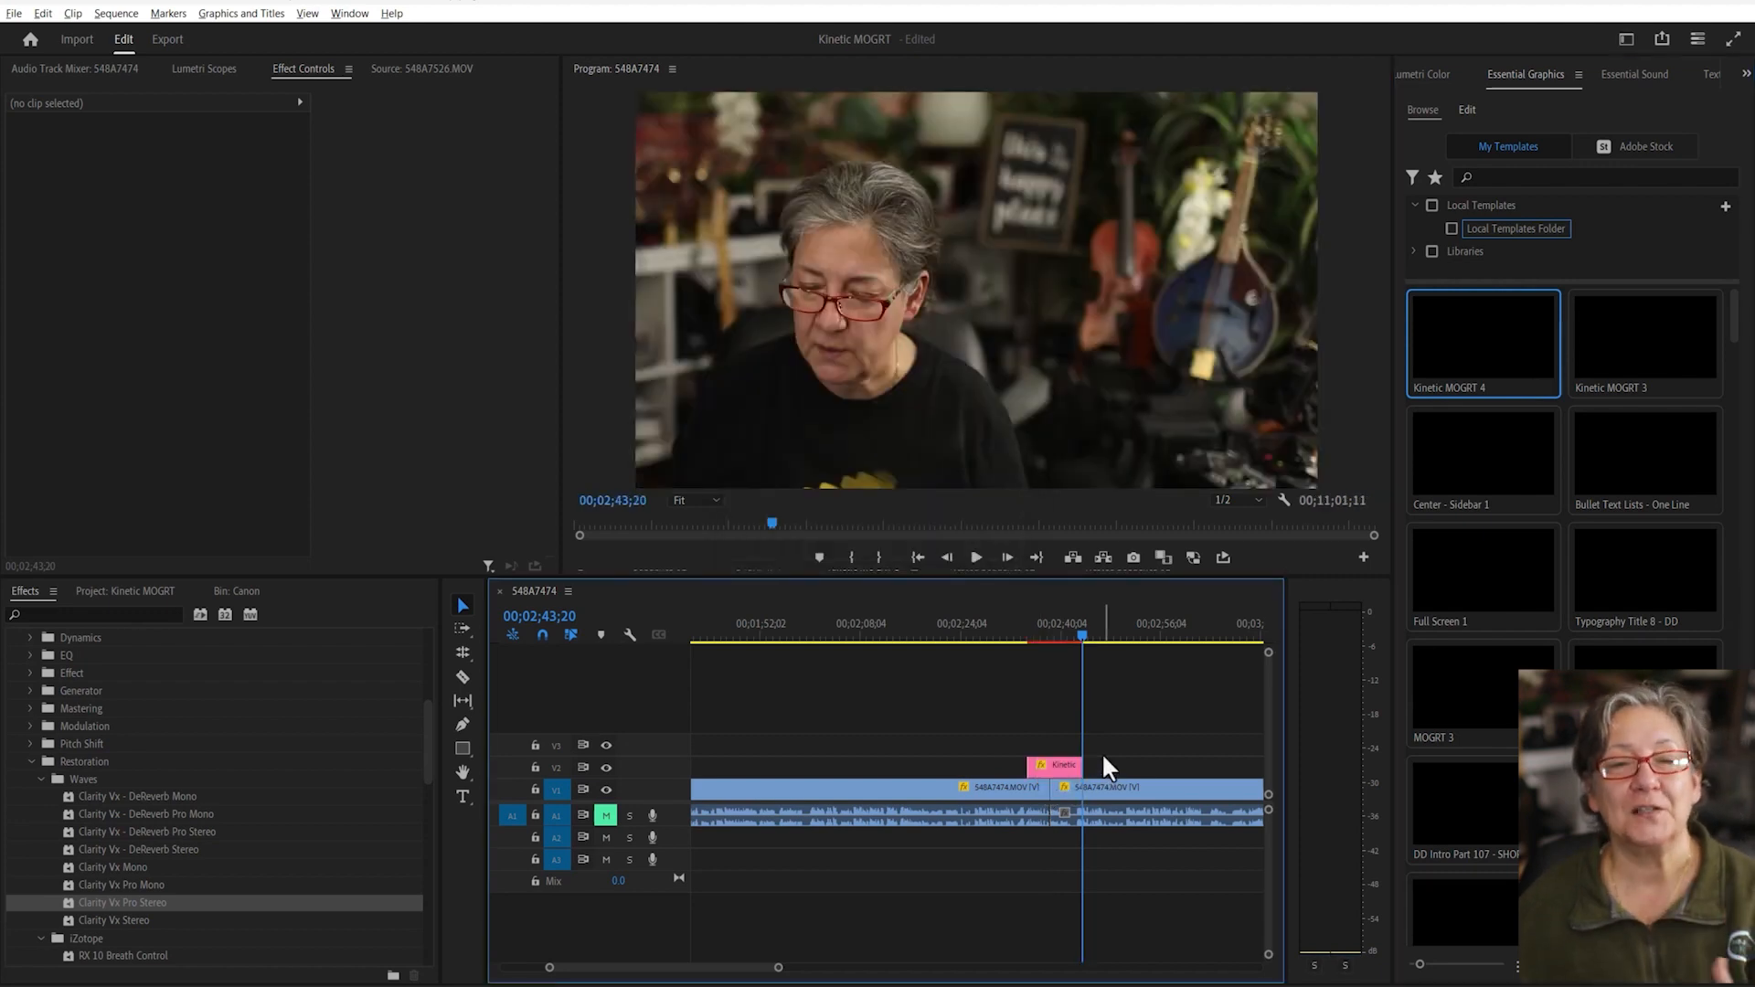
# - Extend the end of the Kinetic MOGRT 4 clip on track V2 to about twice its length
pyautogui.click(1053, 629)
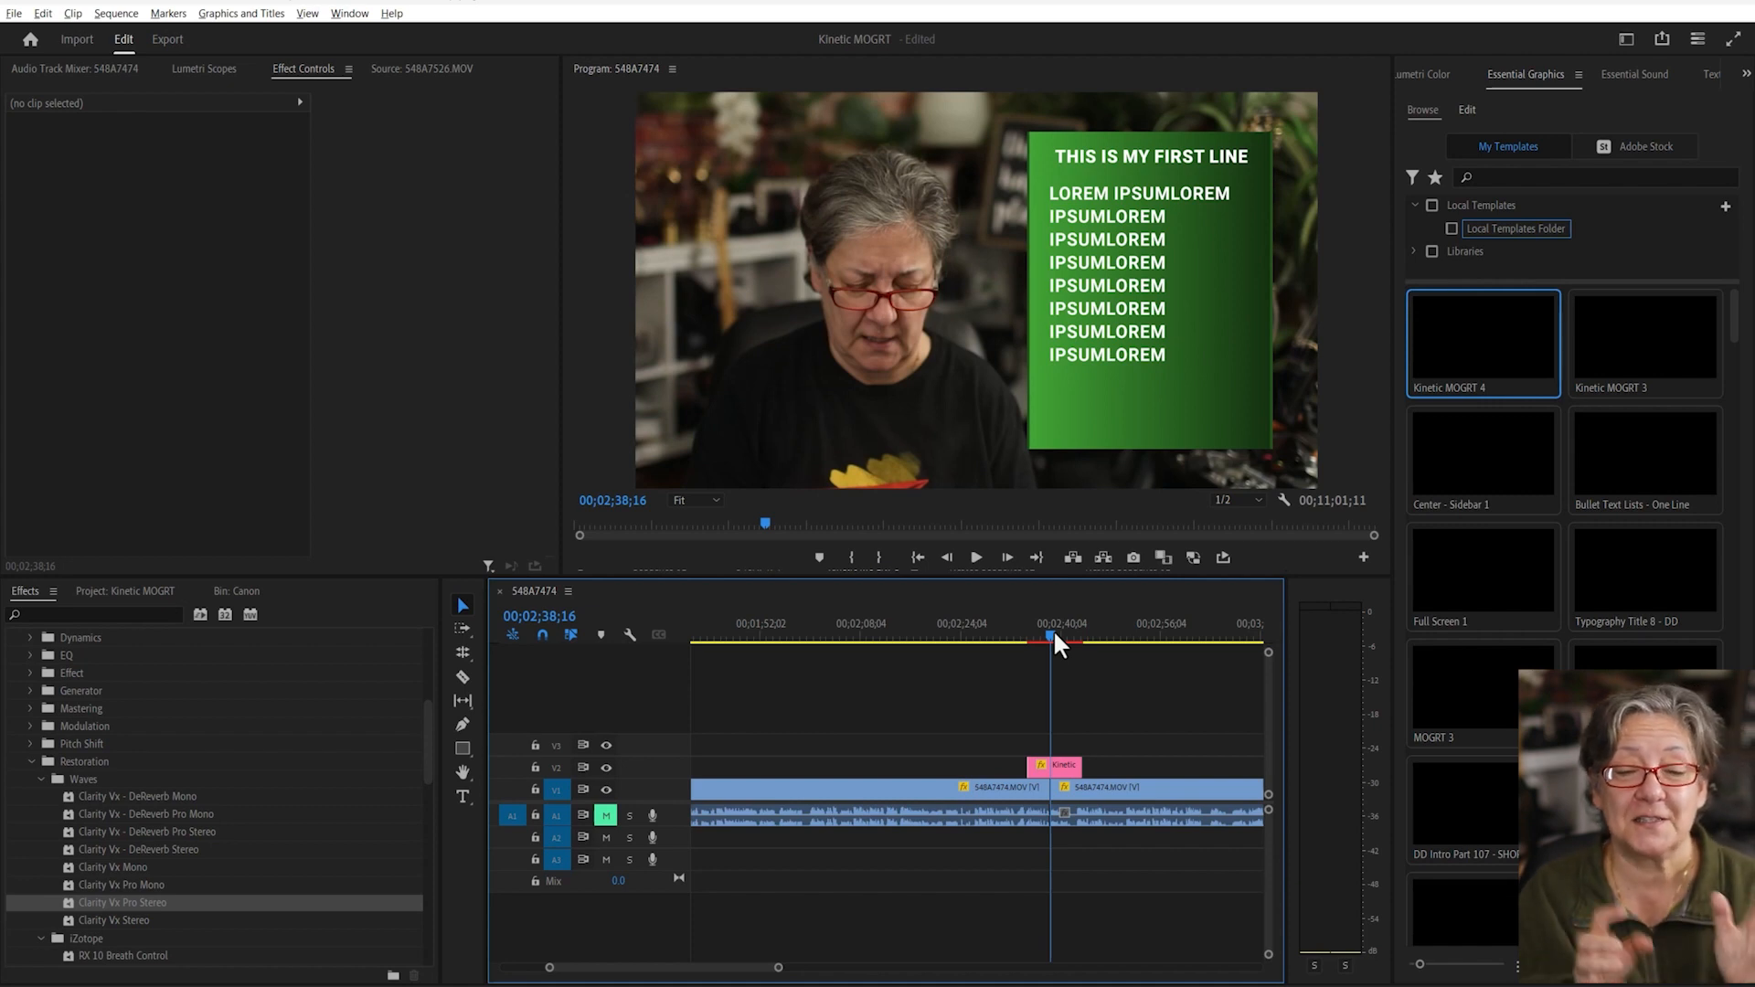
pyautogui.click(1062, 766)
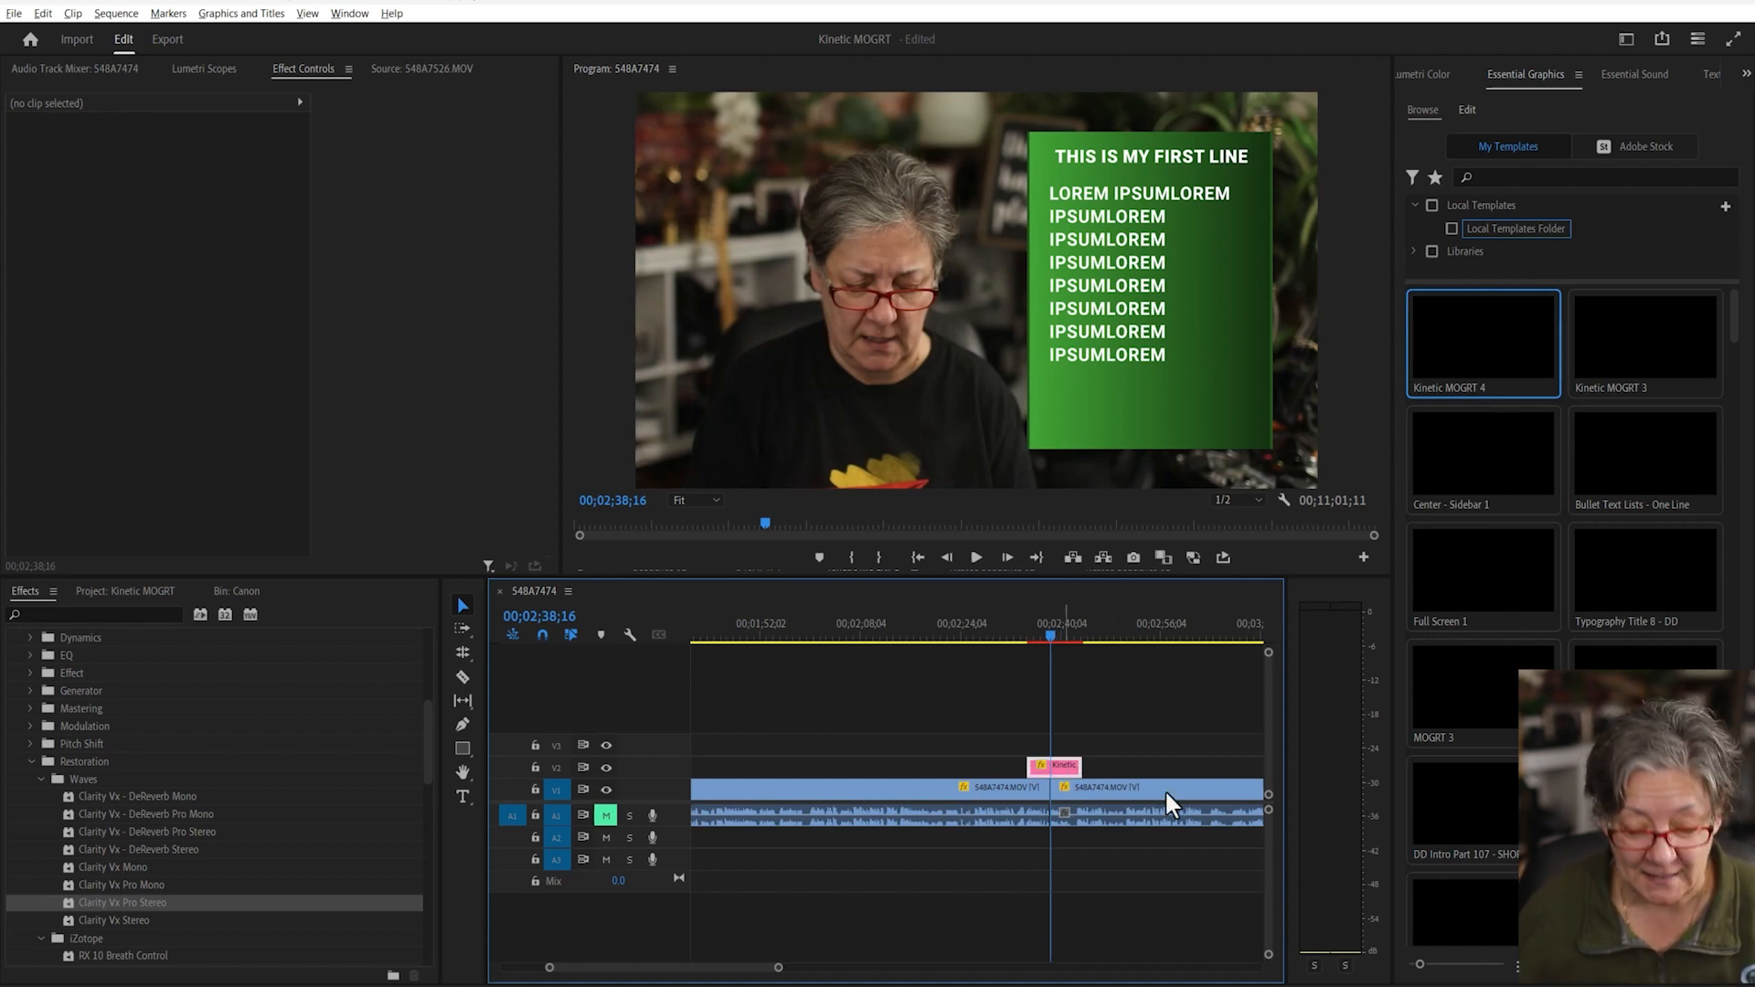
pyautogui.moveTo(1080, 766)
pyautogui.mouseDown()
pyautogui.moveTo(1110, 784)
pyautogui.moveTo(1088, 770)
pyautogui.mouseUp()
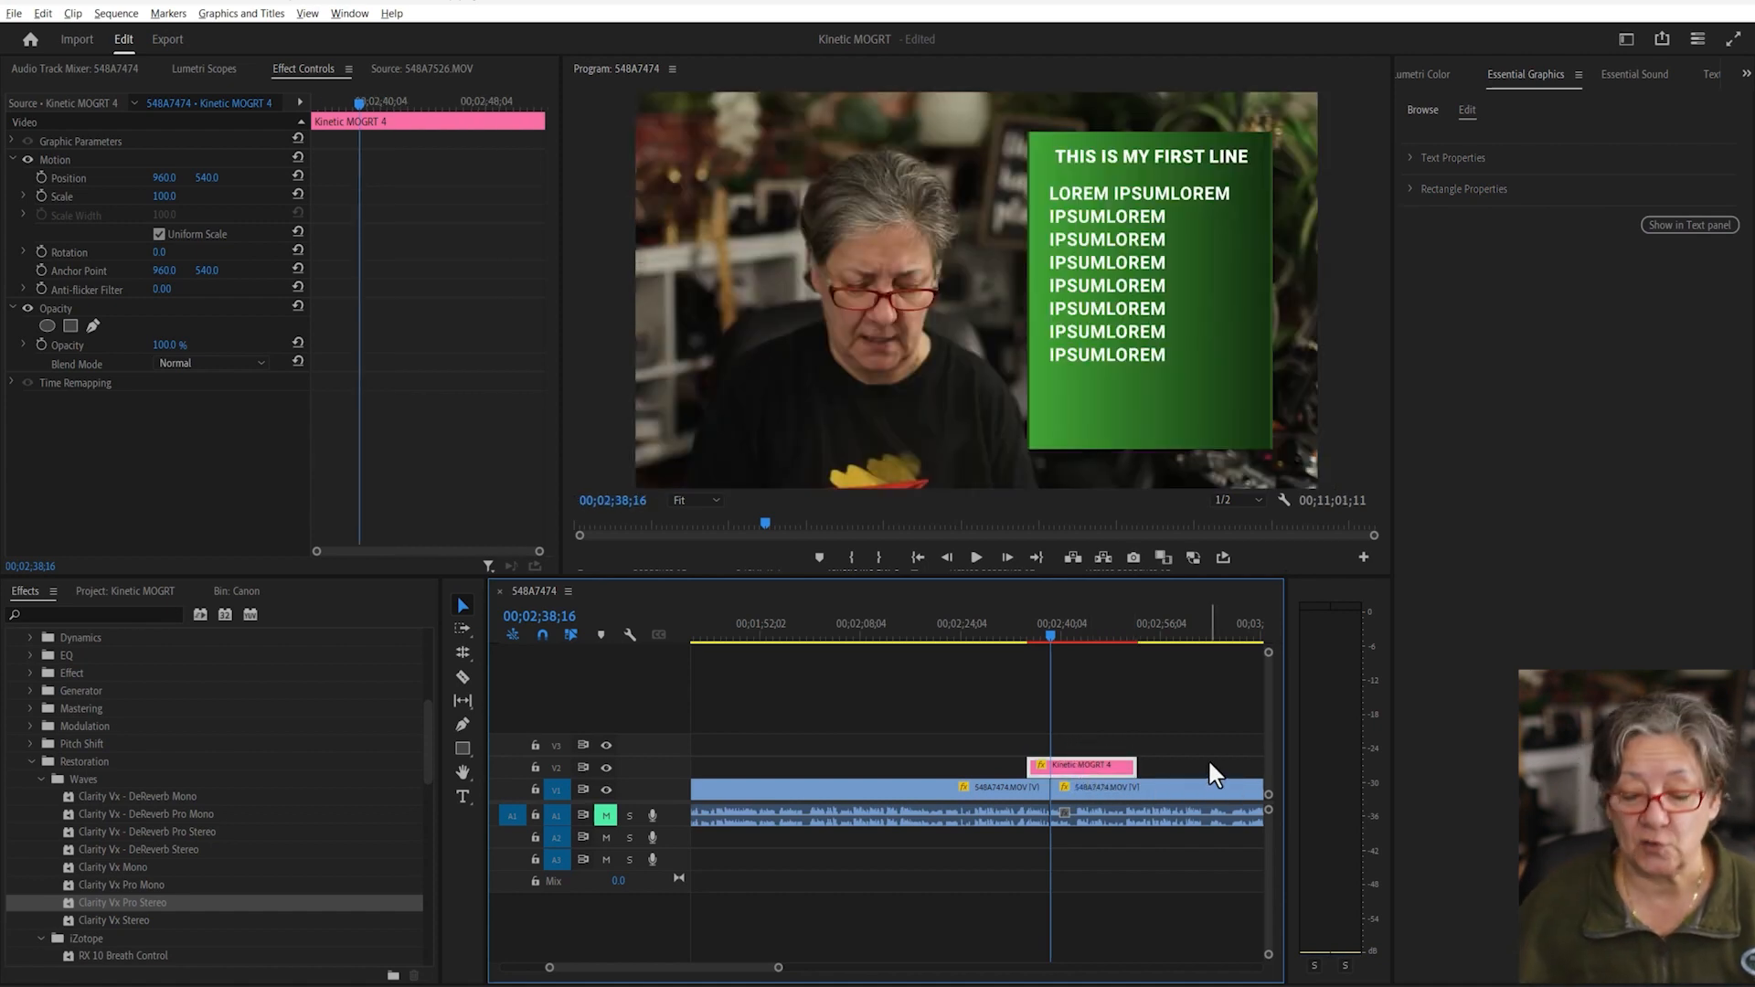
# - Nudge the Kinetic MOGRT 4 clip later in the sequence so that it starts just before 00;02;38;16
pyautogui.hotkey('alt', 'shift', 'Right')
pyautogui.hotkey('alt', 'shift', 'Right')
pyautogui.hotkey('alt', 'shift', 'Right')
pyautogui.hotkey('alt', 'shift', 'Right')
pyautogui.hotkey('alt', 'shift', 'Right')
pyautogui.hotkey('alt', 'shift', 'Right')
pyautogui.hotkey('alt', 'shift', 'Right')
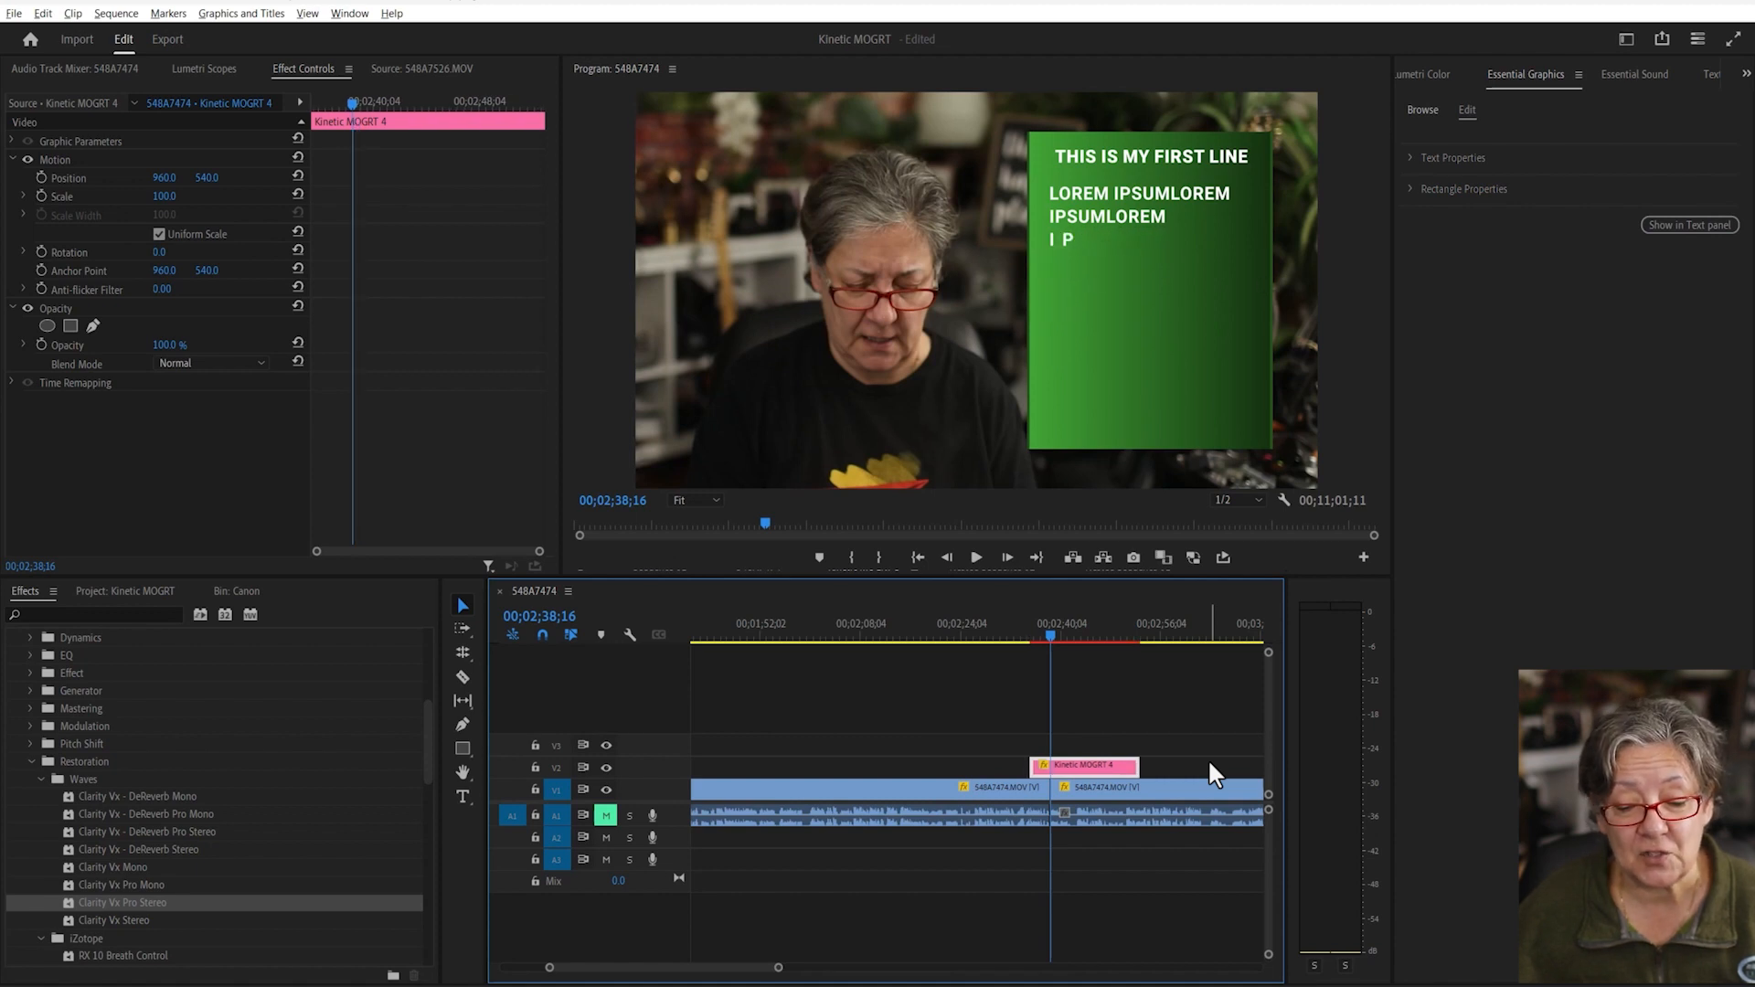
pyautogui.hotkey('alt', 'shift', 'Right')
pyautogui.hotkey('alt', 'shift', 'Right')
pyautogui.hotkey('alt', 'shift', 'Right')
pyautogui.hotkey('alt', 'shift', 'Right')
pyautogui.hotkey('alt', 'shift', 'Right')
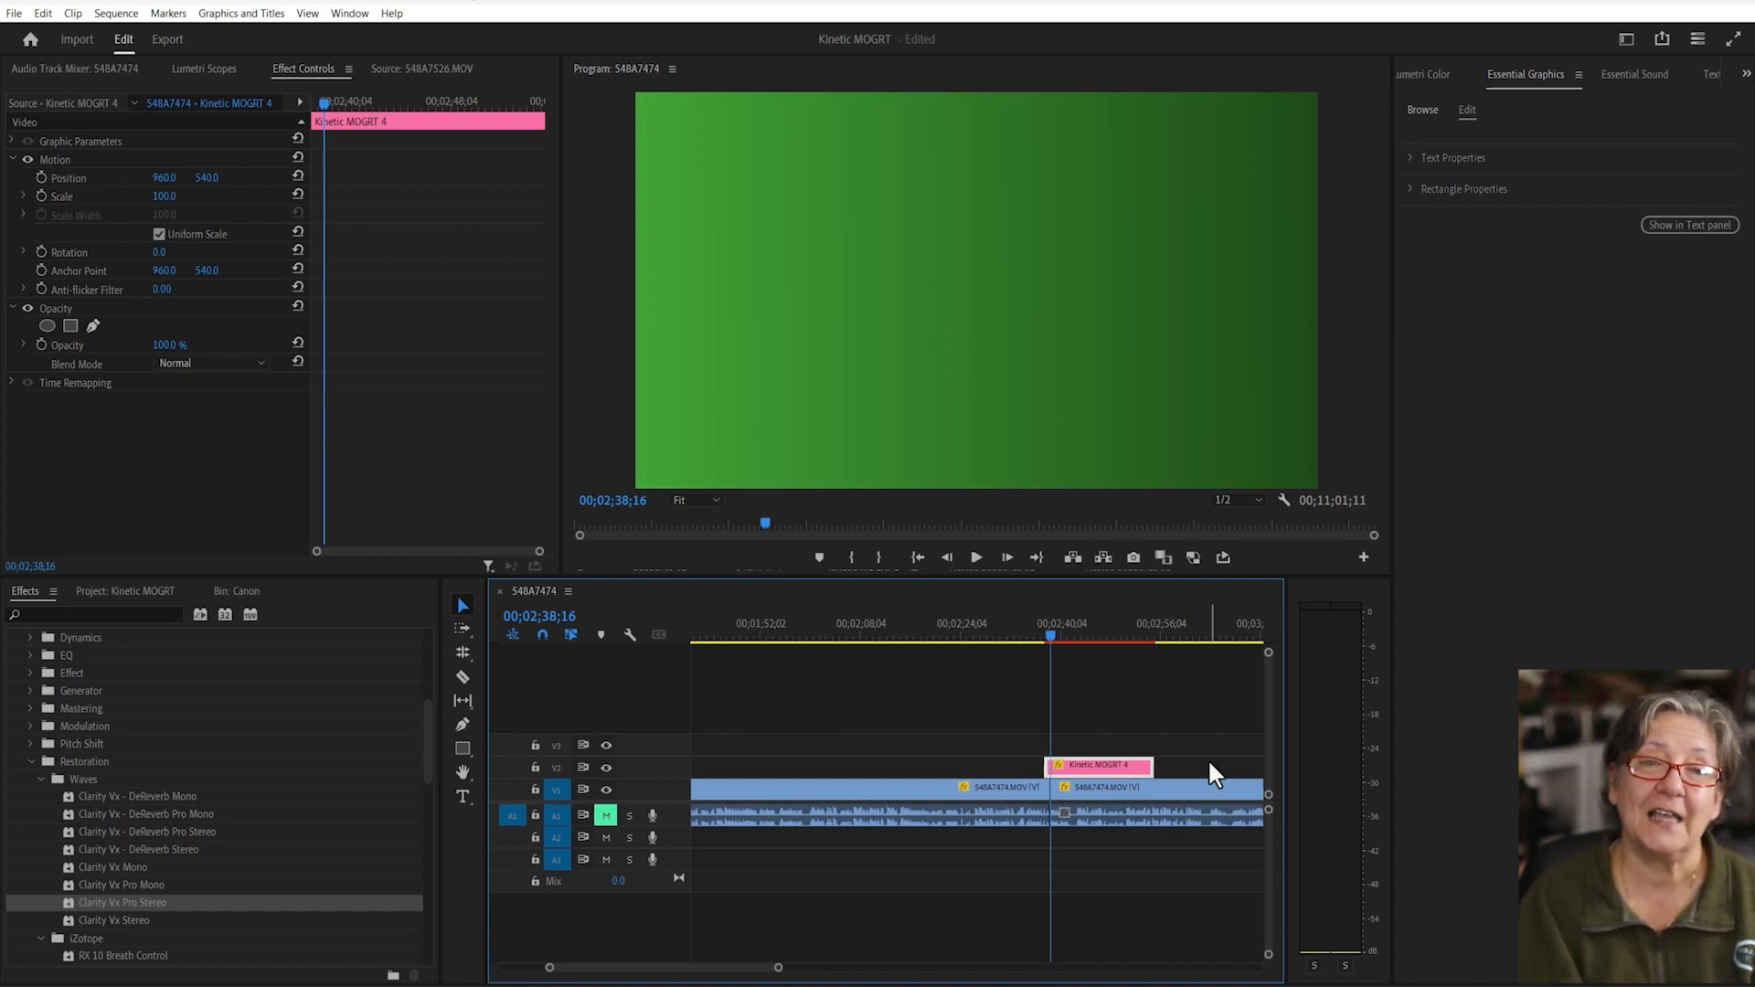
# - Play the sequence from 00;02;33;04 to about 00;02;42;01 to review the graphic's animation
pyautogui.click(1020, 637)
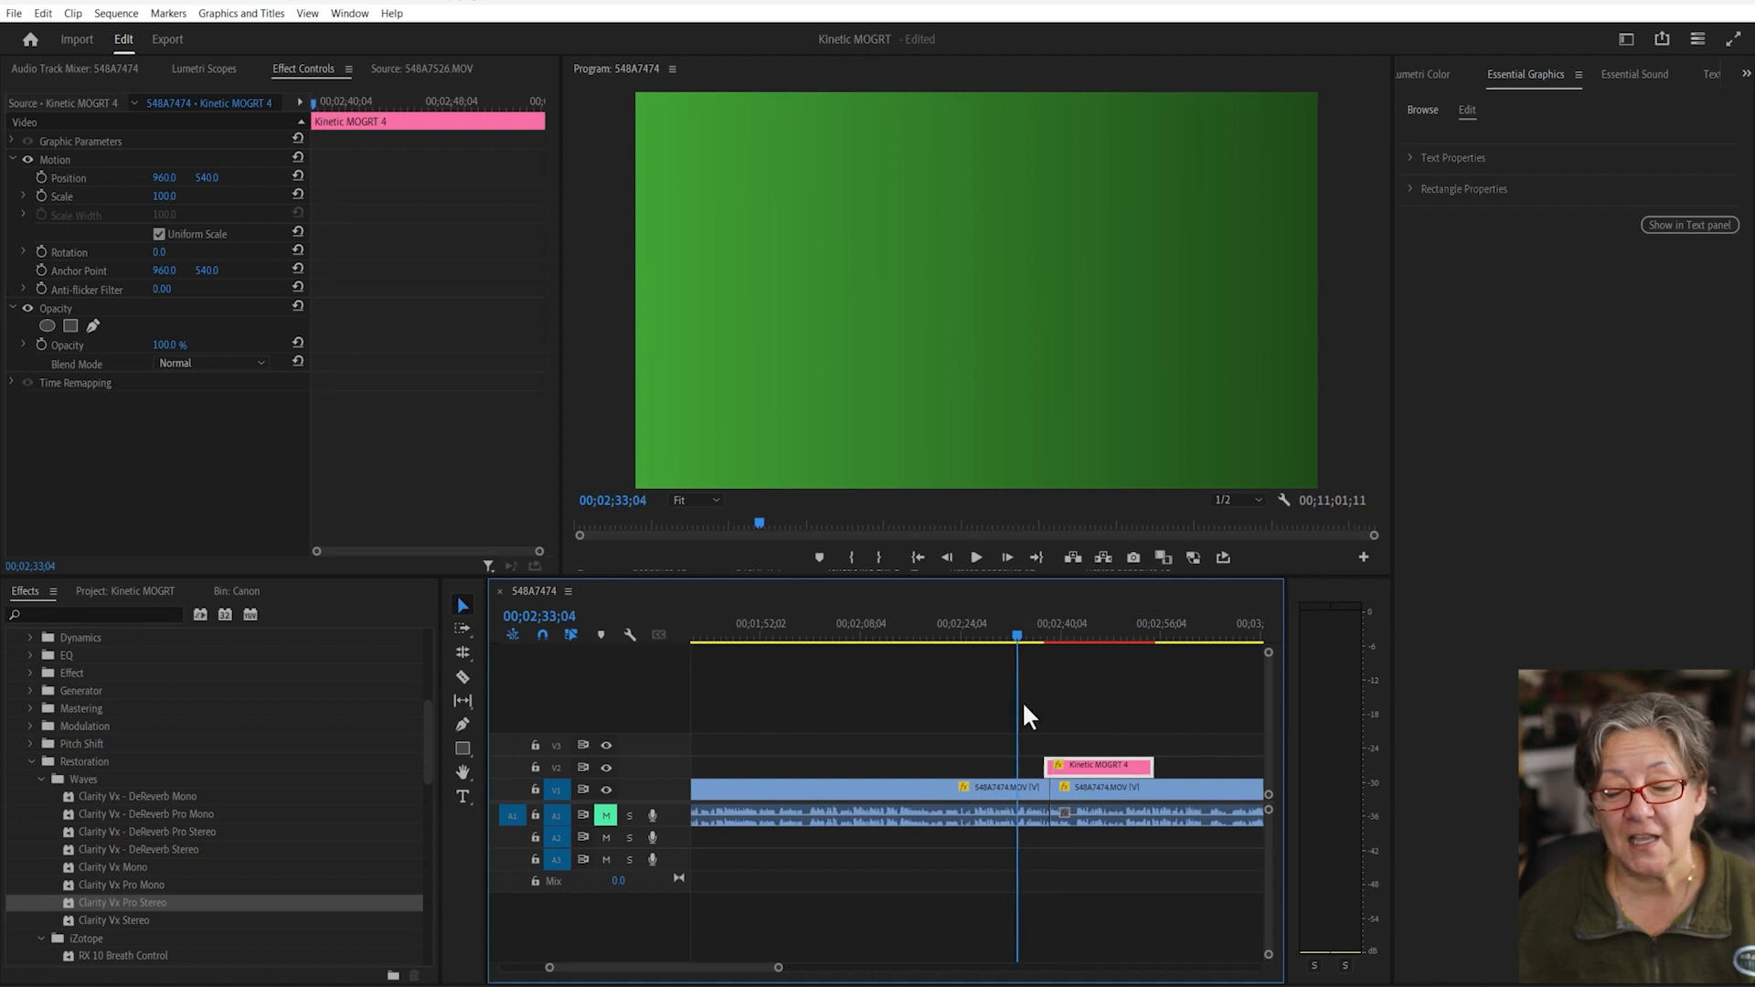
pyautogui.press('space')
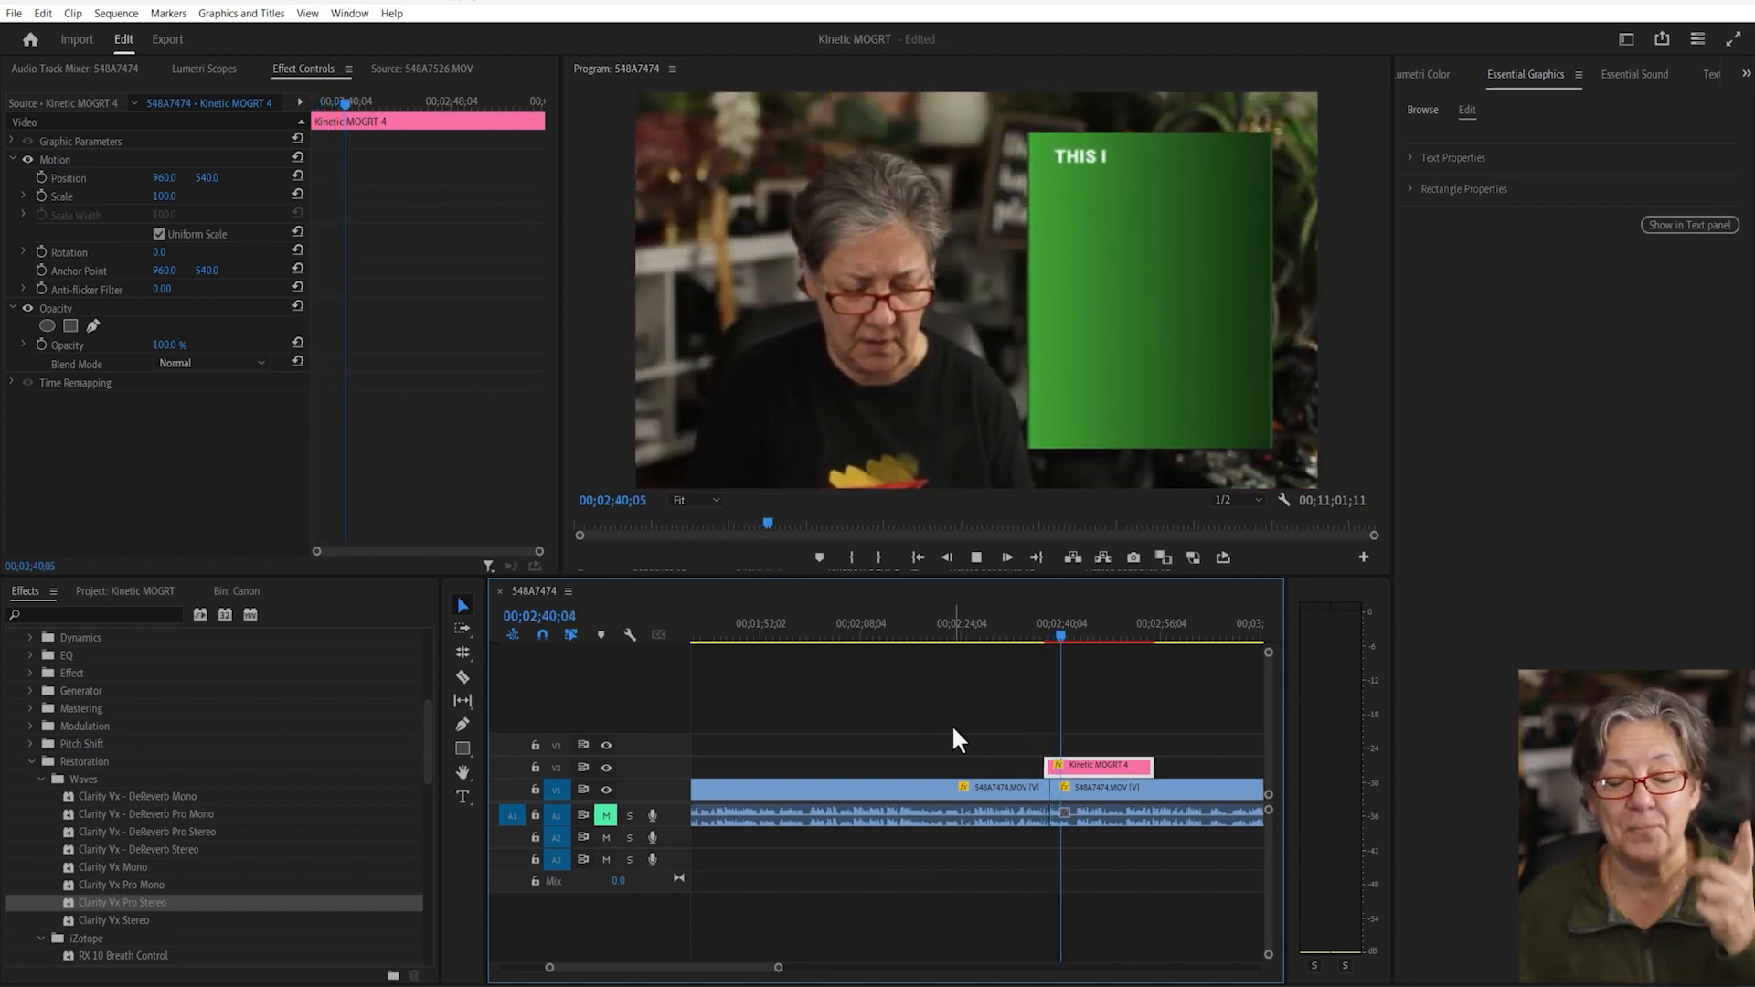
pyautogui.press('space')
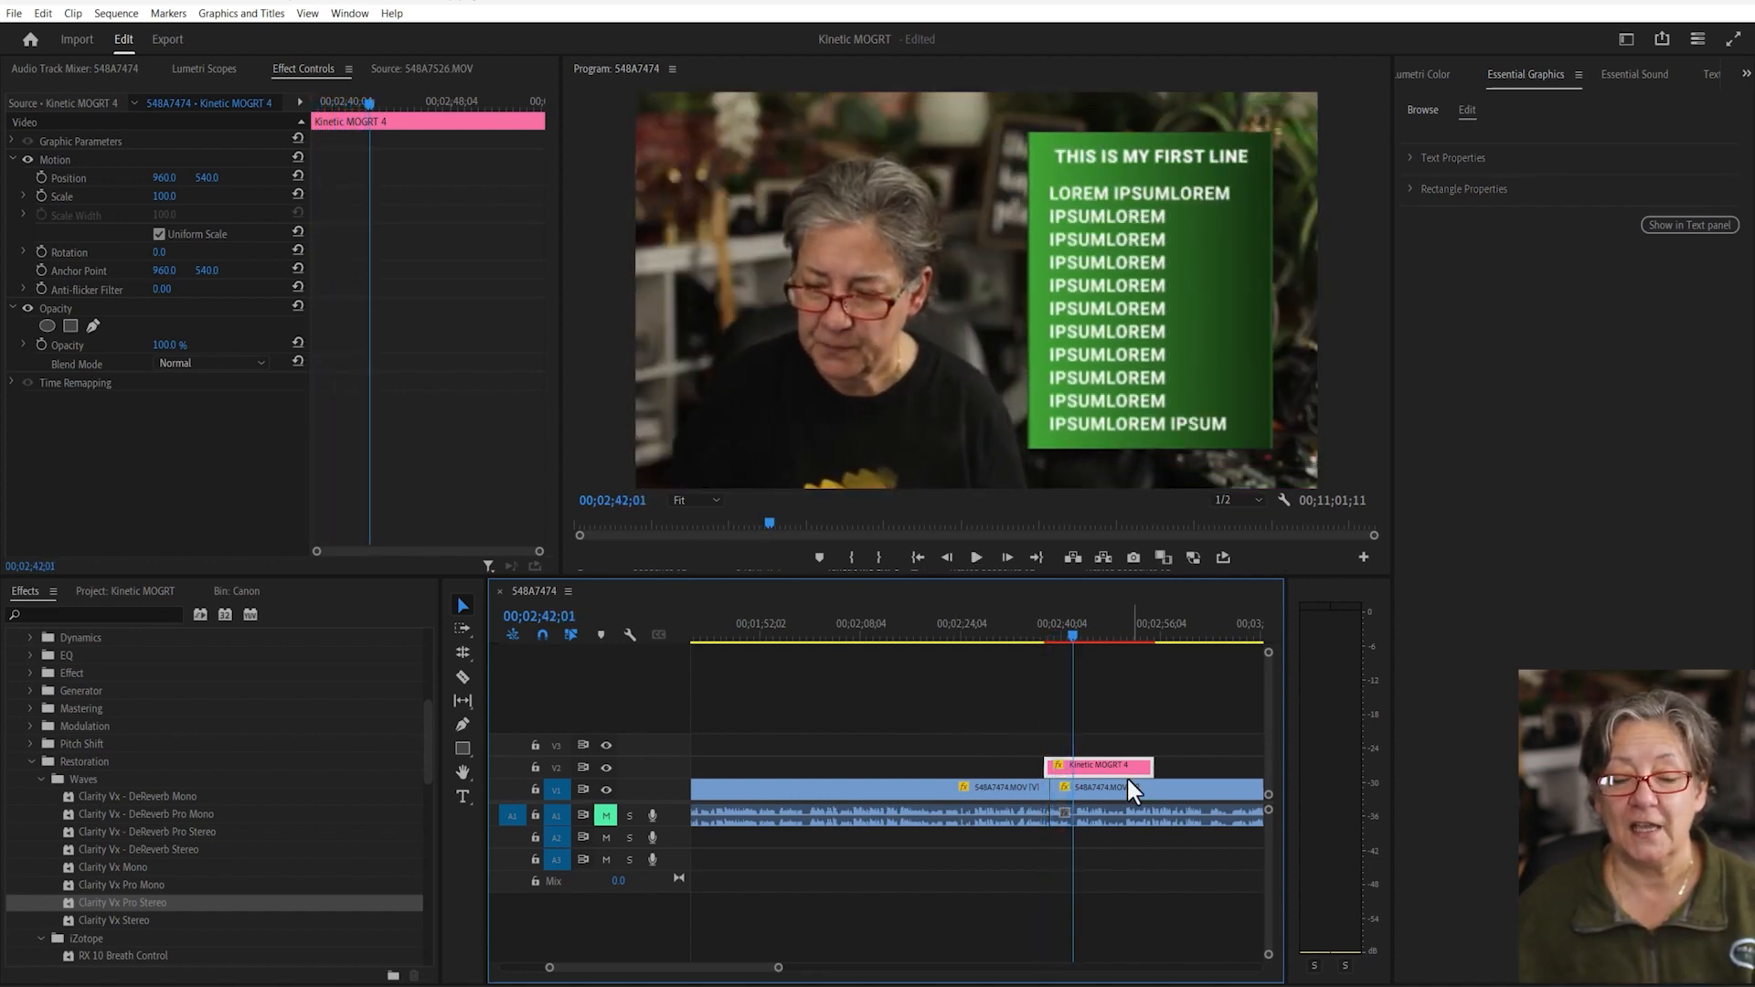
# - Replace the Text 1 heading of the graphic with the presenter's full name
pyautogui.click(1410, 159)
pyautogui.click(1458, 202)
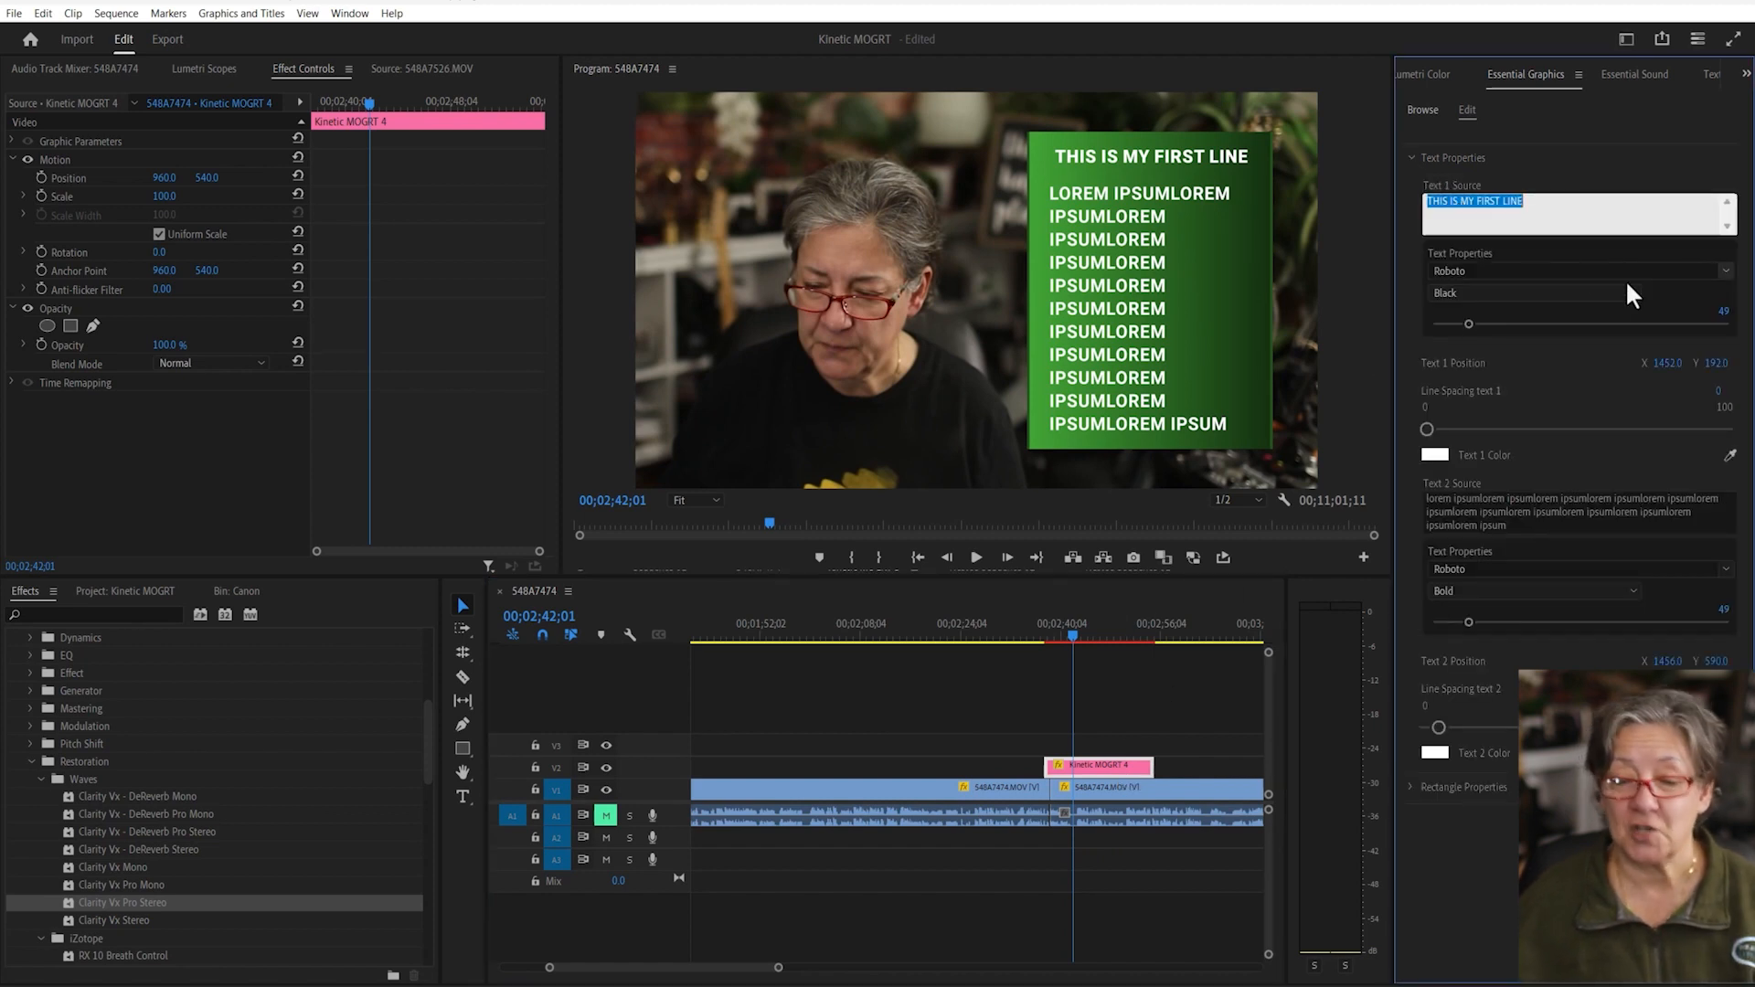
pyautogui.write('Luisa Winters')
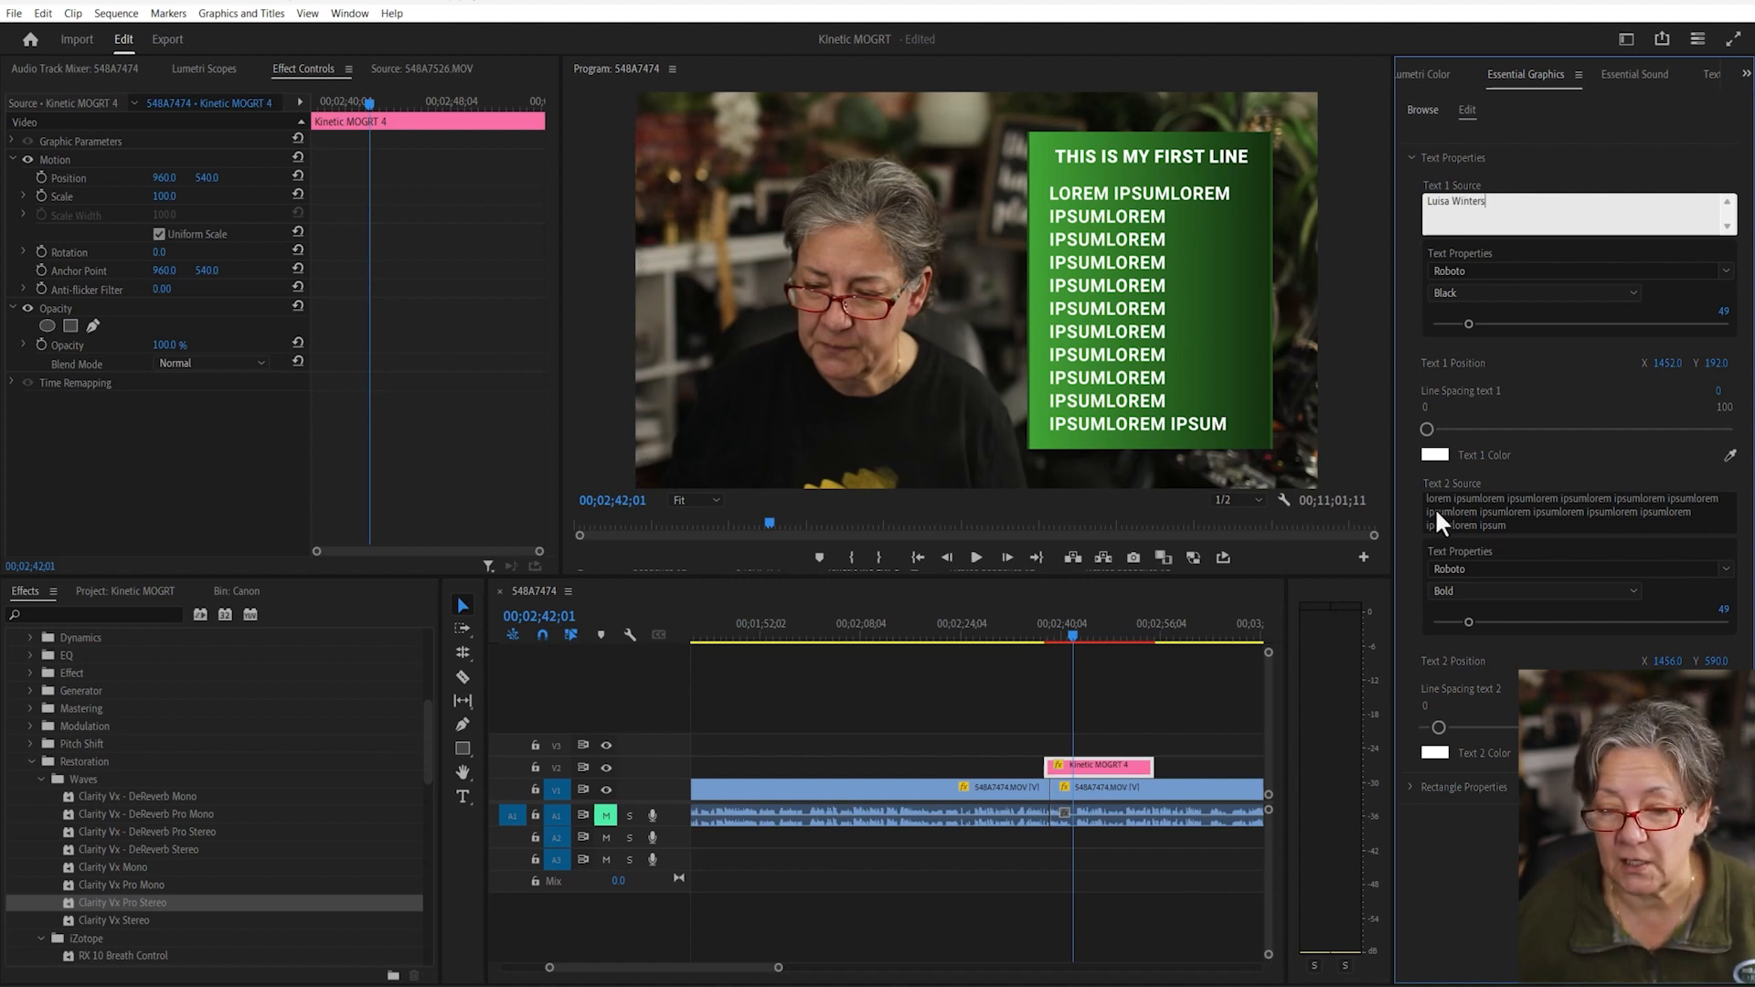
# - Replace the Text 2 body with the presenter's first name followed by "is an Adobe SME and has been teaching Adobe Products for over 25 years."
pyautogui.click(1584, 528)
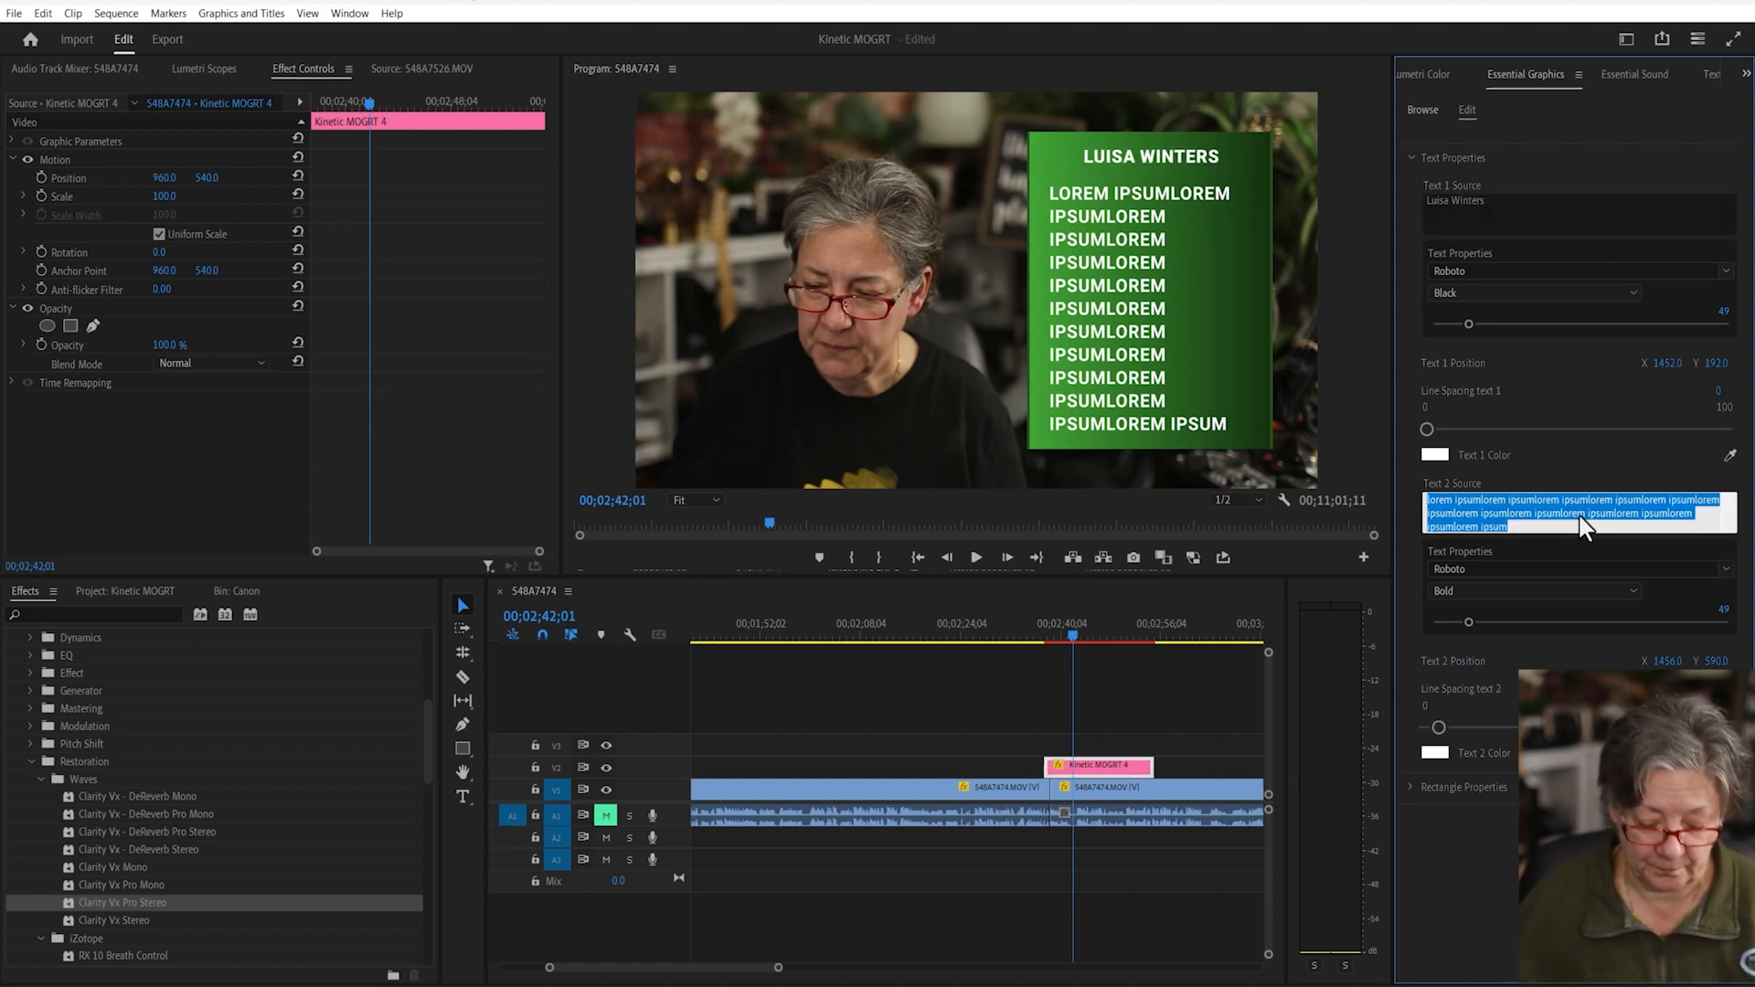
pyautogui.write('Luisa is an Adobe SME')
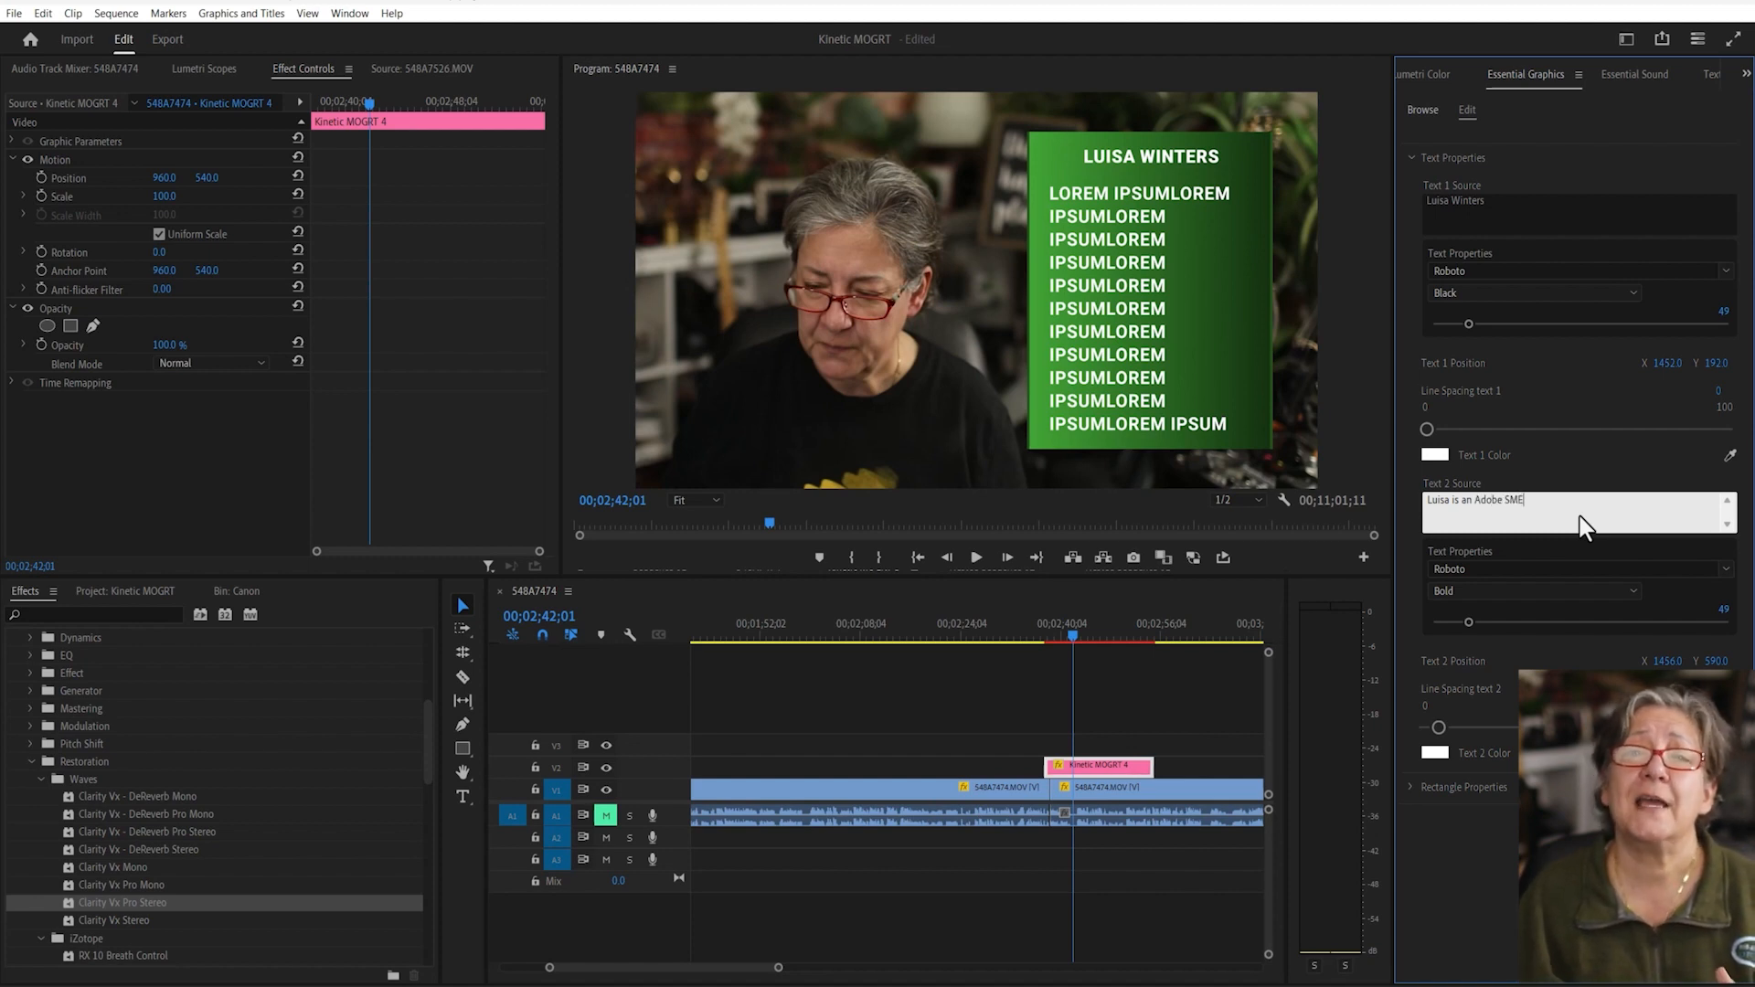
pyautogui.write('s be')
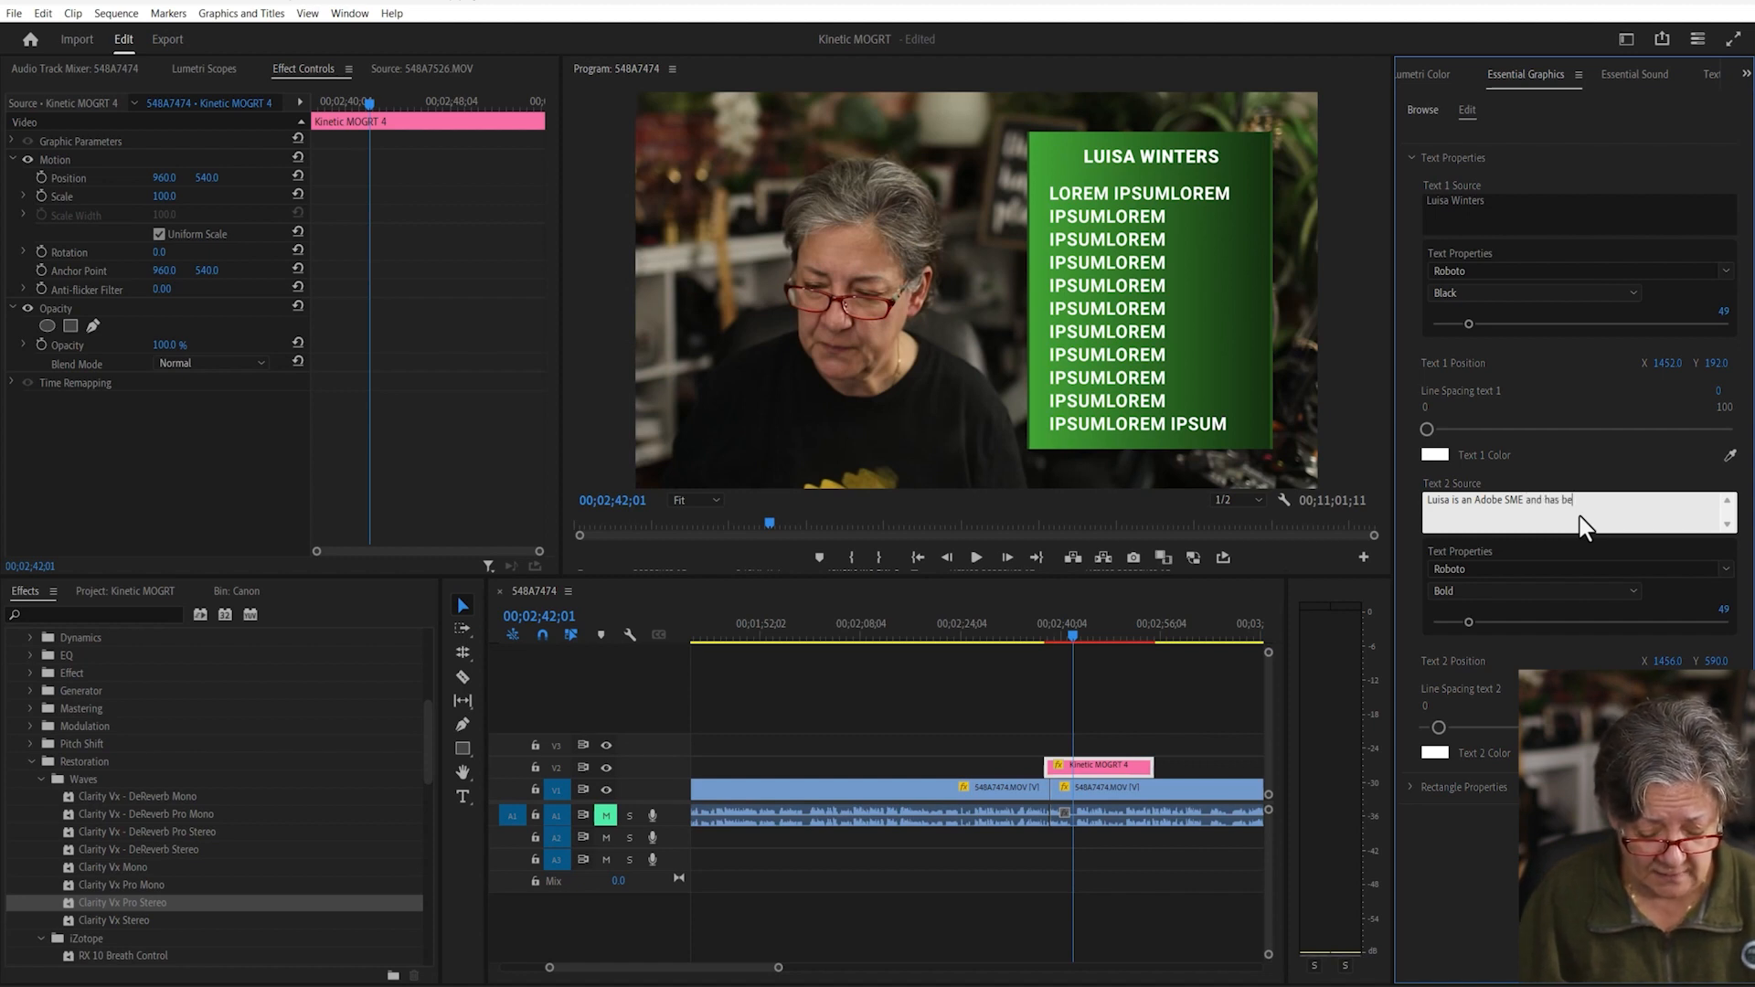
pyautogui.write('en teaching Ado')
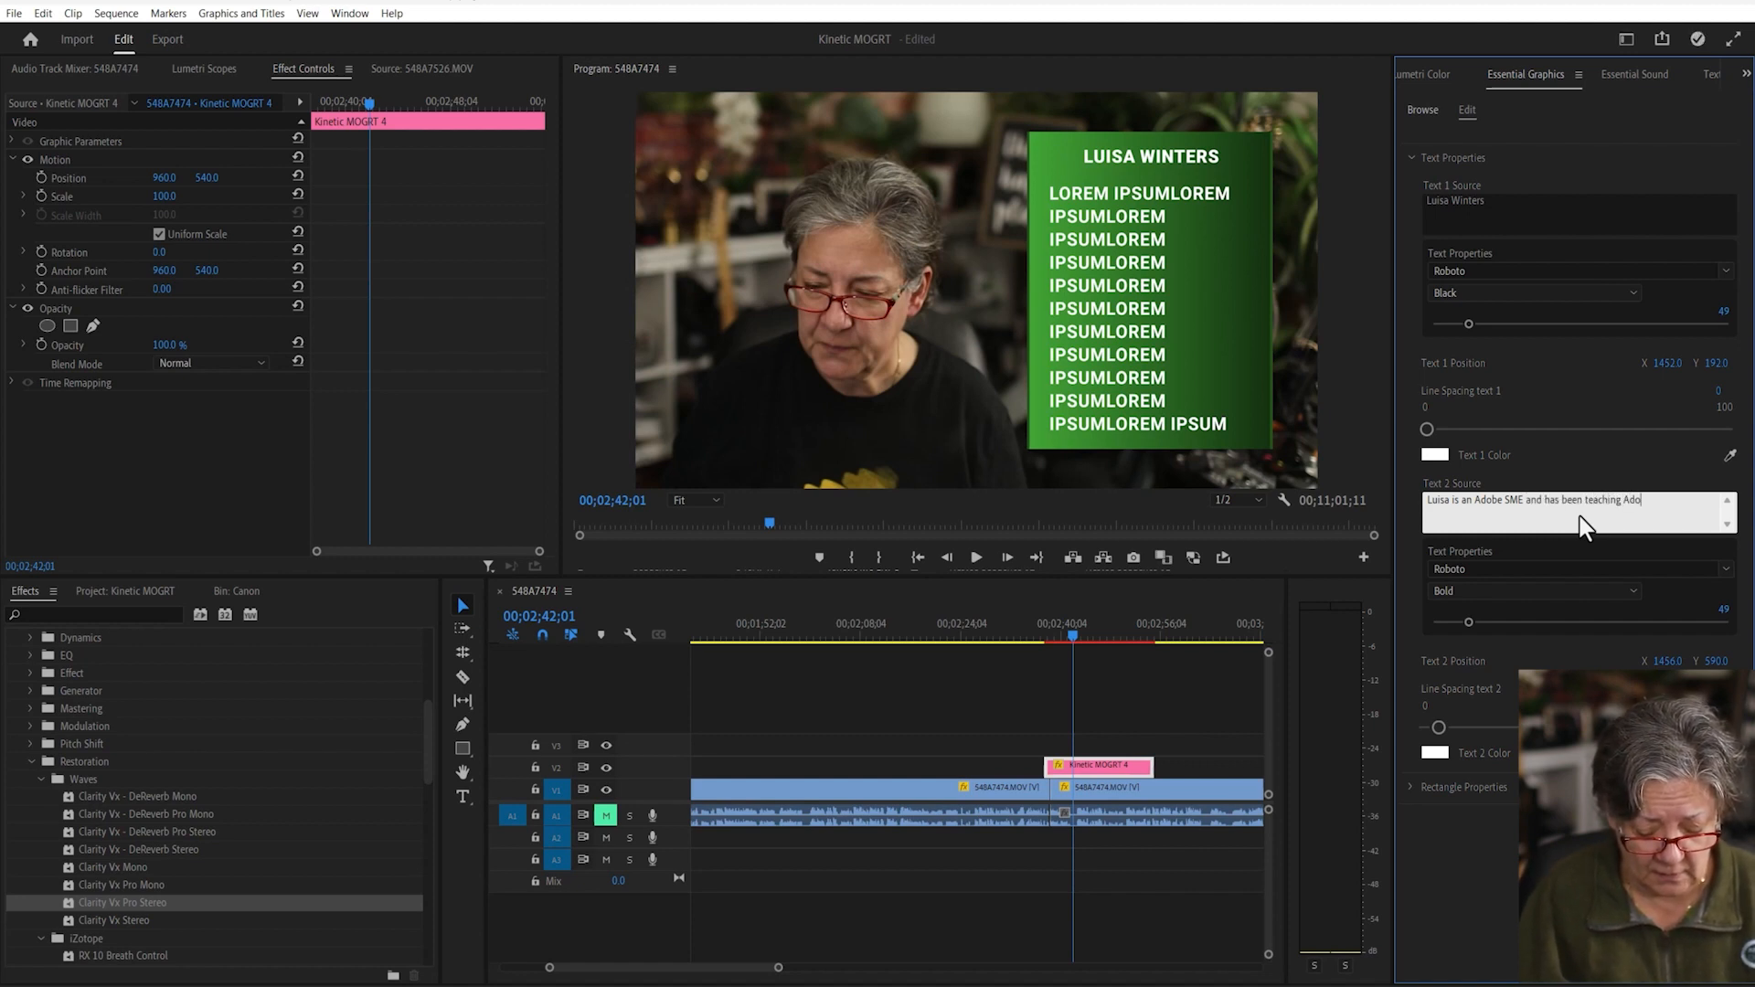
pyautogui.write('be Products of')
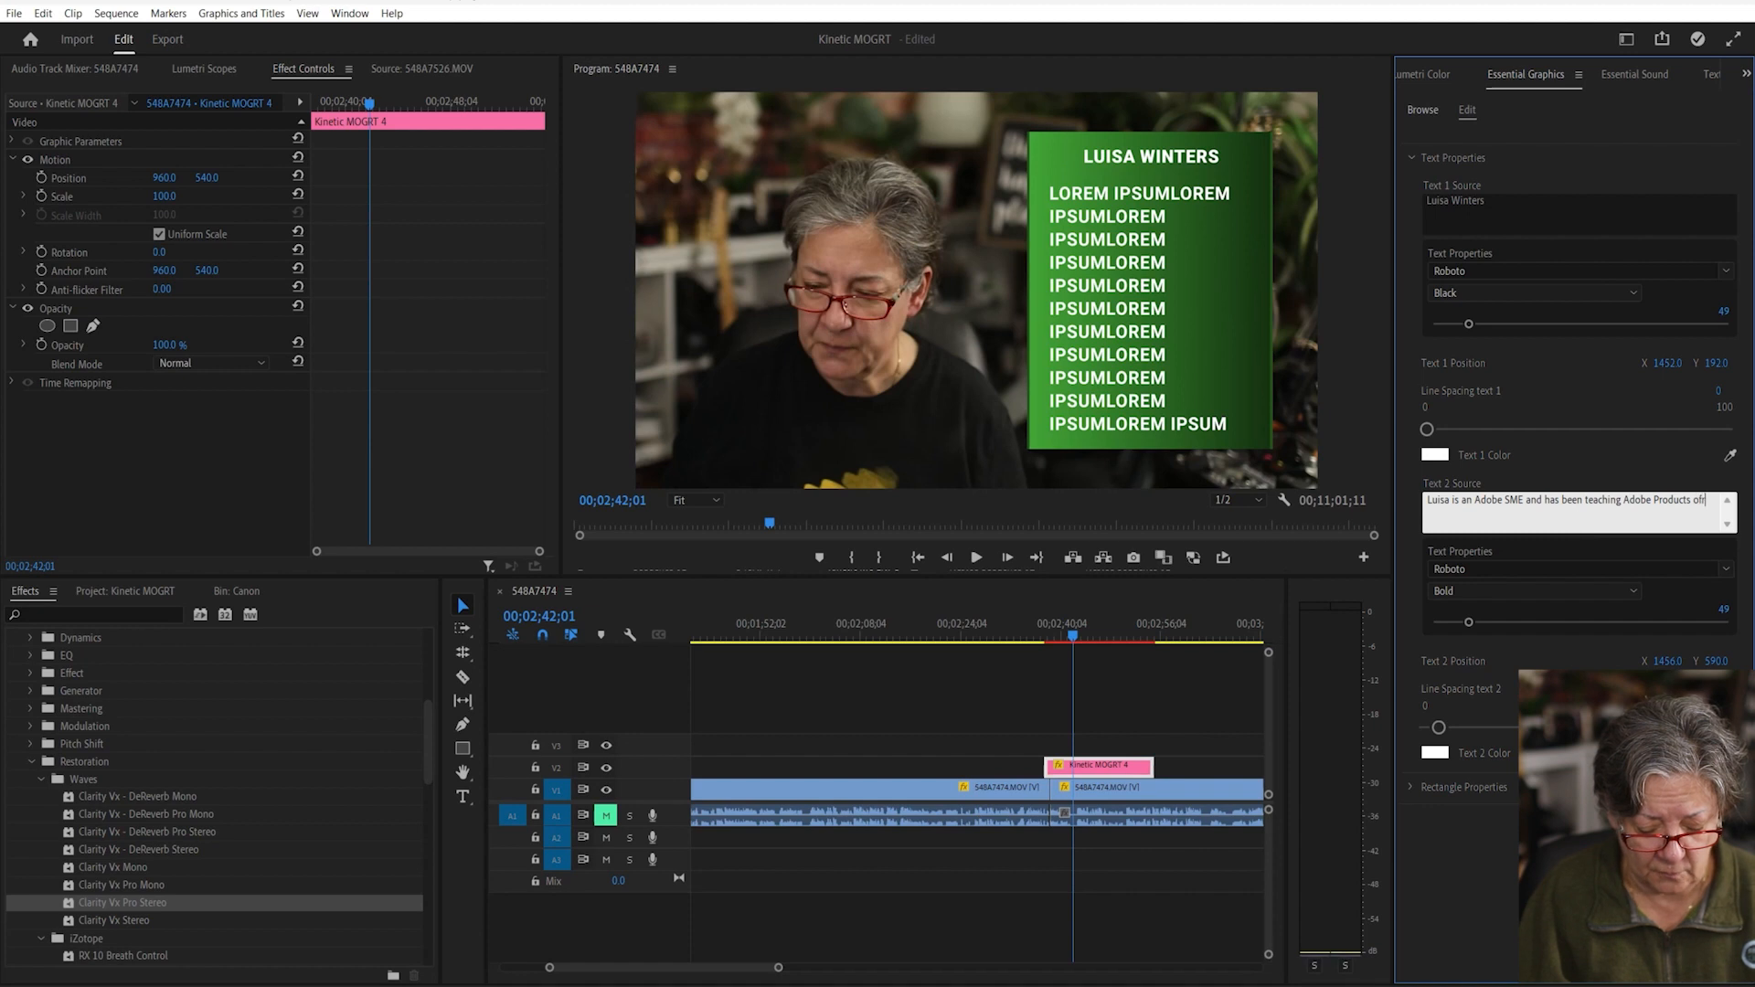
pyautogui.write('r')
pyautogui.press('BackSpace')
pyautogui.press('BackSpace')
pyautogui.press('BackSpace')
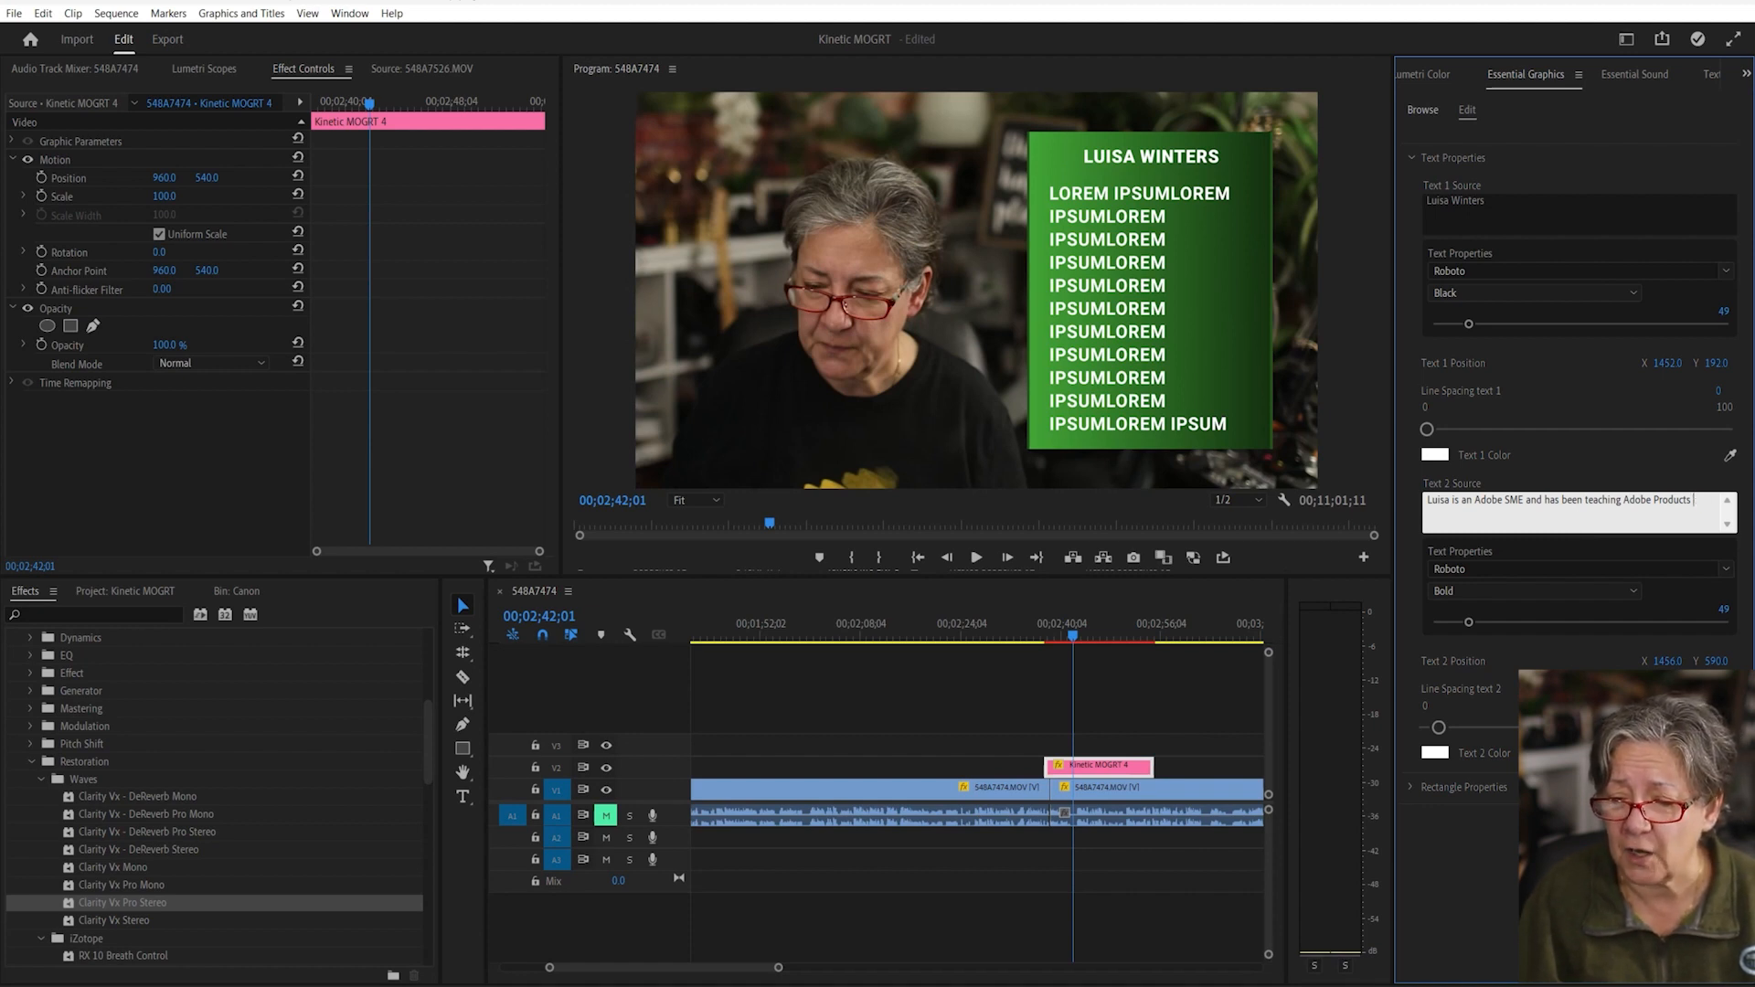
pyautogui.write('for over')
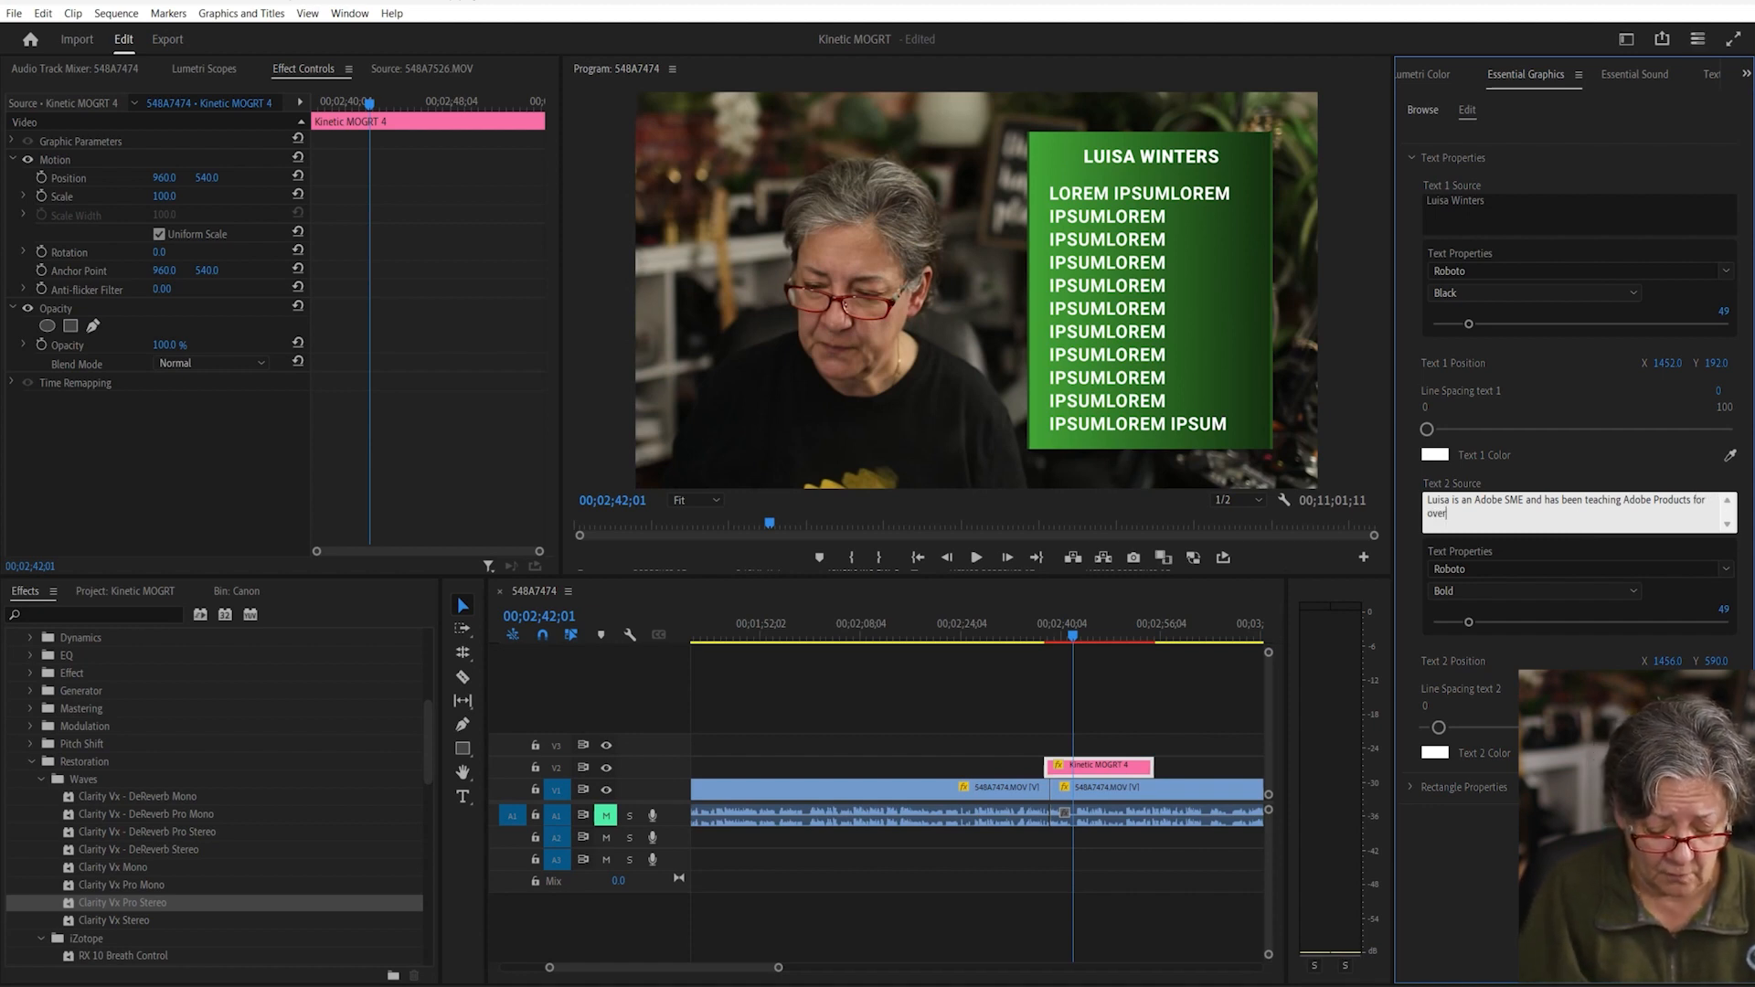
pyautogui.write(' 20 years')
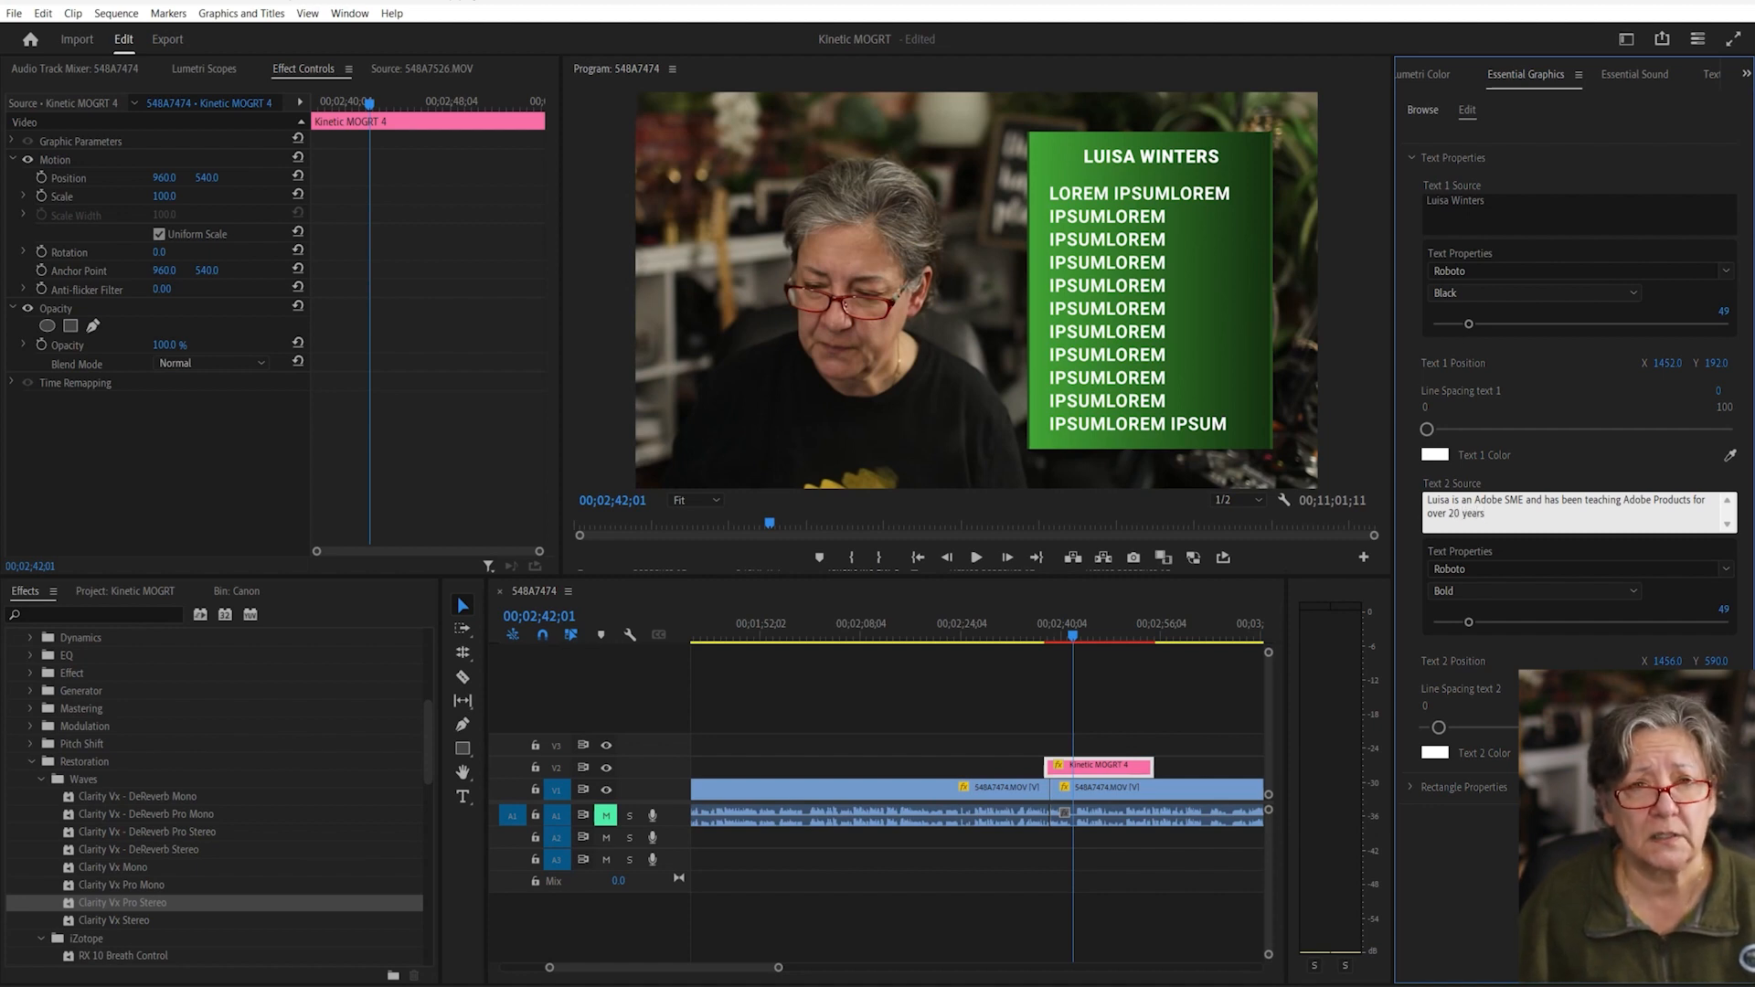
pyautogui.press('BackSpace')
pyautogui.press('BackSpace')
pyautogui.press('BackSpace')
pyautogui.press('BackSpace')
pyautogui.press('BackSpace')
pyautogui.press('BackSpace')
pyautogui.press('BackSpace')
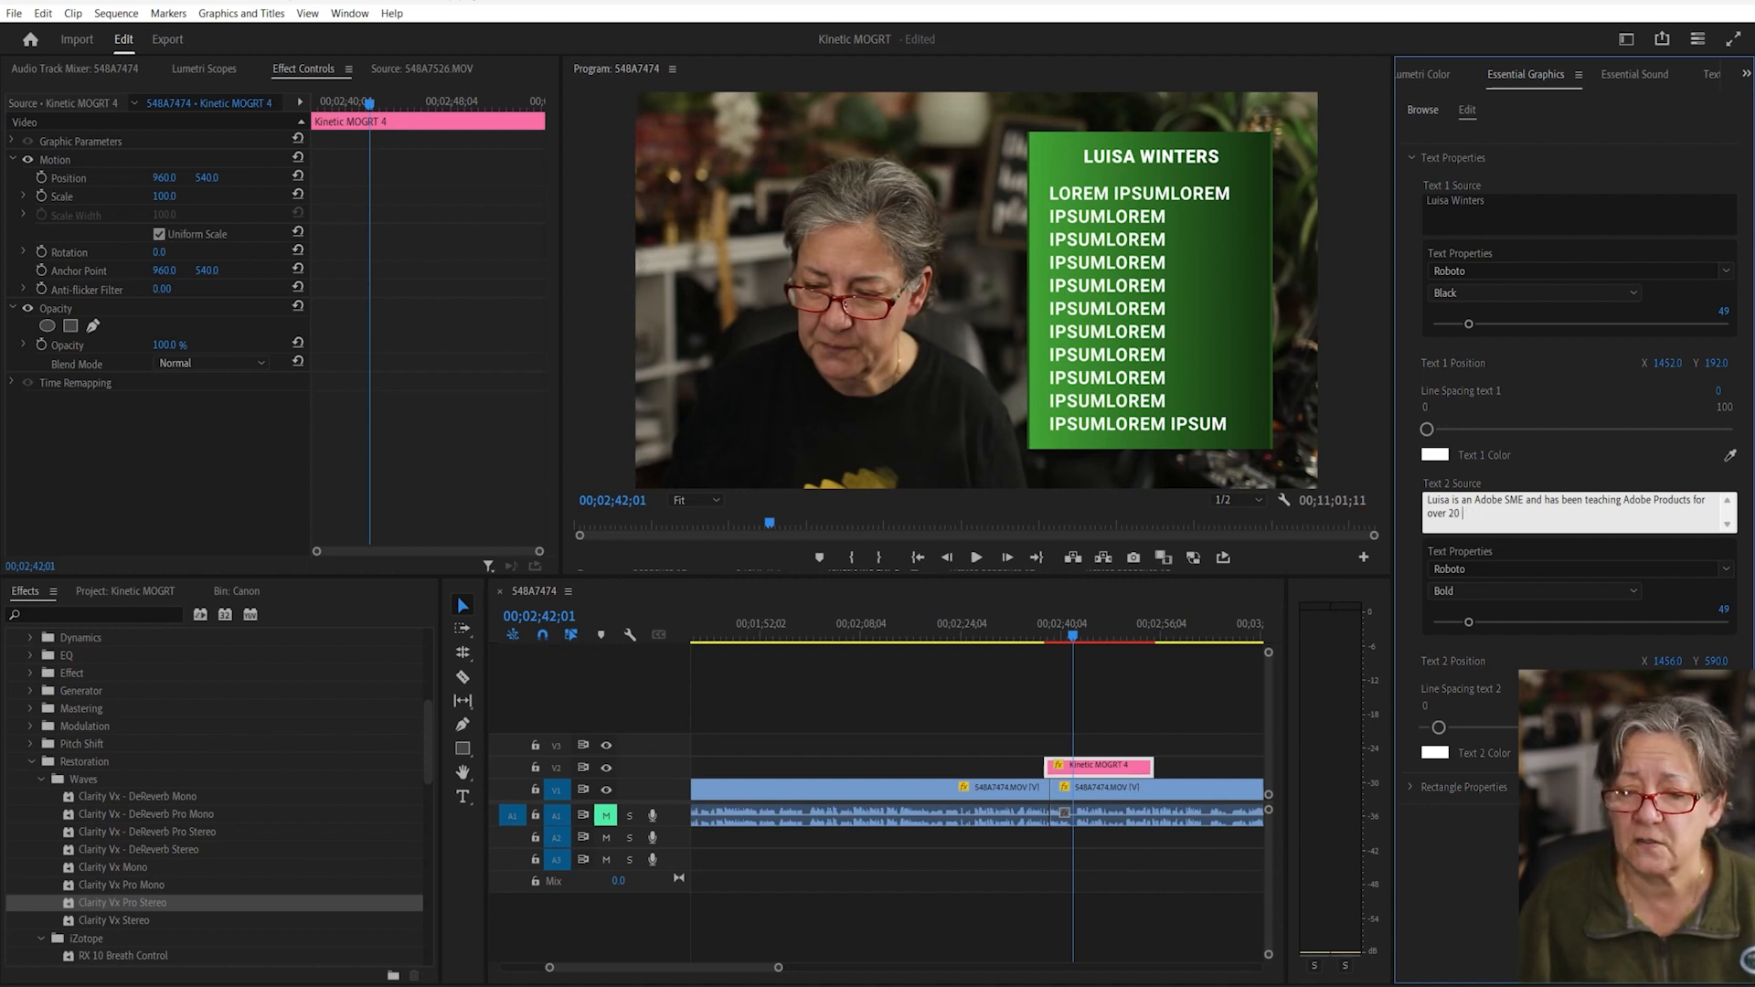
pyautogui.write('5 ye')
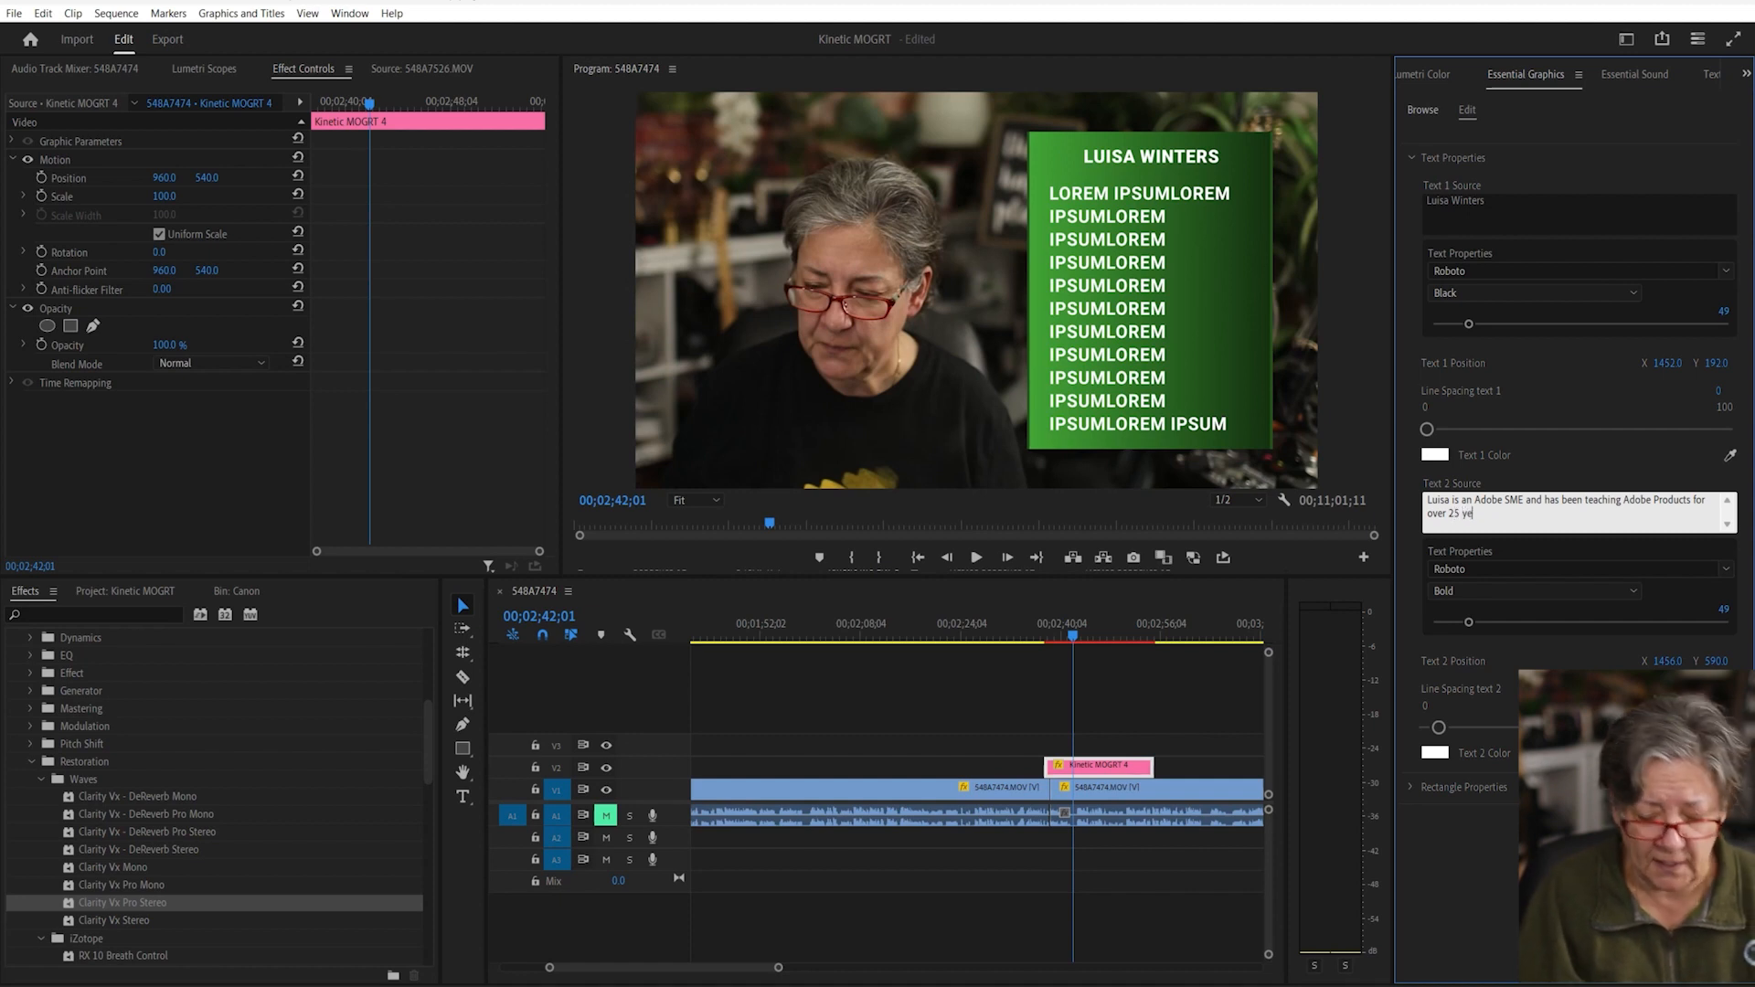
pyautogui.write('ars.')
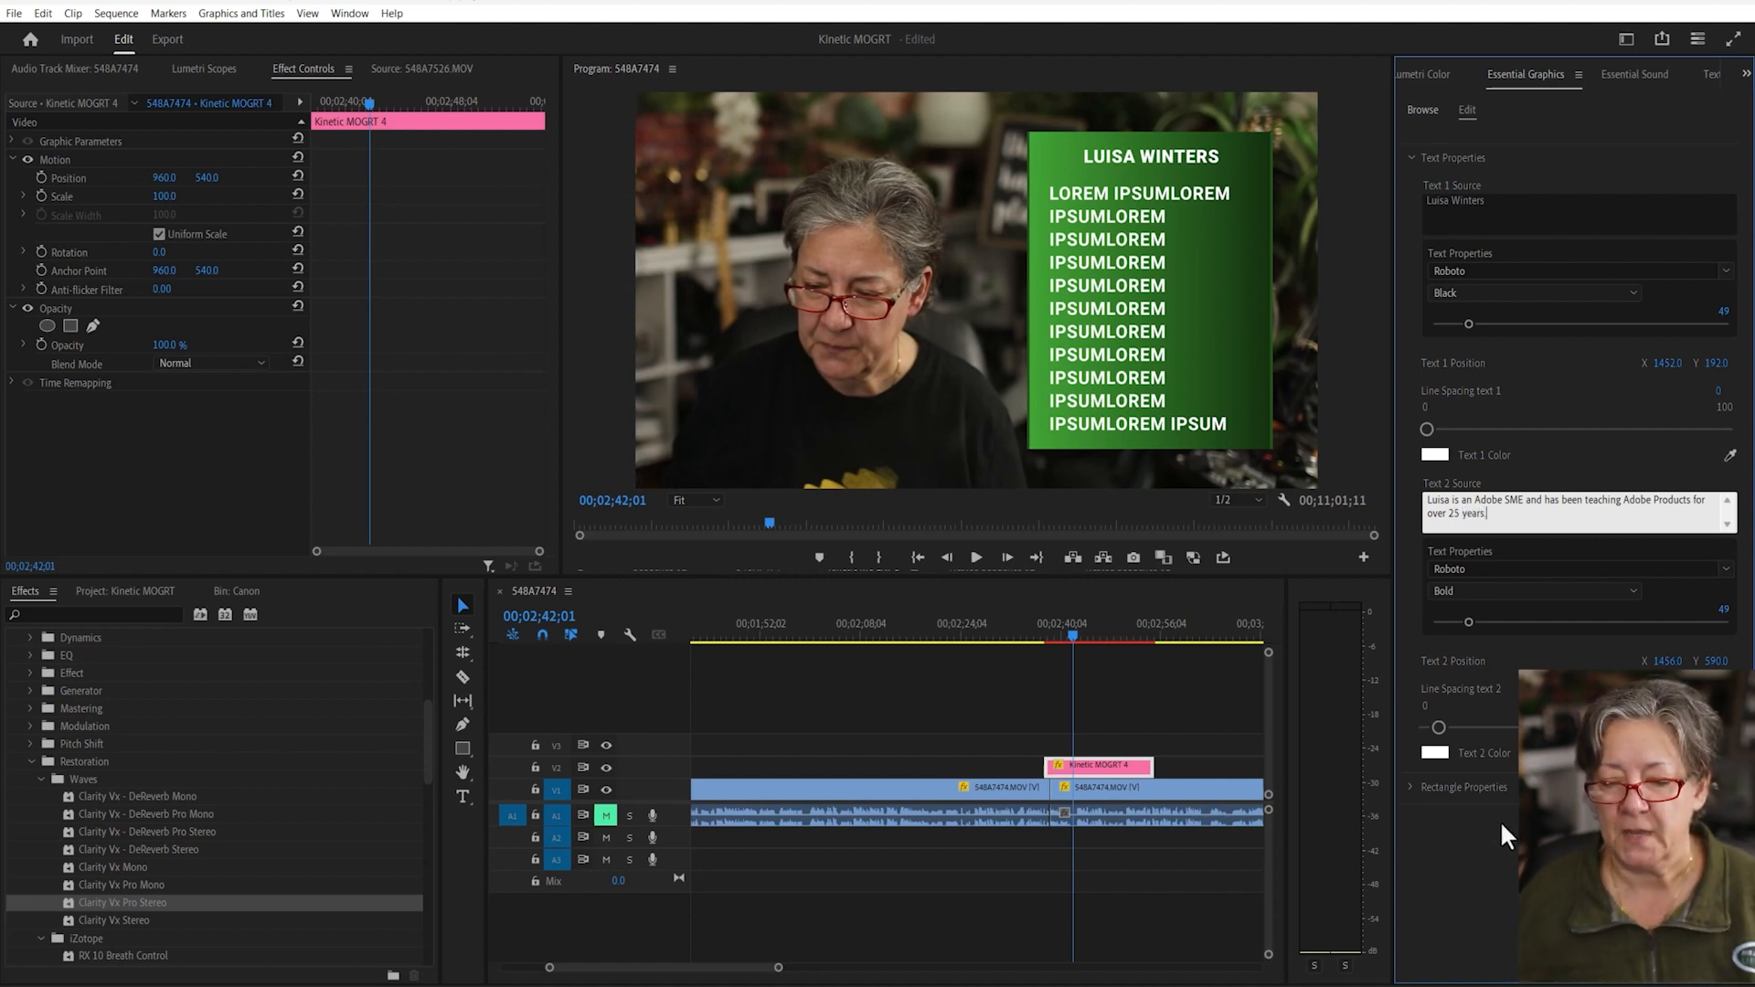
pyautogui.click(1500, 820)
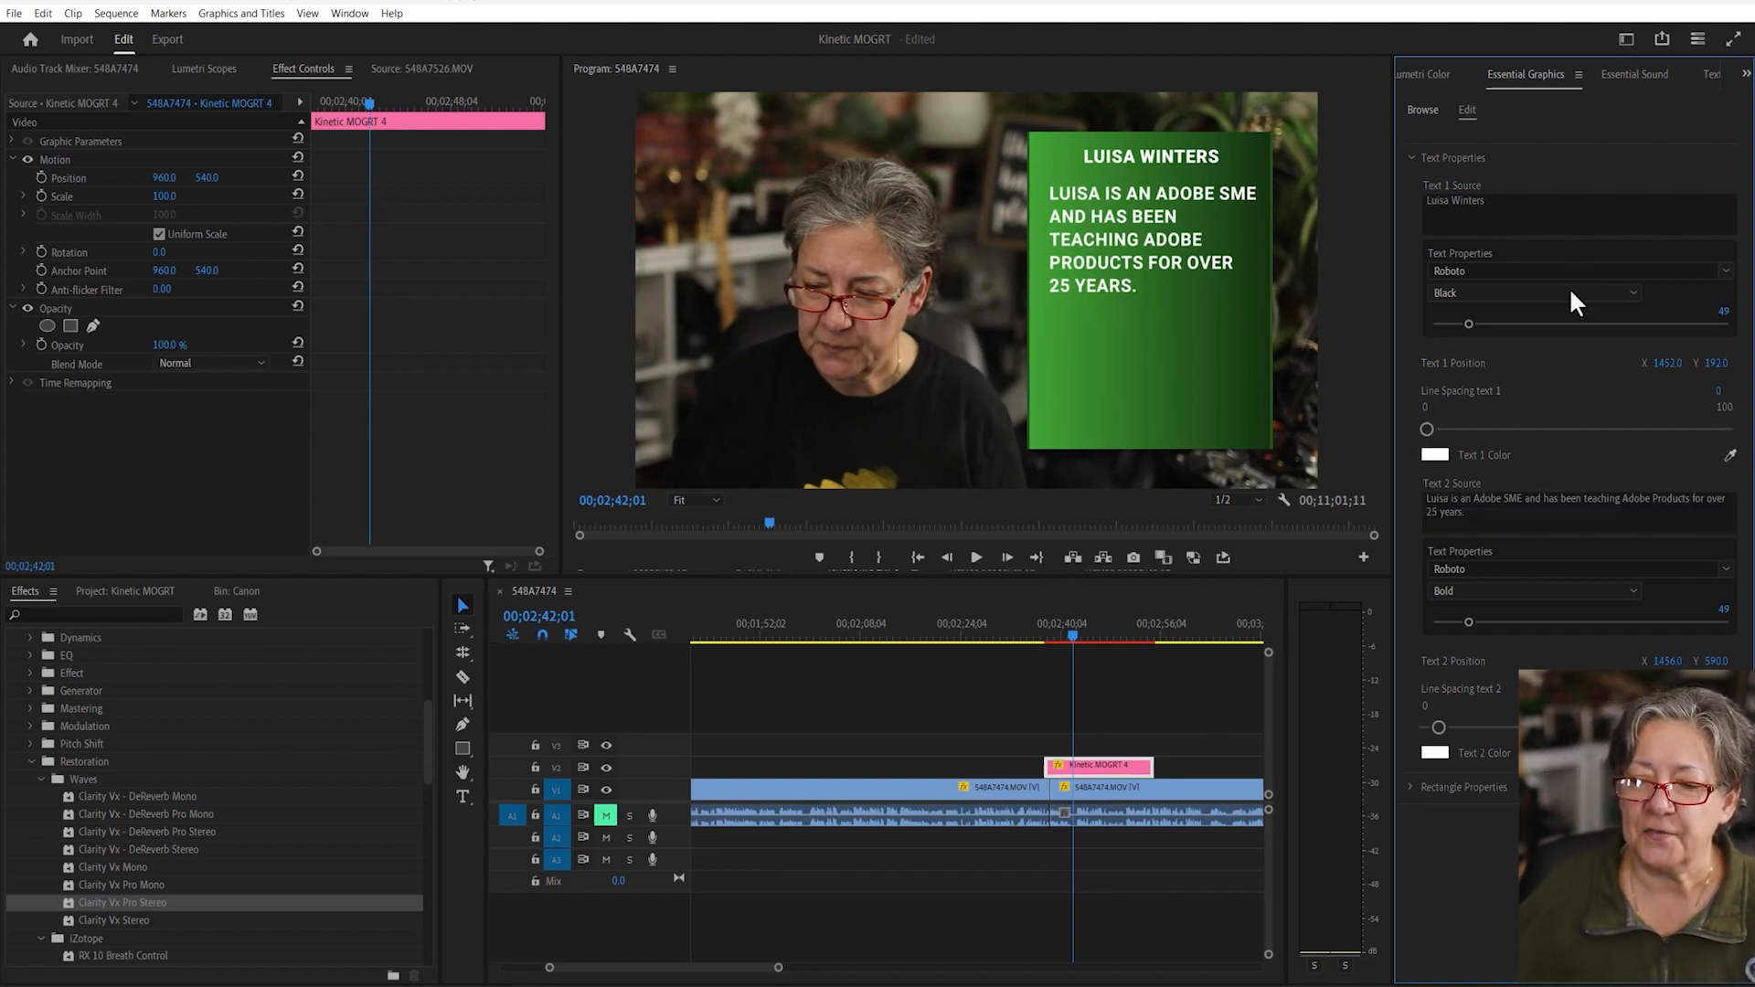
# - Move both texts down on the panel, Text 1 to a Y position of about 336 and Text 2 to 778
pyautogui.moveTo(1709, 362); pyautogui.dragTo(1750, 362)
pyautogui.moveTo(1709, 661); pyautogui.dragTo(1752, 661)
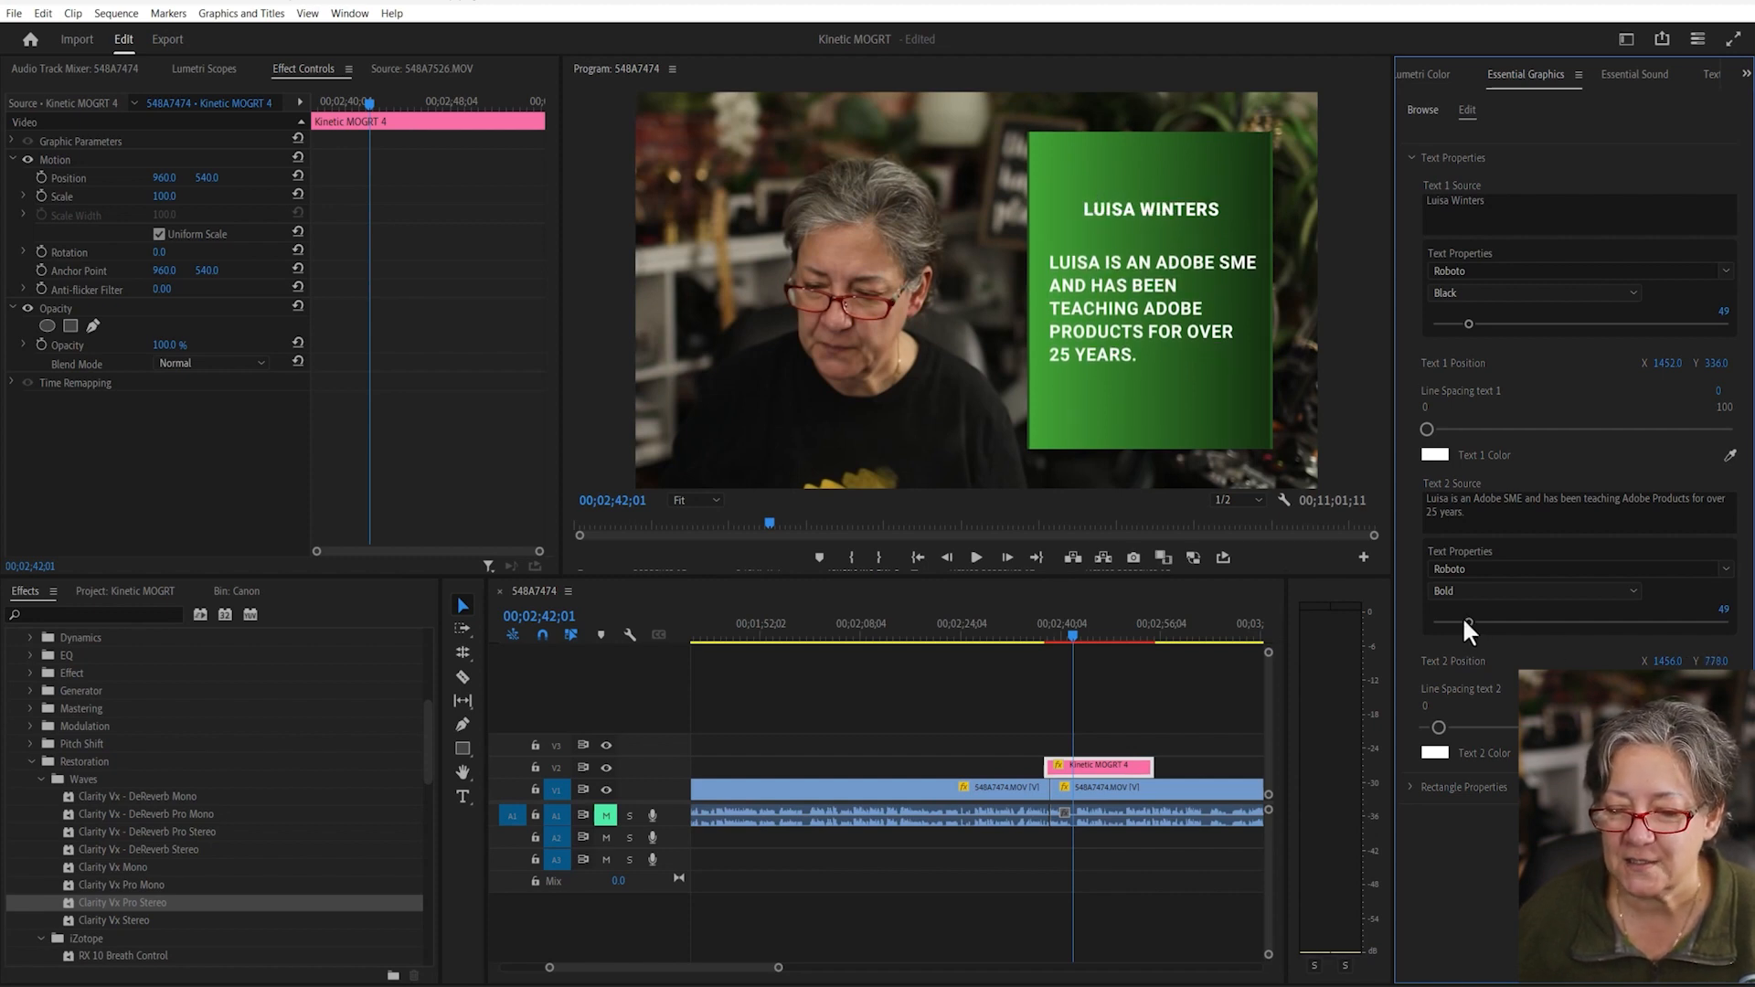
# - Restyle Text 2 as Roboto Italic at size 38 and set its X position to 1486
pyautogui.click(1522, 590)
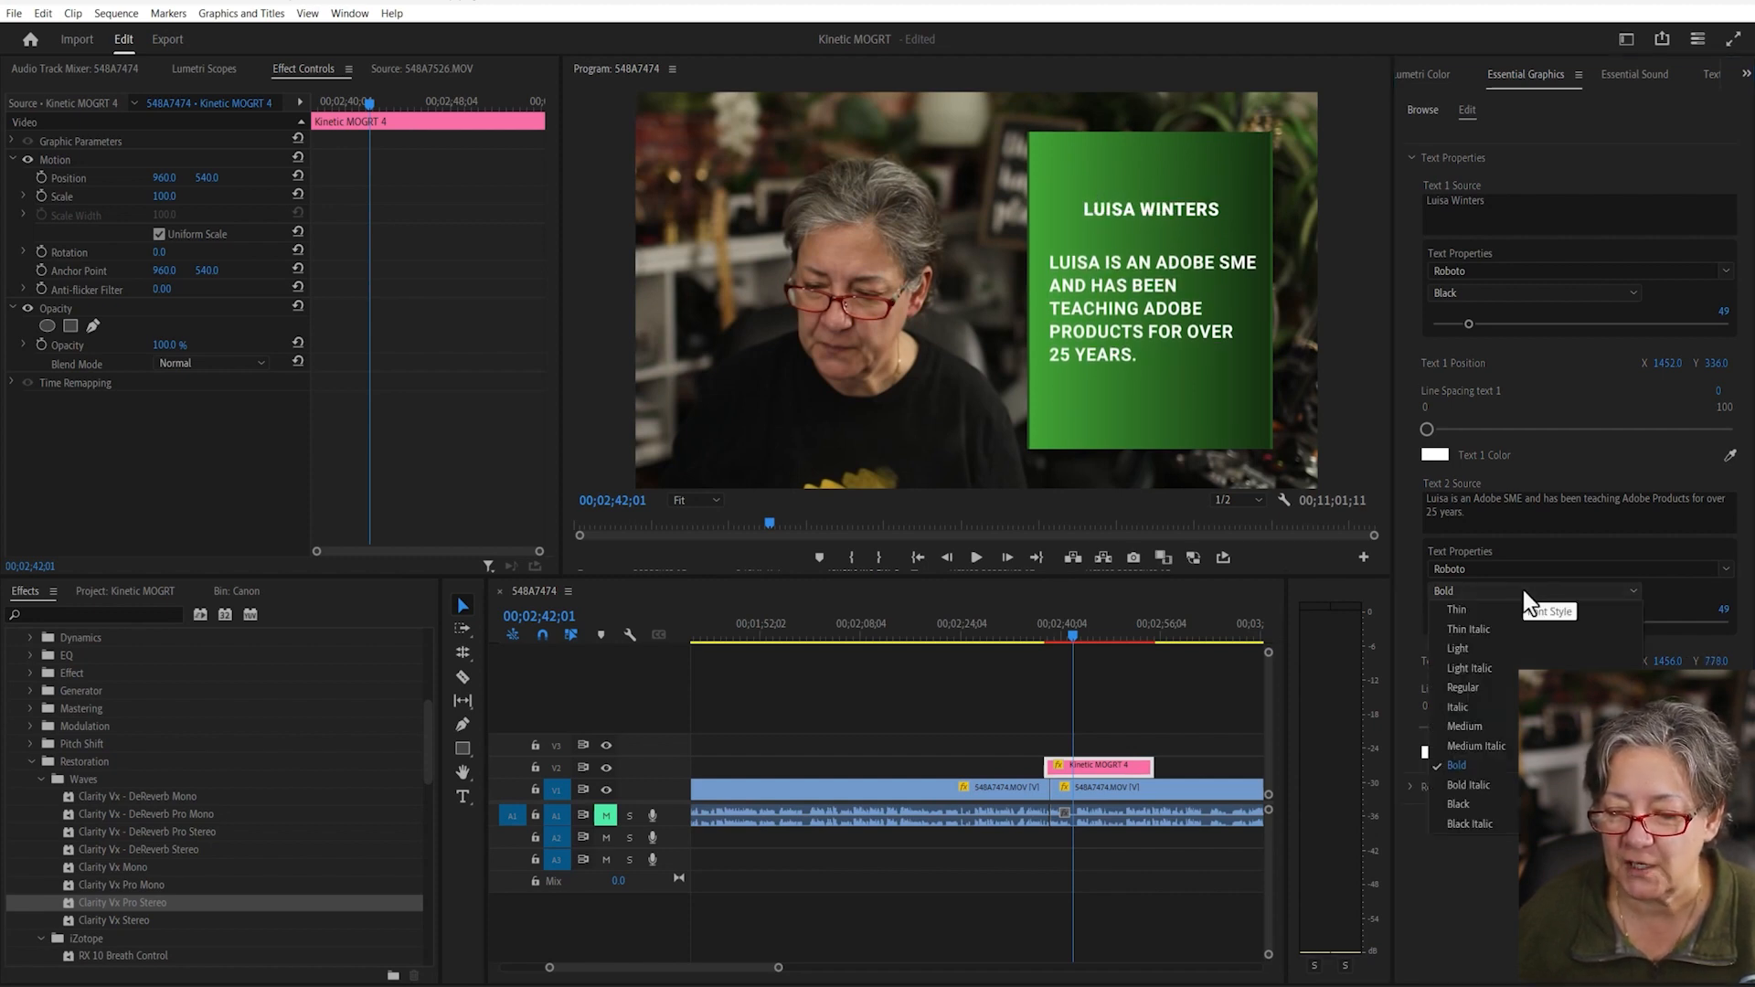
pyautogui.click(1474, 688)
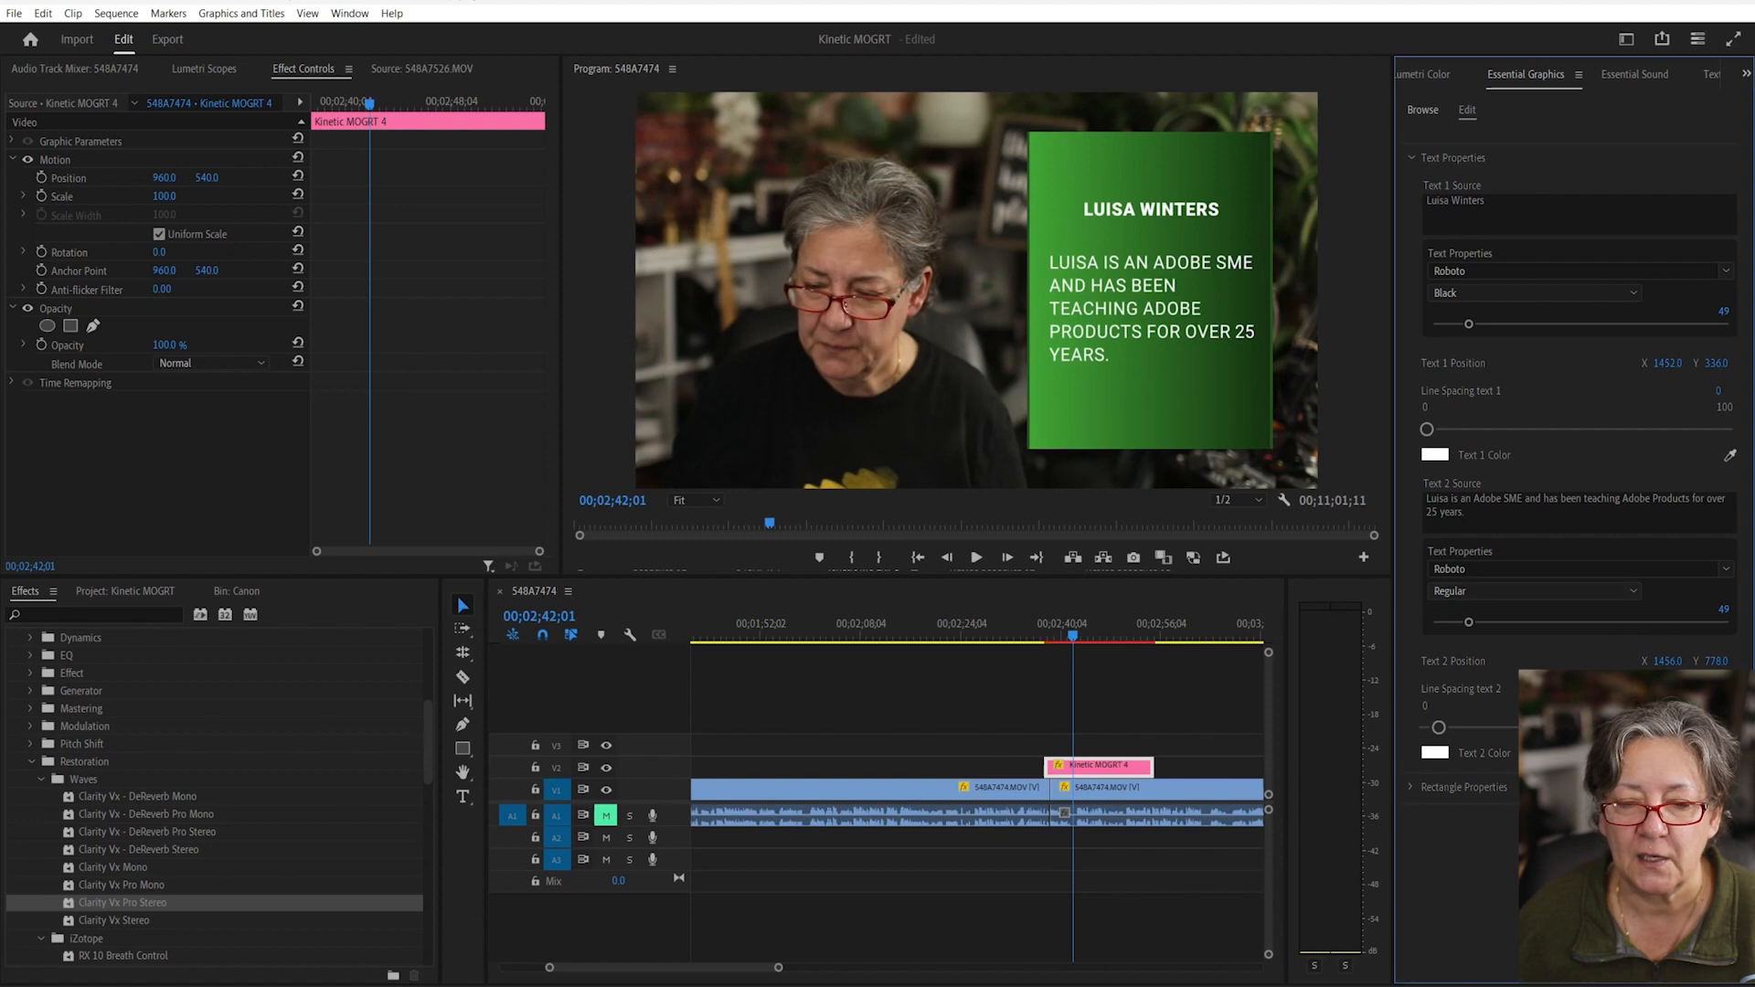
pyautogui.click(1500, 593)
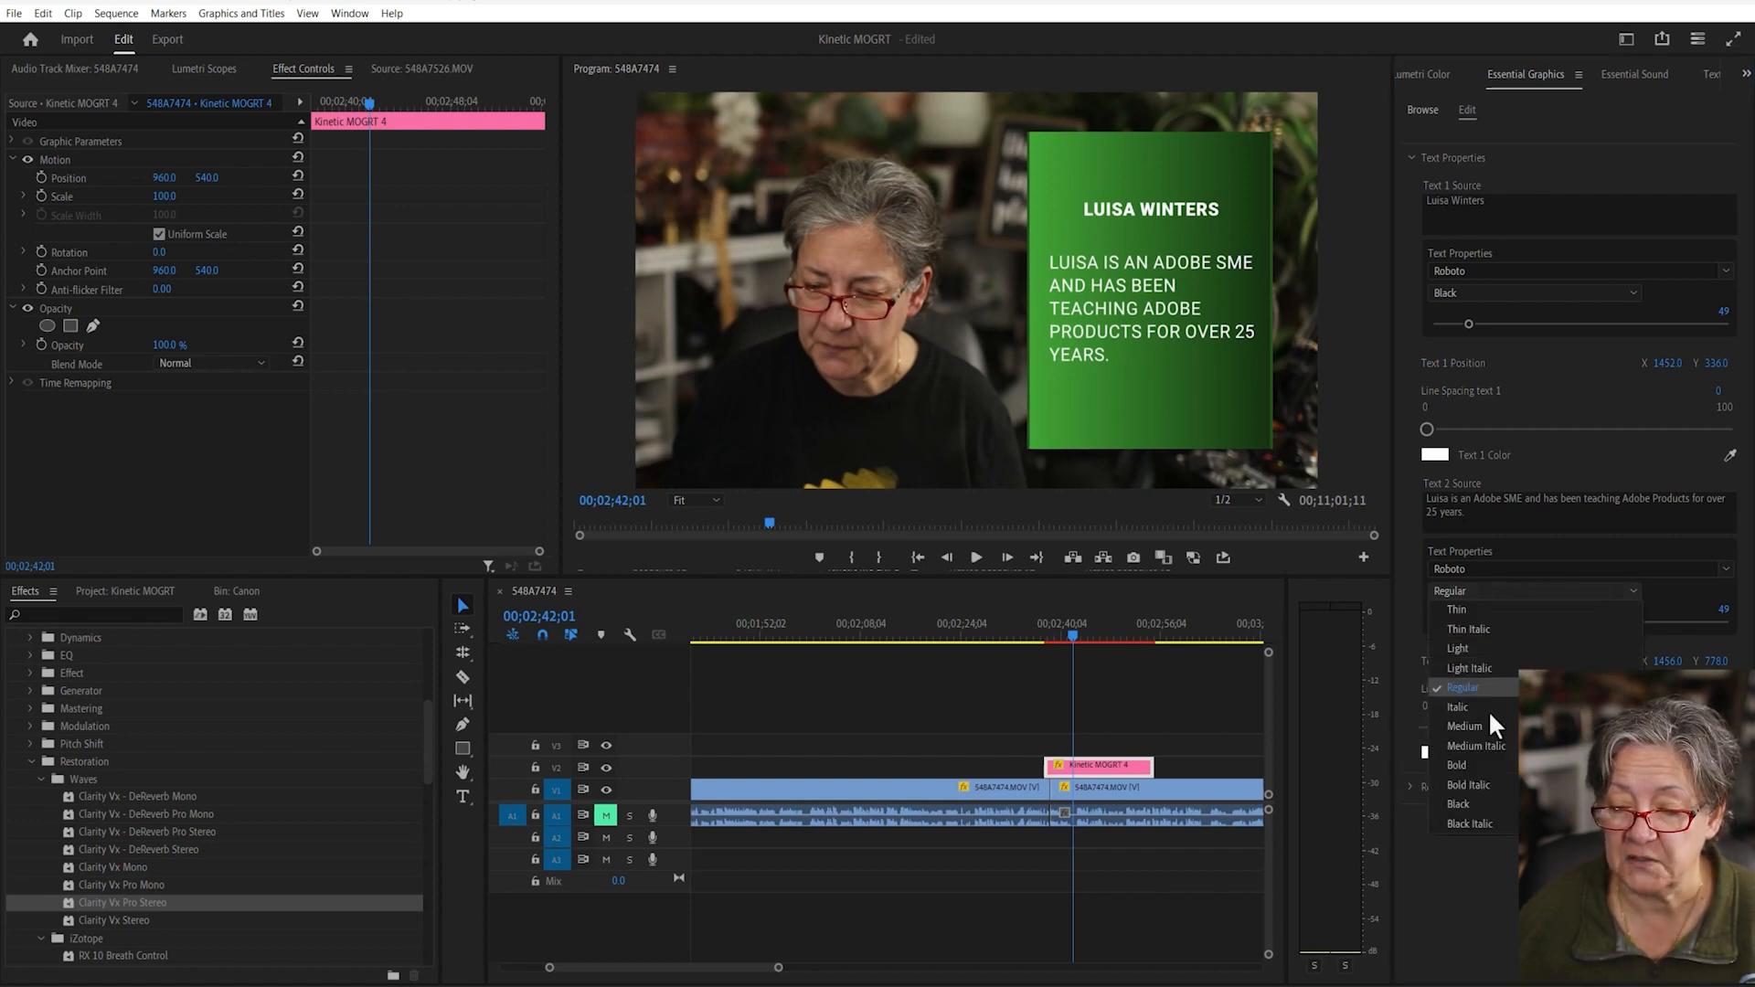
pyautogui.click(1489, 707)
pyautogui.click(1467, 620)
pyautogui.moveTo(1467, 620); pyautogui.dragTo(1457, 620)
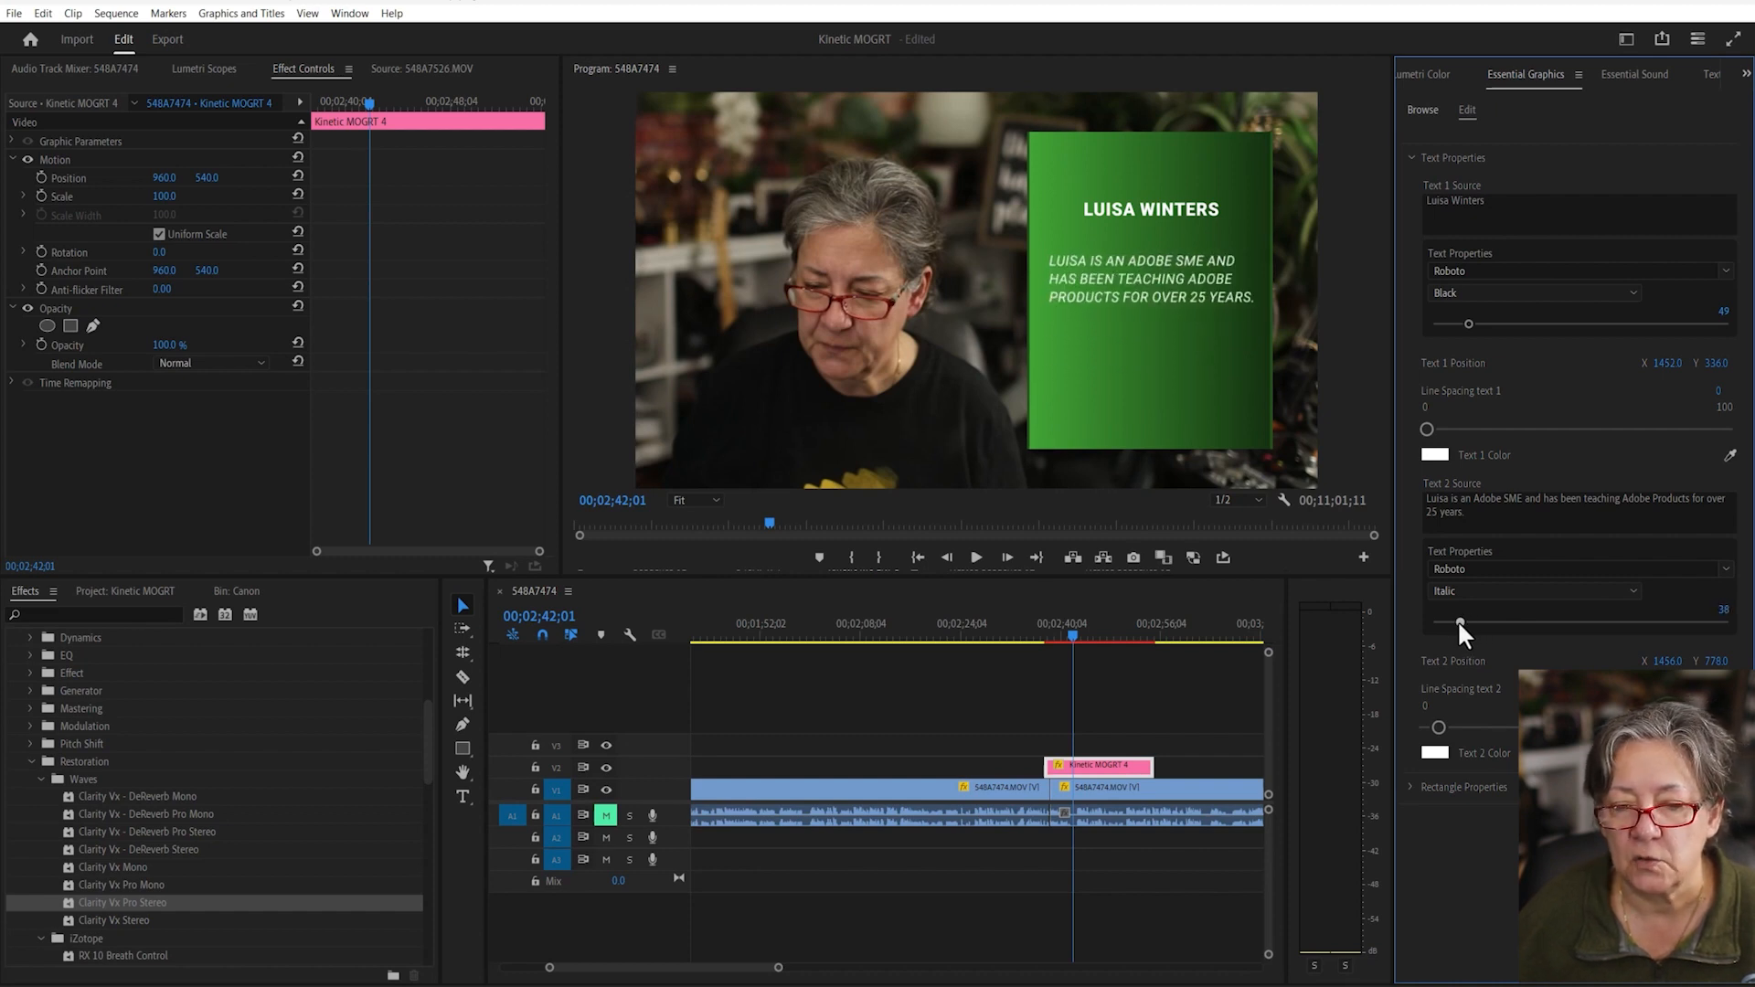
pyautogui.moveTo(1667, 661); pyautogui.dragTo(1693, 661)
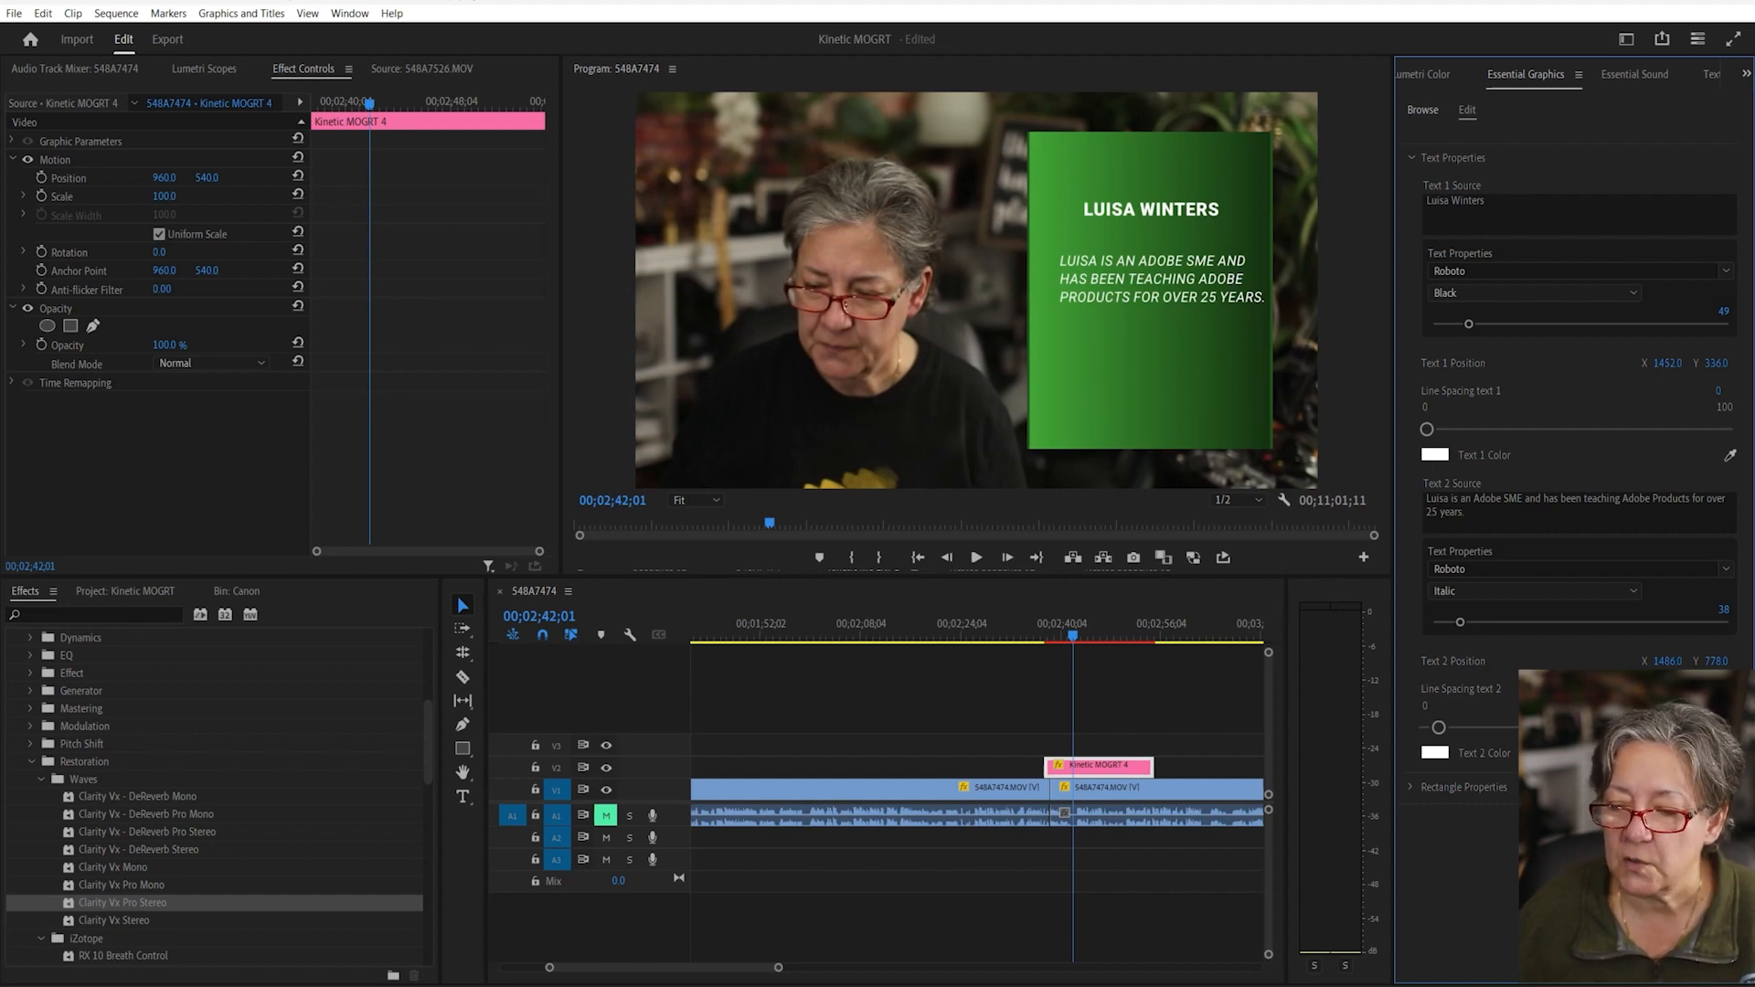
# - Set the rectangle's Start Color to the red B14229 and copy its hex code
pyautogui.click(1411, 157)
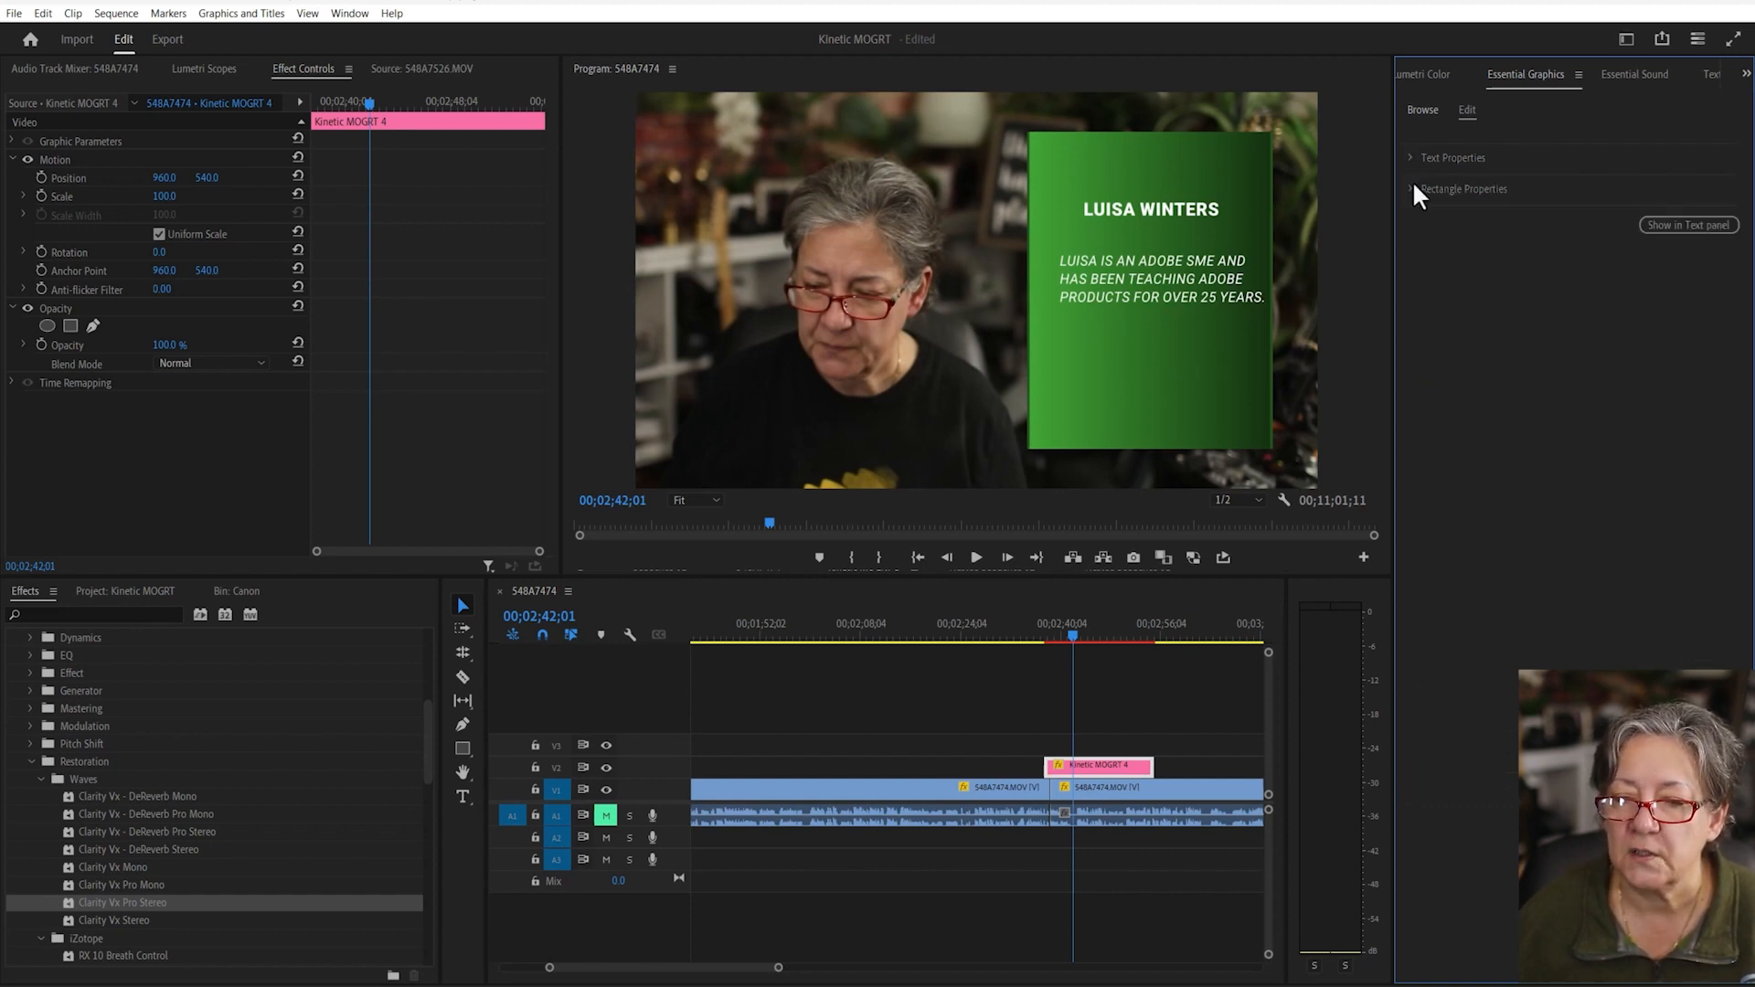
pyautogui.click(1411, 190)
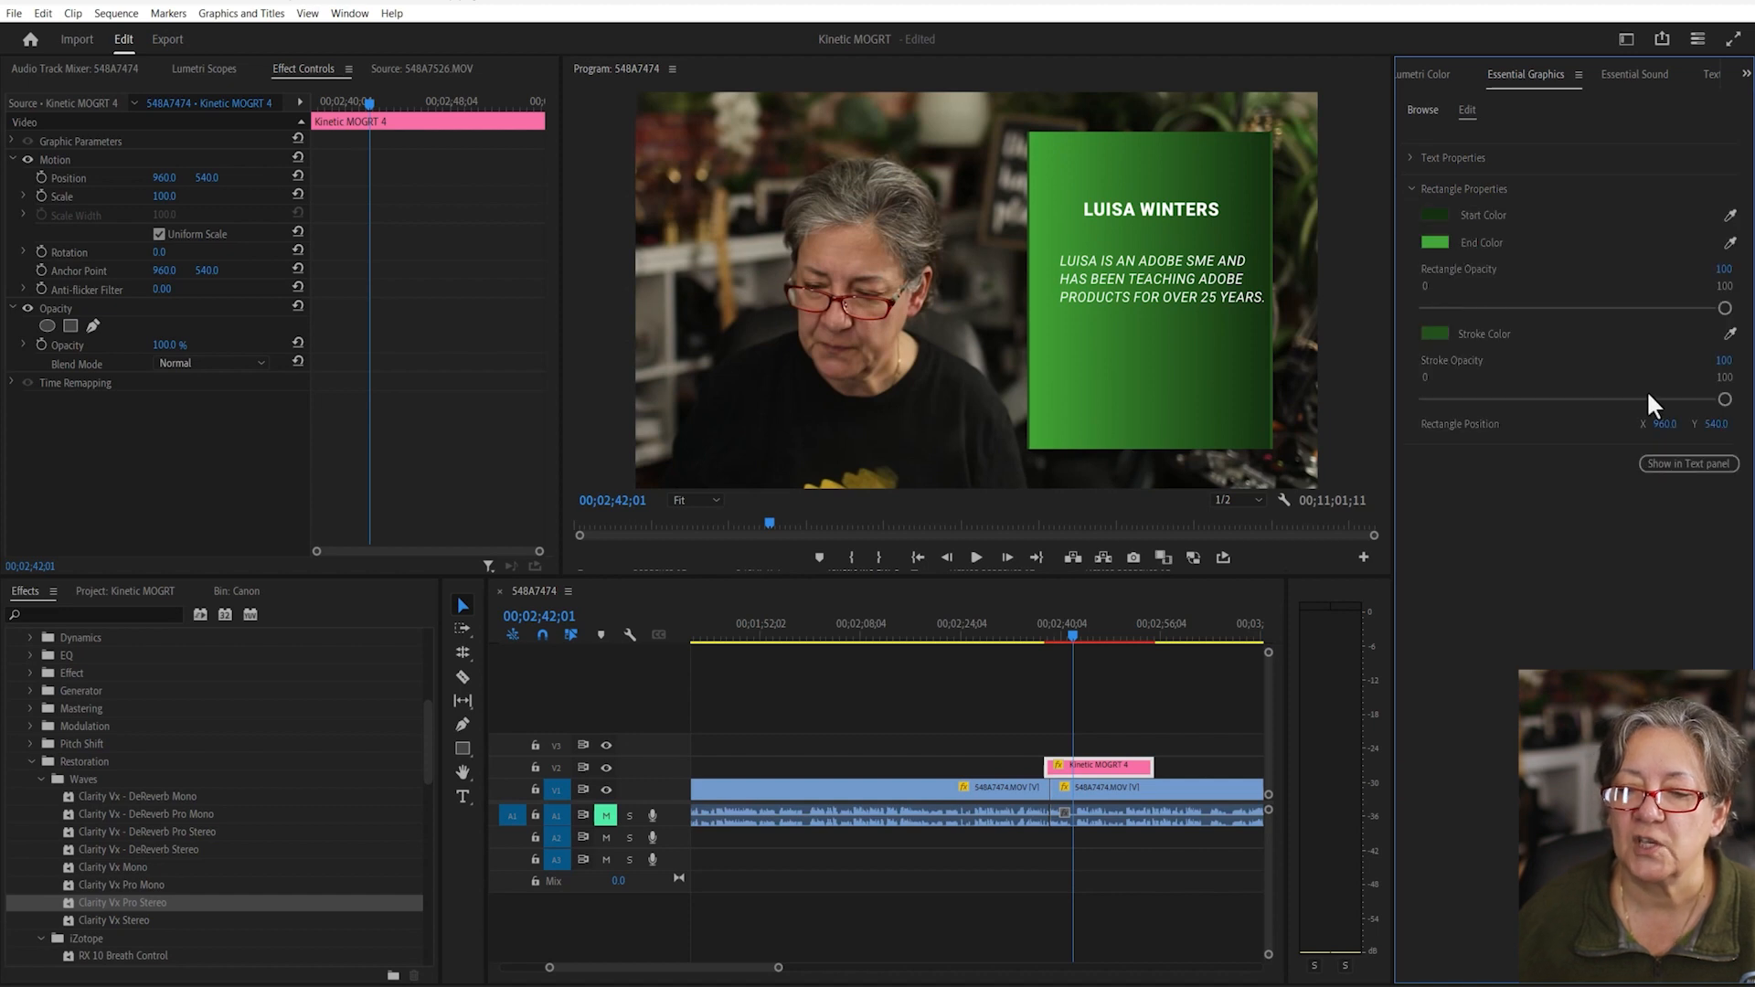
pyautogui.click(1435, 216)
pyautogui.click(908, 373)
pyautogui.moveTo(845, 477); pyautogui.dragTo(838, 523)
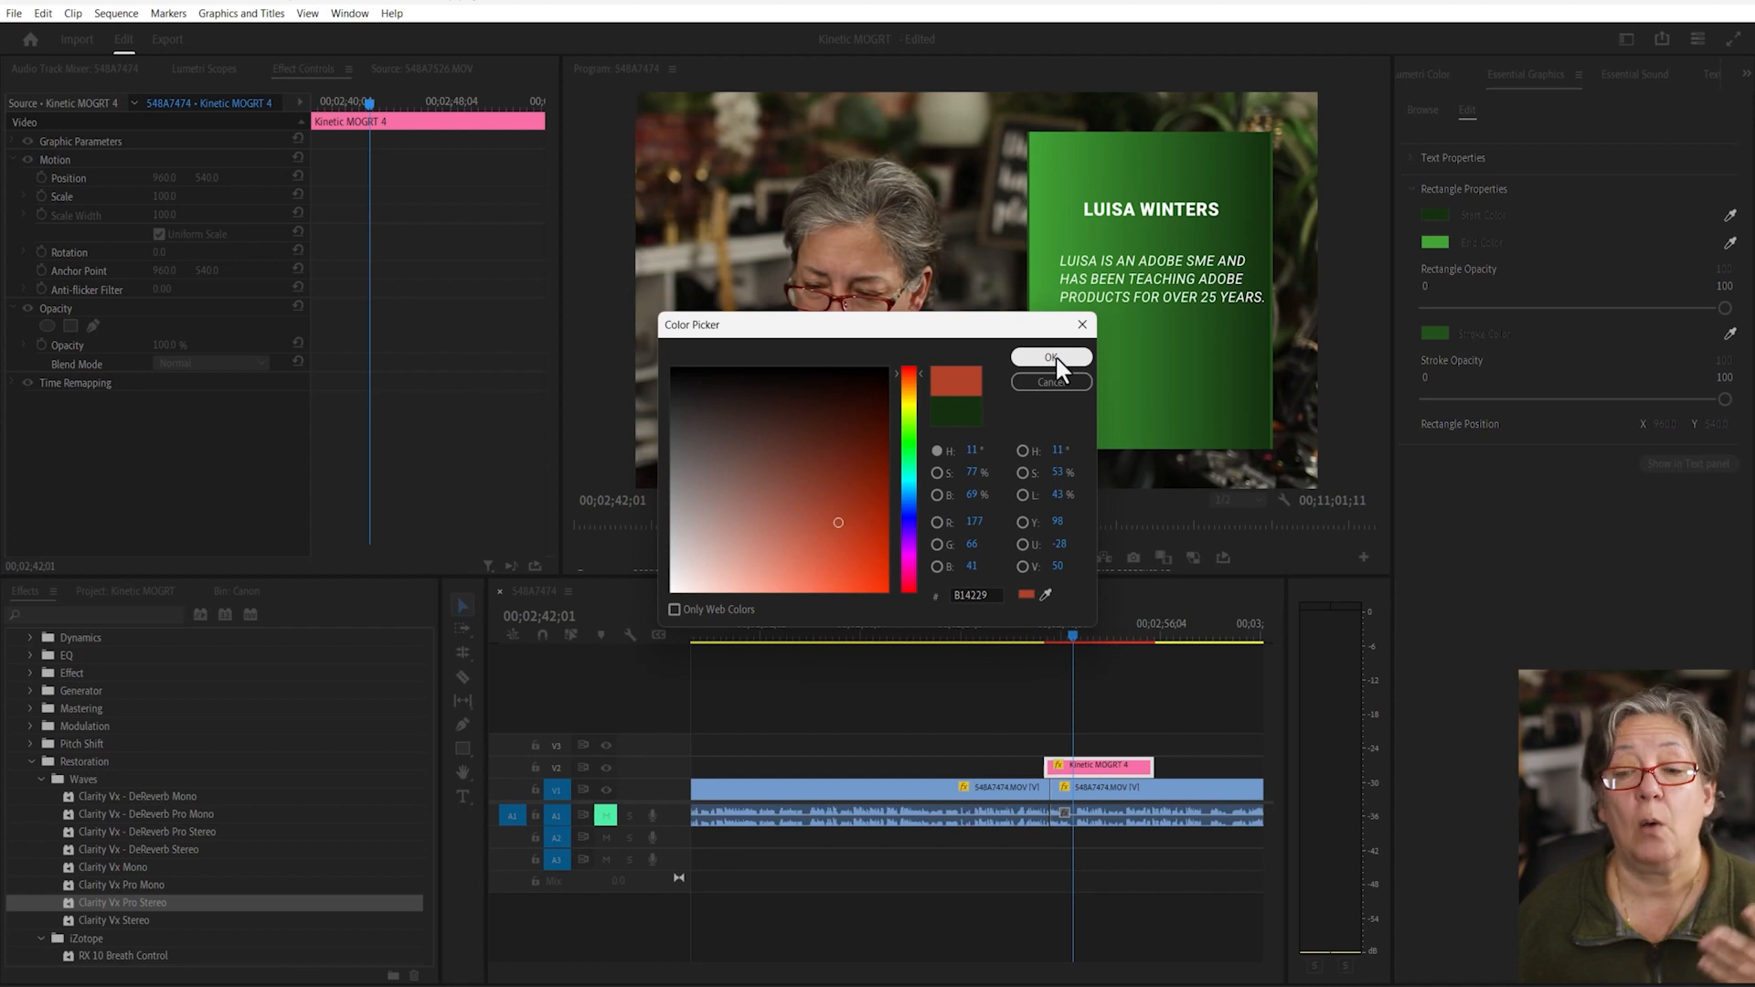
pyautogui.moveTo(990, 596); pyautogui.dragTo(923, 596)
pyautogui.hotkey('ctrl', 'c')
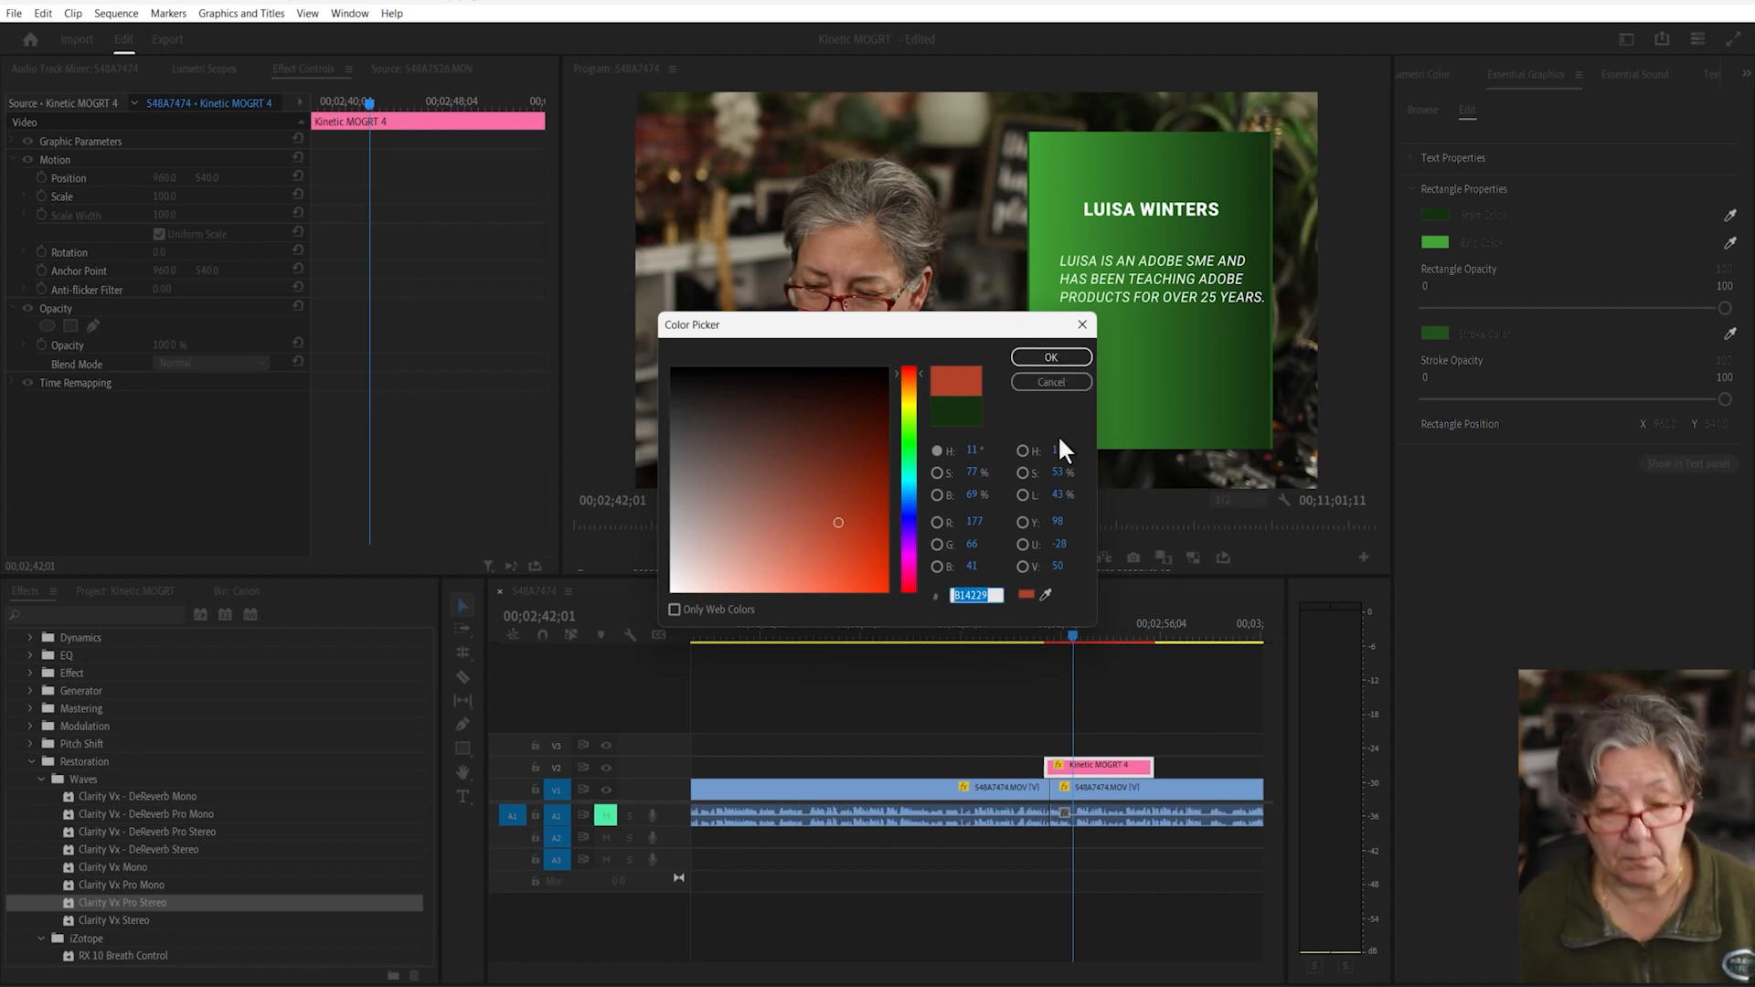
pyautogui.click(1077, 357)
# - Set the rectangle's End Color to 6A2818, a darker shade of the copied red
pyautogui.click(1434, 243)
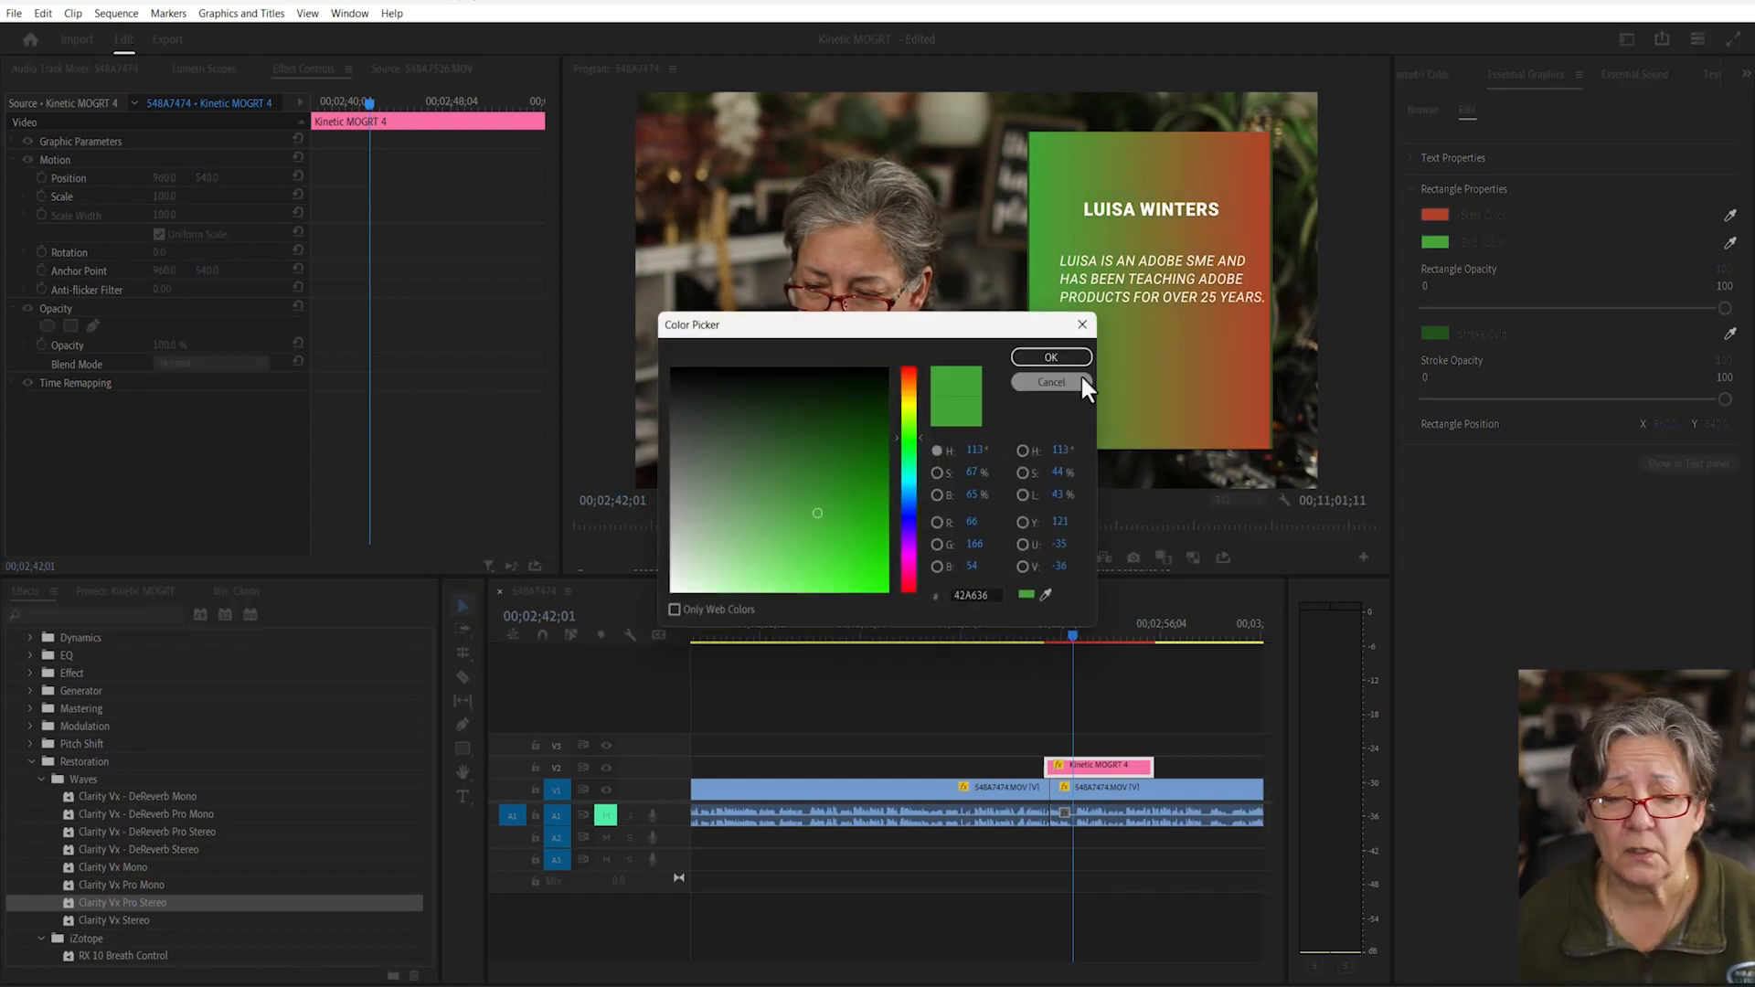
pyautogui.doubleClick(978, 595)
pyautogui.hotkey('ctrl', 'v')
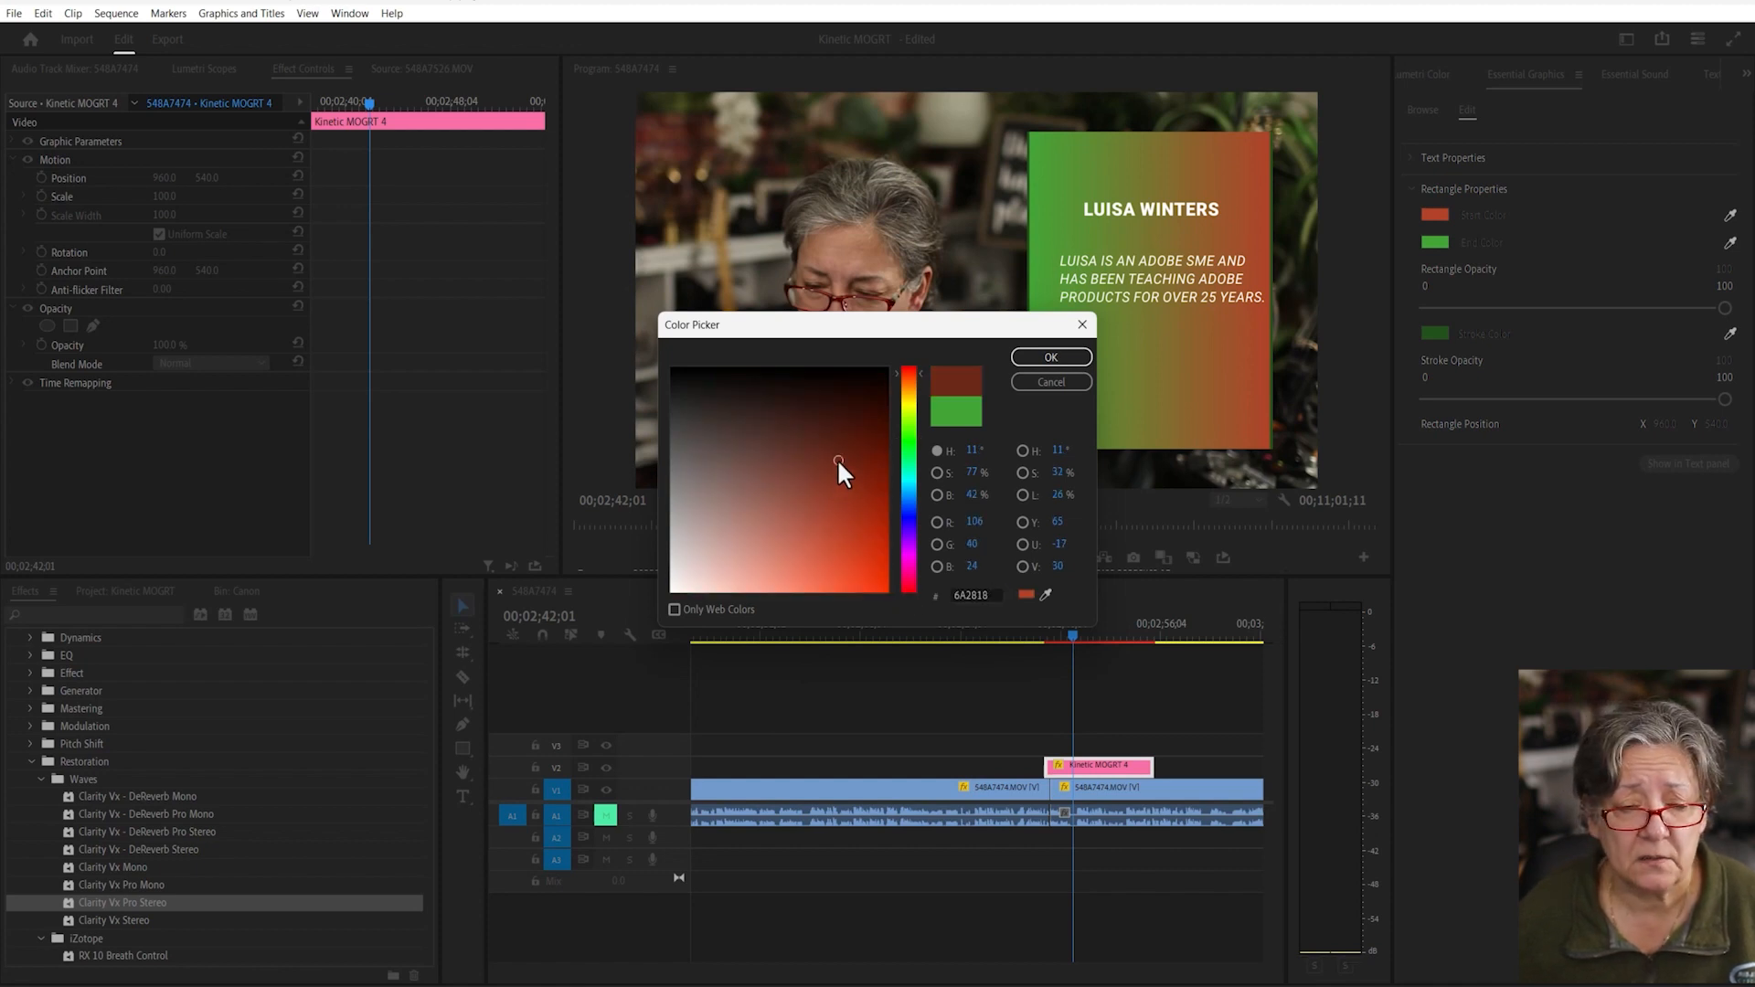
pyautogui.click(1051, 358)
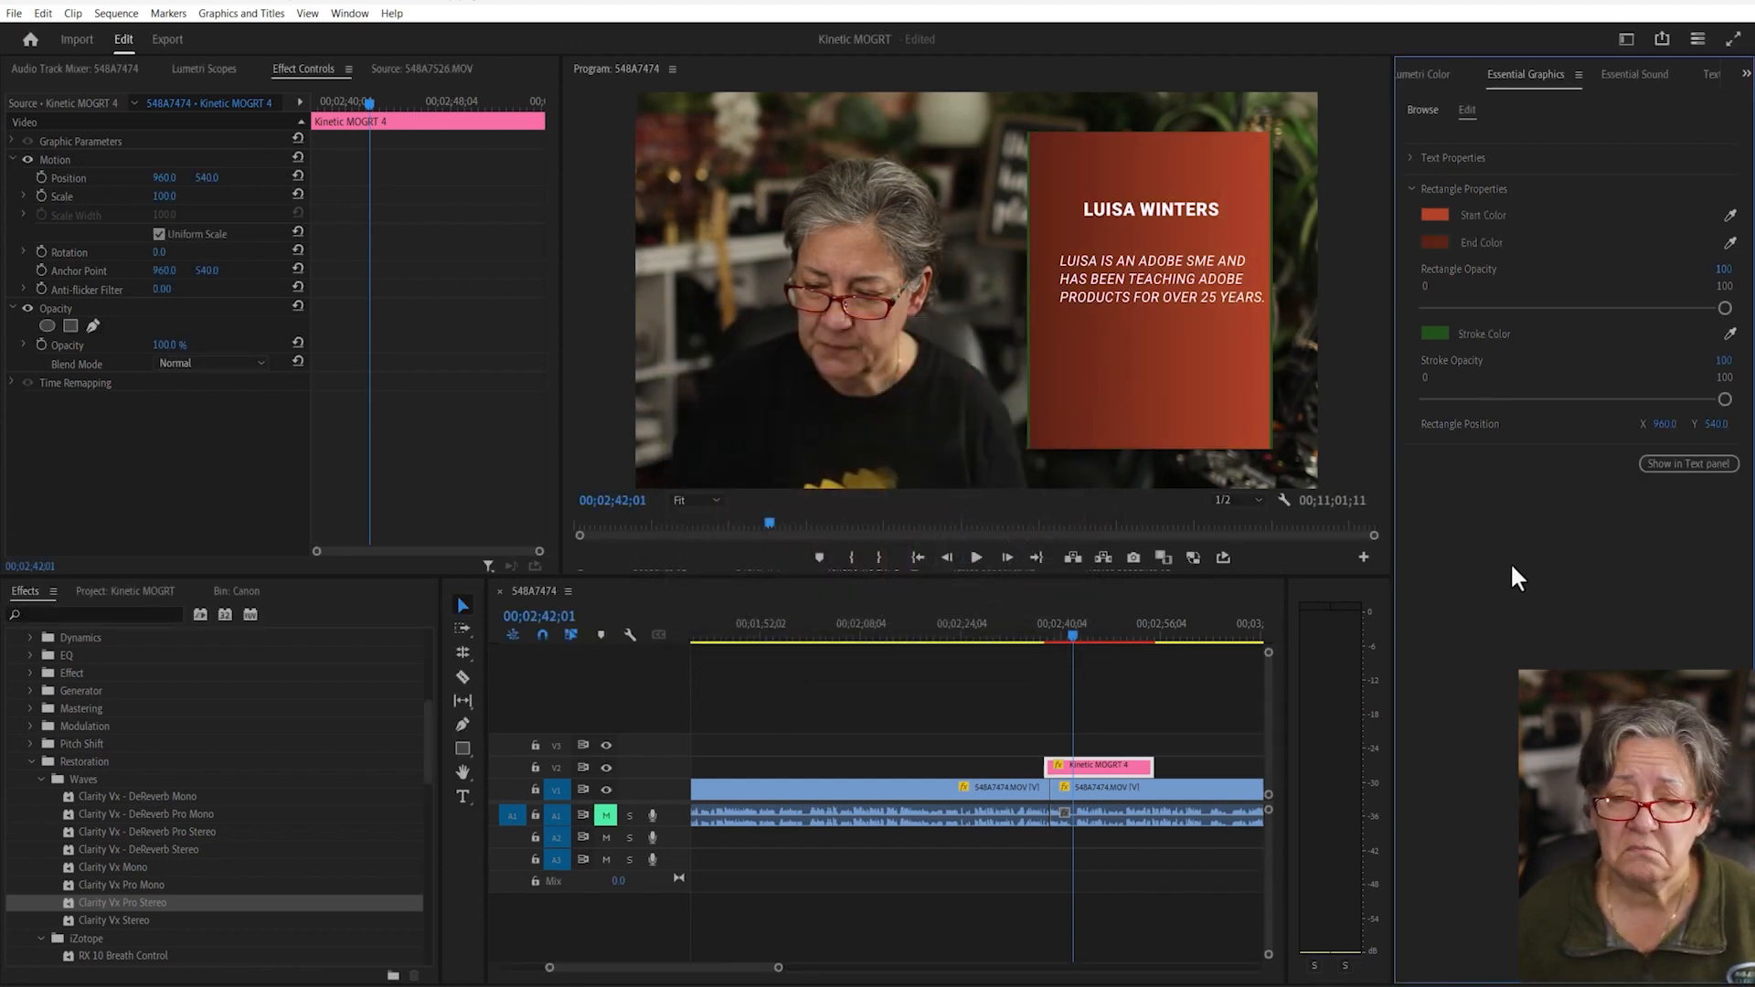
# - Set the rectangle's Stroke Color to a lighter tint of the copied red B14229, and play the sequence from just before the graphic
pyautogui.click(1435, 334)
pyautogui.moveTo(1000, 597); pyautogui.dragTo(918, 607)
pyautogui.hotkey('ctrl', 'v')
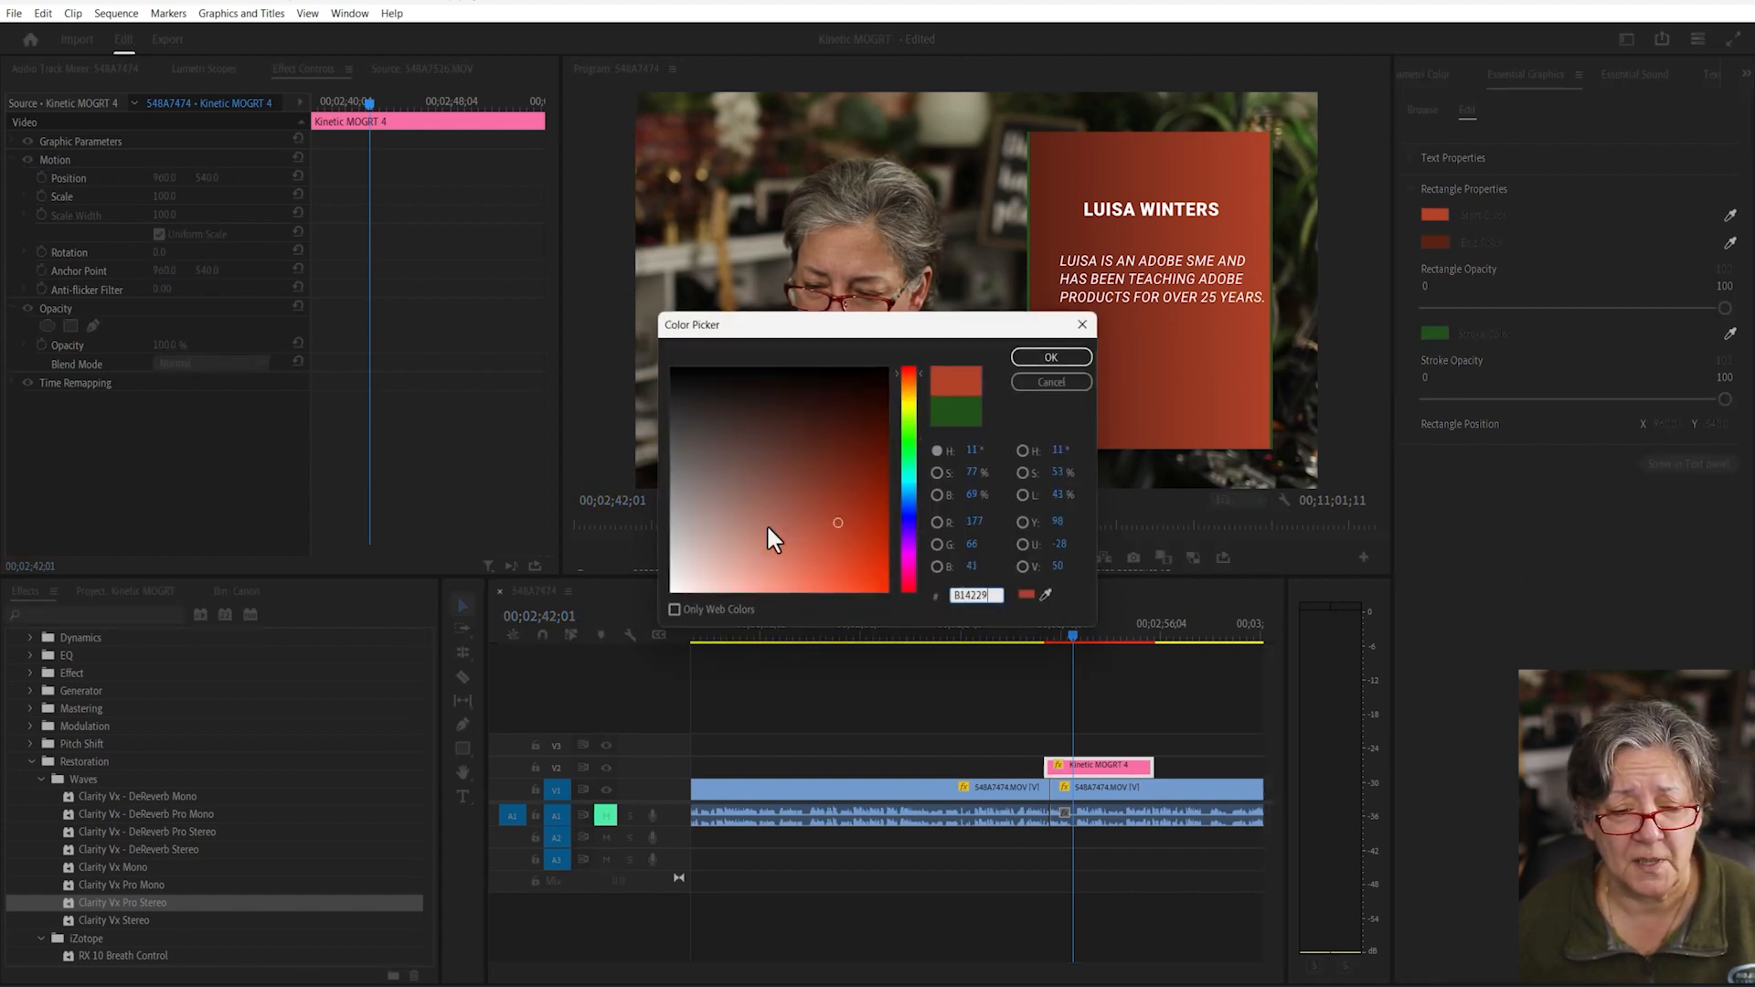
pyautogui.click(1067, 358)
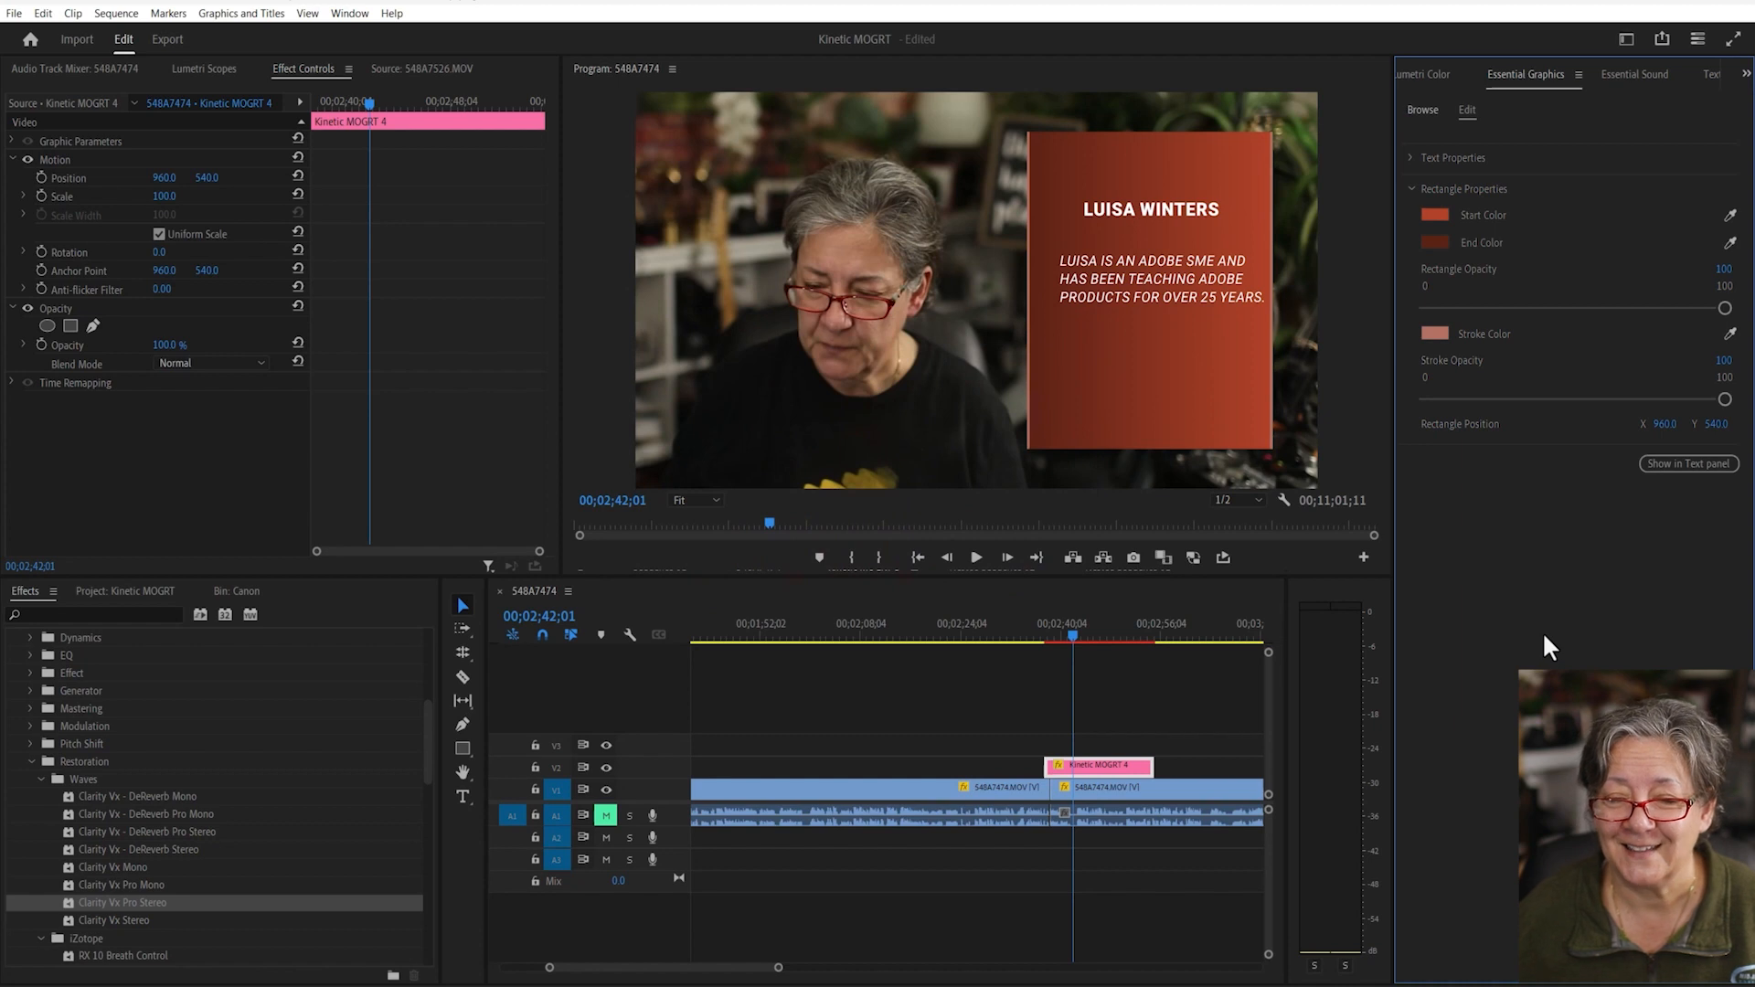
pyautogui.click(1040, 630)
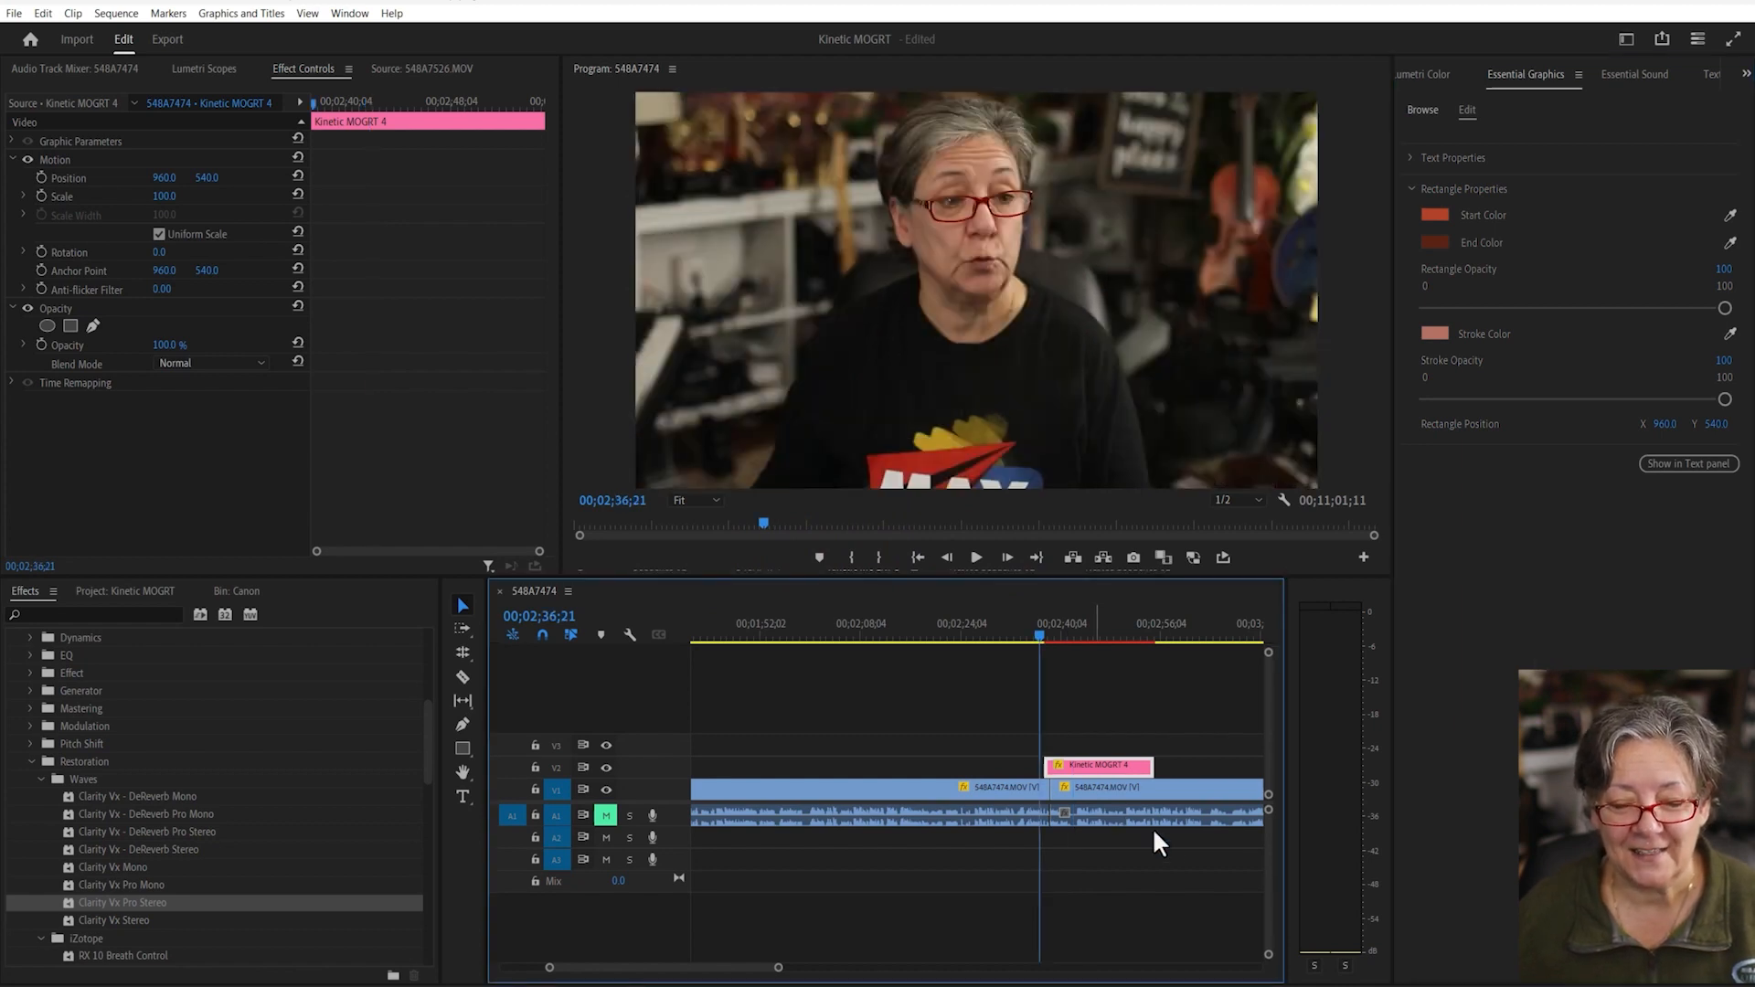
pyautogui.press('space')
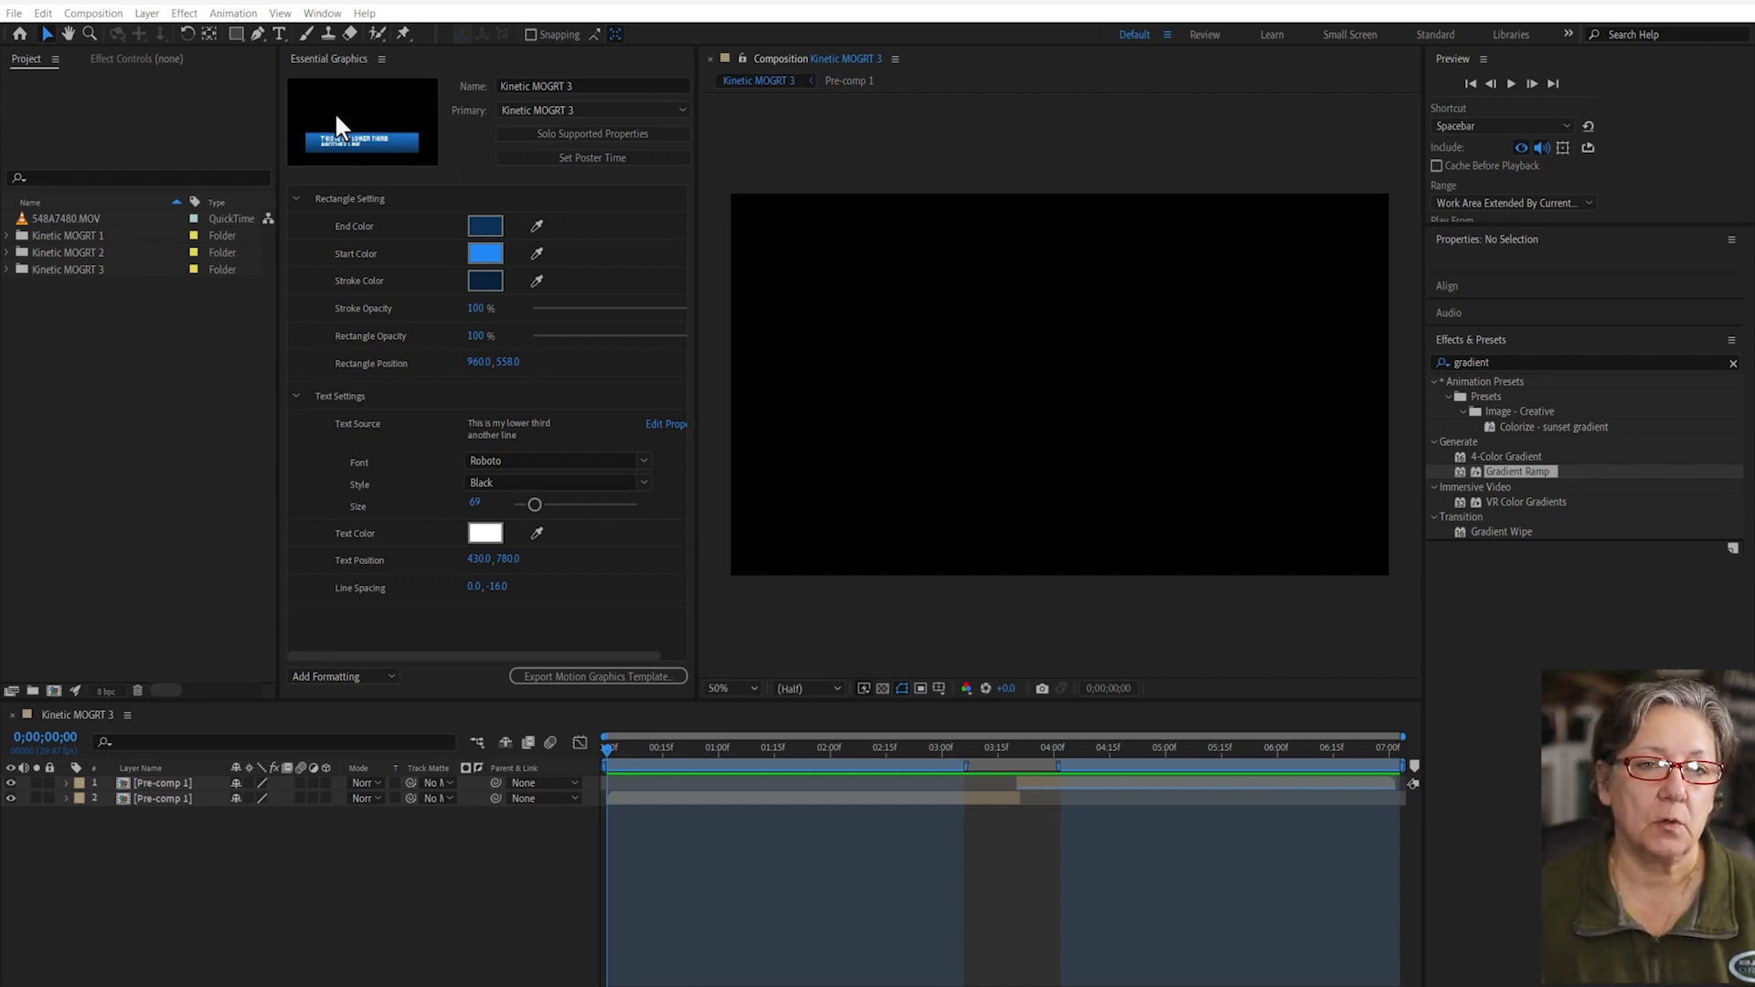
# - Switch to After Effects and create a project folder named Kinetic MOGRT 4
pyautogui.click(134, 379)
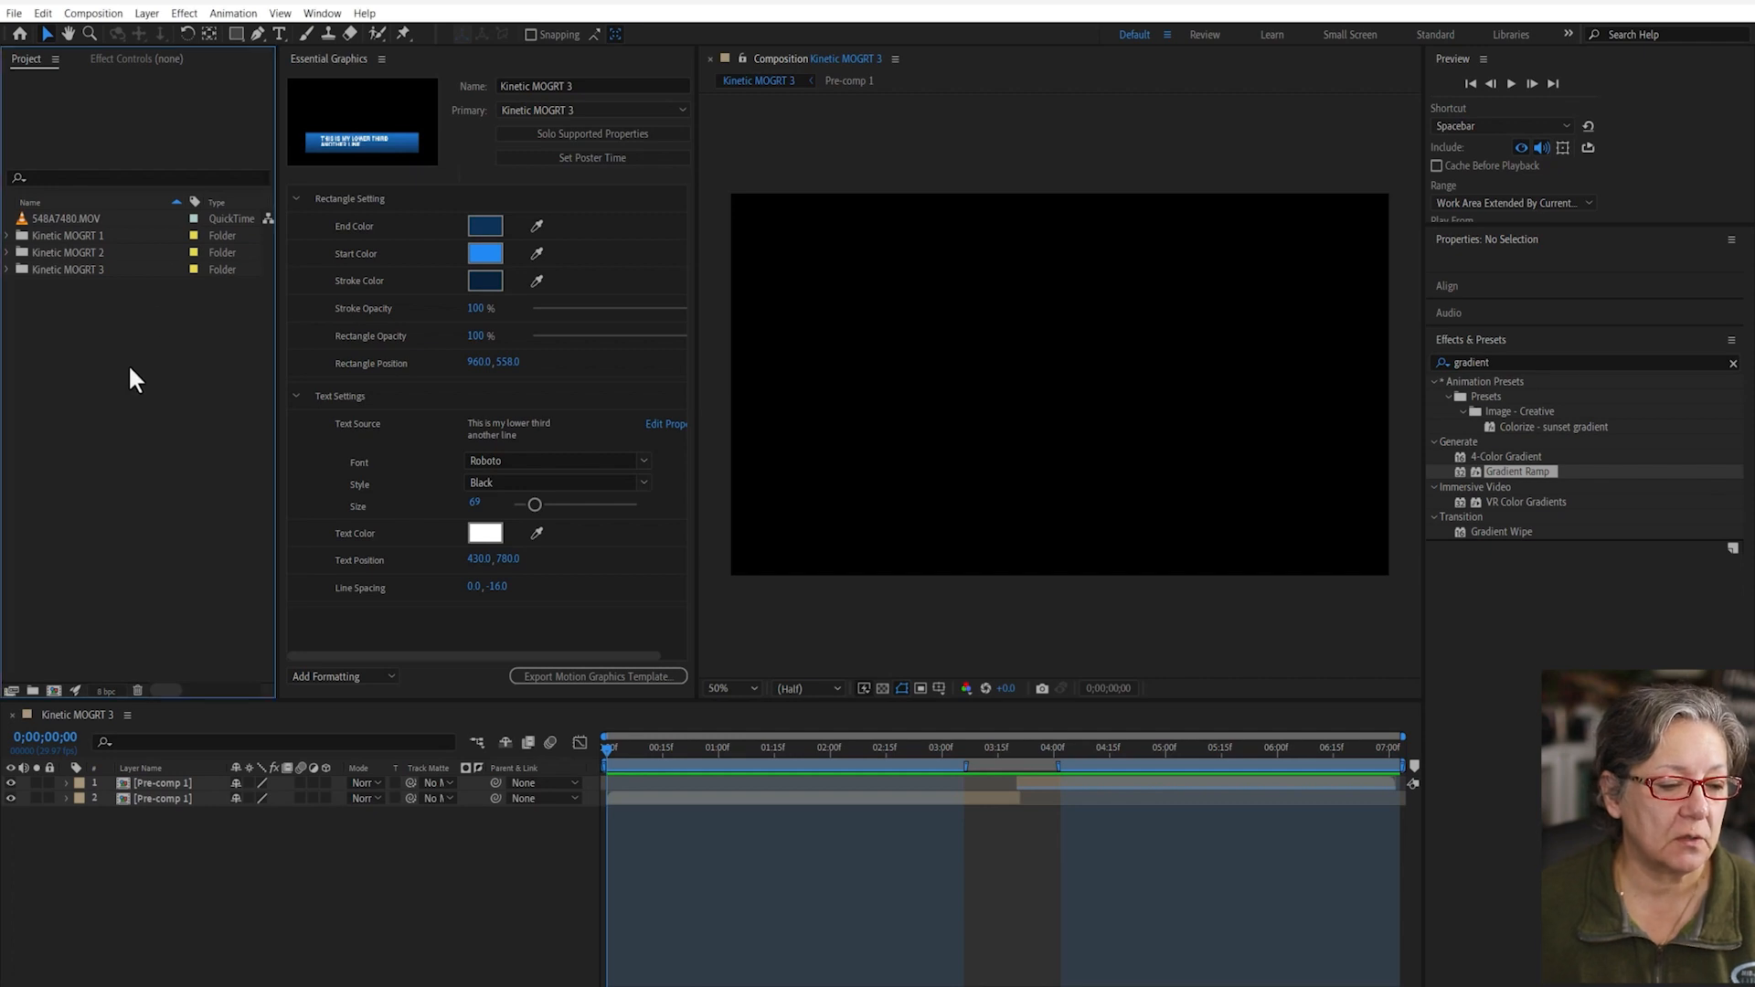
pyautogui.click(32, 692)
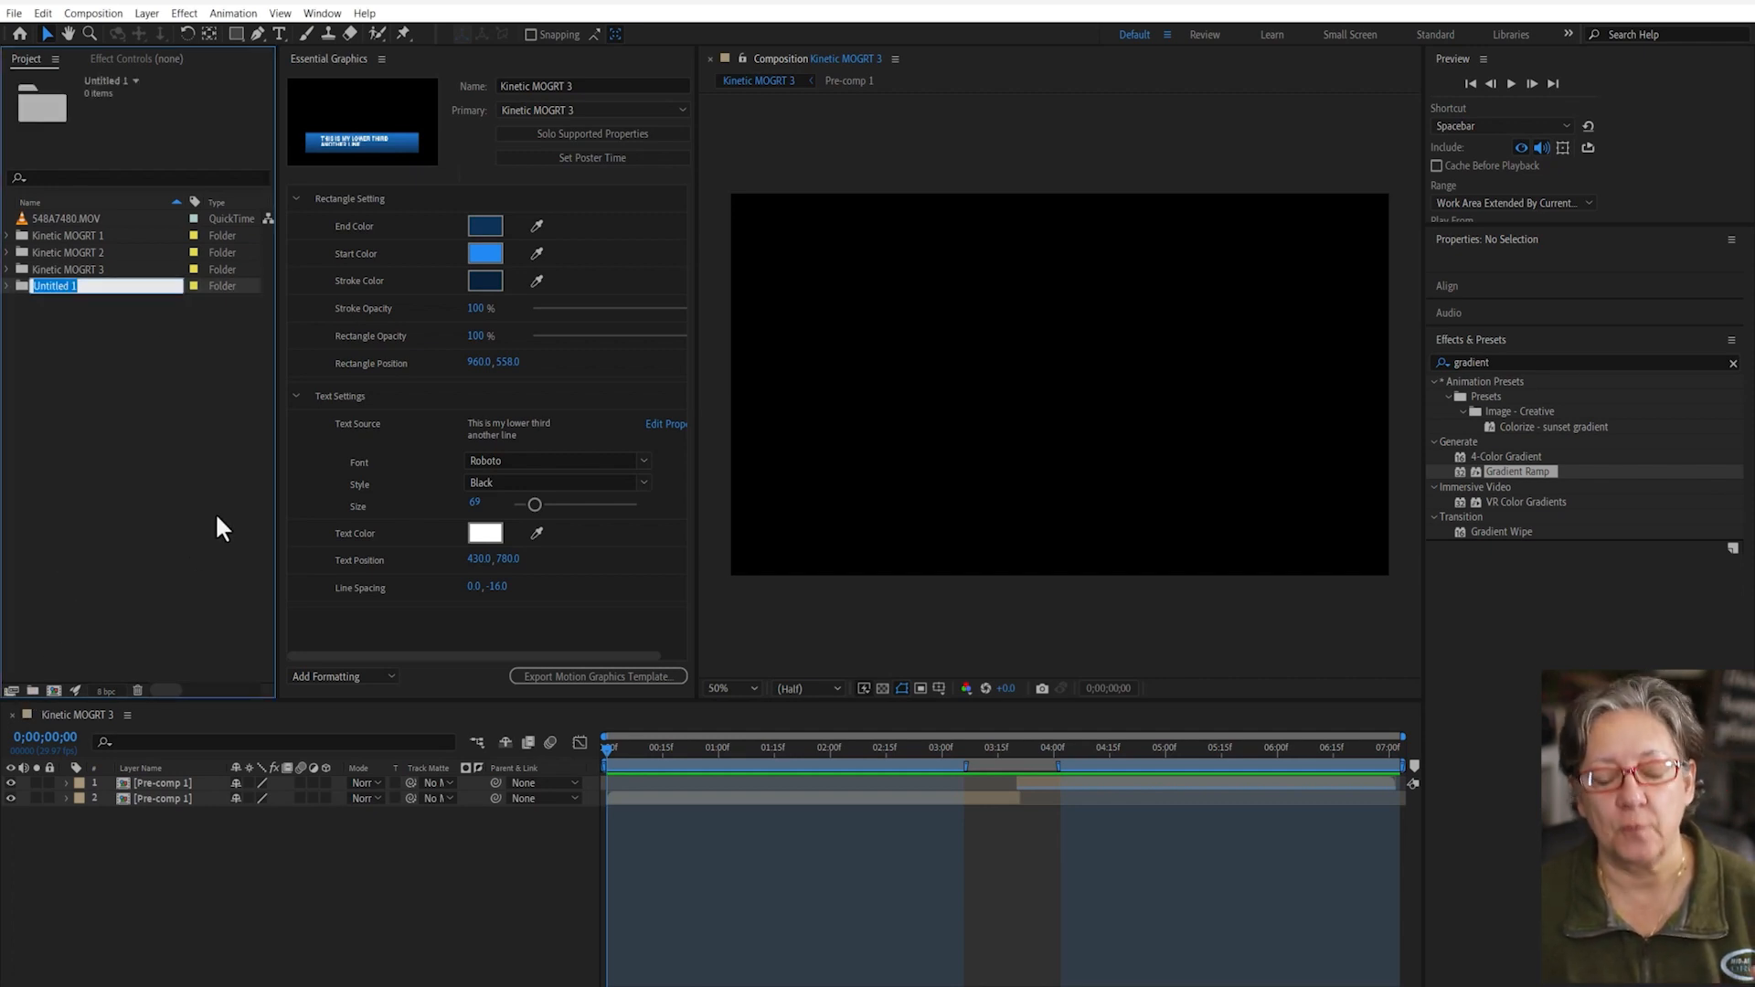
pyautogui.write('Kinet')
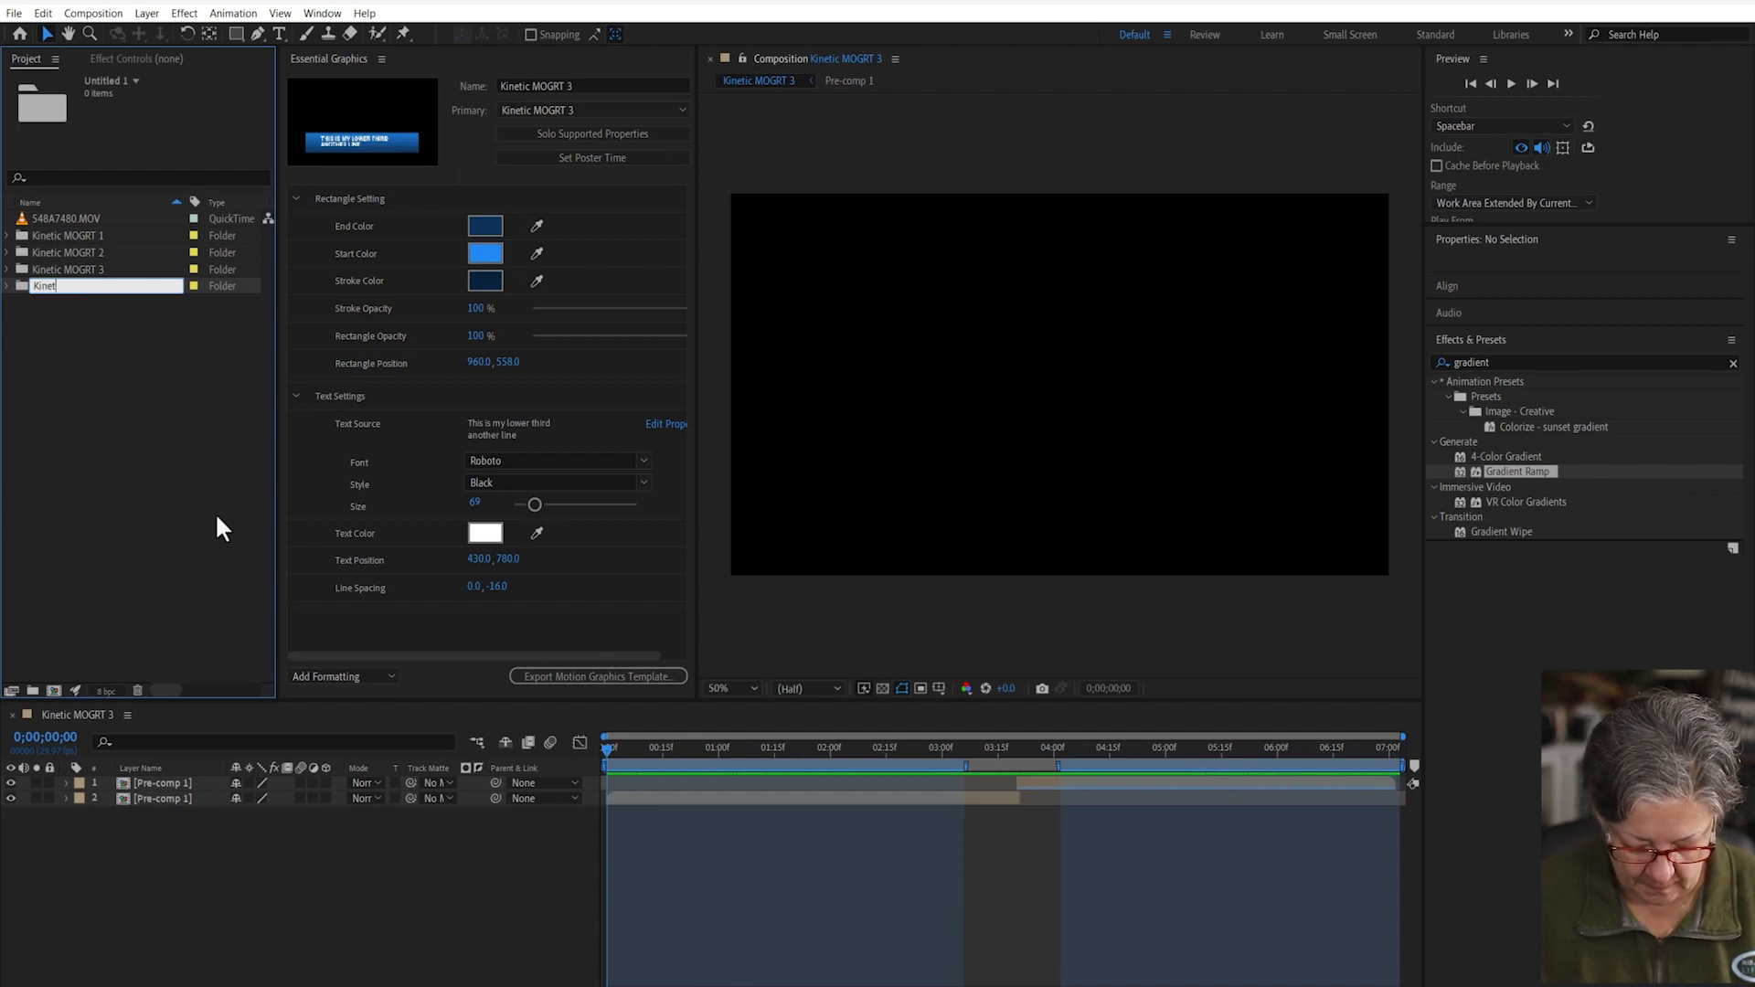
pyautogui.write('ic MOGRT 4')
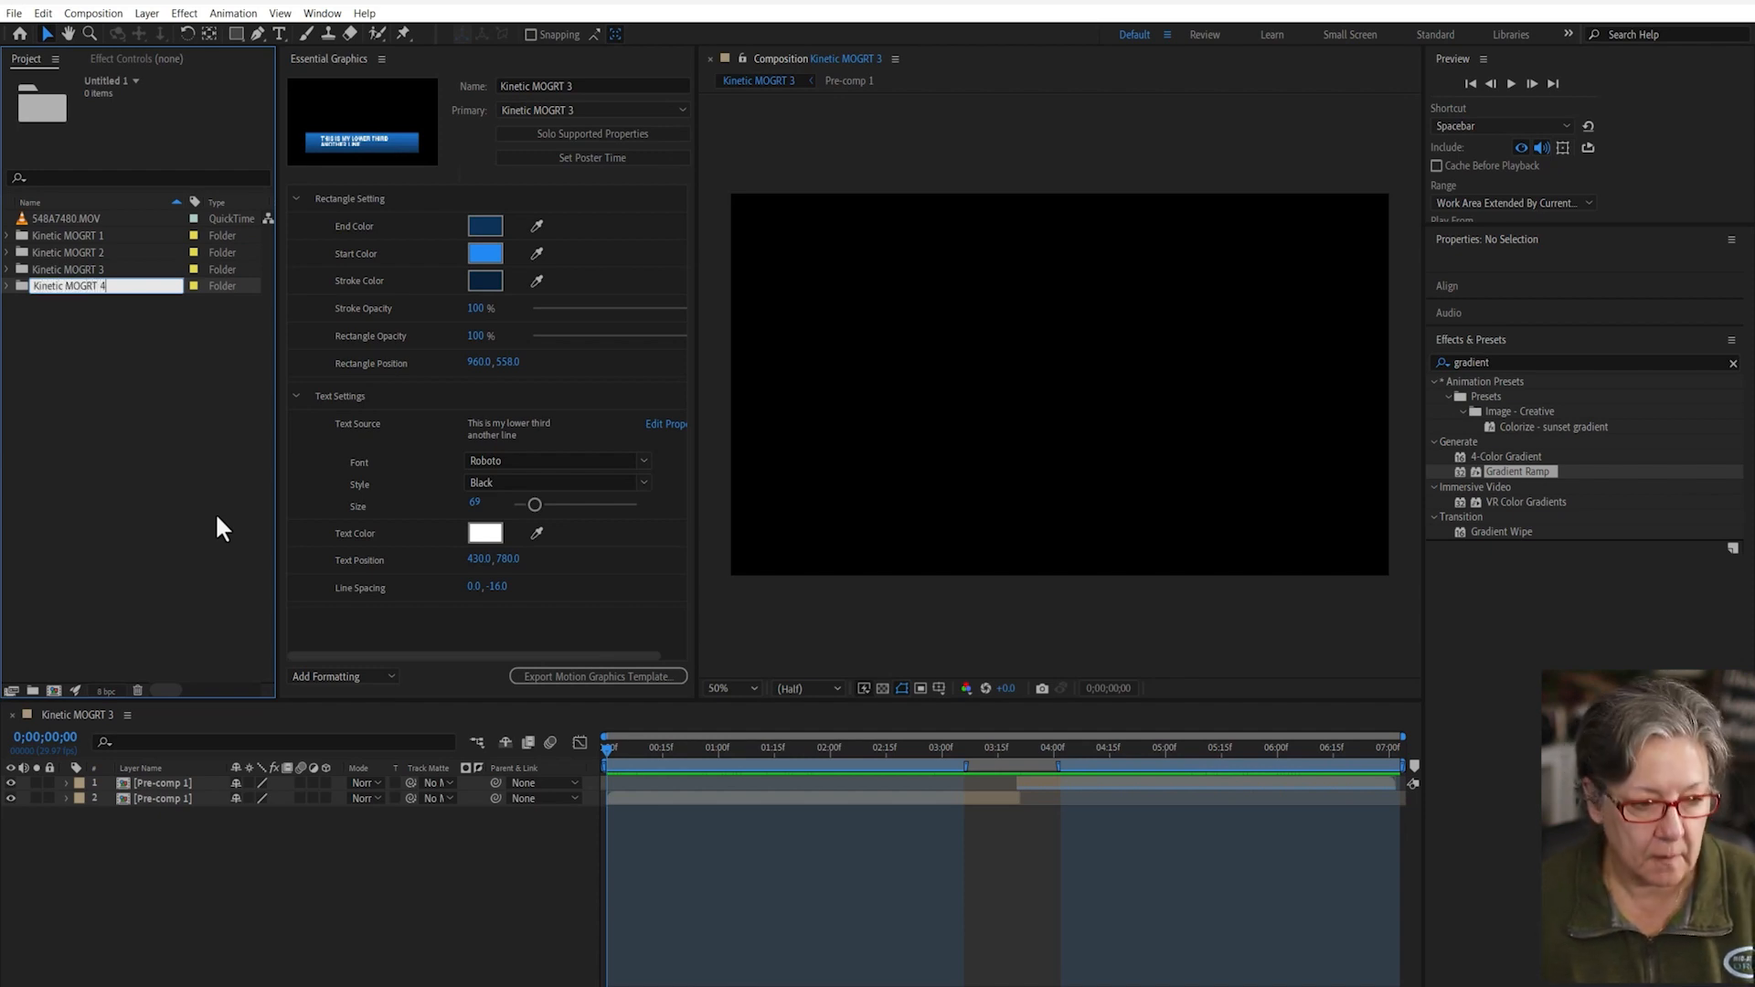
pyautogui.click(87, 361)
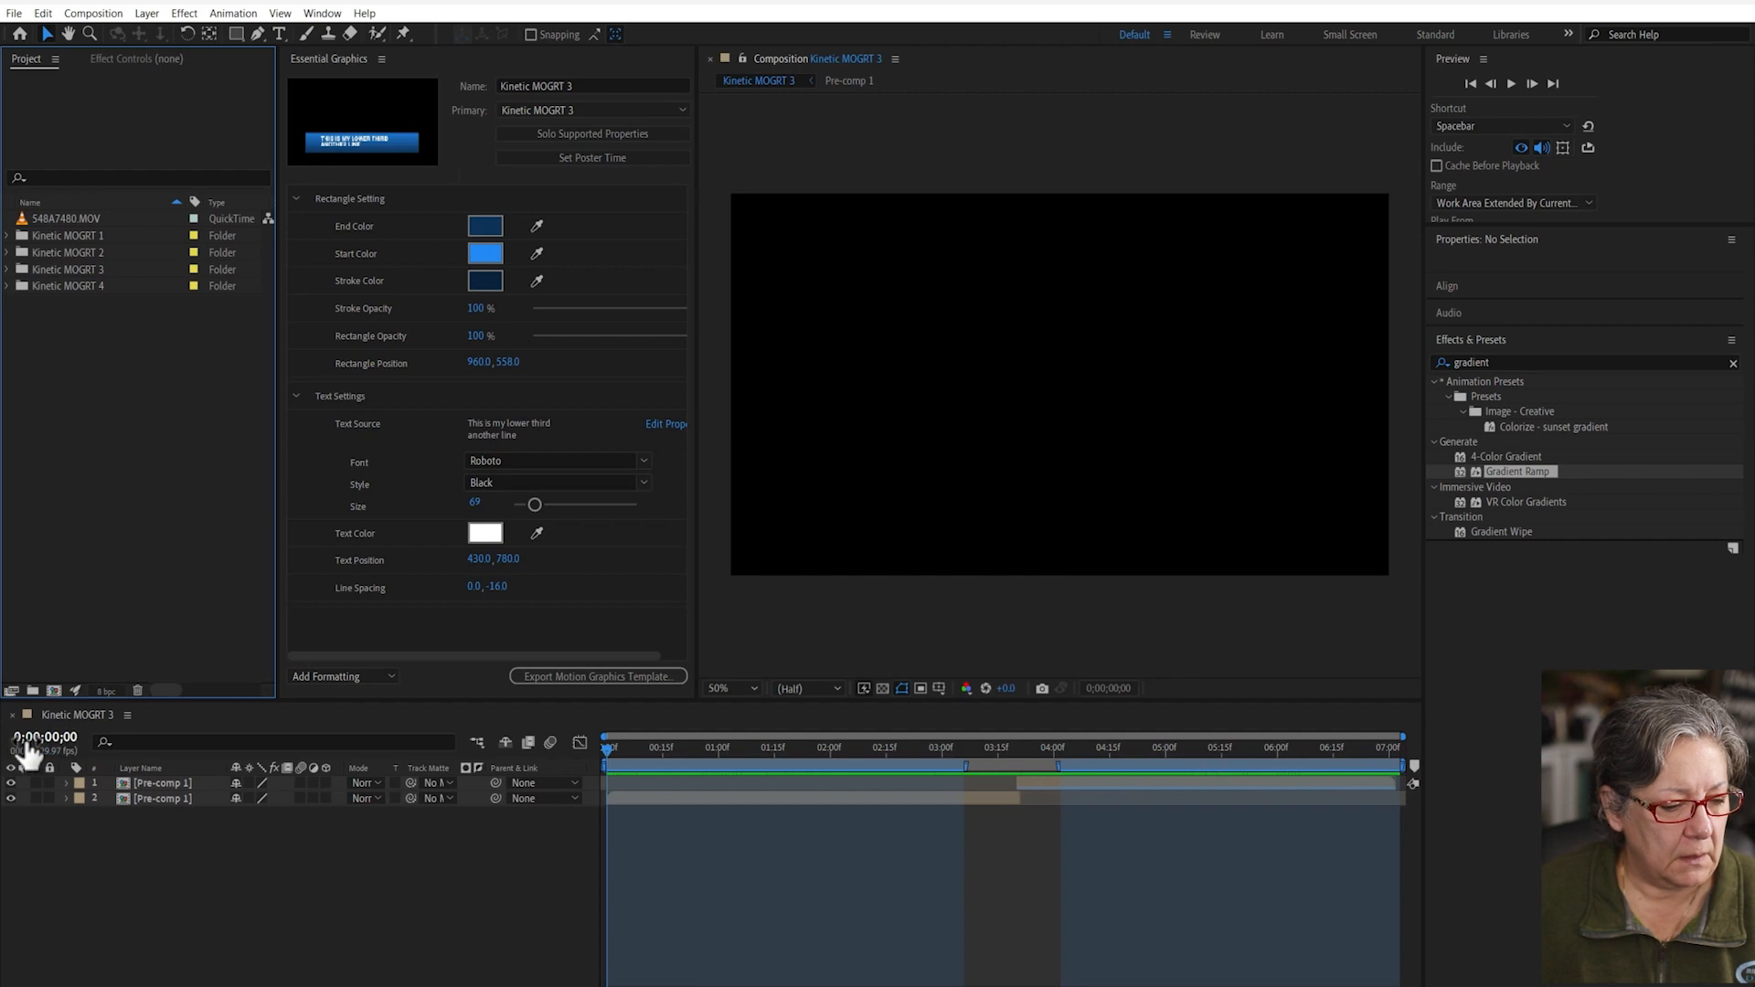
# - Create a 1920x1080, 29.97 fps composition named Kinetic MOGRT 4 inside the new folder, and close the Kinetic MOGRT 3 timeline
pyautogui.click(19, 285)
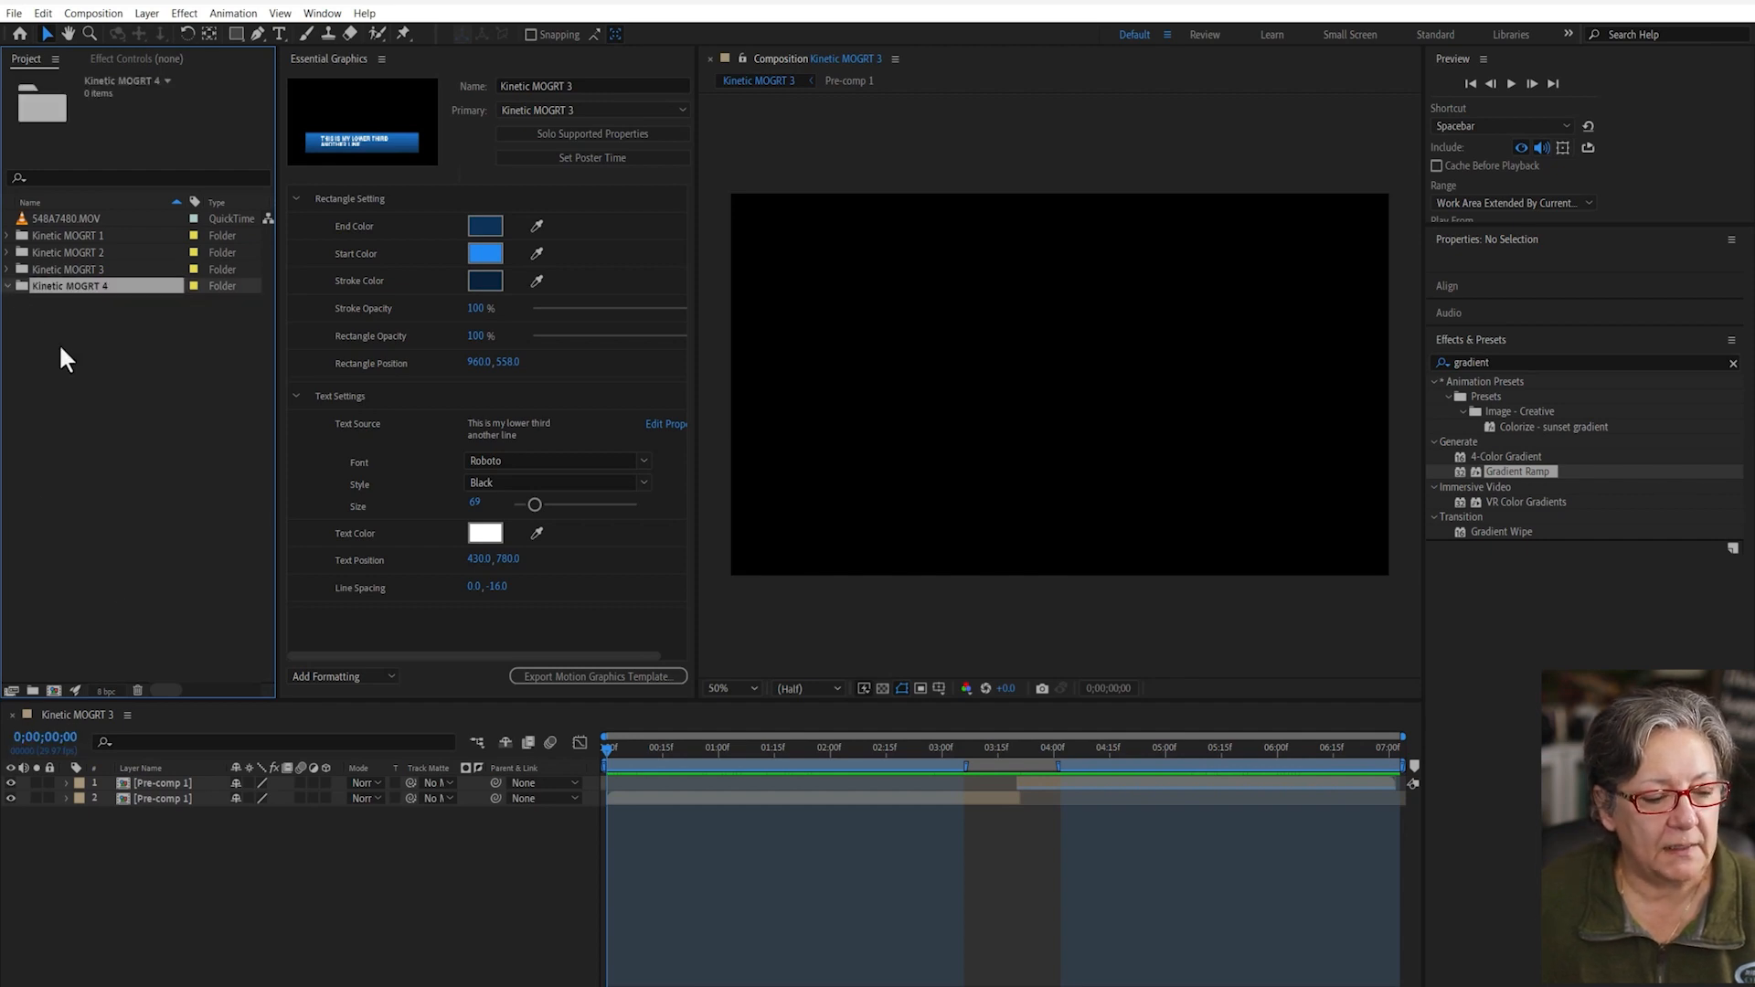
pyautogui.click(53, 691)
pyautogui.write('Kinetic')
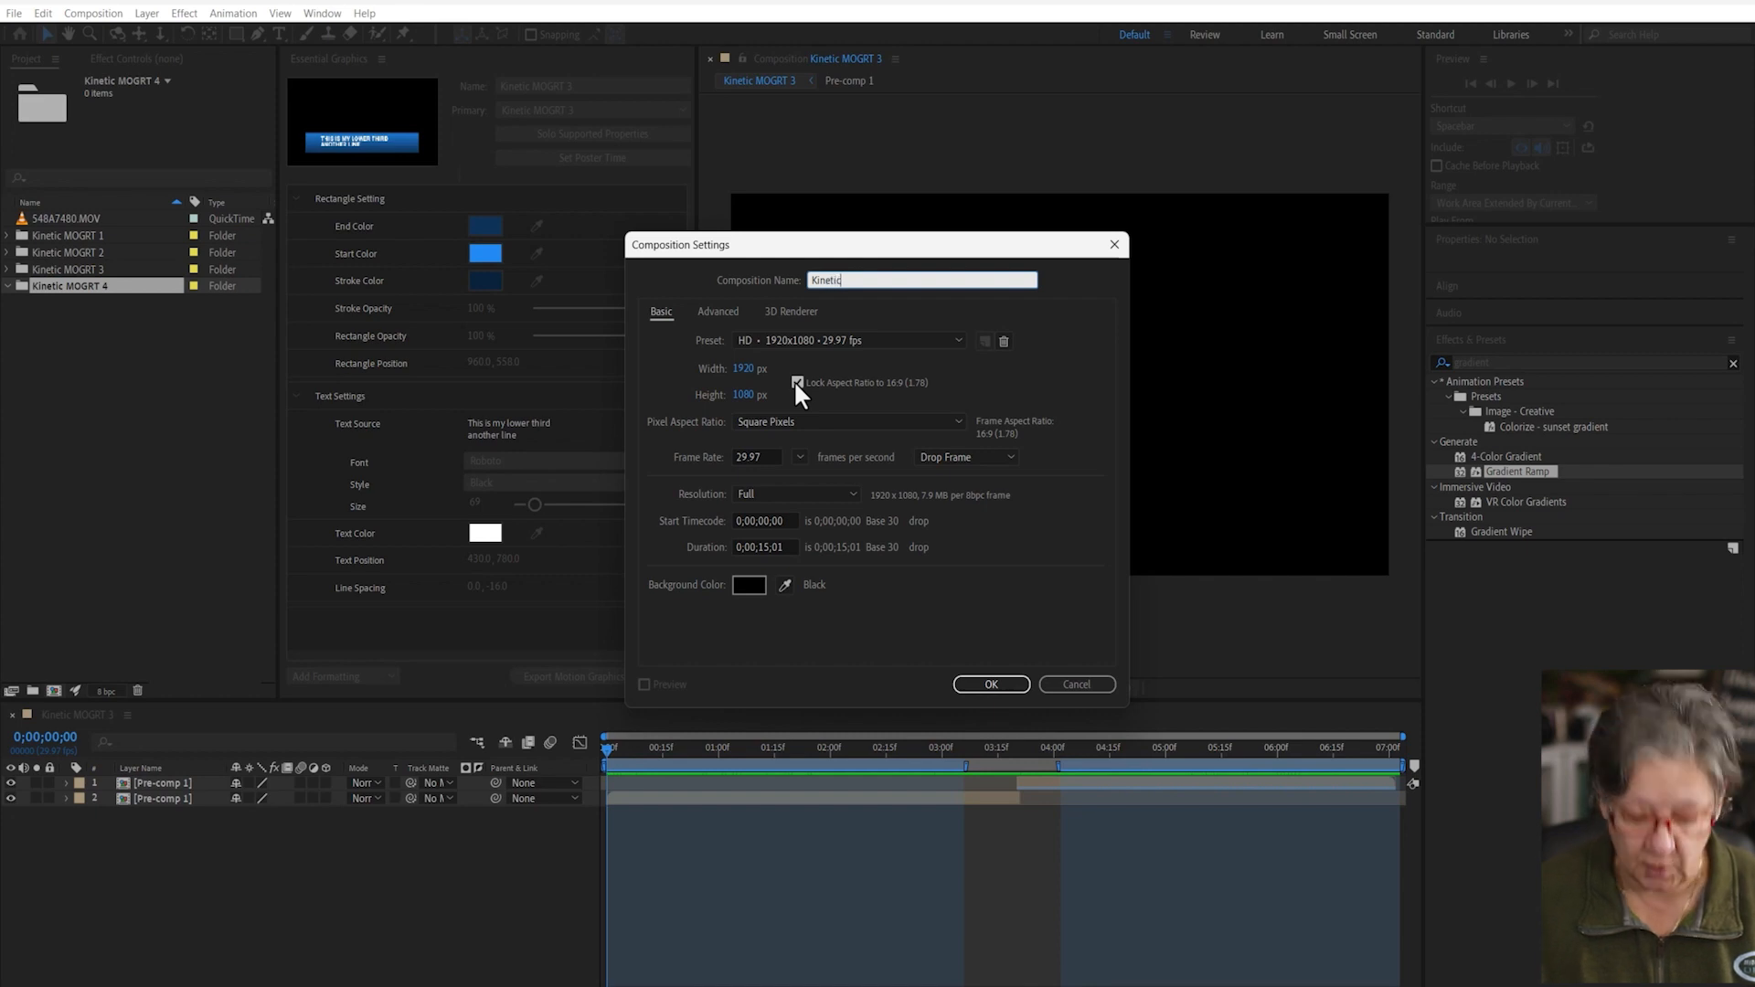
pyautogui.write(' MOGRT 4')
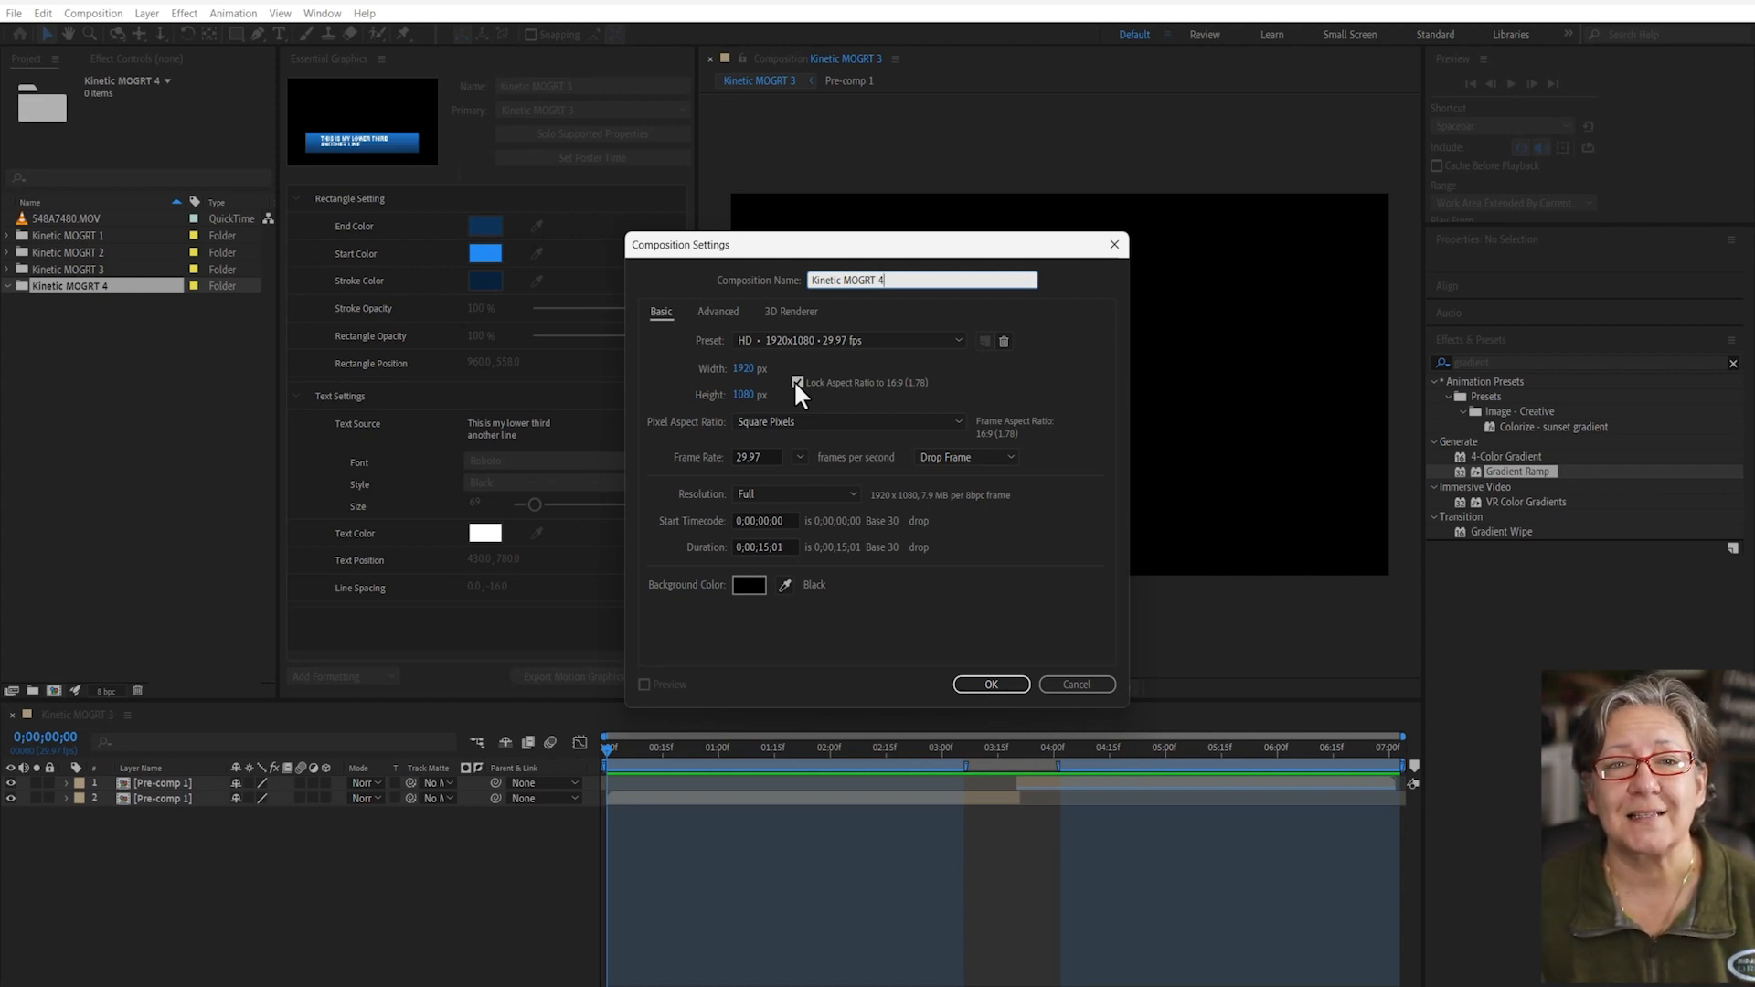
pyautogui.press('Return')
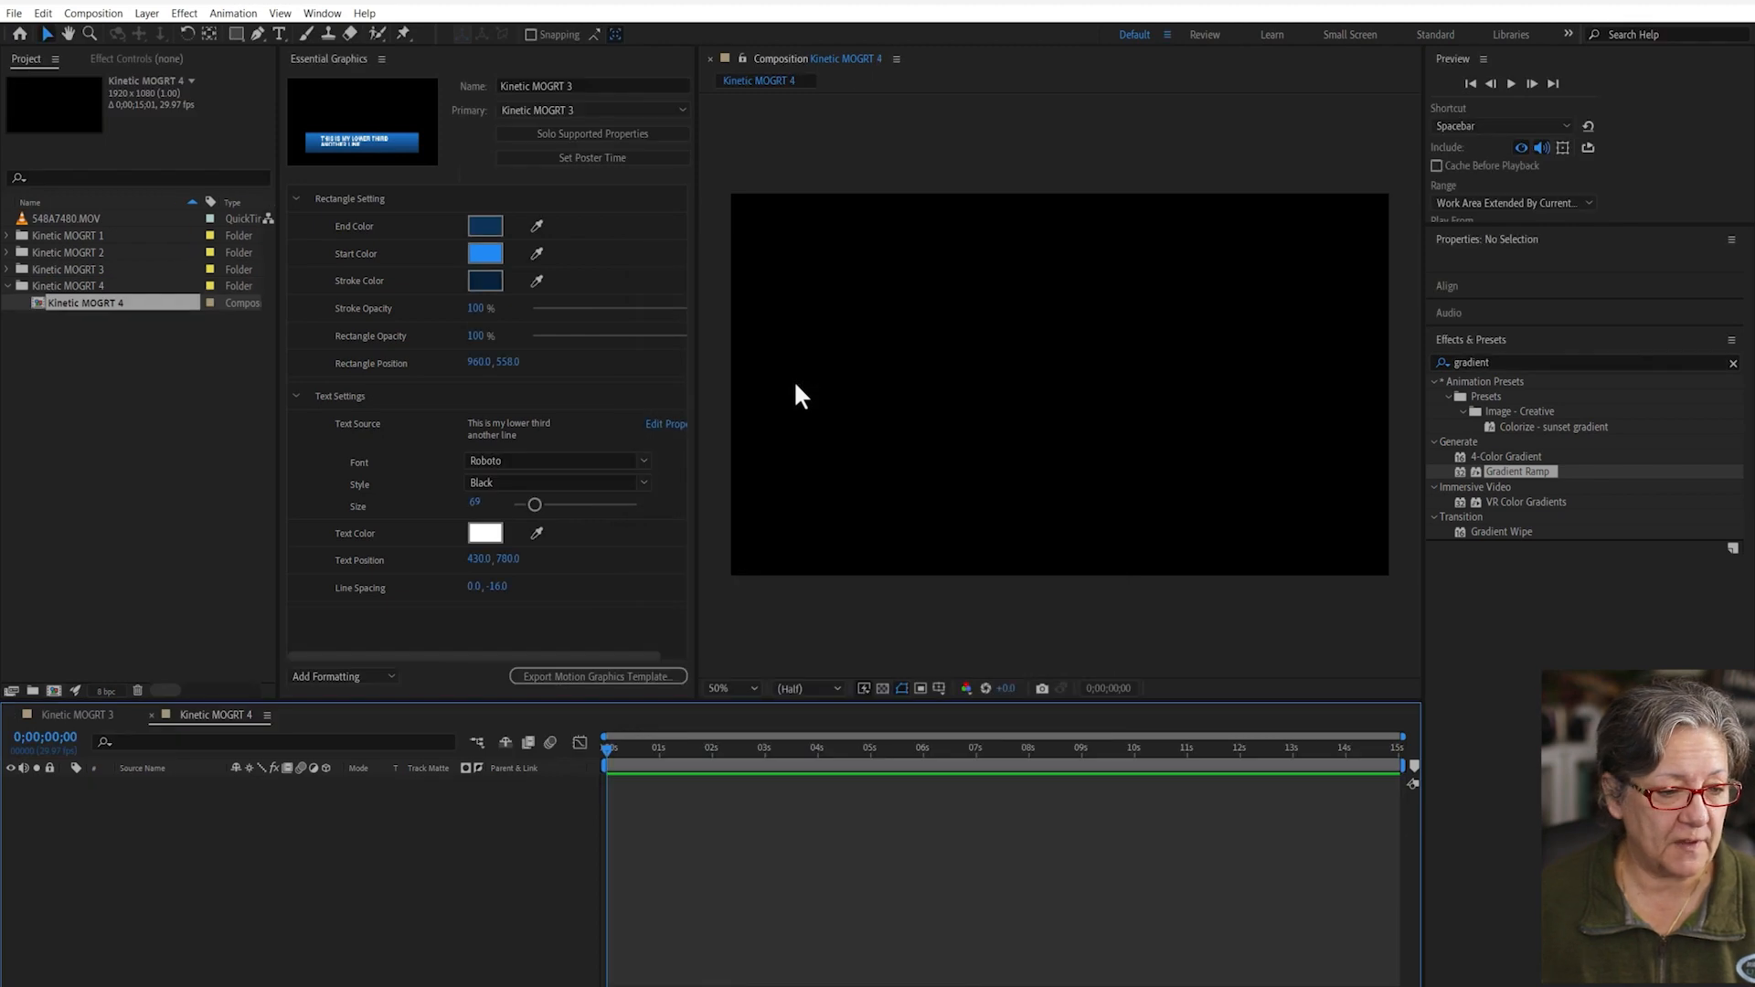
pyautogui.click(11, 714)
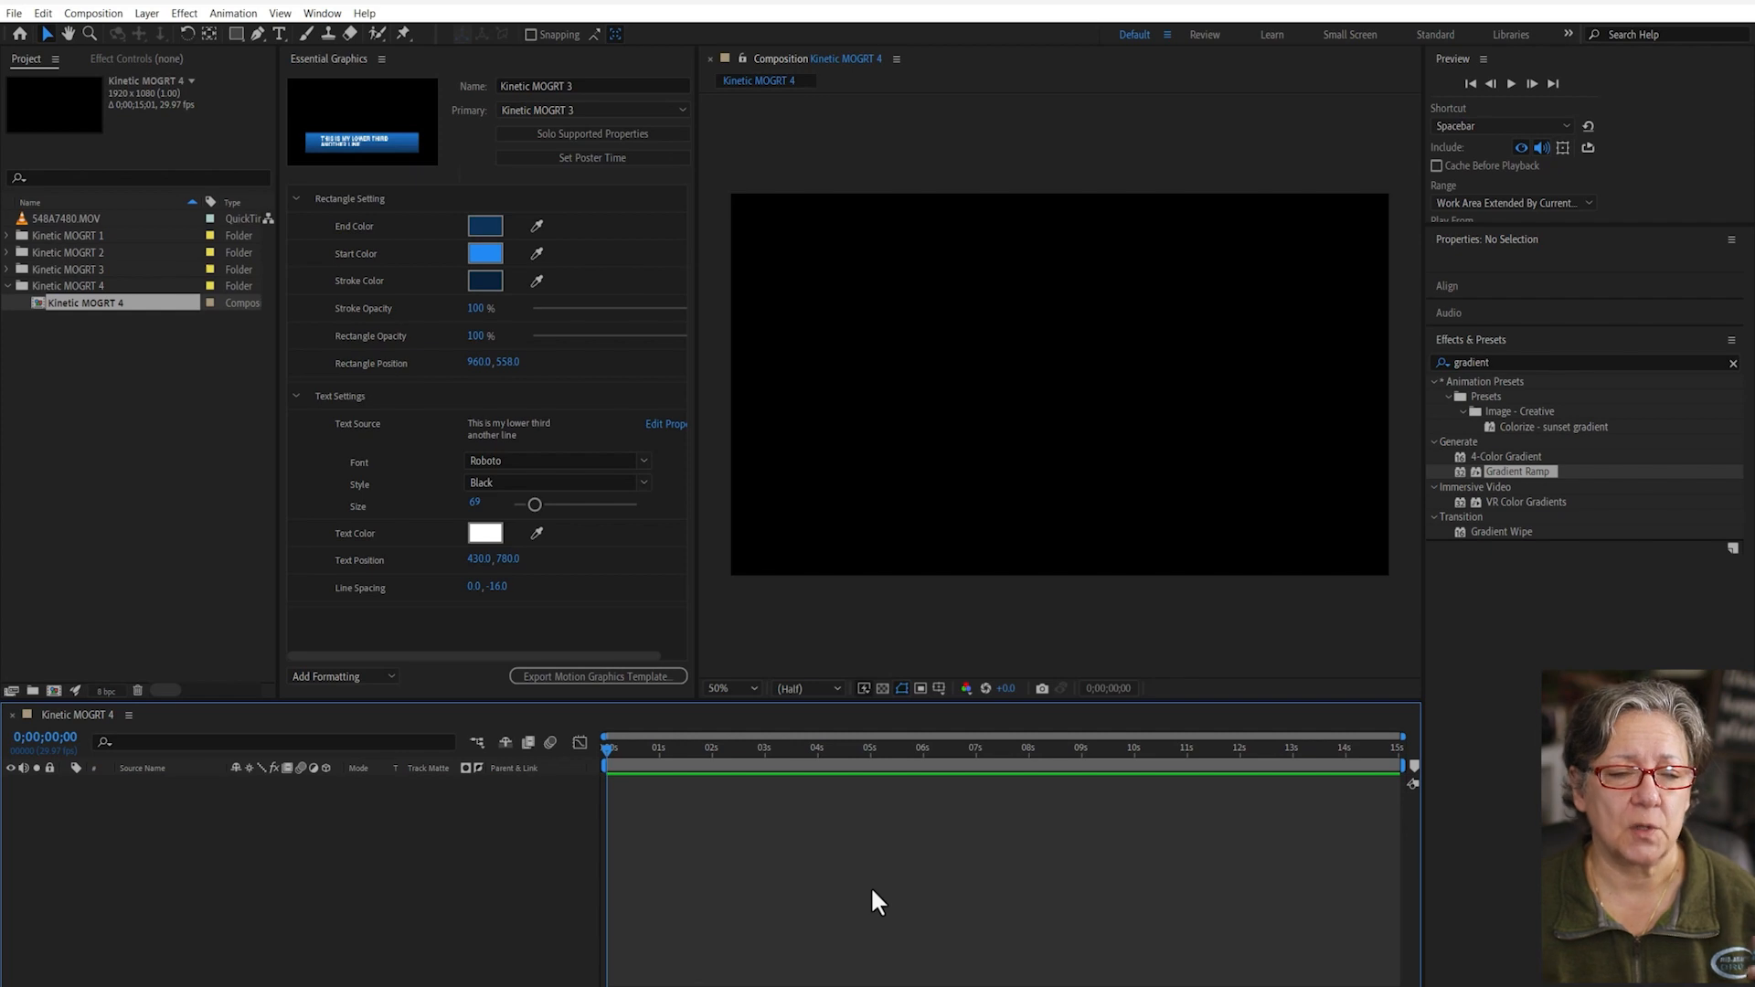
# - Make the Kinetic MOGRT 4 composition the primary one for Essential Graphics and name the template Kinetic MOGRT 4
pyautogui.click(651, 110)
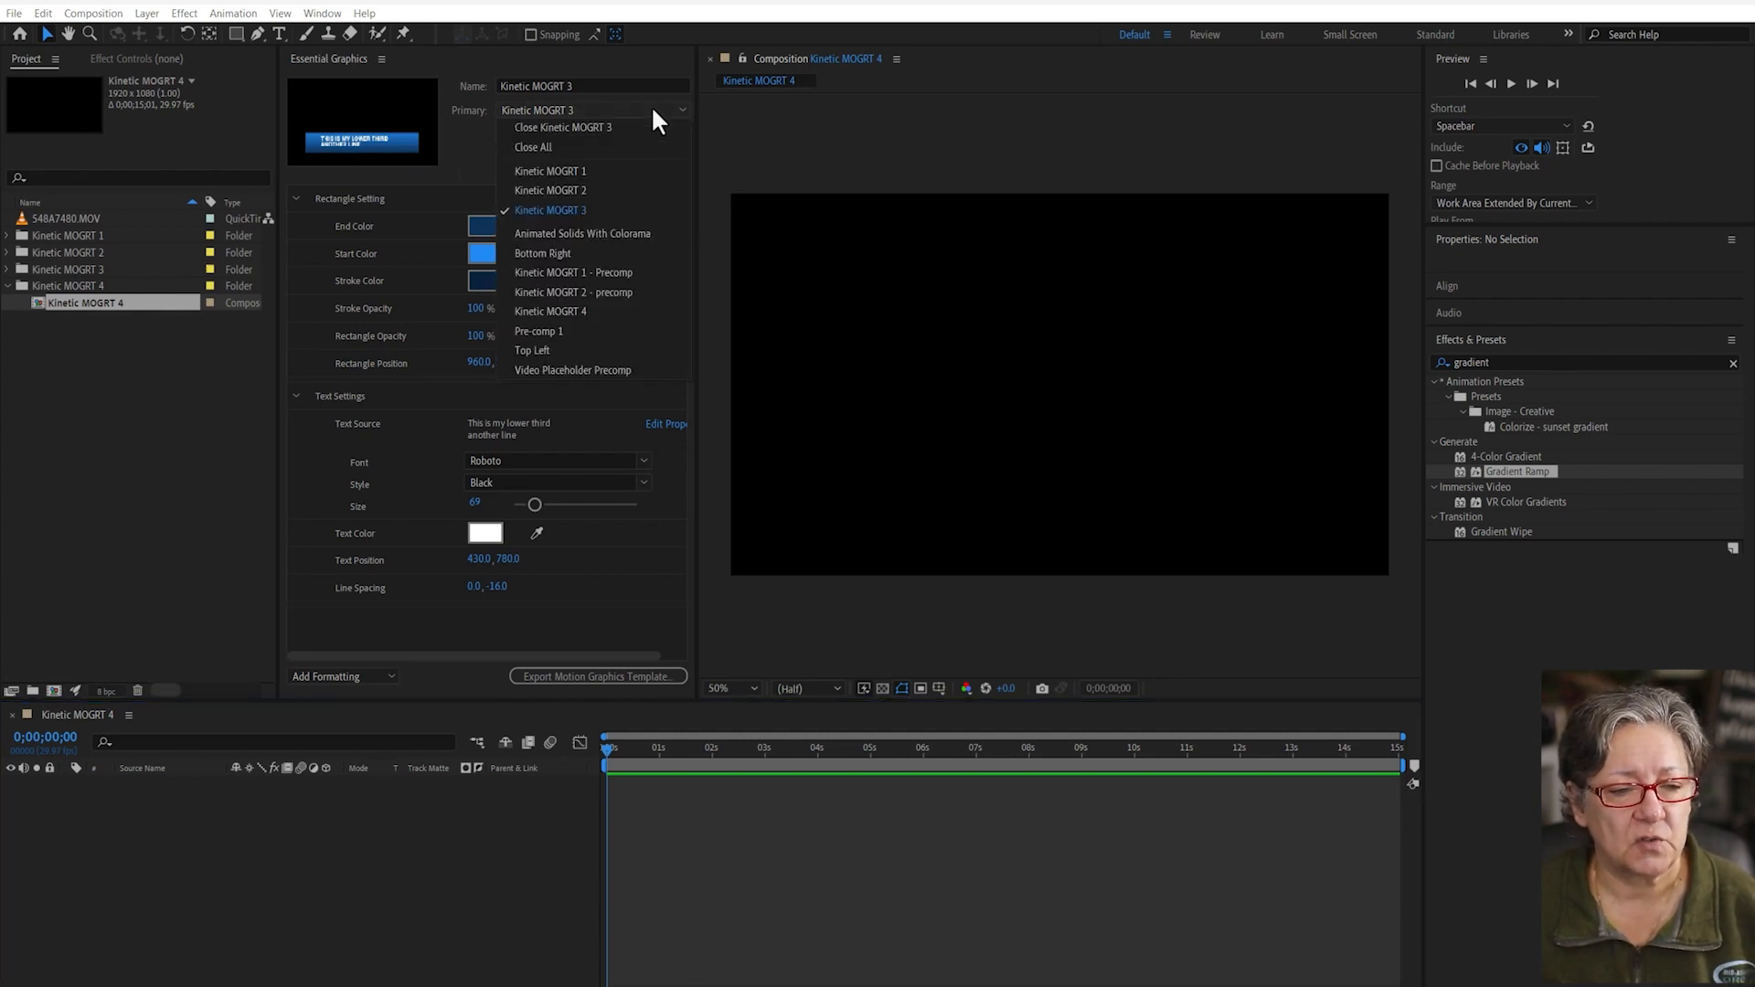
pyautogui.click(611, 311)
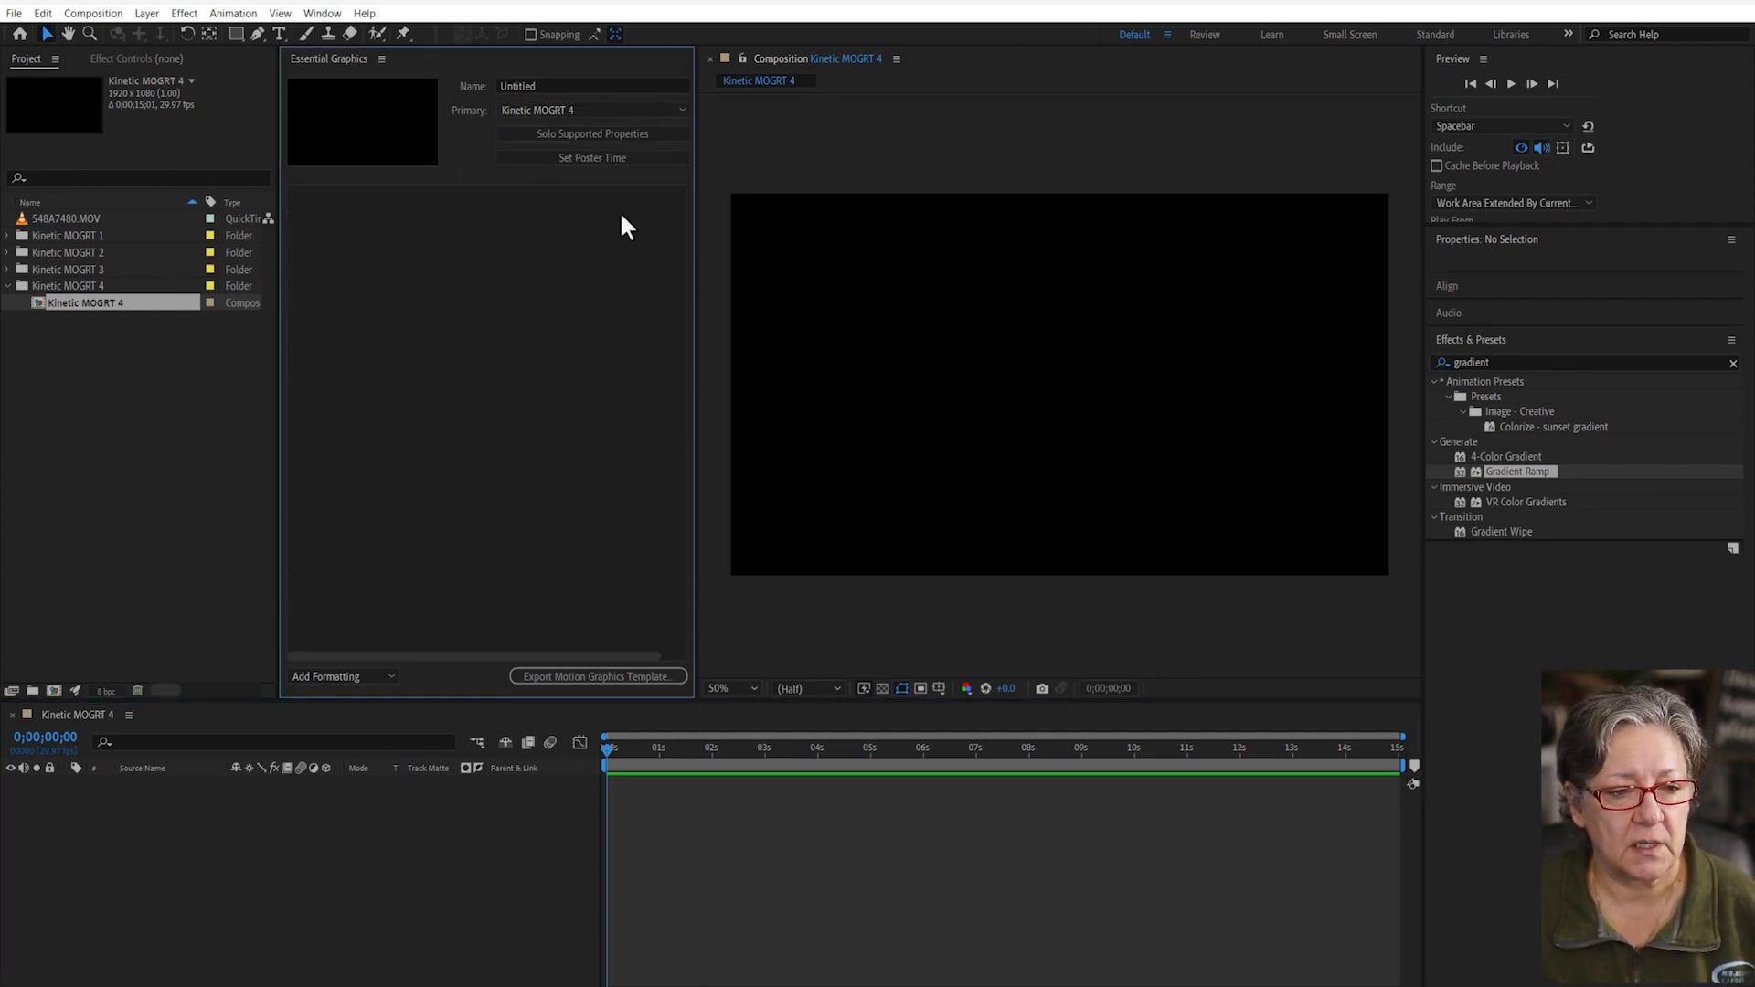
pyautogui.click(562, 84)
pyautogui.moveTo(556, 85); pyautogui.dragTo(439, 94)
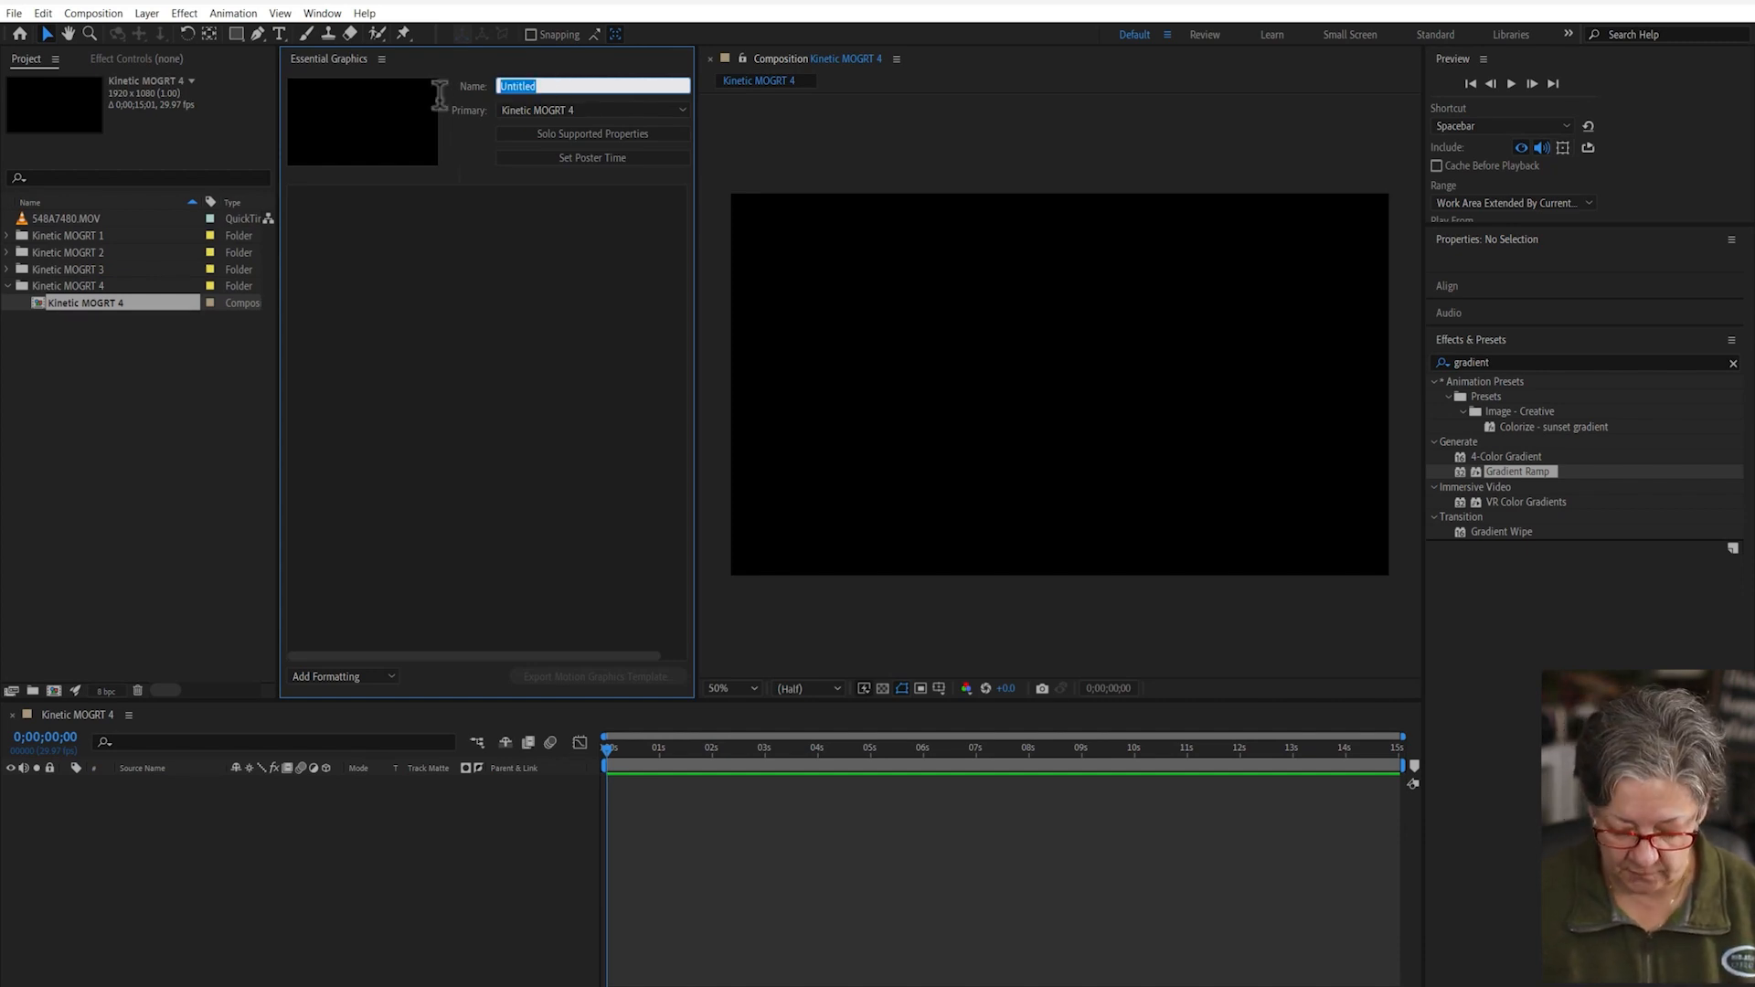
pyautogui.write('Kinetic MO')
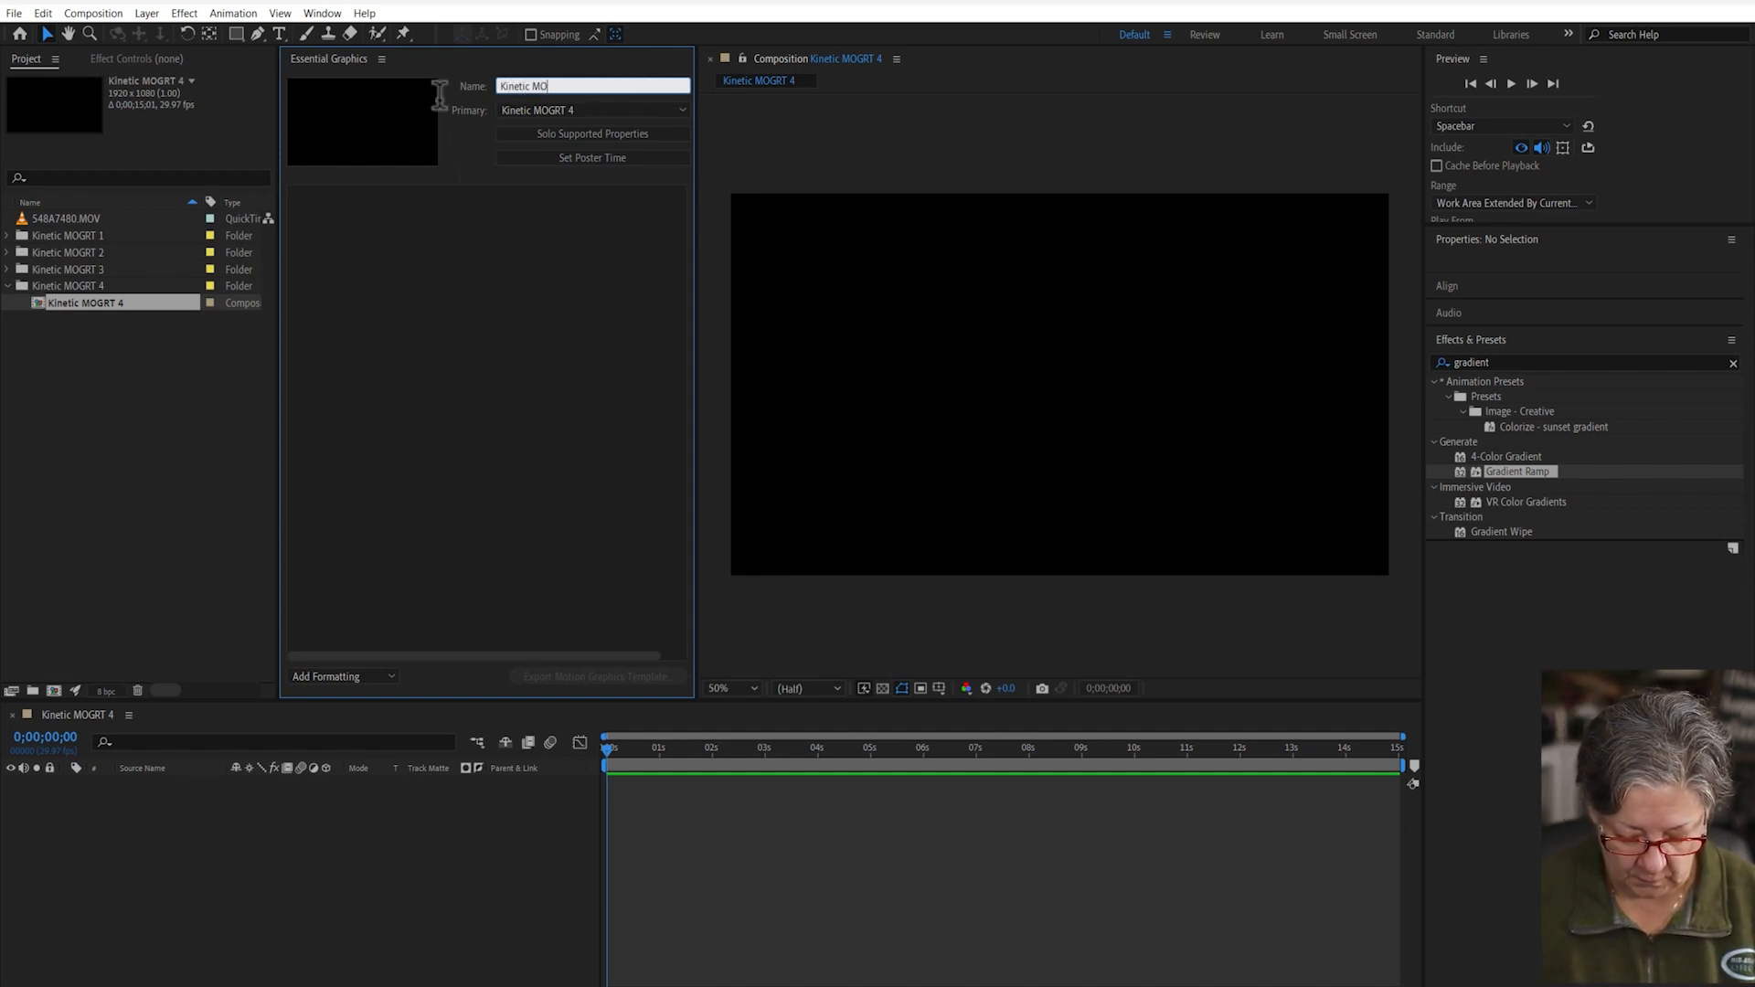
pyautogui.write('GRT 4')
pyautogui.click(552, 353)
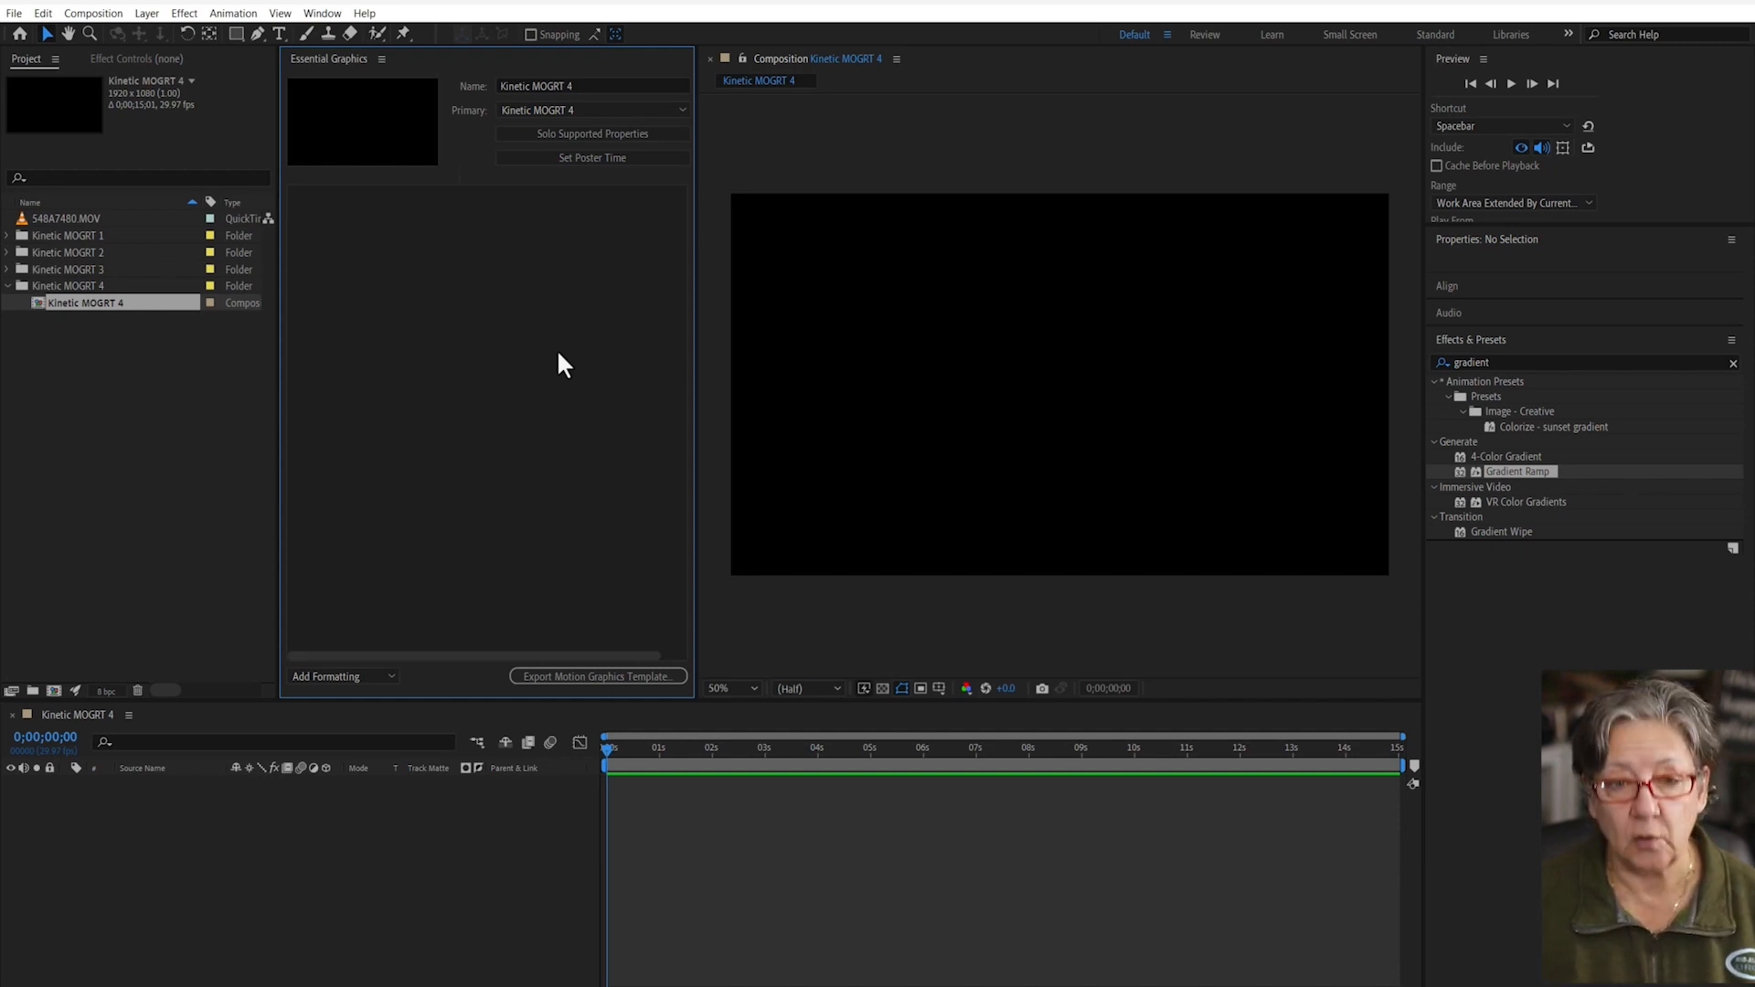
# - Add a 1920x1080 dark blue solid to the composition and apply the Gradient Ramp effect to it
pyautogui.hotkey('ctrl', 'y')
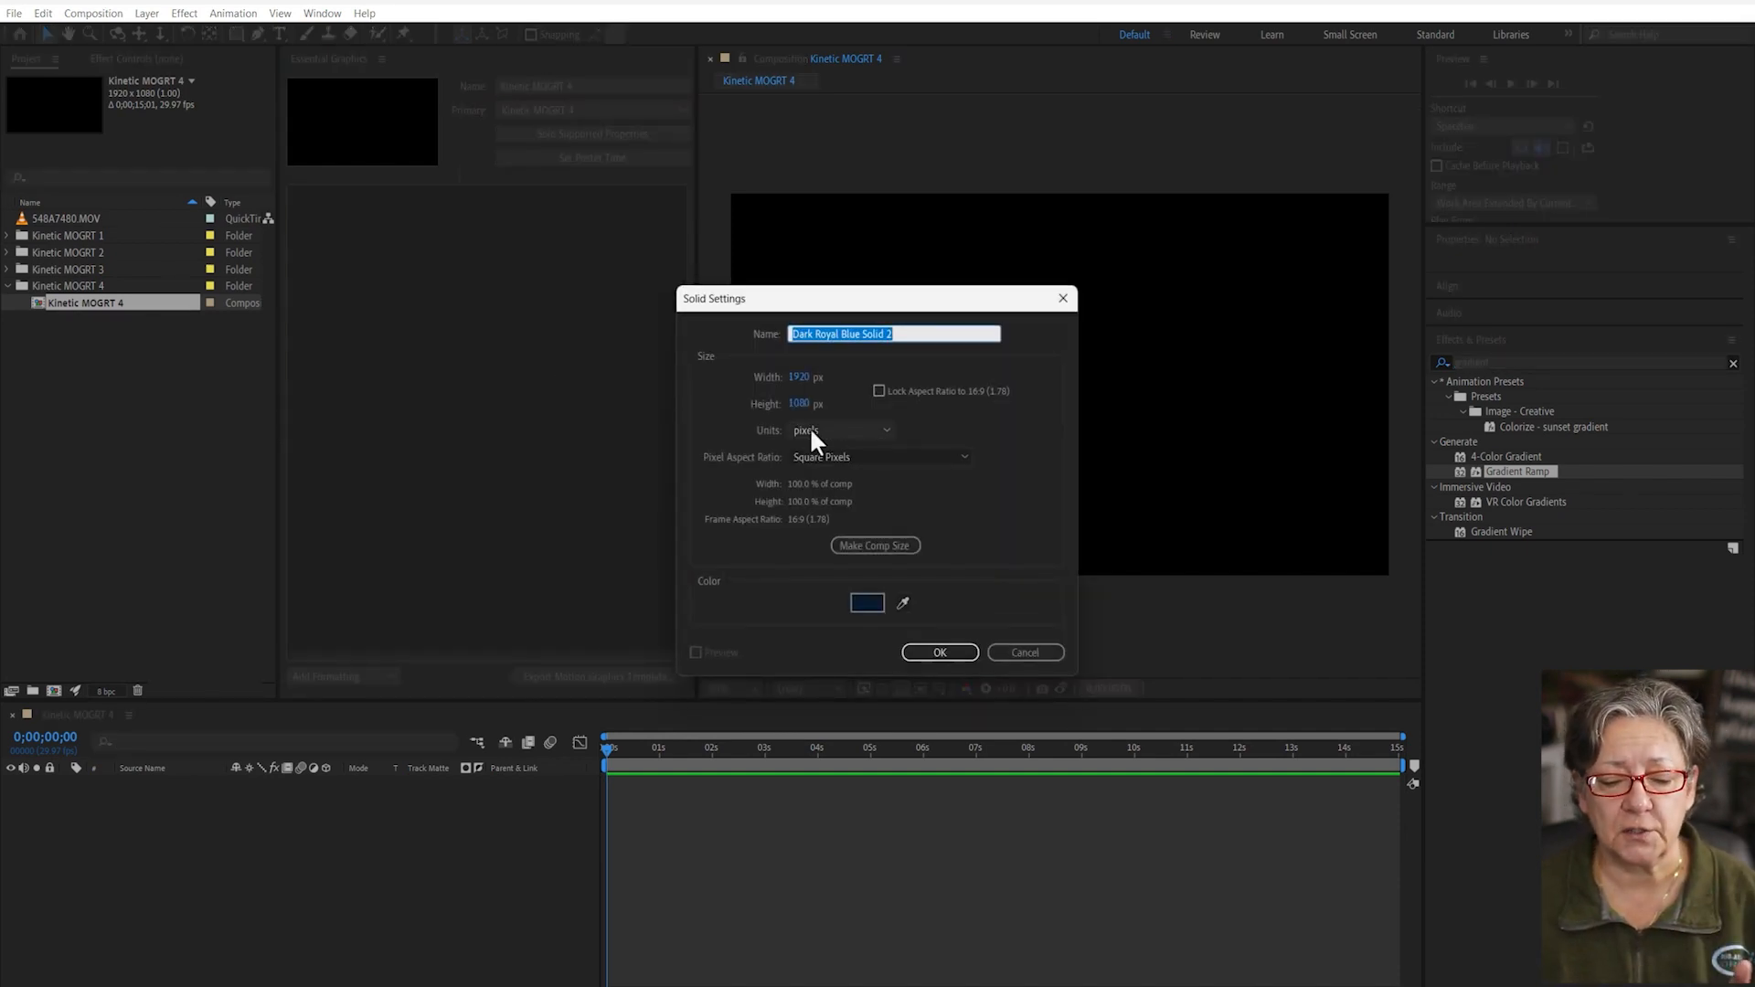
pyautogui.click(950, 651)
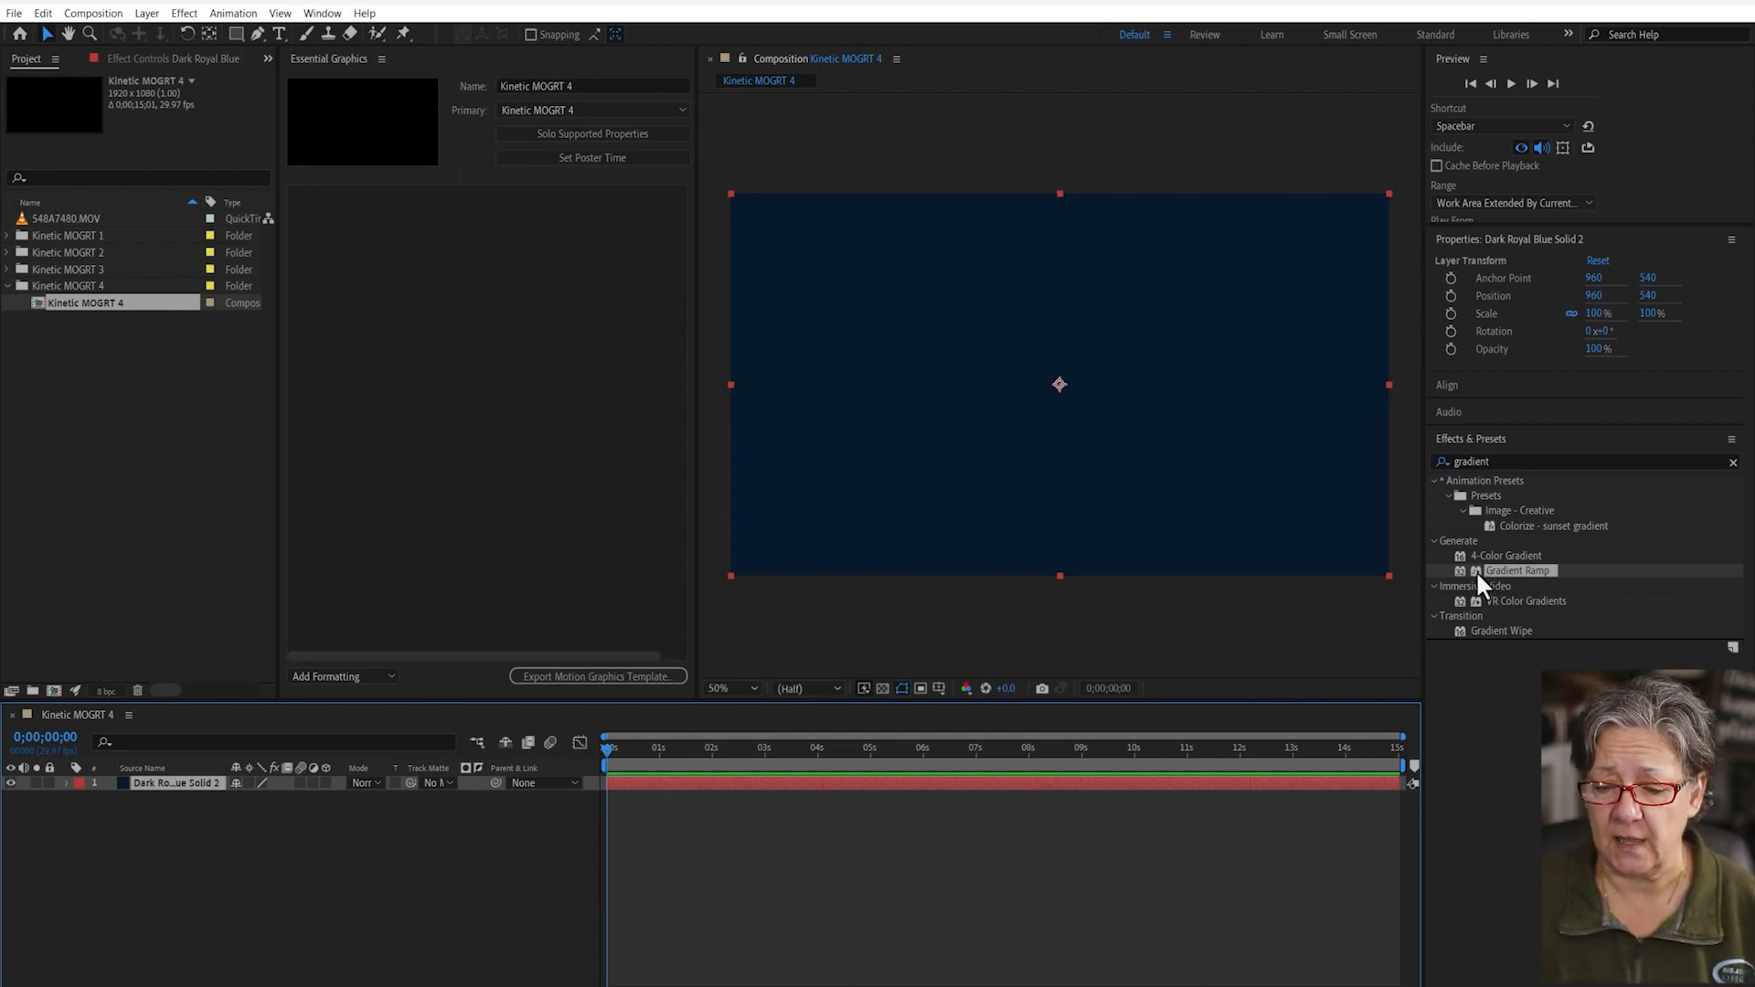
pyautogui.moveTo(1478, 569); pyautogui.dragTo(1166, 428)
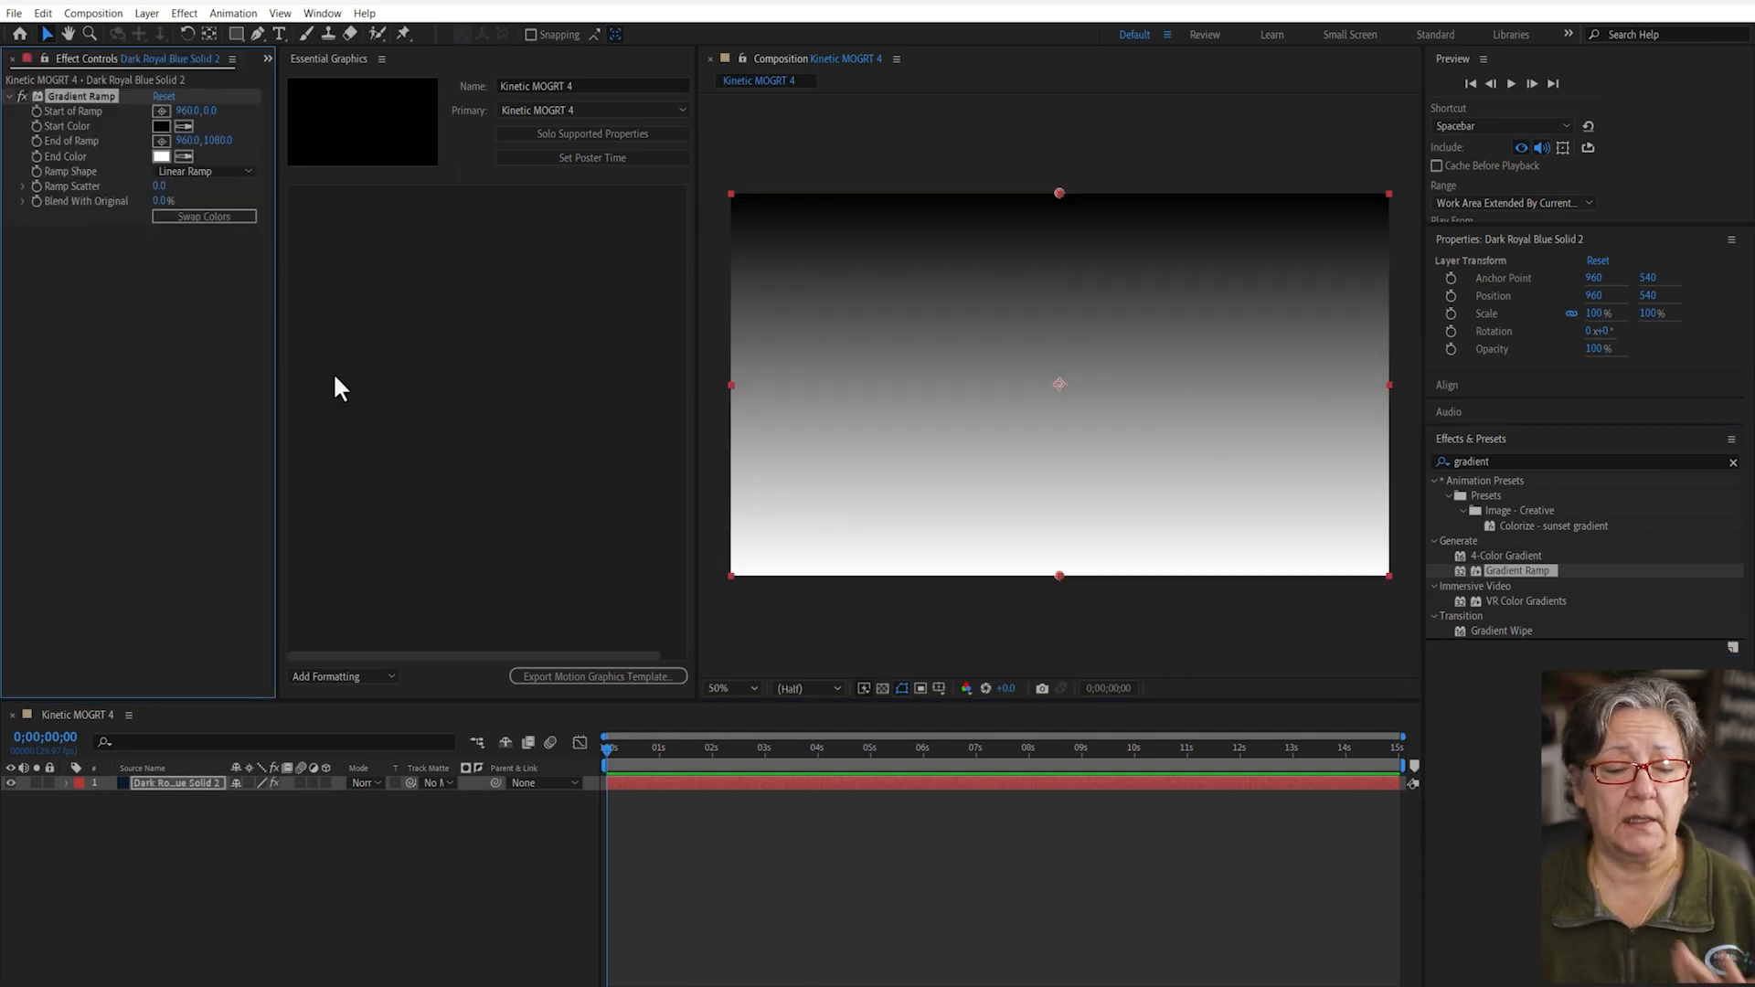
# - Set the Gradient Ramp's Start Color to the green 42A636 and copy its hex code
pyautogui.click(157, 127)
pyautogui.moveTo(539, 292); pyautogui.dragTo(531, 410)
pyautogui.moveTo(497, 263); pyautogui.dragTo(448, 334)
pyautogui.click(600, 465)
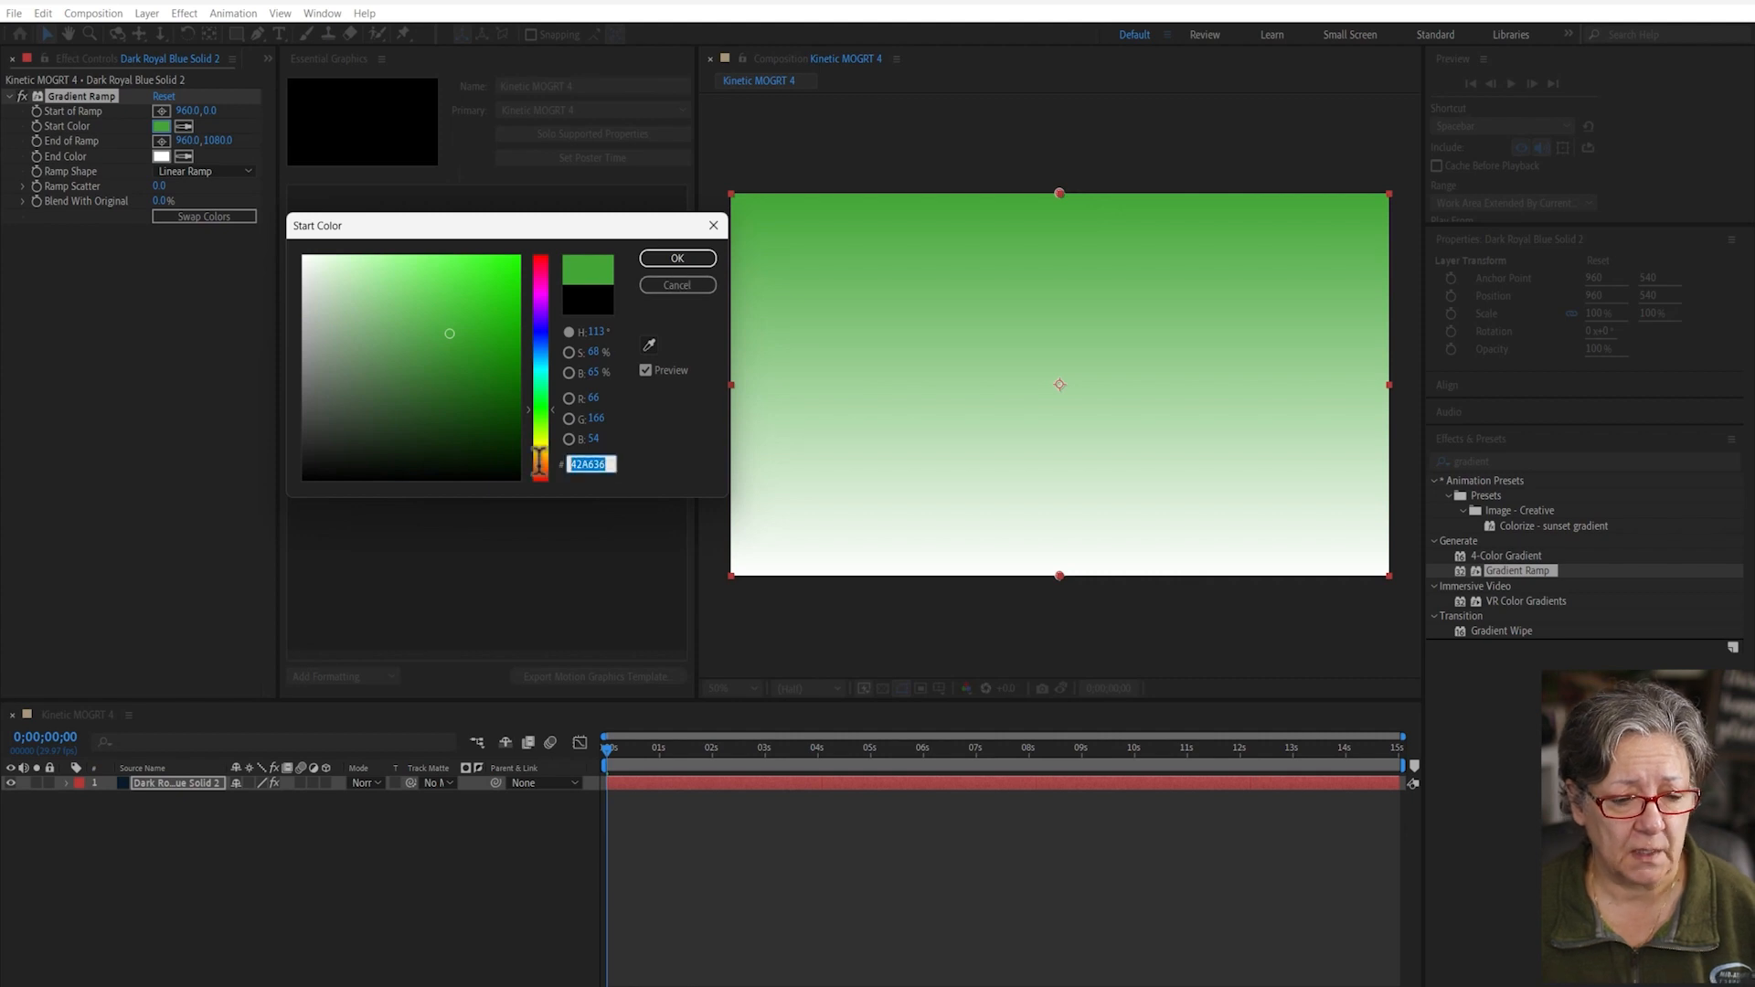
pyautogui.click(681, 260)
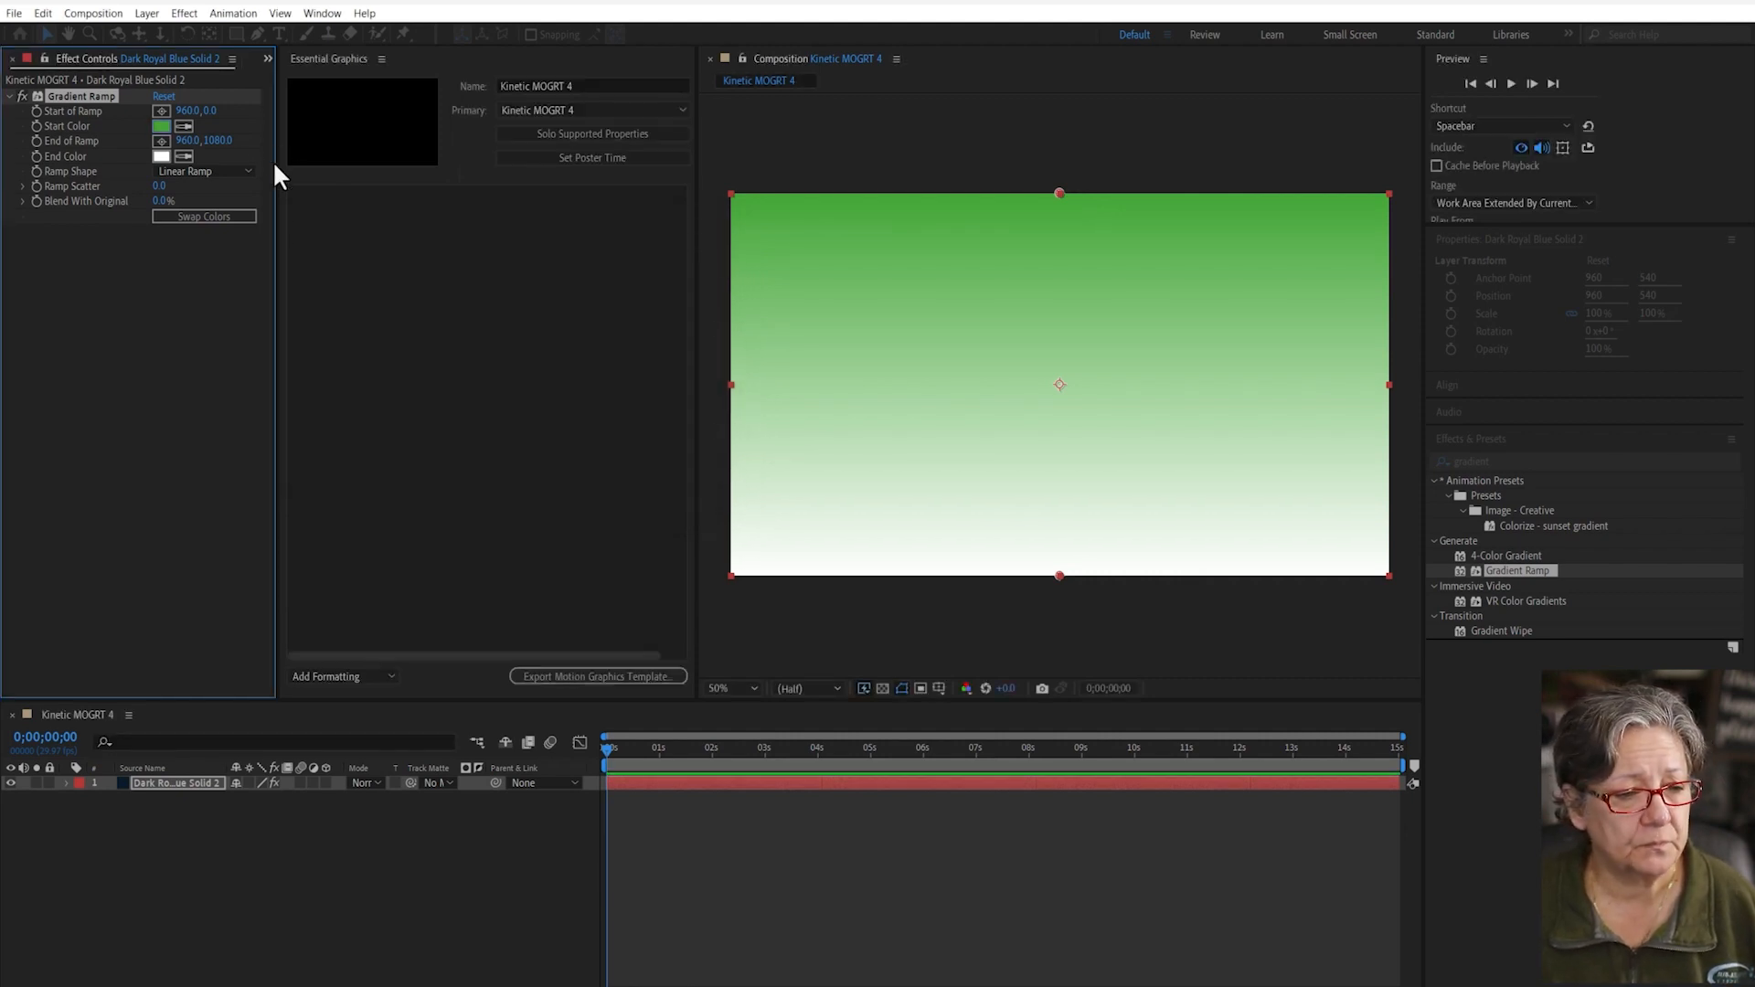
# - Set the Gradient Ramp's End Color to 143110, a darker shade of the copied green
pyautogui.click(160, 156)
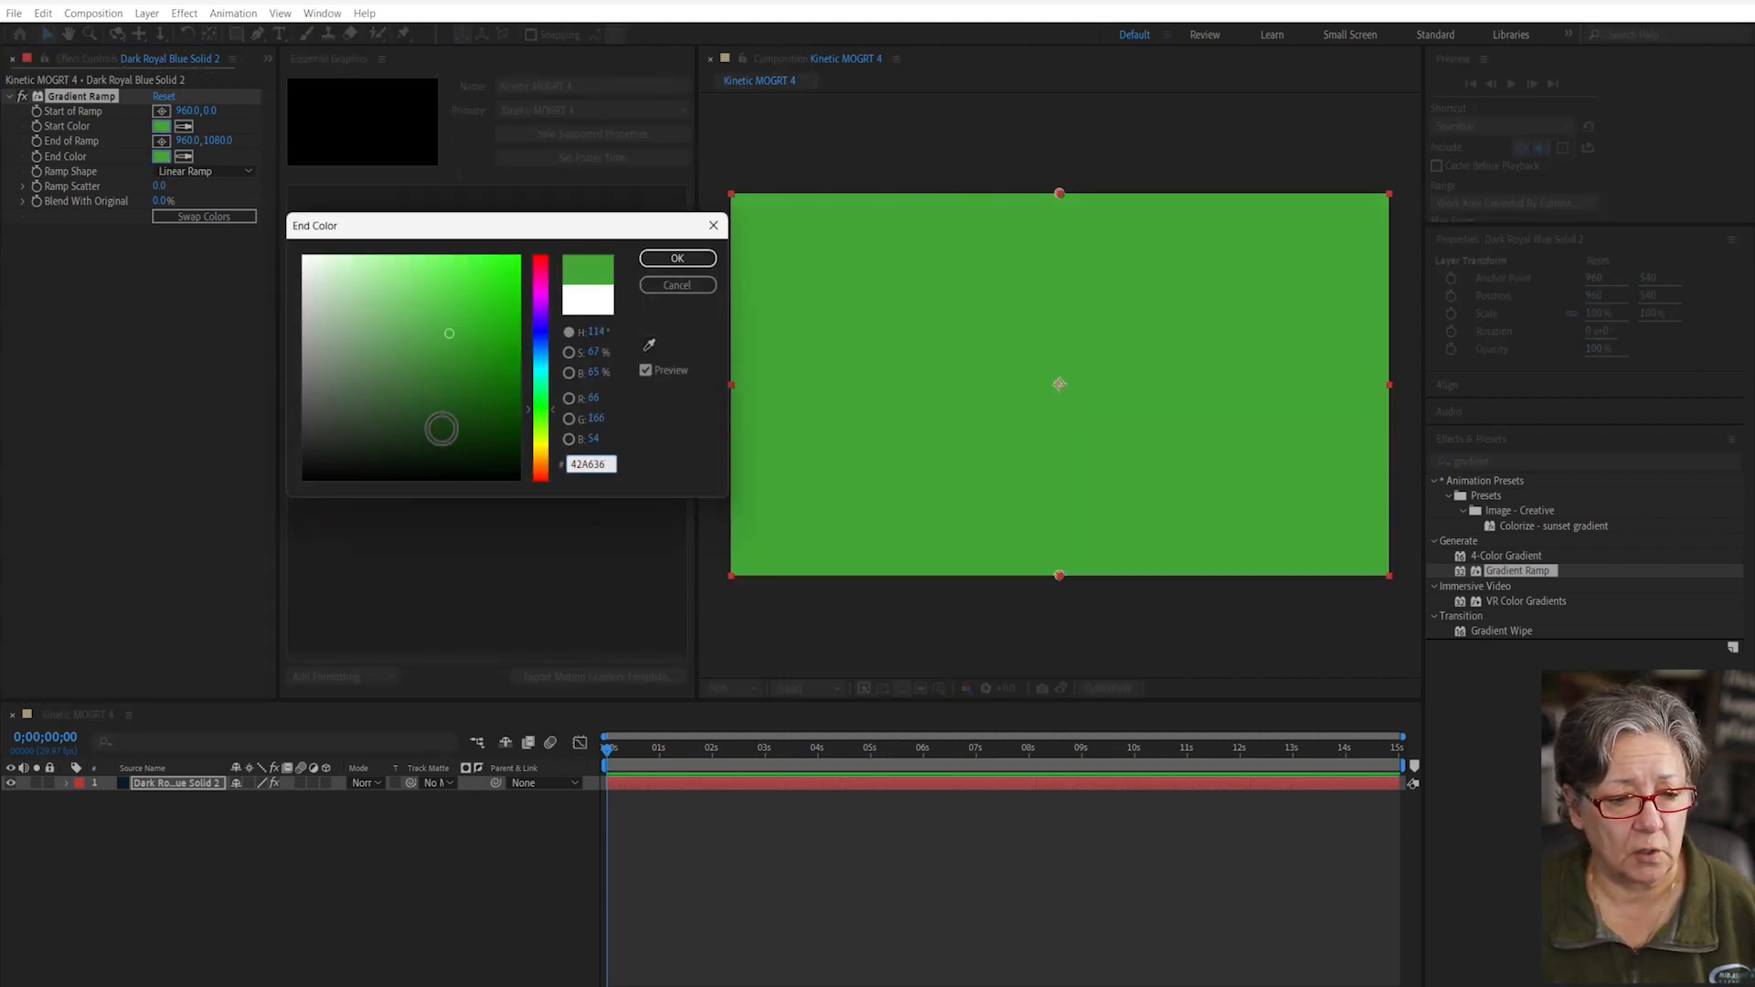
pyautogui.click(449, 429)
pyautogui.moveTo(449, 429); pyautogui.dragTo(447, 437)
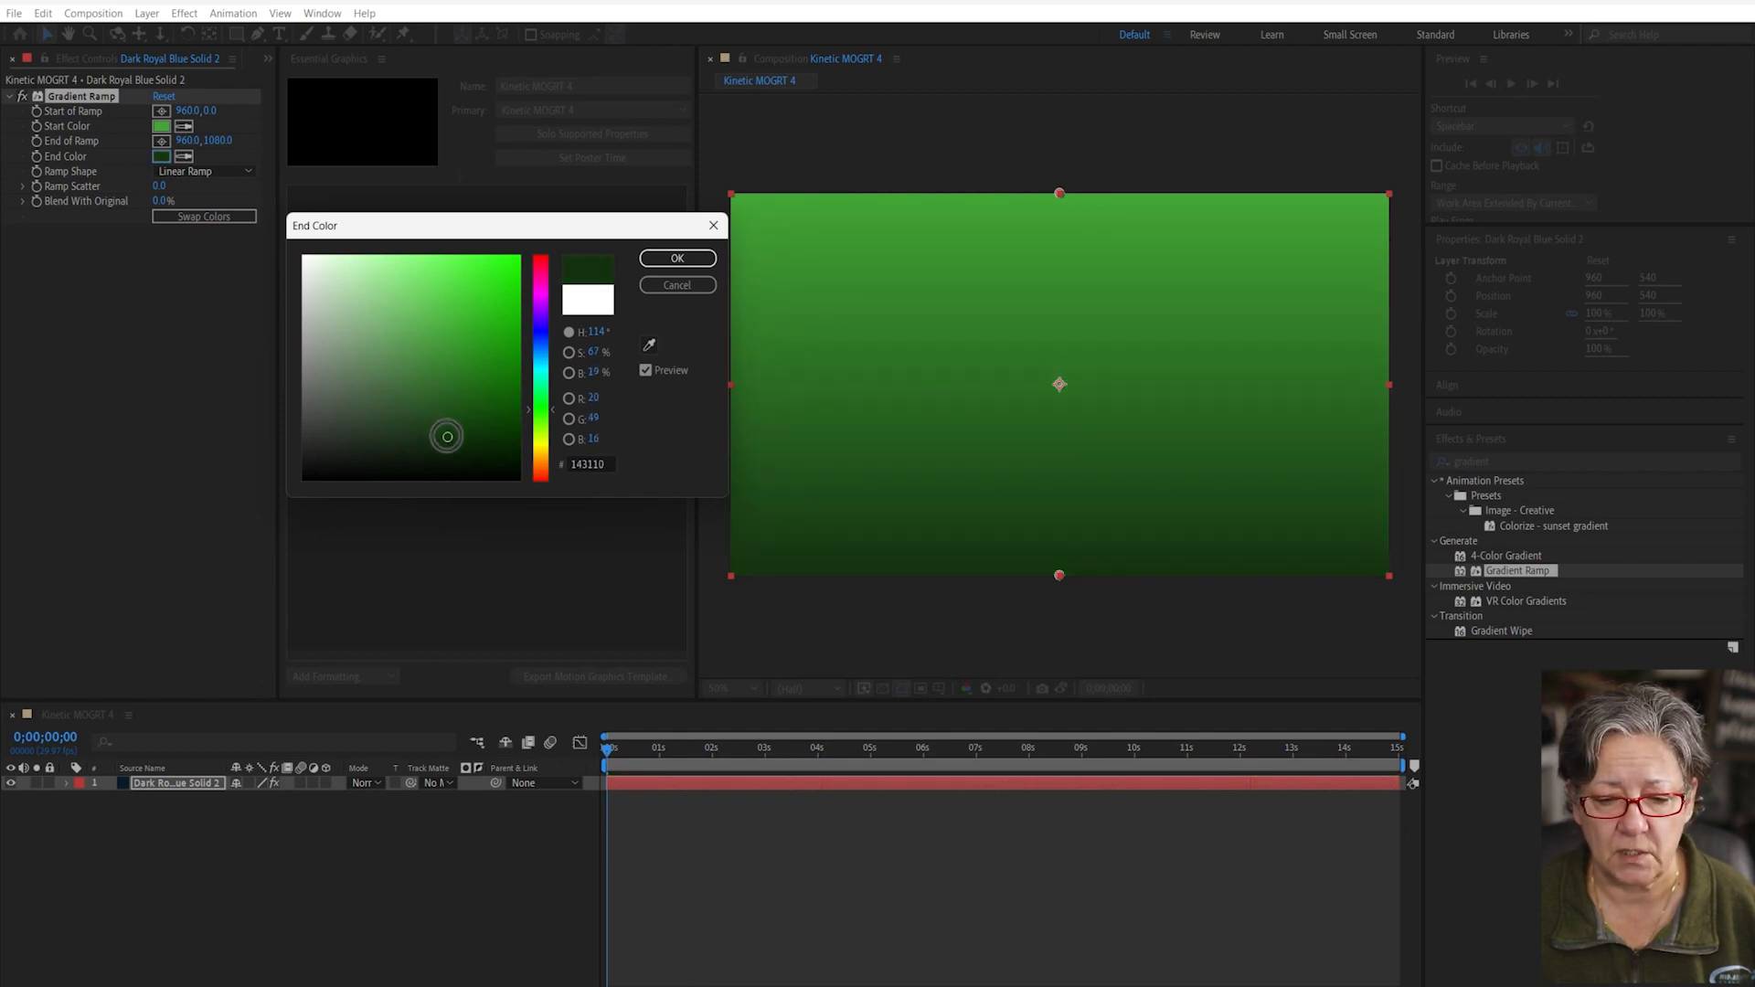
pyautogui.click(678, 259)
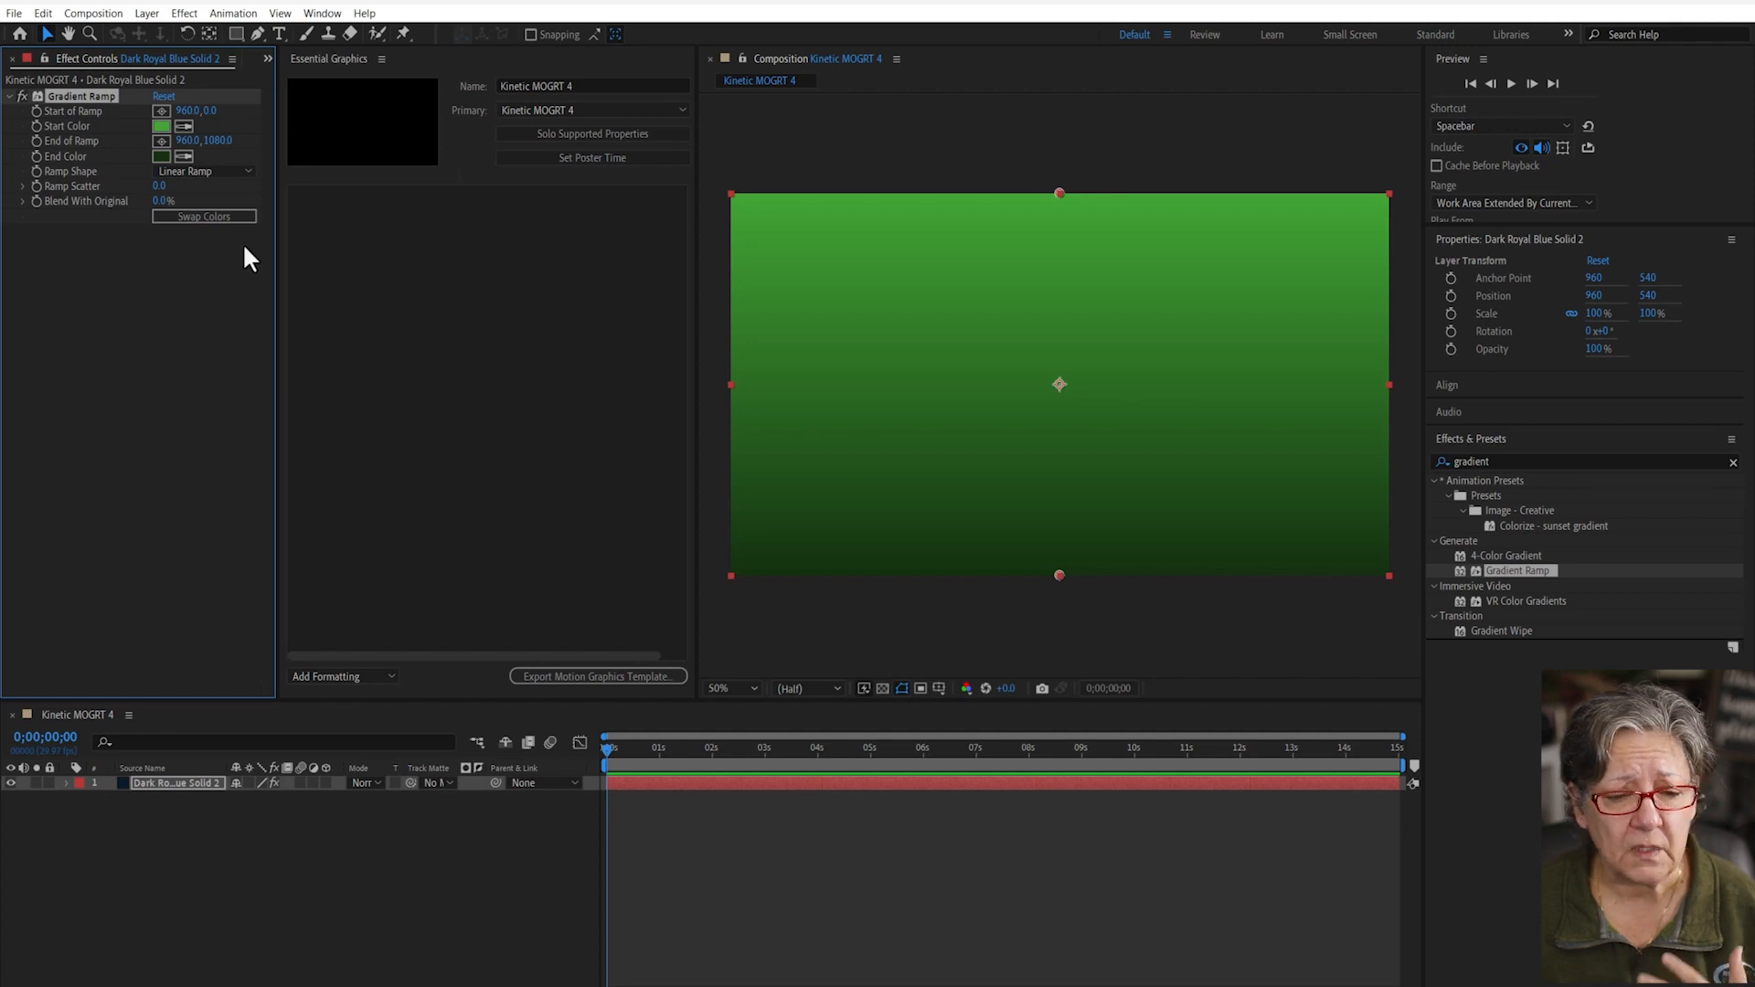
# - Make the gradient horizontal, moving the ramp's start to the solid's right edge, about 1914, 546, and its end to the left edge, about 10, 556
pyautogui.moveTo(1059, 192); pyautogui.dragTo(738, 388)
pyautogui.moveTo(1059, 576); pyautogui.dragTo(912, 393)
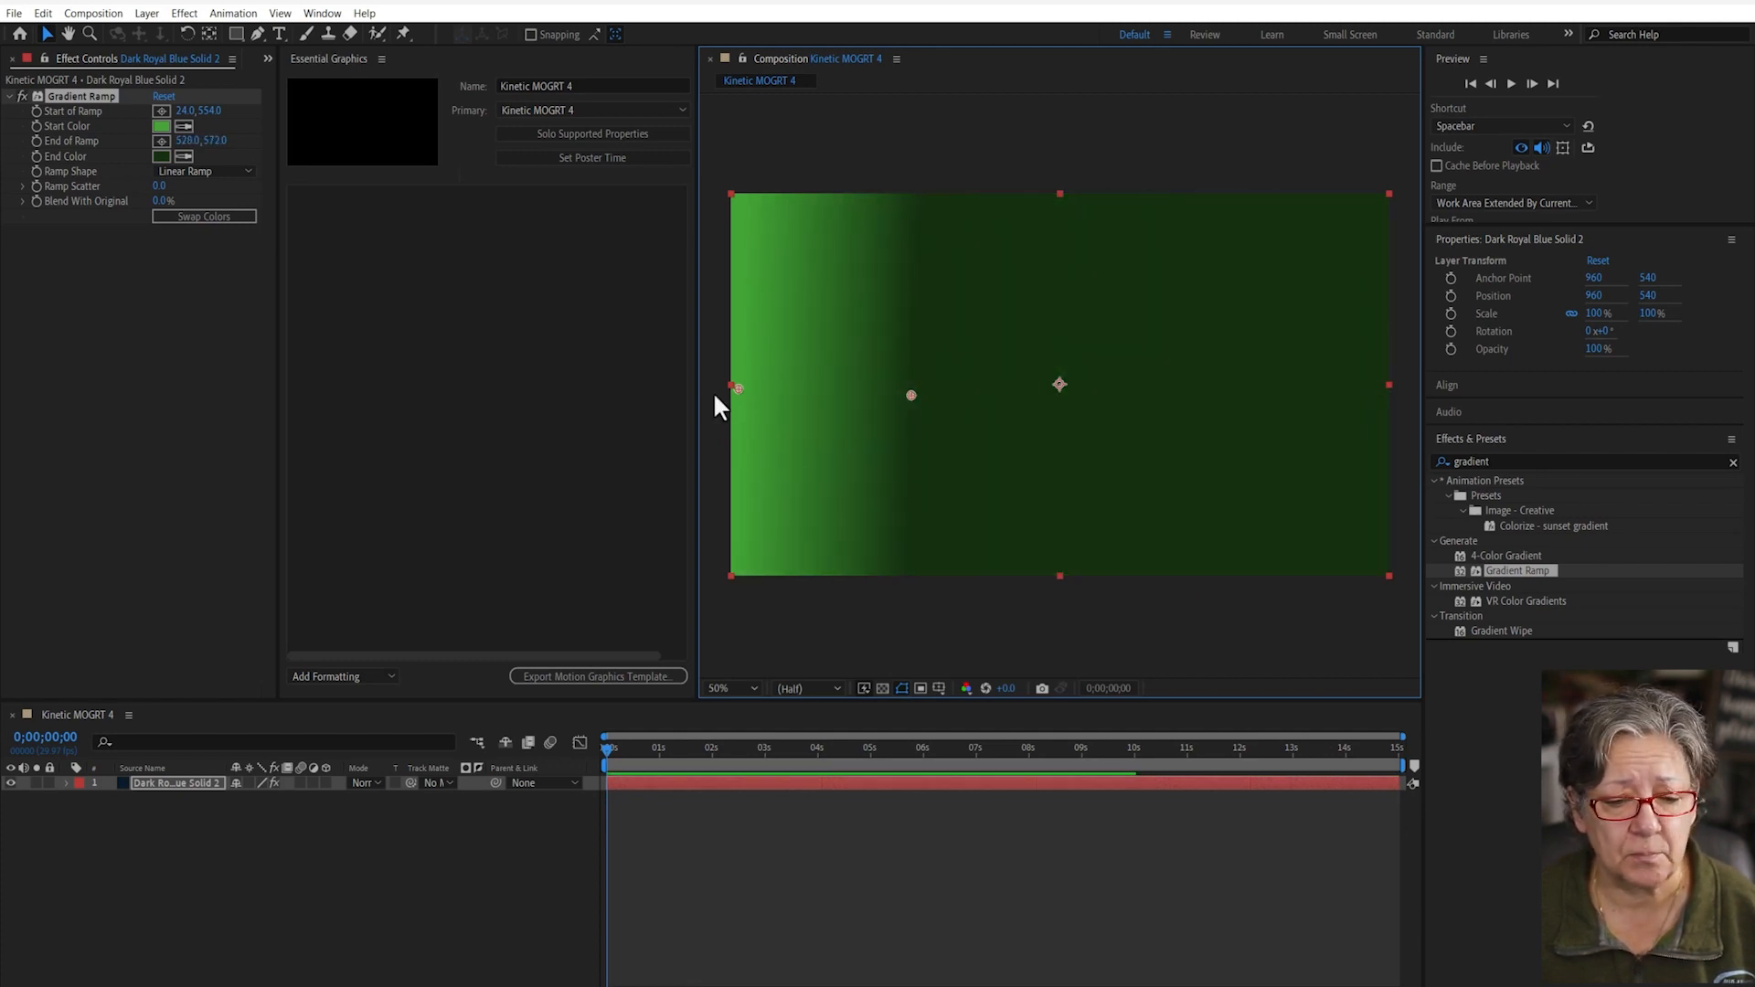
pyautogui.moveTo(737, 388); pyautogui.dragTo(1377, 408)
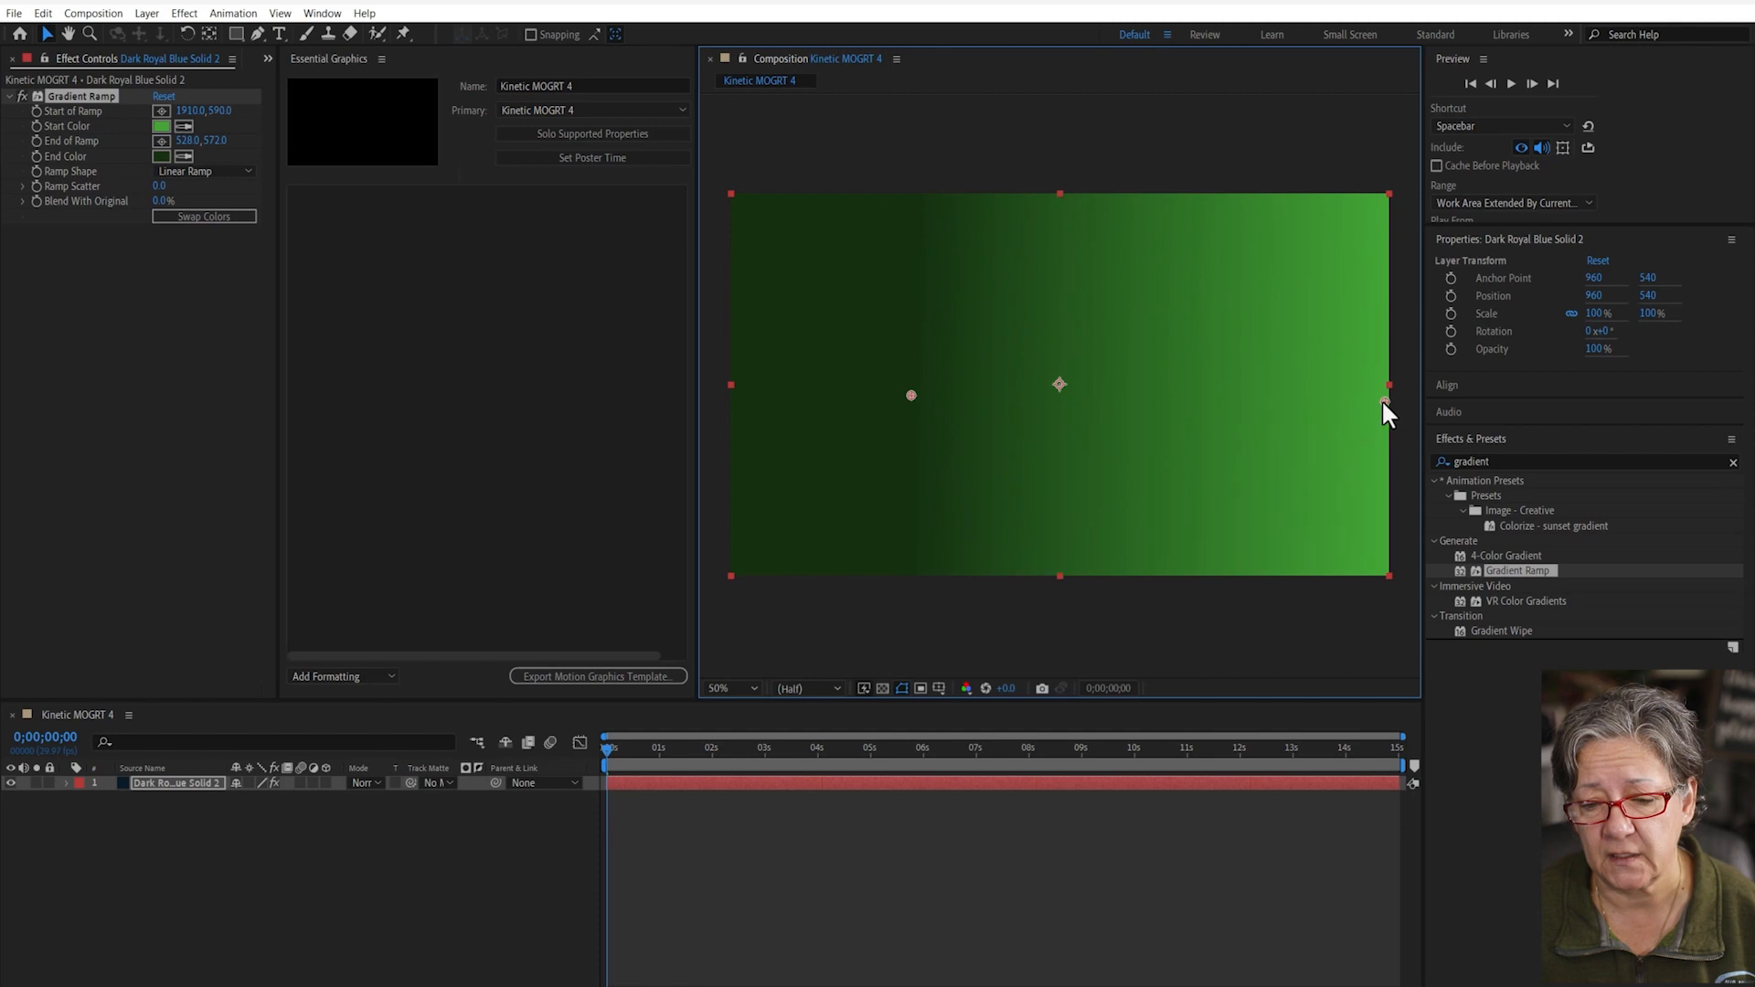
pyautogui.moveTo(911, 393); pyautogui.dragTo(732, 384)
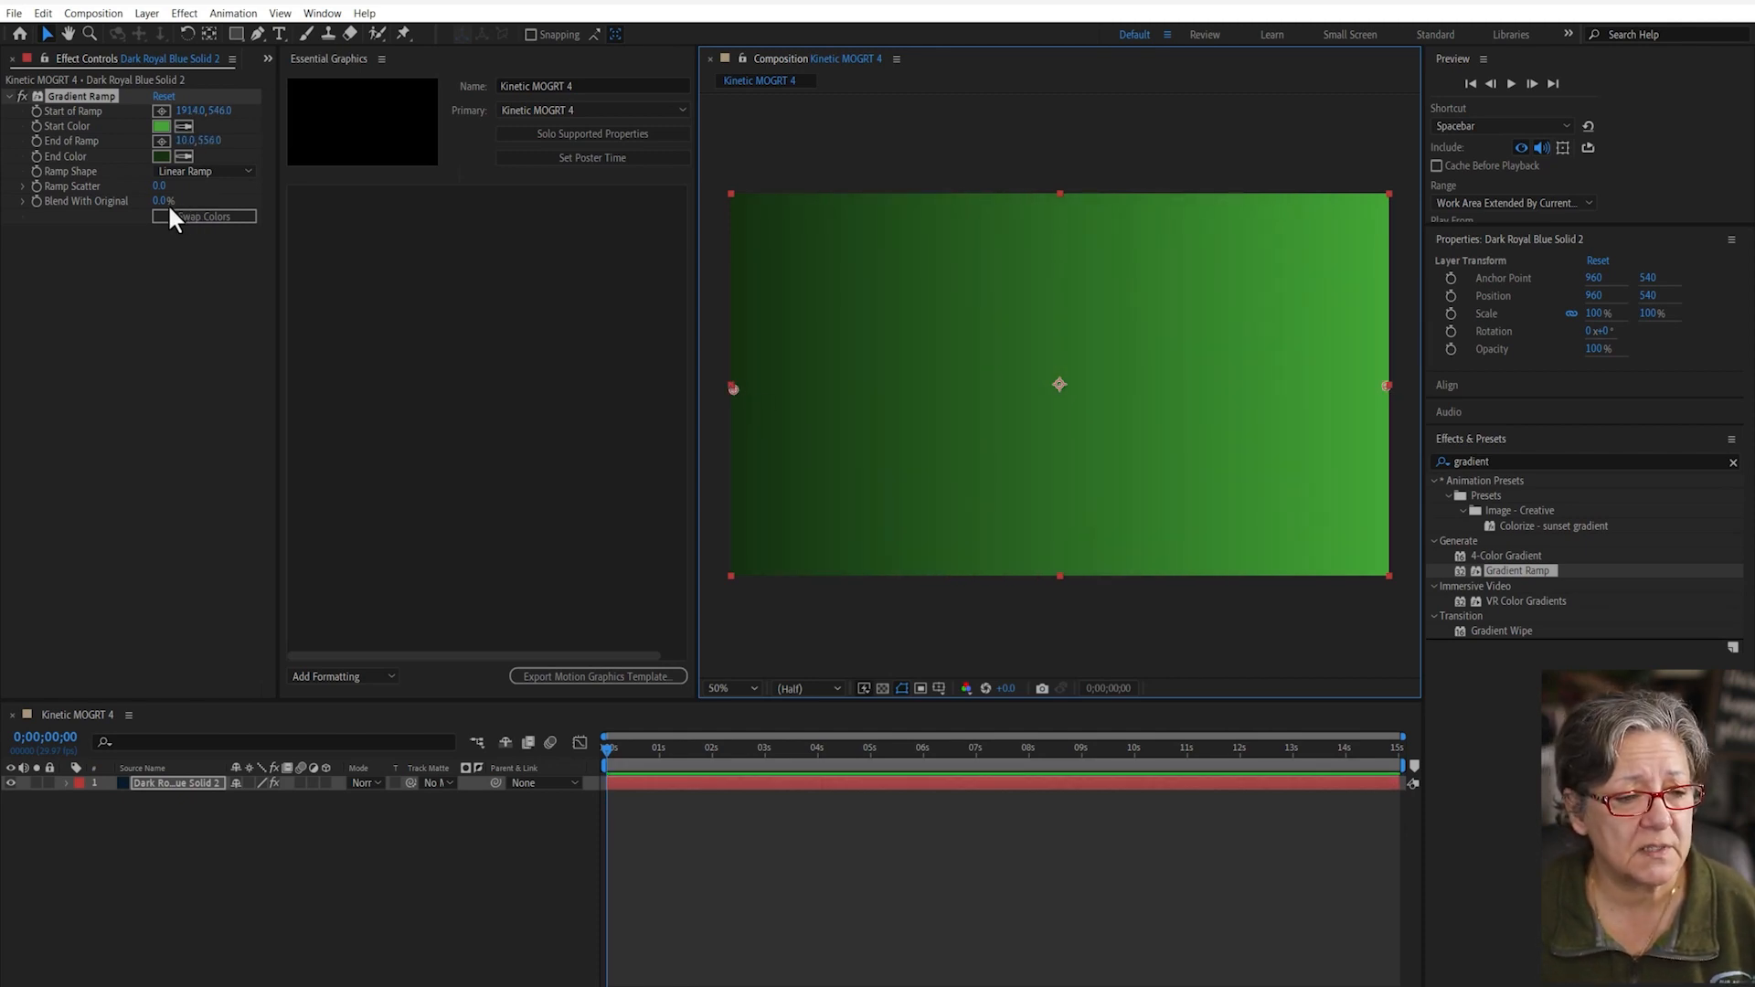
# - Swap the Gradient Ramp's colors back and forth, ending with dark green as the Start Color and light green as the End Color
pyautogui.click(196, 217)
pyautogui.click(196, 217)
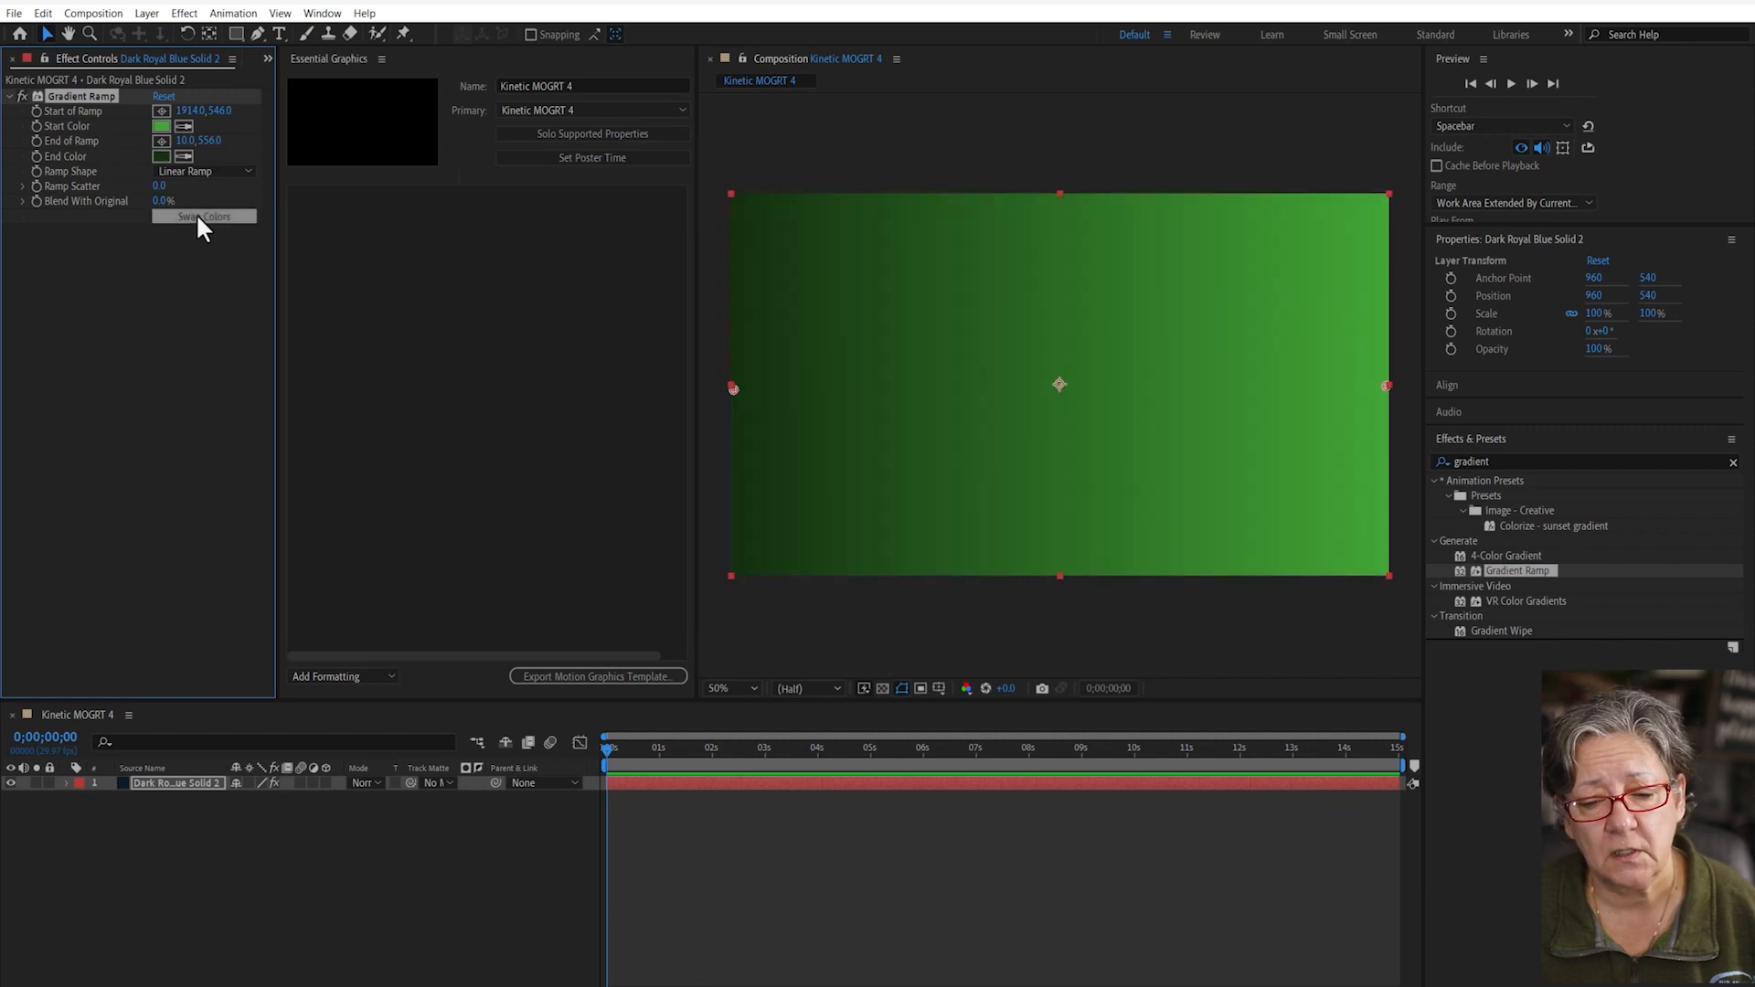
pyautogui.click(195, 217)
pyautogui.click(197, 217)
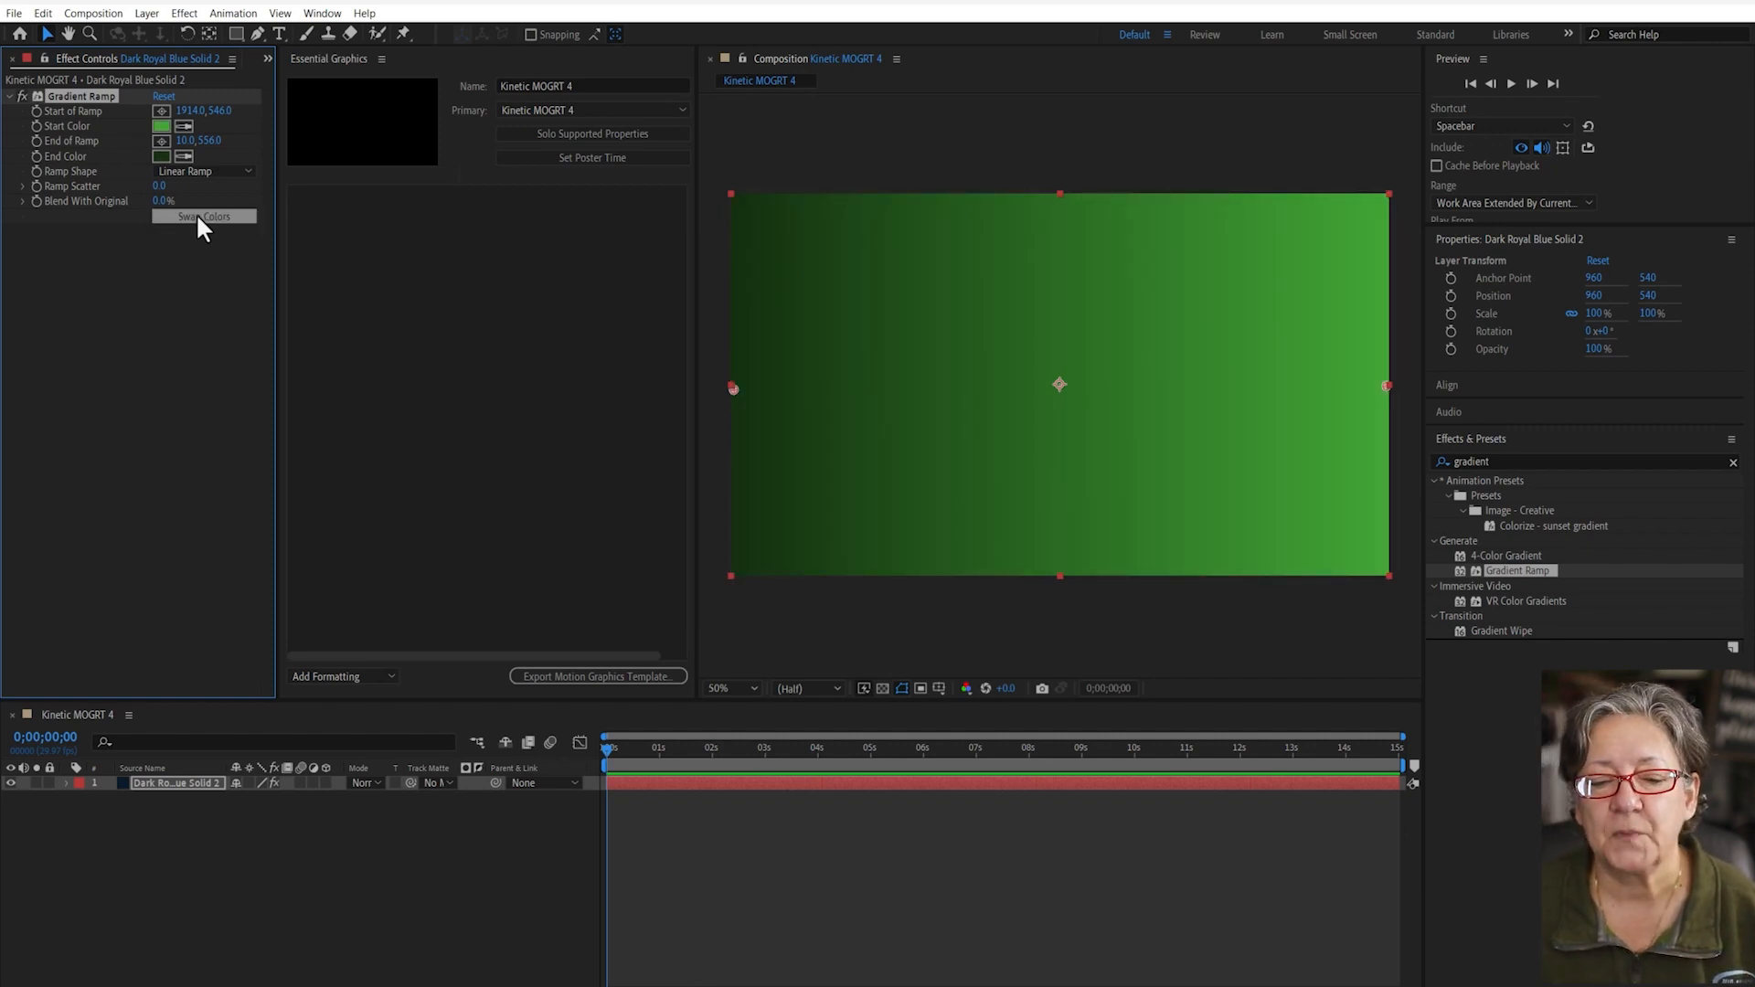
pyautogui.click(197, 217)
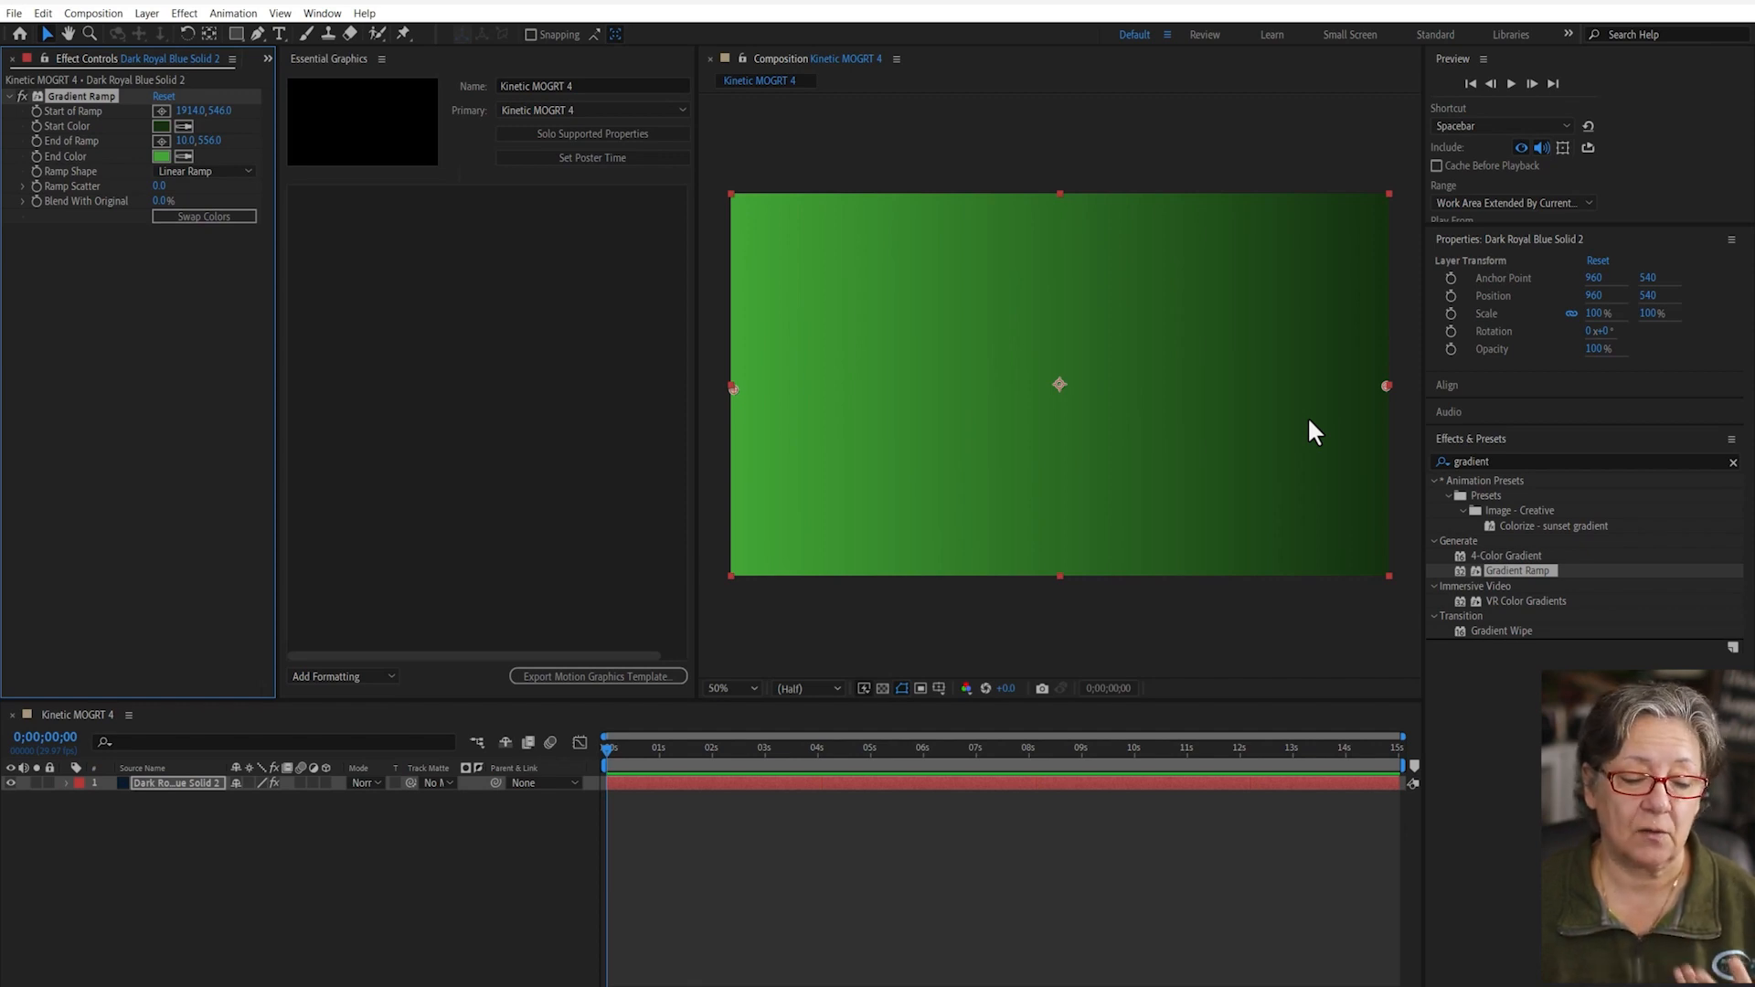
# - Scale the gradient solid layer down to 60%
pyautogui.click(200, 784)
pyautogui.press('s')
pyautogui.moveTo(263, 806); pyautogui.dragTo(226, 807)
pyautogui.click(343, 915)
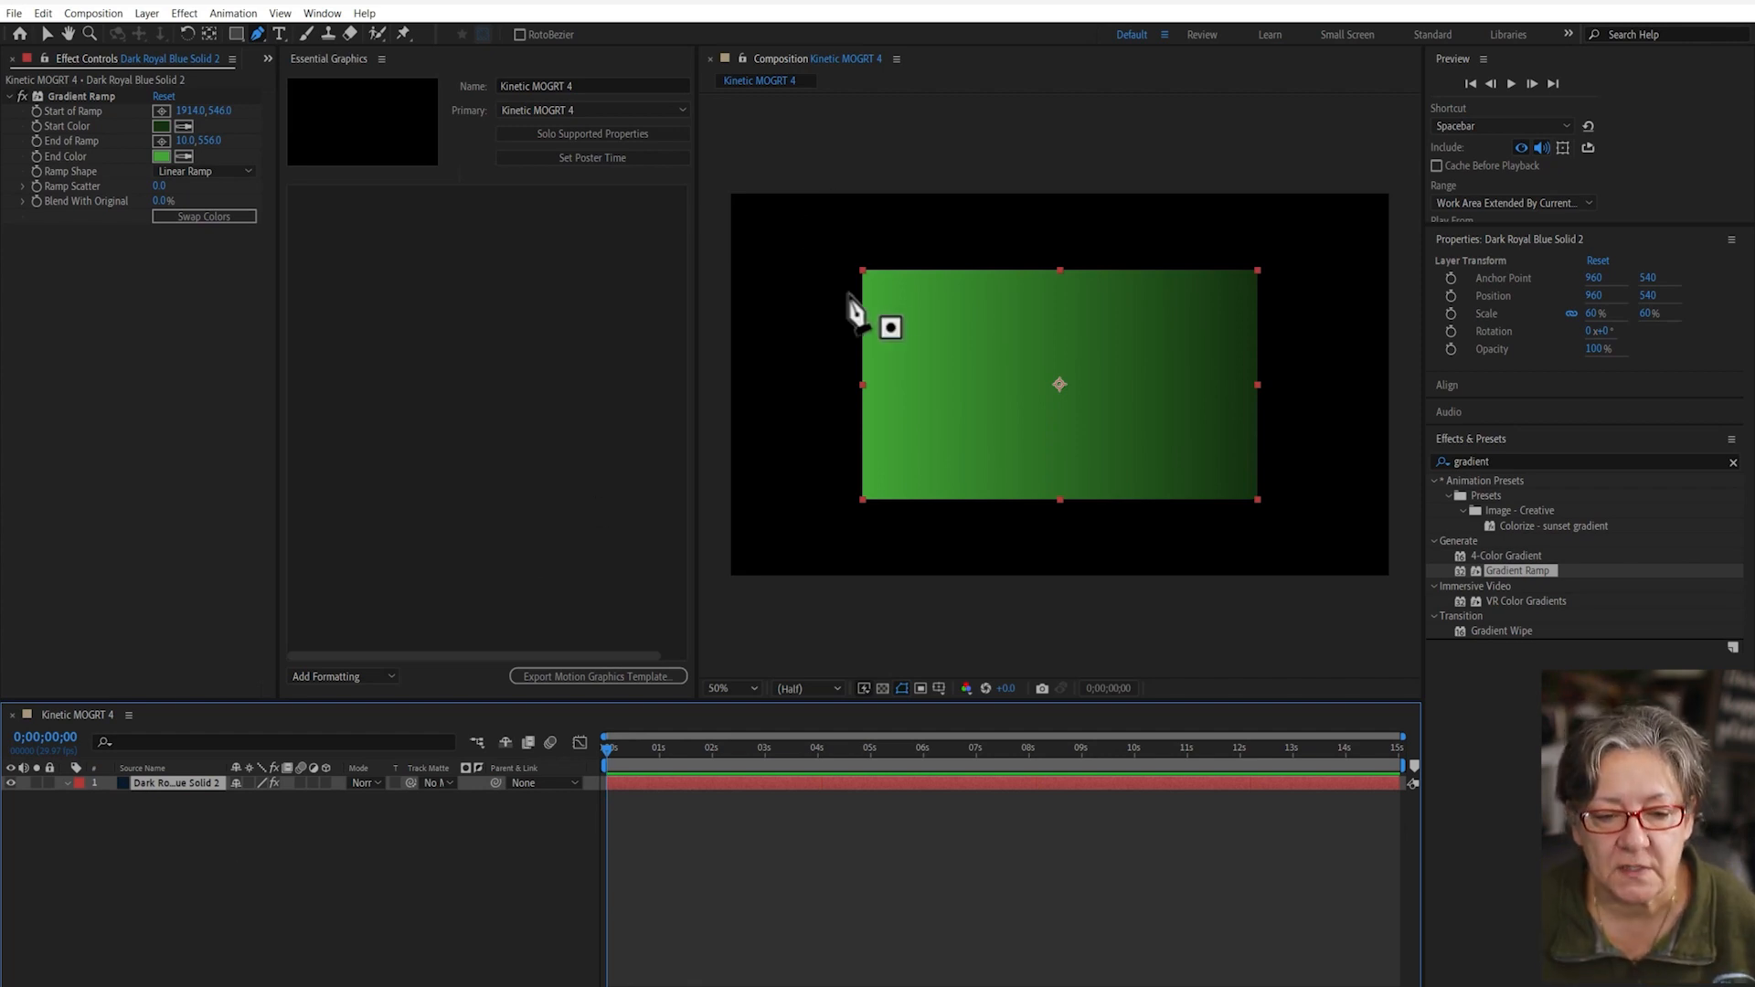
# - Draw a straight two-point mask path down the gradient solid's left edge, from its top corner to its bottom corner
pyautogui.click(862, 271)
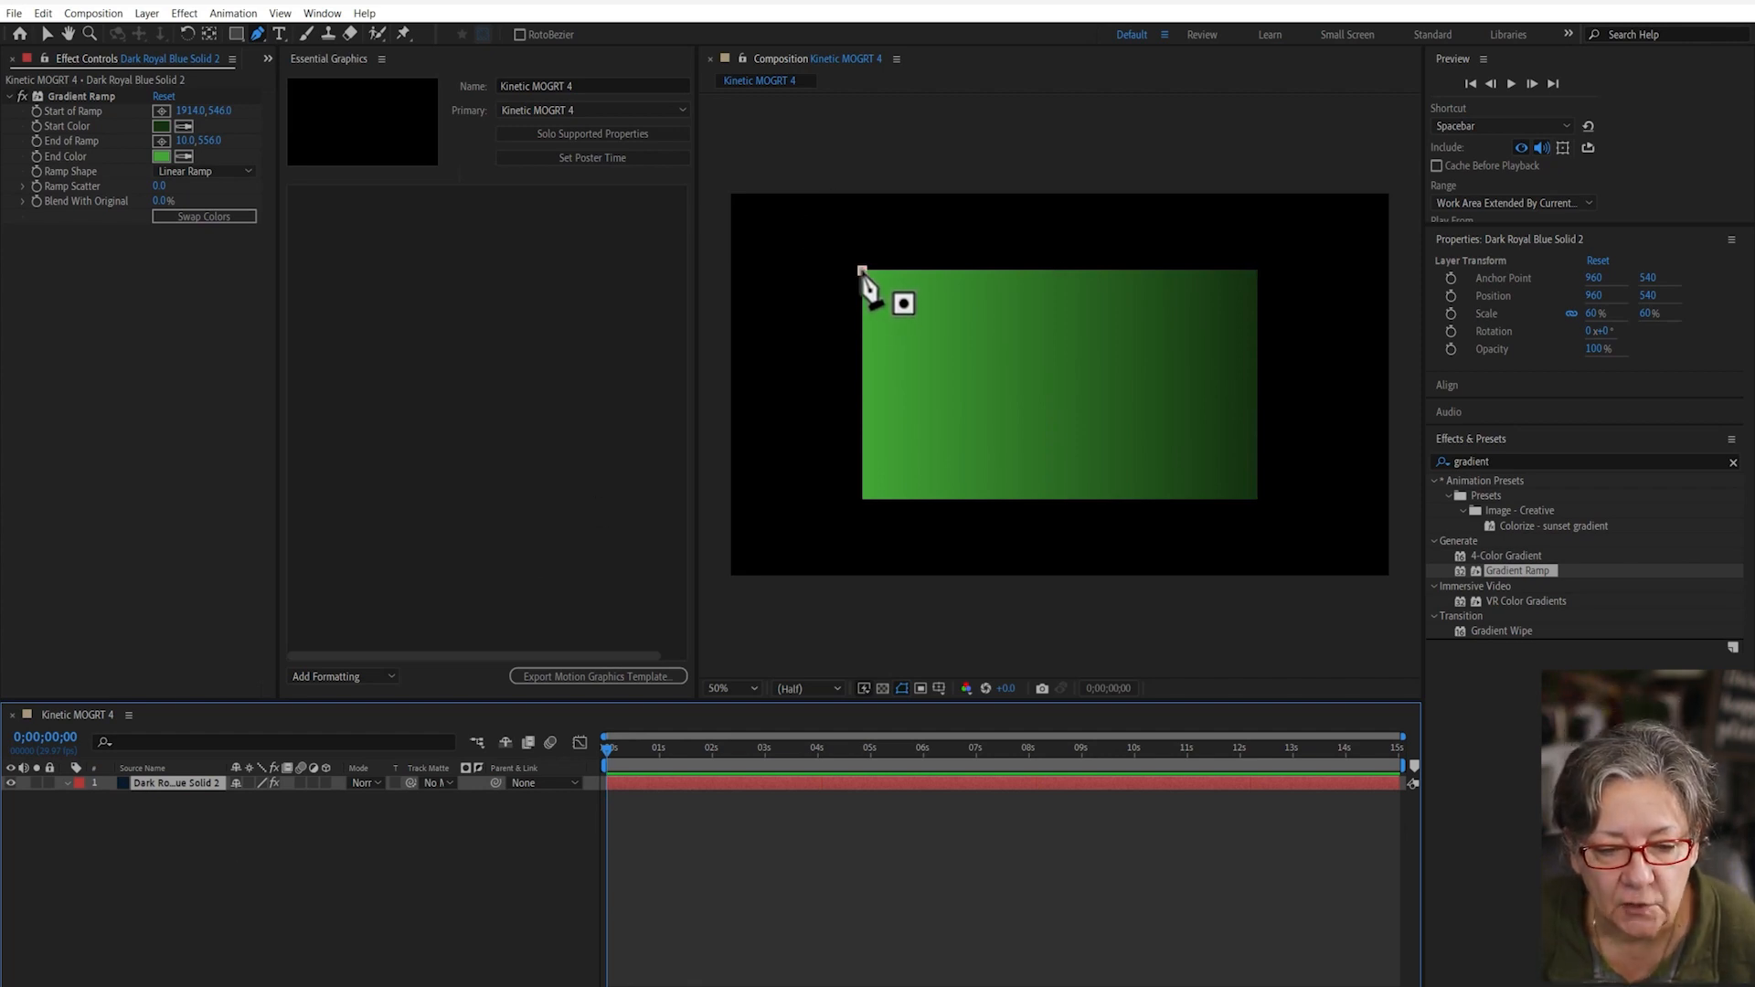
pyautogui.click(863, 499)
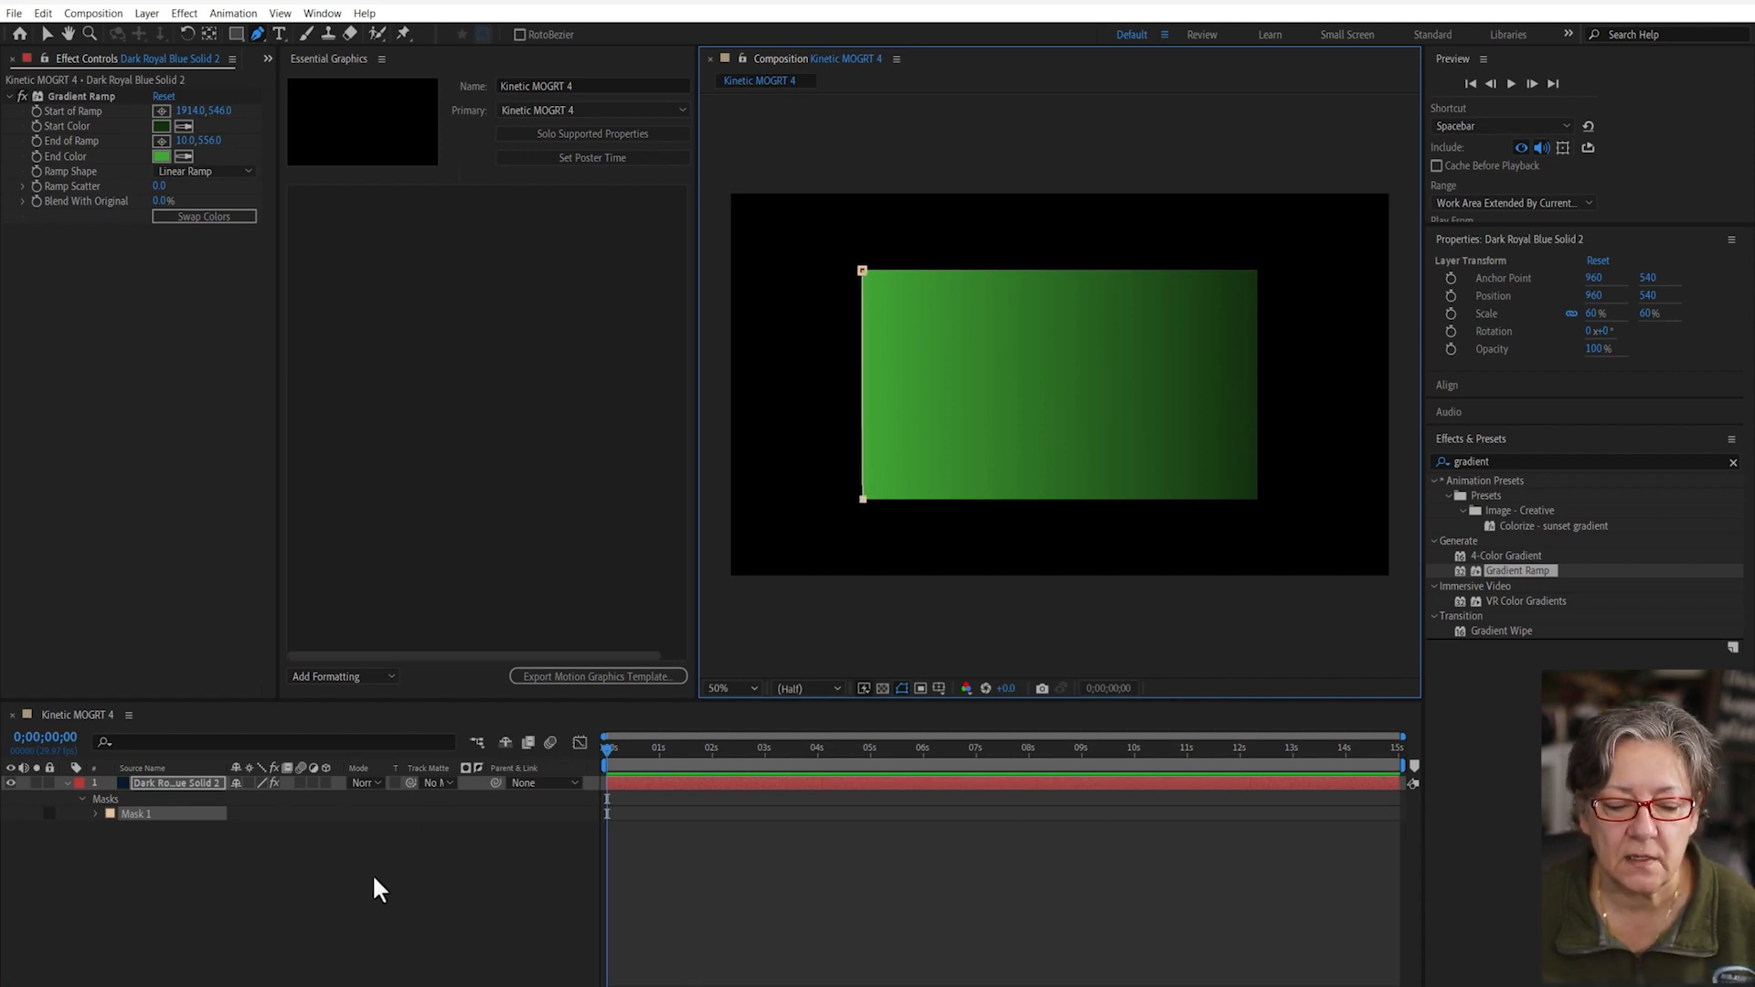
pyautogui.click(396, 929)
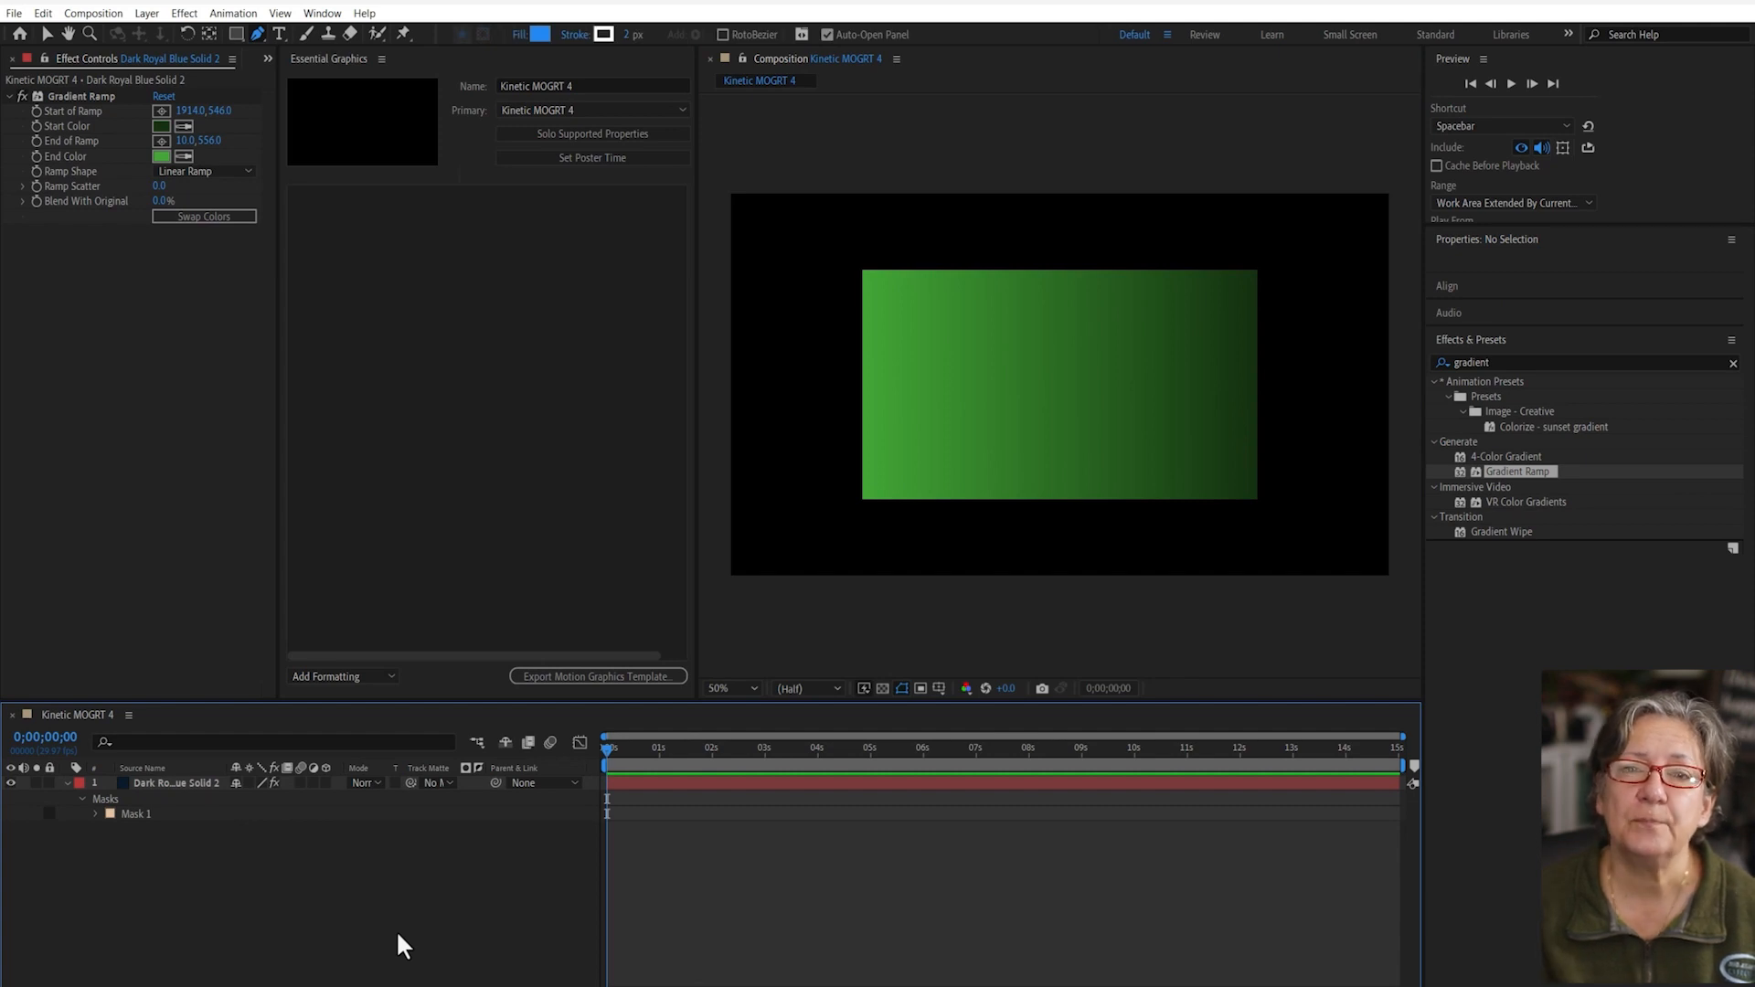
# - Duplicate the left-edge mask path and shift the copy horizontally until it lies on the solid's right edge
pyautogui.click(135, 813)
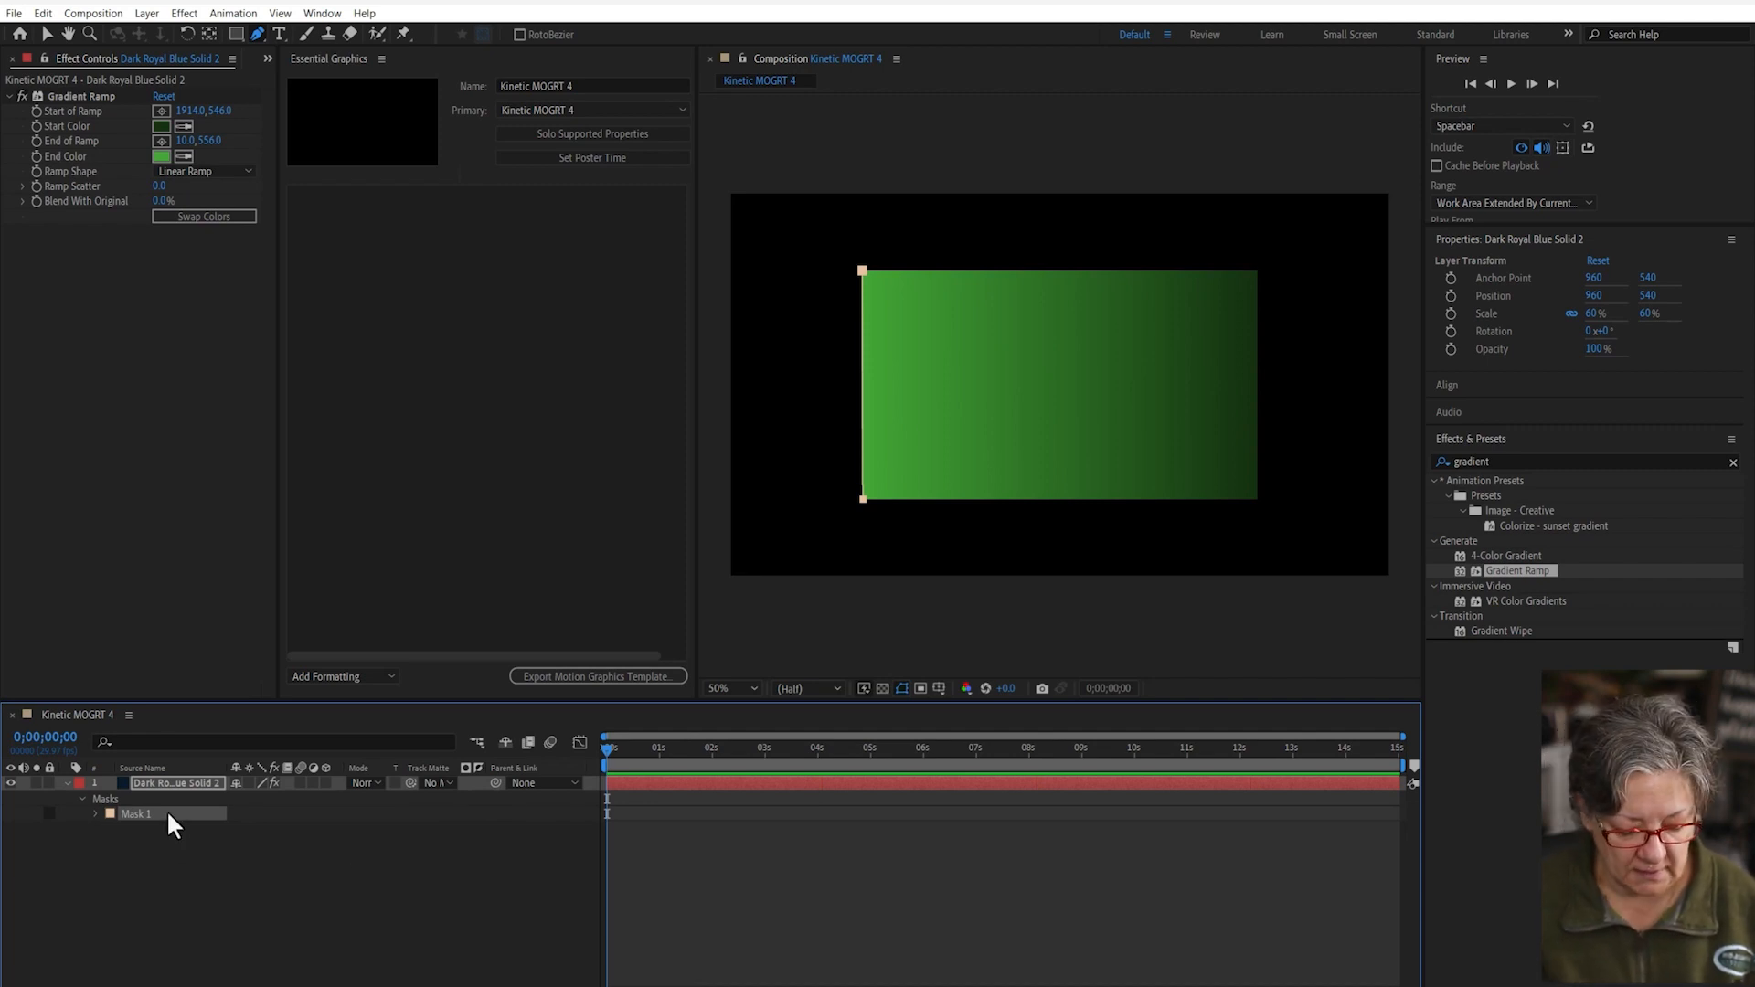
pyautogui.hotkey('ctrl', 'd')
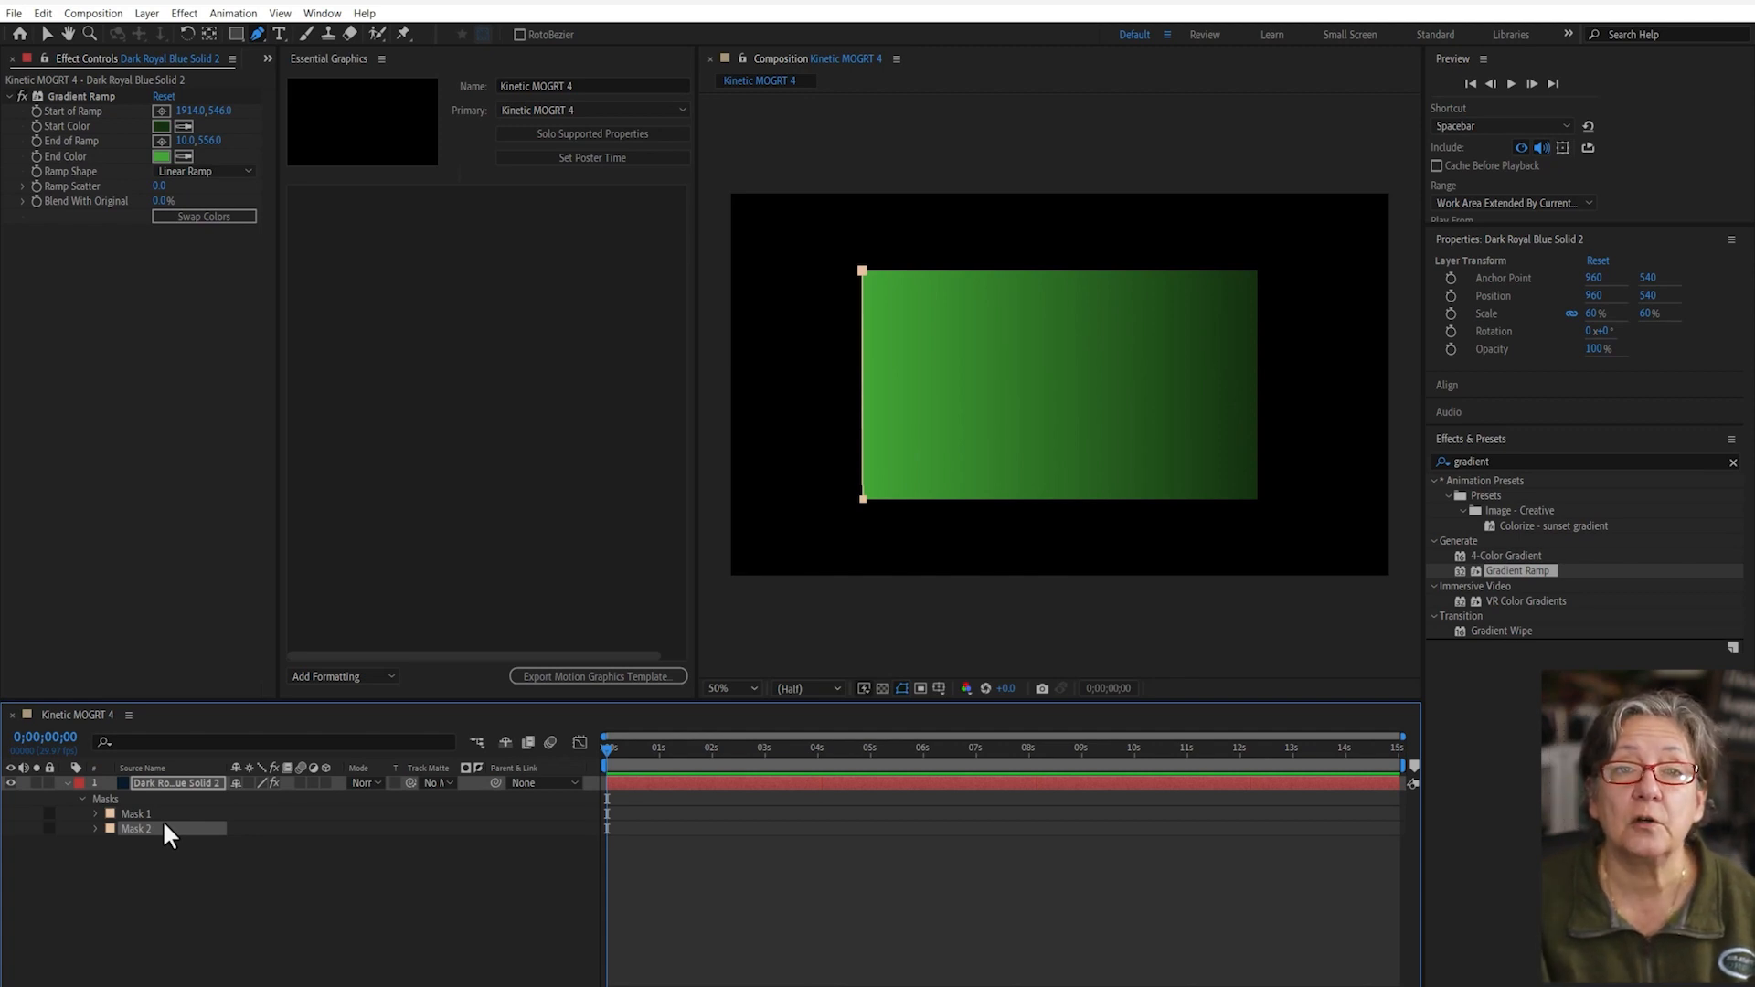
pyautogui.press('v')
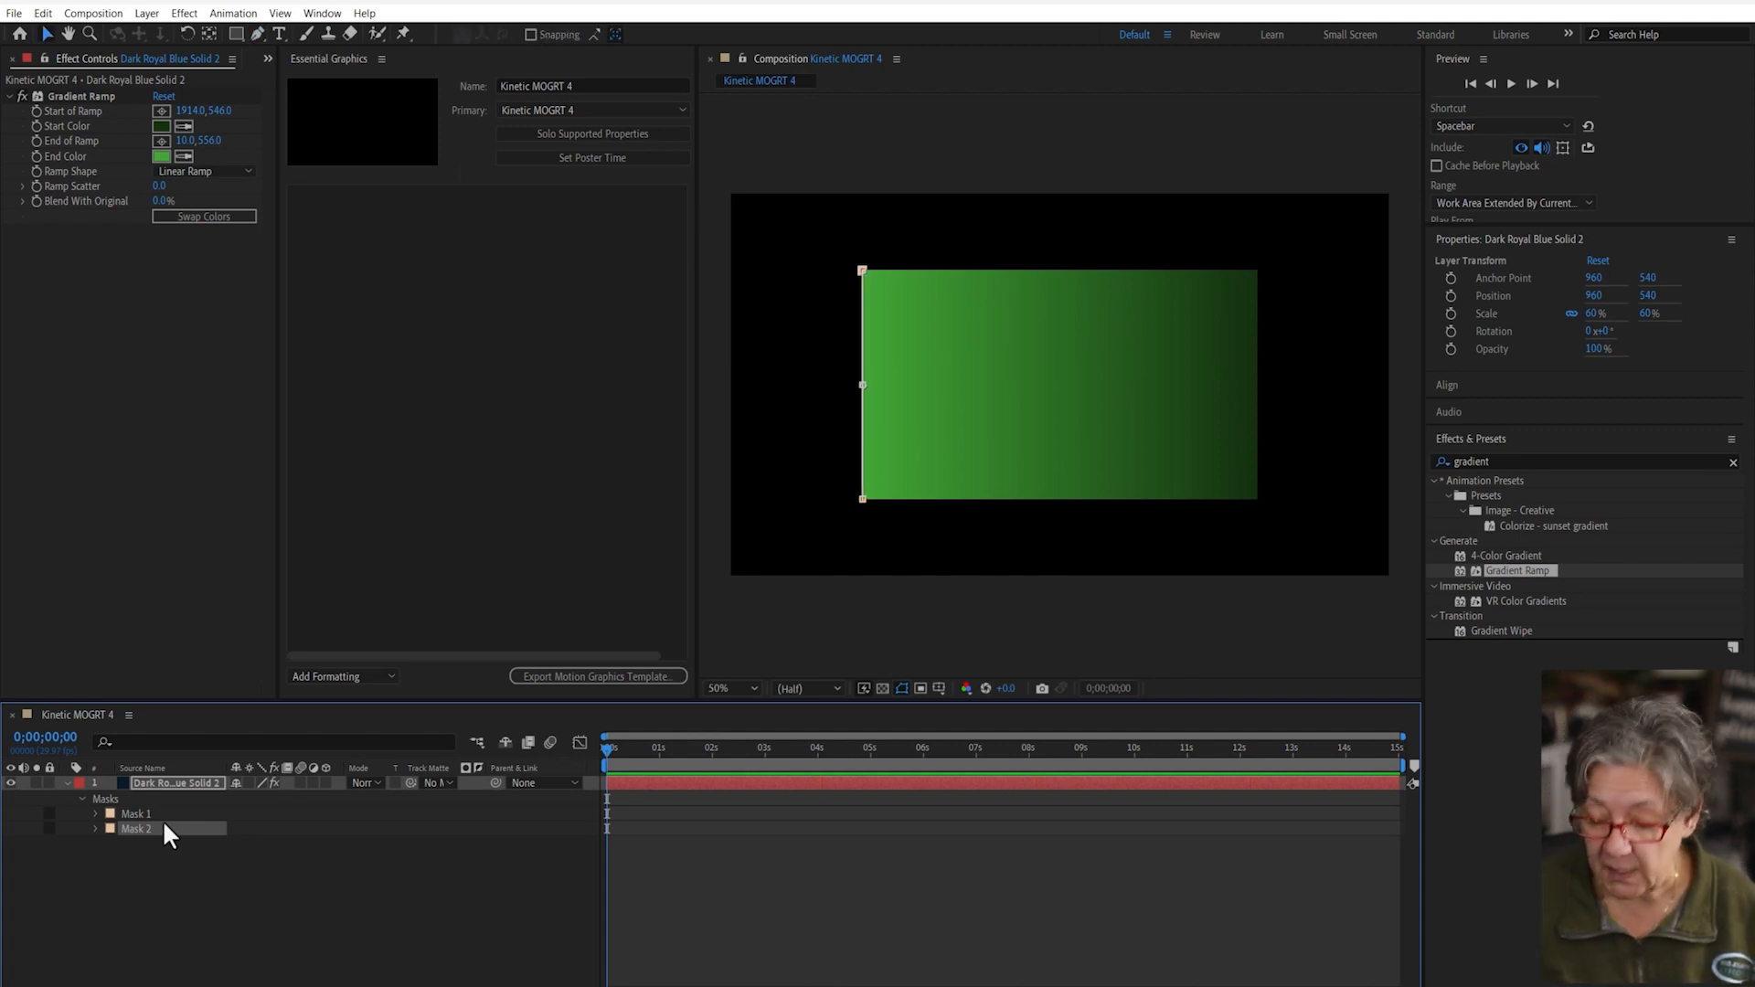
pyautogui.press('Right')
pyautogui.press('Right')
pyautogui.press('Right')
pyautogui.press('Right')
pyautogui.press('Right')
pyautogui.press('Right')
pyautogui.press('Right')
pyautogui.press('Right')
pyautogui.press('Right')
pyautogui.press('Right')
pyautogui.press('Right')
pyautogui.press('Right')
pyautogui.press('Right')
pyautogui.press('Right')
pyautogui.press('Right')
pyautogui.press('Right')
pyautogui.press('Right')
pyautogui.press('Right')
pyautogui.press('Right')
pyautogui.press('Right')
pyautogui.press('Right')
pyautogui.press('Right')
pyautogui.press('Right')
pyautogui.press('Right')
pyautogui.press('Right')
pyautogui.press('Right')
pyautogui.press('Right')
pyautogui.hotkey('shift', 'Right')
pyautogui.hotkey('shift', 'Right')
pyautogui.hotkey('shift', 'Right')
pyautogui.hotkey('shift', 'Right')
pyautogui.hotkey('shift', 'Right')
pyautogui.hotkey('shift', 'Right')
pyautogui.hotkey('shift', 'Right')
pyautogui.hotkey('shift', 'Right')
pyautogui.hotkey('shift', 'Right')
pyautogui.hotkey('shift', 'Right')
pyautogui.hotkey('shift', 'Right')
pyautogui.hotkey('shift', 'Right')
pyautogui.hotkey('shift', 'Right')
pyautogui.hotkey('shift', 'Right')
pyautogui.hotkey('shift', 'Right')
pyautogui.hotkey('shift', 'Right')
pyautogui.hotkey('shift', 'Right')
pyautogui.hotkey('shift', 'Right')
pyautogui.hotkey('shift', 'Right')
pyautogui.hotkey('shift', 'Right')
pyautogui.hotkey('shift', 'Right')
pyautogui.hotkey('shift', 'Right')
pyautogui.hotkey('shift', 'Right')
pyautogui.hotkey('shift', 'Right')
pyautogui.hotkey('shift', 'Right')
pyautogui.hotkey('shift', 'Right')
pyautogui.hotkey('shift', 'Right')
pyautogui.hotkey('shift', 'Right')
pyautogui.hotkey('shift', 'Right')
pyautogui.hotkey('shift', 'Right')
pyautogui.hotkey('shift', 'Right')
pyautogui.hotkey('shift', 'Right')
pyautogui.hotkey('shift', 'Right')
pyautogui.hotkey('shift', 'Right')
pyautogui.hotkey('shift', 'Right')
pyautogui.hotkey('shift', 'Right')
pyautogui.hotkey('shift', 'Right')
pyautogui.hotkey('shift', 'Right')
pyautogui.hotkey('shift', 'Right')
pyautogui.hotkey('shift', 'Right')
pyautogui.hotkey('shift', 'Right')
pyautogui.hotkey('shift', 'Right')
pyautogui.hotkey('shift', 'Right')
pyautogui.hotkey('shift', 'Right')
pyautogui.hotkey('shift', 'Right')
pyautogui.hotkey('shift', 'Right')
pyautogui.hotkey('shift', 'Right')
pyautogui.hotkey('shift', 'Right')
pyautogui.hotkey('shift', 'Right')
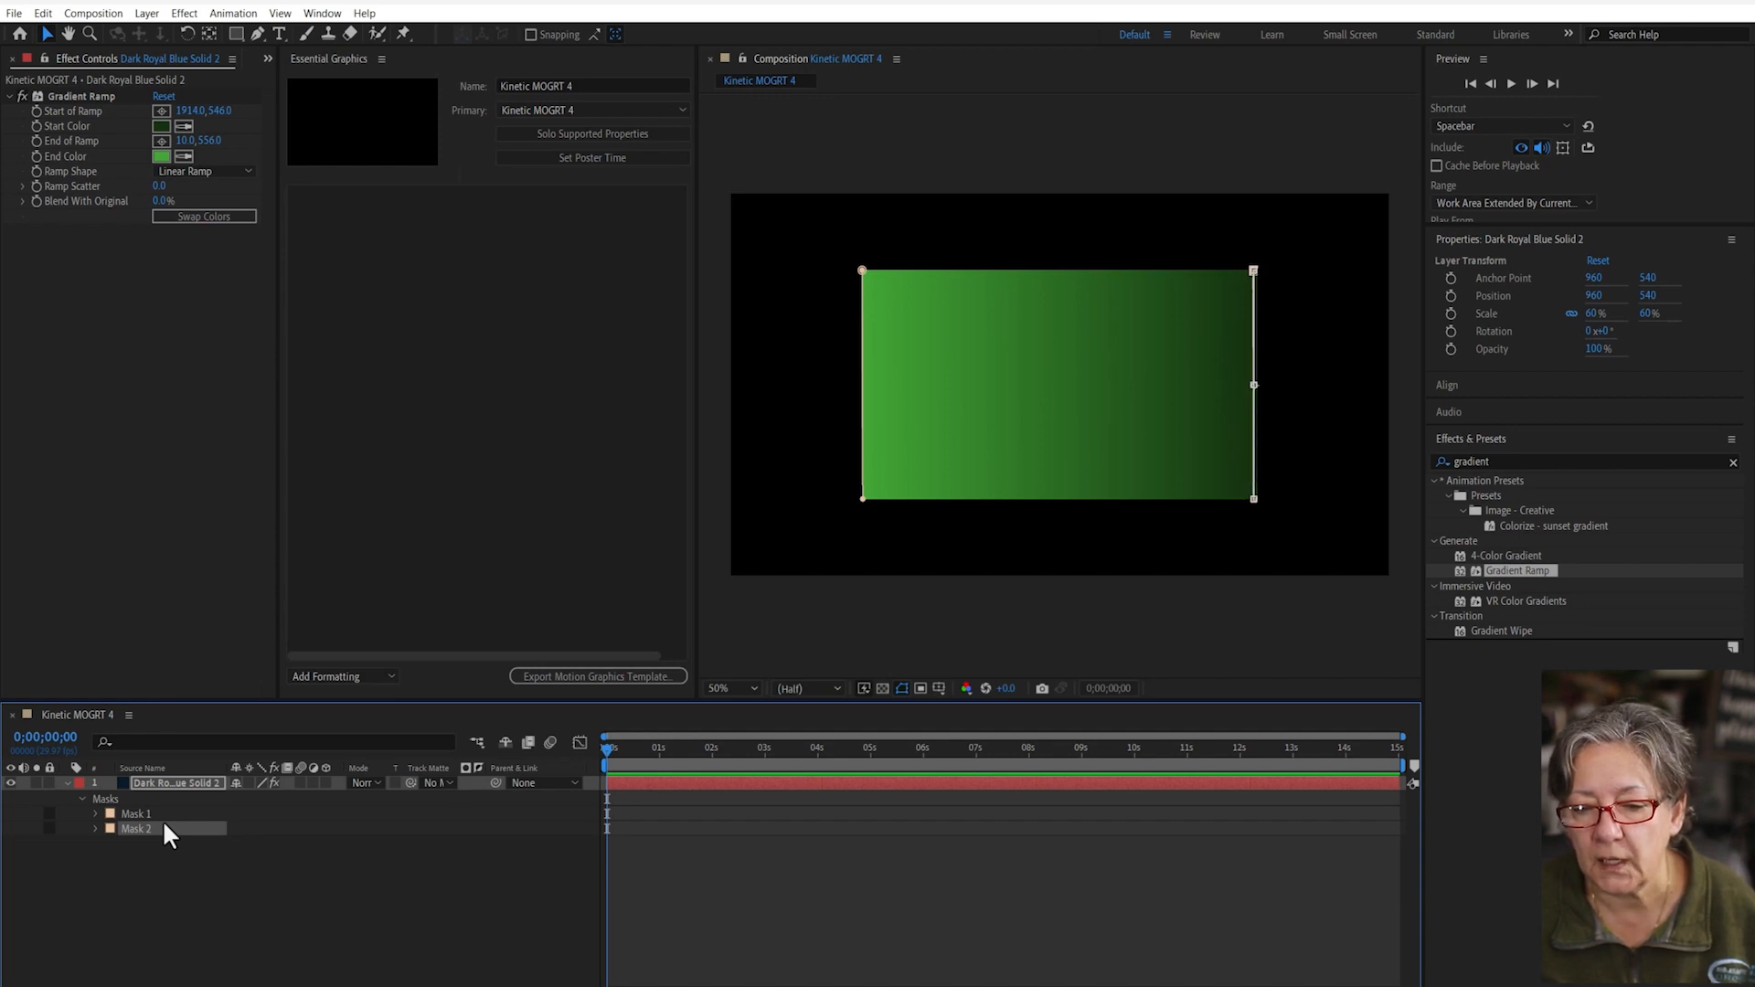
pyautogui.press('Right')
pyautogui.press('Right')
pyautogui.press('Right')
pyautogui.press('Right')
pyautogui.press('Right')
pyautogui.press('Right')
pyautogui.press('Right')
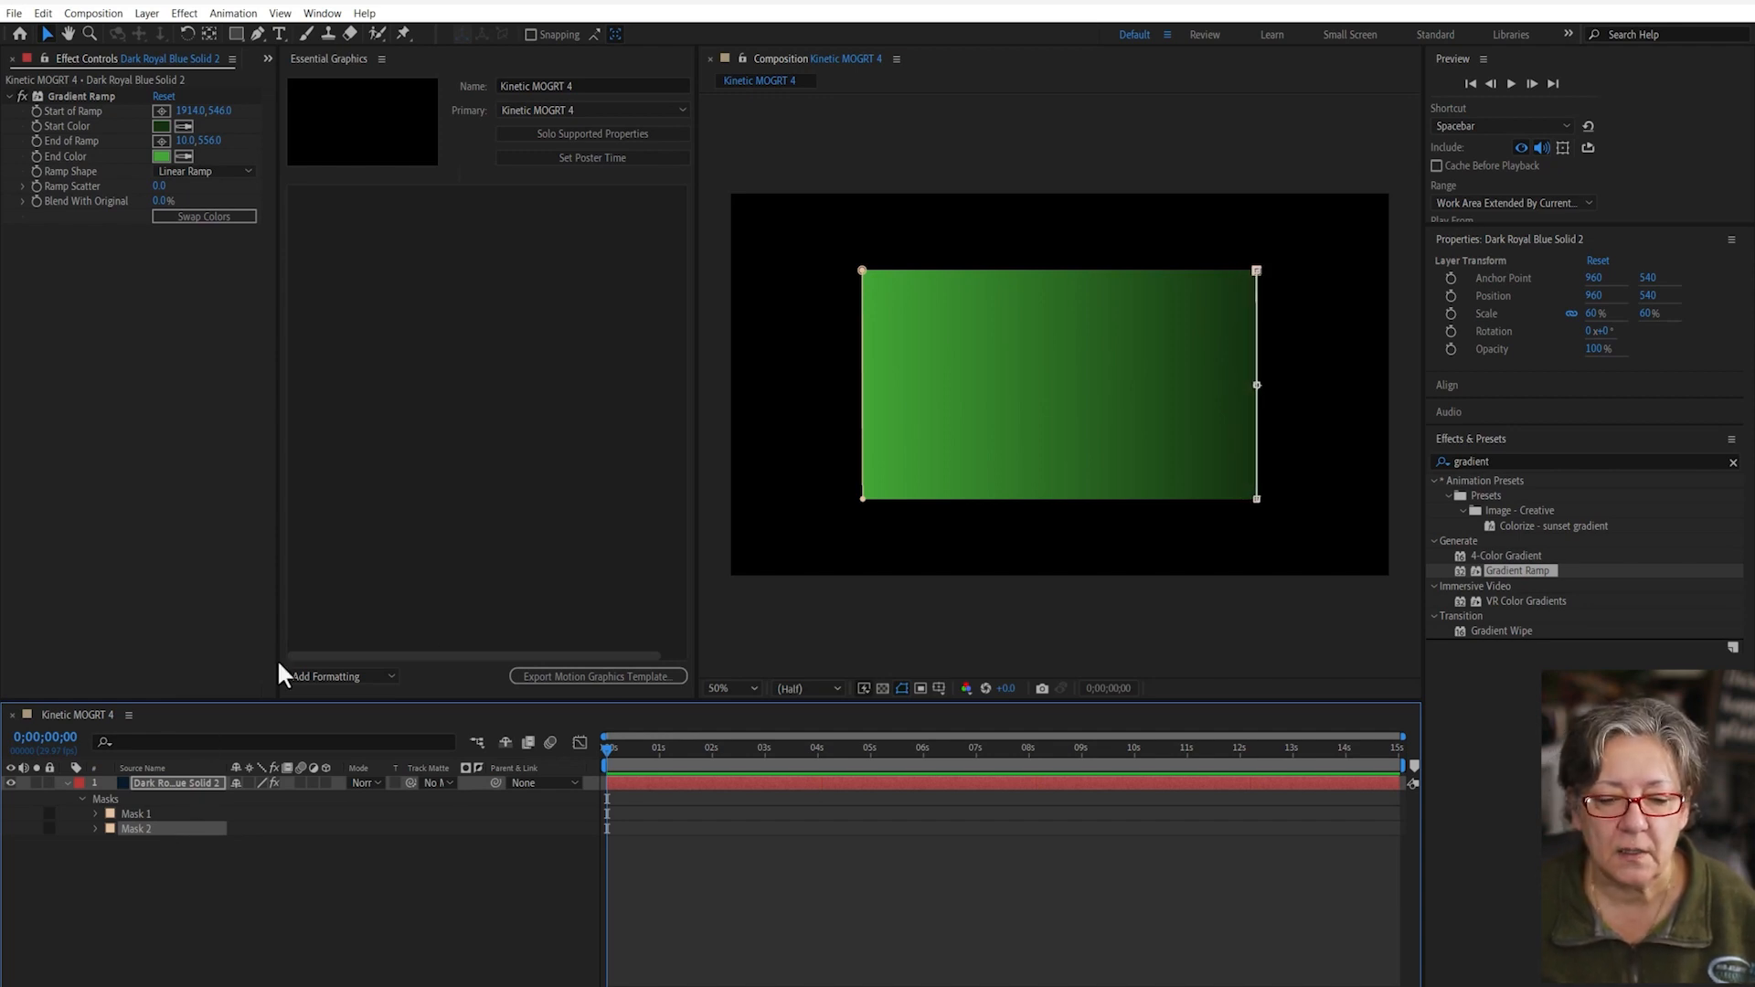
# - Examine closely how the left-edge mask path lines up with the solid's edge at its top and bottom corners
pyautogui.scroll(2, 848, 400)
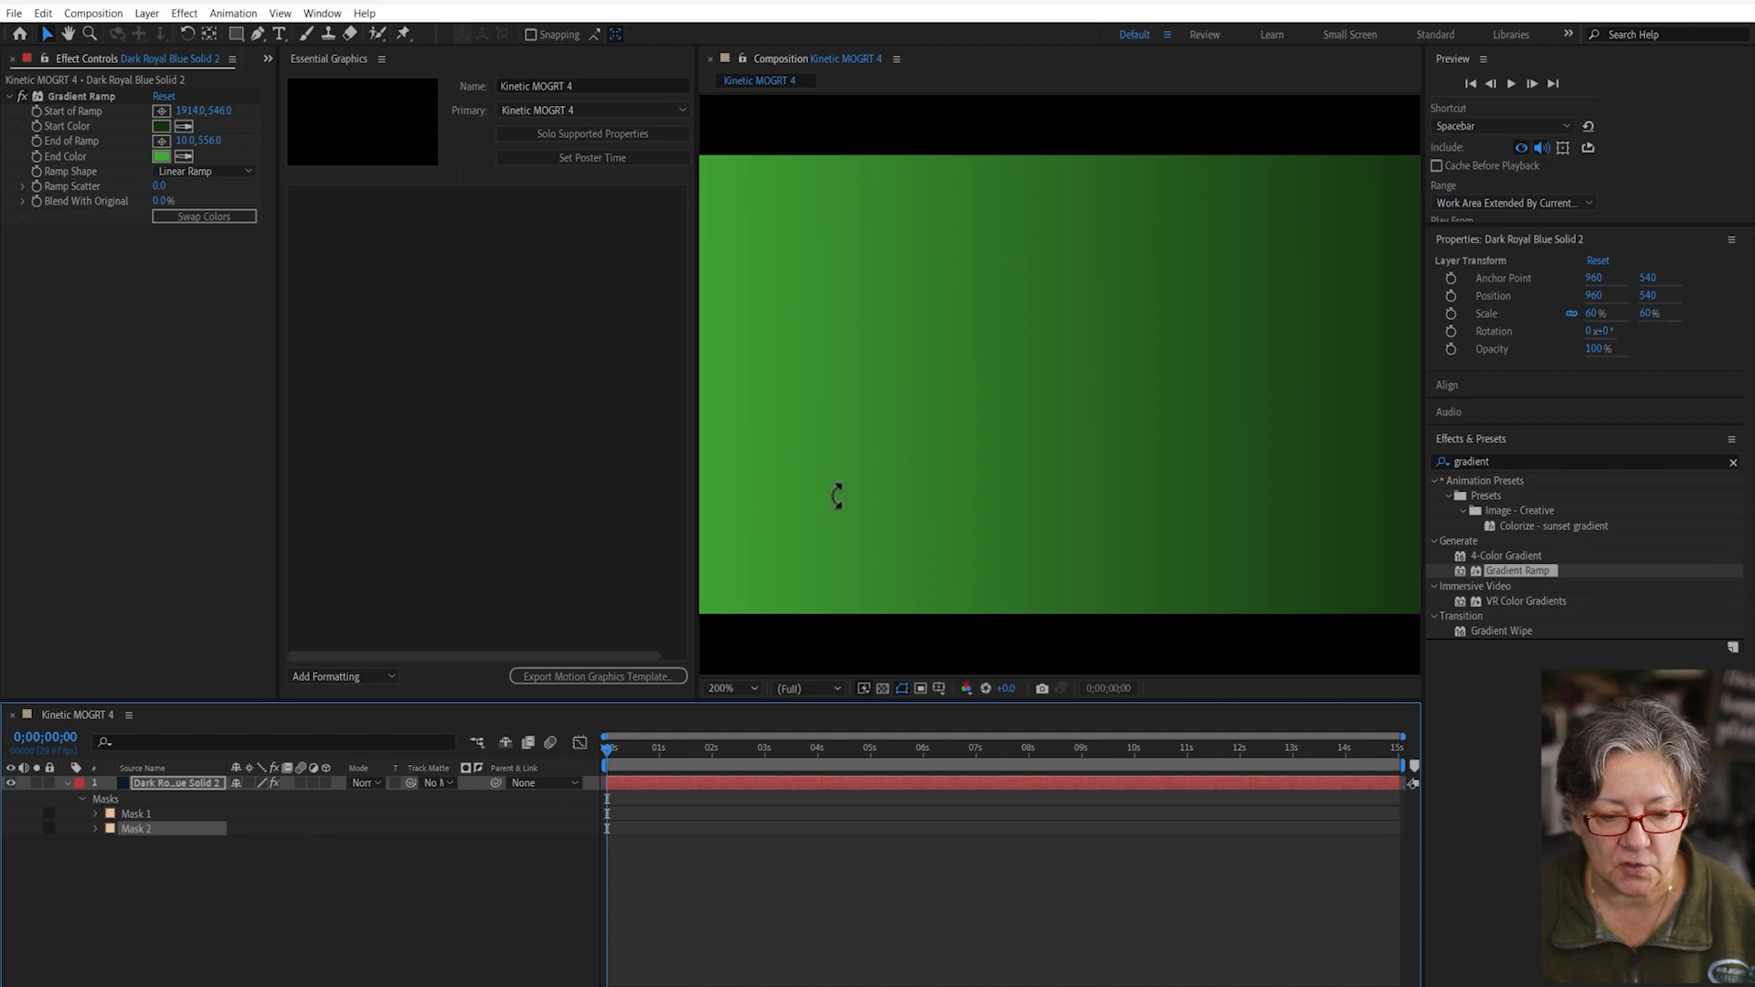
pyautogui.scroll(1, 837, 497)
pyautogui.click(496, 902)
pyautogui.scroll(-3, 810, 521)
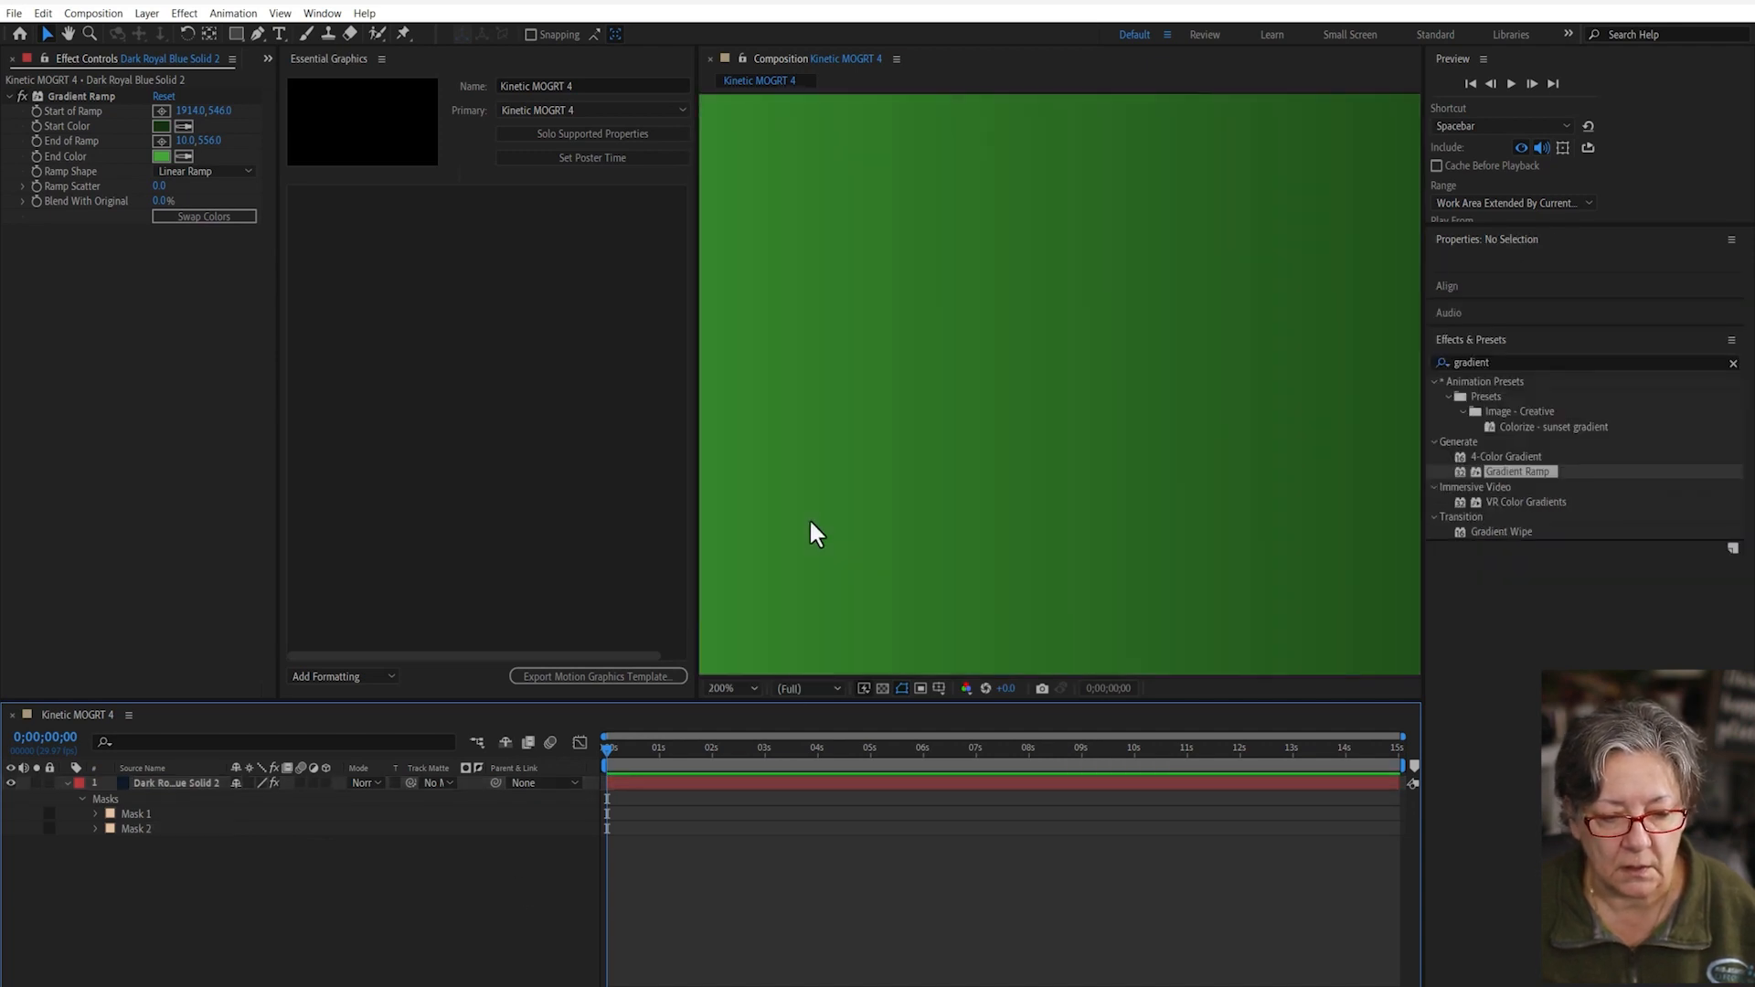
pyautogui.scroll(2, 810, 521)
pyautogui.press('space')
pyautogui.moveTo(779, 467); pyautogui.dragTo(1090, 494)
pyautogui.moveTo(841, 418); pyautogui.dragTo(1155, 468)
pyautogui.moveTo(973, 472); pyautogui.dragTo(992, 475)
pyautogui.click(131, 813)
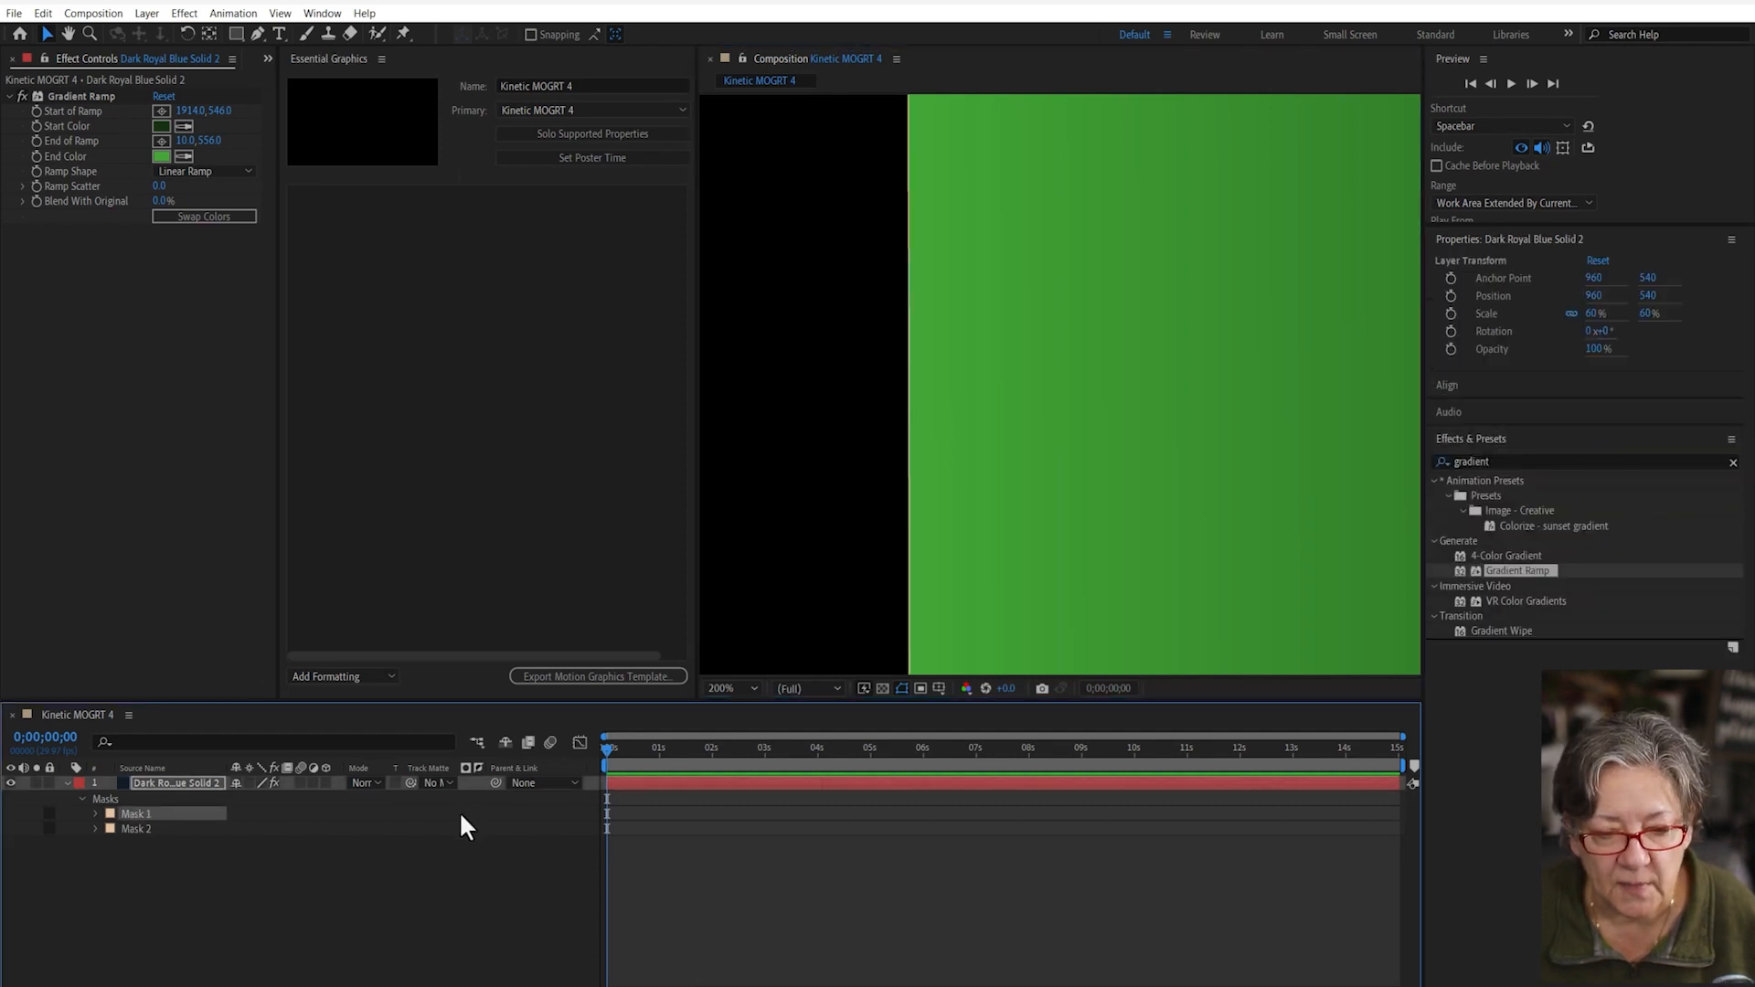
pyautogui.press('space')
pyautogui.moveTo(974, 165)
pyautogui.mouseDown()
pyautogui.moveTo(979, 522)
pyautogui.moveTo(987, 353)
pyautogui.mouseUp()
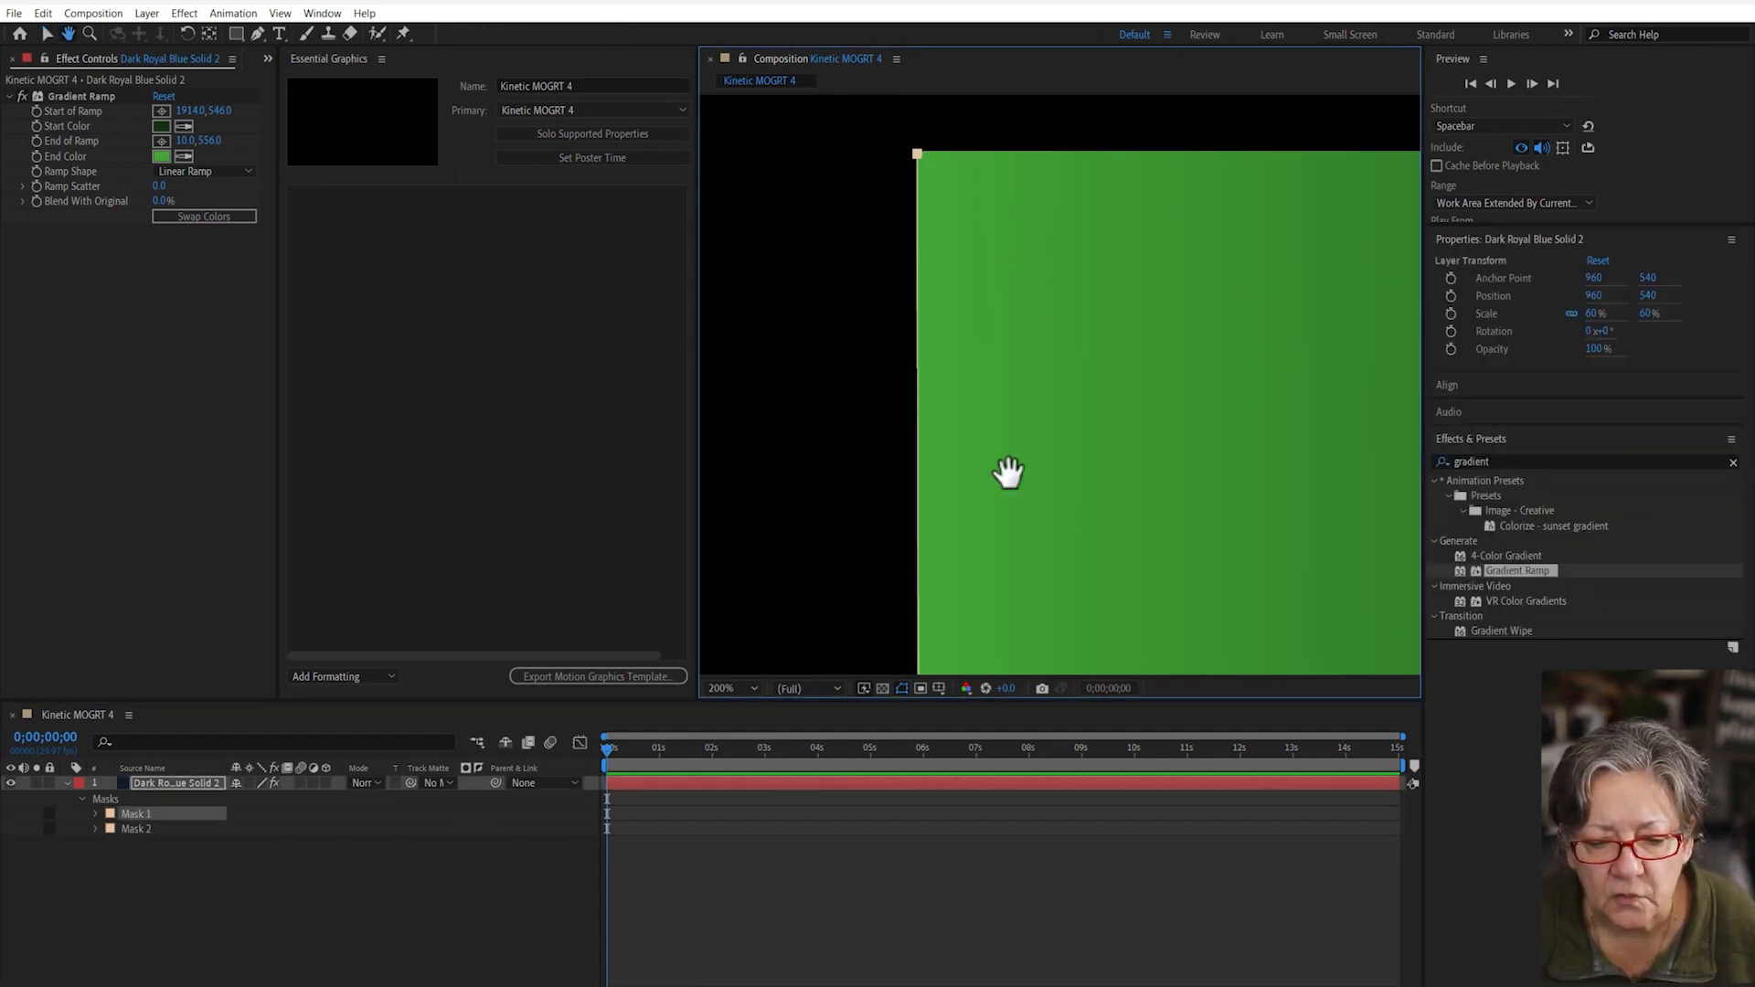
pyautogui.moveTo(1033, 562); pyautogui.dragTo(995, 289)
pyautogui.moveTo(1006, 487); pyautogui.dragTo(999, 337)
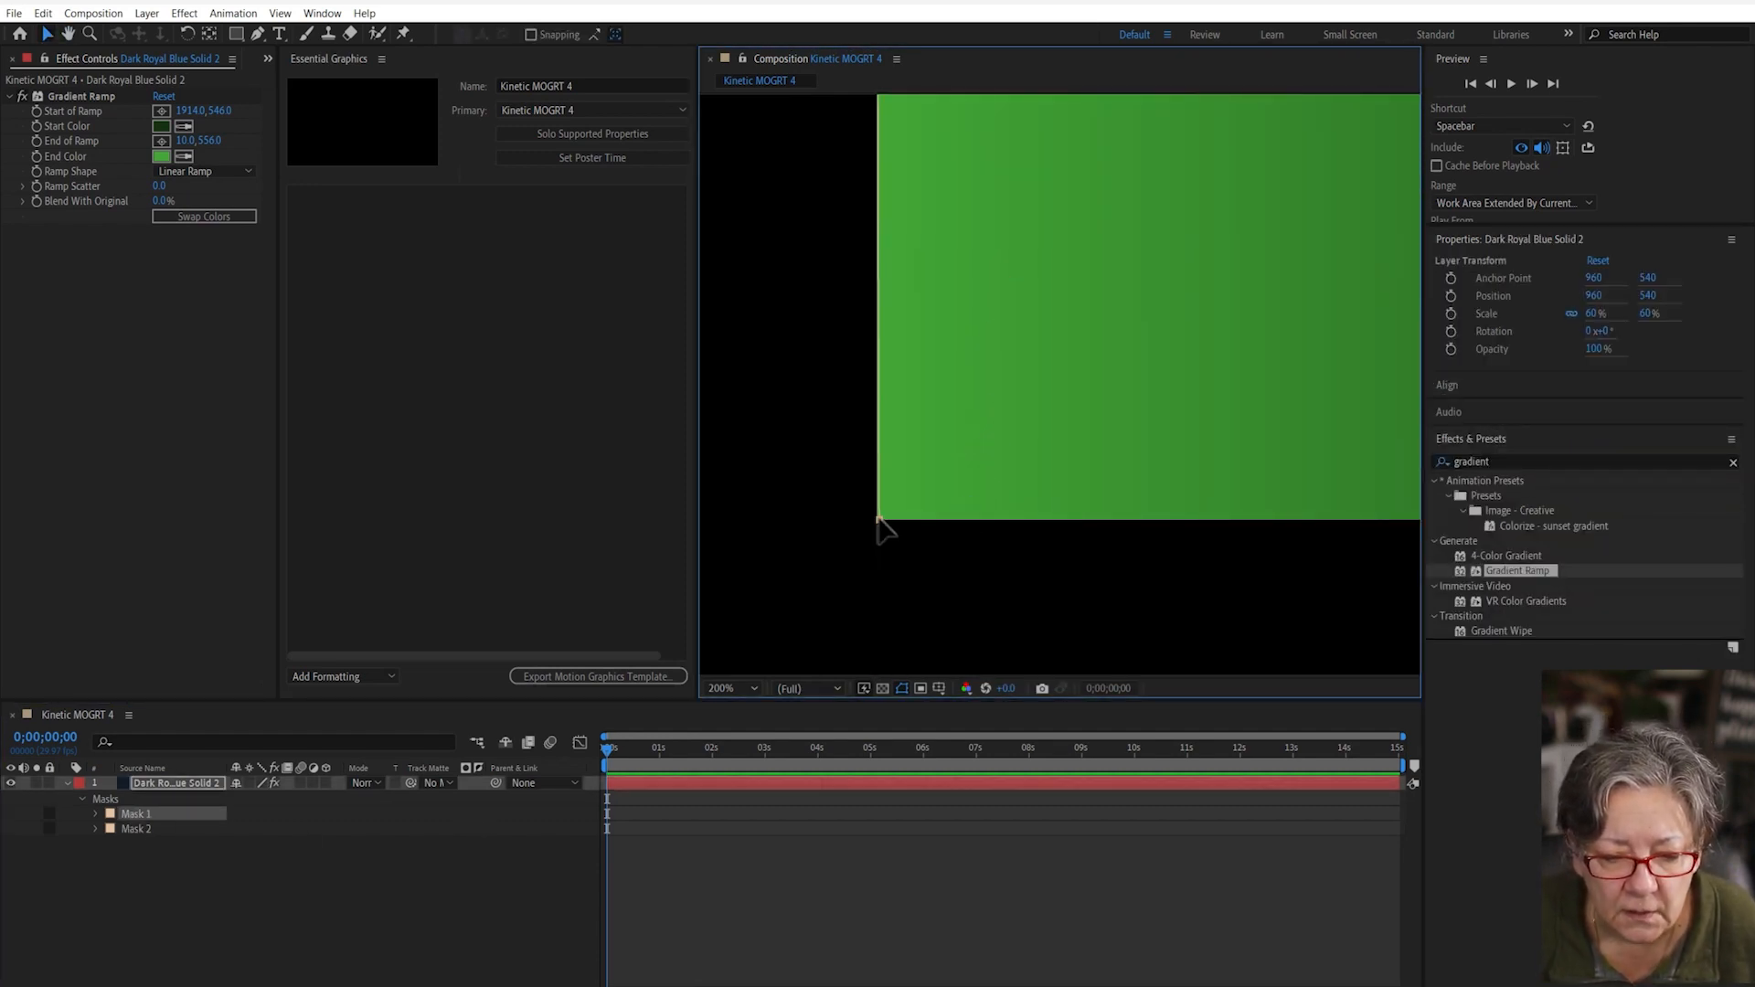
pyautogui.click(1025, 586)
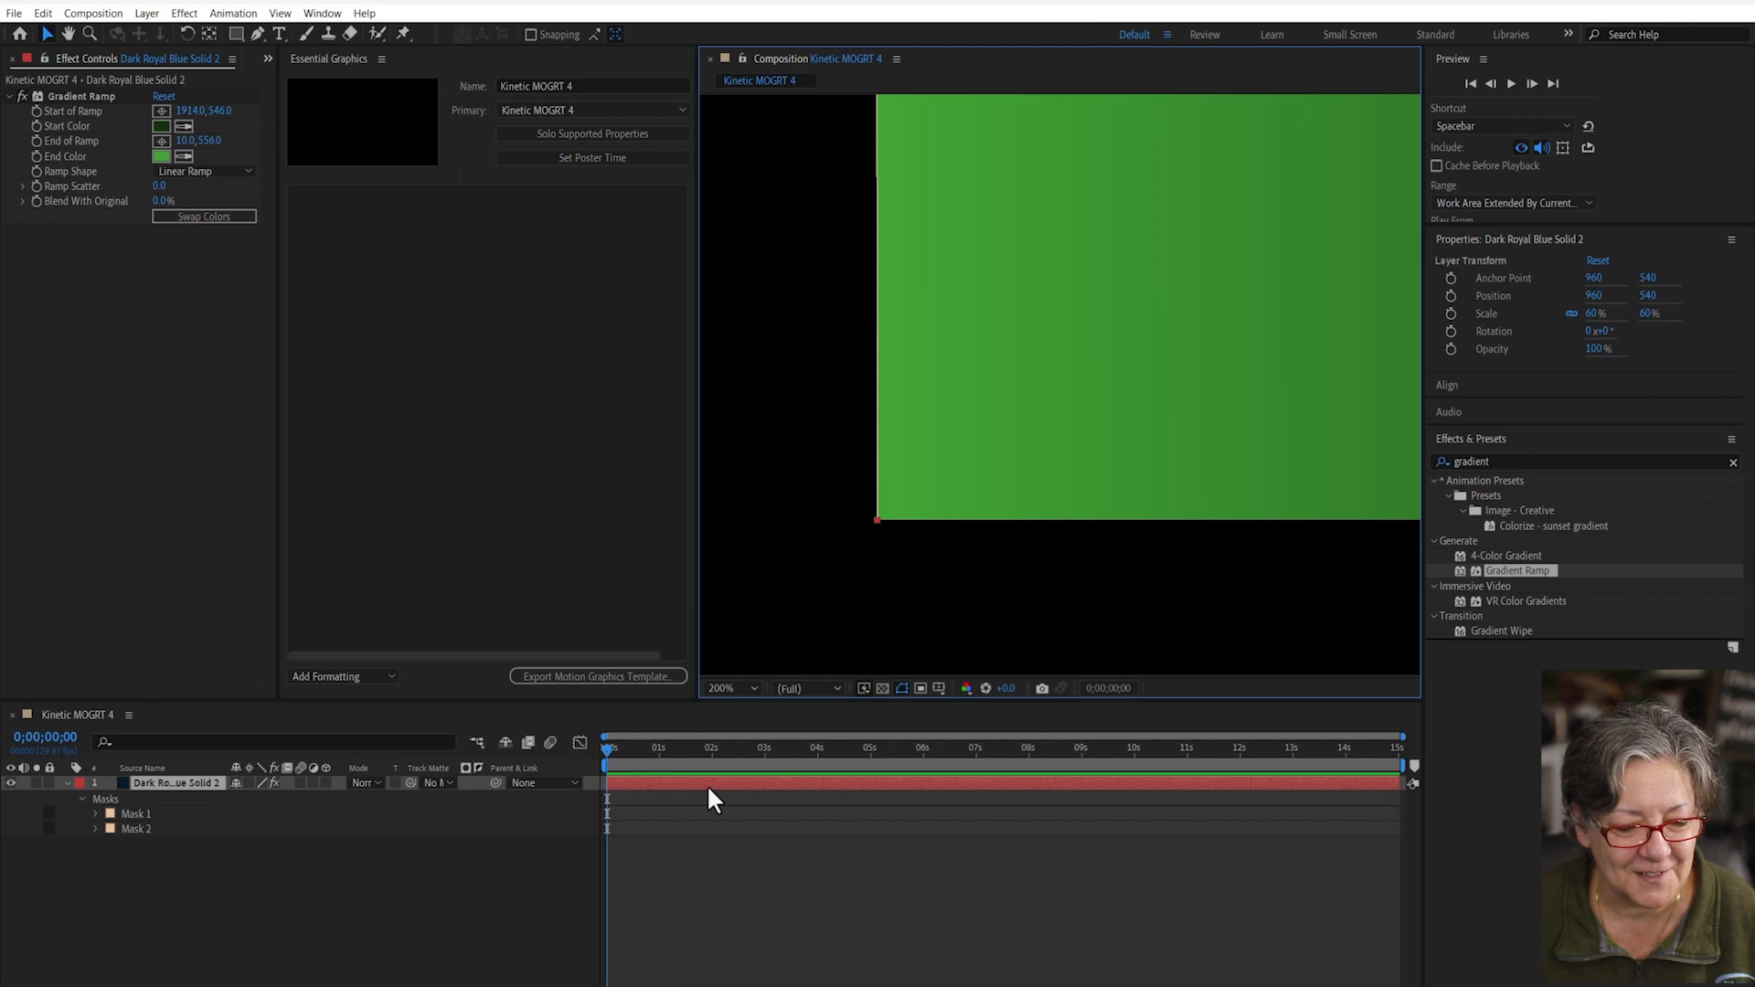
# - Nudge Mask 2 slightly left at the solid's bottom-right corner to line it up with the right edge
pyautogui.click(451, 924)
pyautogui.press('h')
pyautogui.moveTo(1320, 384); pyautogui.dragTo(826, 442)
pyautogui.press('v')
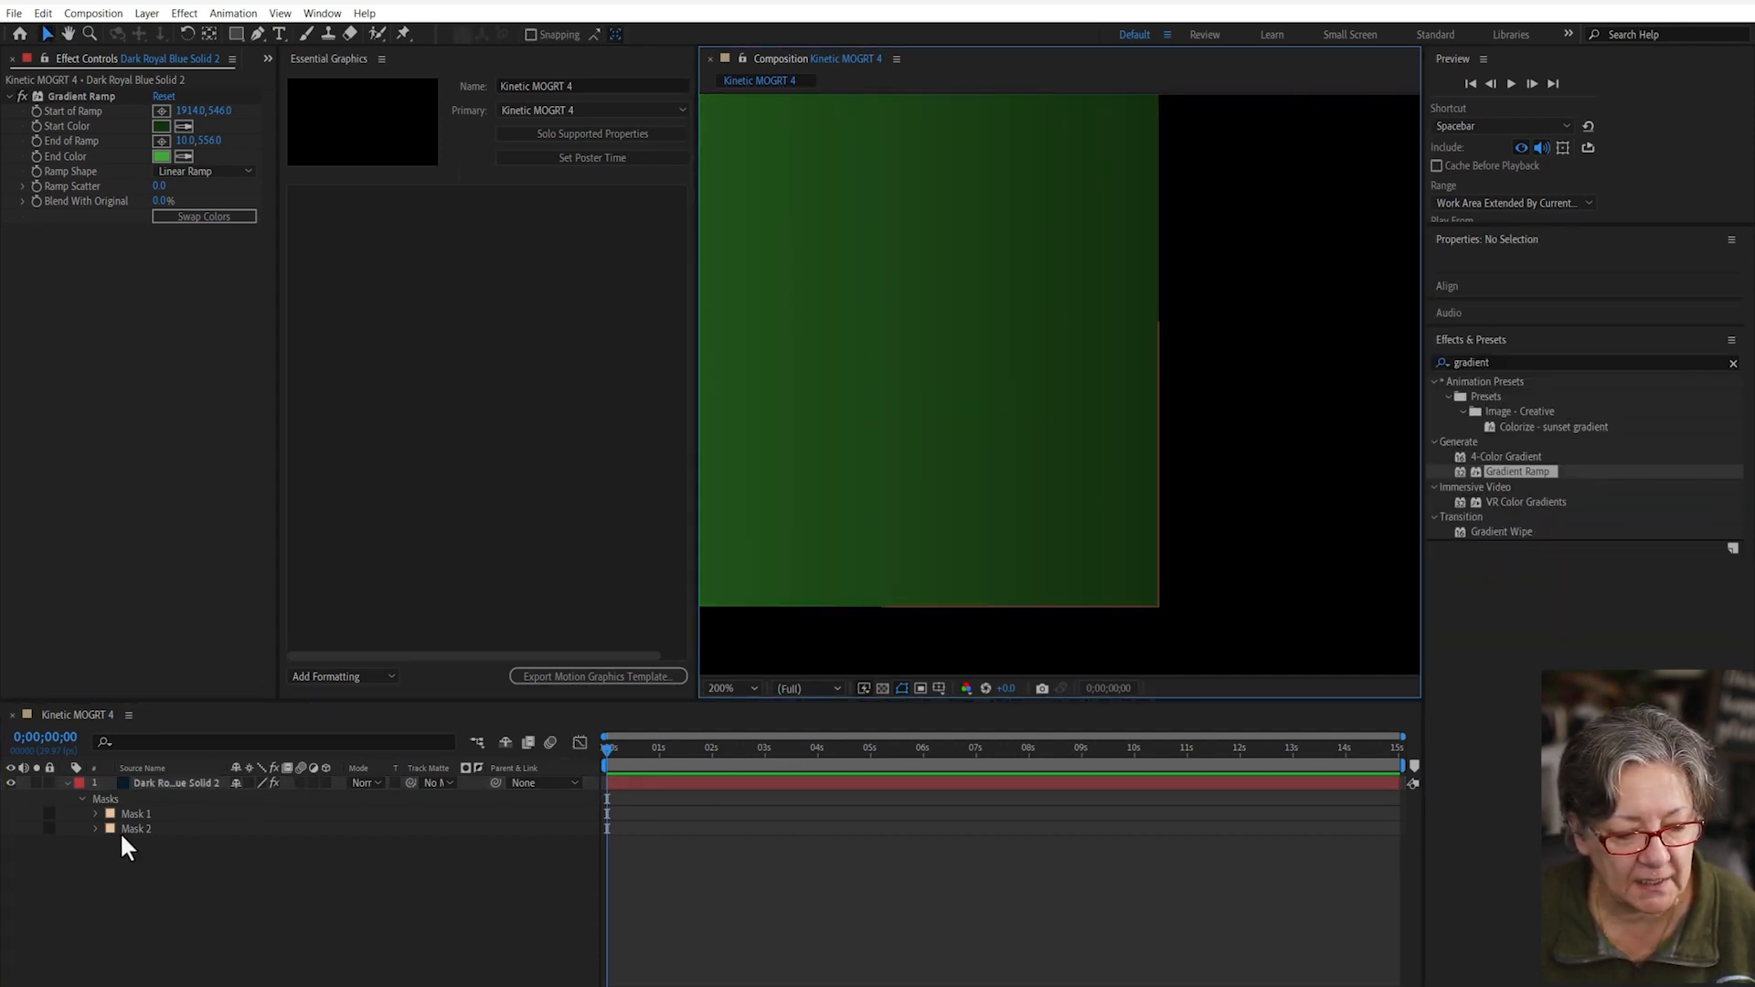
pyautogui.click(135, 828)
pyautogui.click(1159, 608)
pyautogui.click(1158, 608)
pyautogui.moveTo(1158, 610); pyautogui.dragTo(1157, 611)
pyautogui.press('Left')
pyautogui.press('Left')
pyautogui.press('Left')
# - Fine-tune Mask 2's horizontal alignment at the solid's top-right corner
pyautogui.press('space')
pyautogui.moveTo(1236, 263); pyautogui.dragTo(1216, 485)
pyautogui.moveTo(1232, 201); pyautogui.dragTo(1212, 521)
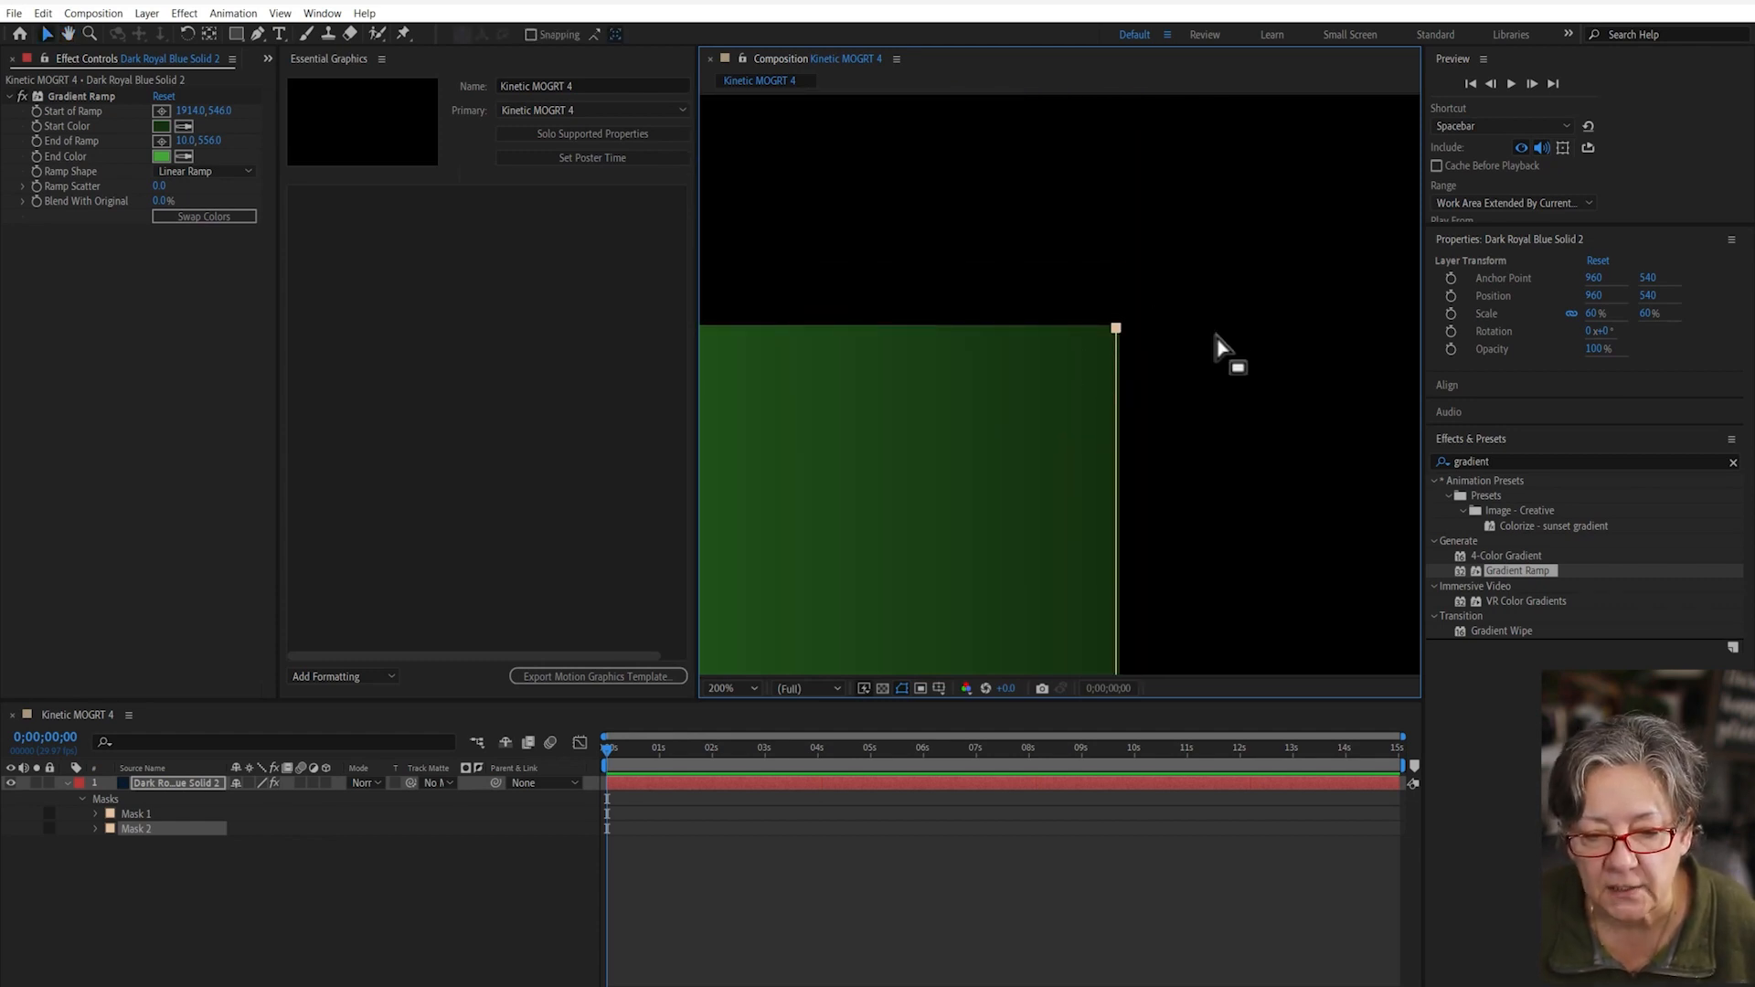
pyautogui.press('Right')
pyautogui.press('Right')
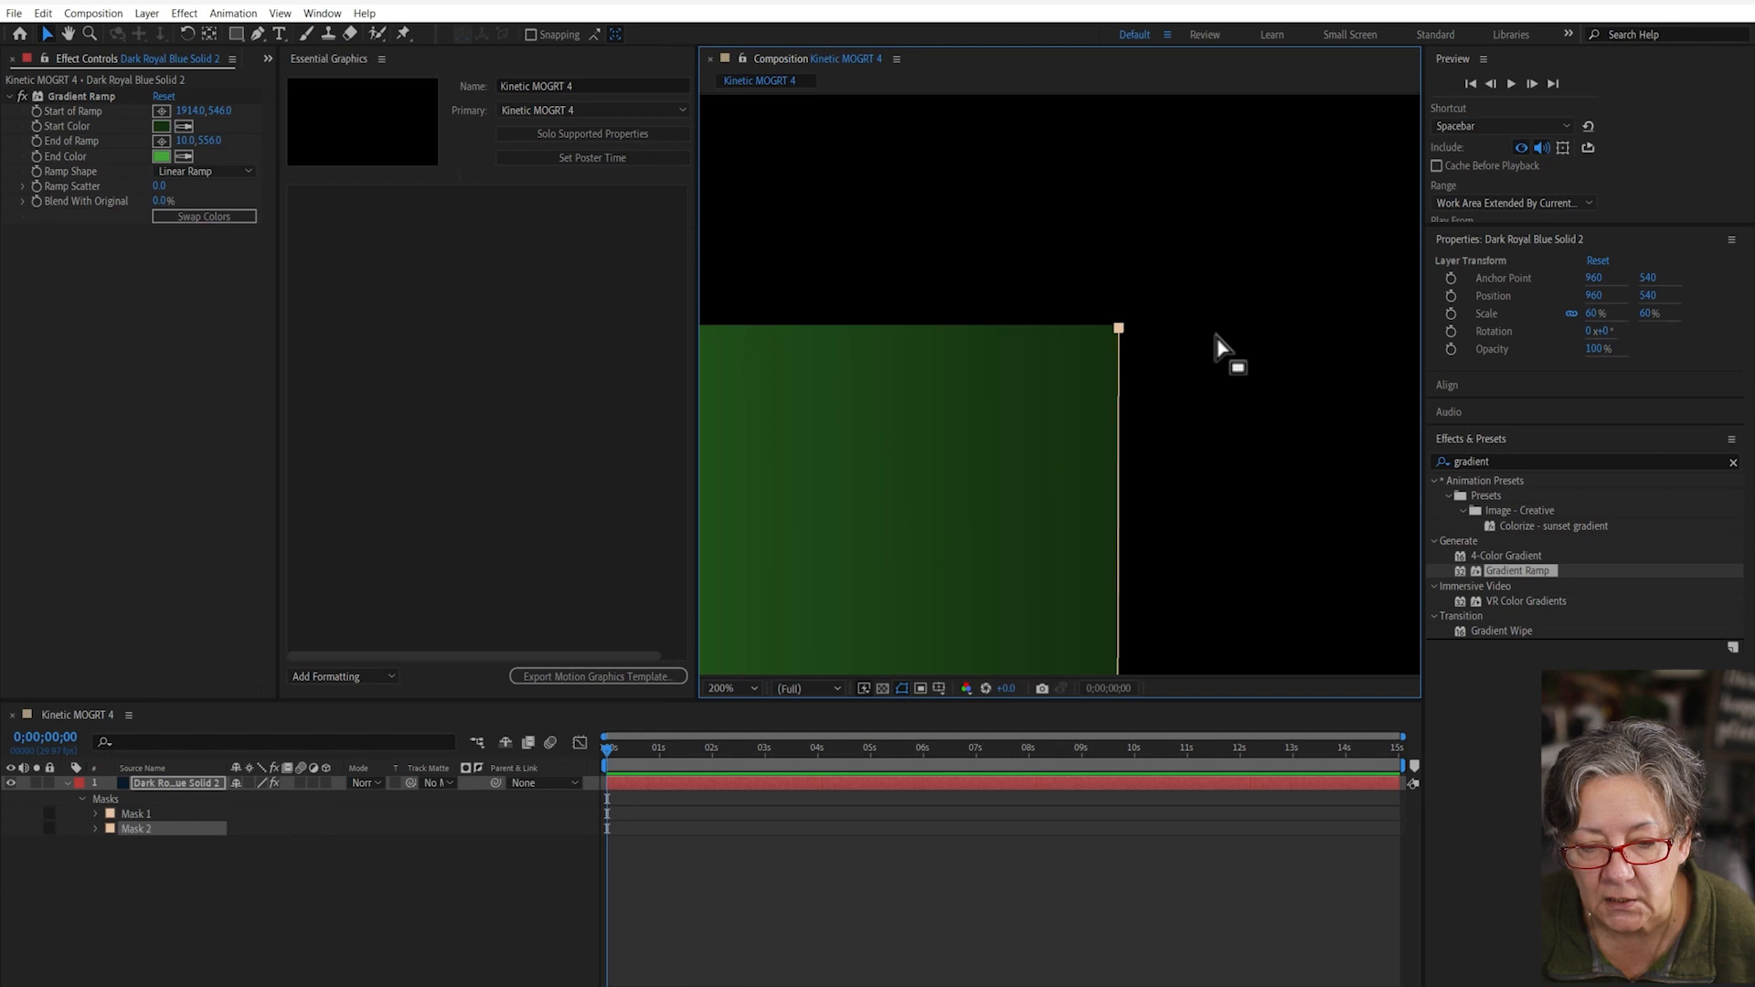
pyautogui.press('Left')
pyautogui.press('Left')
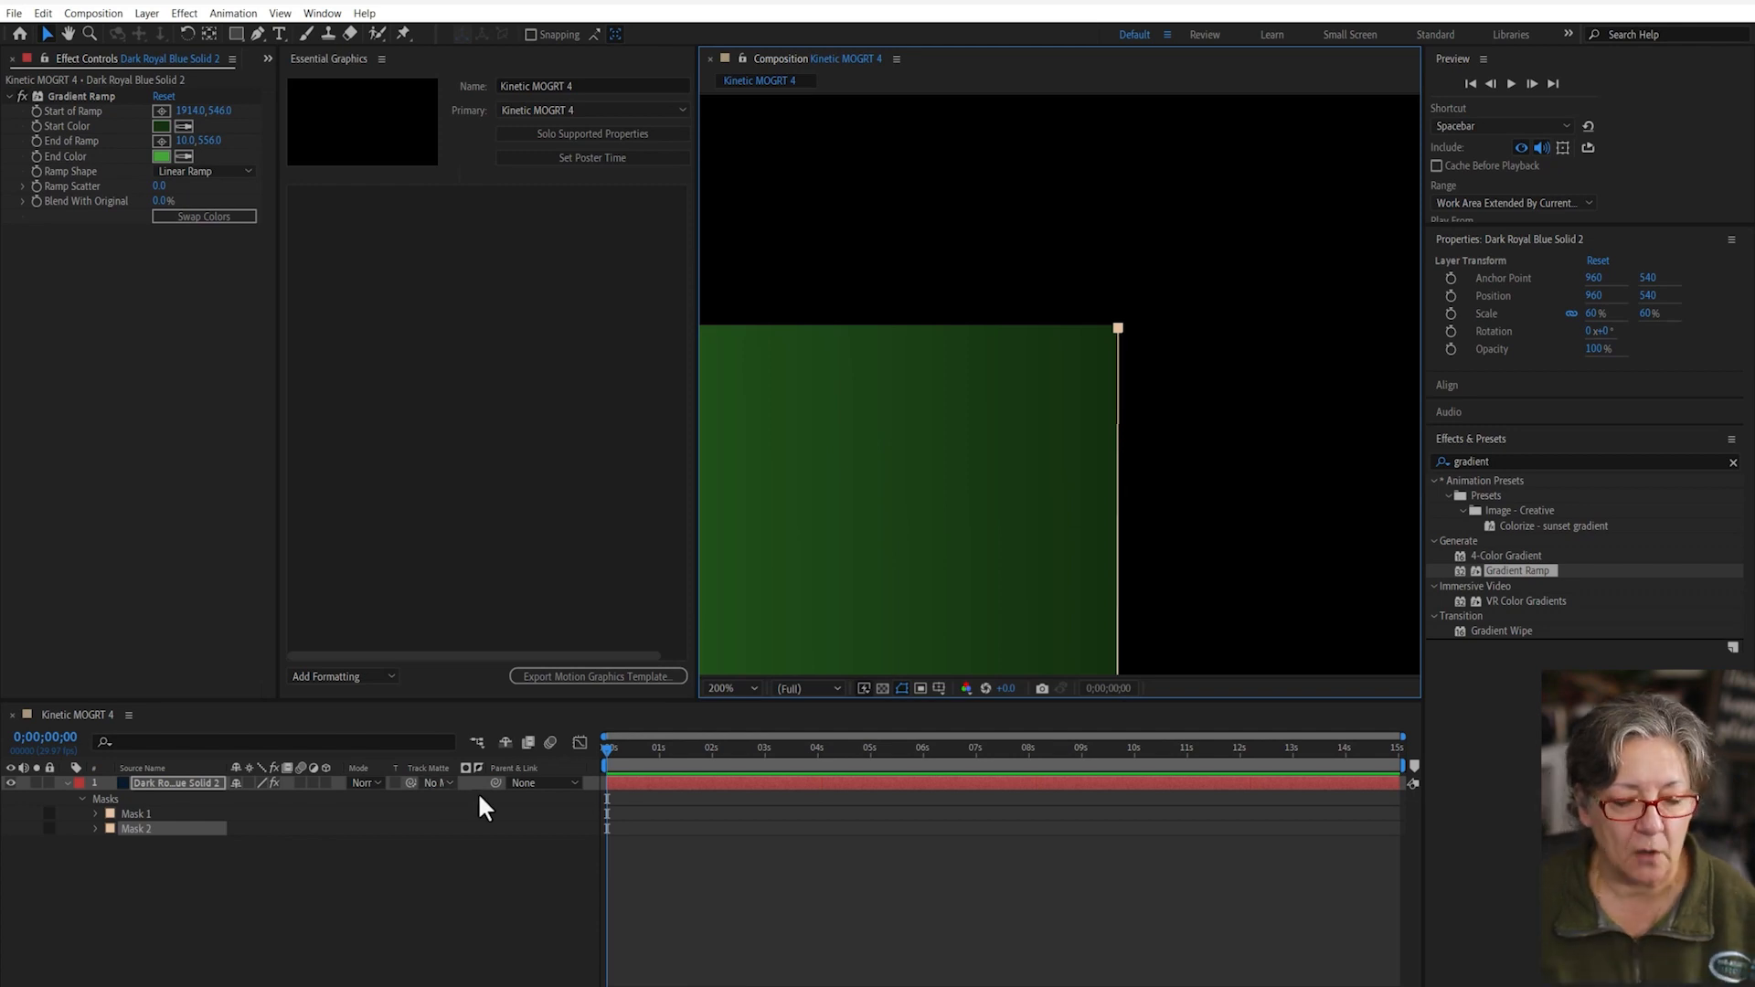
pyautogui.click(441, 931)
# - Apply the Stroke effect to the gradient solid, with All Masks and Stroke Sequentially enabled
pyautogui.click(176, 784)
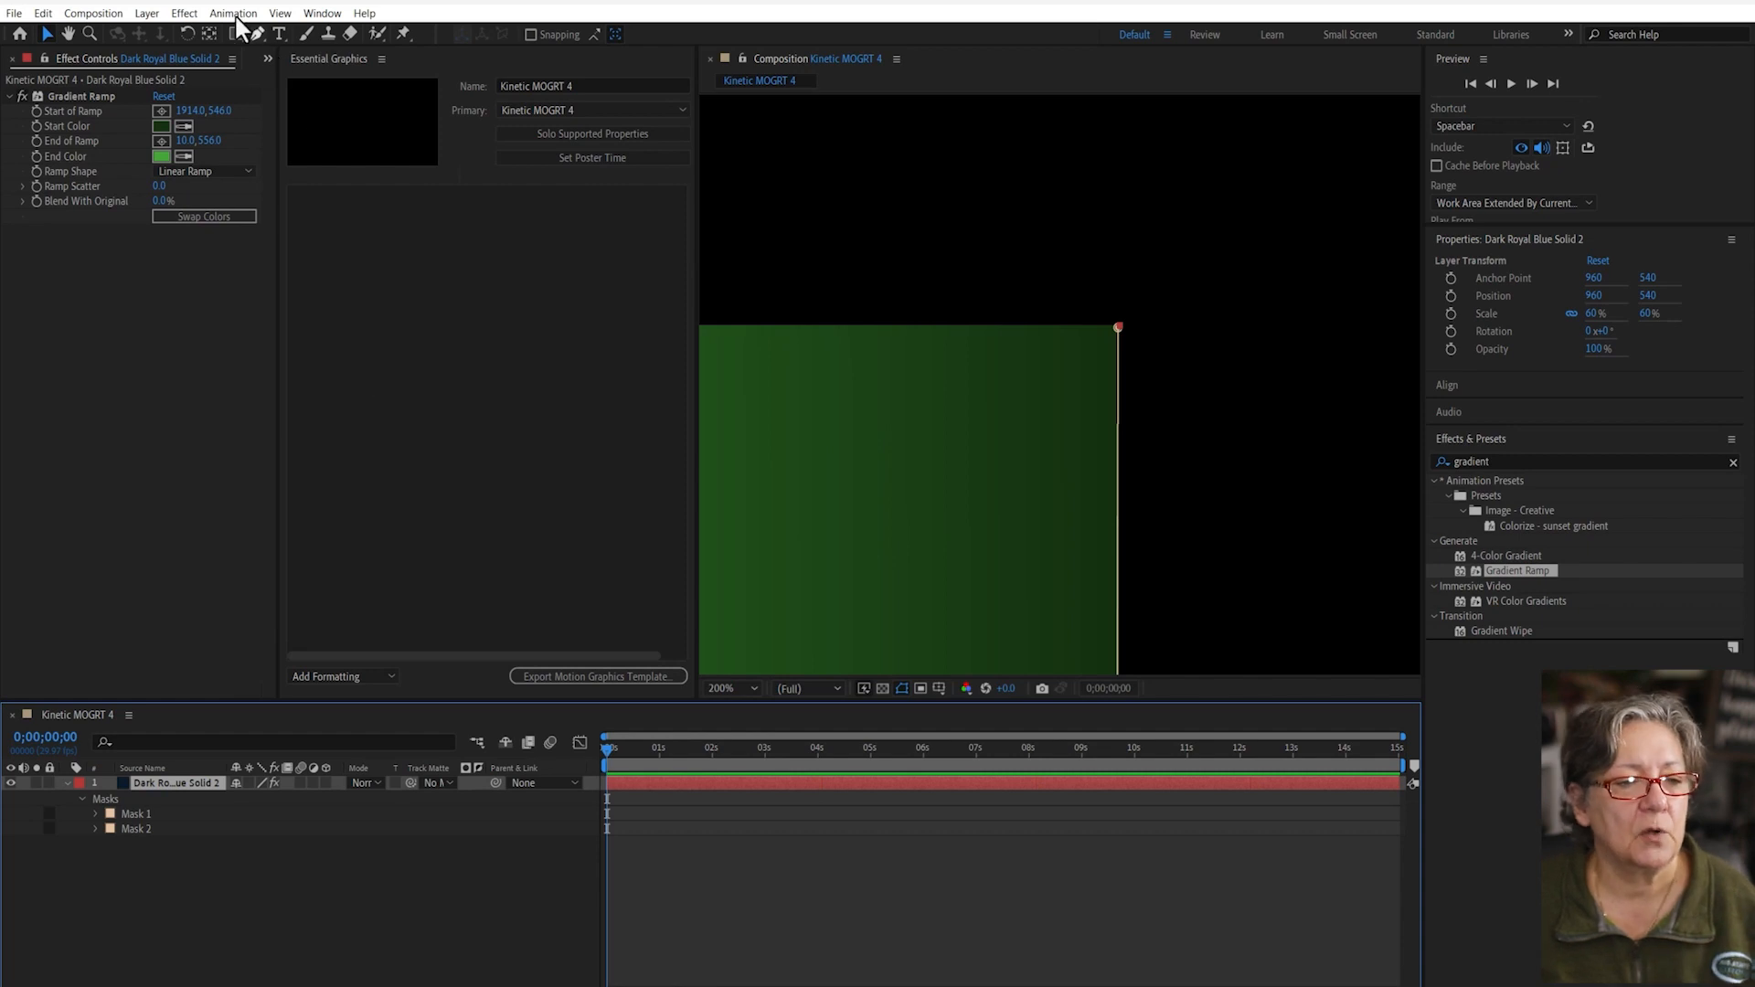
pyautogui.click(184, 13)
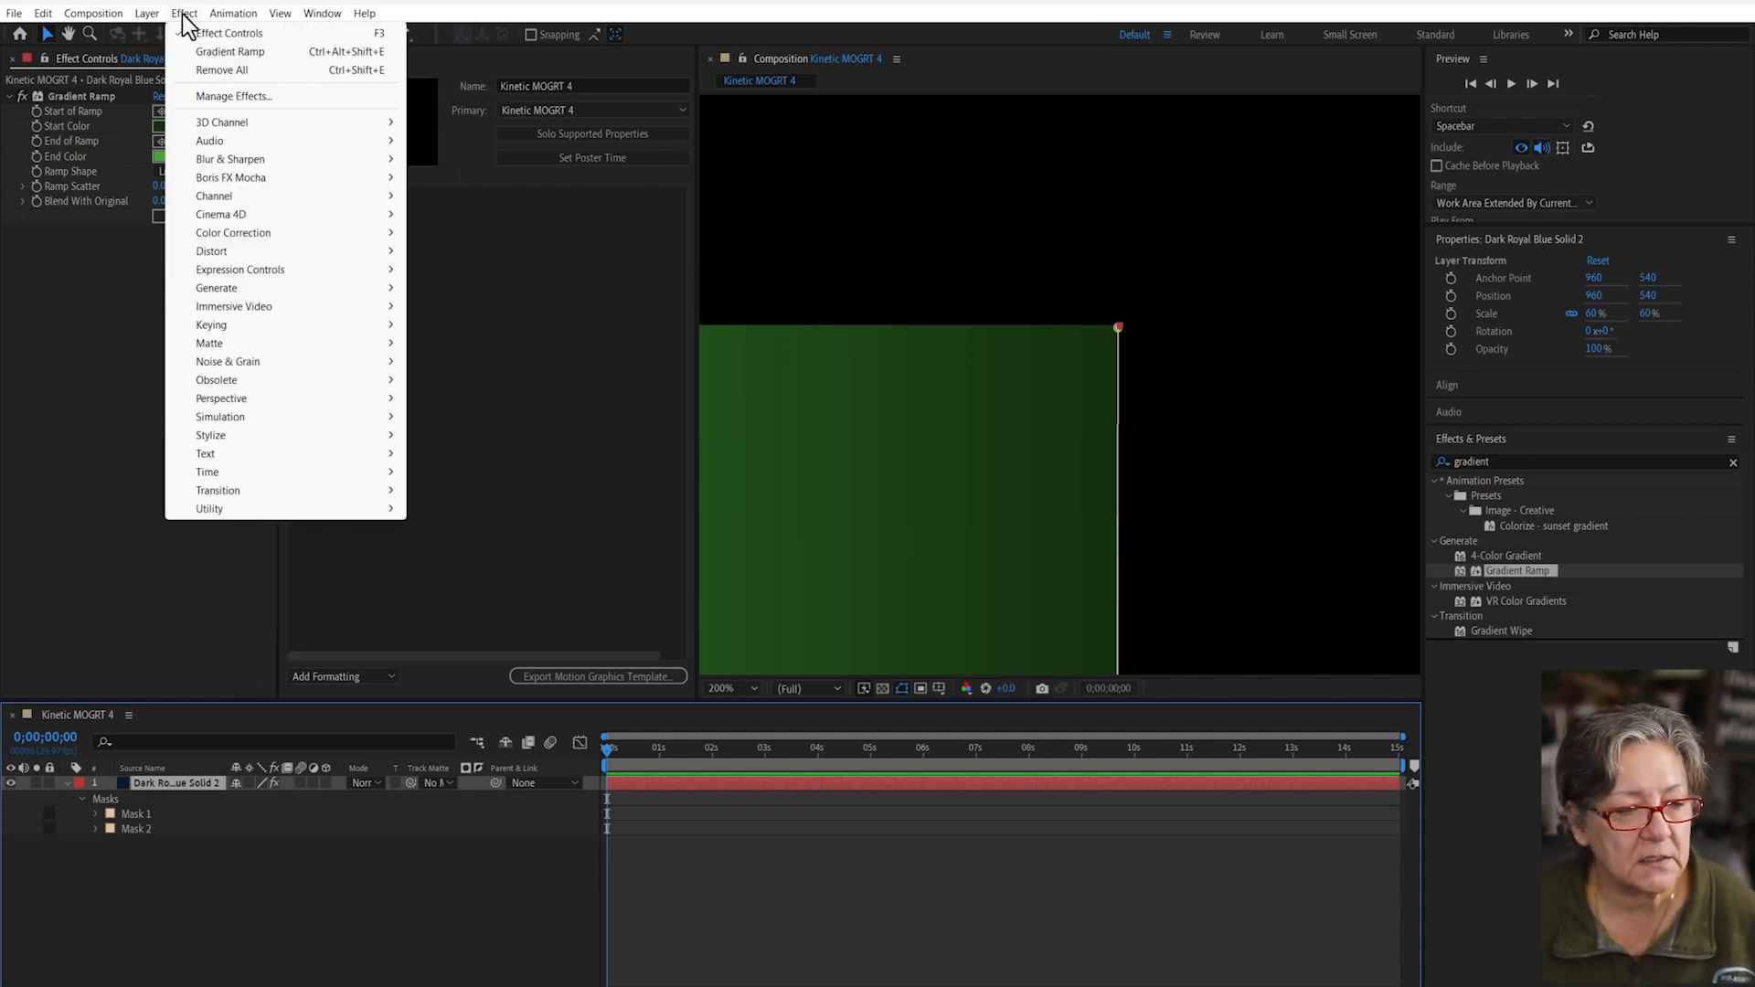
pyautogui.moveTo(272, 287)
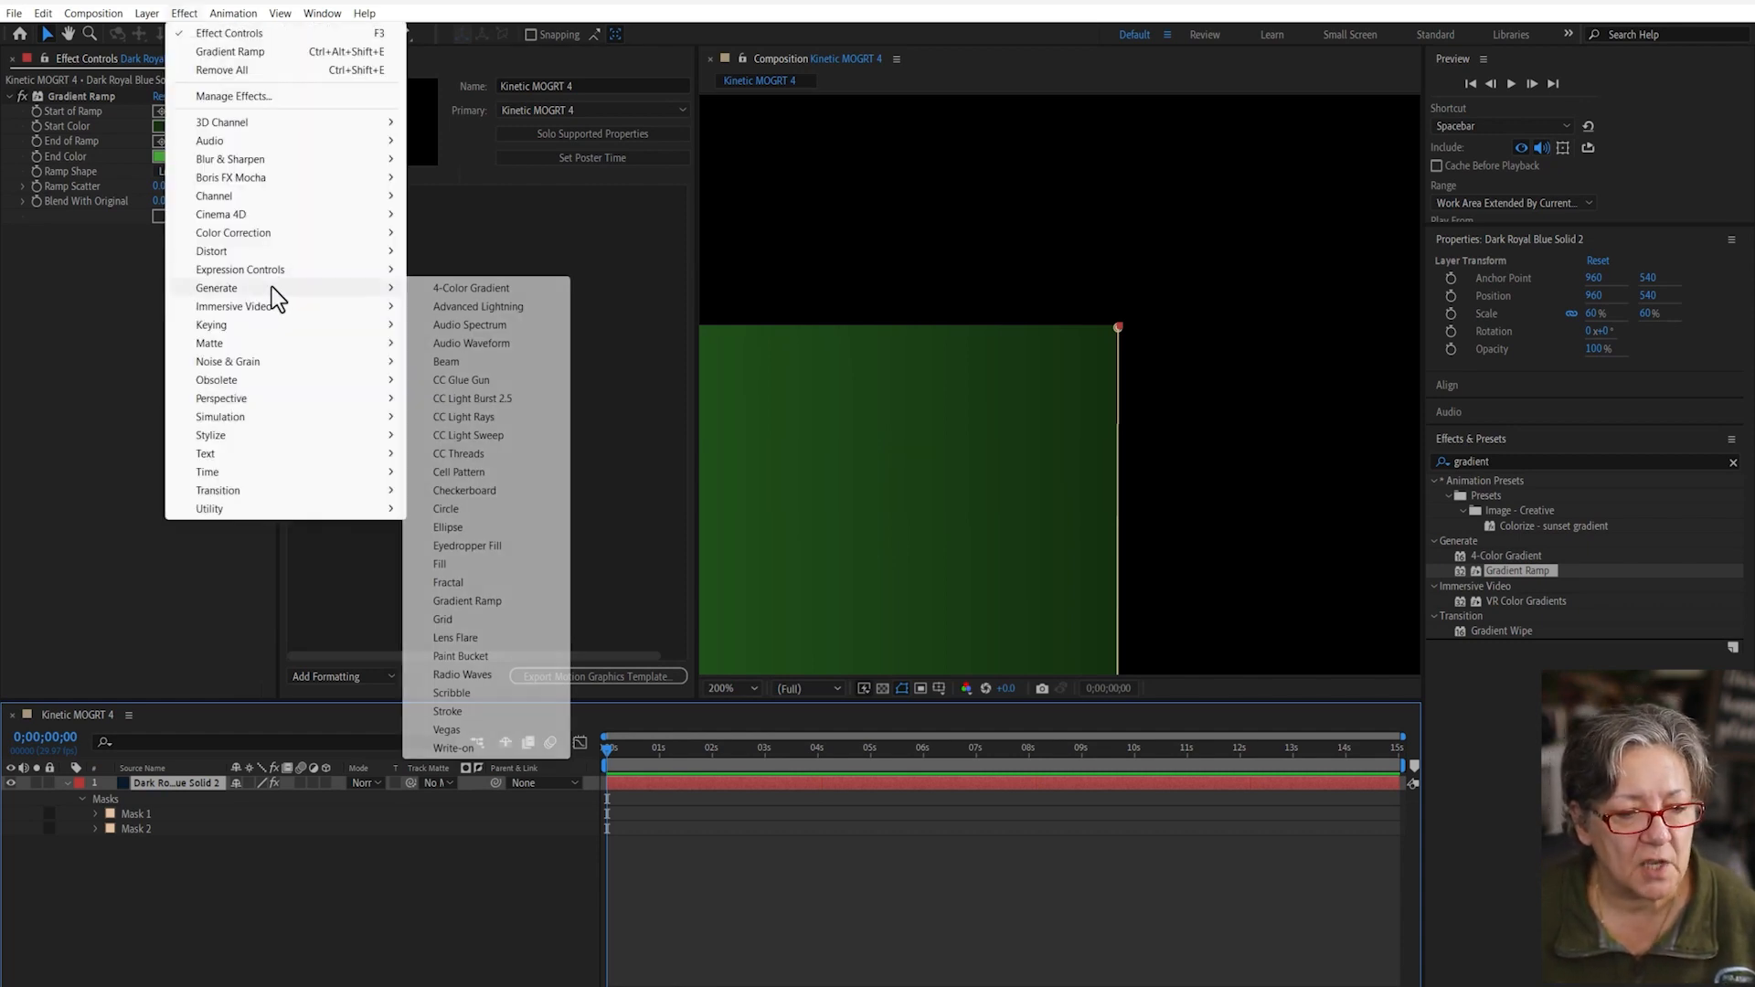
pyautogui.click(472, 713)
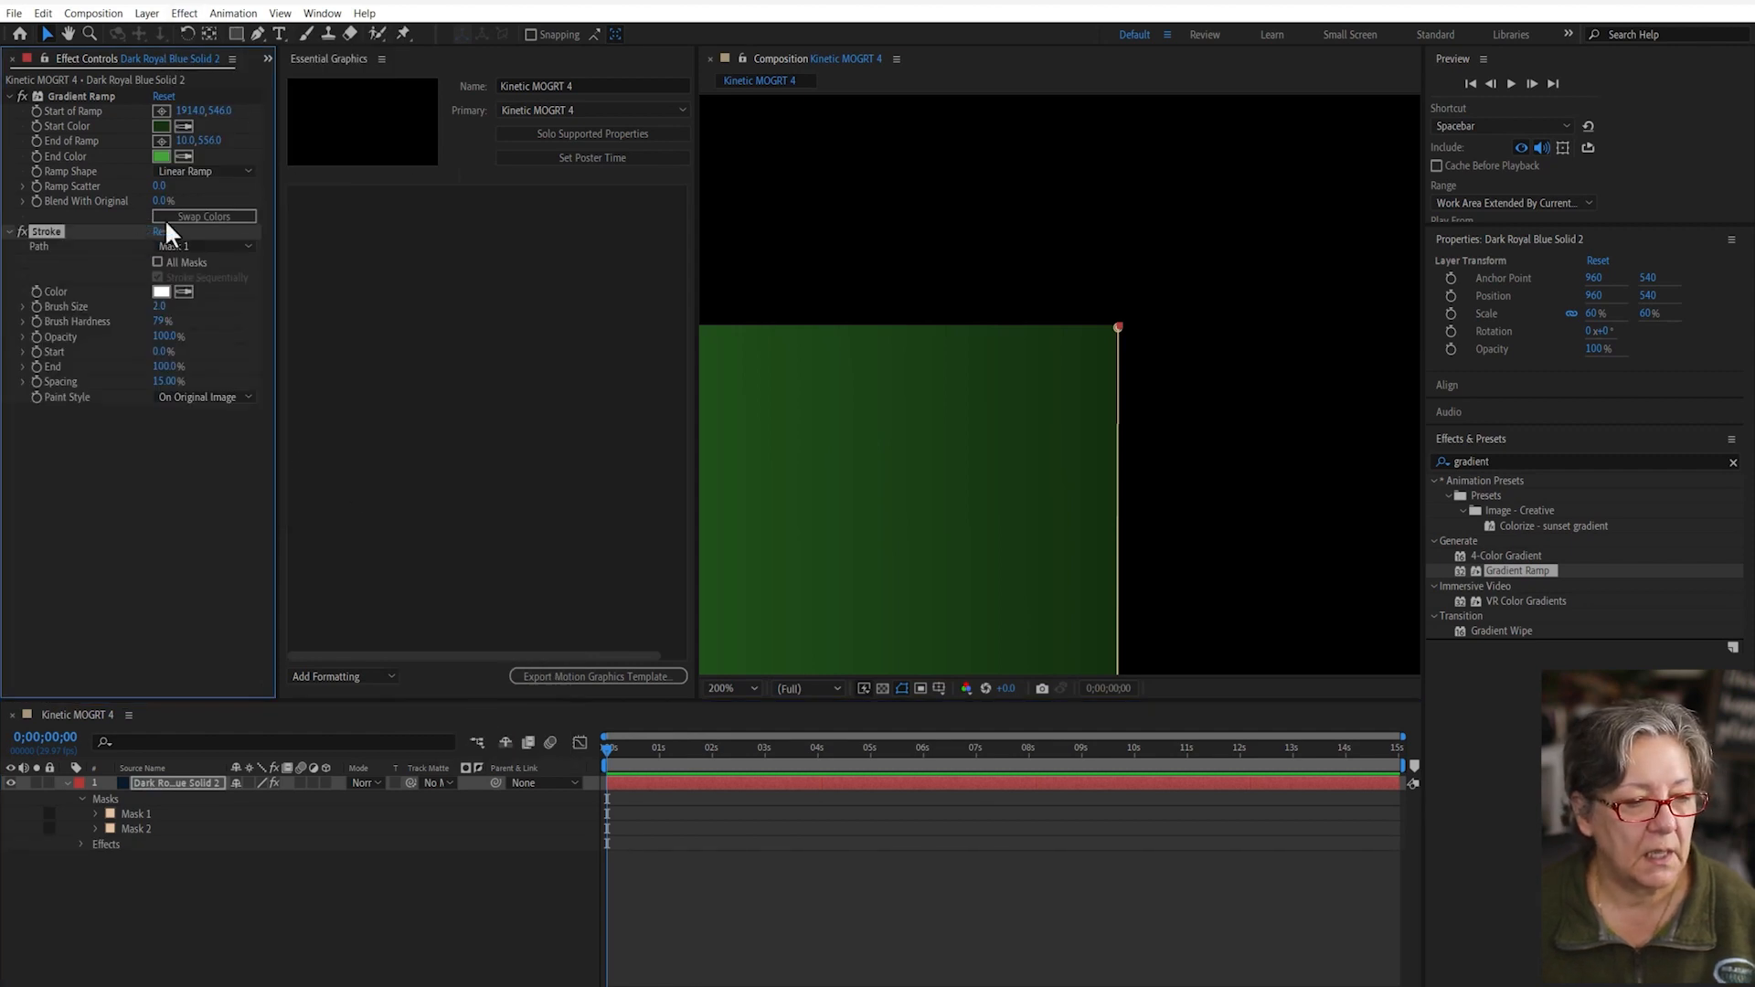
pyautogui.click(158, 263)
pyautogui.click(158, 277)
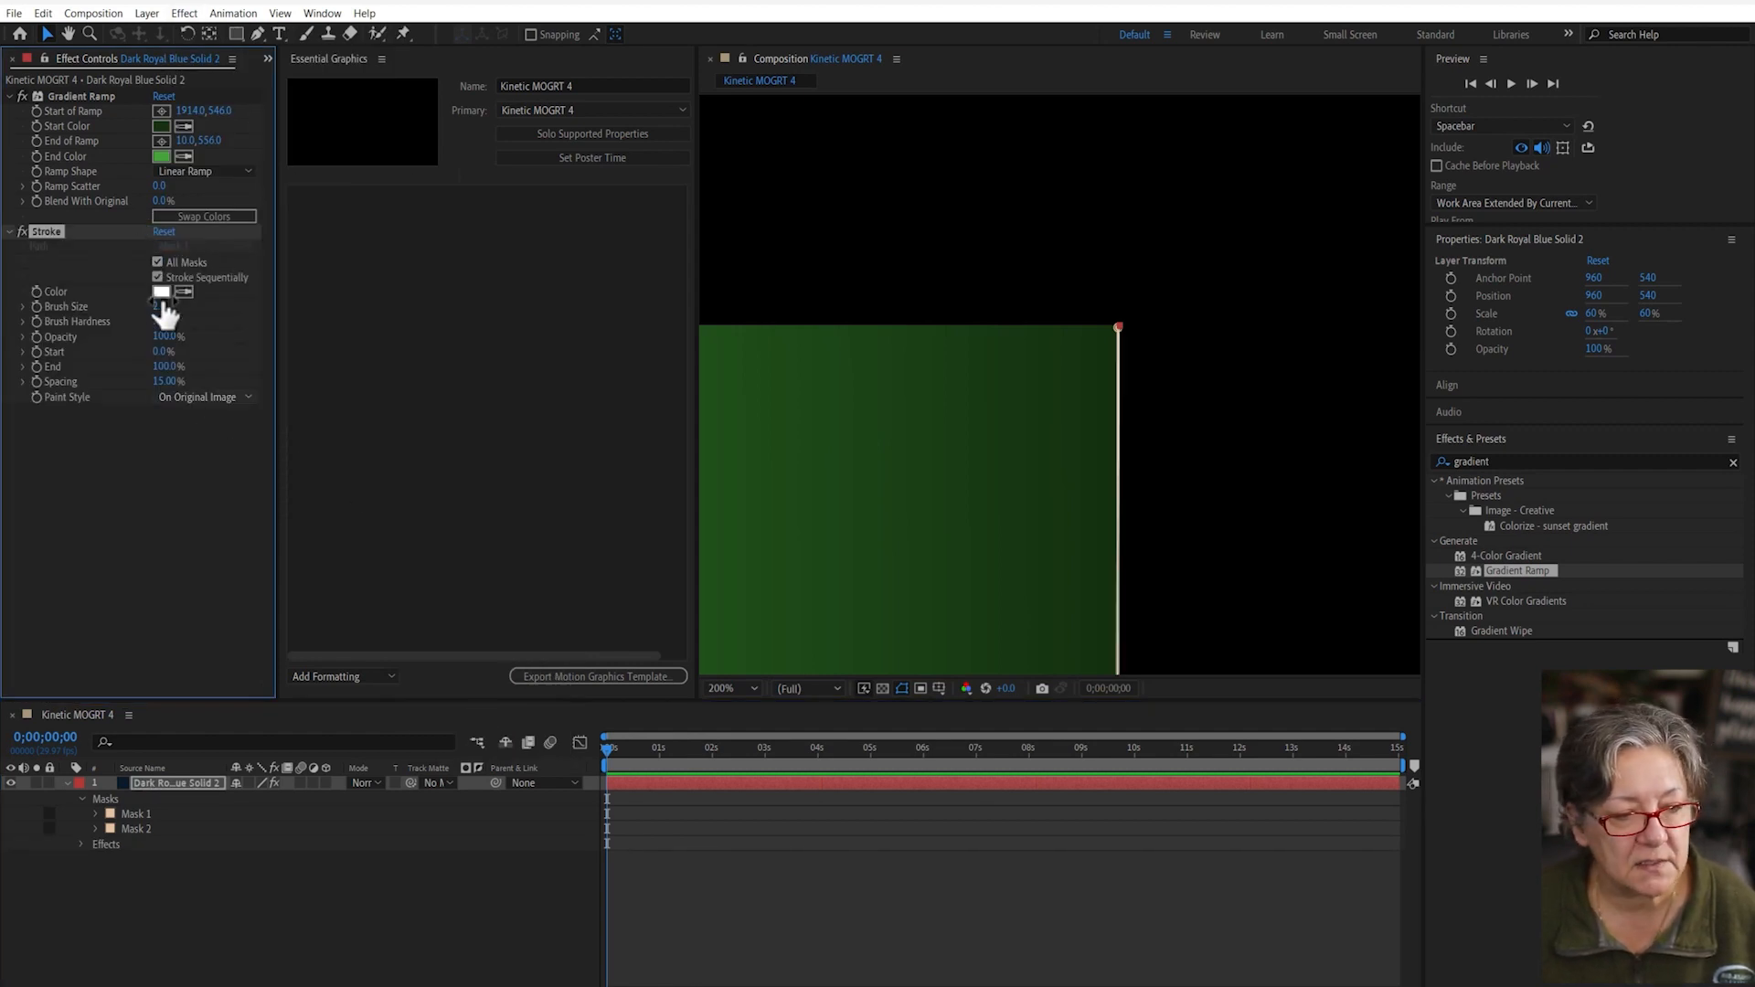
# - Set the Stroke color to dark green 22531A, sampled from the gradient in the composition
pyautogui.click(161, 292)
pyautogui.write('5831DE')
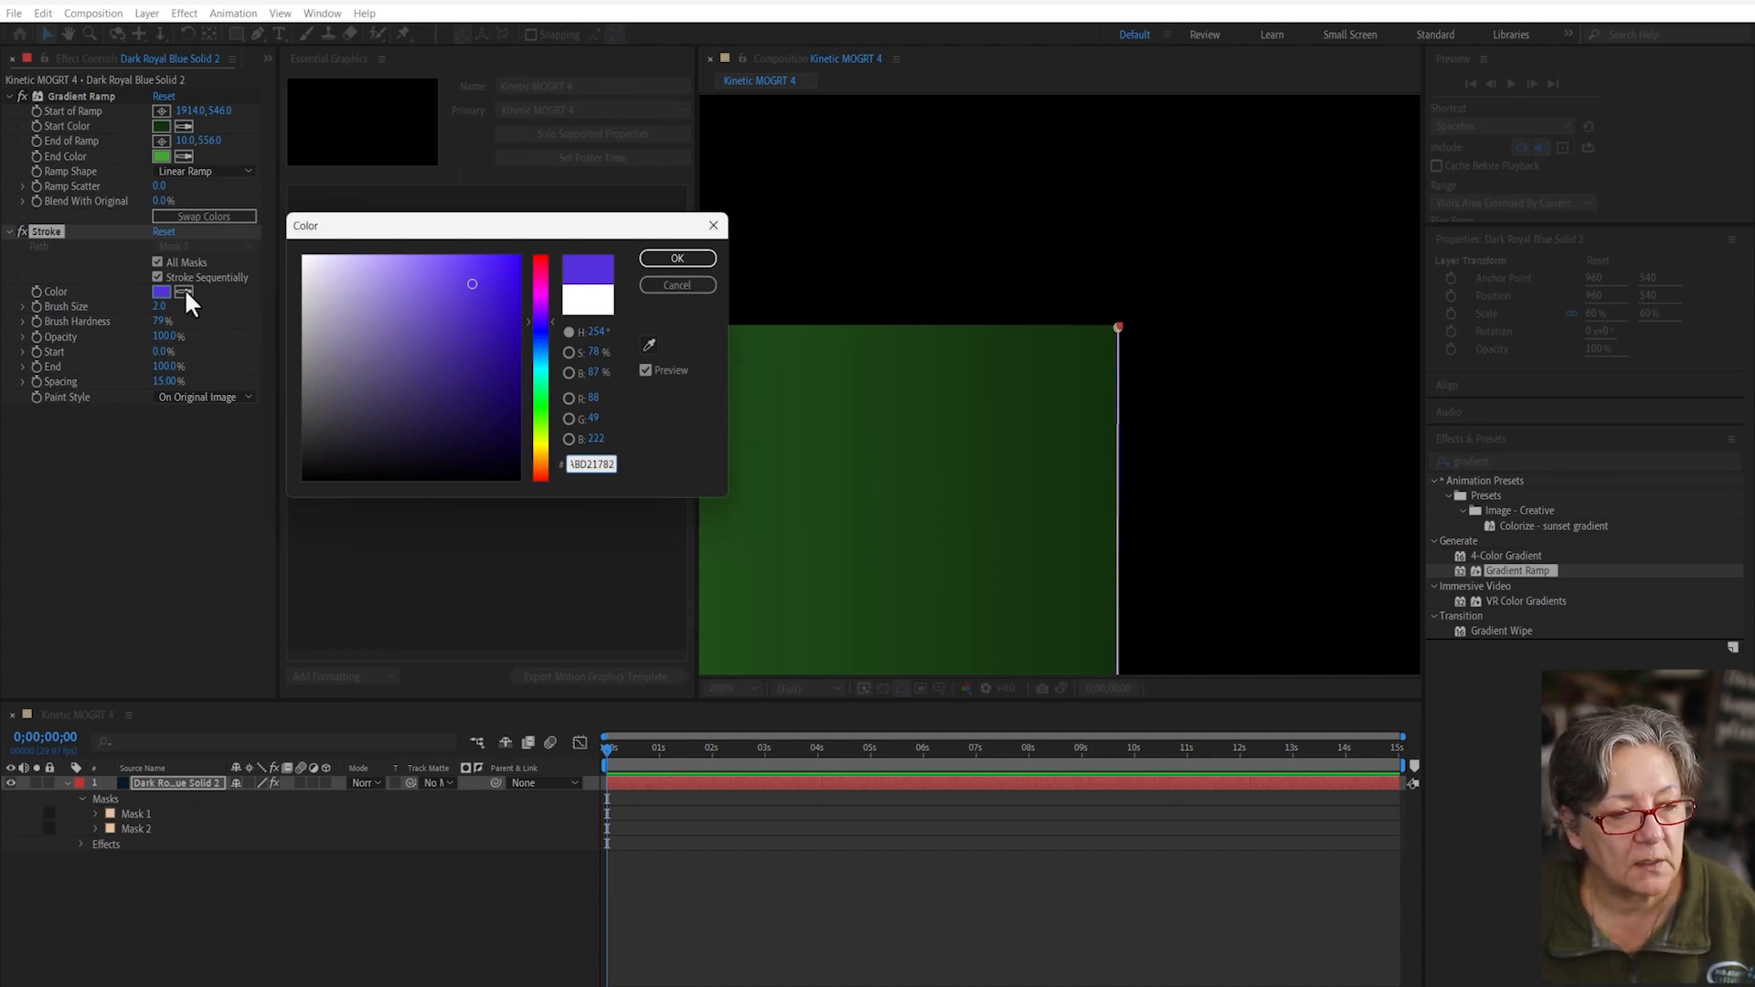
pyautogui.click(649, 345)
pyautogui.click(1059, 425)
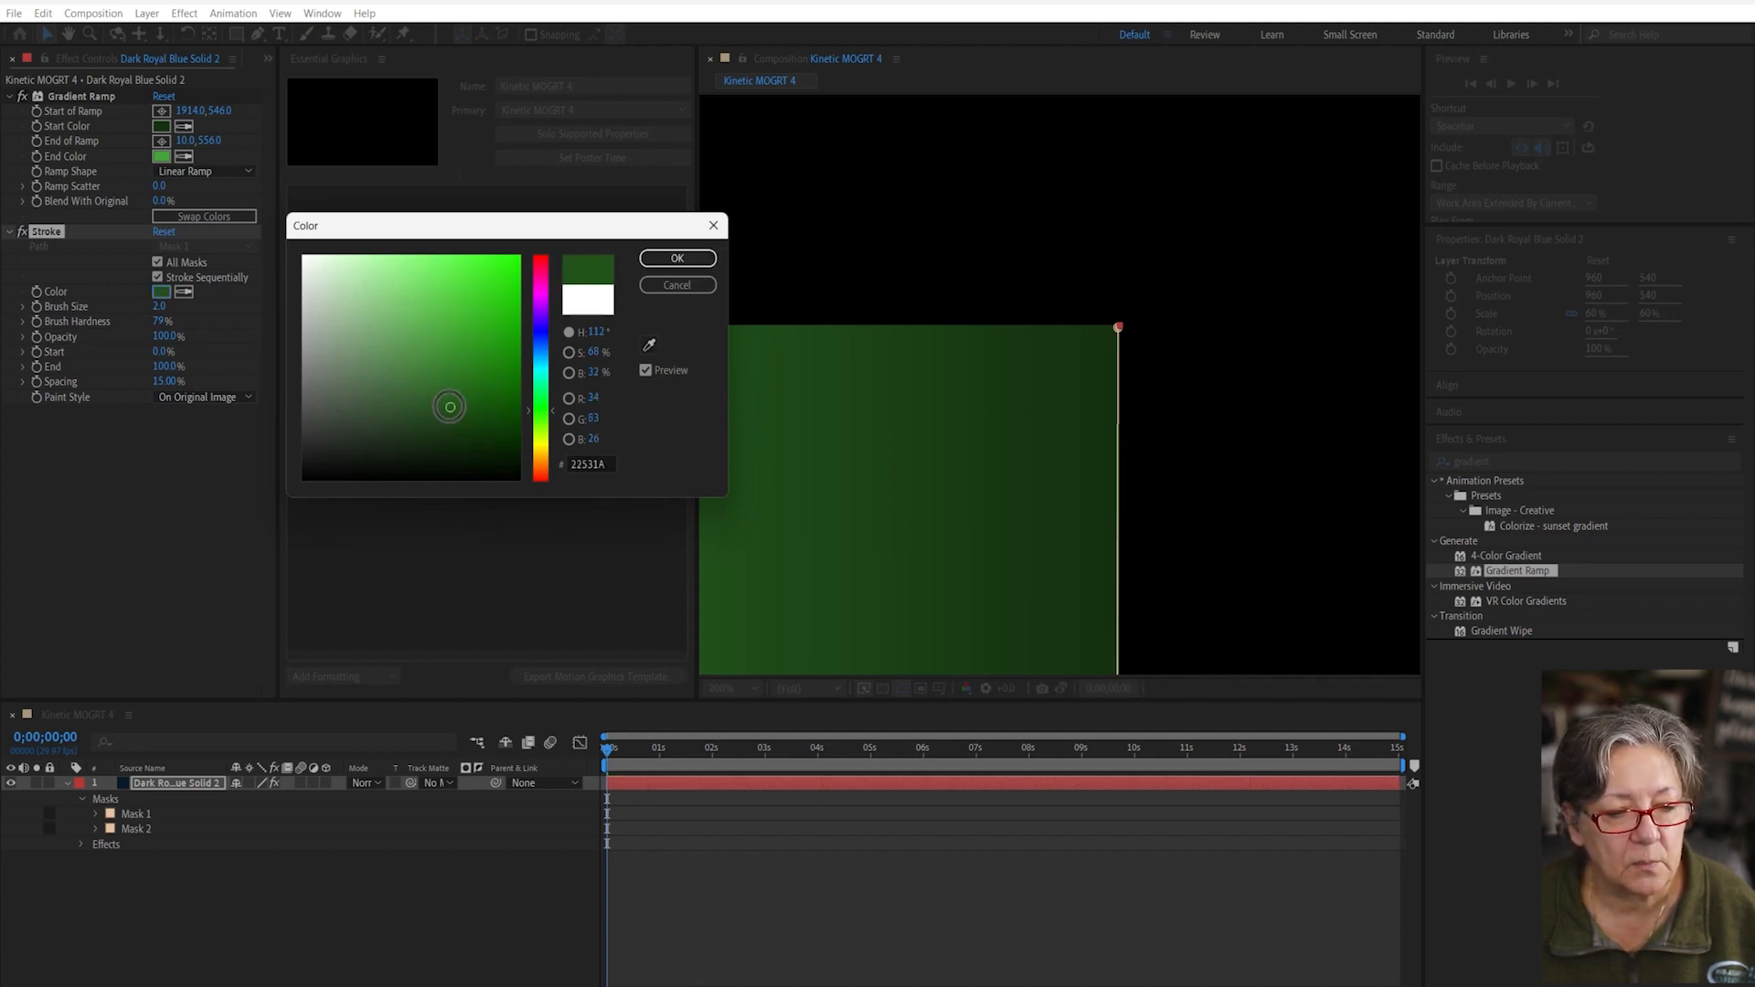
pyautogui.click(683, 258)
# - Increase the Stroke's Brush Size to about 19.3 and its Brush Hardness to 100%
pyautogui.moveTo(157, 309); pyautogui.dragTo(295, 294)
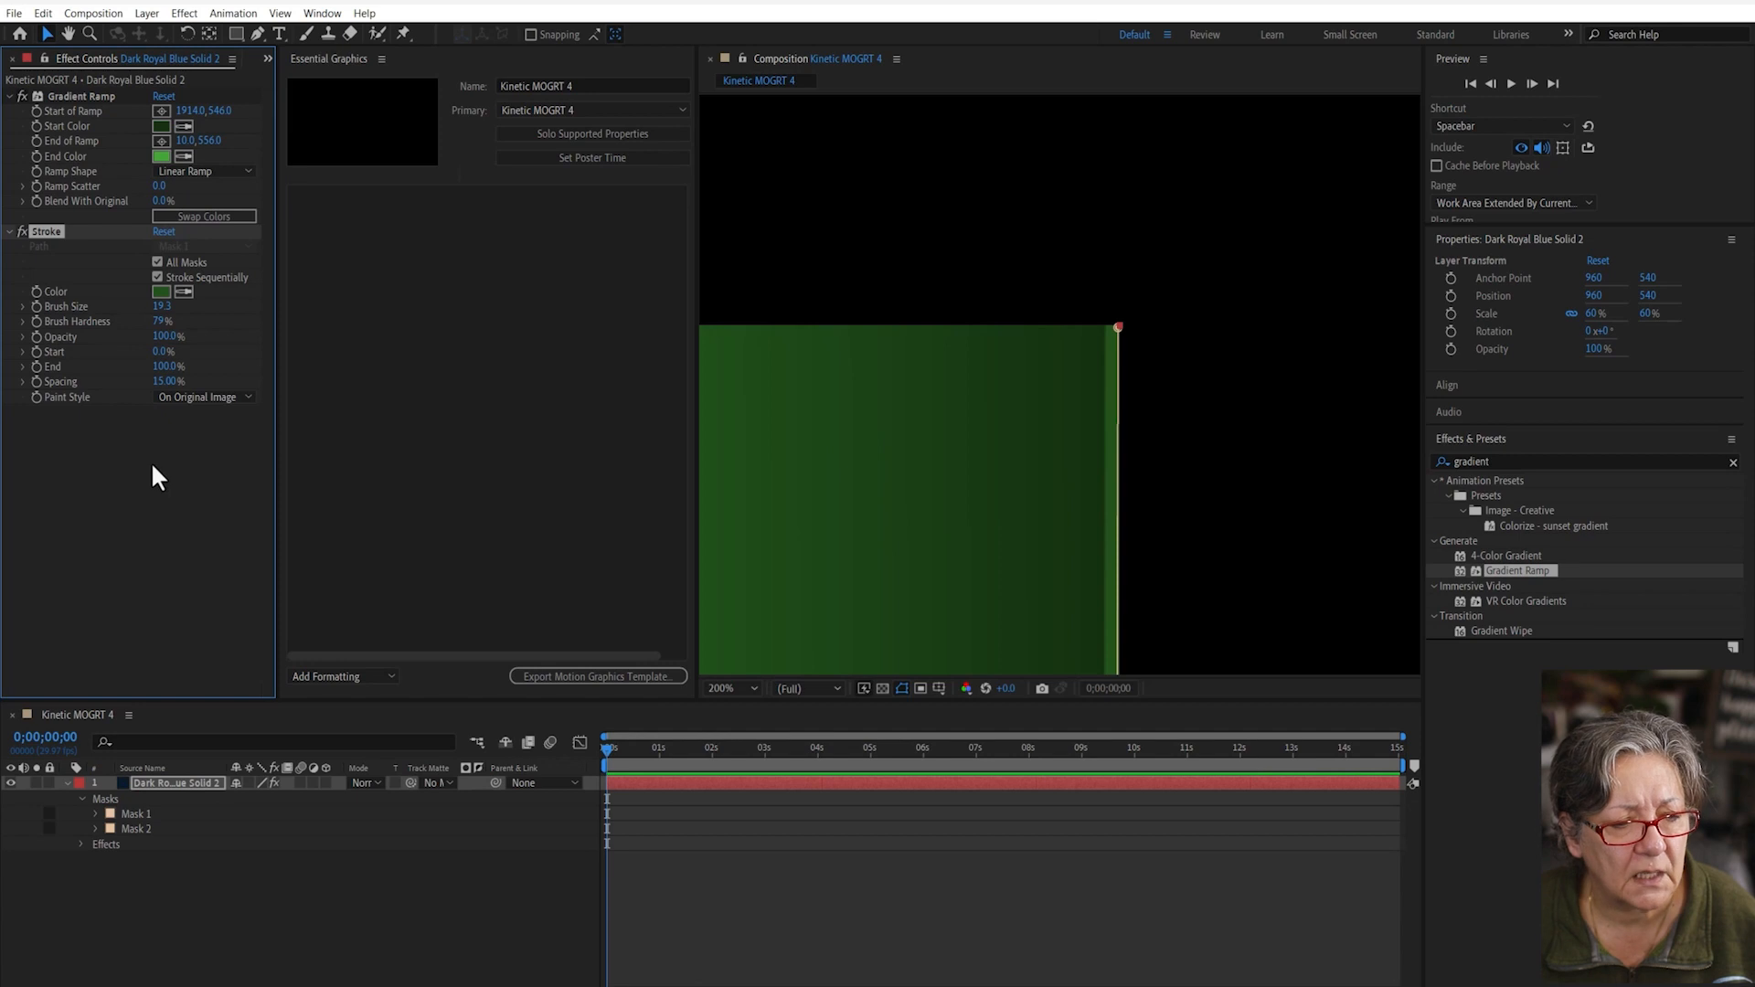
pyautogui.moveTo(162, 322); pyautogui.dragTo(585, 326)
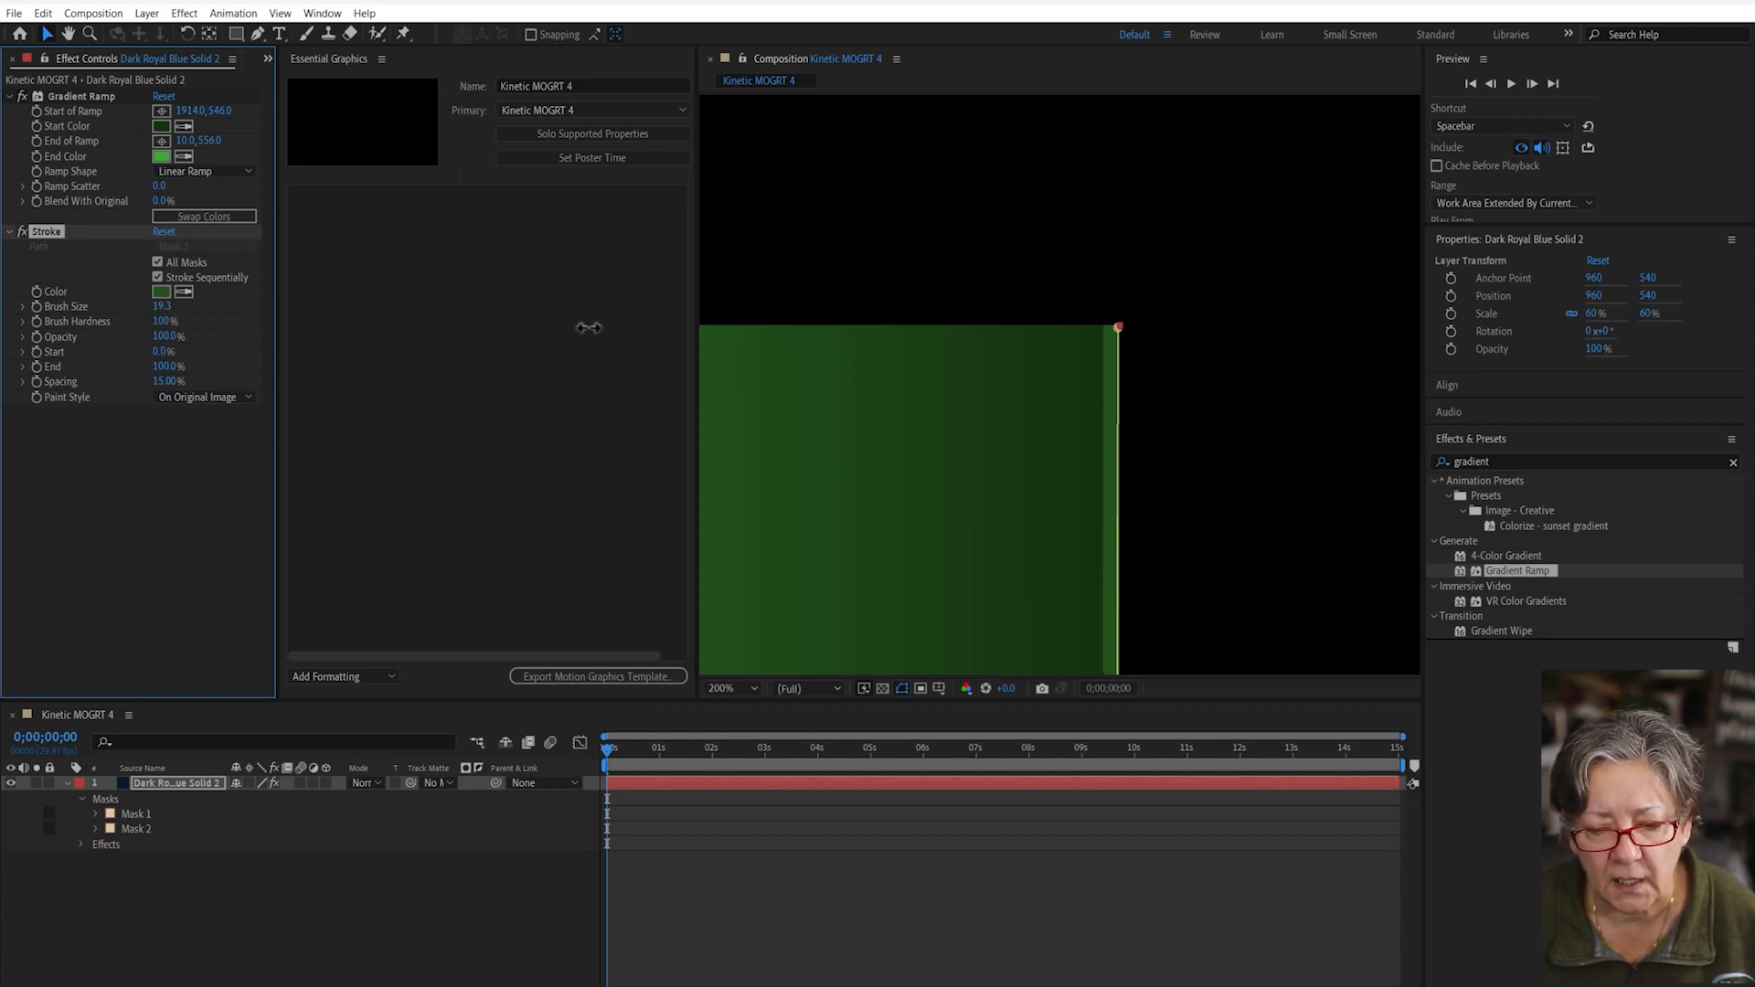
pyautogui.click(151, 504)
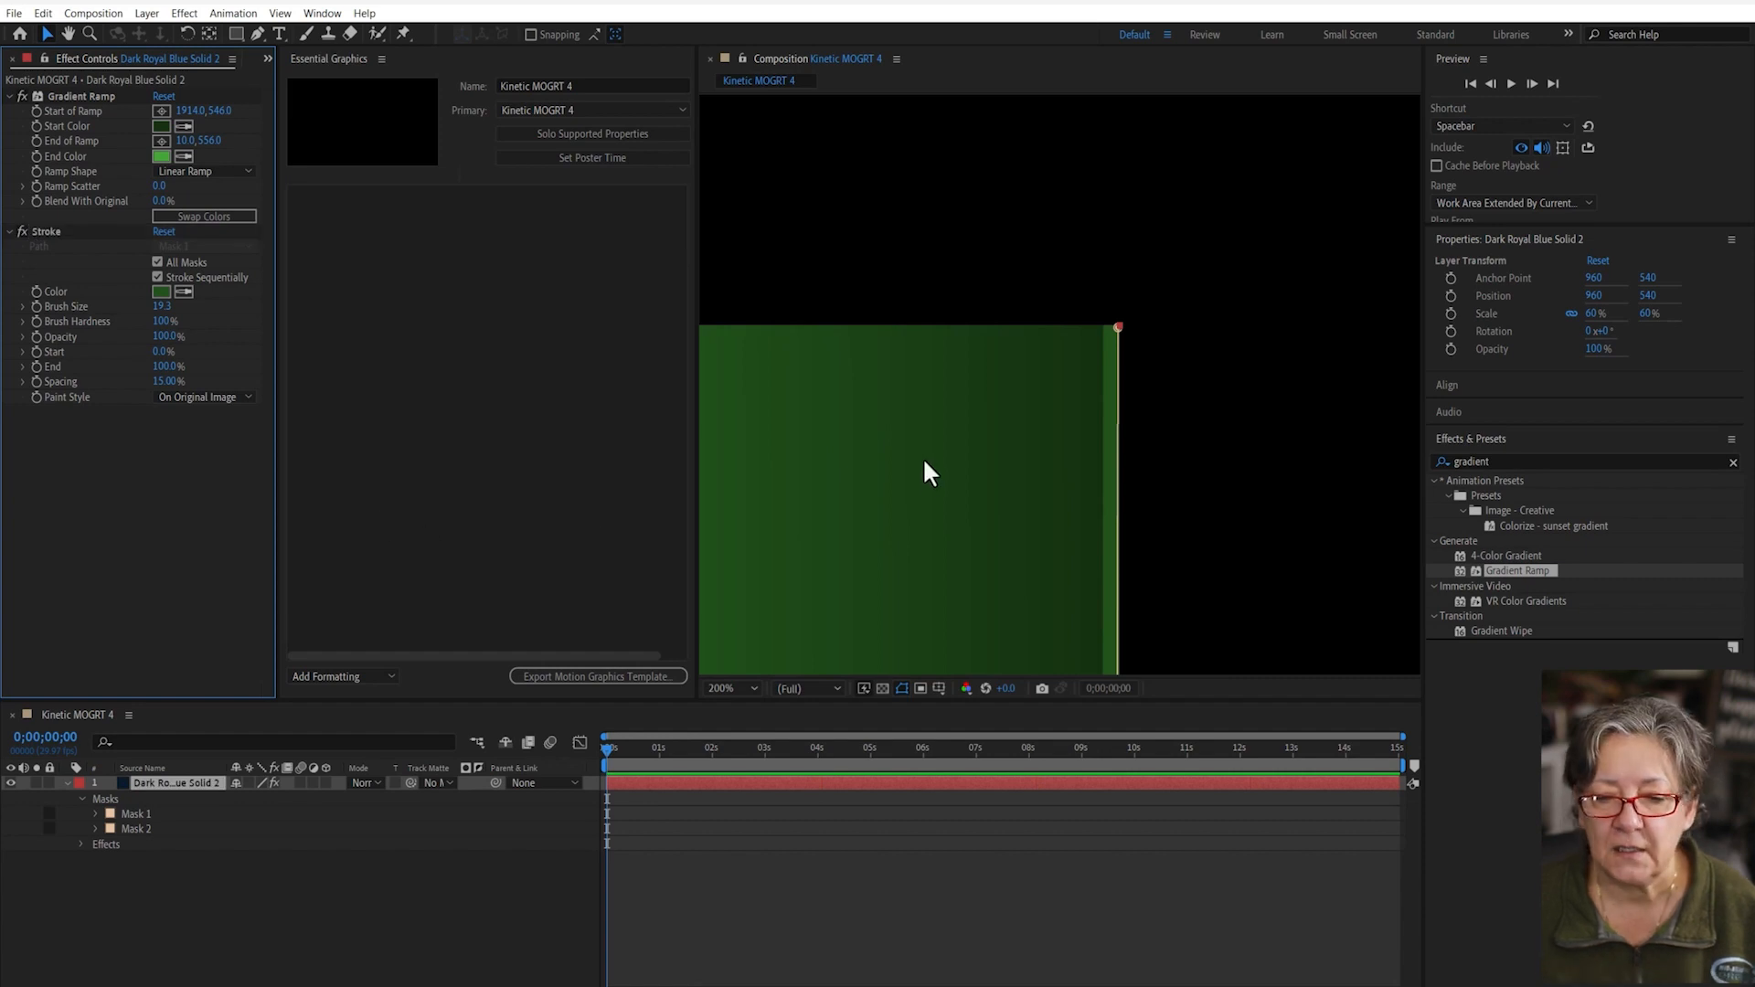
# - Reset the gradient solid layer's Scale to 100%
pyautogui.scroll(-5, 925, 462)
pyautogui.click(922, 612)
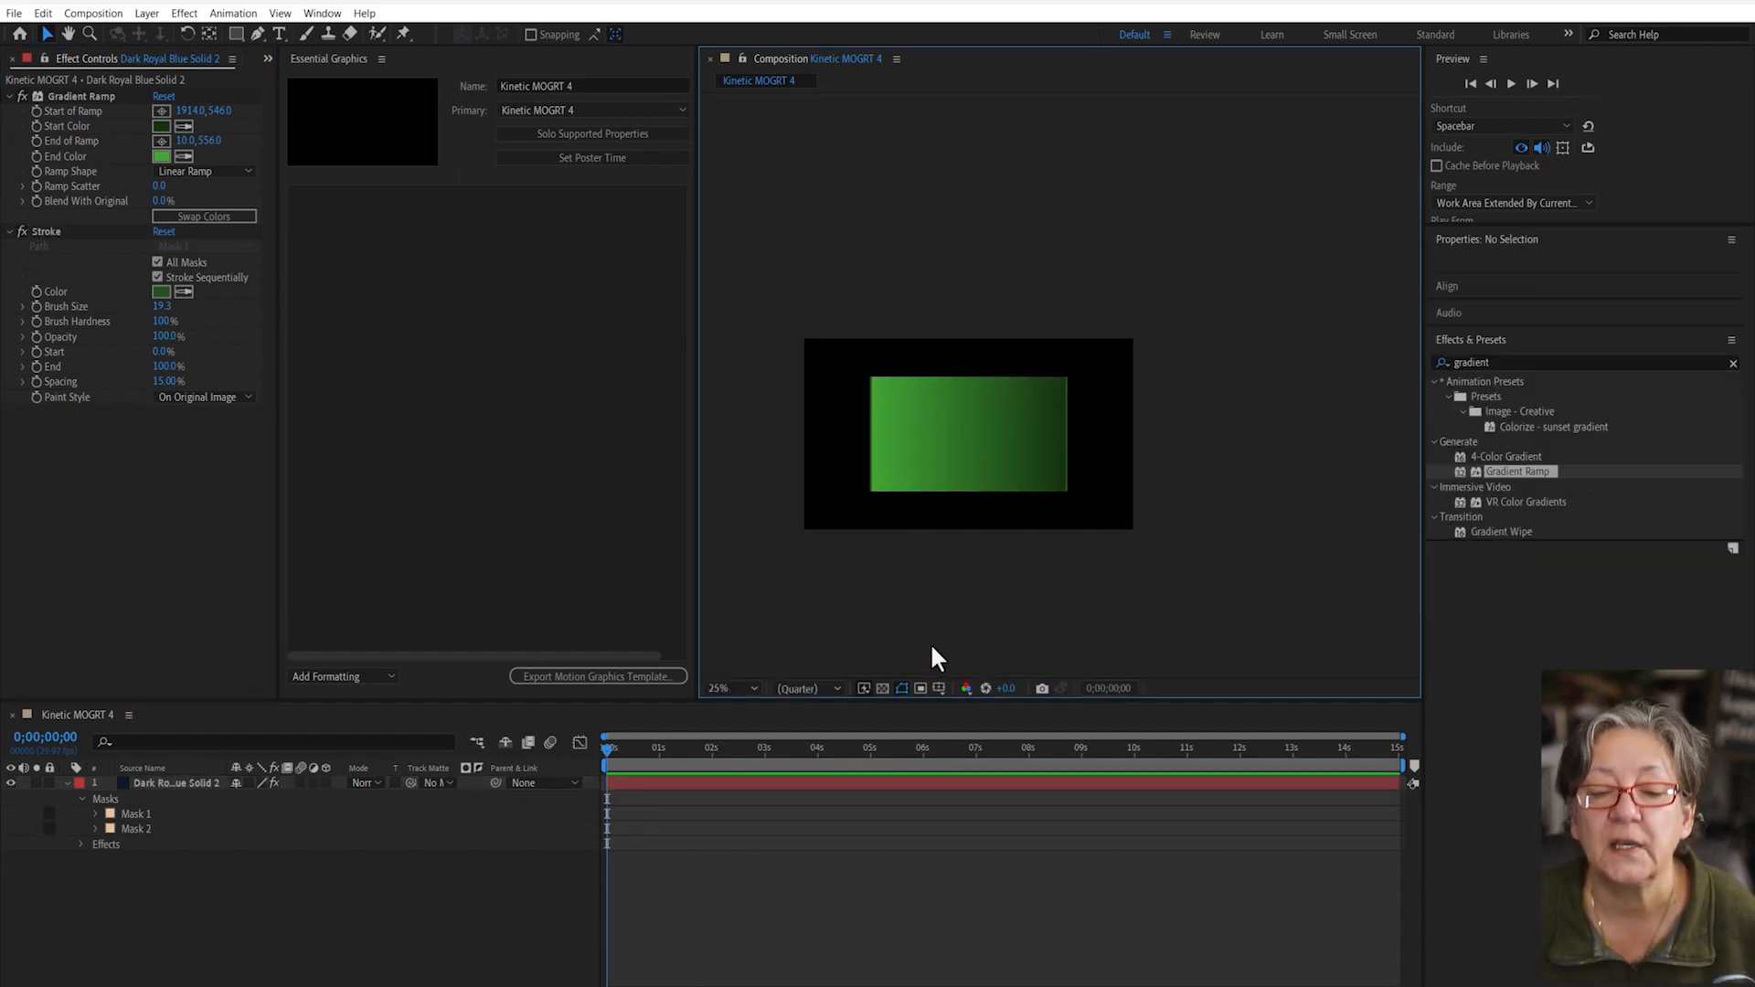
pyautogui.click(173, 782)
pyautogui.press('s')
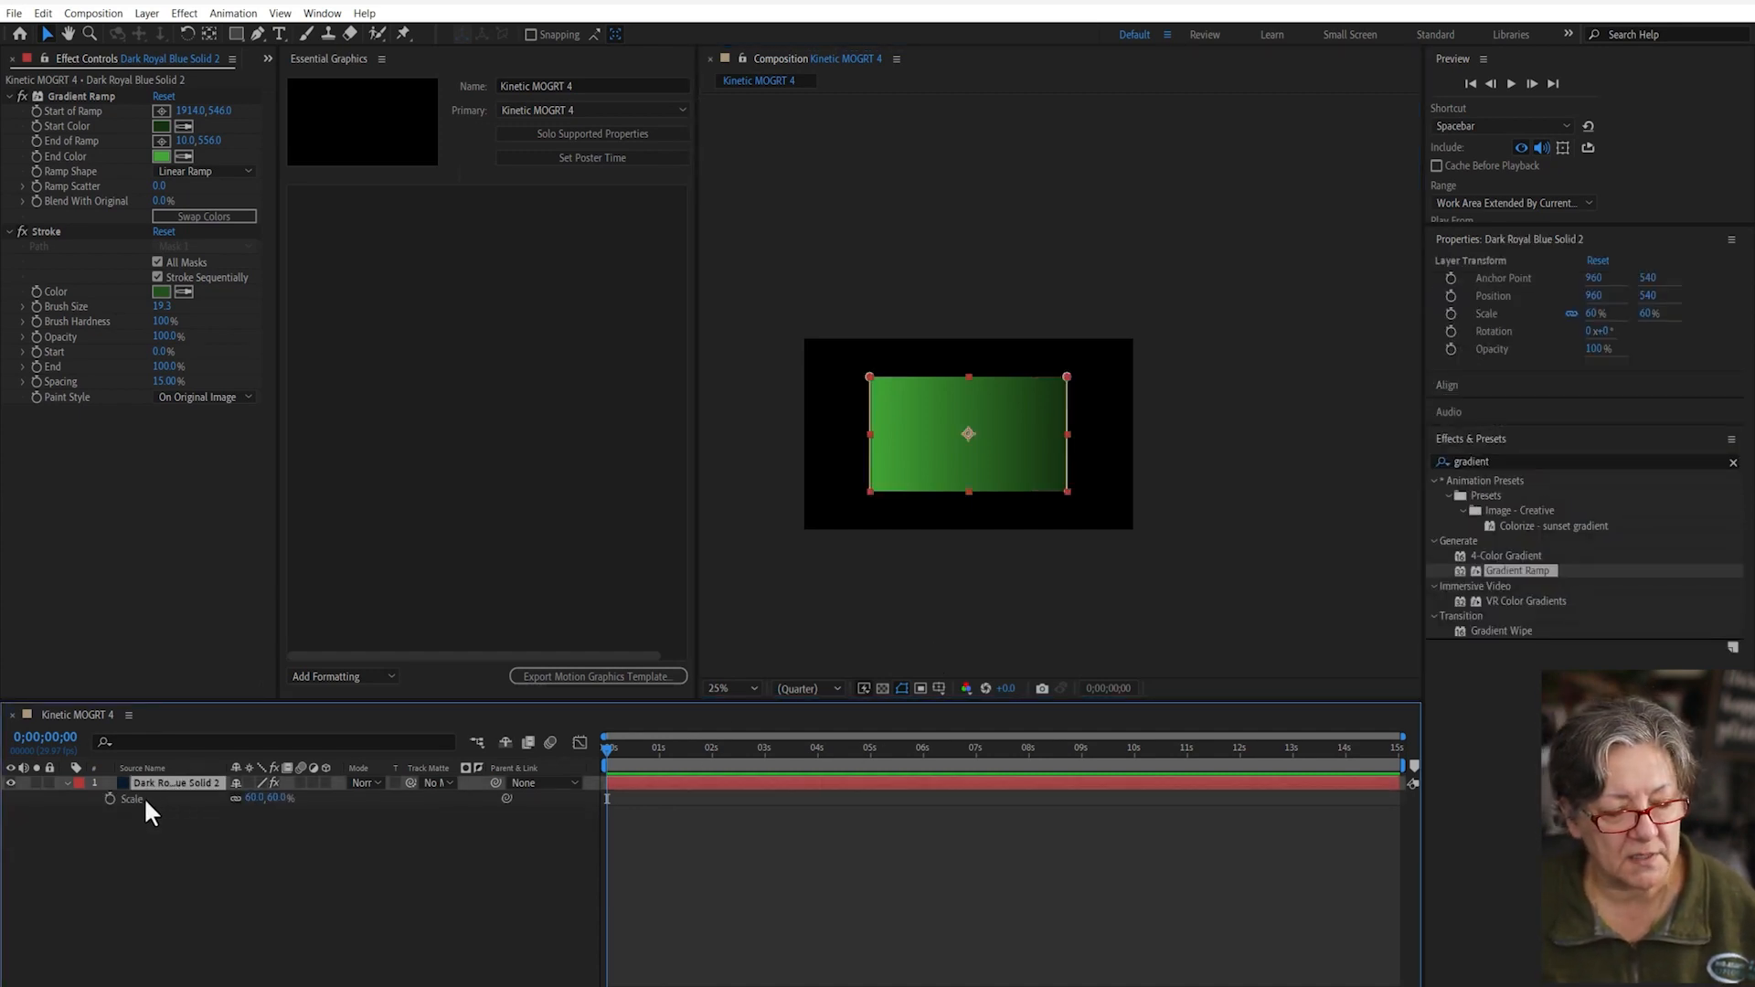
pyautogui.rightClick(144, 798)
pyautogui.click(190, 697)
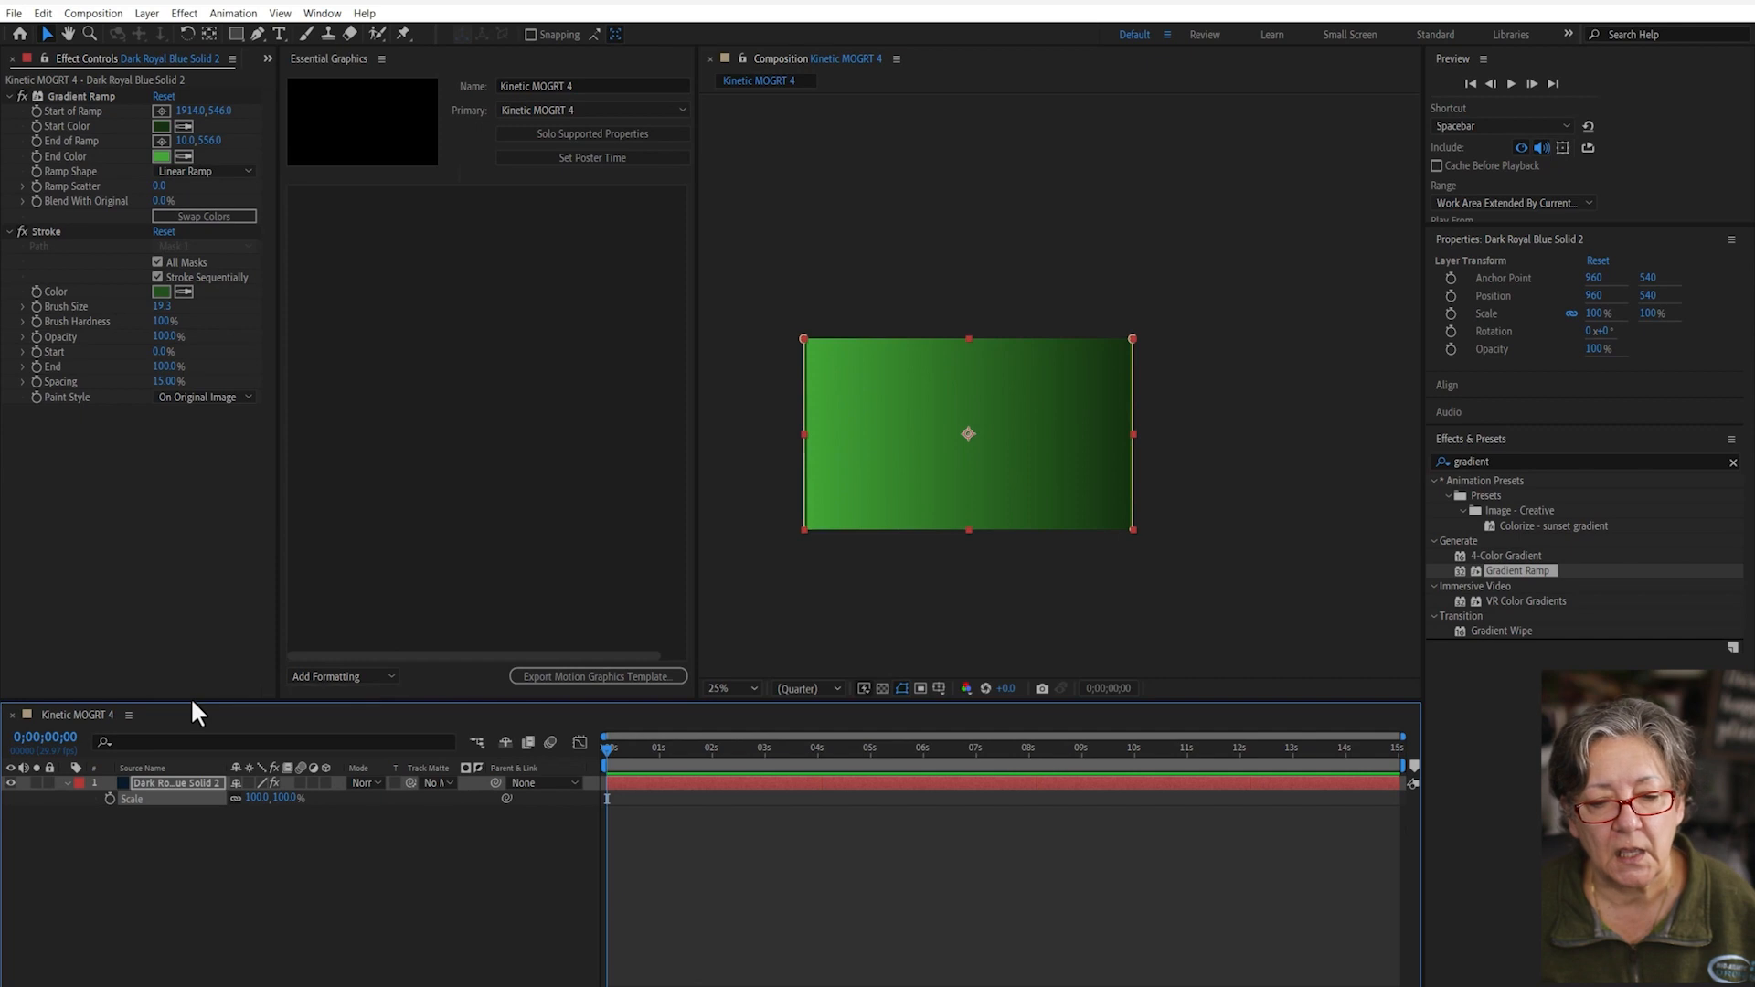
# - Unlink the solid layer's scale dimensions and widen it horizontally to 160%, keeping the height at 100%
pyautogui.click(706, 949)
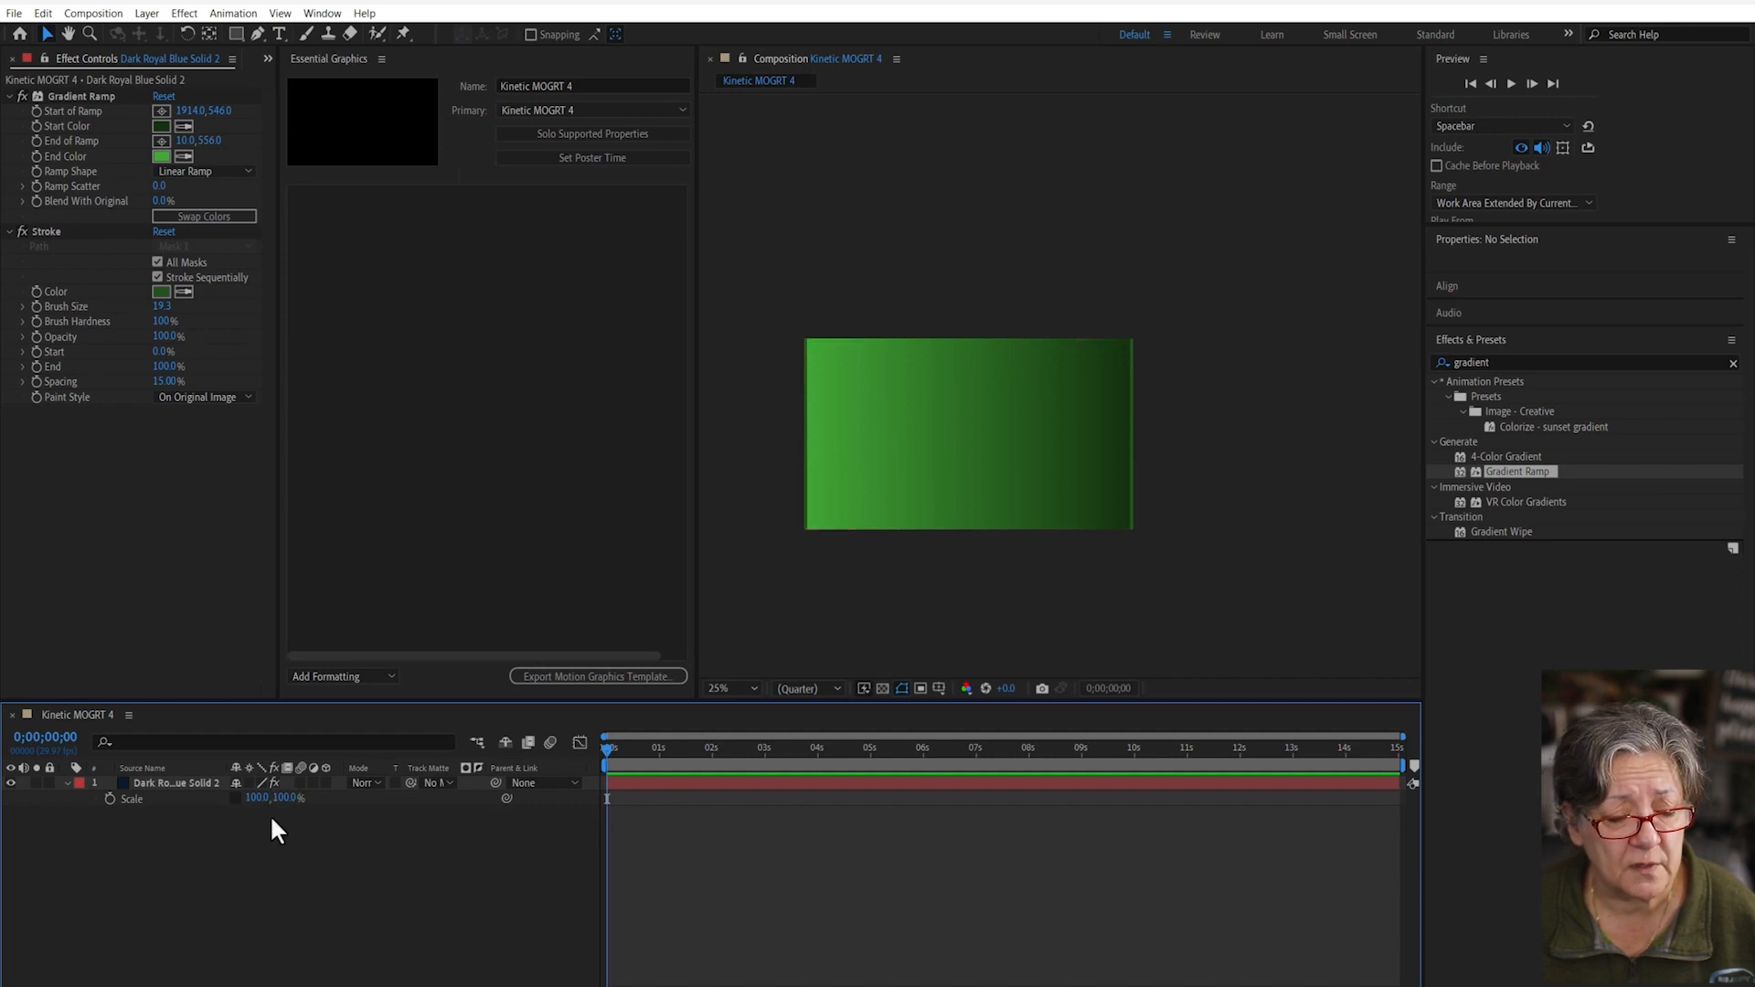
pyautogui.moveTo(257, 798); pyautogui.dragTo(311, 797)
pyautogui.click(273, 887)
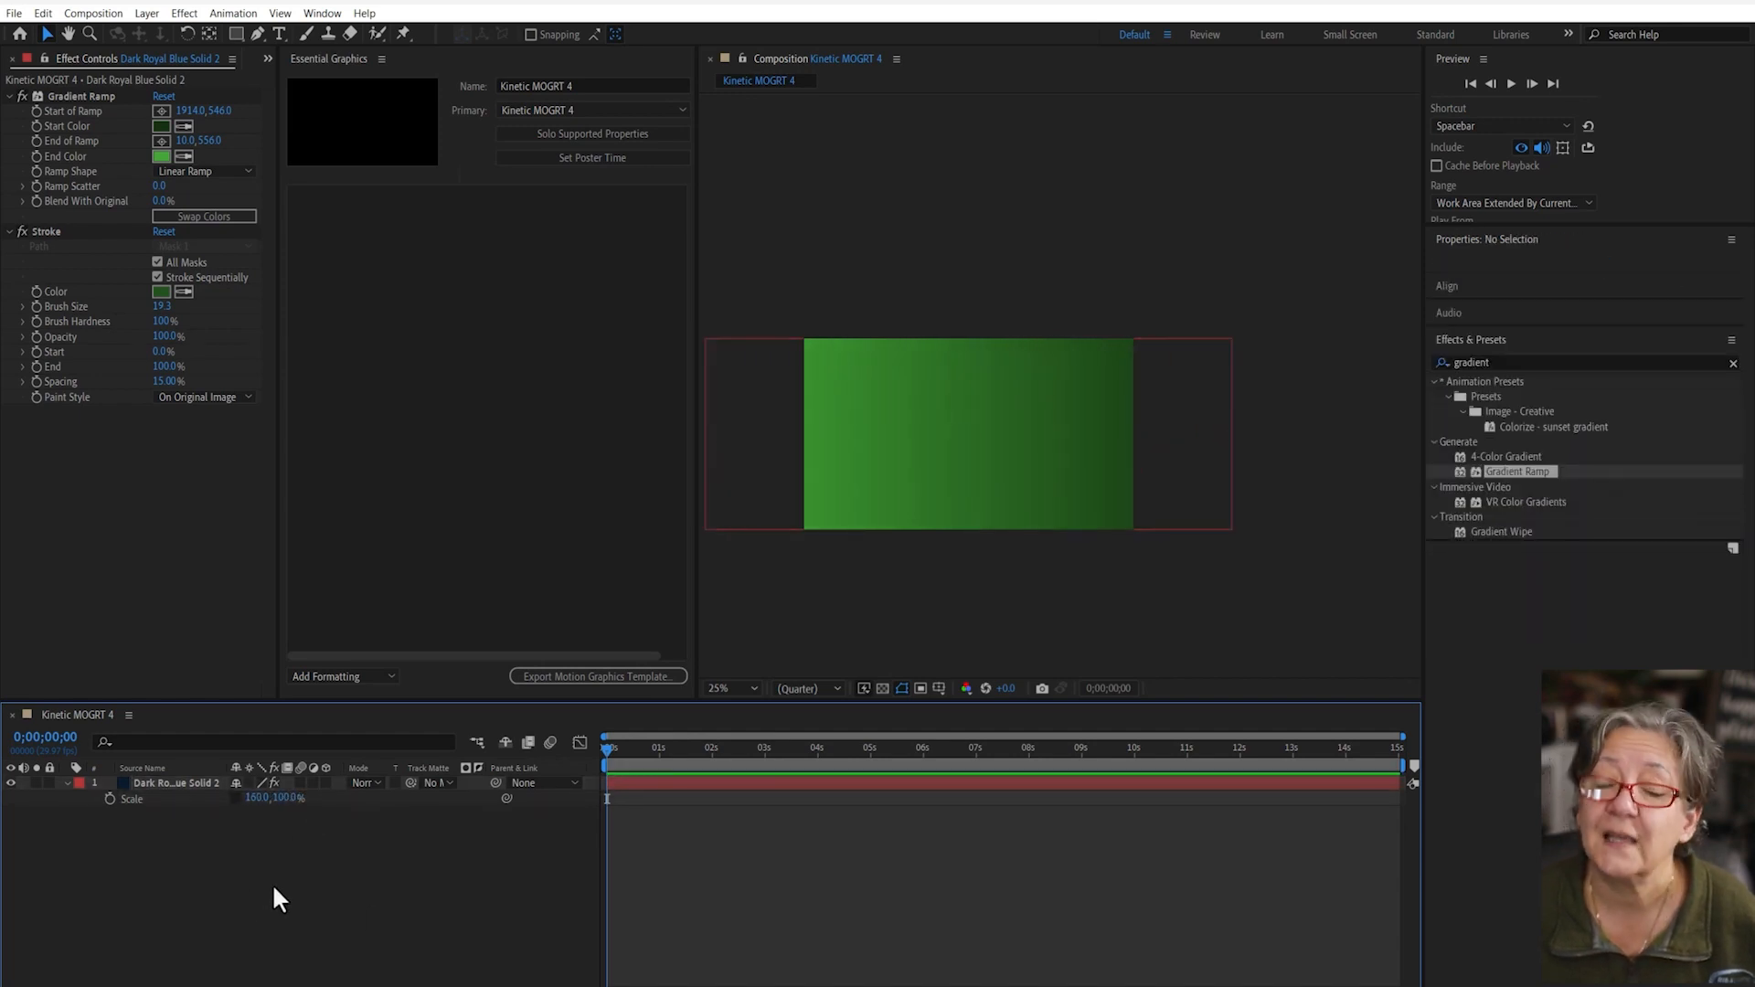
# - Set Position and Scale keyframes on the solid at 0 seconds and move its starting Position off-frame to -1620, 540
pyautogui.click(170, 784)
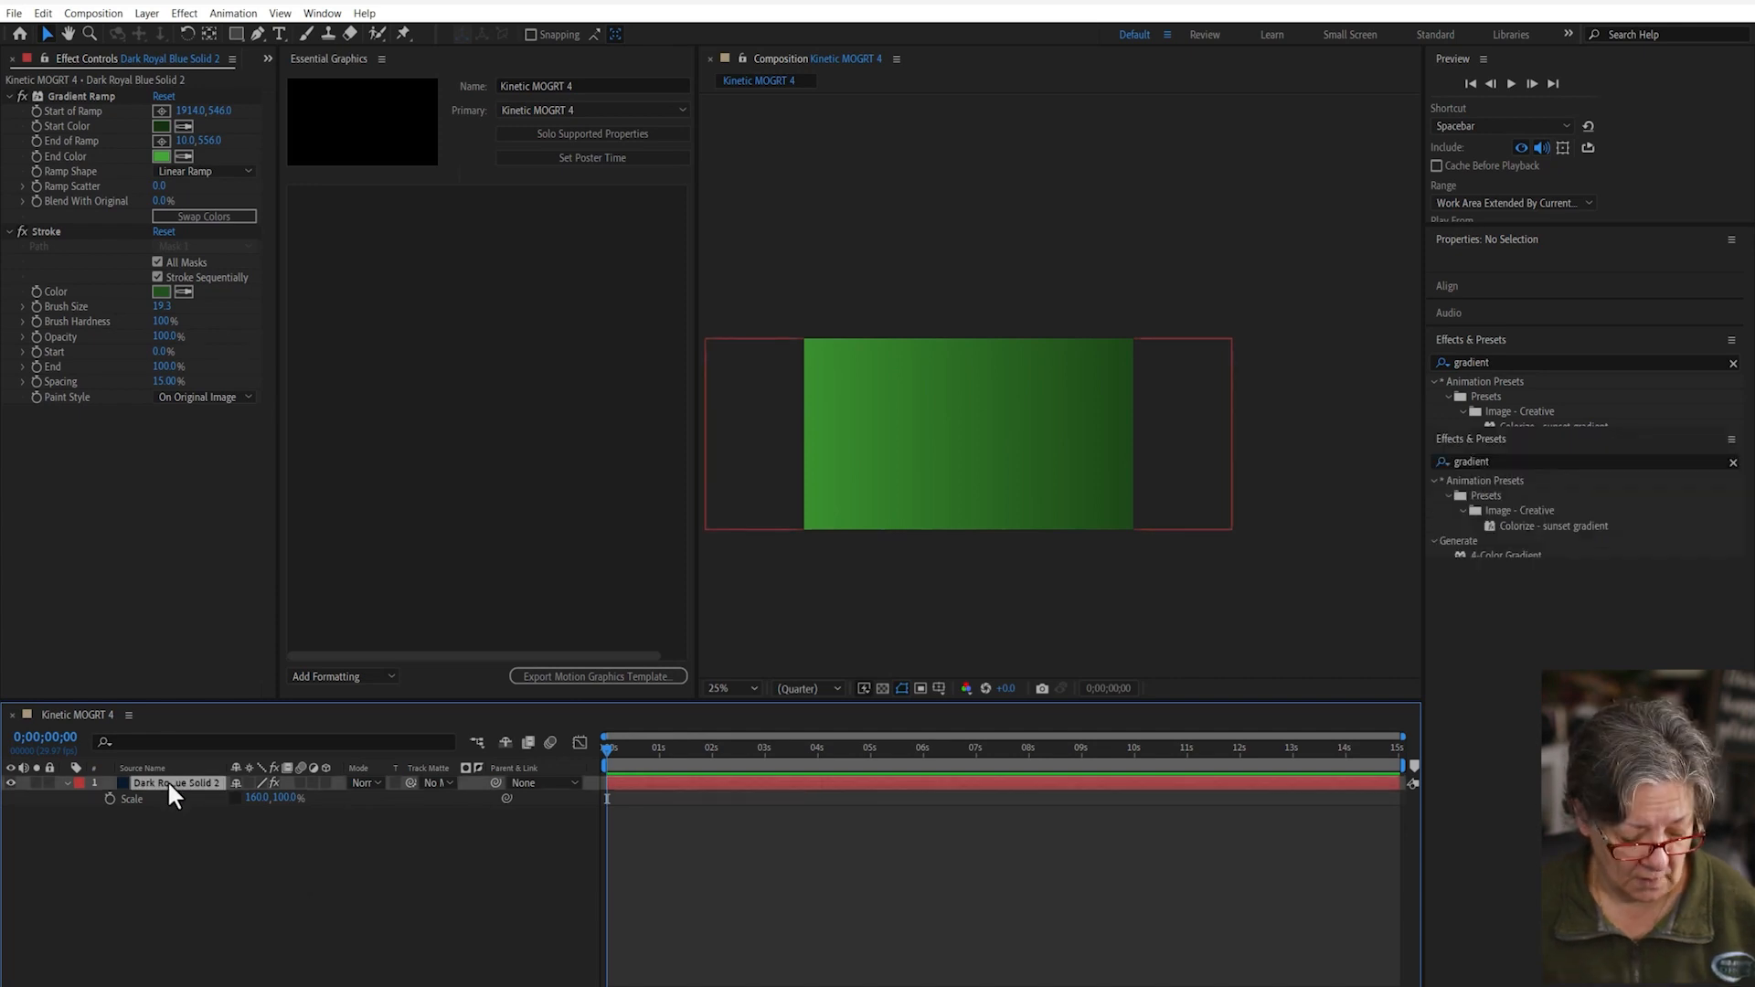
pyautogui.hotkey('shift', 'p')
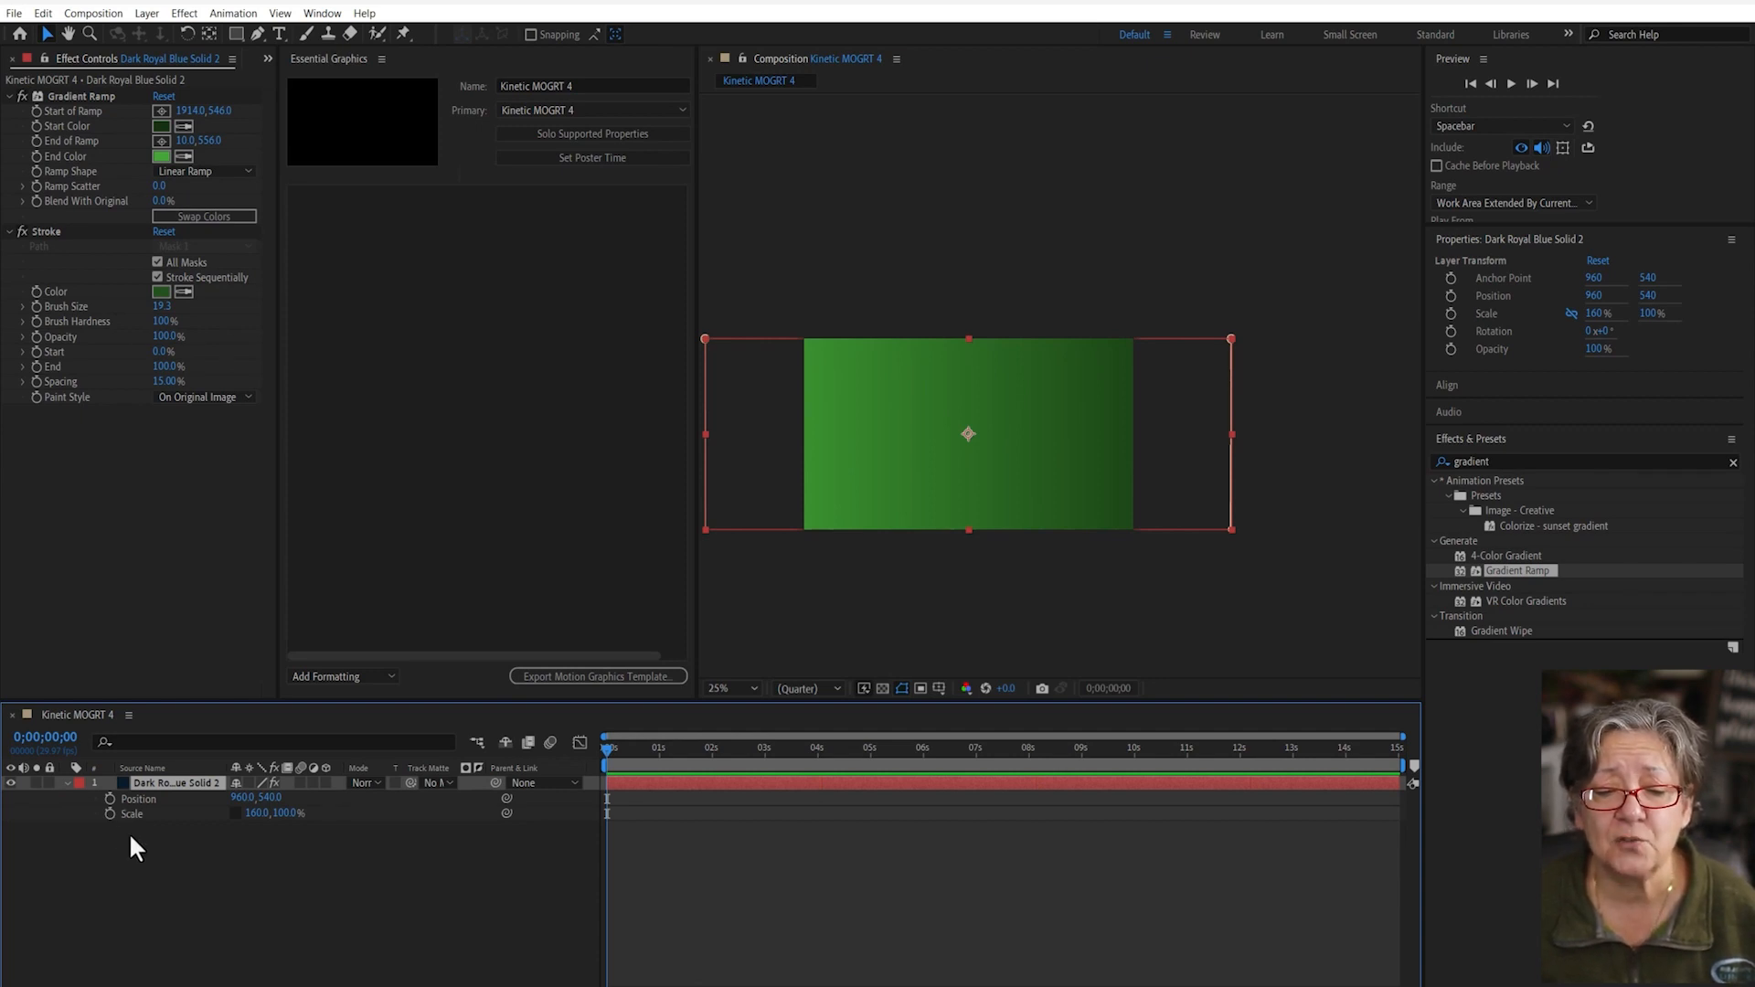
pyautogui.moveTo(109, 798); pyautogui.dragTo(108, 825)
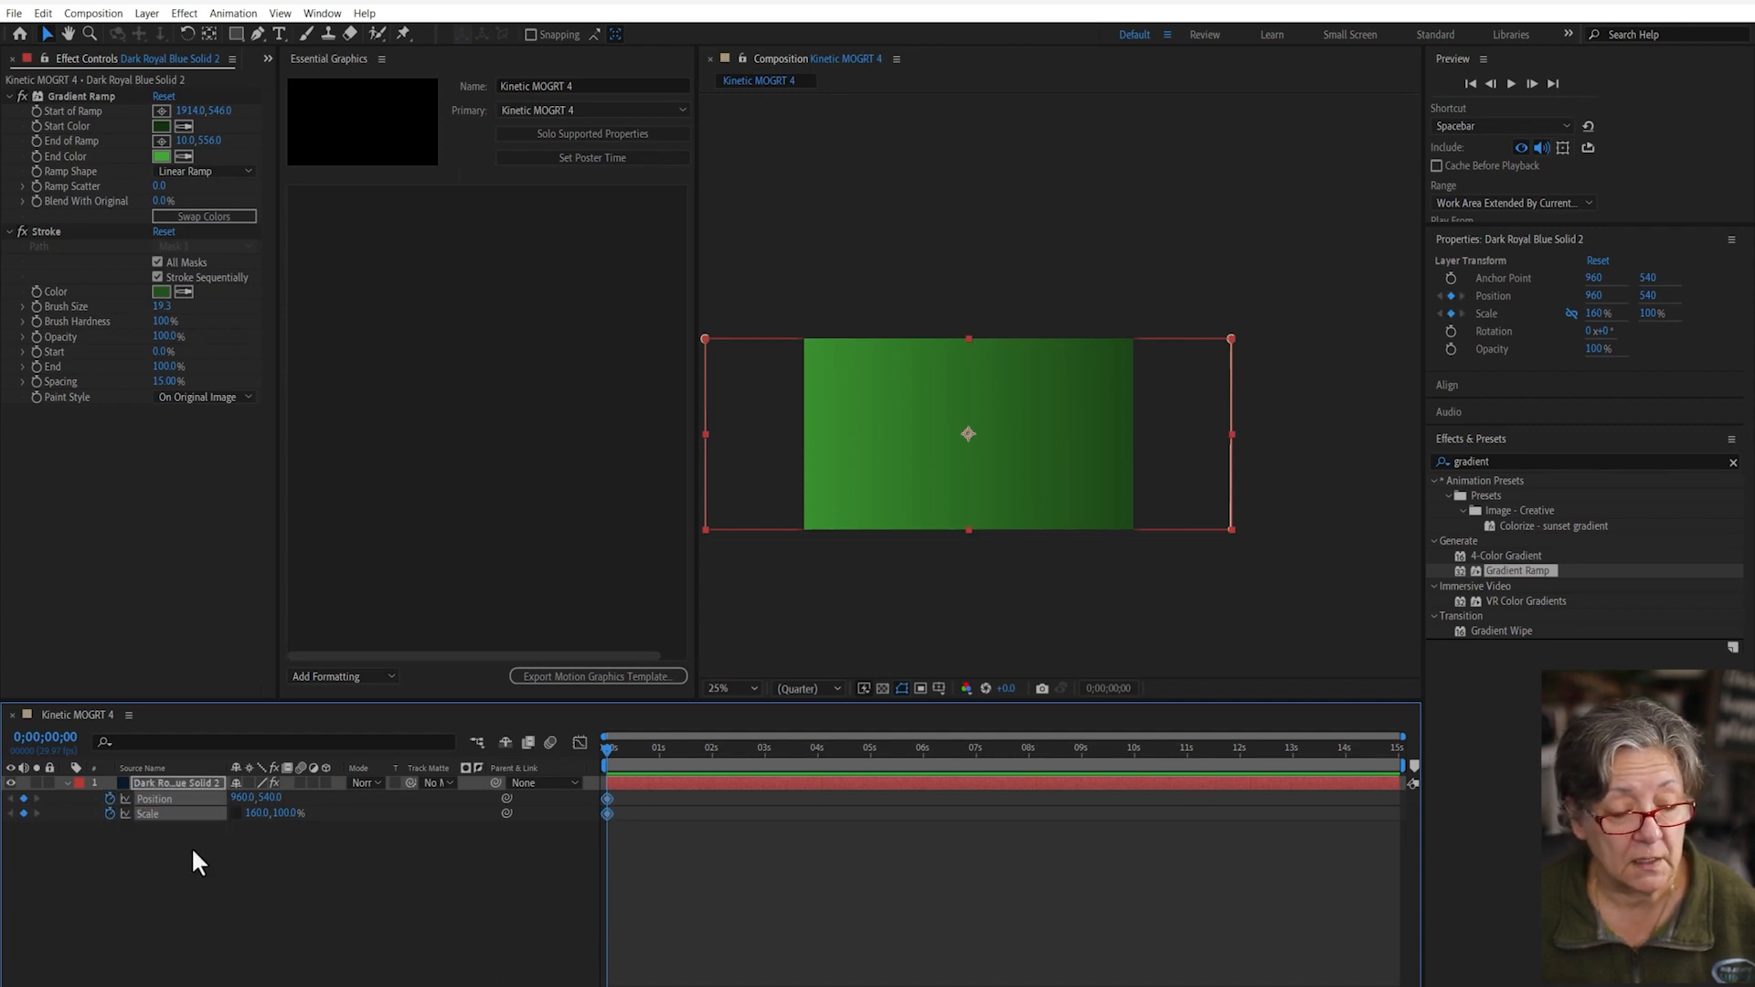
pyautogui.click(309, 889)
pyautogui.moveTo(244, 798); pyautogui.dragTo(49, 823)
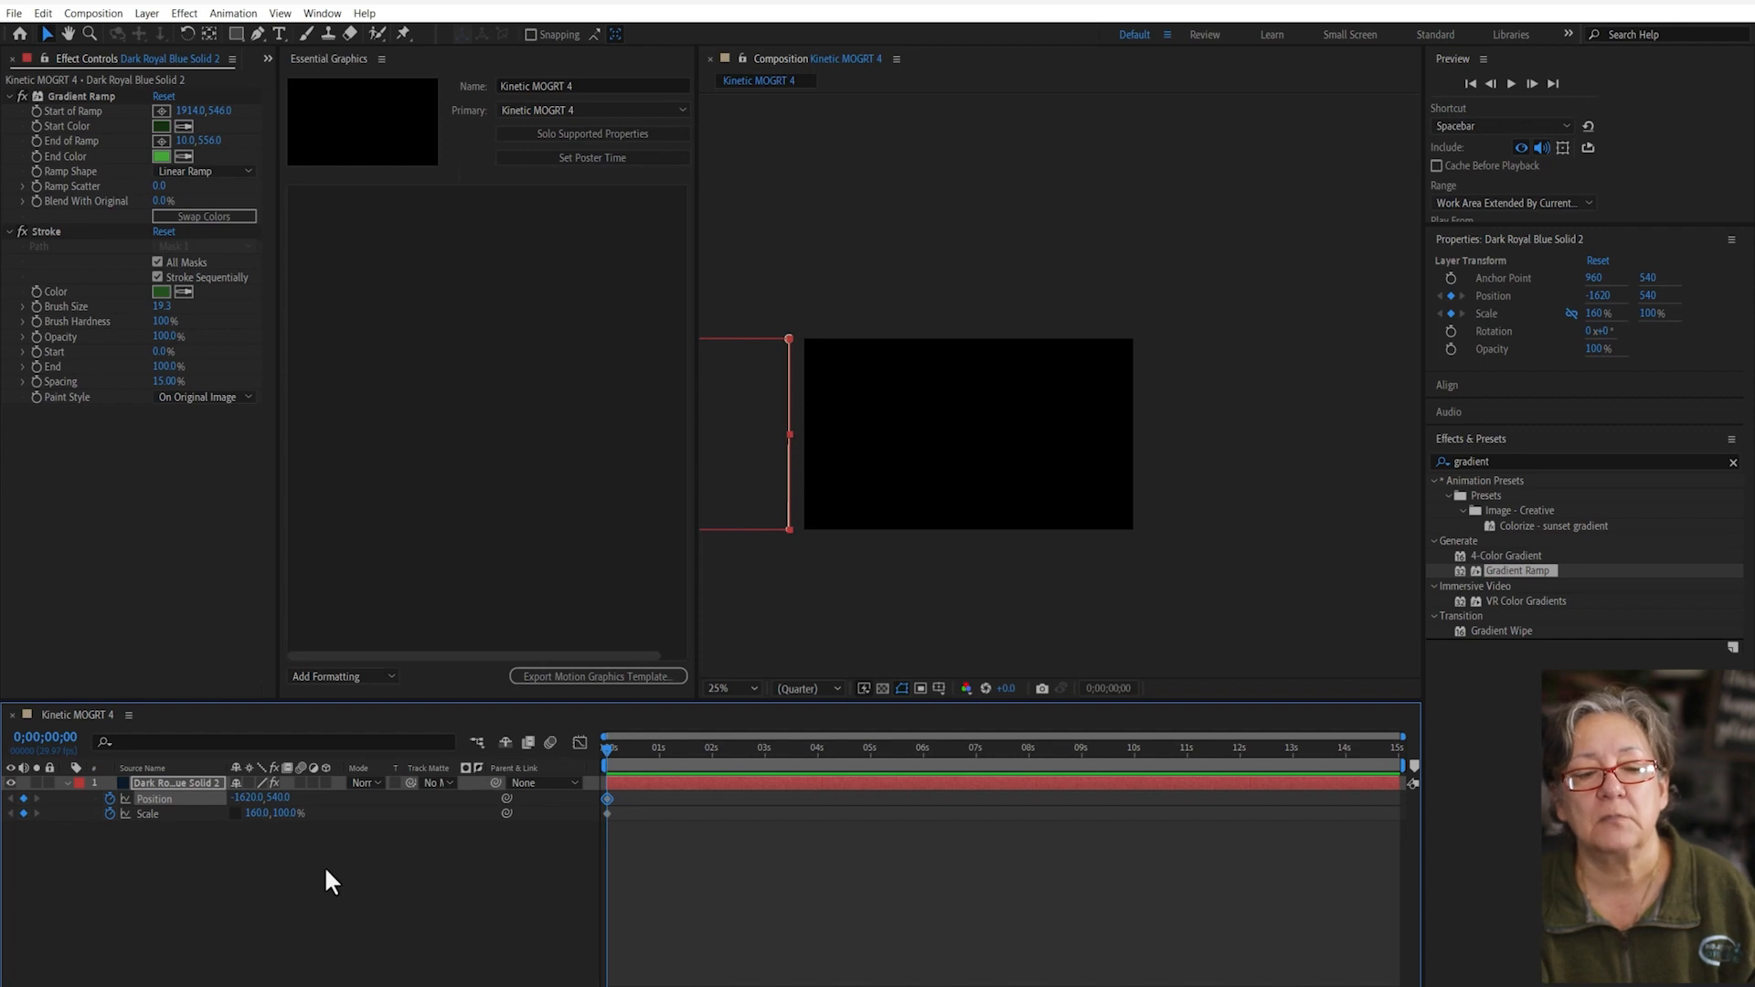
# - Add a Position keyframe at 1 second by resetting the solid's Position to the composition's centre
pyautogui.click(658, 748)
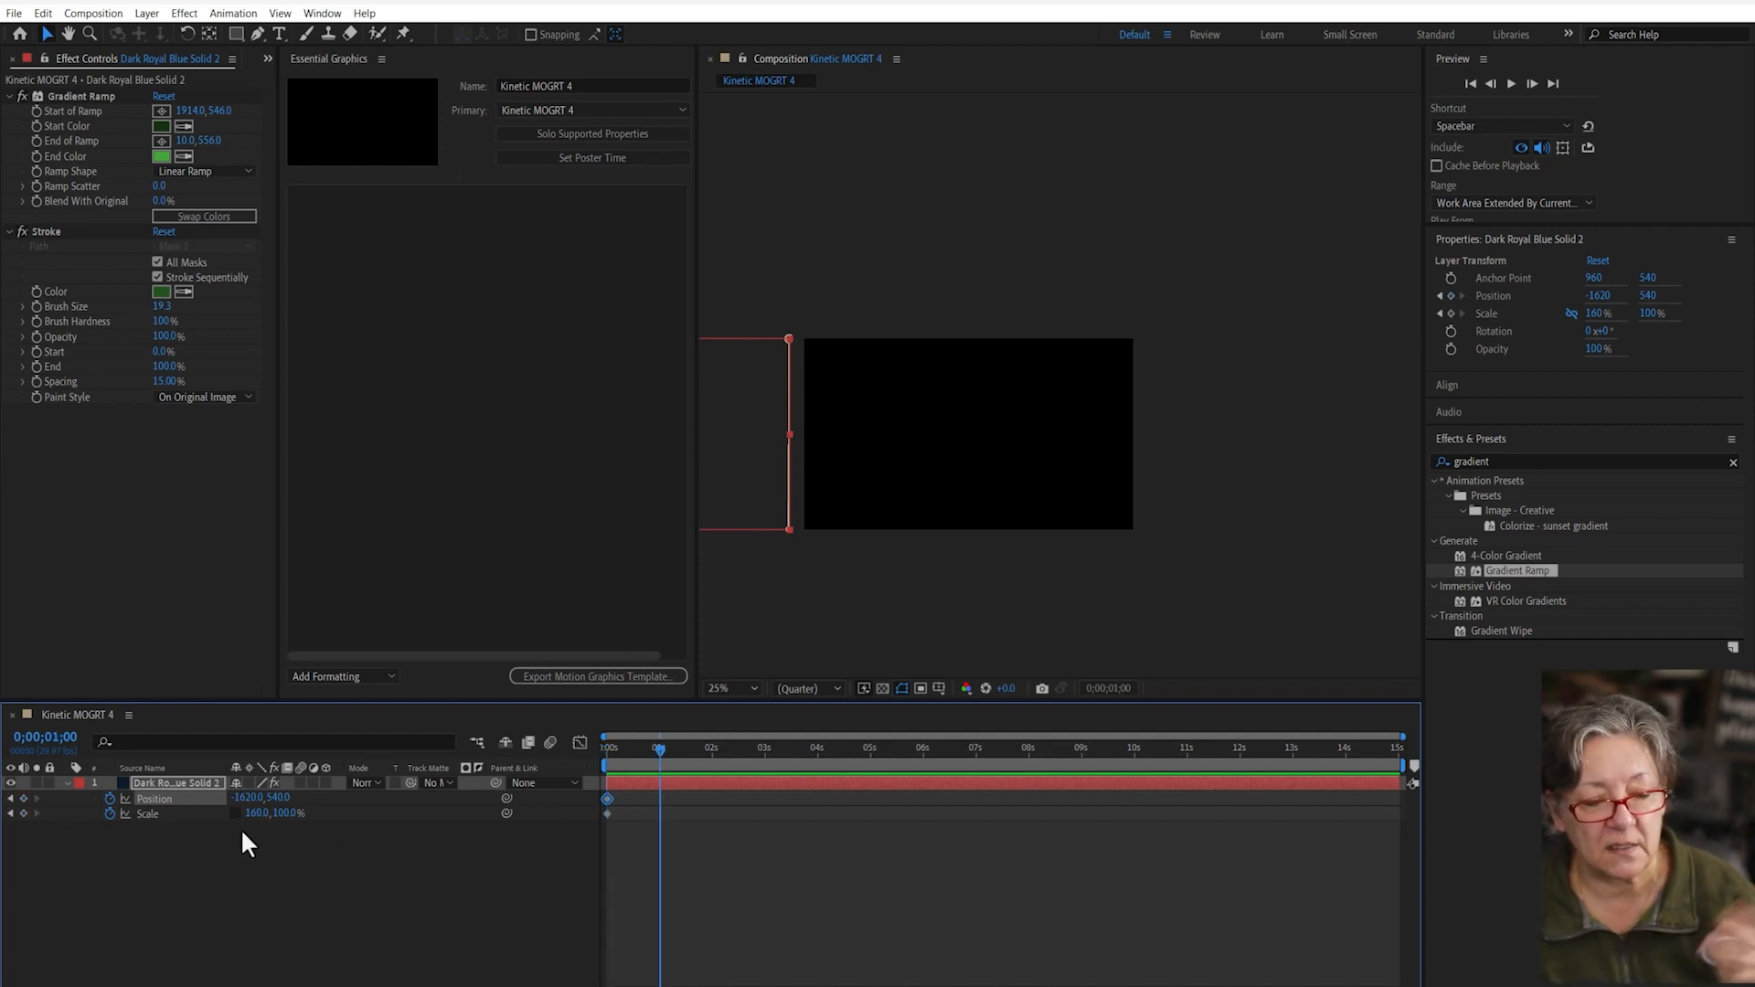
pyautogui.rightClick(152, 798)
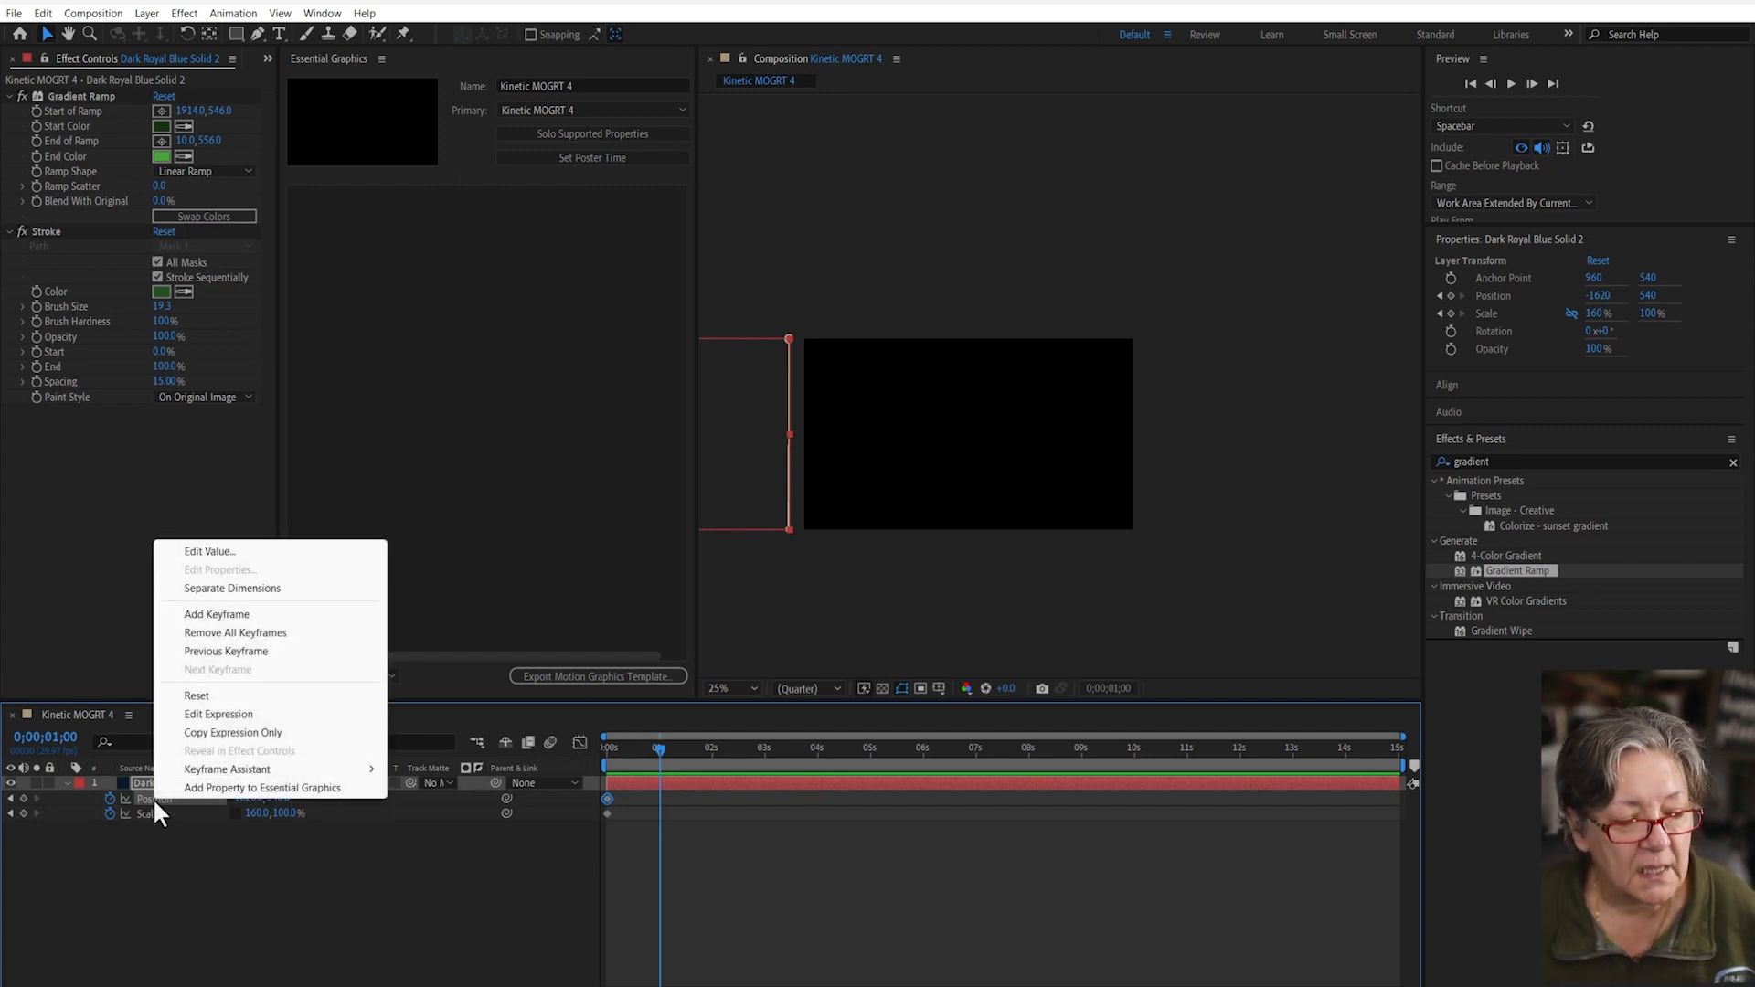
pyautogui.click(217, 698)
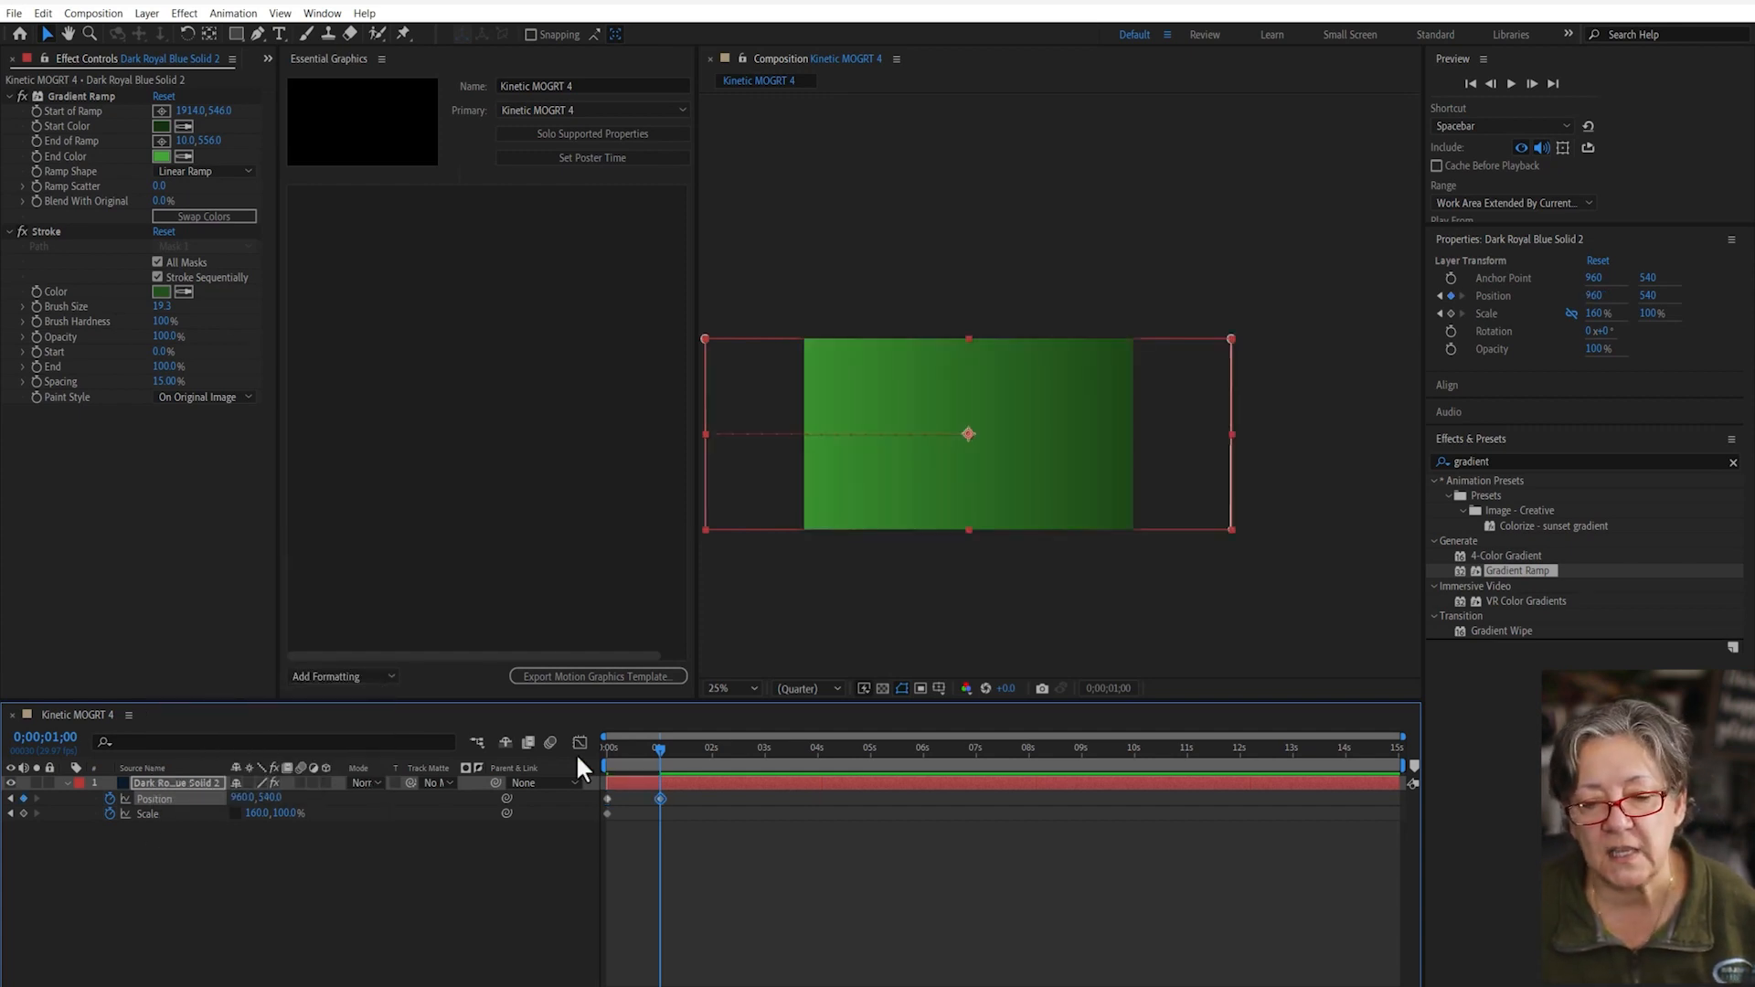
# - At 1 second, set the solid's Scale to 36% by 80% and its horizontal Position to 1448
pyautogui.click(236, 867)
pyautogui.moveTo(261, 813); pyautogui.dragTo(151, 812)
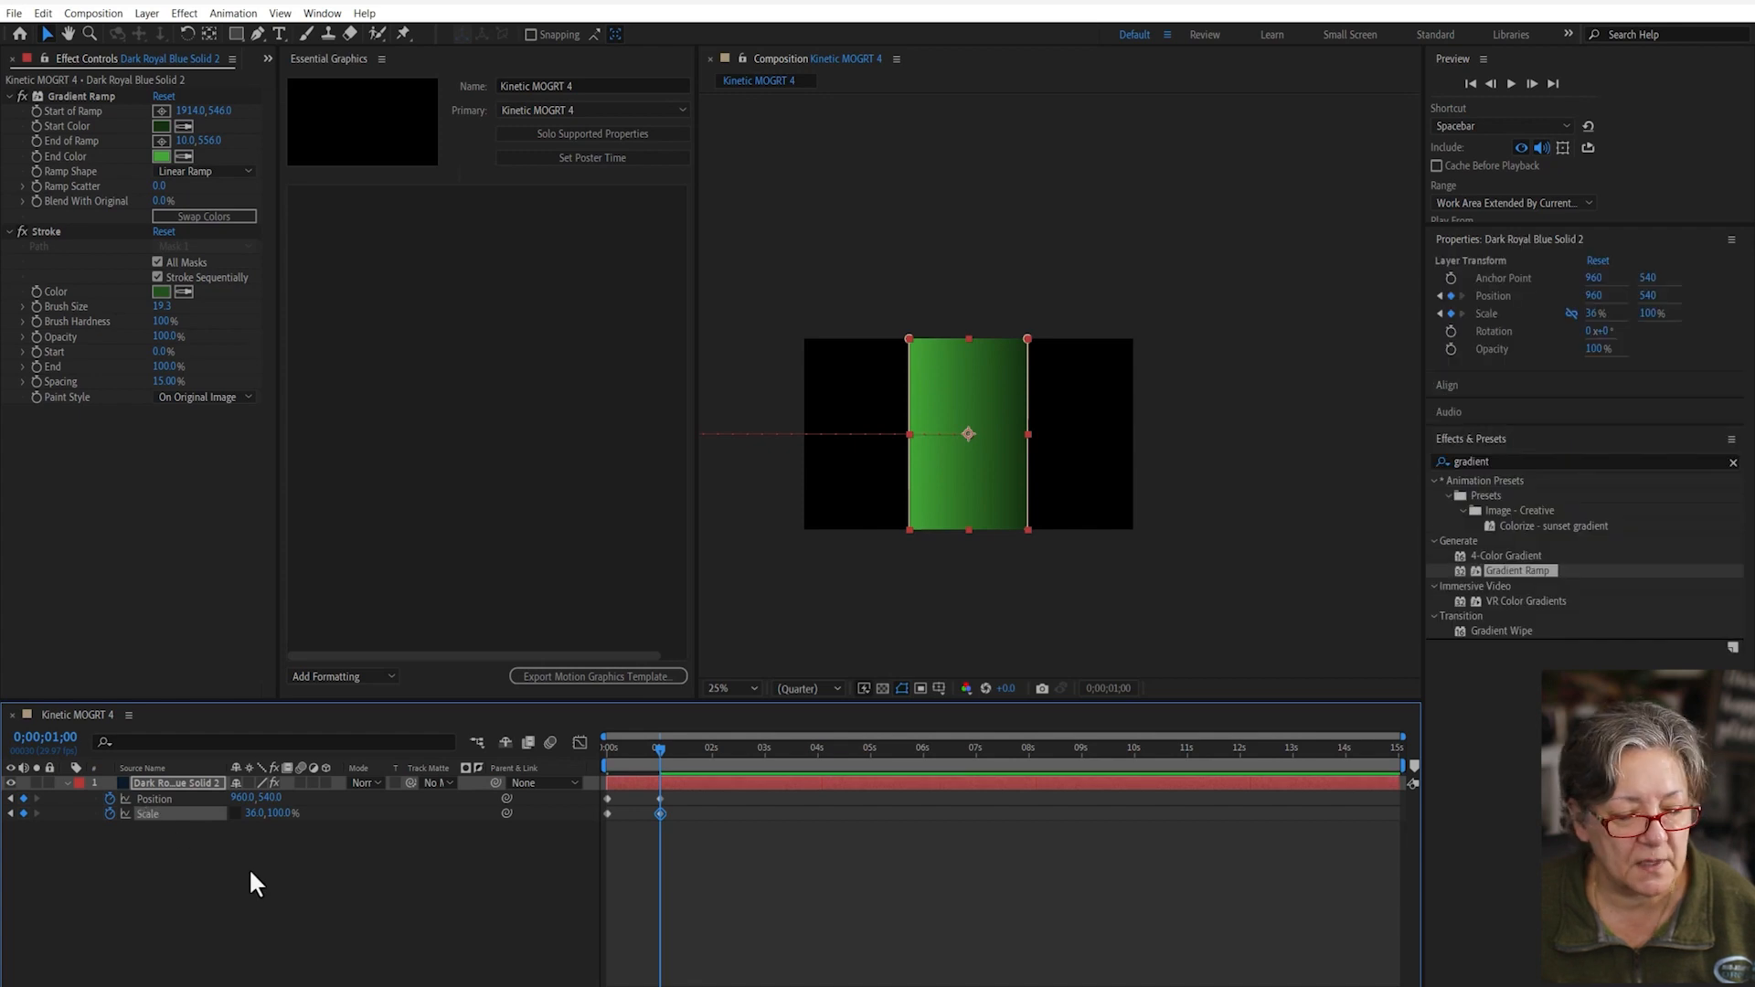
pyautogui.moveTo(274, 813); pyautogui.dragTo(266, 813)
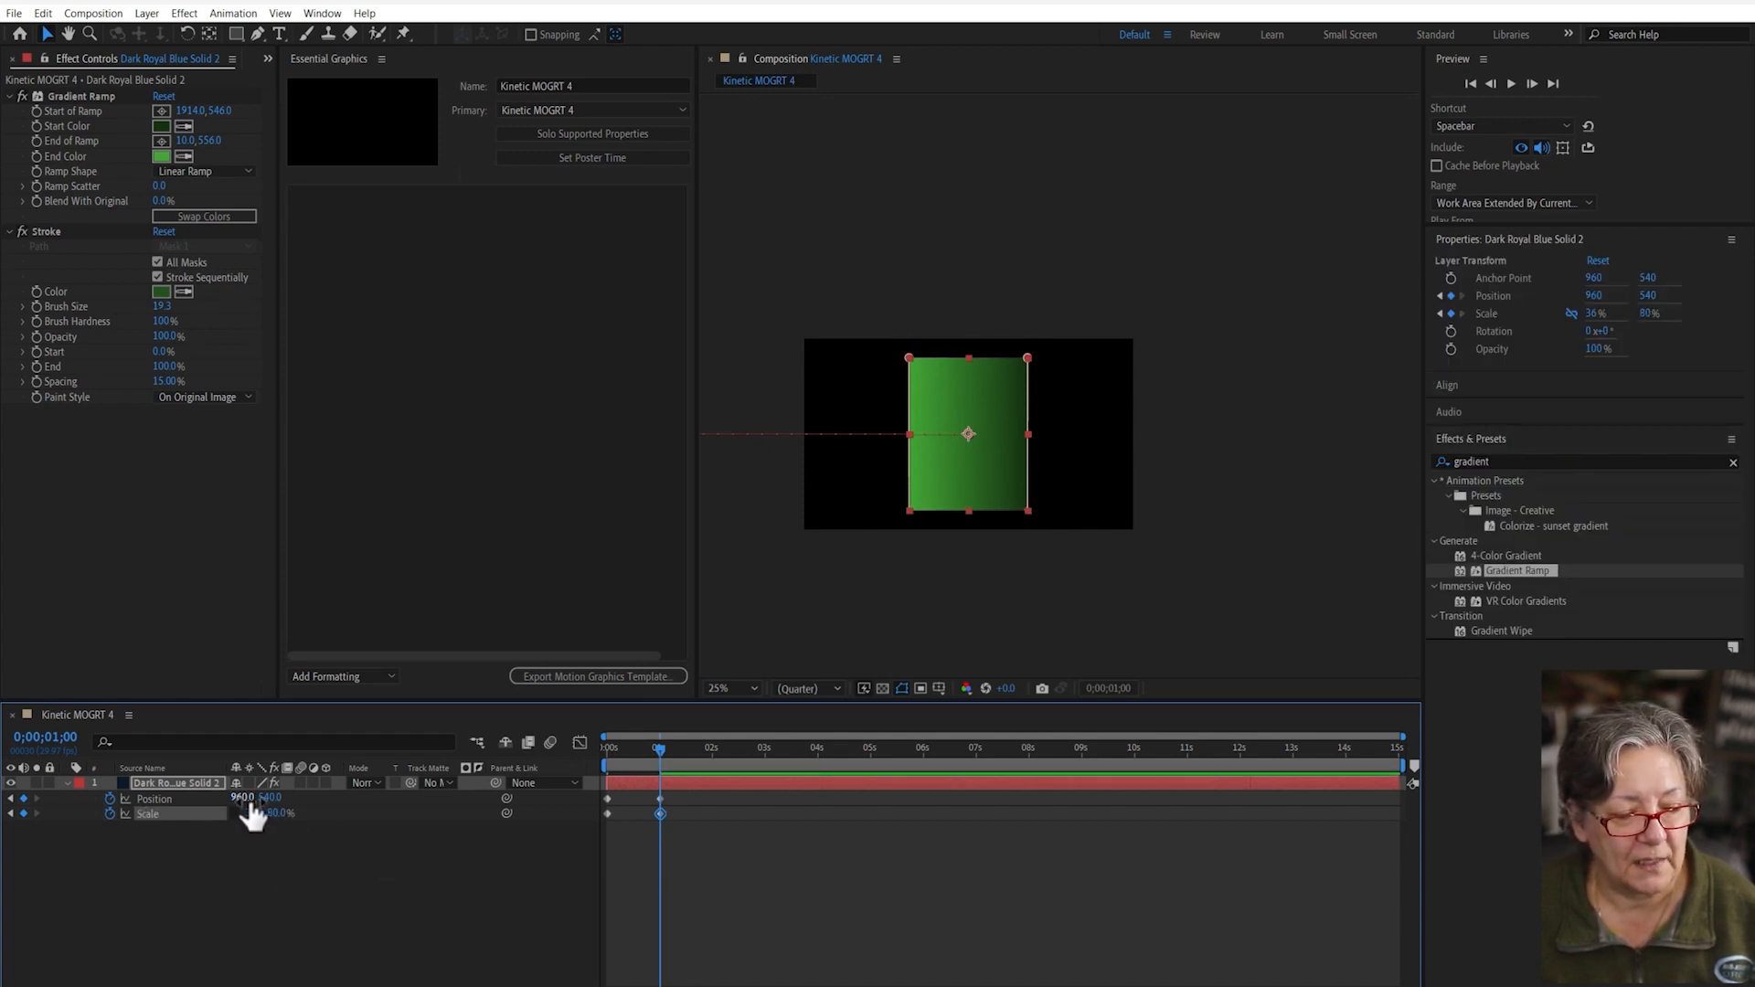
pyautogui.moveTo(242, 798); pyautogui.dragTo(654, 821)
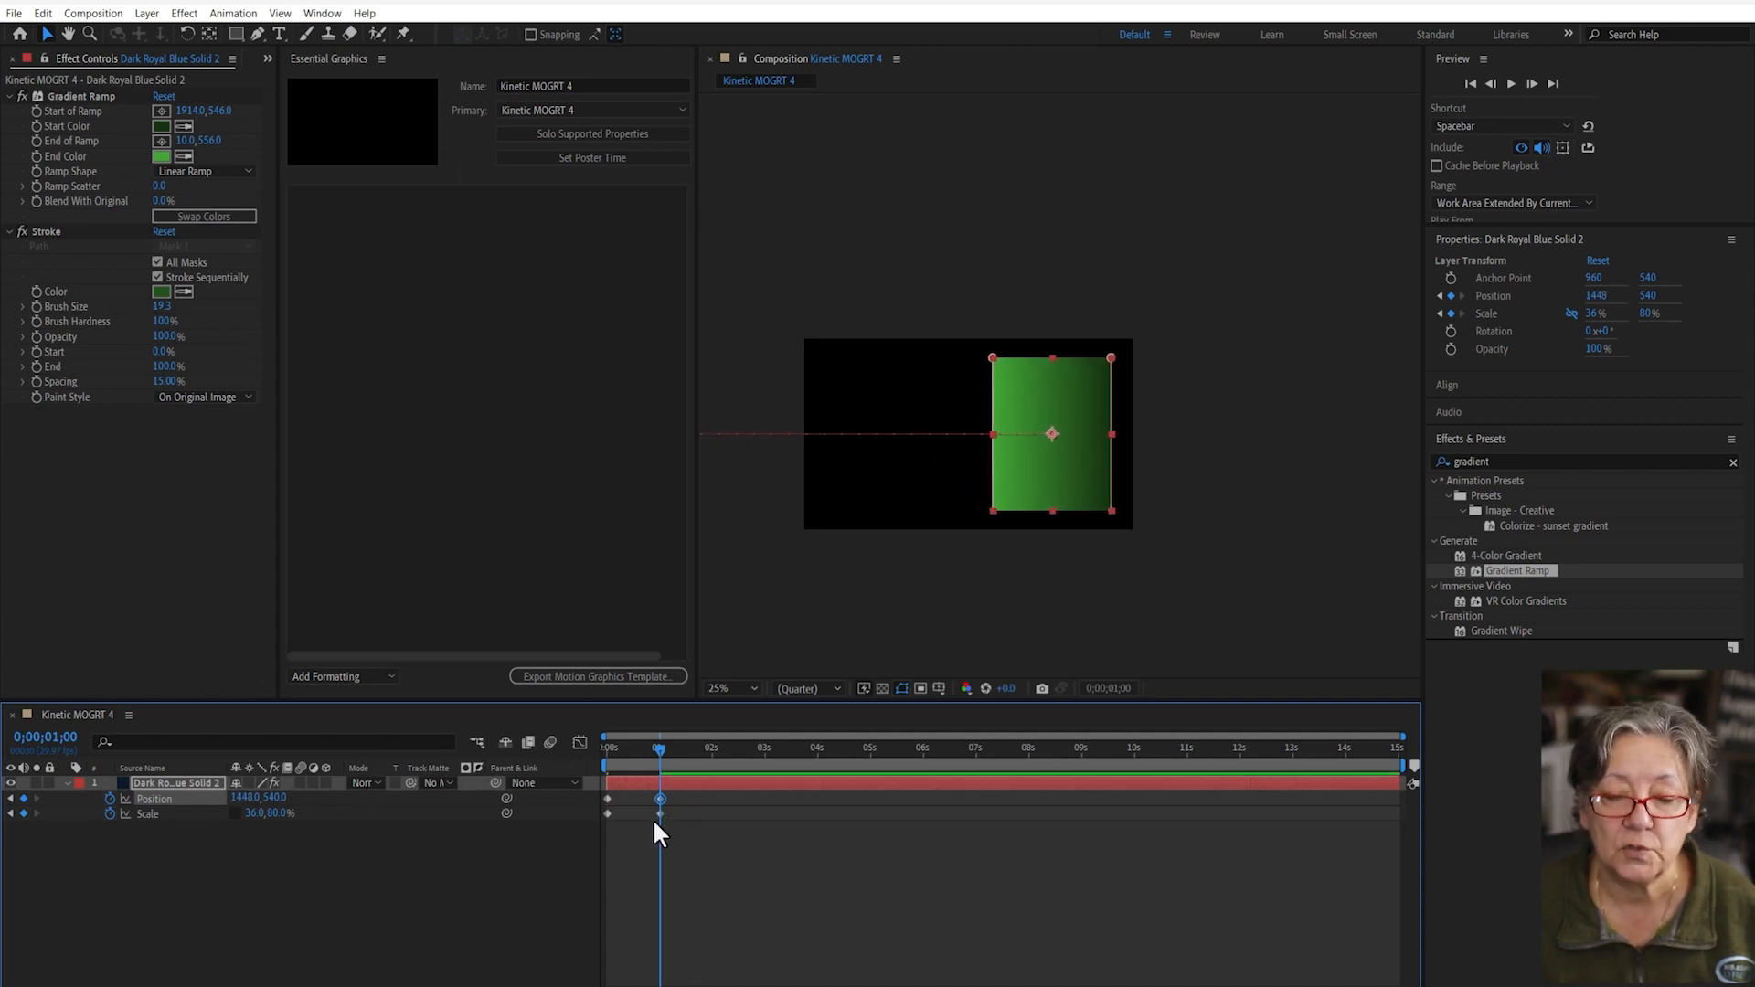
# - Scrub through the animation and delay the first Scale keyframe to about 0.8 seconds
pyautogui.click(409, 898)
pyautogui.moveTo(643, 749); pyautogui.dragTo(465, 761)
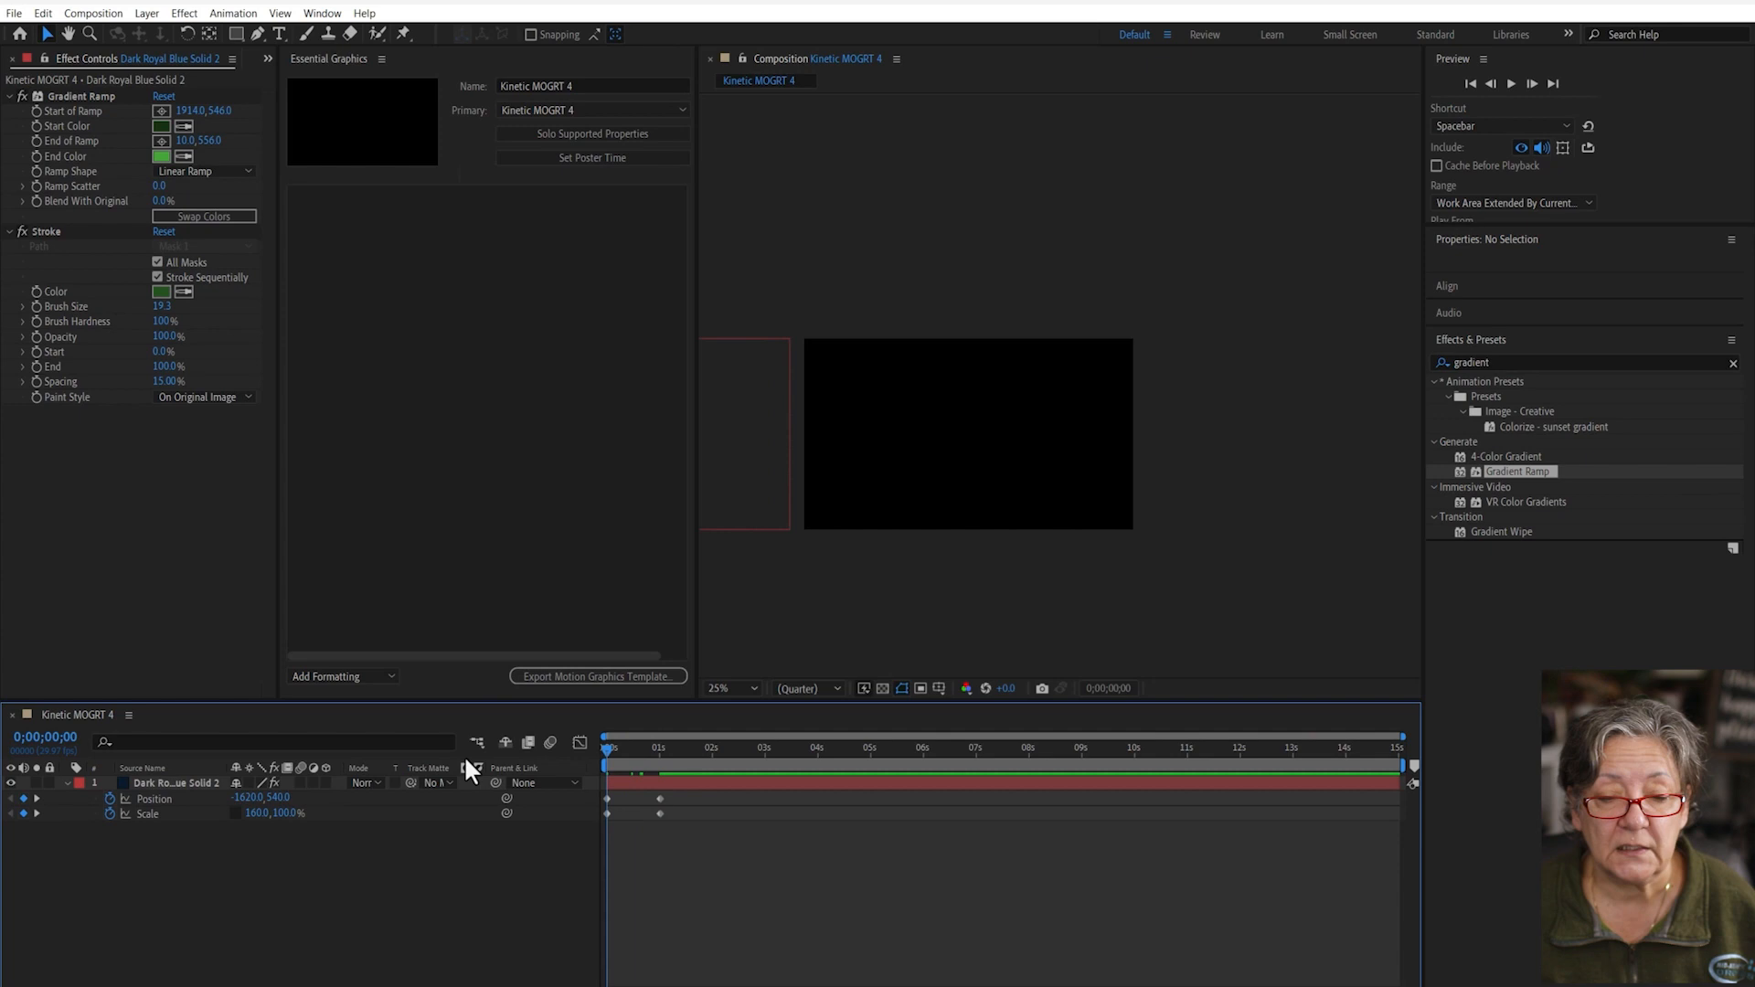
pyautogui.moveTo(614, 752); pyautogui.dragTo(523, 775)
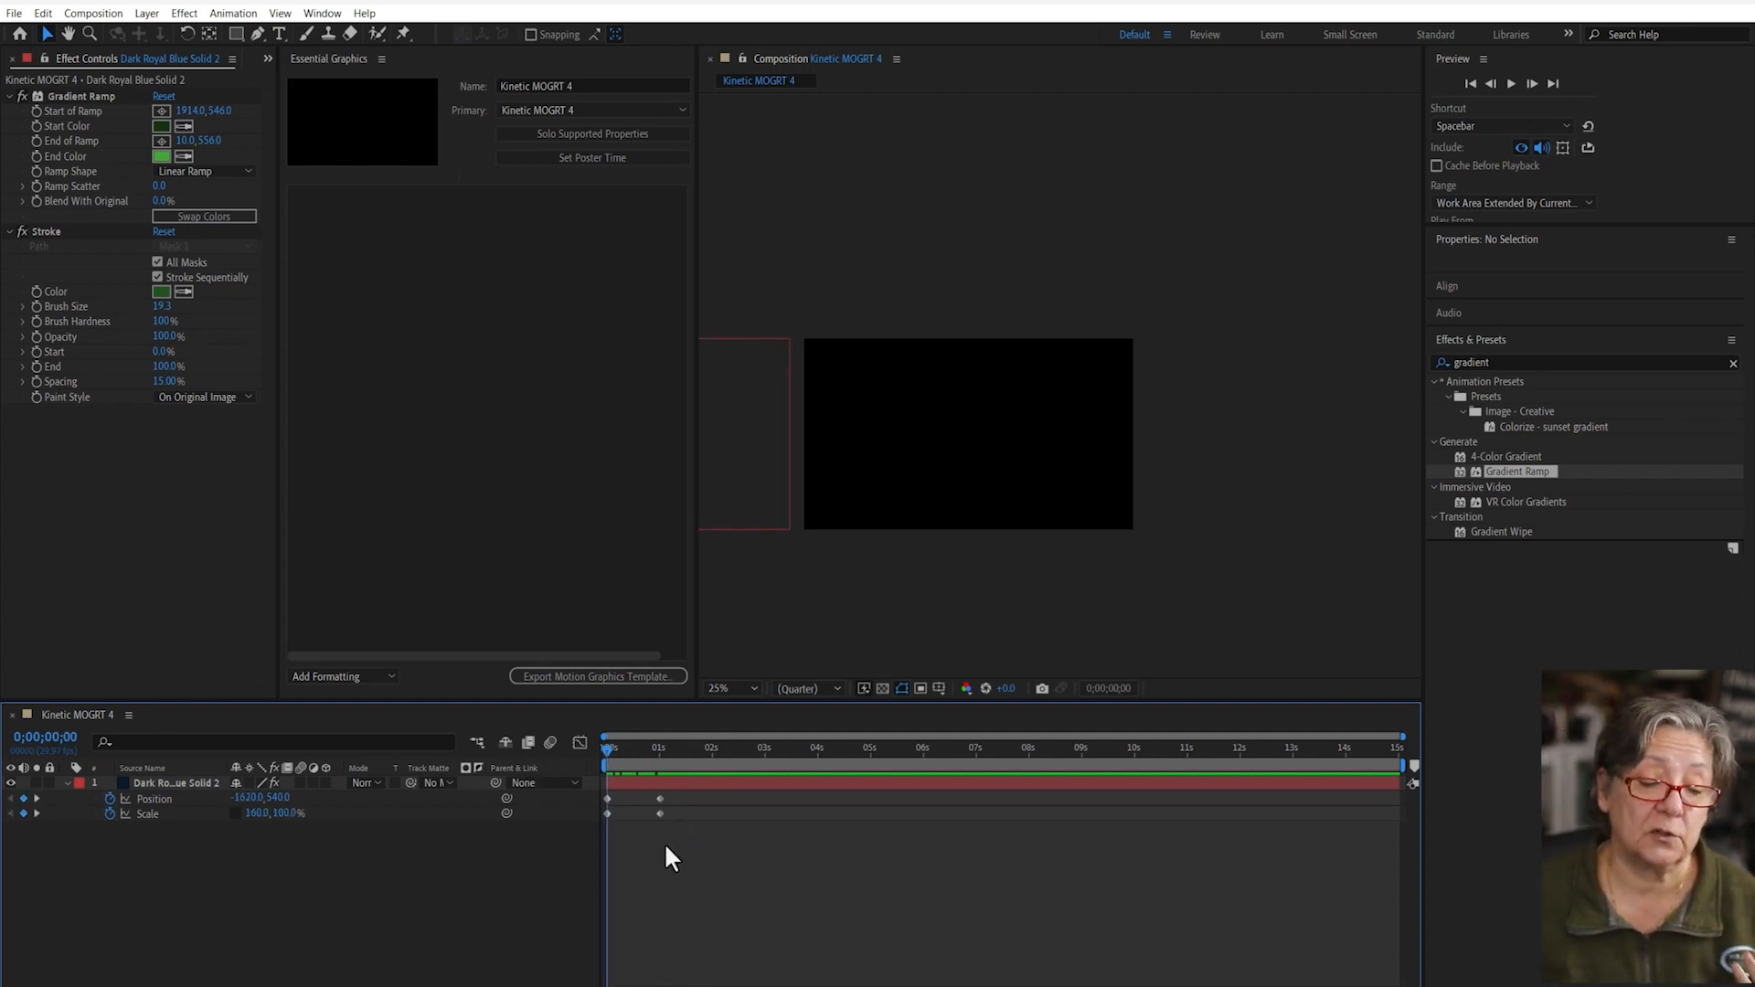
pyautogui.moveTo(607, 812); pyautogui.dragTo(641, 813)
pyautogui.moveTo(612, 743); pyautogui.dragTo(647, 744)
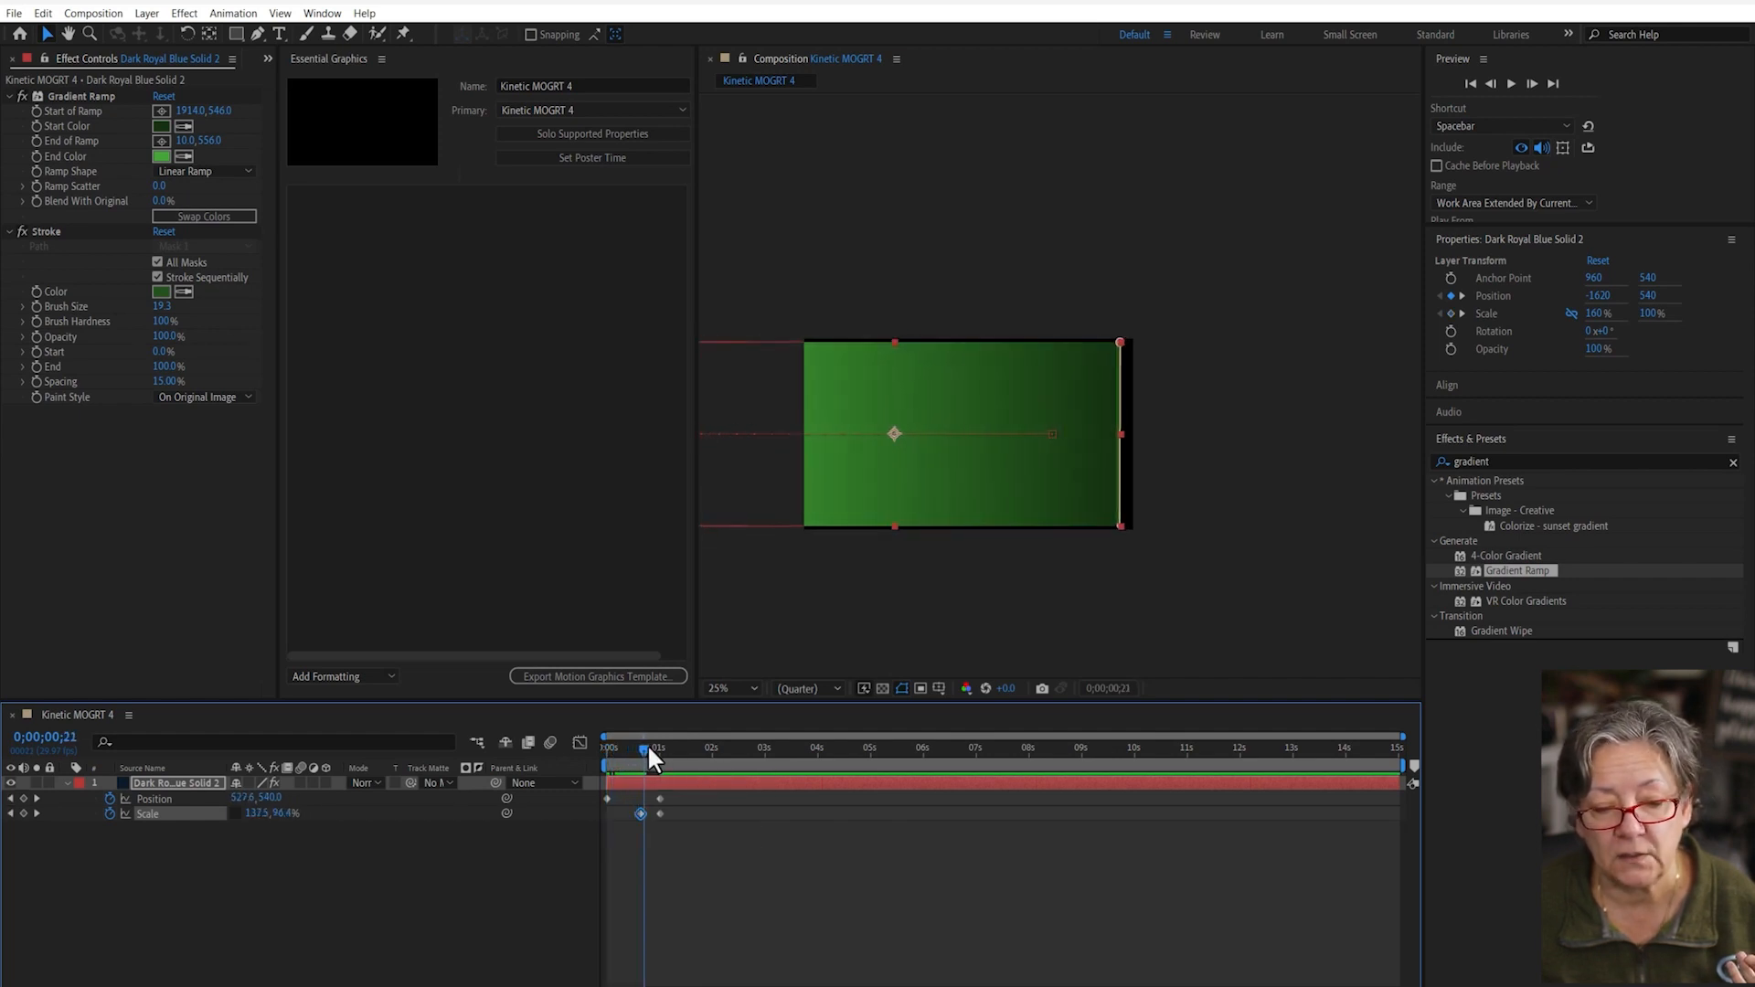
pyautogui.moveTo(640, 811); pyautogui.dragTo(648, 815)
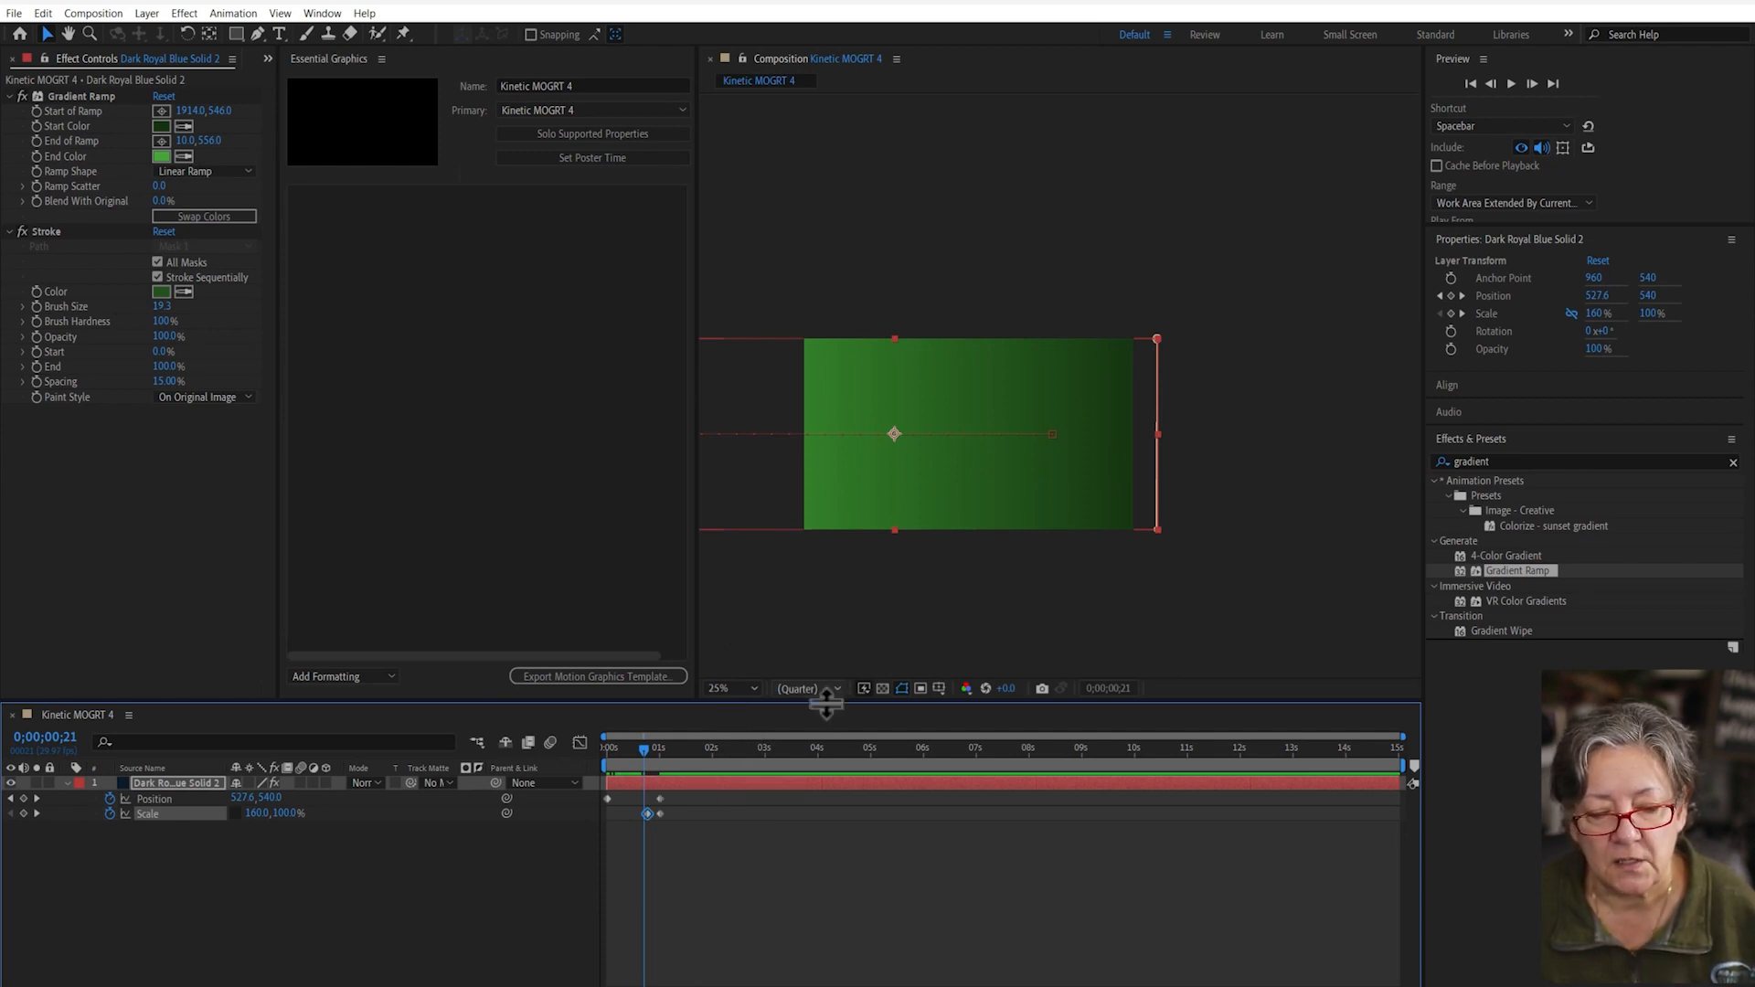
# - Delay the second Scale keyframe to about 1.5 seconds and preview the slide-and-shrink motion
pyautogui.moveTo(601, 754); pyautogui.dragTo(666, 742)
pyautogui.click(722, 845)
pyautogui.moveTo(660, 813); pyautogui.dragTo(697, 814)
pyautogui.press('space')
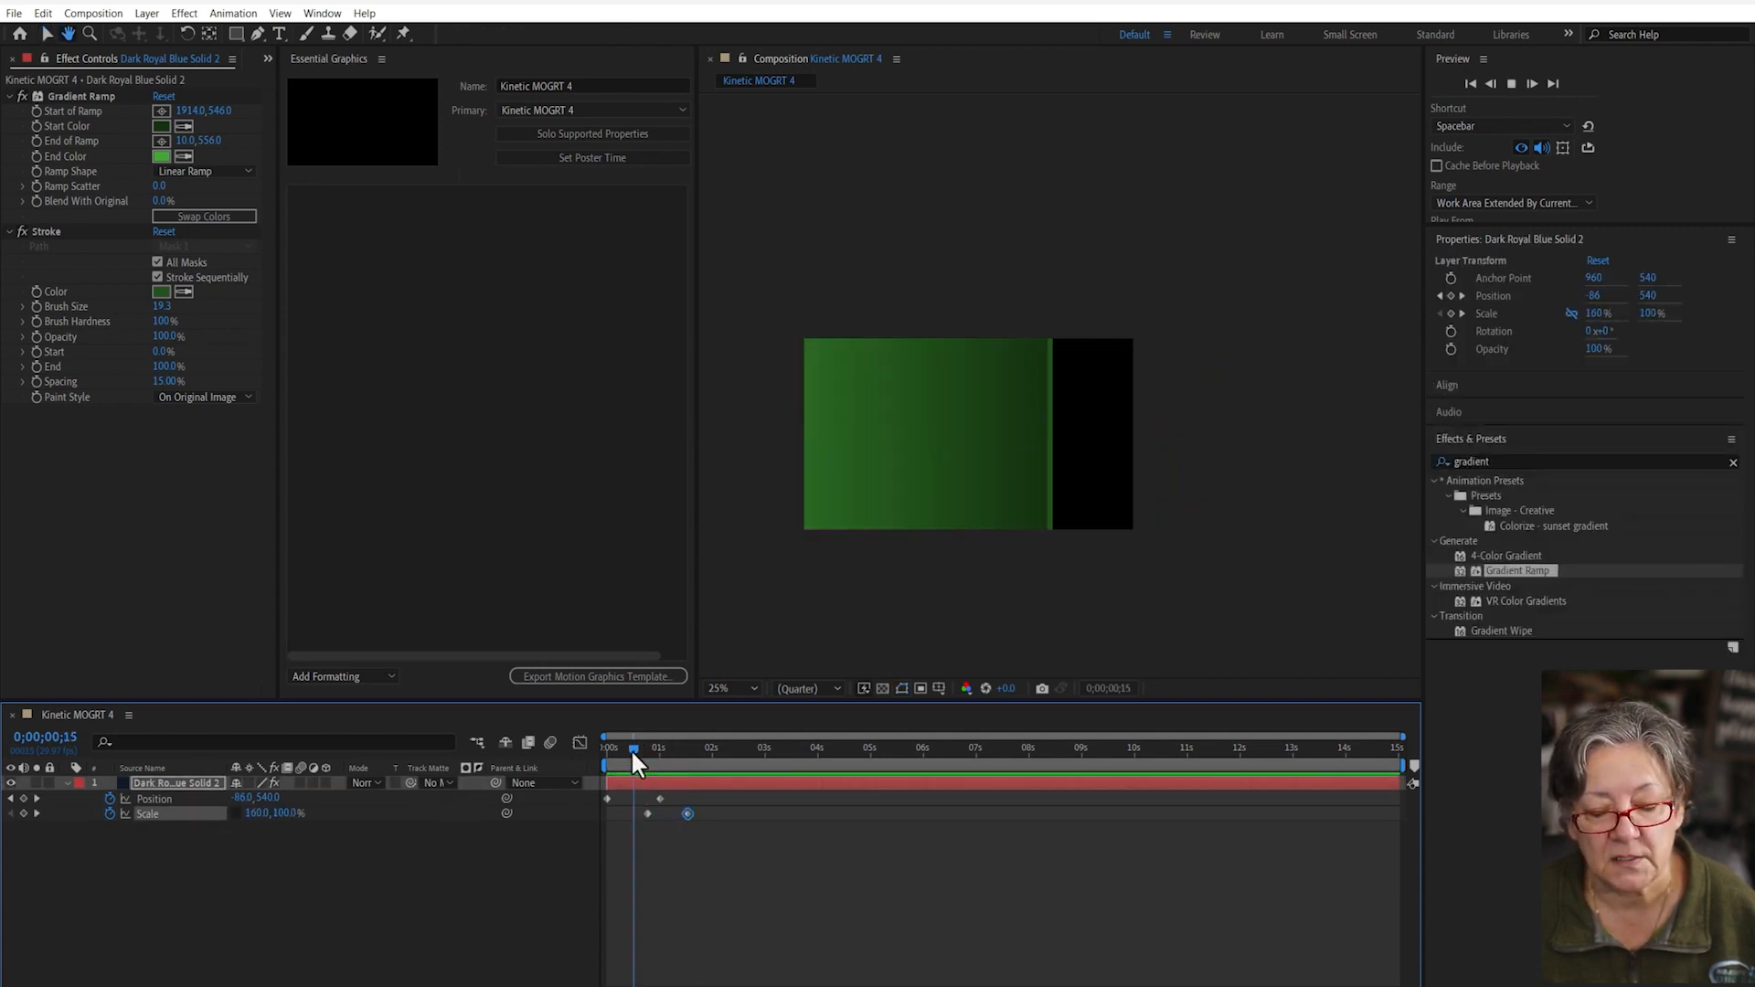
pyautogui.moveTo(633, 751); pyautogui.dragTo(702, 750)
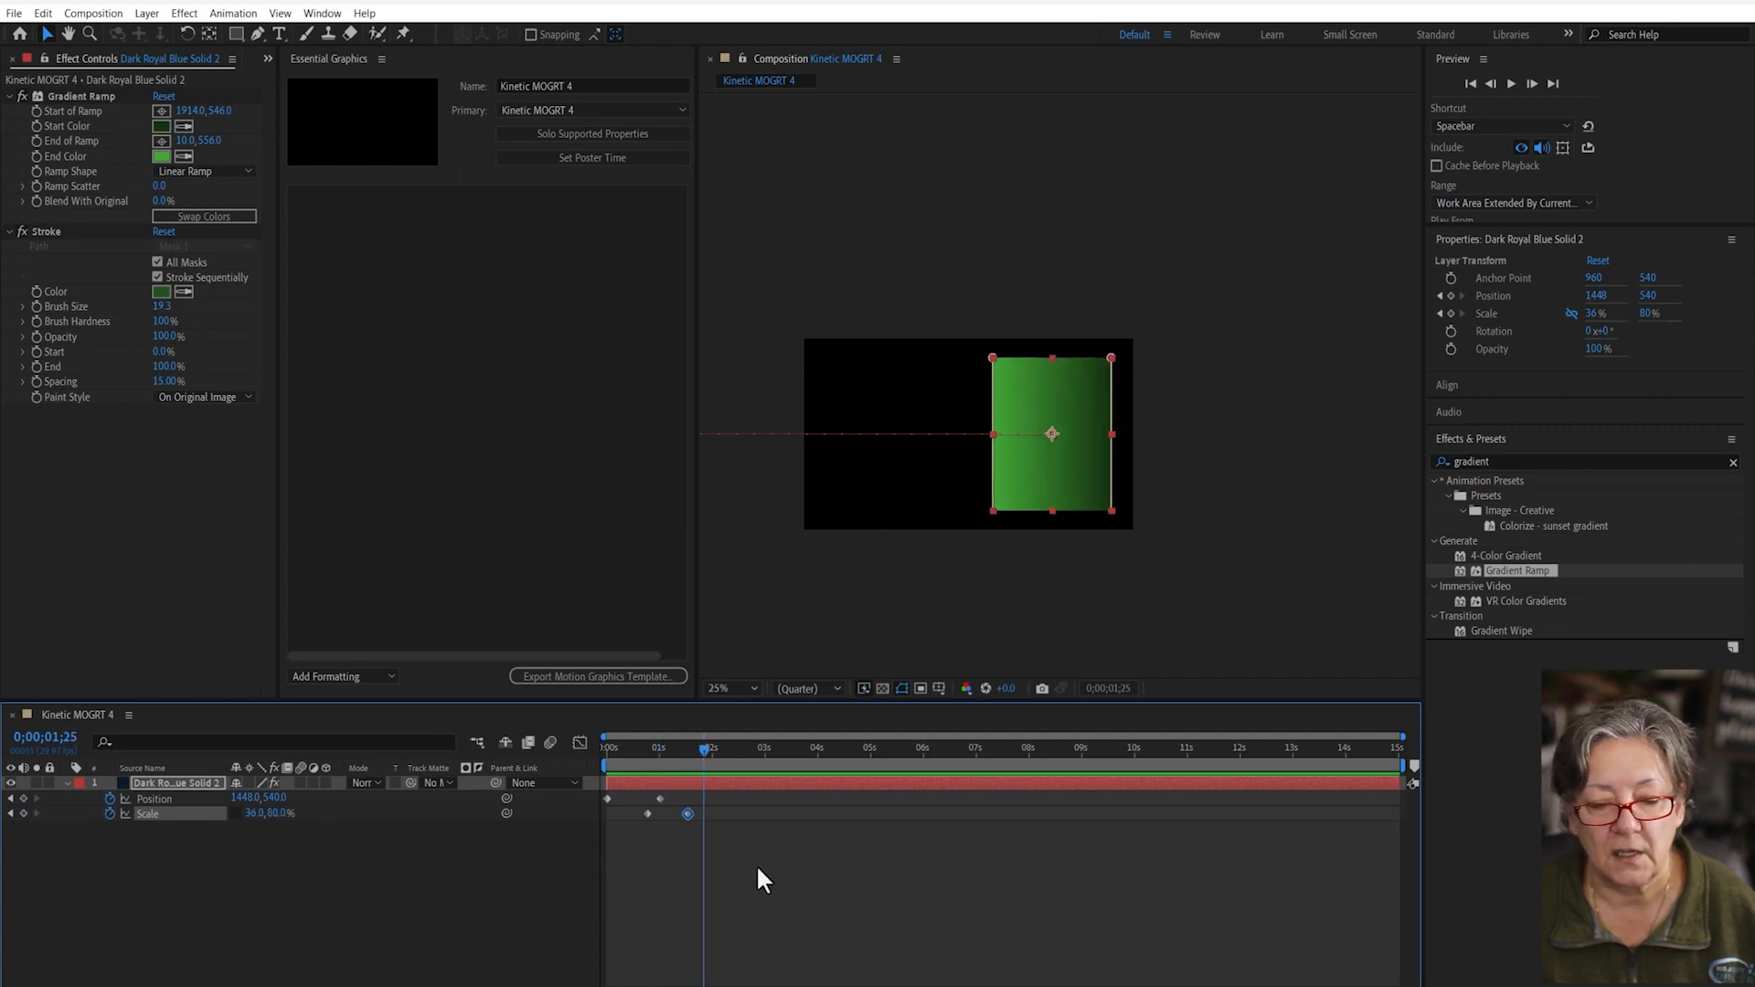
# - Apply Easy Ease to all of the solid's Position and Scale keyframes
pyautogui.click(666, 898)
pyautogui.moveTo(838, 865); pyautogui.dragTo(582, 775)
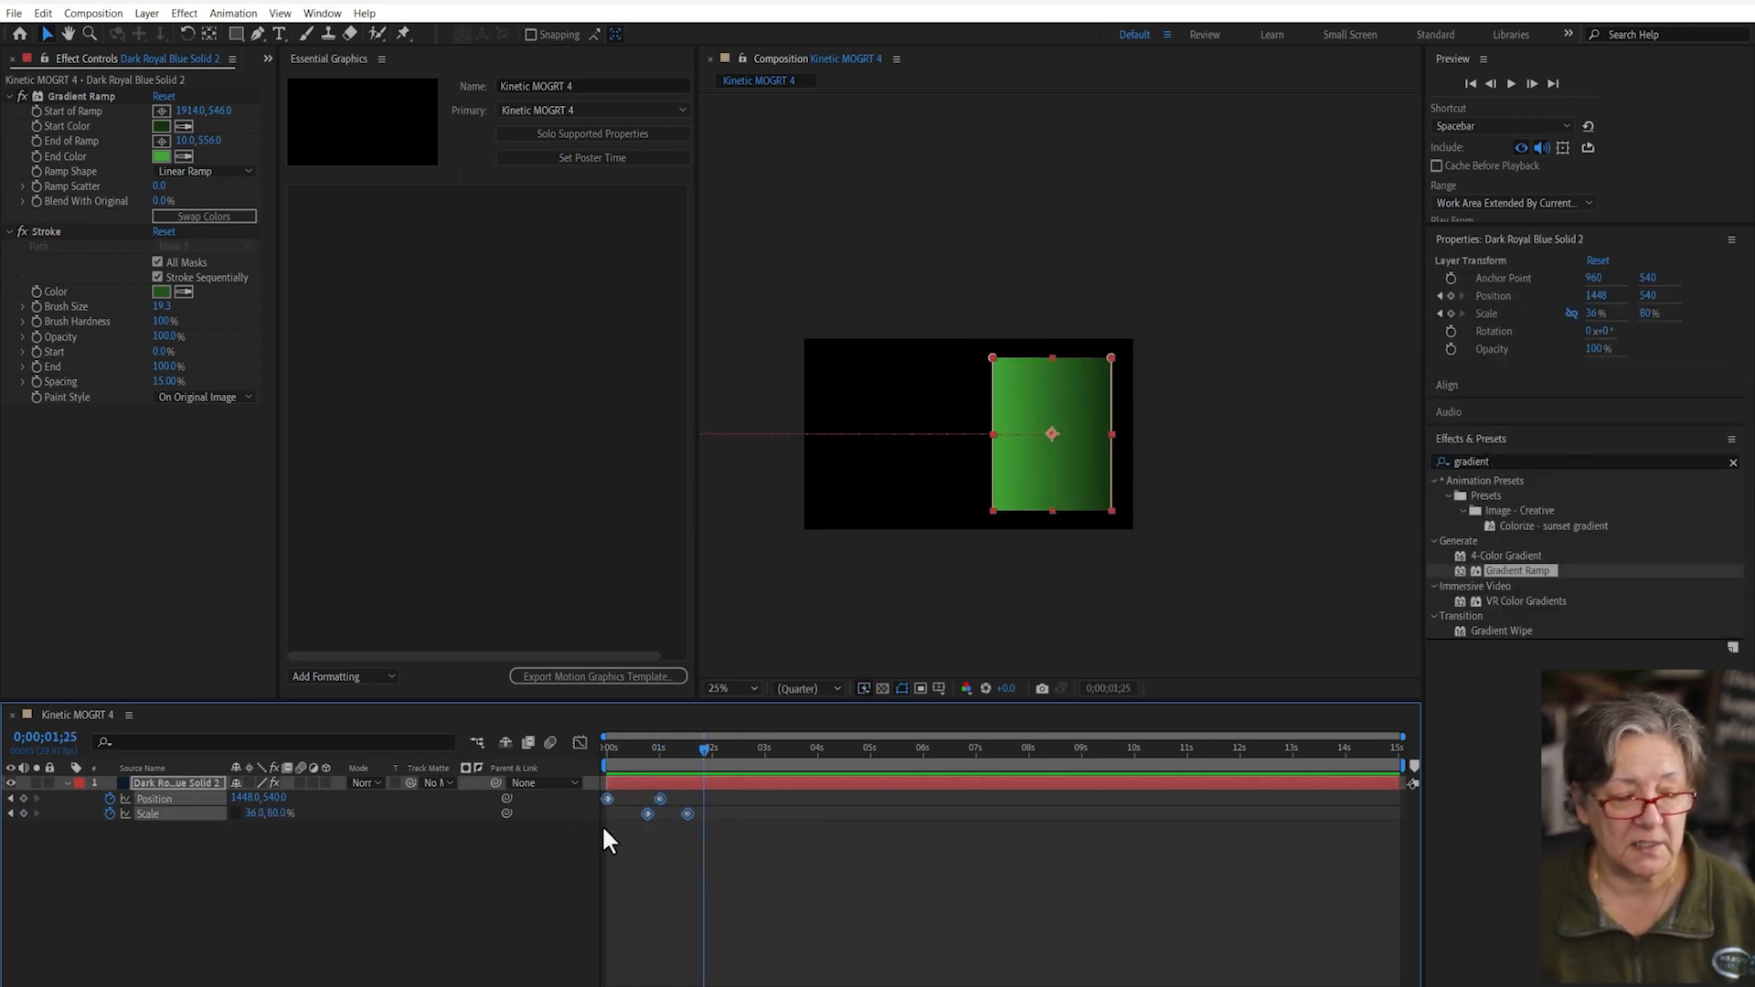
pyautogui.press('F9')
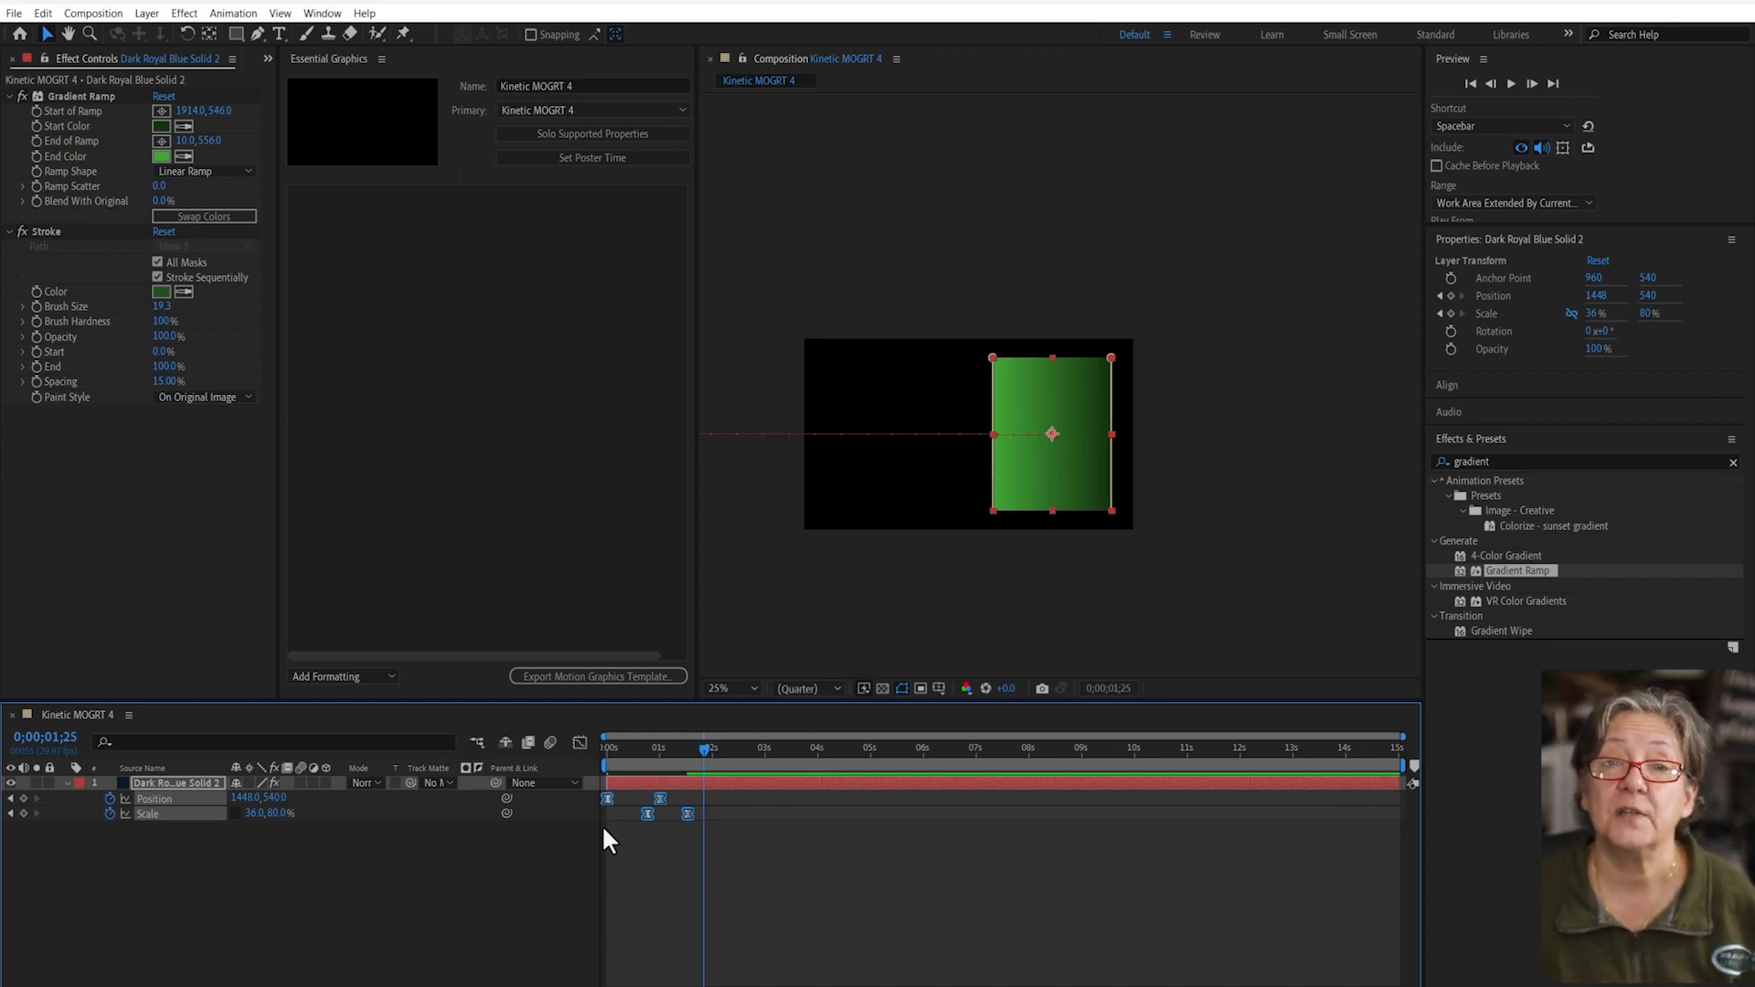
# - Show the solid's Position and Scale keyframes in the Graph Editor with Edit Value Graph chosen
pyautogui.click(580, 742)
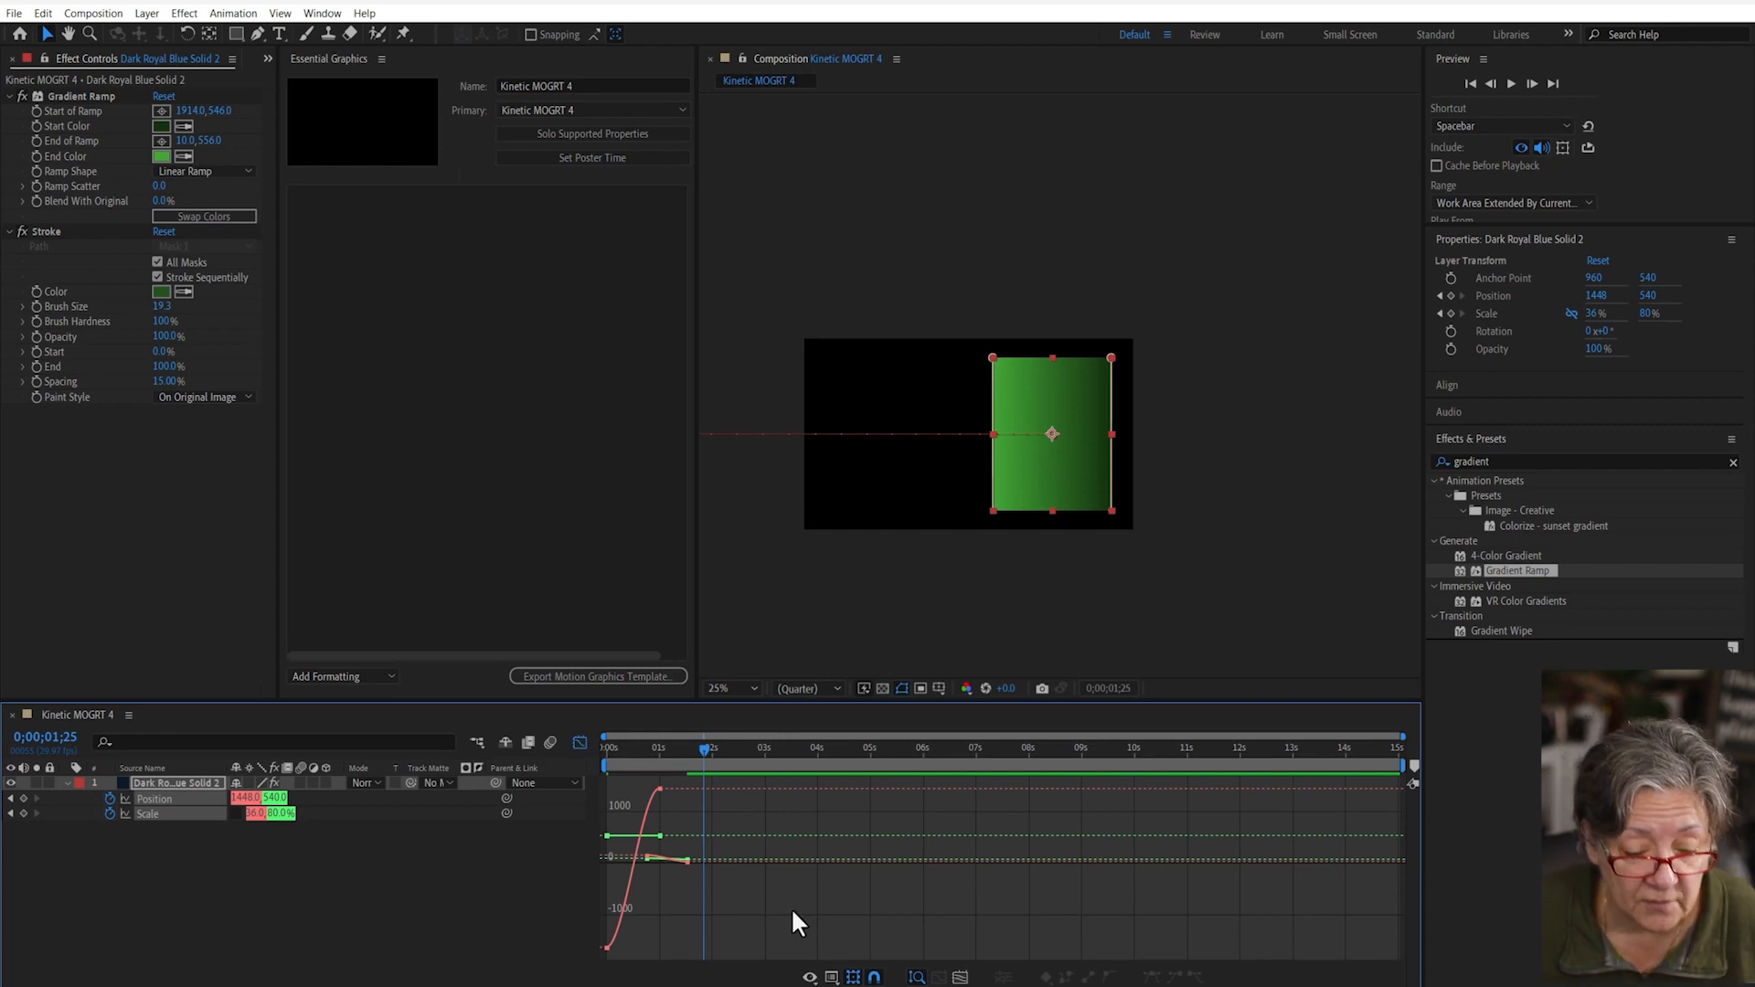
pyautogui.click(659, 790)
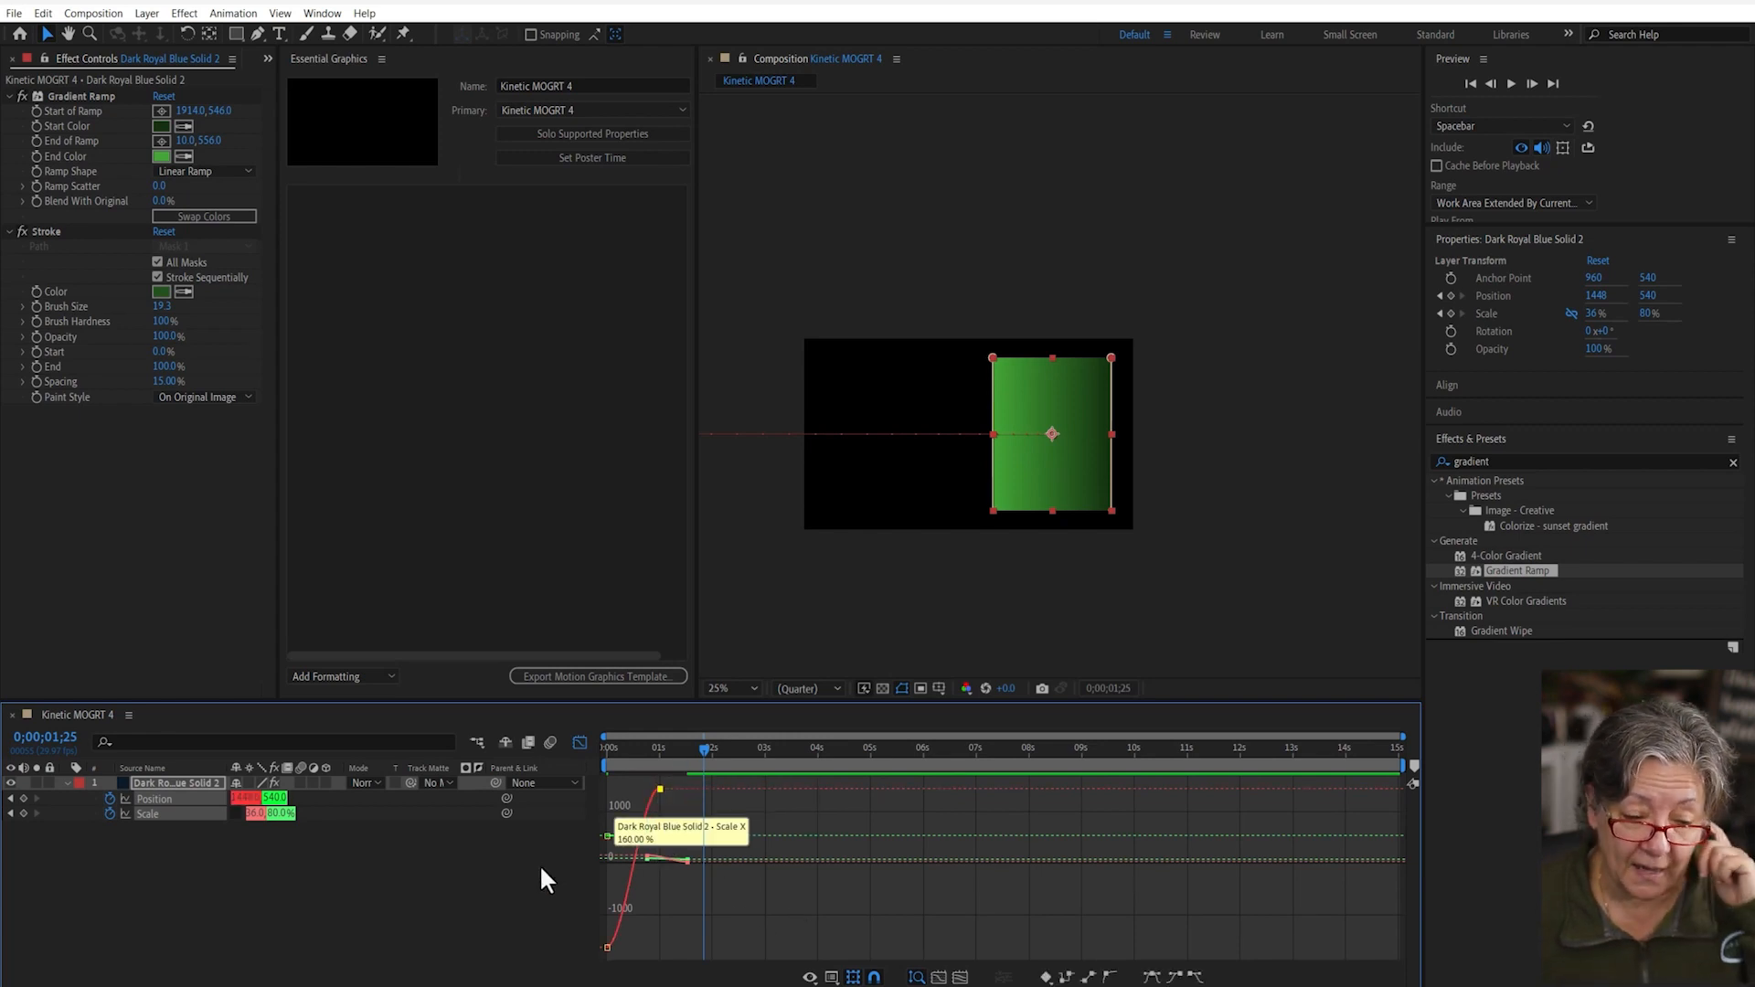
pyautogui.keyDown('shift'); pyautogui.click(660, 836); pyautogui.keyUp('shift')
pyautogui.click(814, 976)
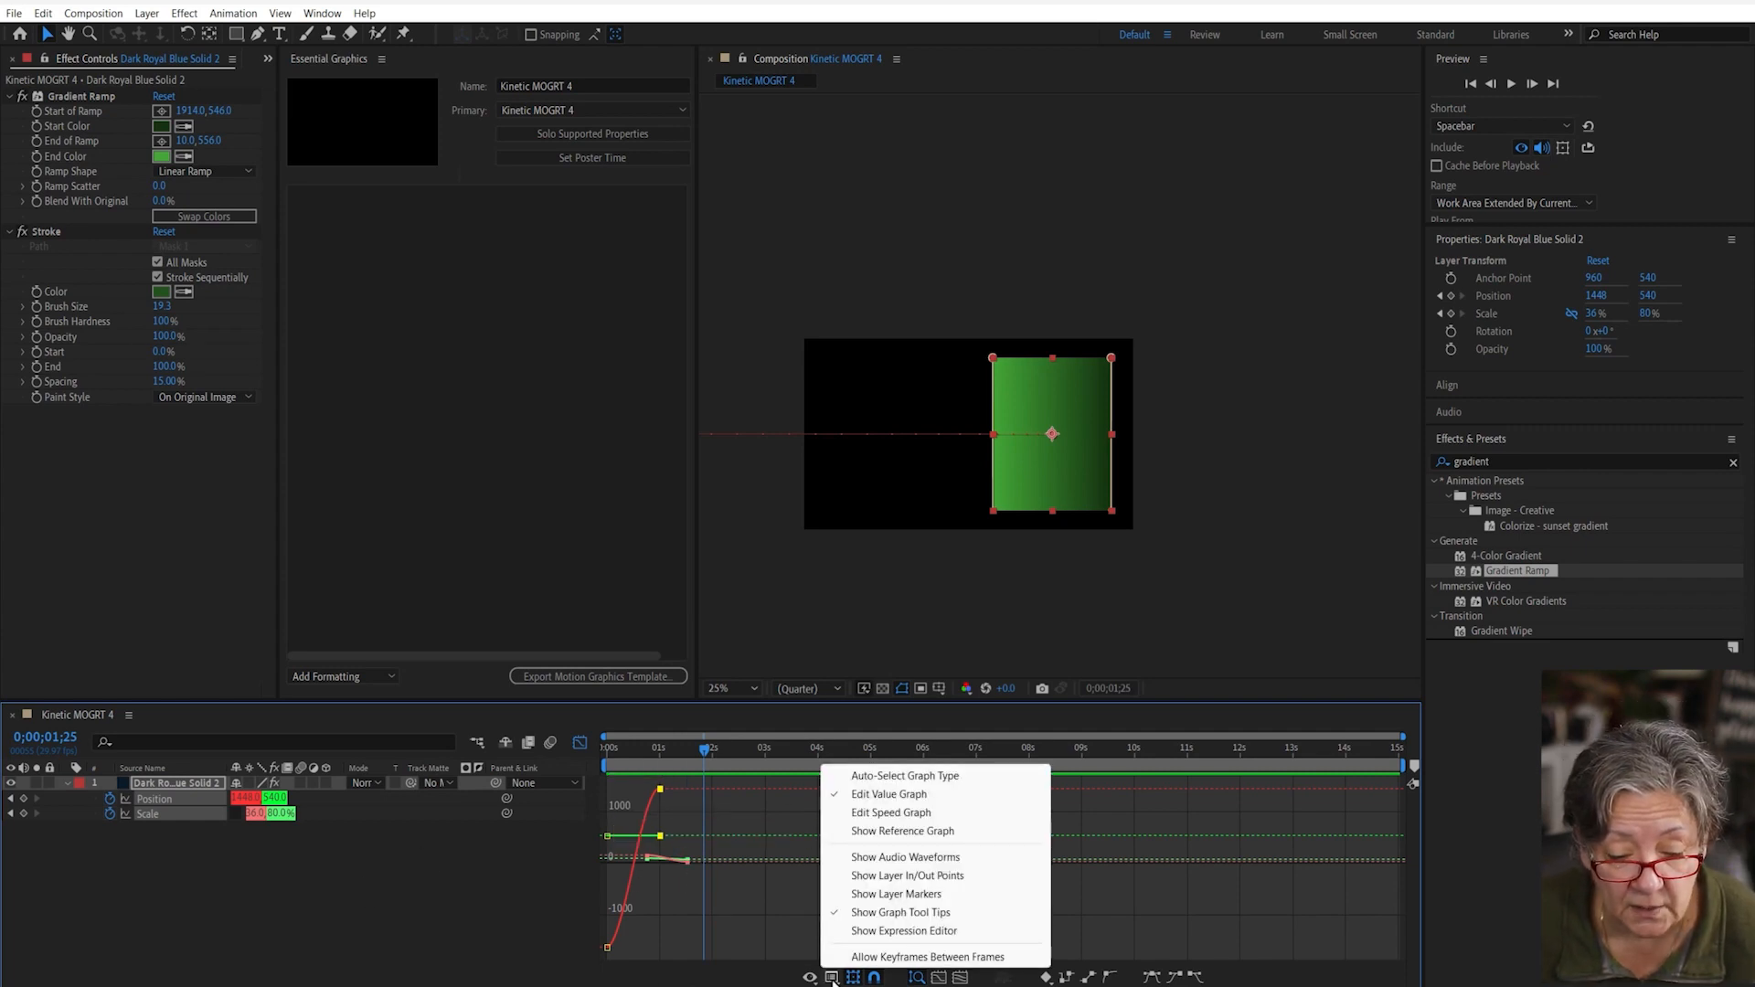
pyautogui.click(890, 798)
# - Separate the solid's Position into individual X and Y dimensions
pyautogui.click(402, 862)
pyautogui.click(160, 800)
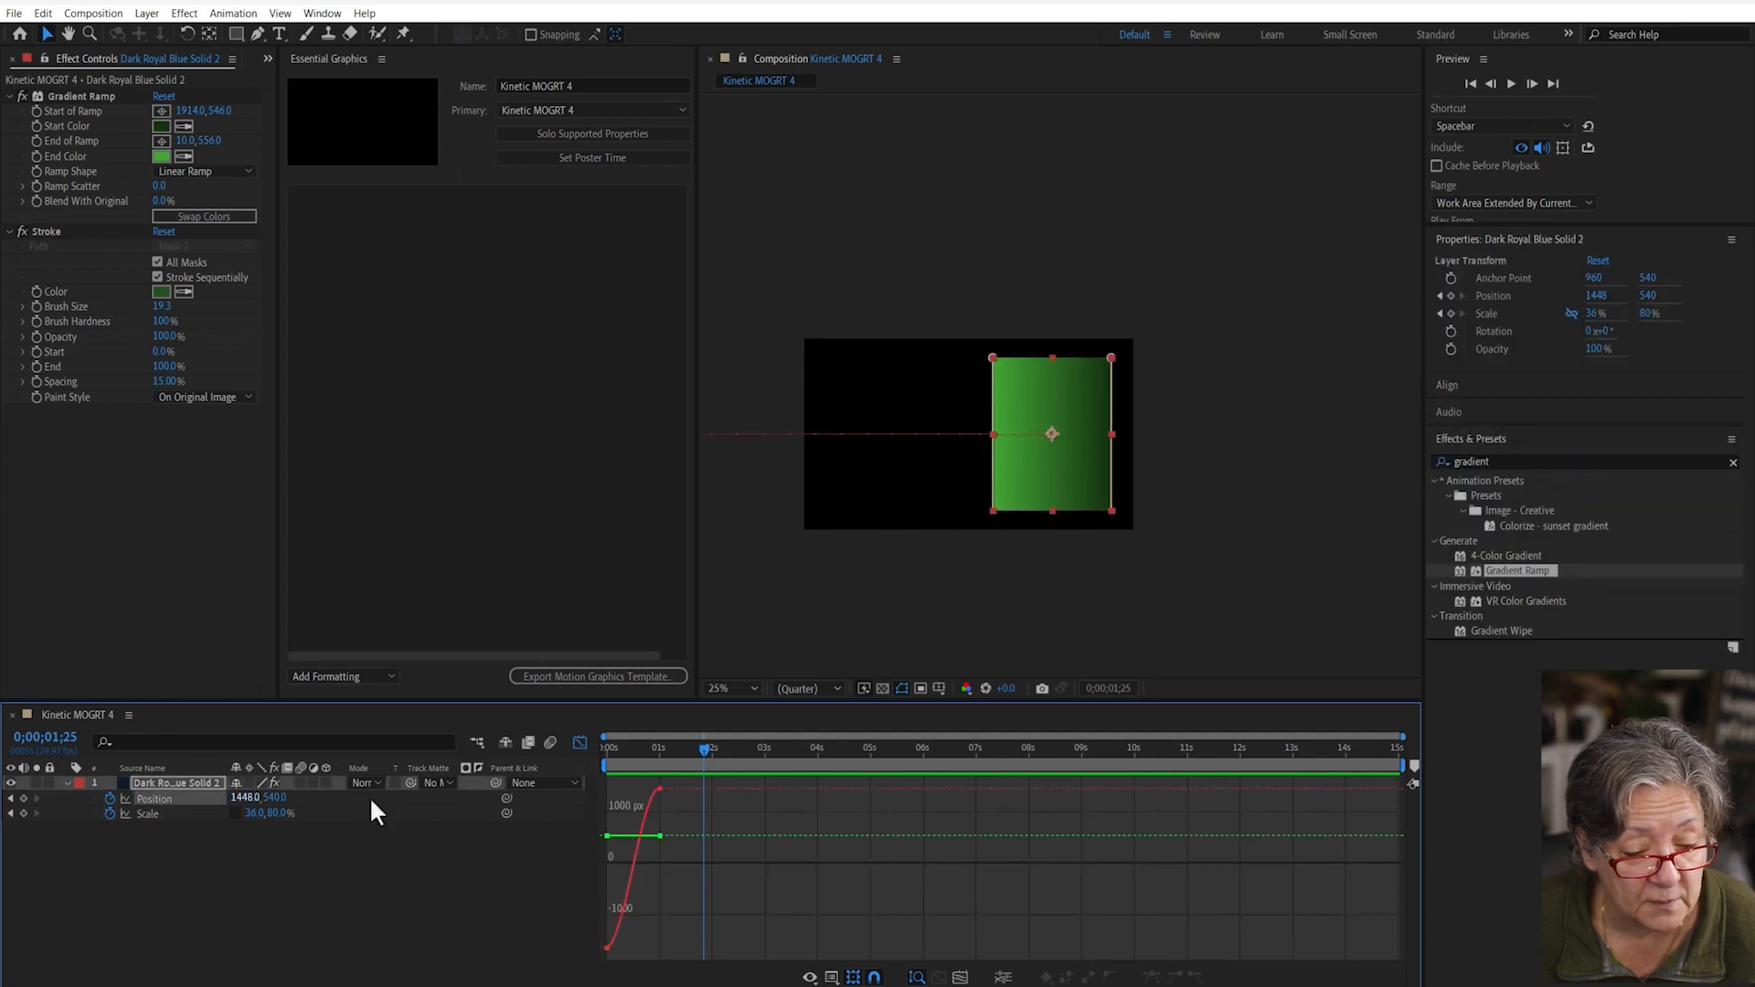
pyautogui.click(660, 790)
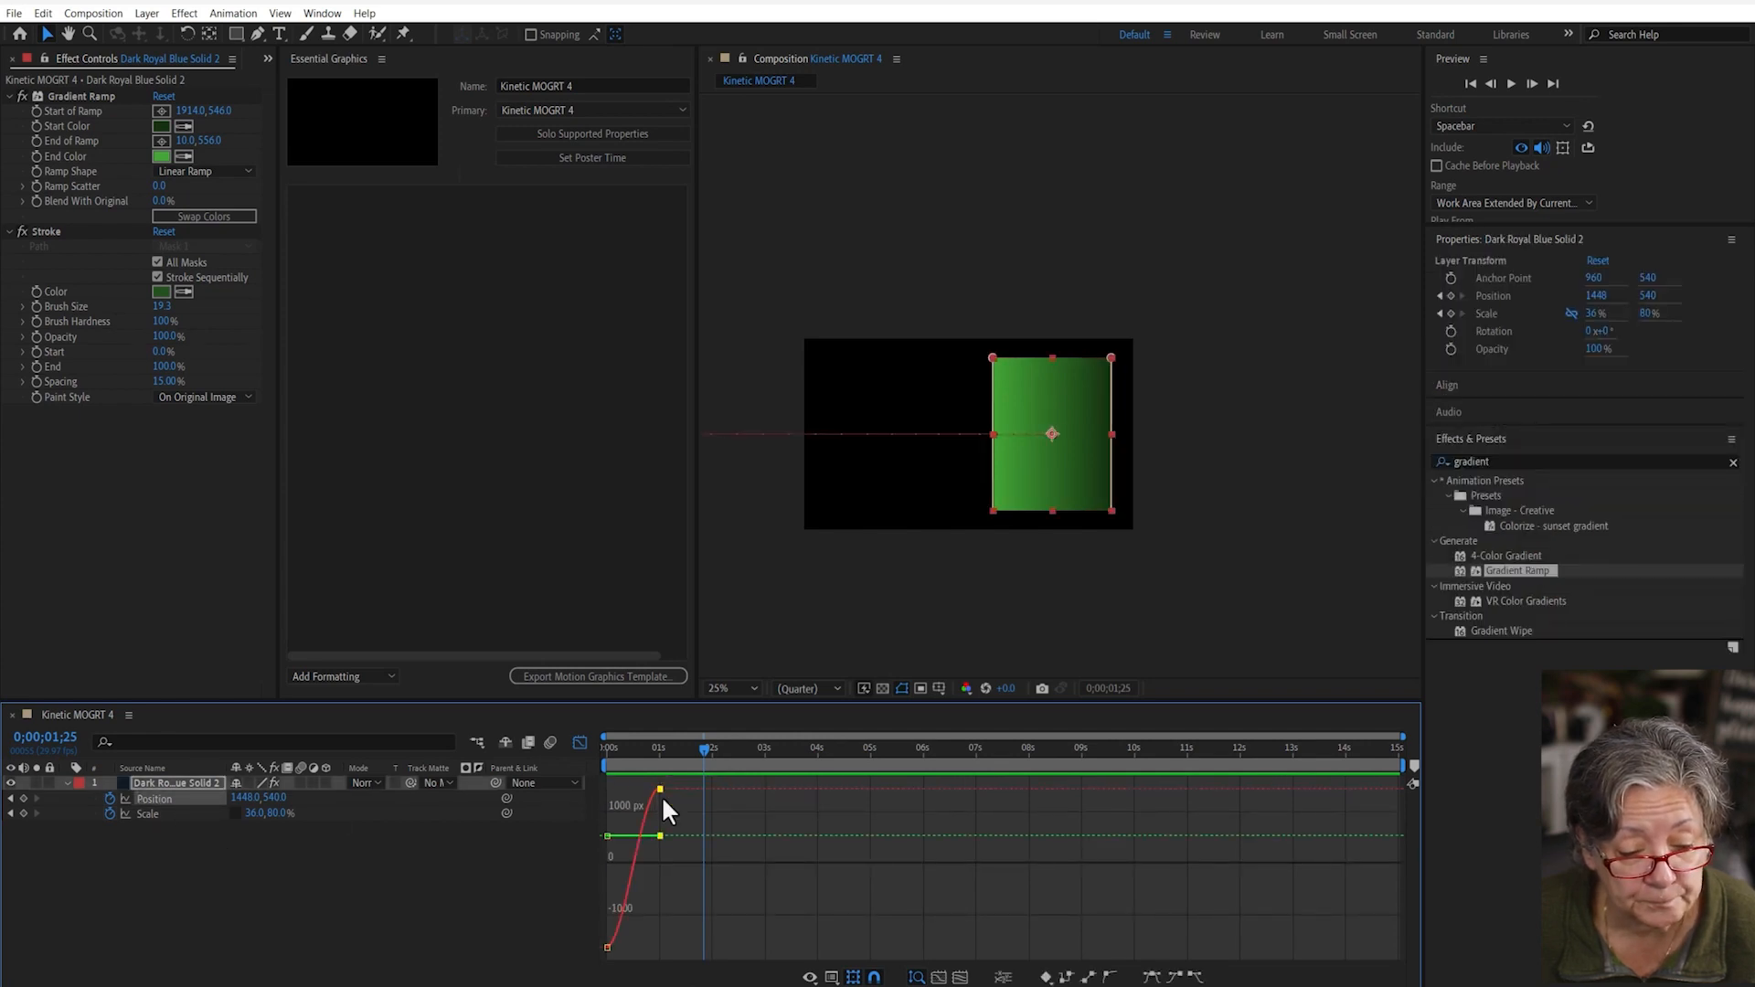
pyautogui.rightClick(660, 791)
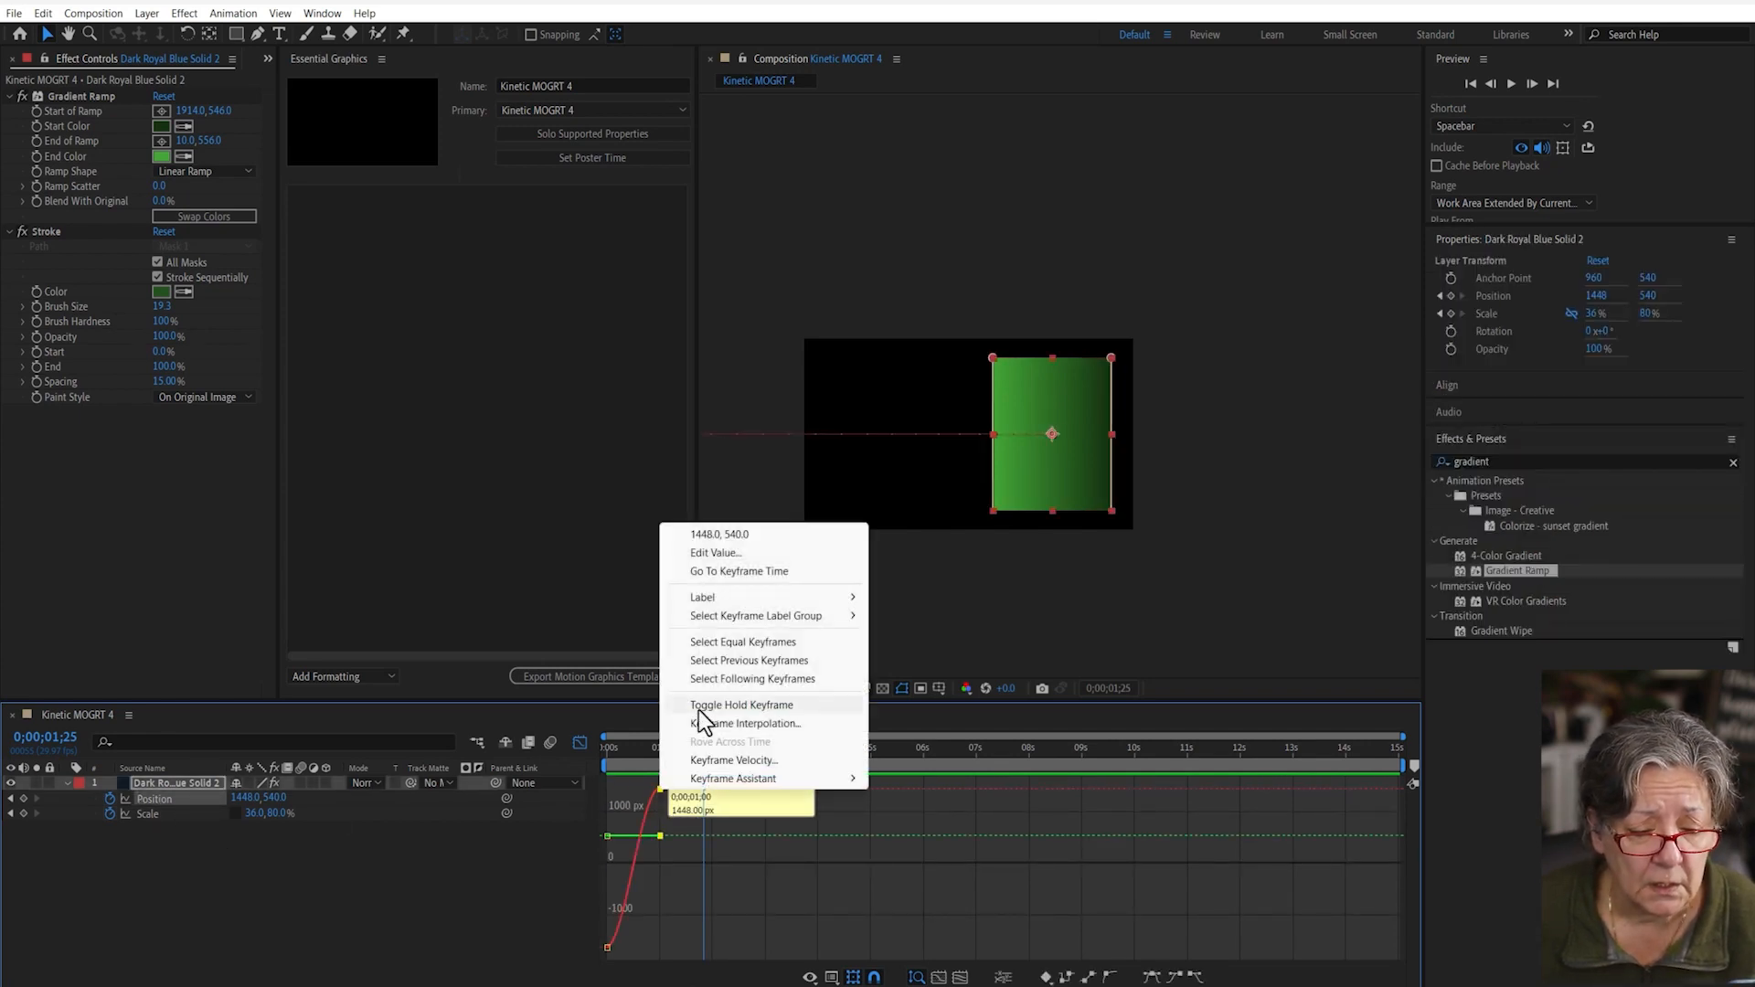
pyautogui.rightClick(145, 797)
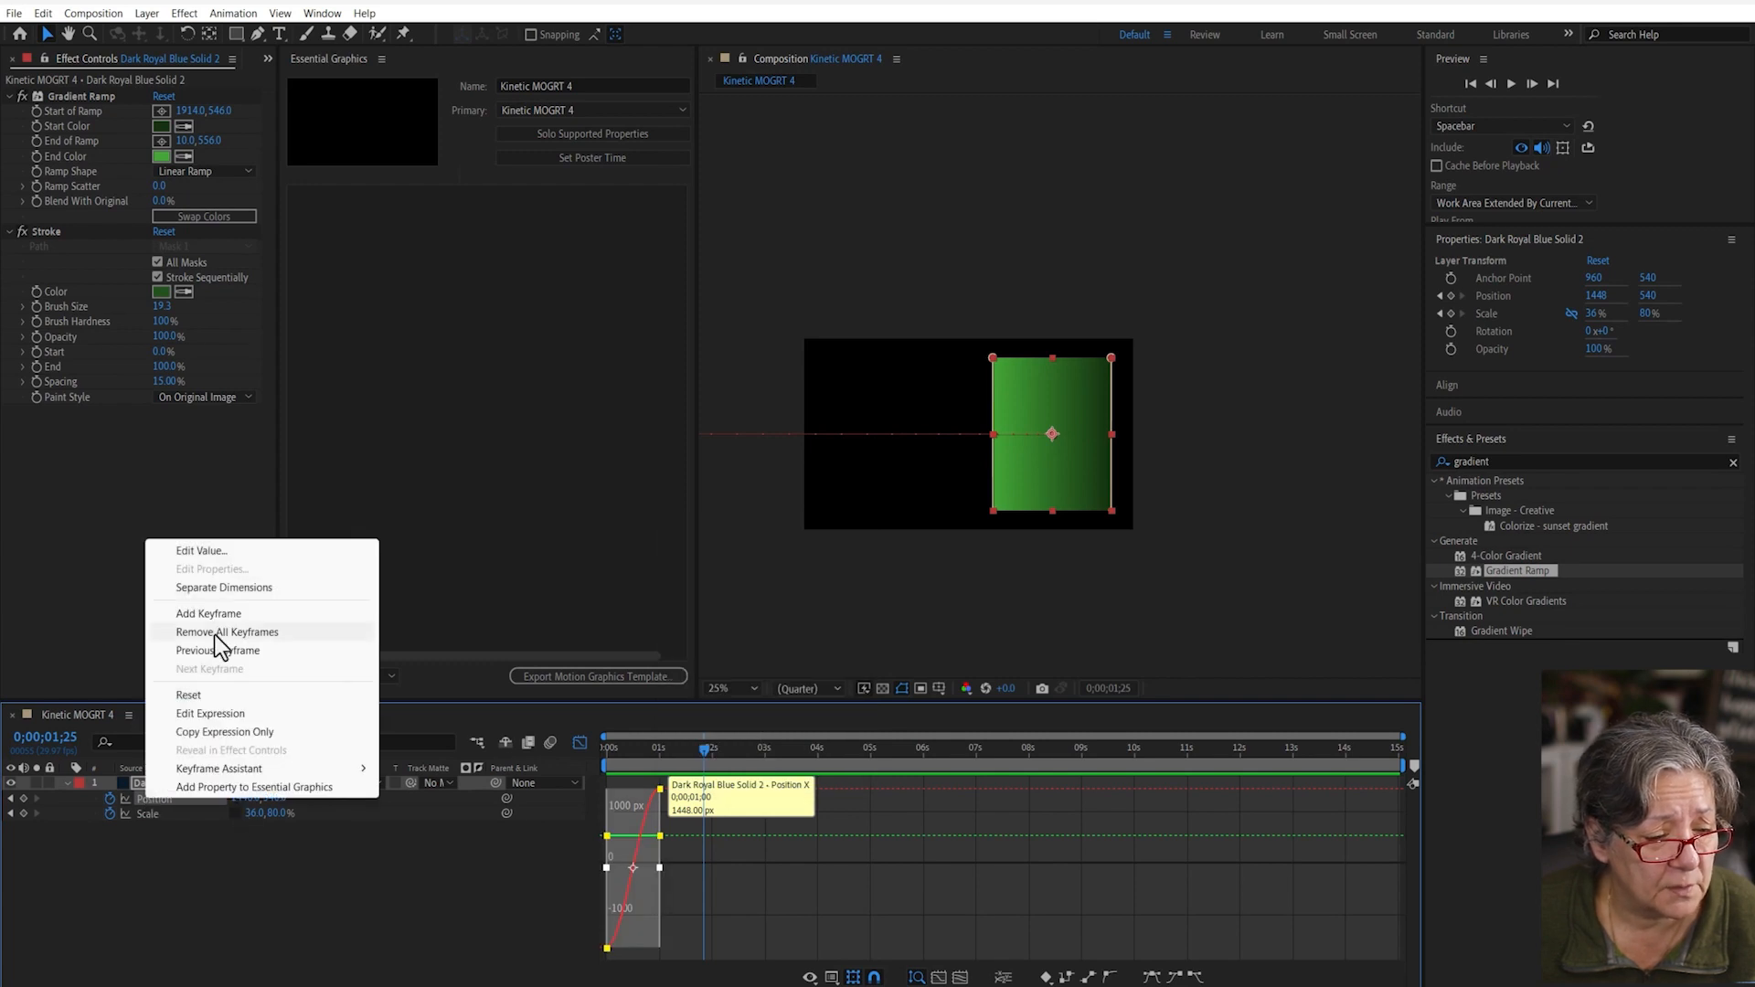
pyautogui.click(226, 594)
pyautogui.click(353, 873)
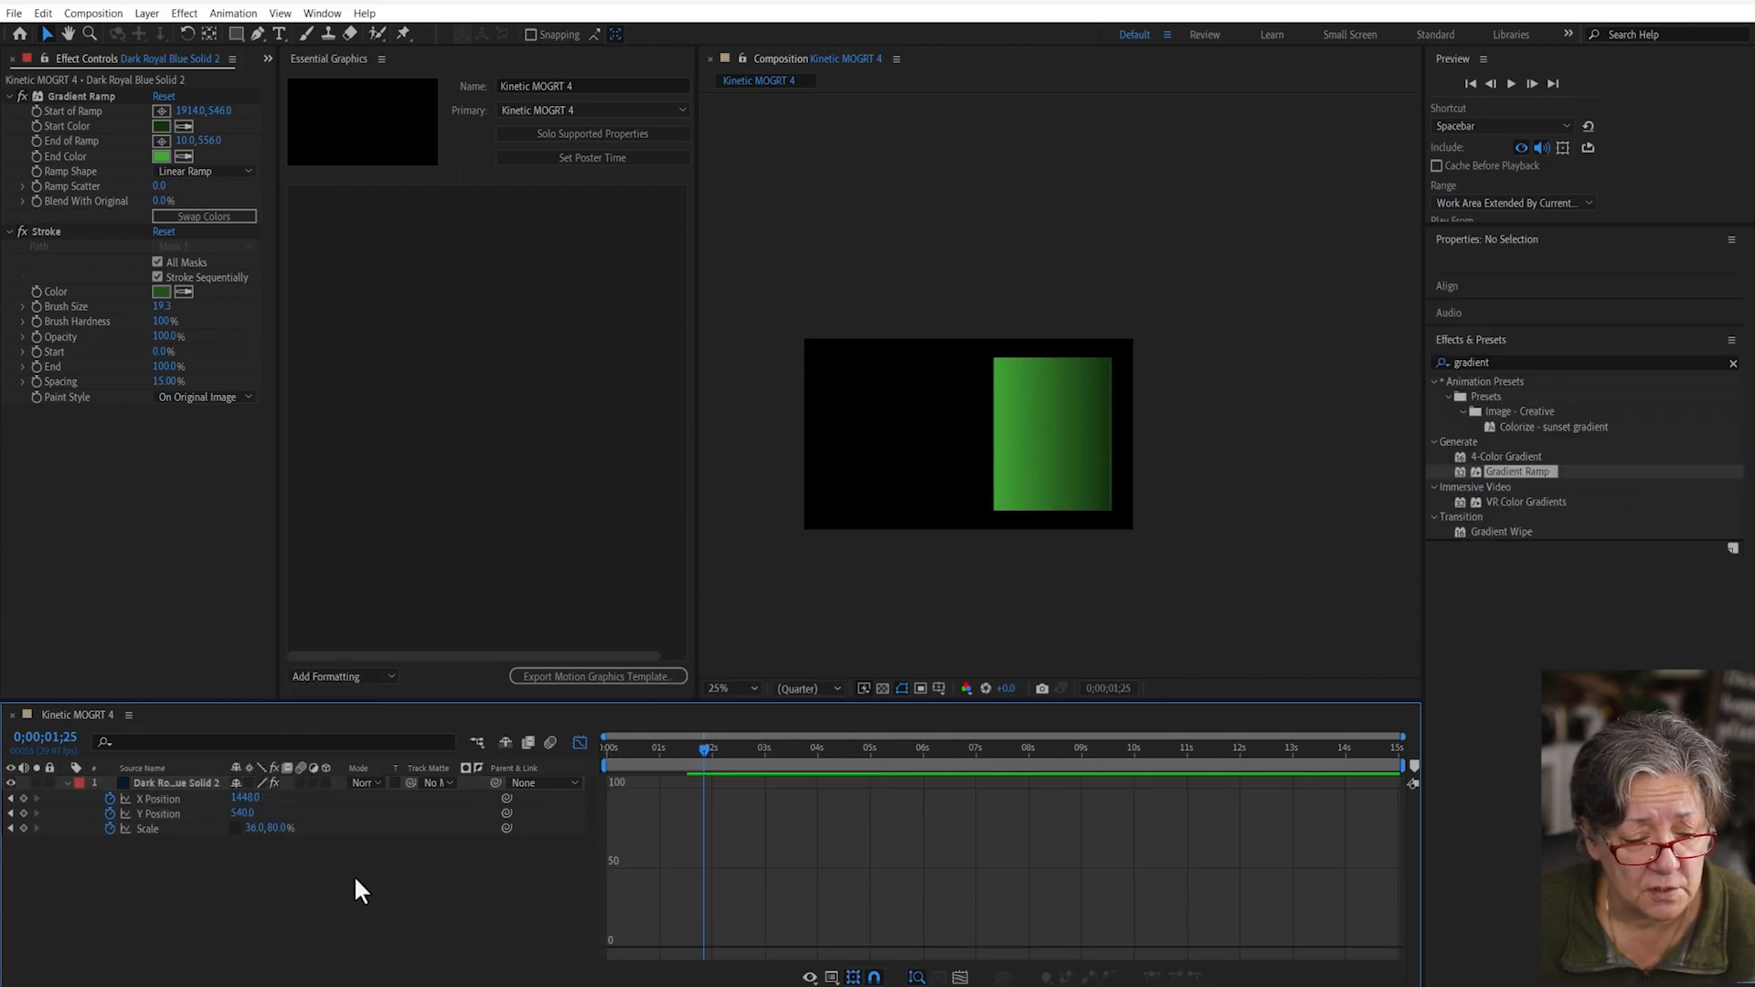
# - Apply Easy Ease to both X Position keyframes to smooth the linear value curve
pyautogui.click(164, 798)
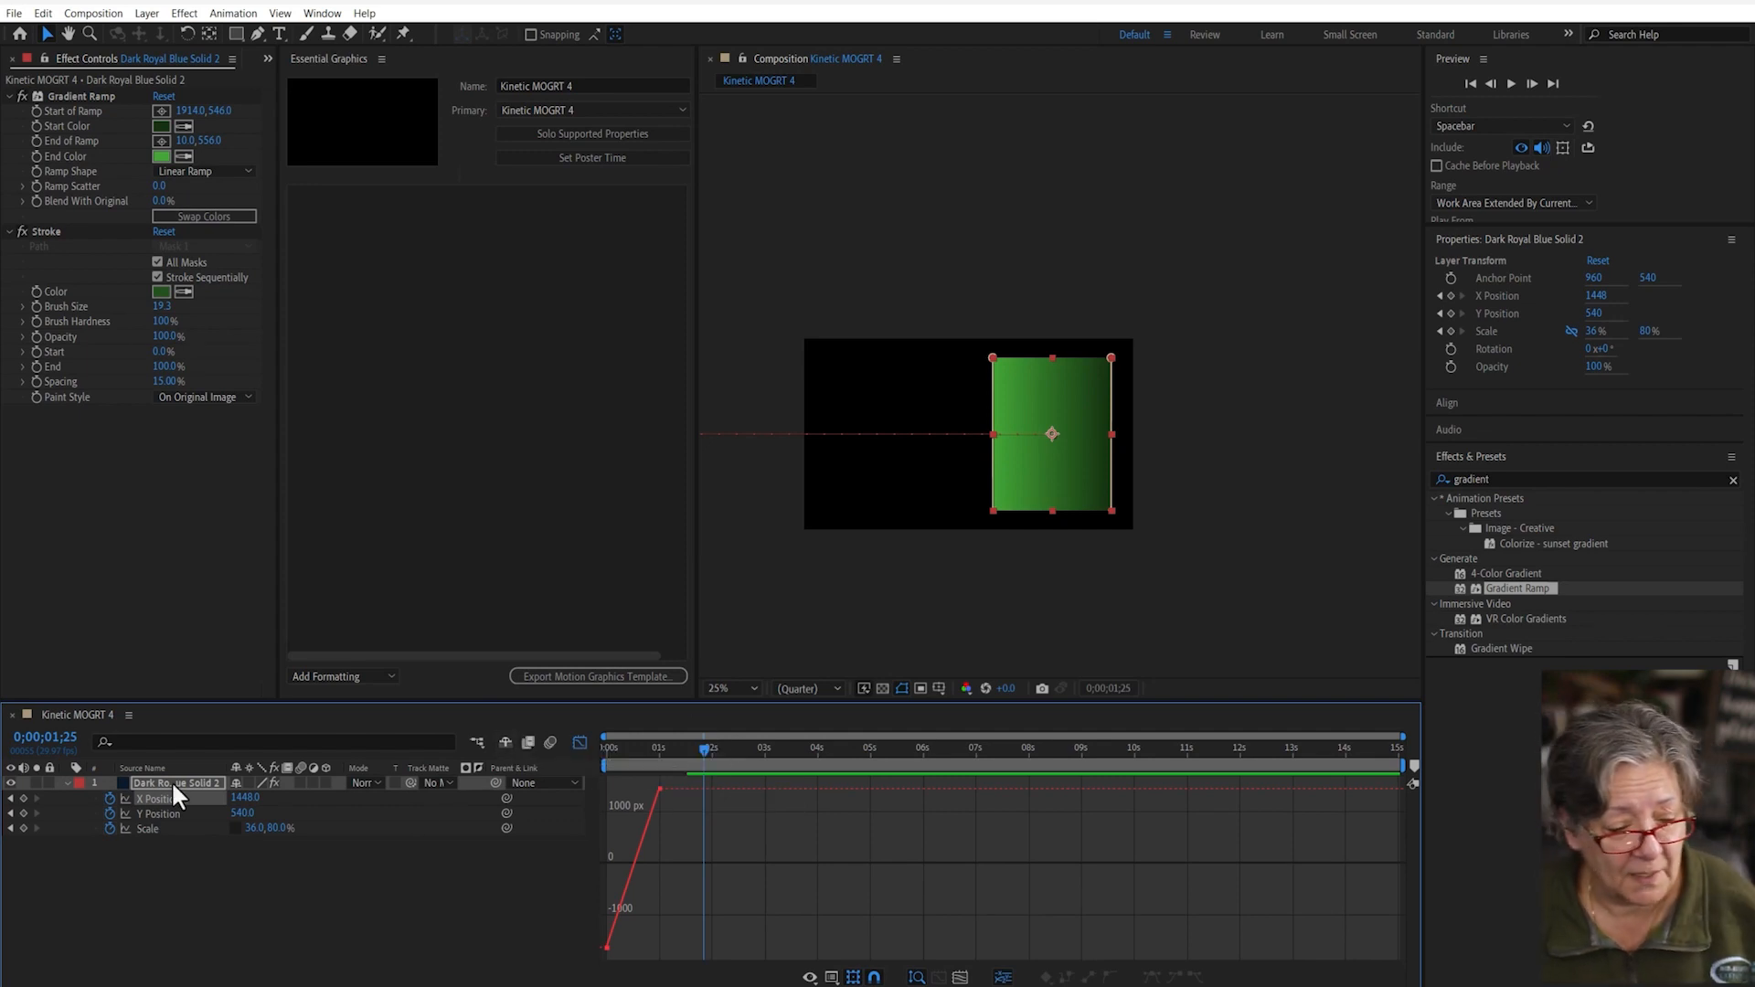
pyautogui.click(150, 798)
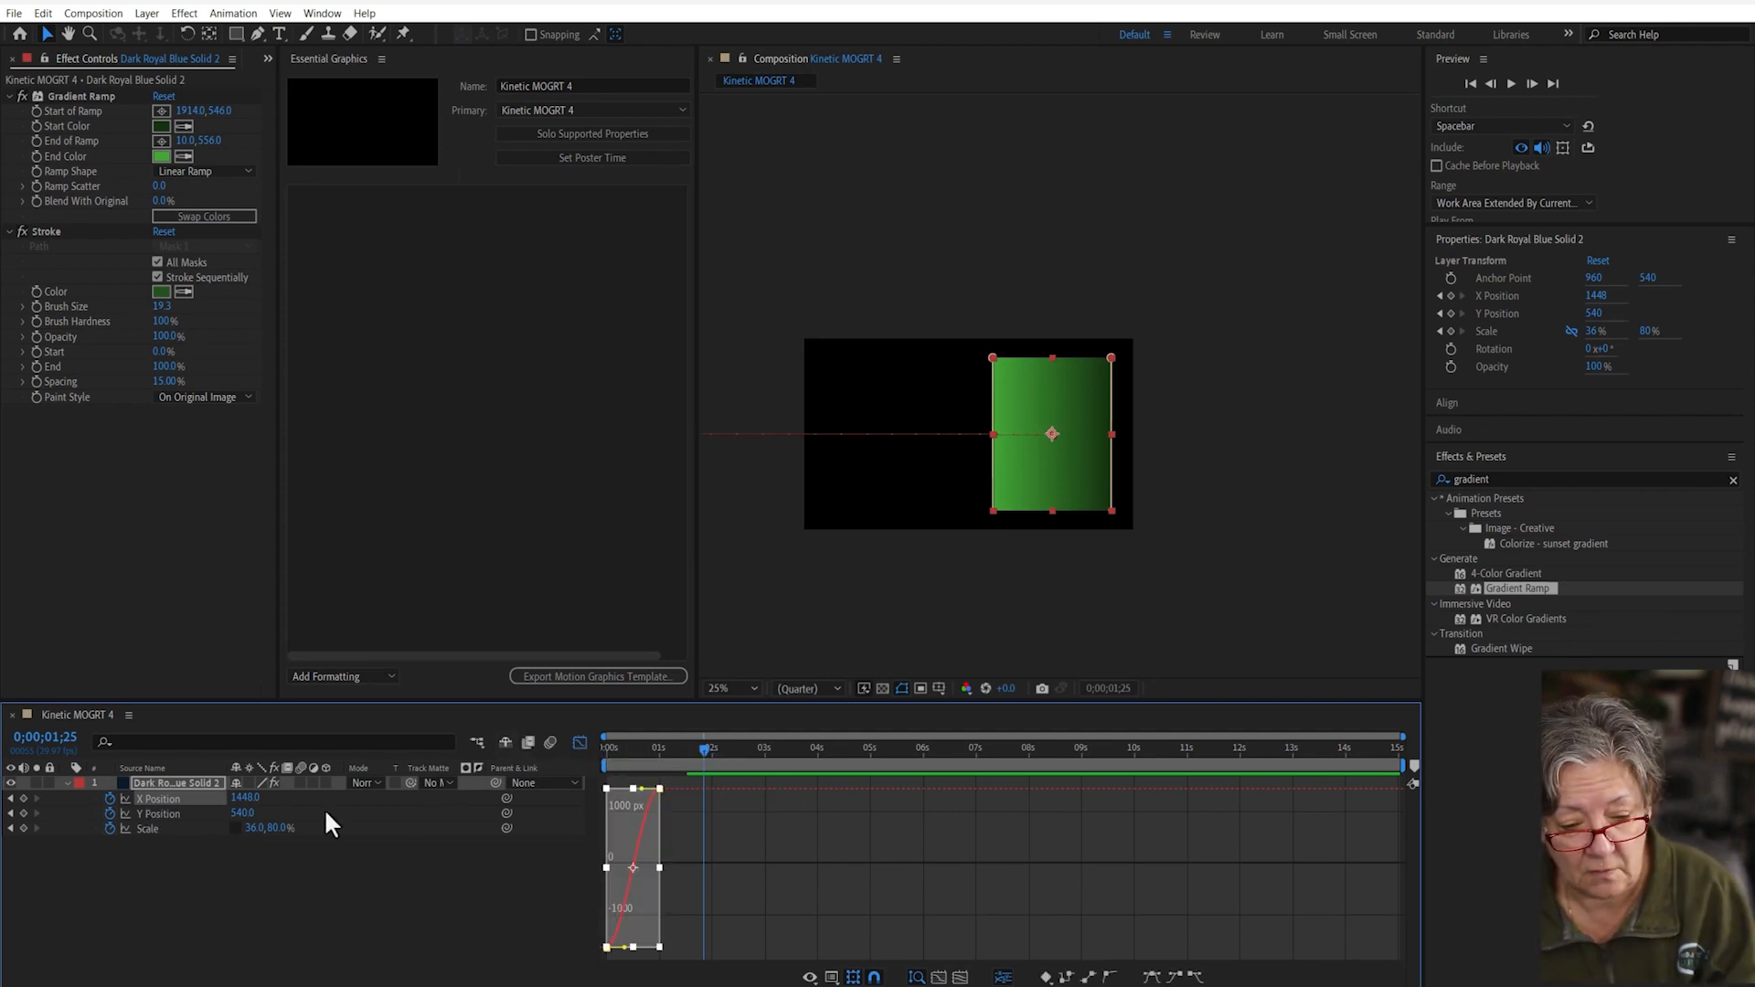
pyautogui.click(463, 896)
# - Raise the incoming handle of the 1-second X Position keyframe so the value curve overshoots before settling
pyautogui.click(159, 801)
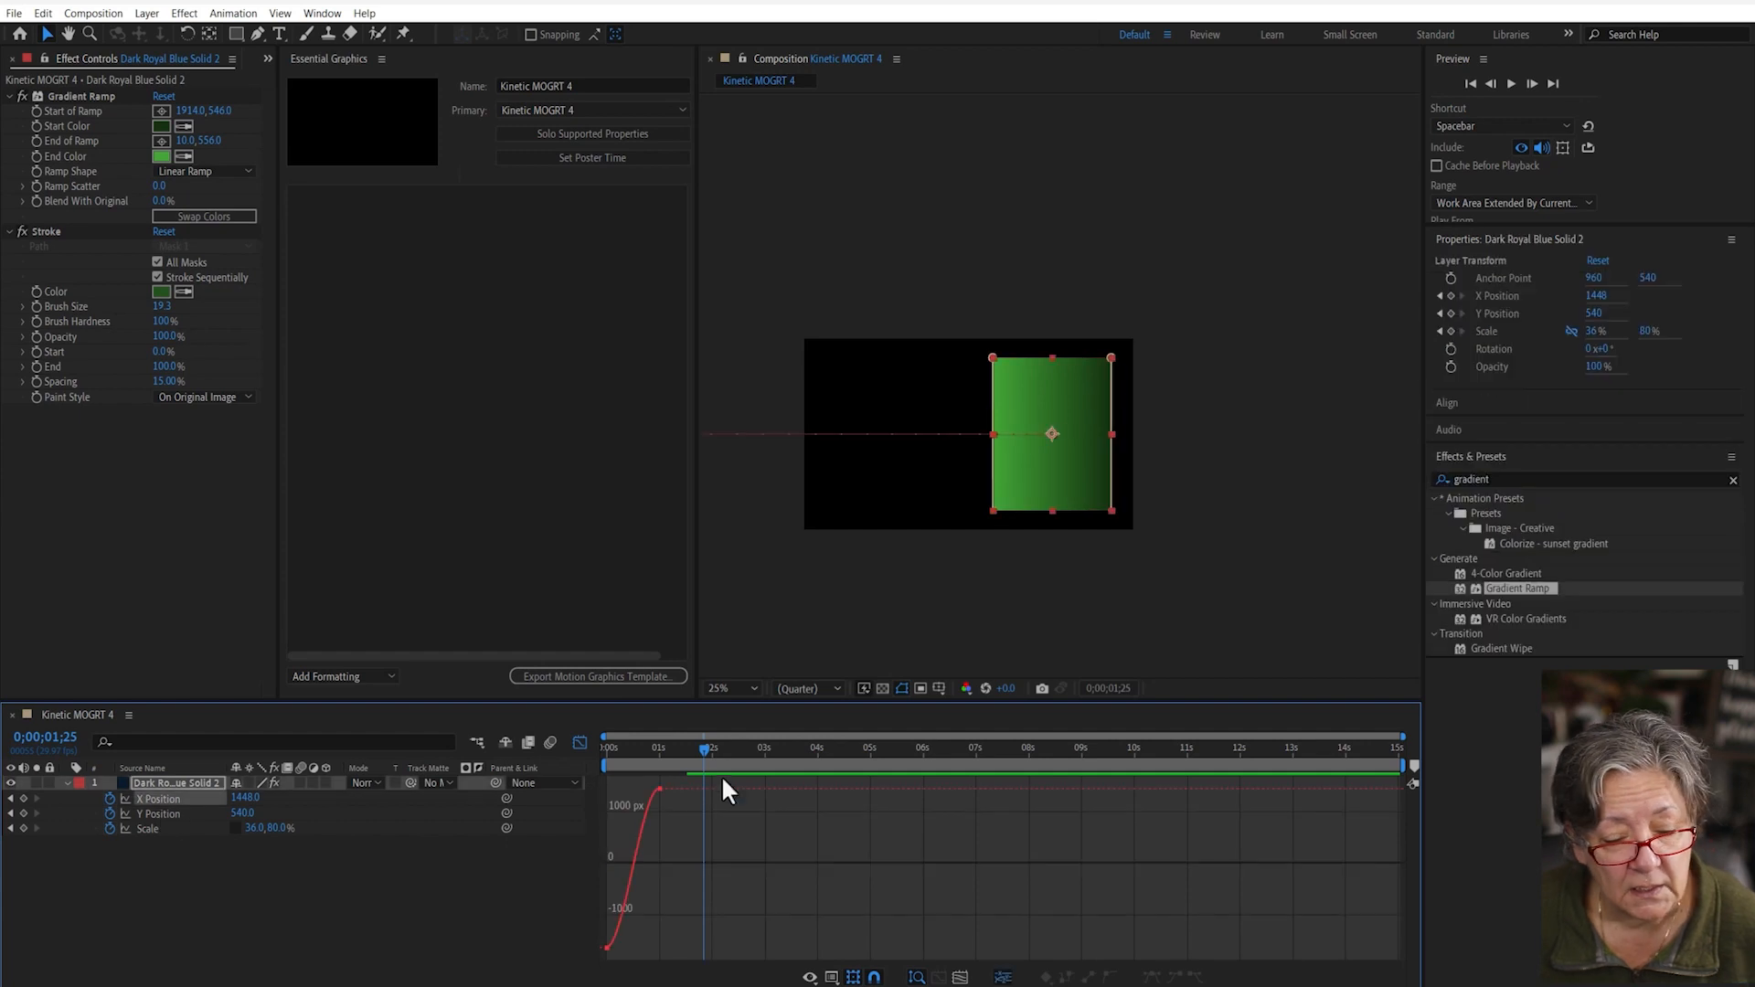
pyautogui.click(639, 787)
pyautogui.moveTo(635, 783)
pyautogui.mouseDown()
pyautogui.moveTo(628, 762)
pyautogui.moveTo(629, 798)
pyautogui.moveTo(629, 775)
pyautogui.mouseUp()
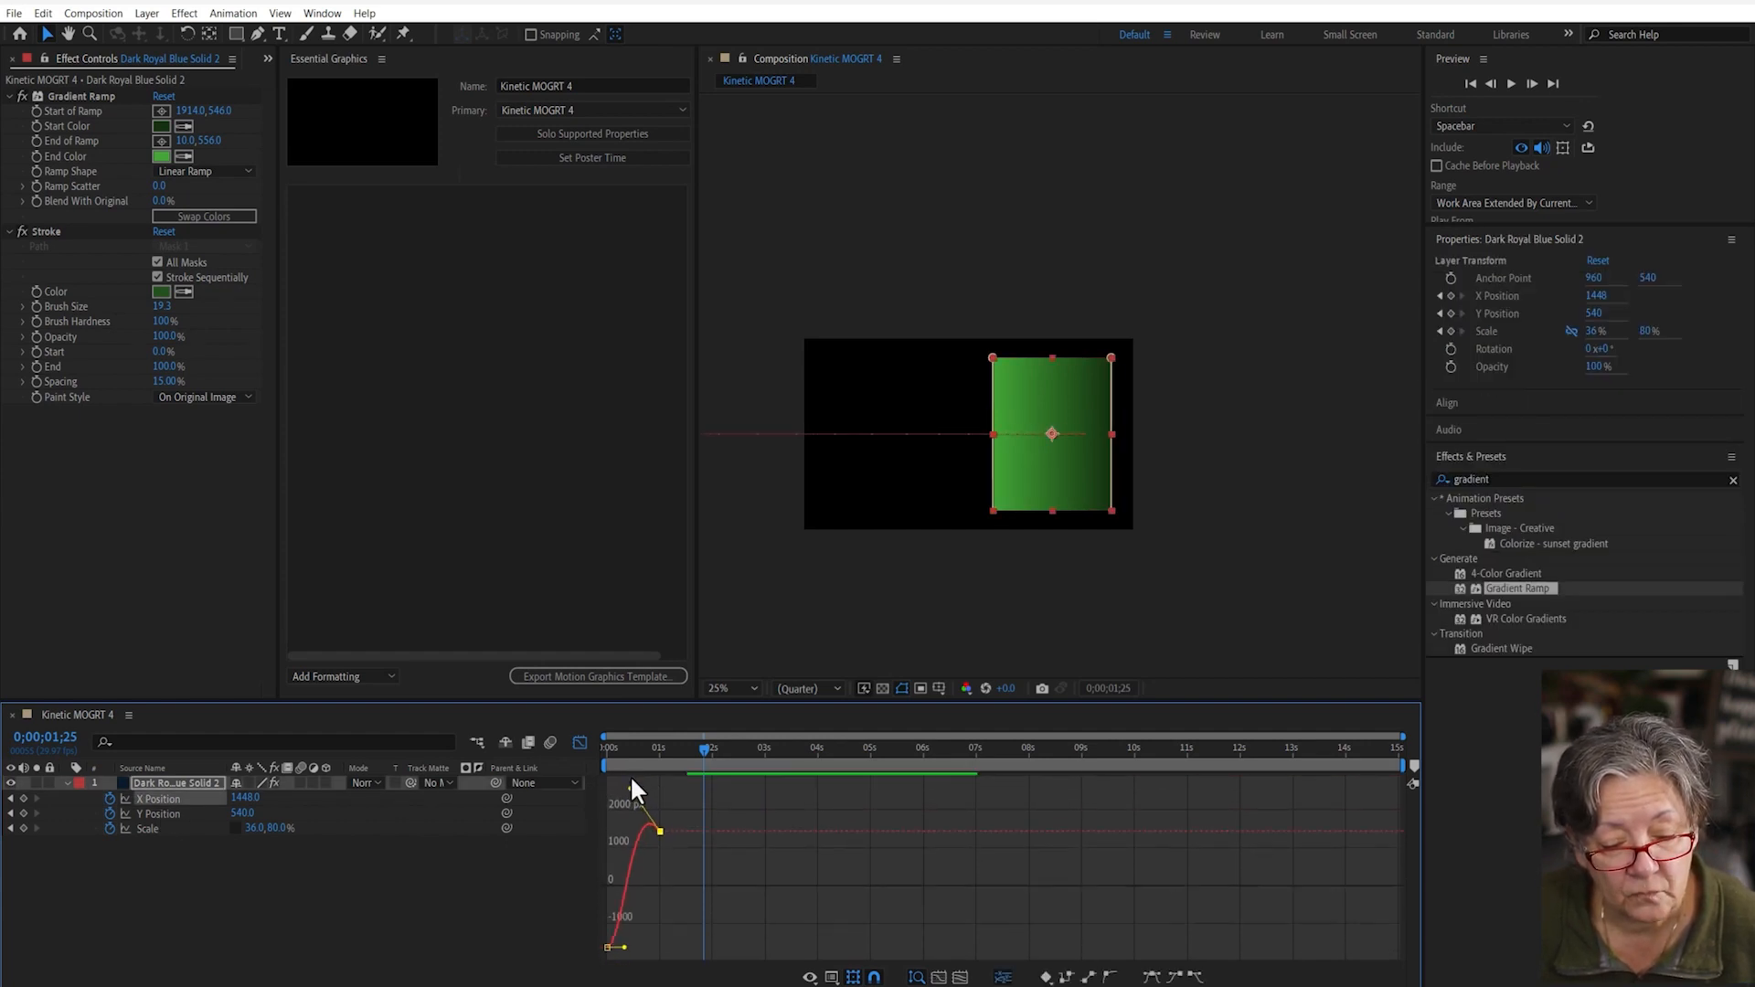
# - Remove the Y Position keyframes and preview the solid's X Position motion
pyautogui.click(109, 814)
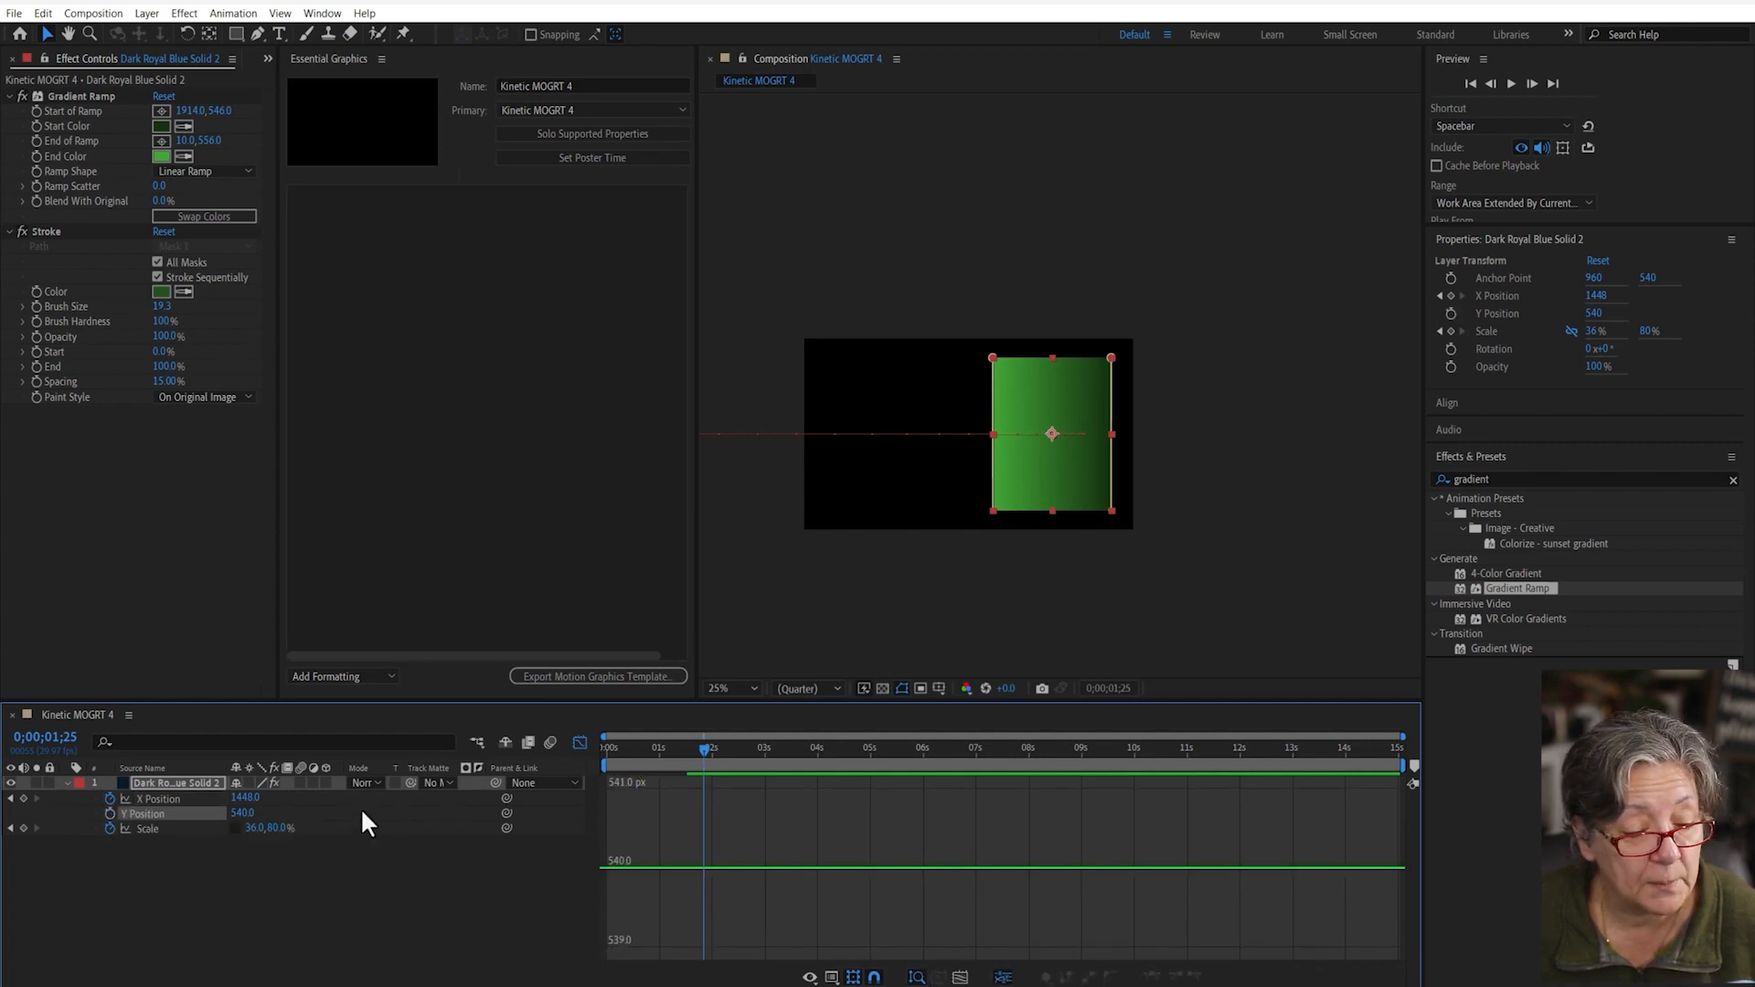
pyautogui.click(144, 799)
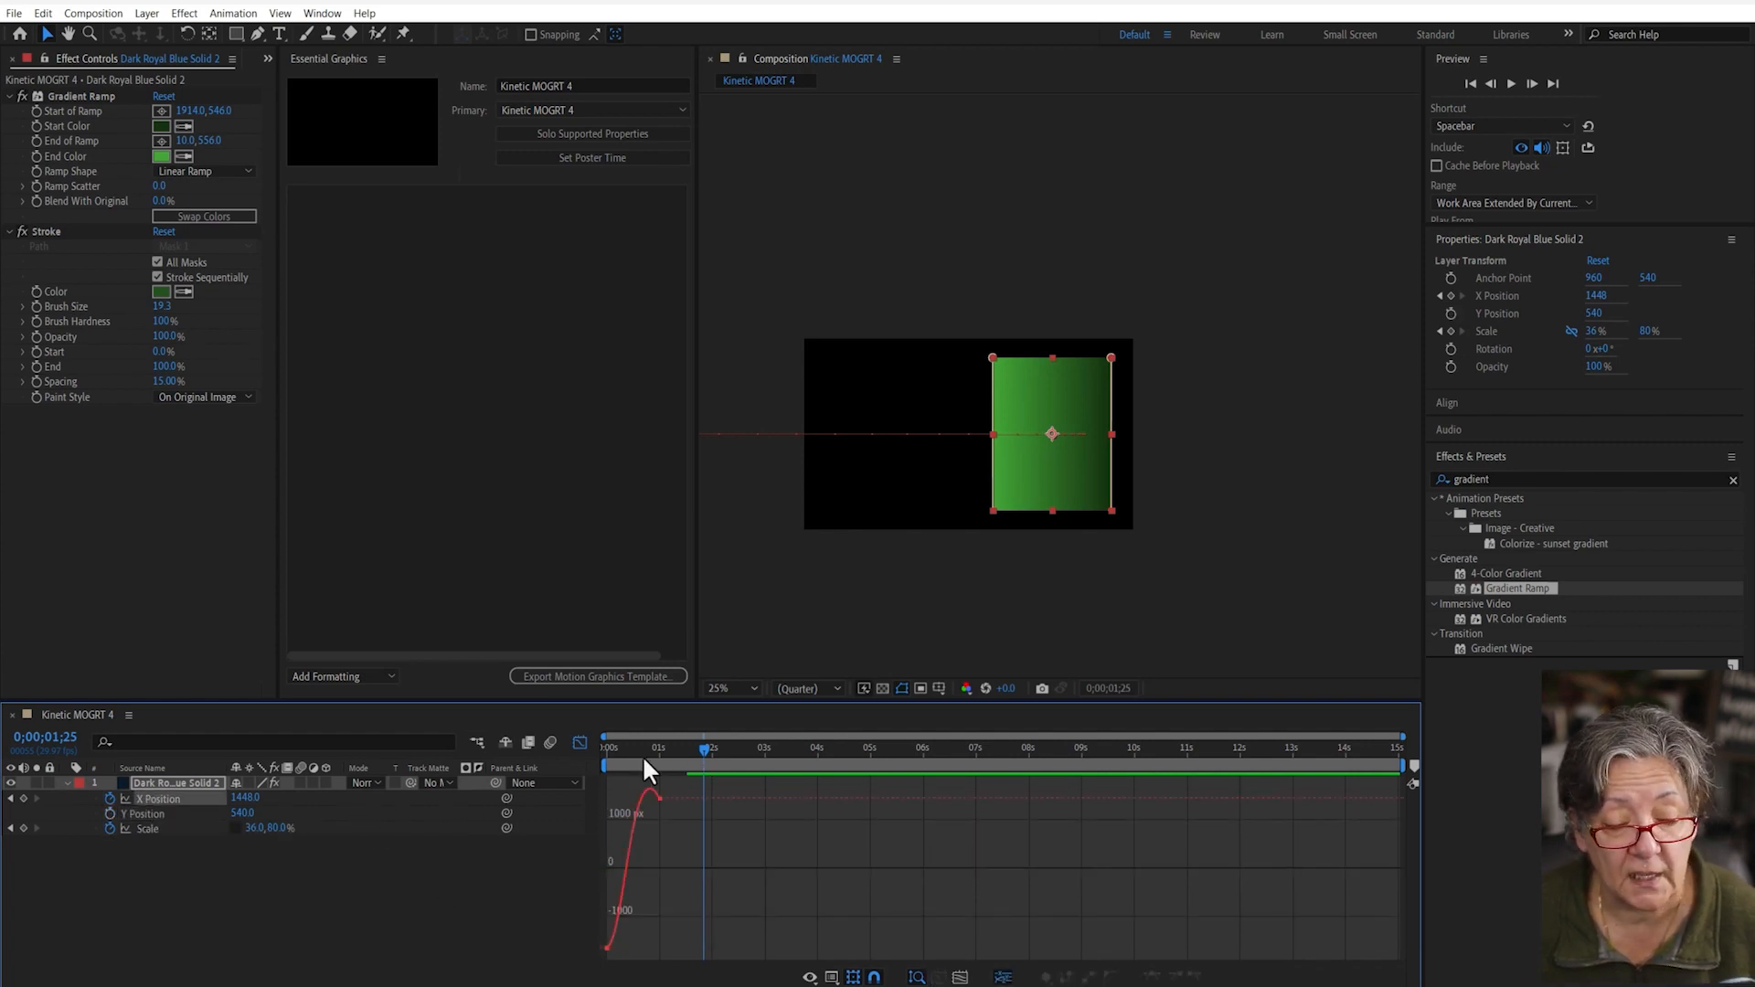
pyautogui.press('space')
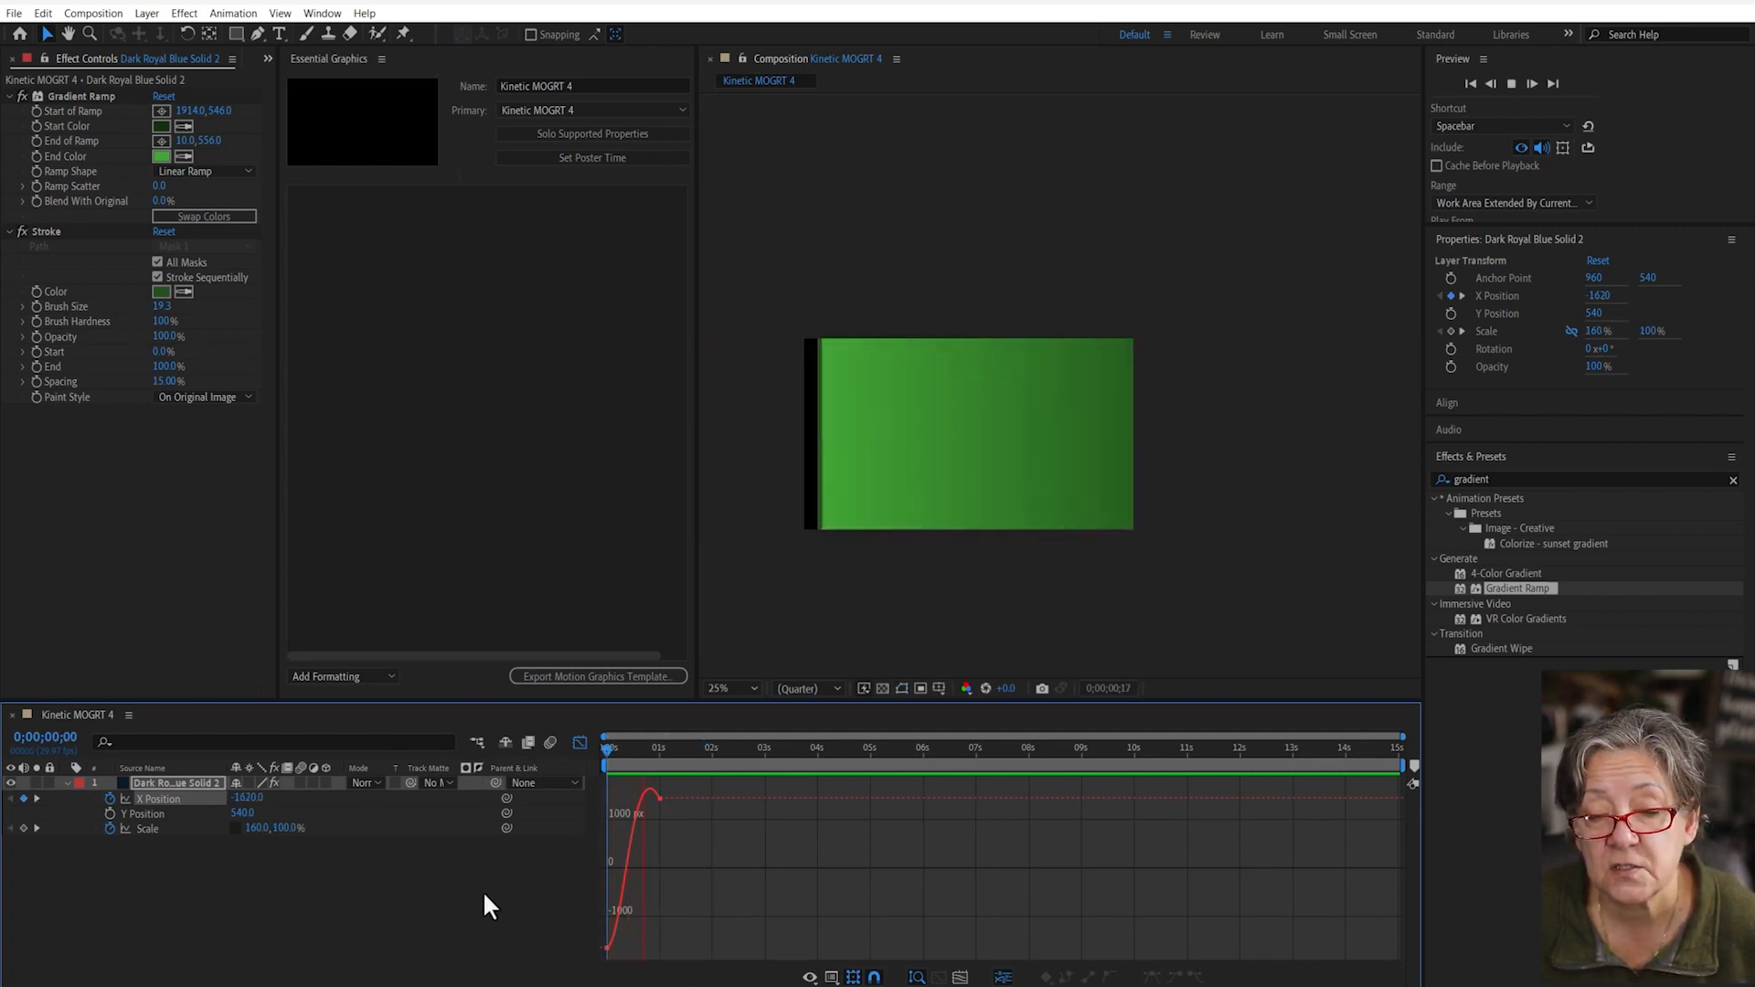
pyautogui.press('space')
pyautogui.moveTo(644, 748)
pyautogui.mouseDown()
pyautogui.moveTo(611, 755)
pyautogui.moveTo(677, 754)
pyautogui.moveTo(608, 773)
pyautogui.moveTo(651, 766)
pyautogui.mouseUp()
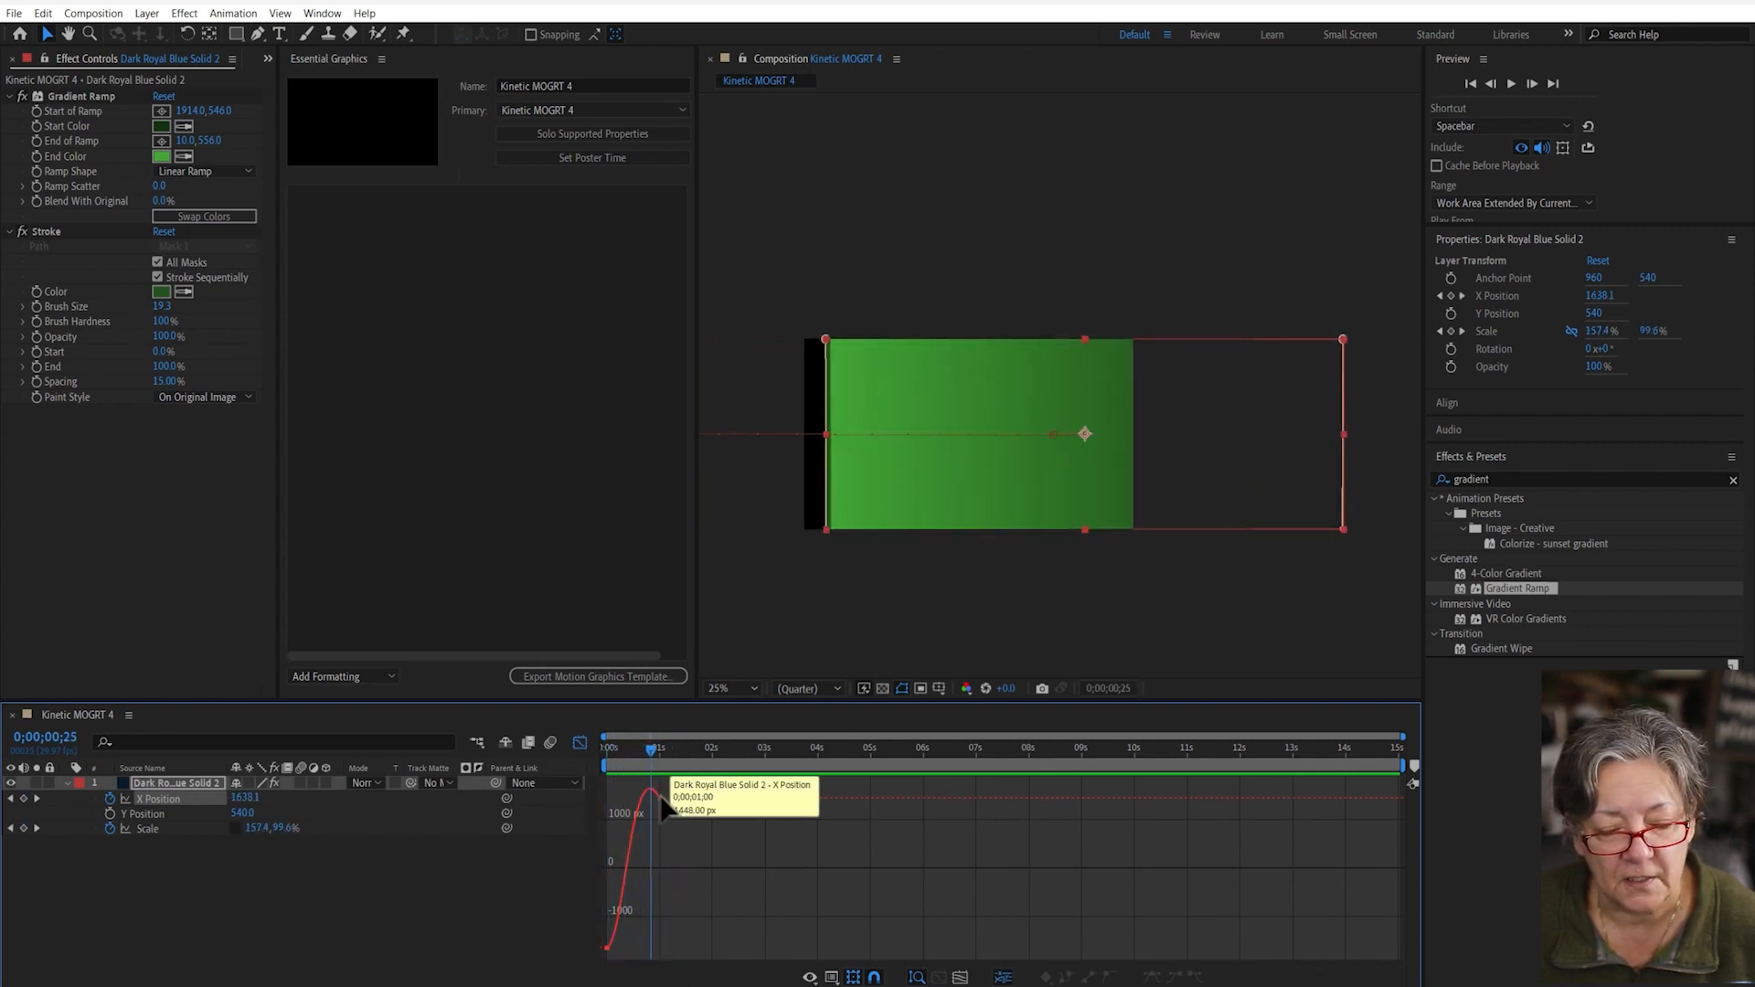
# - Pull the 1-second X Position keyframe's handle straight down so the curve ends steeply, and preview the motion
pyautogui.click(656, 798)
pyautogui.moveTo(631, 787); pyautogui.dragTo(665, 909)
pyautogui.press('space')
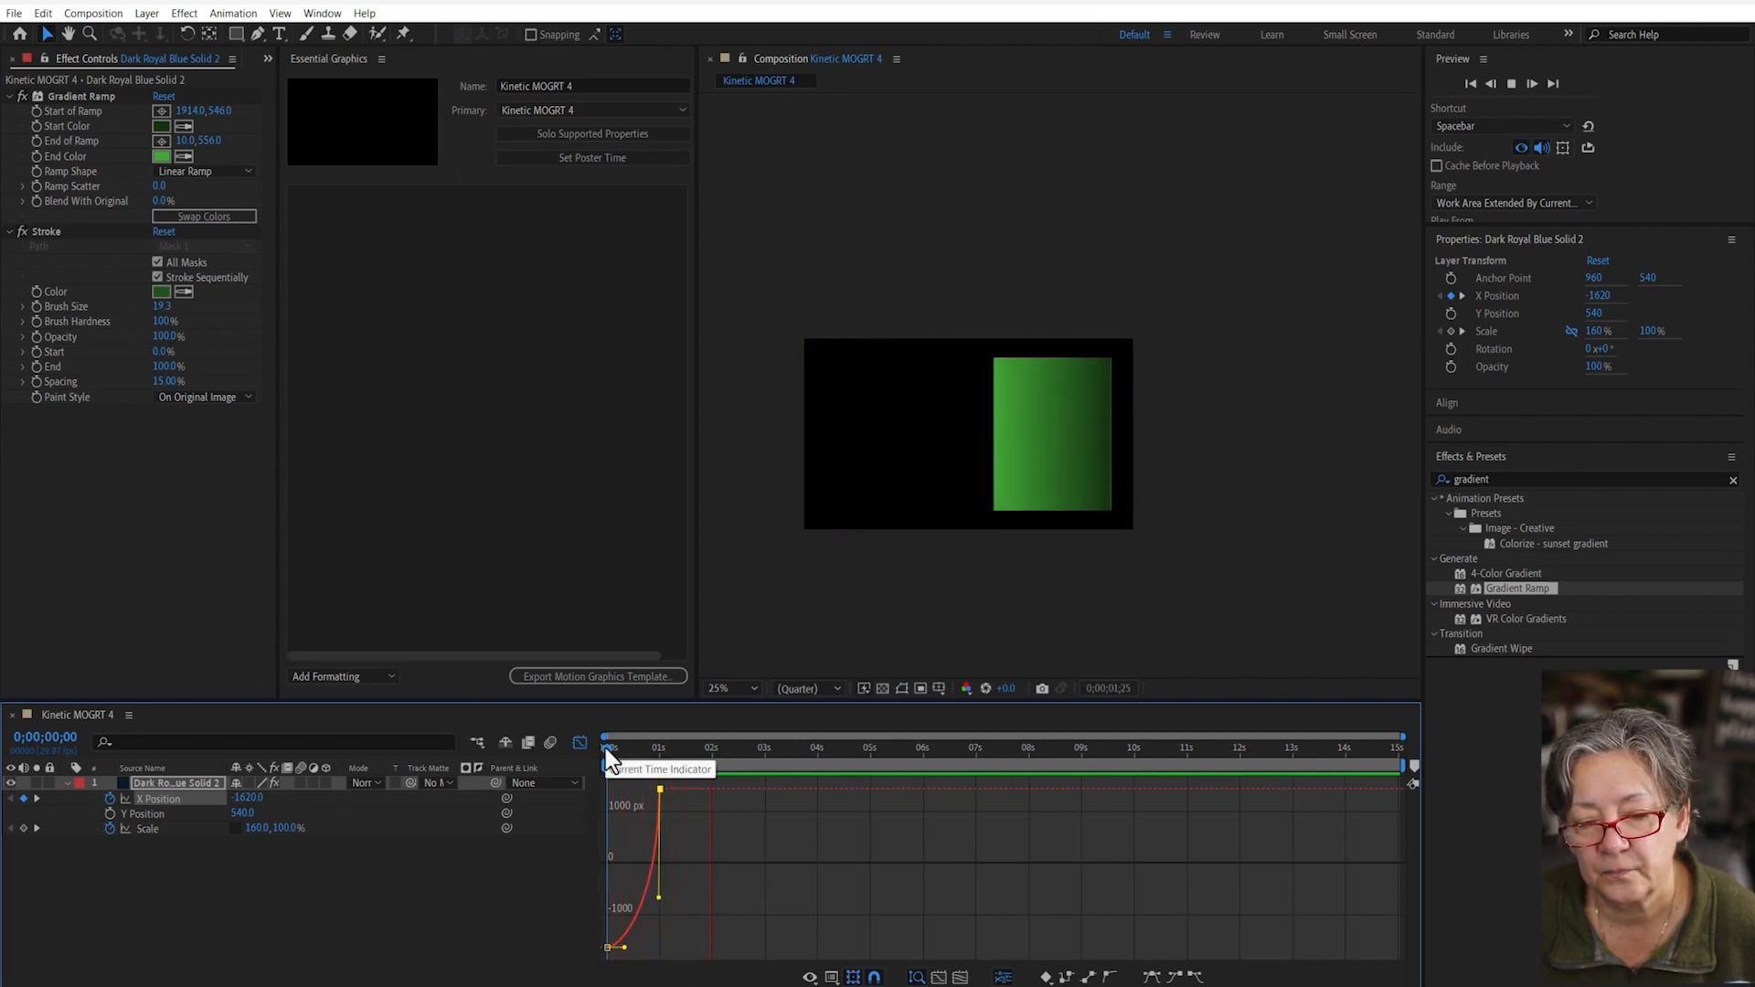
# - Replay the solid's X Position motion to check its steep finish
pyautogui.click(625, 748)
pyautogui.press('space')
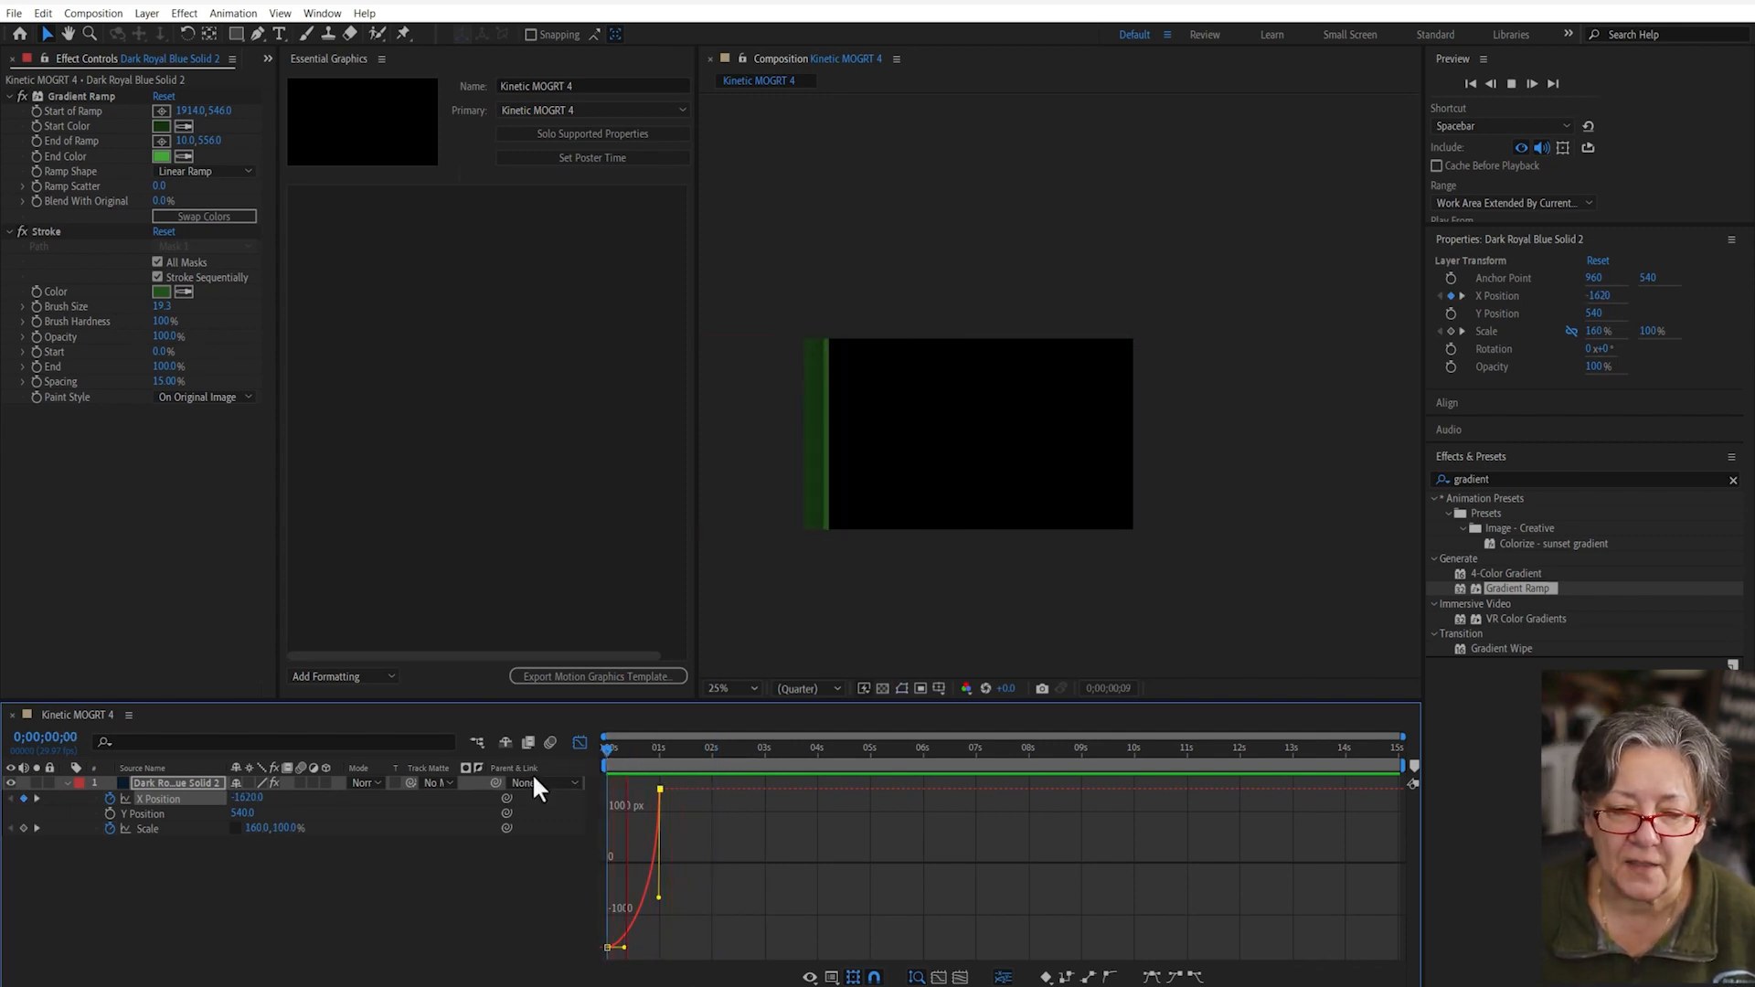
pyautogui.press('space')
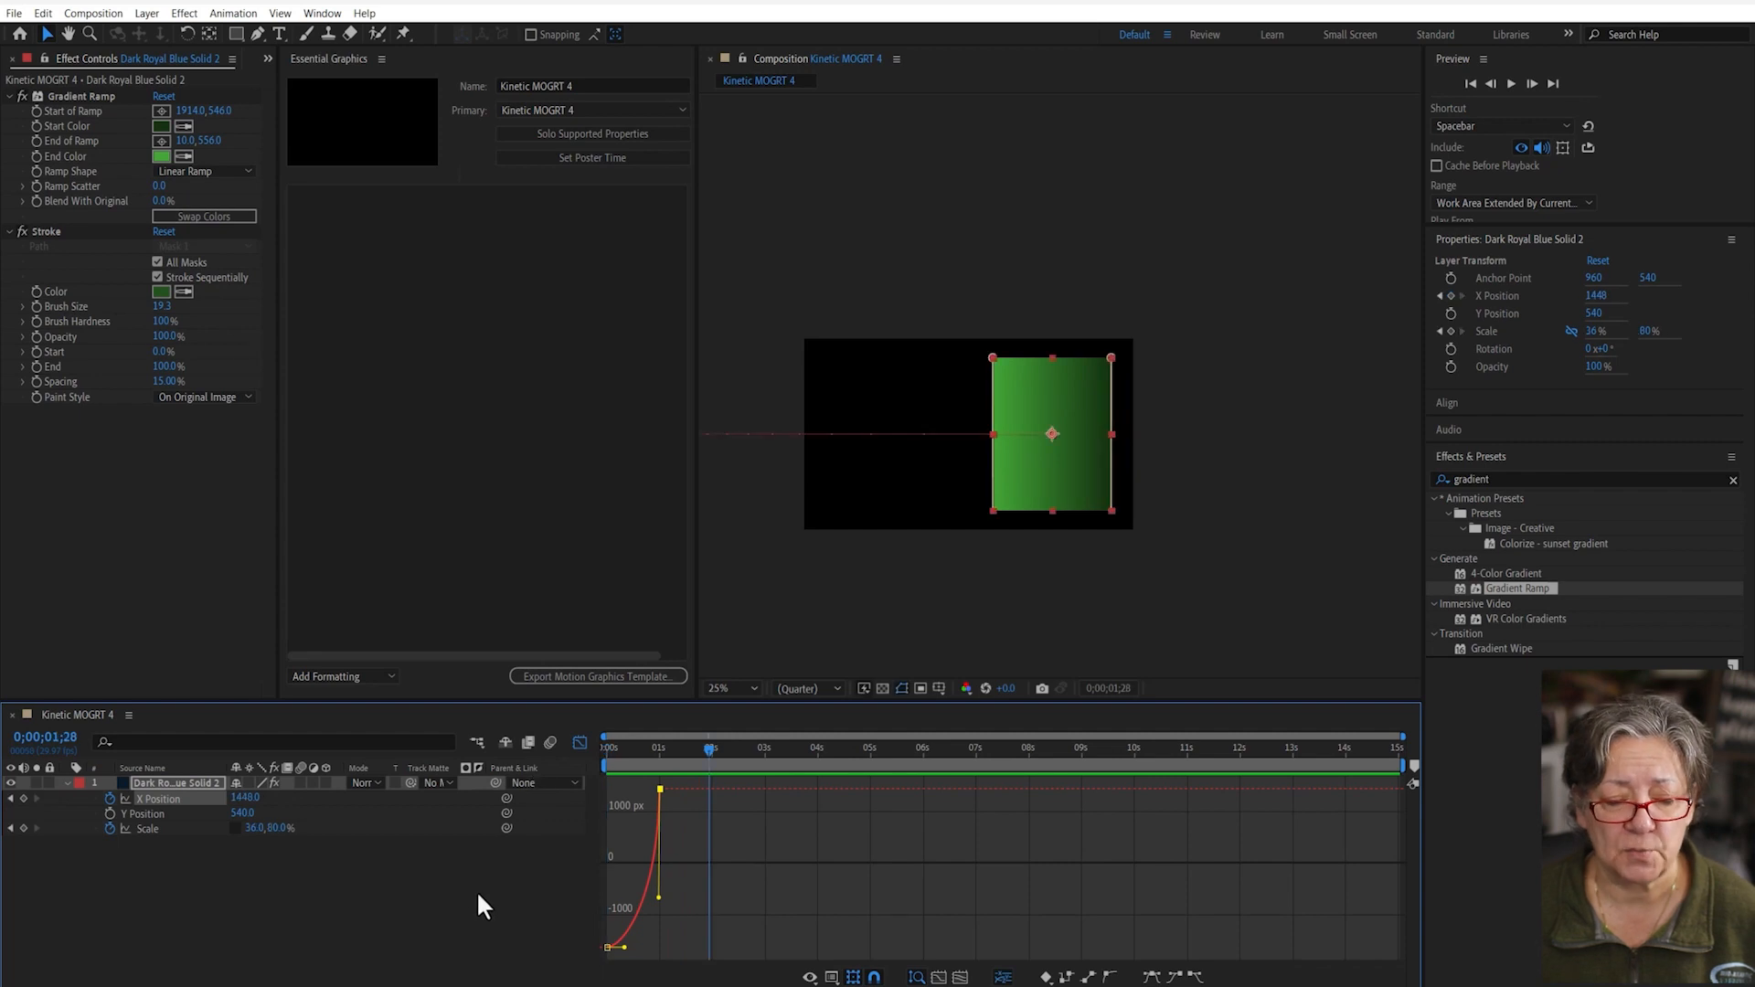
# - Display the Scale value curves, lengthen and angle the handles of both Scale keyframes for a sharper transition, and preview the motion
pyautogui.click(467, 887)
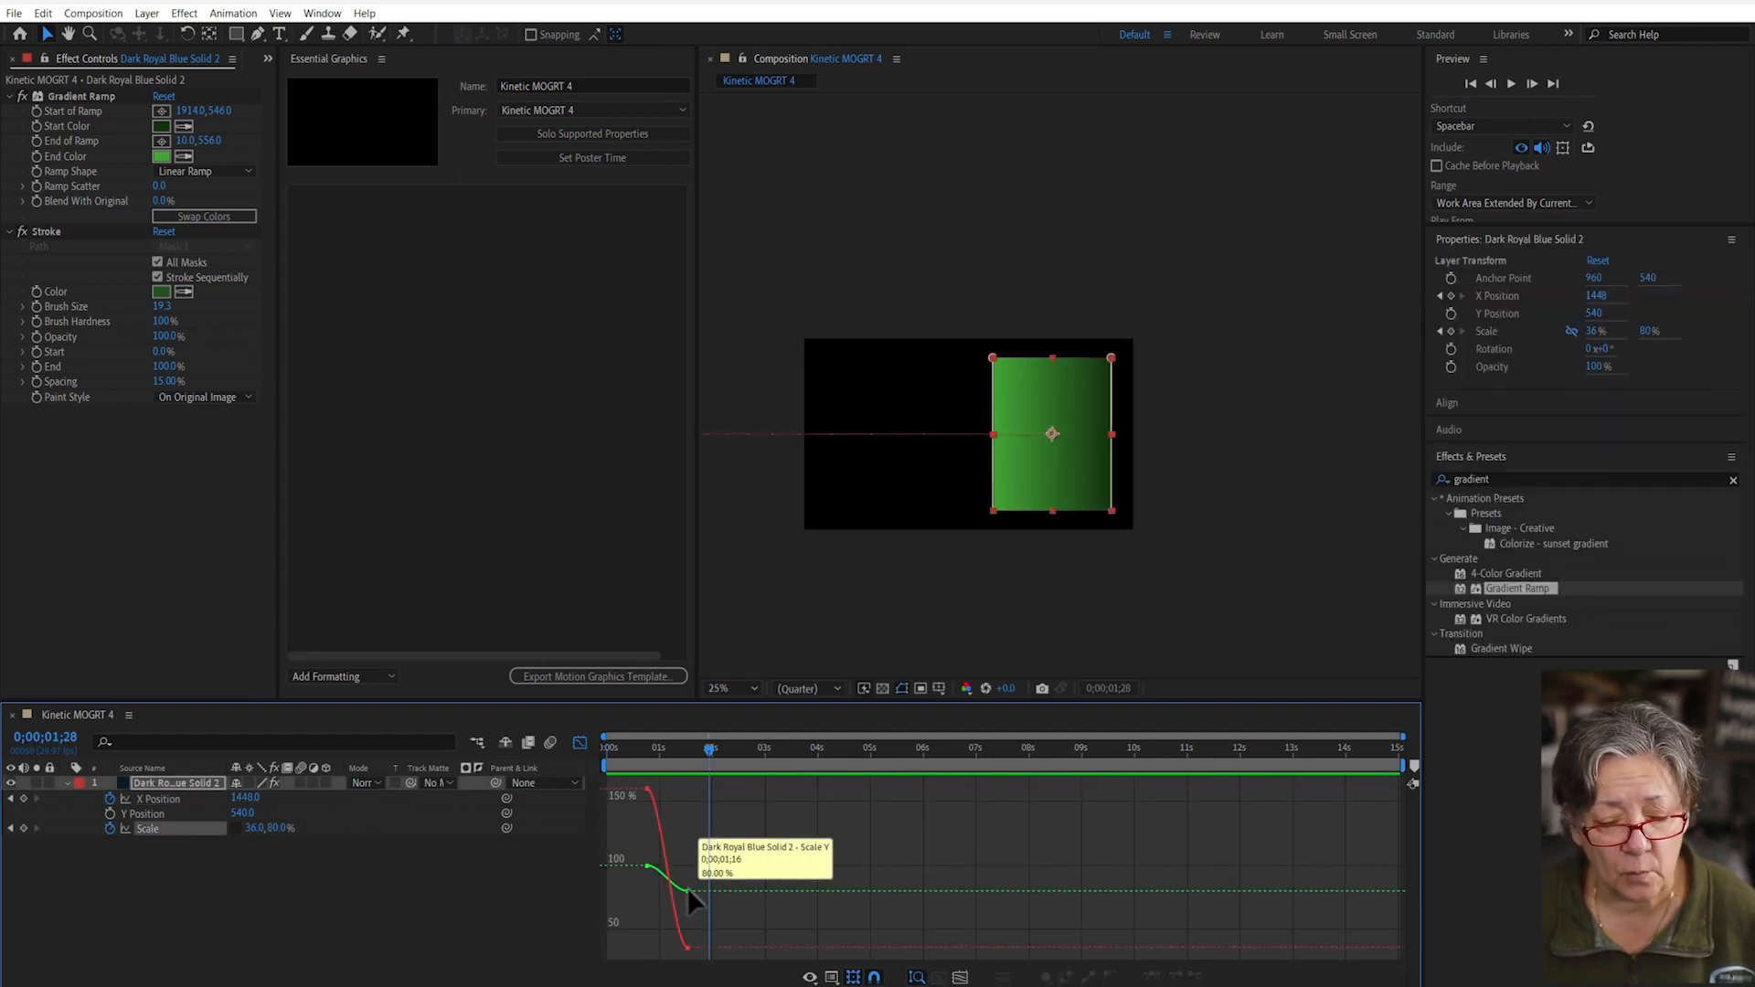
pyautogui.hotkey('ctrl', 'a')
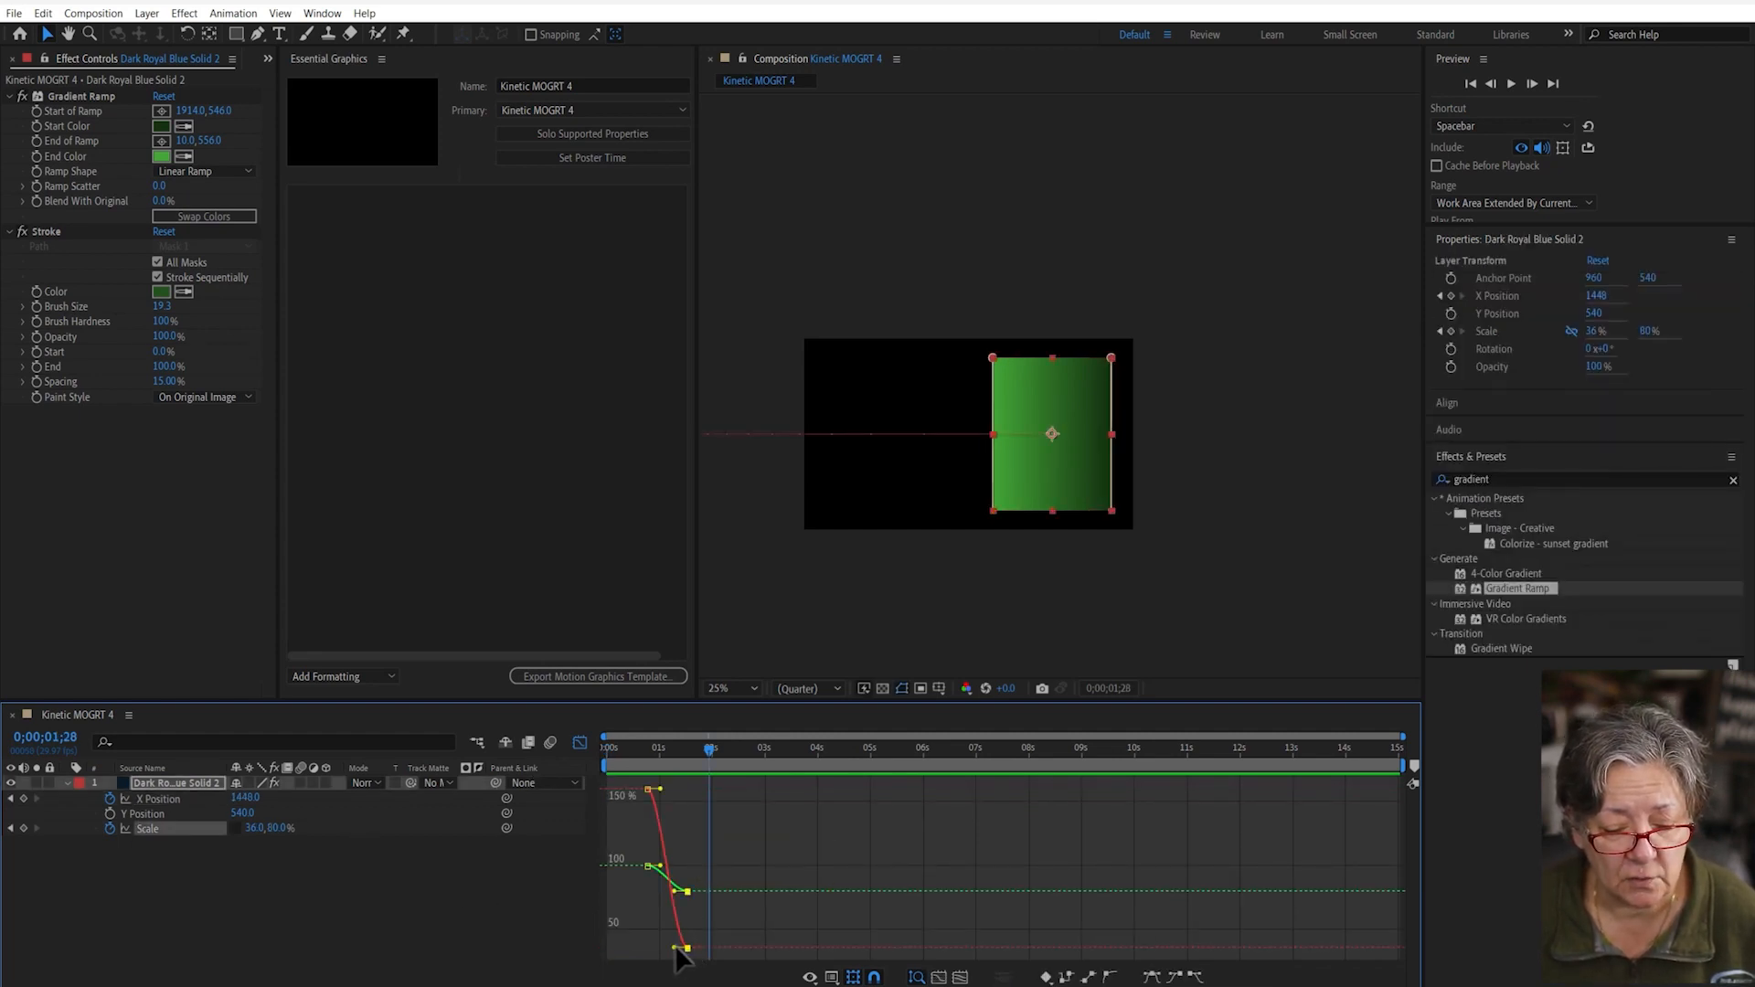
pyautogui.moveTo(673, 949); pyautogui.dragTo(497, 754)
pyautogui.press('space')
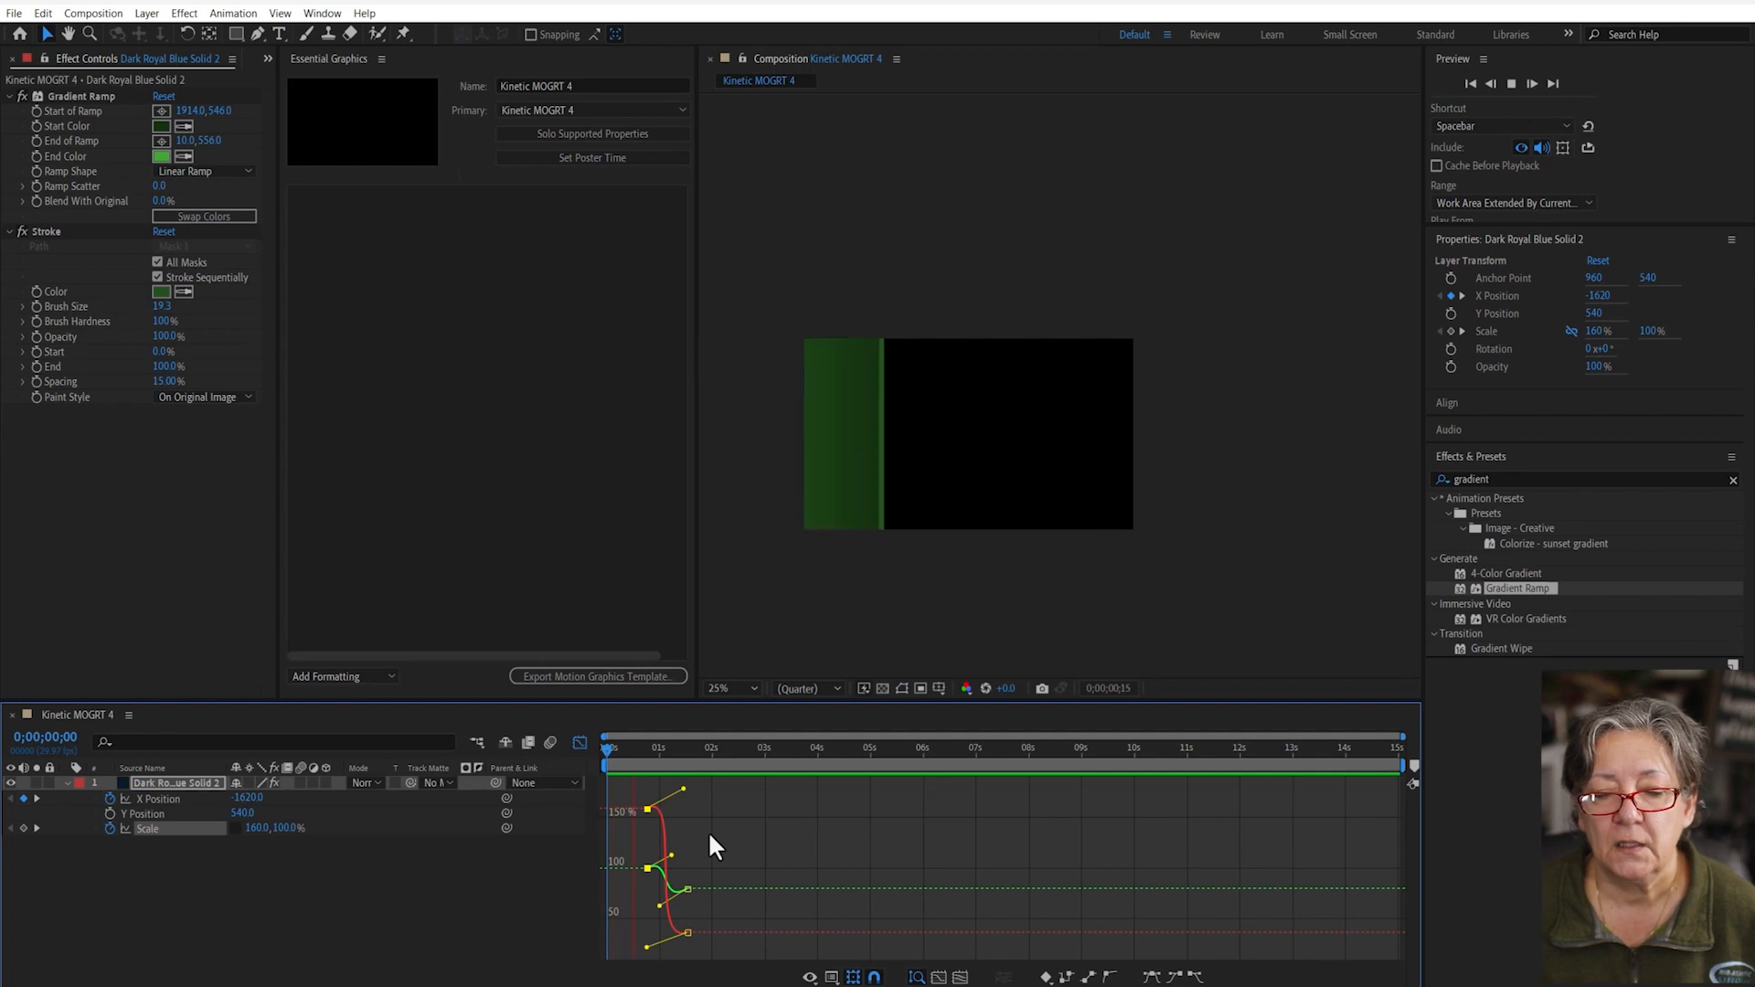
pyautogui.press('space')
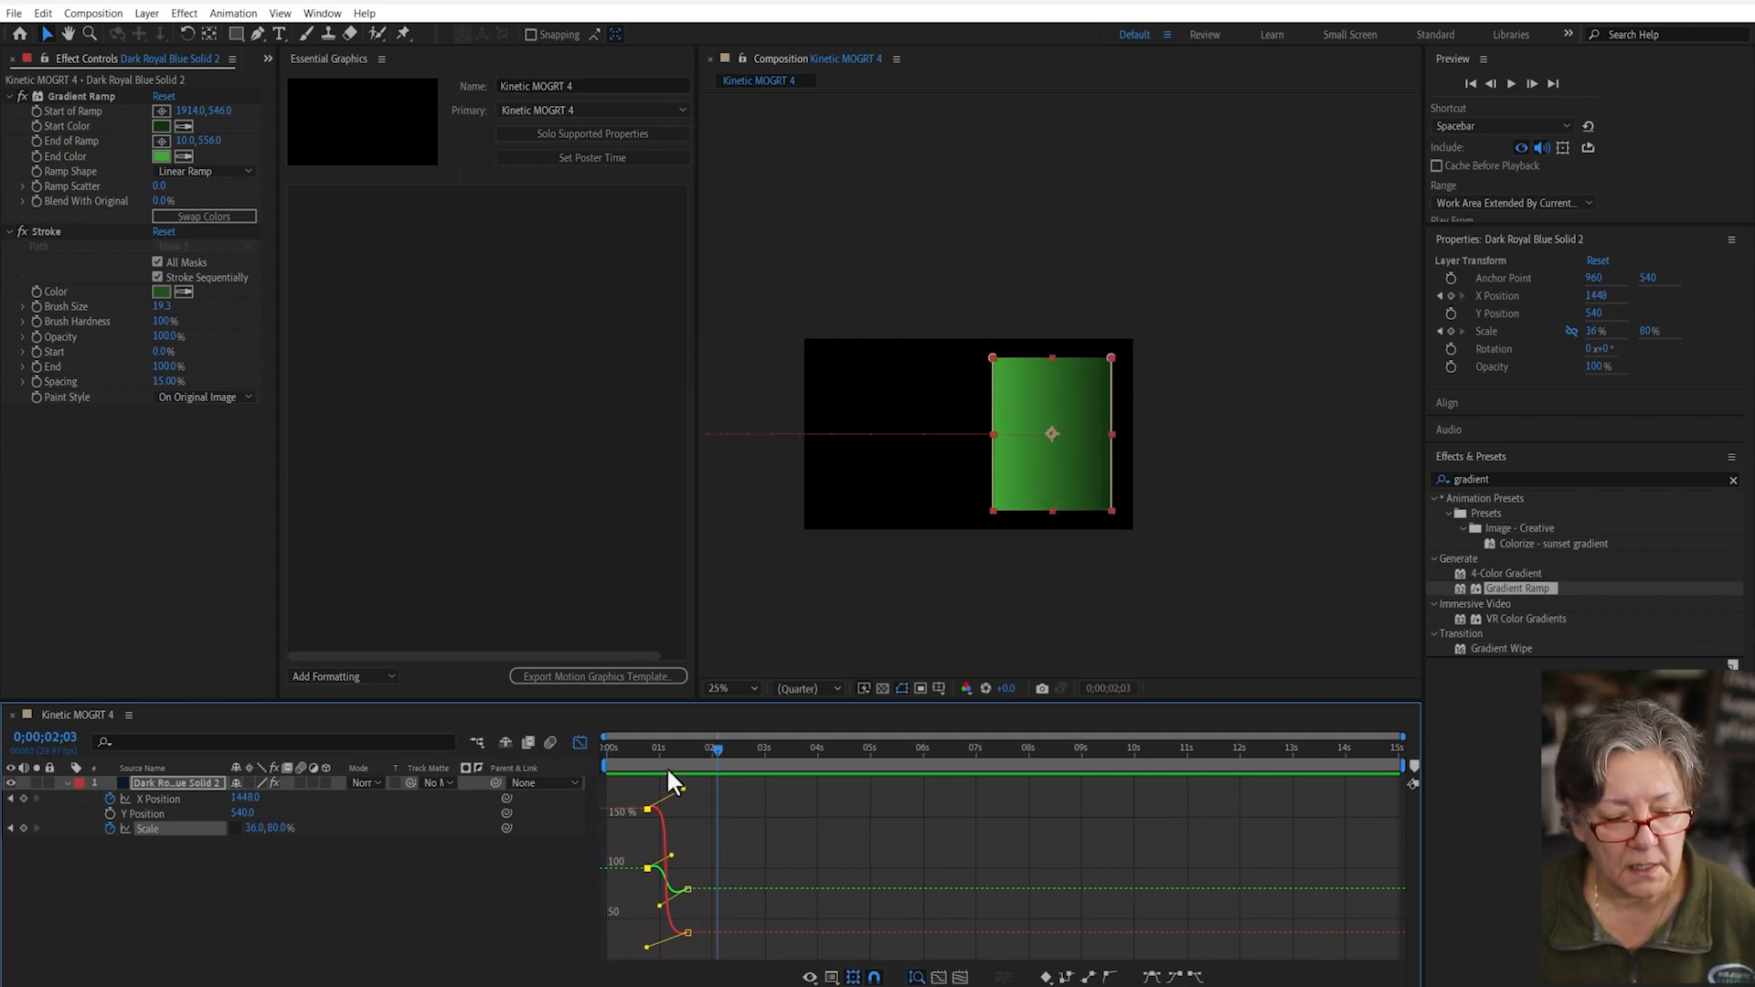
# - Shorten the first Scale keyframe's outgoing X handle so the horizontal scale drops sooner, and preview the motion
pyautogui.moveTo(684, 788); pyautogui.dragTo(656, 802)
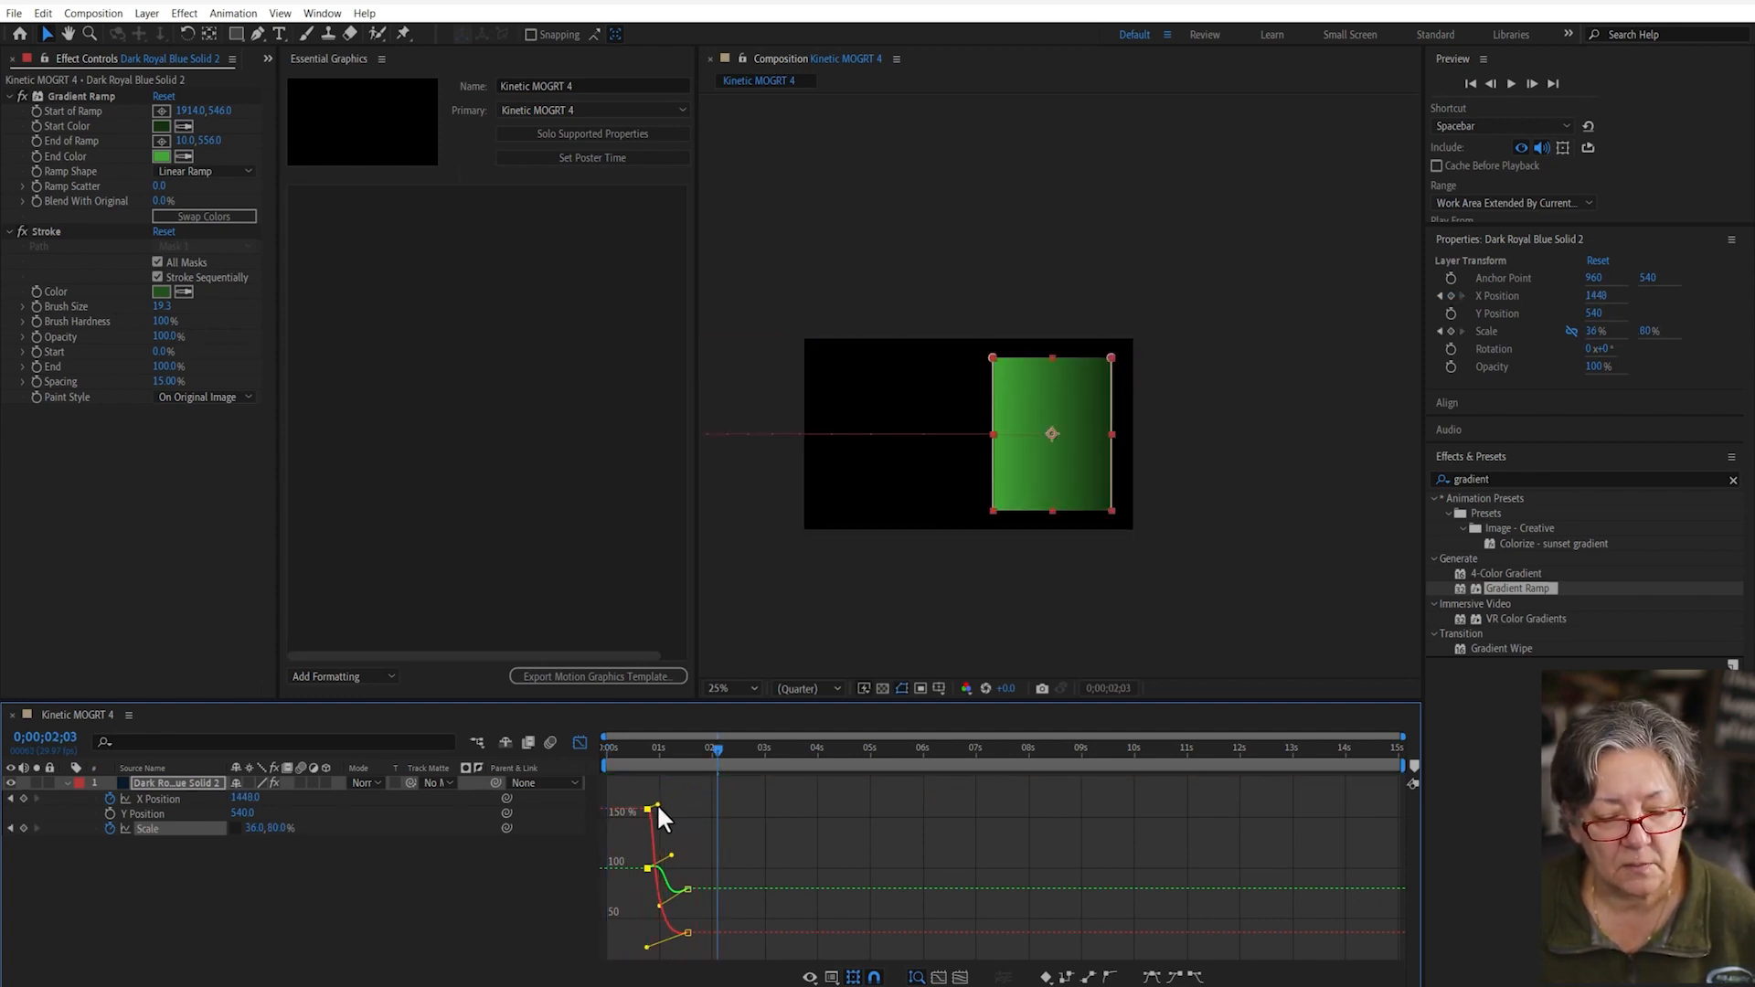
pyautogui.click(629, 749)
pyautogui.press('space')
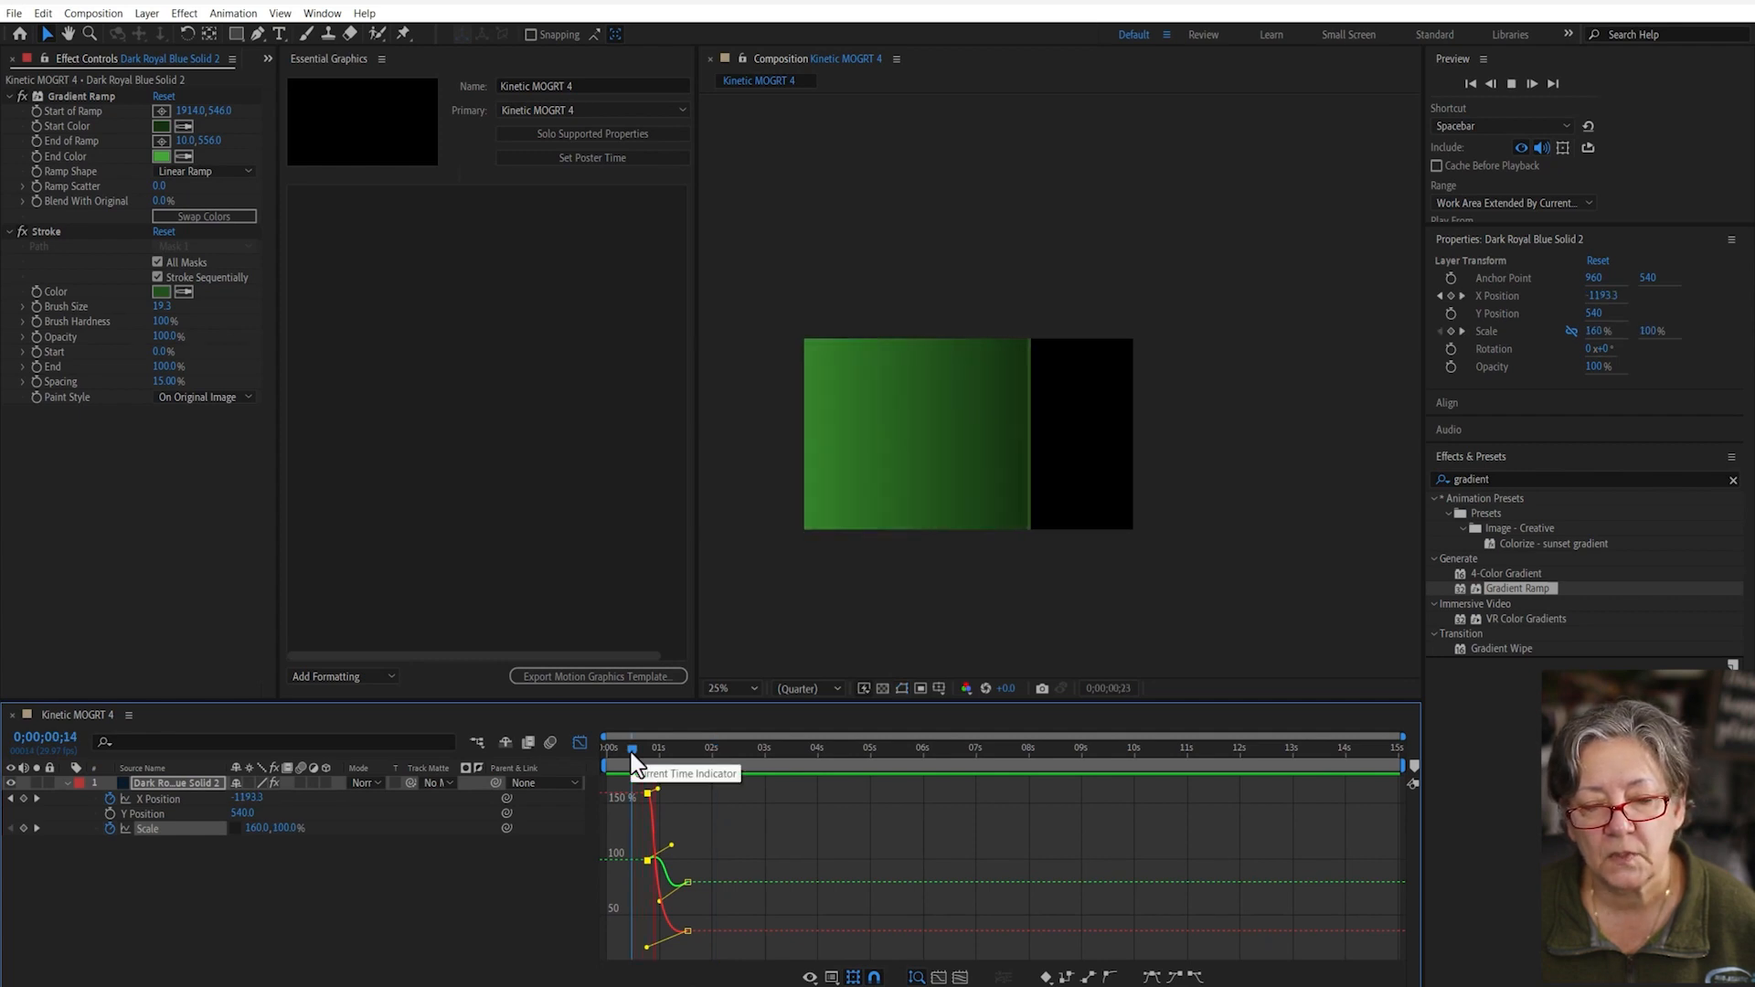
# - Adjust the last Scale keyframe's incoming handles so the curves dip below their final values, and preview from the start
pyautogui.moveTo(640, 752); pyautogui.dragTo(646, 961)
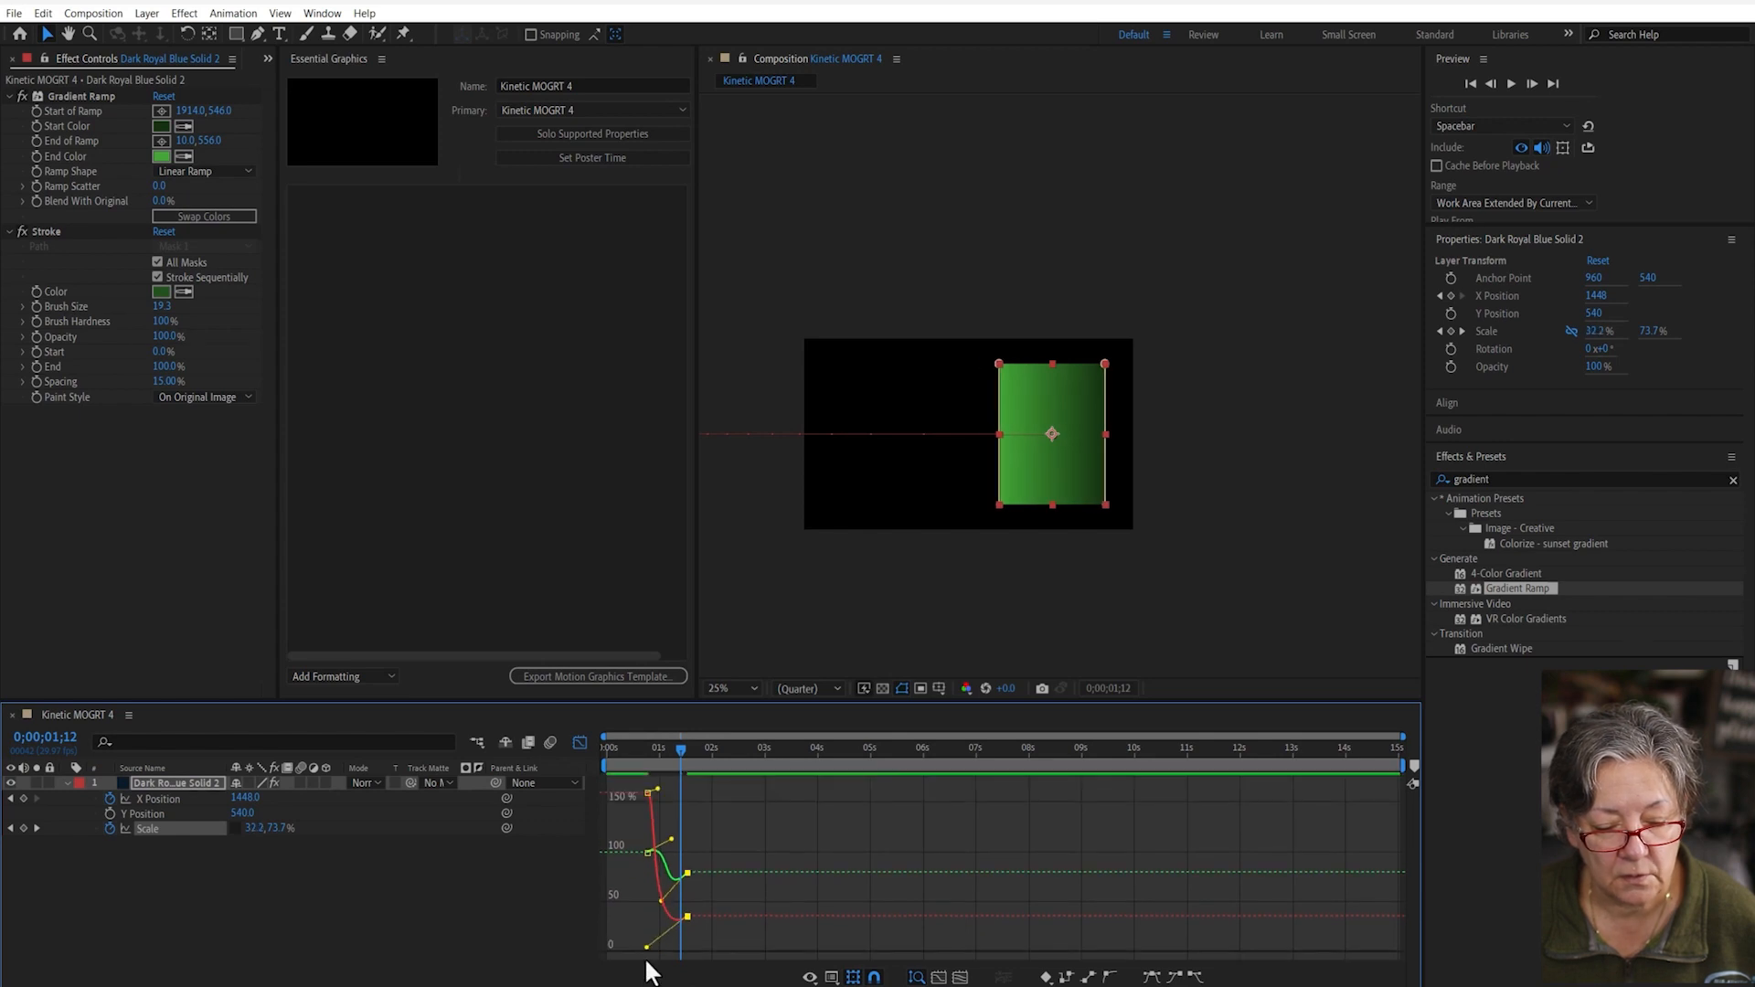
pyautogui.click(641, 744)
pyautogui.press('space')
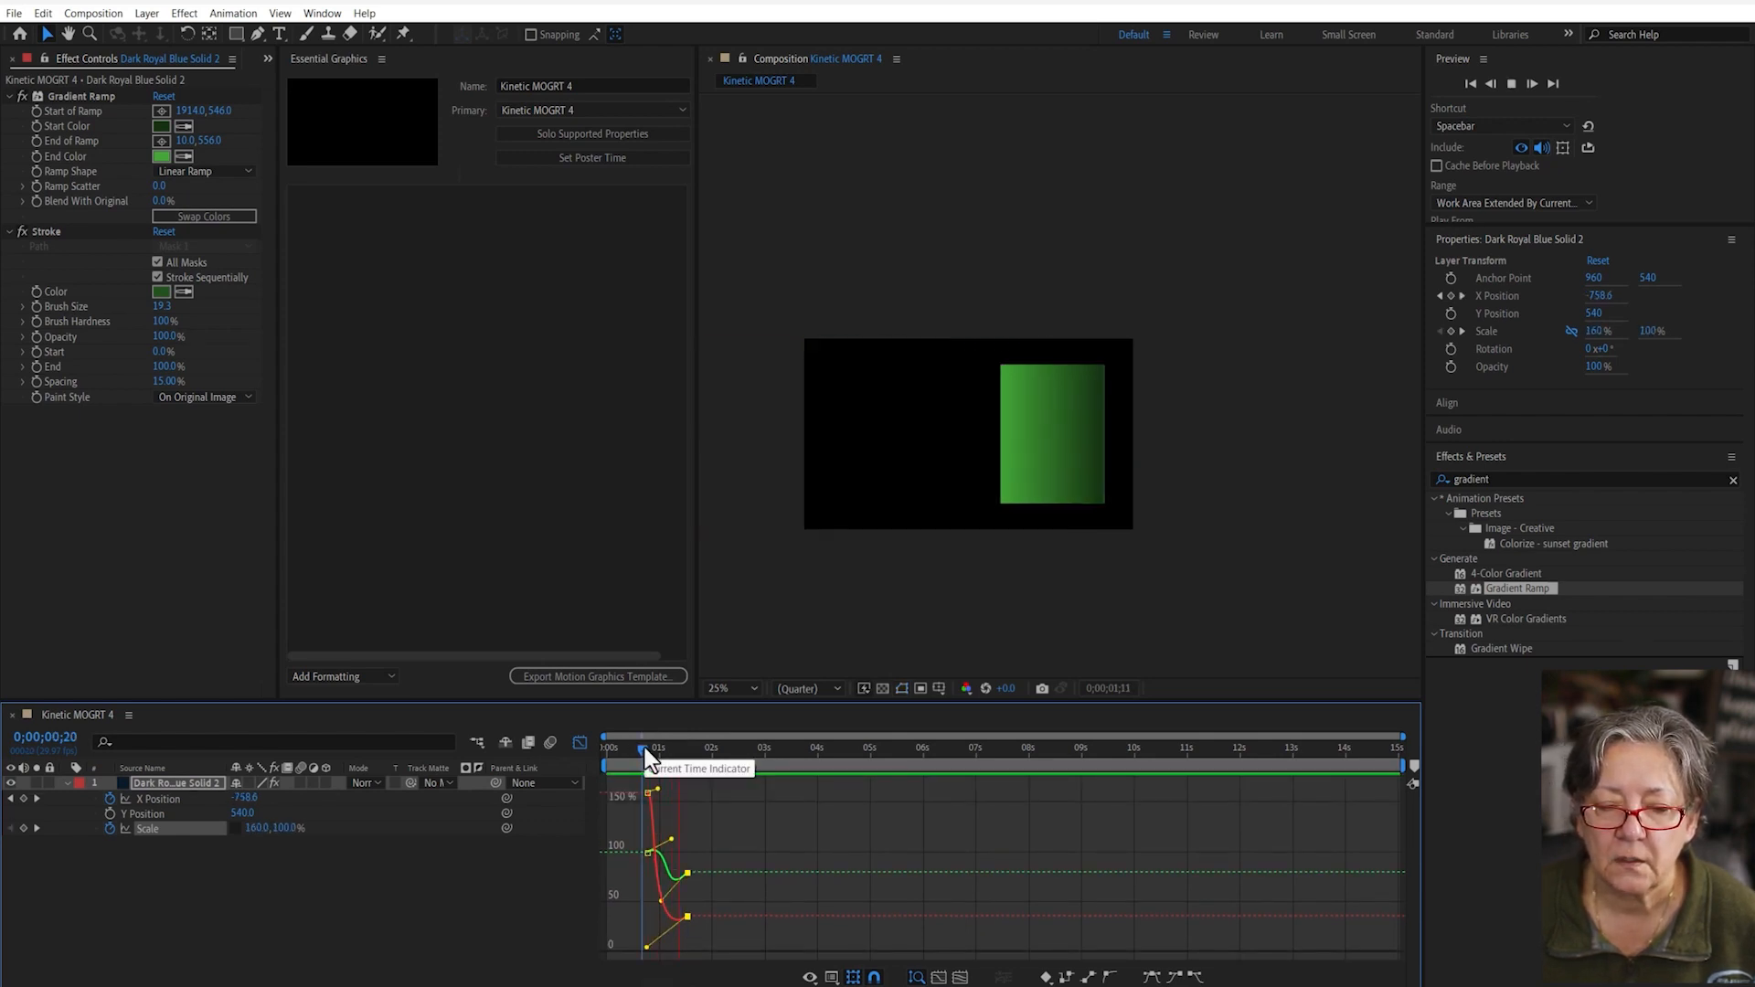
pyautogui.moveTo(647, 751); pyautogui.dragTo(560, 773)
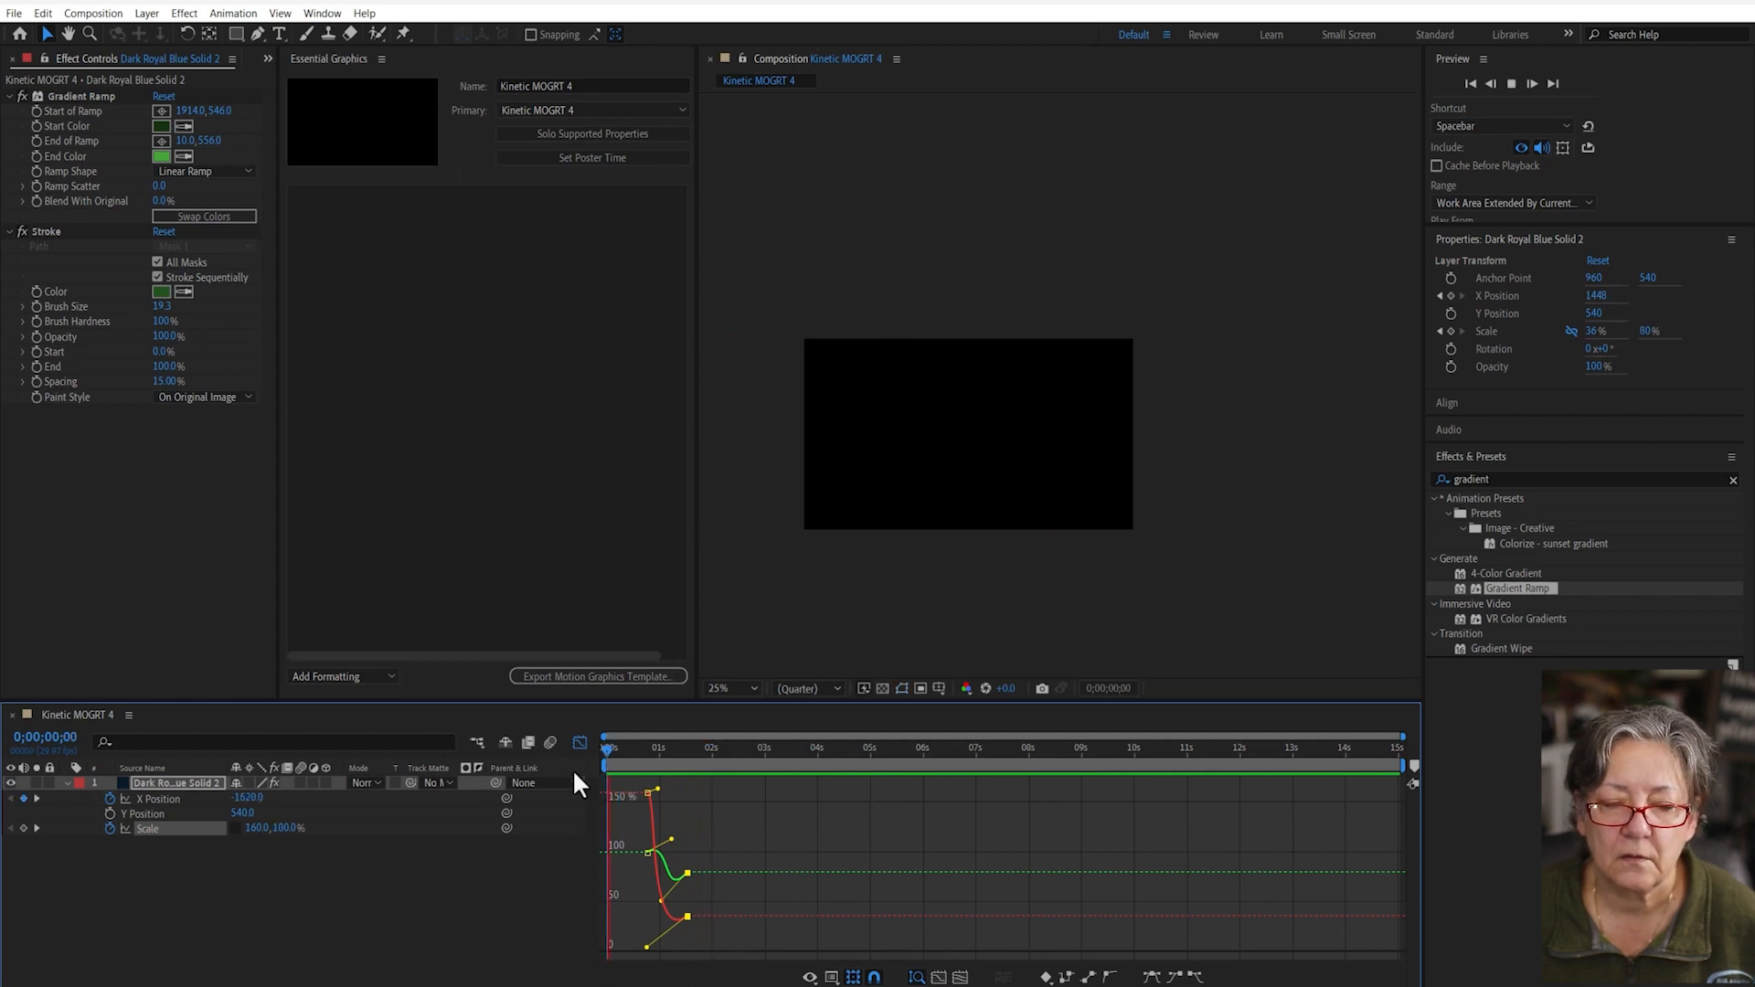
pyautogui.press('space')
# - Try shortening the first Scale keyframe's outgoing Y handle for a rounder dip, and preview the motion
pyautogui.click(649, 791)
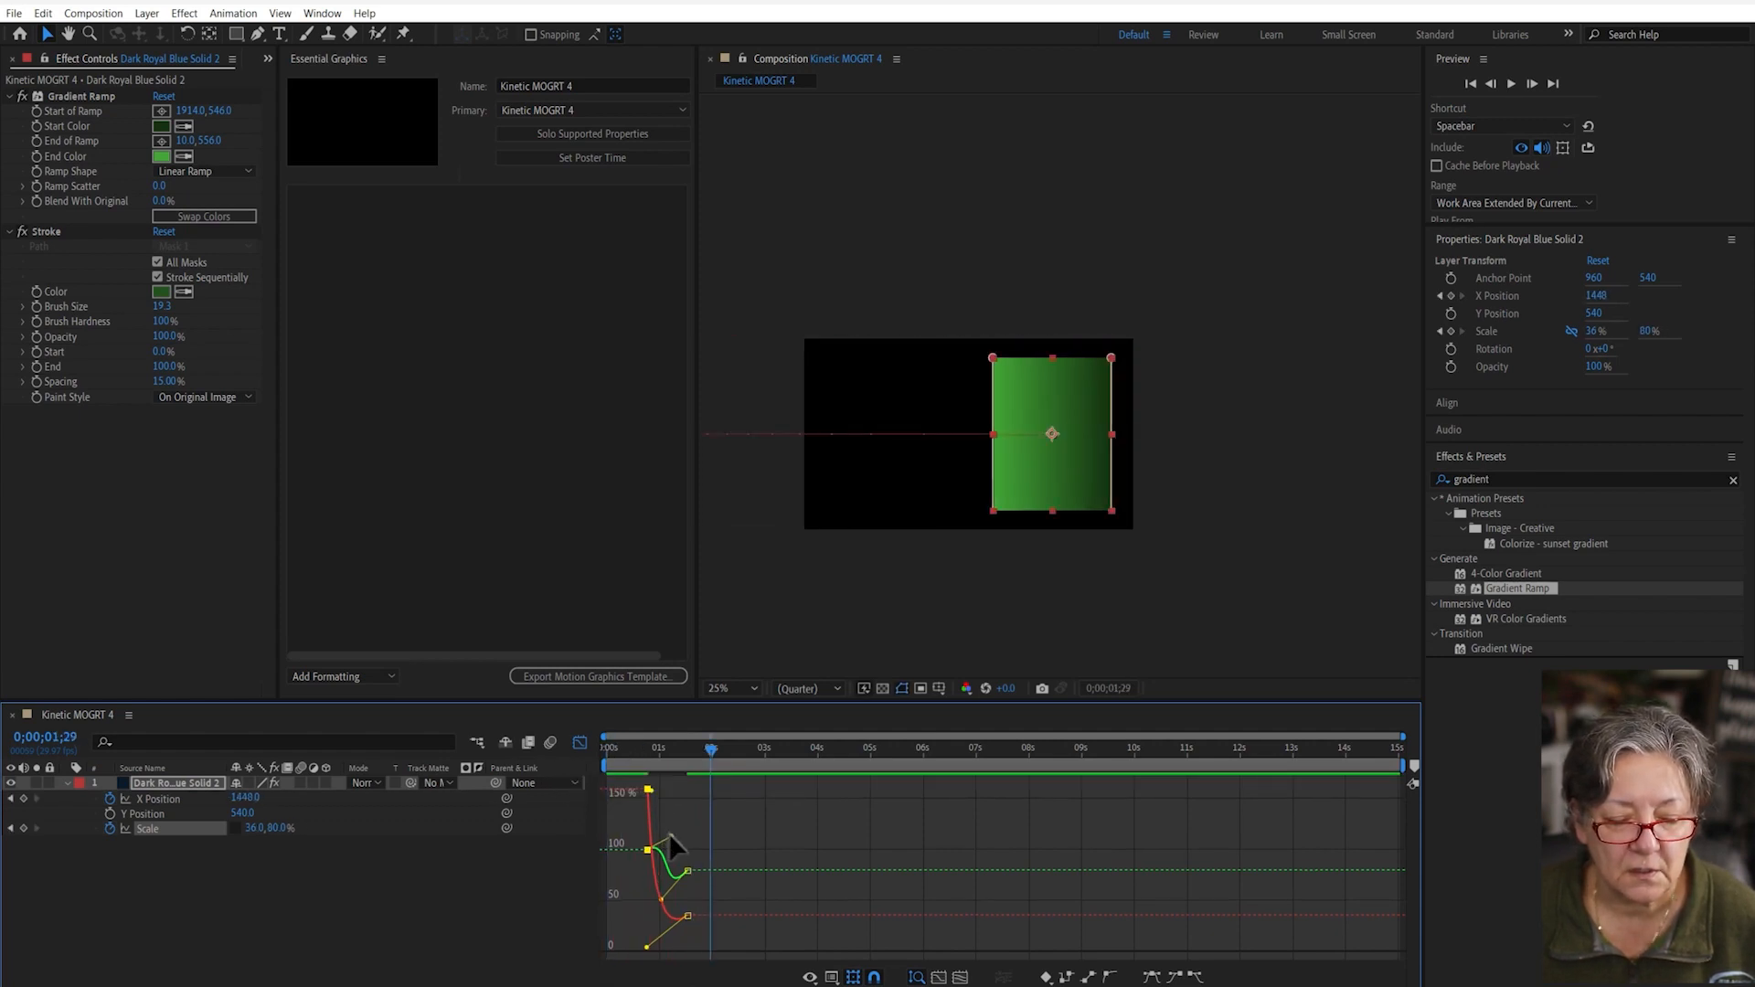
pyautogui.click(634, 751)
pyautogui.press('space')
pyautogui.press('space')
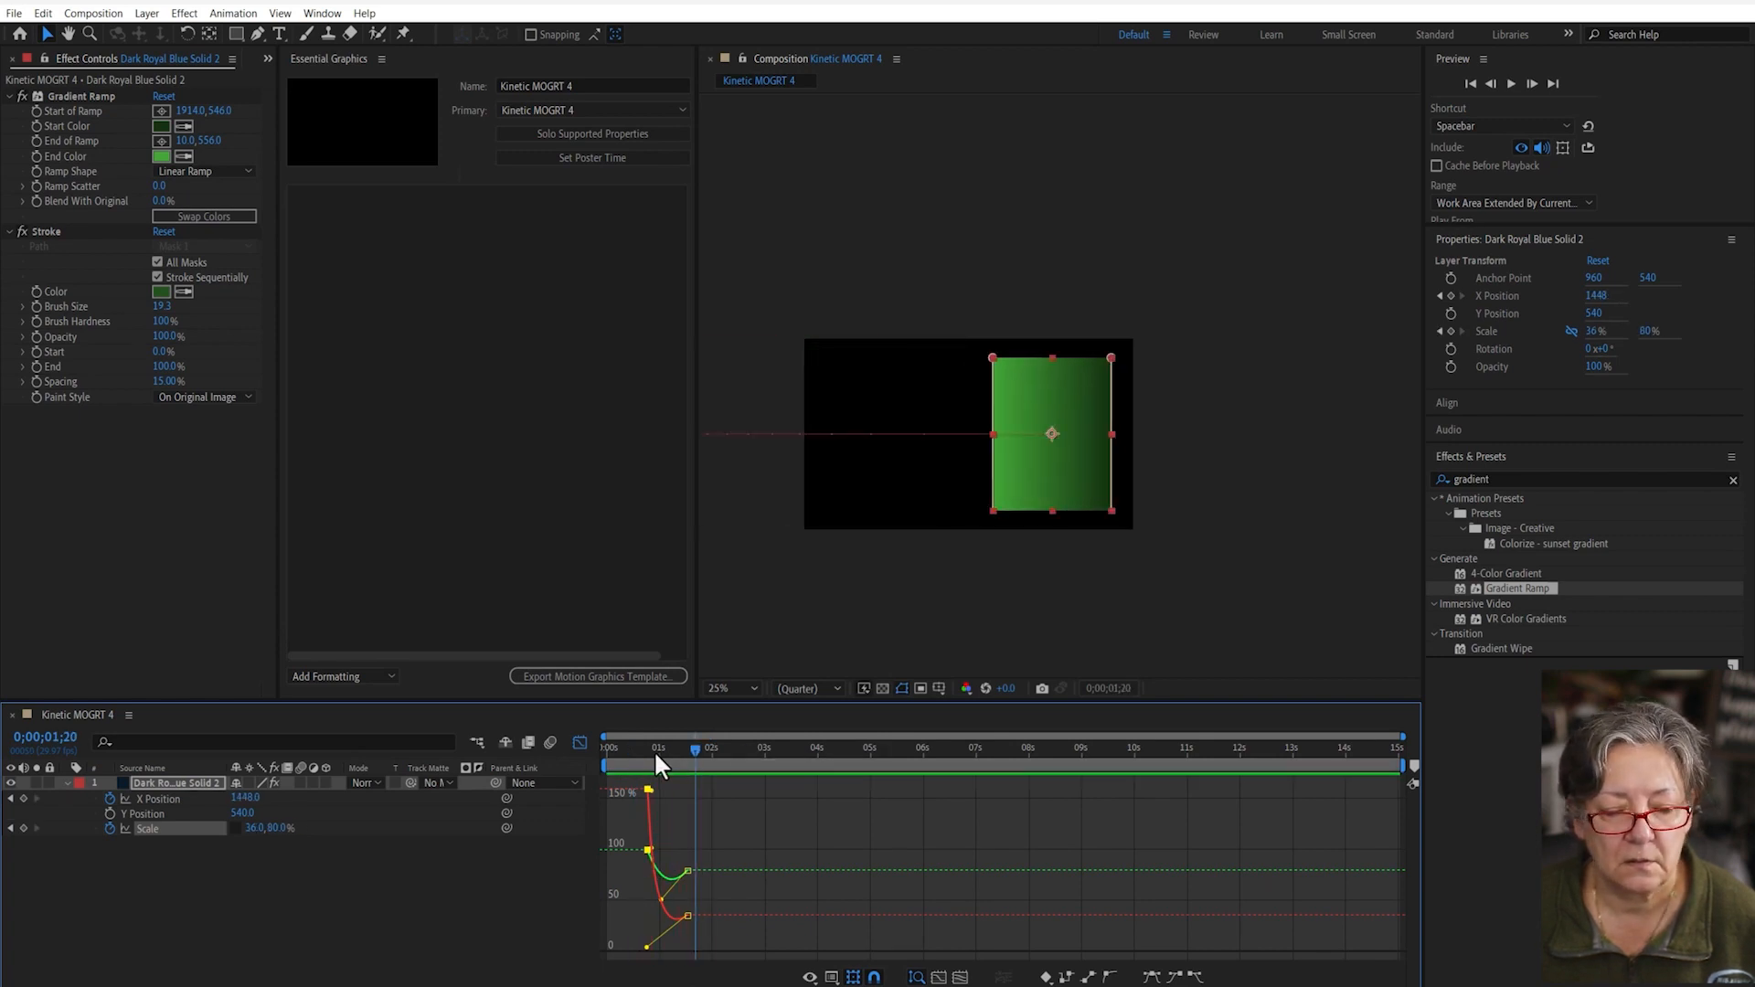
pyautogui.click(656, 754)
pyautogui.click(145, 829)
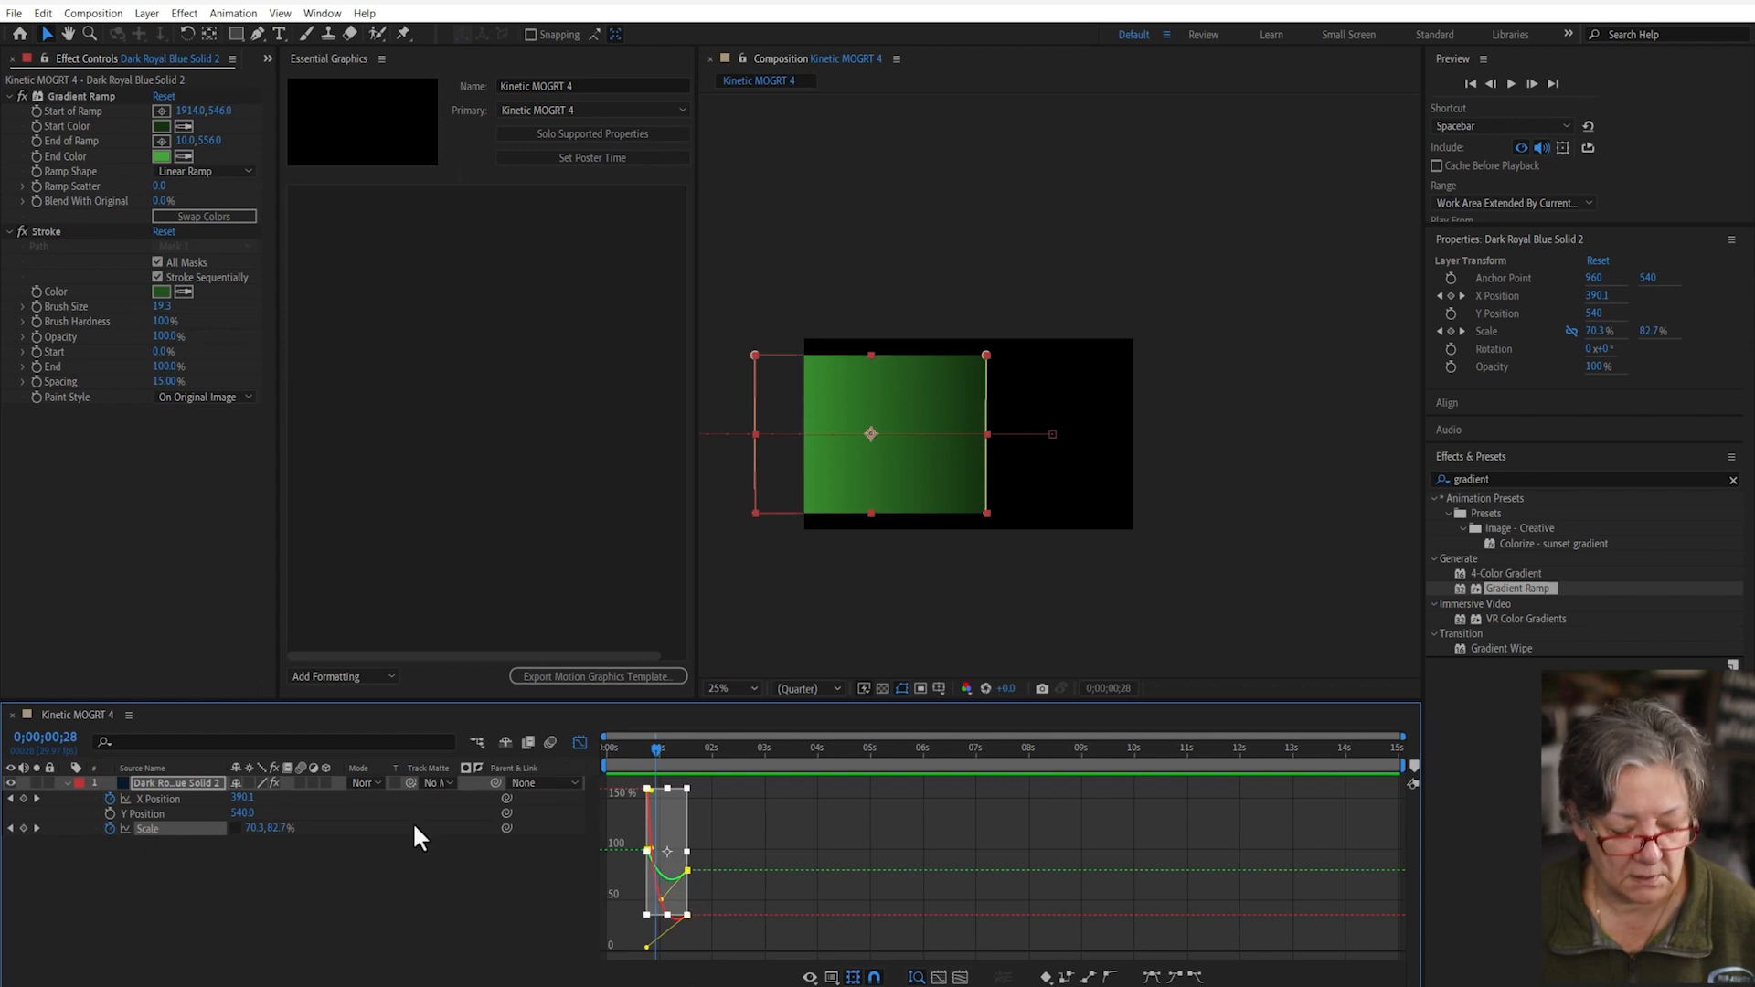
pyautogui.press('space')
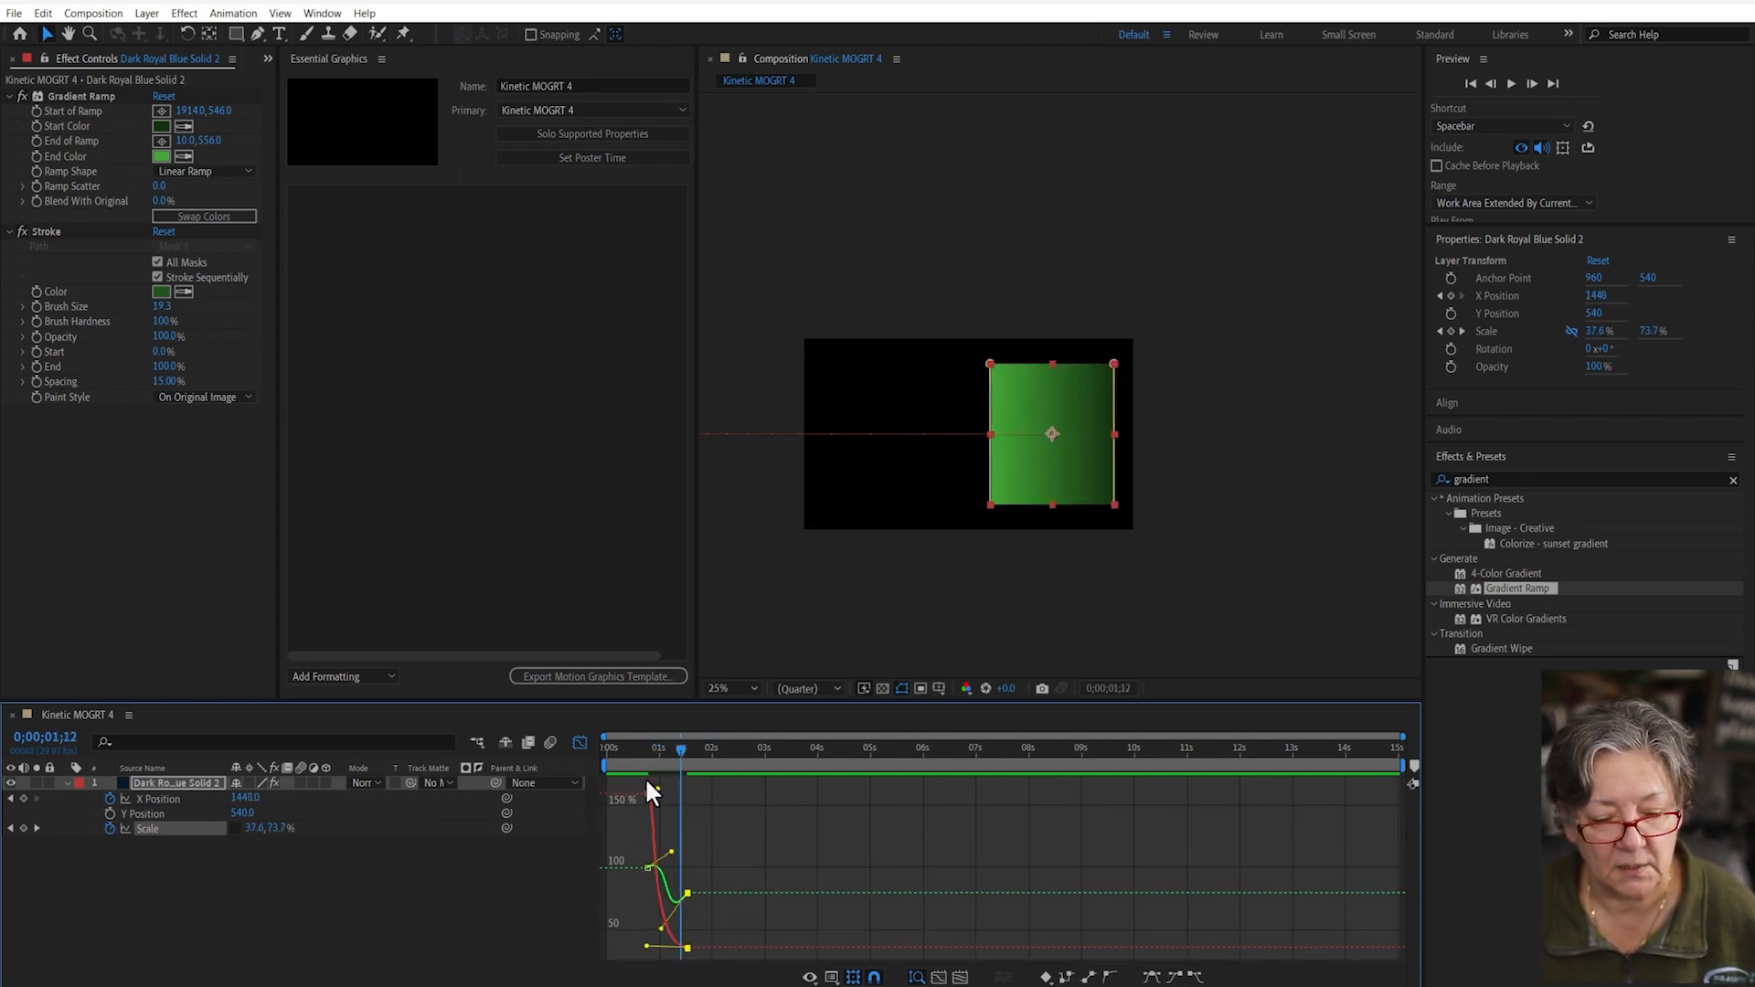
# - Preview the scaling, then shorten the last Scale keyframe's incoming X handle and angle it below the keyframe
pyautogui.click(633, 749)
pyautogui.press('space')
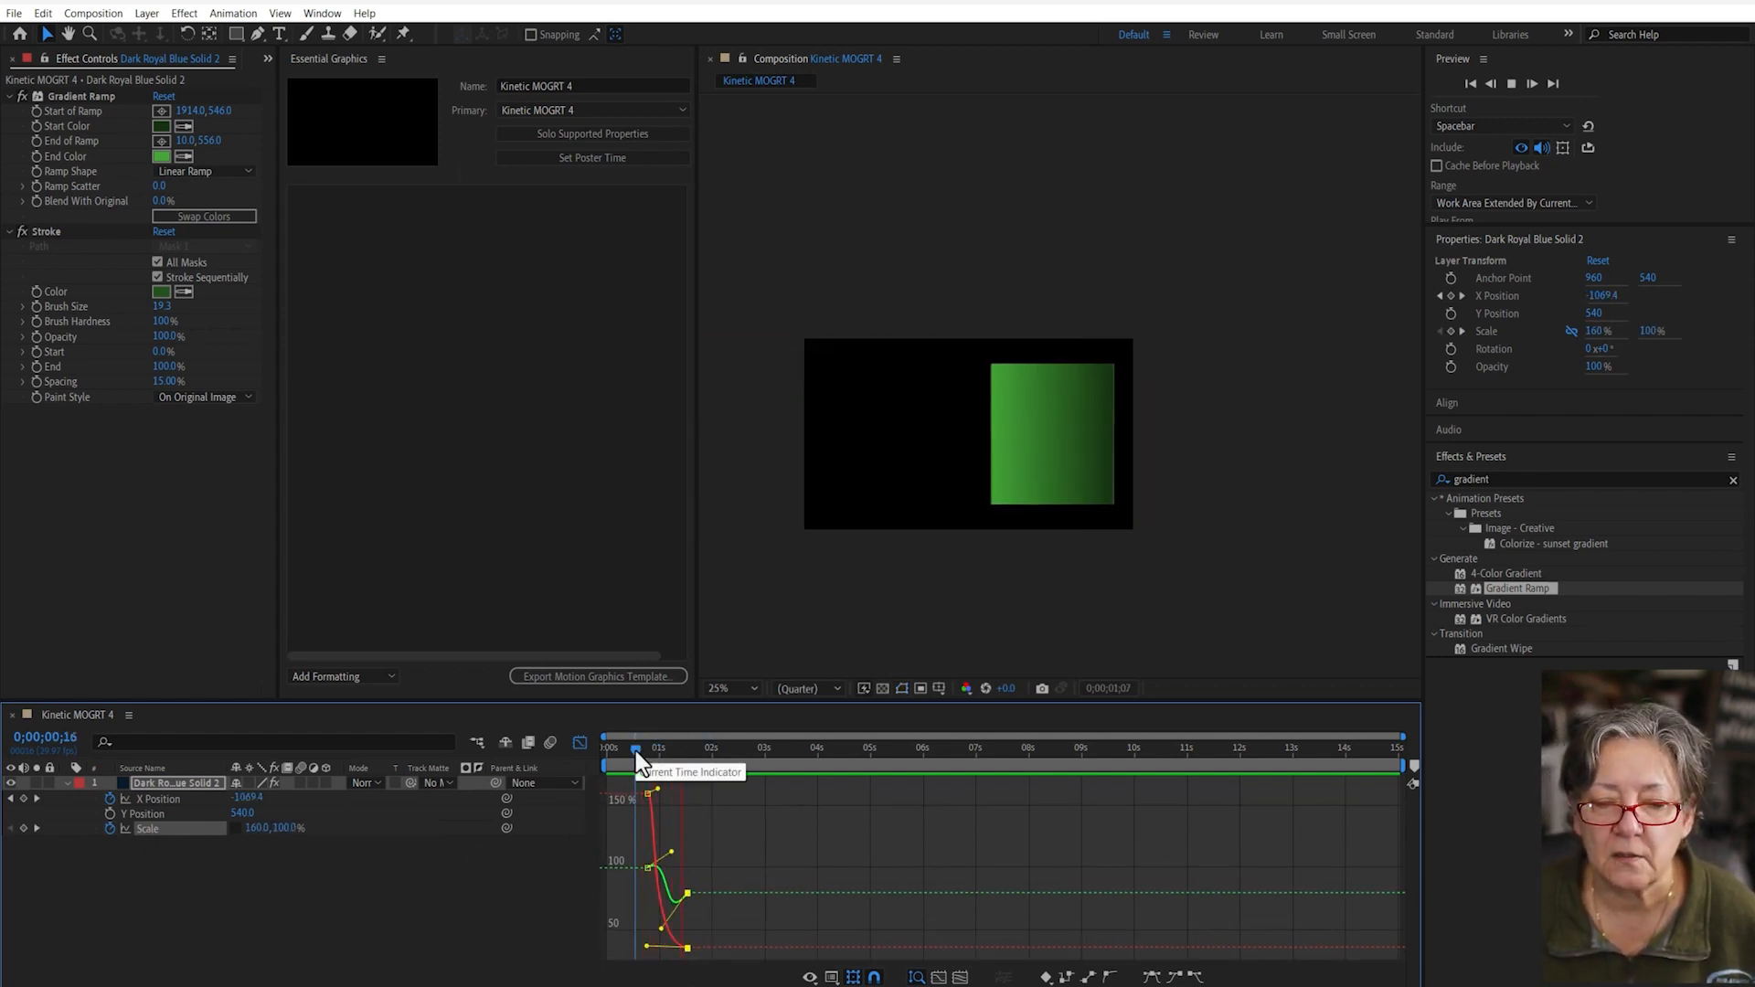
pyautogui.press('space')
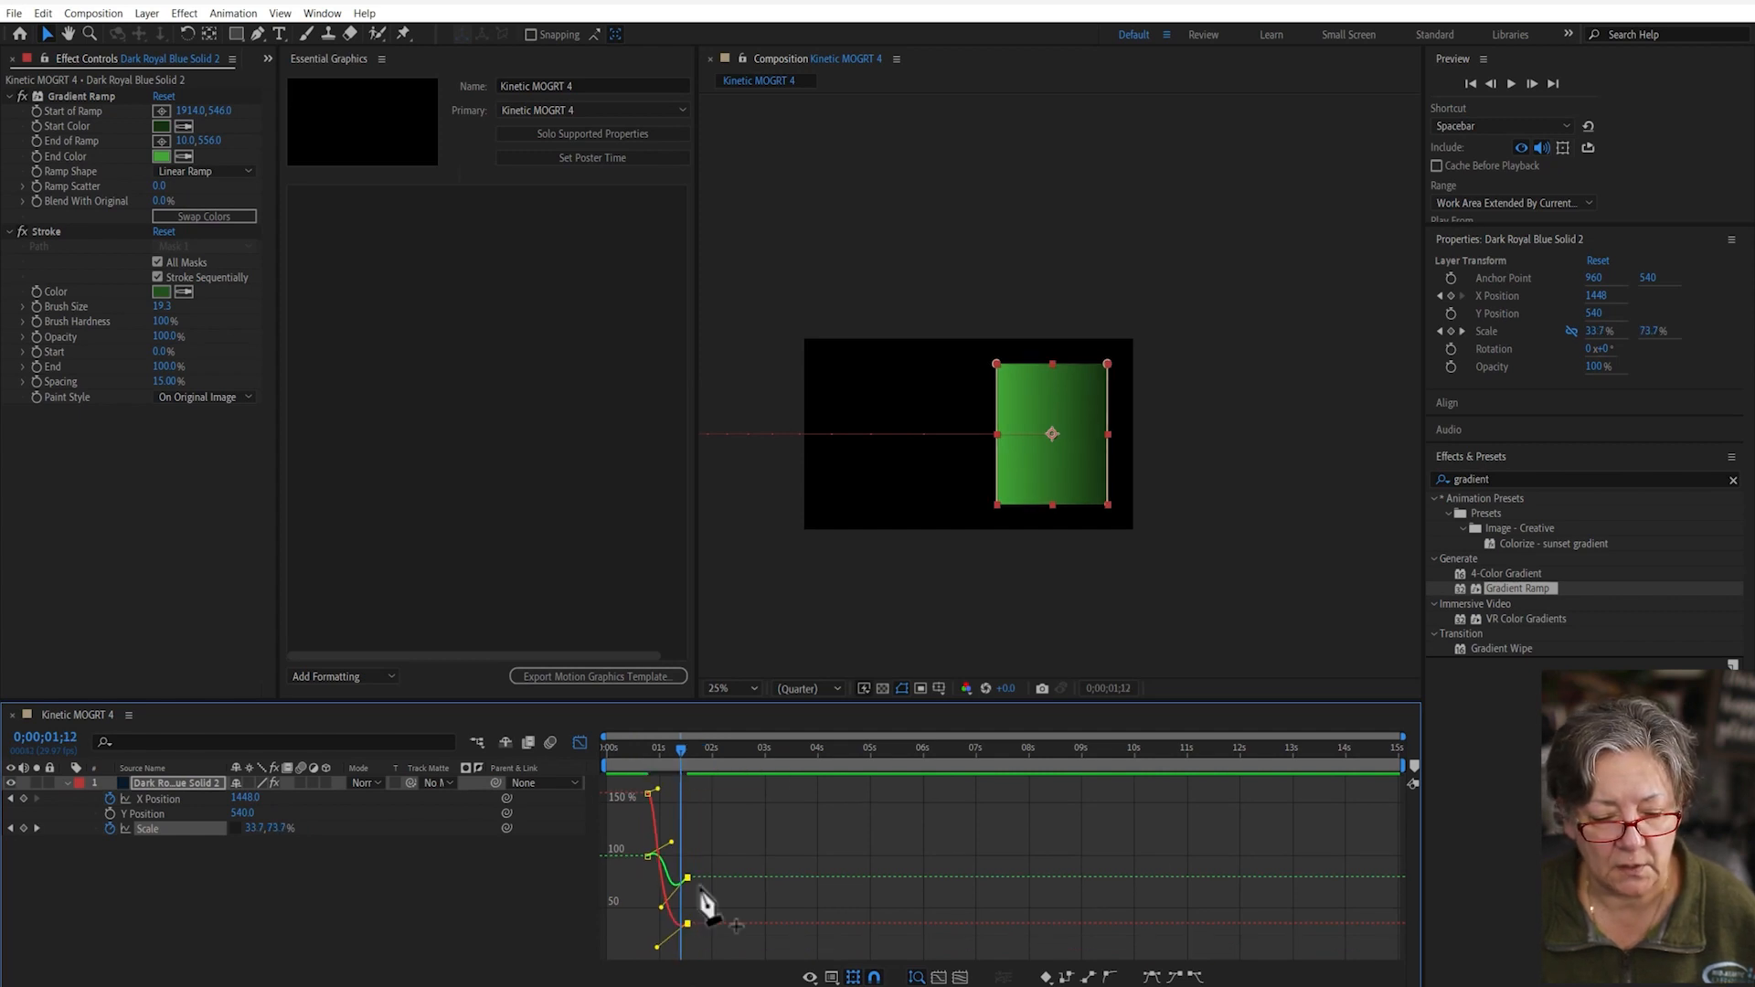
# - Close the Graph Editor, move the last Scale keyframe to 2 seconds, and preview the slower scaling from the start
pyautogui.click(576, 744)
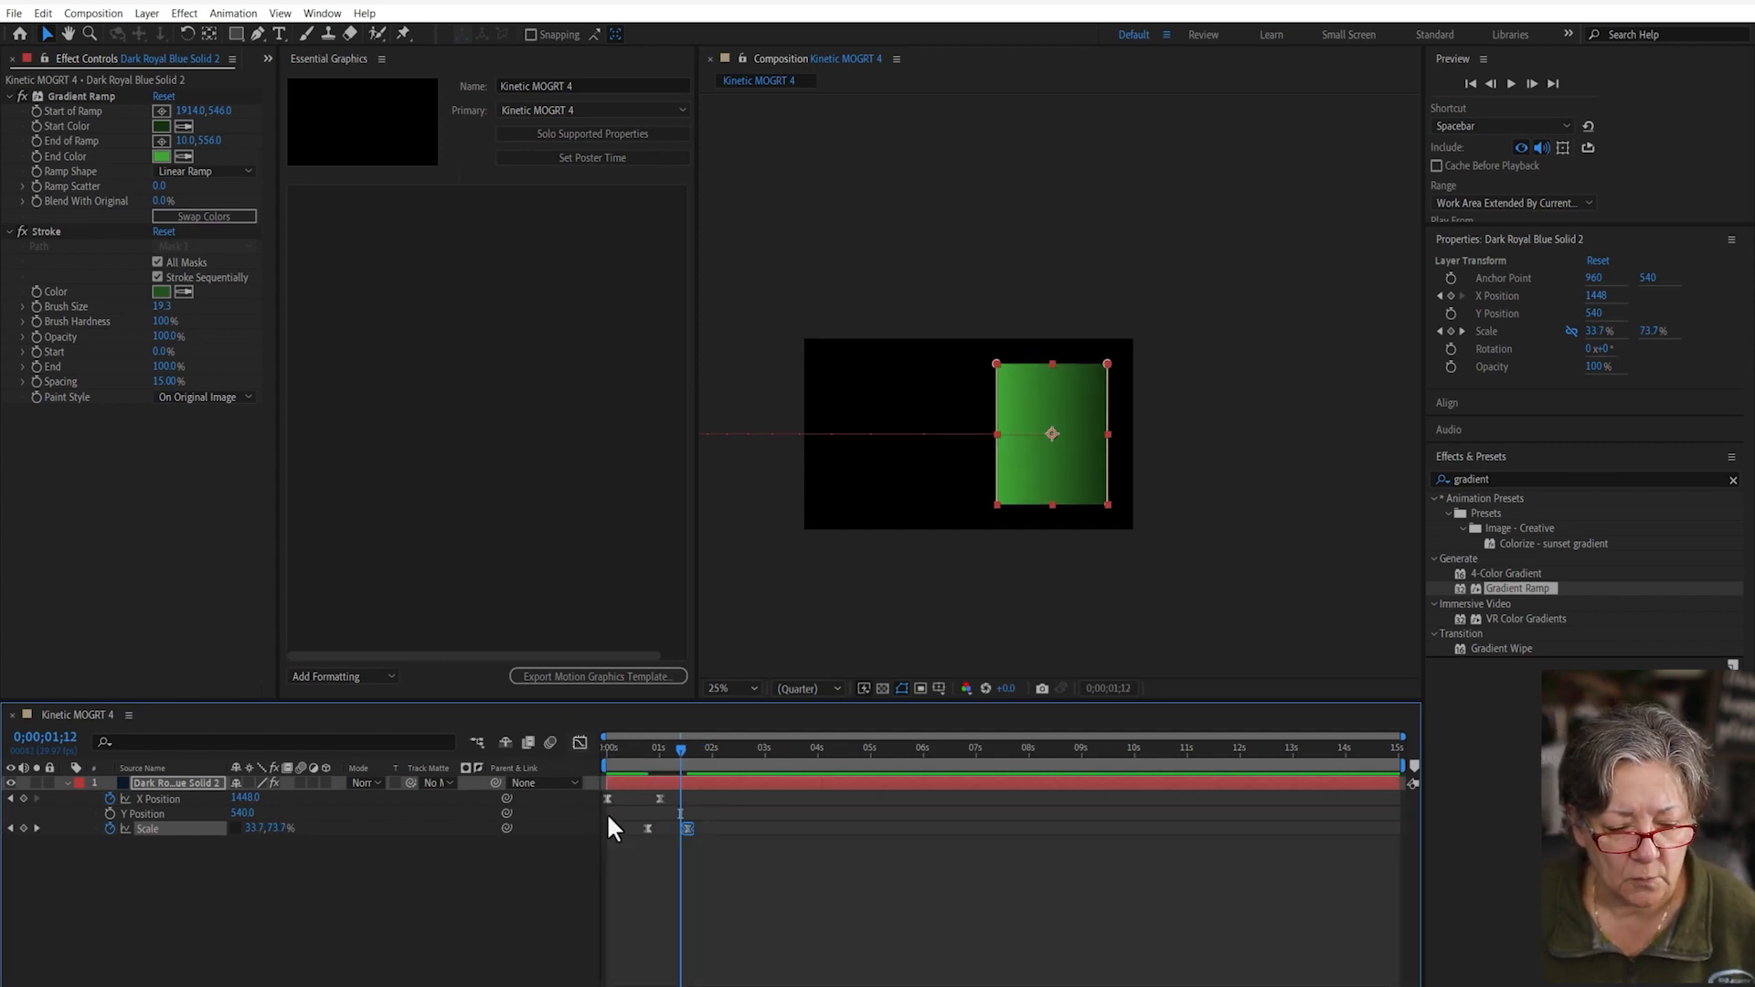
pyautogui.click(805, 910)
pyautogui.moveTo(687, 829); pyautogui.dragTo(711, 829)
pyautogui.click(709, 879)
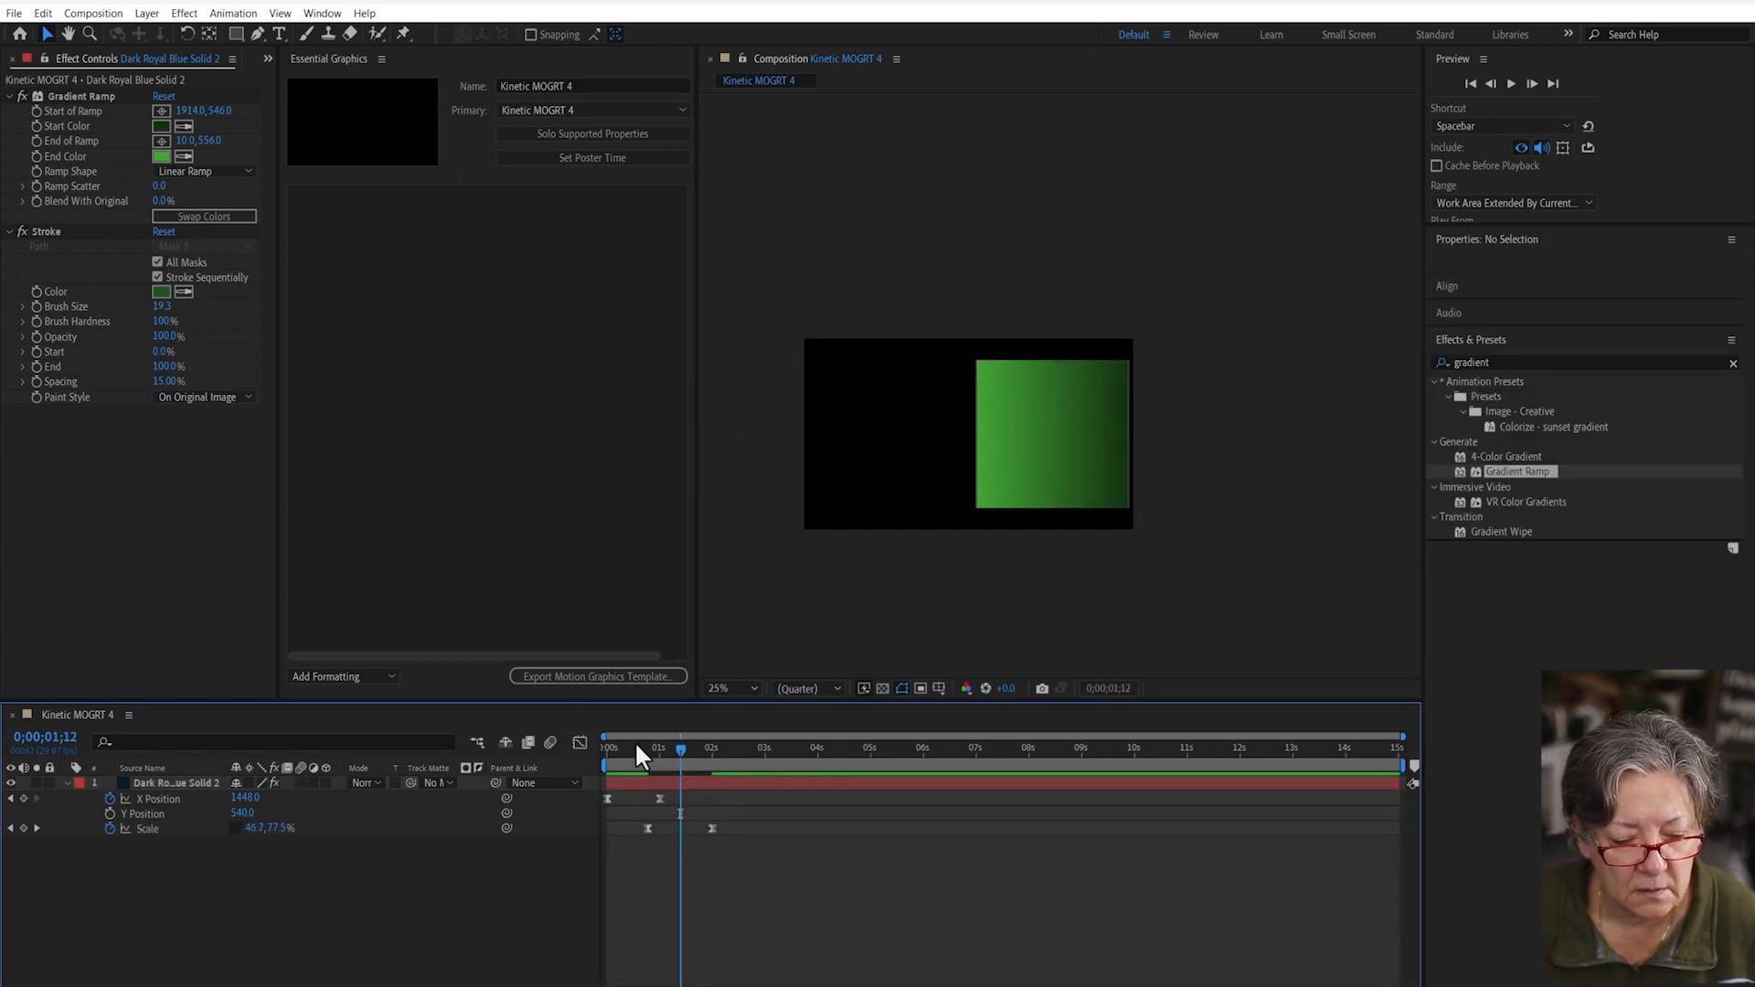
pyautogui.press('space')
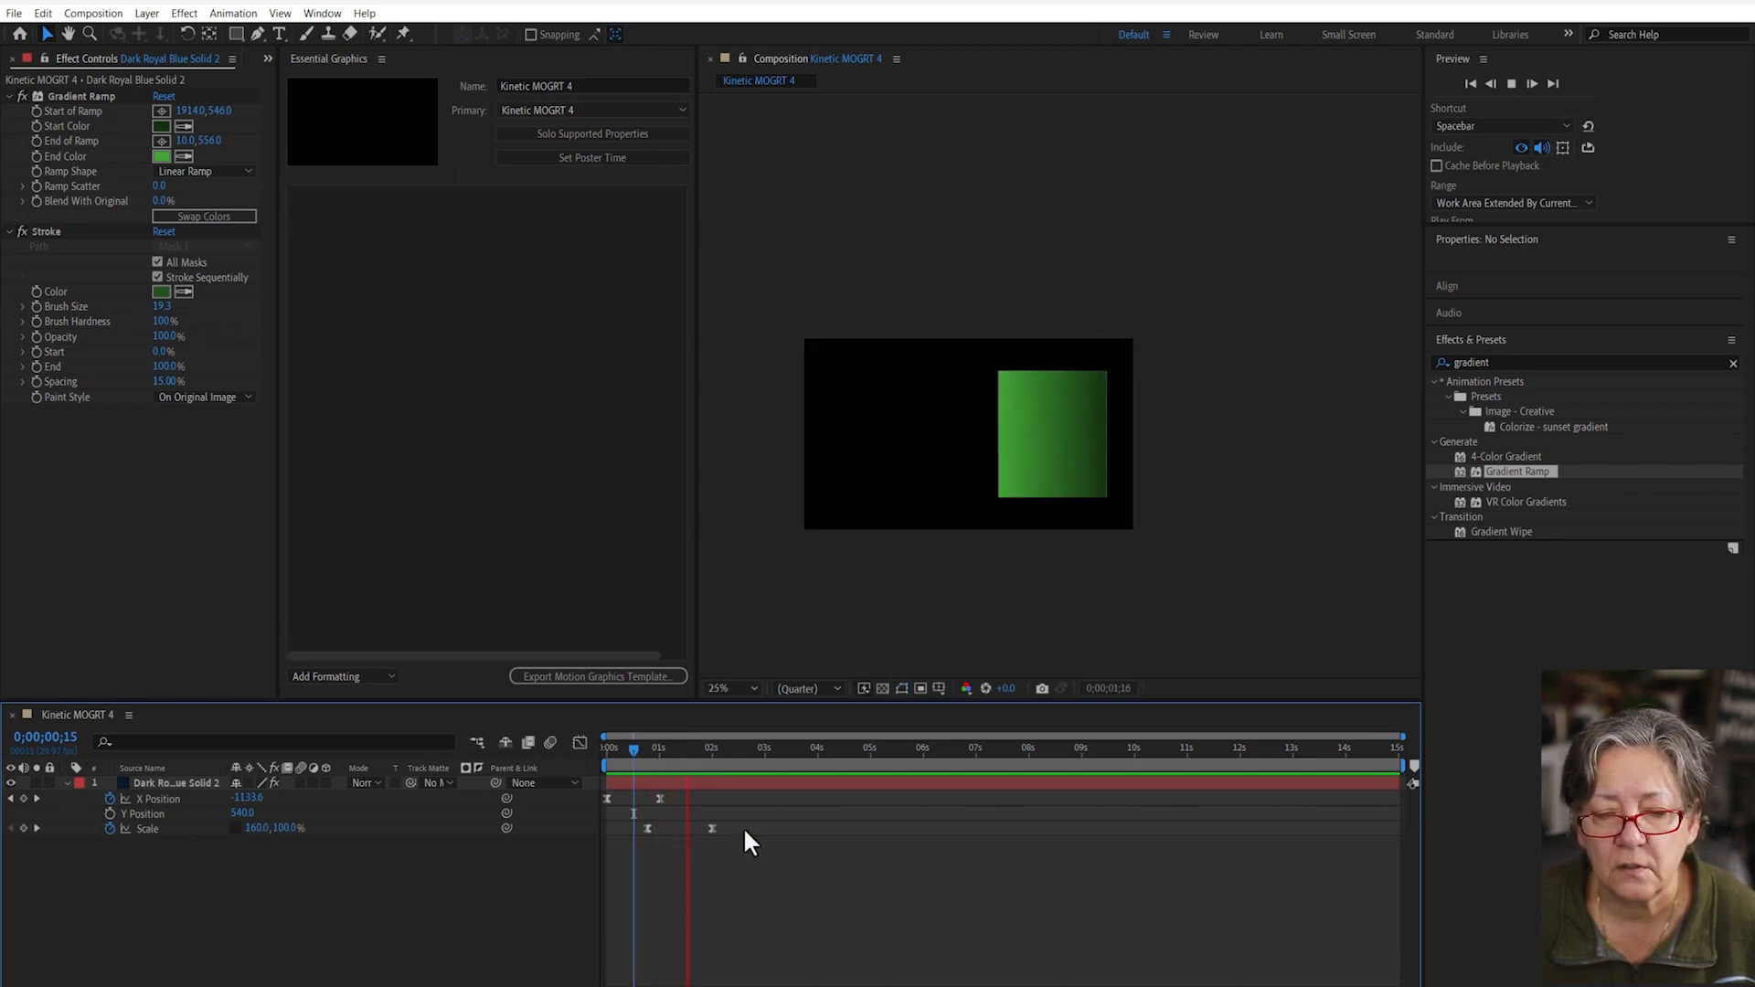
pyautogui.click(605, 753)
pyautogui.press('space')
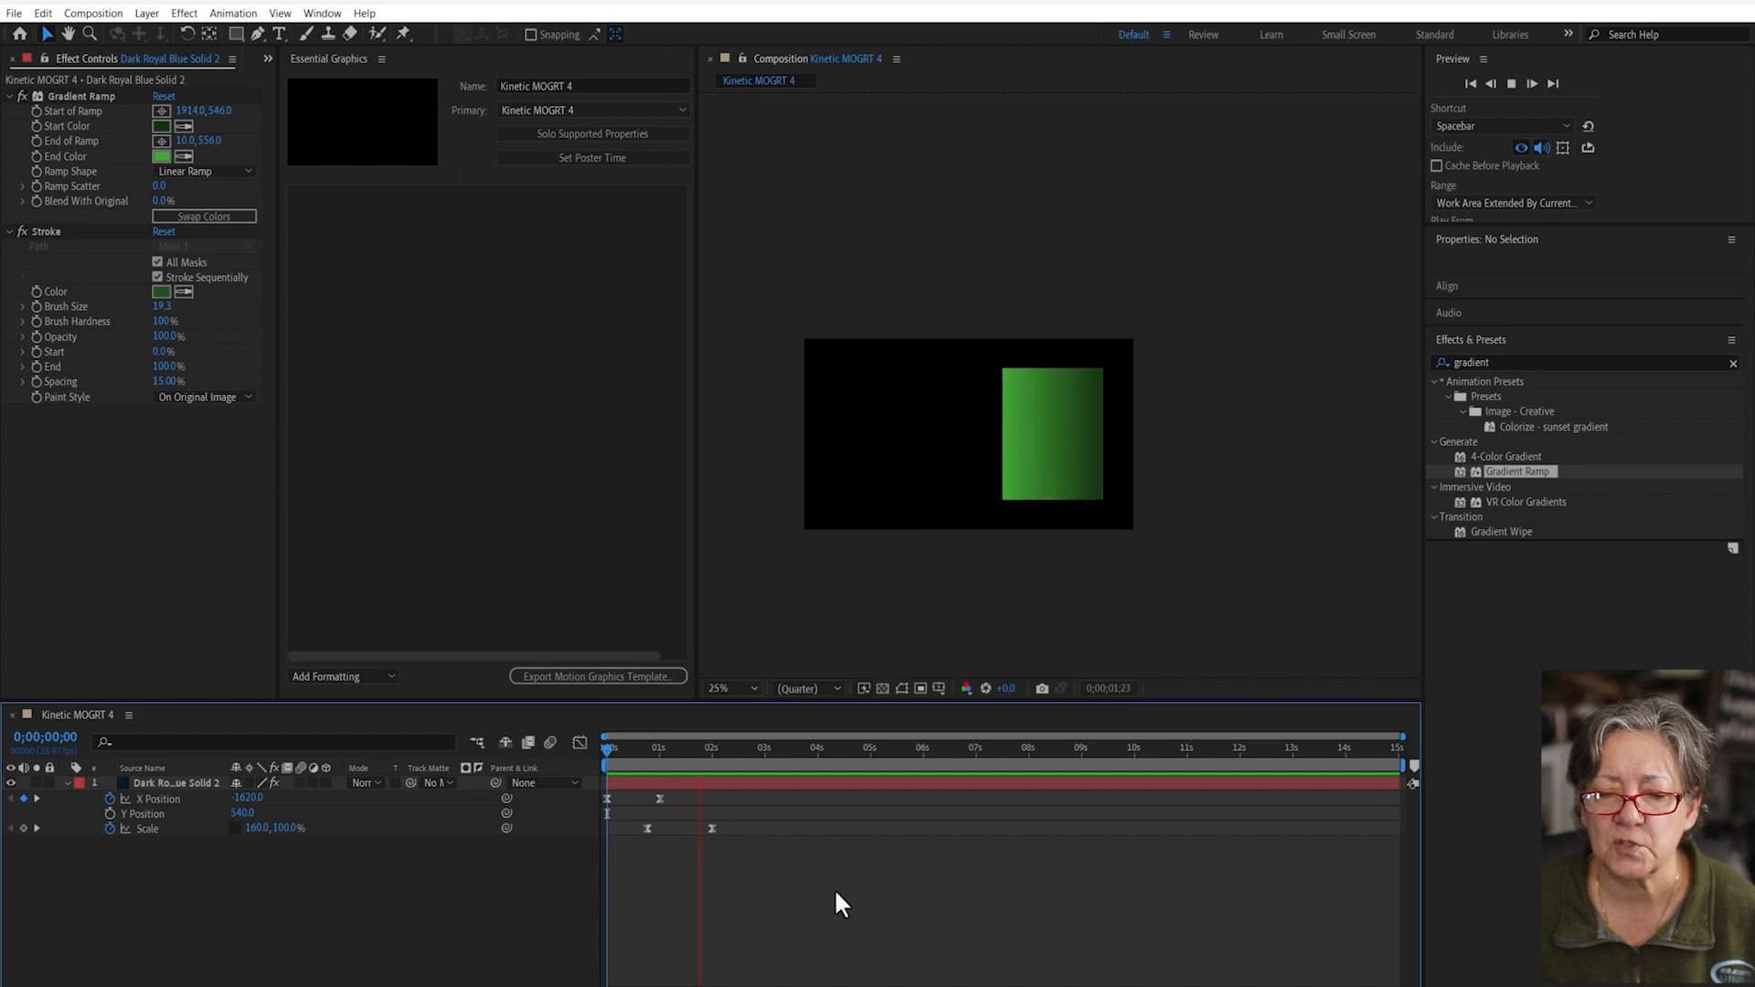
pyautogui.press('space')
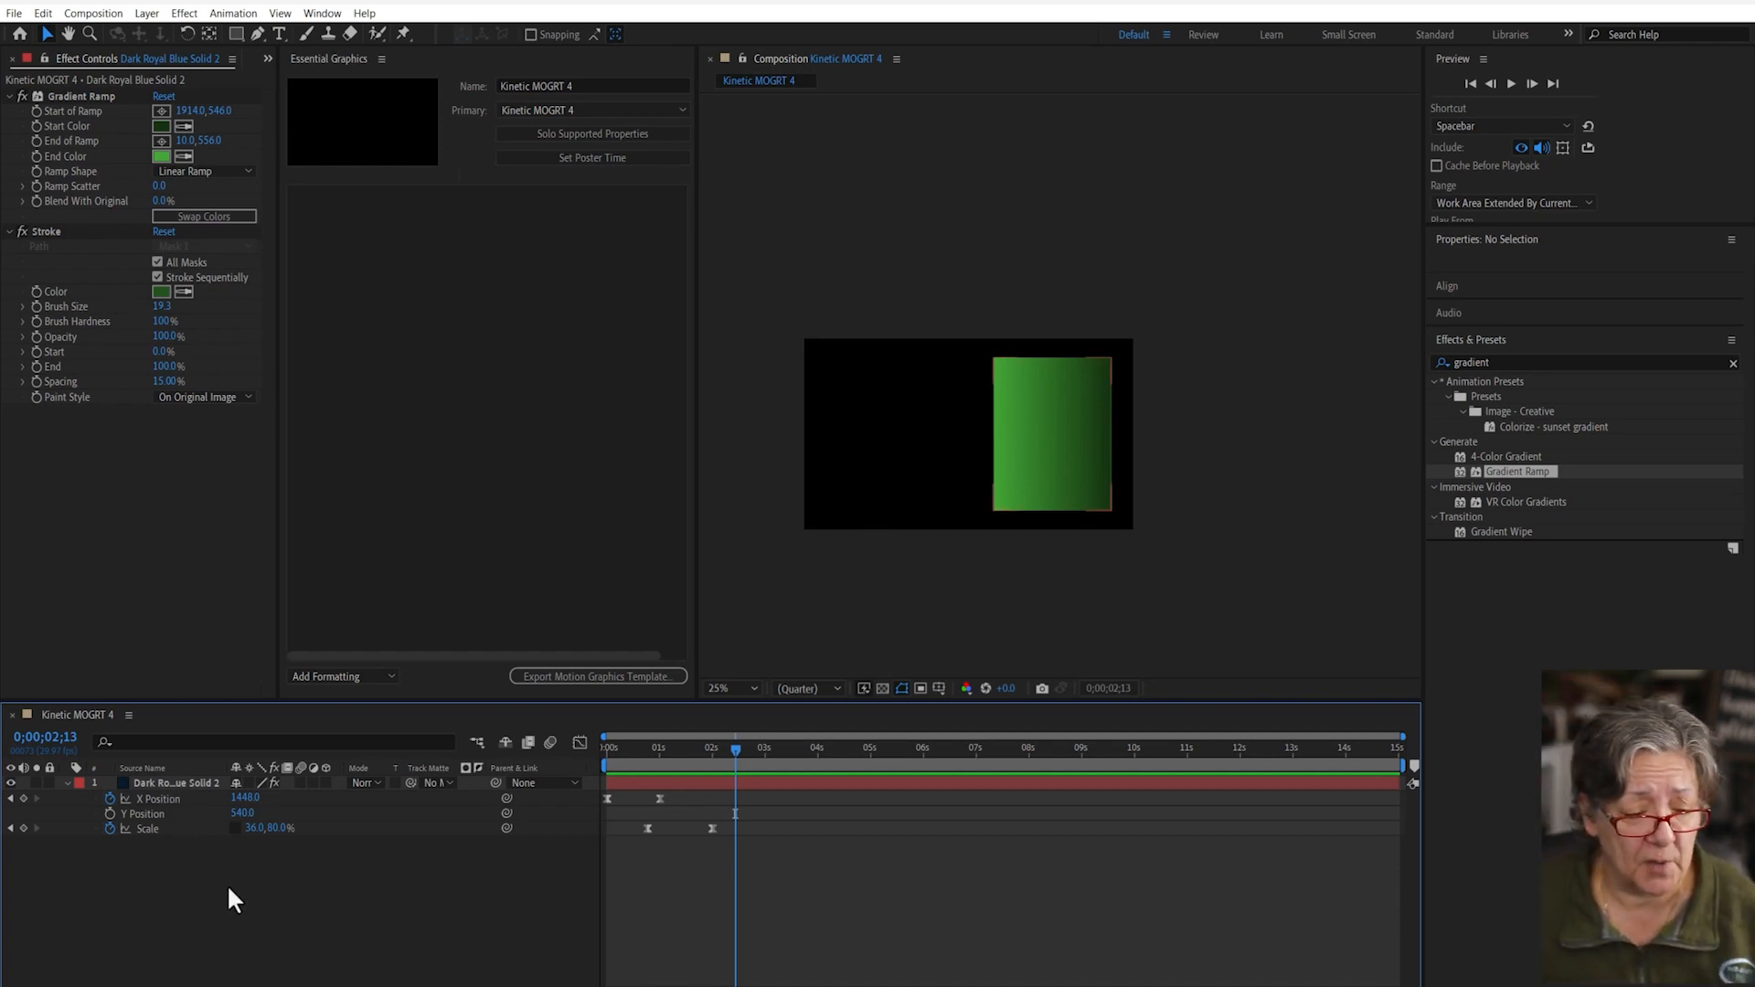
# - Add a point text layer reading "THIS IS MY FIRST LINE" near the upper edge of the green solid
pyautogui.click(281, 36)
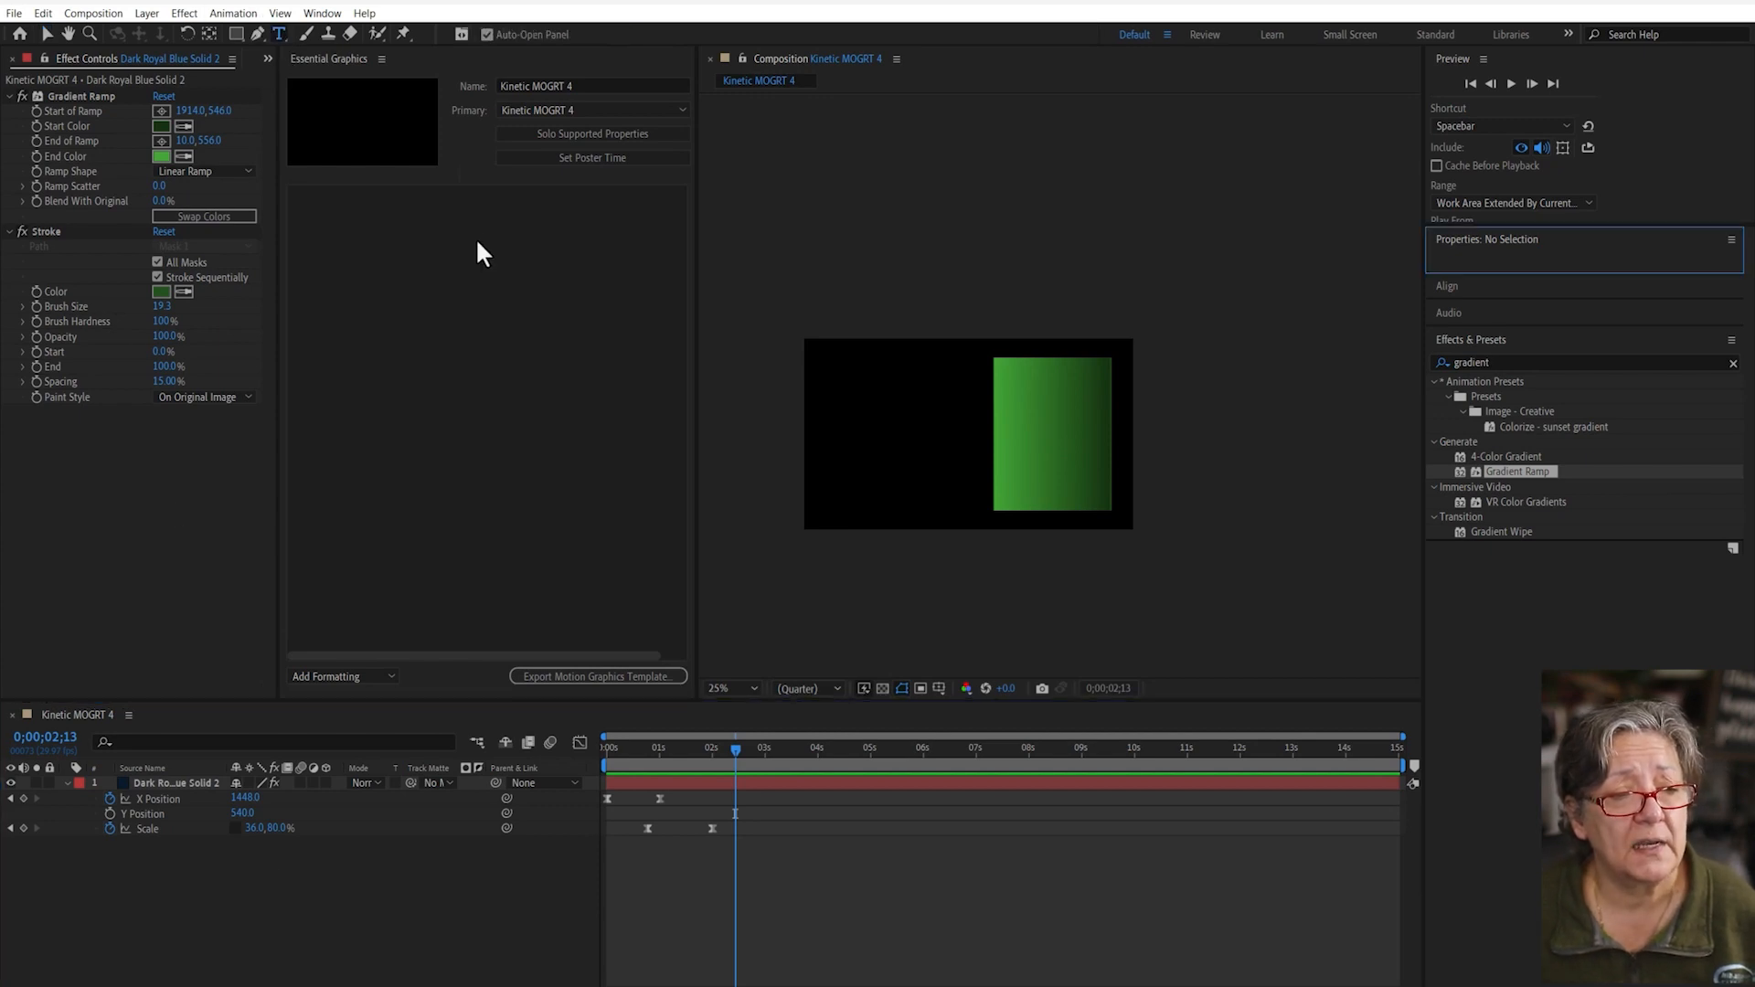
pyautogui.click(1020, 384)
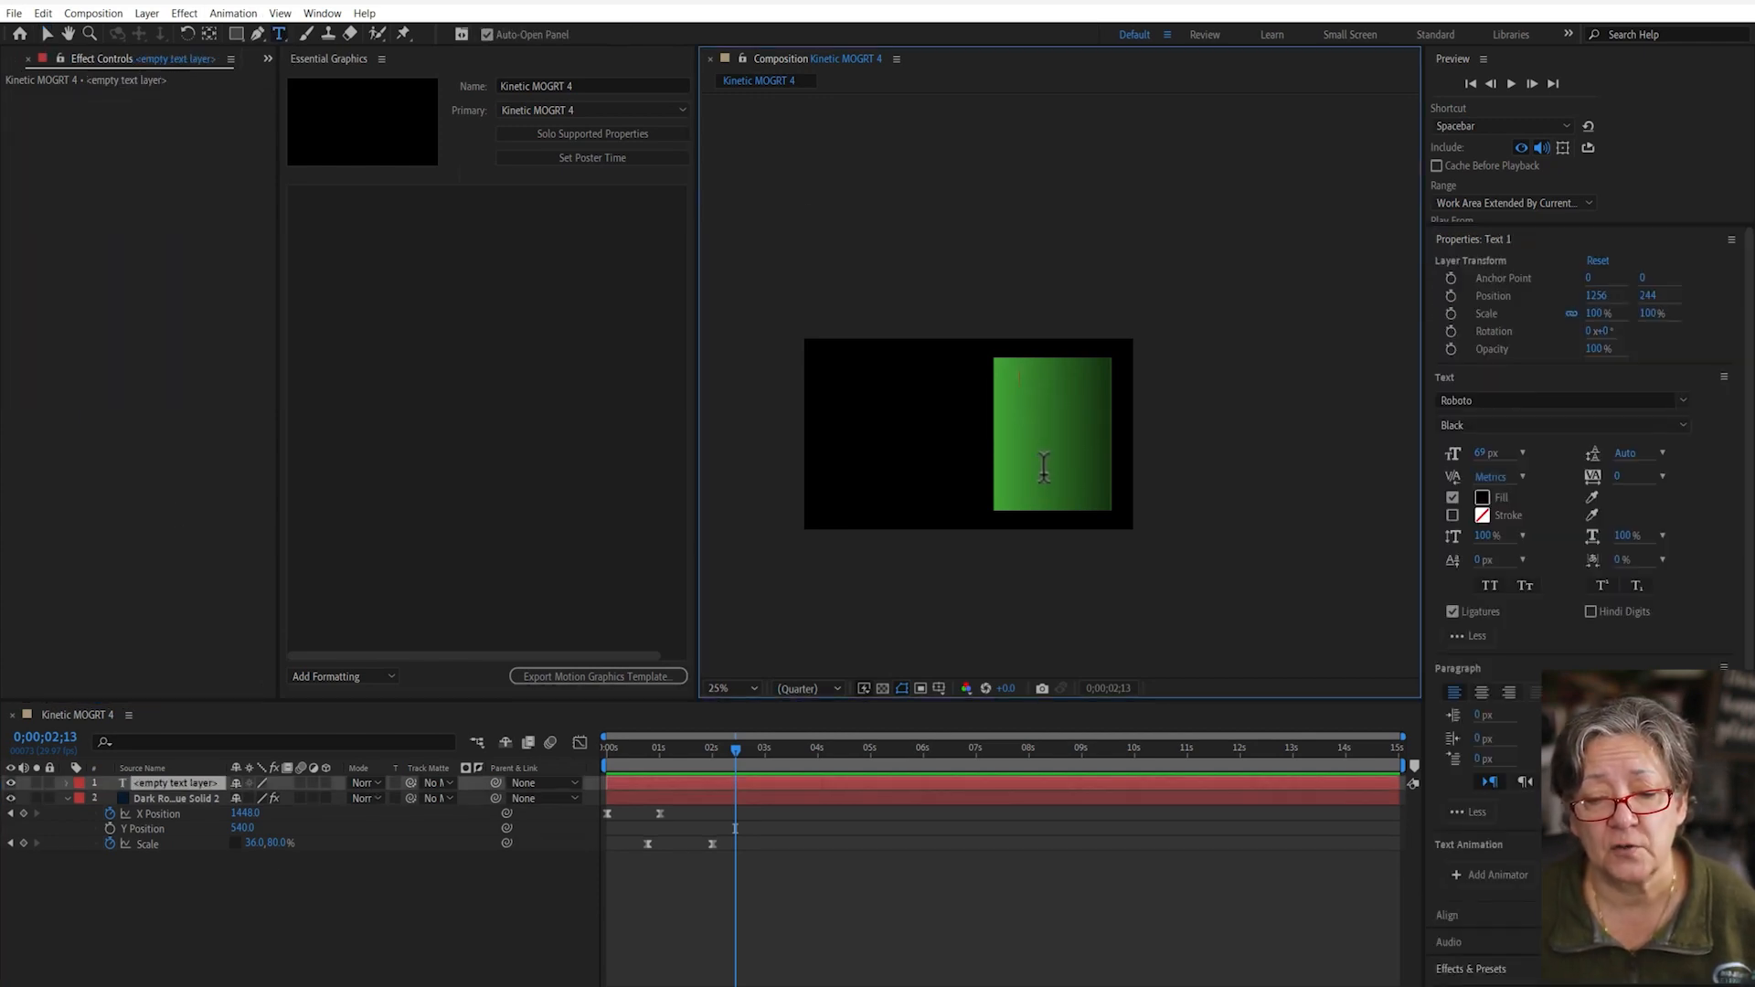
pyautogui.write('THIS IS MY FIRST')
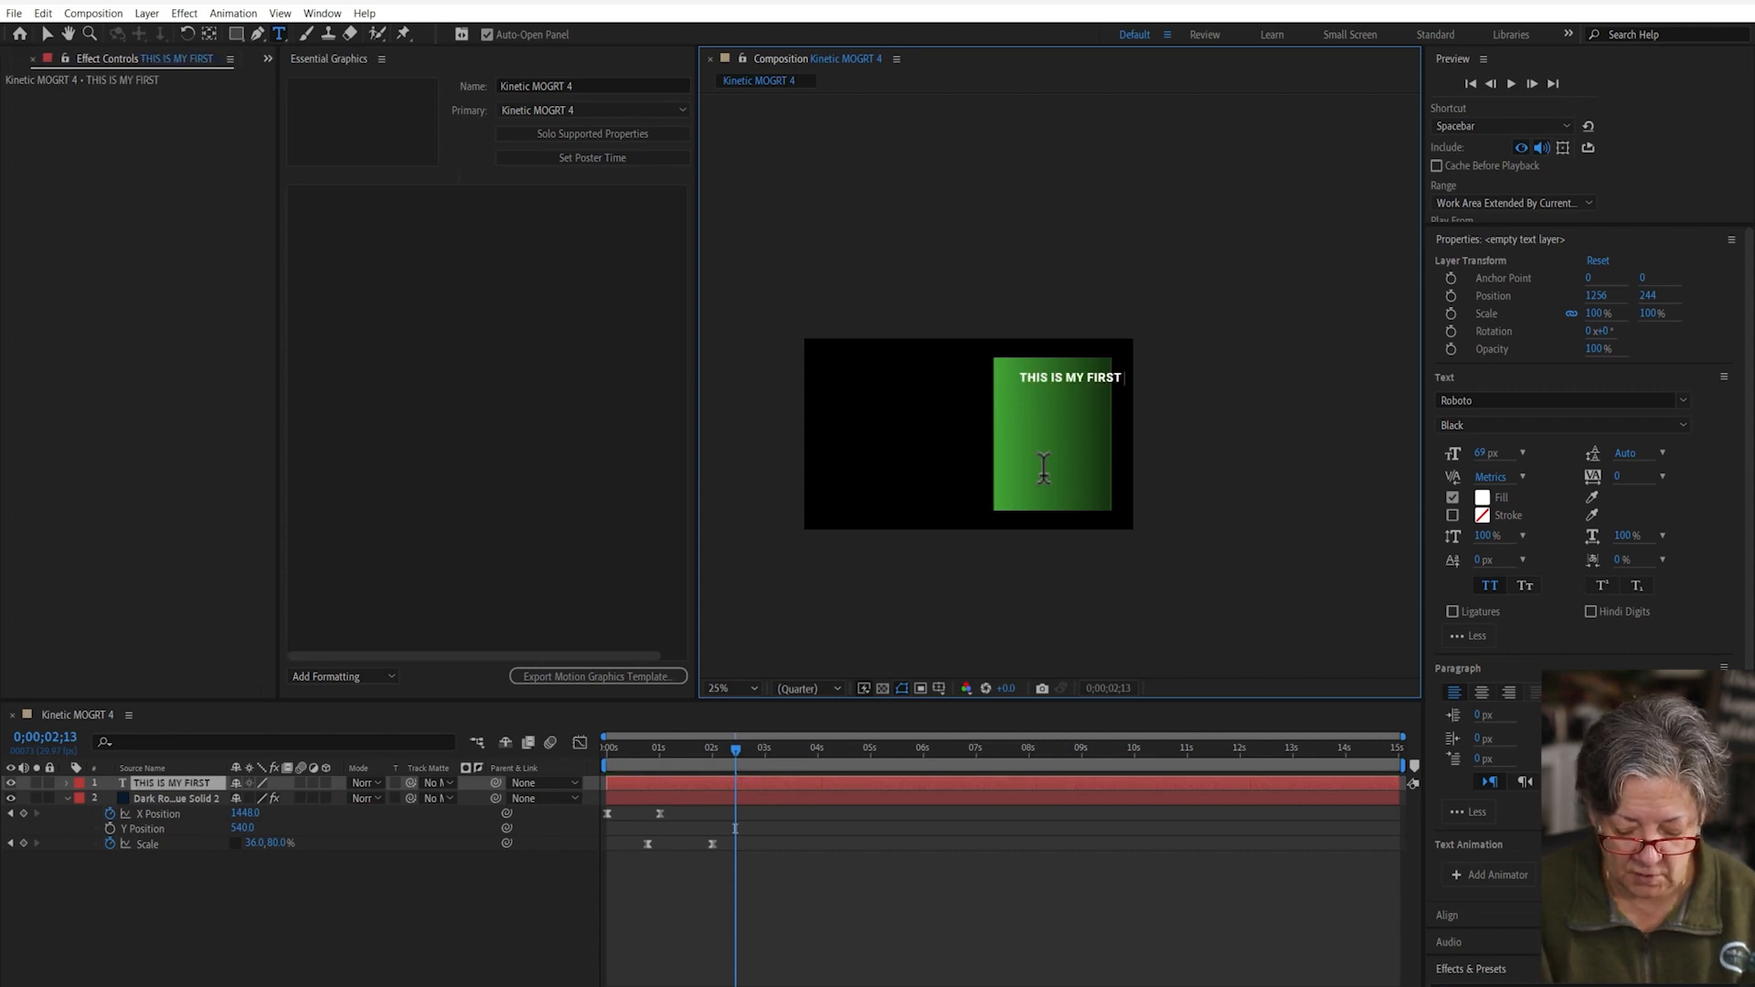
pyautogui.write(' LINE')
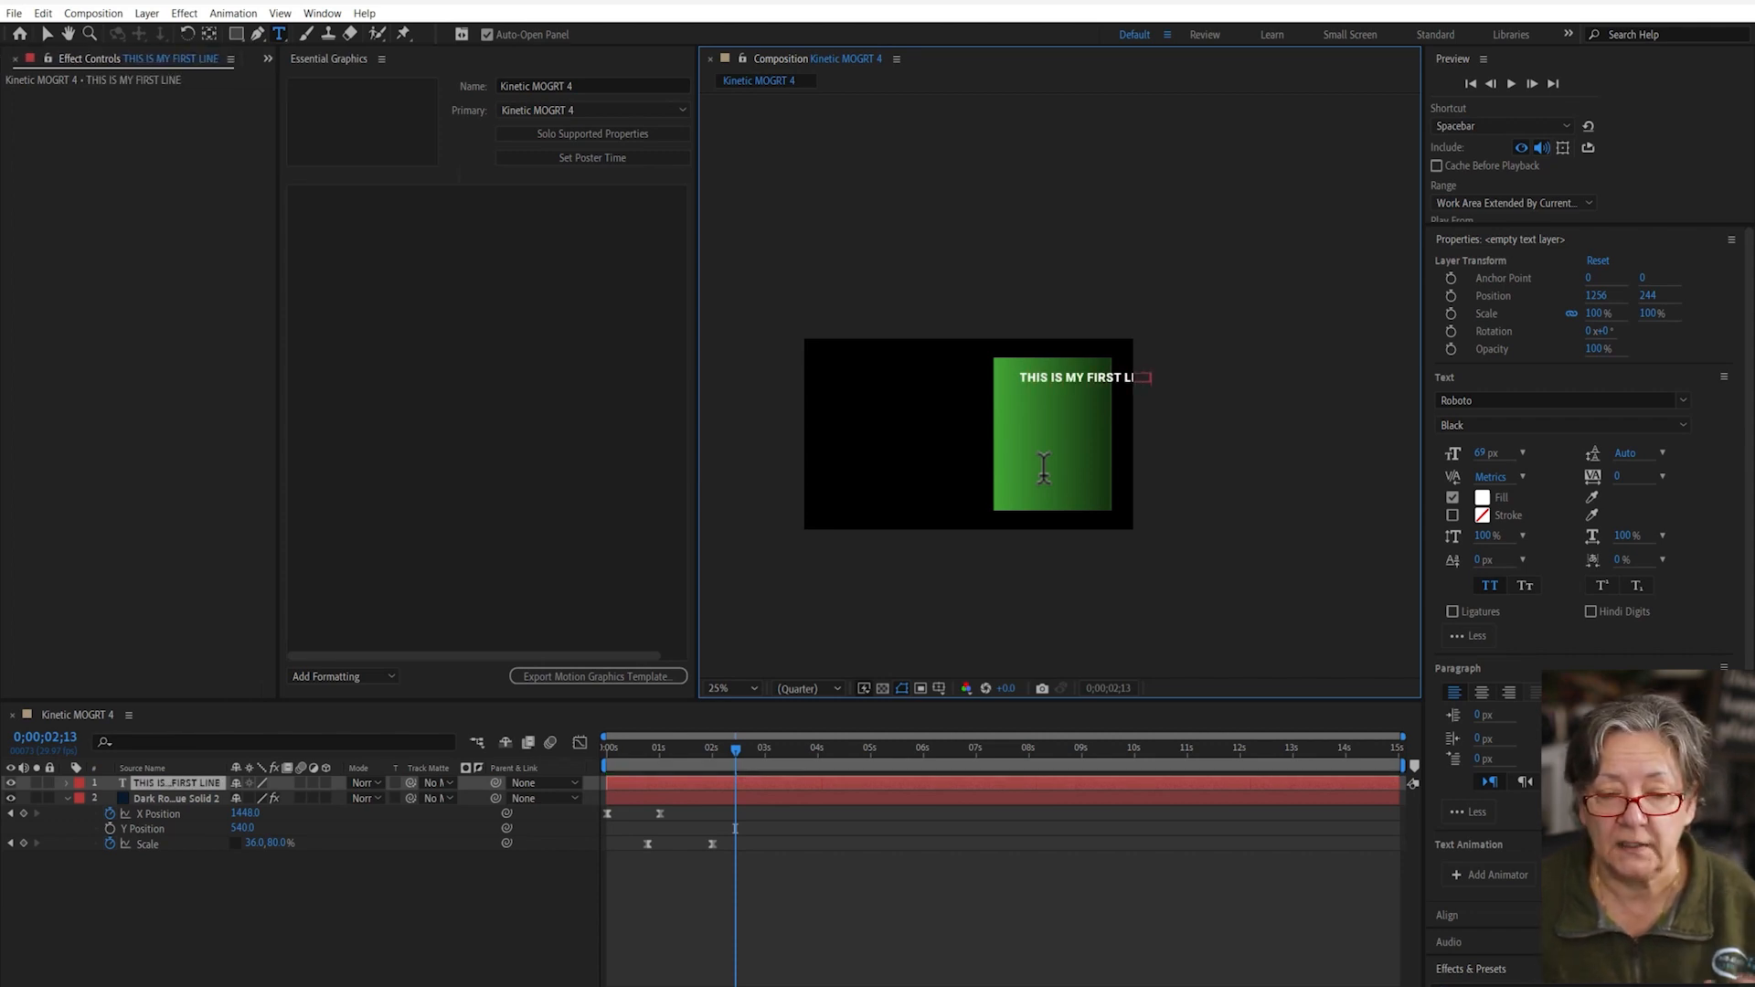
pyautogui.click(266, 928)
pyautogui.click(46, 34)
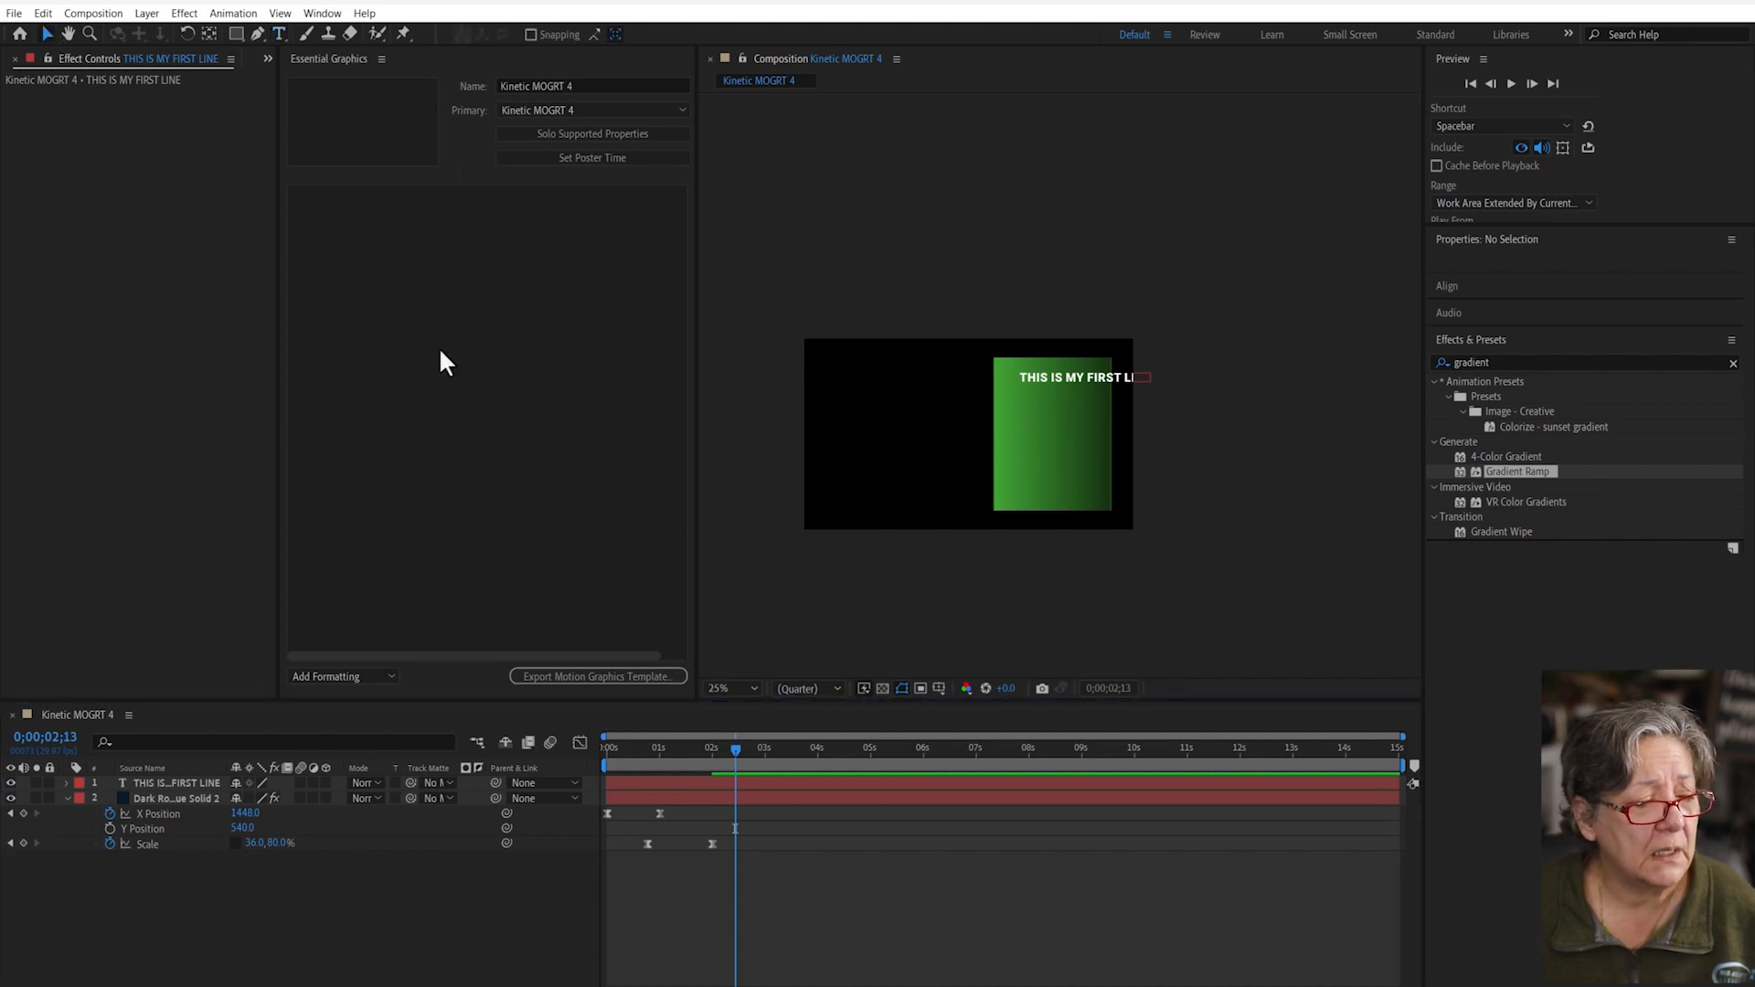
# - Center-align the text line, set its size to 49 px, and position it near the solid's upper edge at about 1452, 192
pyautogui.click(1106, 376)
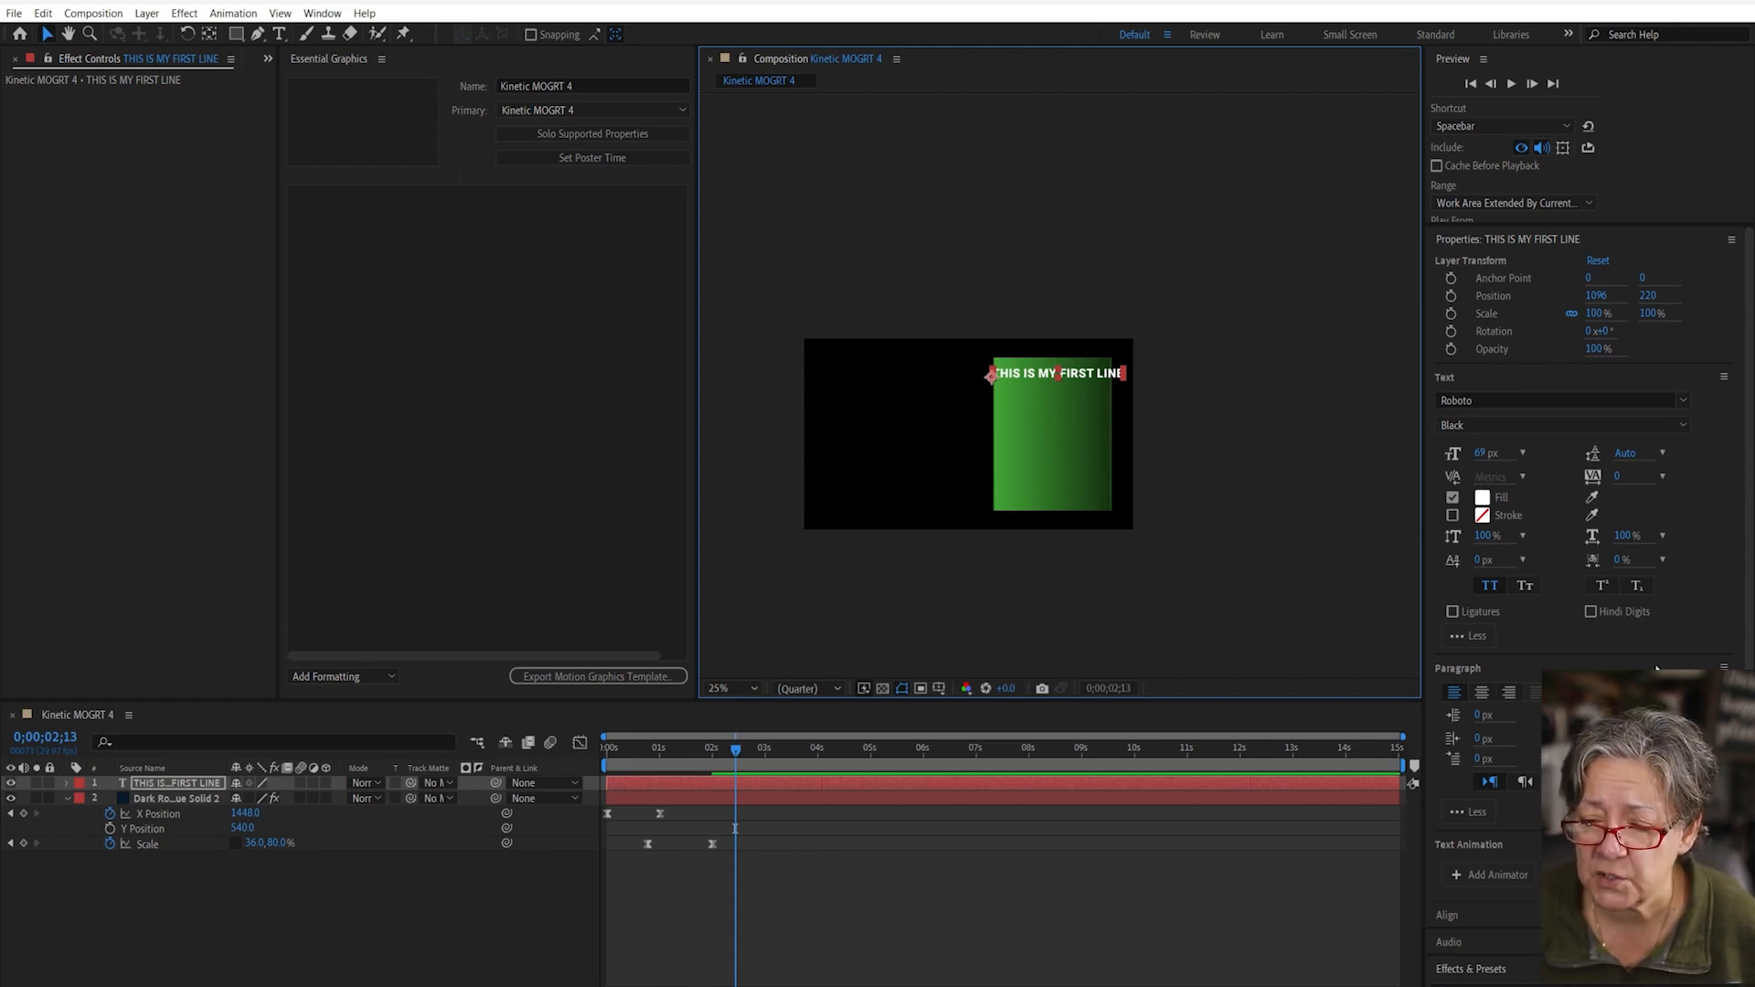
pyautogui.click(1484, 694)
pyautogui.moveTo(1005, 365); pyautogui.dragTo(1066, 380)
pyautogui.click(1476, 453)
pyautogui.moveTo(1476, 452); pyautogui.dragTo(1464, 453)
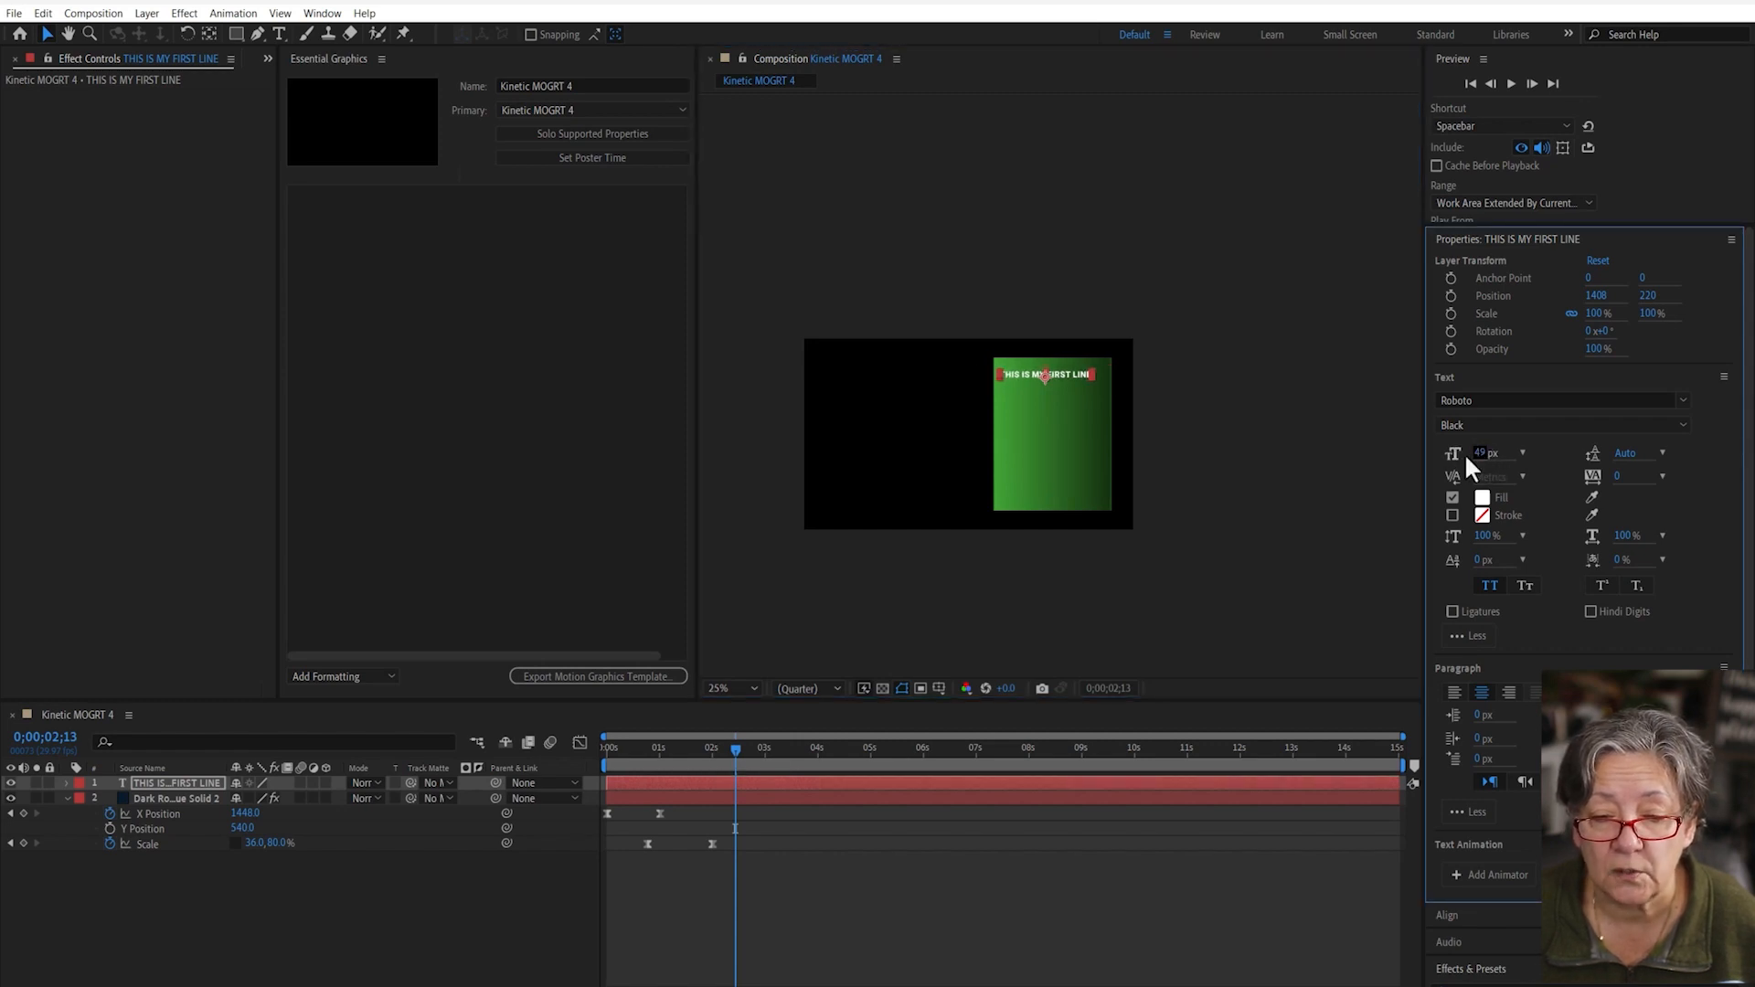
pyautogui.moveTo(1045, 368); pyautogui.dragTo(1060, 367)
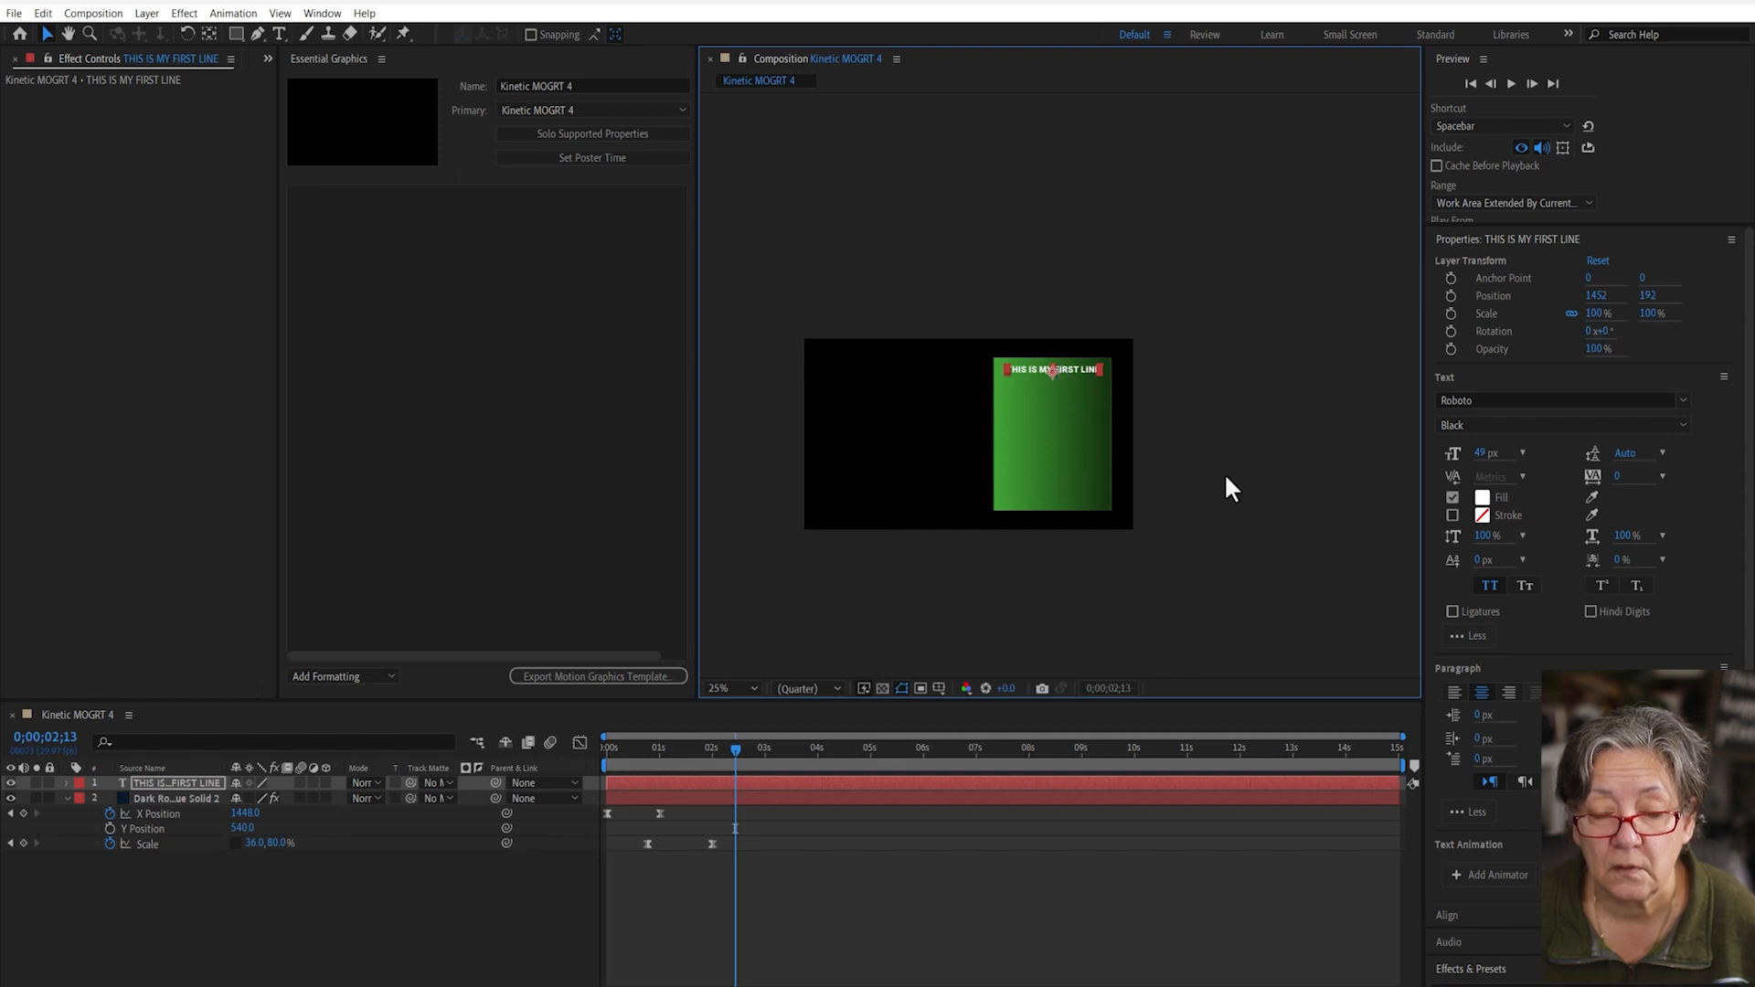
pyautogui.click(1288, 459)
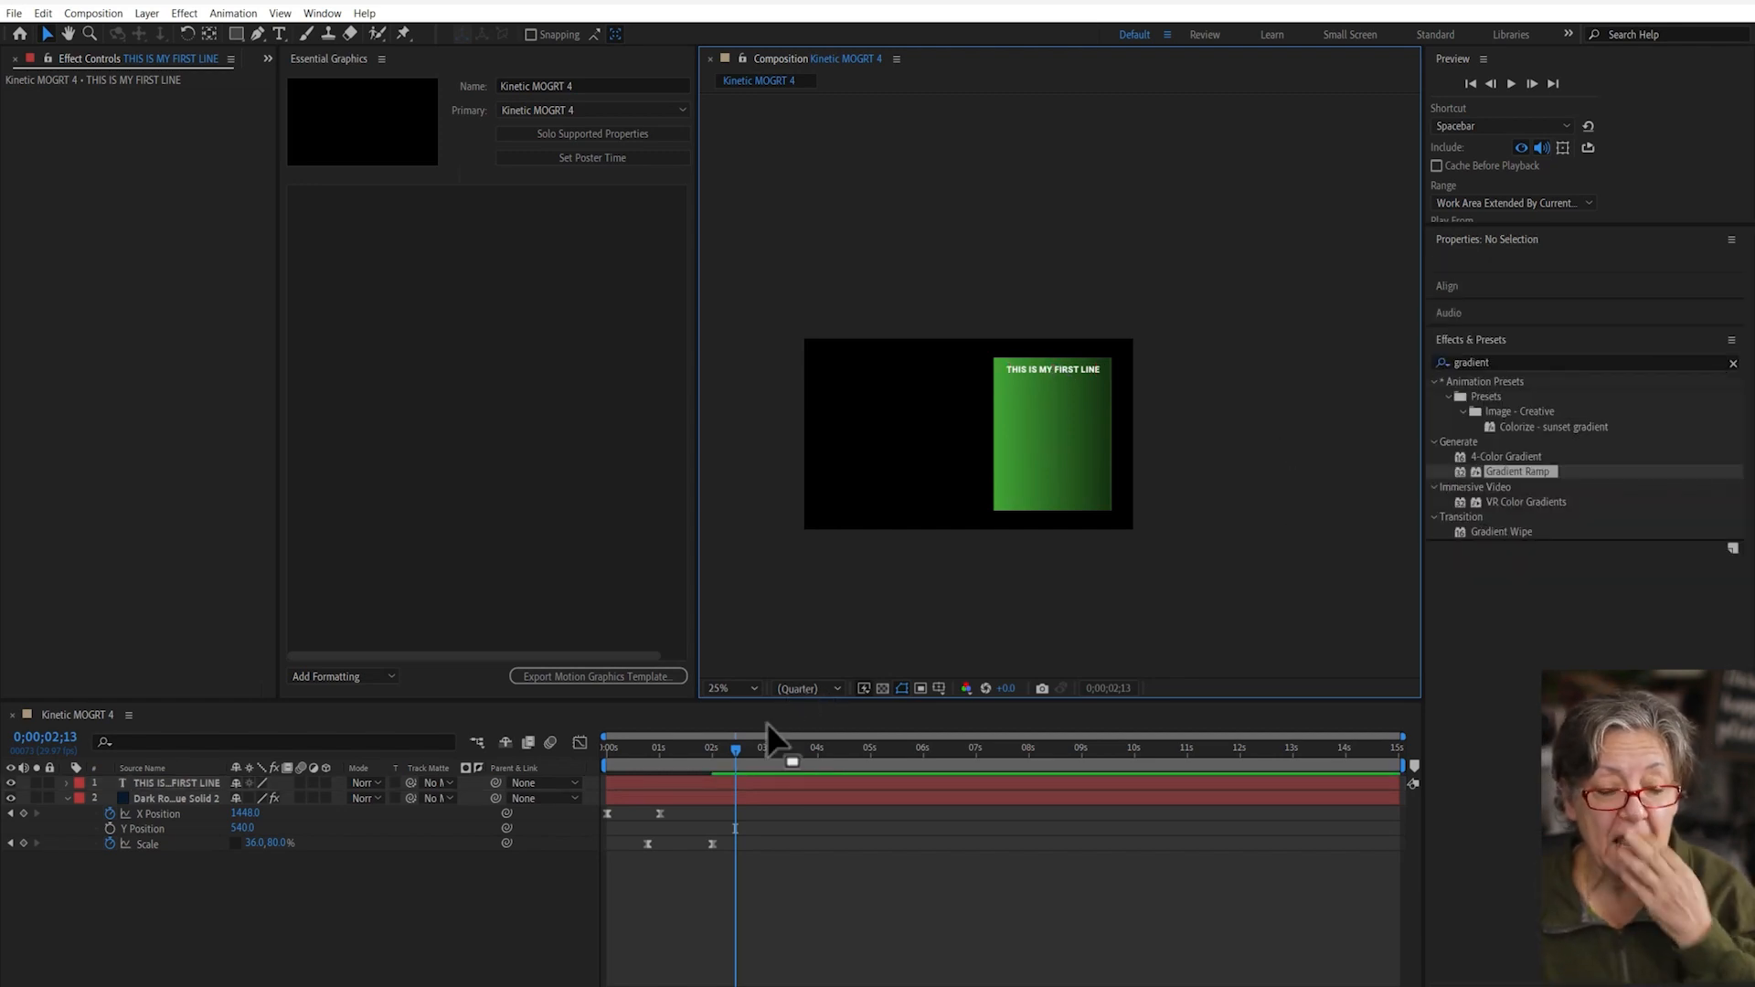
pyautogui.click(236, 33)
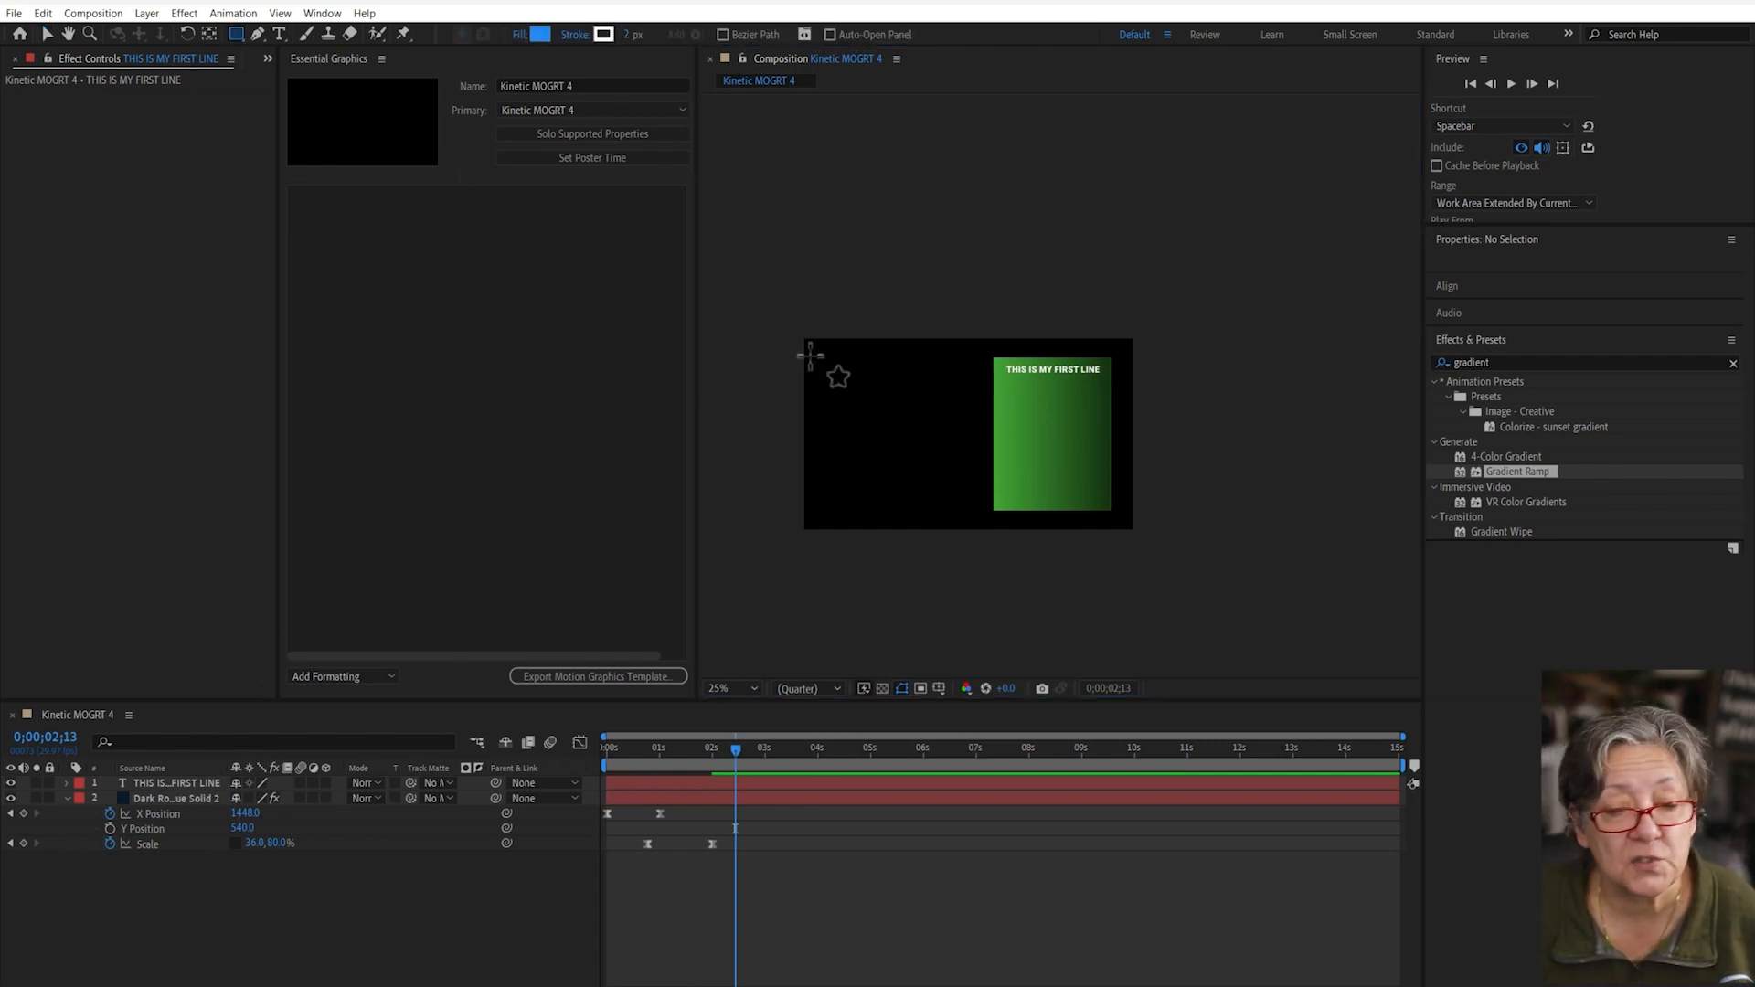
pyautogui.moveTo(1001, 384); pyautogui.dragTo(1079, 491)
pyautogui.hotkey('ctrl', 'z')
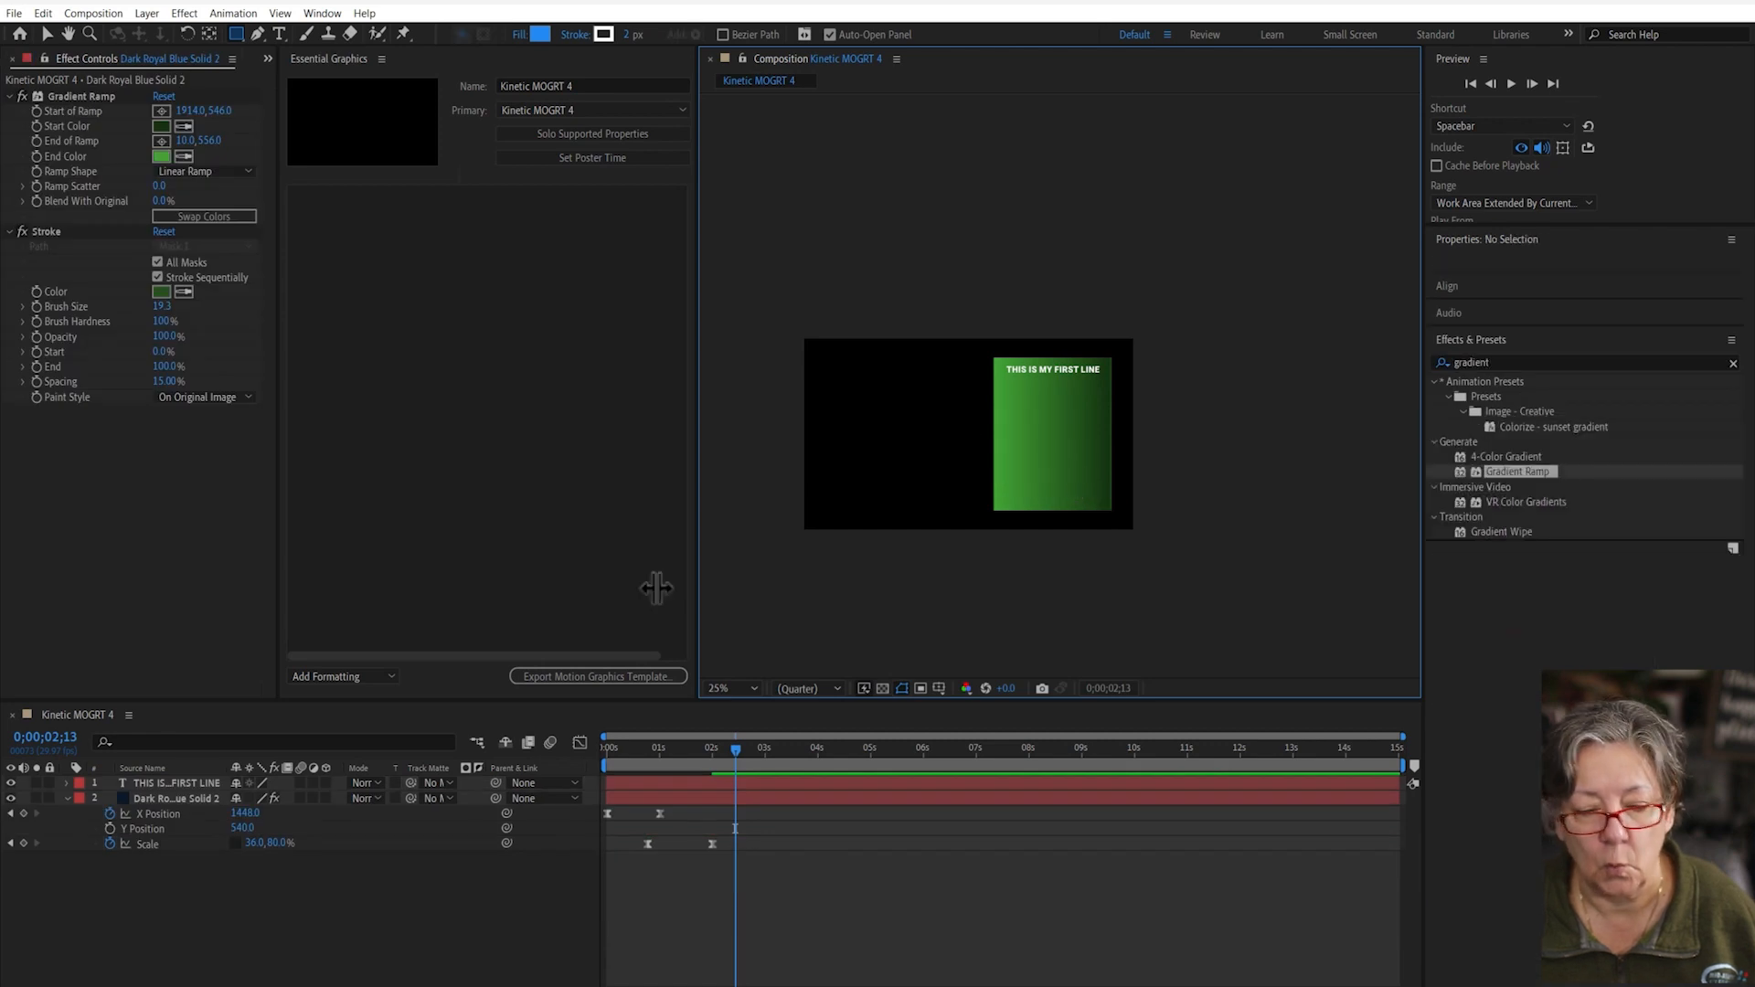
# - Create a left-aligned paragraph text box below the first line inside the green solid, reading "lorem ipsum"
pyautogui.click(277, 33)
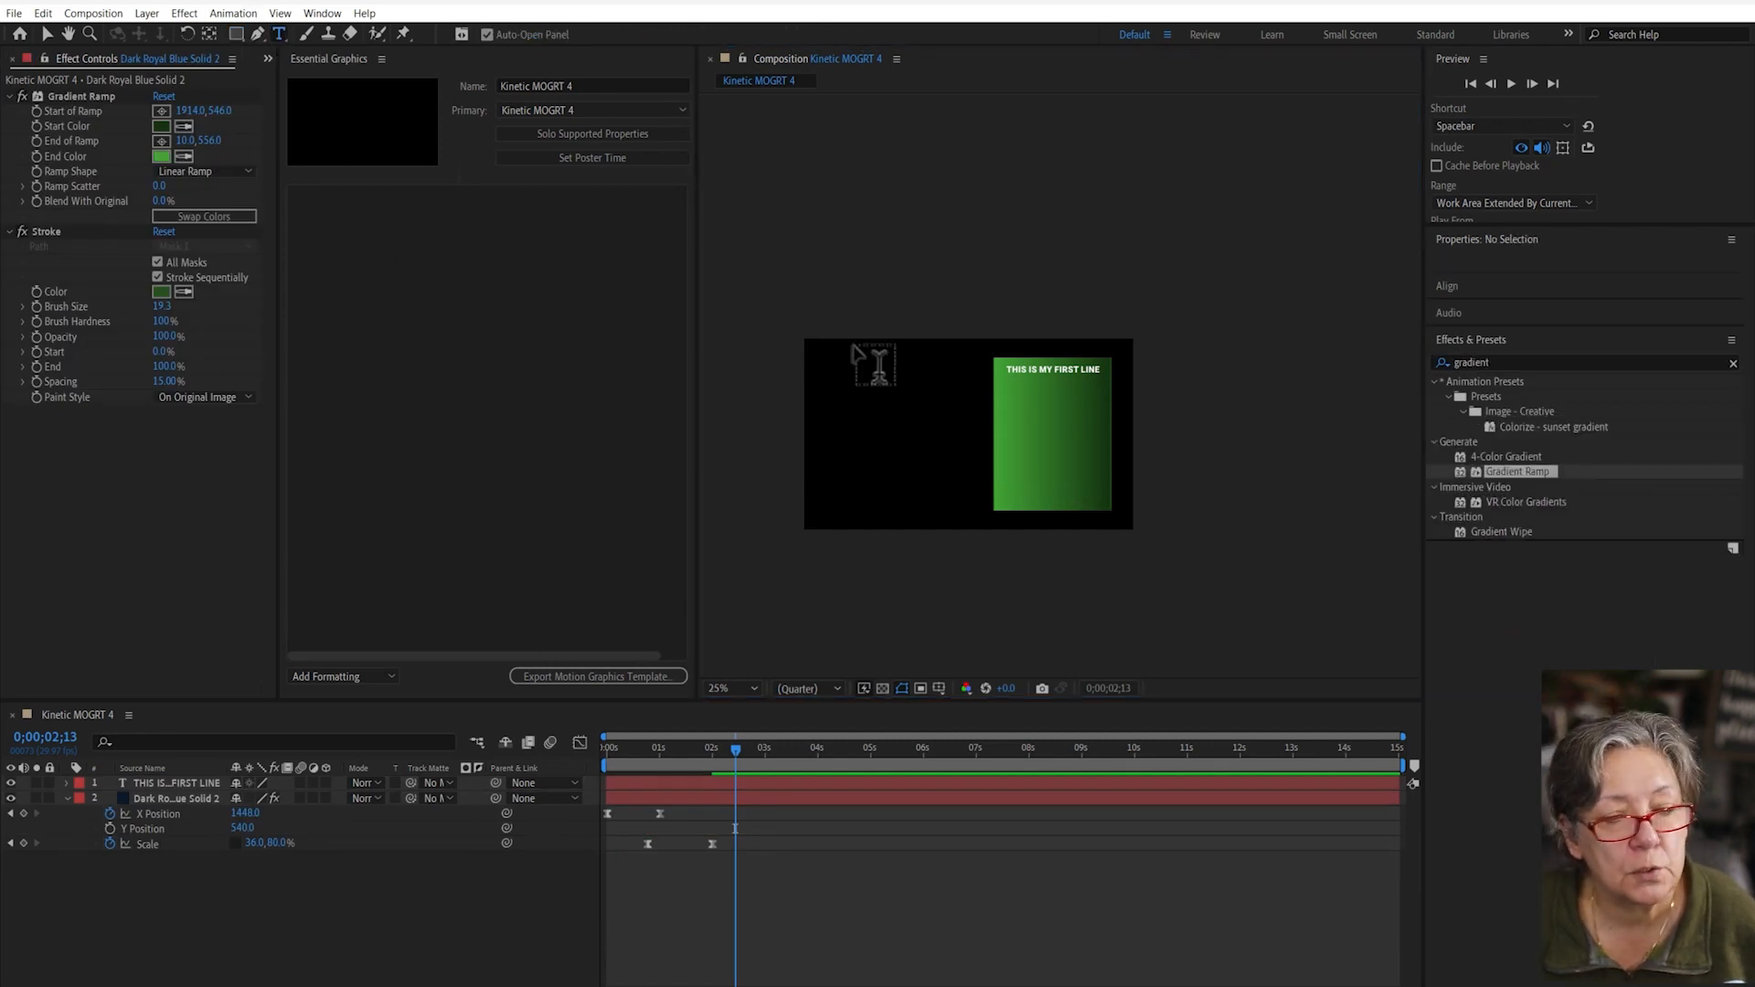
pyautogui.moveTo(1003, 385); pyautogui.dragTo(1109, 503)
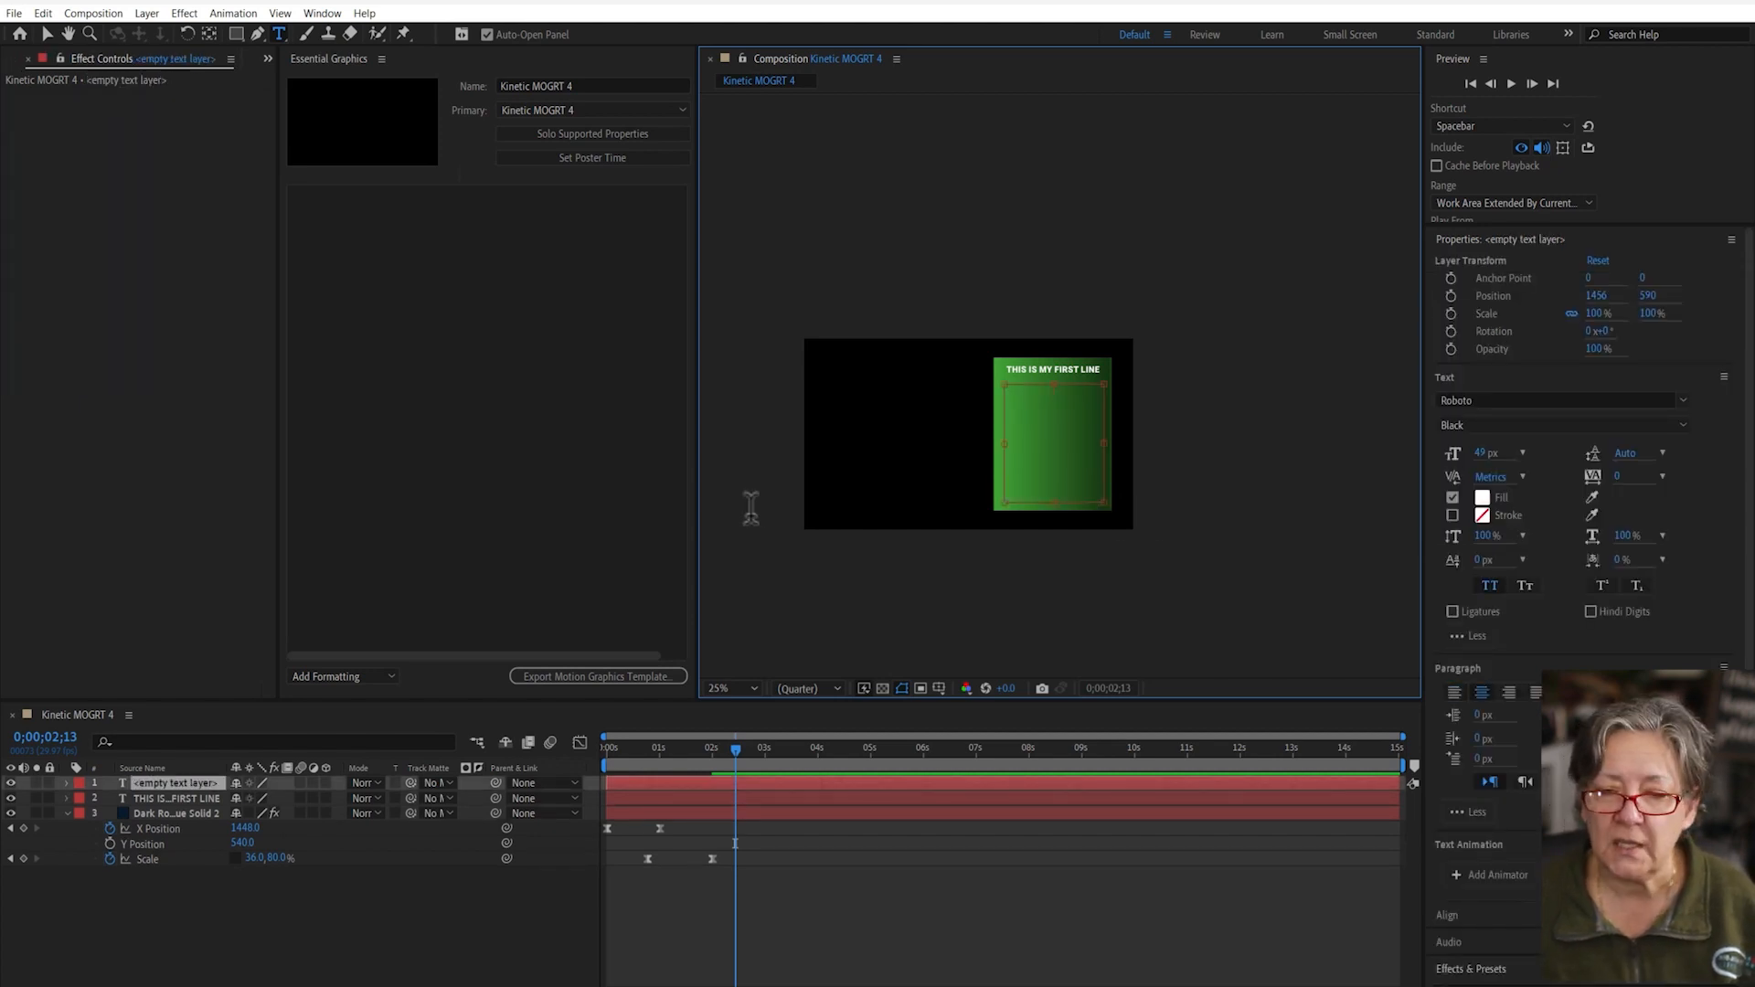
pyautogui.click(1455, 693)
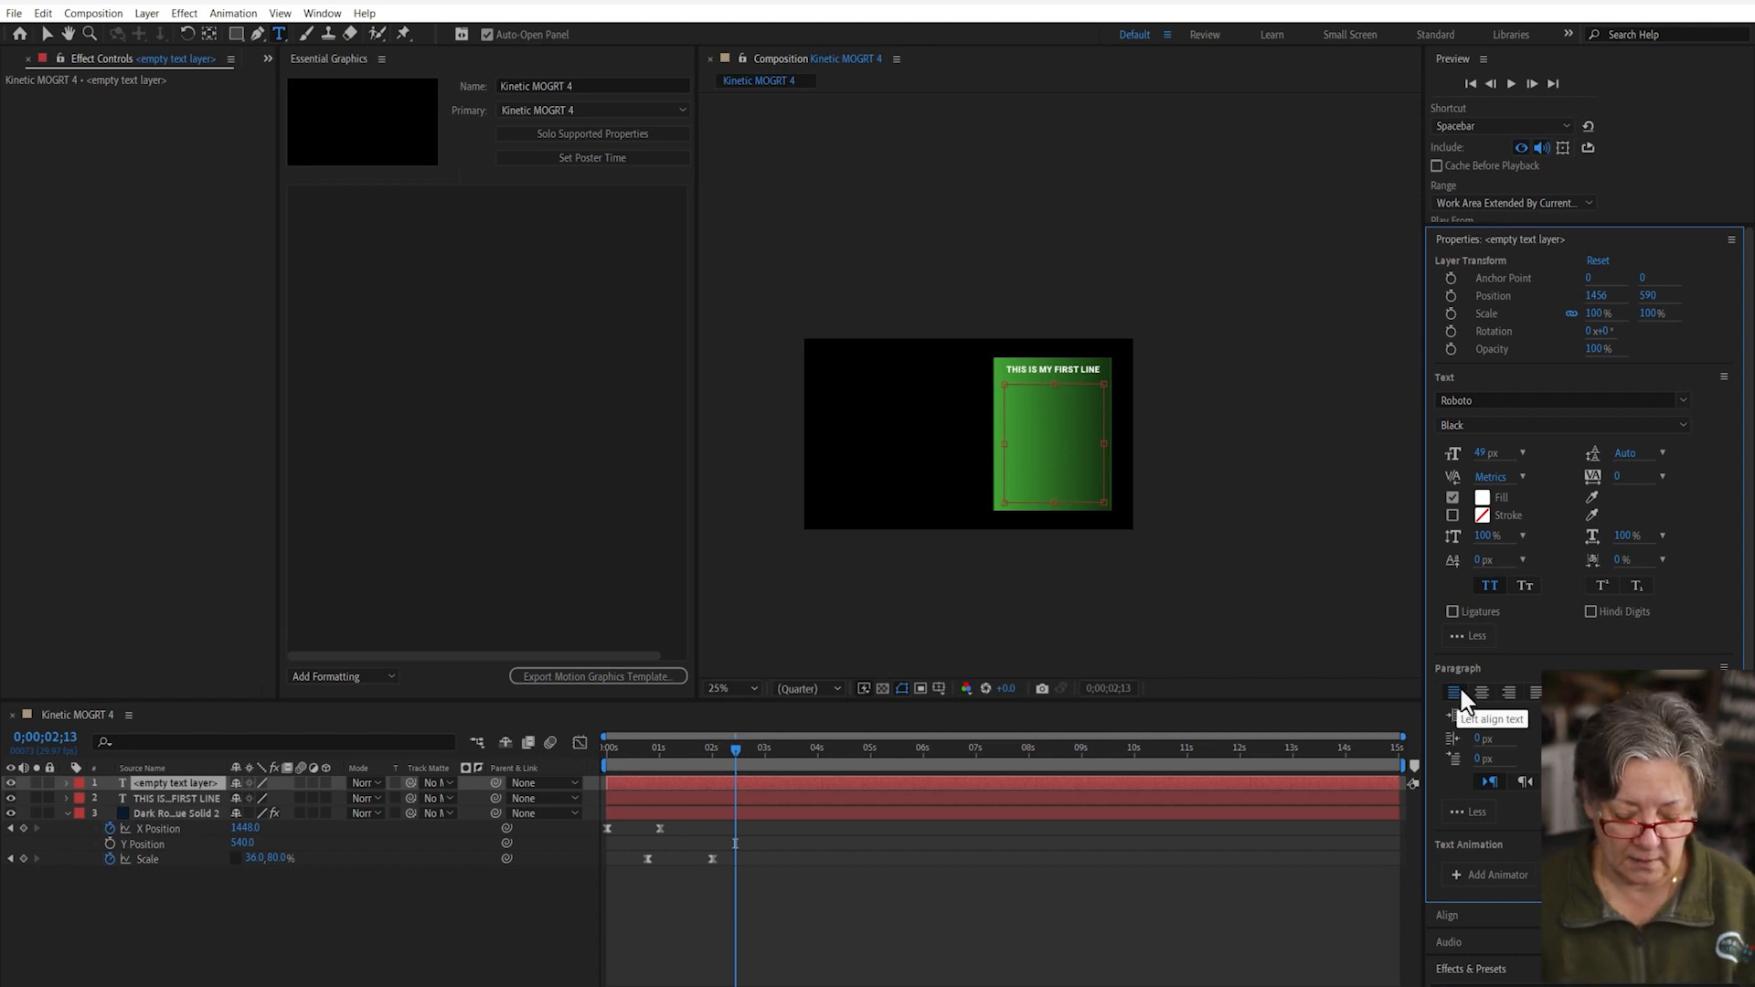
pyautogui.write('lo')
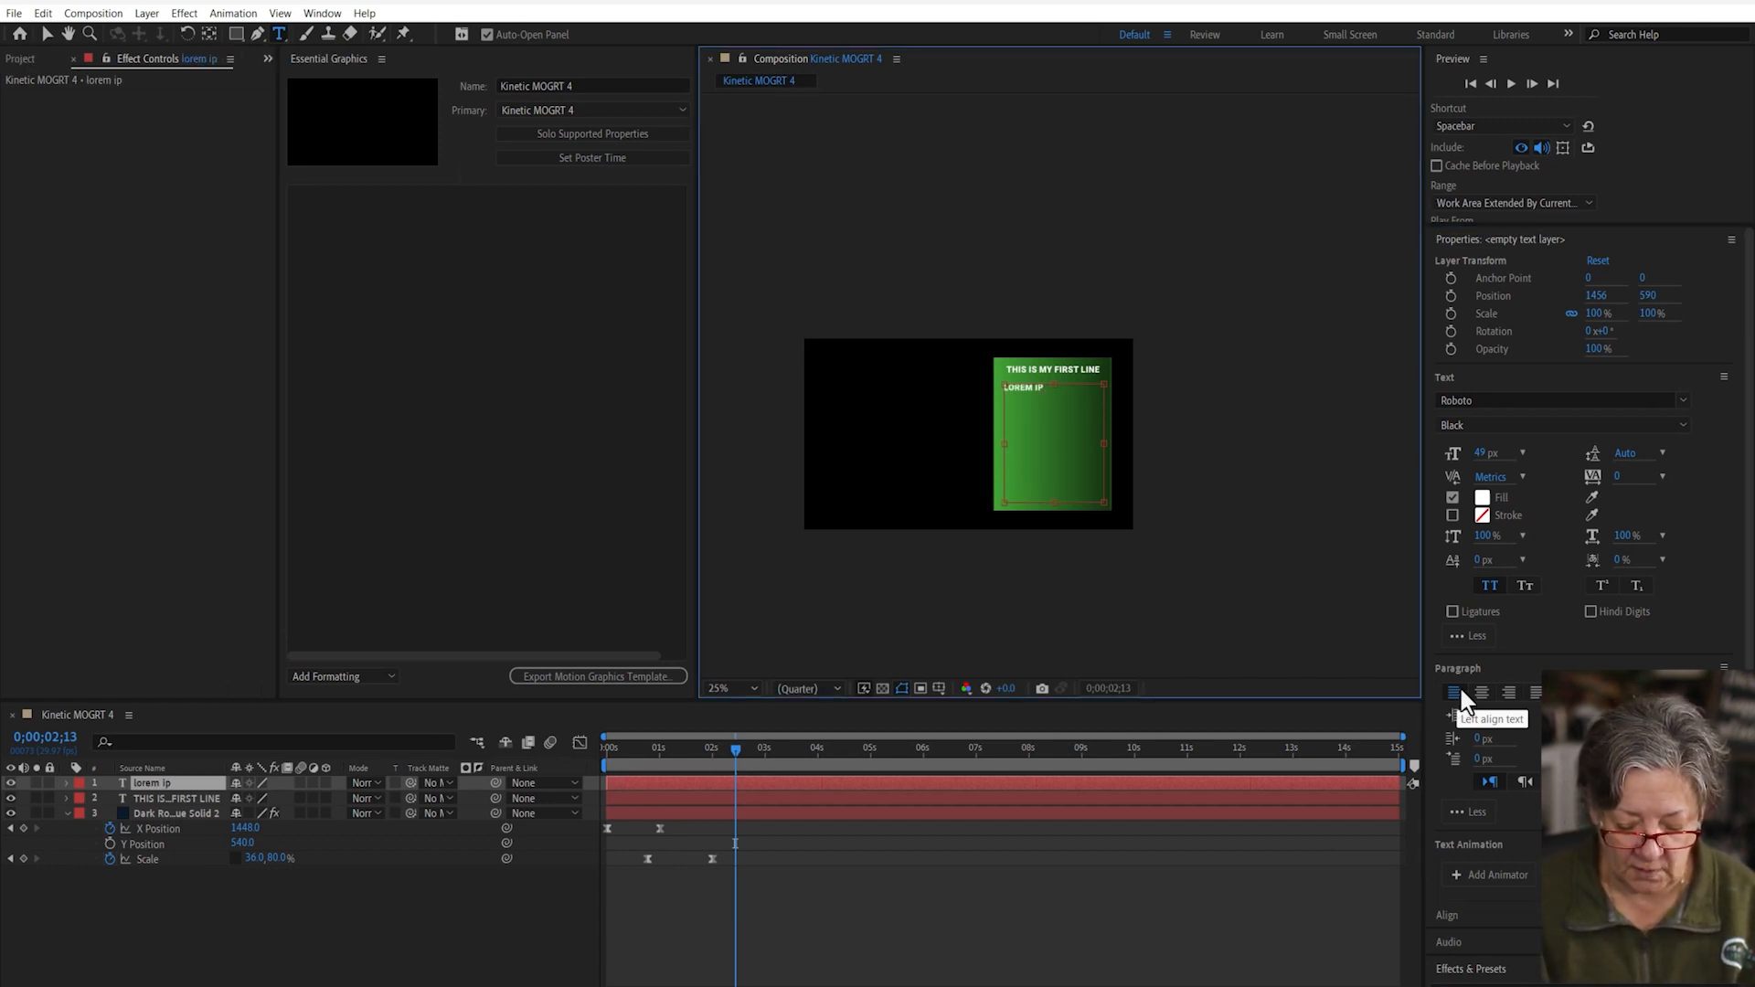
pyautogui.press('BackSpace')
pyautogui.press('BackSpace')
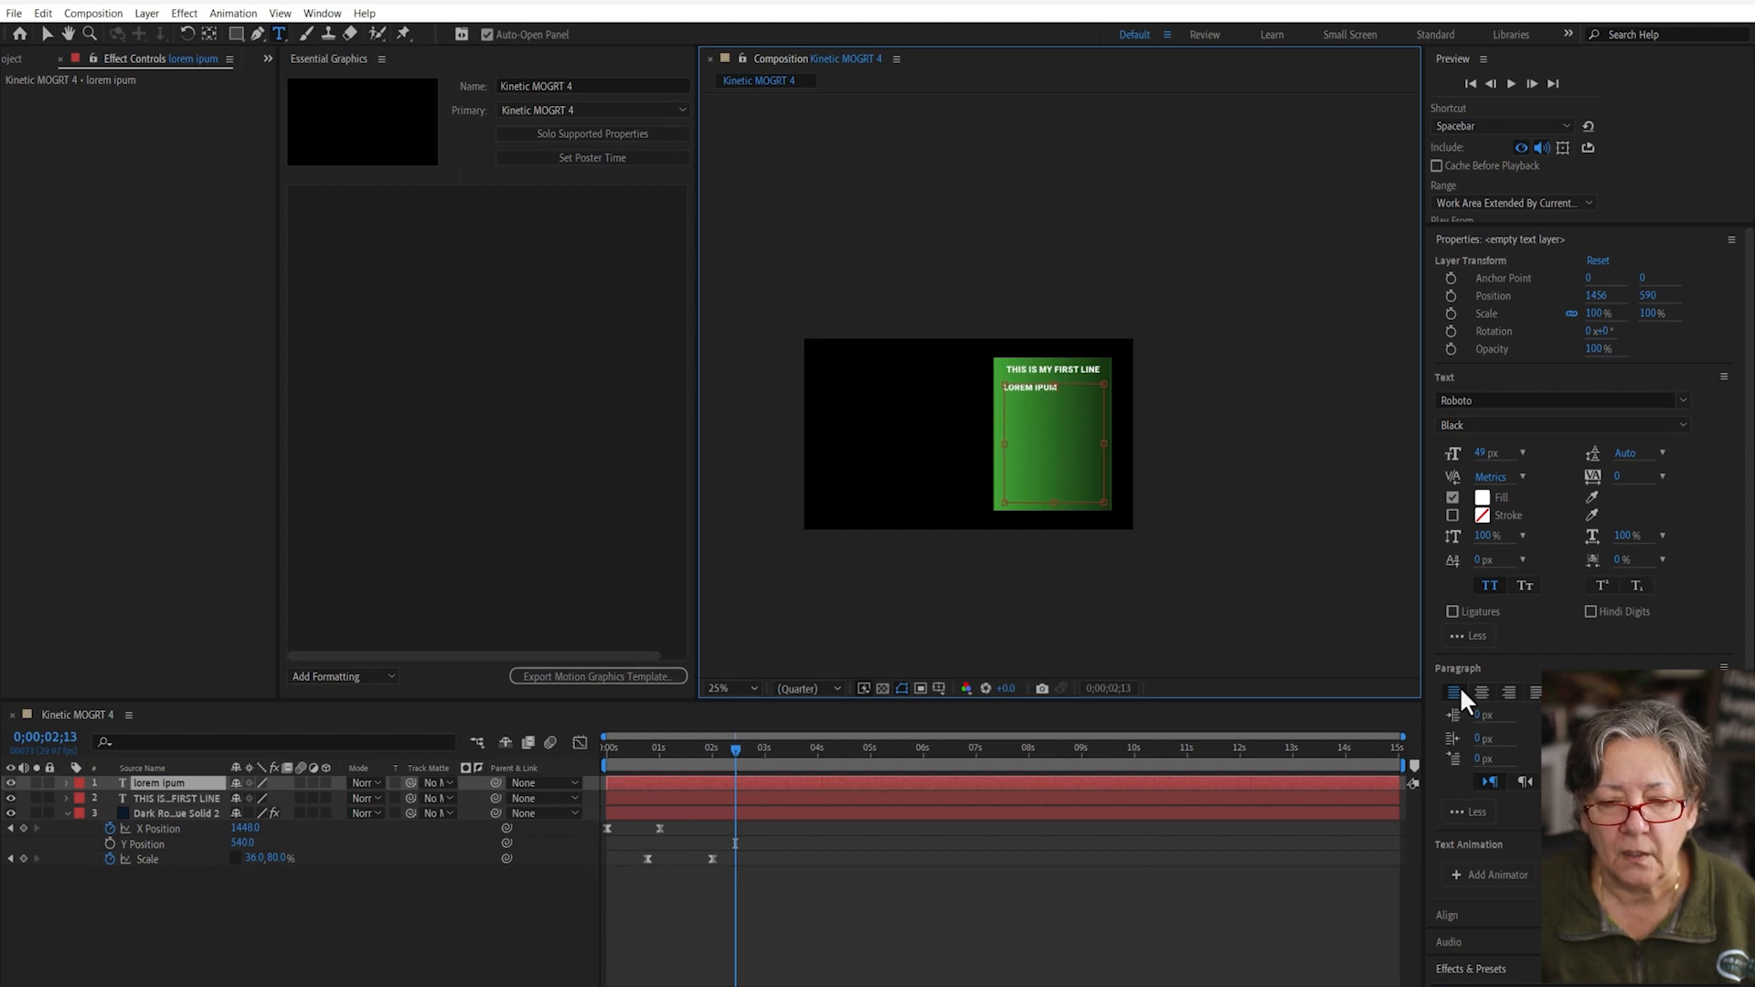
pyautogui.write('psum')
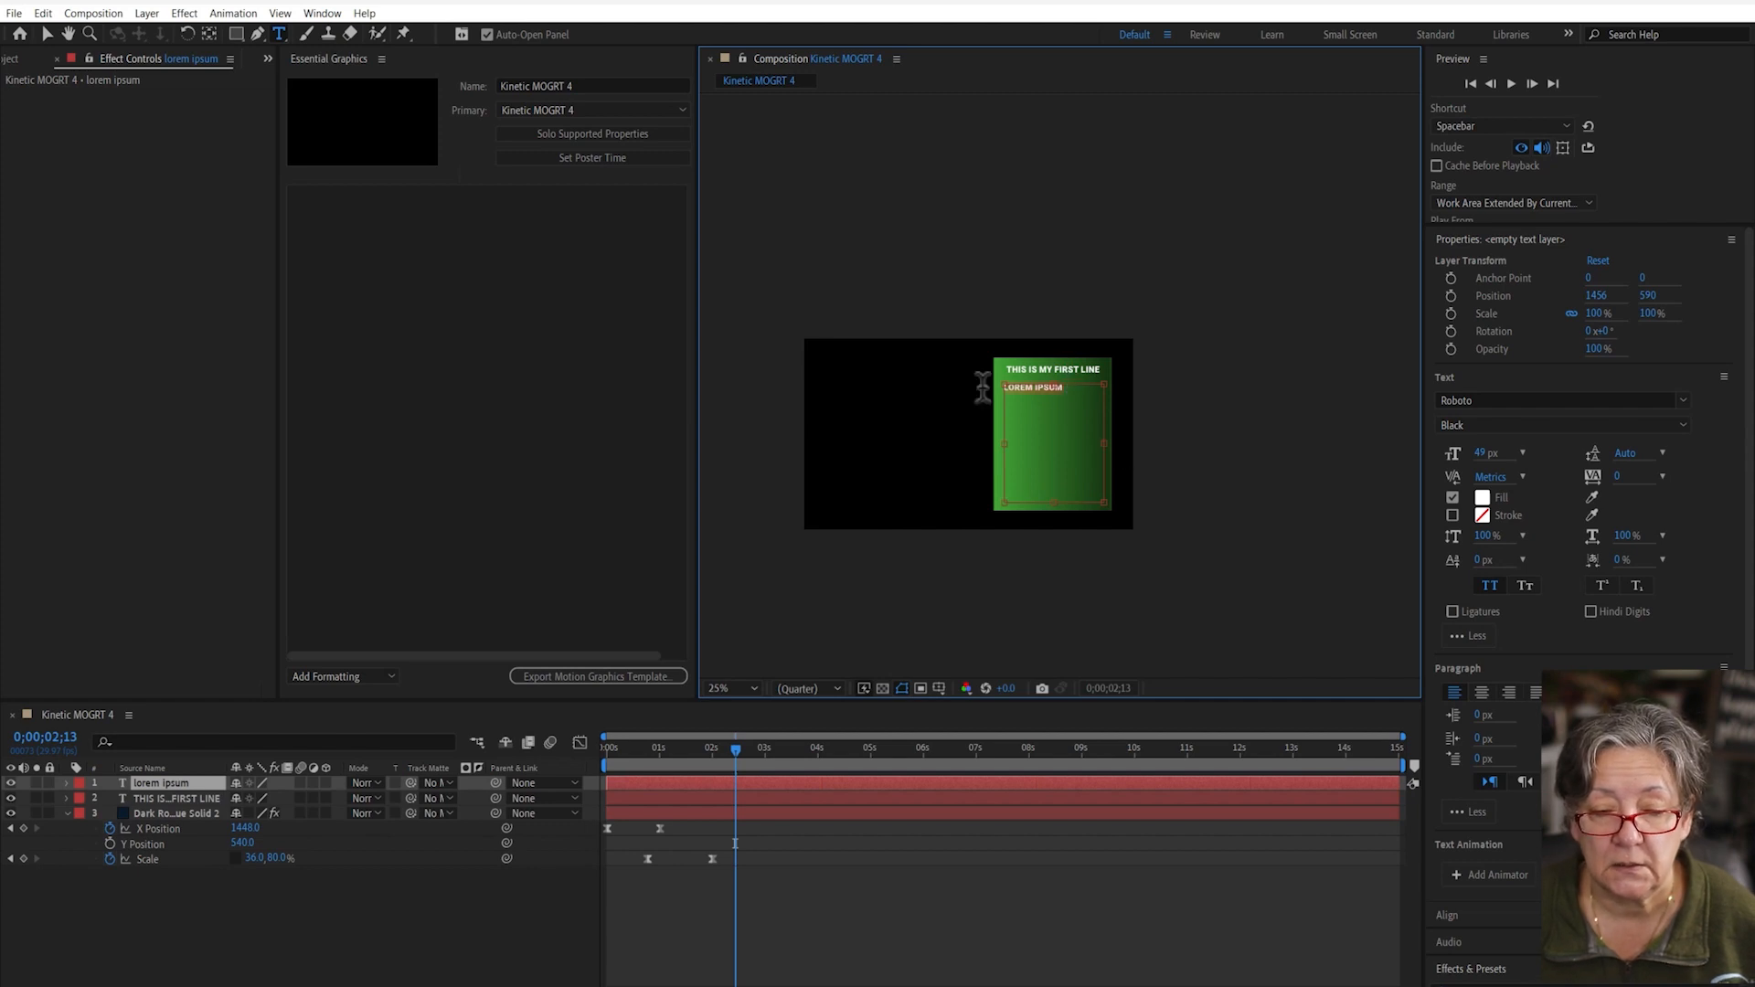
# - Fill the paragraph box down to its lower edge with repeated pasted copies of "lorem ipsum"
pyautogui.hotkey('ctrl', 'v')
pyautogui.hotkey('ctrl', 'v')
pyautogui.hotkey('ctrl', 'v')
pyautogui.hotkey('ctrl', 'v')
pyautogui.hotkey('ctrl', 'v')
pyautogui.hotkey('ctrl', 'v')
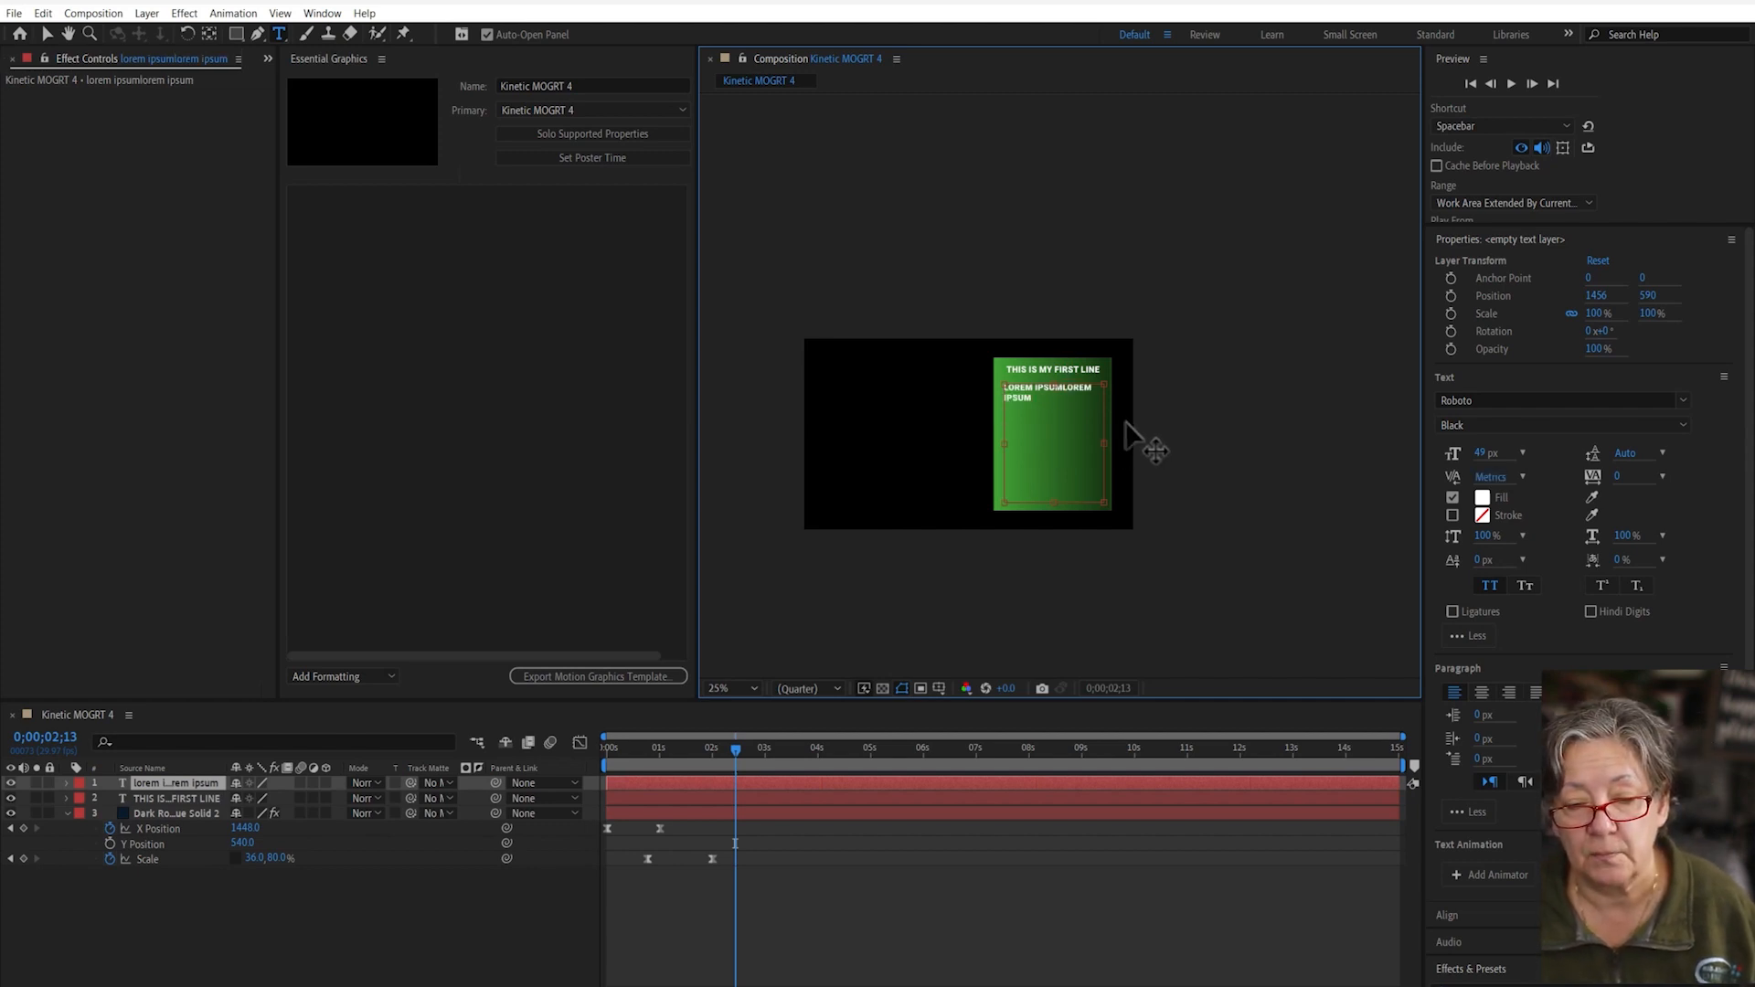
pyautogui.hotkey('ctrl', 'v')
pyautogui.hotkey('ctrl', 'v')
pyautogui.hotkey('ctrl', 'v')
pyautogui.hotkey('ctrl', 'v')
pyautogui.hotkey('ctrl', 'v')
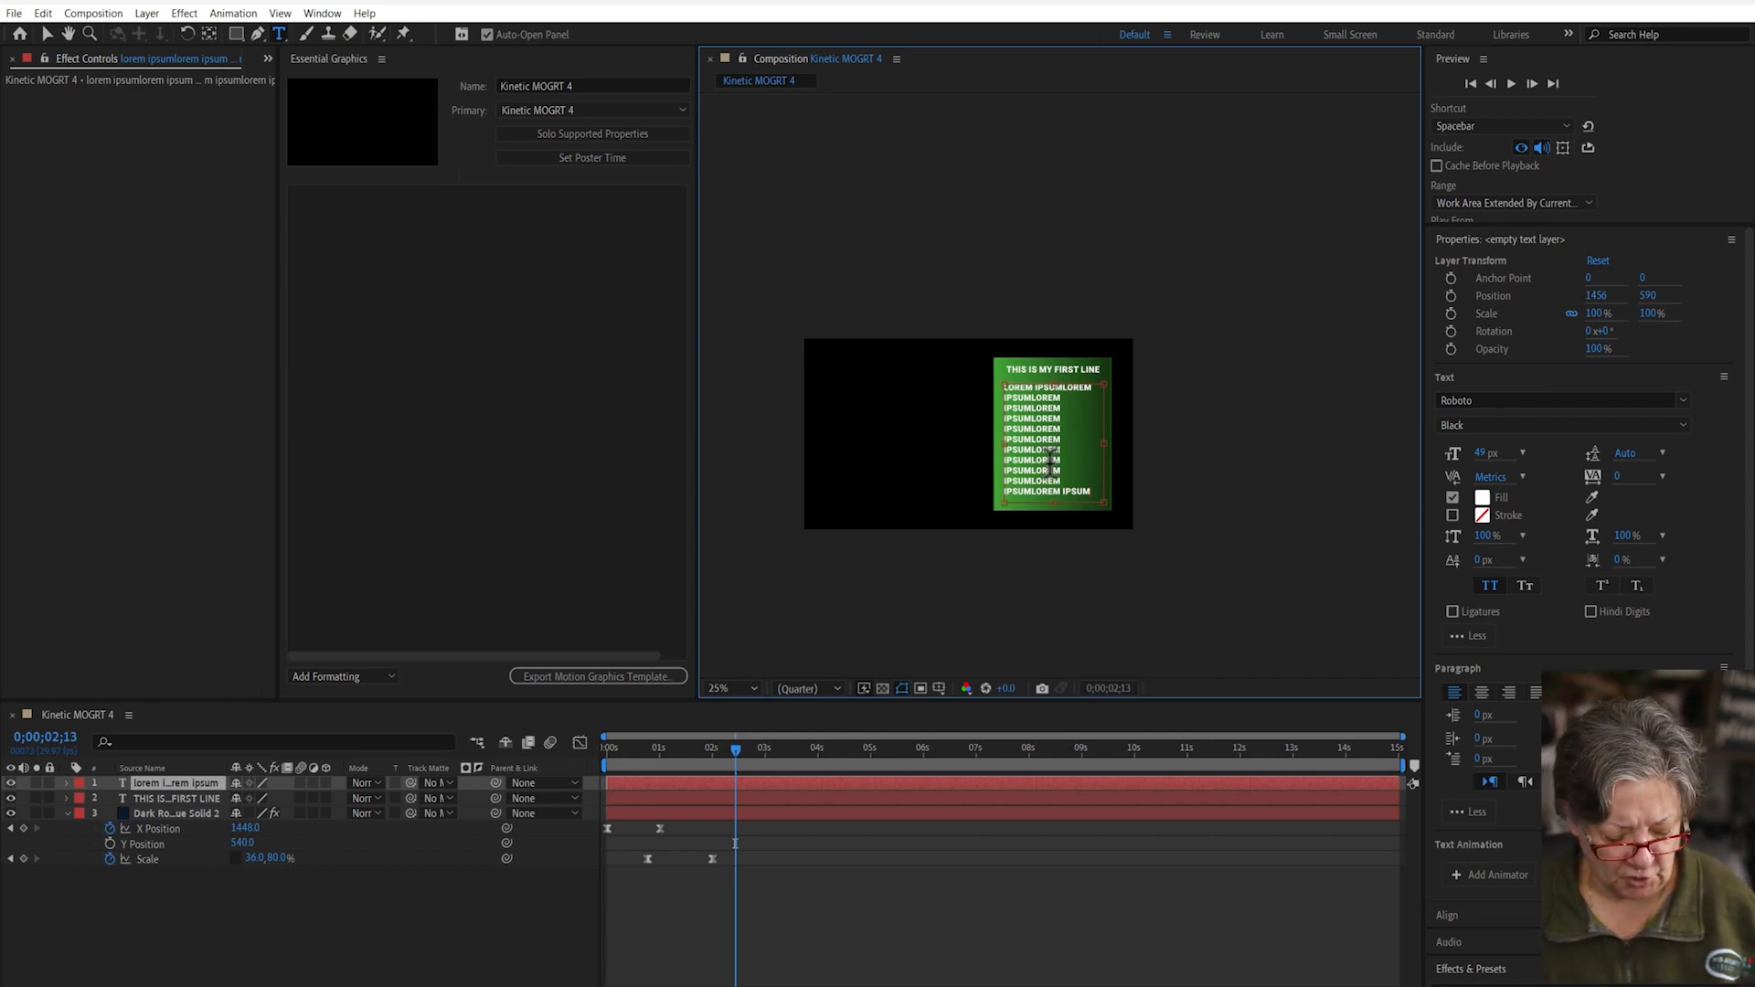
# - Change the font style of the whole lorem ipsum paragraph to Bold and deselect the layer
pyautogui.hotkey('ctrl', 'a')
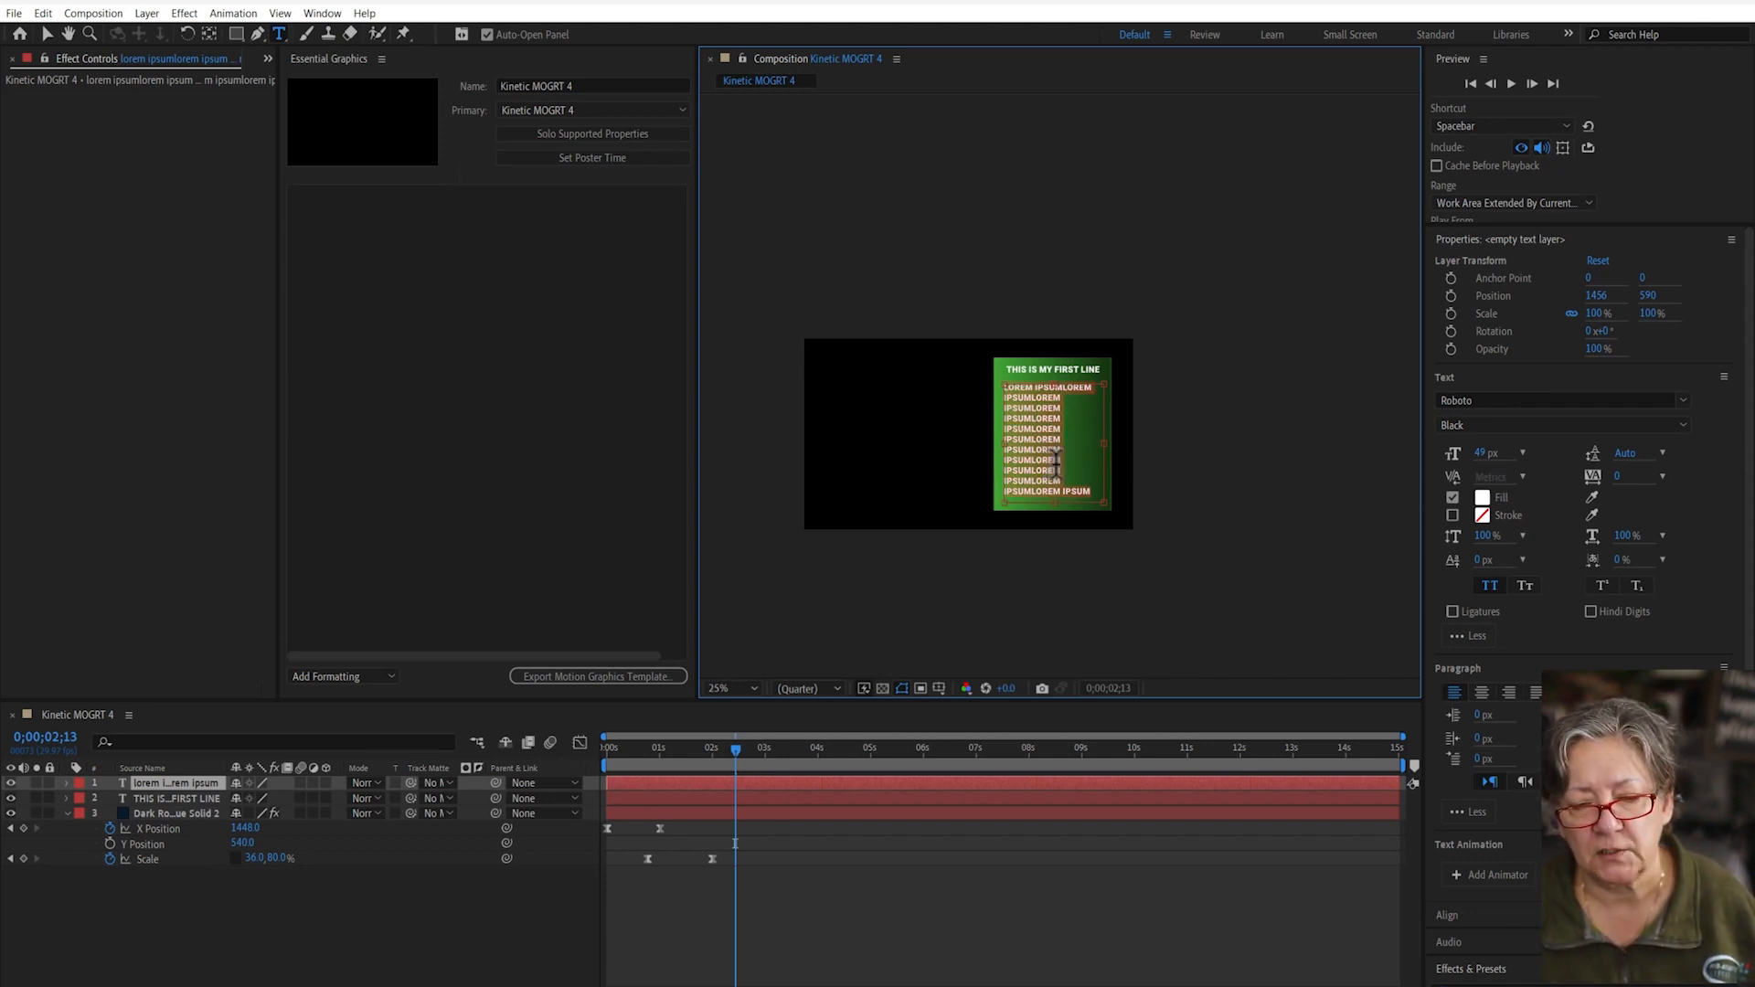
pyautogui.click(1698, 425)
pyautogui.click(1466, 602)
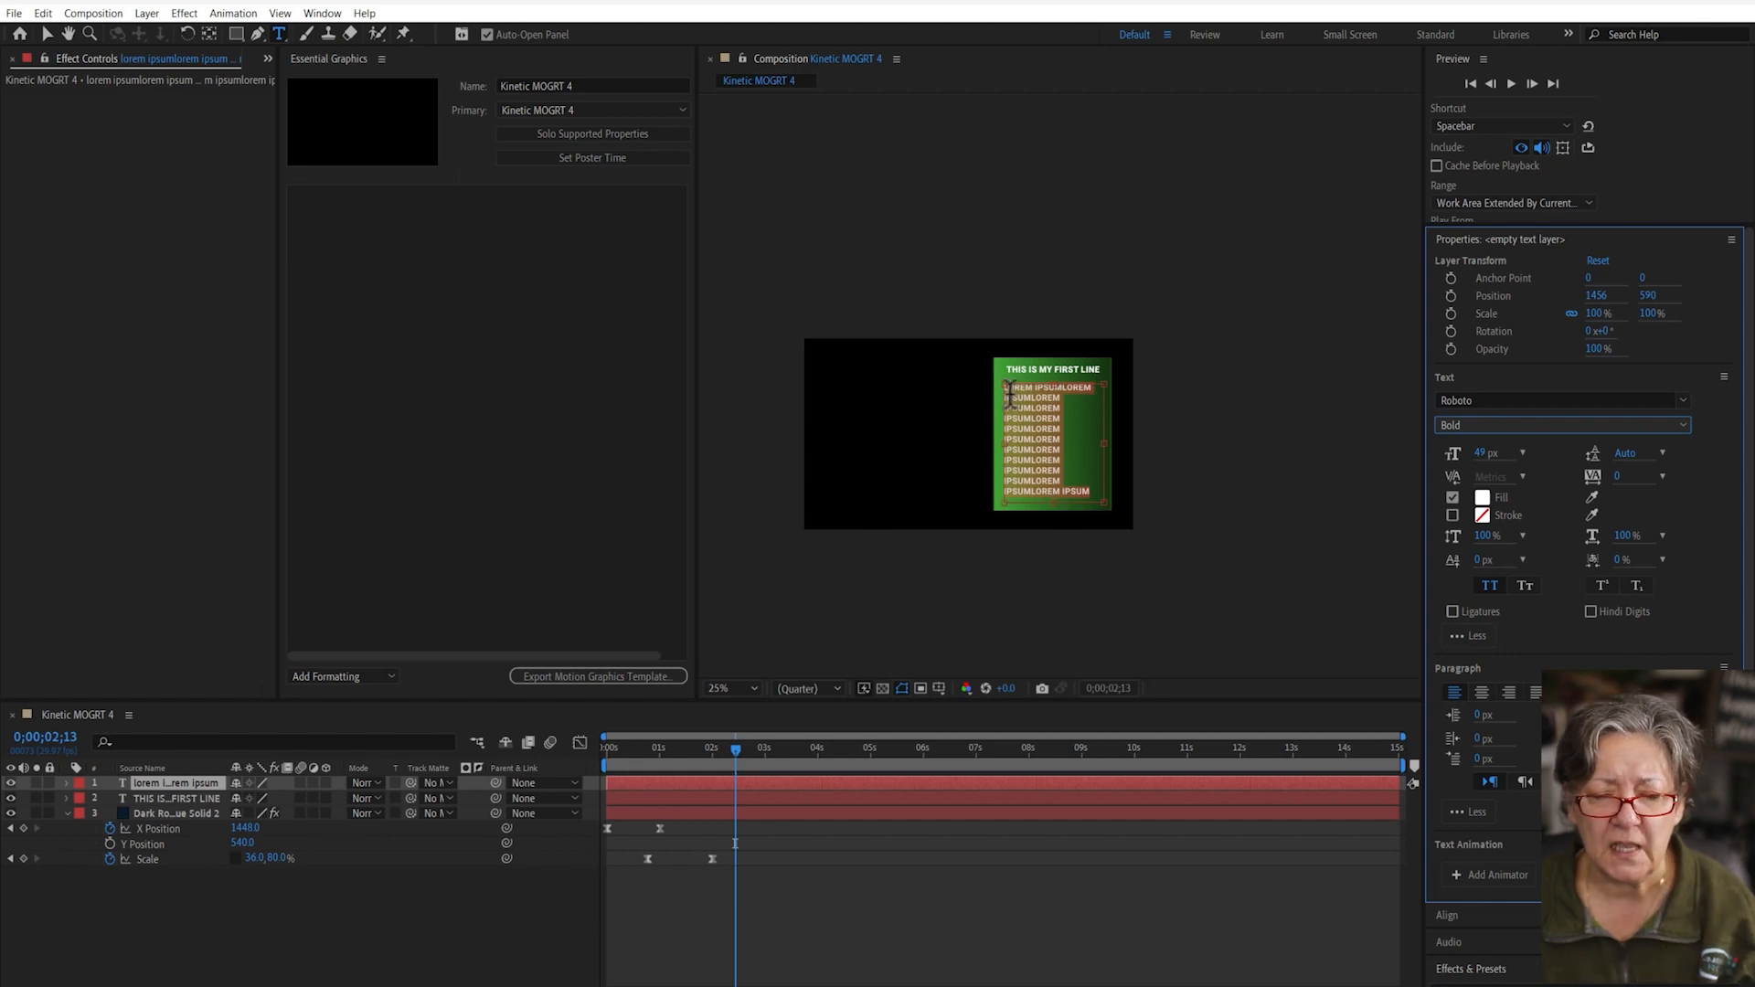
pyautogui.click(1016, 834)
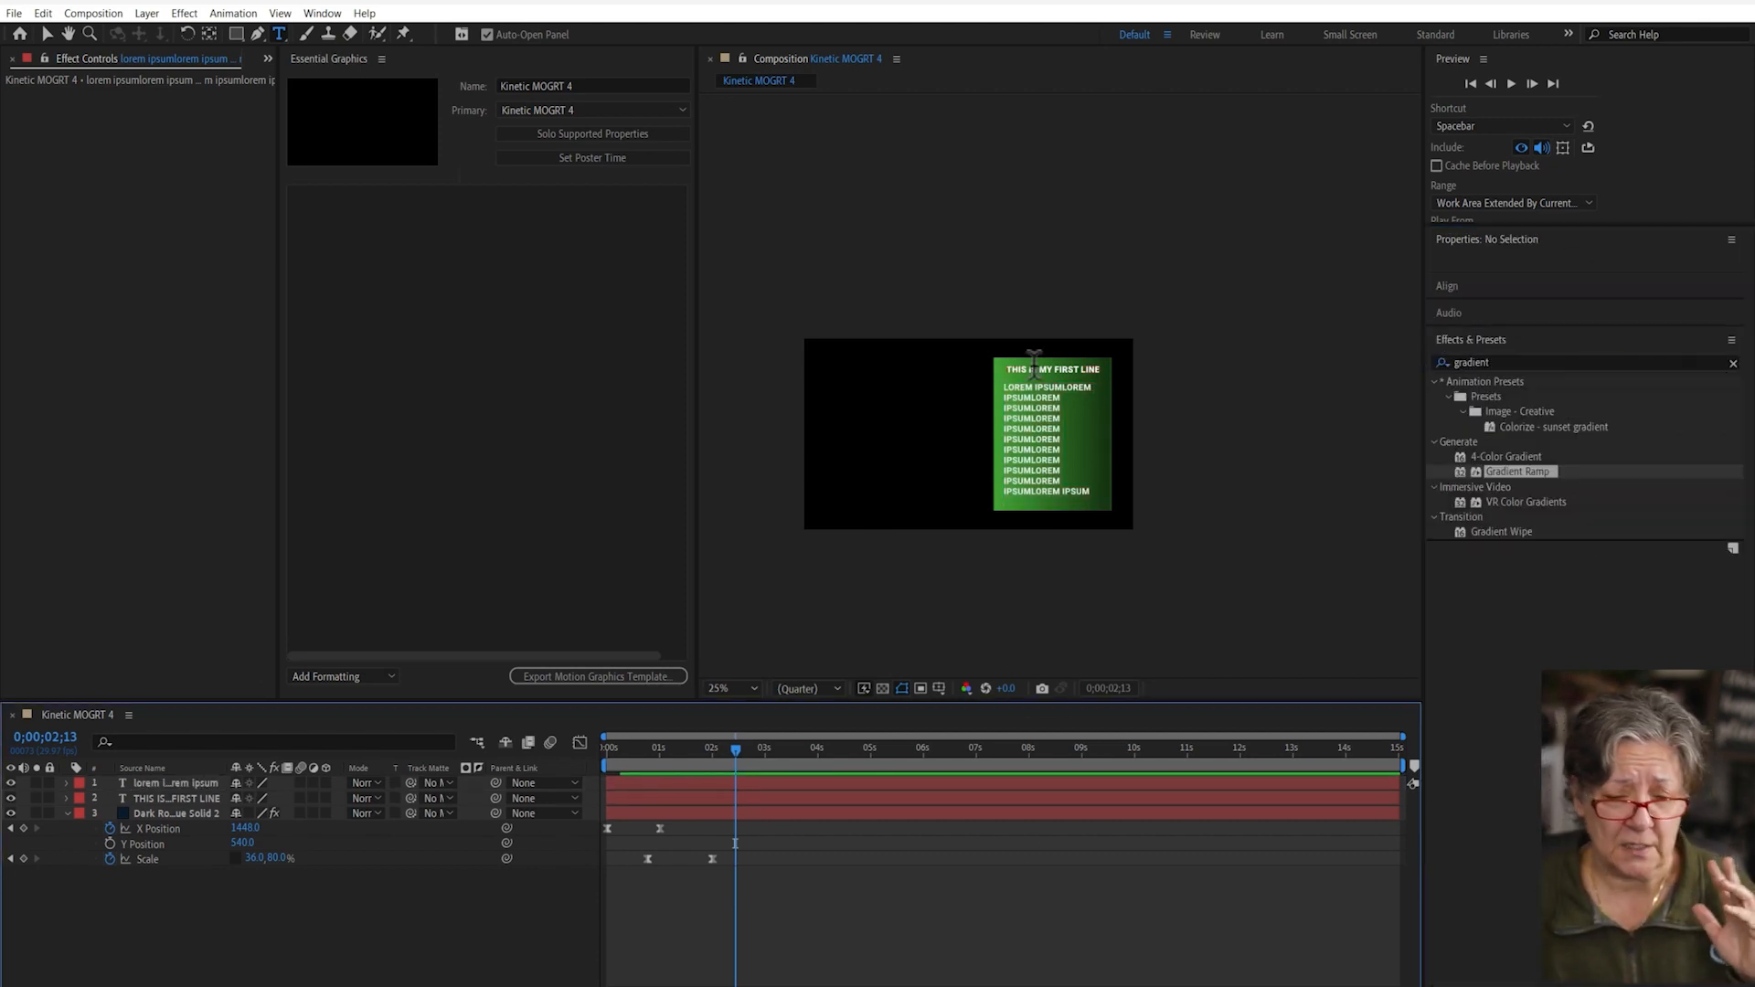
# - Add a Position text animator to the "THIS IS MY FIRST LINE" layer and set its position to 0, -170
pyautogui.click(155, 797)
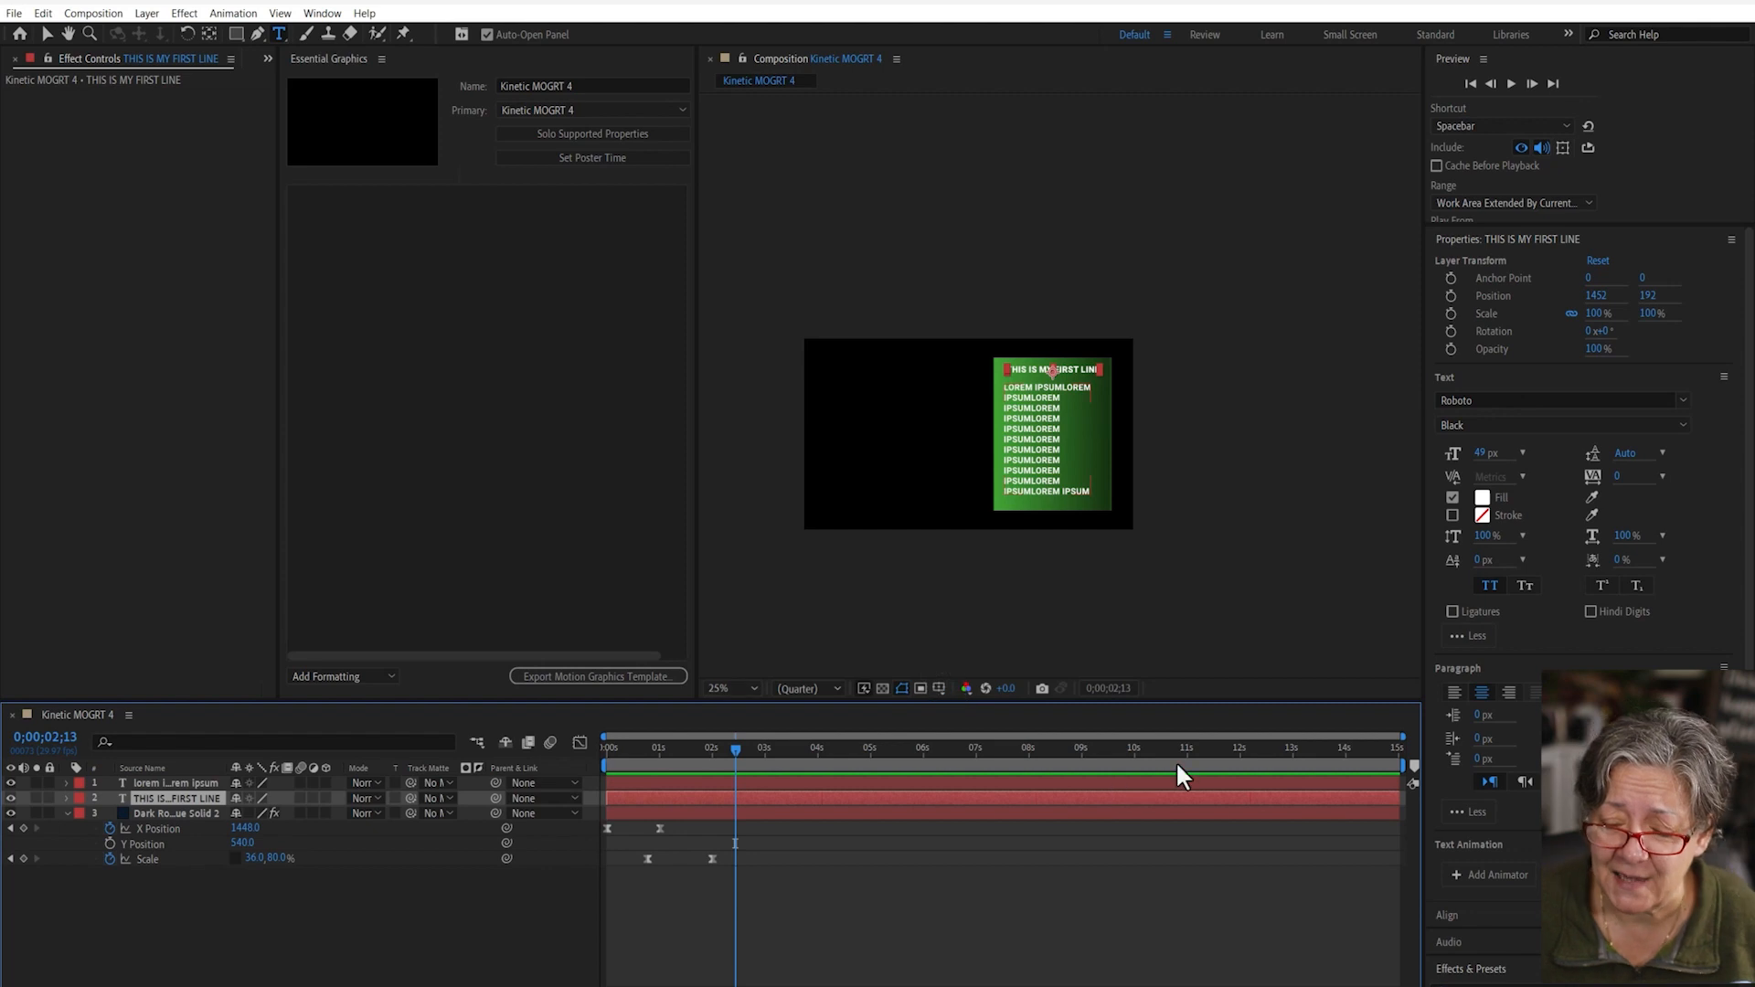
pyautogui.click(1473, 874)
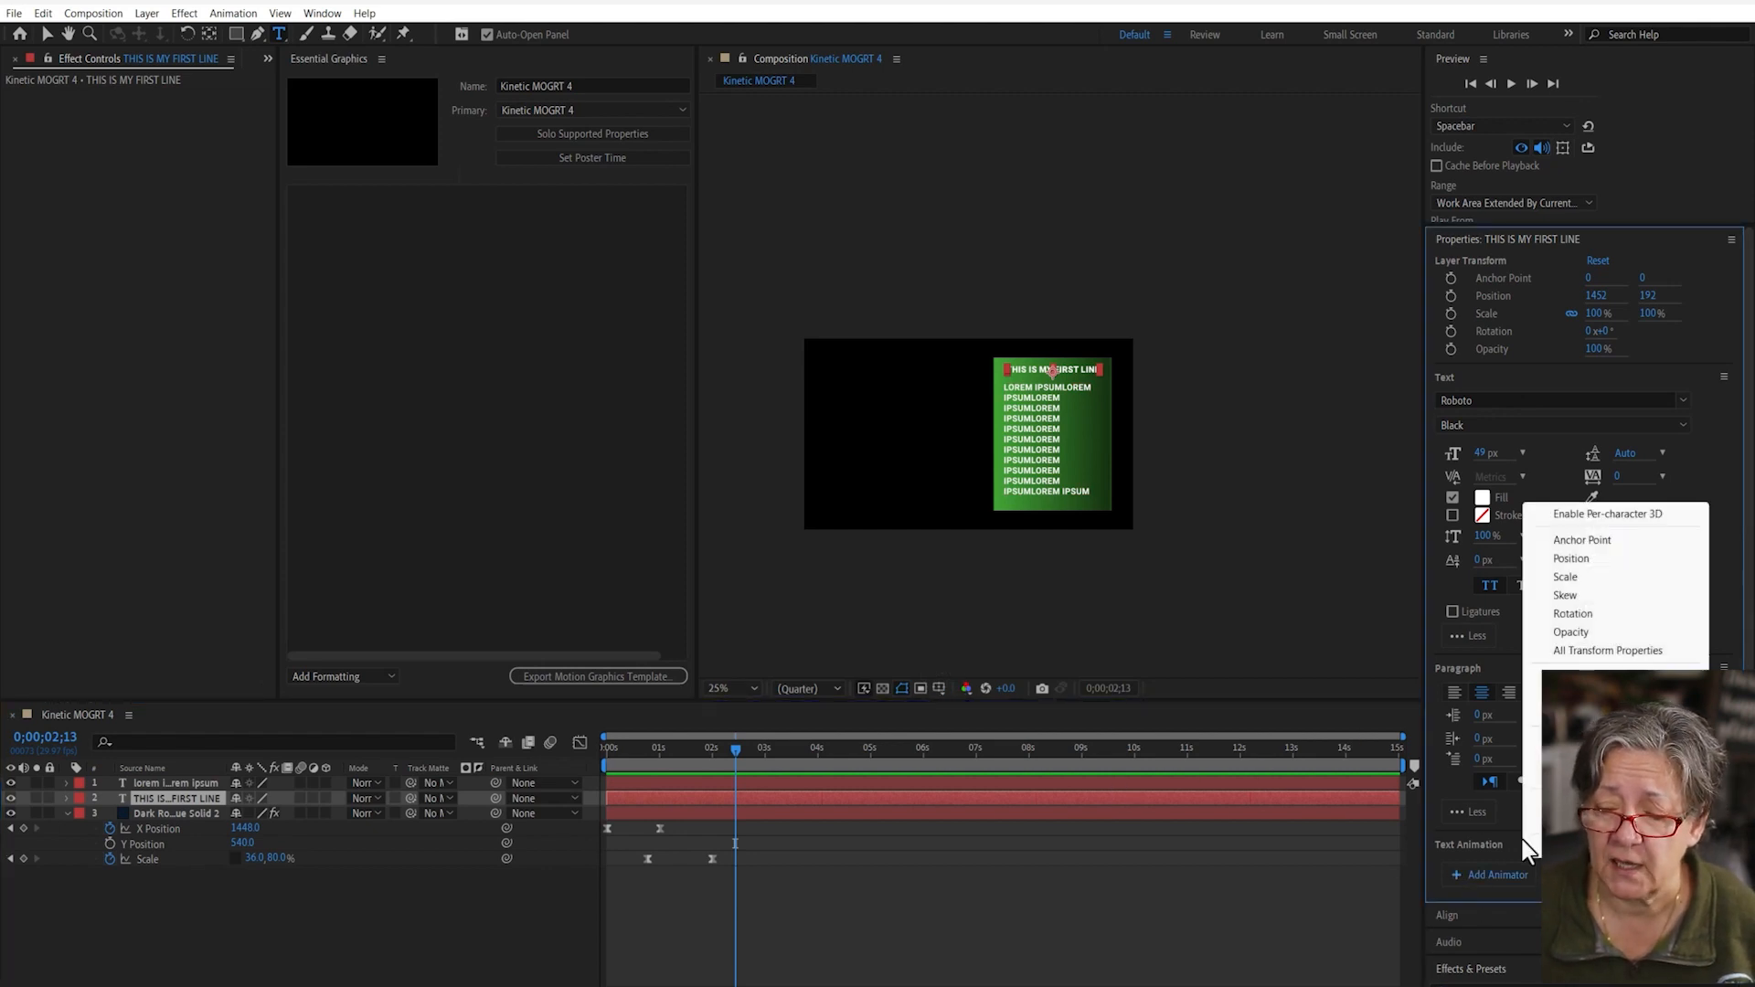
pyautogui.click(1592, 559)
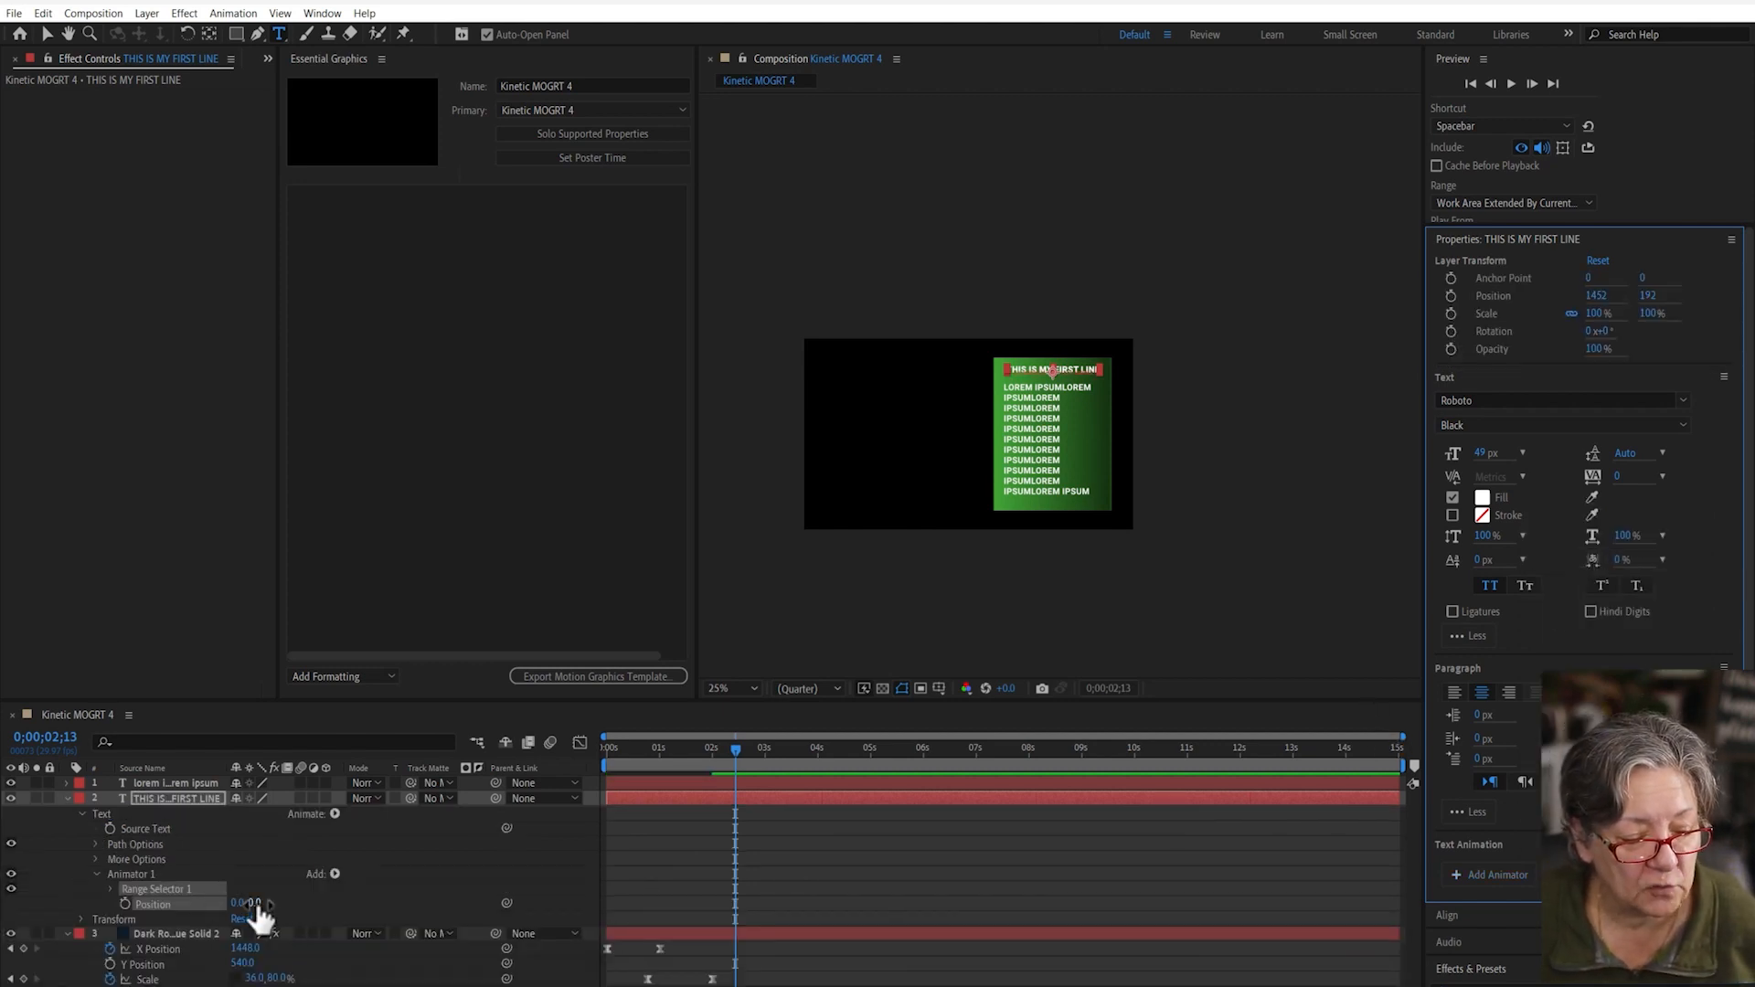
pyautogui.moveTo(256, 904); pyautogui.dragTo(113, 903)
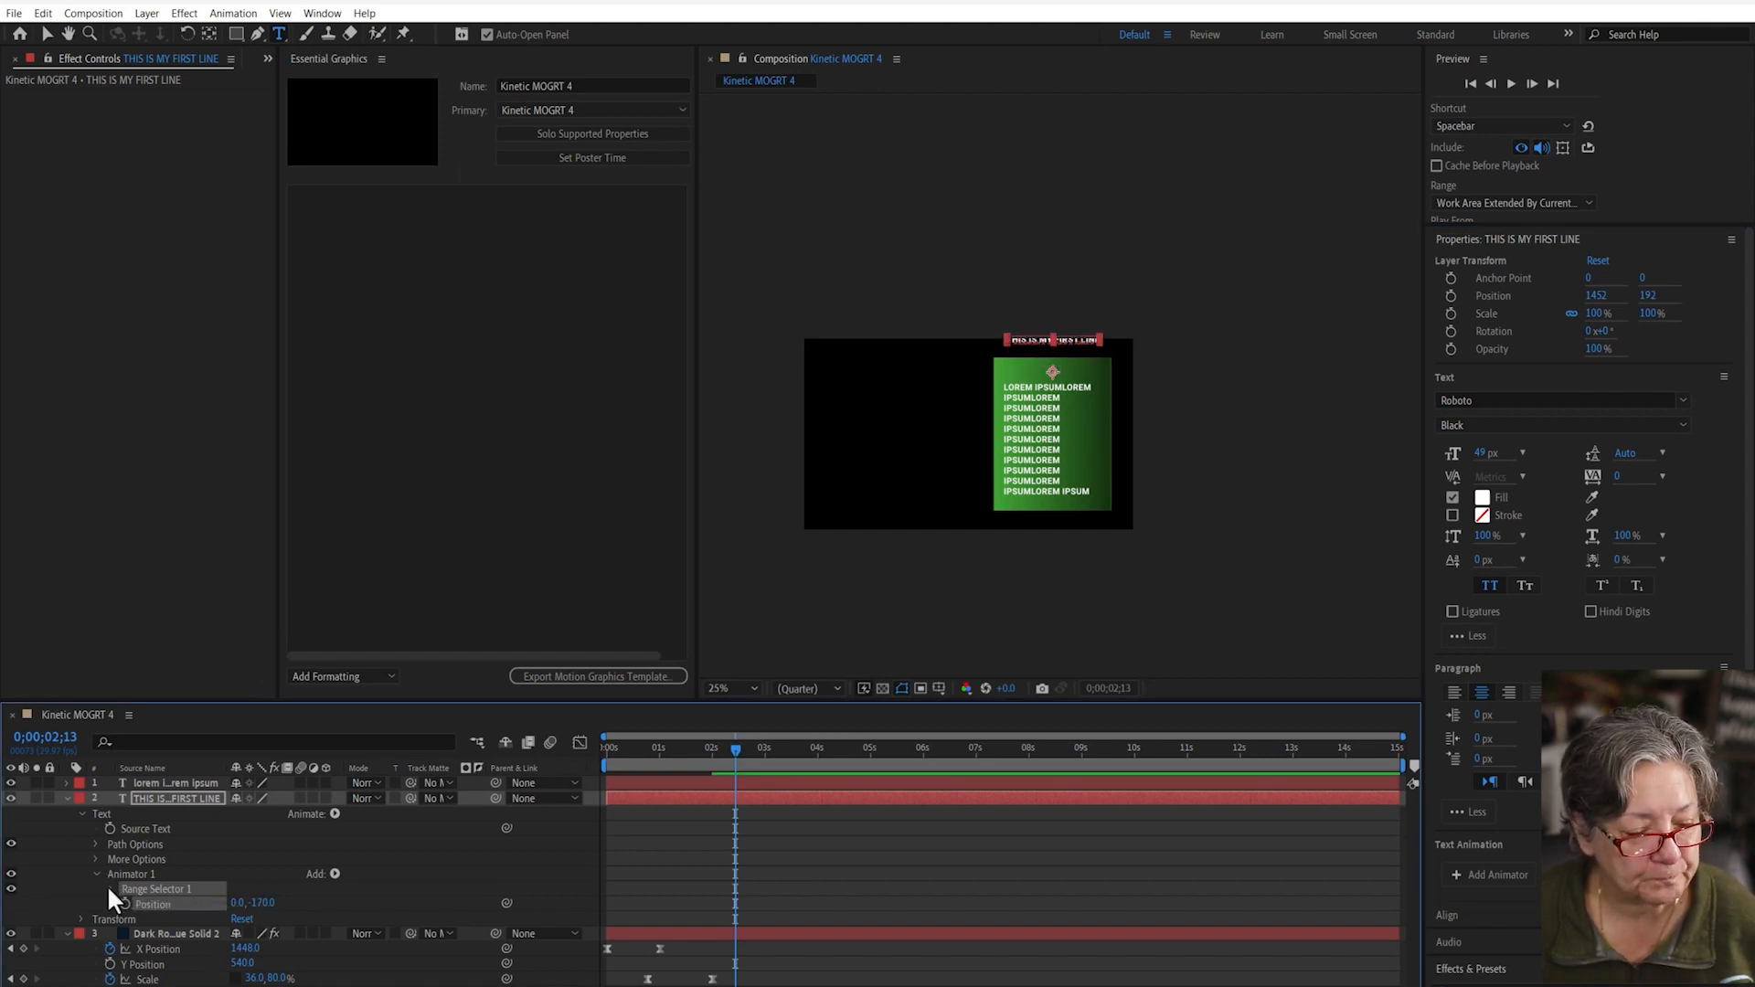
# - Keyframe the first line's Range Selector Start from 0% at 0;00;02;13 to 100% at 0;00;02;29, with Easy Ease on both keyframes
pyautogui.click(109, 888)
pyautogui.click(138, 903)
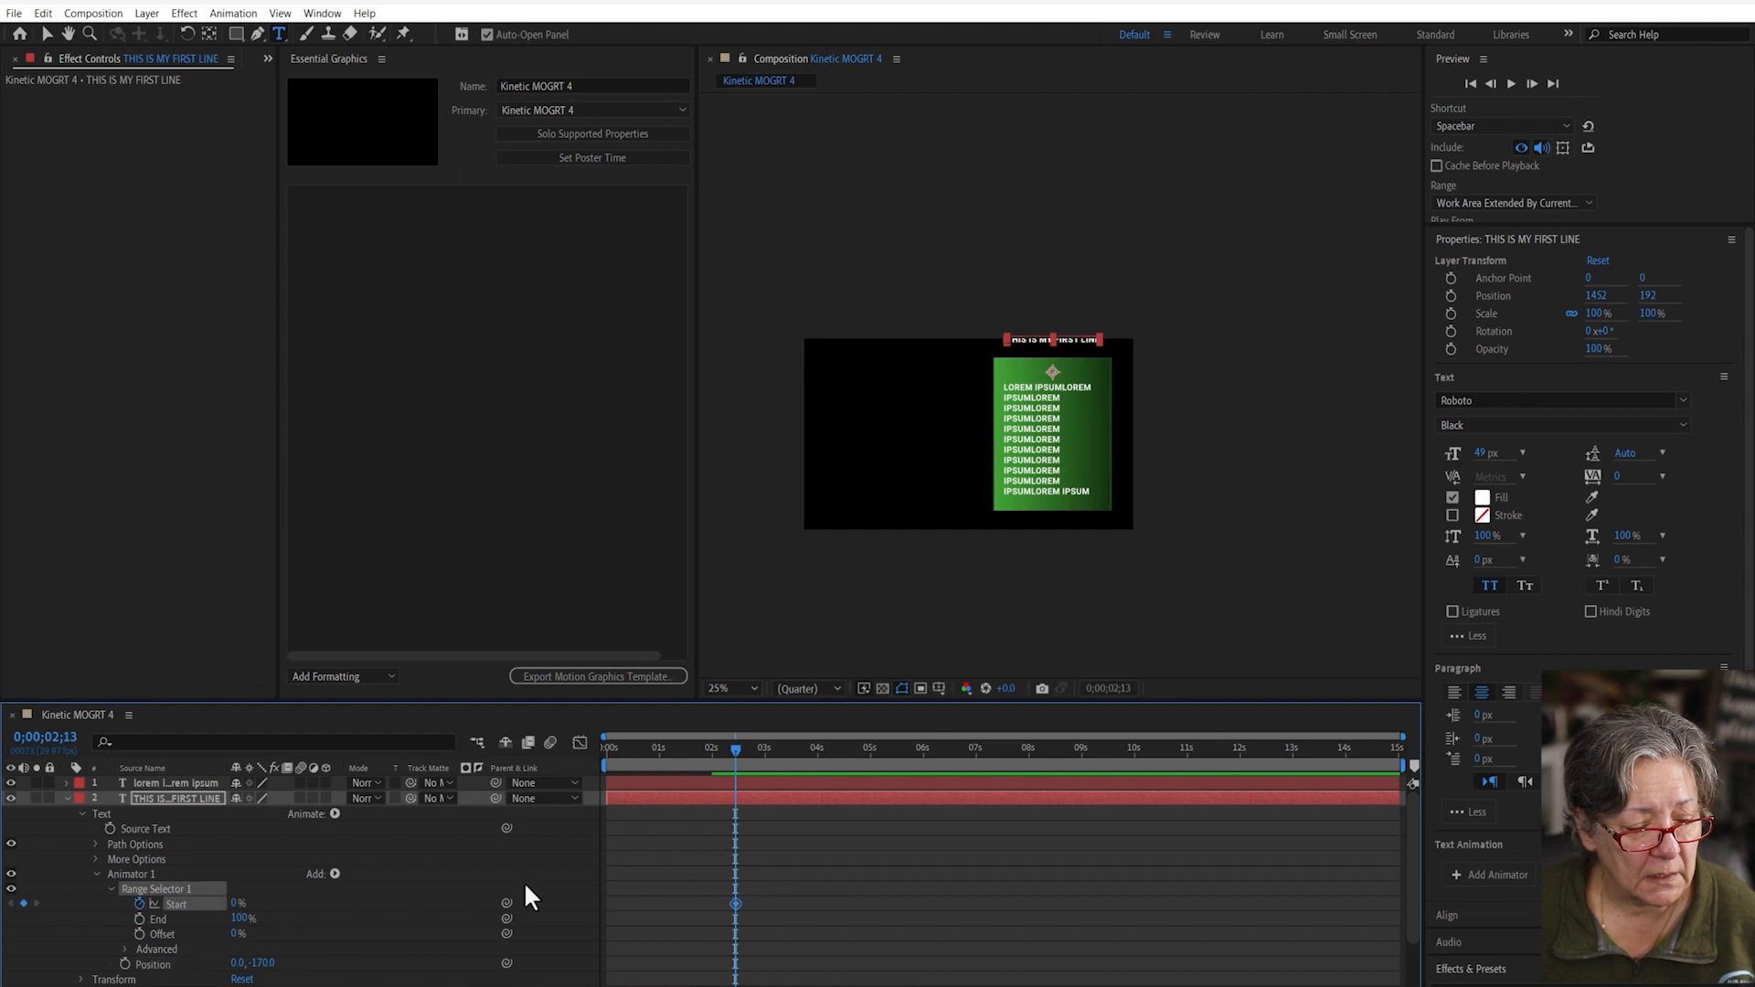
pyautogui.click(762, 746)
pyautogui.moveTo(236, 903); pyautogui.dragTo(426, 900)
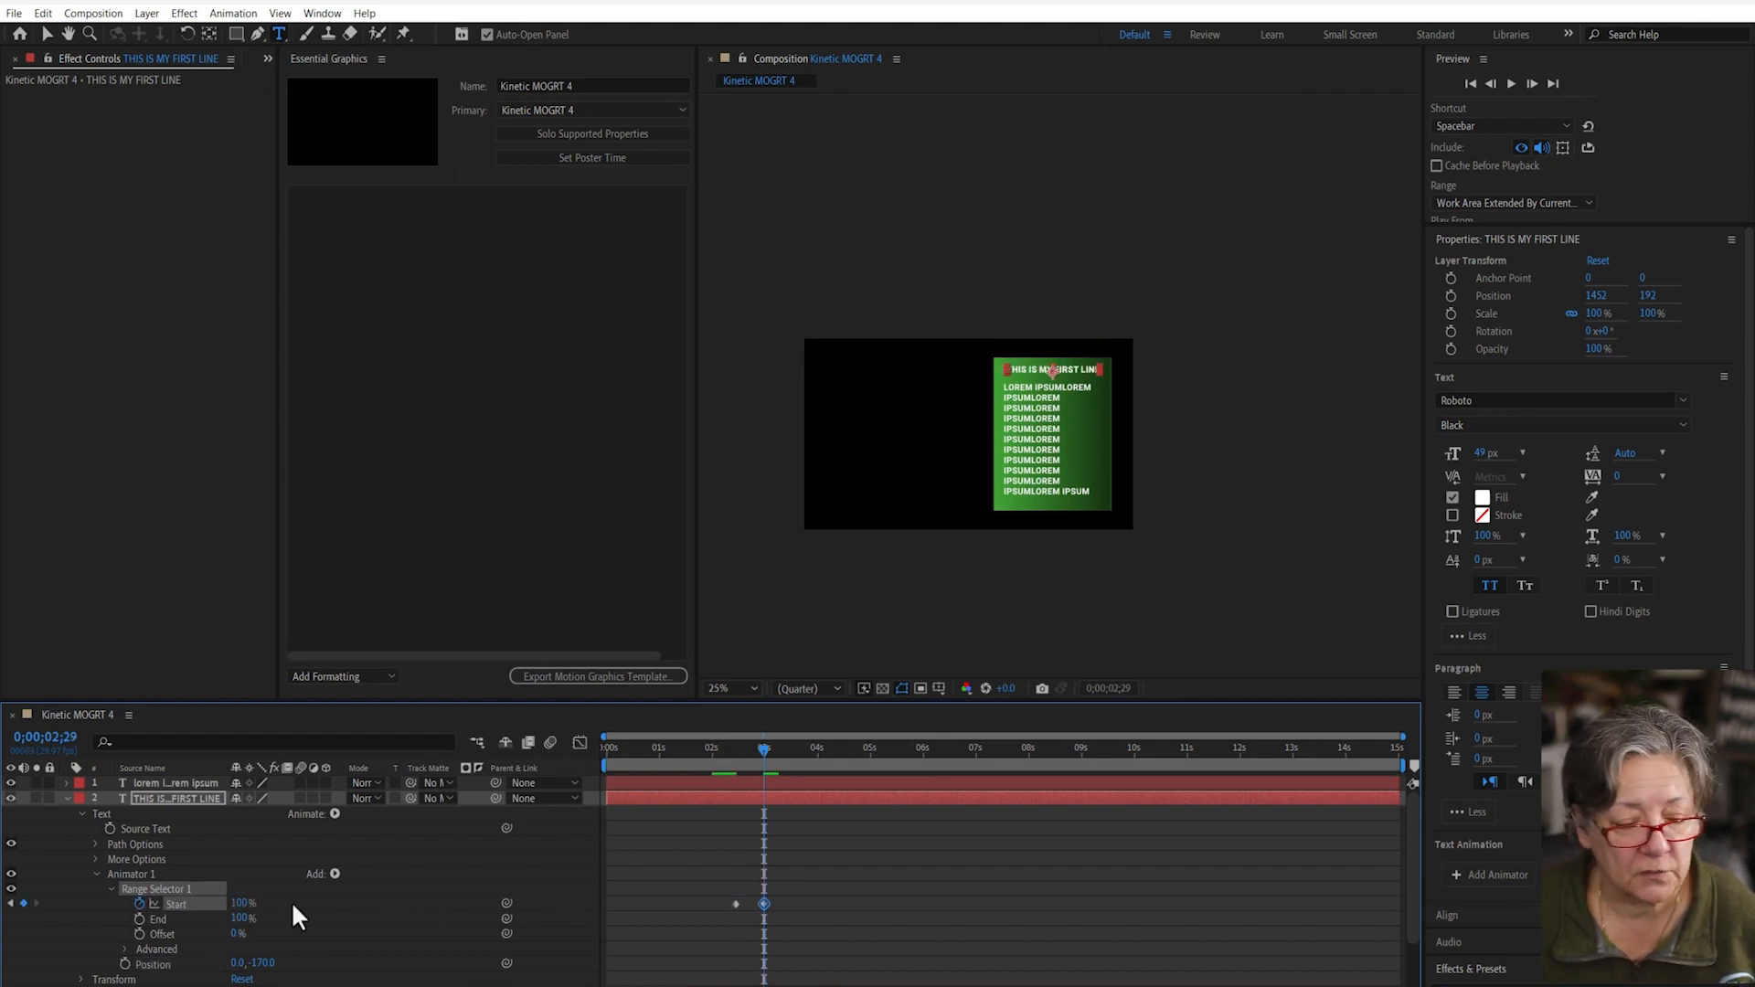
pyautogui.press('F9')
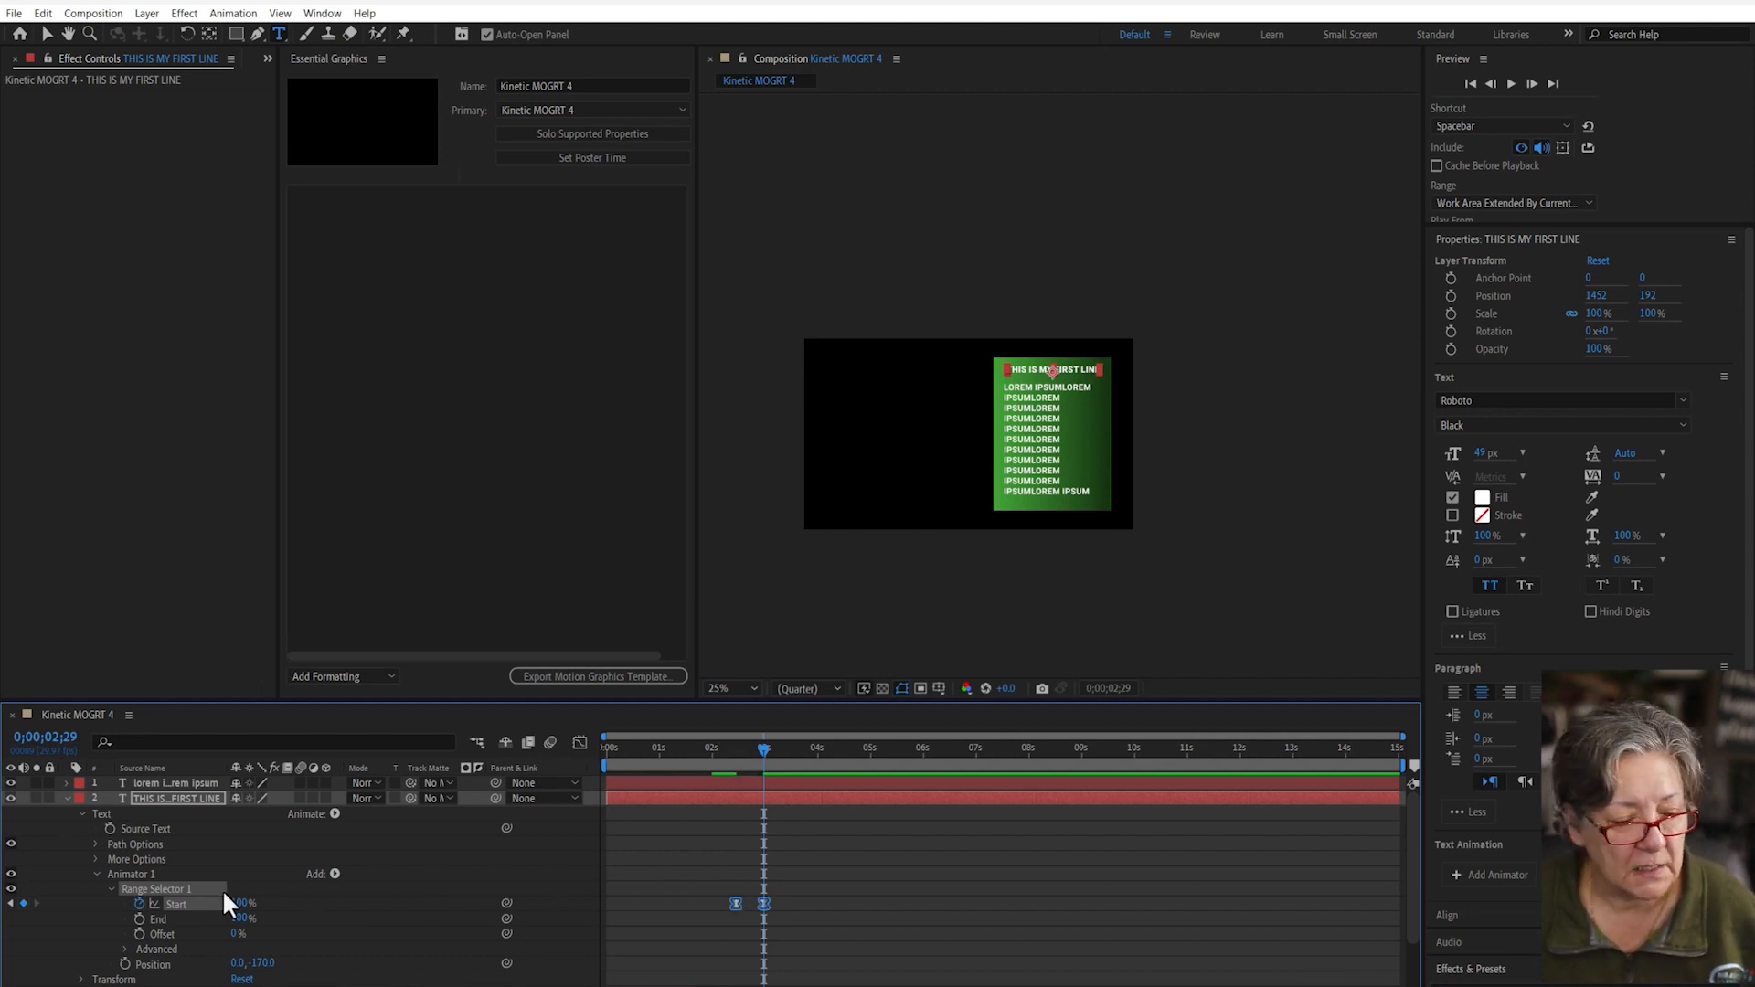
pyautogui.click(377, 834)
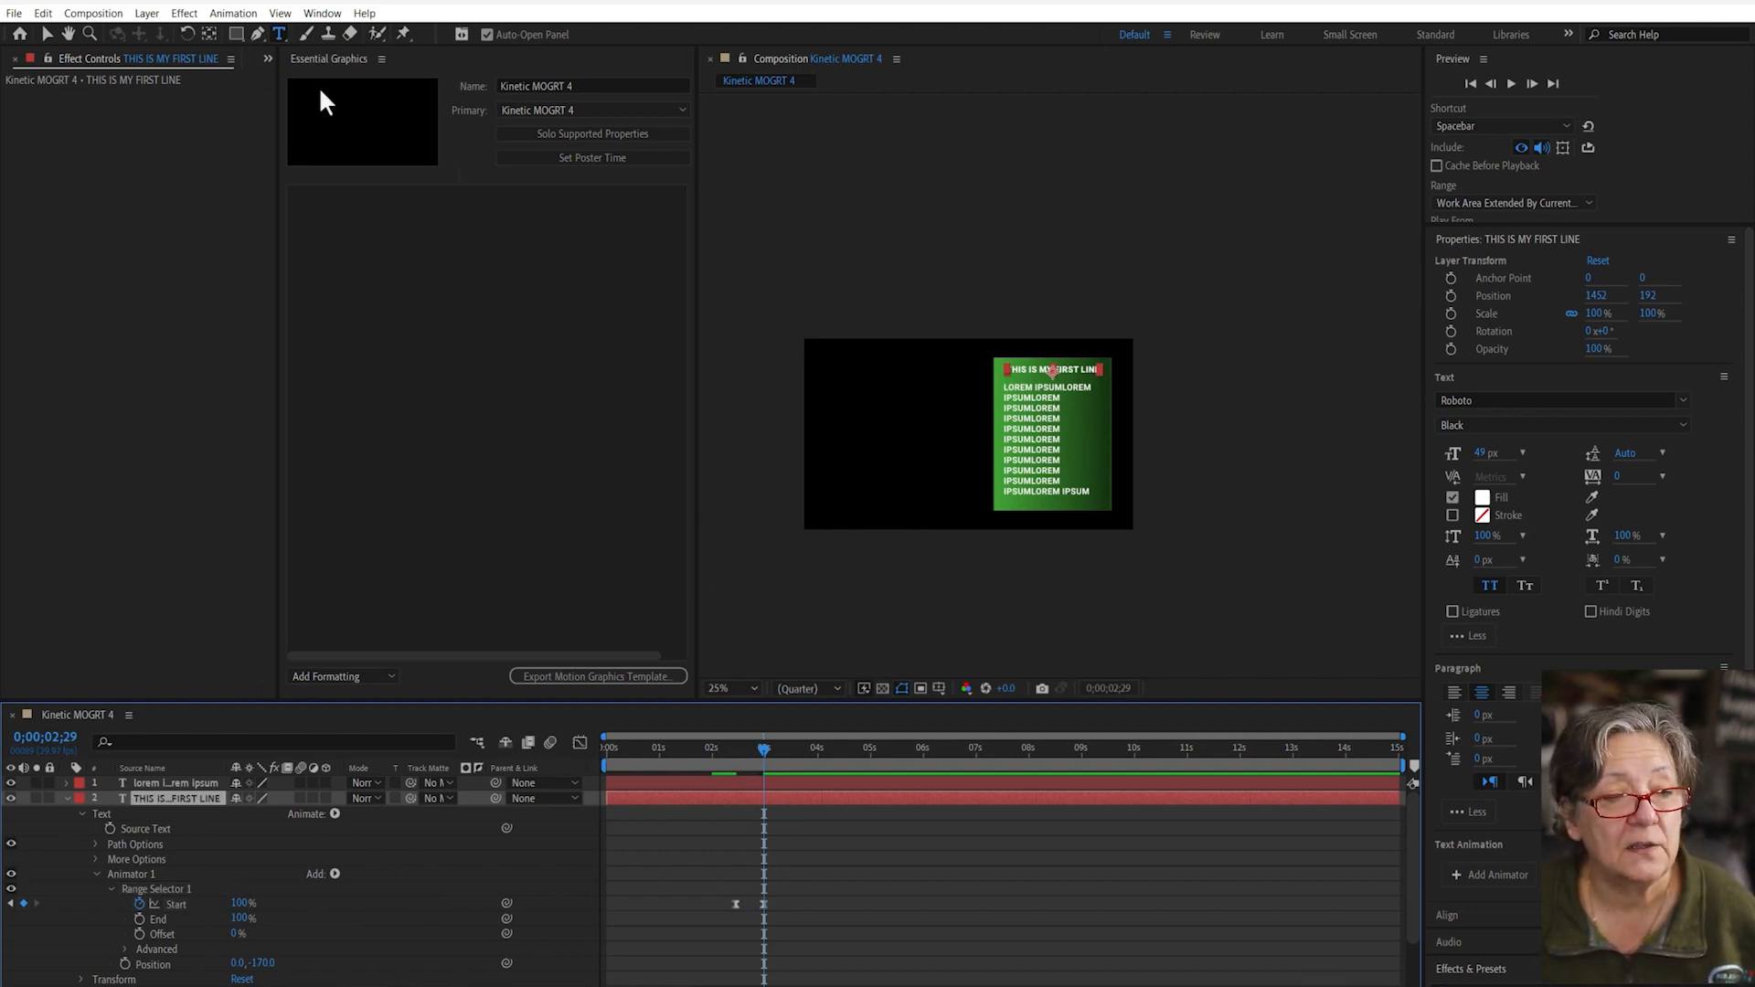
# - Draw a rectangular mask around the first text line, feather it 20 pixels, and scrub through the text reveal
pyautogui.click(234, 33)
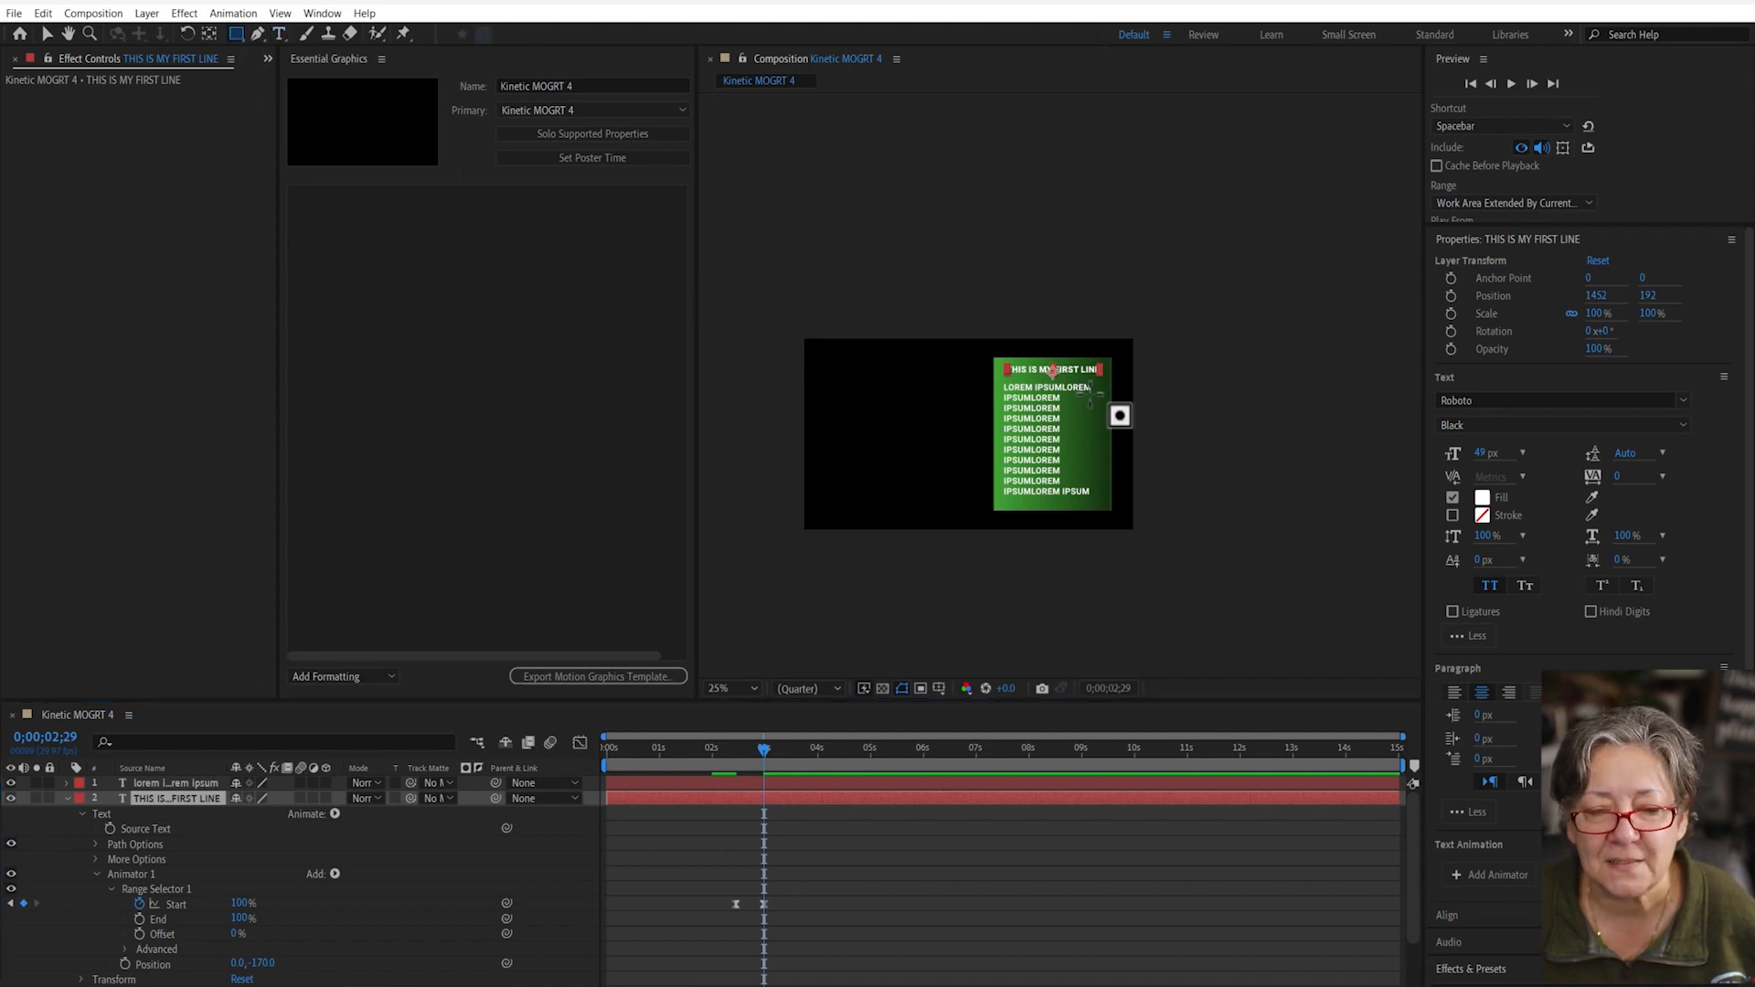
pyautogui.scroll(4, 1063, 408)
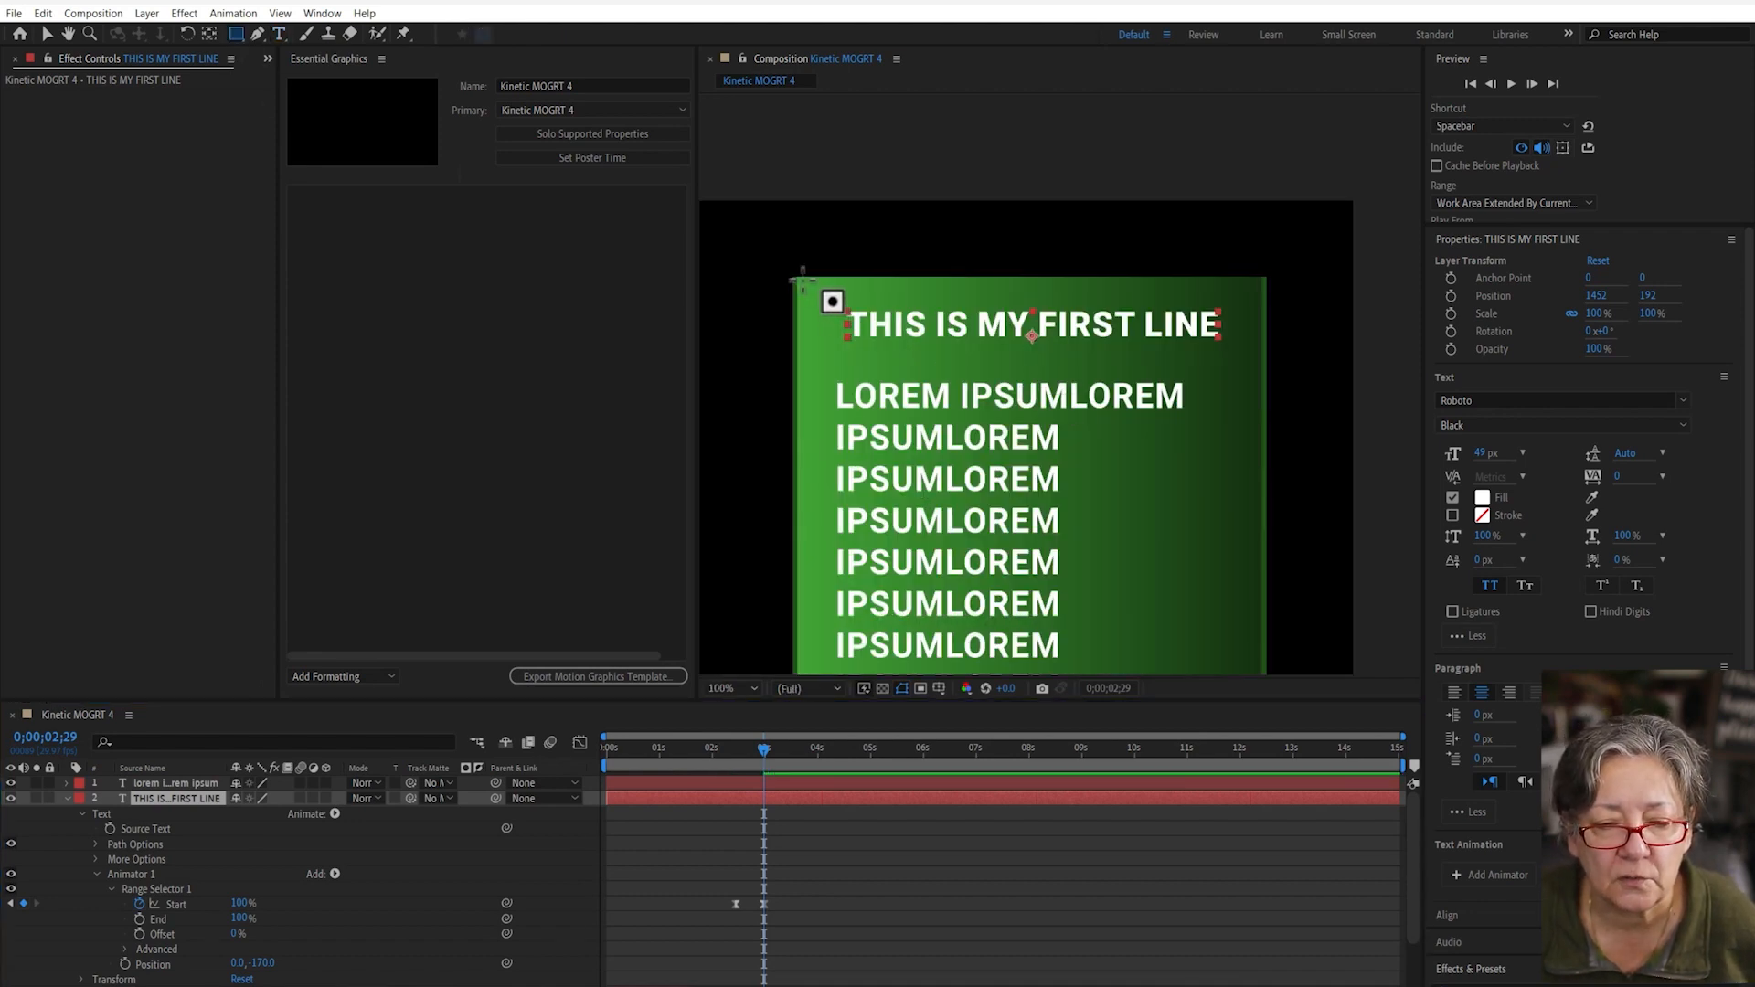
pyautogui.moveTo(810, 290); pyautogui.dragTo(1260, 355)
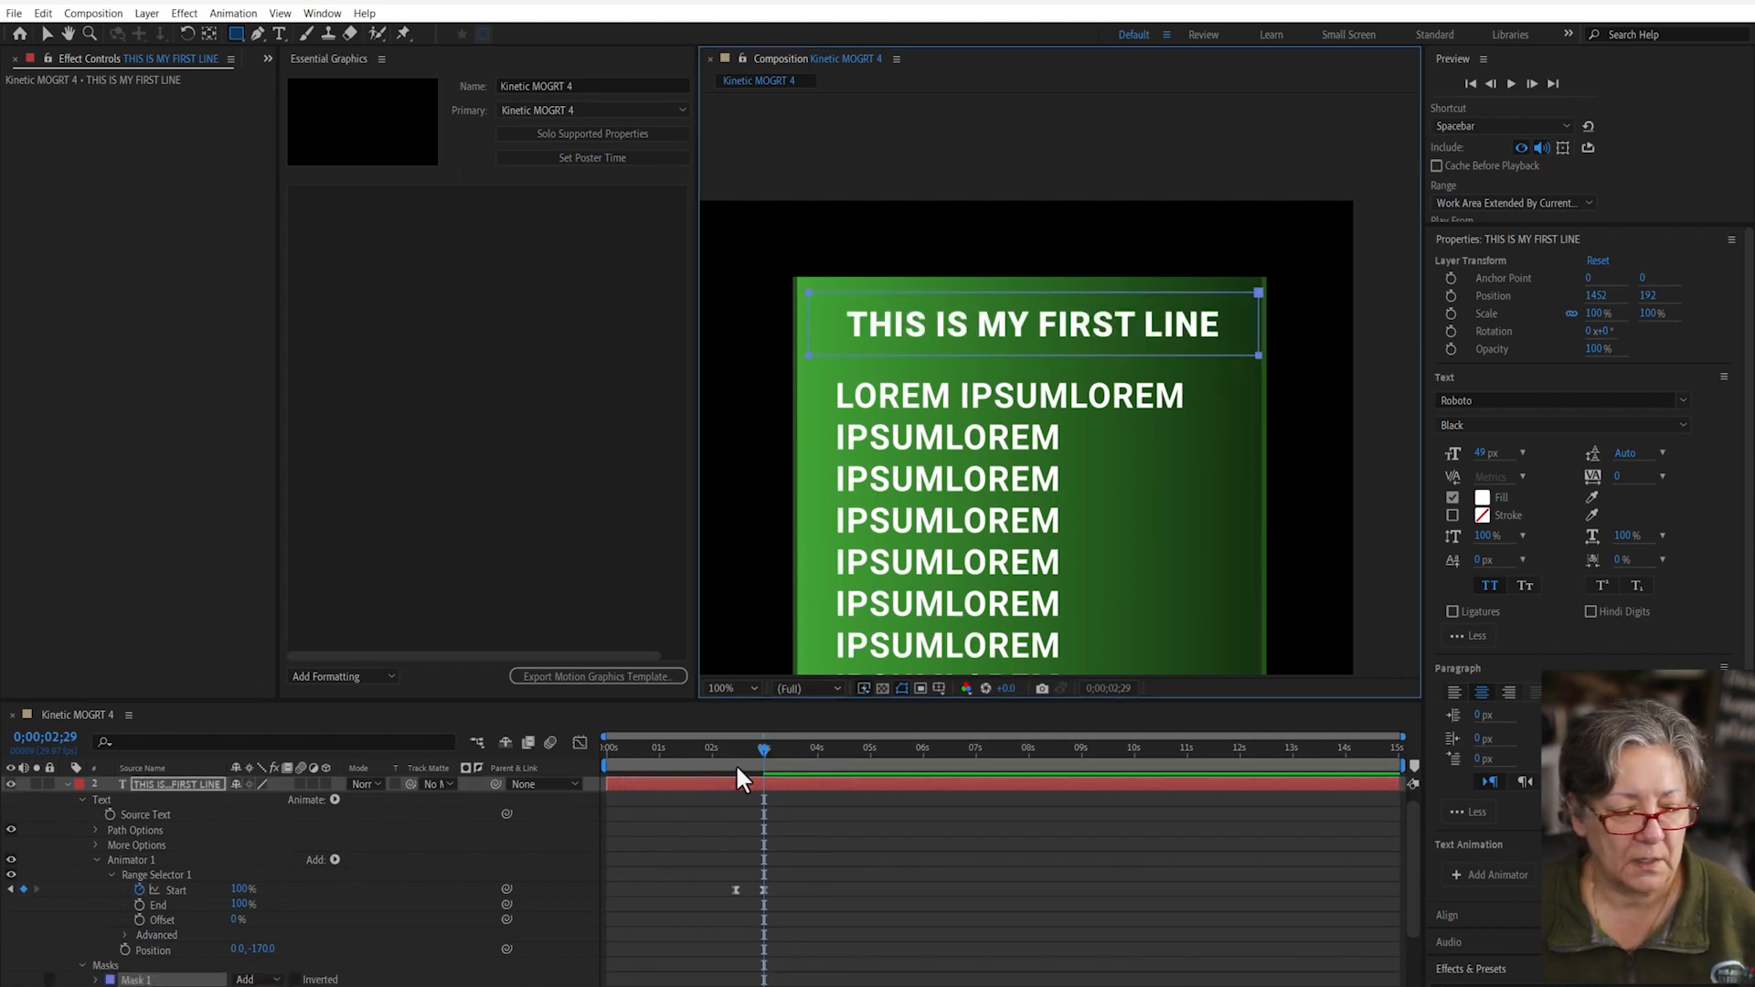
pyautogui.press('f')
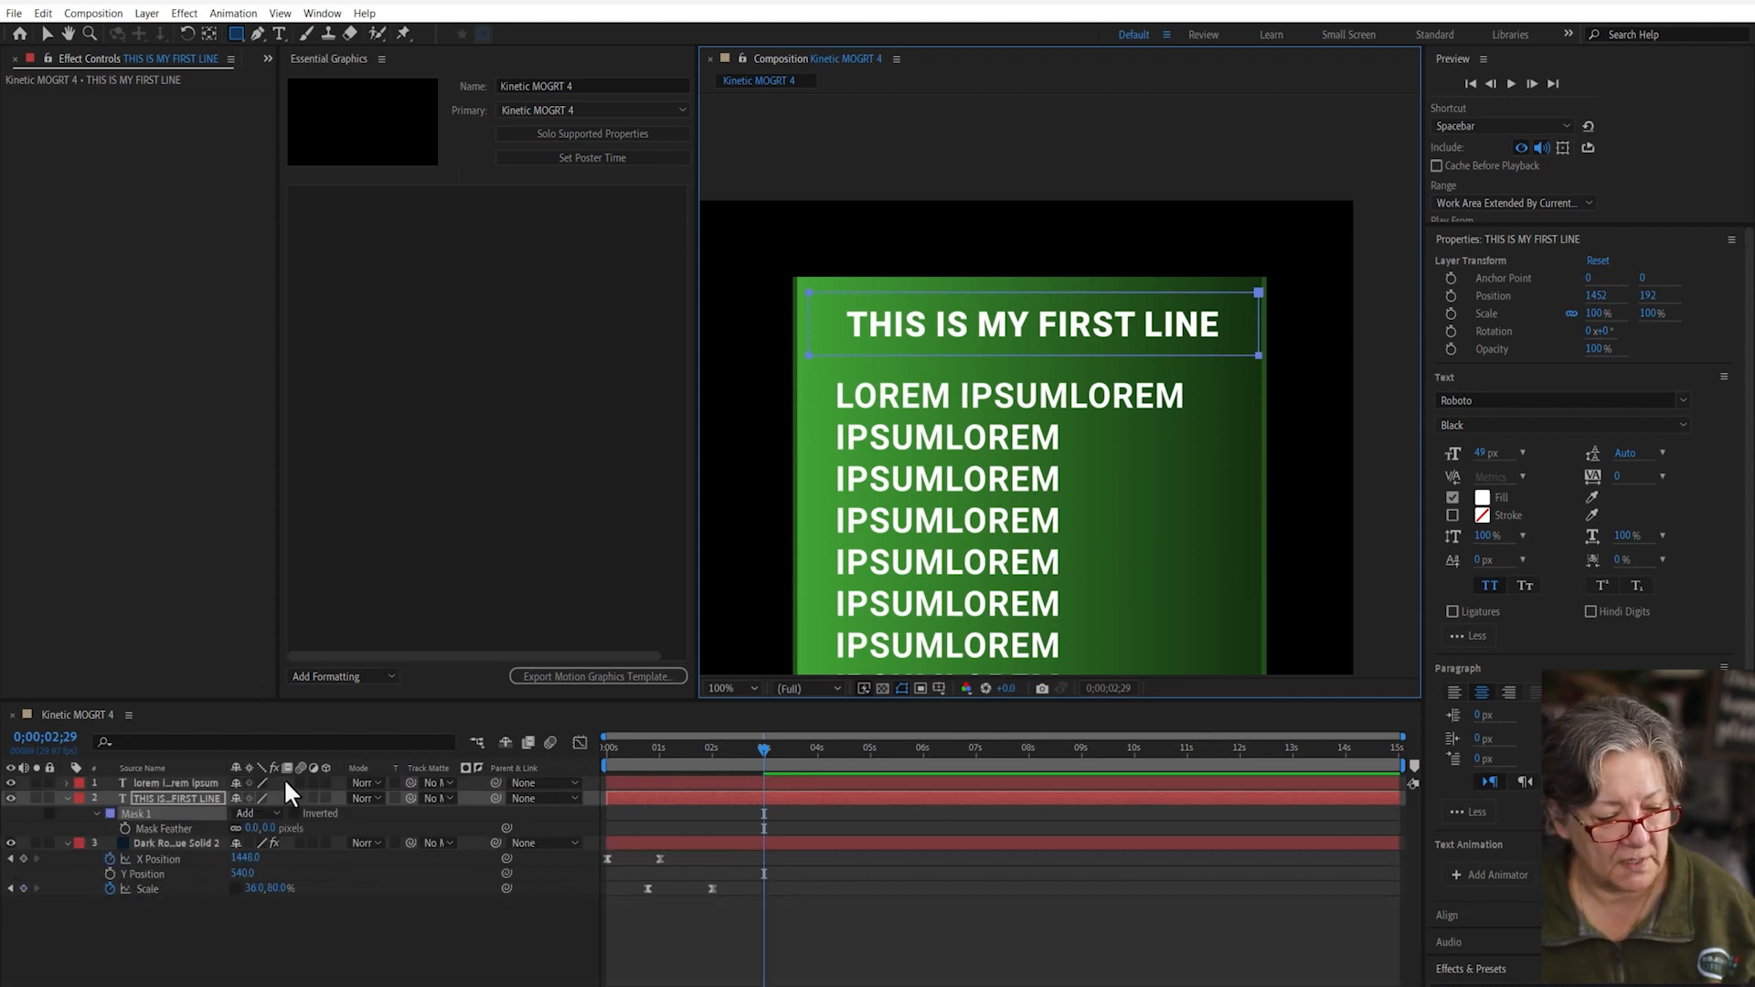
pyautogui.moveTo(251, 829); pyautogui.dragTo(267, 829)
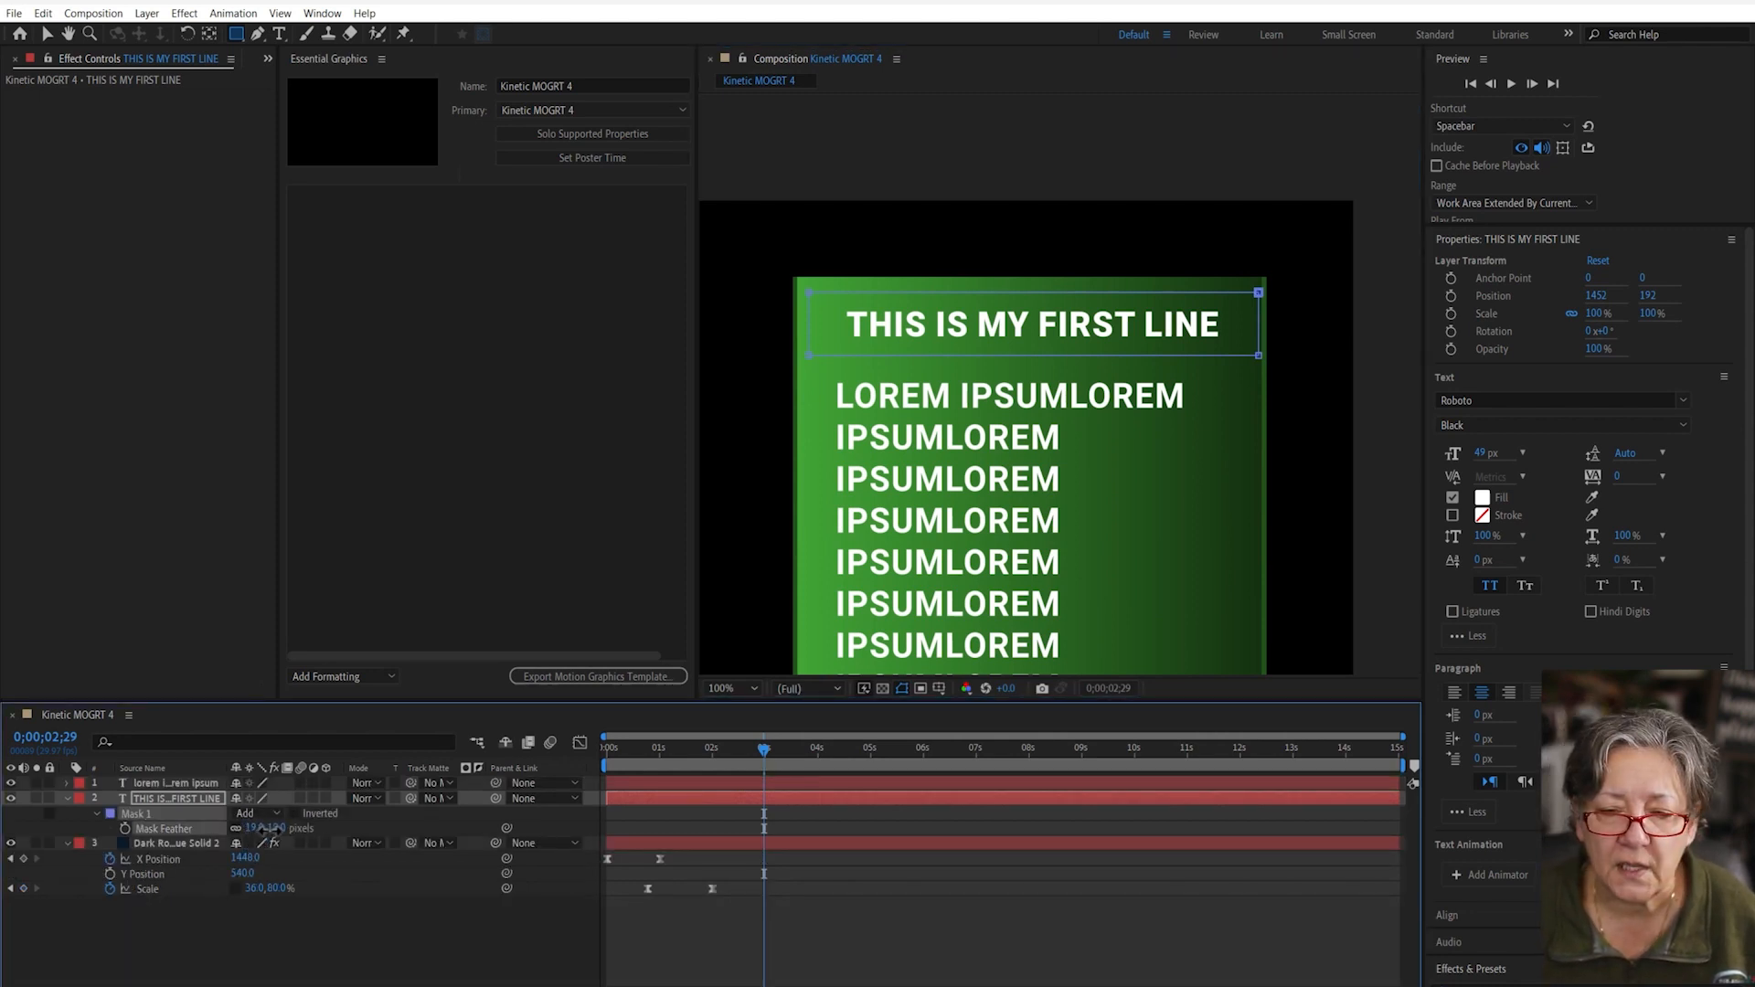
pyautogui.moveTo(720, 748); pyautogui.dragTo(798, 773)
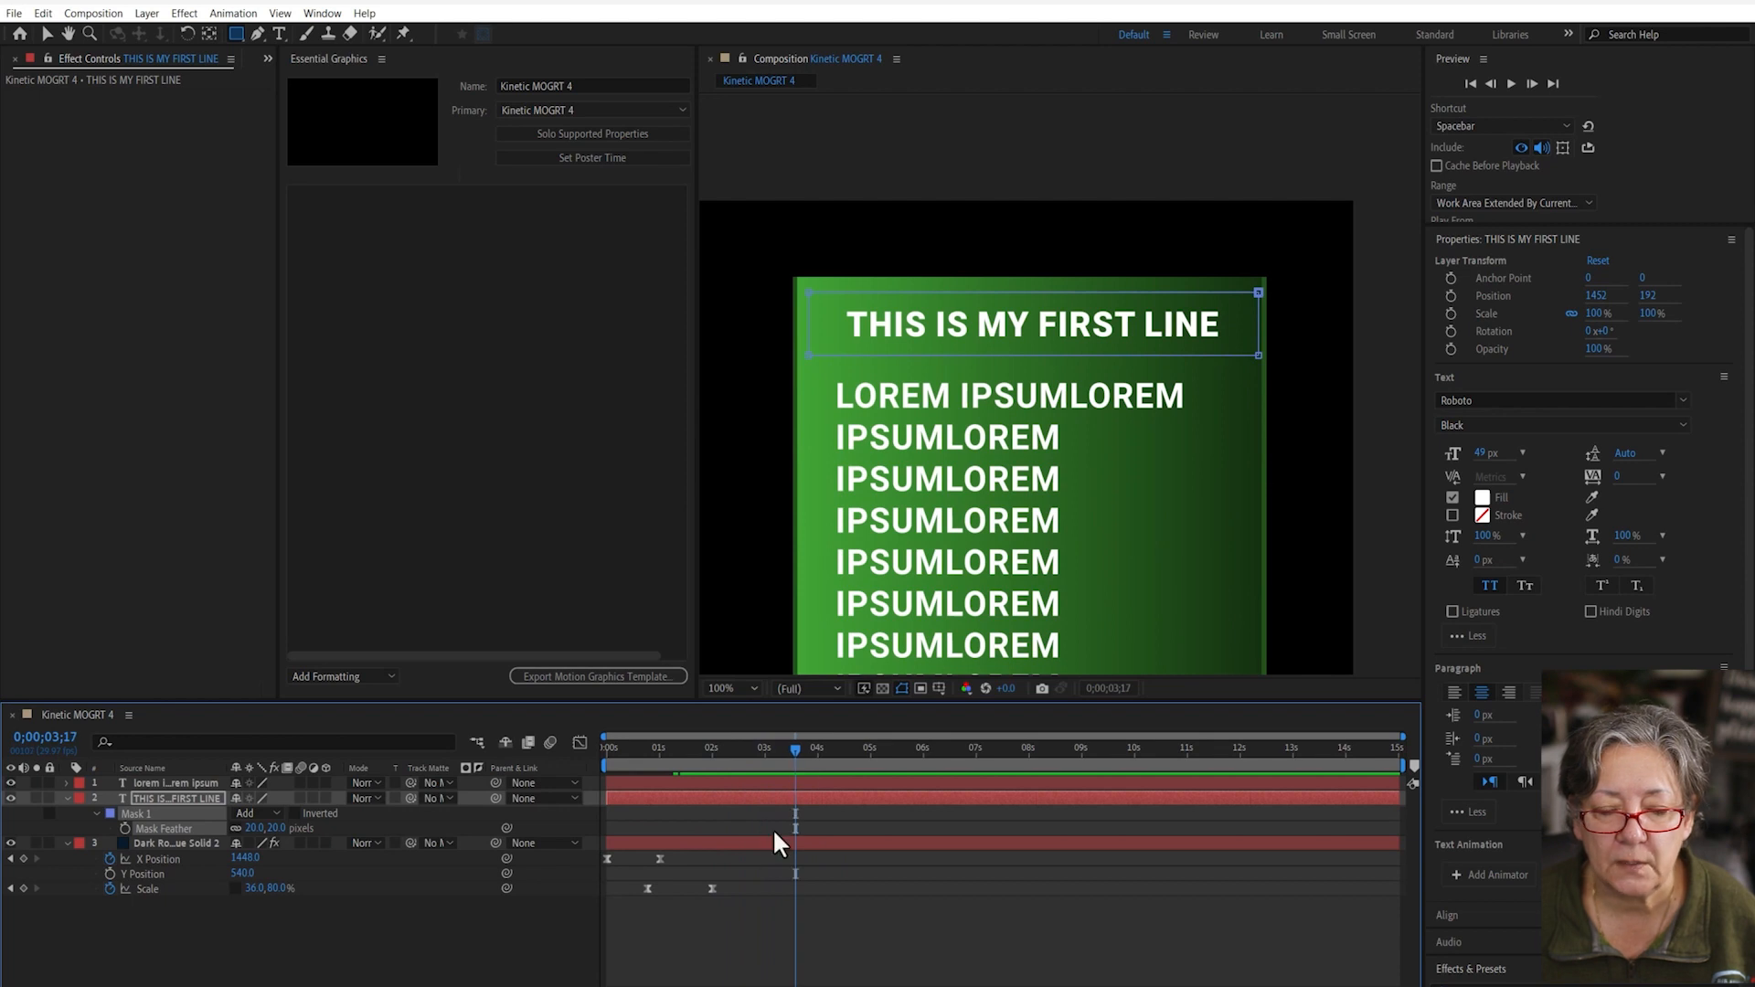
pyautogui.click(422, 939)
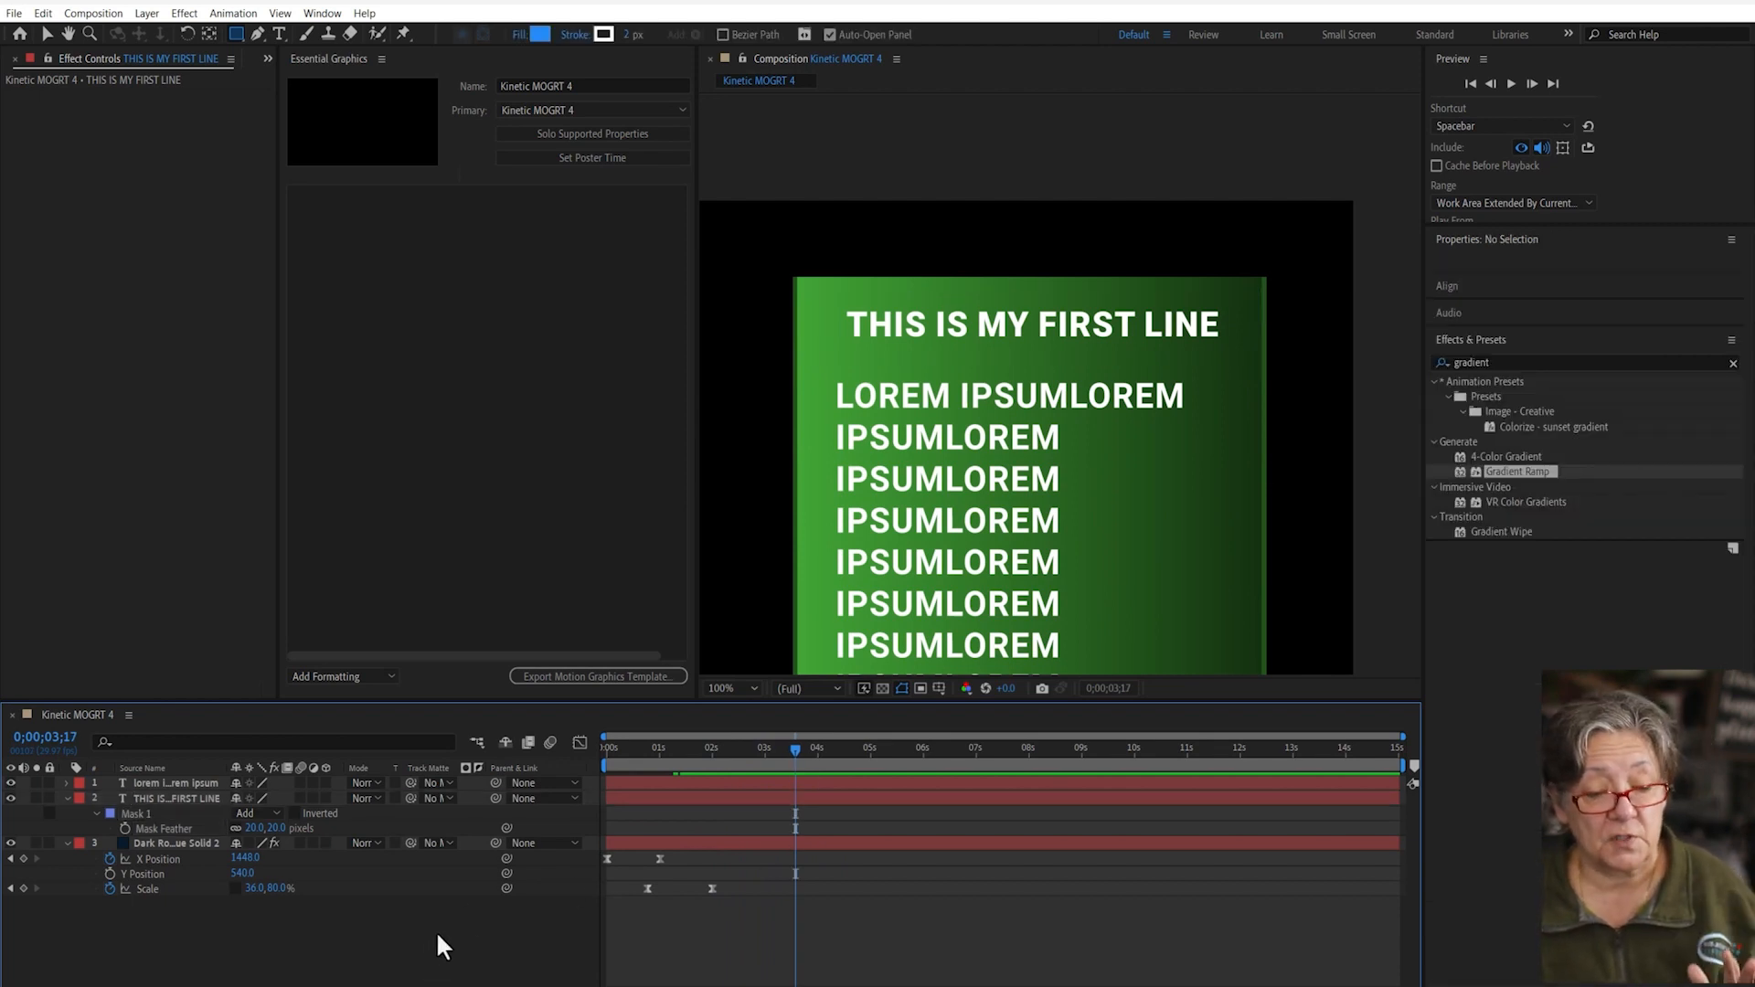
# - Show the first line's animated properties and set the current time to 0;00;02;21, between its two Start keyframes
pyautogui.press('Home')
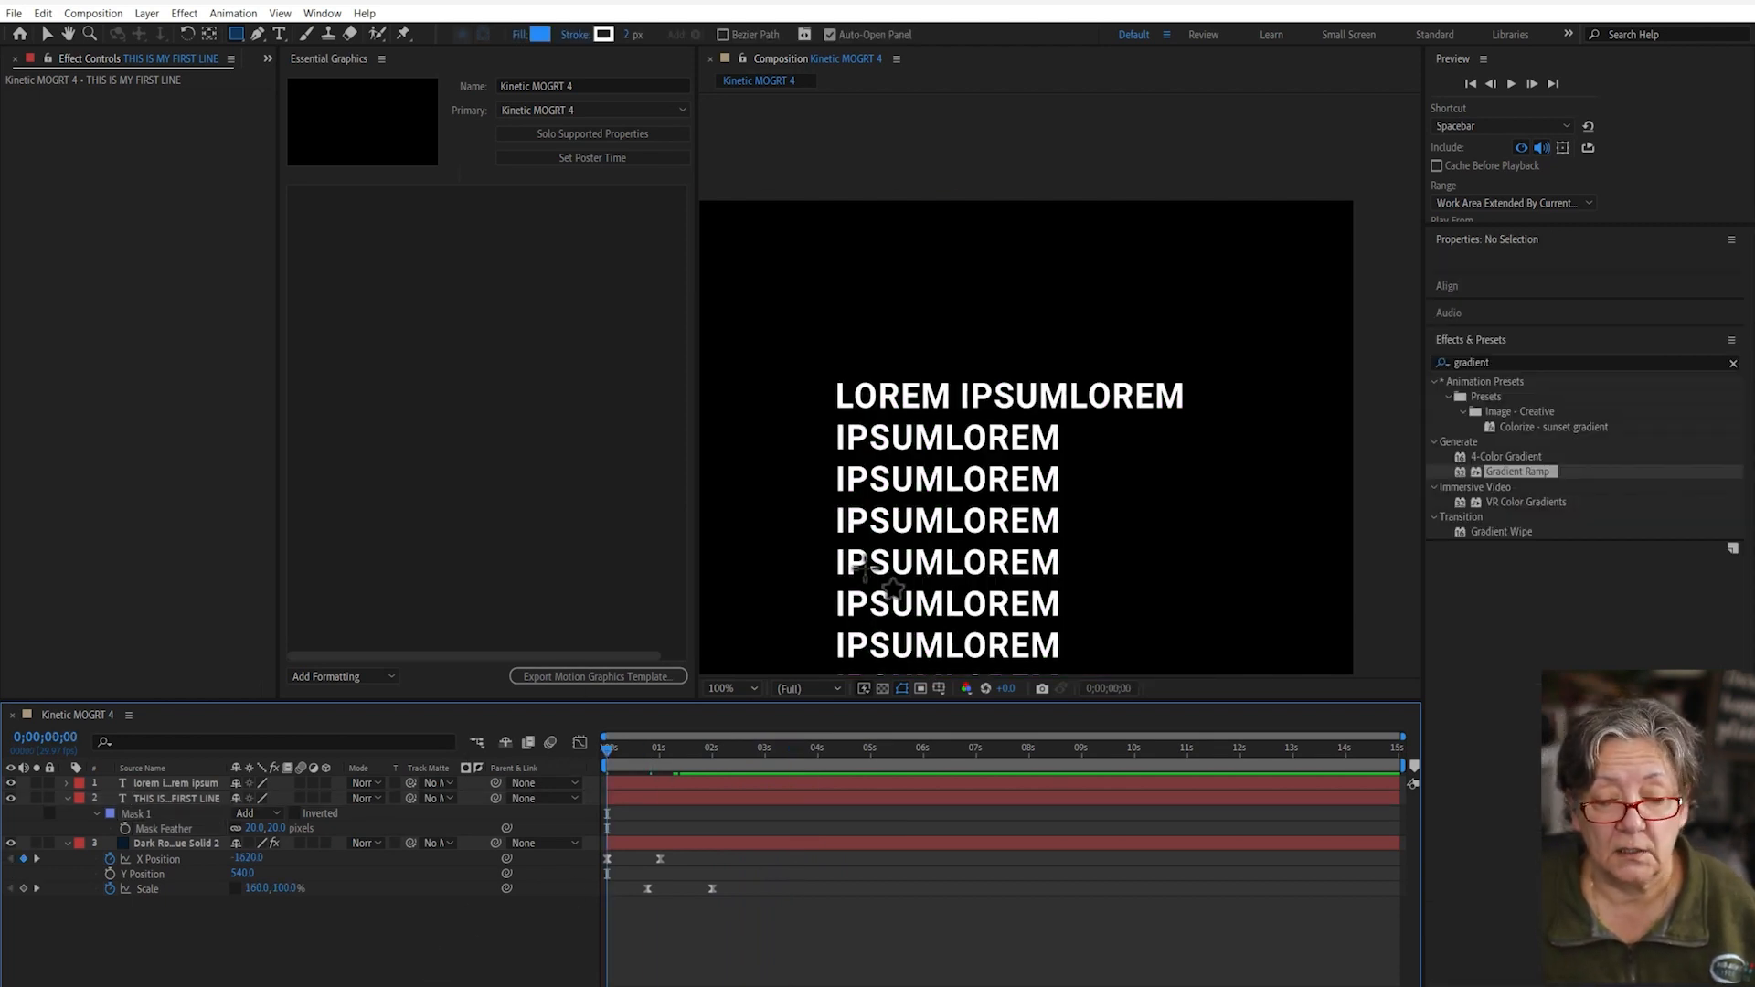
pyautogui.scroll(-6, 866, 567)
pyautogui.press('.')
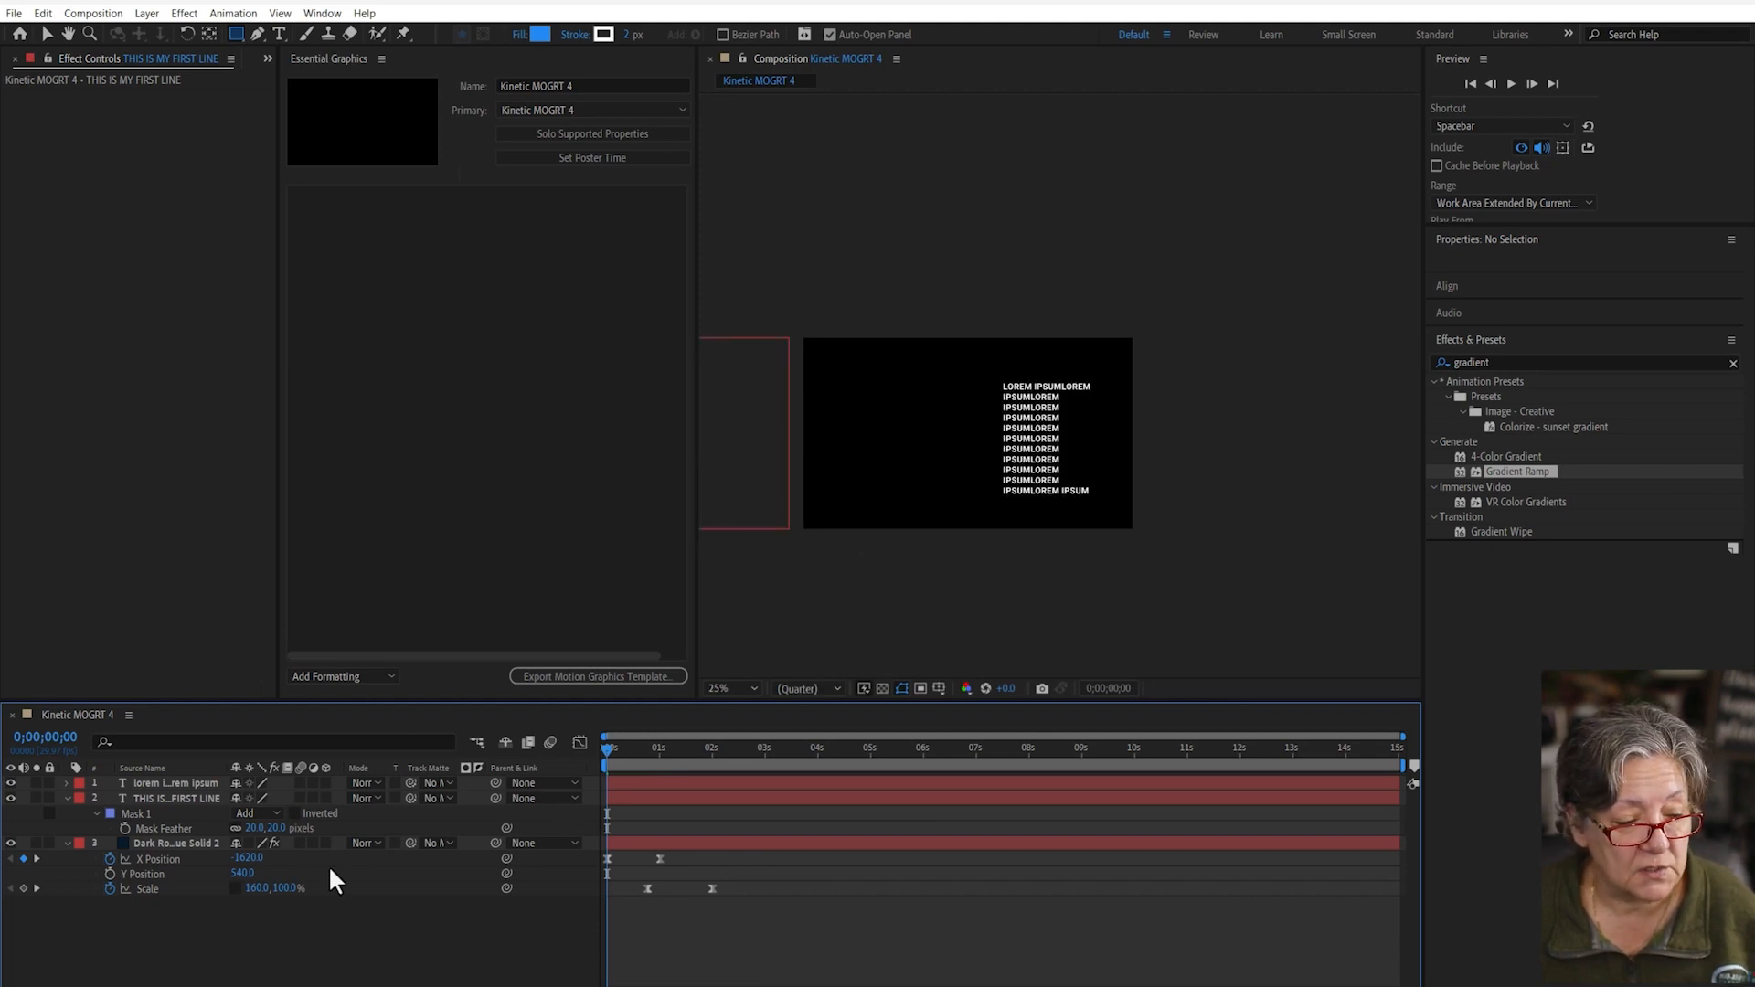
pyautogui.click(145, 782)
pyautogui.click(185, 797)
pyautogui.press('u')
pyautogui.moveTo(722, 753); pyautogui.dragTo(749, 755)
# - Add a Position text animator to the lorem ipsum paragraph and set its position to 808, 0
pyautogui.click(197, 784)
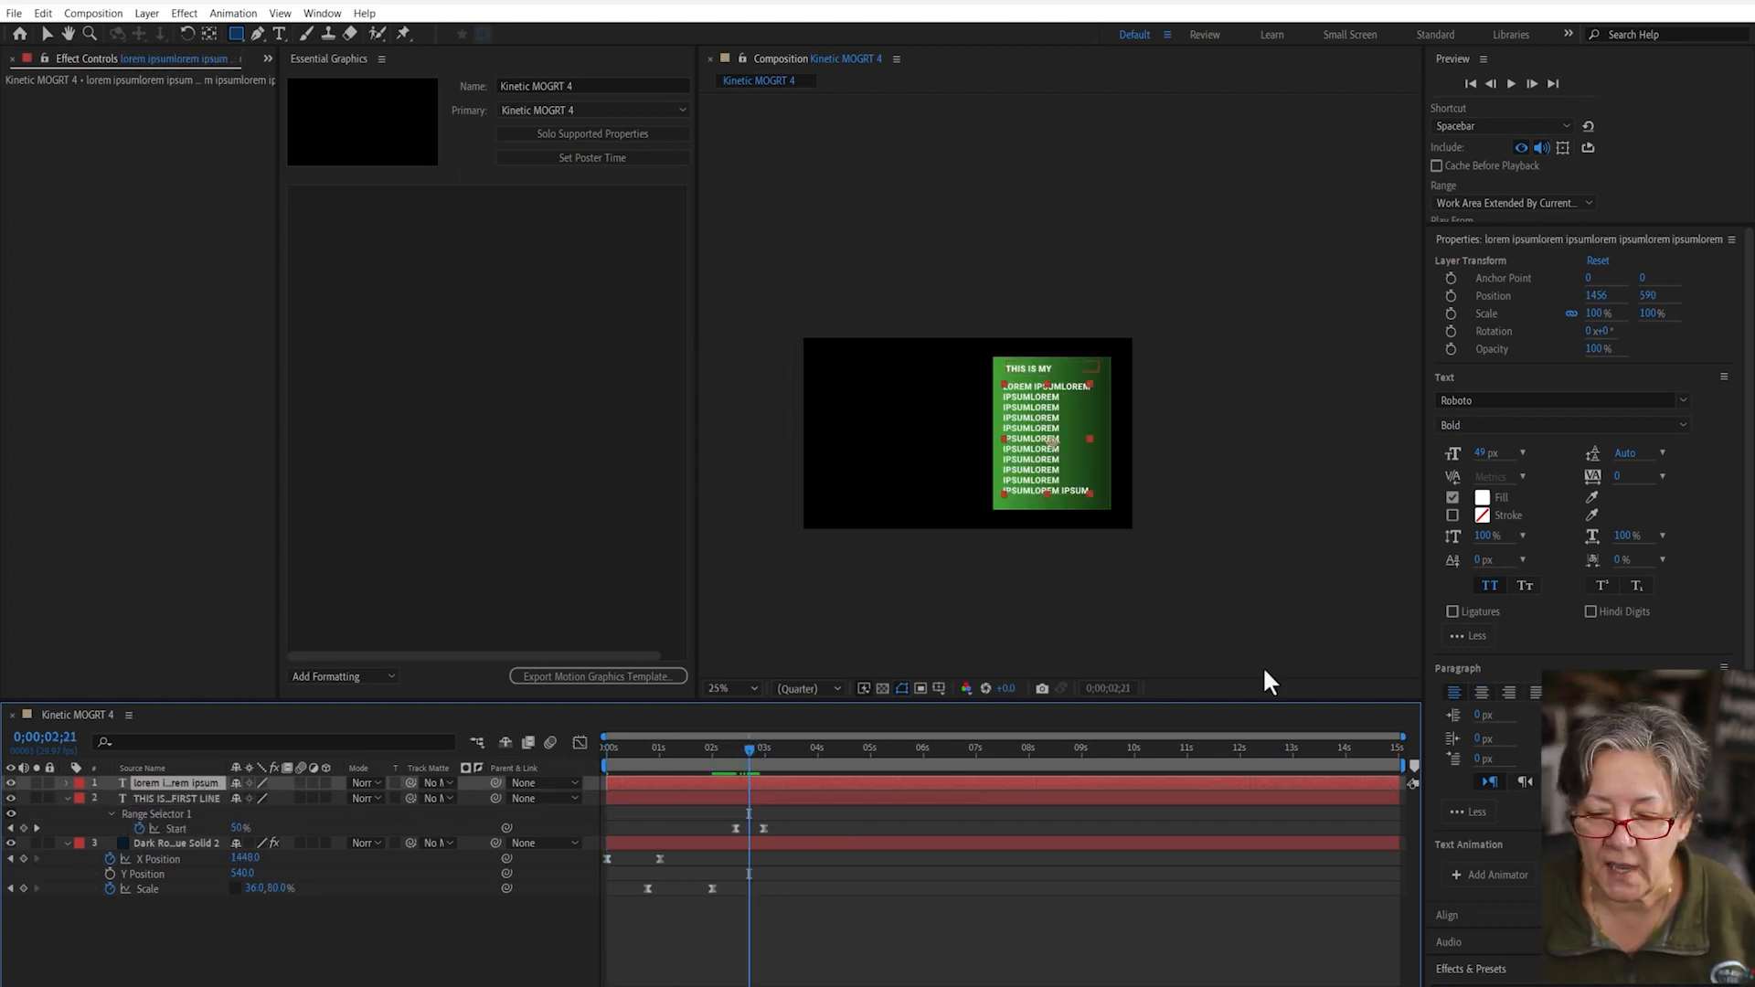
pyautogui.click(1490, 875)
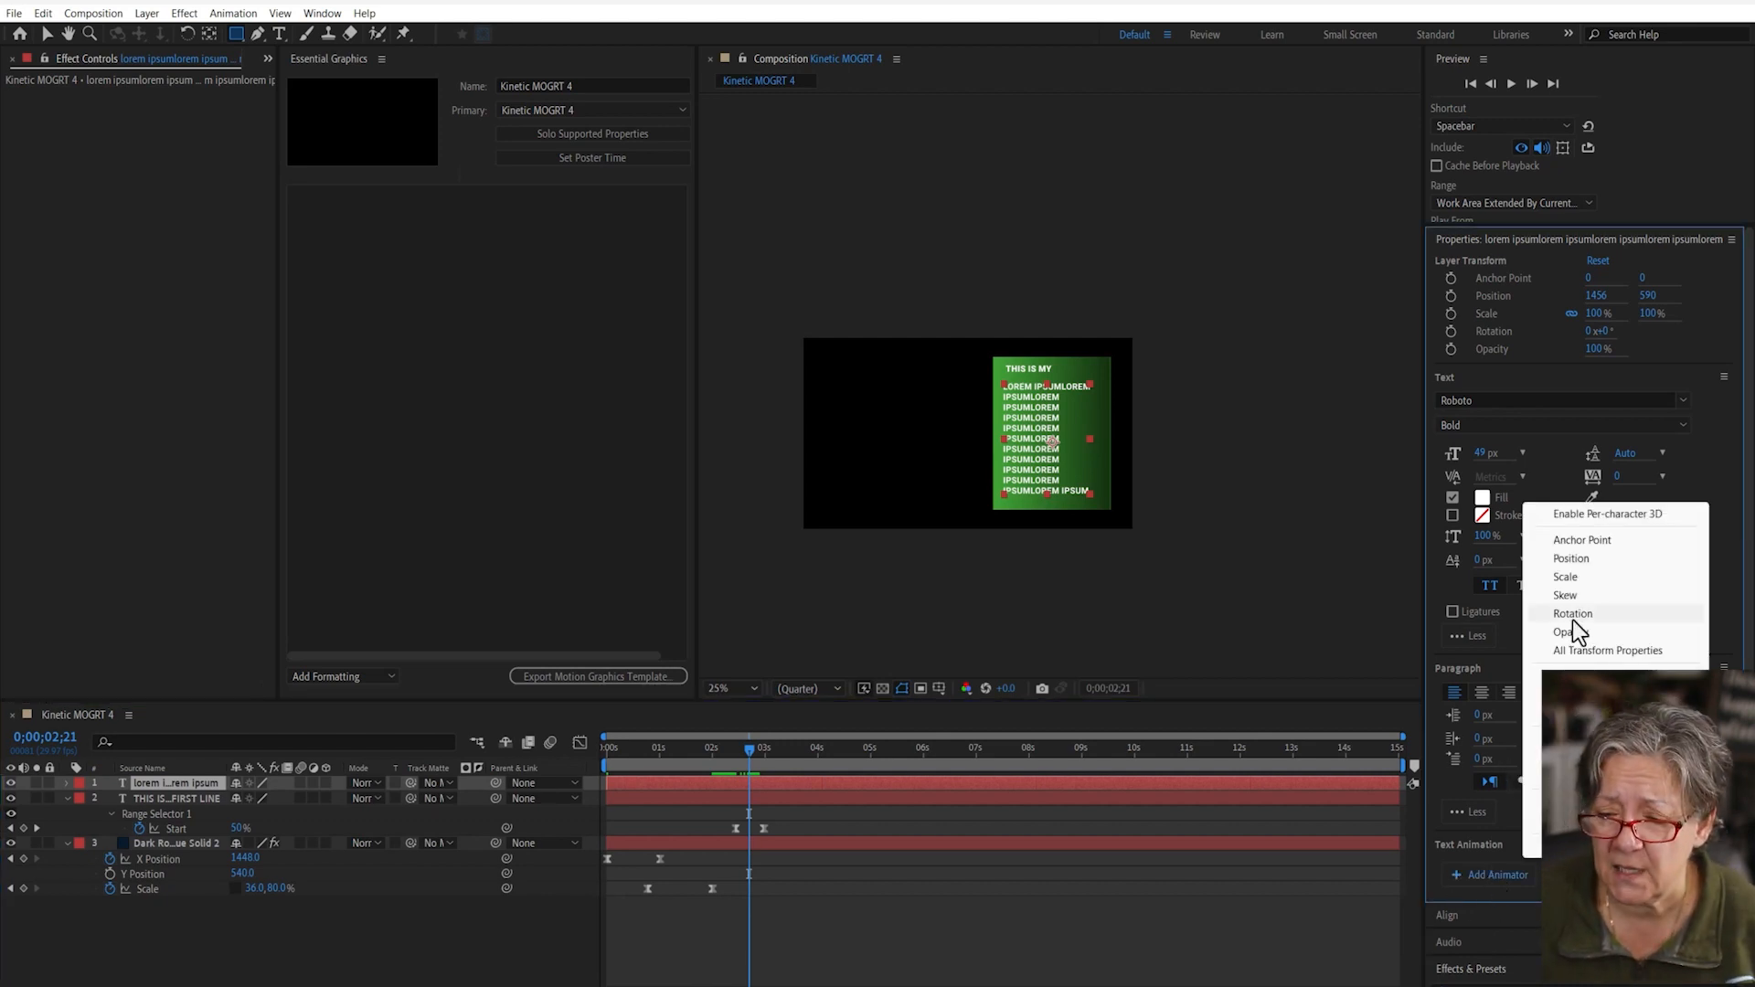
pyautogui.click(1585, 557)
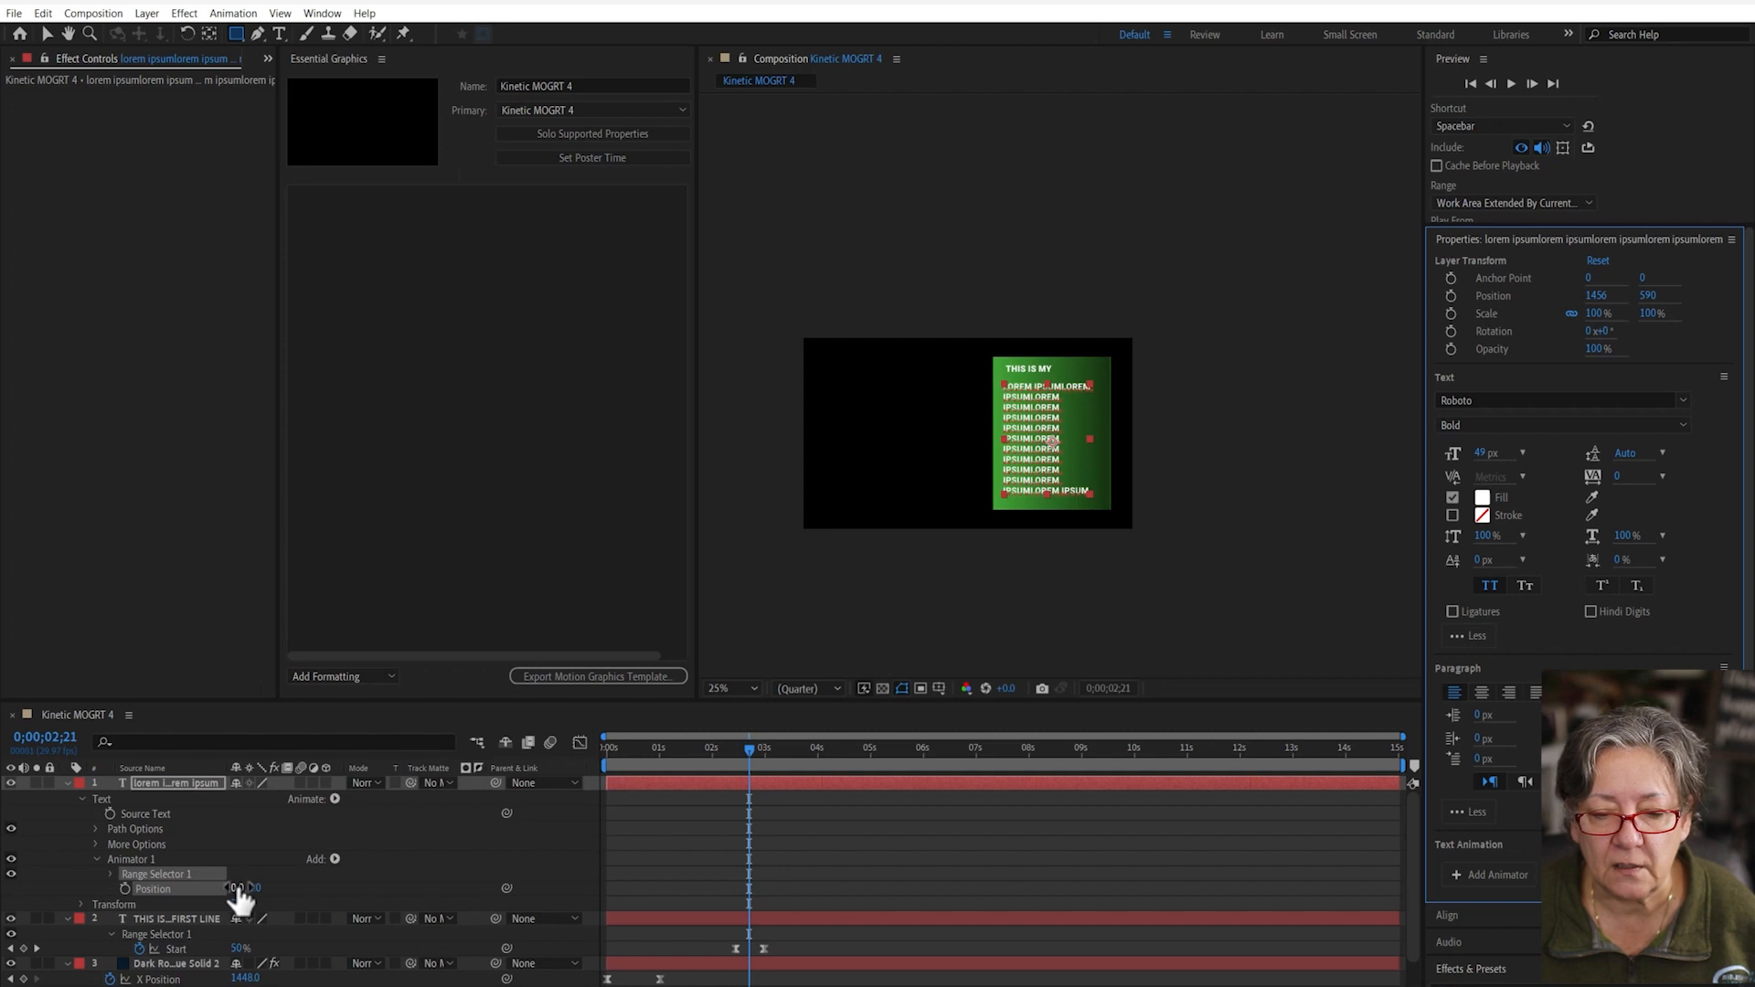
pyautogui.moveTo(237, 891); pyautogui.dragTo(891, 854)
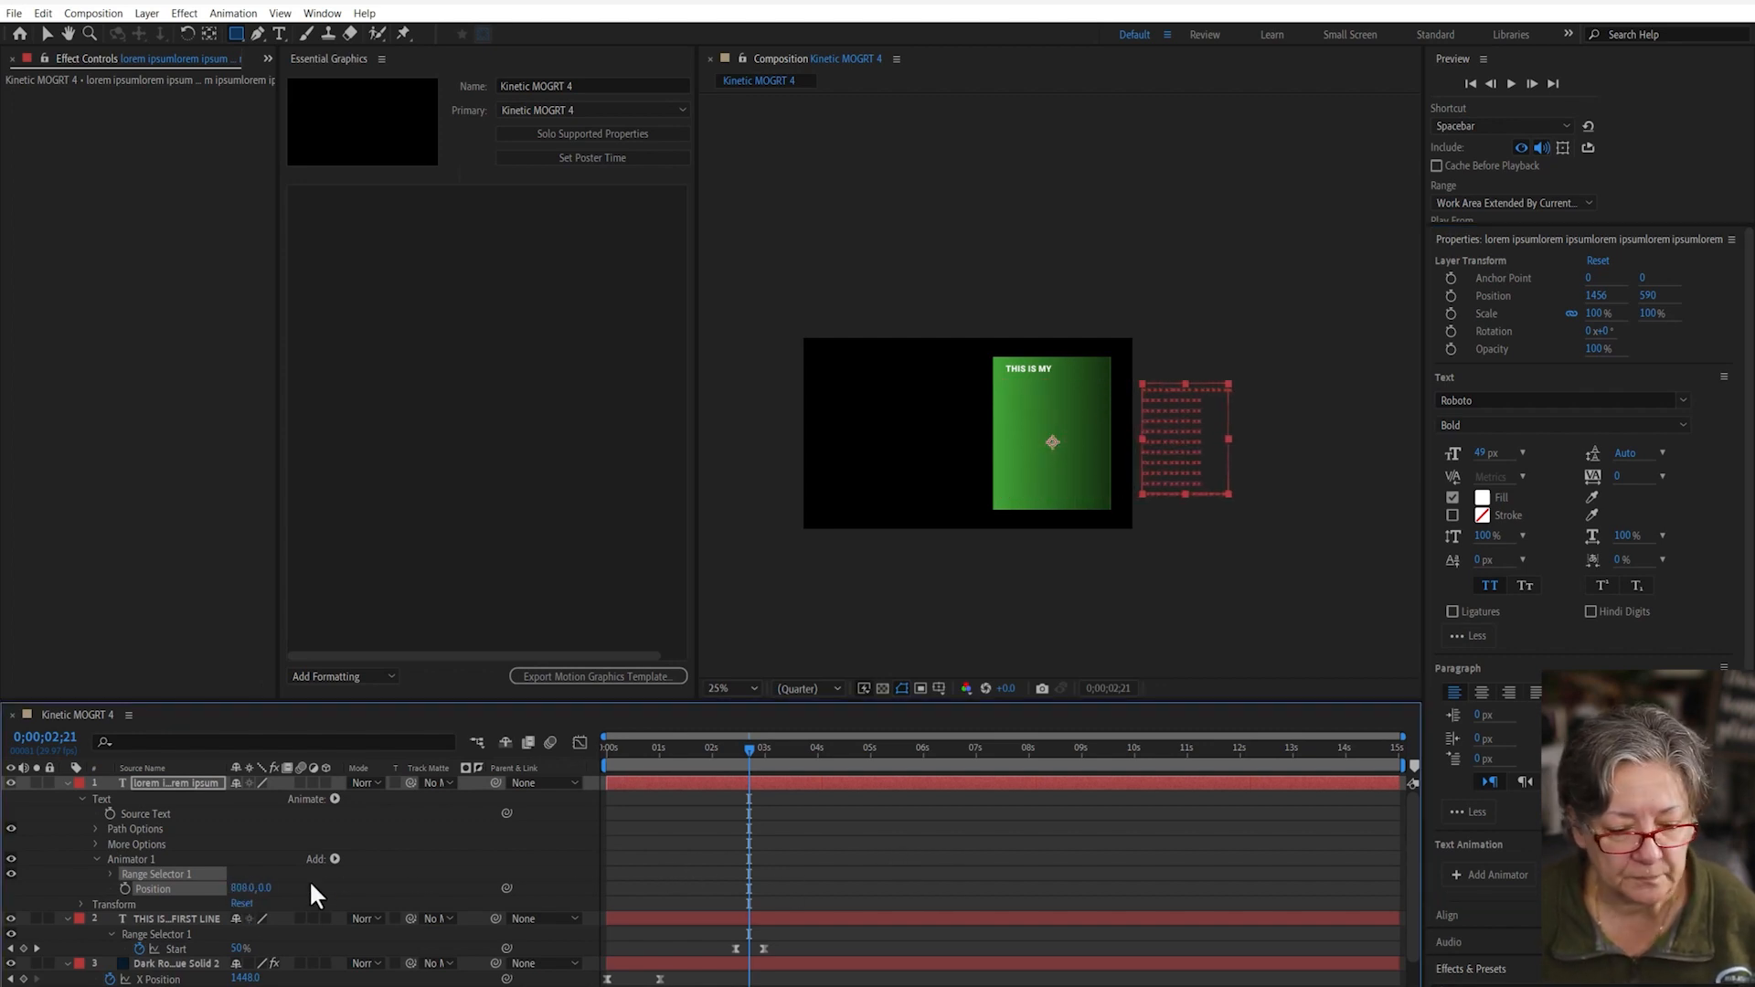
# - Keyframe the paragraph's Range Selector Start from 0% at 0;00;02;21 to 100% at 0;00;03;18, with both keyframes eased
pyautogui.click(110, 874)
pyautogui.click(139, 889)
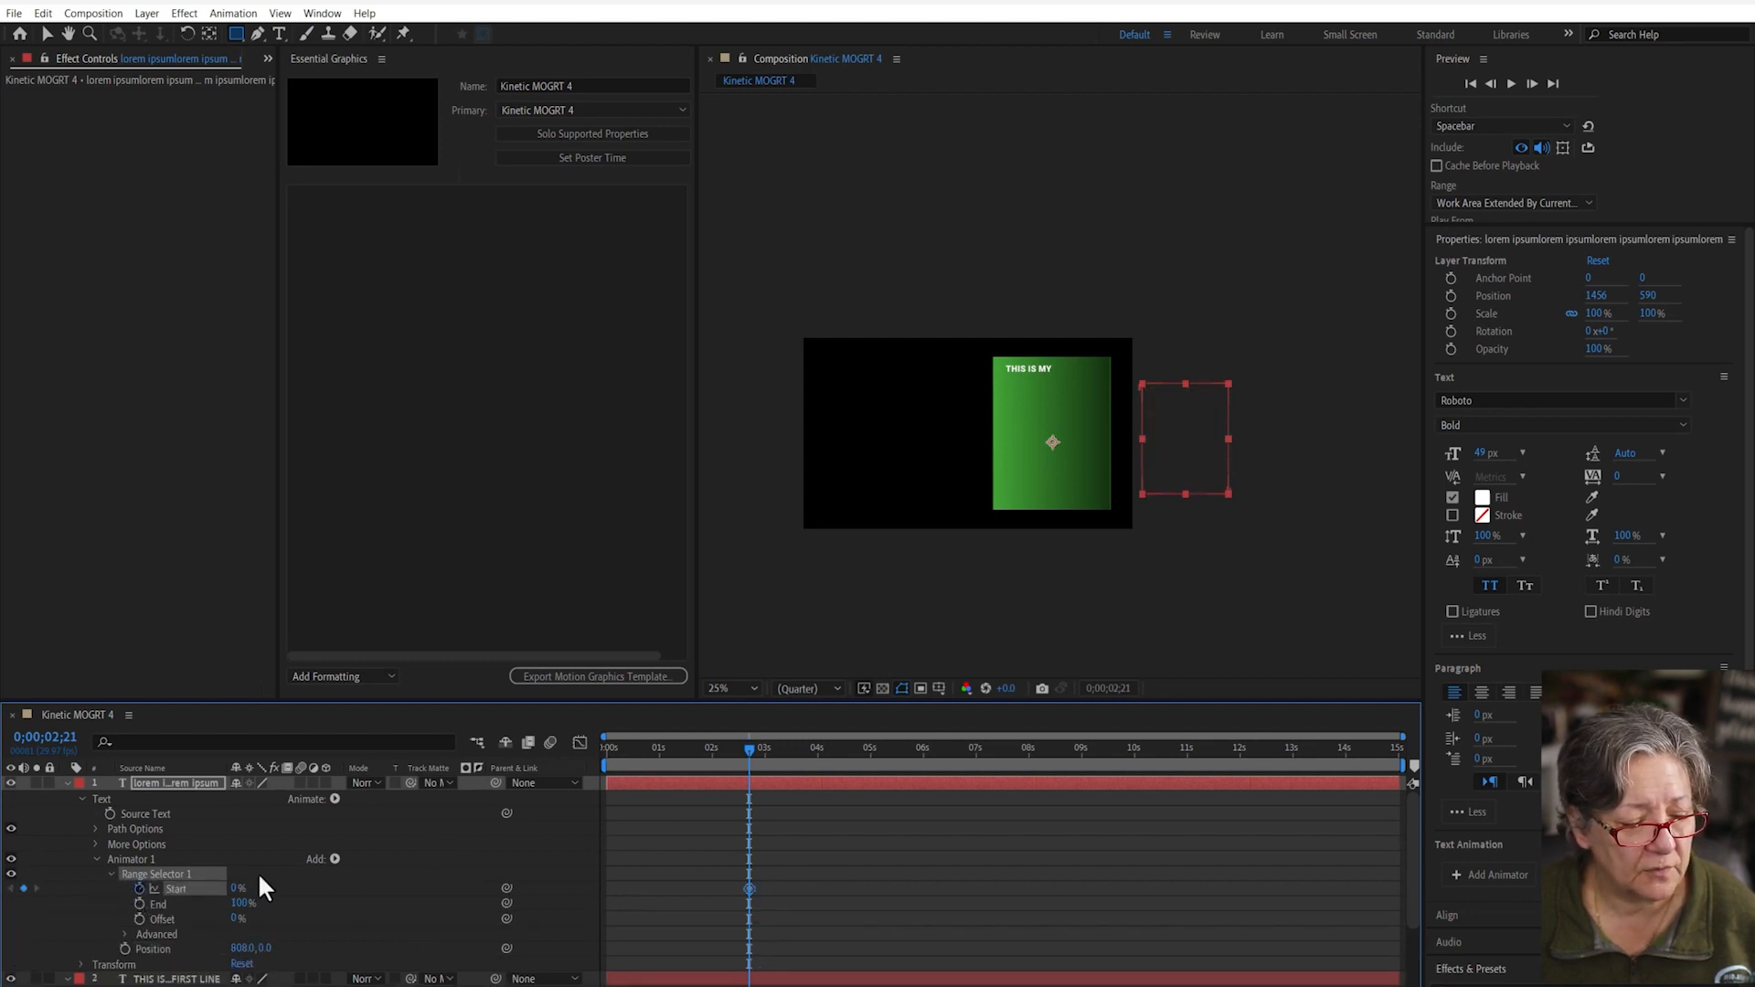
pyautogui.click(795, 749)
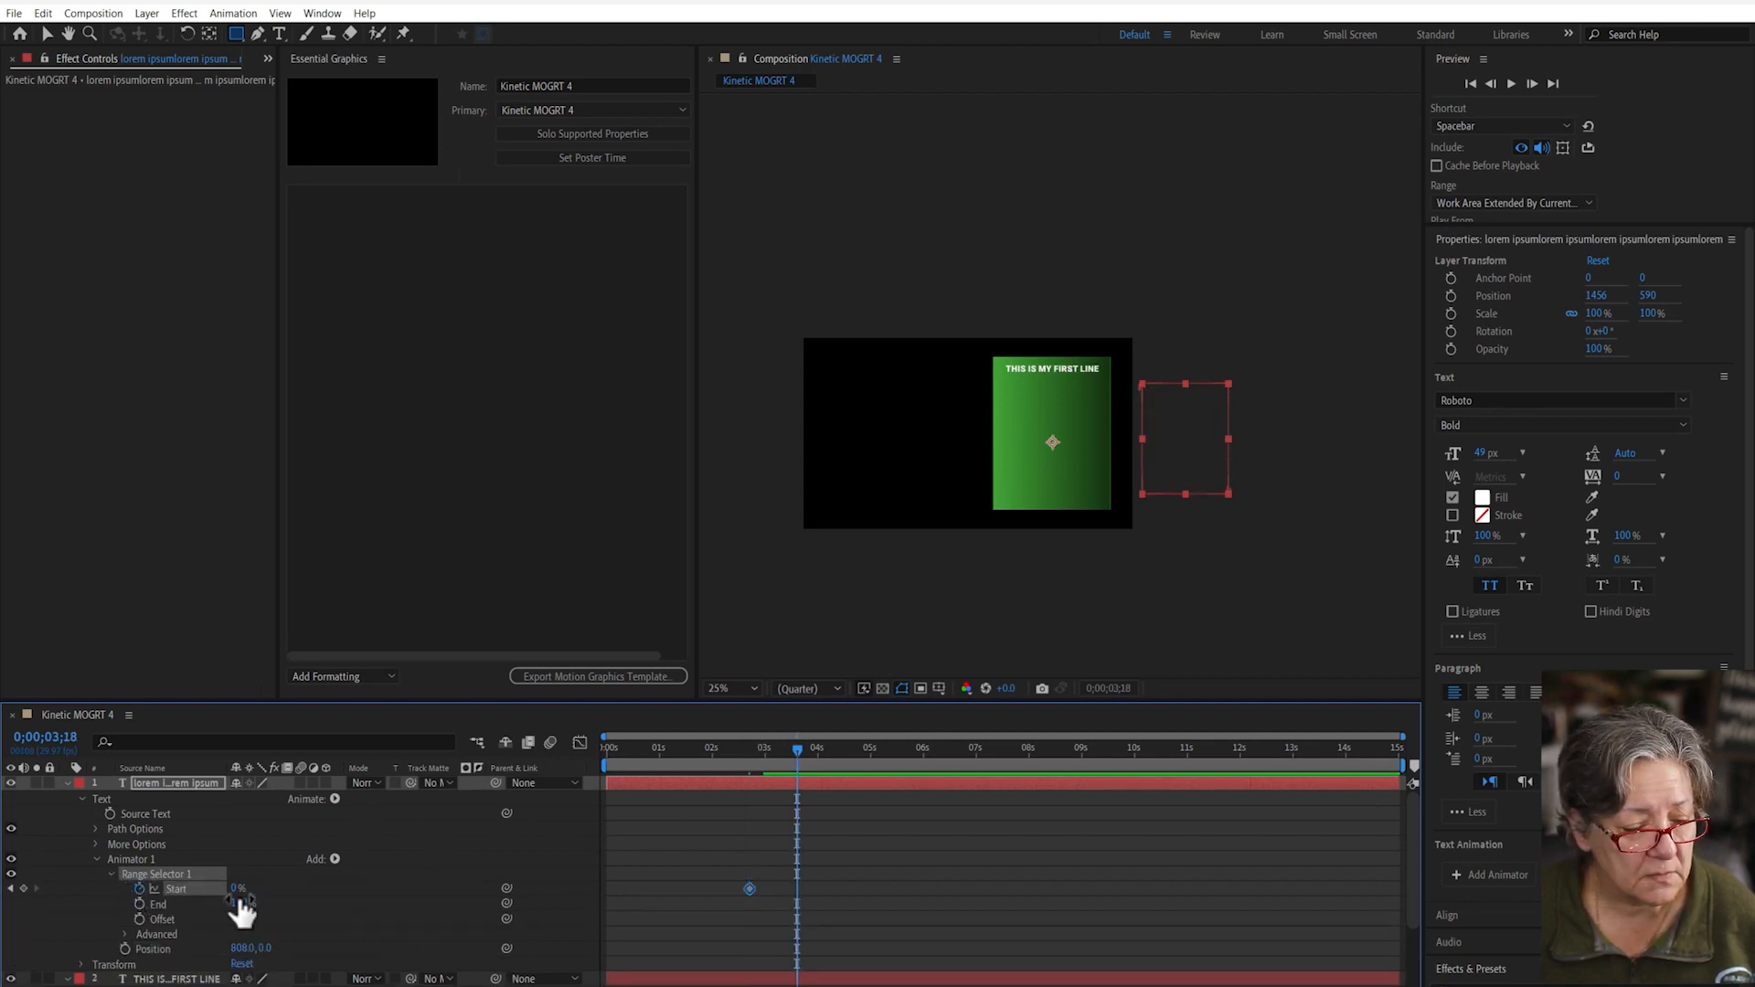
pyautogui.moveTo(239, 888); pyautogui.dragTo(662, 895)
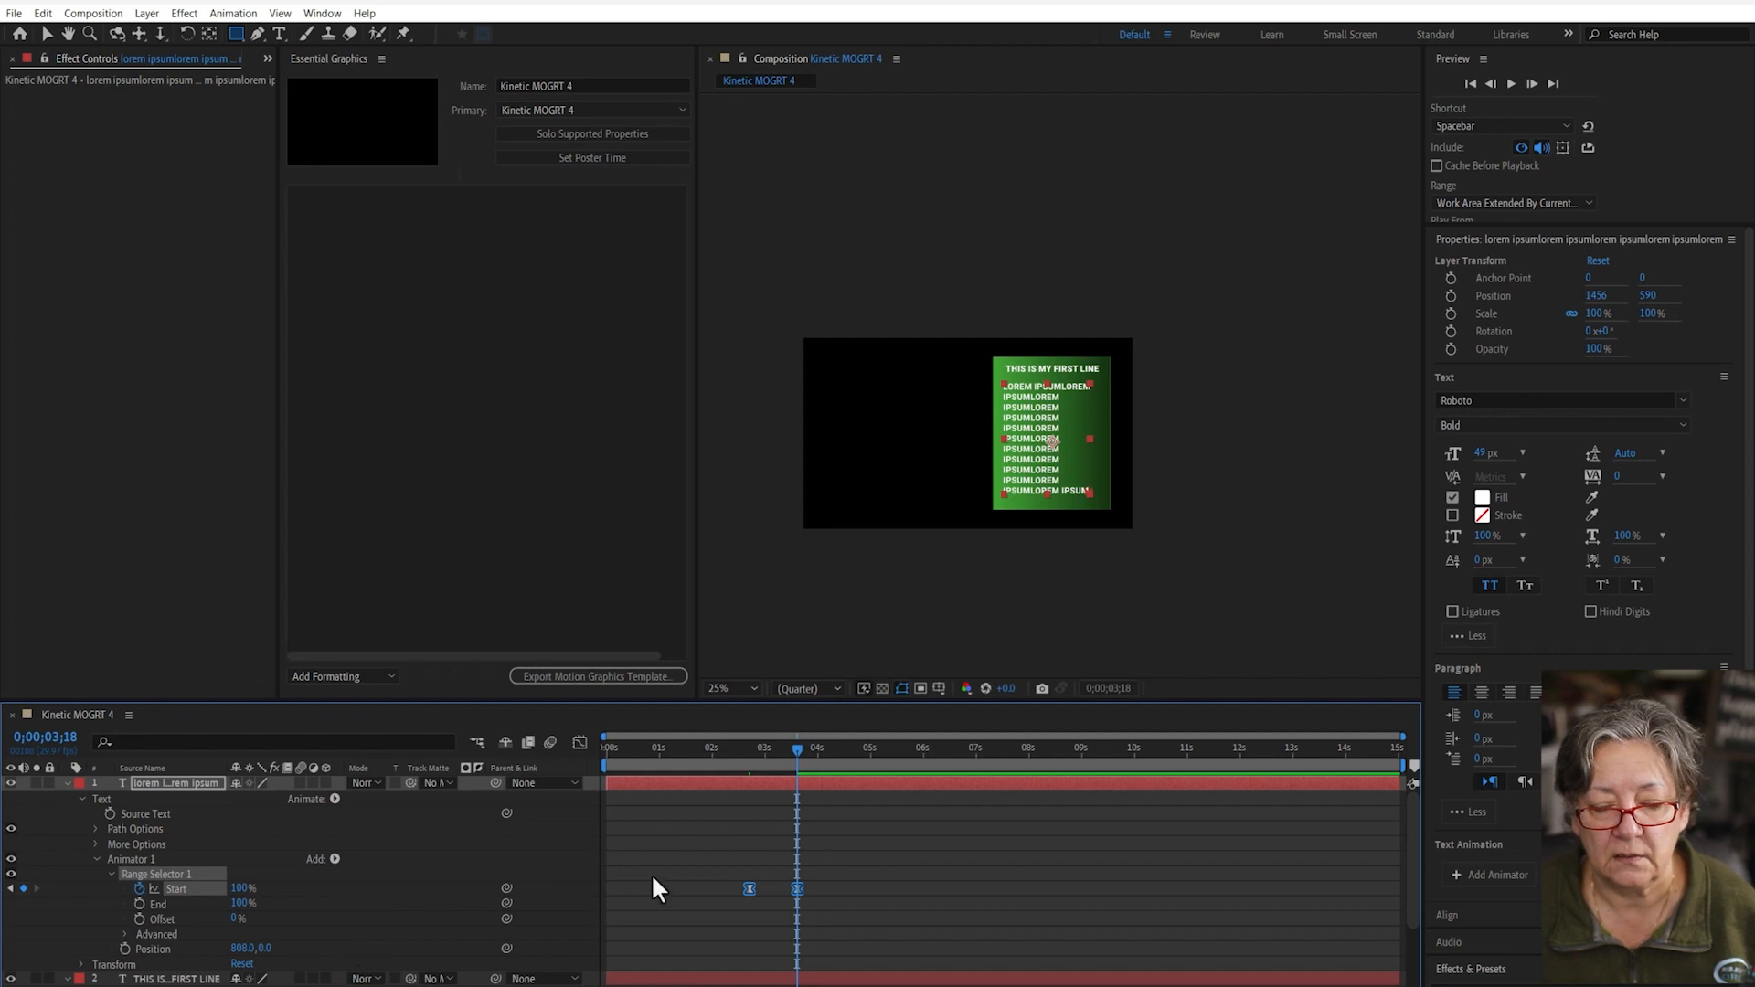
# - Preview the paragraph reveal, move its ending Range Selector Start keyframe to 0;00;04;05, and play the slower reveal
pyautogui.click(834, 810)
pyautogui.click(733, 748)
pyautogui.press('space')
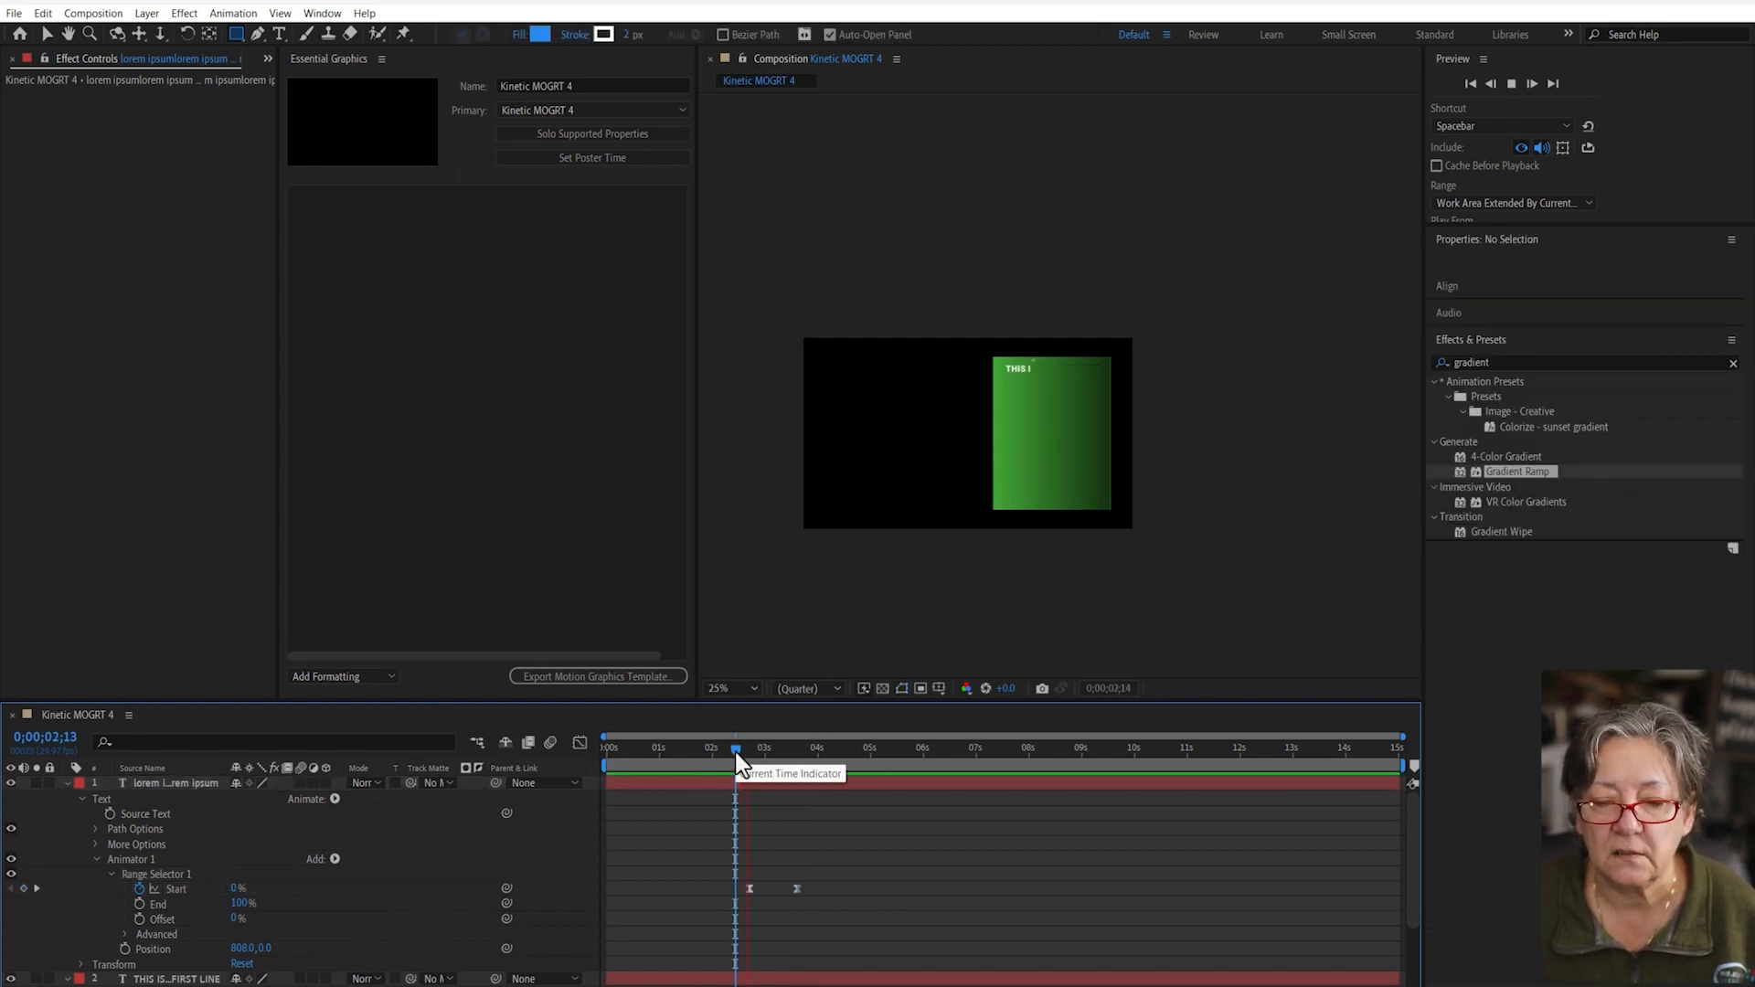
pyautogui.press('space')
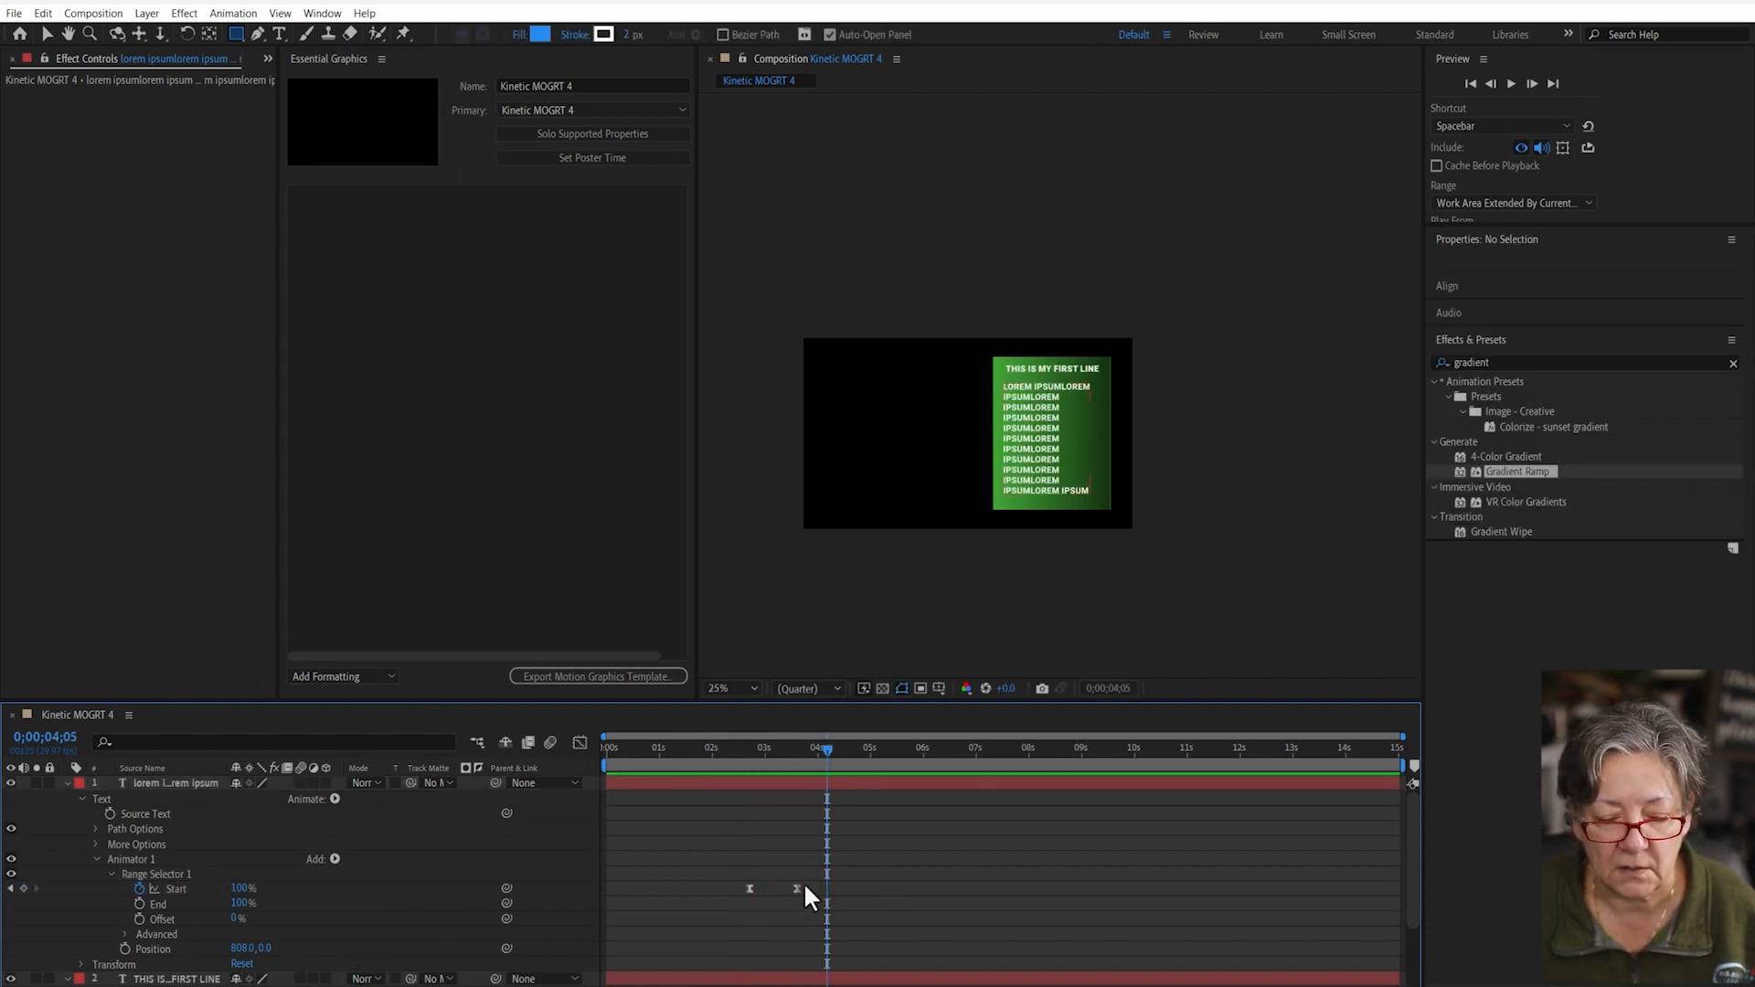
pyautogui.moveTo(797, 887); pyautogui.dragTo(827, 887)
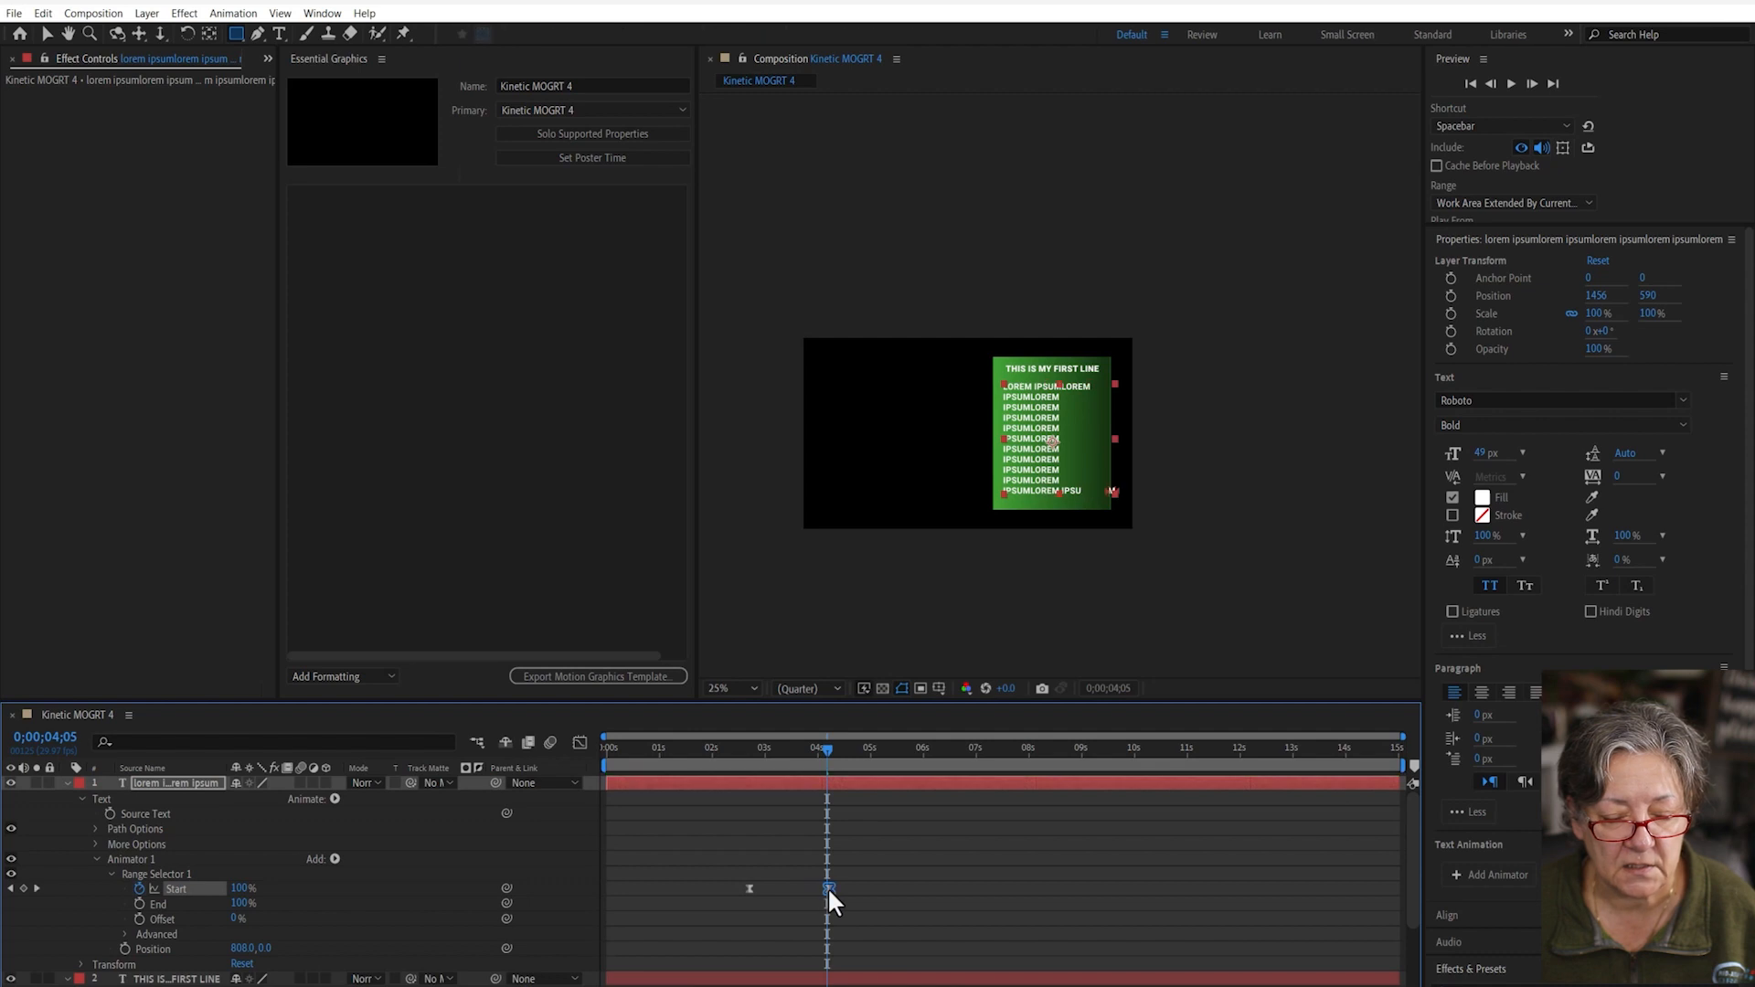
pyautogui.click(738, 749)
pyautogui.press('space')
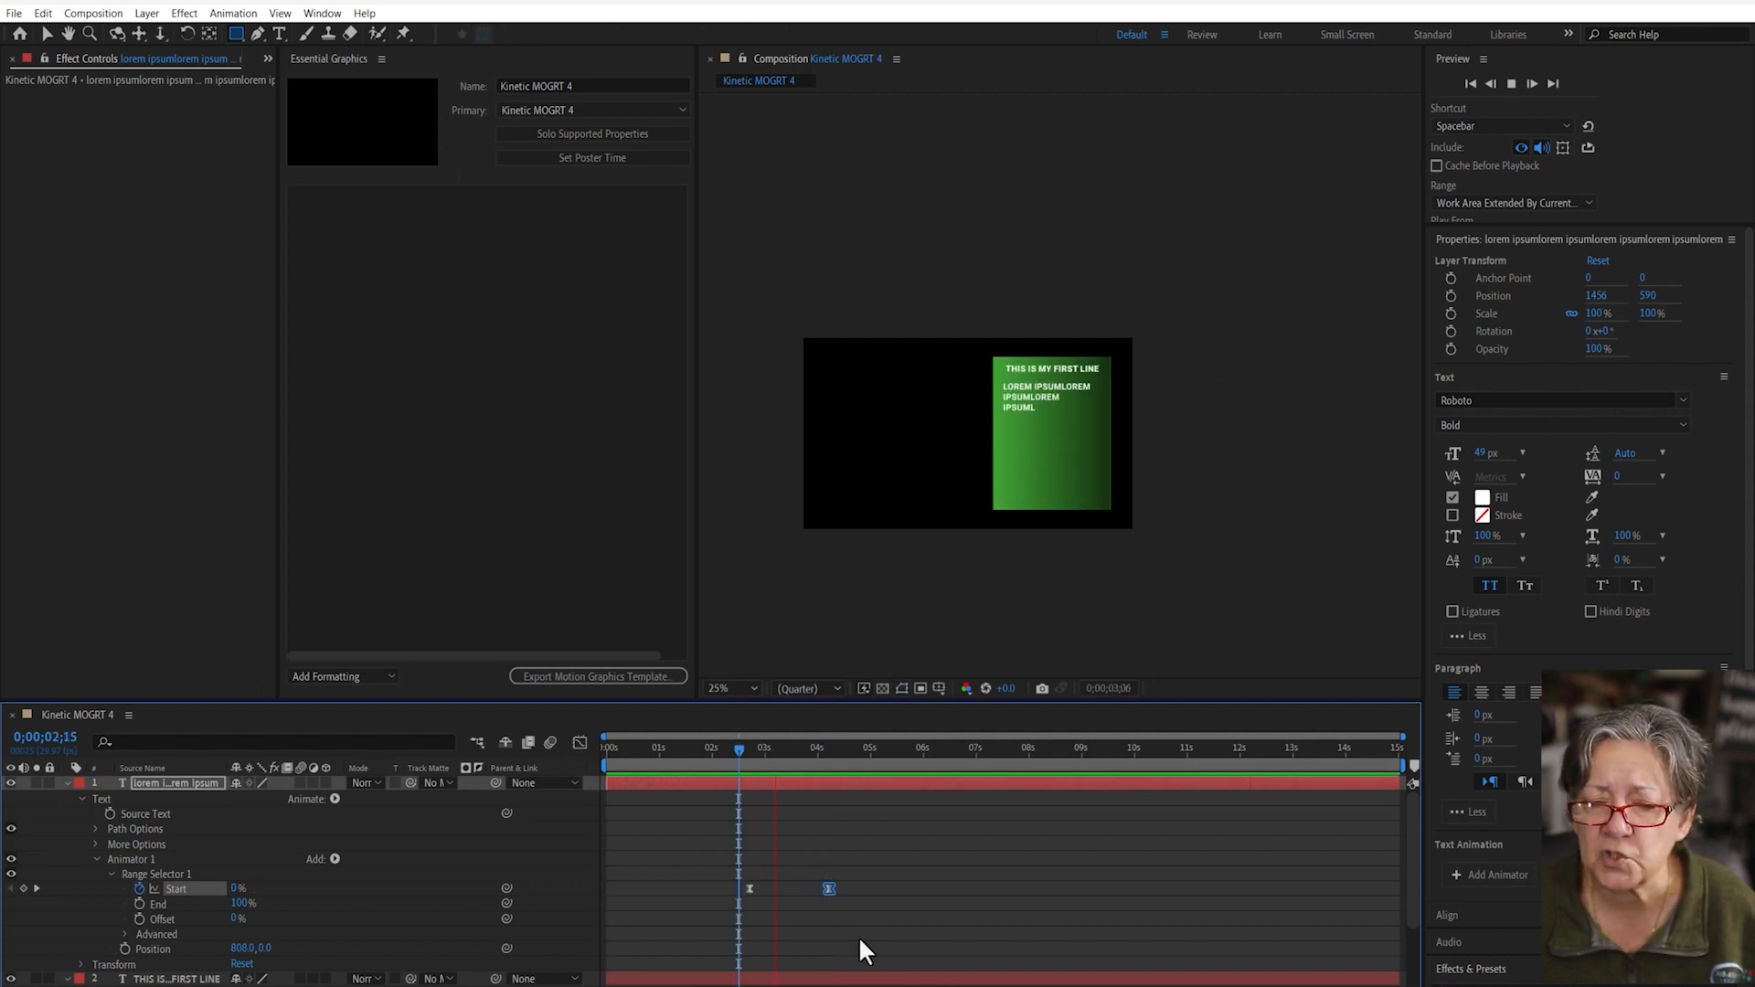
pyautogui.press('space')
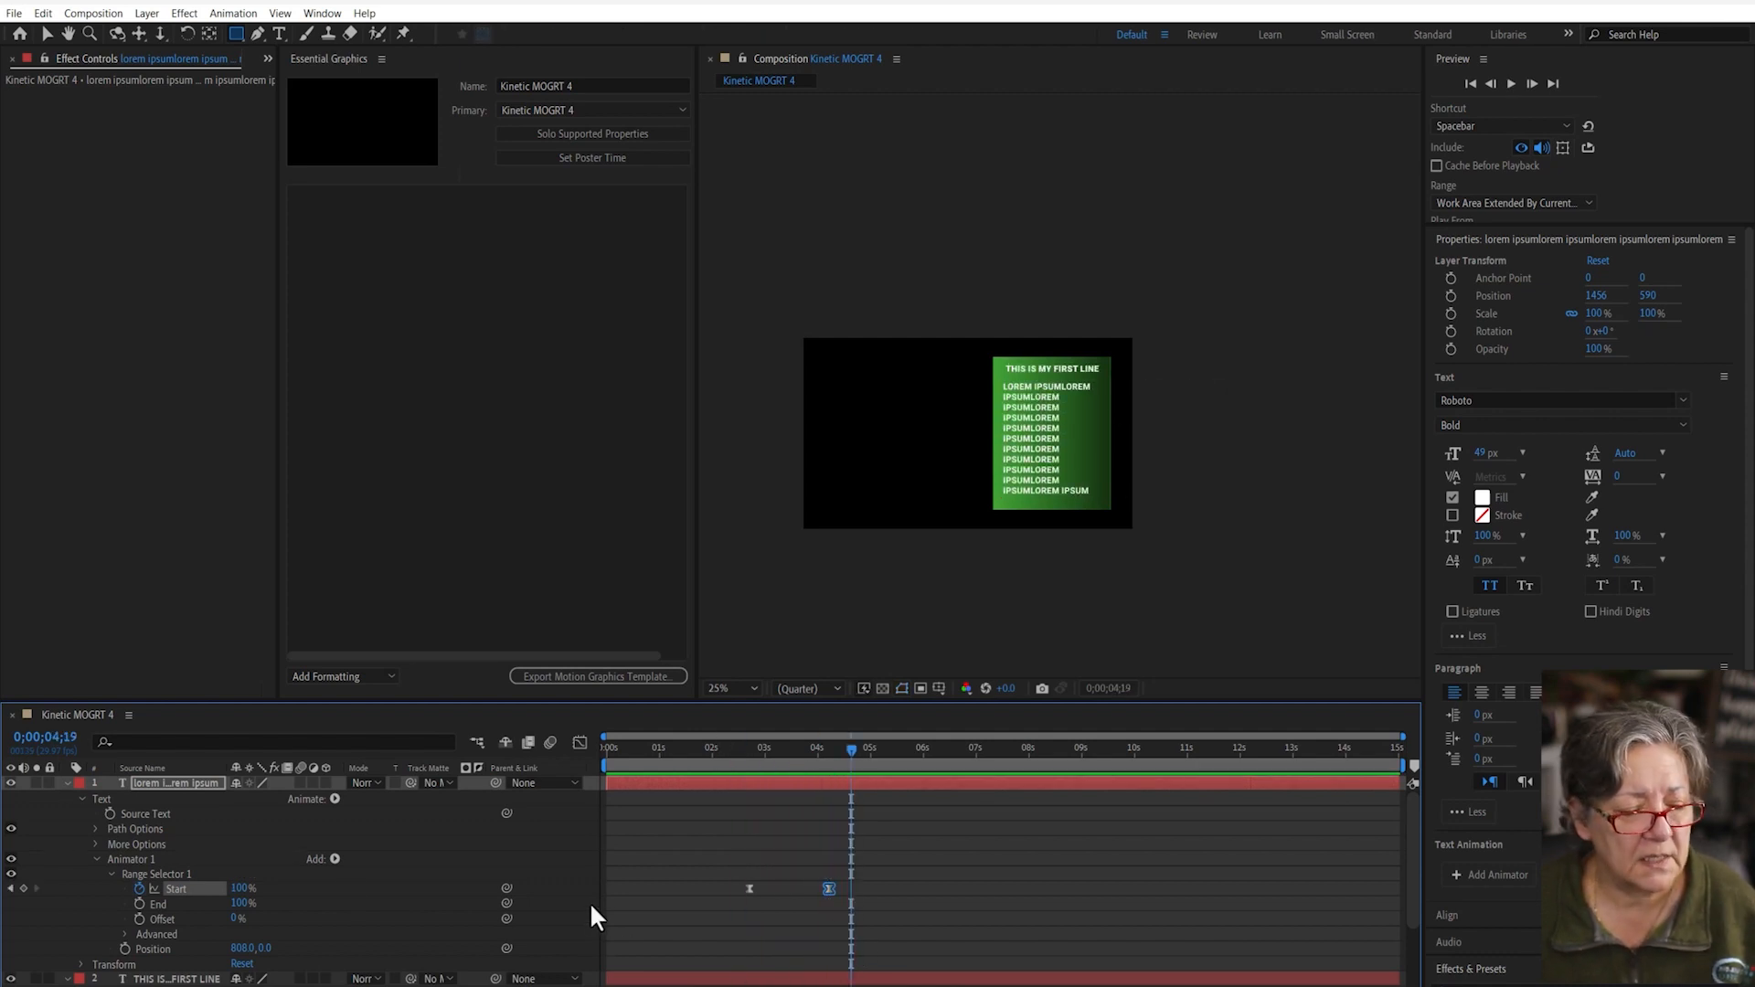
# - Draw a rectangular mask around the lorem ipsum paragraph, feather it 15 pixels, and play the whole animation from the start
pyautogui.click(178, 786)
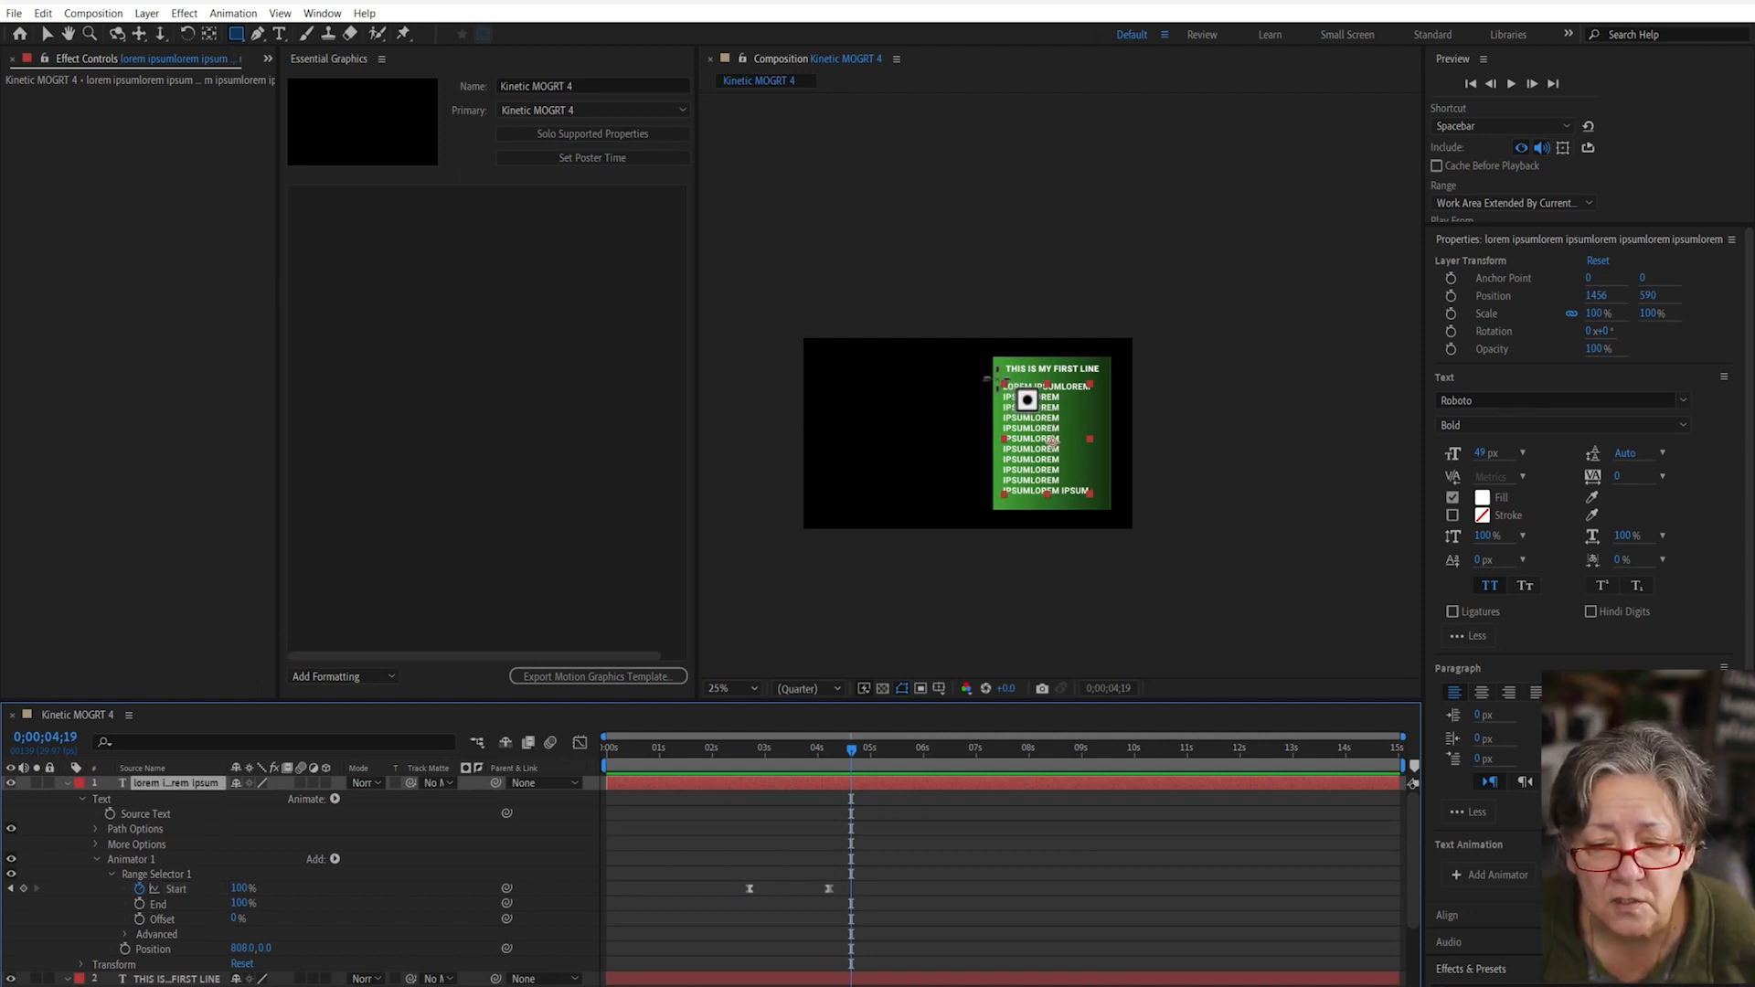
pyautogui.moveTo(997, 375); pyautogui.dragTo(1108, 504)
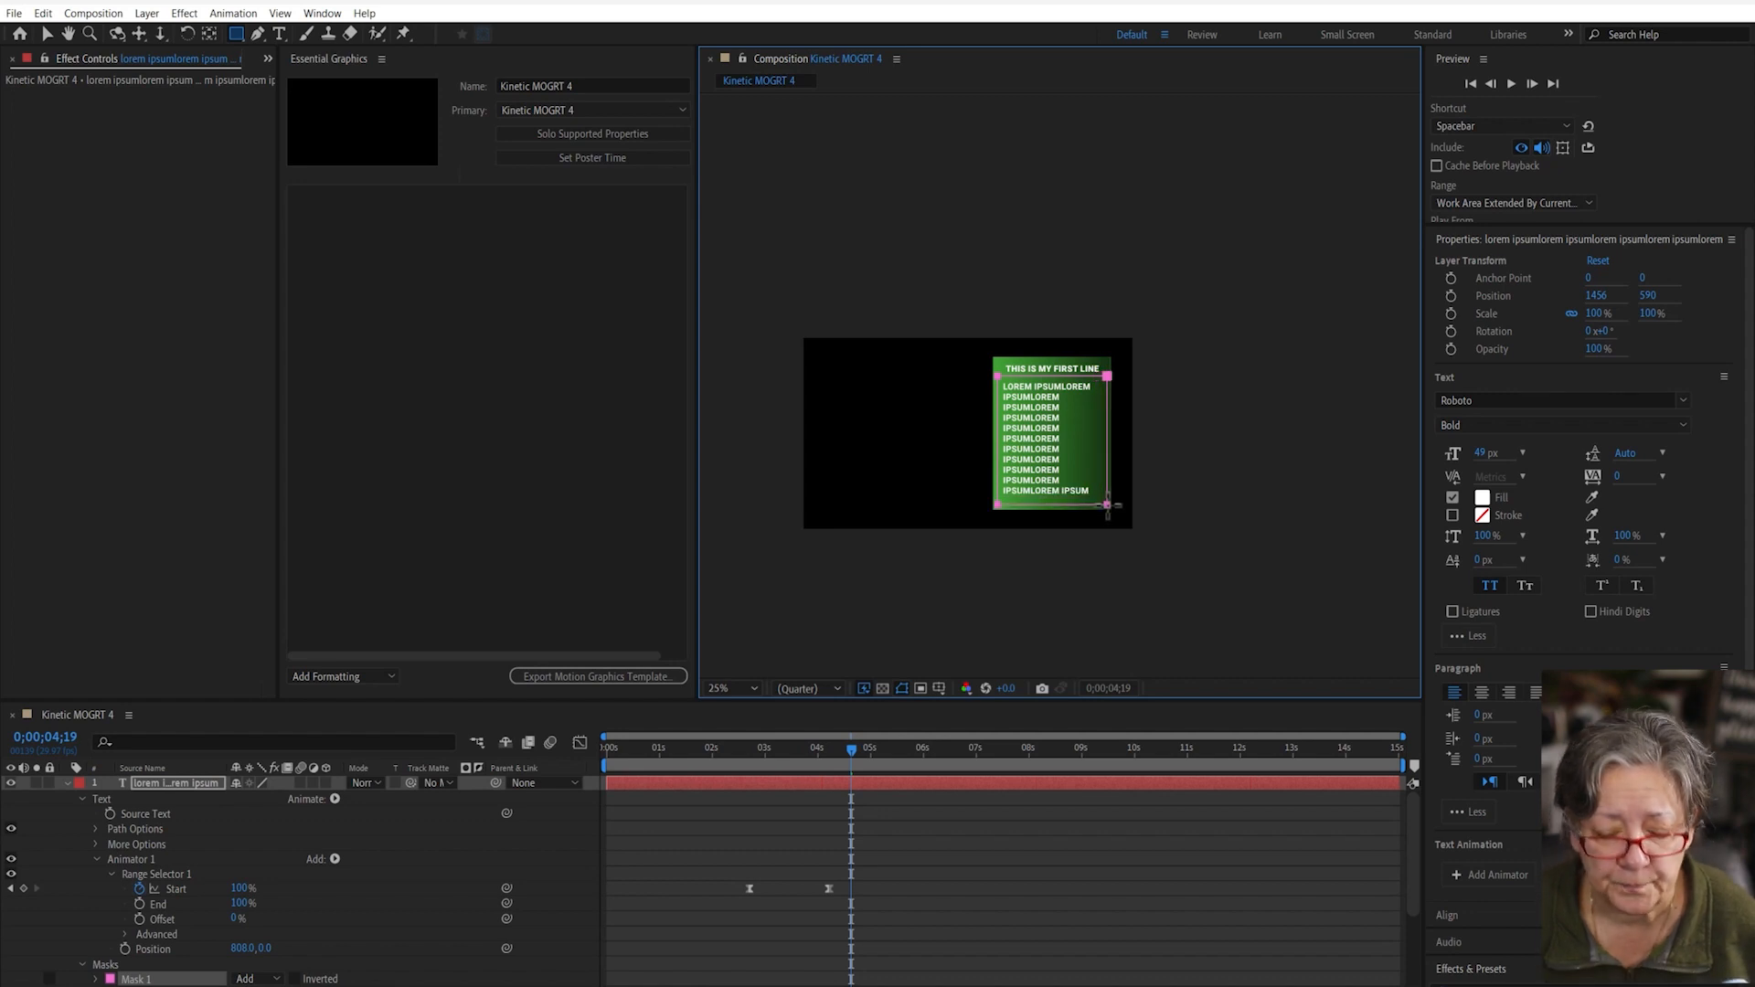
pyautogui.press('u')
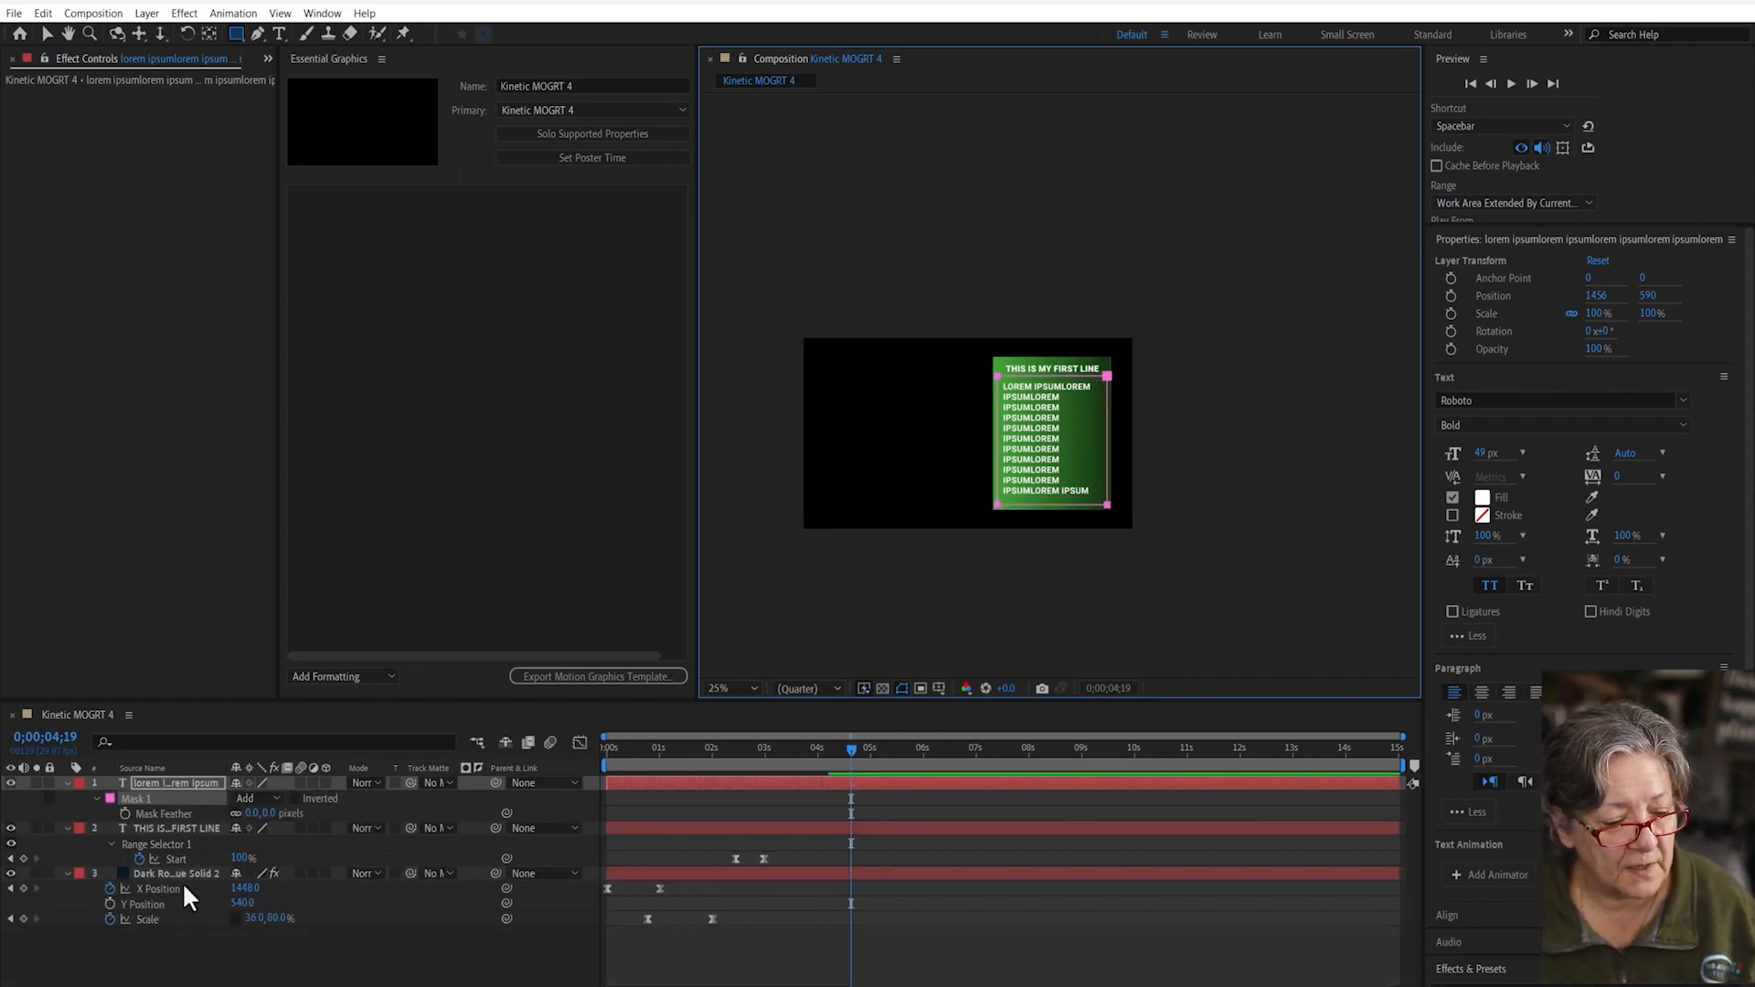
pyautogui.click(251, 814)
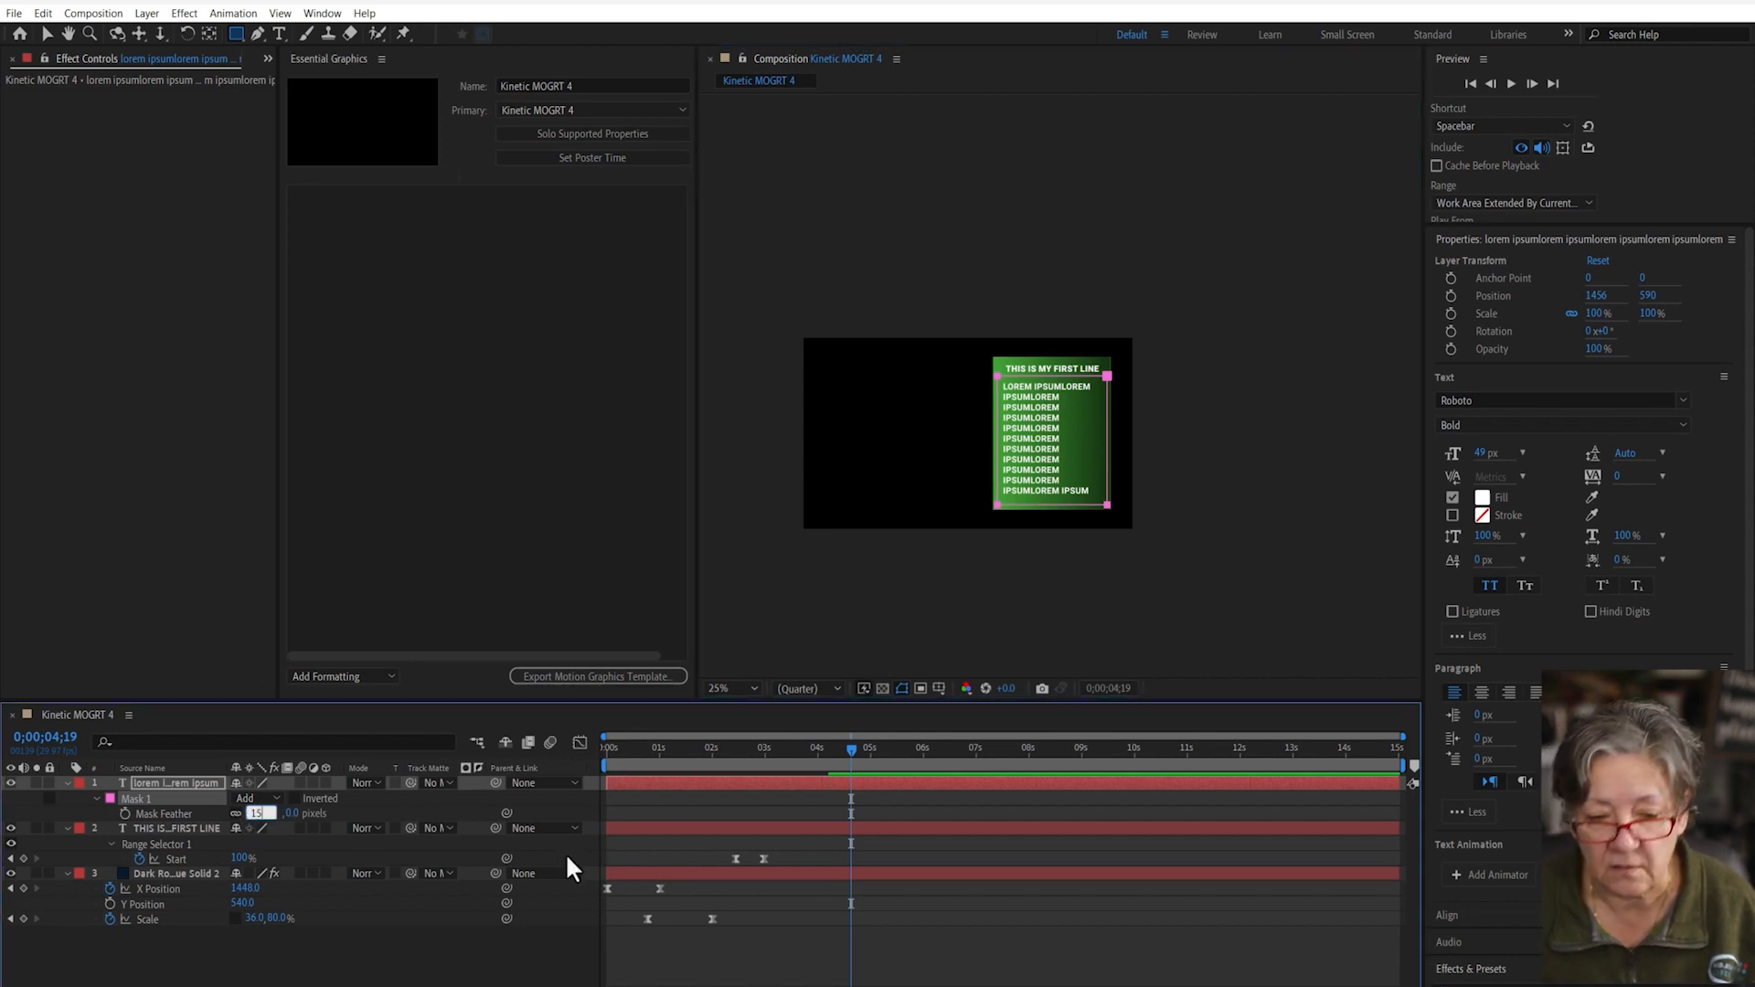
pyautogui.write('15')
pyautogui.press('Return')
pyautogui.click(783, 983)
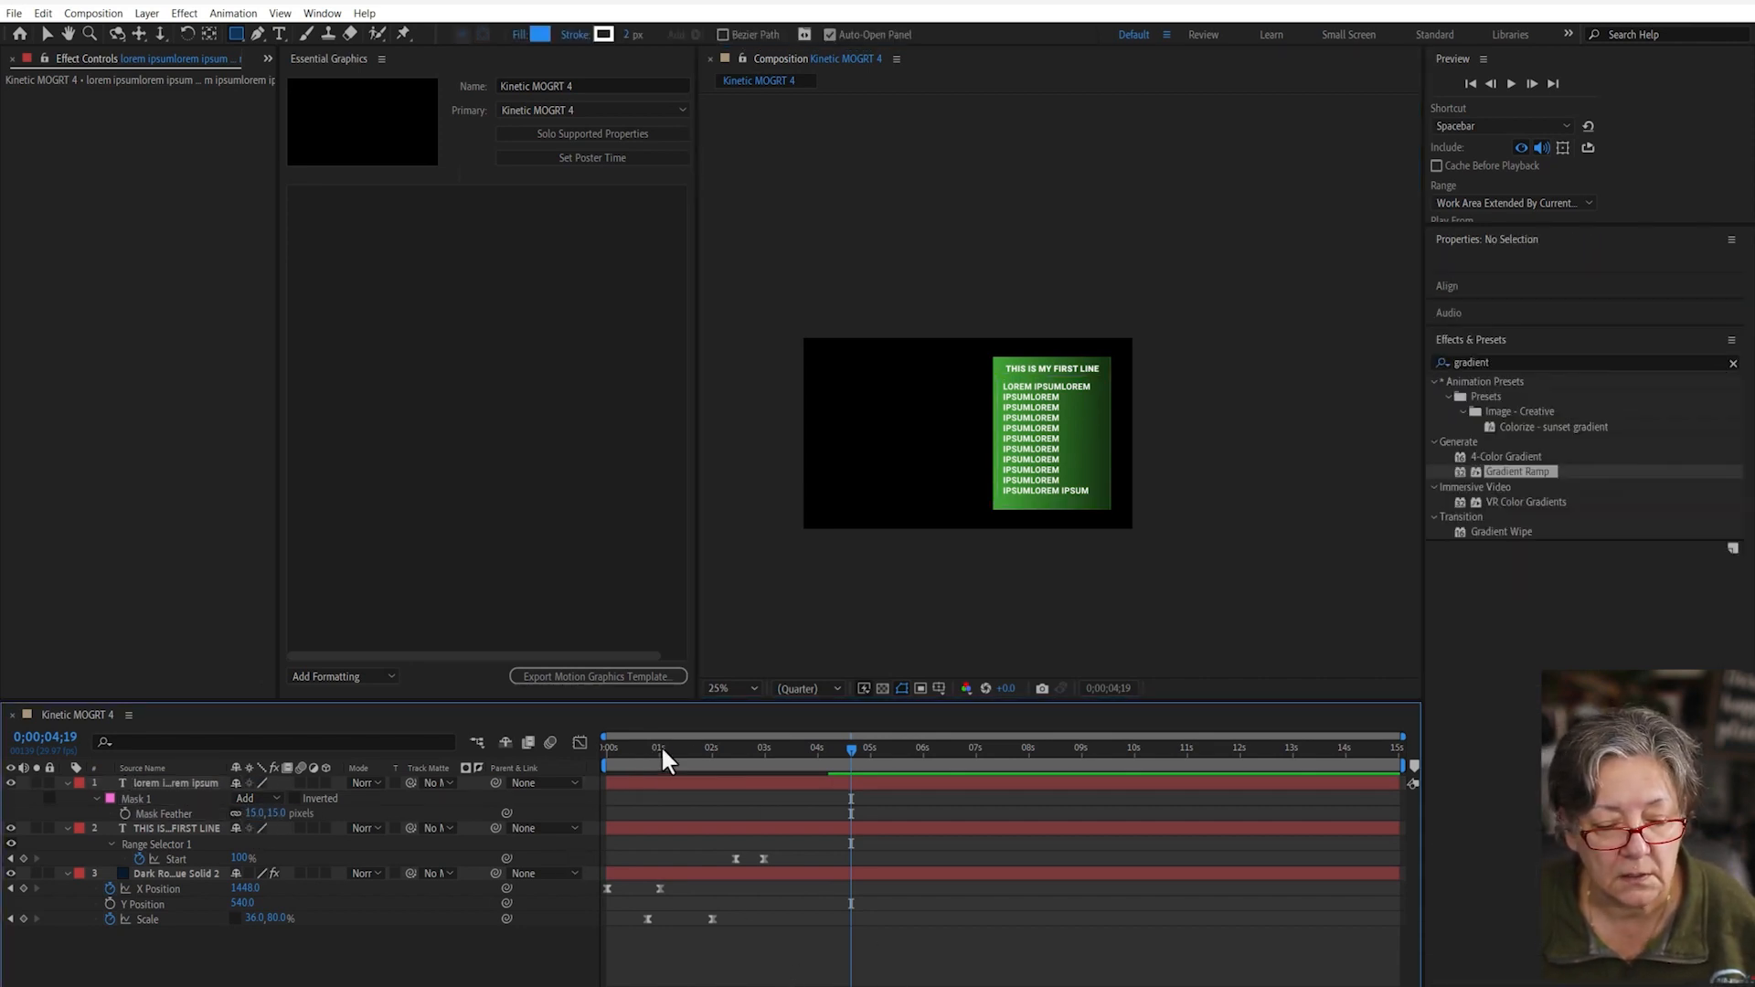
pyautogui.press('space')
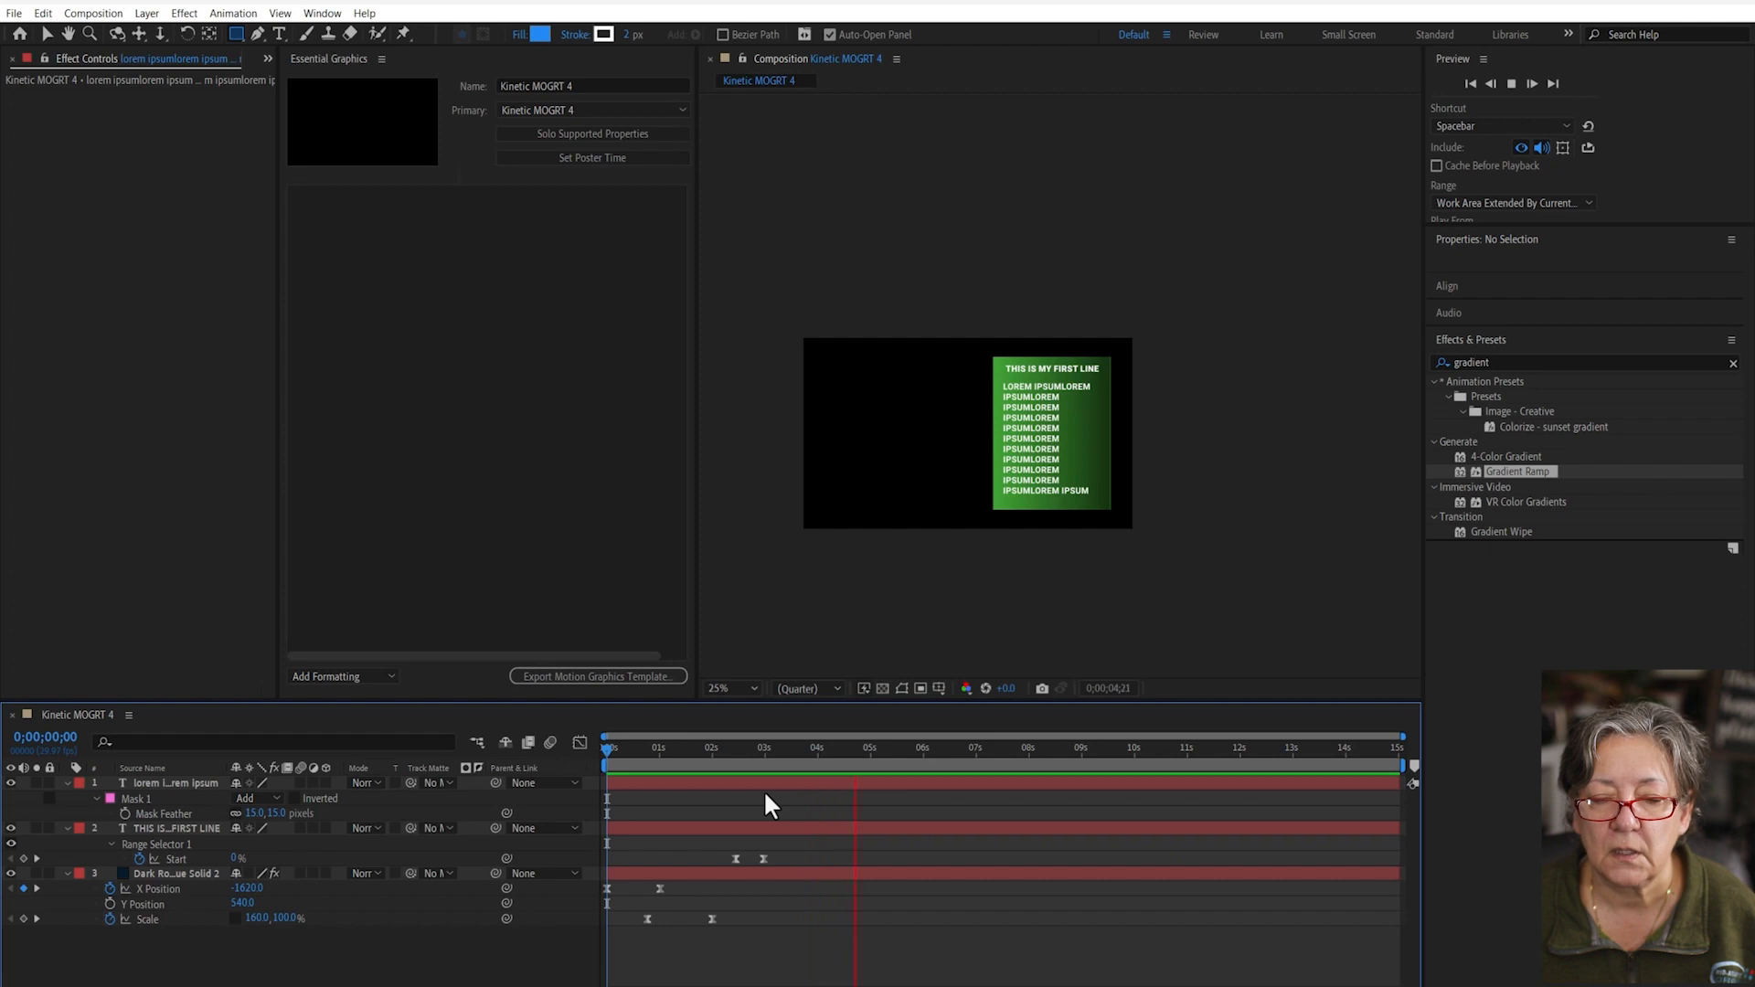
pyautogui.press('space')
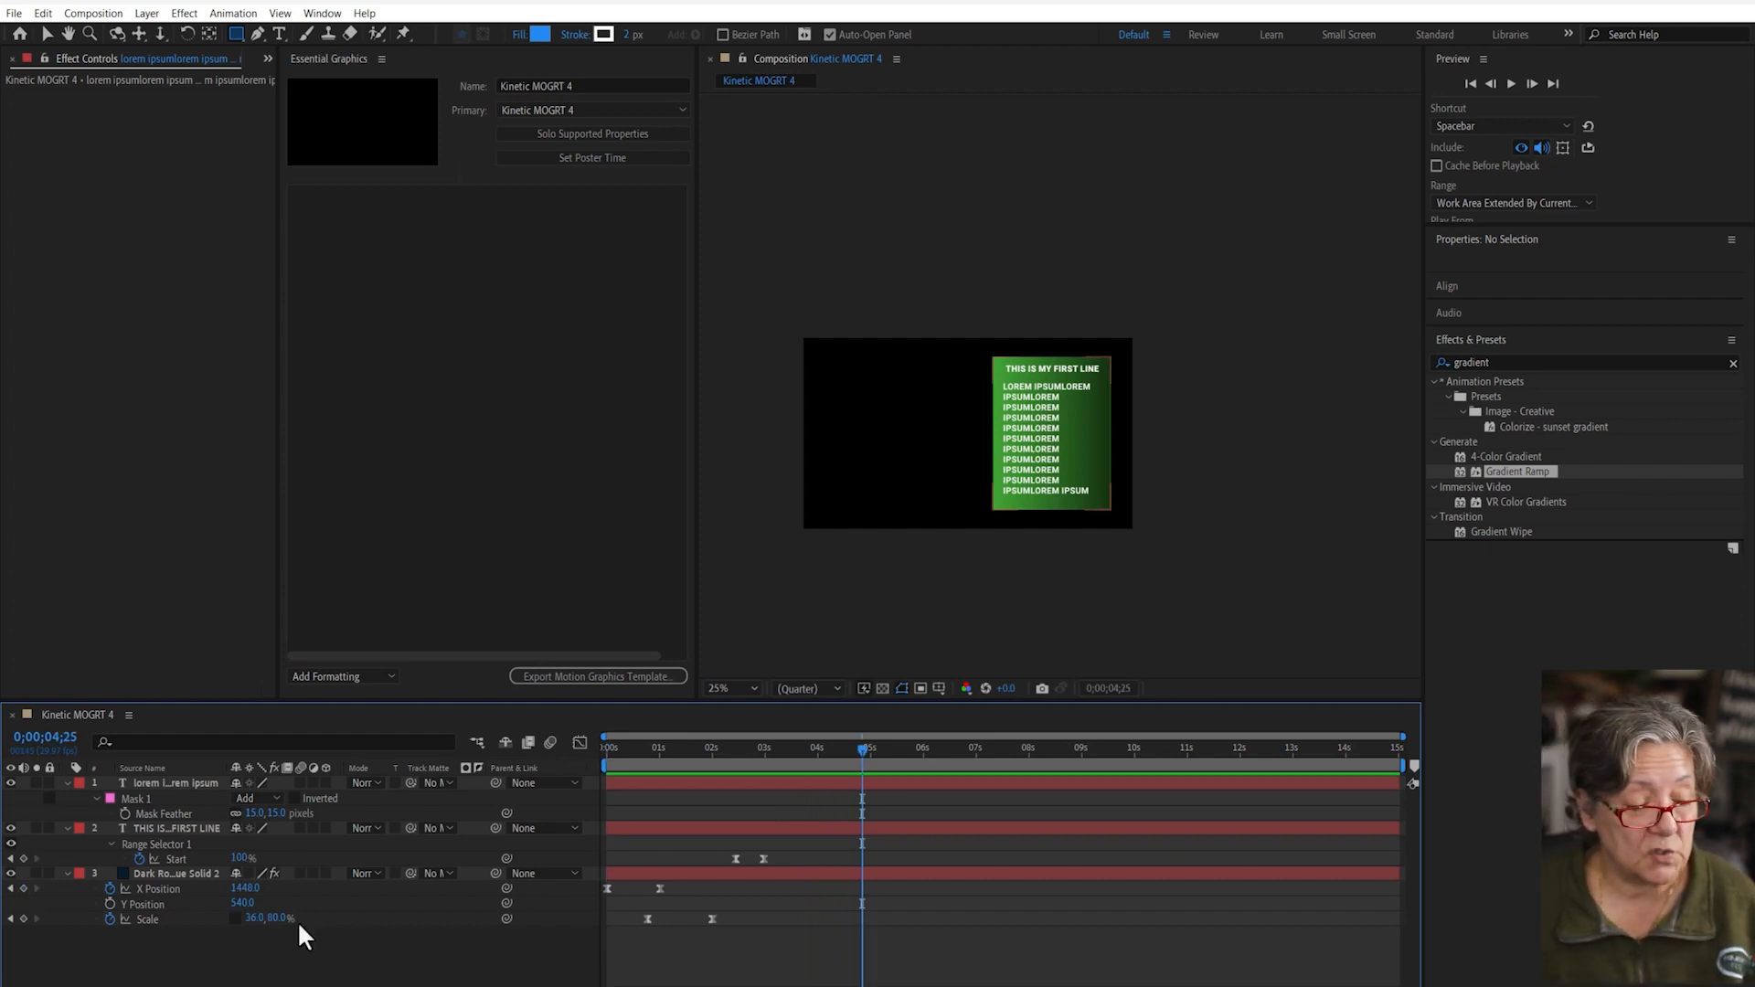
# - Select both text layers and the solid layer together with their displayed properties
pyautogui.moveTo(239, 962); pyautogui.dragTo(72, 795)
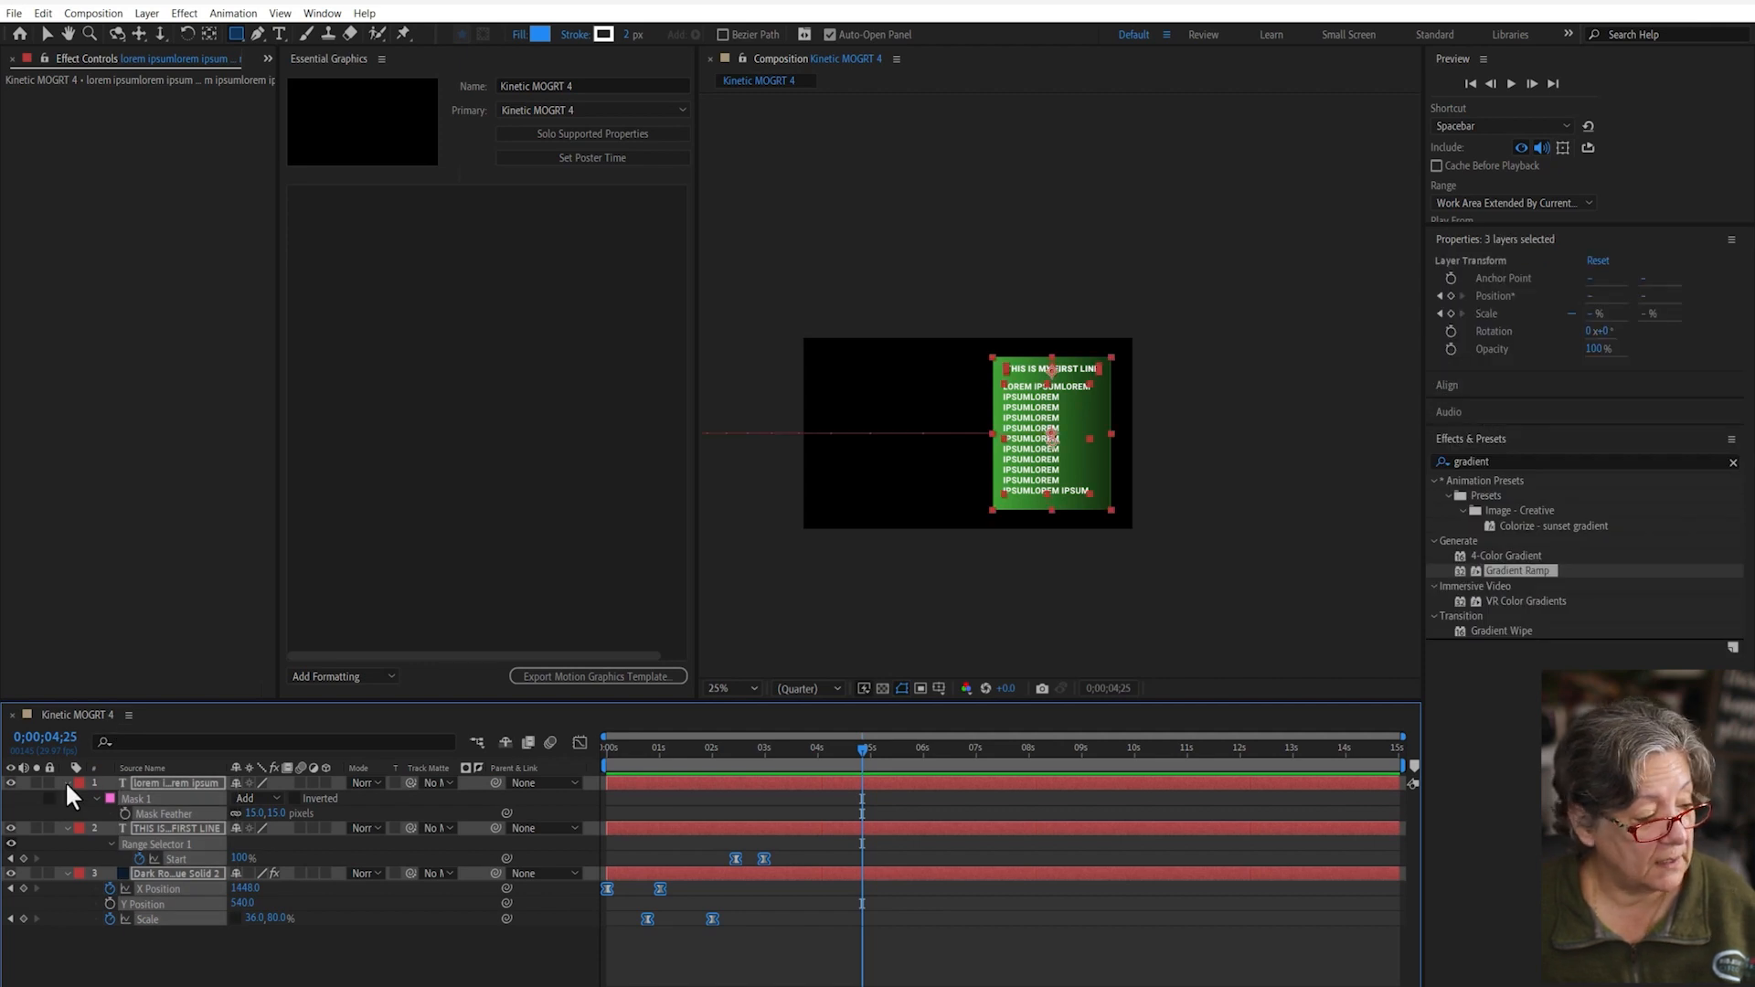
# - Collapse and deselect the timeline layers and reveal only the properties supported by the motion graphics template
pyautogui.click(66, 783)
pyautogui.click(308, 896)
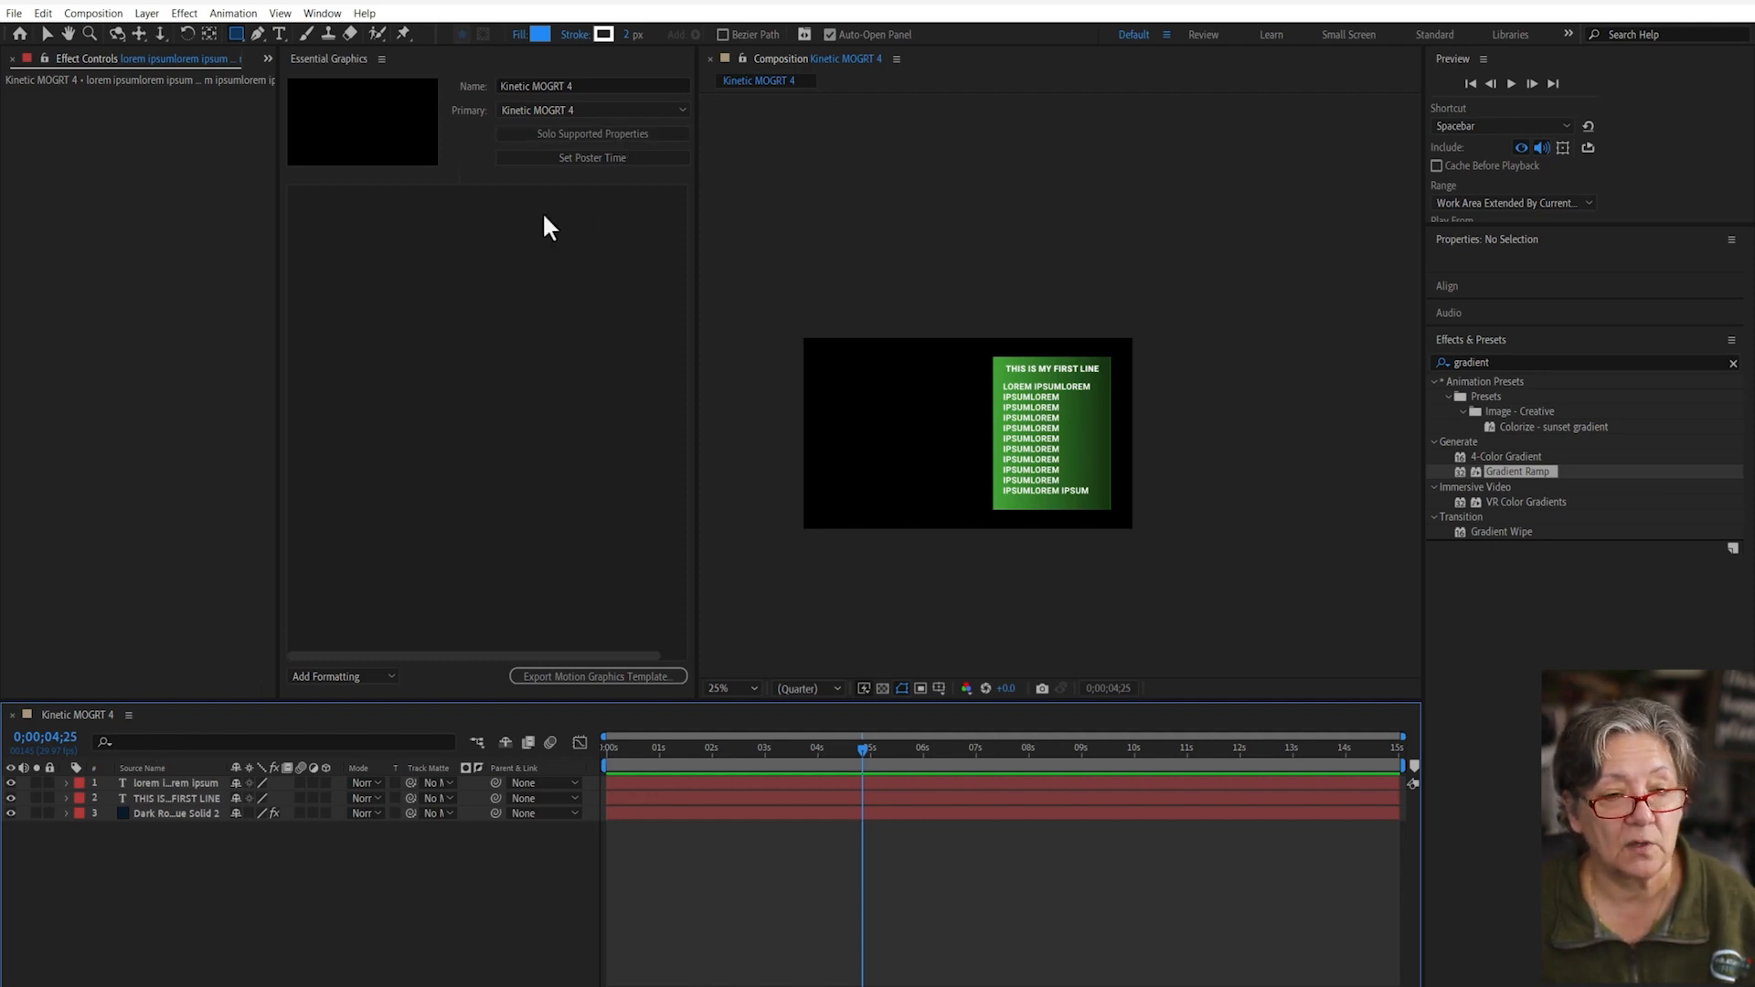
pyautogui.click(603, 133)
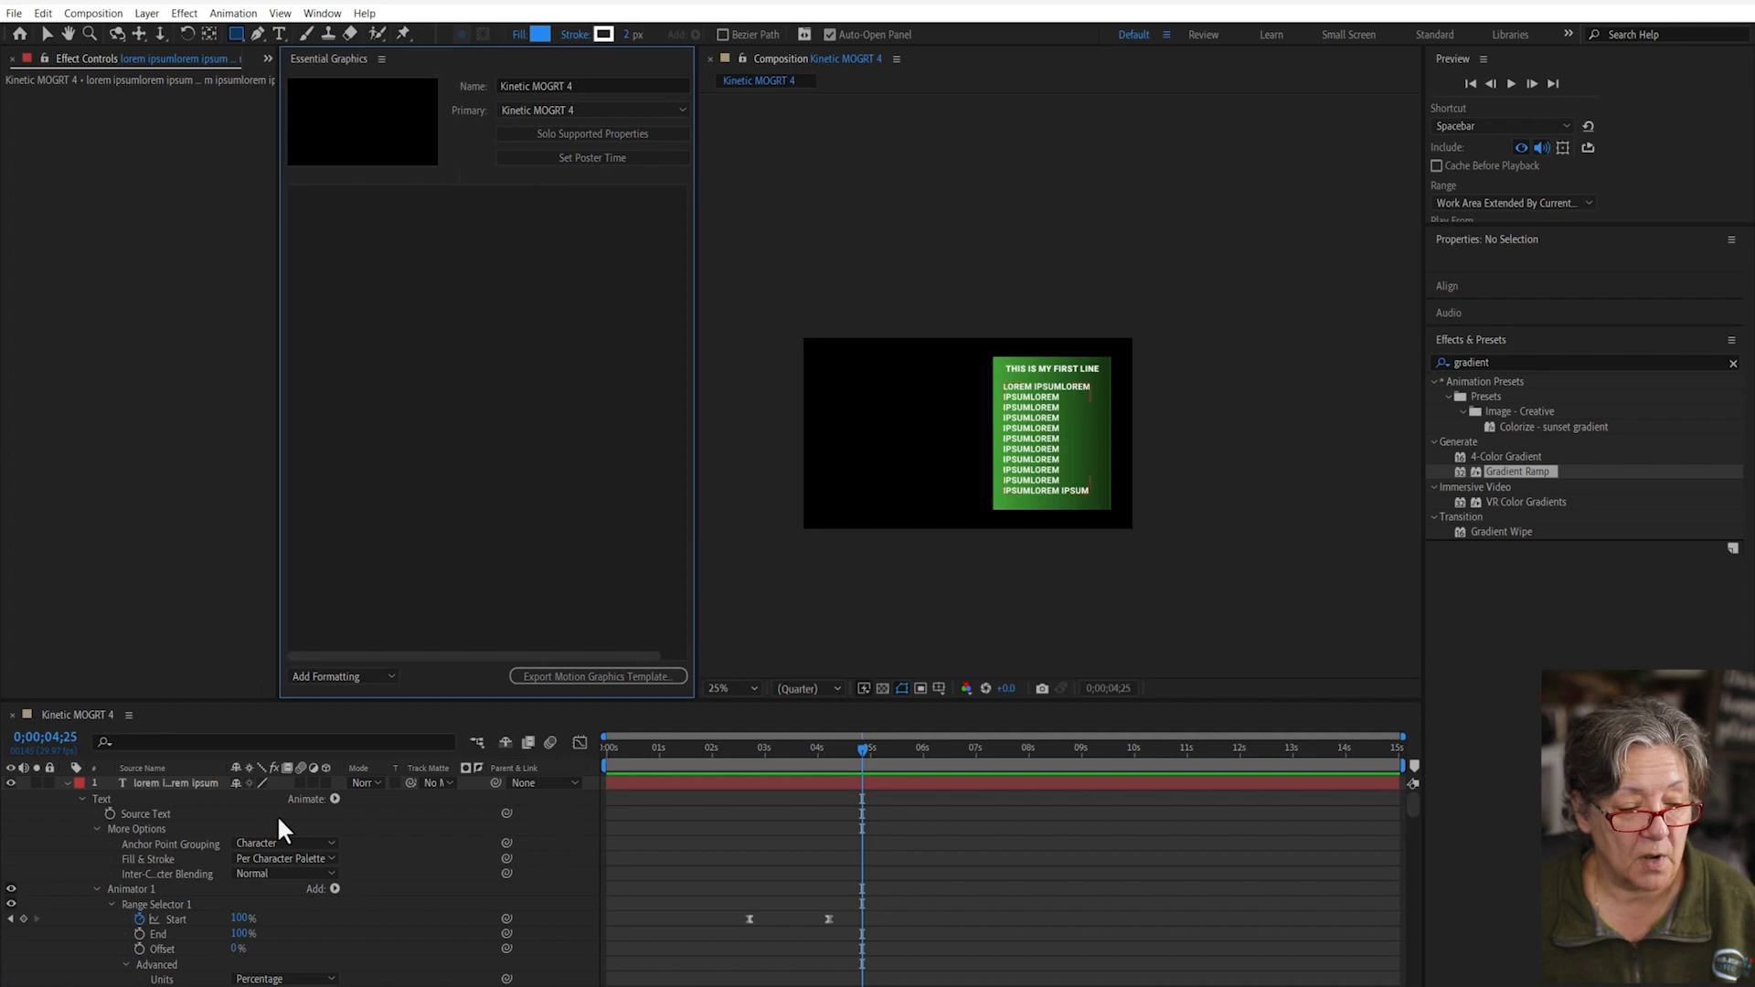
# - Add a formatting group to the Essential Graphics properties and name it "Text Properties"
pyautogui.click(354, 681)
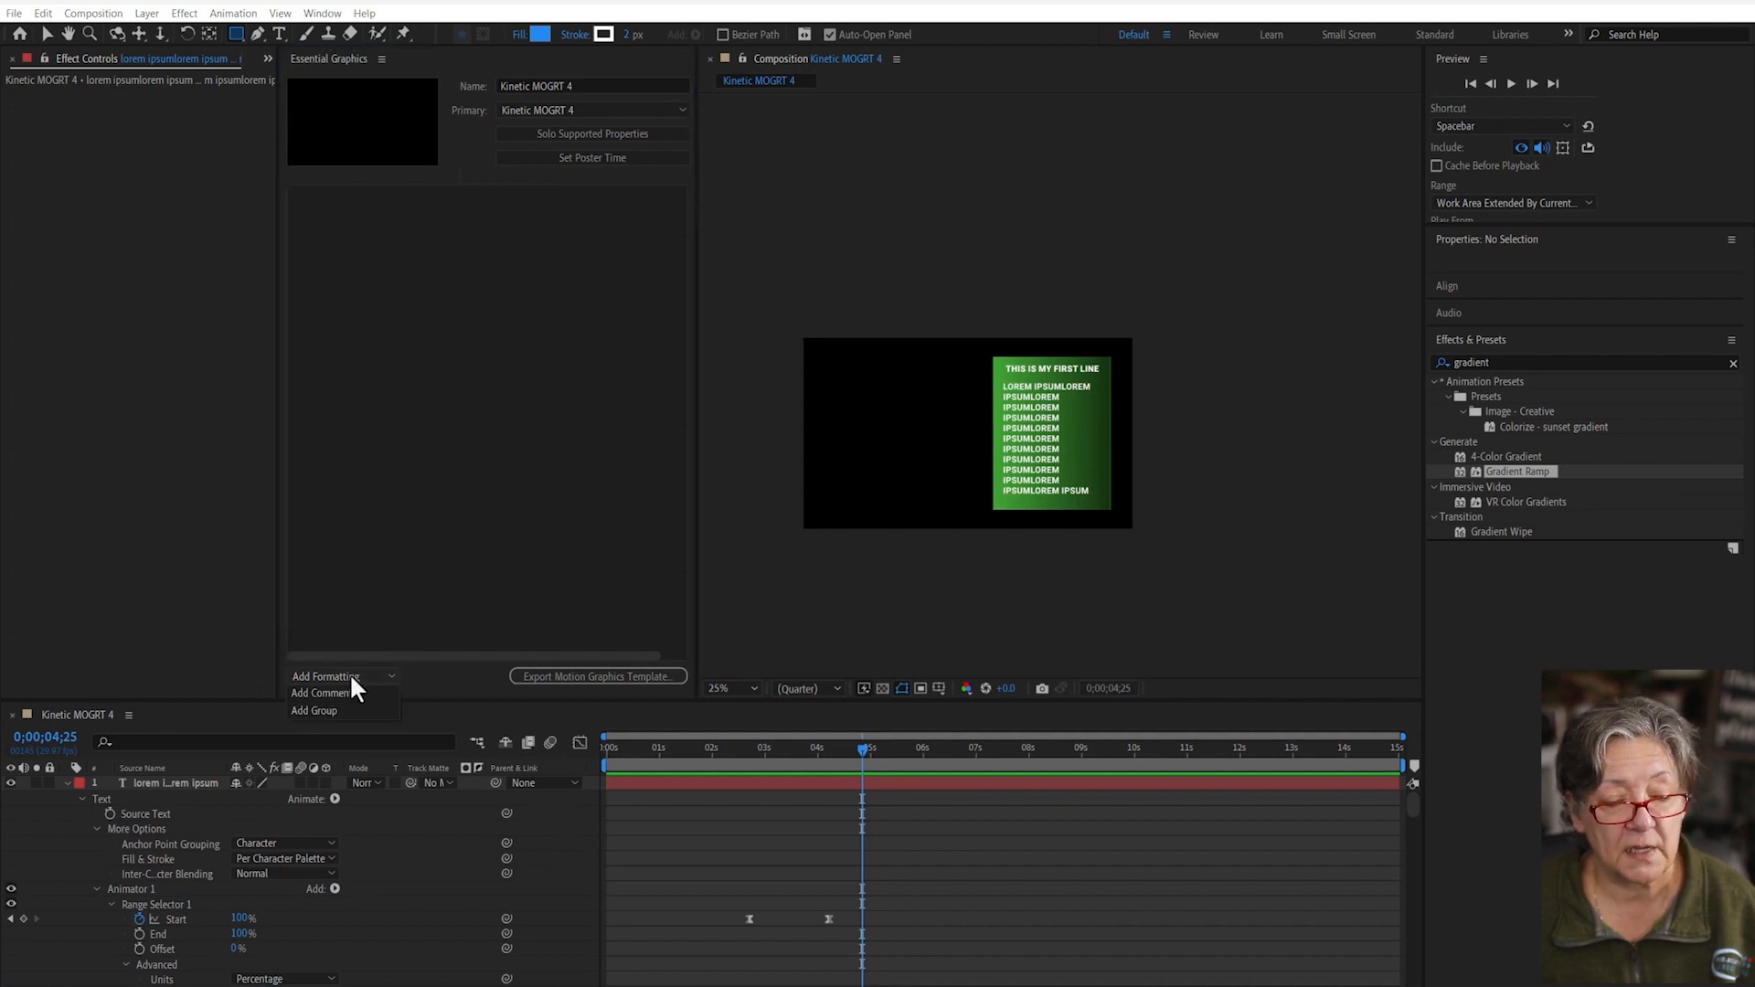
pyautogui.click(331, 711)
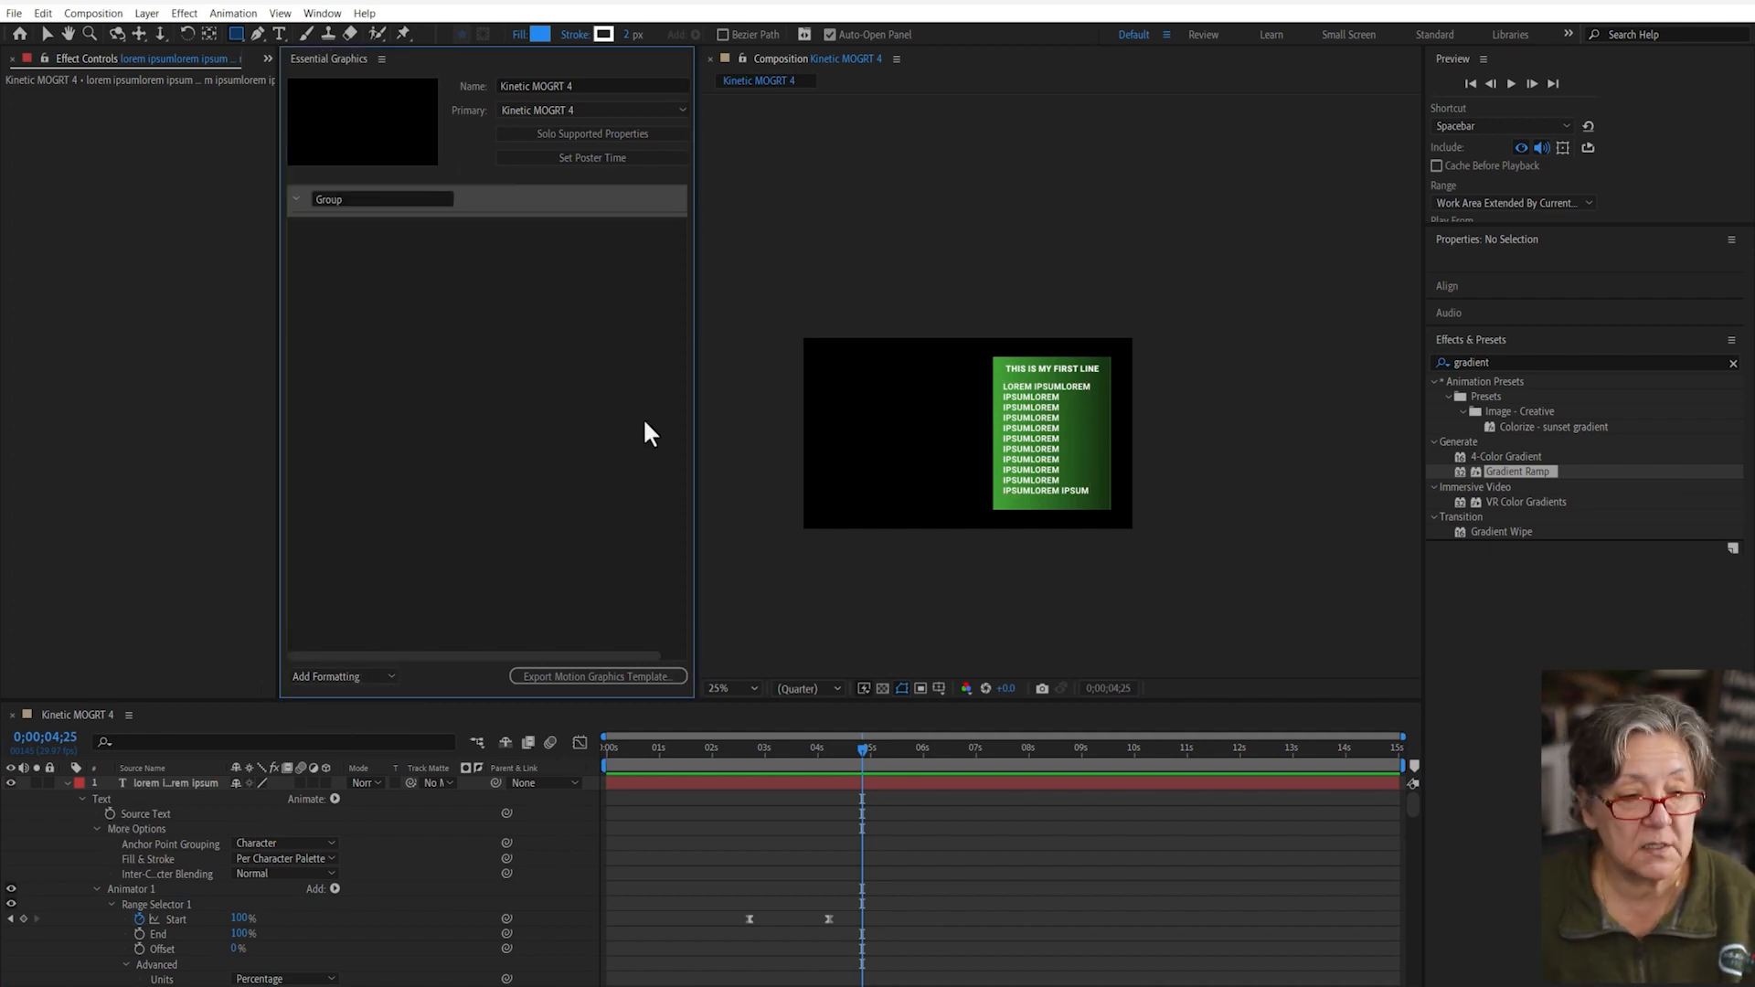
pyautogui.moveTo(364, 201); pyautogui.dragTo(256, 199)
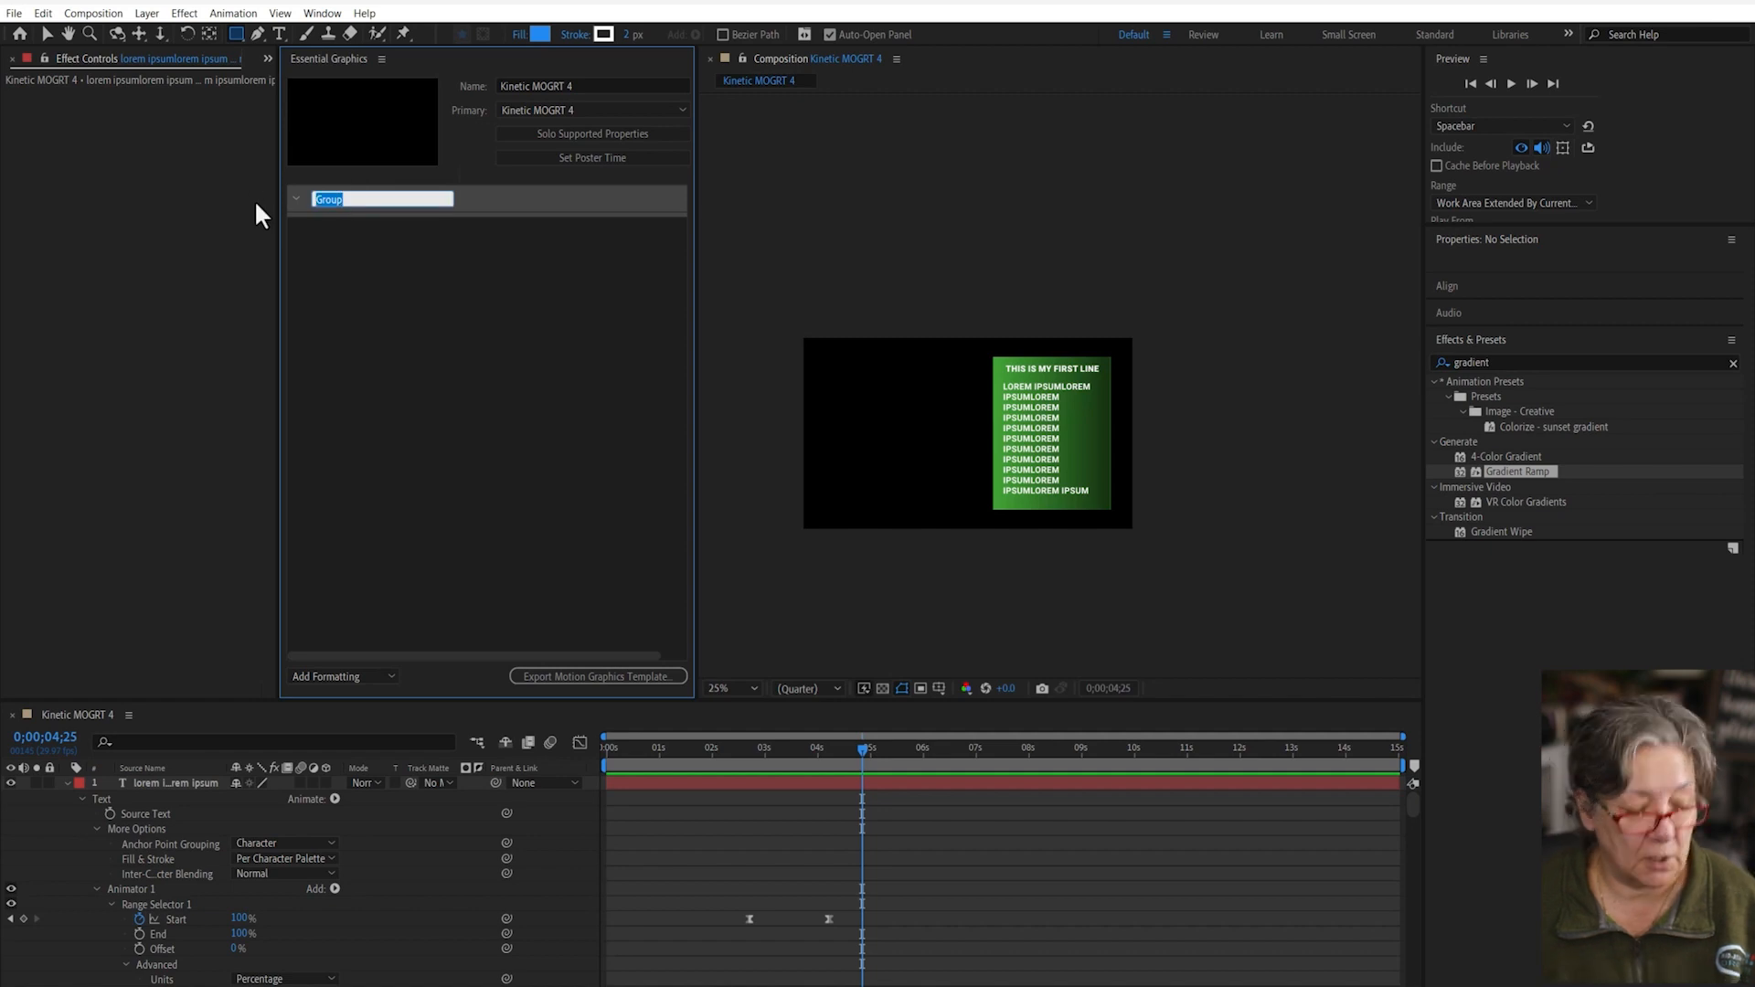
pyautogui.write('Text Properties')
pyautogui.press('Return')
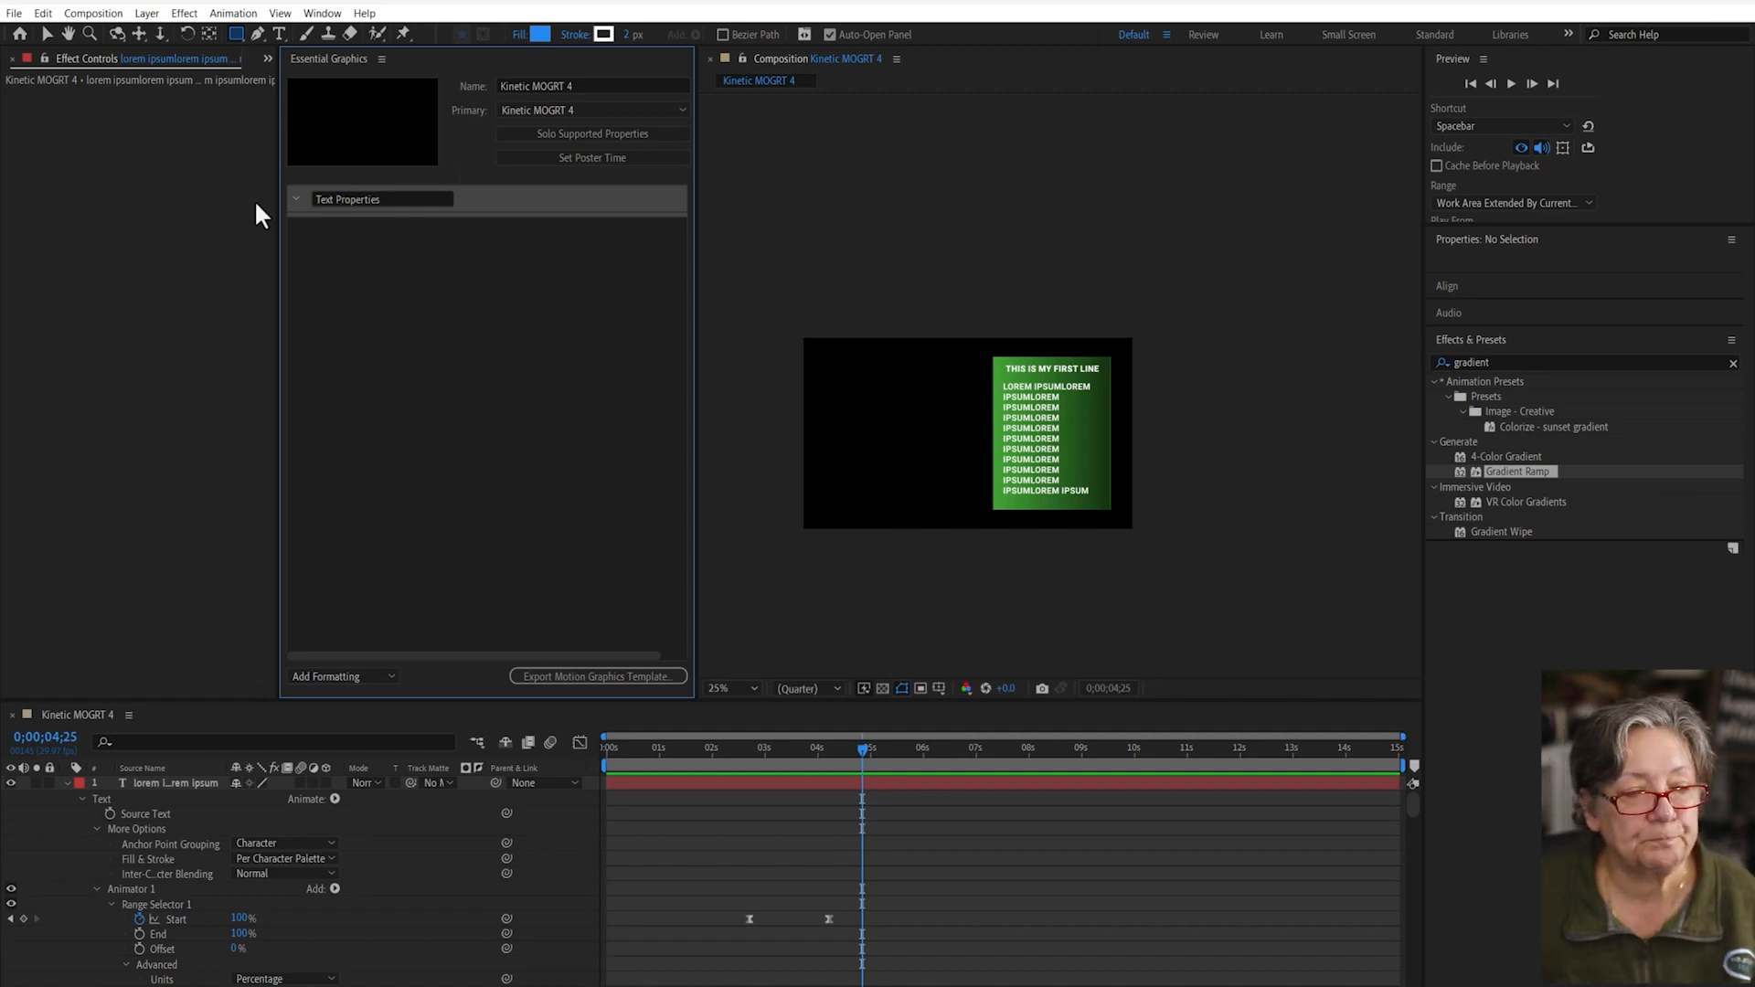
# - Add the lorem ipsum layer's Source Text to the Text Properties group and rename it "Text 2 Source"
pyautogui.click(431, 239)
pyautogui.moveTo(129, 812); pyautogui.dragTo(362, 219)
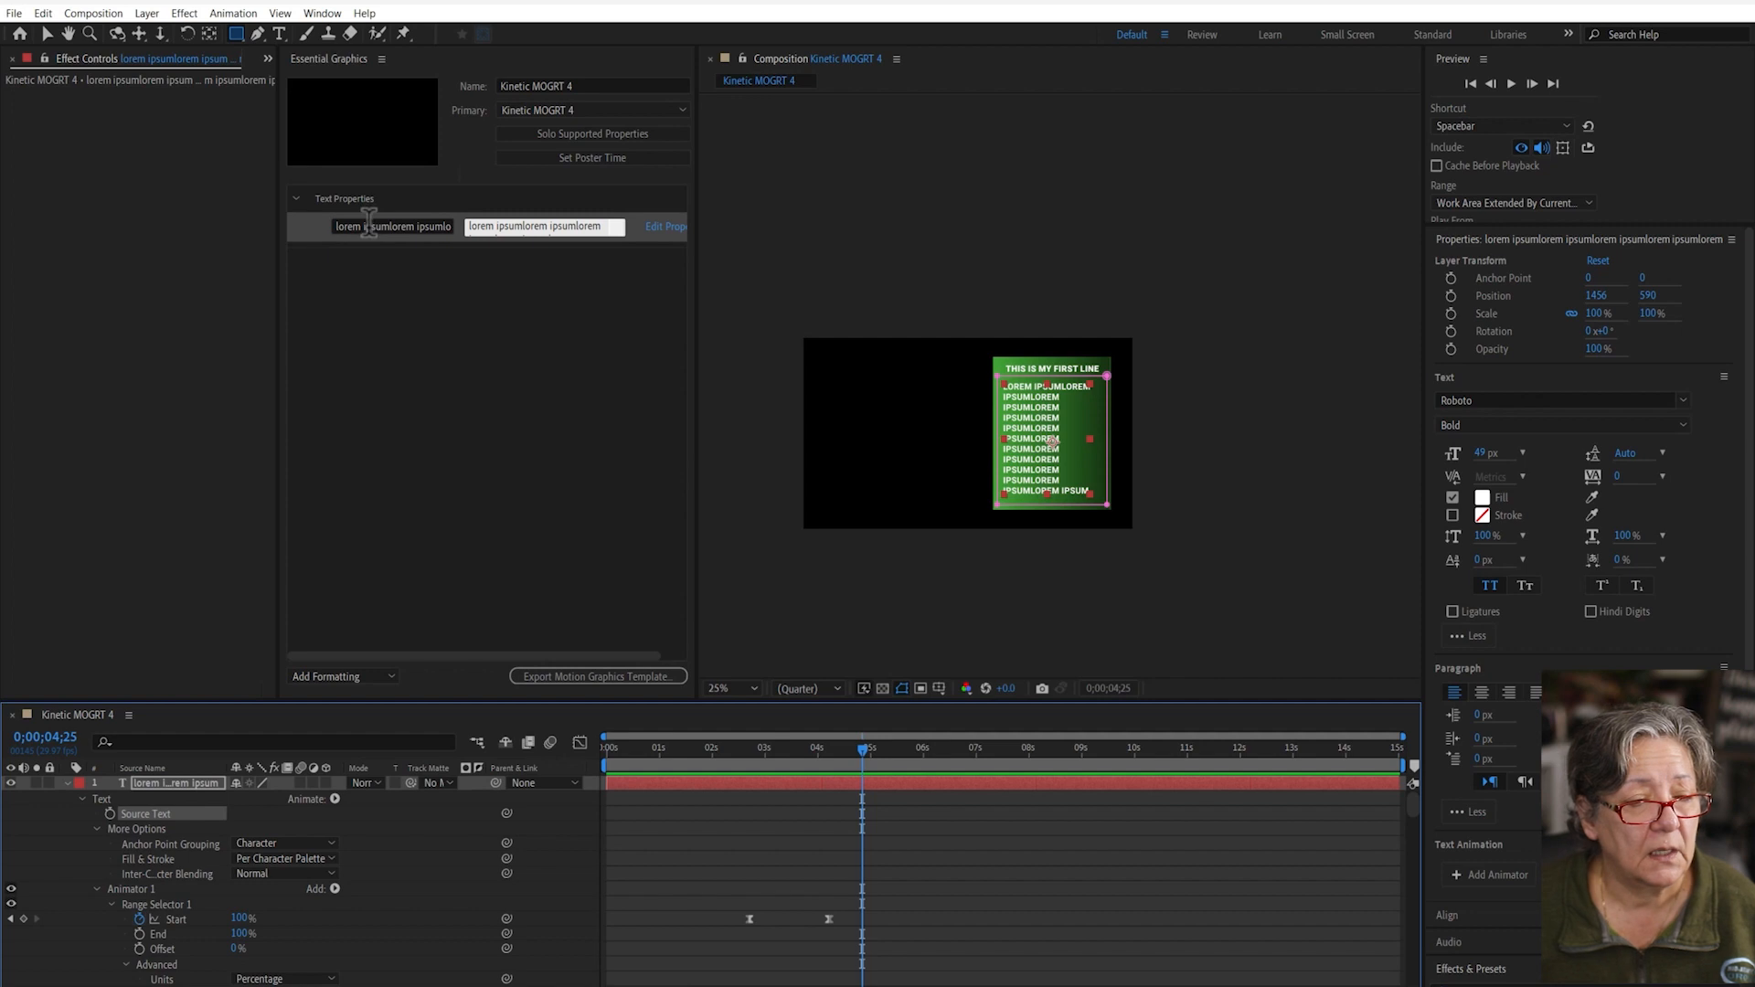
pyautogui.click(368, 226)
pyautogui.write('Text 2 Source')
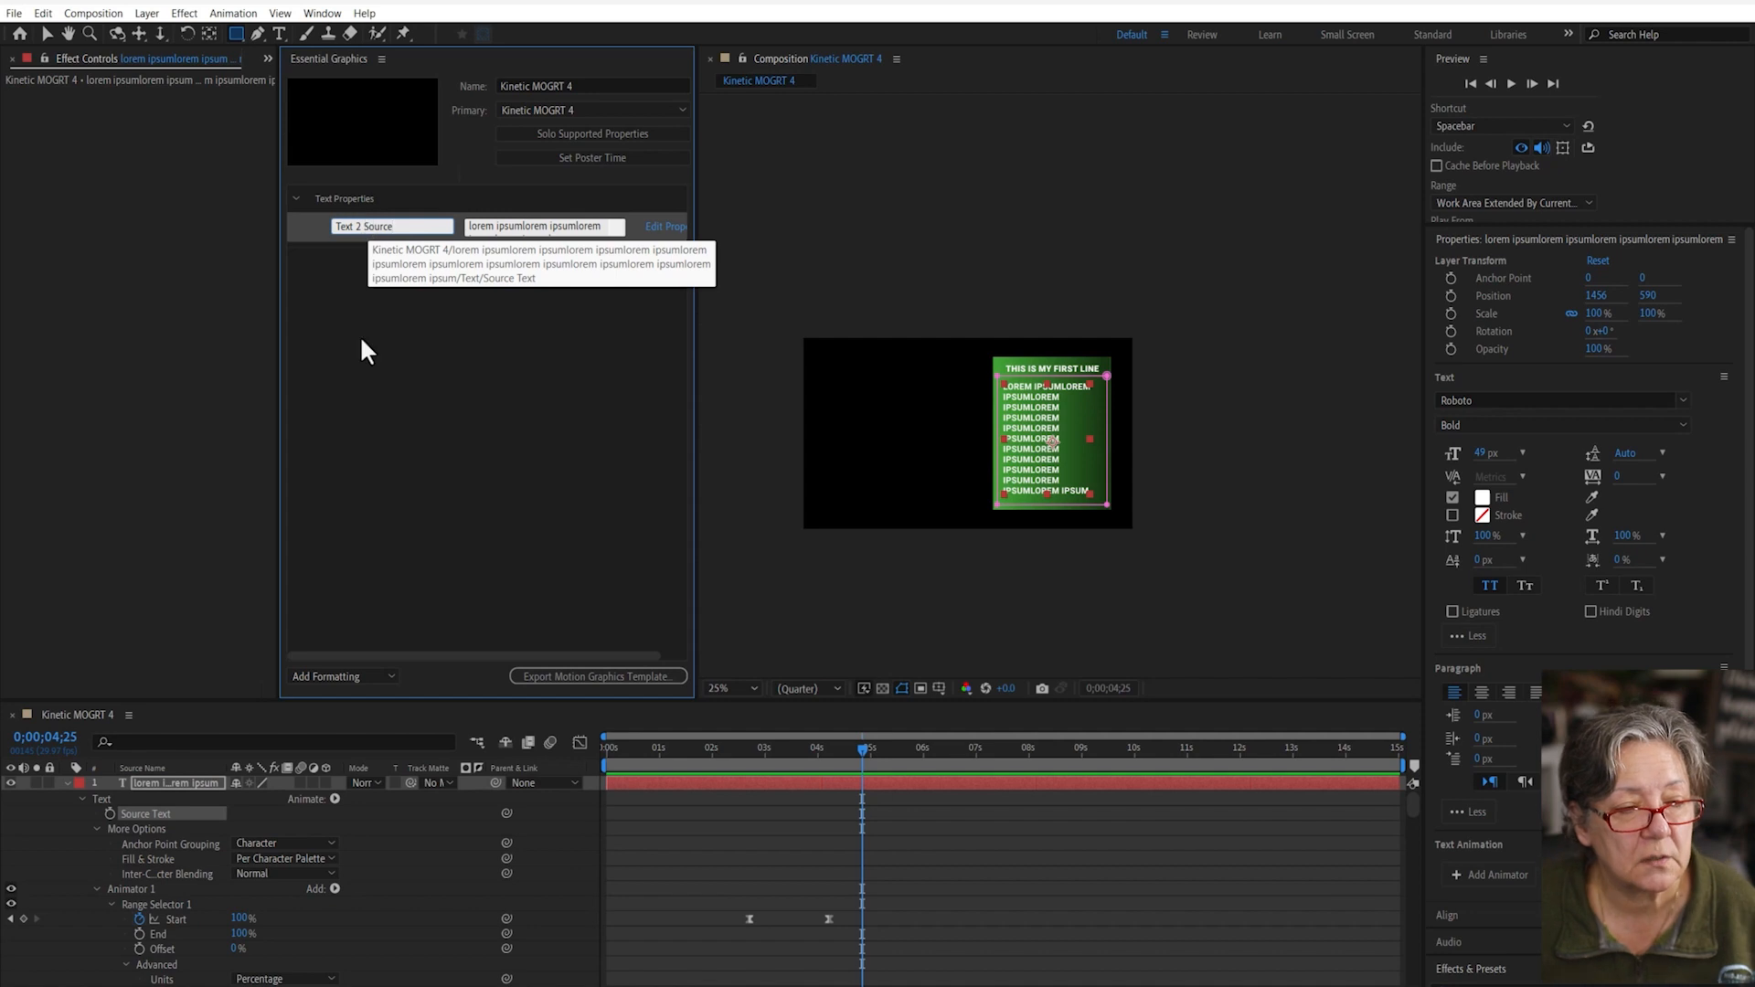
pyautogui.click(396, 462)
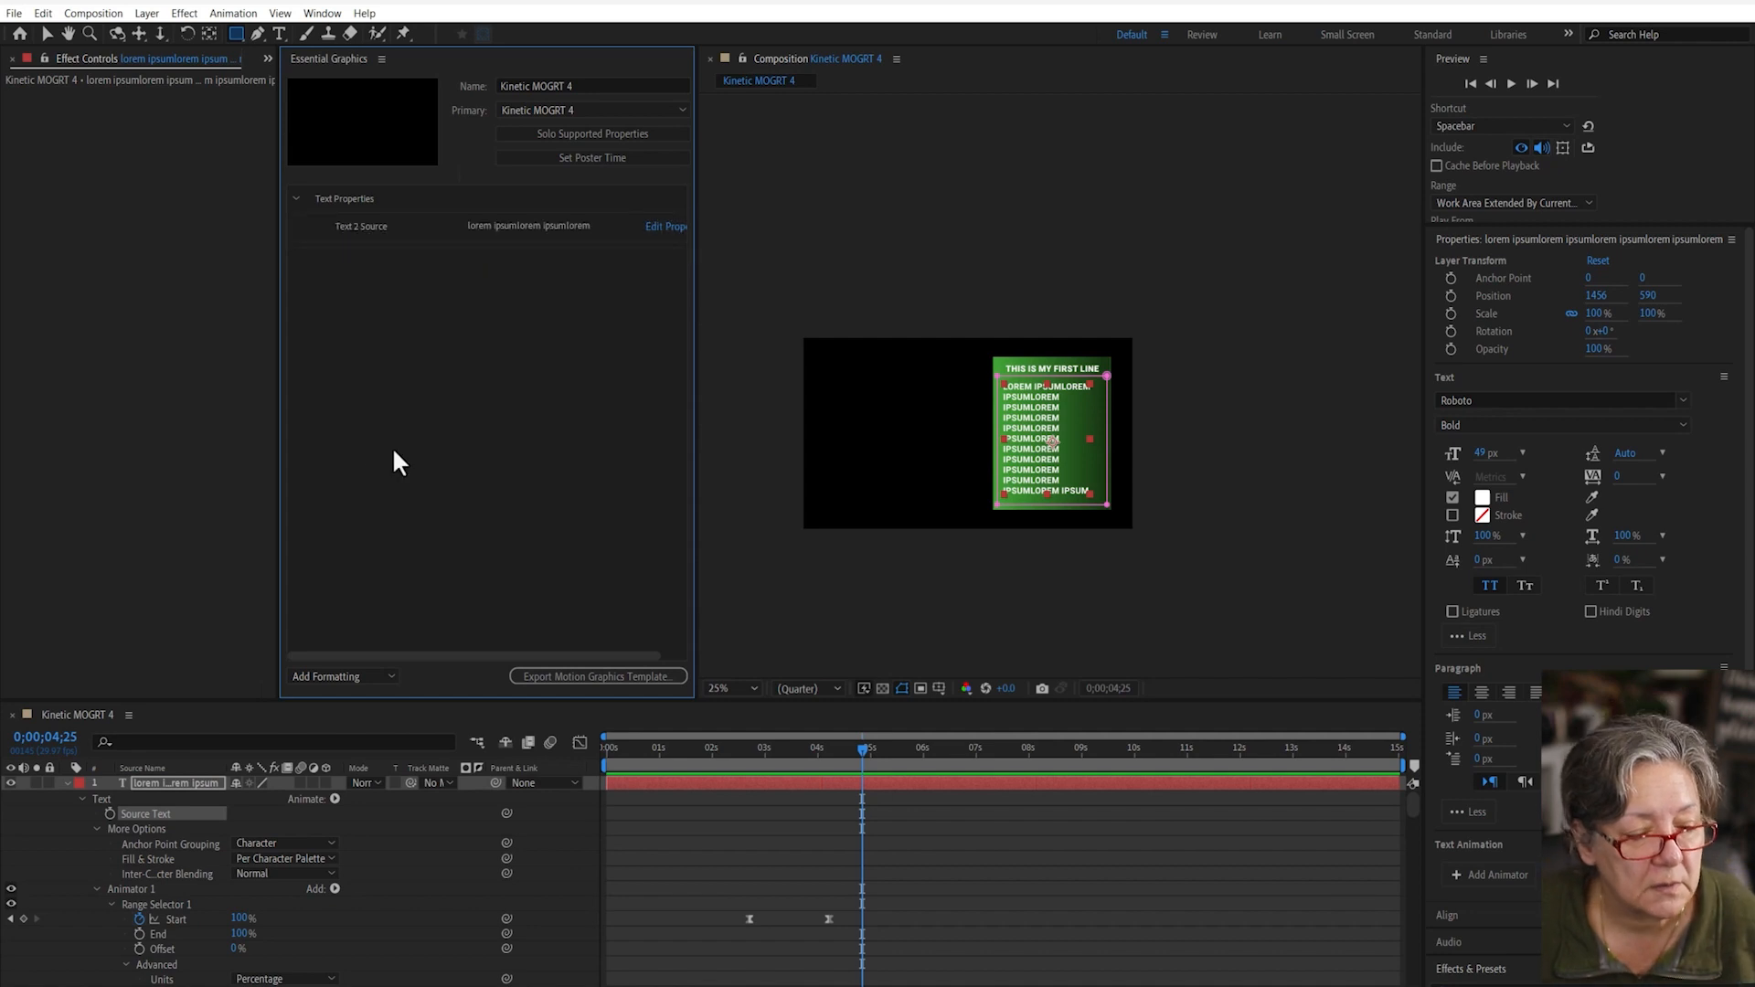
# - Add the THIS IS MY FIRST LINE layer's Source Text above Text 2 Source and rename it "Text 1 Source"
pyautogui.click(67, 783)
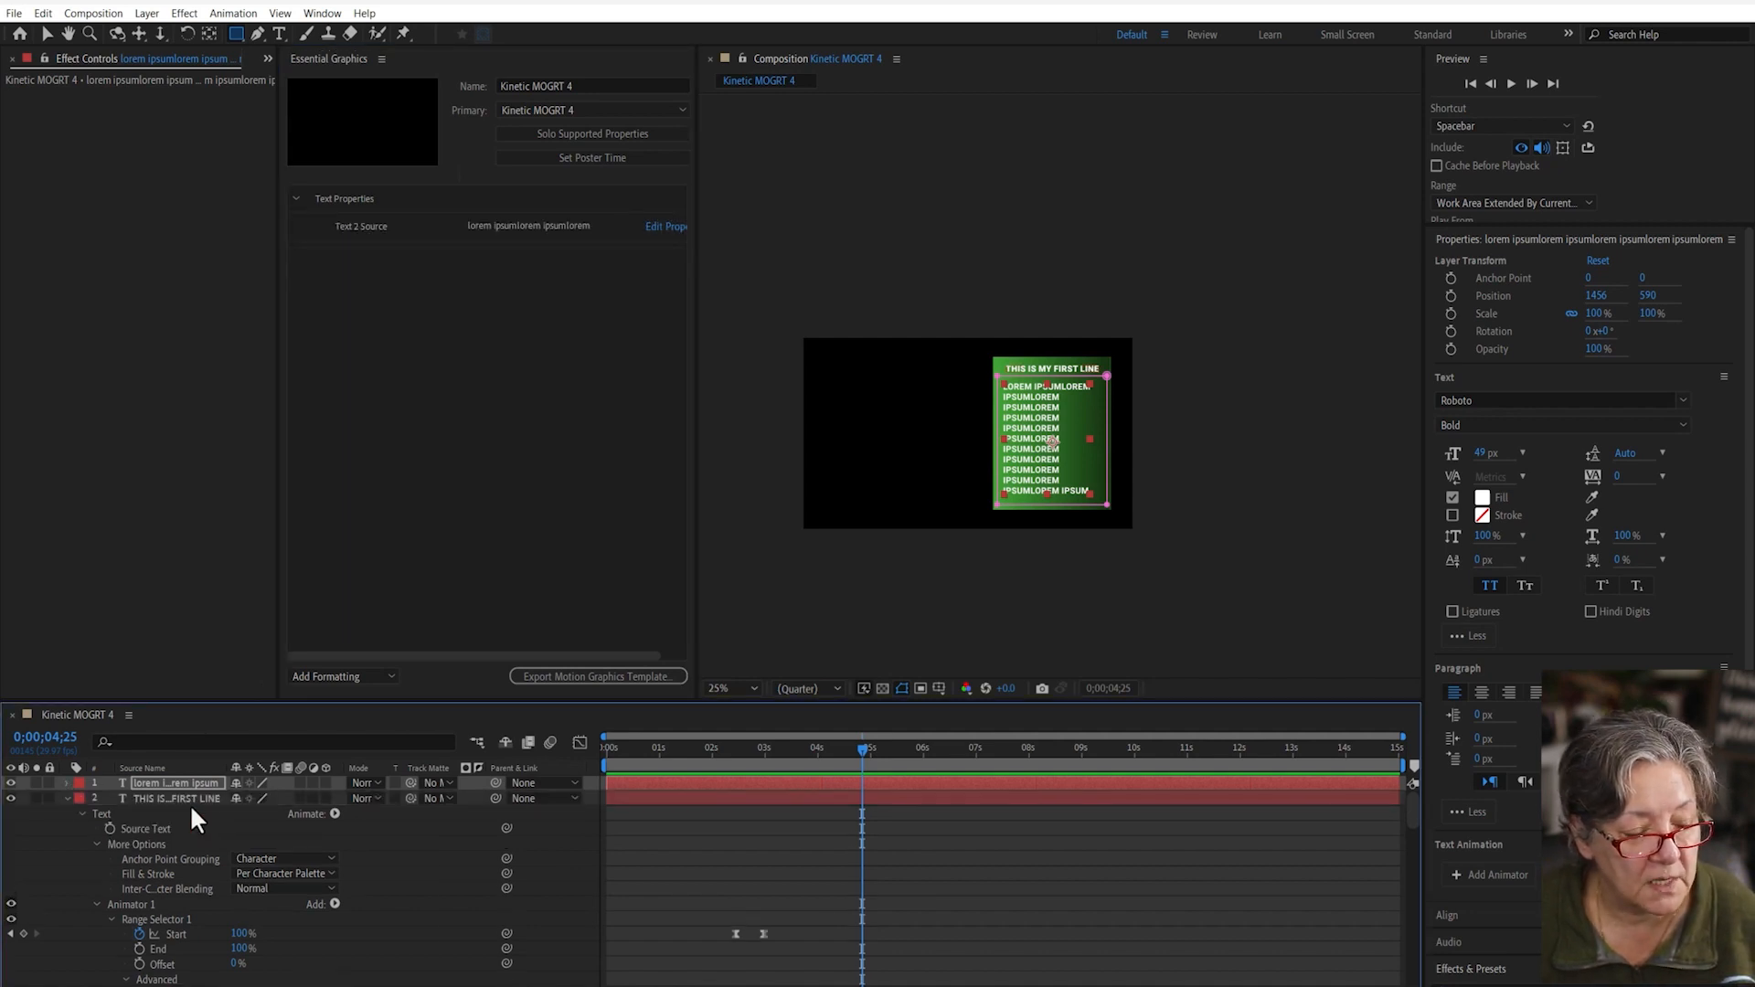
pyautogui.moveTo(143, 828); pyautogui.dragTo(392, 234)
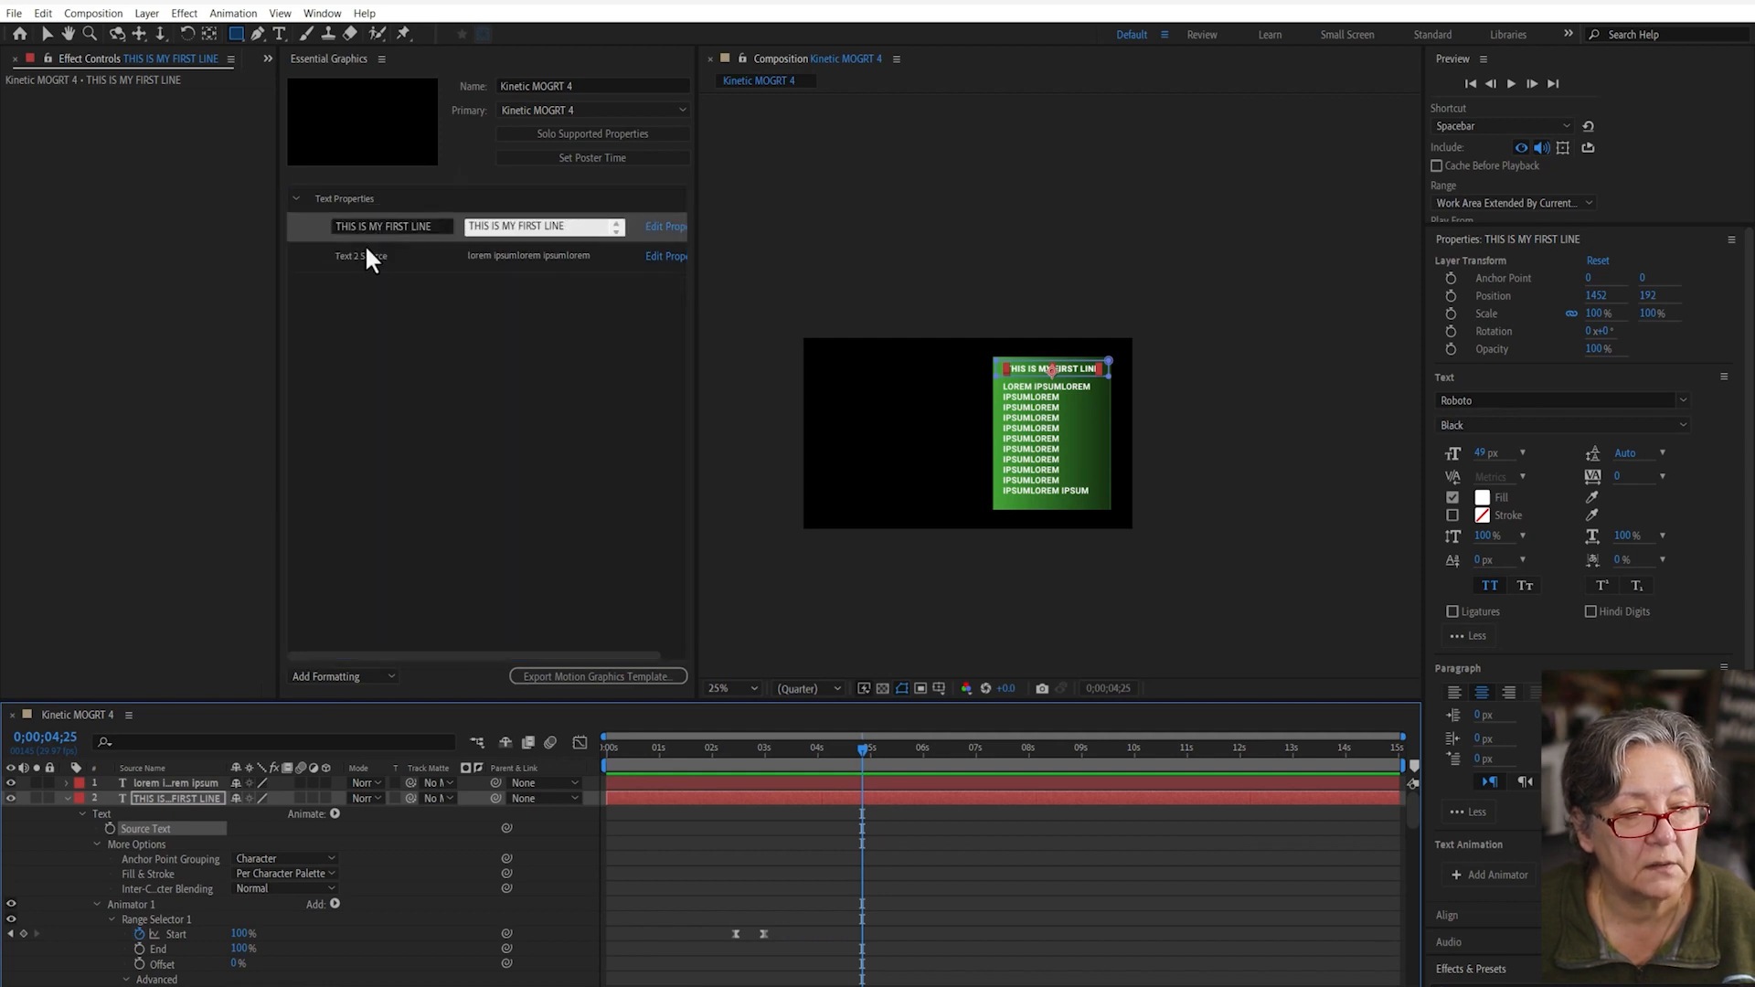
pyautogui.click(449, 227)
pyautogui.write('T')
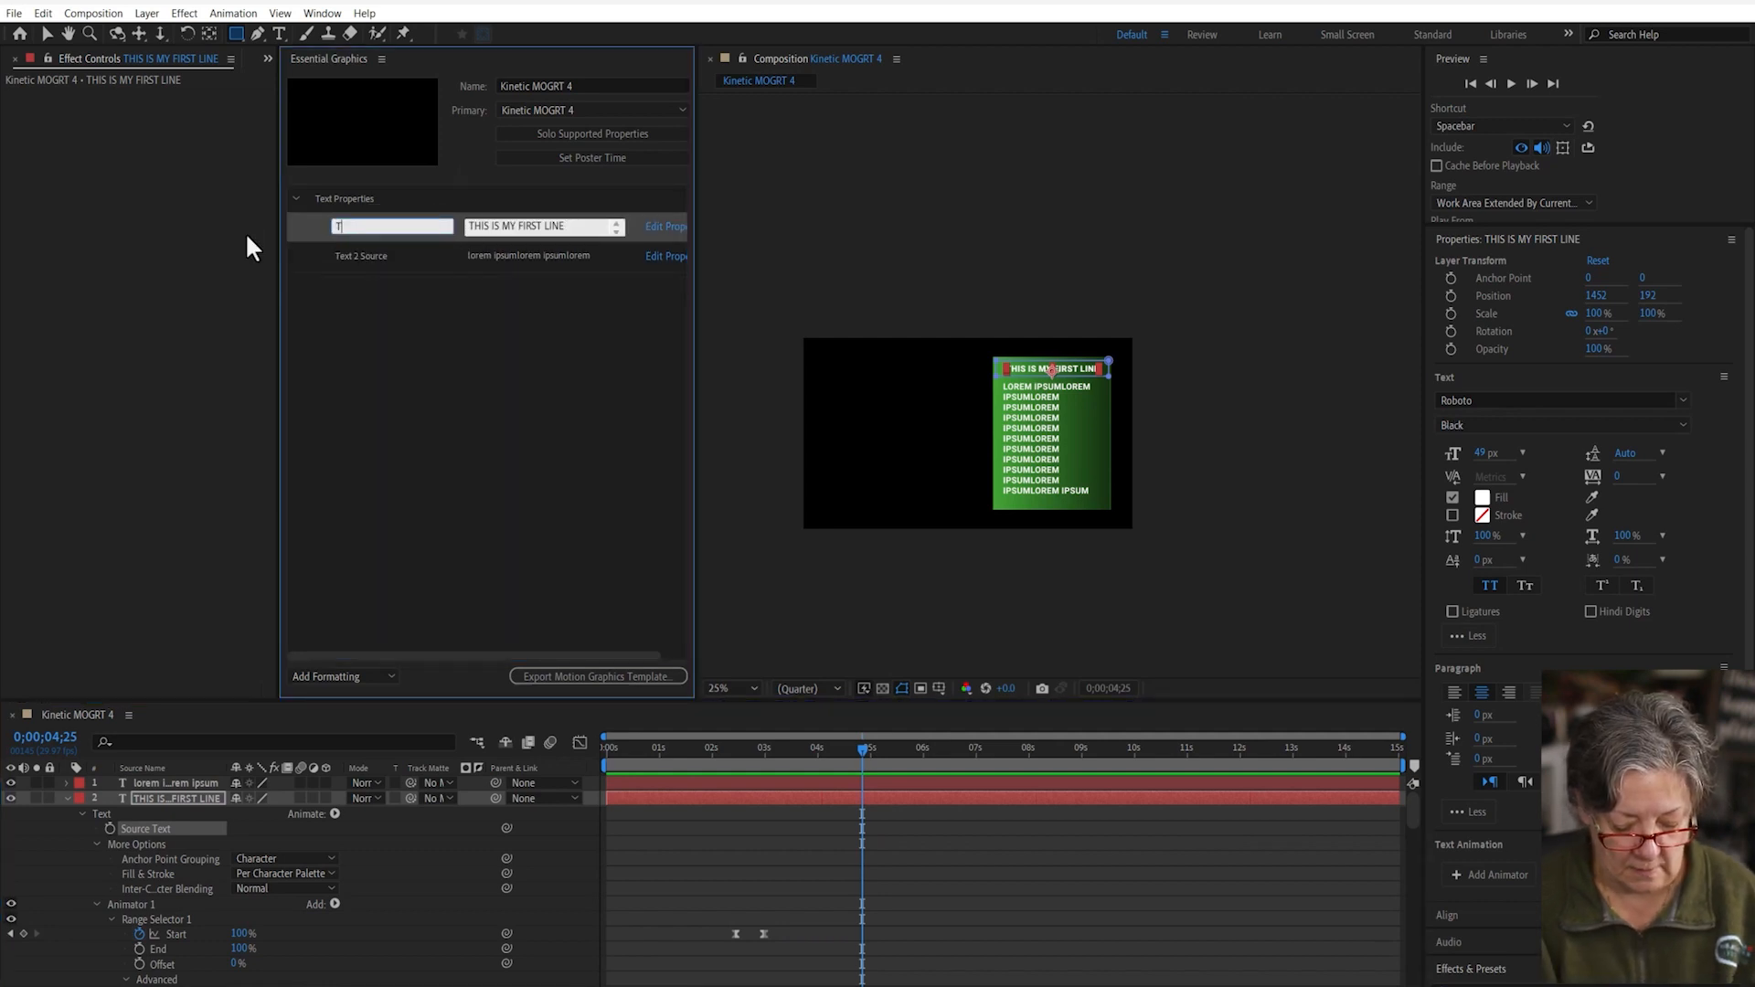
pyautogui.write('ext 1 Source')
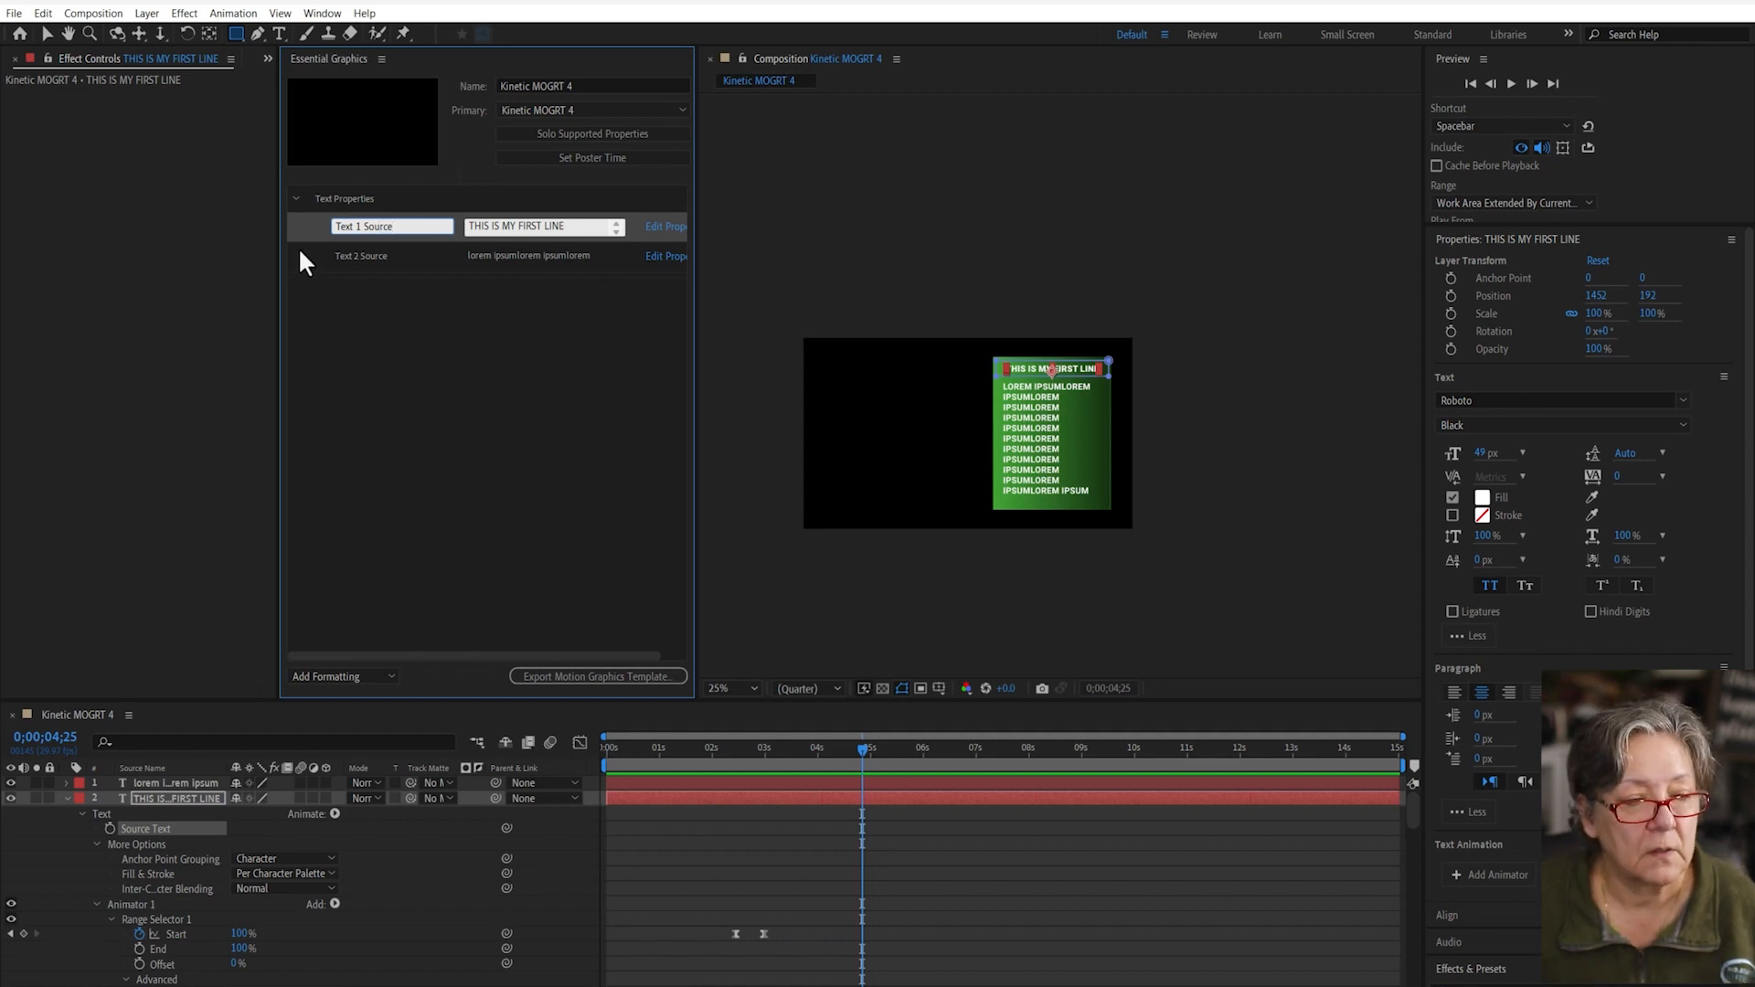
pyautogui.click(499, 365)
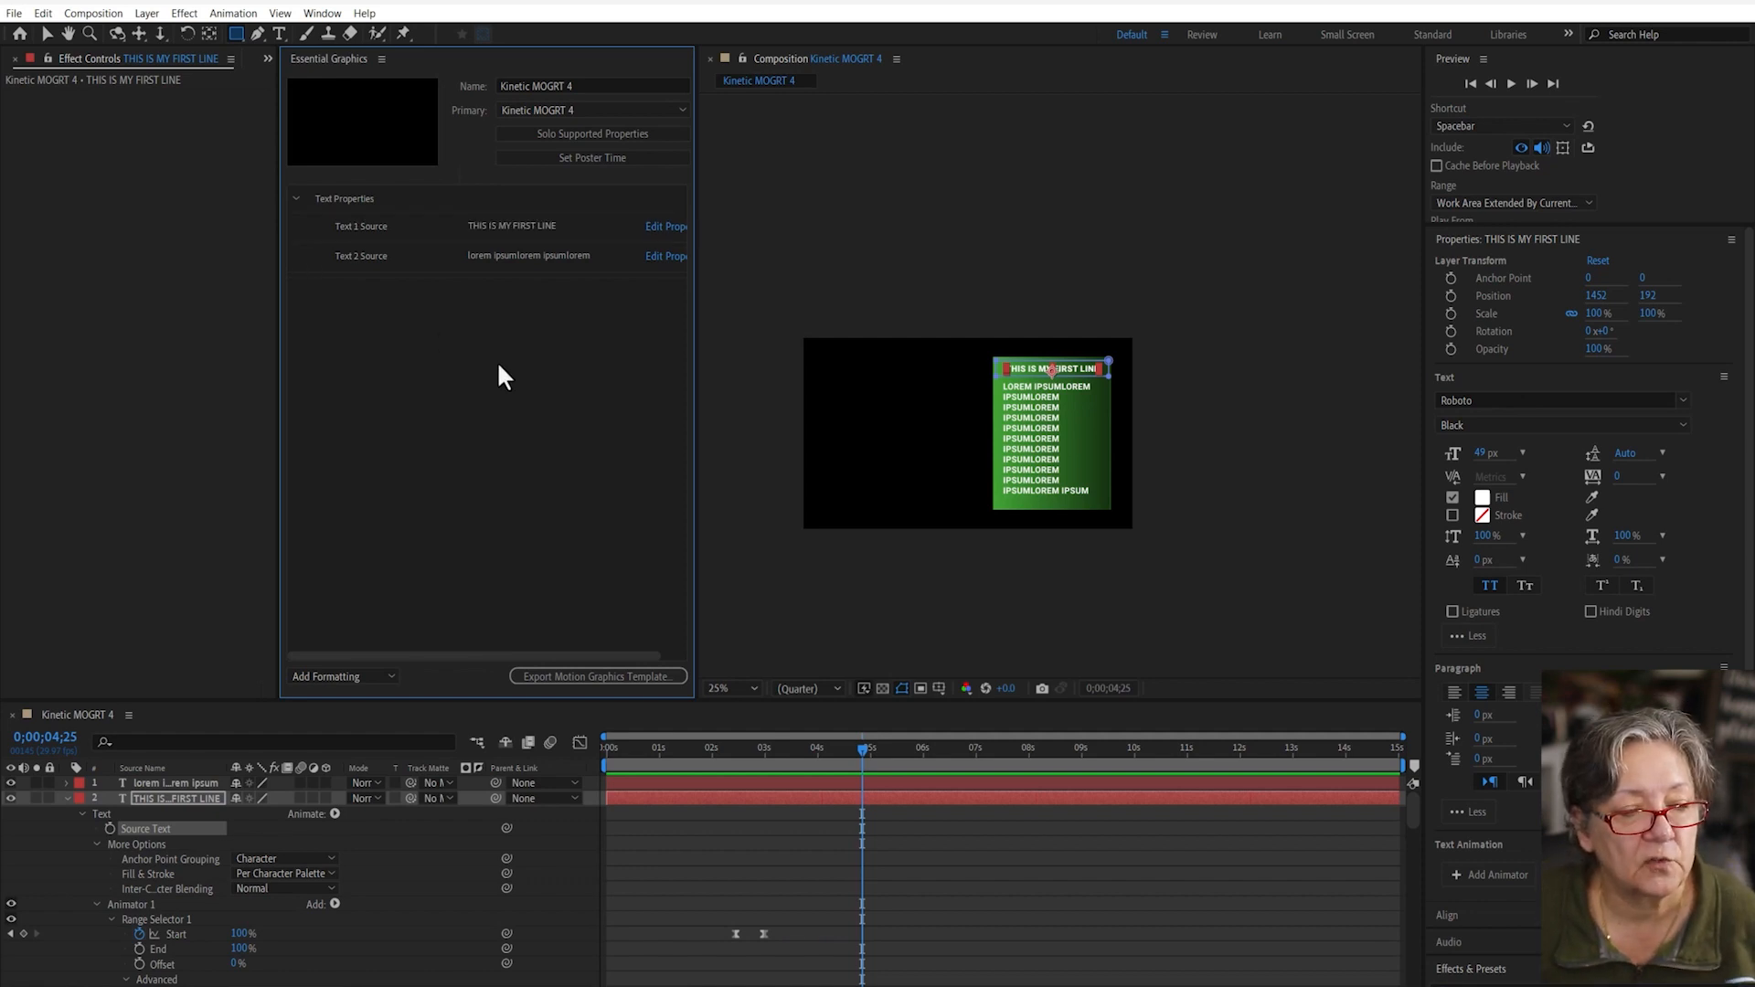
# - Enable font, style and size adjustment for the Text 1 Source property
pyautogui.click(668, 227)
pyautogui.click(718, 447)
pyautogui.click(718, 468)
pyautogui.click(886, 534)
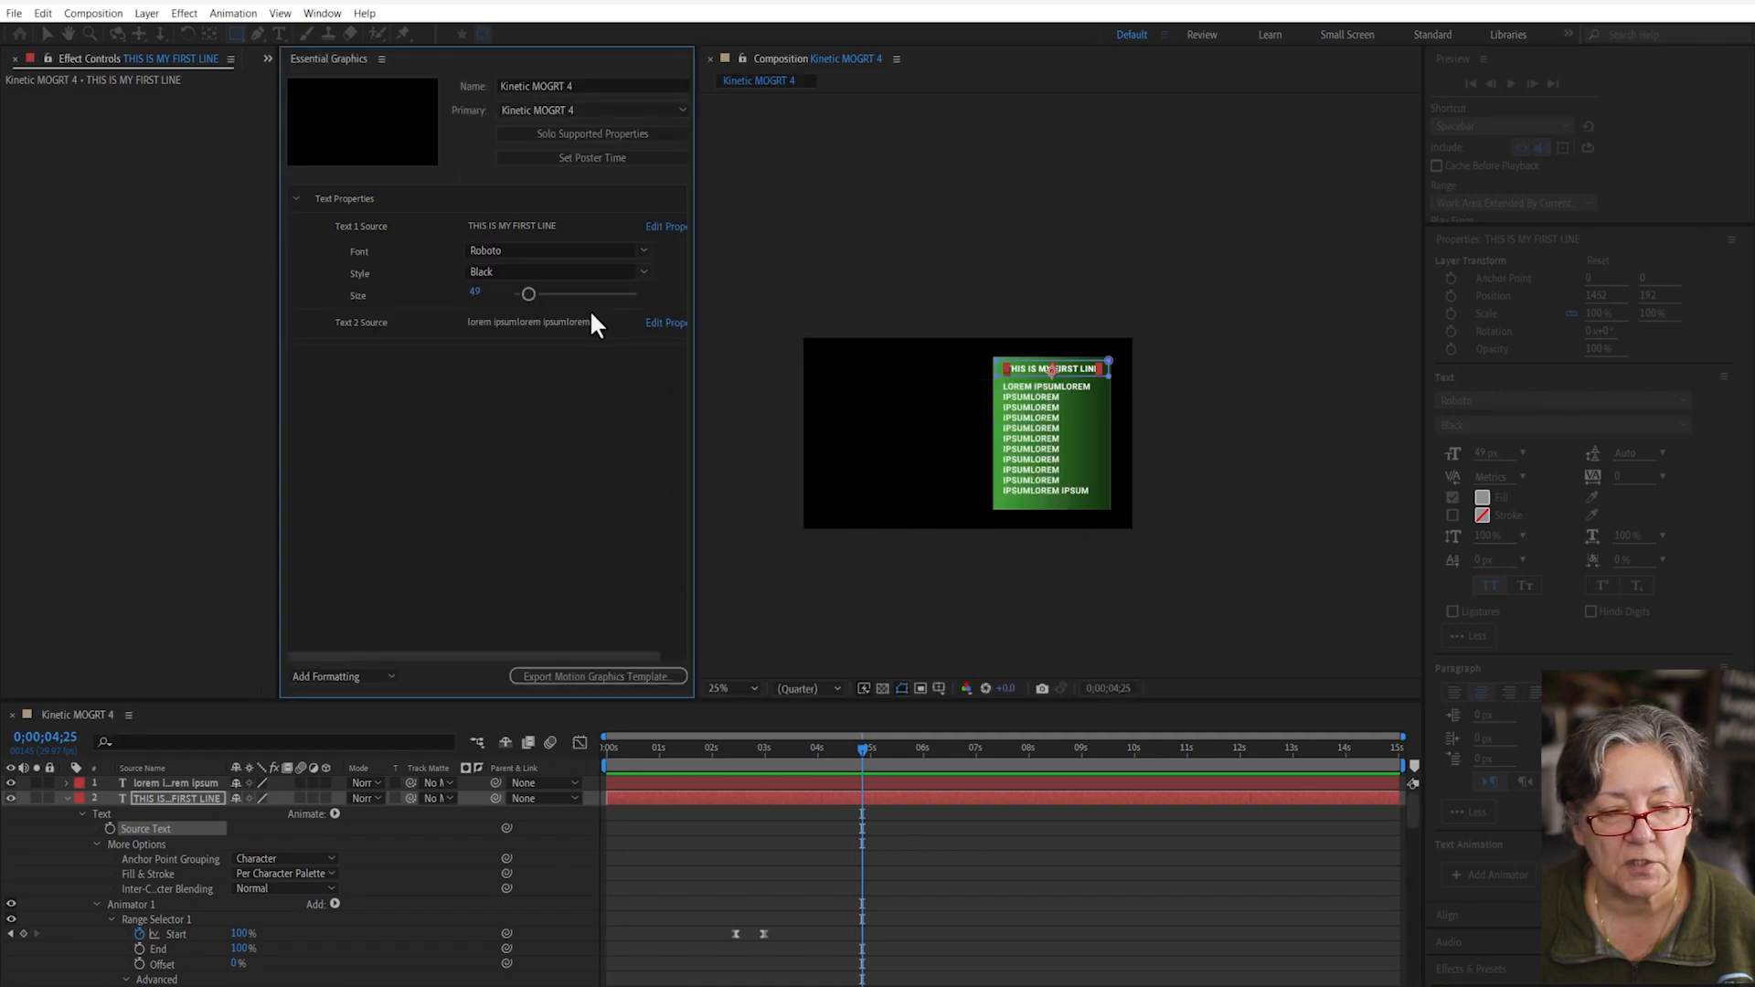
# - Enable font, style and size adjustment for the Text 2 Source property
pyautogui.click(667, 323)
pyautogui.click(718, 447)
pyautogui.click(719, 468)
pyautogui.click(883, 535)
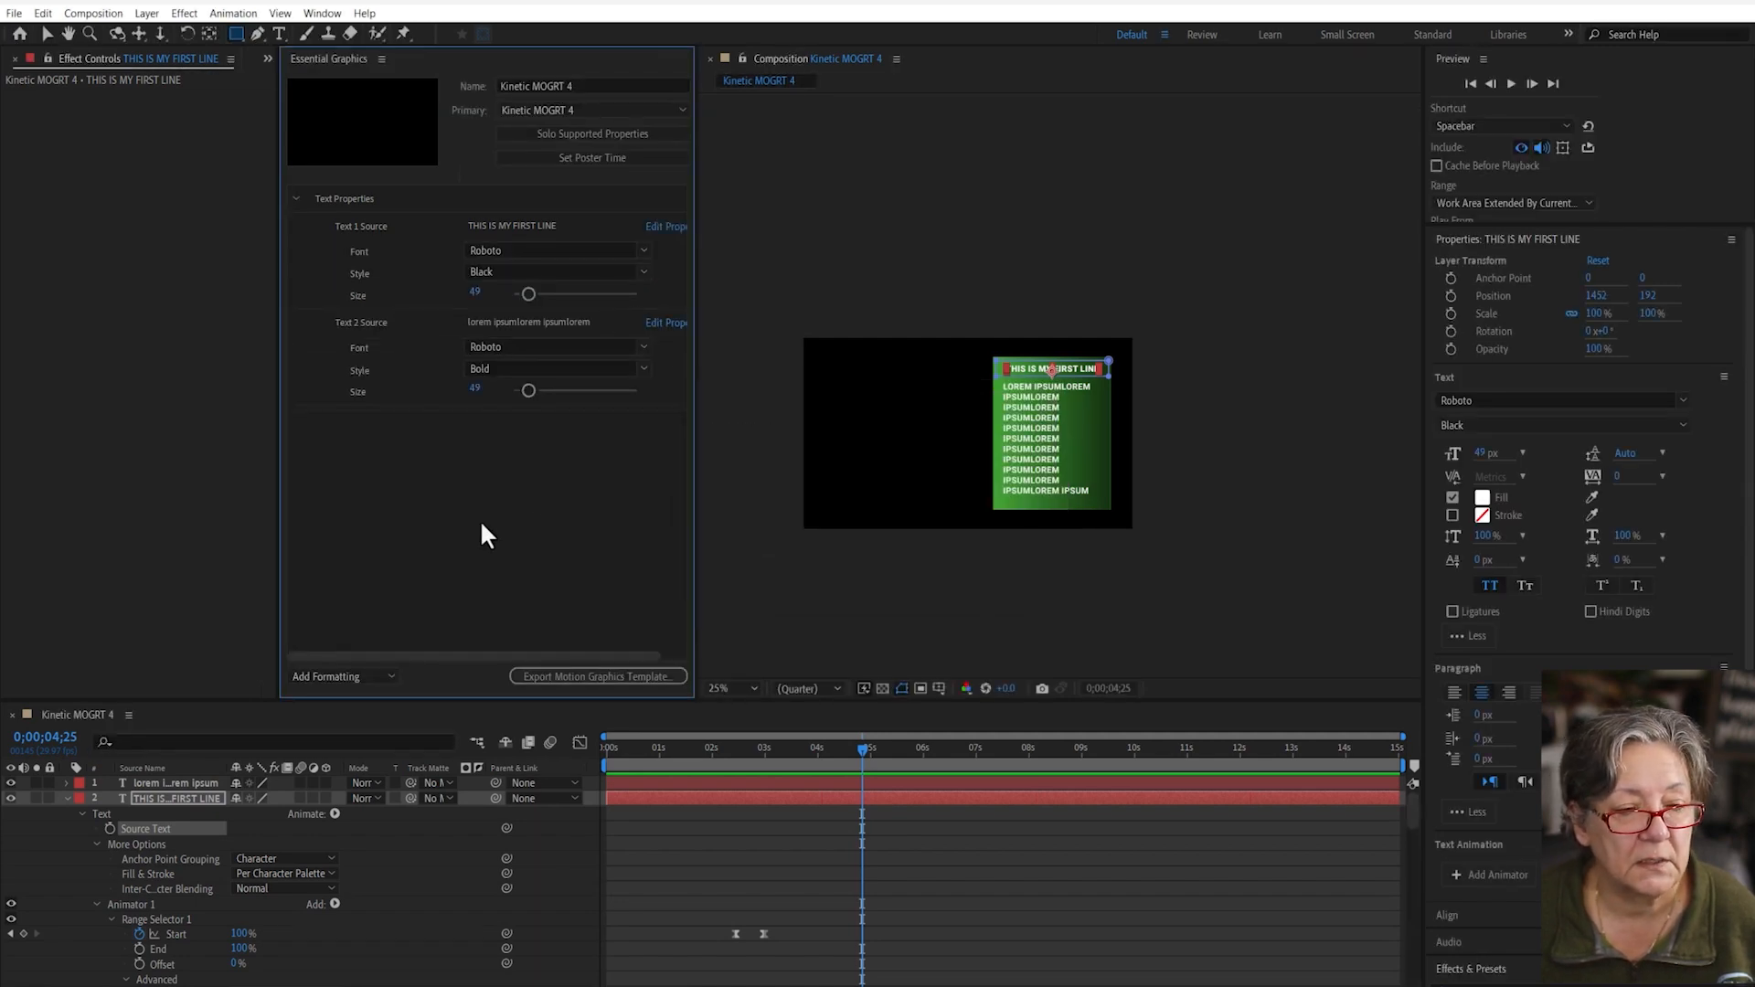
# - Add the lorem ipsum layer's Position property to the Text Properties group
pyautogui.click(133, 782)
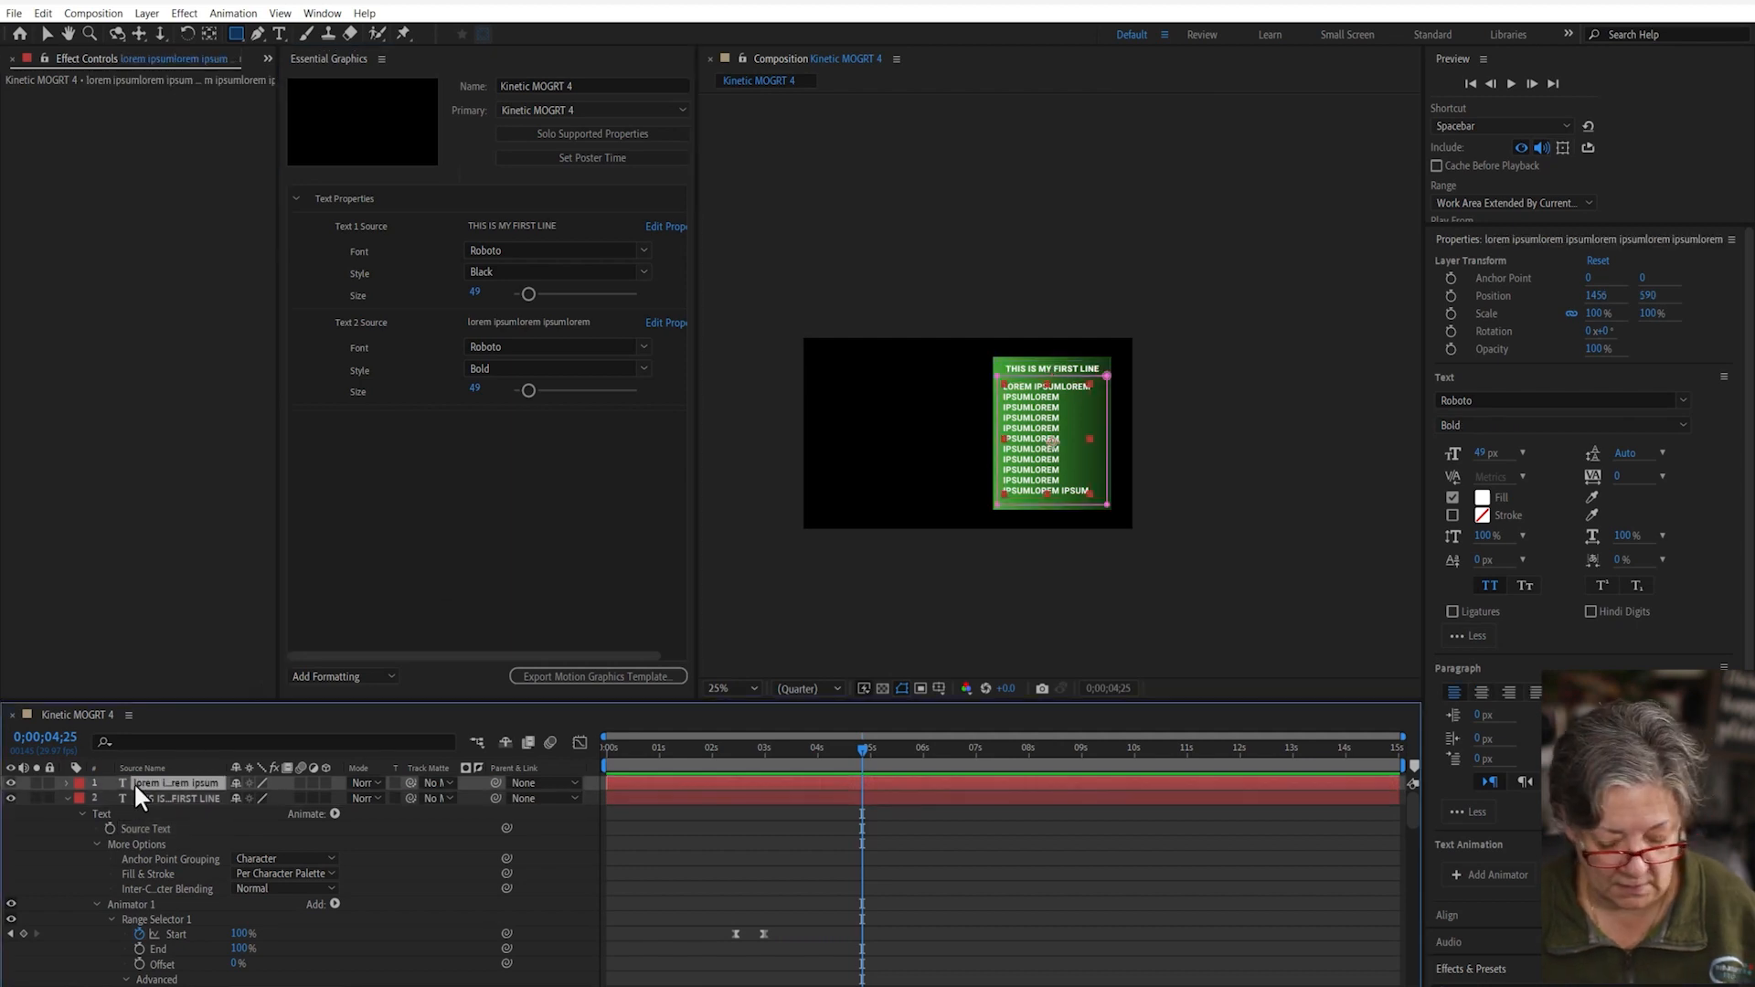
pyautogui.press('p')
pyautogui.moveTo(131, 801); pyautogui.dragTo(363, 314)
# - Rename the added position property "Text 2 Position" and move it below the Text 2 Source settings
pyautogui.click(371, 322)
pyautogui.hotkey('ctrl', 'a')
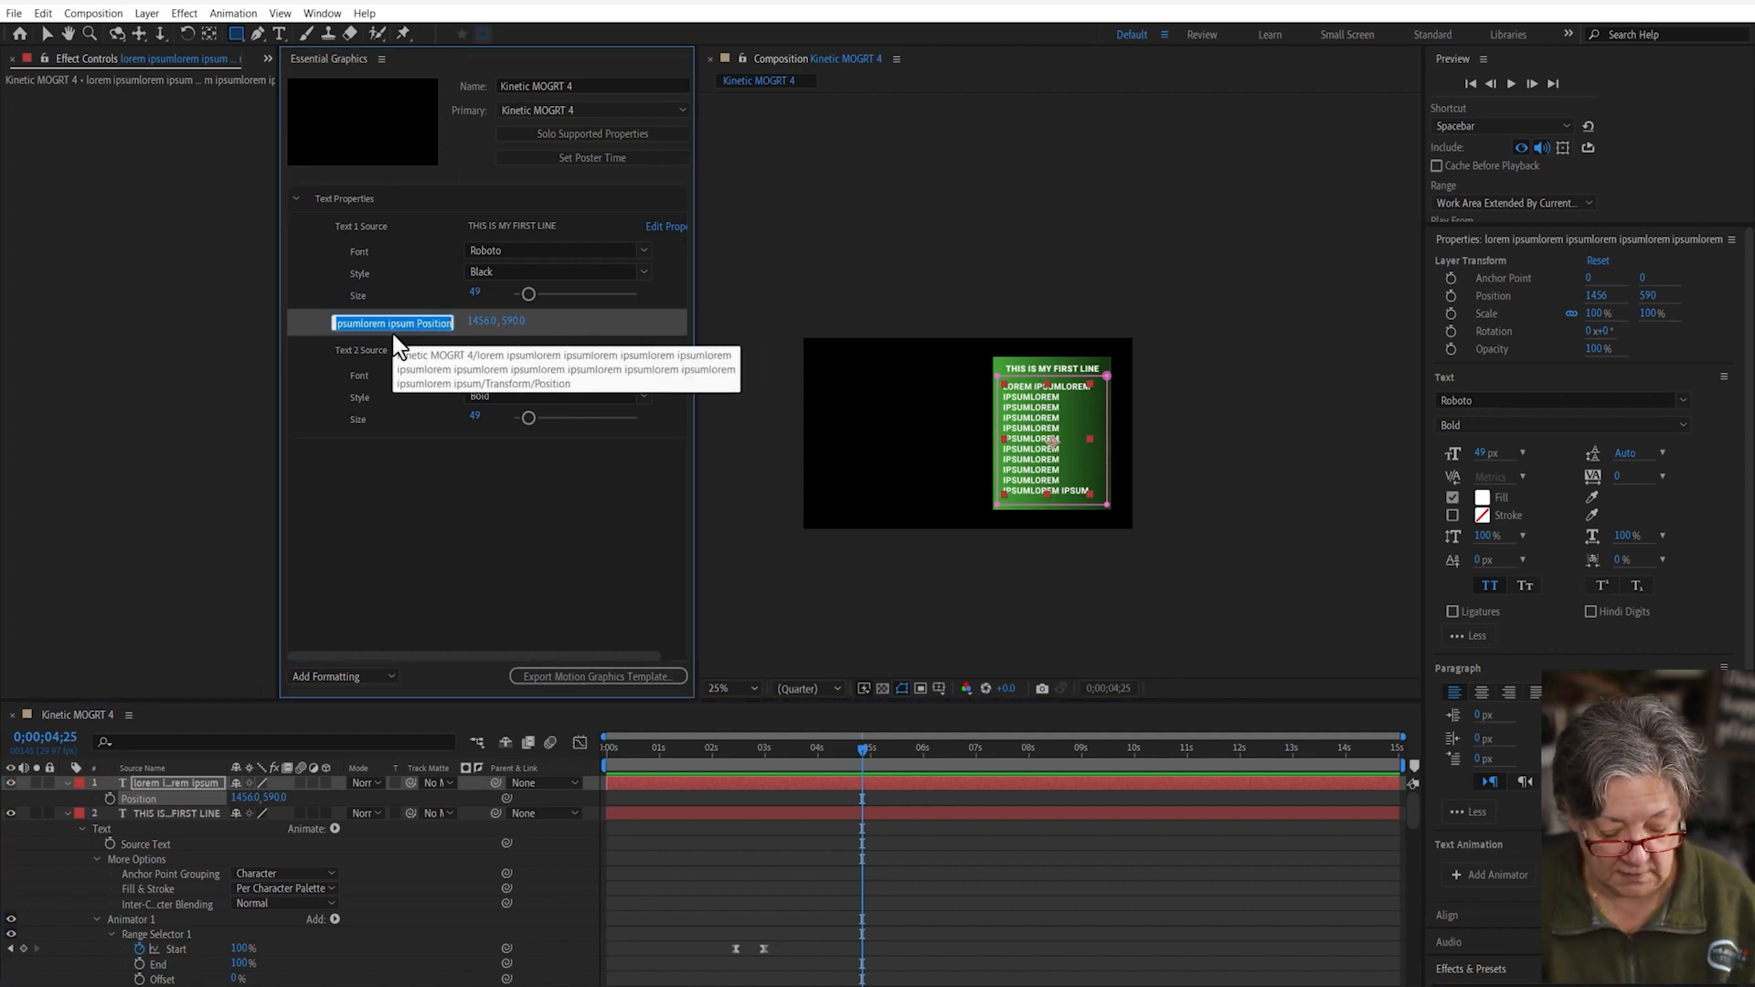
pyautogui.write('Text')
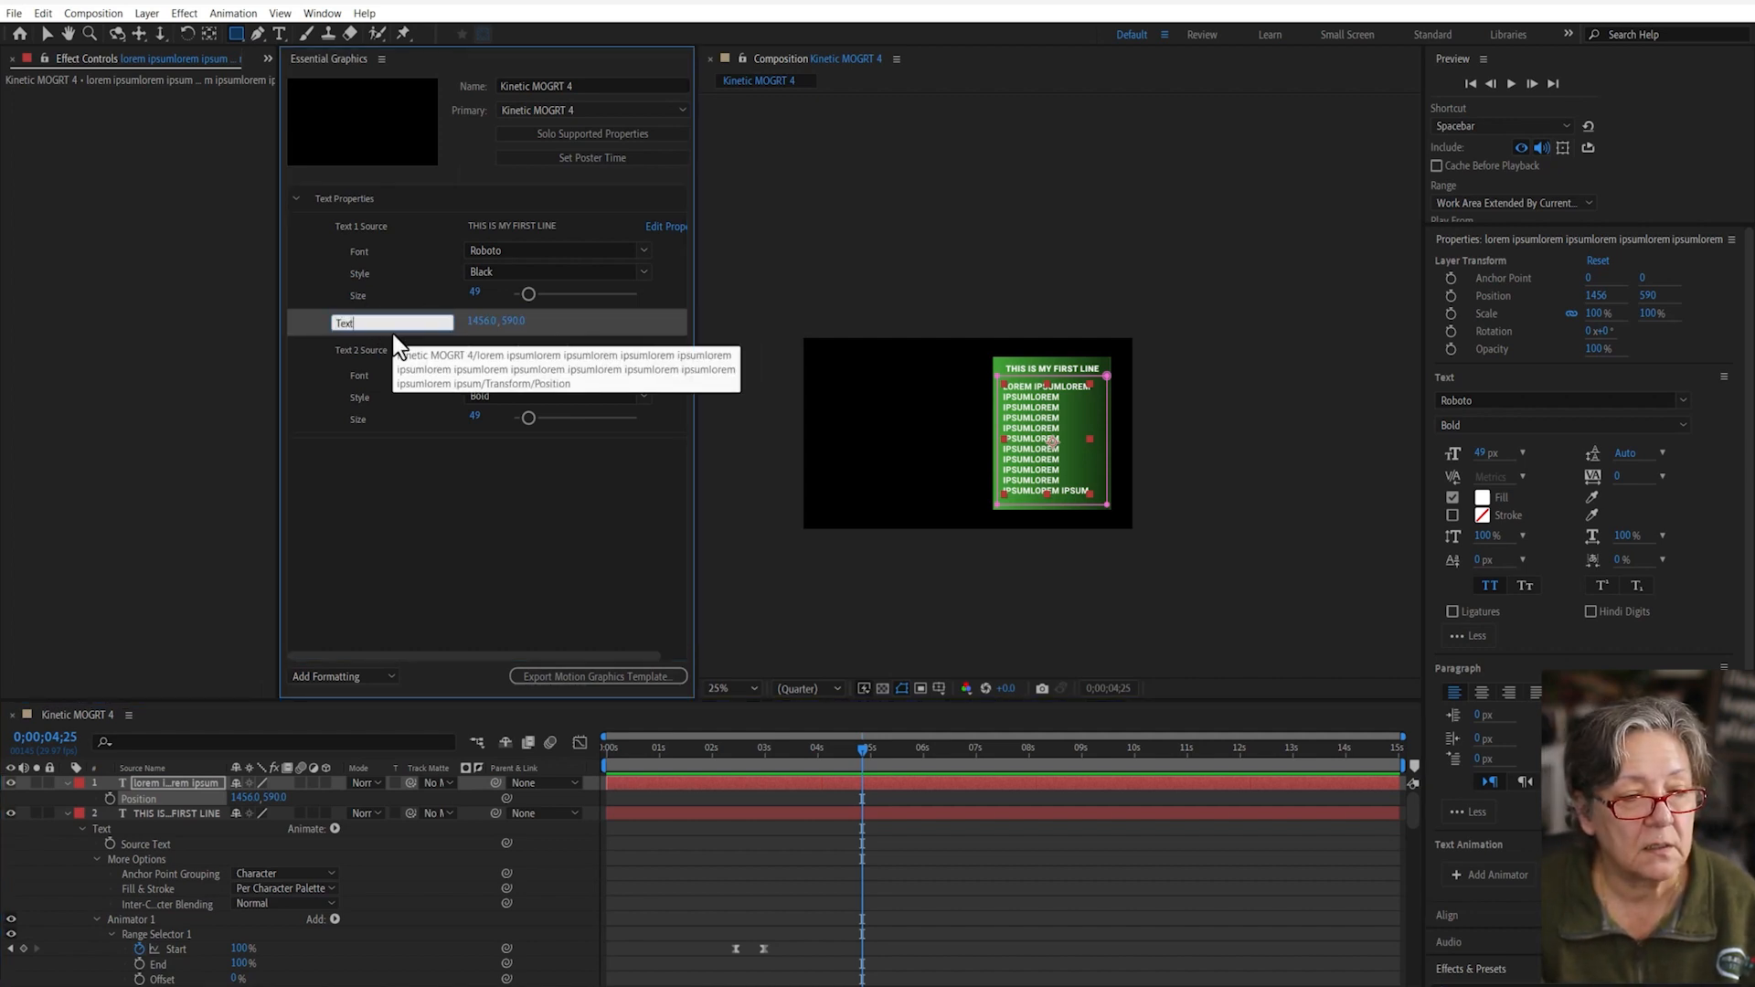
pyautogui.click(387, 367)
pyautogui.moveTo(547, 327); pyautogui.dragTo(541, 433)
pyautogui.click(360, 421)
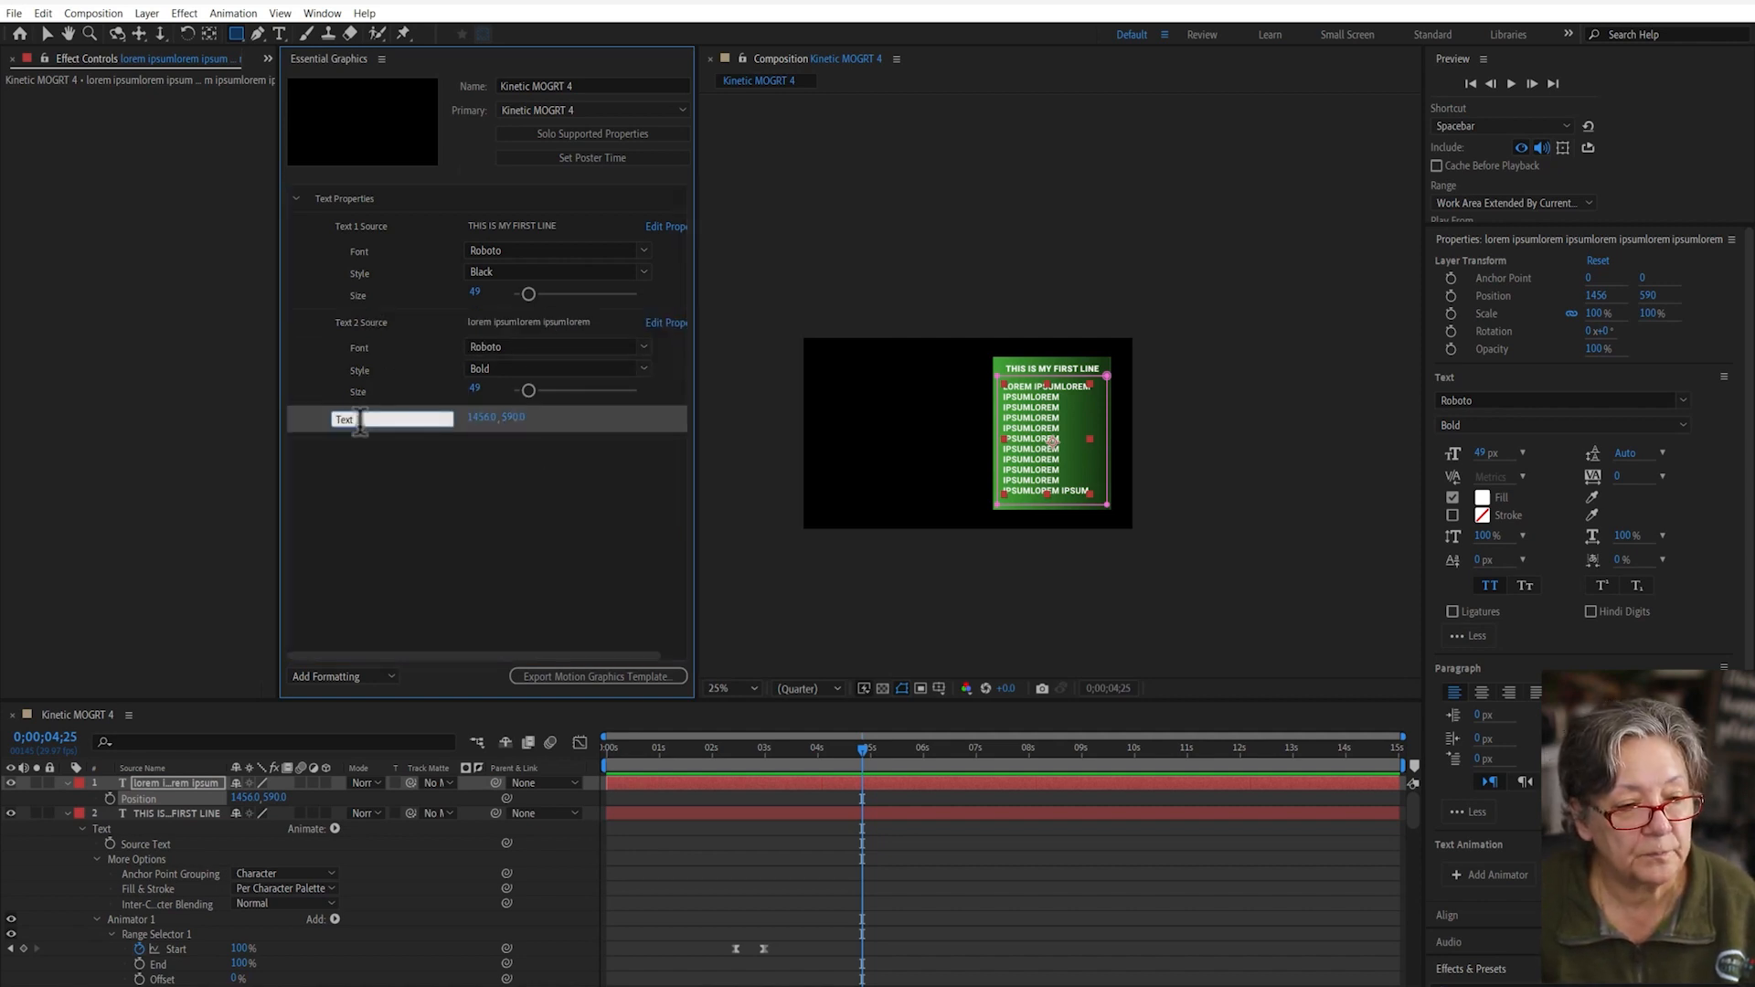
pyautogui.write('Position')
pyautogui.click(441, 568)
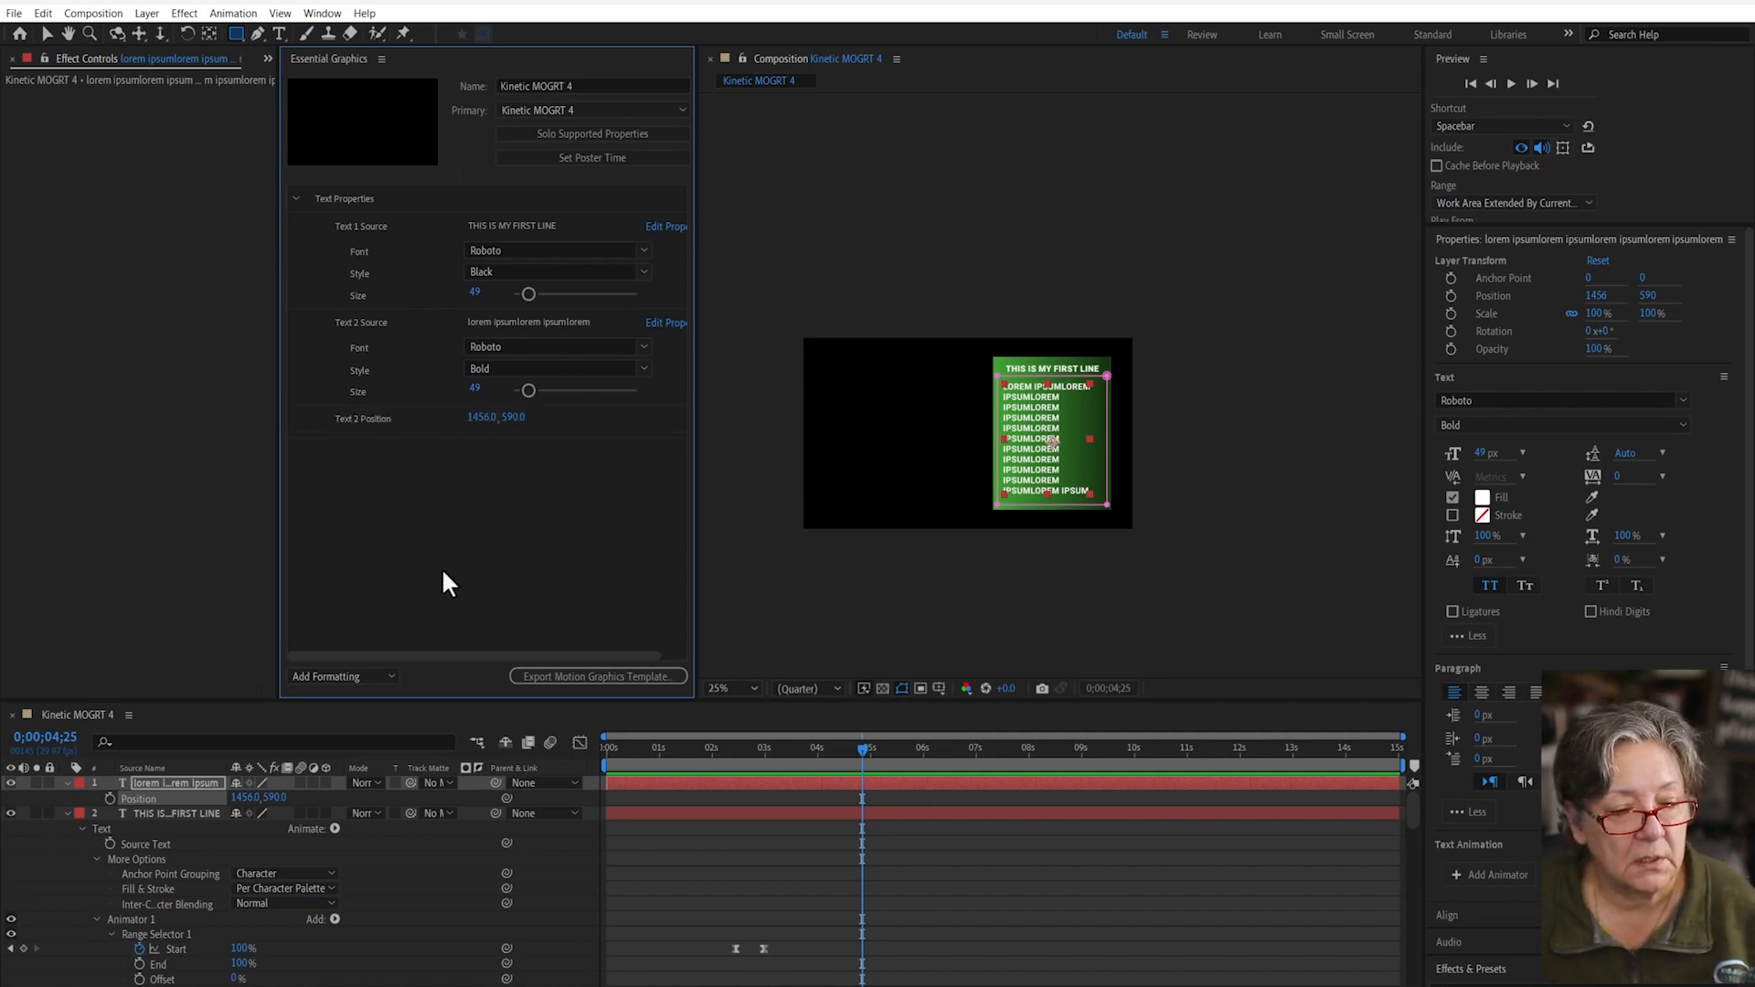
# - Add a Line Spacing text animator to the lorem ipsum layer
pyautogui.click(137, 779)
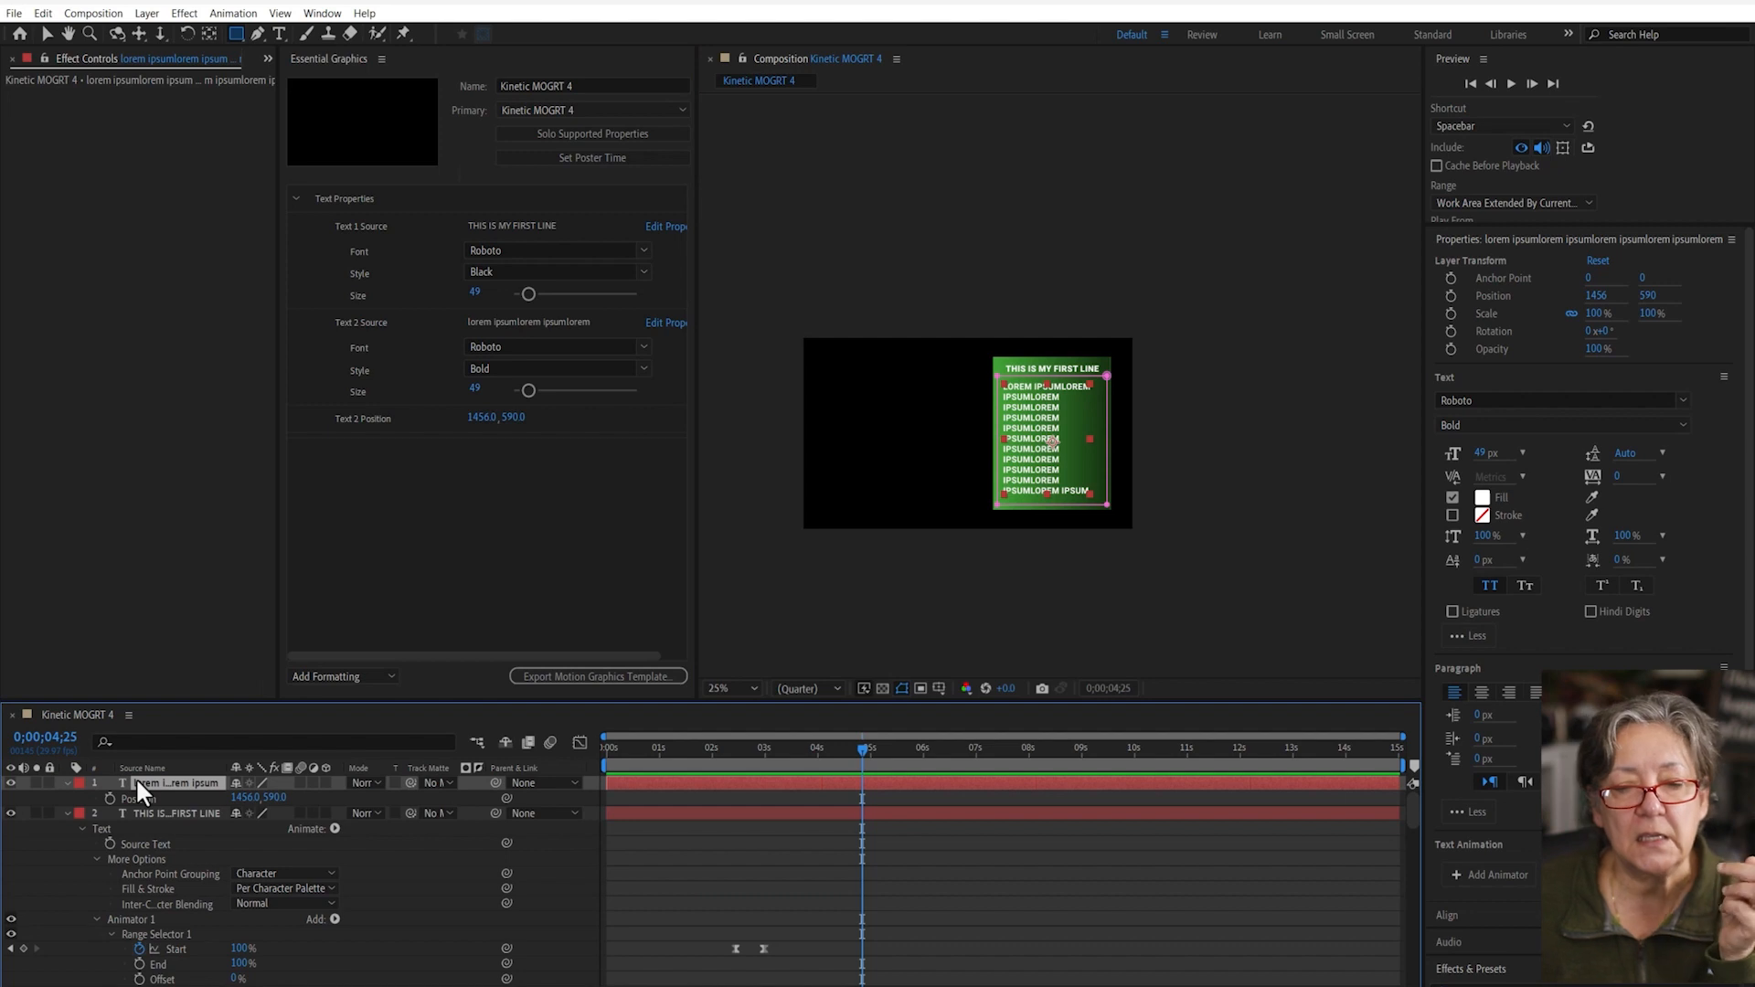
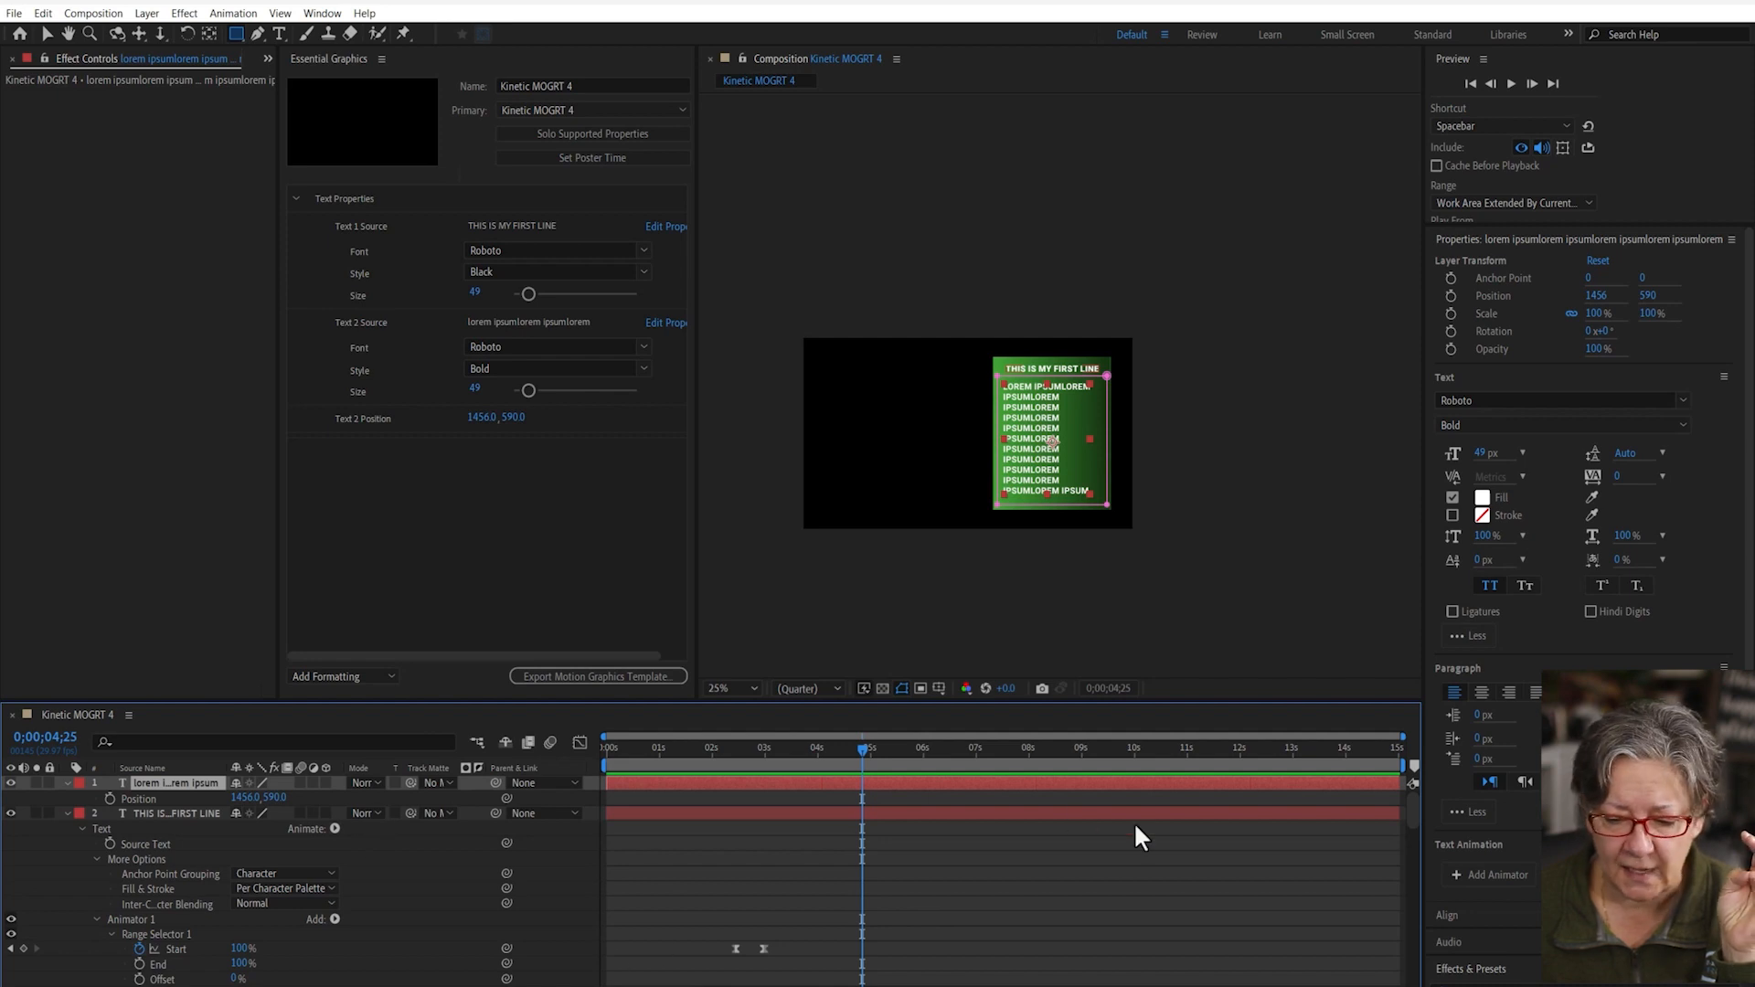
pyautogui.click(1479, 871)
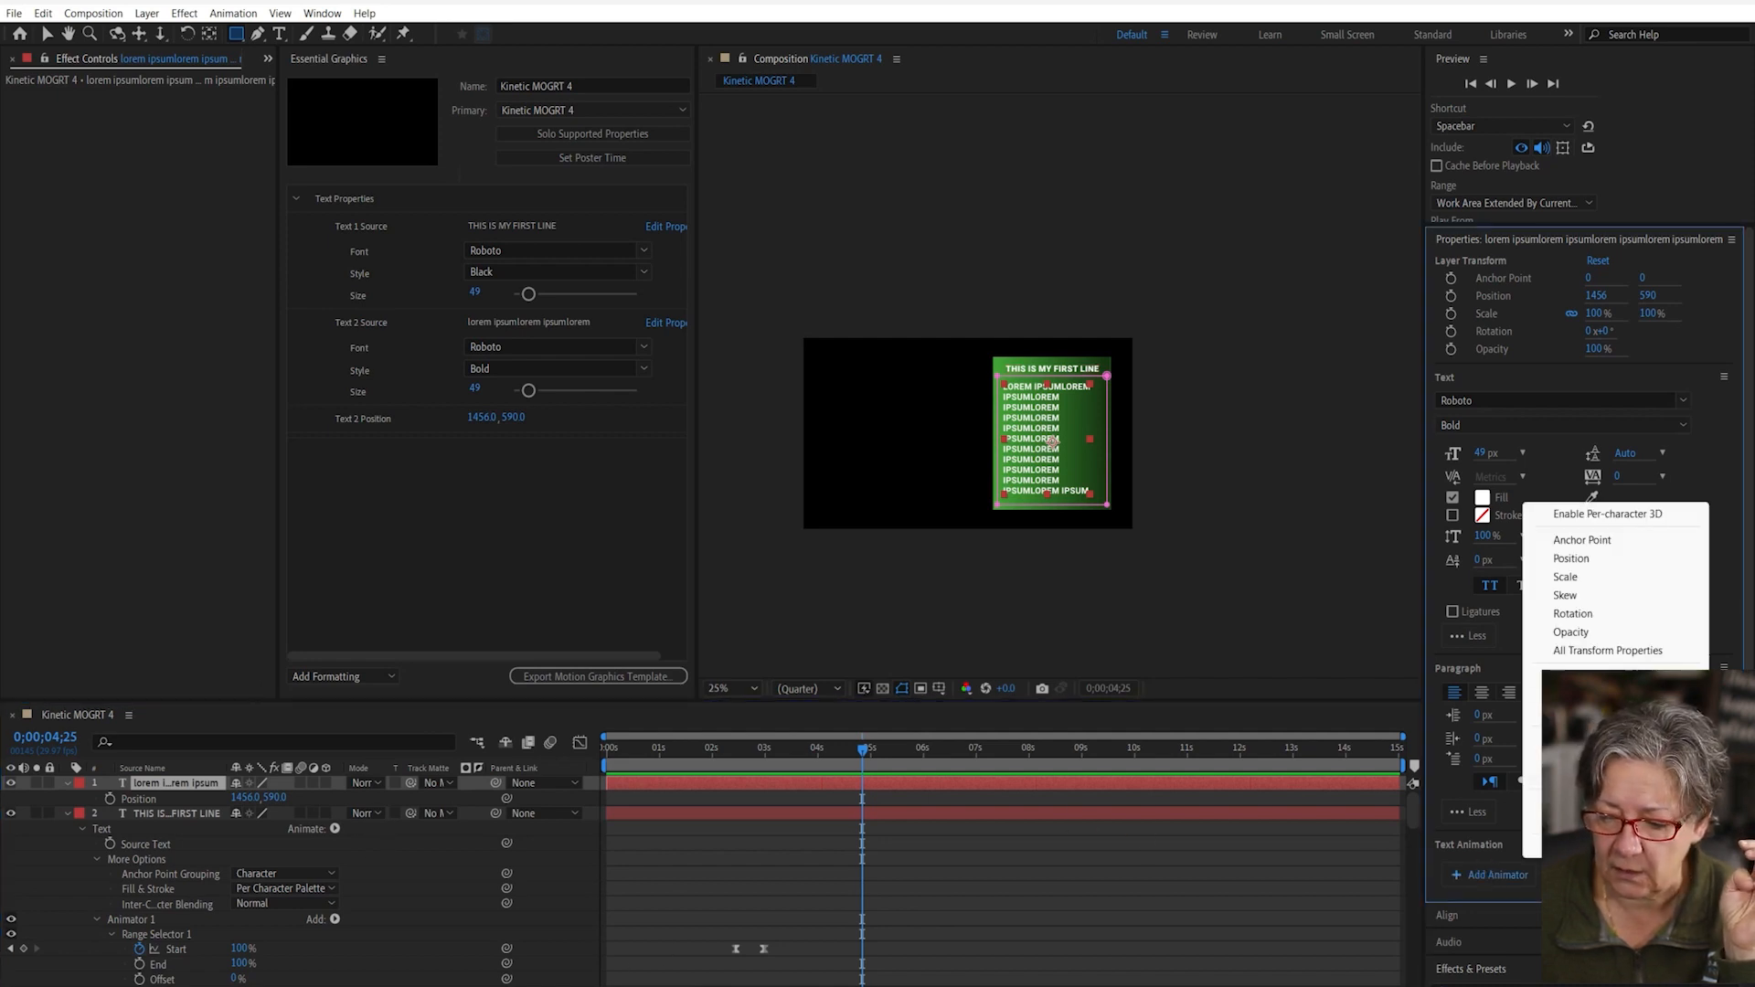
pyautogui.click(1584, 775)
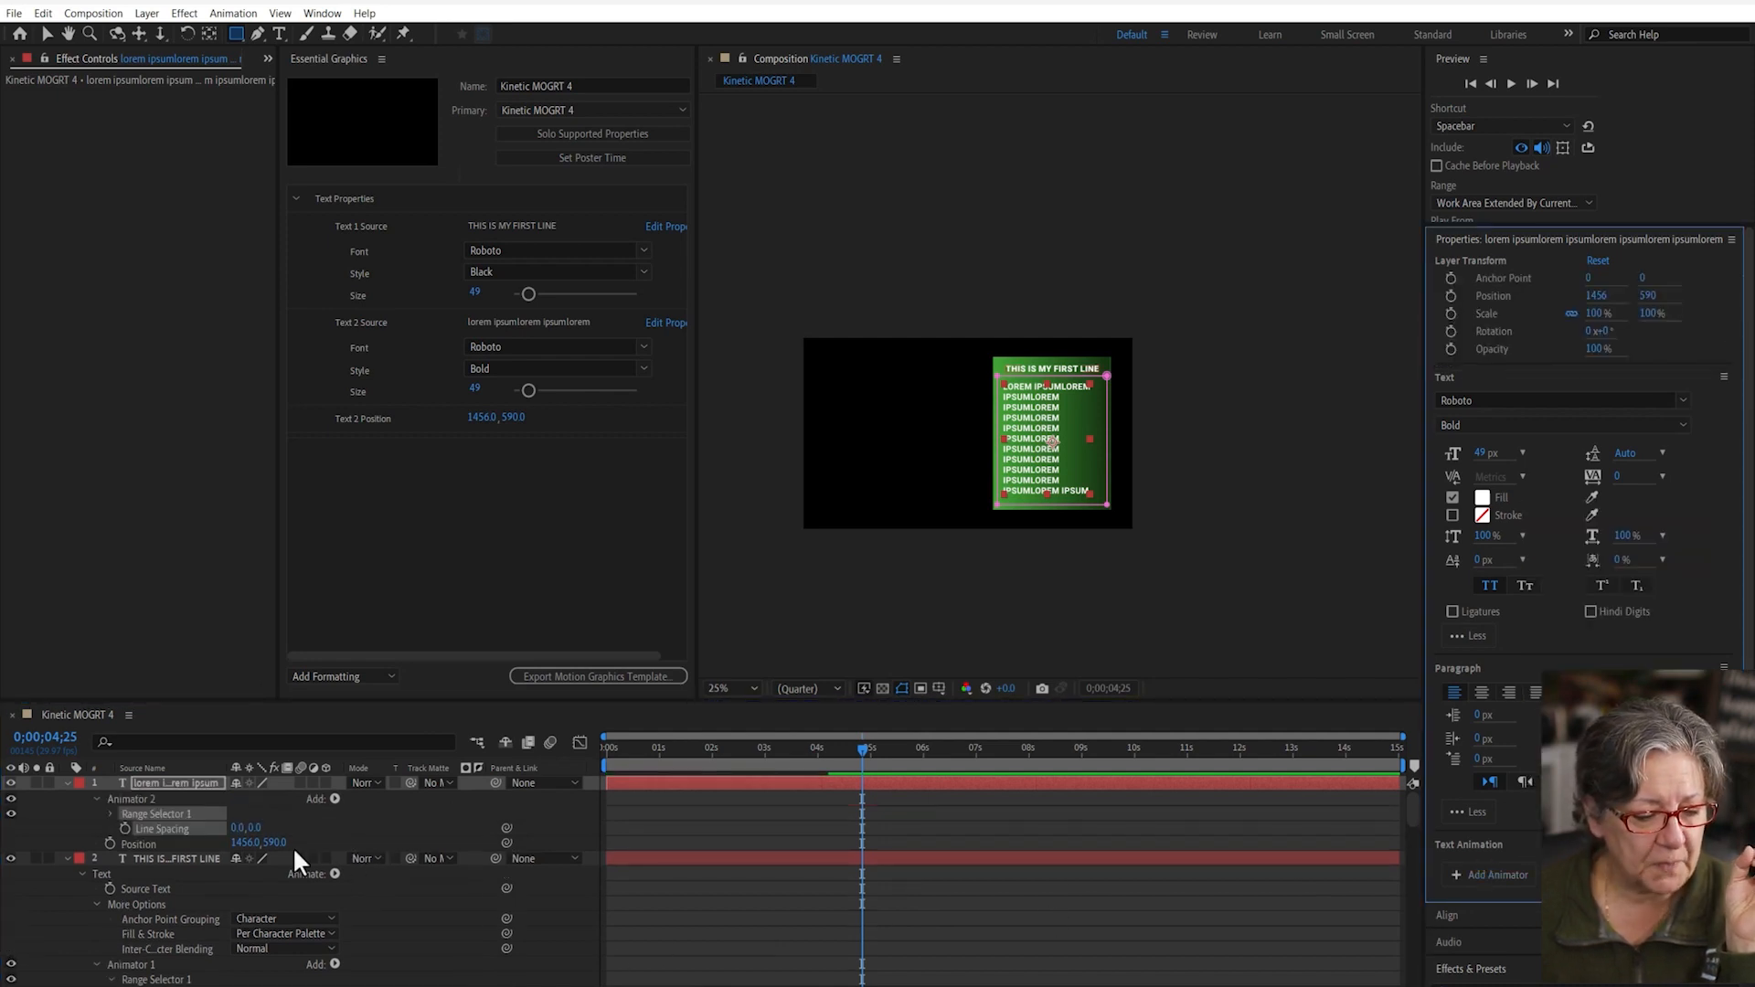
pyautogui.click(154, 830)
pyautogui.rightClick(154, 830)
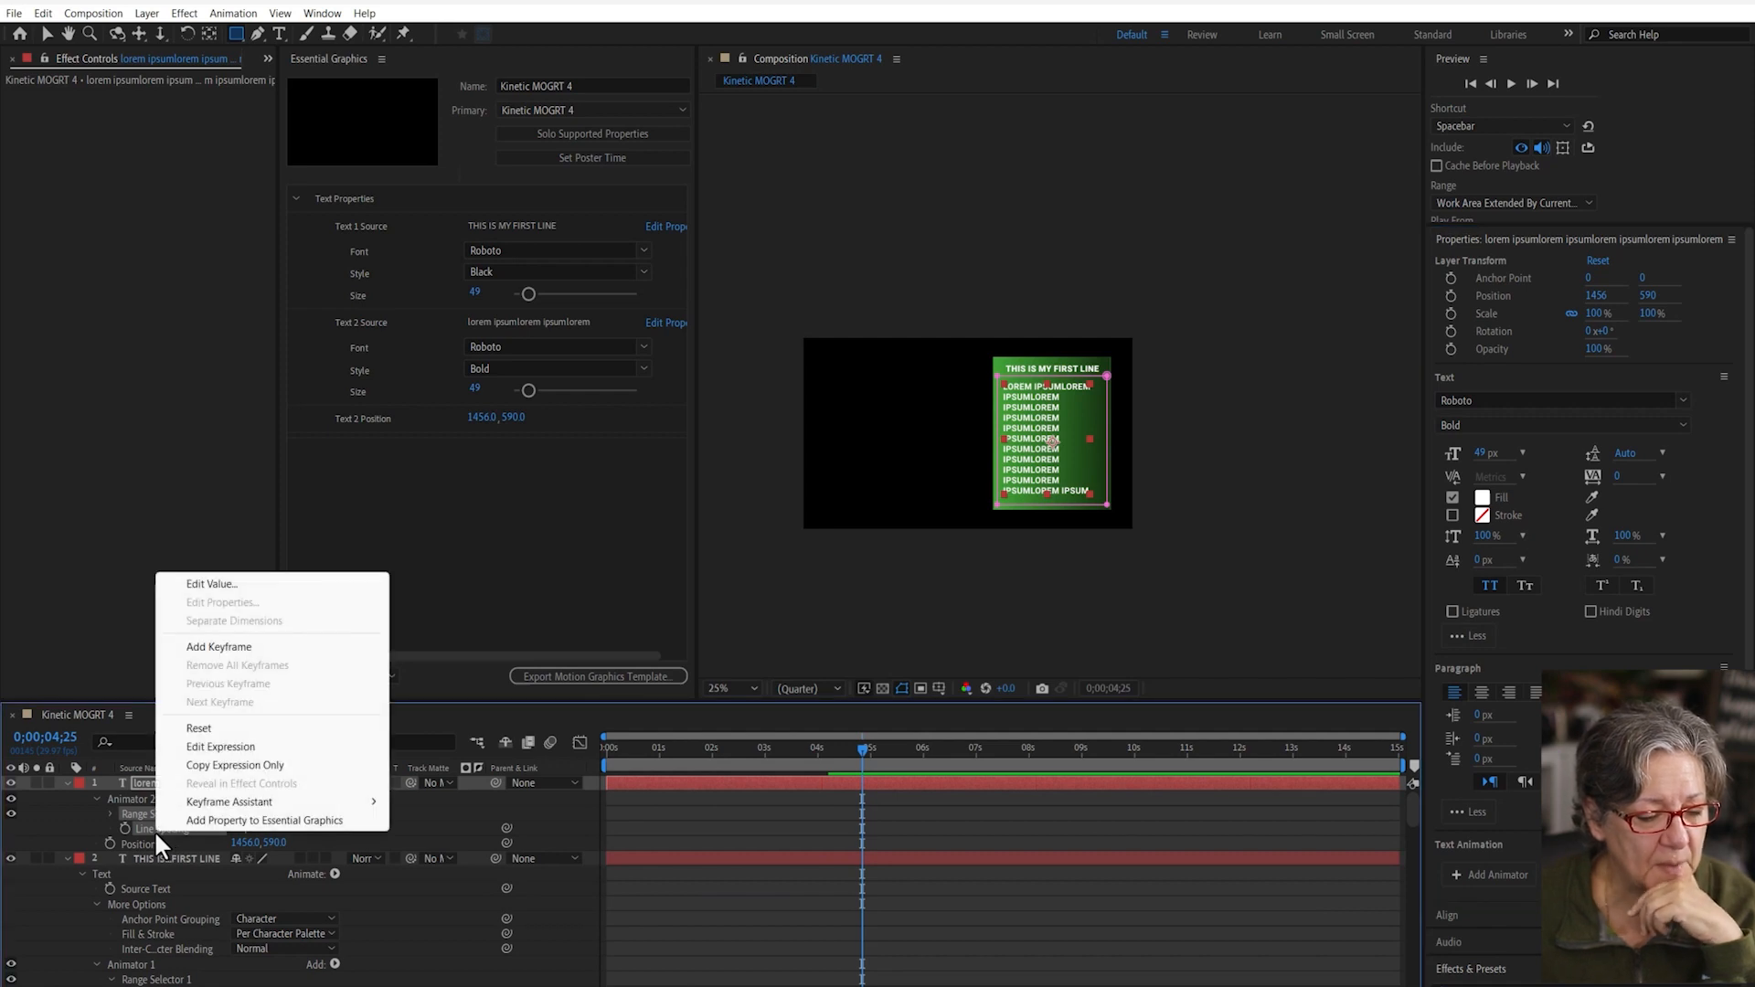
pyautogui.press('Escape')
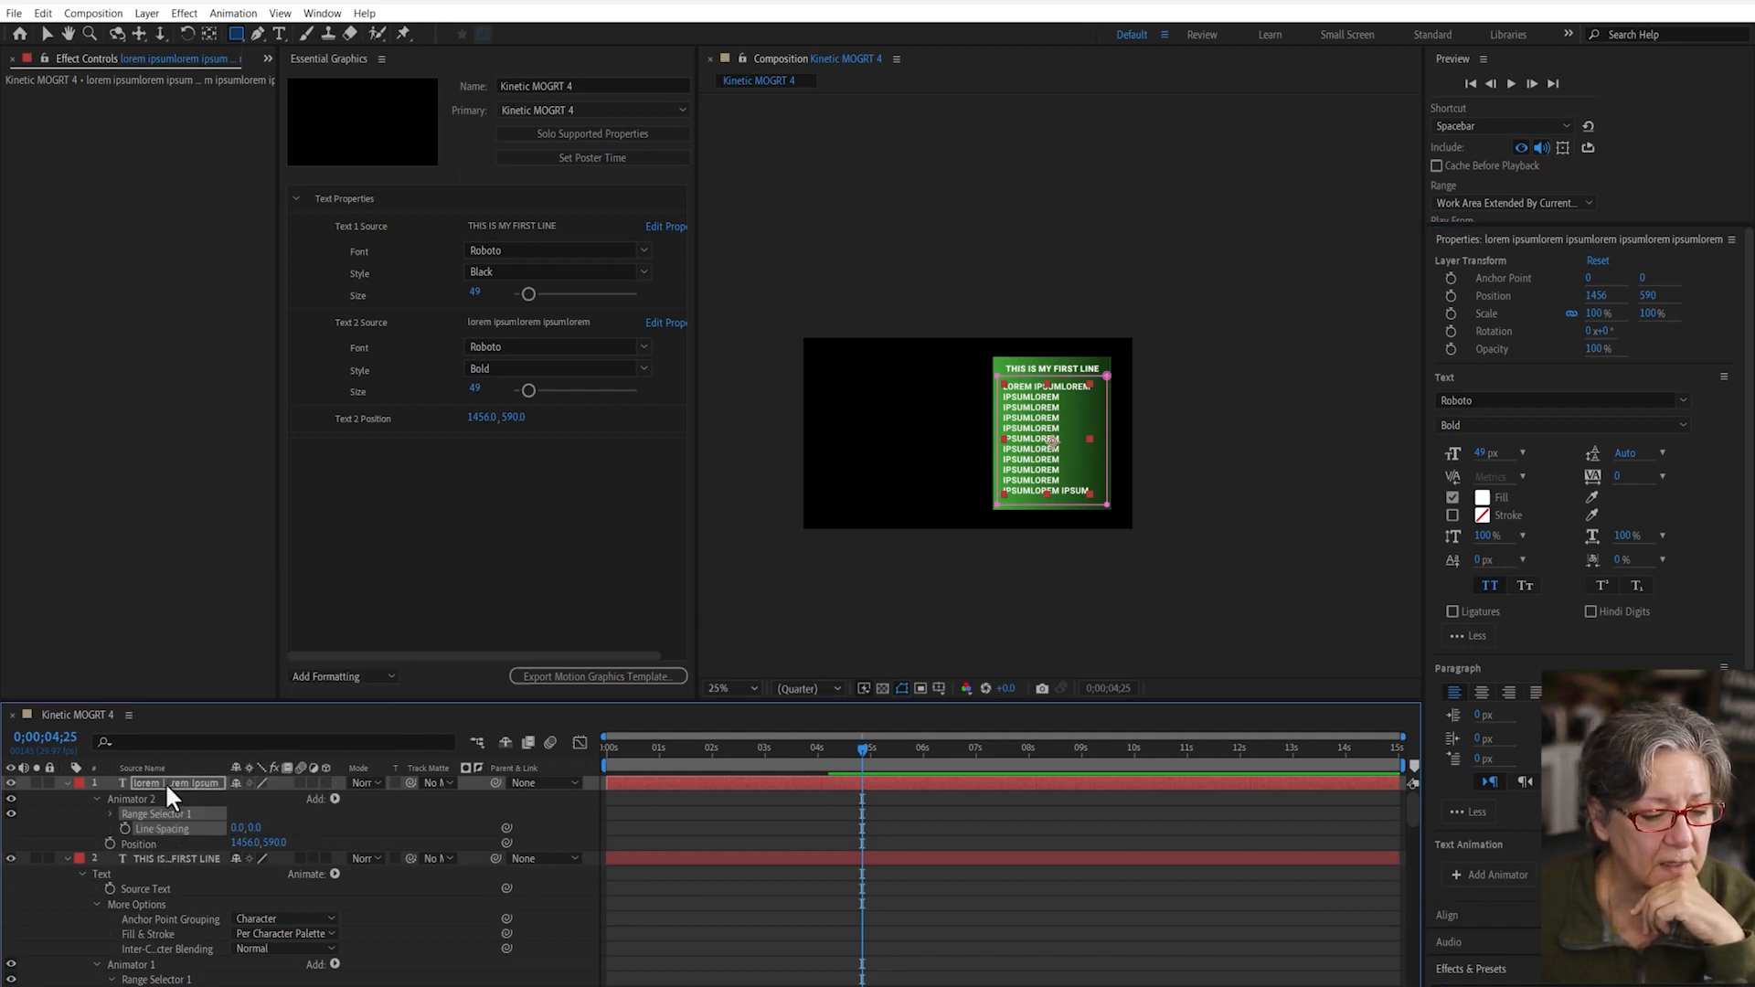
# - Create a null object layer and rename it "Control"
pyautogui.click(147, 12)
pyautogui.moveTo(165, 36)
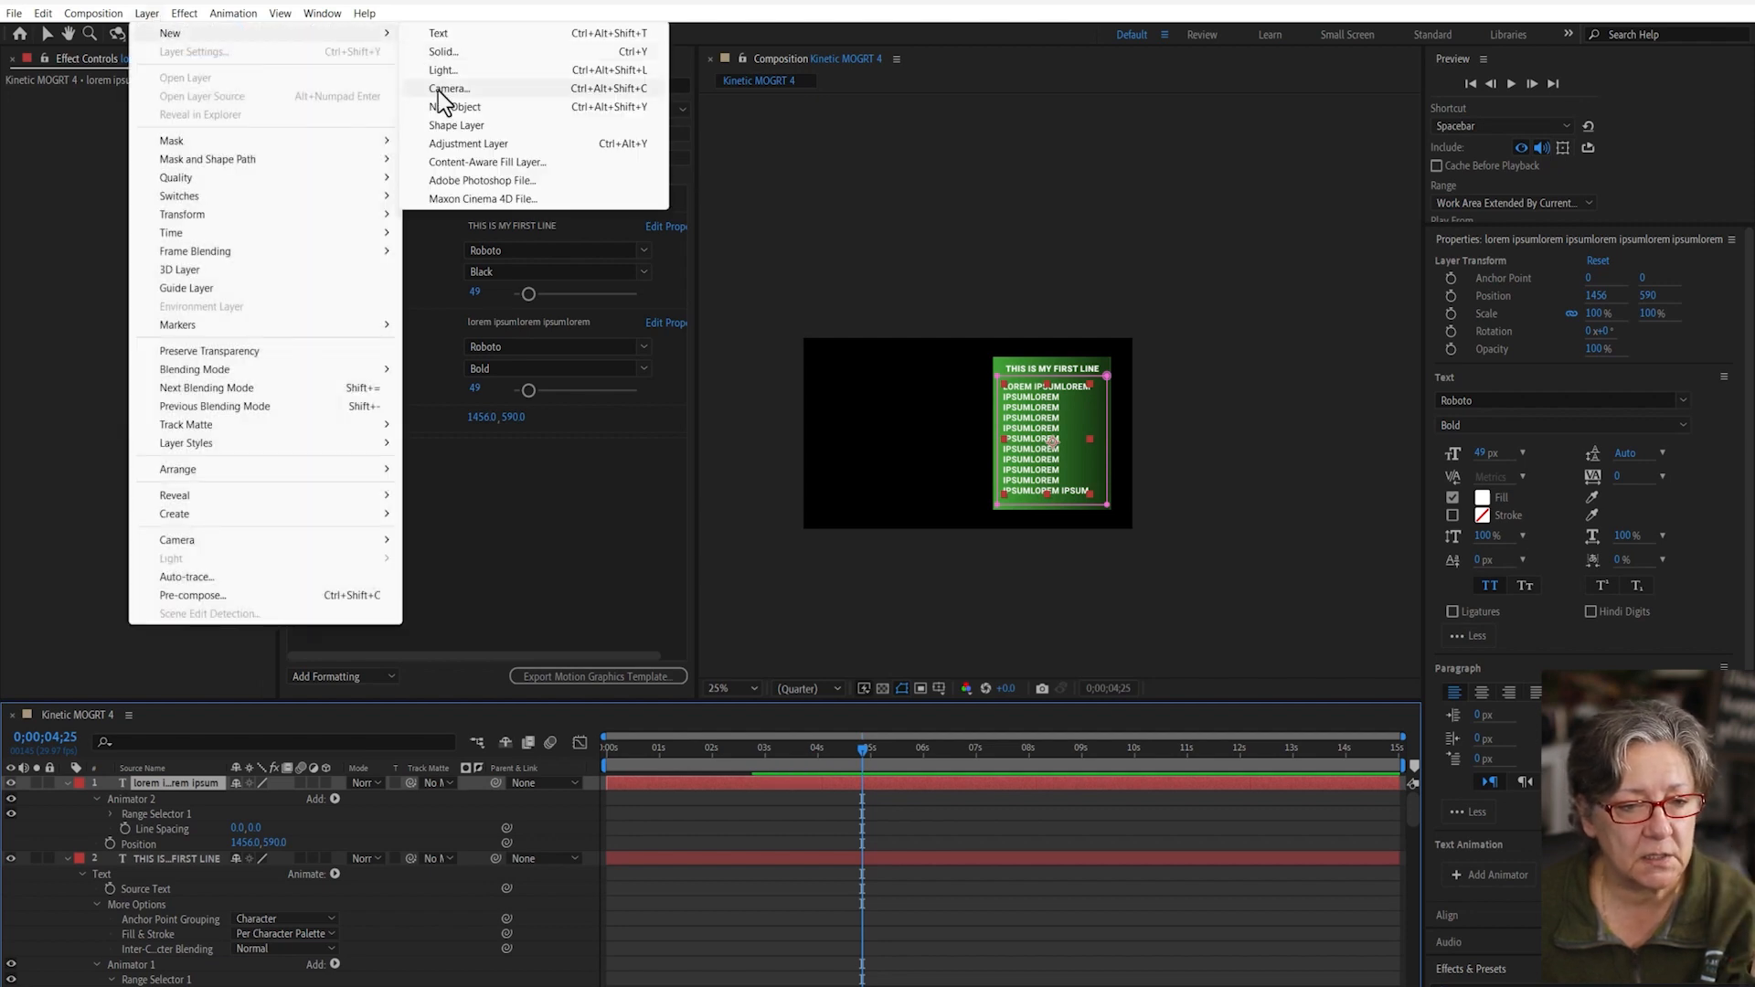
pyautogui.click(448, 106)
pyautogui.press('Return')
pyautogui.write('Control')
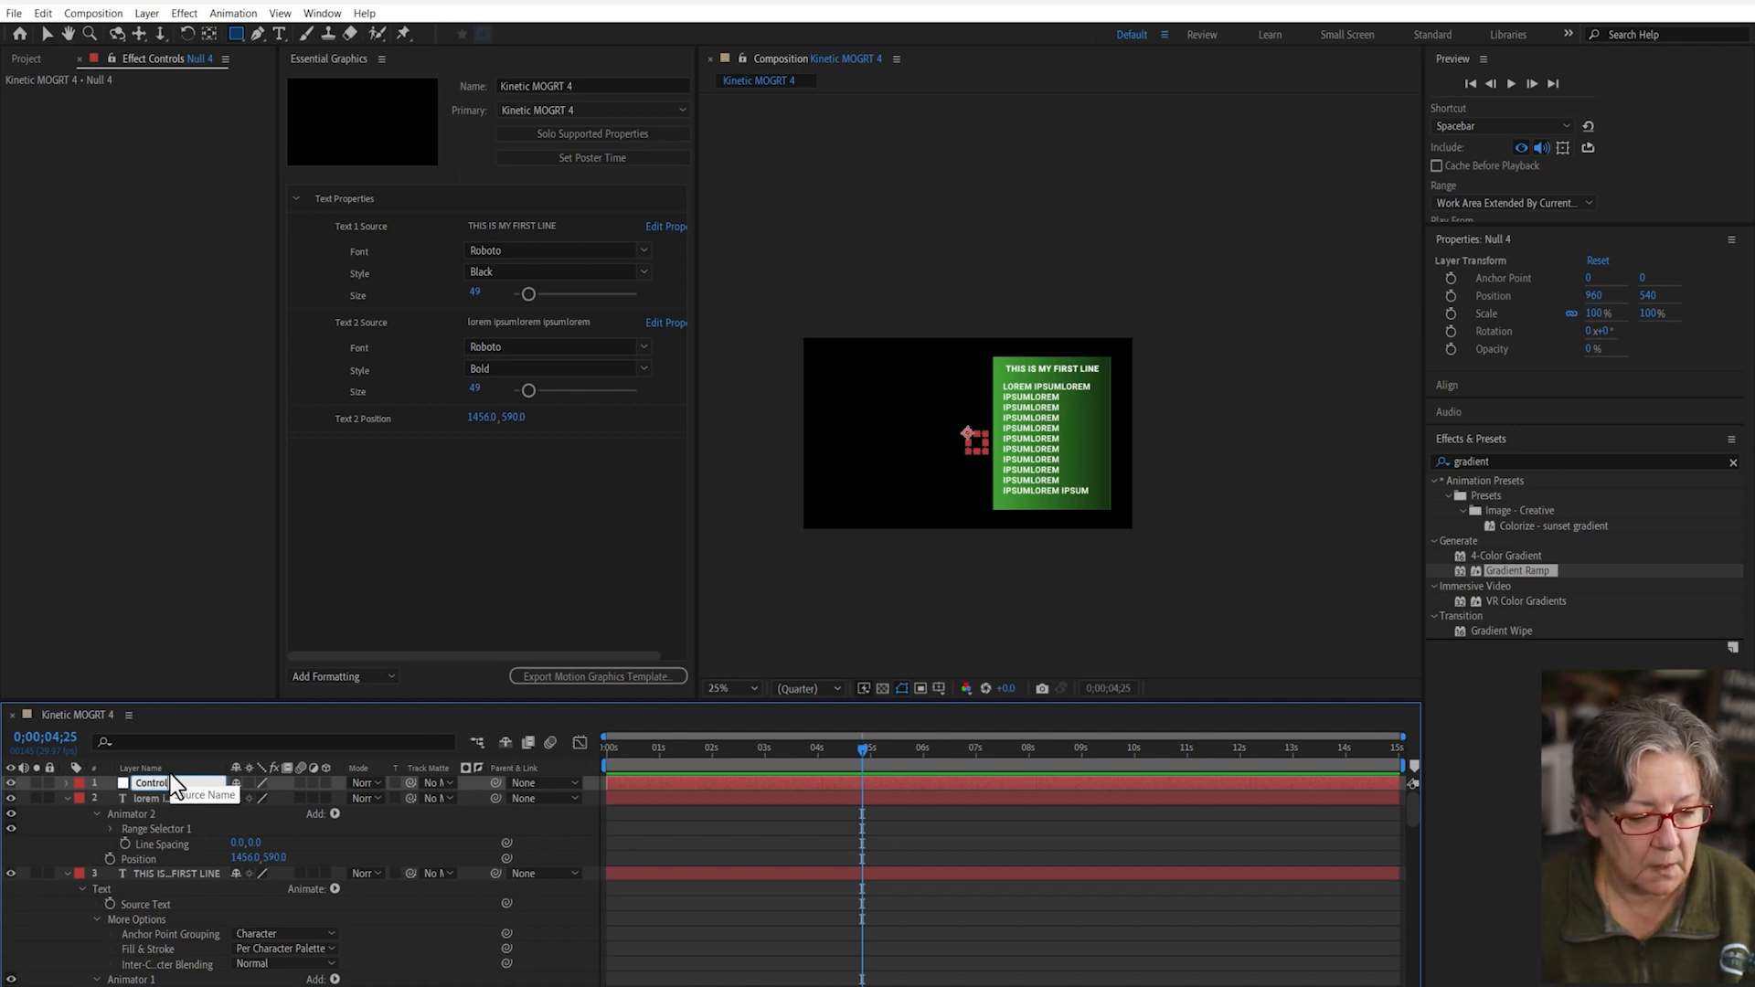
pyautogui.click(128, 785)
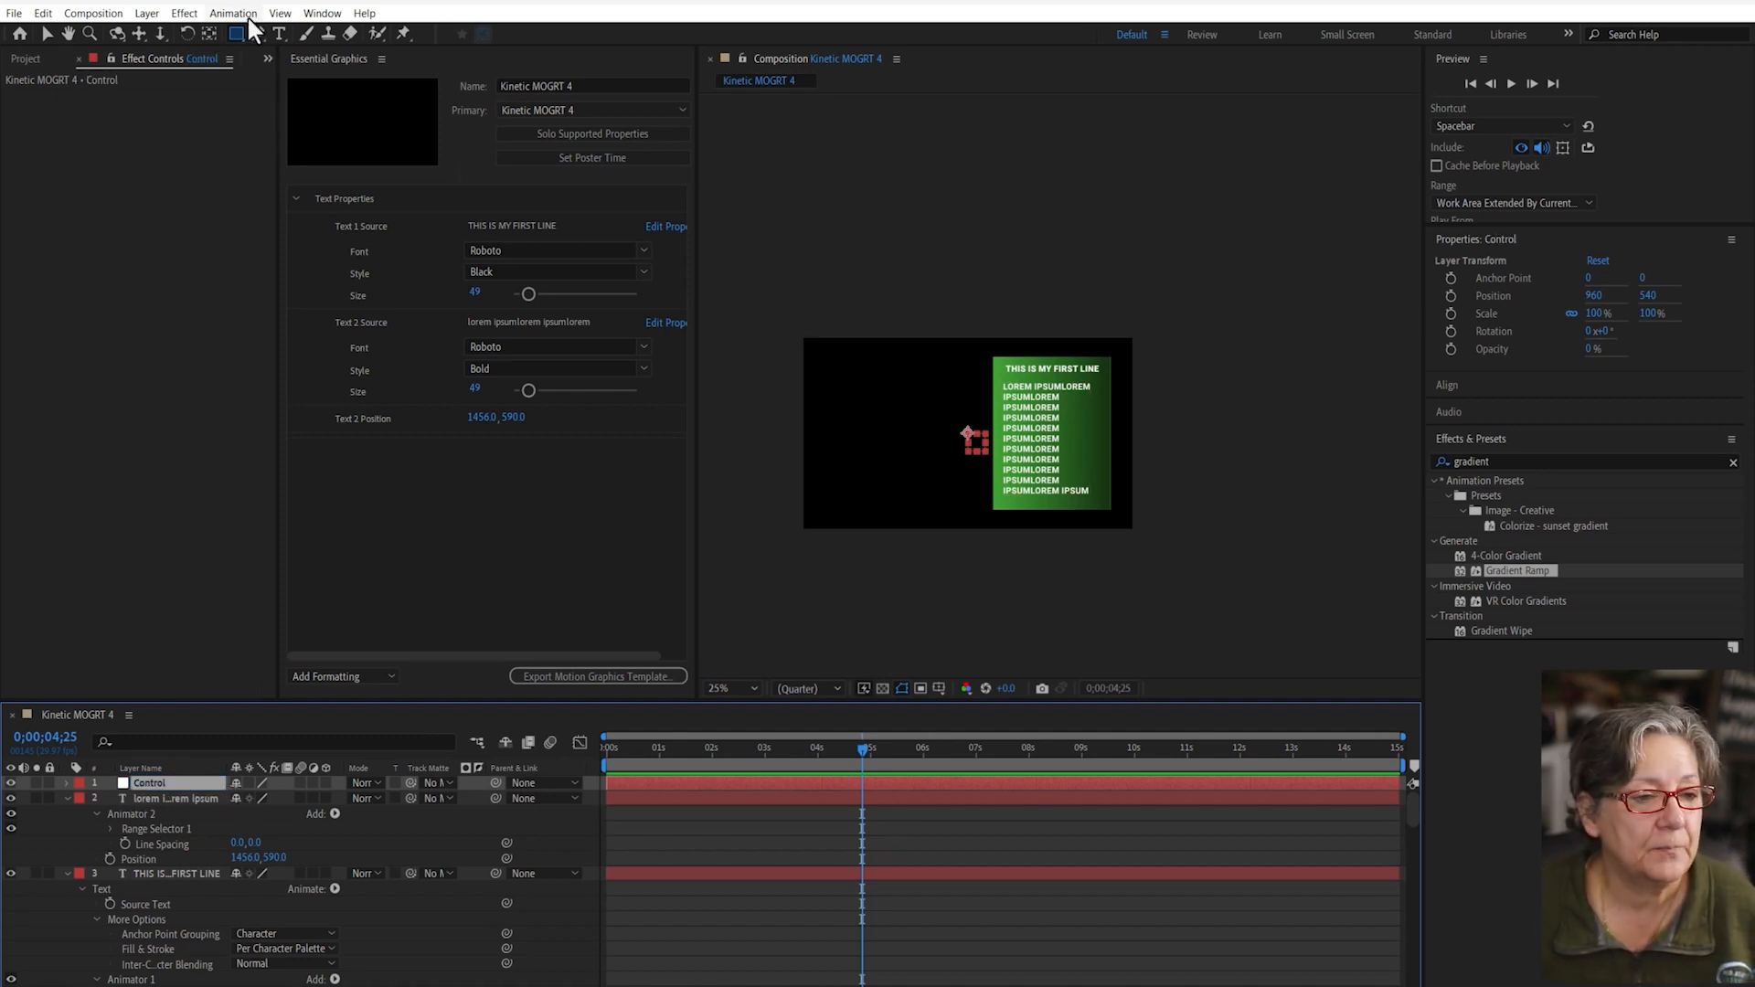
# - Add a Slider Control effect to the Control null and rename it "Line Spacing text 1"
pyautogui.click(196, 14)
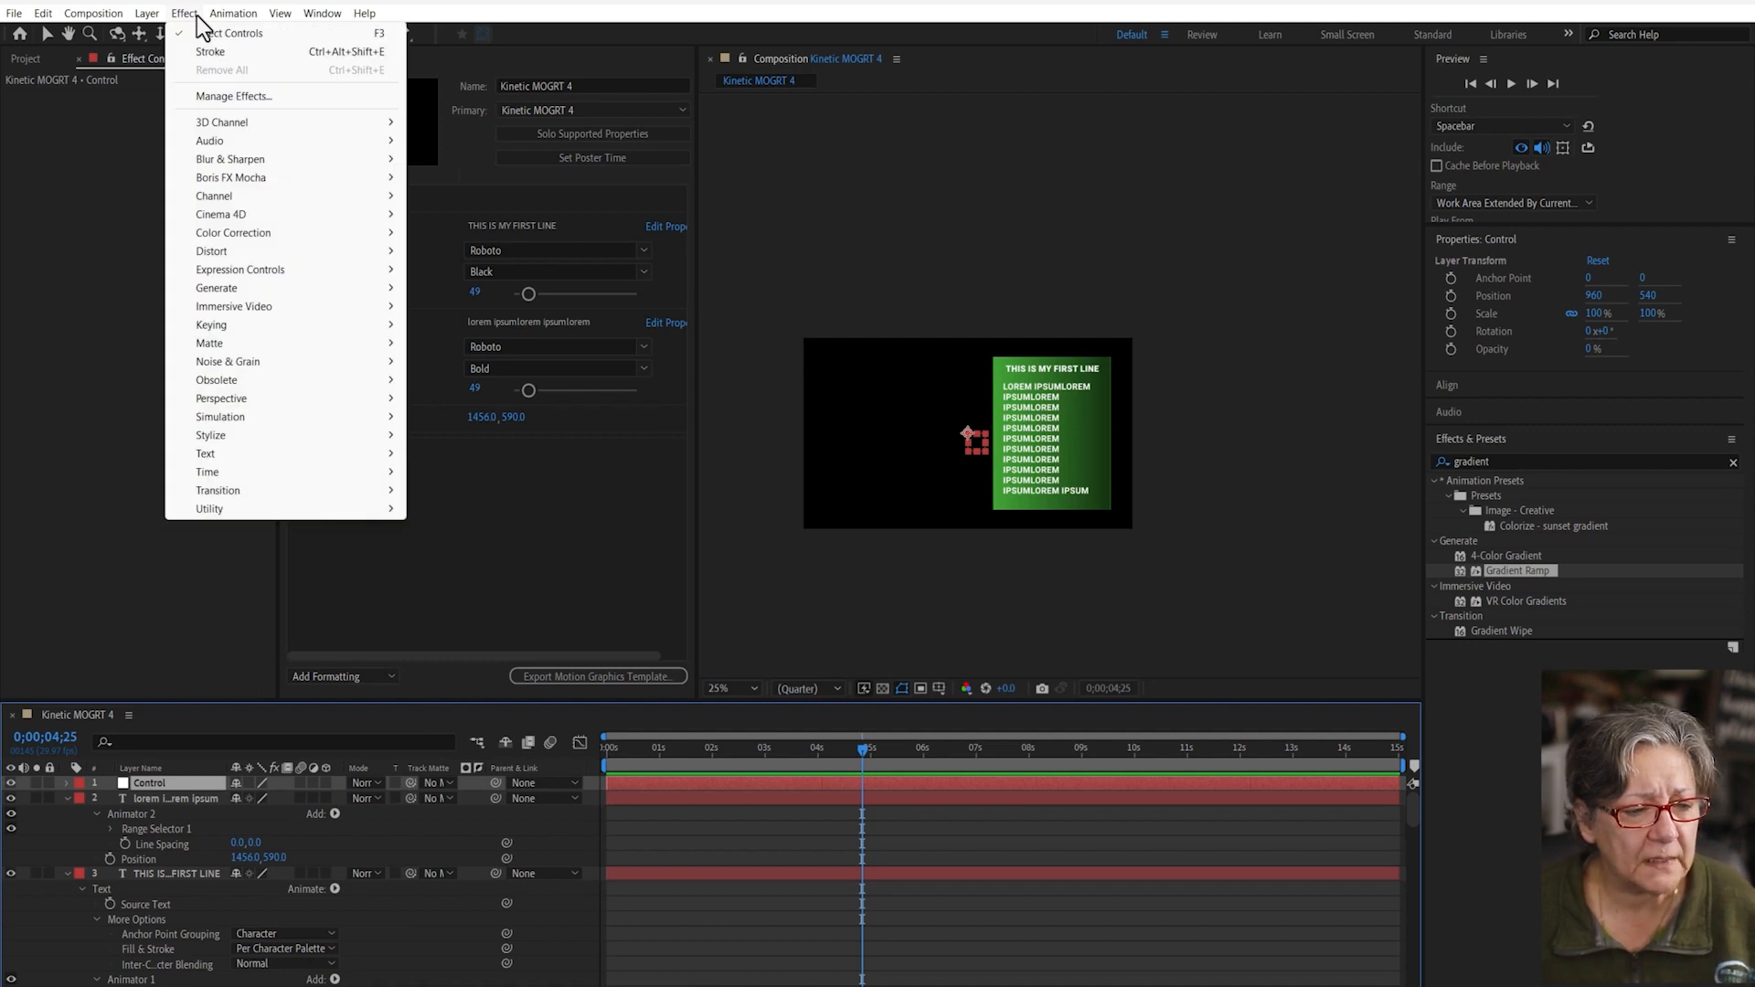
pyautogui.moveTo(239, 274)
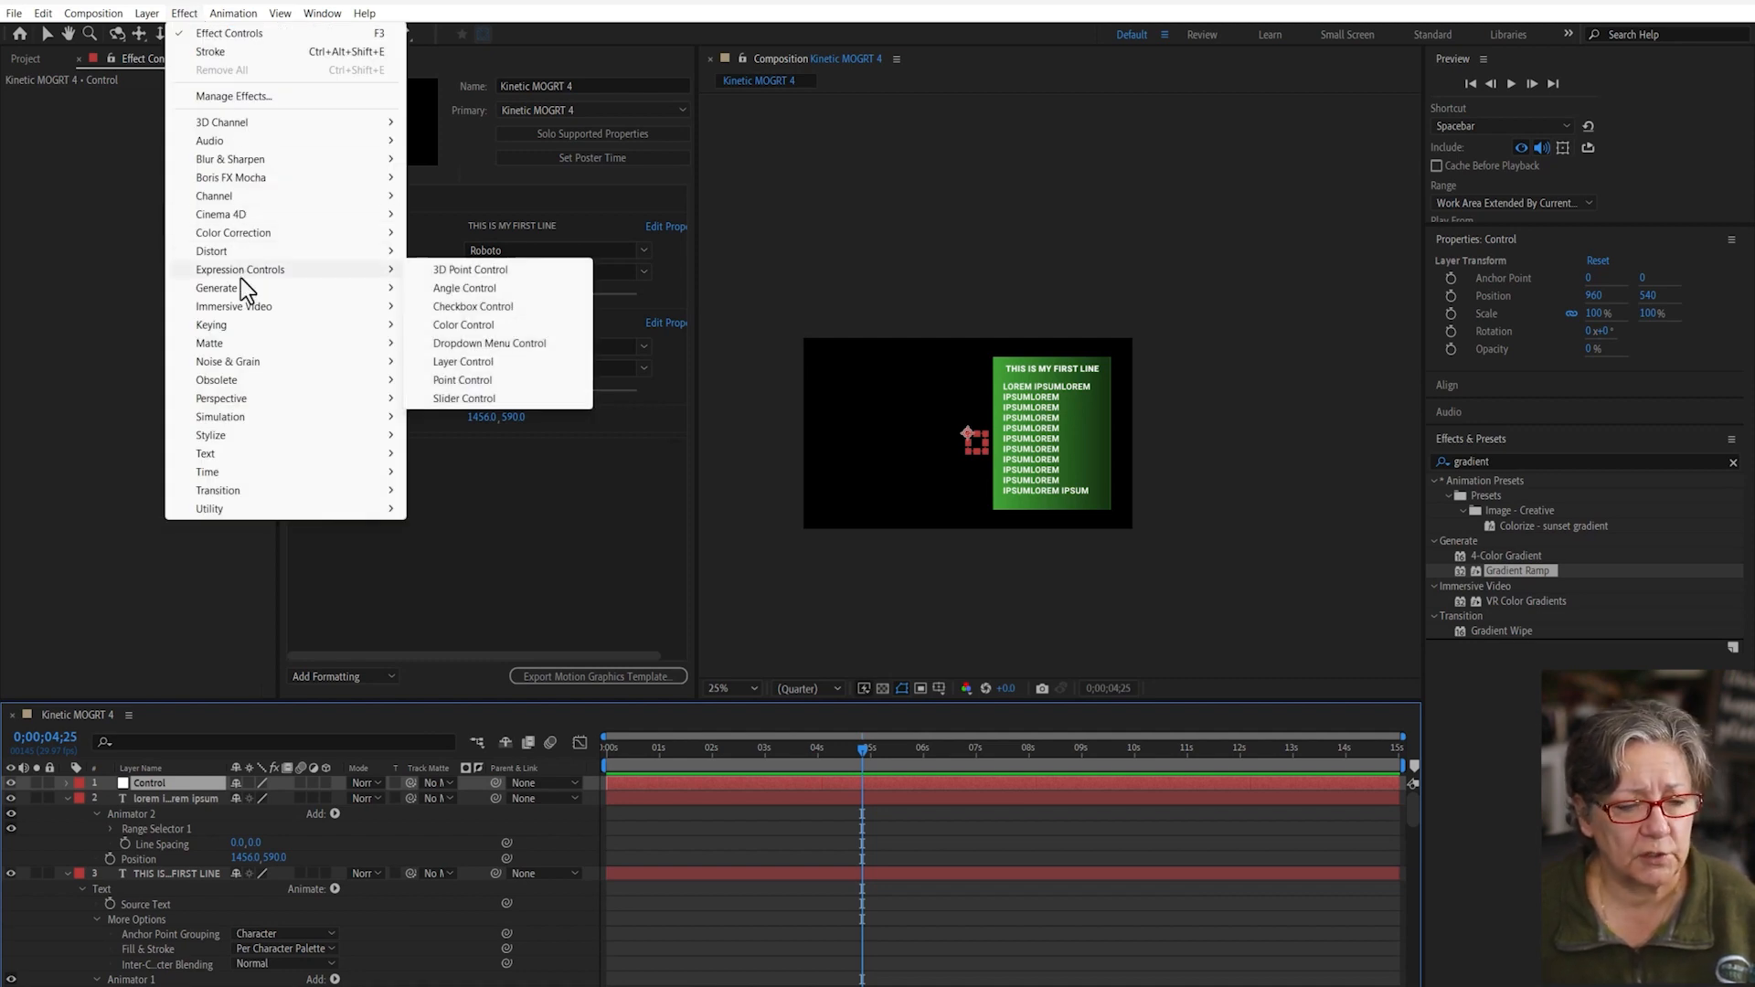
pyautogui.click(512, 398)
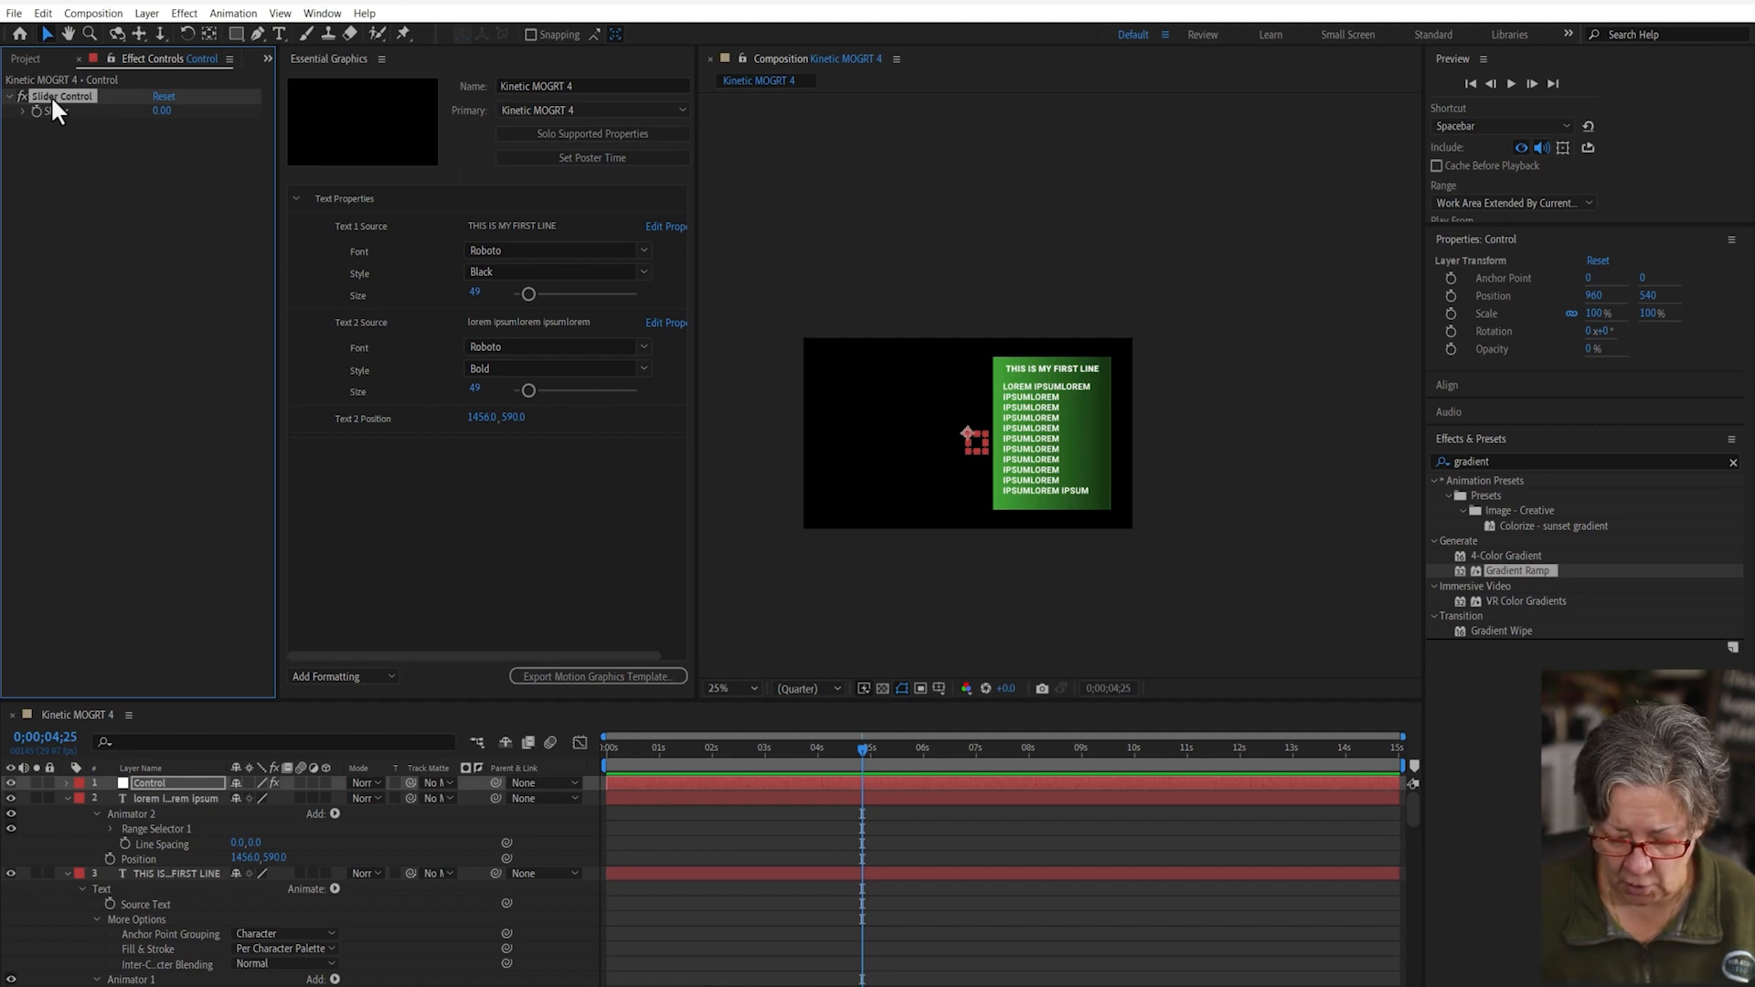
pyautogui.press('Return')
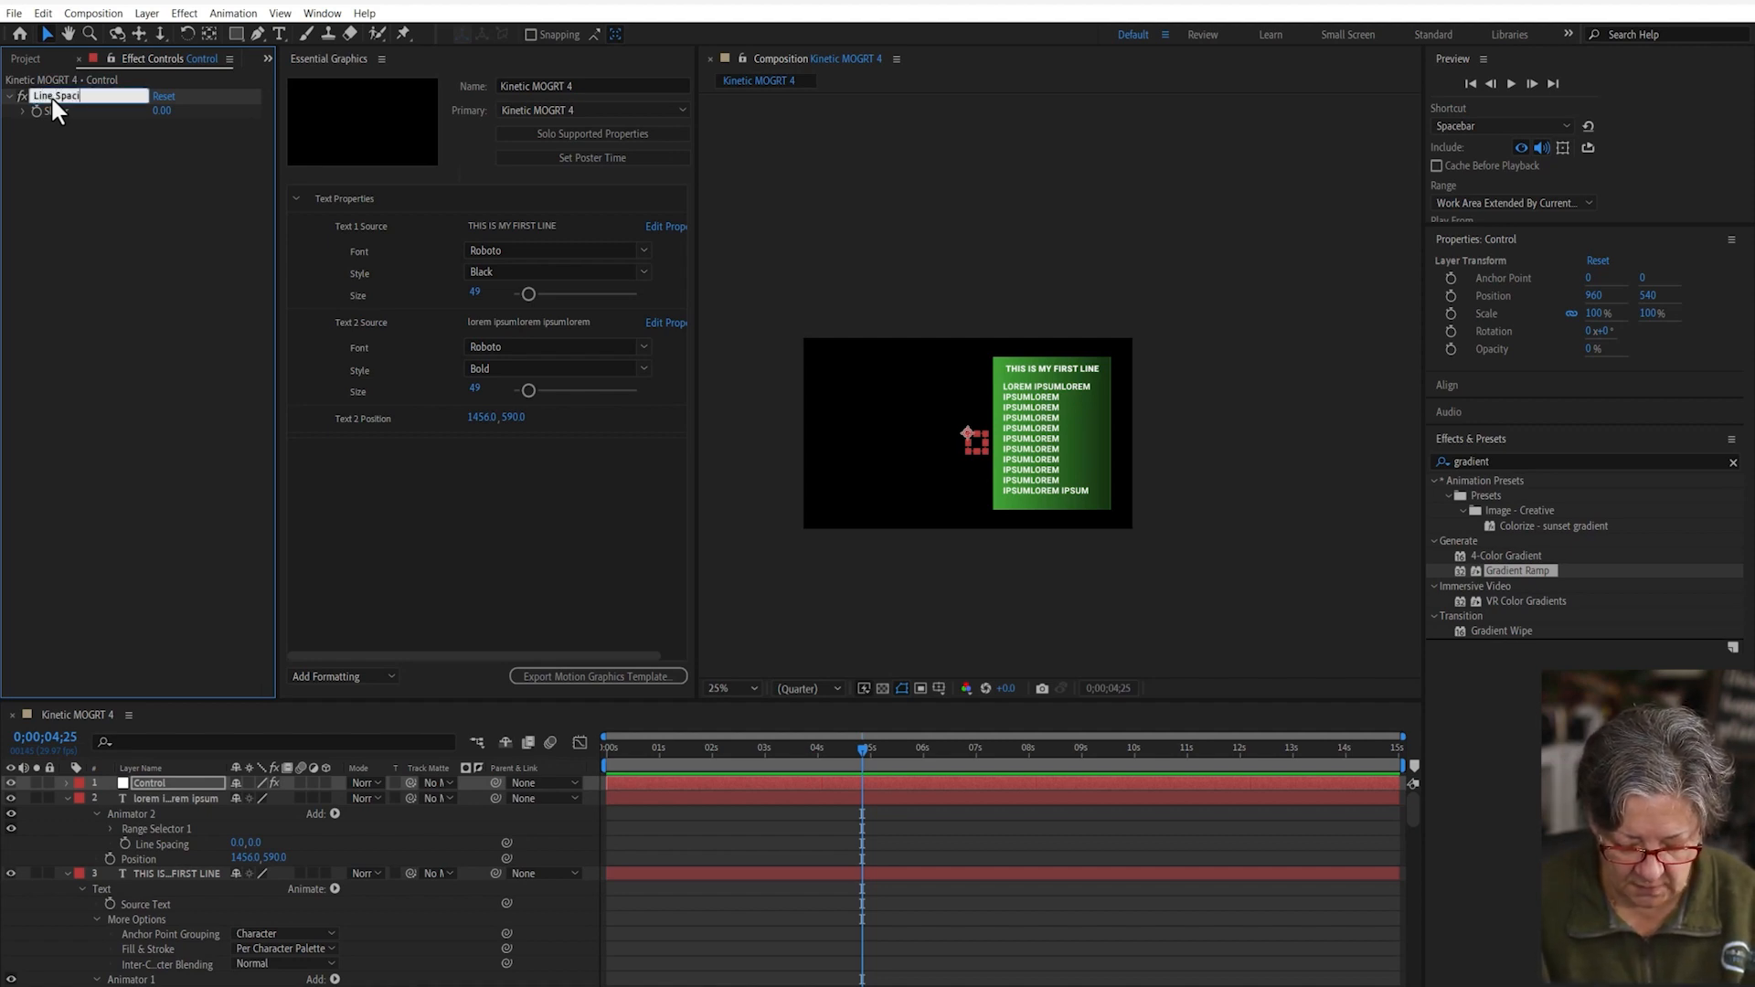
pyautogui.write('Line Spacing text 1')
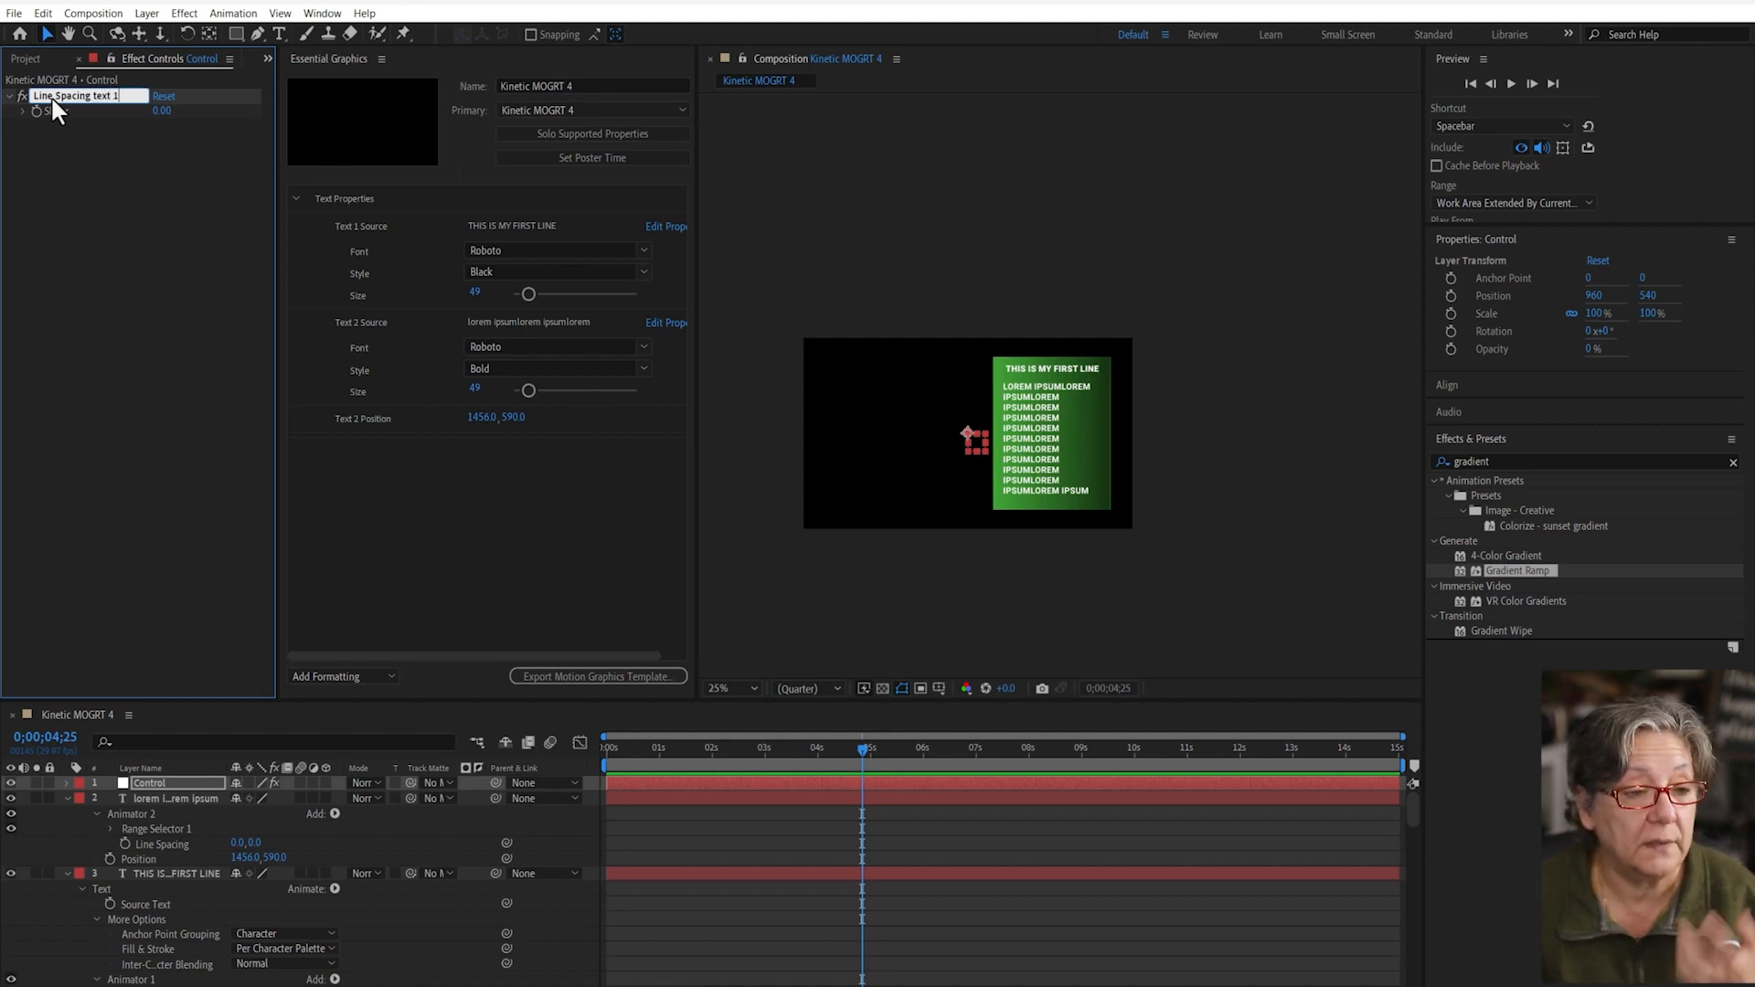
pyautogui.press('Return')
# - Duplicate the Line Spacing text 1 slider effect and name the copy "Line Spacing text 2"
pyautogui.click(69, 183)
pyautogui.click(82, 94)
pyautogui.hotkey('ctrl', 'd')
pyautogui.click(110, 195)
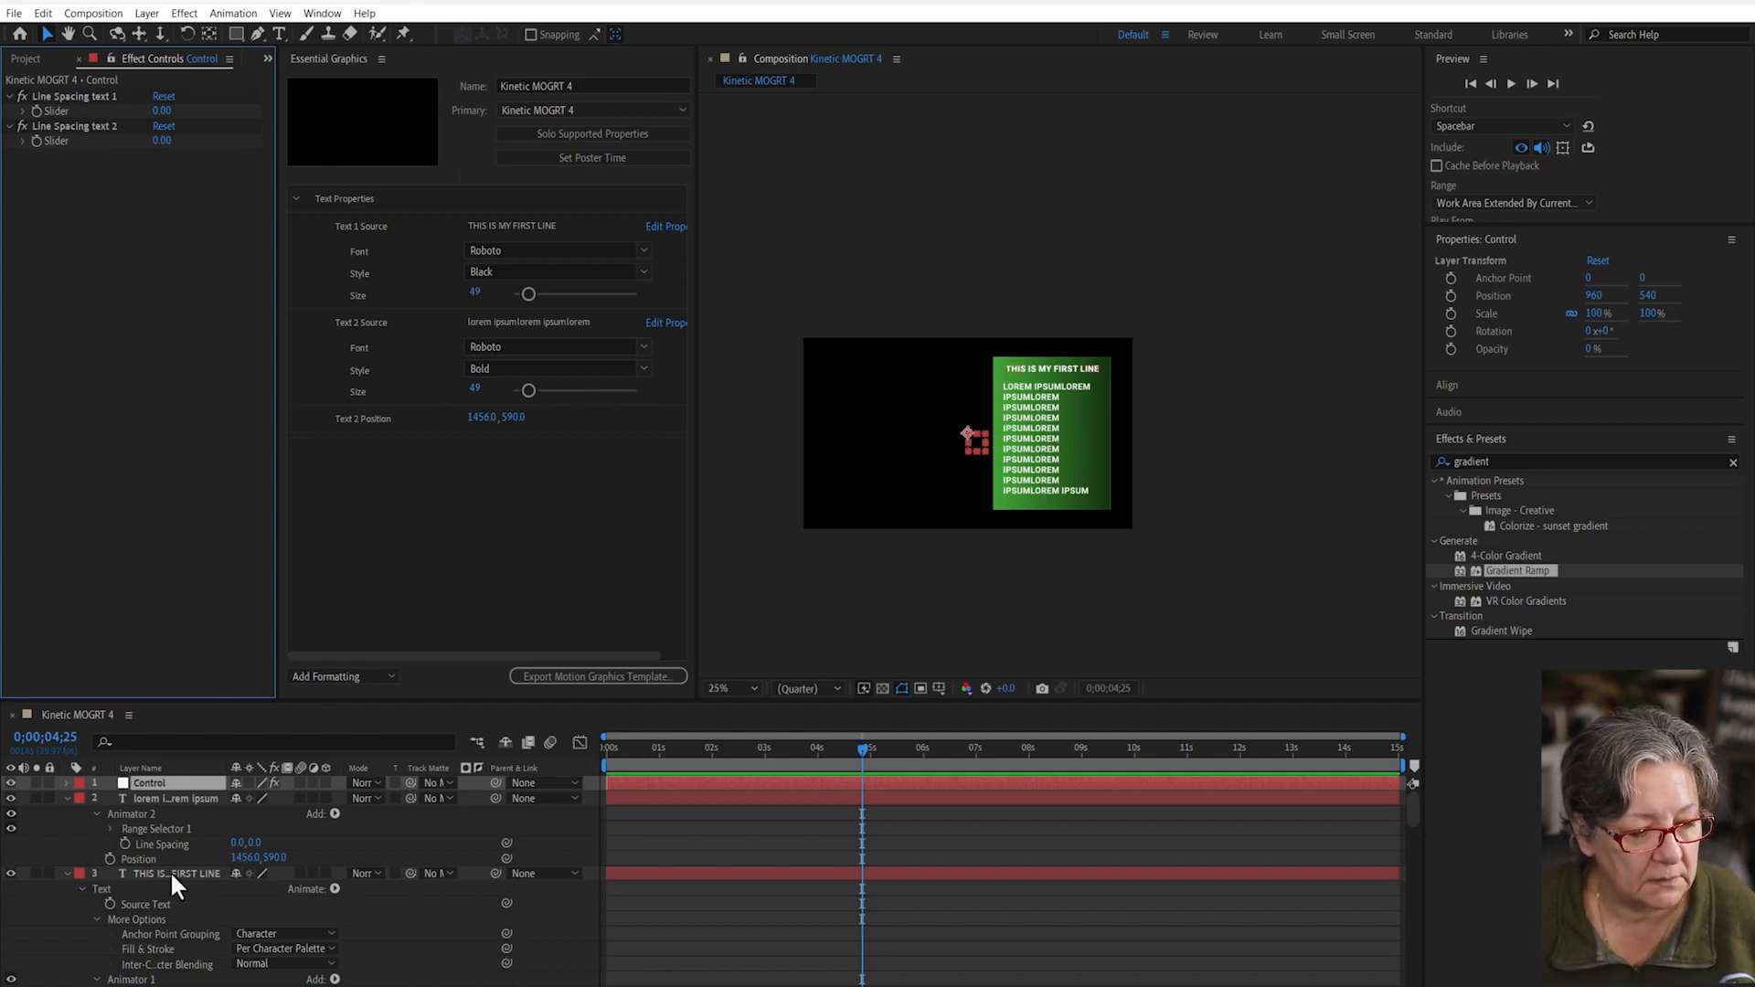
# - Add an expression to the lorem ipsum layer's Line Spacing that links it to the Control null's Line Spacing text 2 slider
pyautogui.keyDown('alt'); pyautogui.click(124, 843); pyautogui.keyUp('alt')
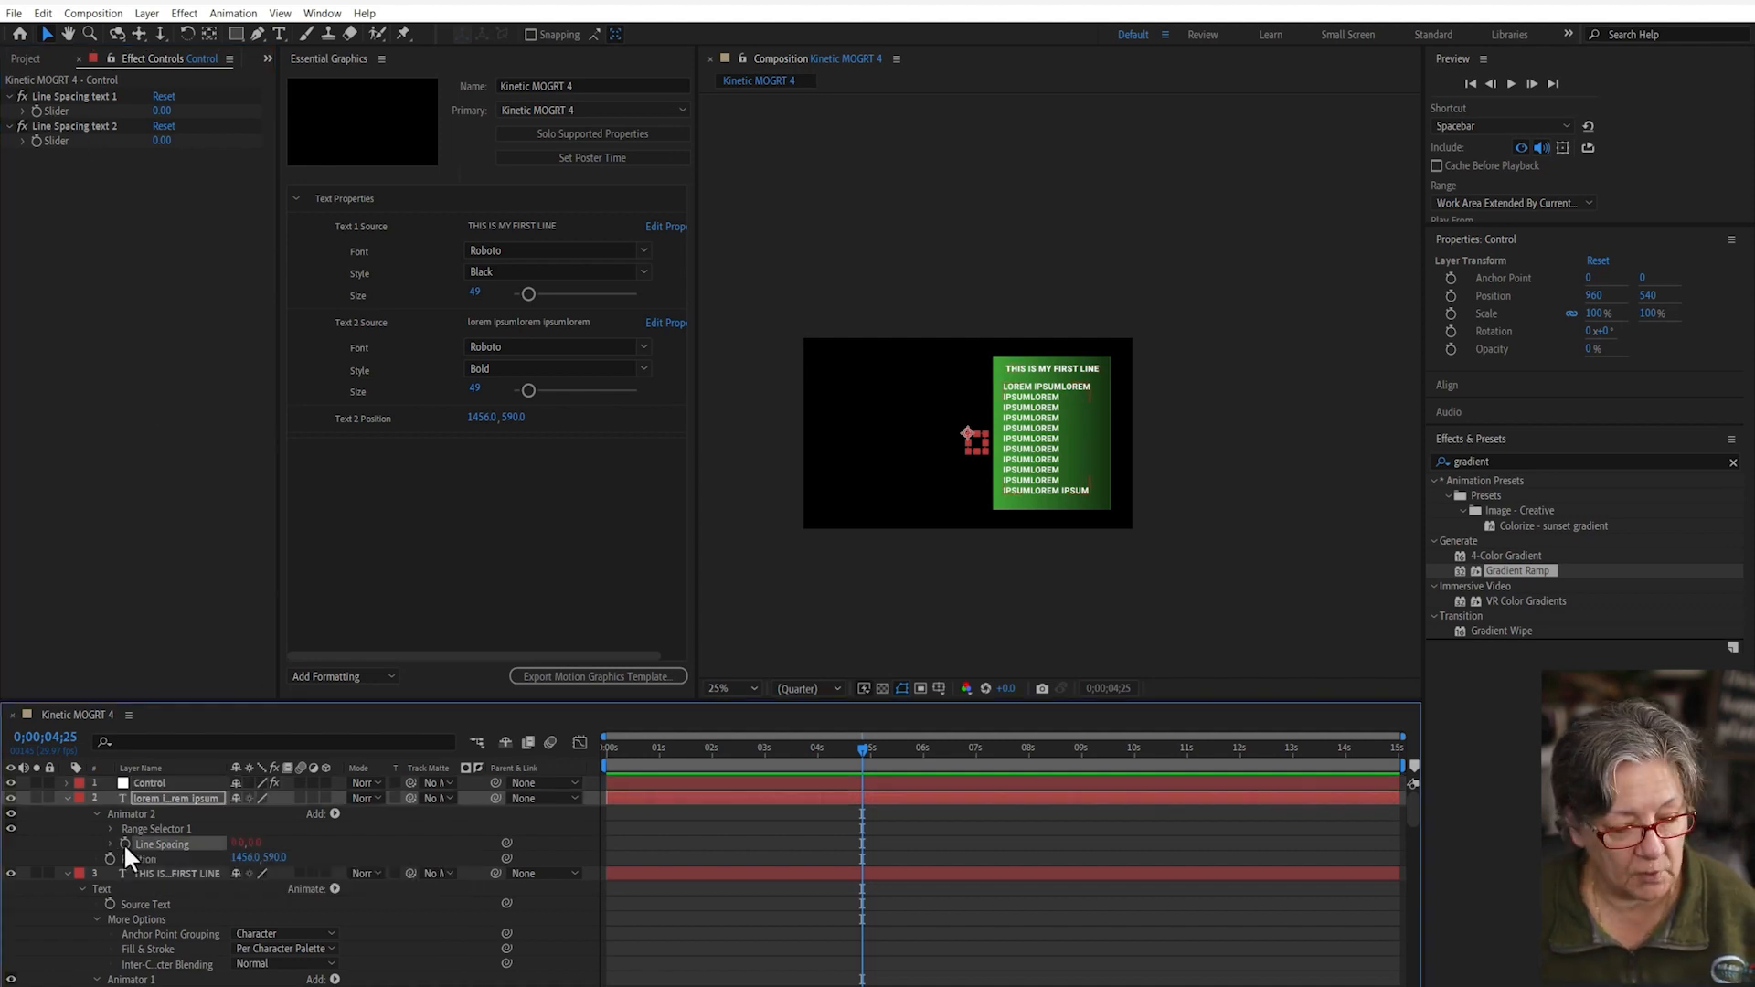
pyautogui.click(148, 780)
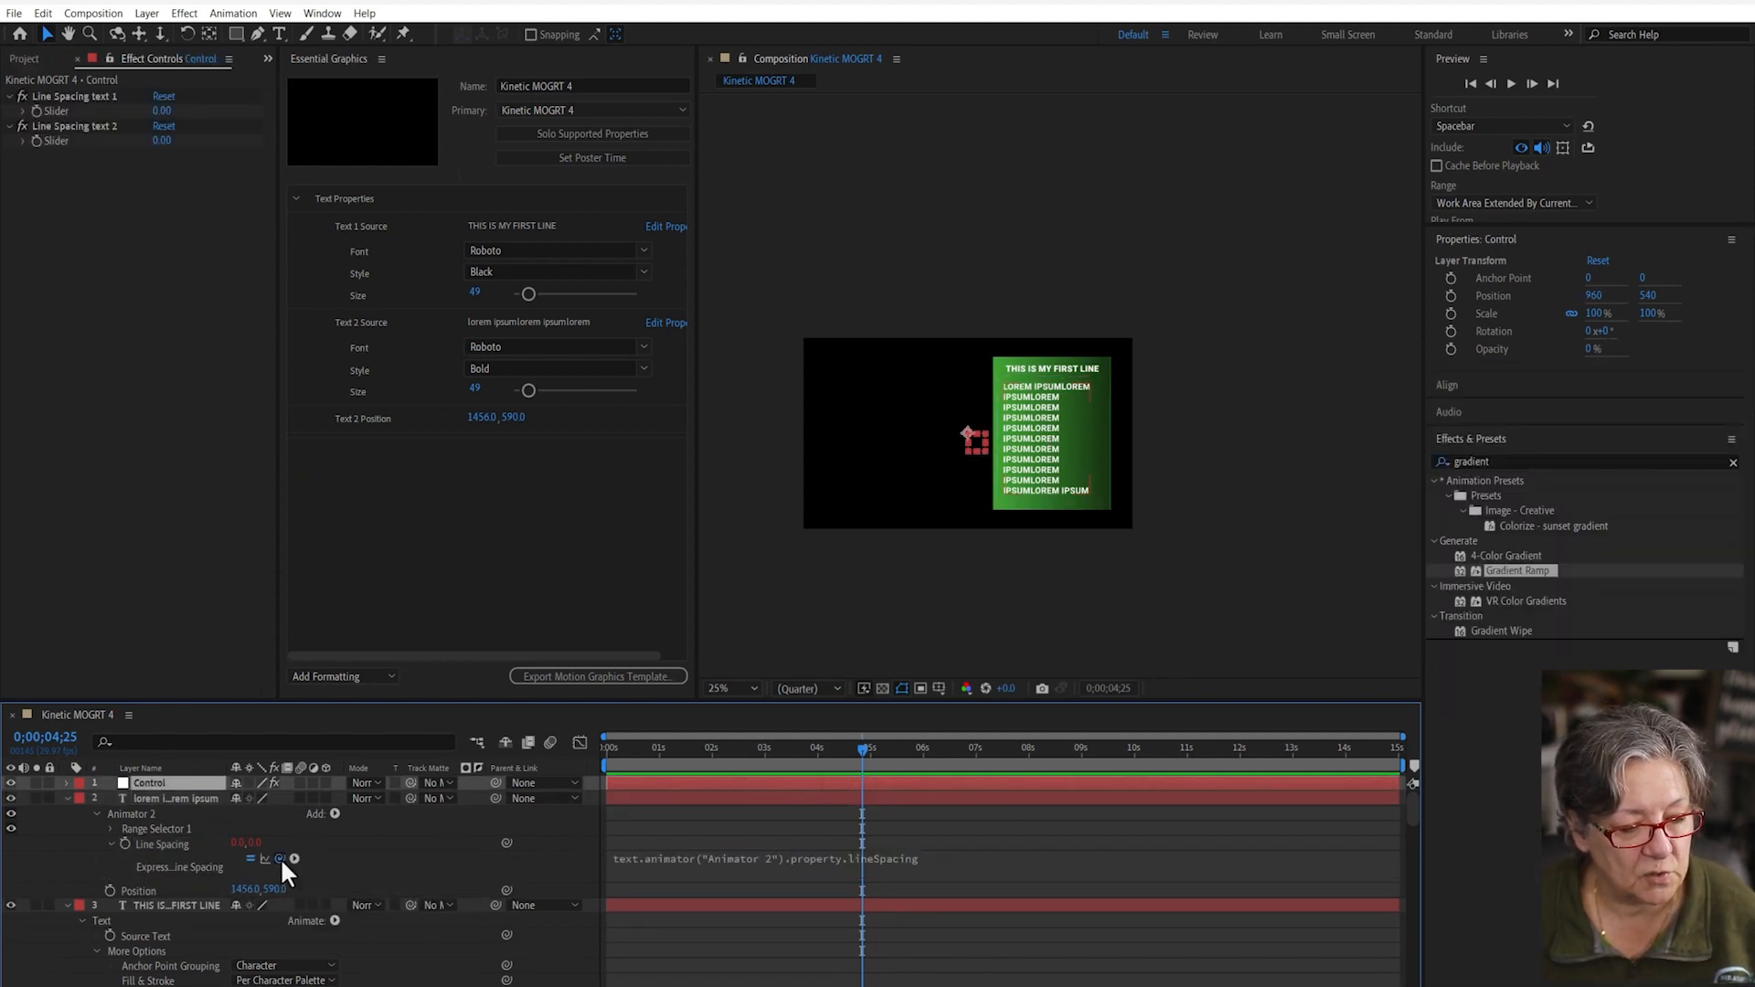
pyautogui.moveTo(280, 859); pyautogui.dragTo(61, 146)
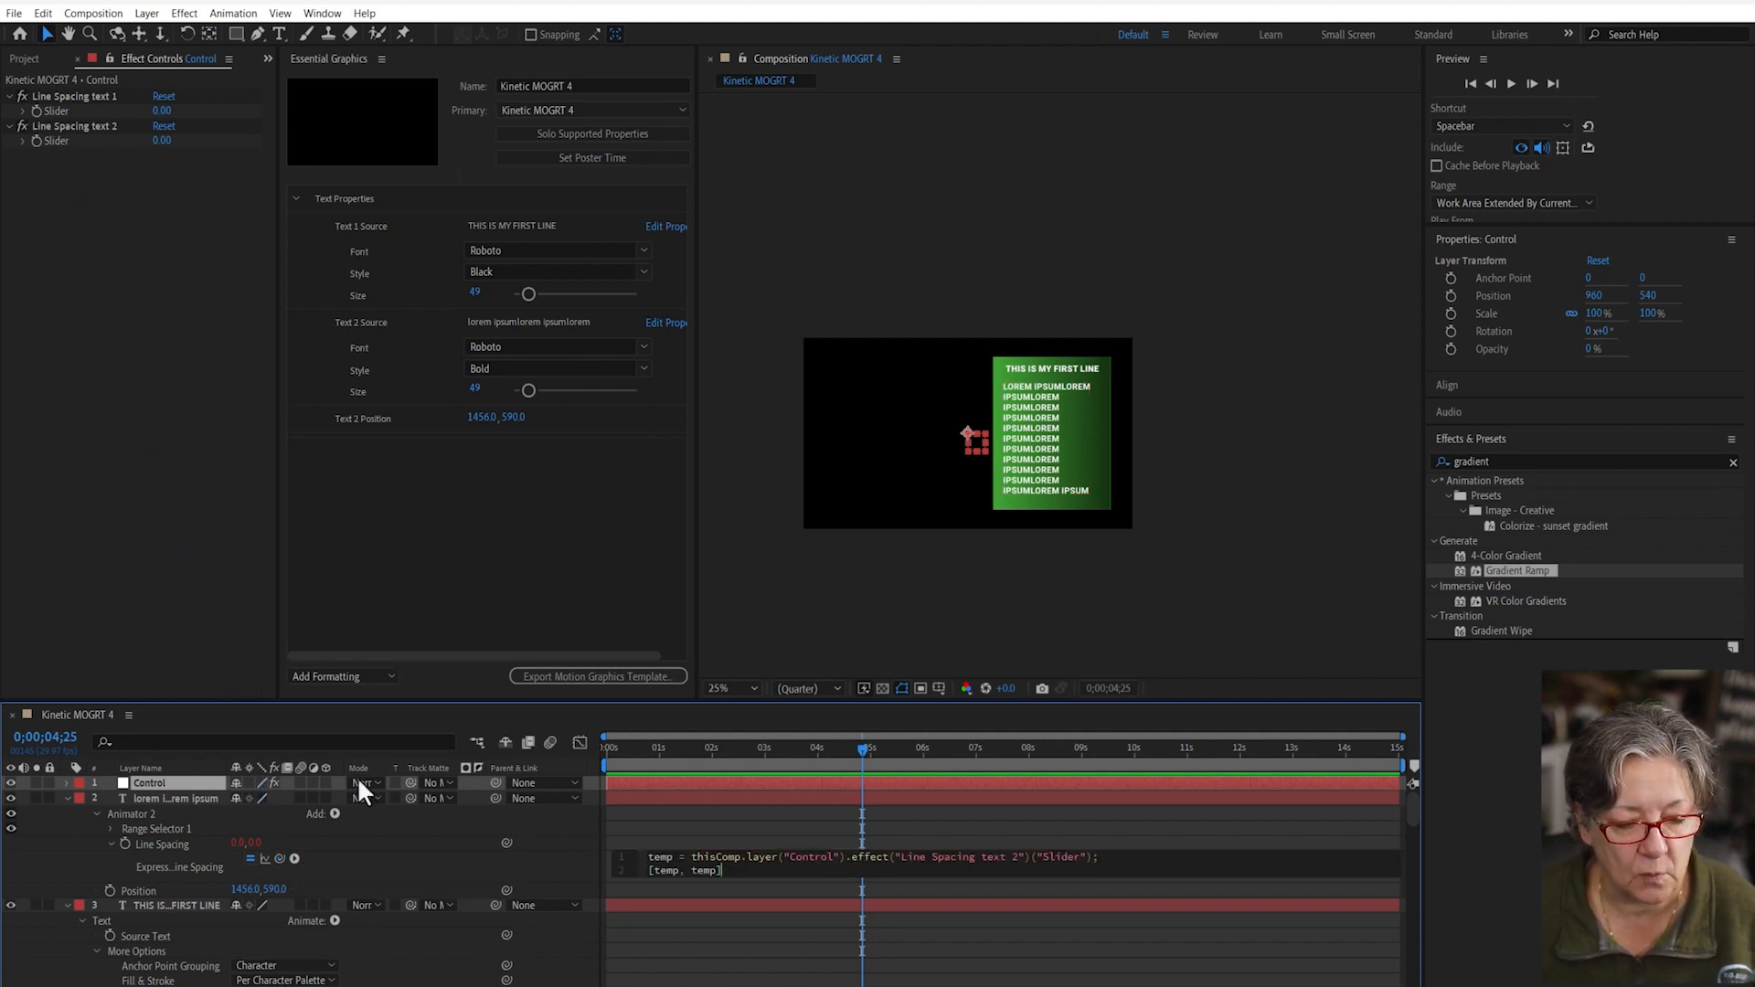
pyautogui.click(397, 838)
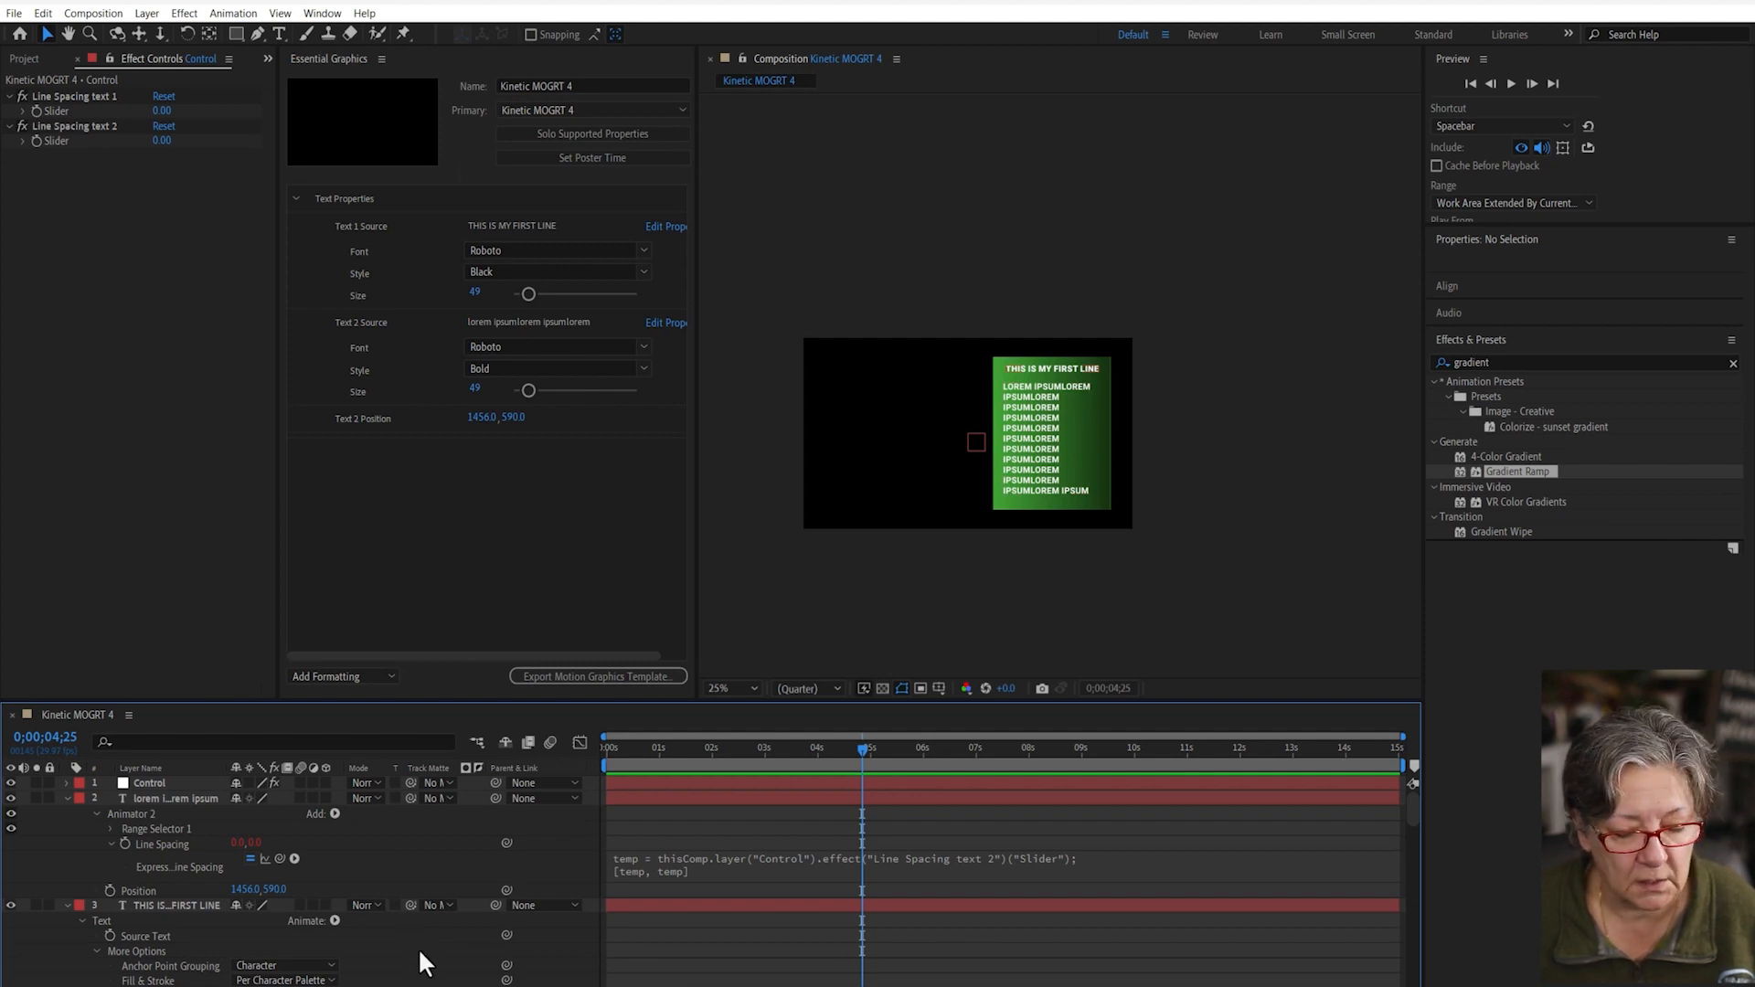
# - Replace the first temp in the lorem ipsum Line Spacing expression array with the property's own lineSpacing[0], then collapse Animator 2
pyautogui.click(638, 869)
pyautogui.doubleClick(662, 870)
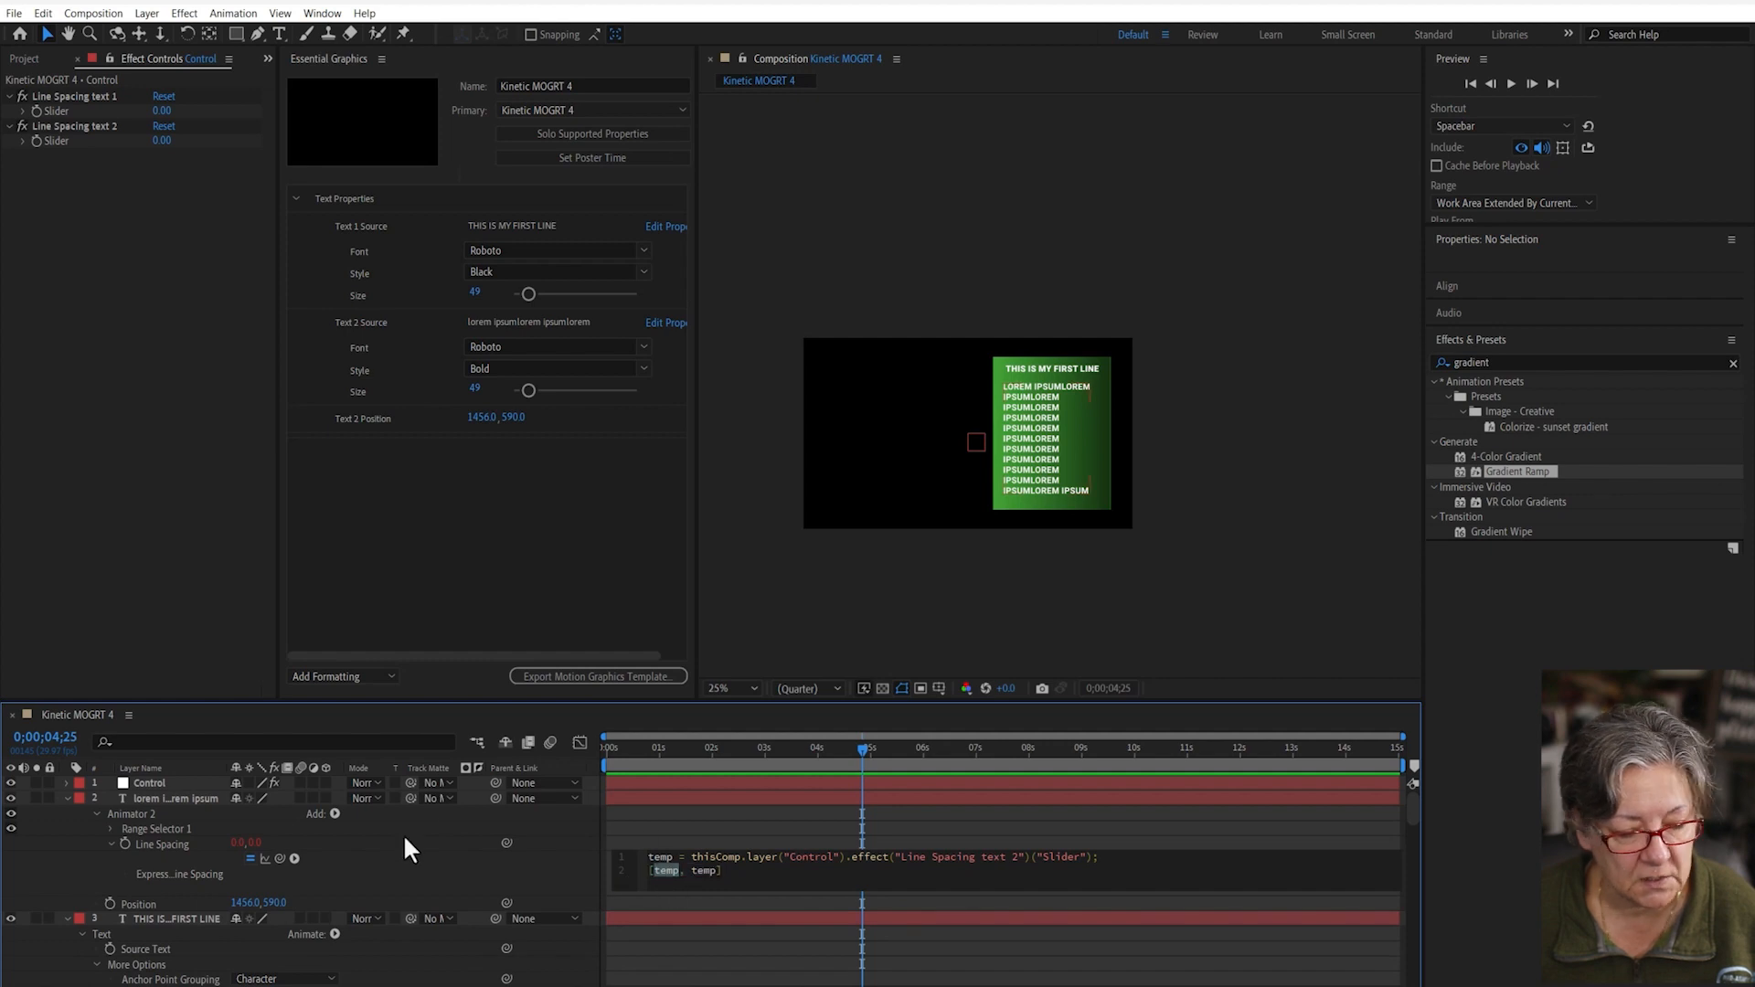
pyautogui.moveTo(280, 855); pyautogui.dragTo(236, 839)
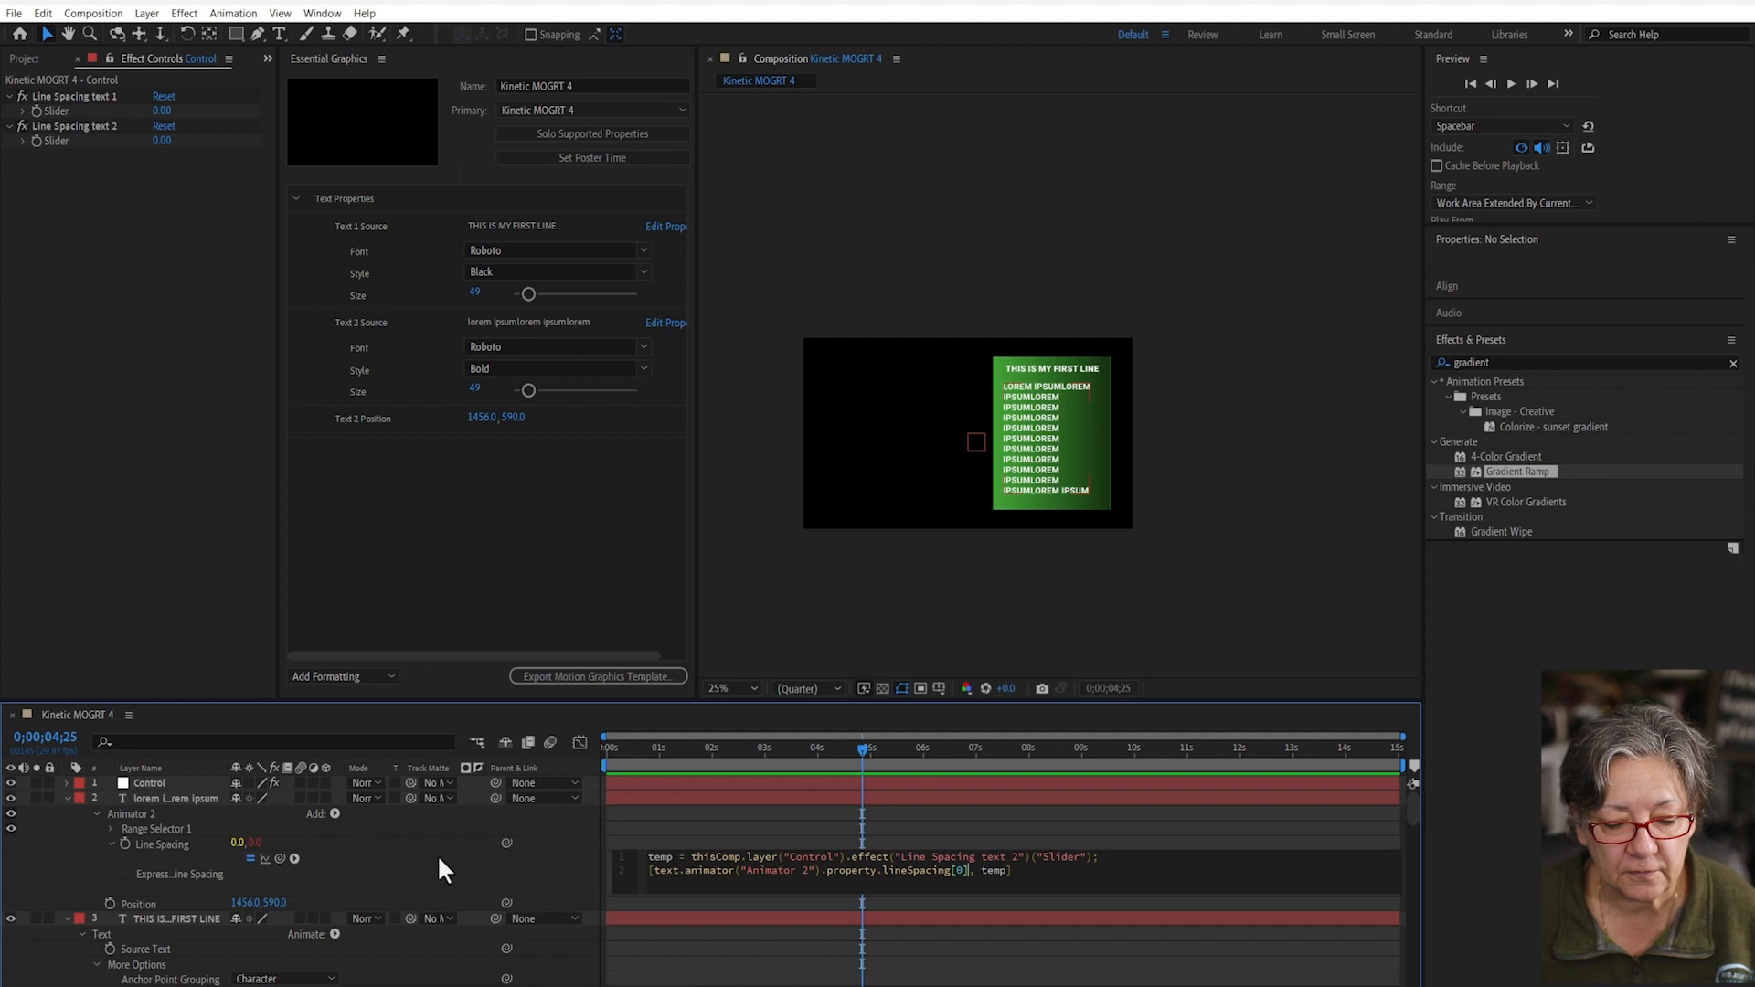
pyautogui.click(435, 854)
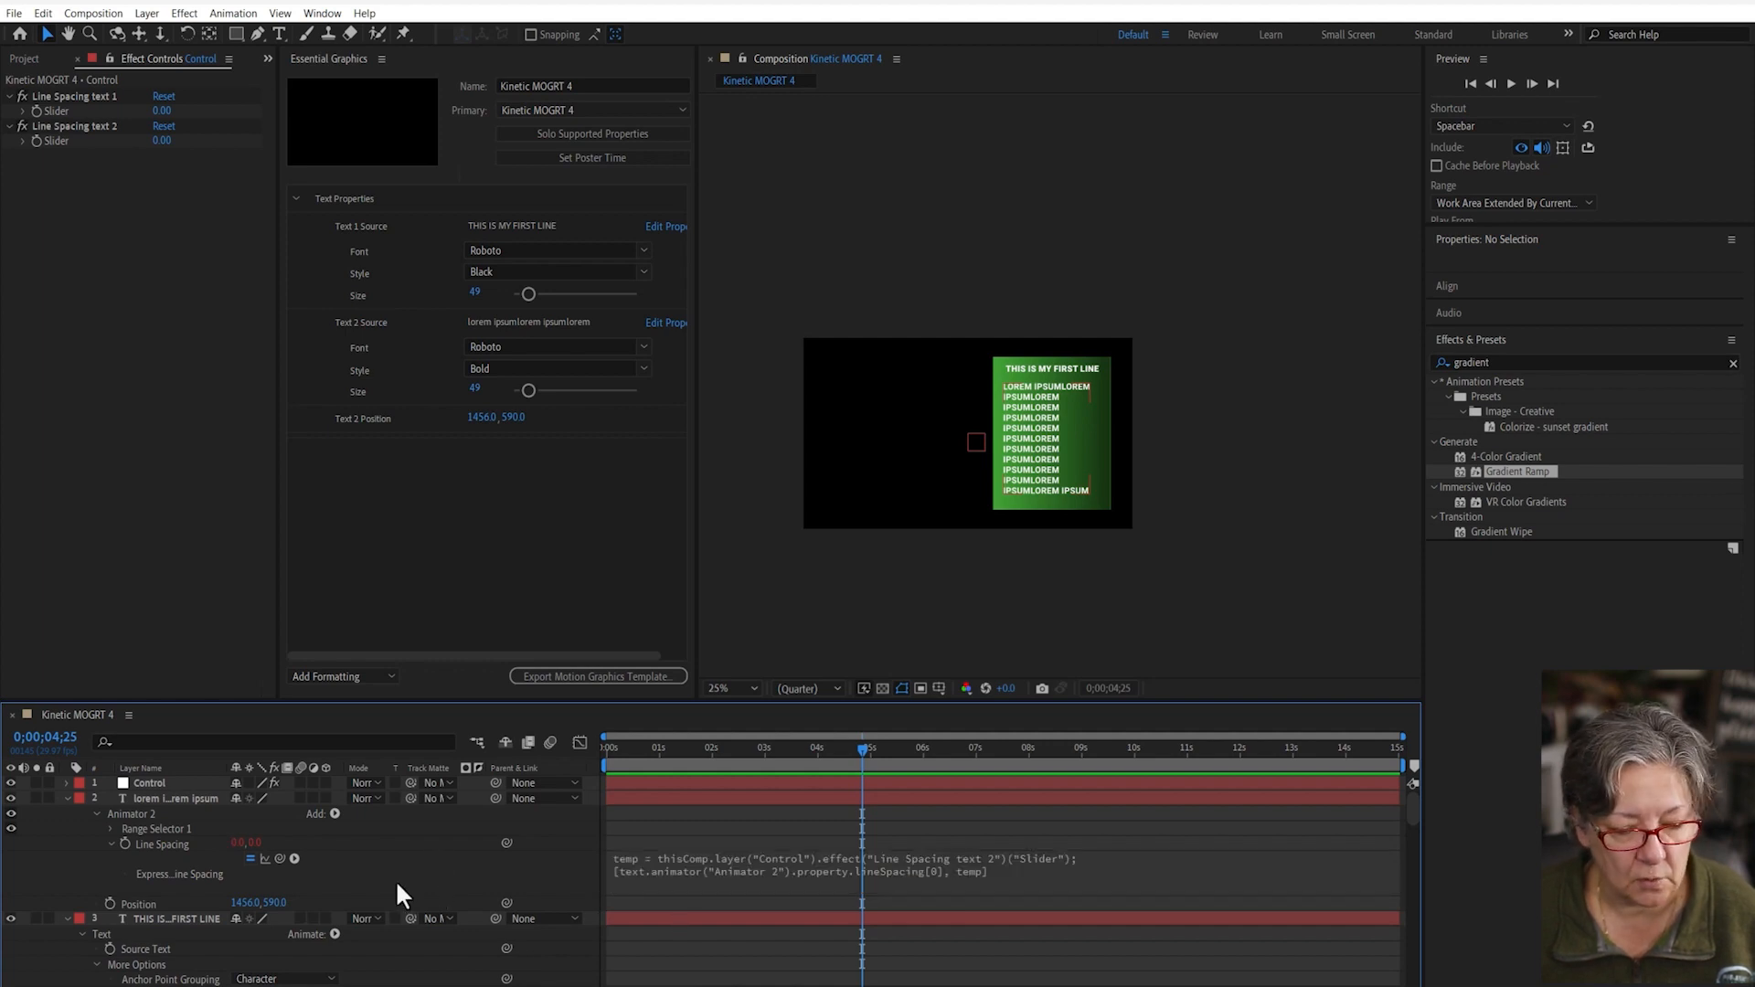
pyautogui.click(109, 843)
pyautogui.click(98, 815)
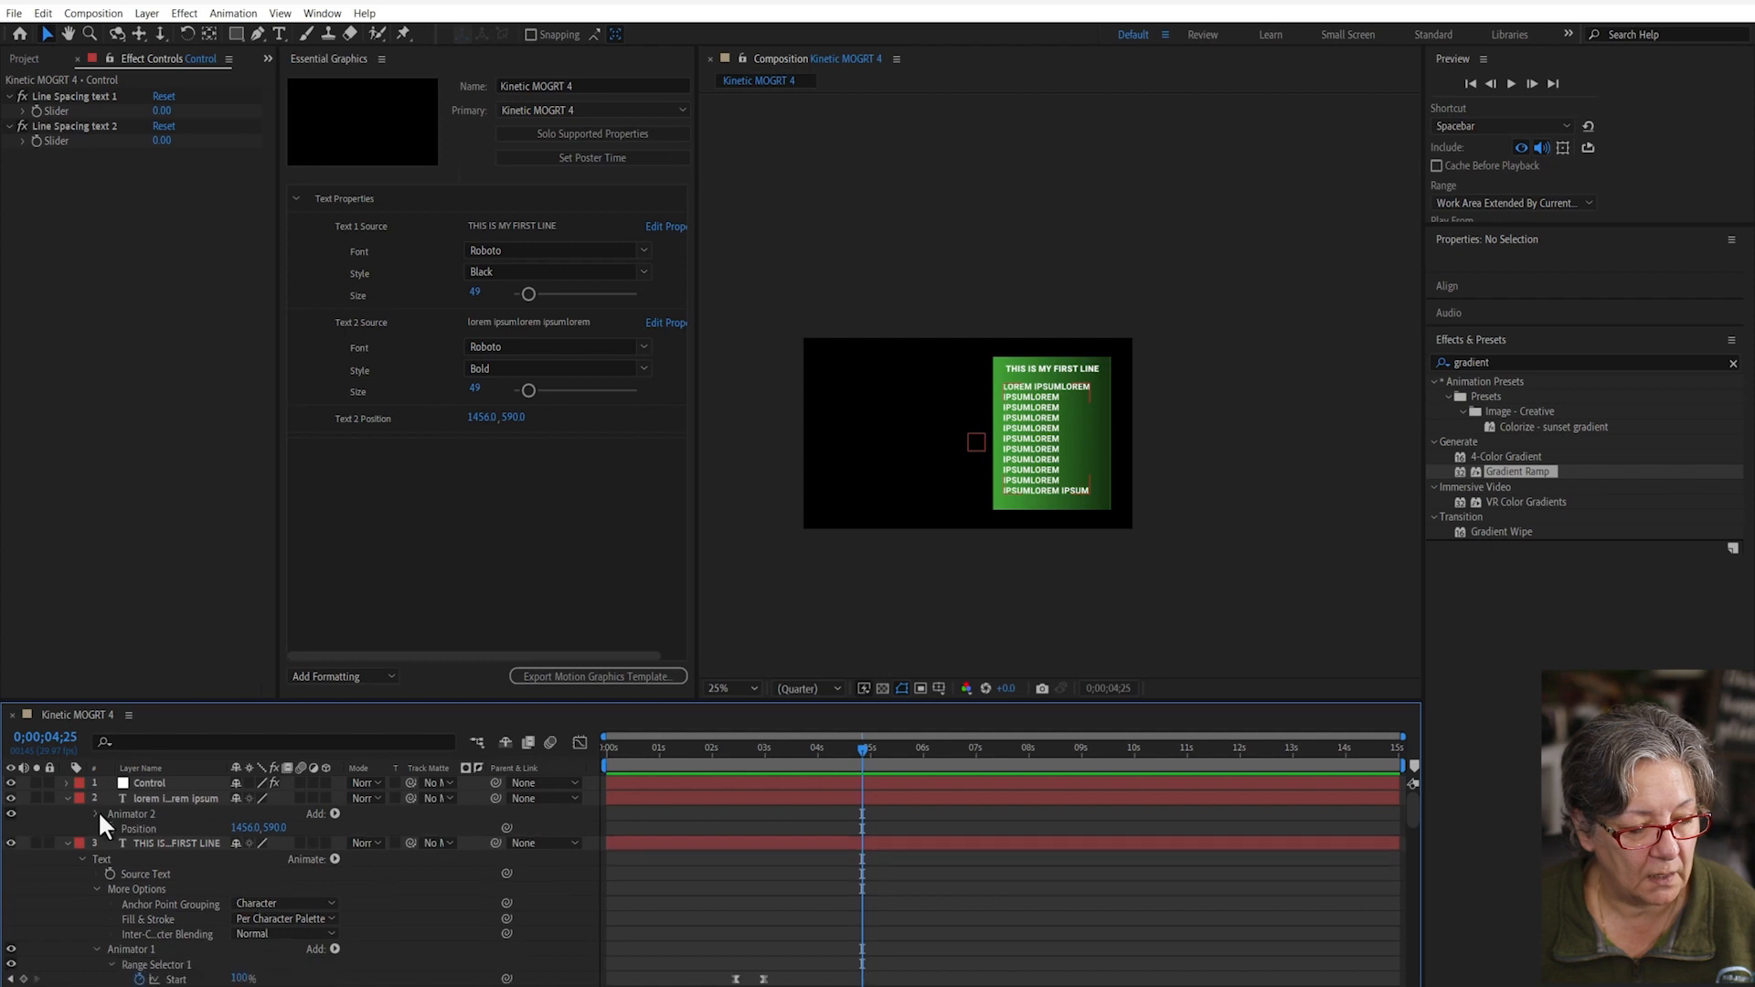
# - Add a Line Spacing text animator to the THIS IS MY FIRST LINE layer
pyautogui.click(156, 843)
pyautogui.click(334, 860)
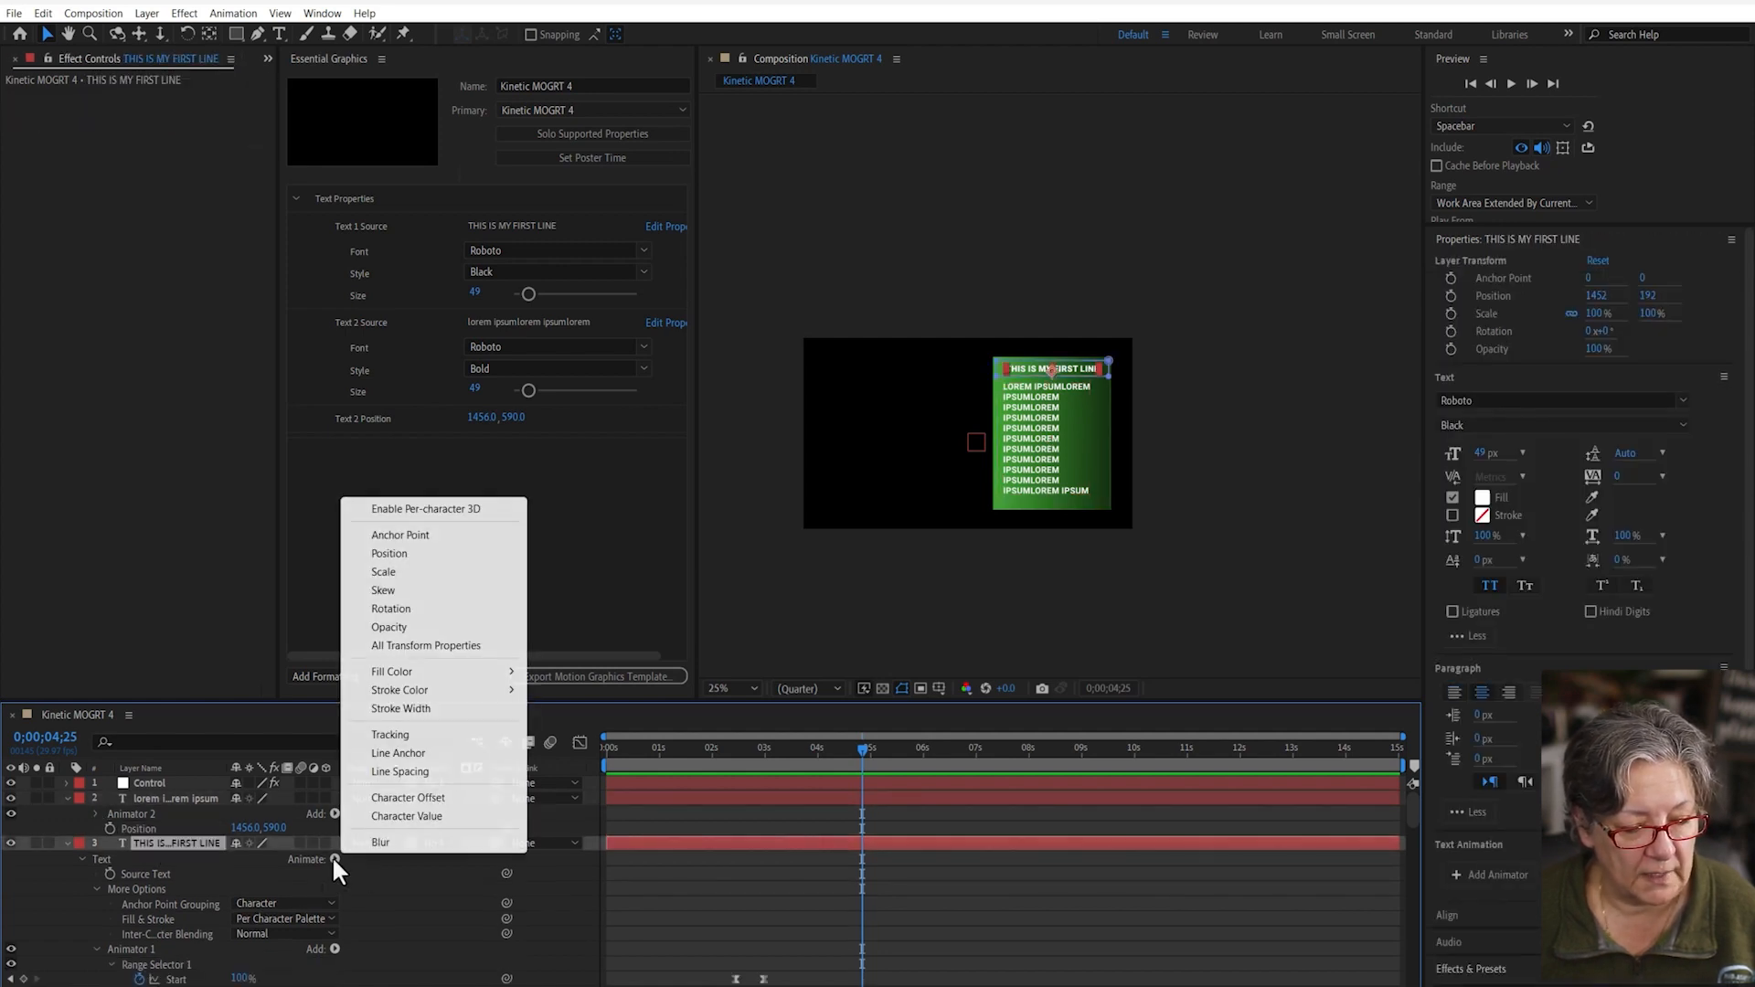
pyautogui.click(439, 770)
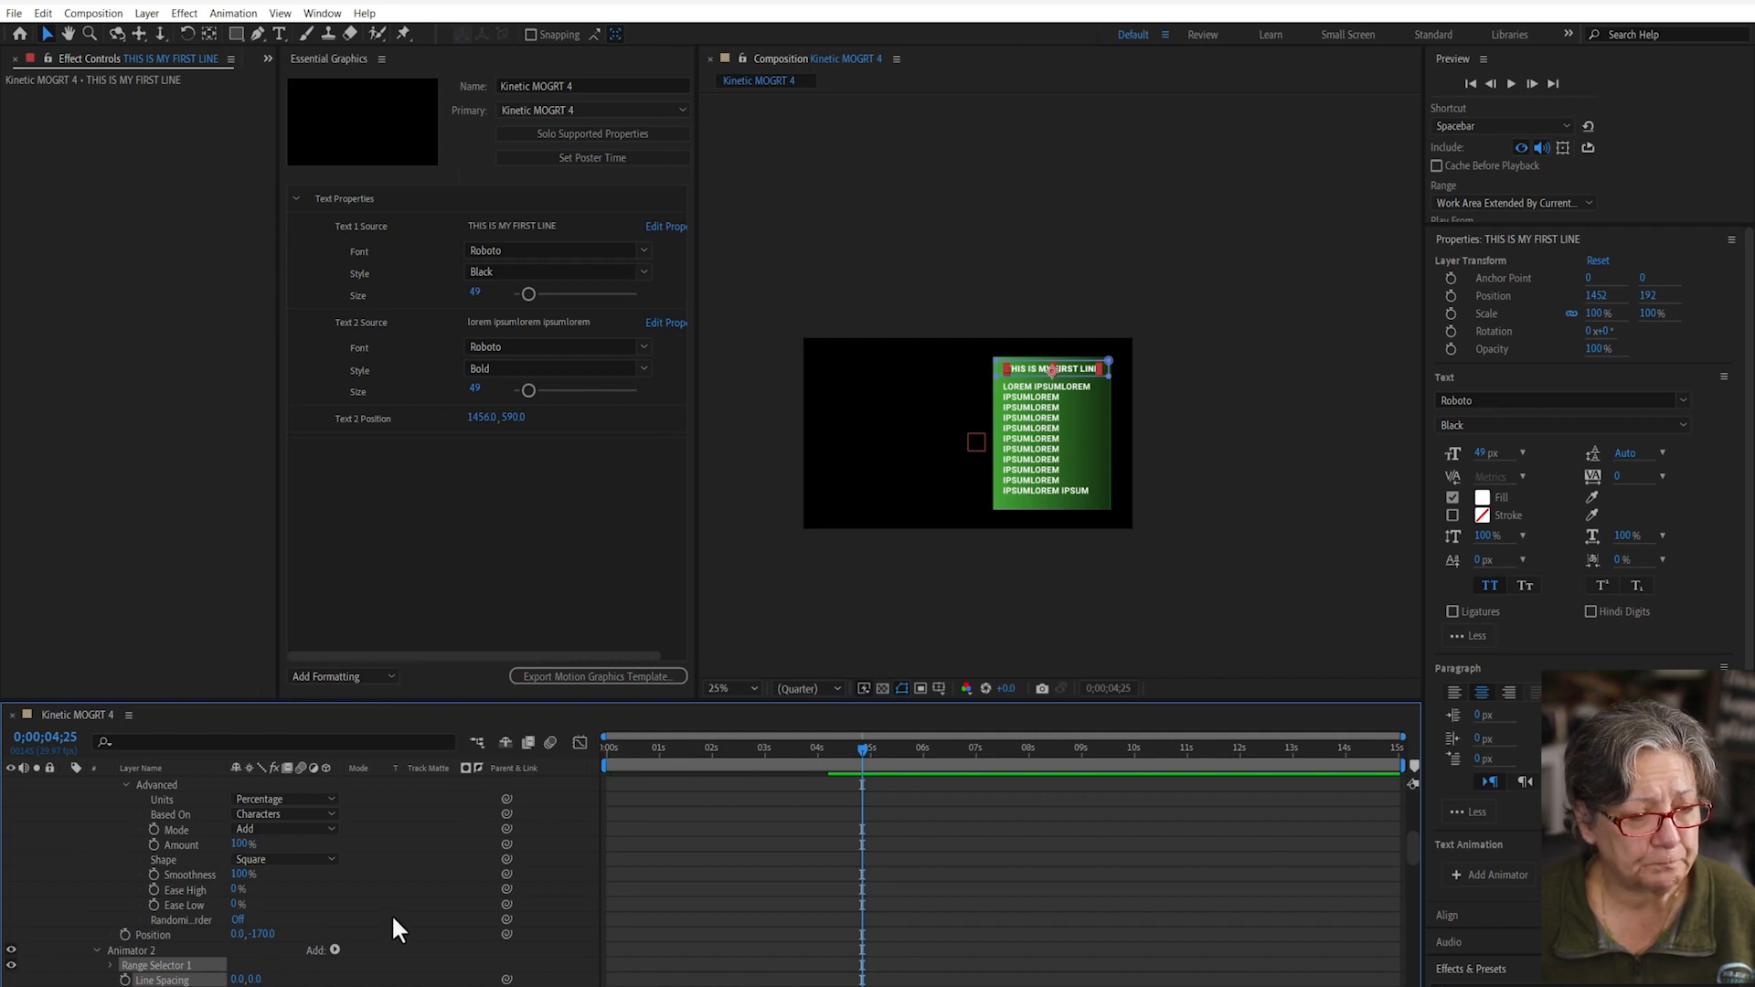
# - Link the first-line layer's Line Spacing by expression to the Control null's Line Spacing text 1 slider
pyautogui.keyDown('alt'); pyautogui.click(125, 979); pyautogui.keyUp('alt')
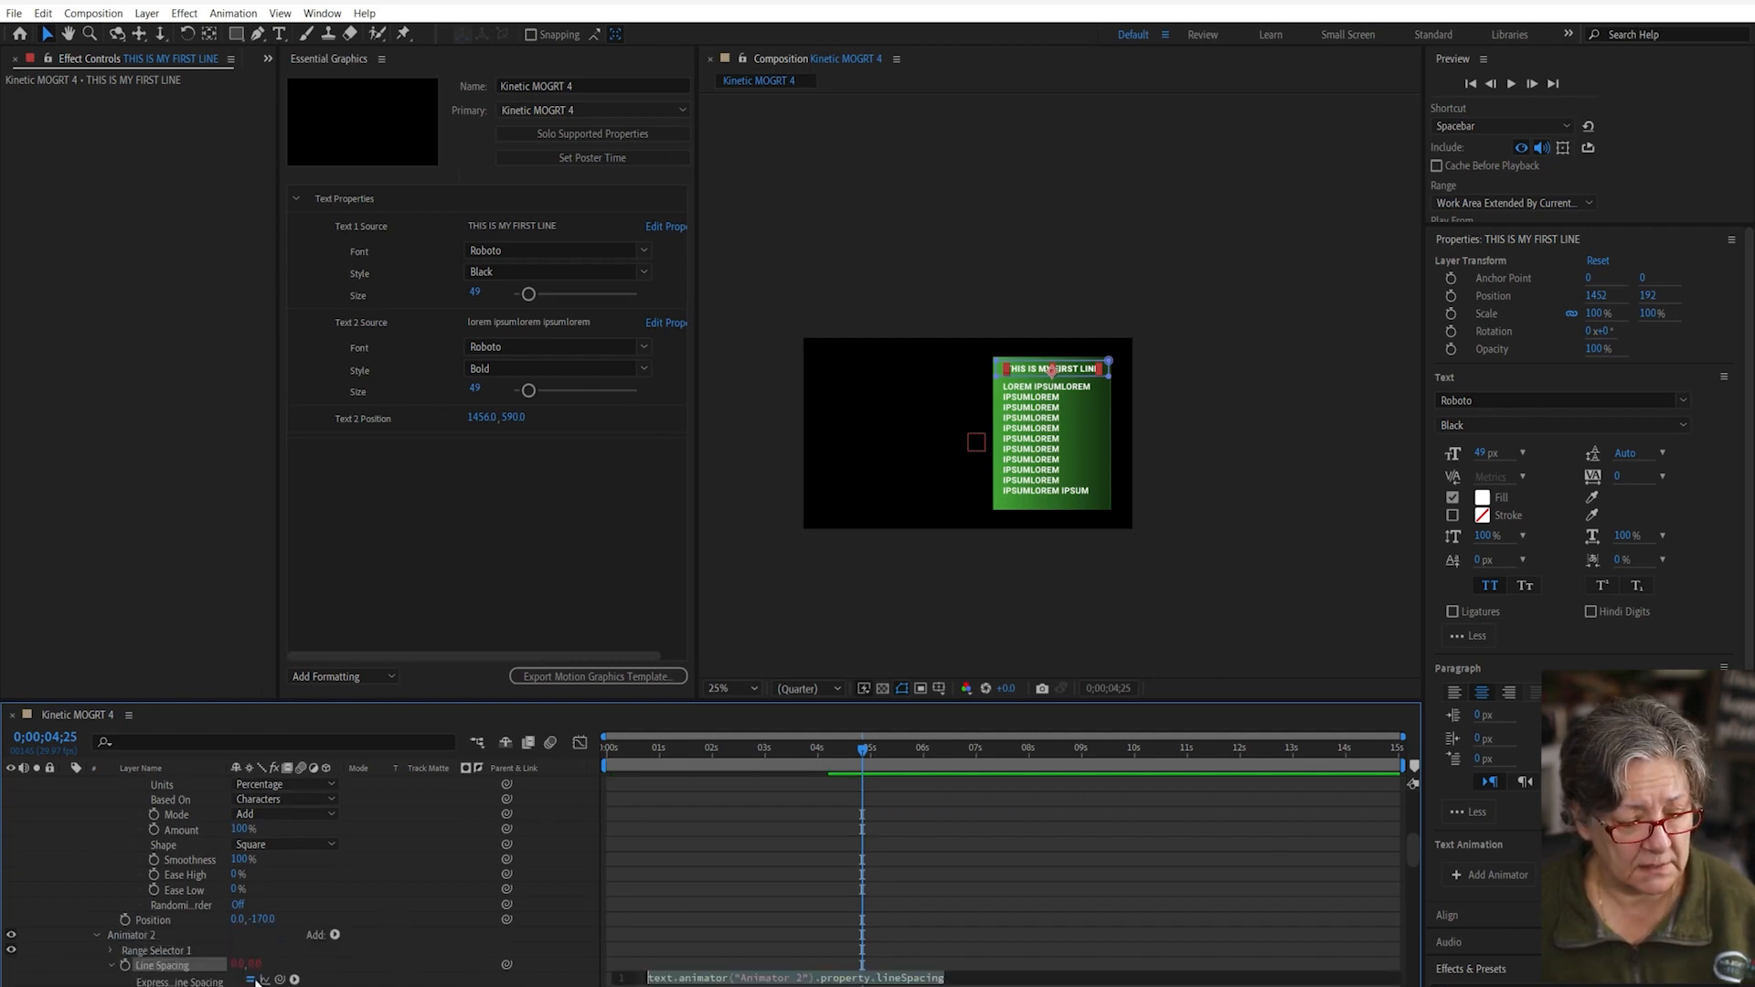
pyautogui.scroll(5, 382, 857)
pyautogui.click(168, 783)
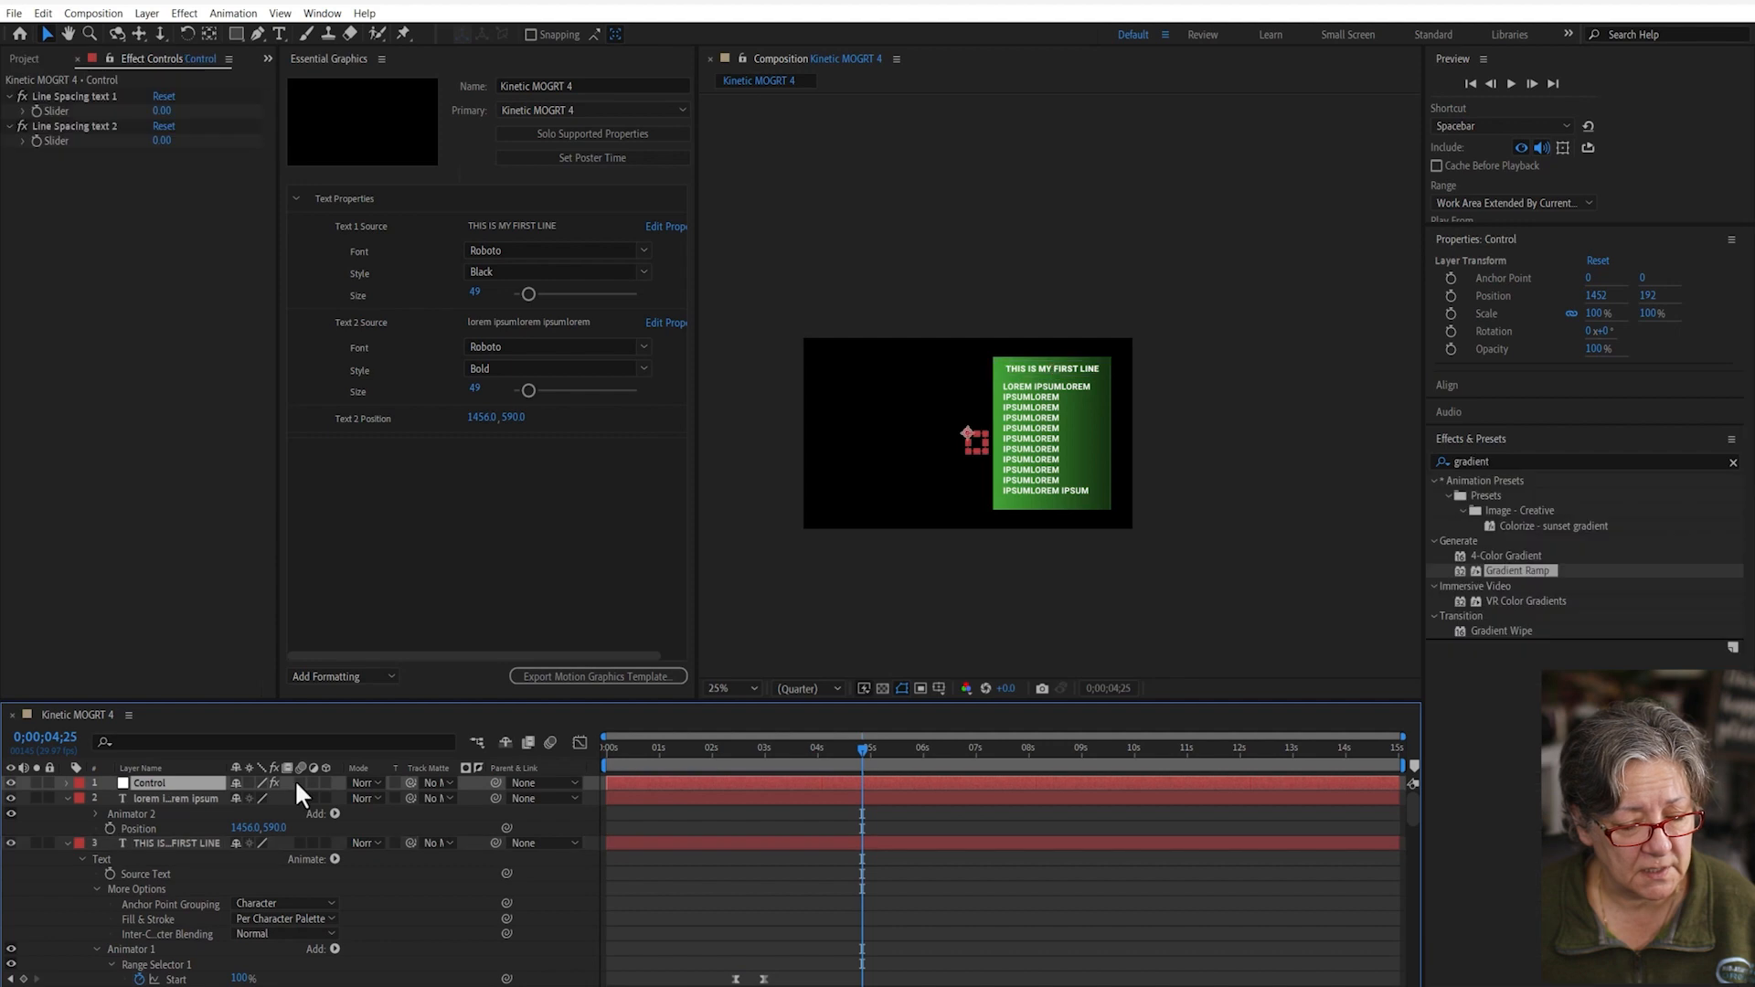
pyautogui.scroll(-10, 458, 919)
pyautogui.scroll(1, 458, 920)
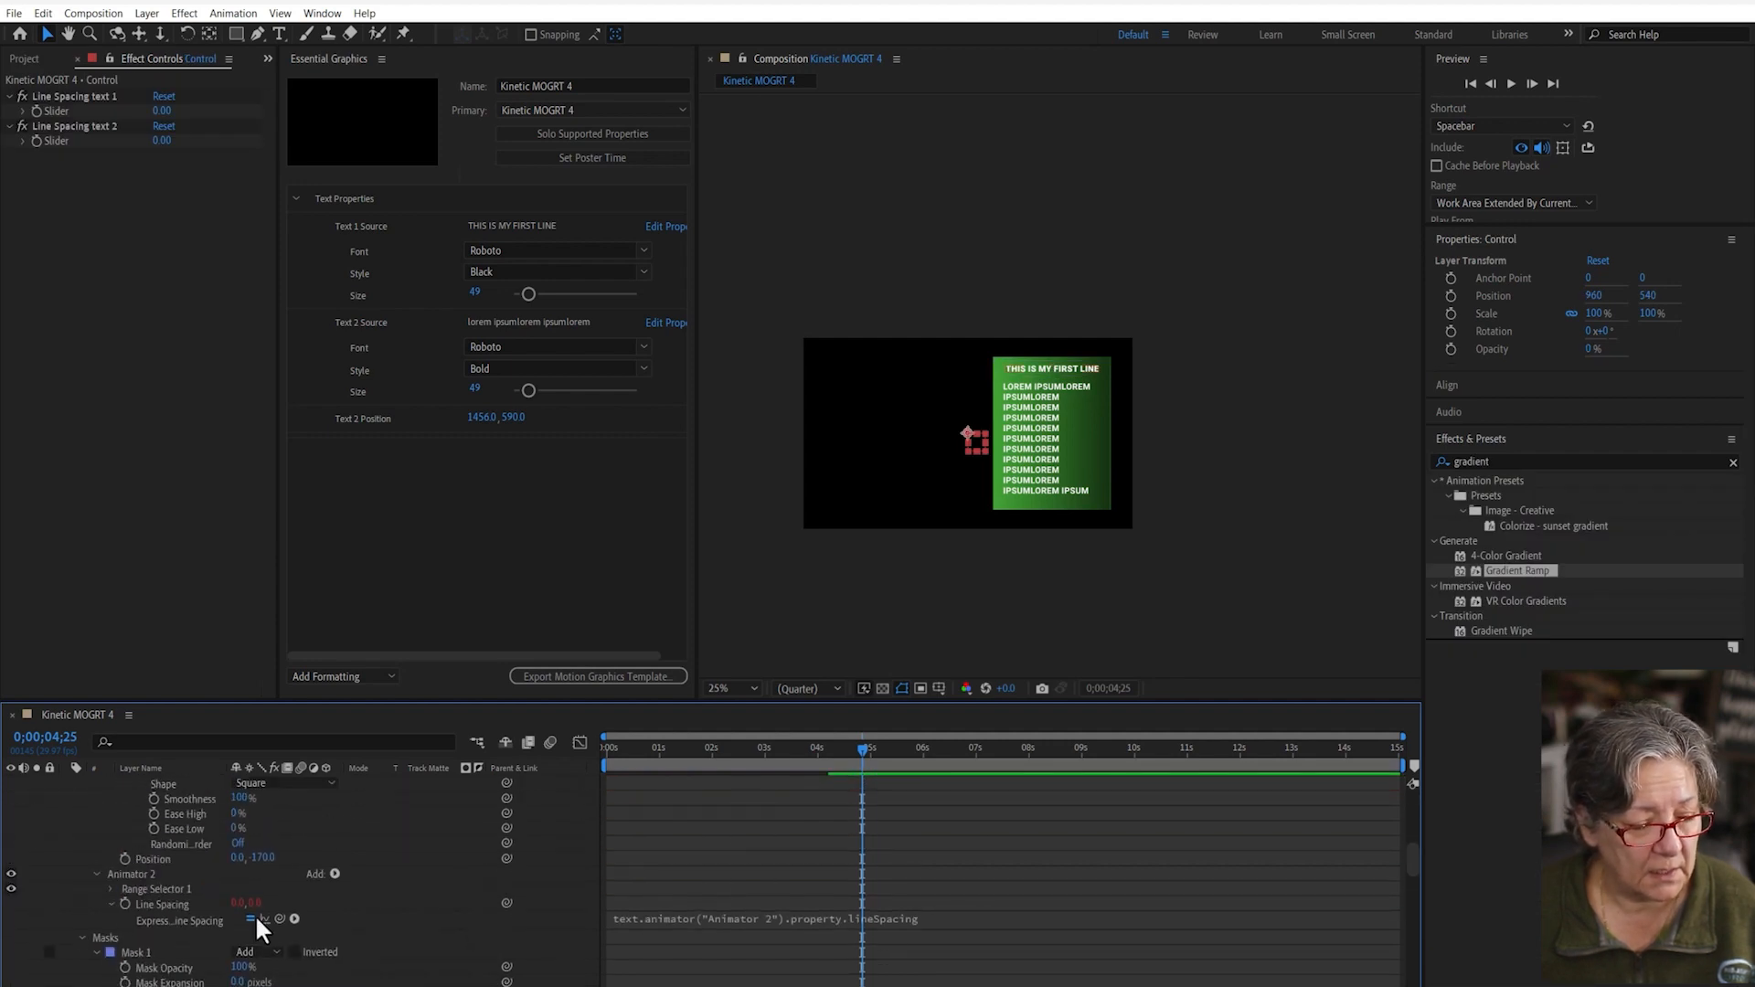
pyautogui.moveTo(278, 919); pyautogui.dragTo(54, 108)
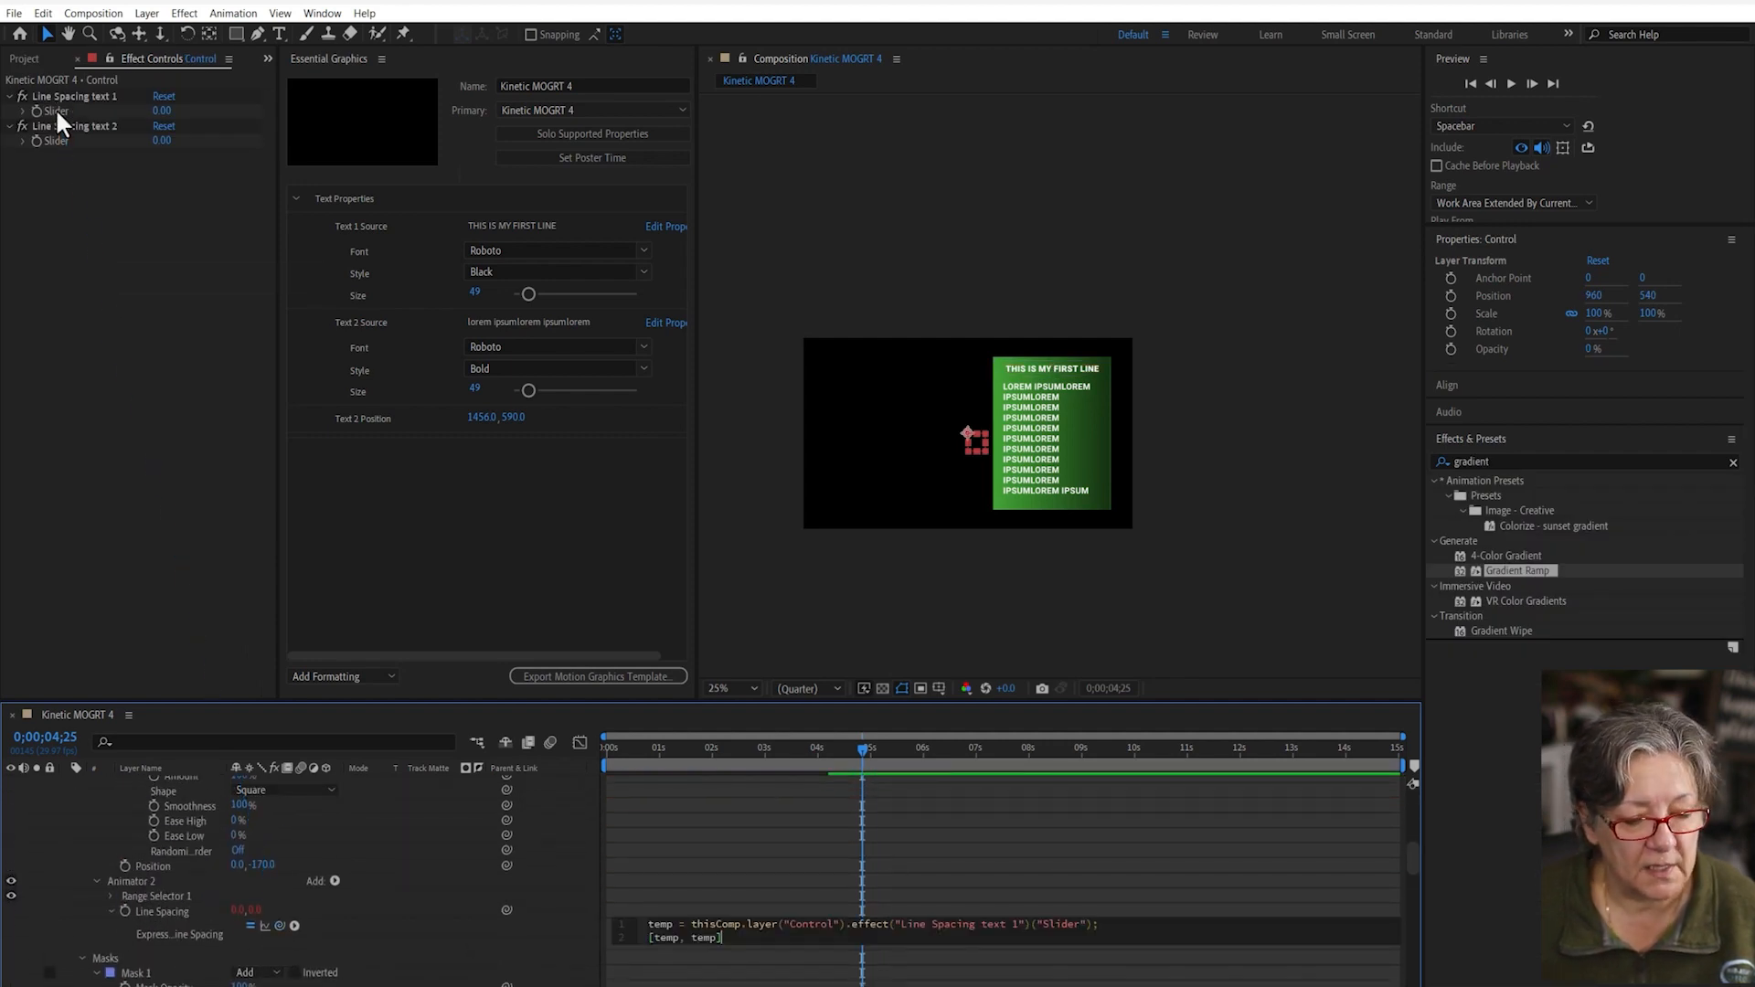
# - Replace the first temp in the first-line layer's Line Spacing expression array with the property's own lineSpacing[0]
pyautogui.doubleClick(665, 939)
pyautogui.moveTo(282, 926); pyautogui.dragTo(234, 910)
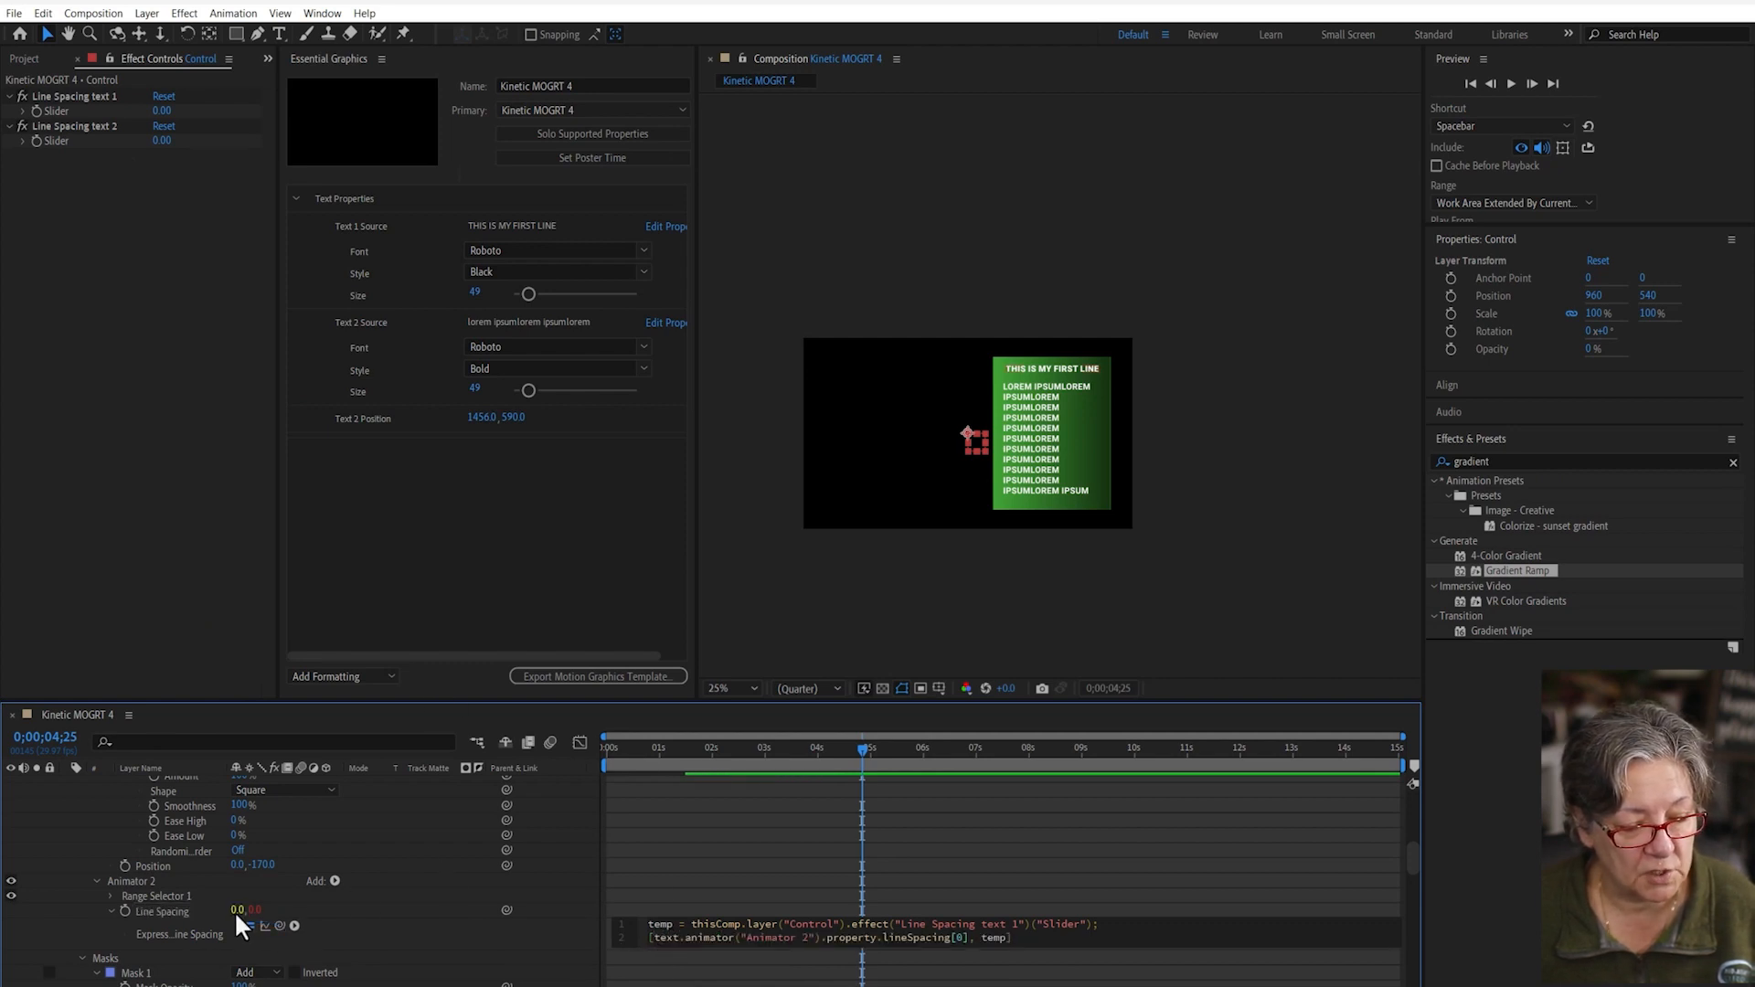
pyautogui.click(423, 933)
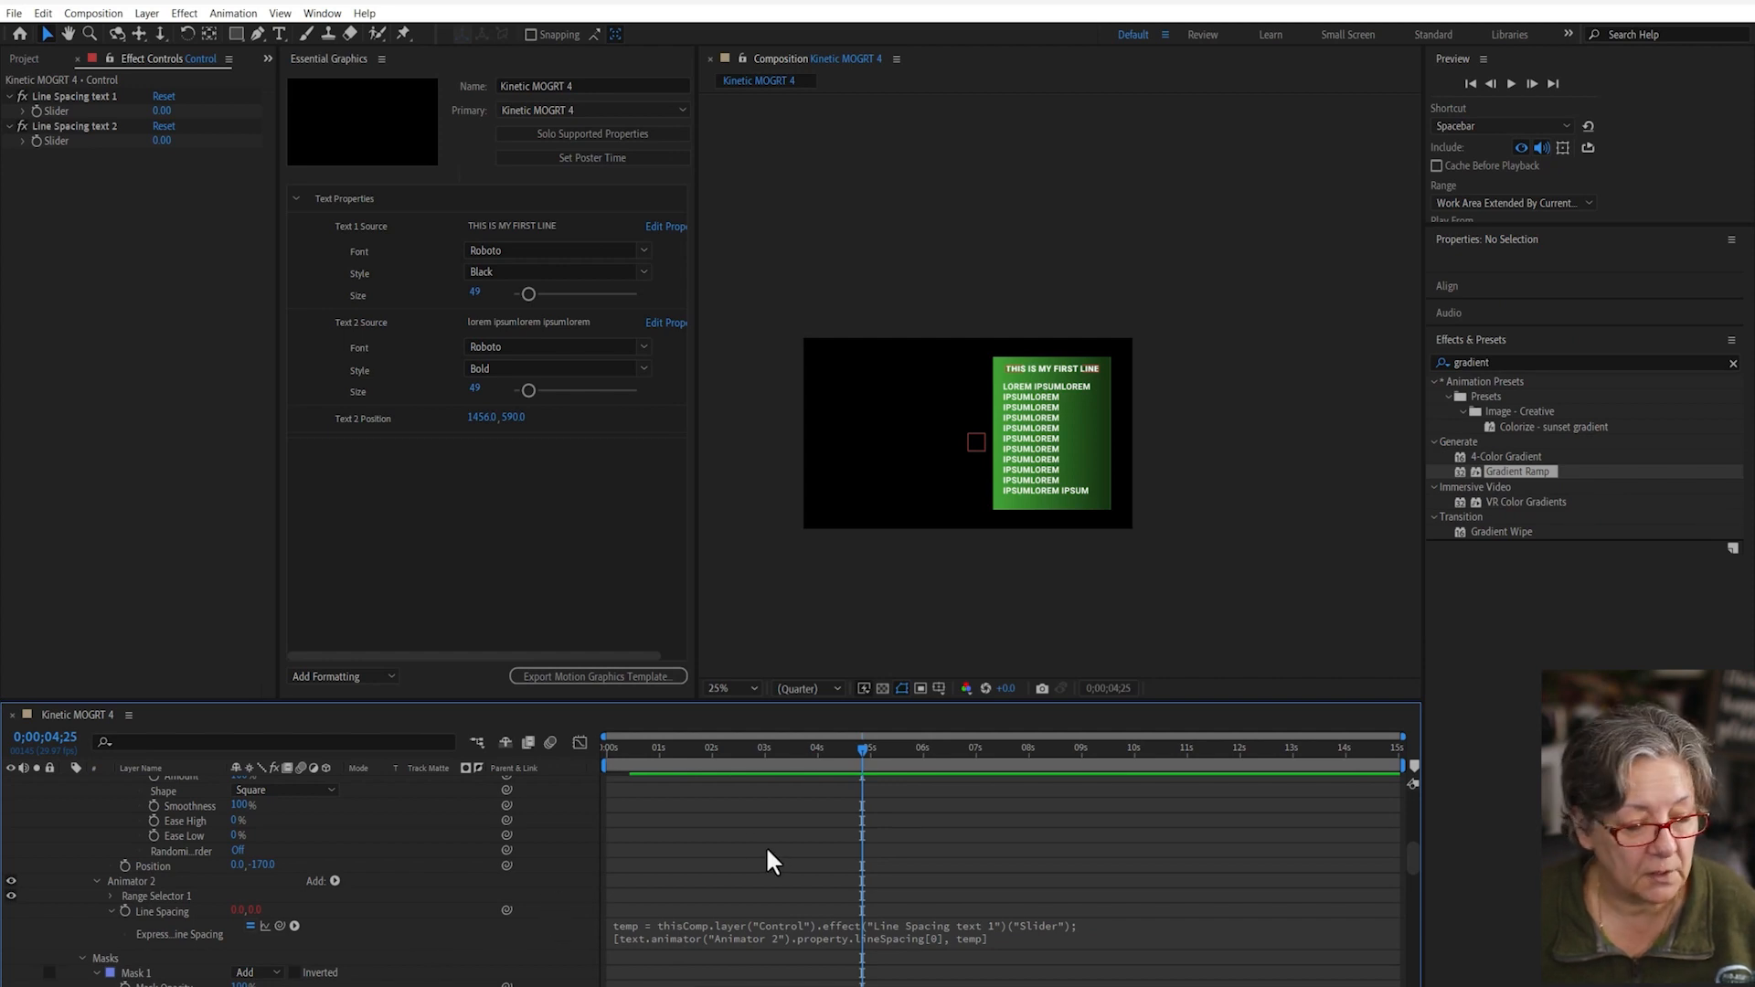
# - Collapse the expanded properties of the two text layers in the timeline
pyautogui.click(96, 882)
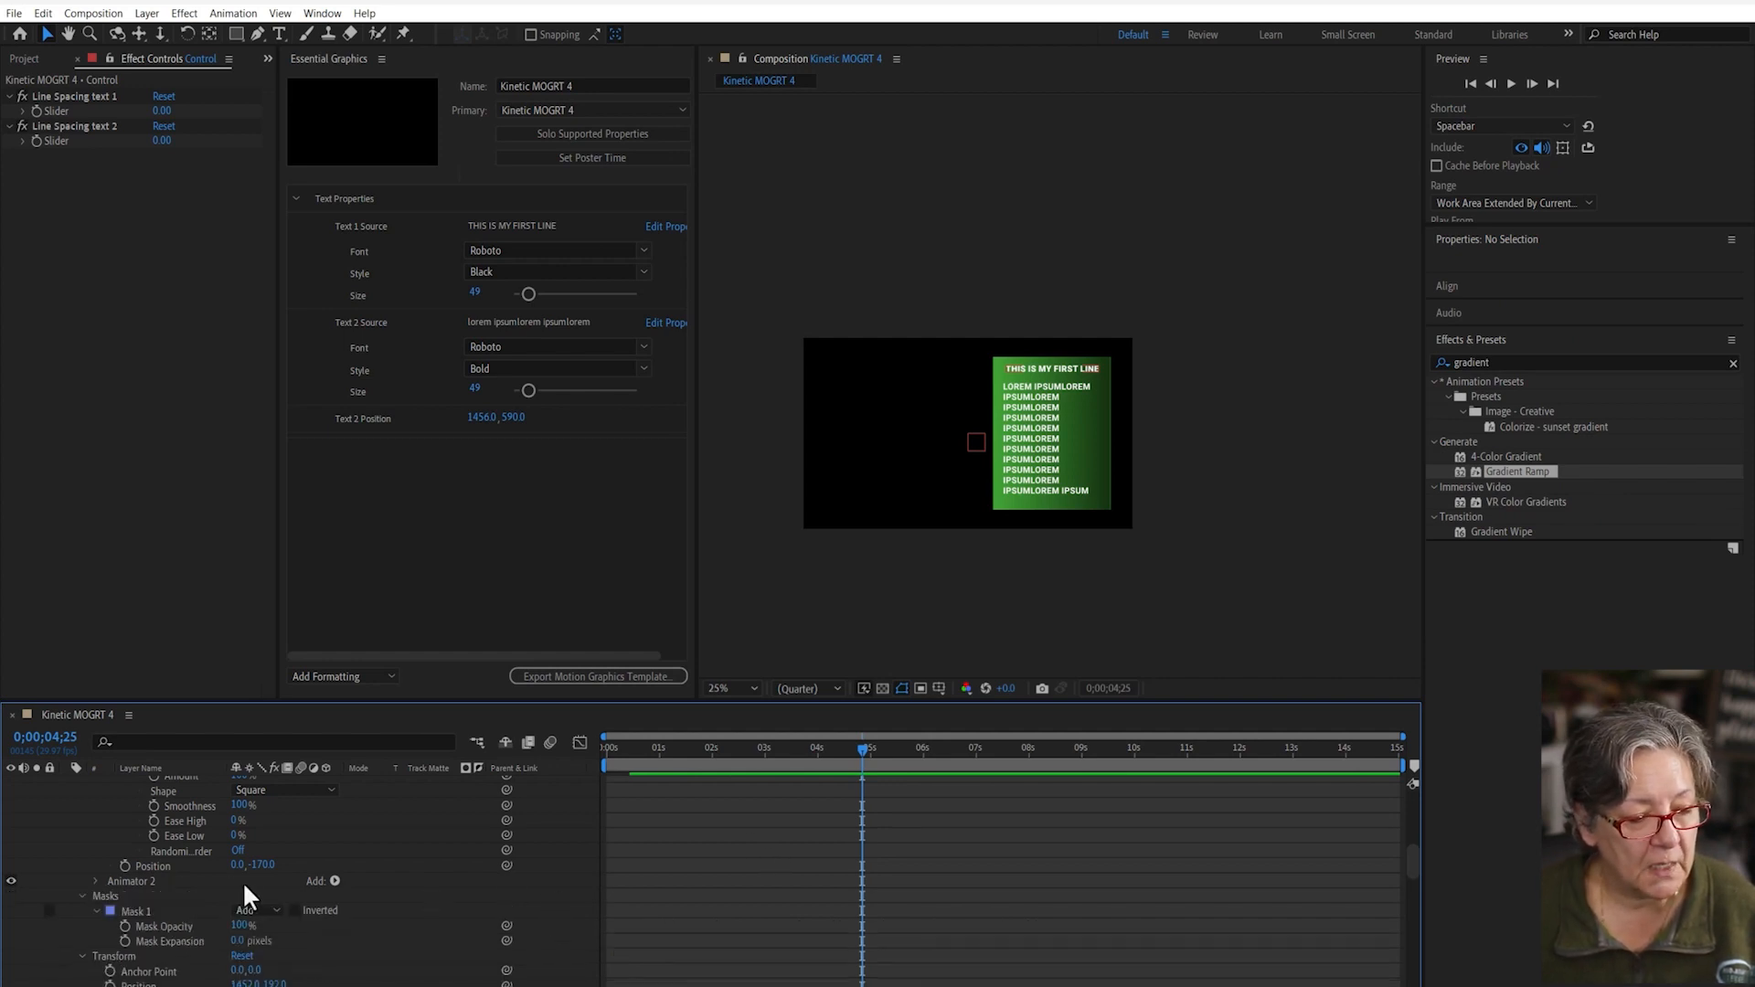
pyautogui.scroll(-5, 378, 860)
pyautogui.click(68, 805)
pyautogui.scroll(2, 402, 875)
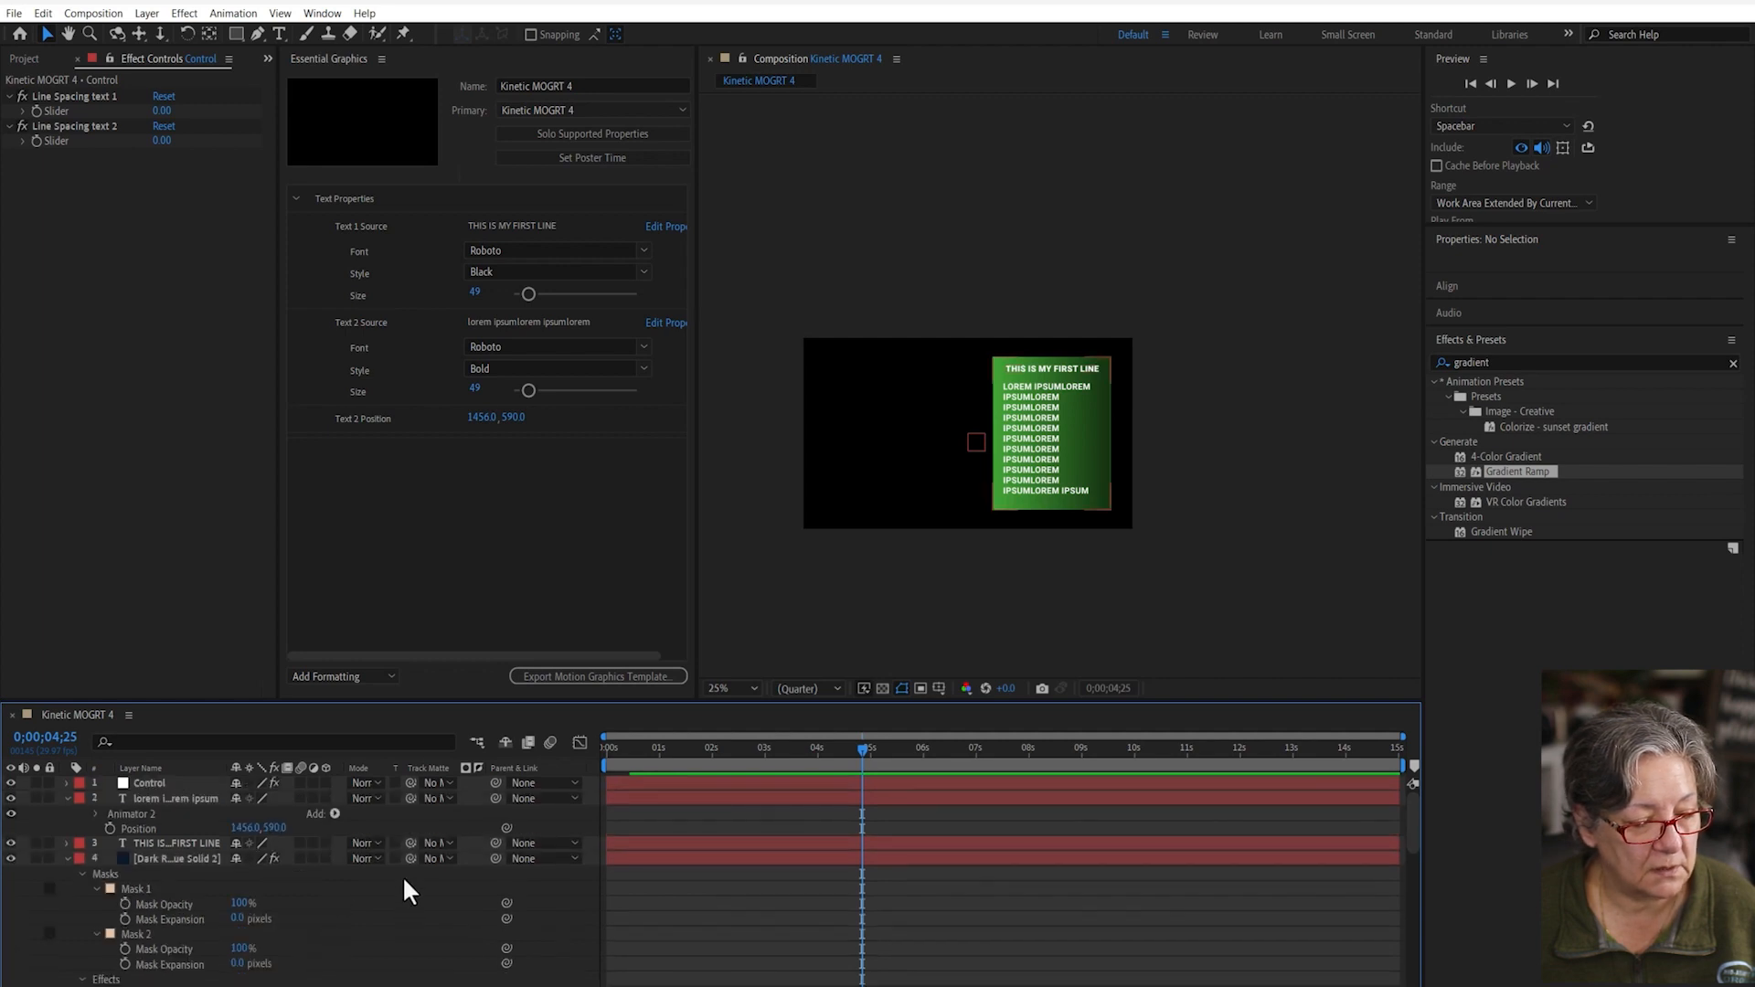
pyautogui.click(68, 798)
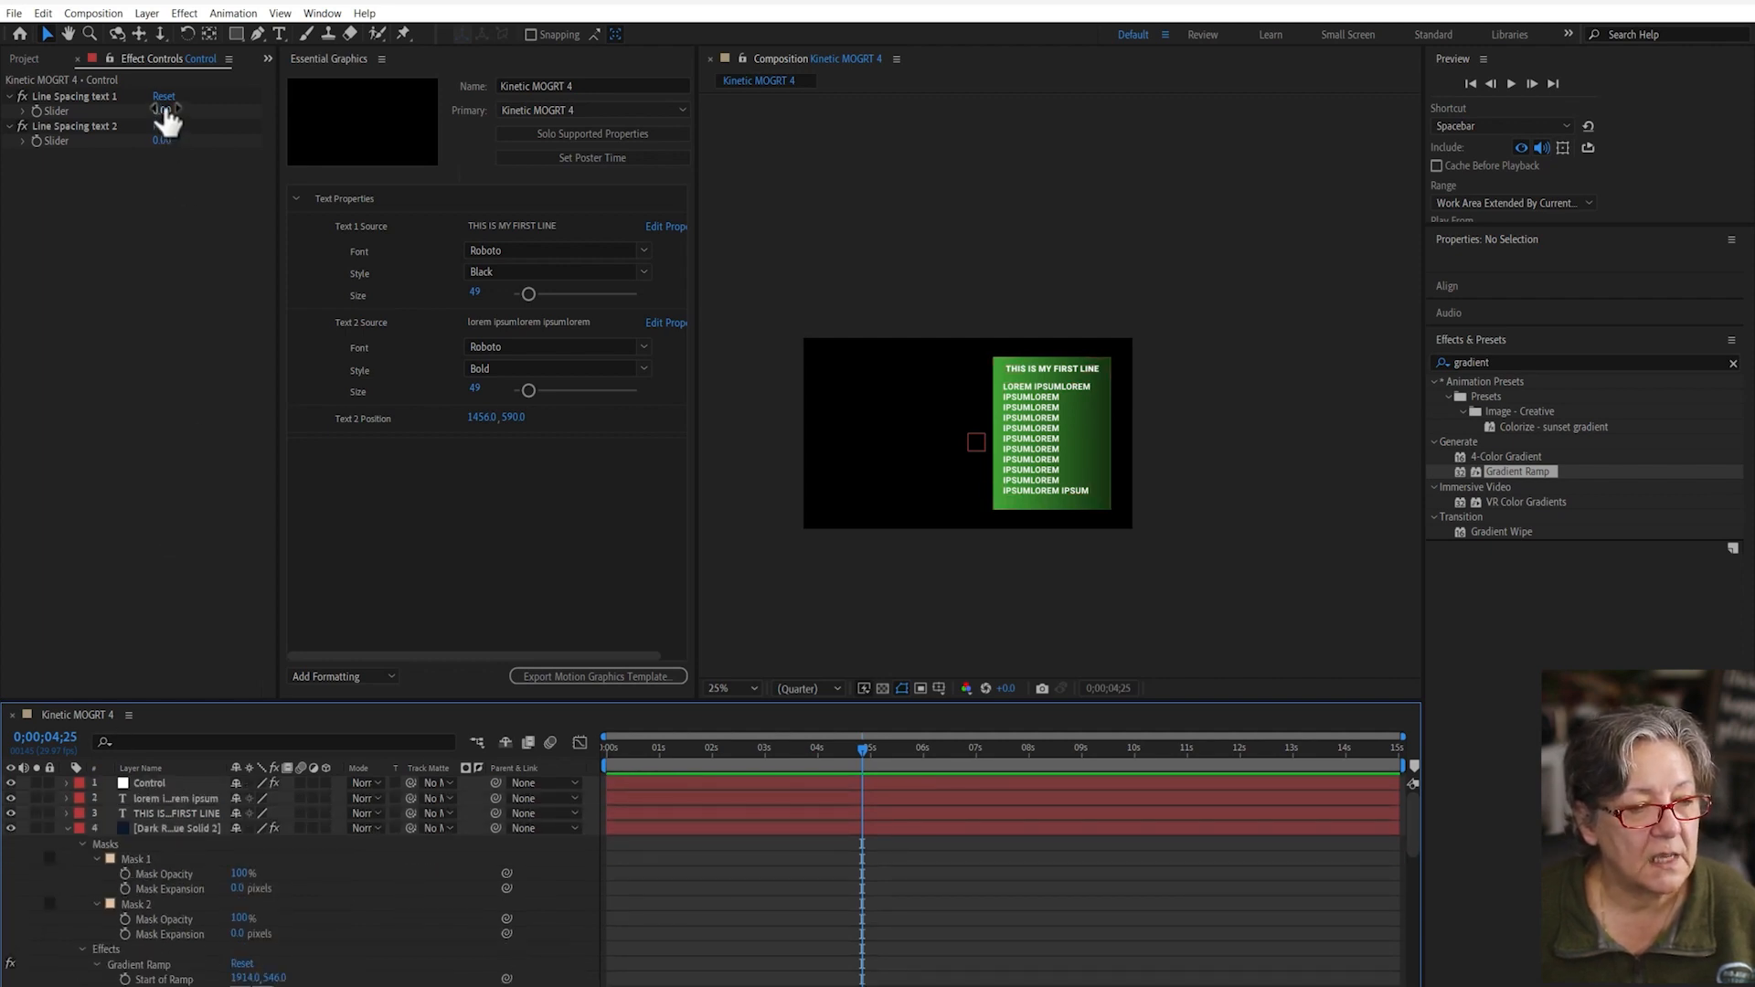
# - Set the Line Spacing text 2 slider to 4 and add it to the Text Properties group below Text 2 Position
pyautogui.moveTo(162, 147); pyautogui.dragTo(169, 141)
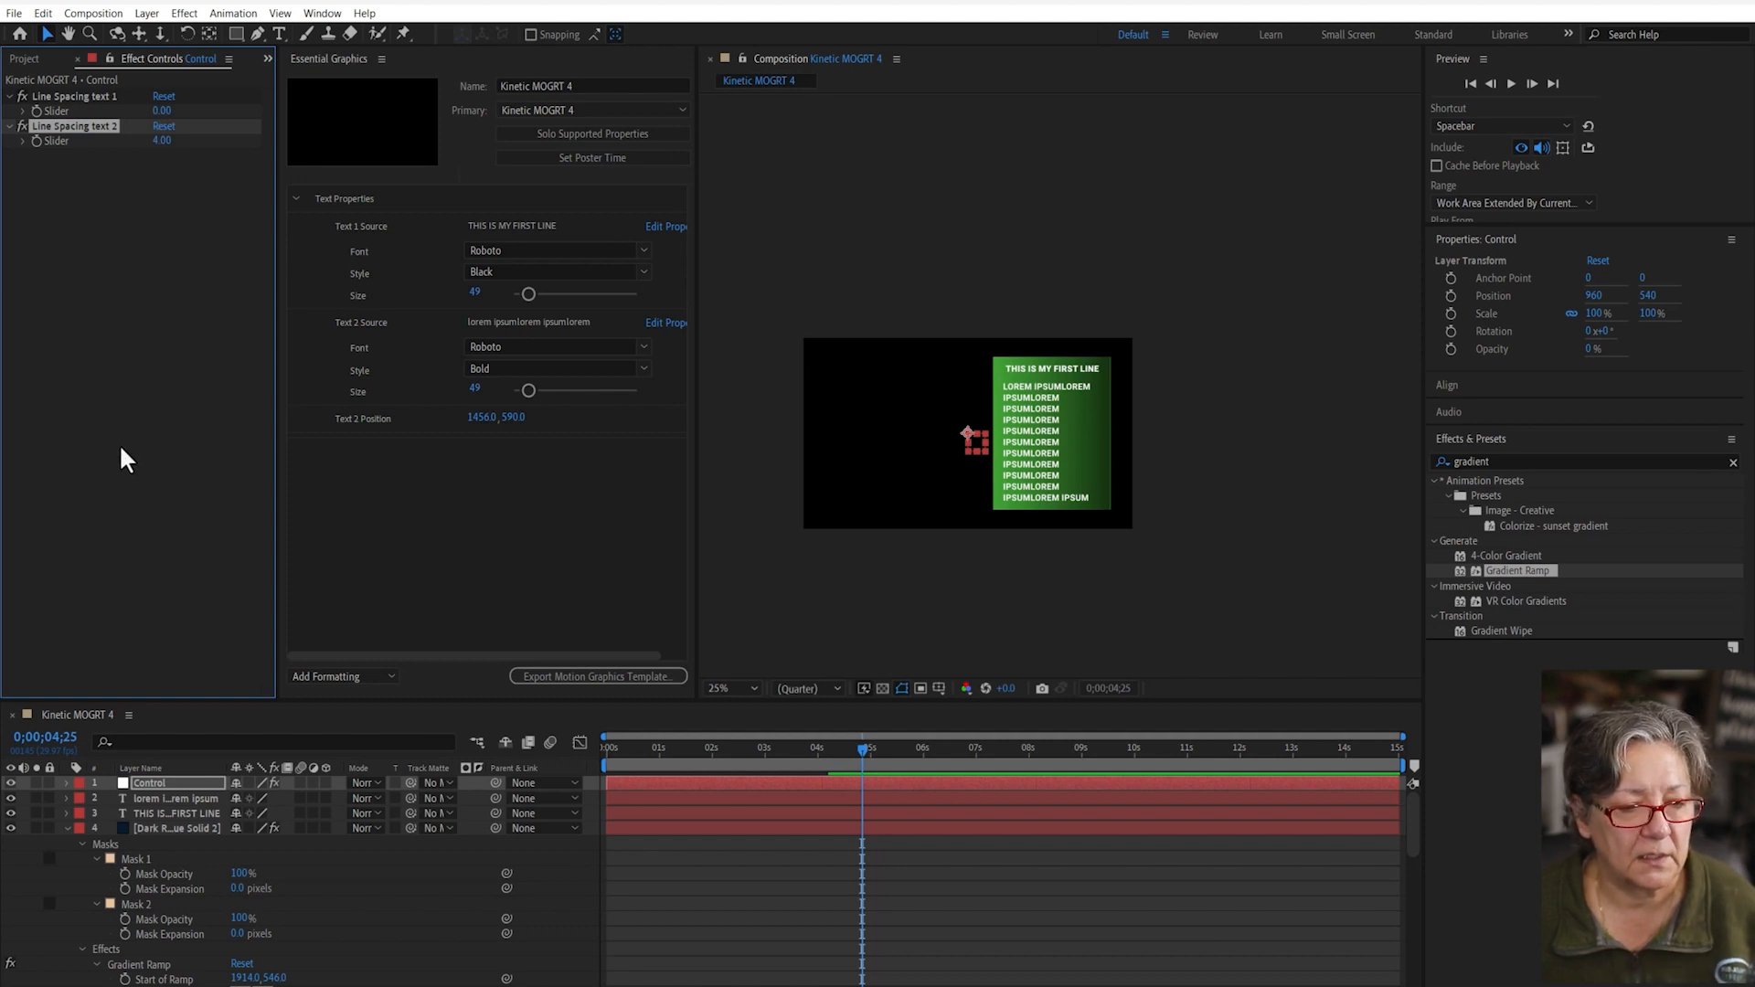
pyautogui.click(440, 623)
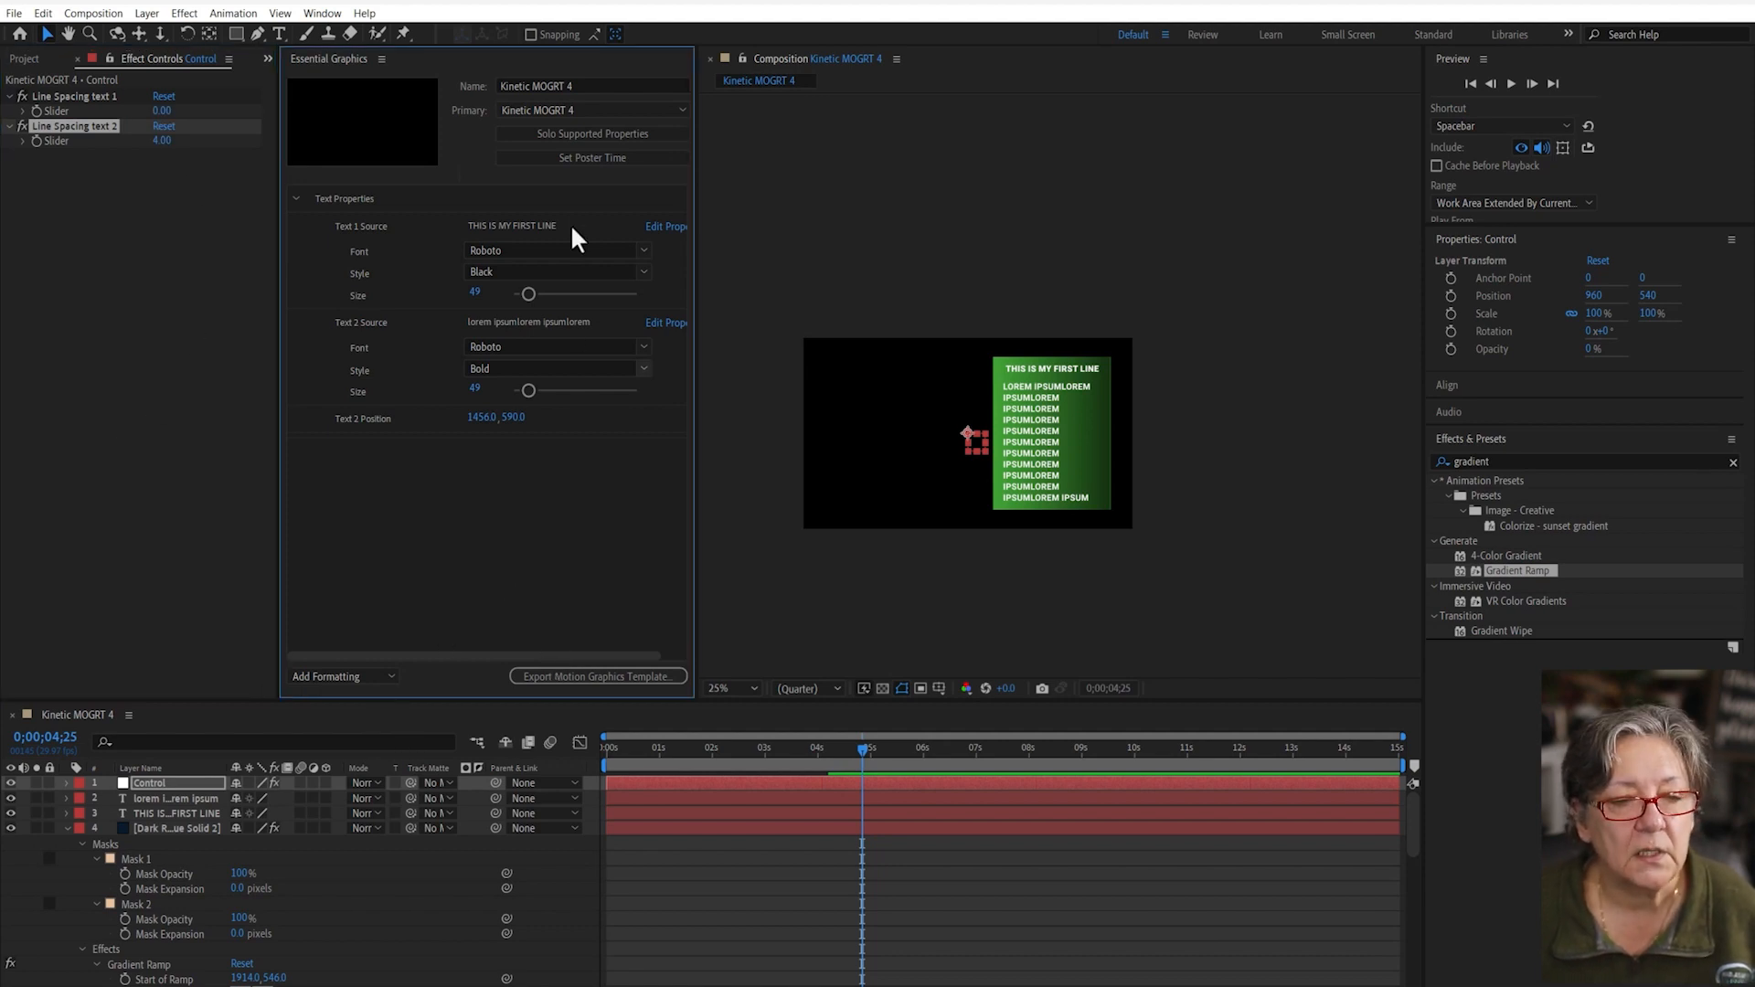
pyautogui.click(590, 134)
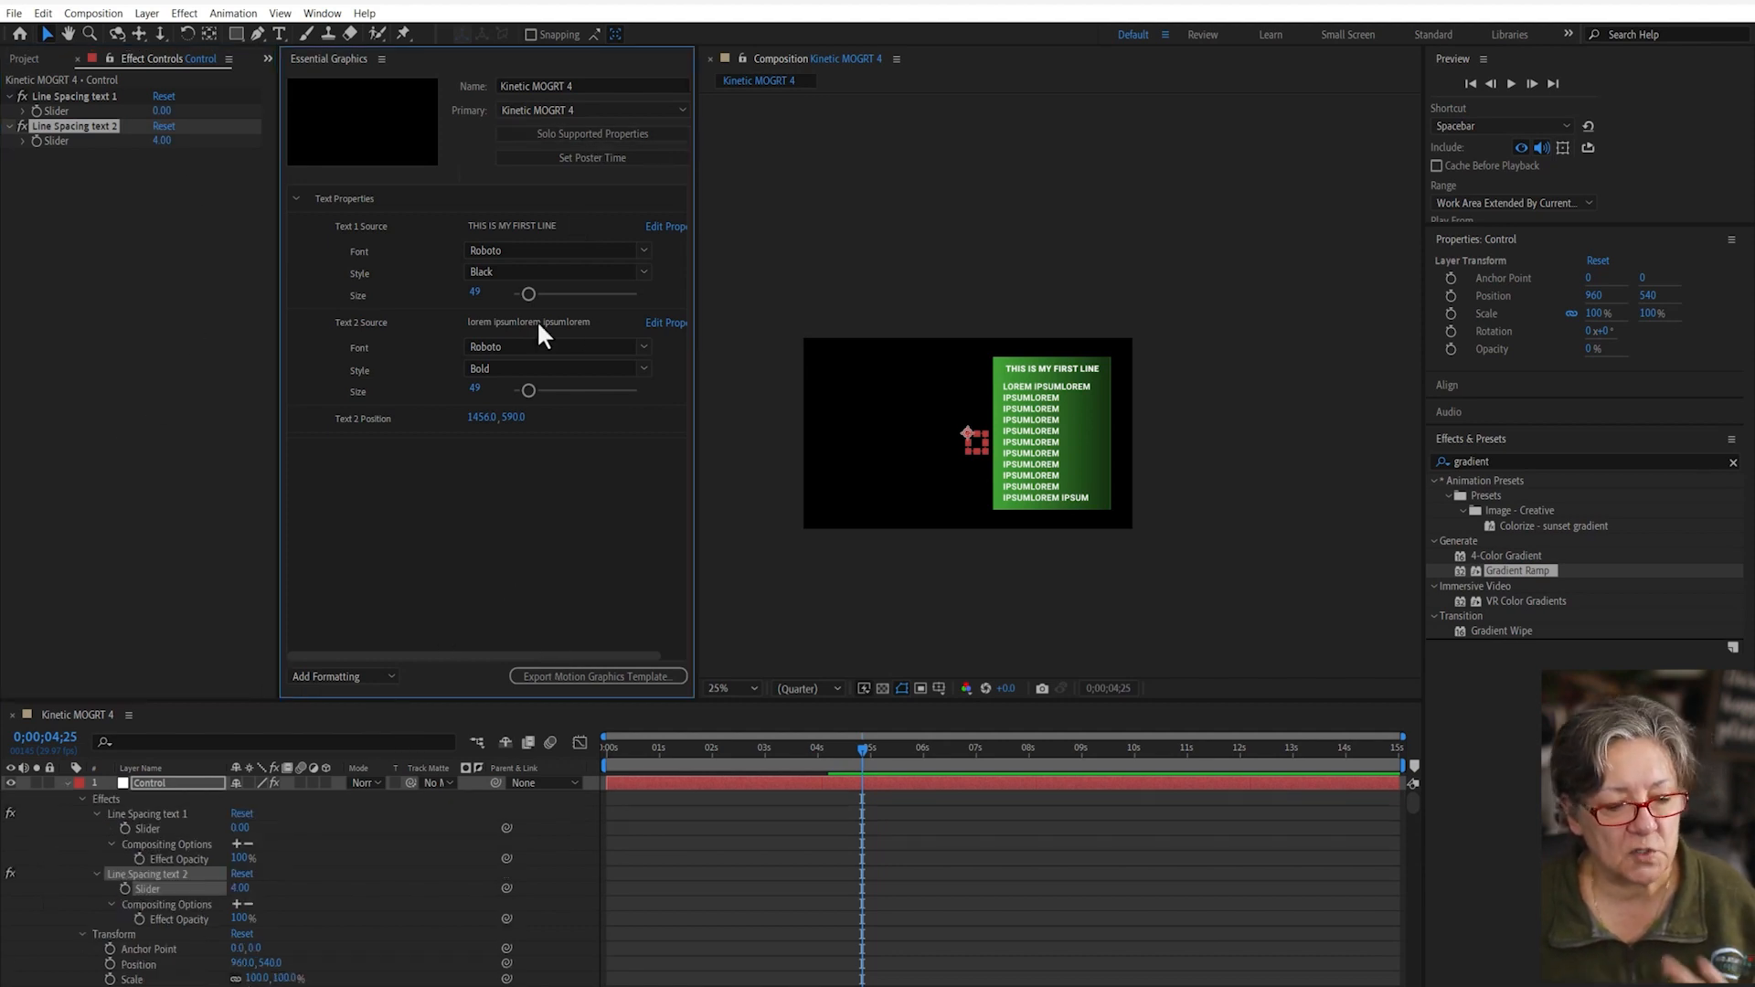
pyautogui.click(369, 865)
pyautogui.moveTo(144, 890); pyautogui.dragTo(364, 433)
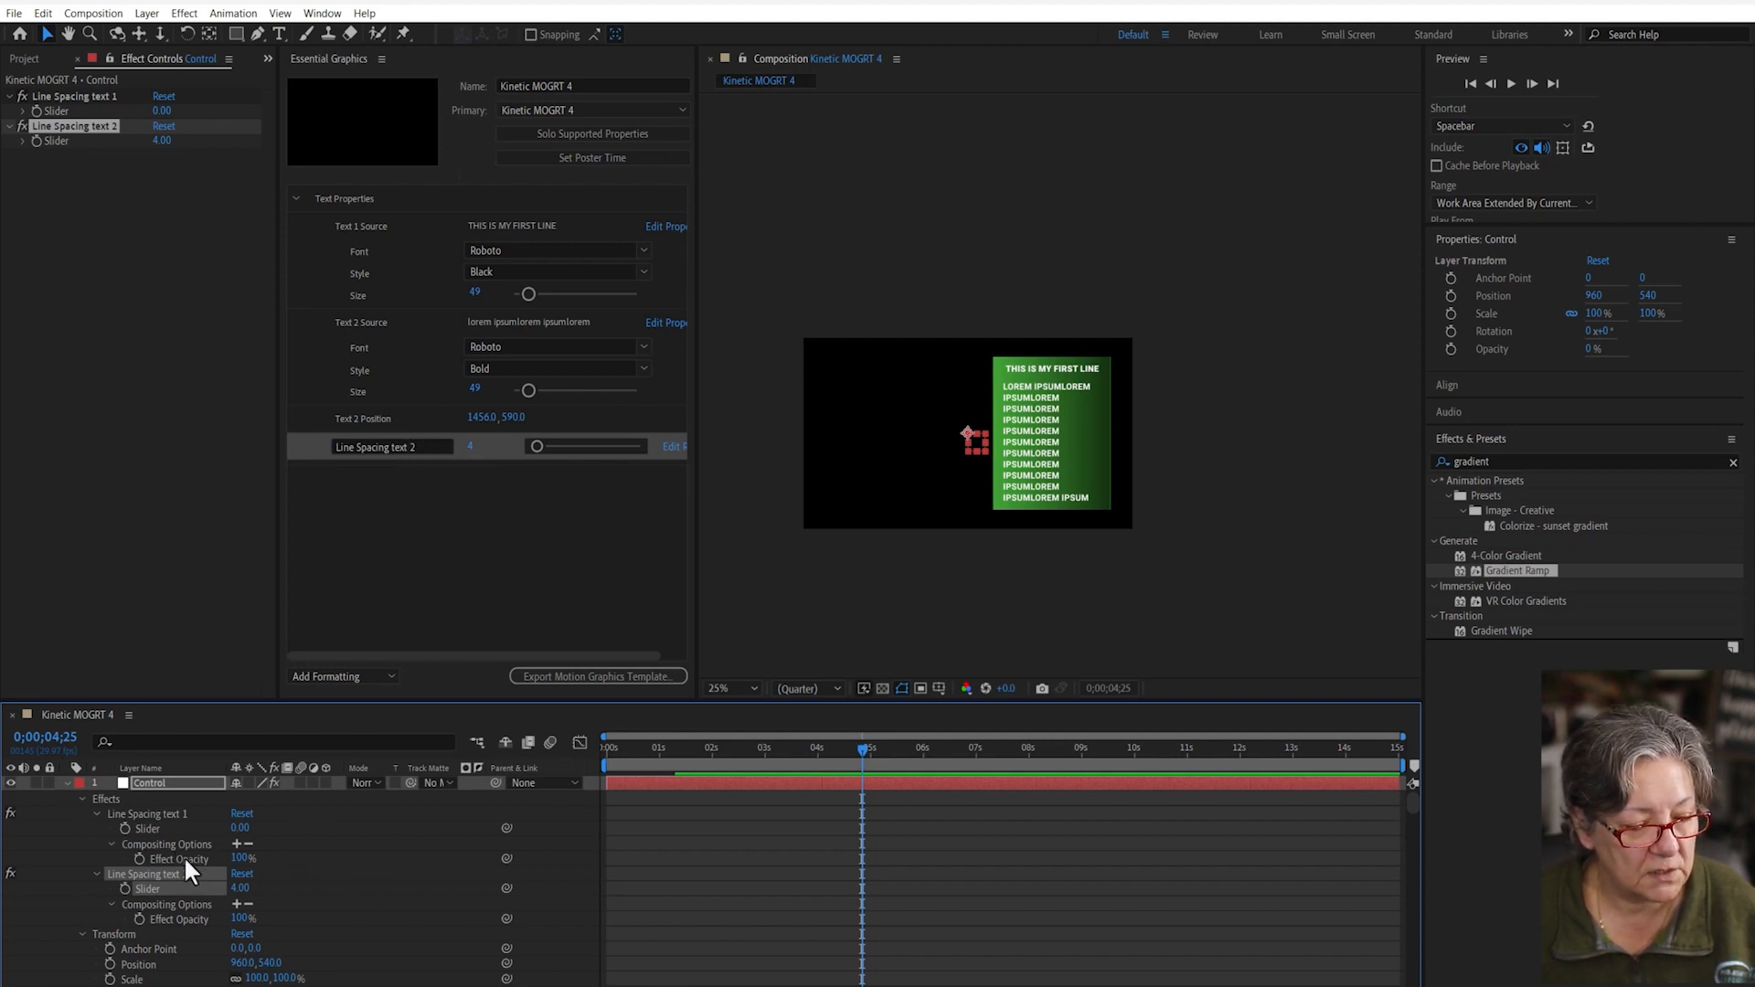
# - Add the Line Spacing text 1 slider to the Text Properties group between the Text 1 Size and Text 2 Source settings
pyautogui.moveTo(152, 830); pyautogui.dragTo(430, 308)
pyautogui.click(545, 567)
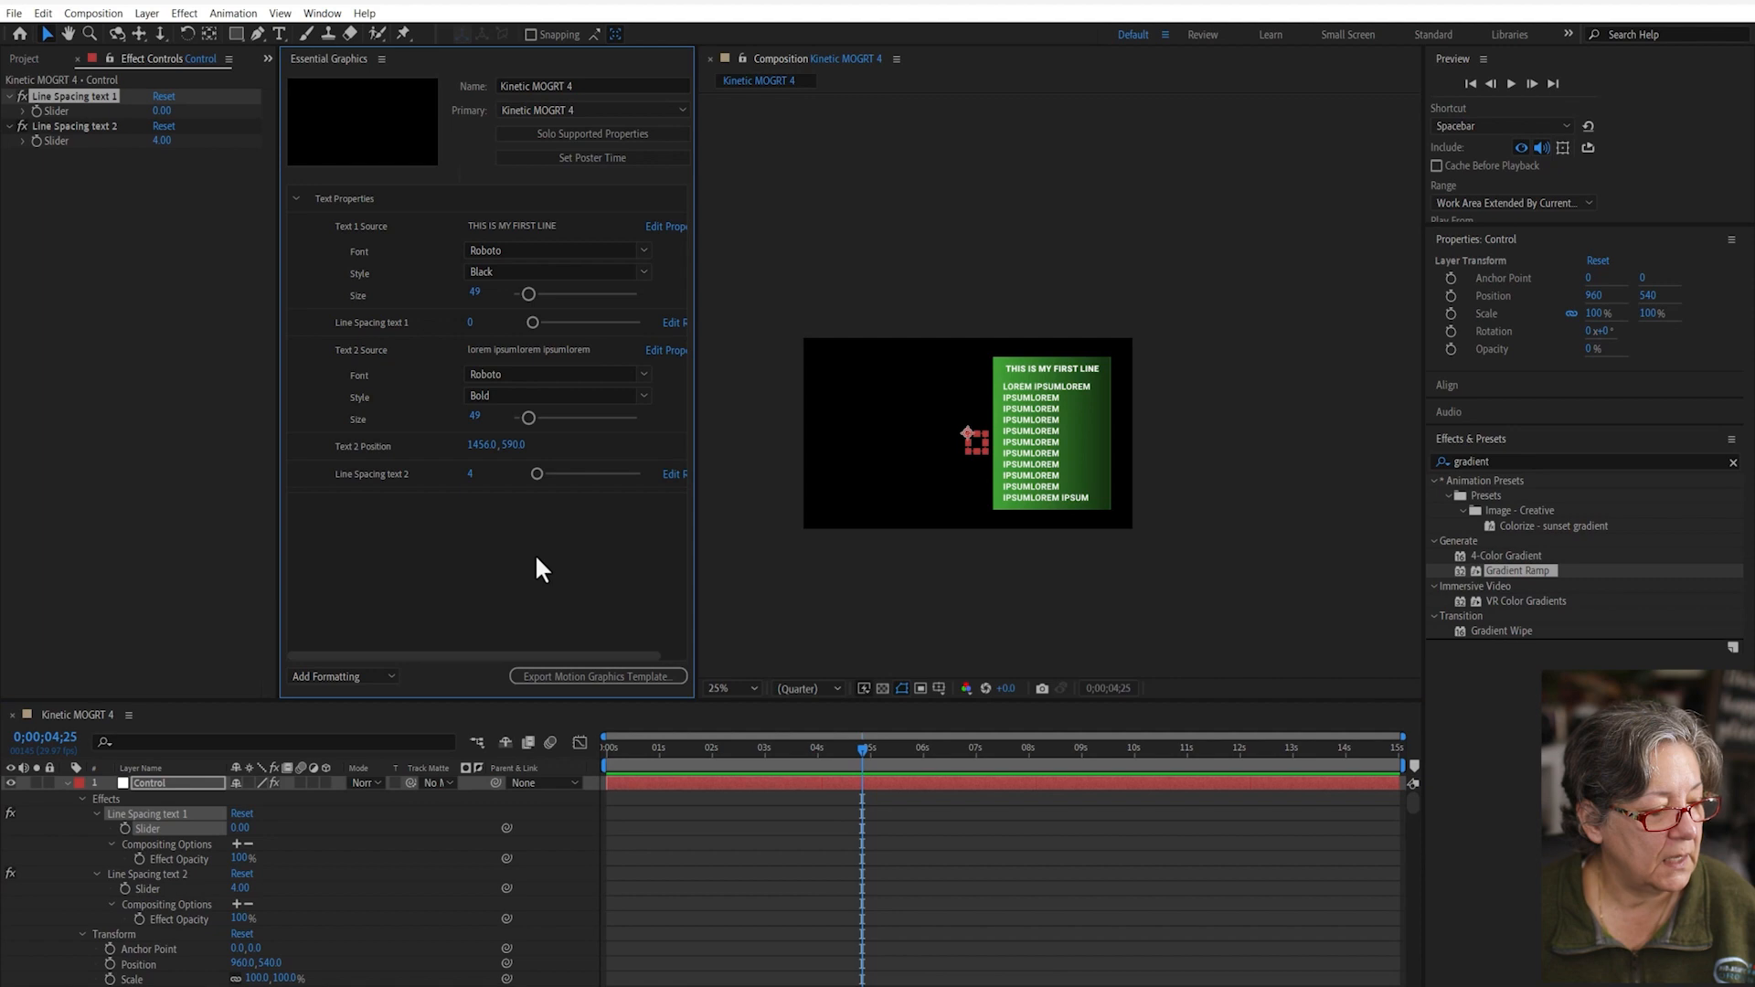
# - Widen the Essential Graphics panel and check the range settings of the Line Spacing text 1 slider
pyautogui.moveTo(700, 311); pyautogui.dragTo(811, 307)
pyautogui.click(788, 322)
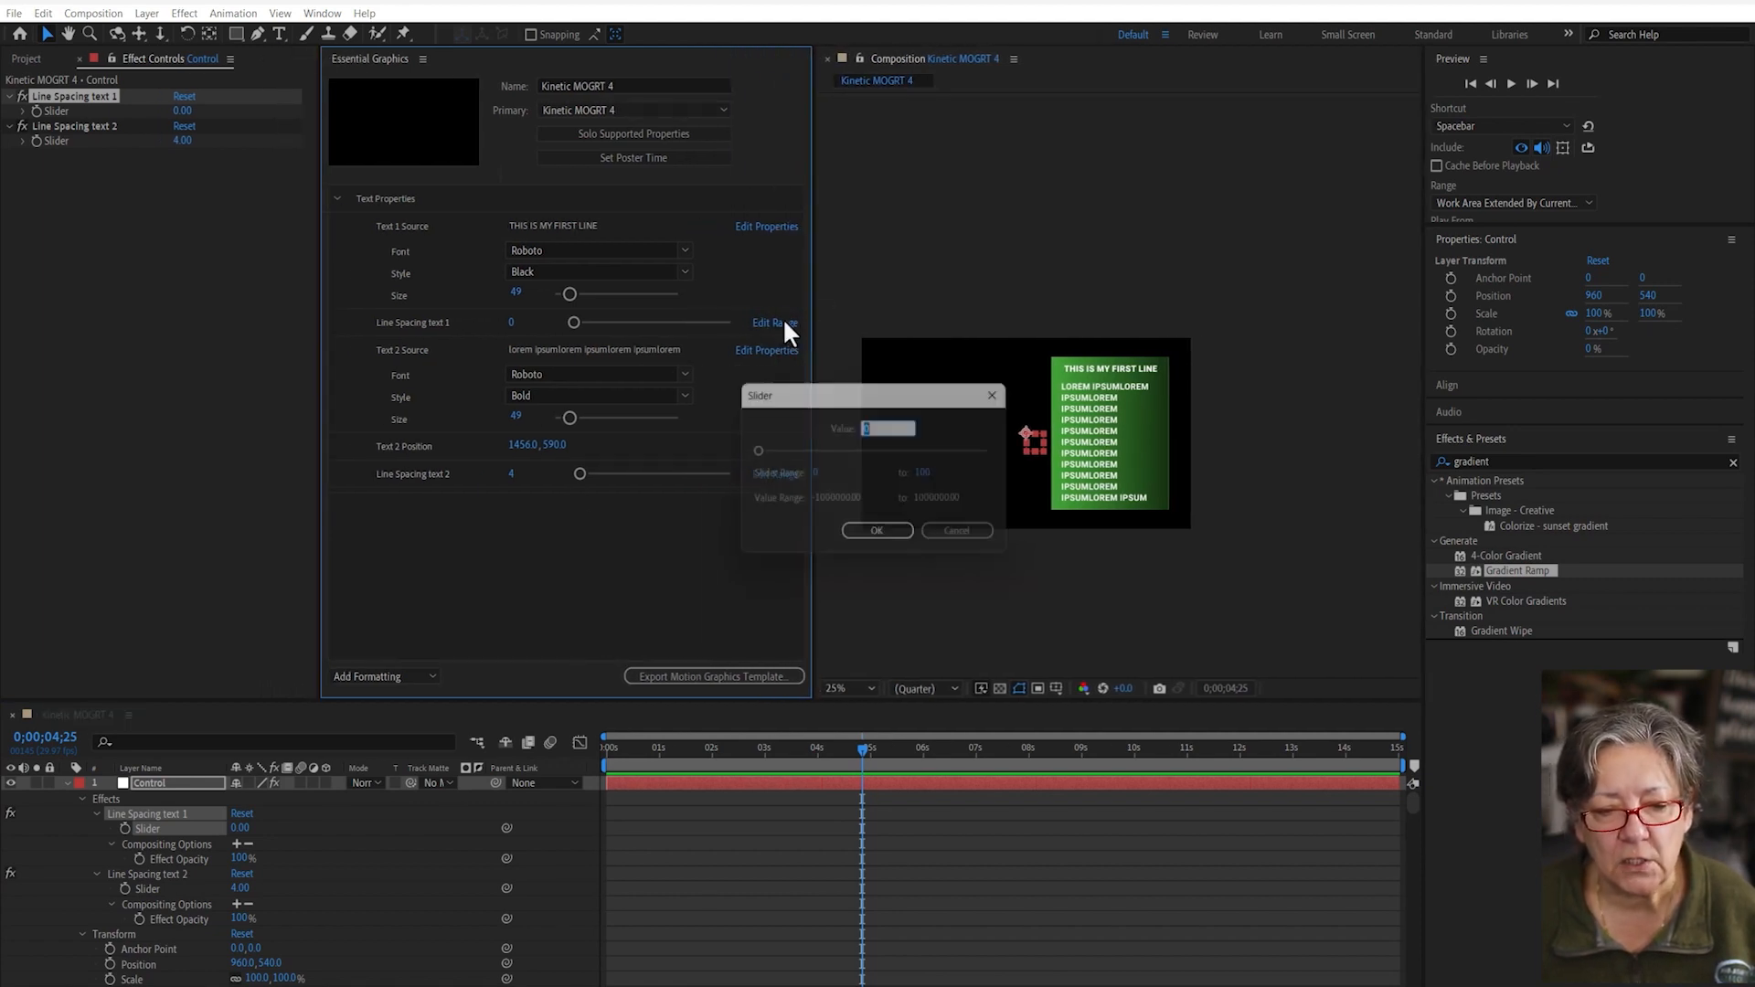
pyautogui.click(879, 536)
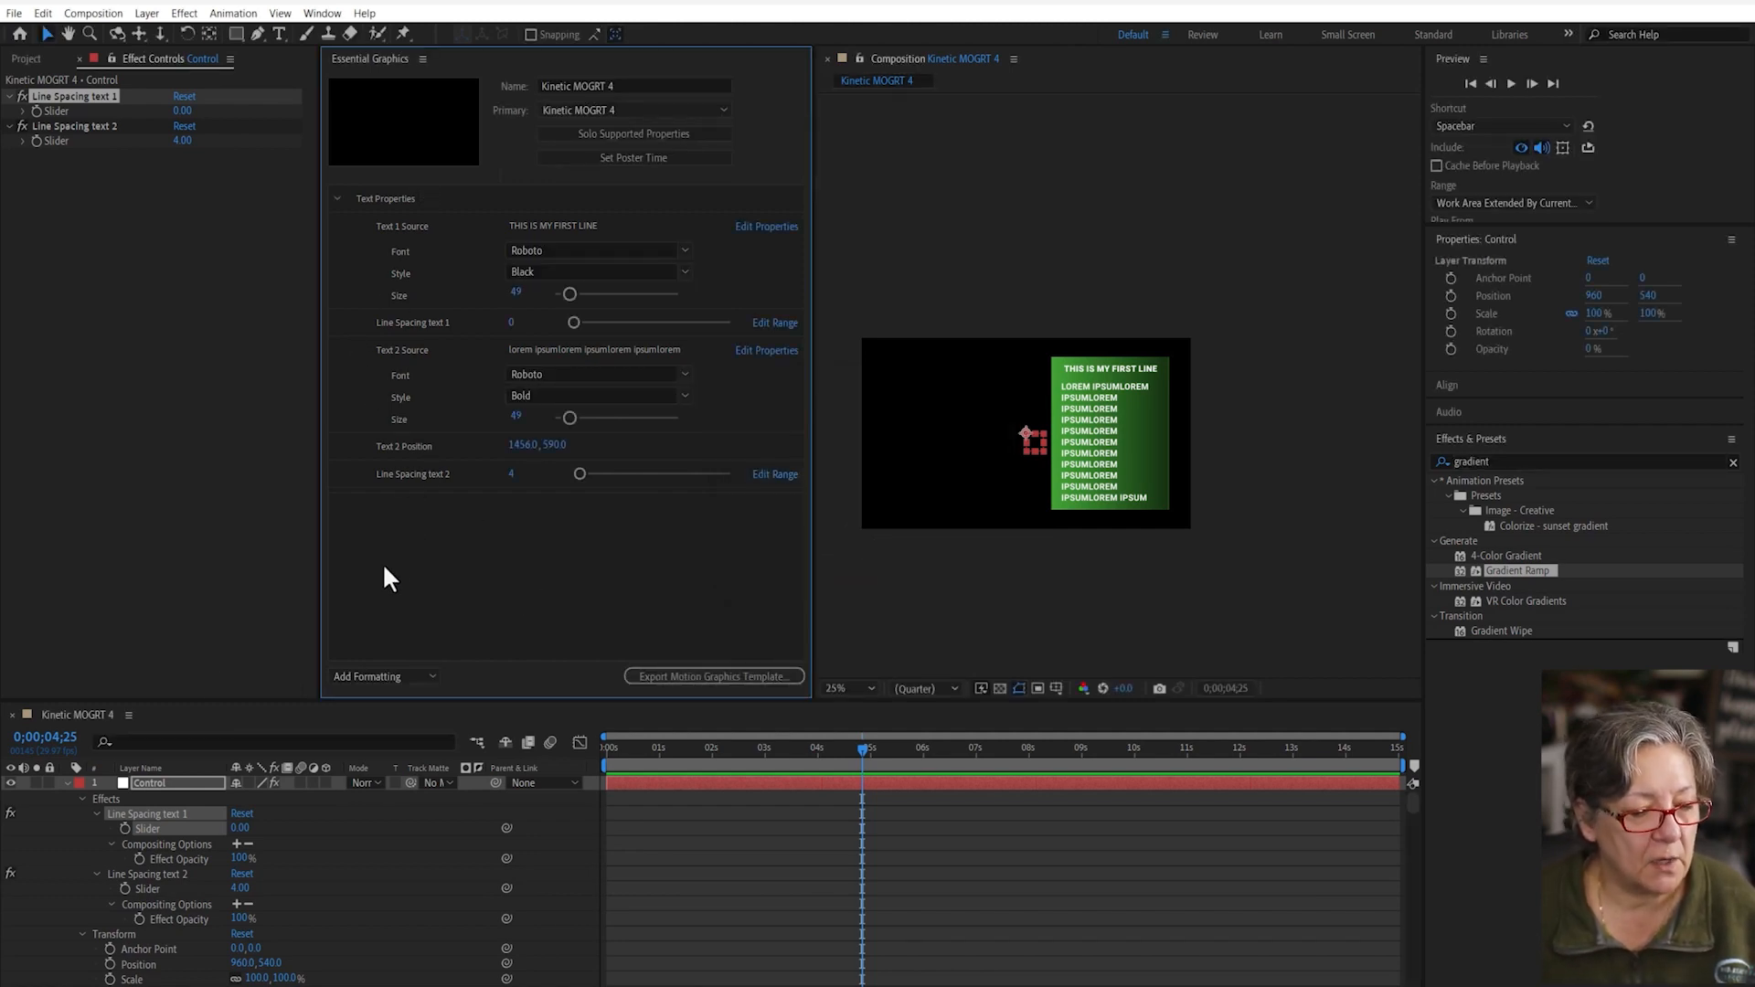
# - Collapse all four layers in the timeline, including the Control null and the dark solid
pyautogui.click(66, 785)
pyautogui.click(64, 779)
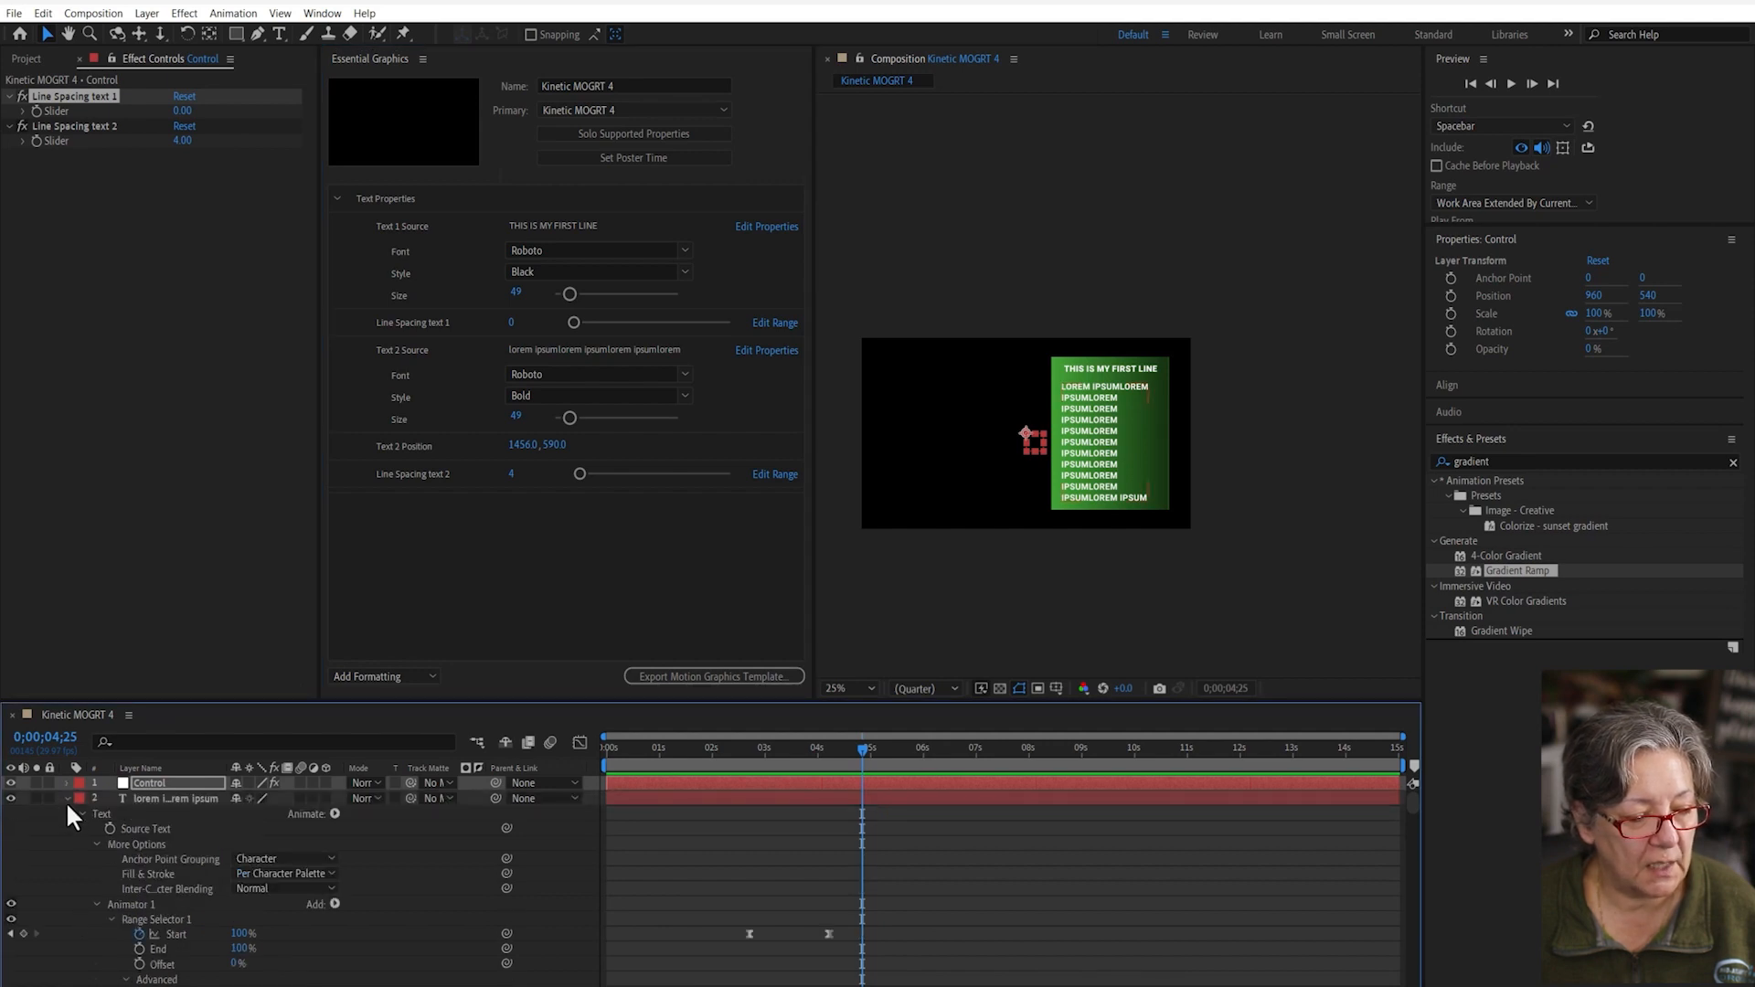
pyautogui.click(66, 813)
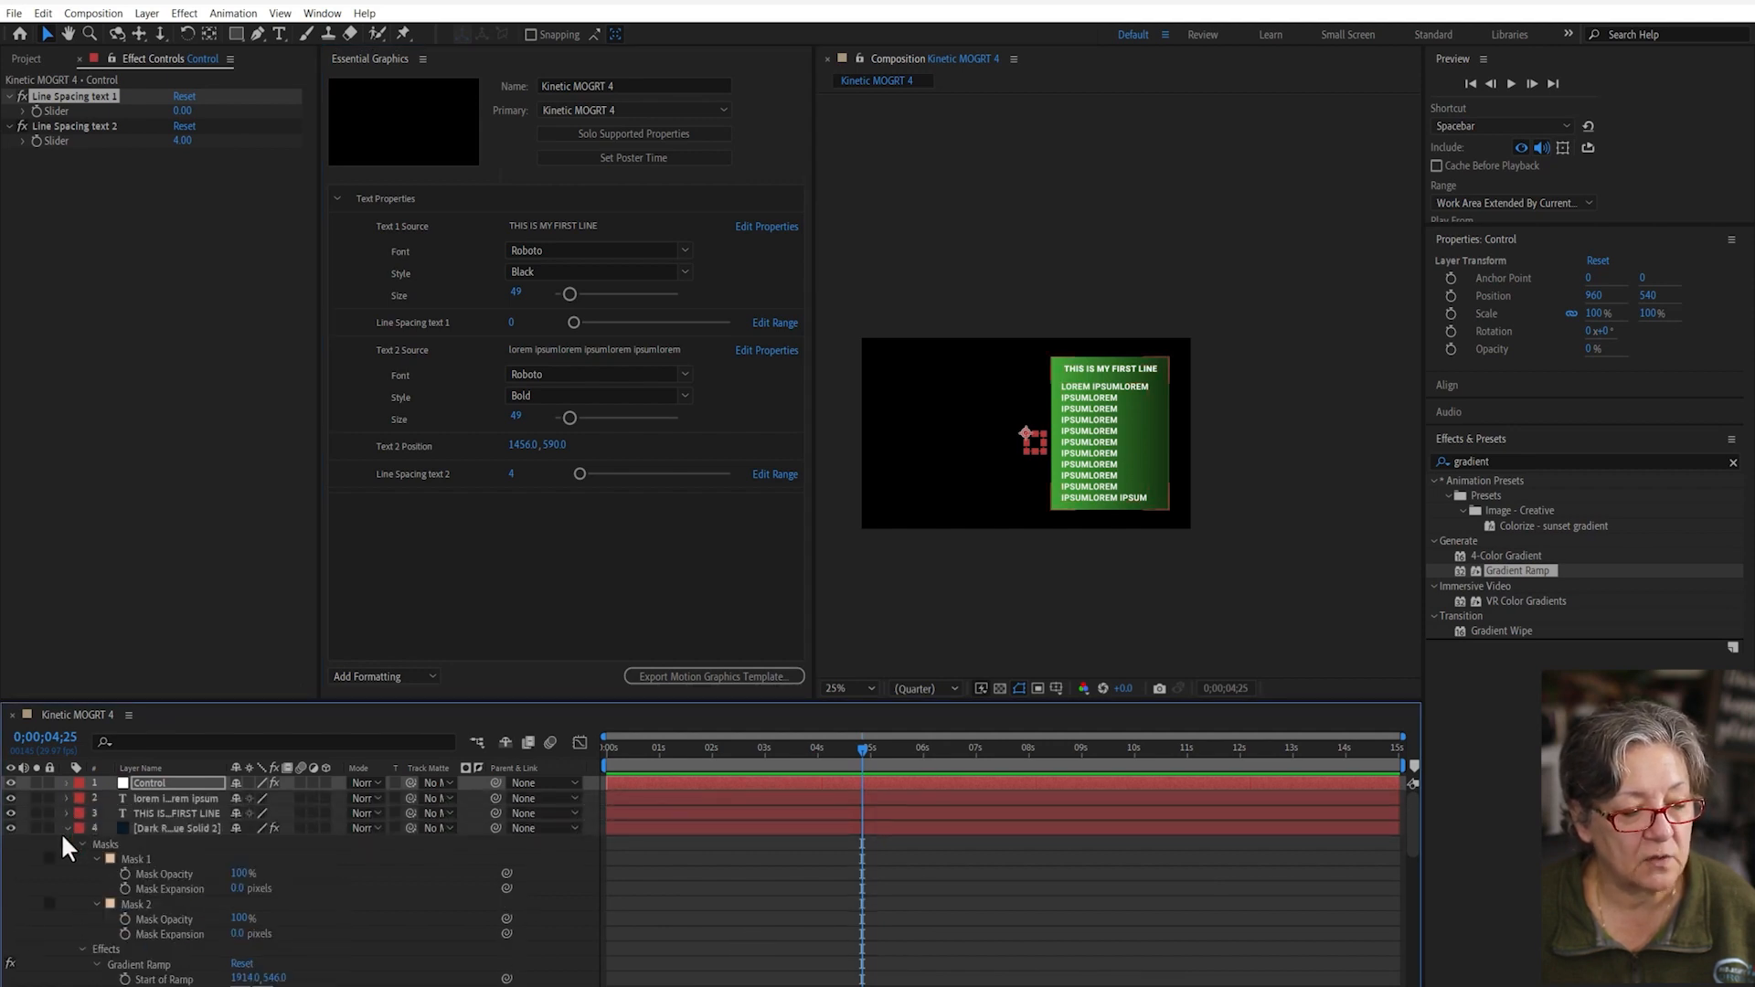
pyautogui.click(65, 828)
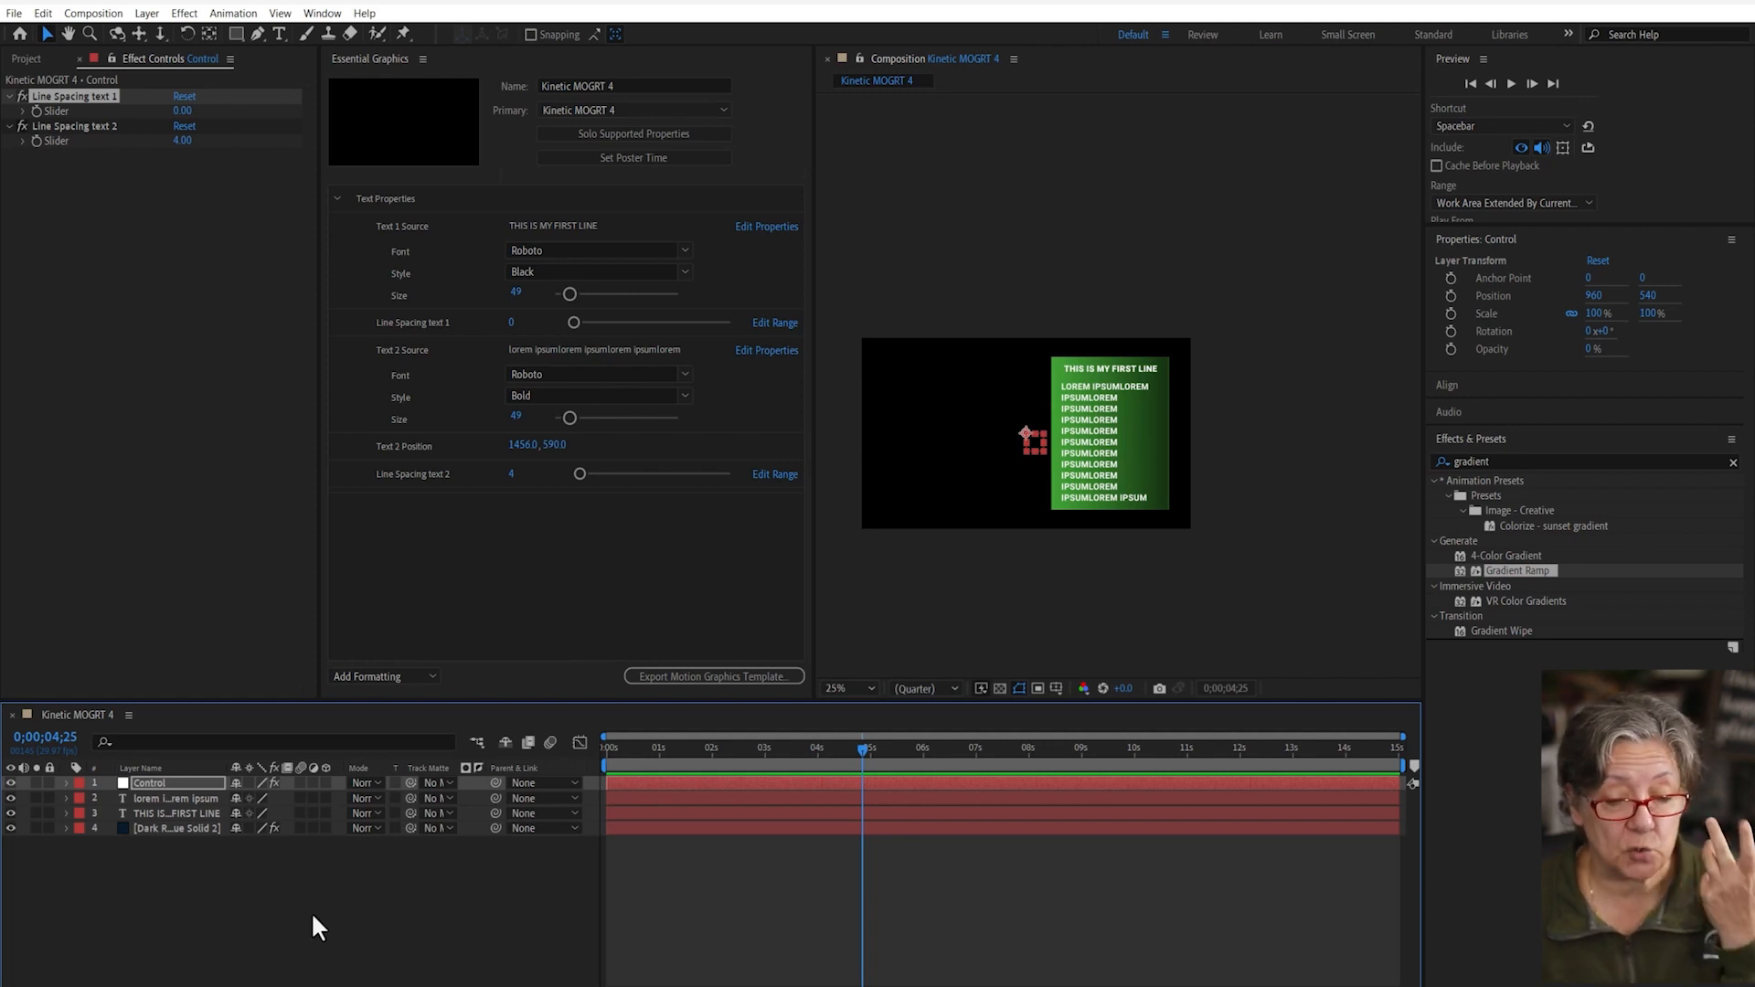
# - Add an RGB fill color animator to the lorem ipsum text layer and set its Fill Color to white (FFFFFF)
pyautogui.click(175, 797)
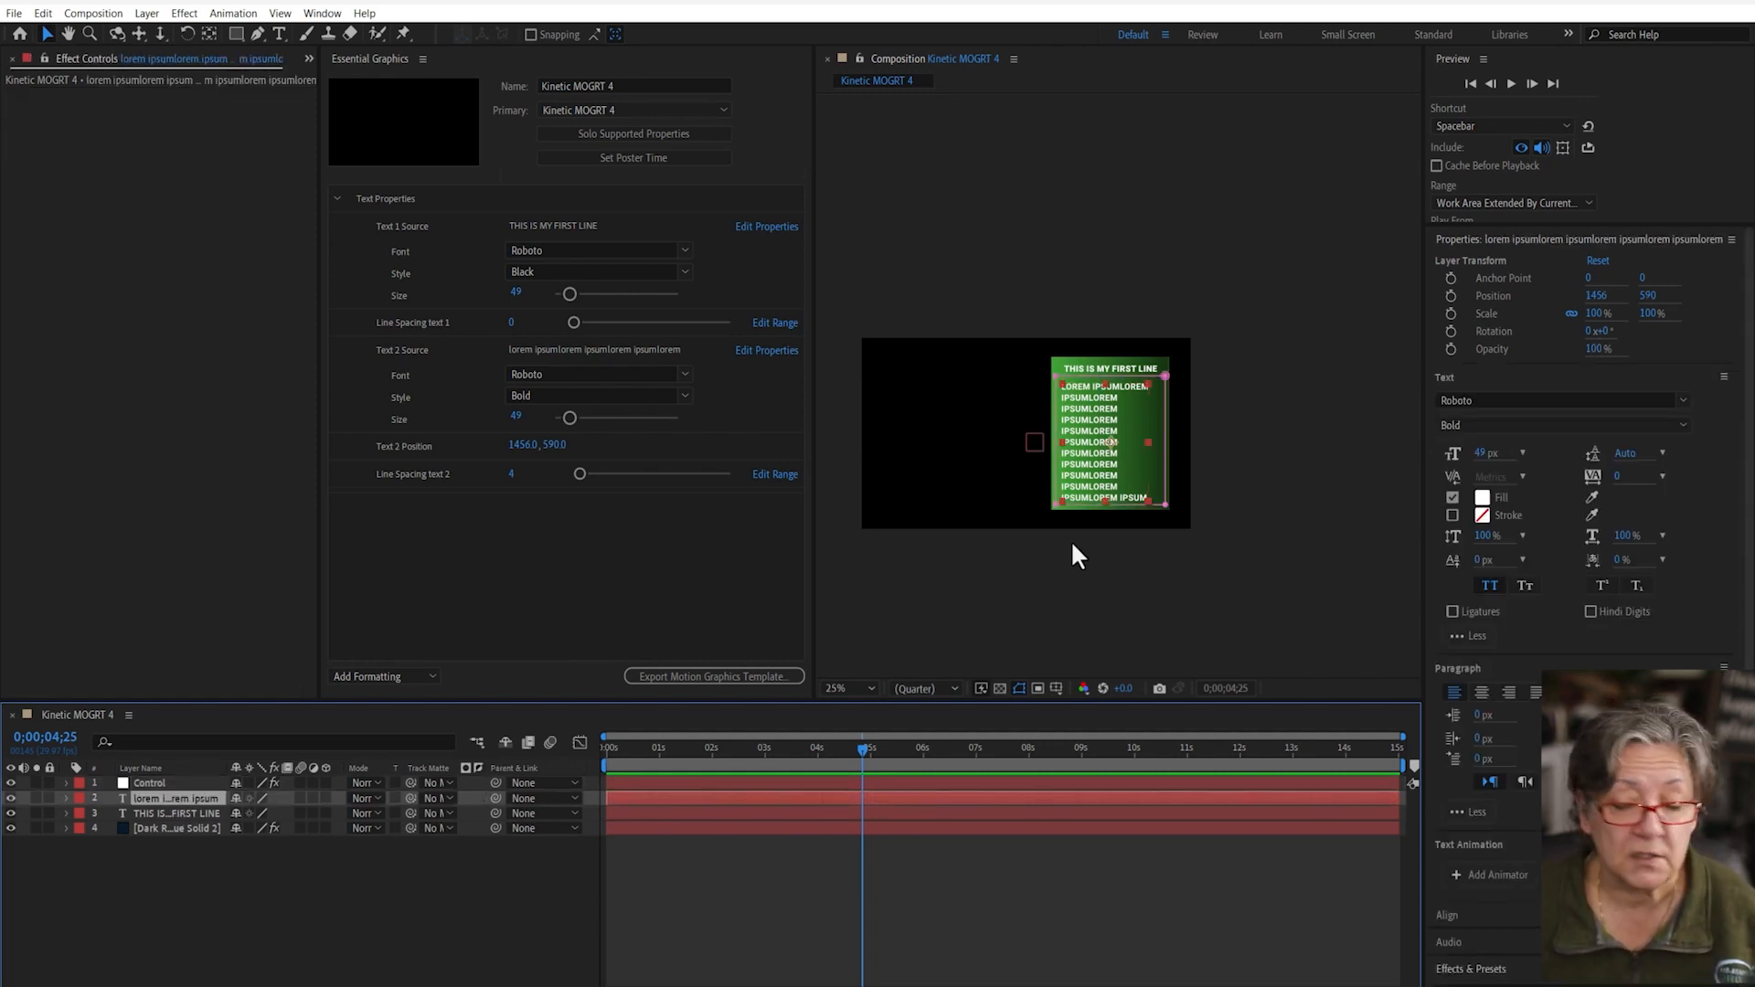
pyautogui.click(1481, 874)
pyautogui.click(1481, 873)
pyautogui.moveTo(1568, 679)
pyautogui.click(1470, 678)
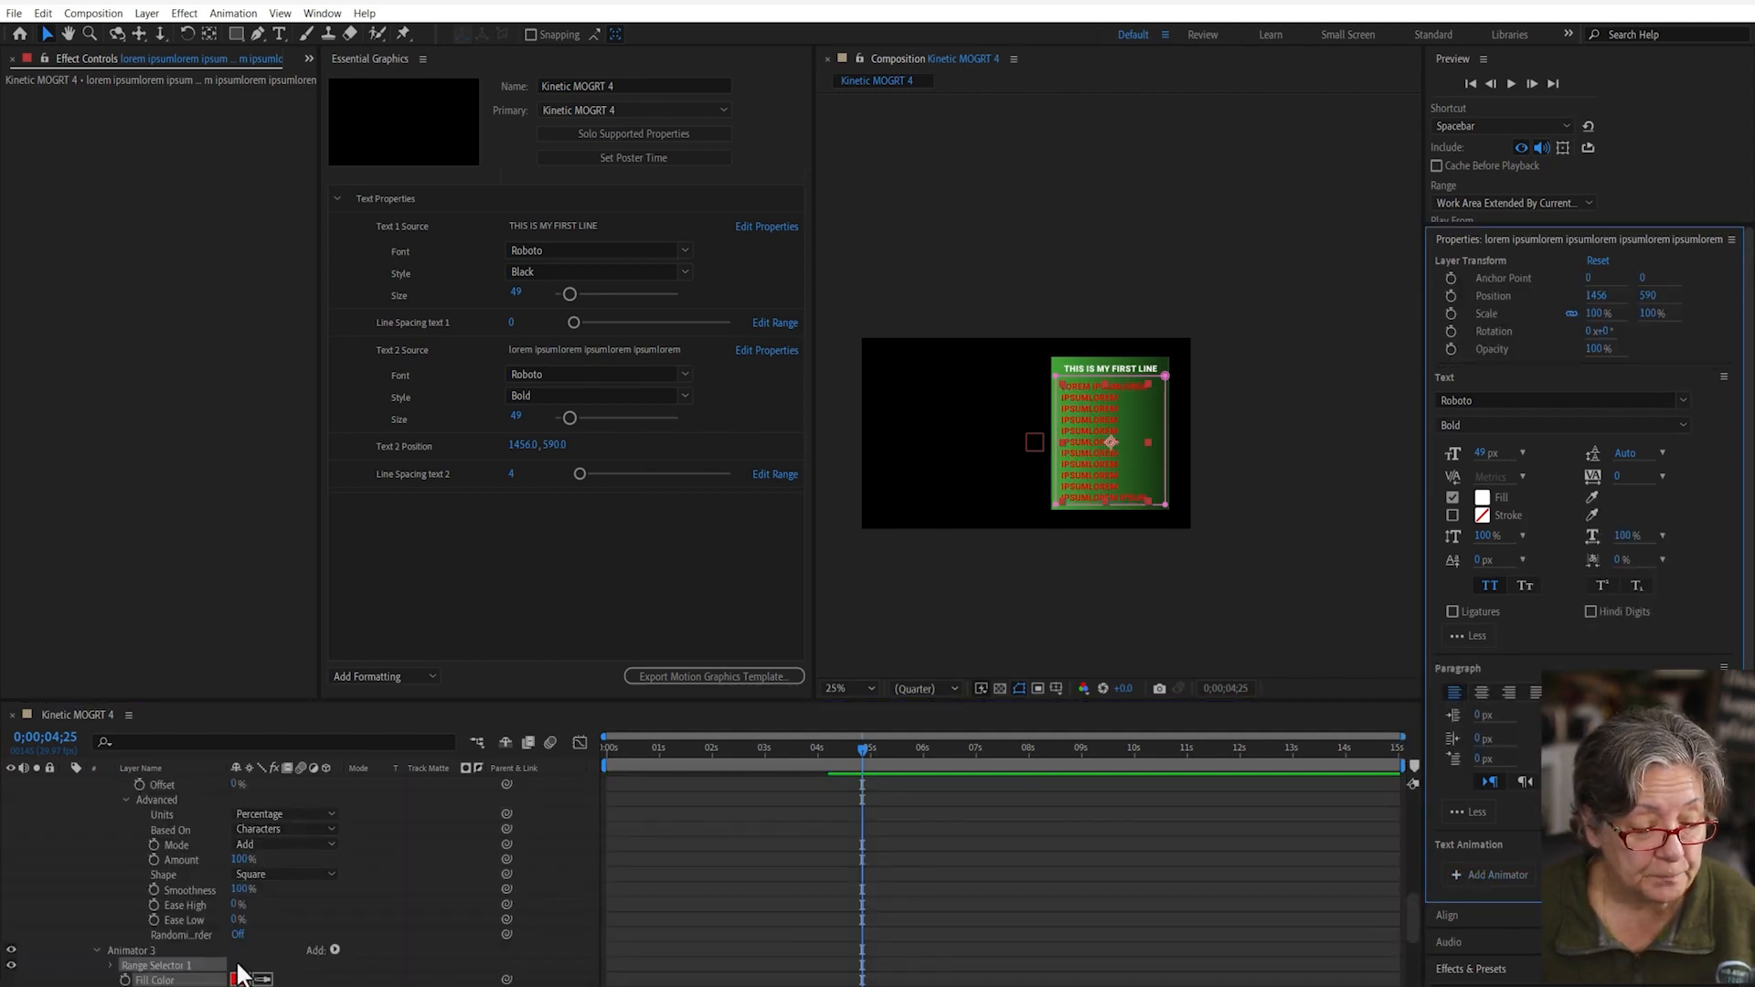
pyautogui.click(240, 980)
pyautogui.moveTo(376, 313); pyautogui.dragTo(364, 223)
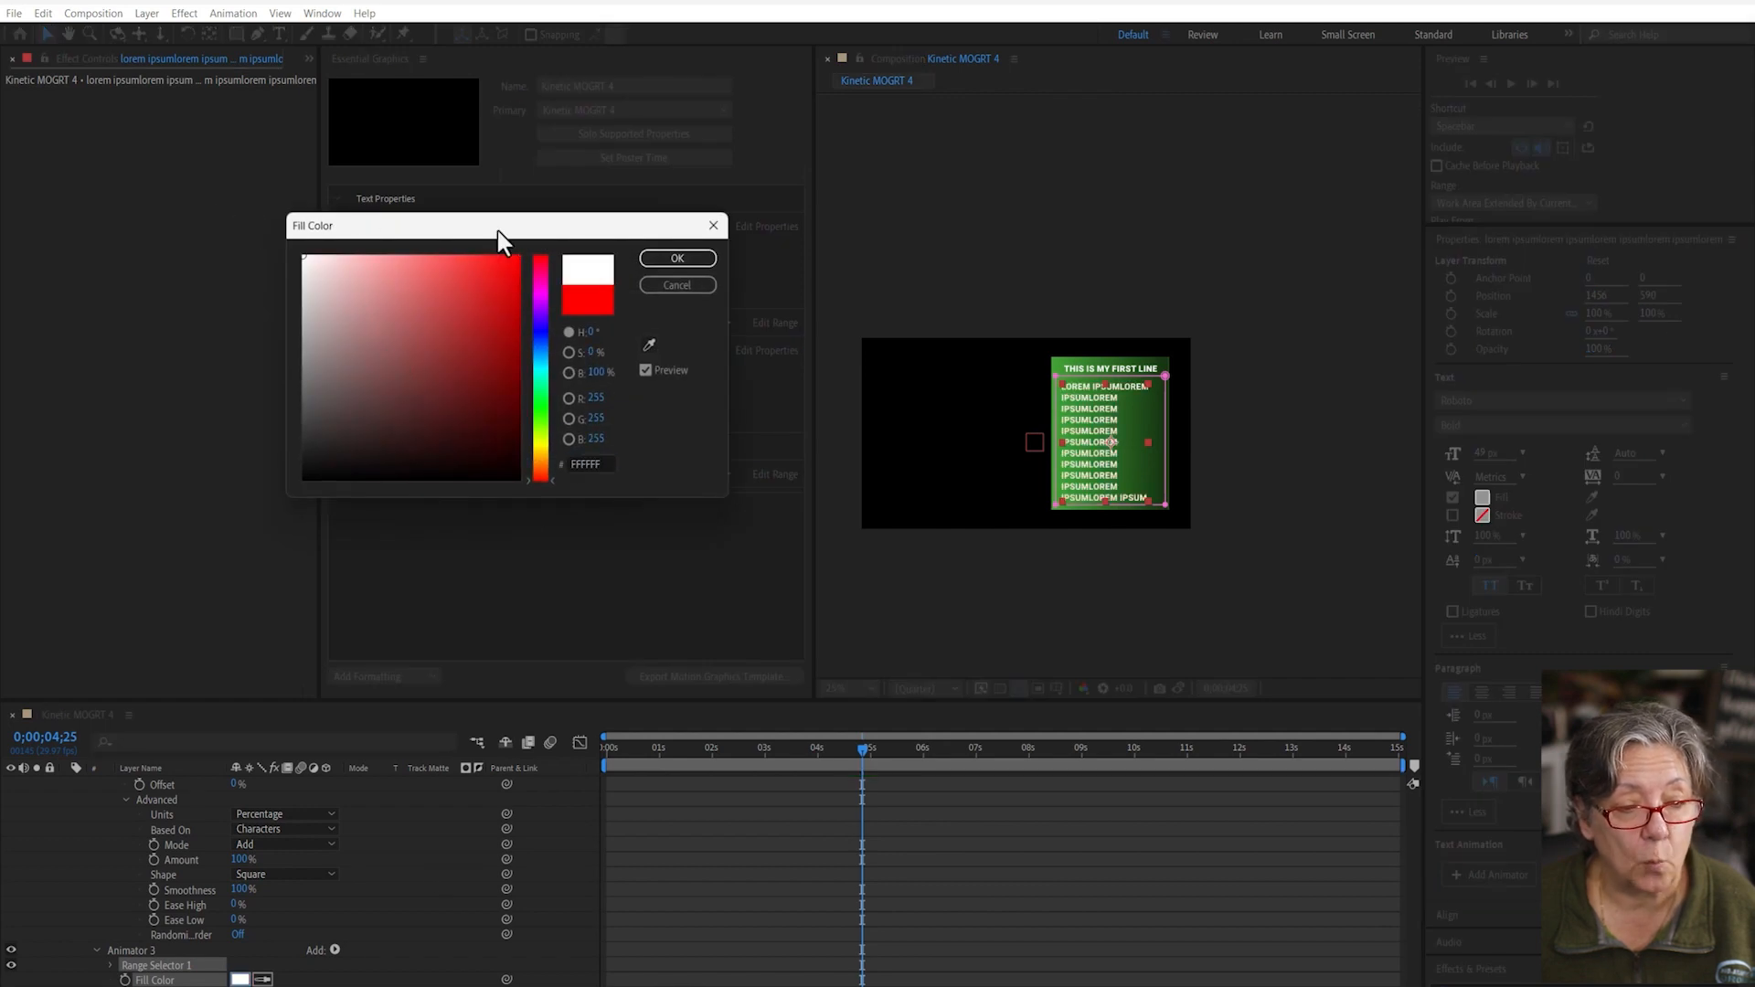
pyautogui.click(675, 259)
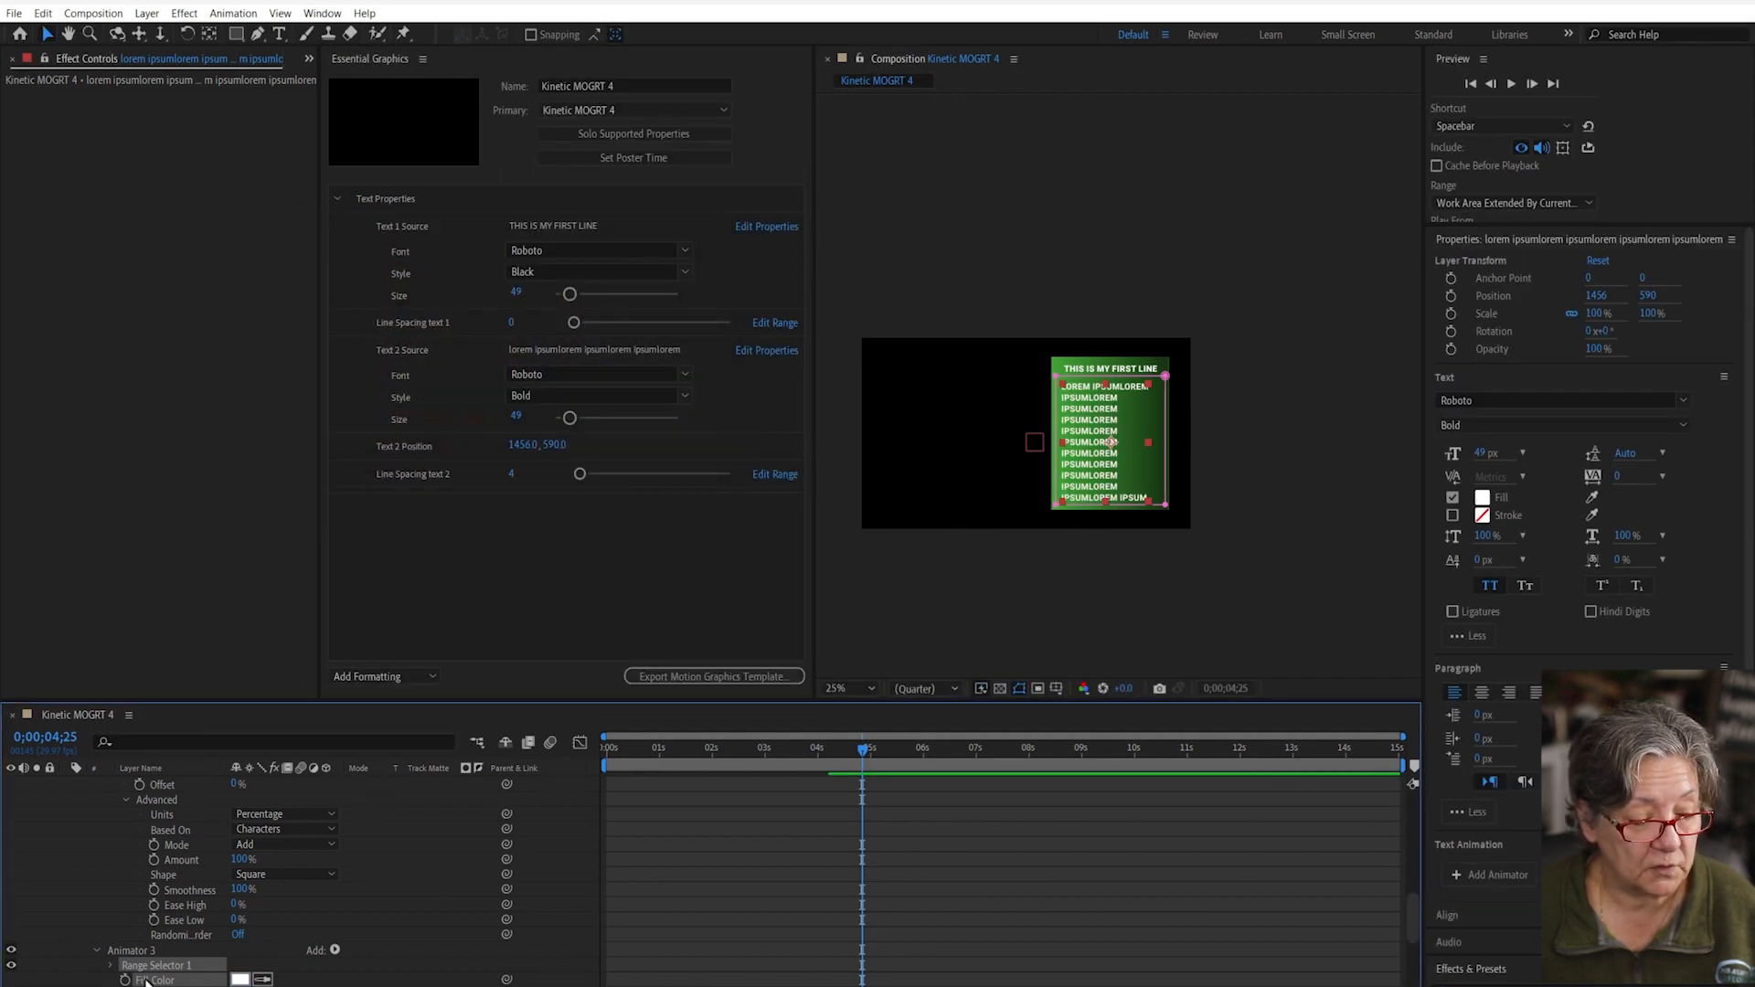
# - Add the lorem ipsum layer's Fill Color to the Text Properties group below Line Spacing text 2 and name it Text 2 Color
pyautogui.moveTo(149, 980); pyautogui.dragTo(330, 502)
pyautogui.click(442, 500)
pyautogui.write('Text')
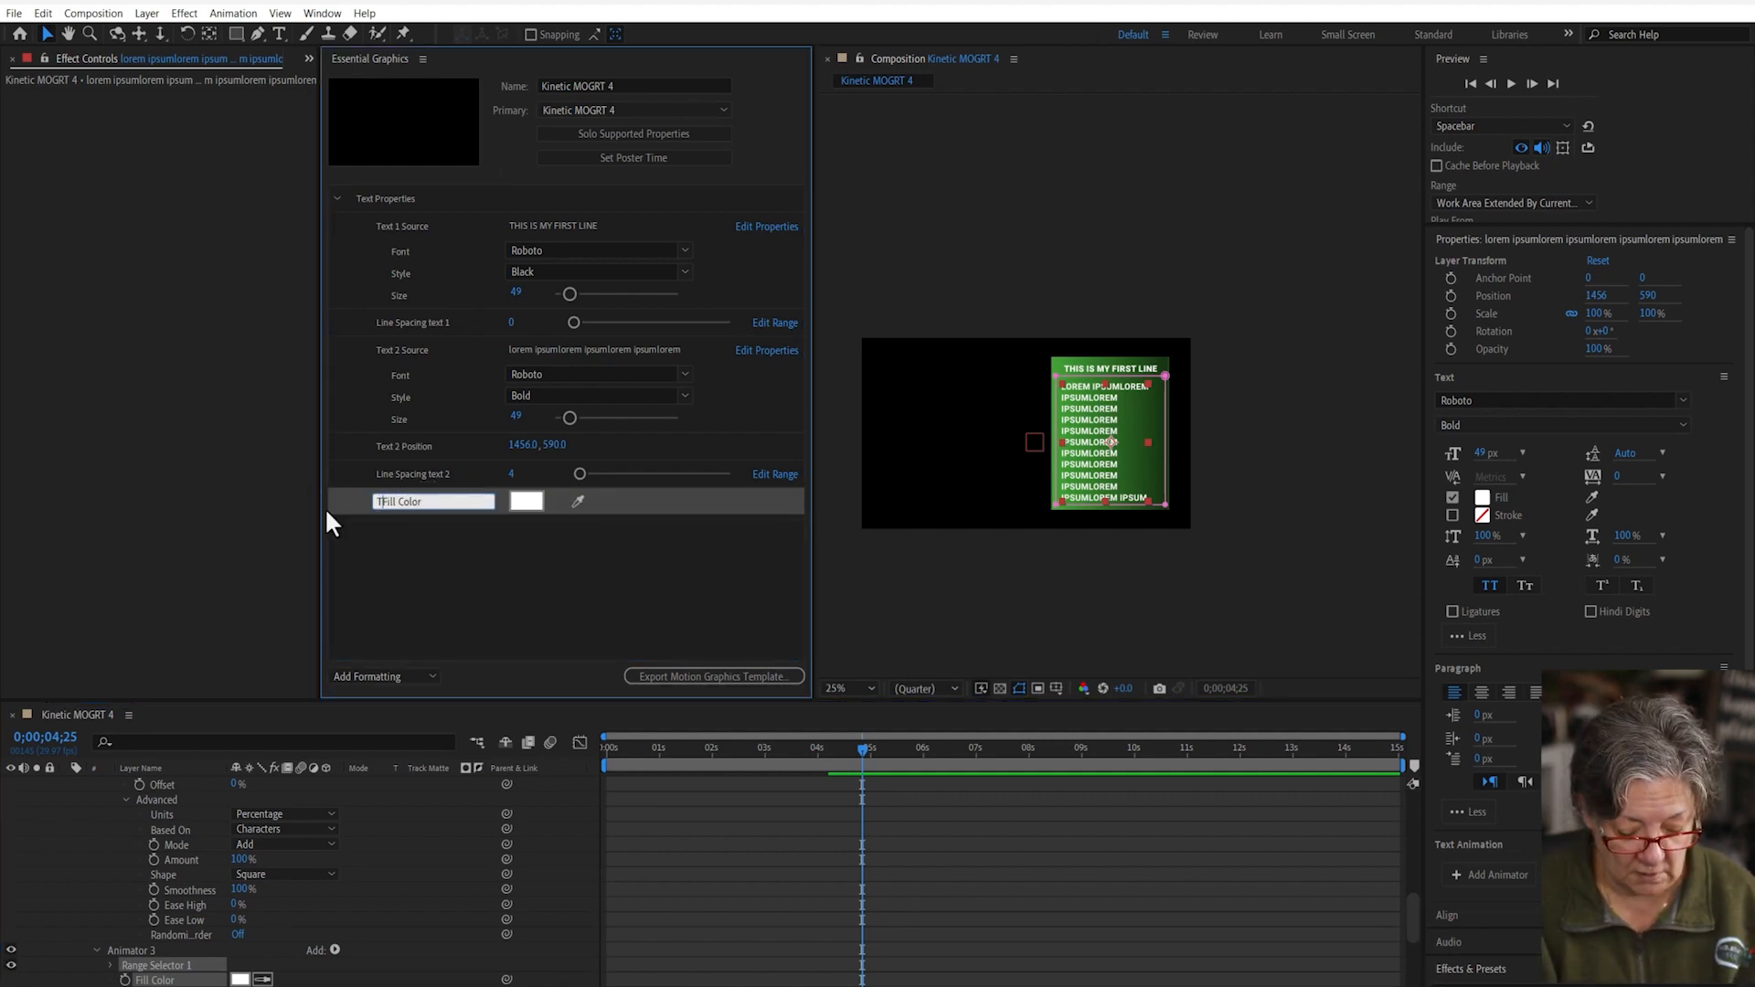
pyautogui.write(' 2')
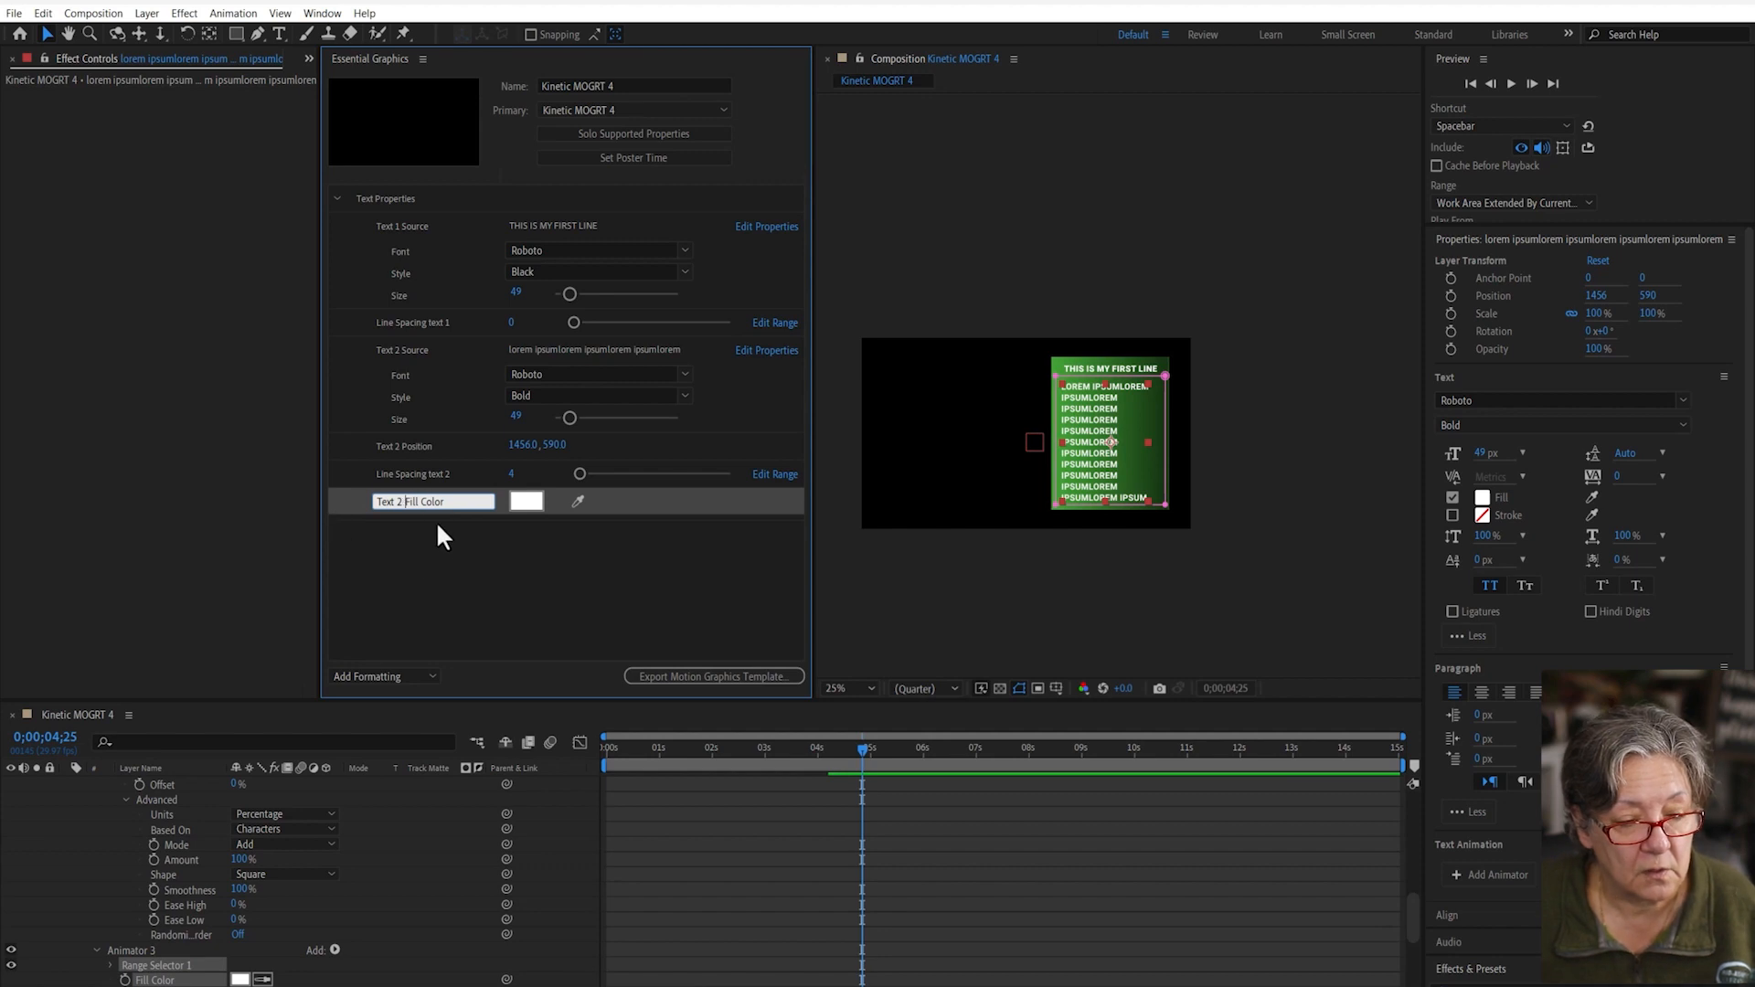
pyautogui.doubleClick(410, 500)
pyautogui.press('Delete')
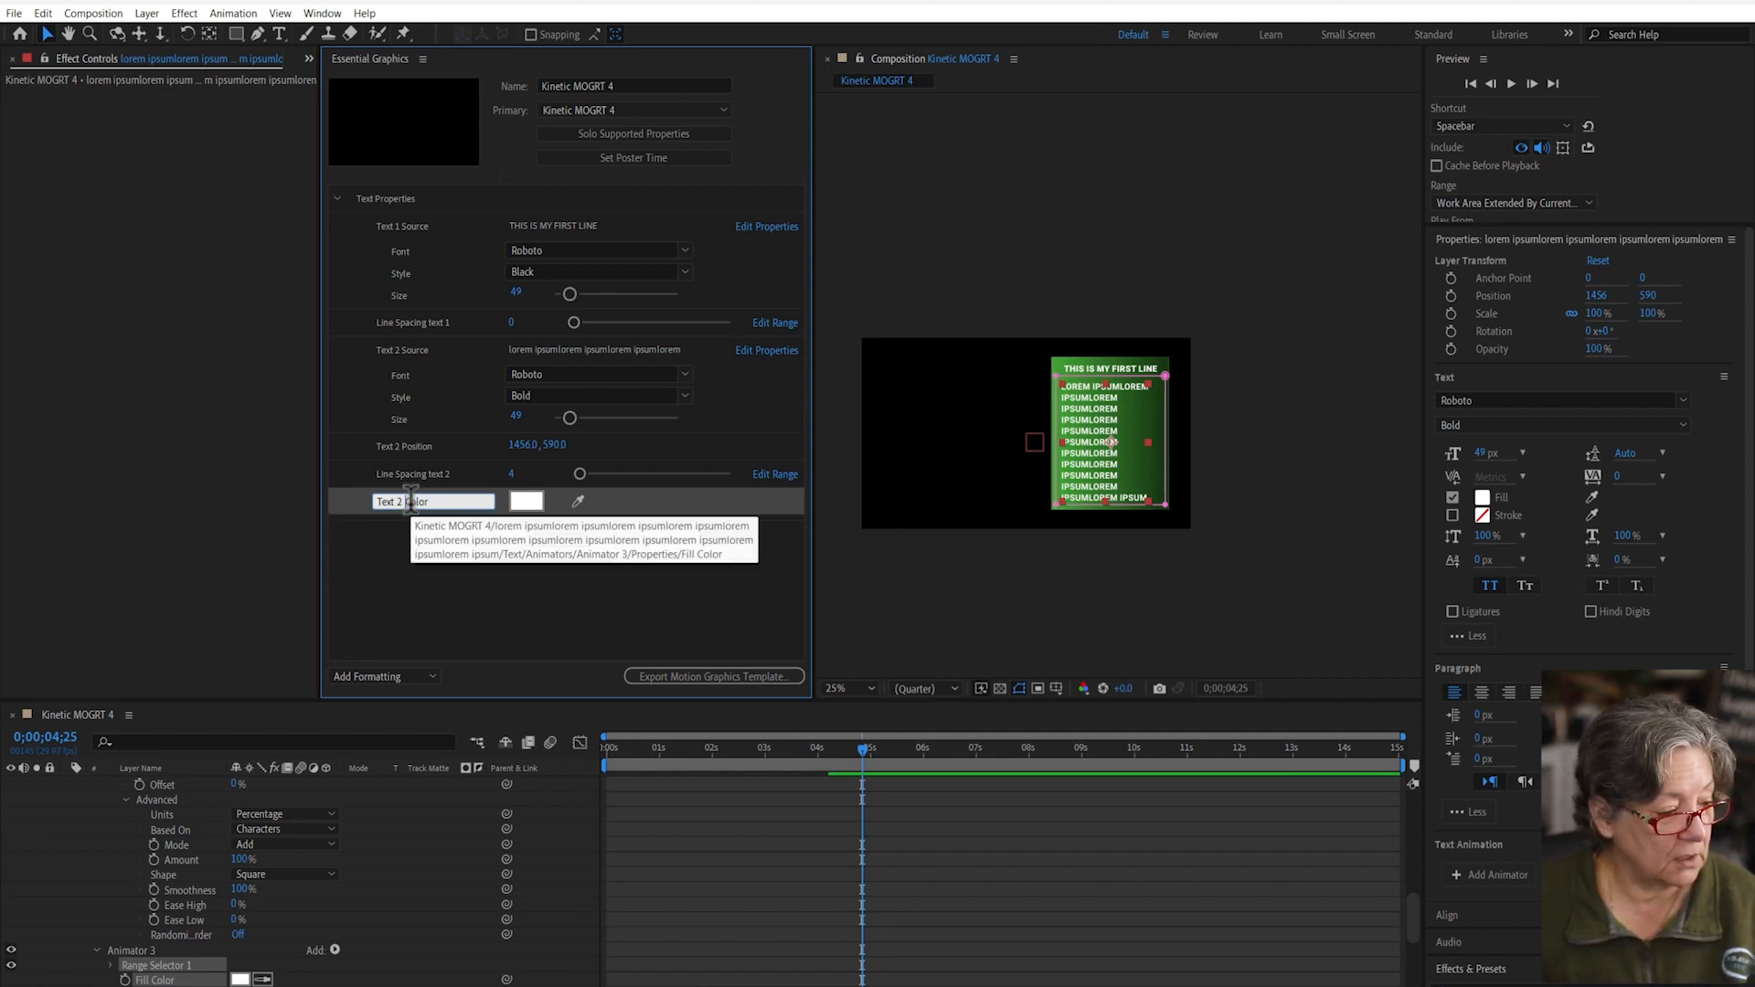
pyautogui.click(502, 576)
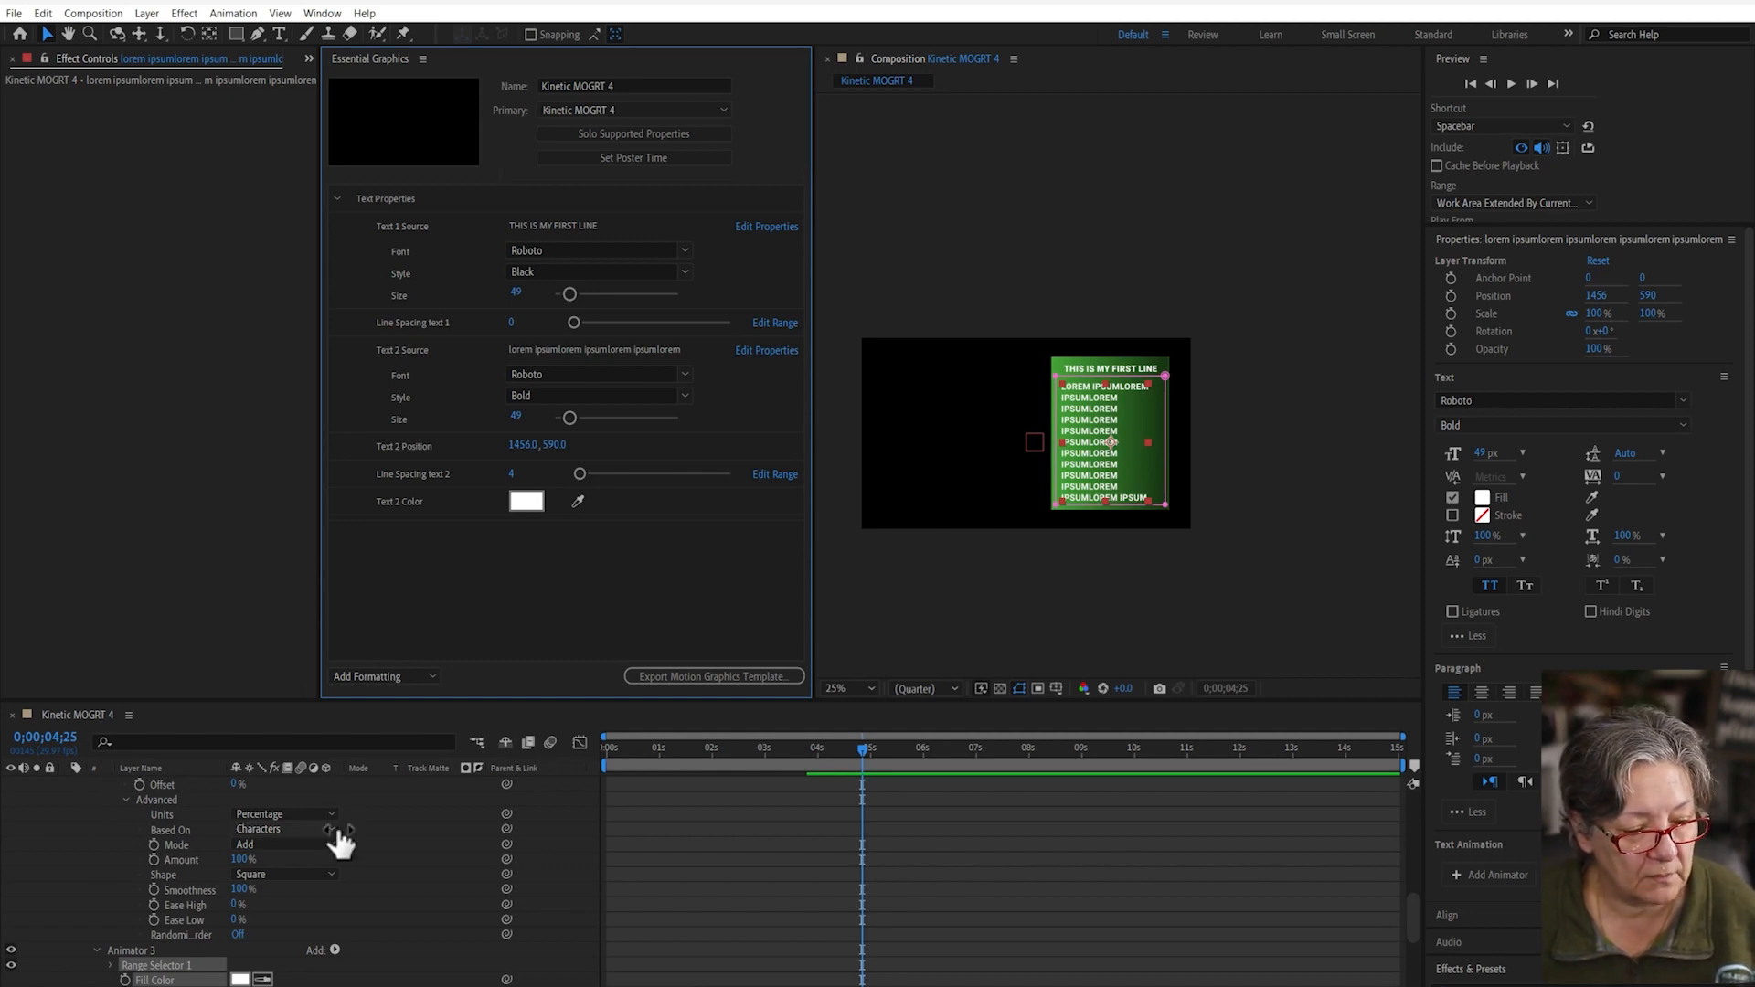
# - Collapse the lorem ipsum layer, and give the THIS IS MY FIRST LINE layer a Fill Color animator set to white (FFFFFF)
pyautogui.scroll(5, 332, 823)
pyautogui.scroll(5, 187, 871)
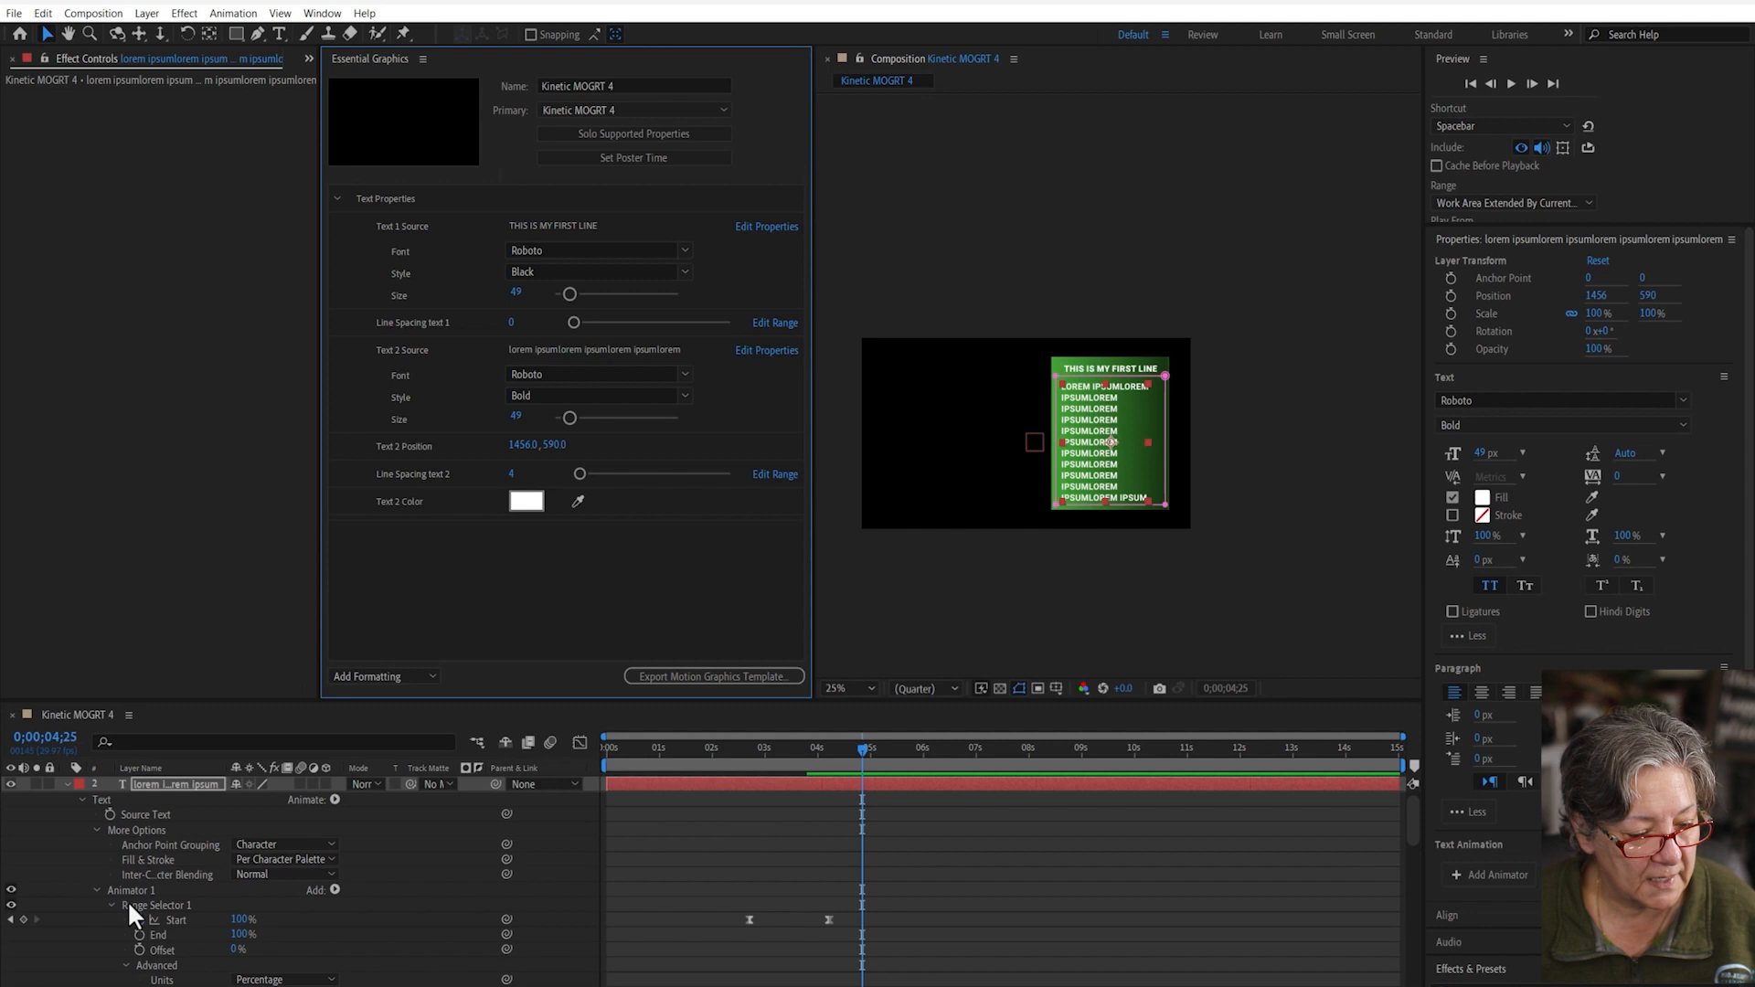
pyautogui.click(68, 784)
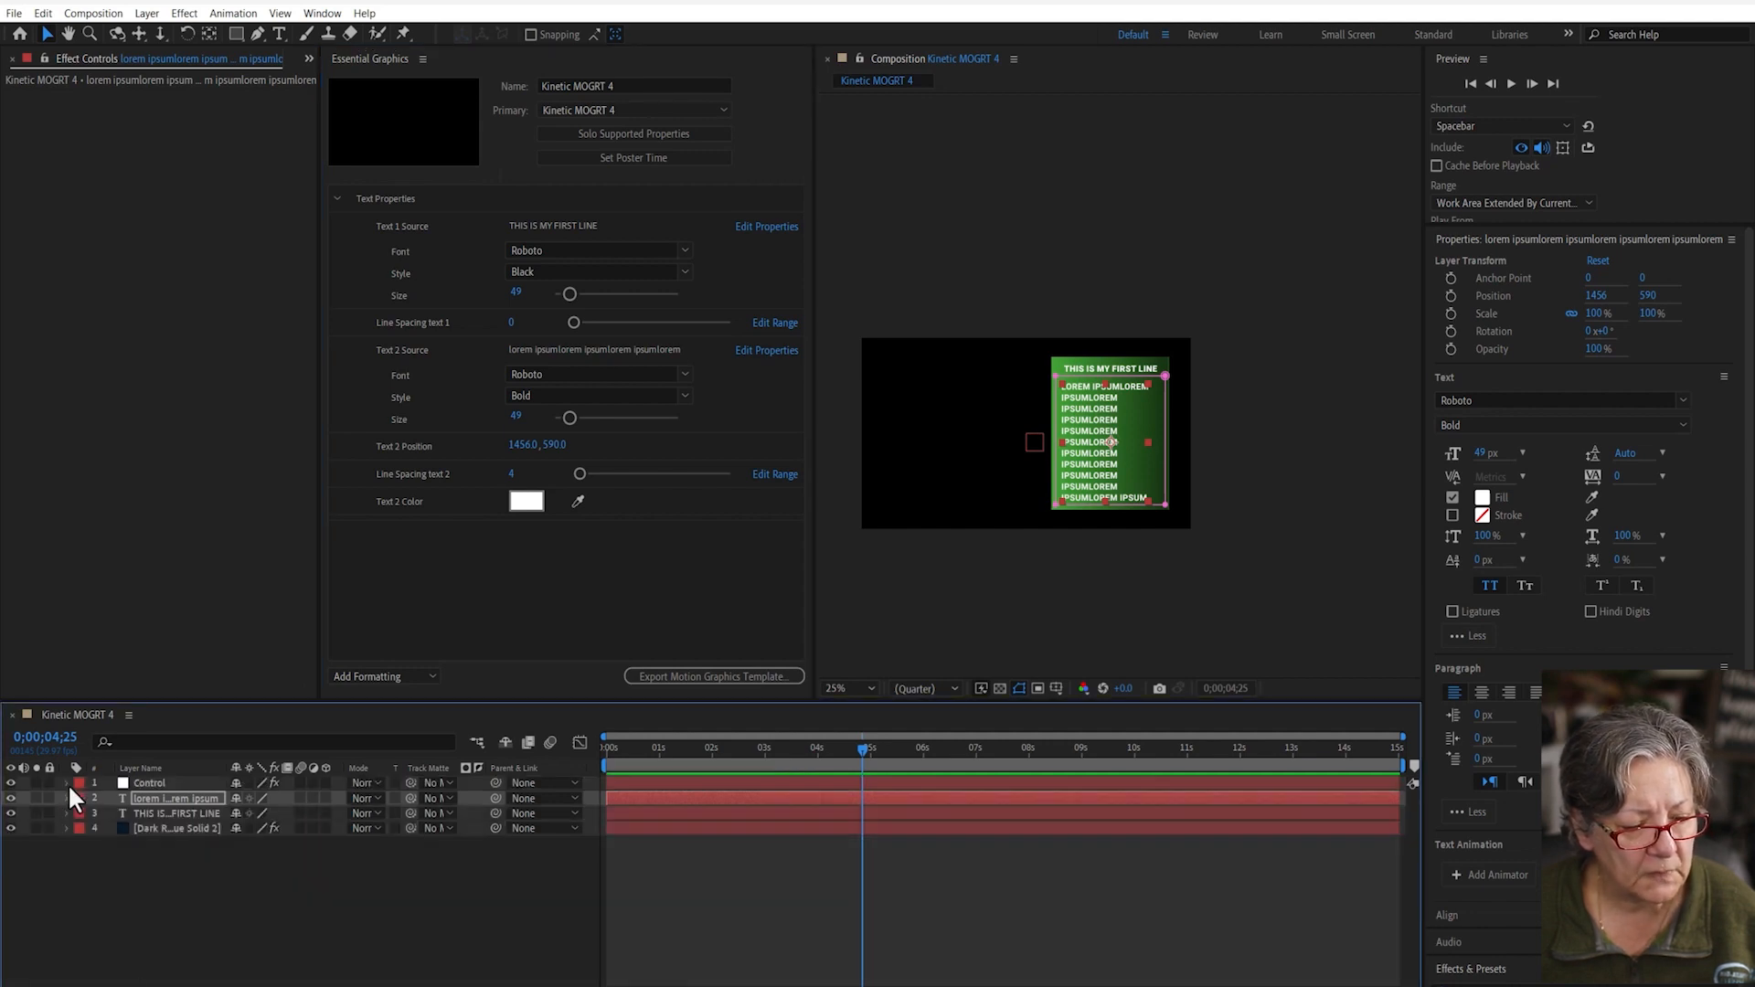
pyautogui.click(159, 810)
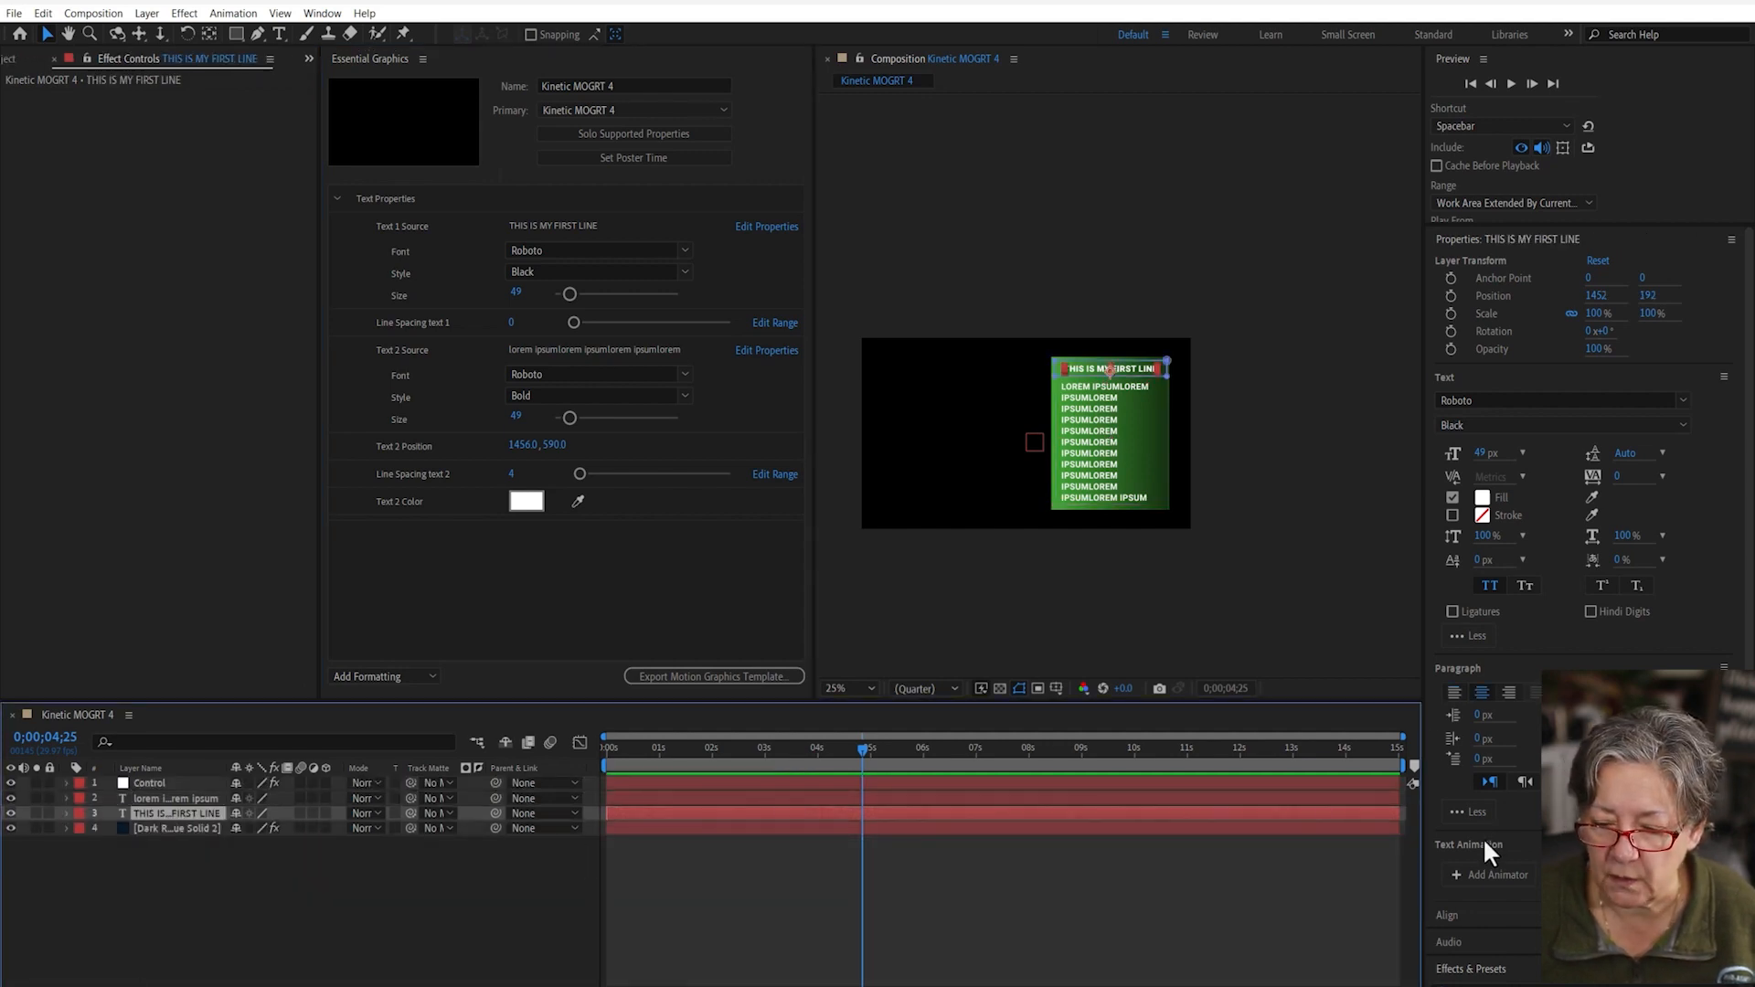
pyautogui.click(1490, 875)
pyautogui.moveTo(1573, 677)
pyautogui.click(1453, 678)
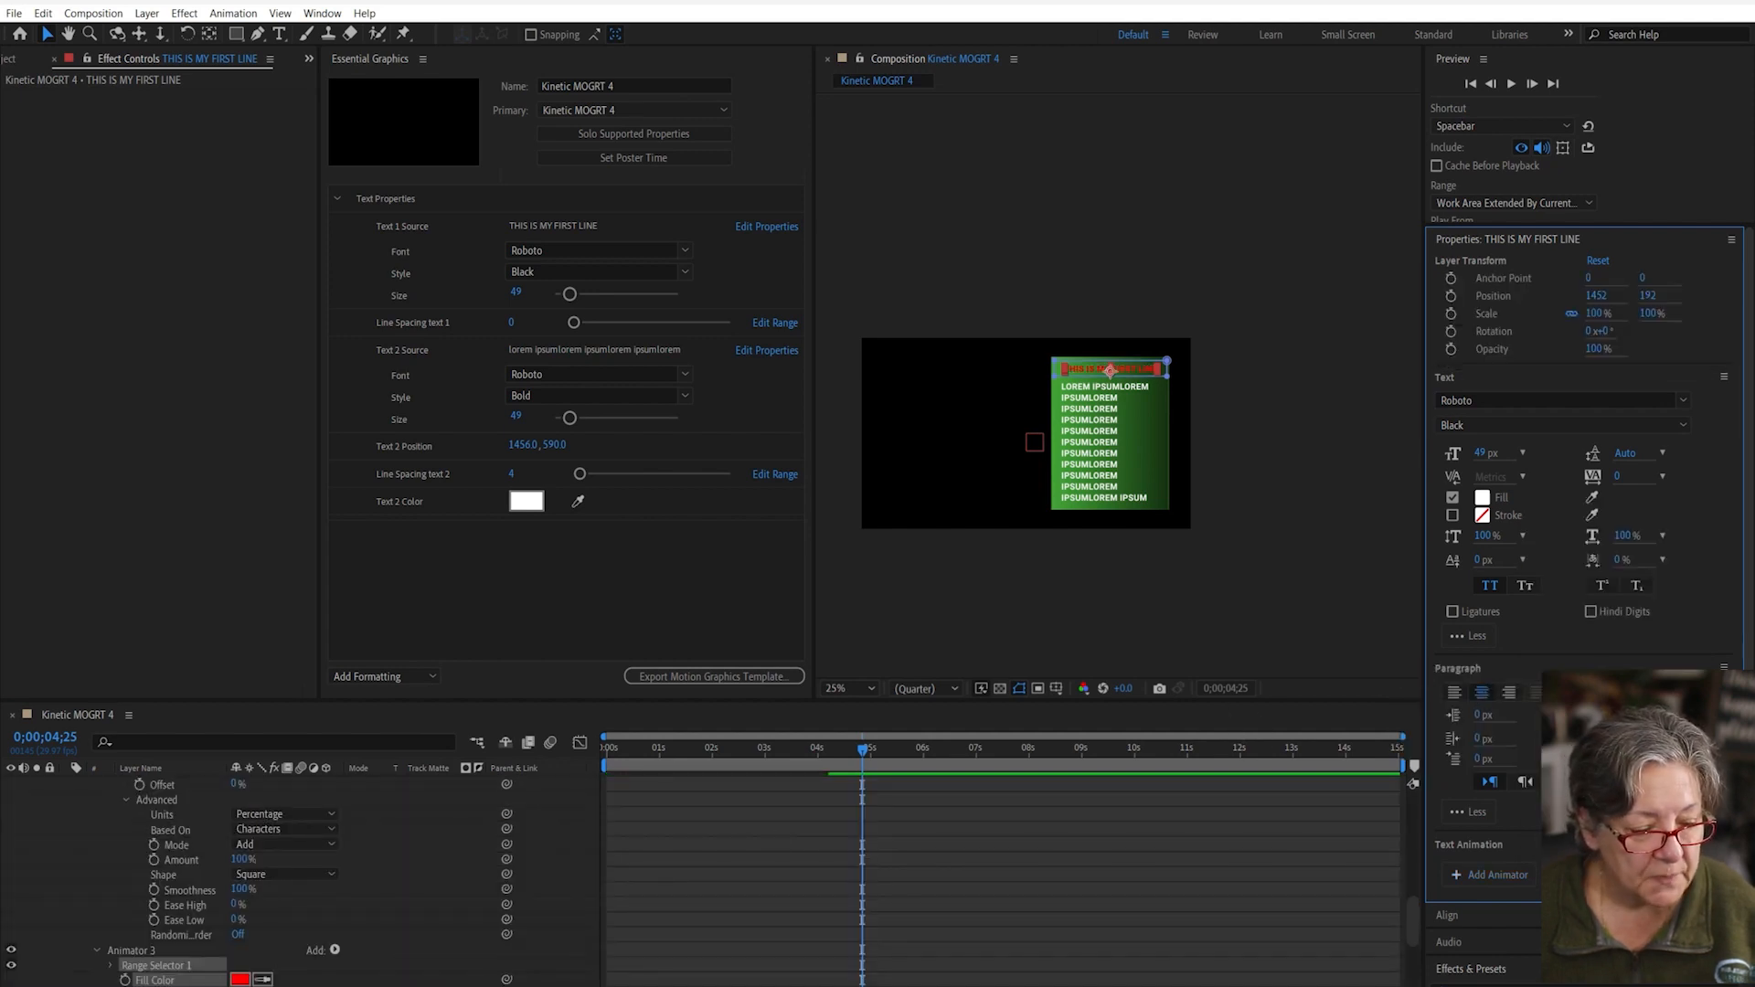
pyautogui.click(239, 980)
pyautogui.moveTo(391, 419); pyautogui.dragTo(303, 258)
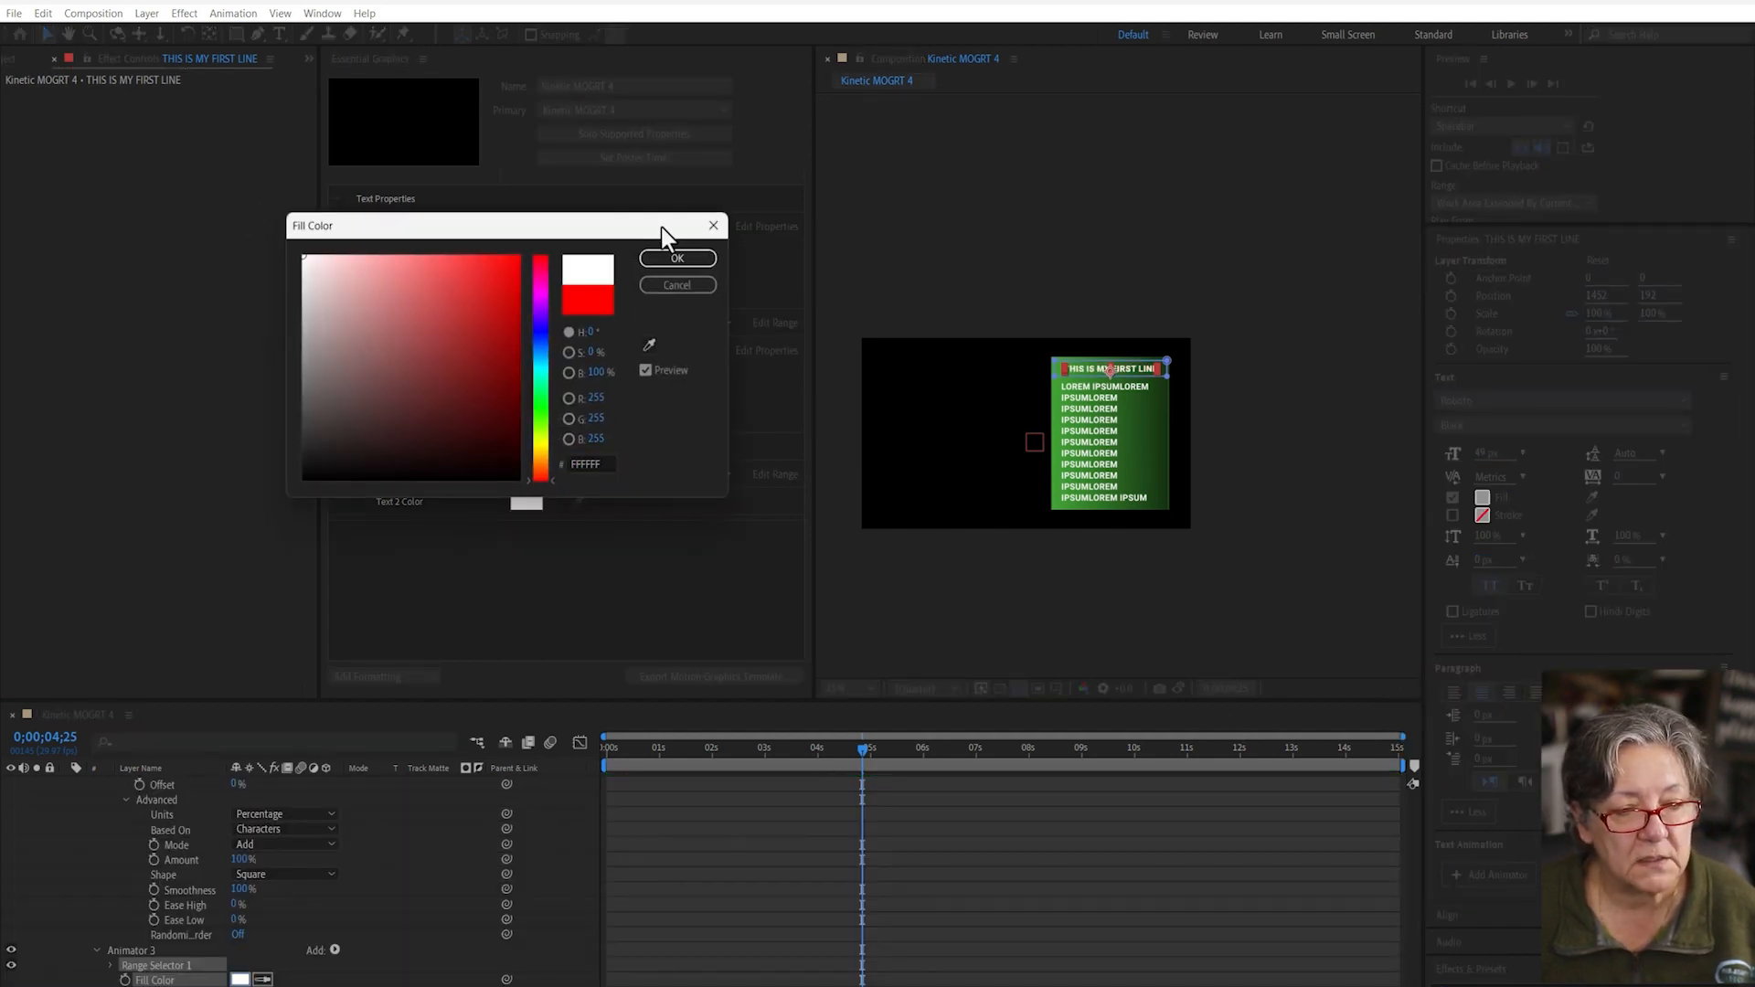
pyautogui.click(674, 259)
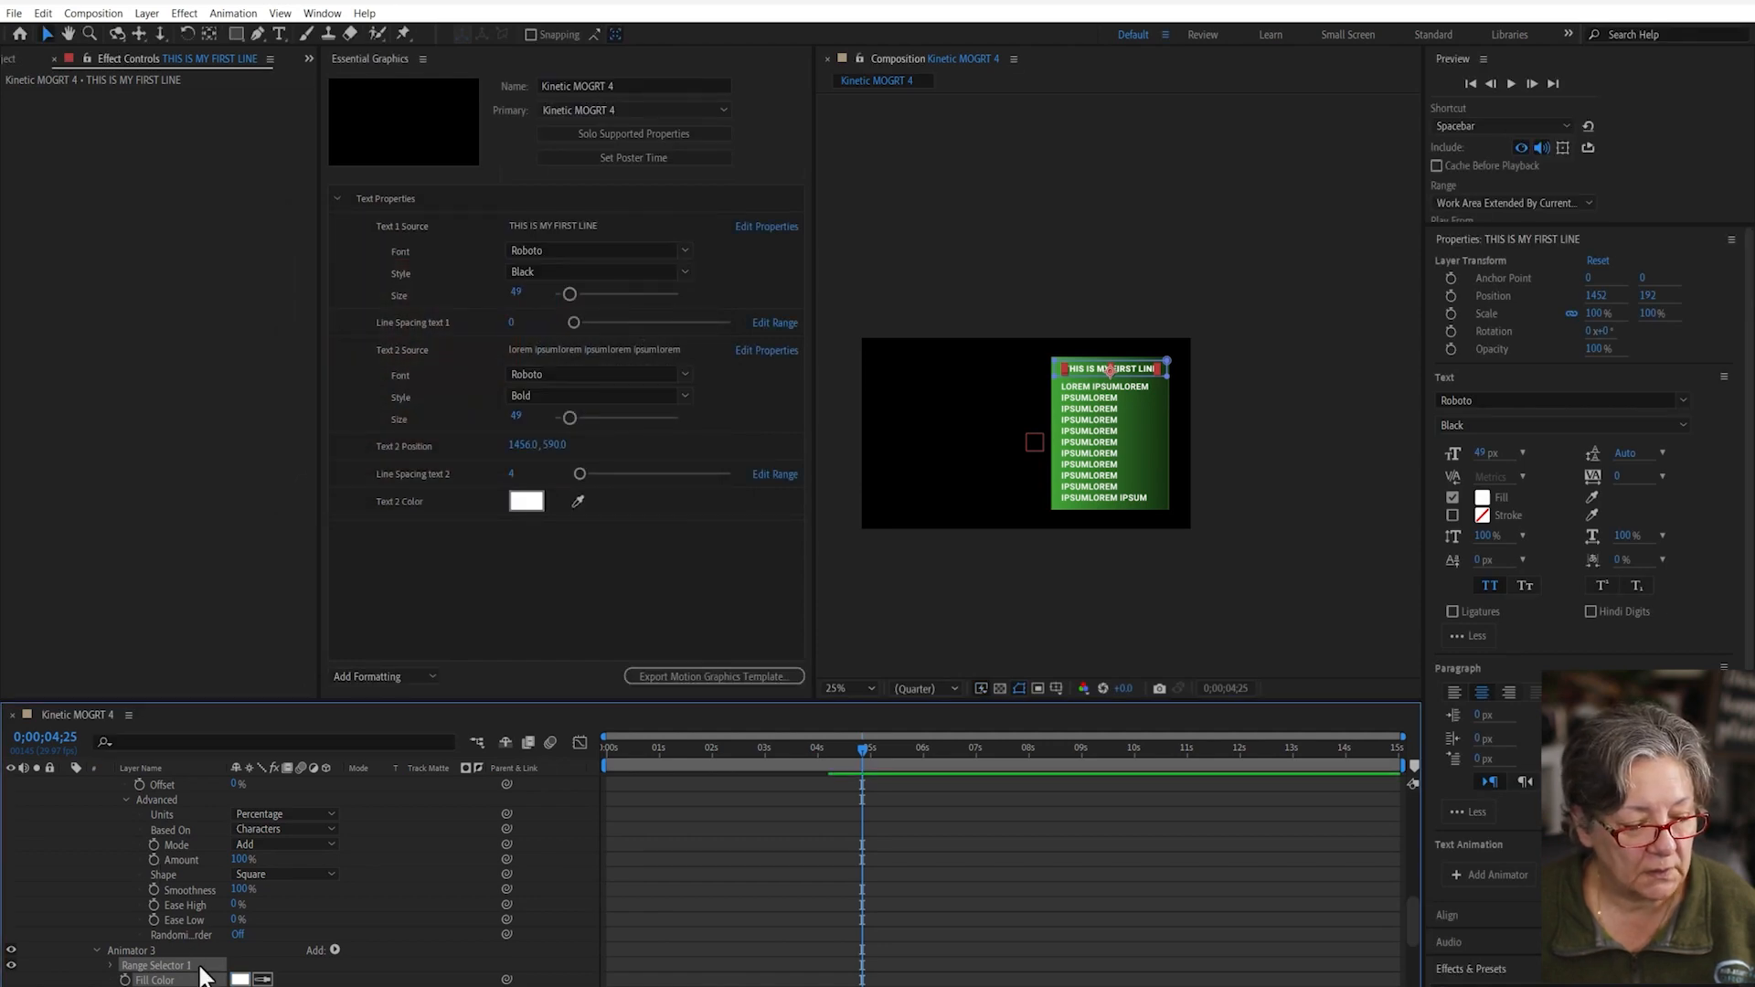
# - Add the first line's Fill Color to Text Properties between Line Spacing text 1 and Text 2 Source, named Text 1 Color
pyautogui.click(402, 925)
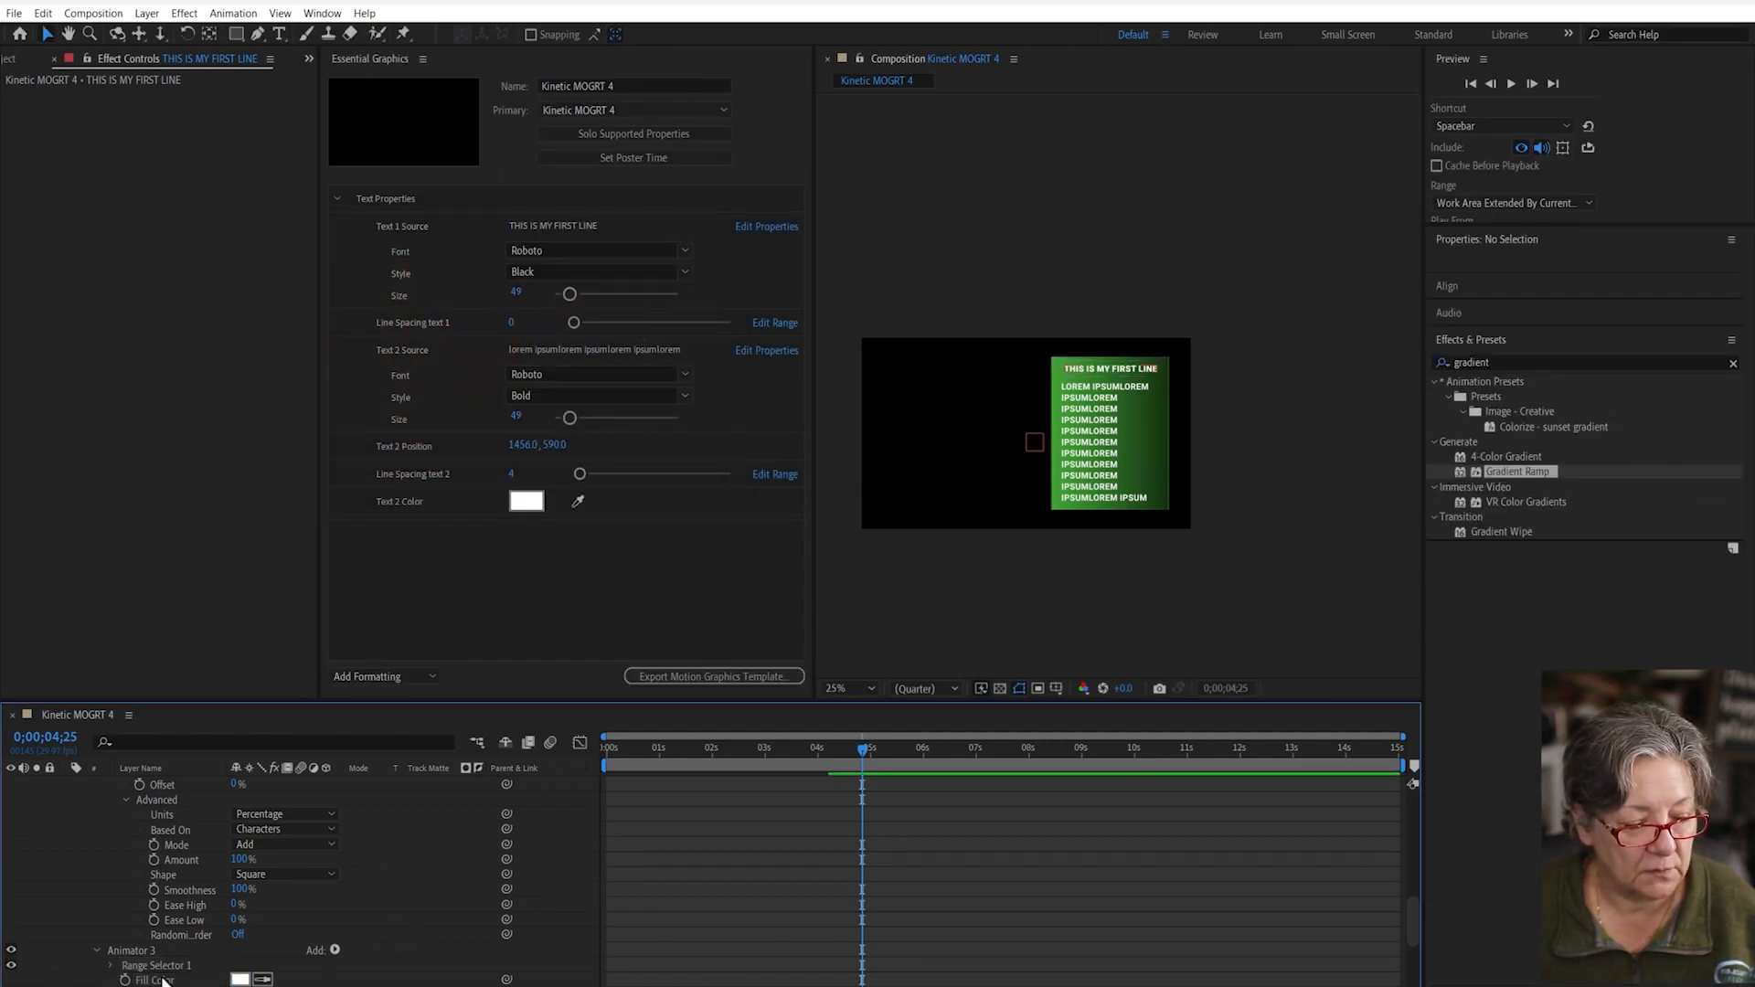
pyautogui.moveTo(158, 983); pyautogui.dragTo(308, 356)
pyautogui.write('Text ')
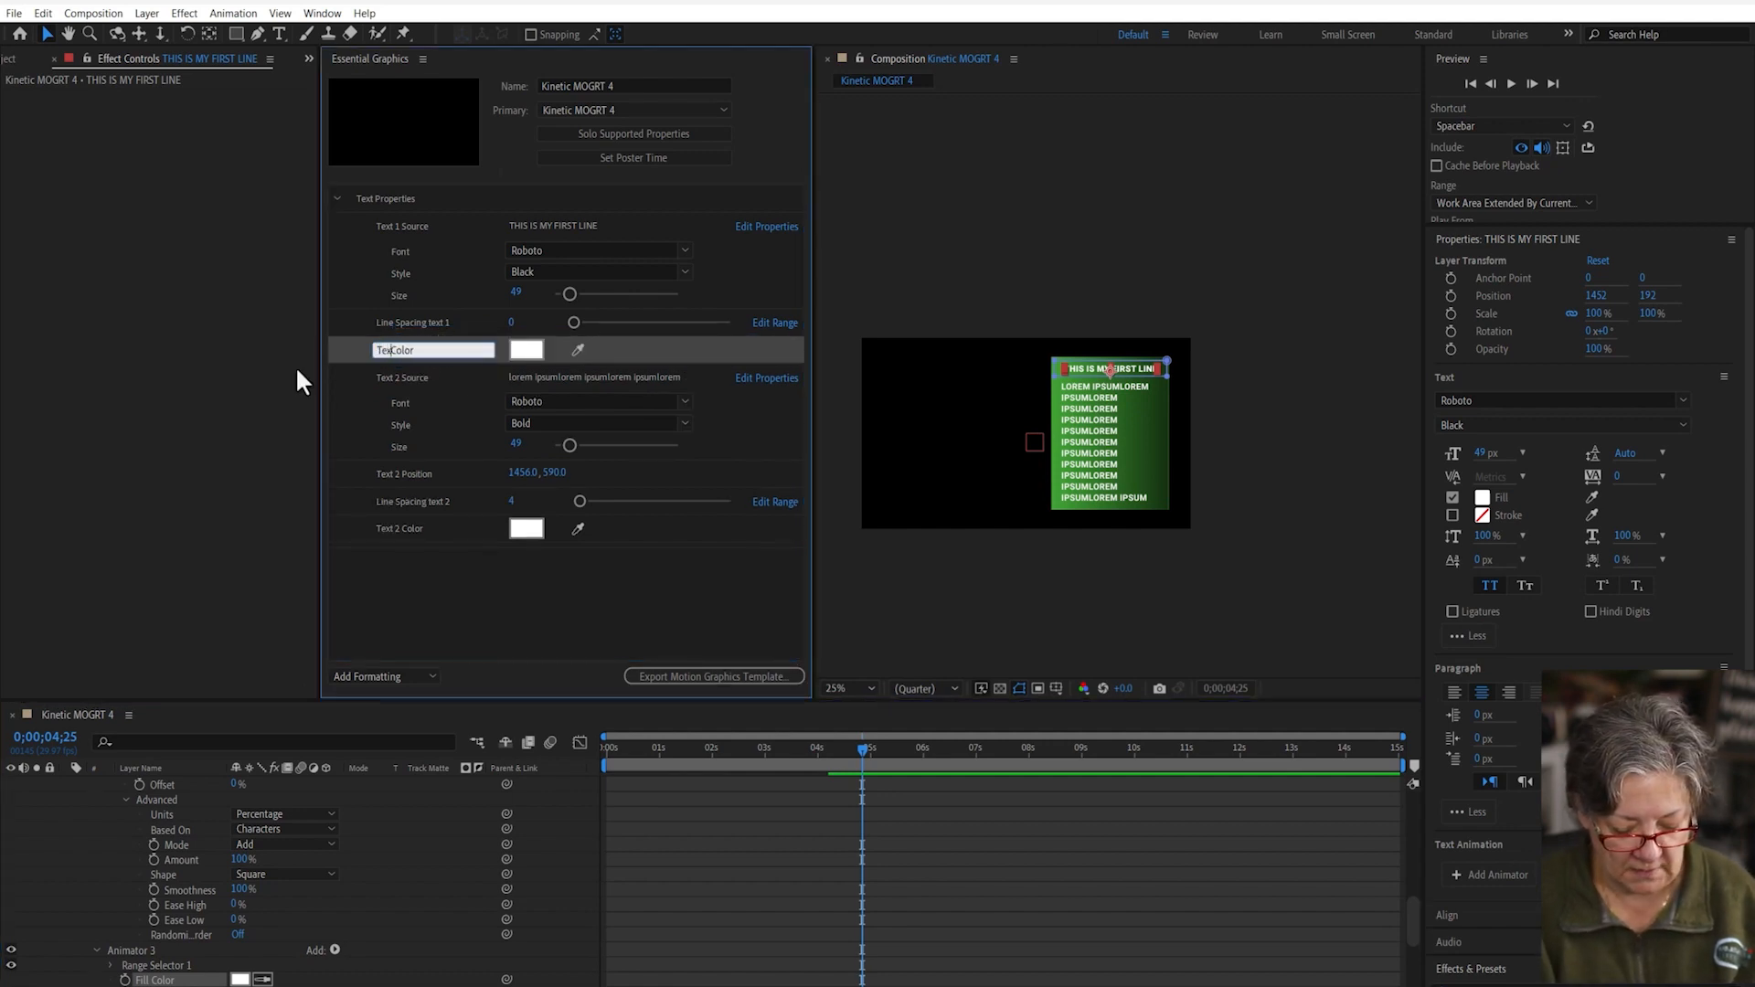
pyautogui.write('1')
pyautogui.press('Return')
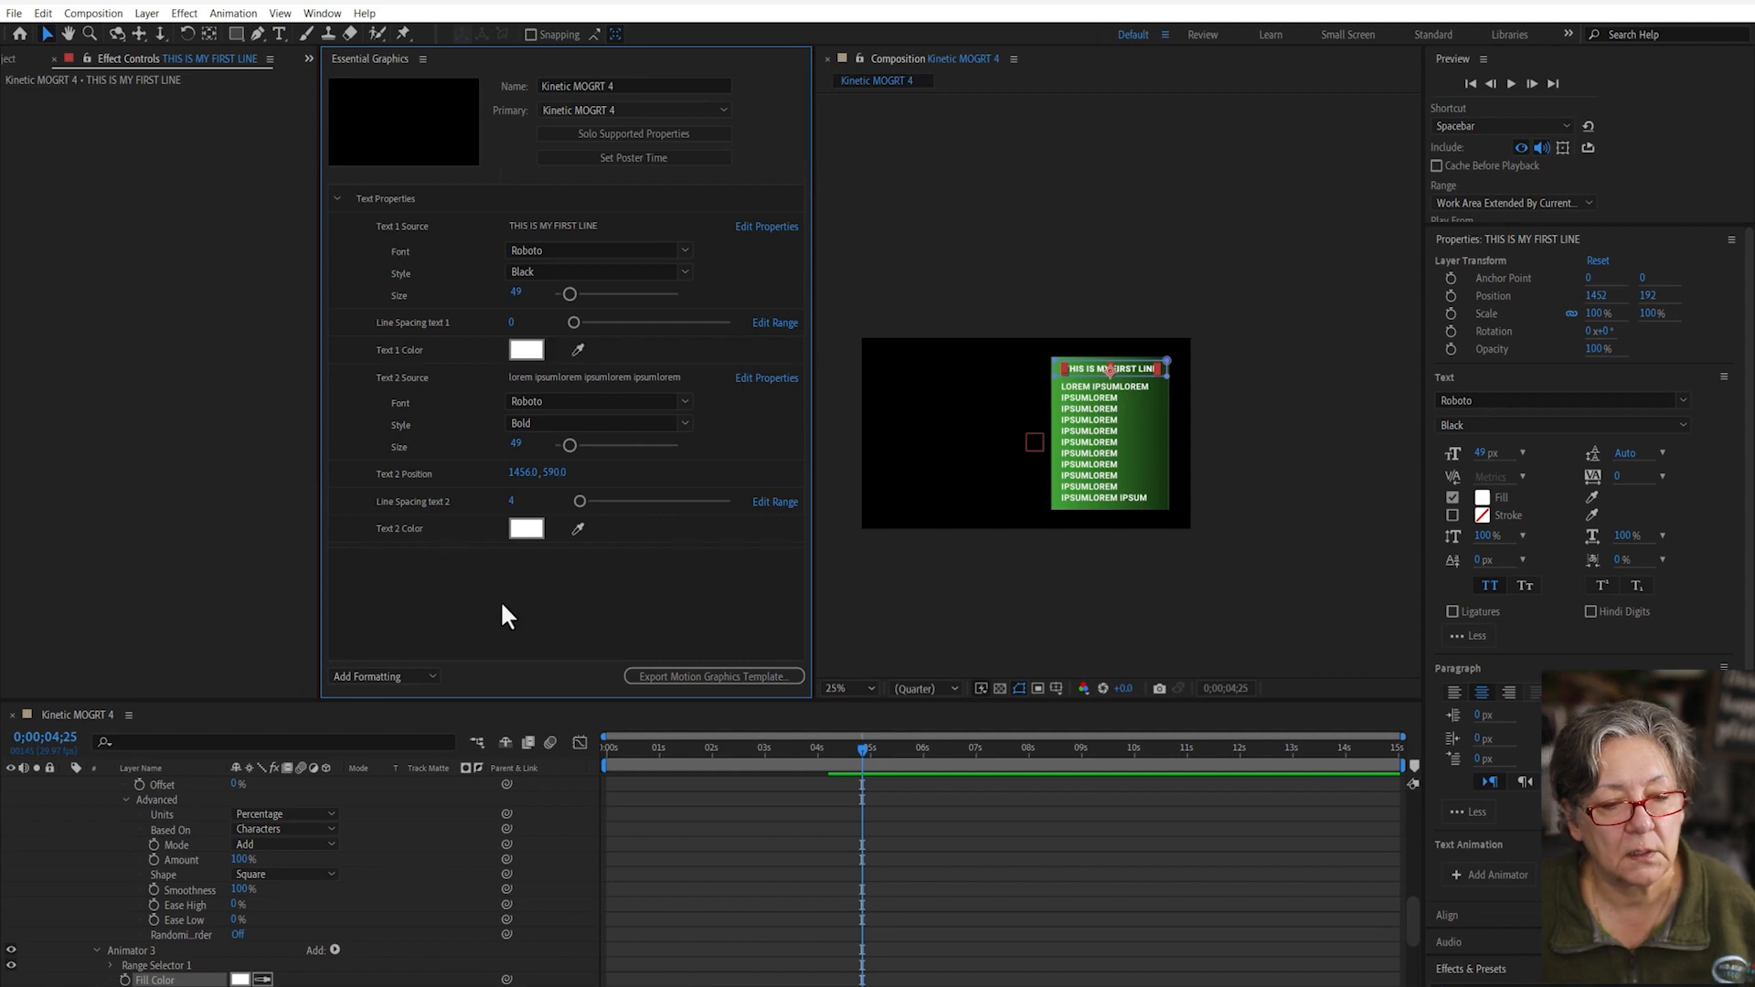
pyautogui.click(336, 198)
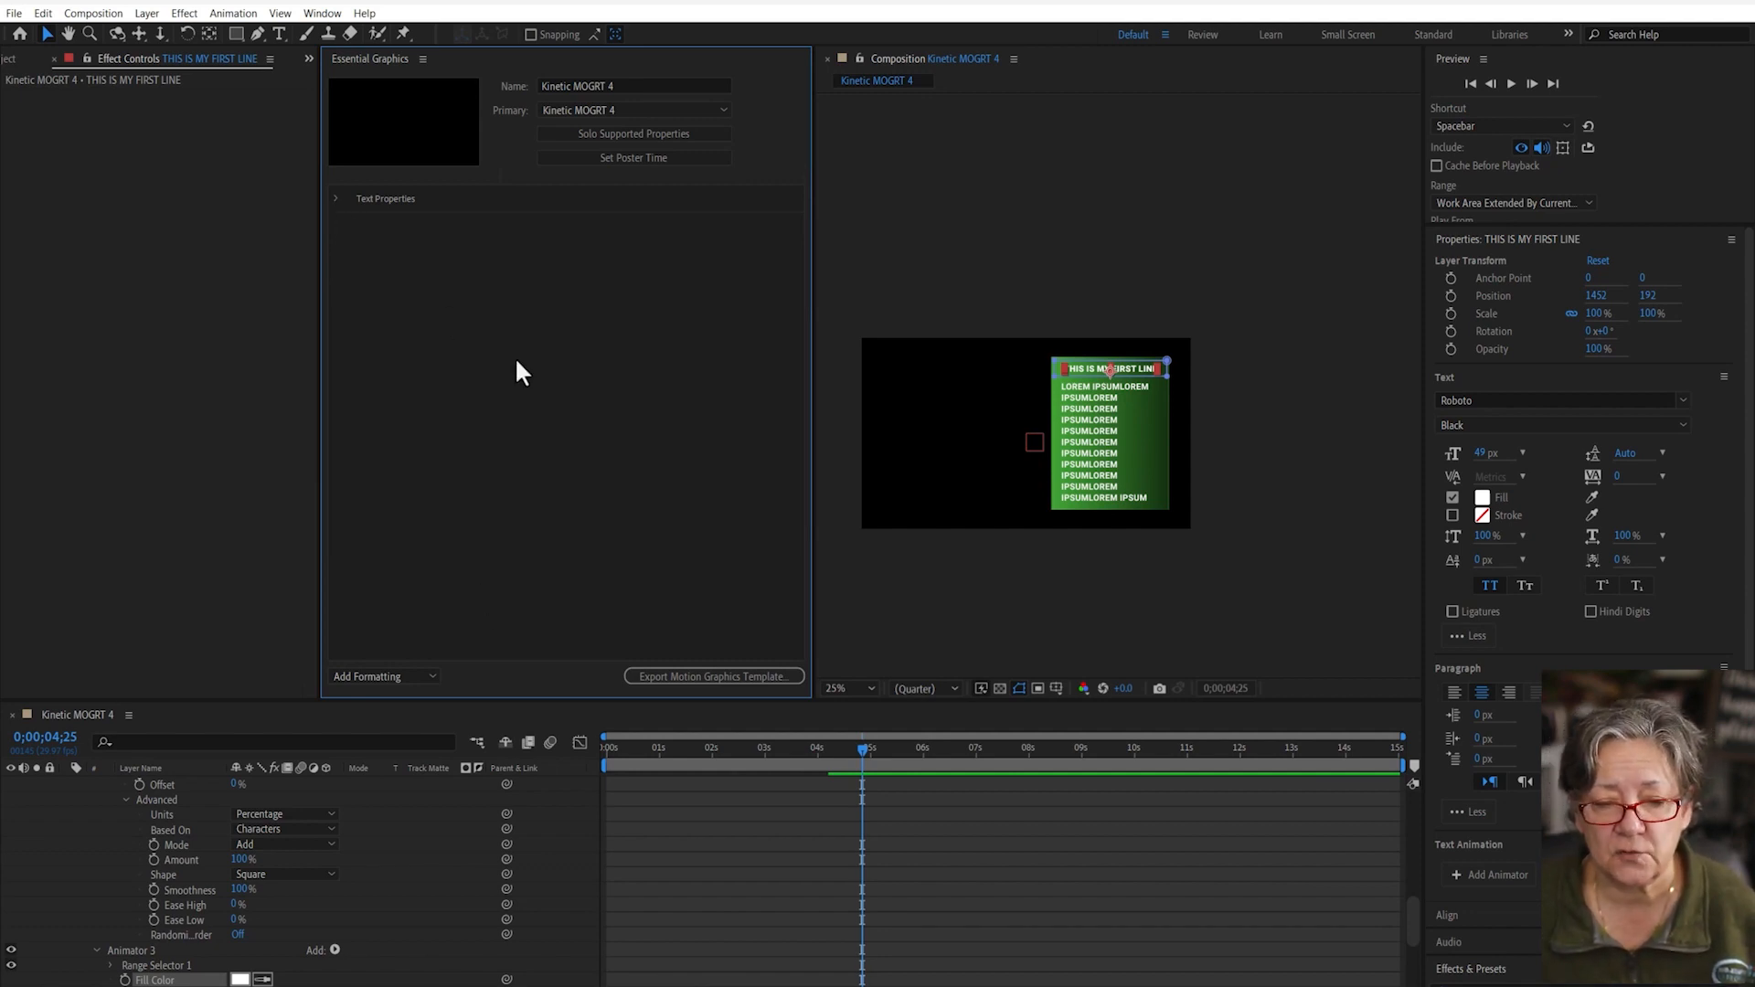
pyautogui.click(336, 199)
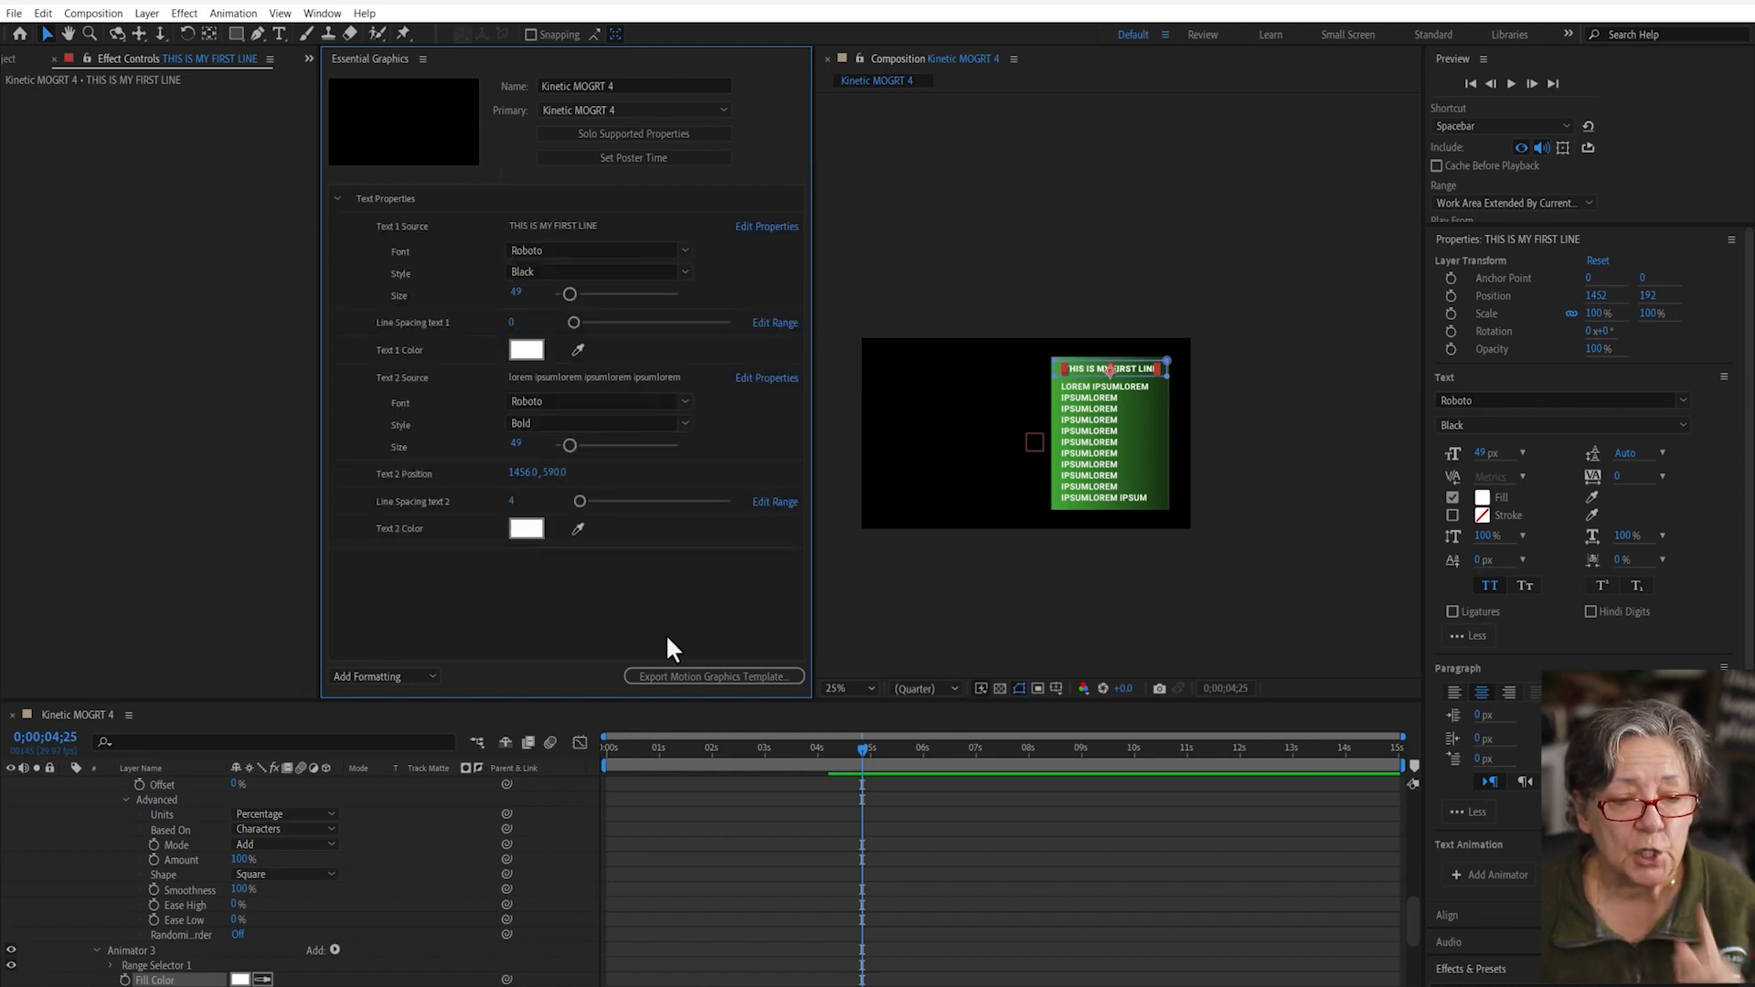
pyautogui.click(431, 471)
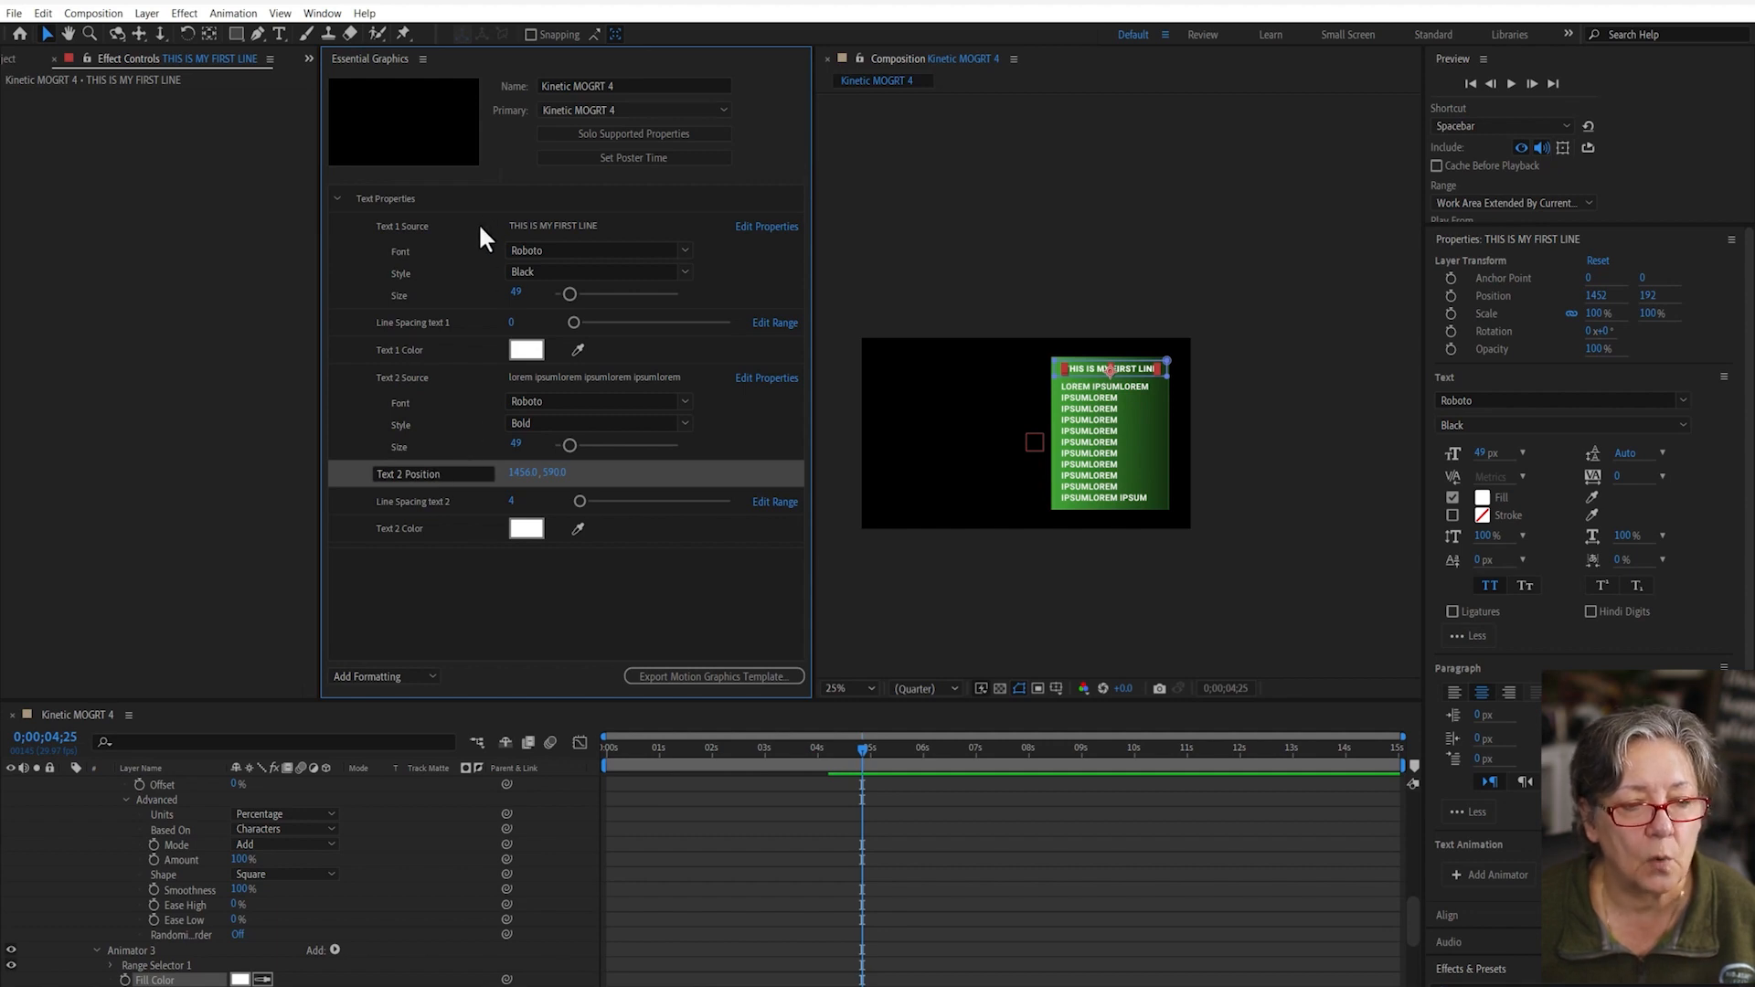
# - Show only the Position property of the first line layer and add it to Text Properties above Line Spacing text 1
pyautogui.scroll(1, 276, 850)
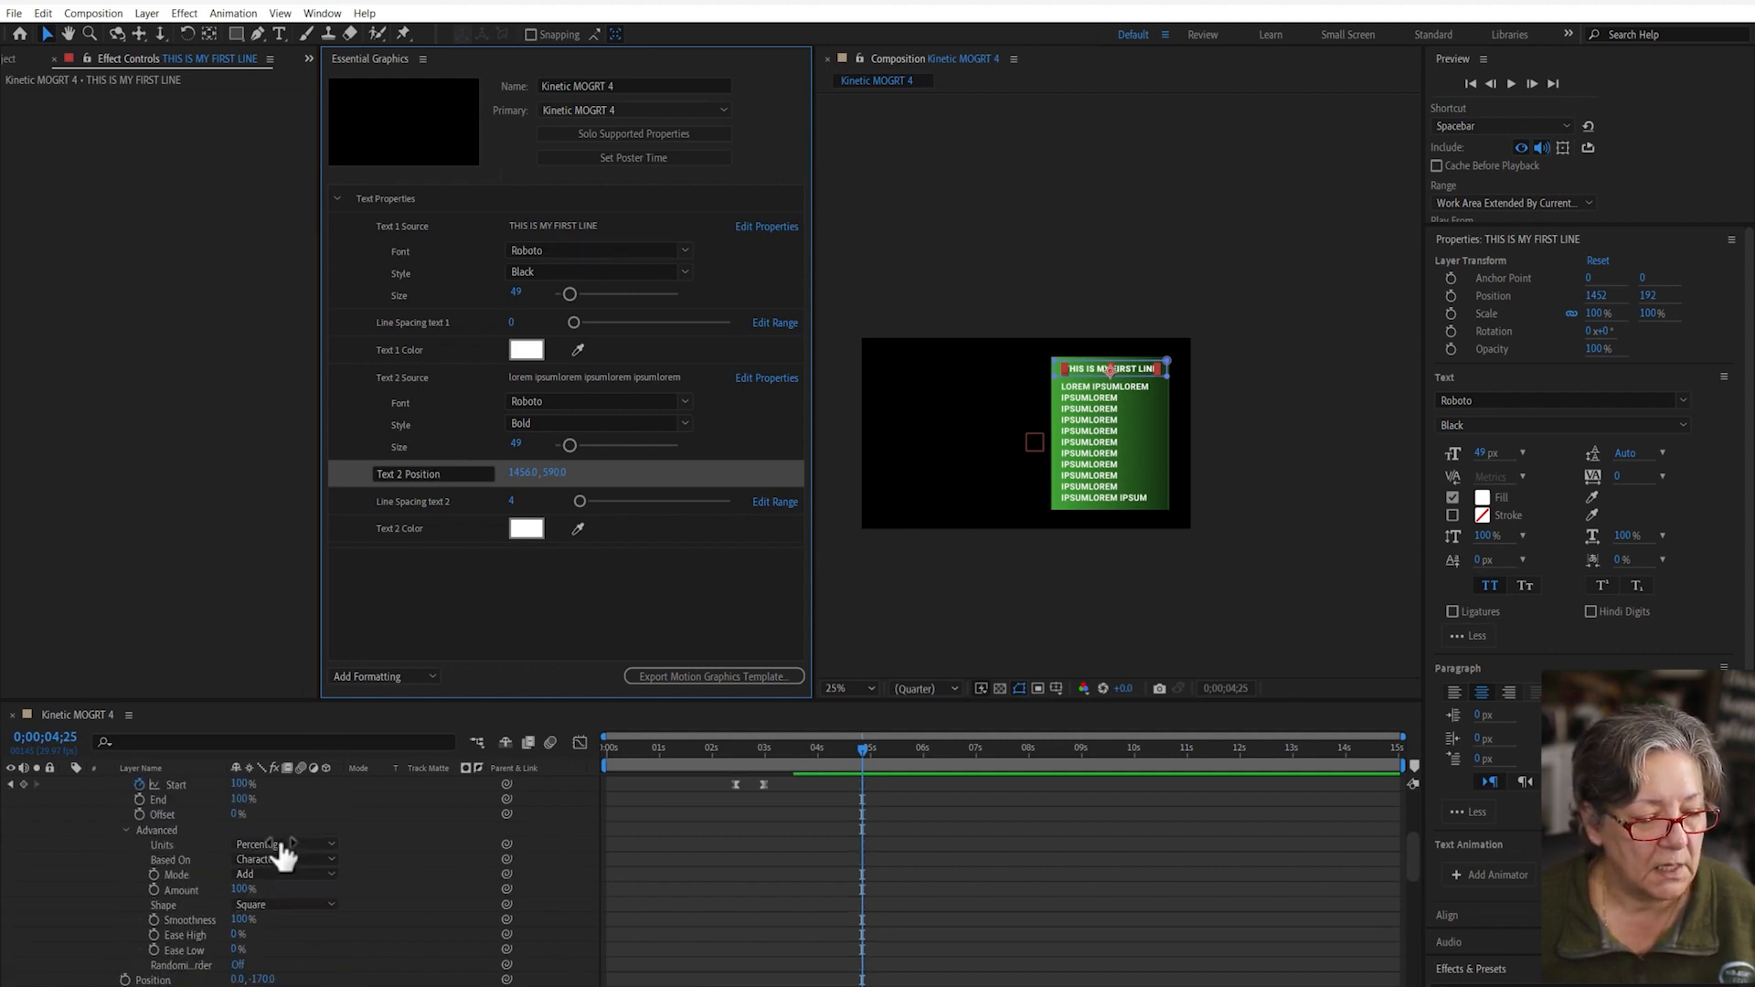
pyautogui.scroll(5, 80, 835)
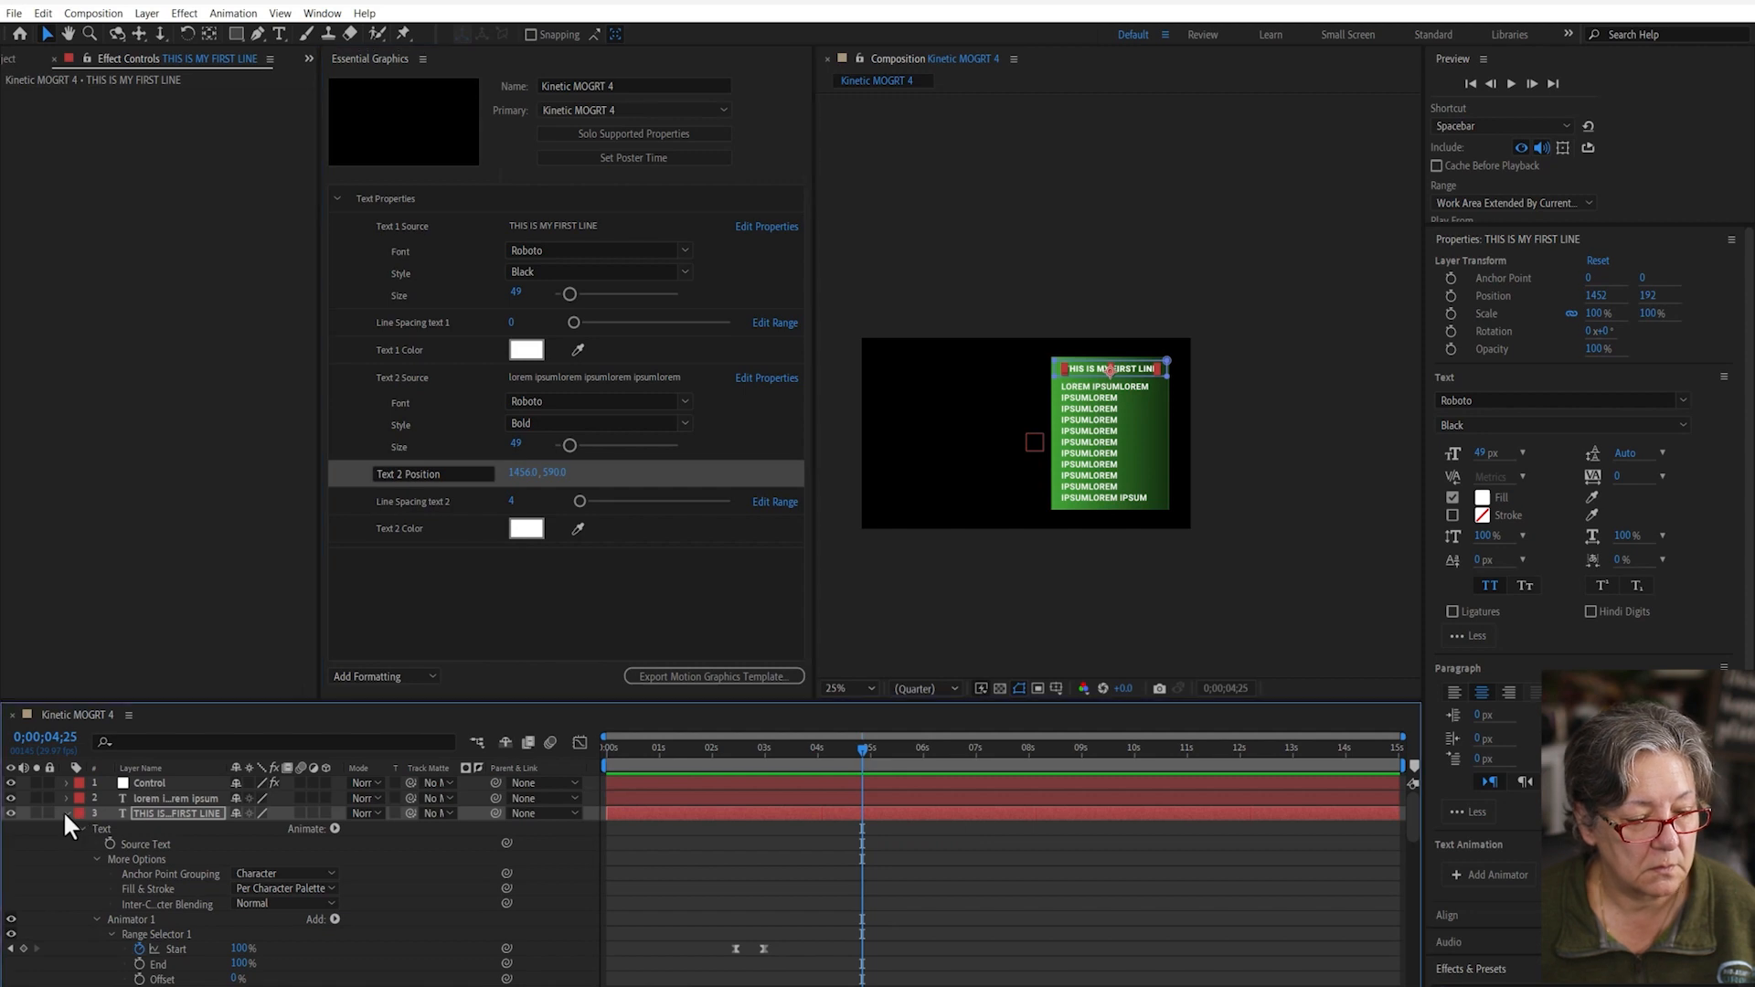
pyautogui.click(65, 812)
pyautogui.press('p')
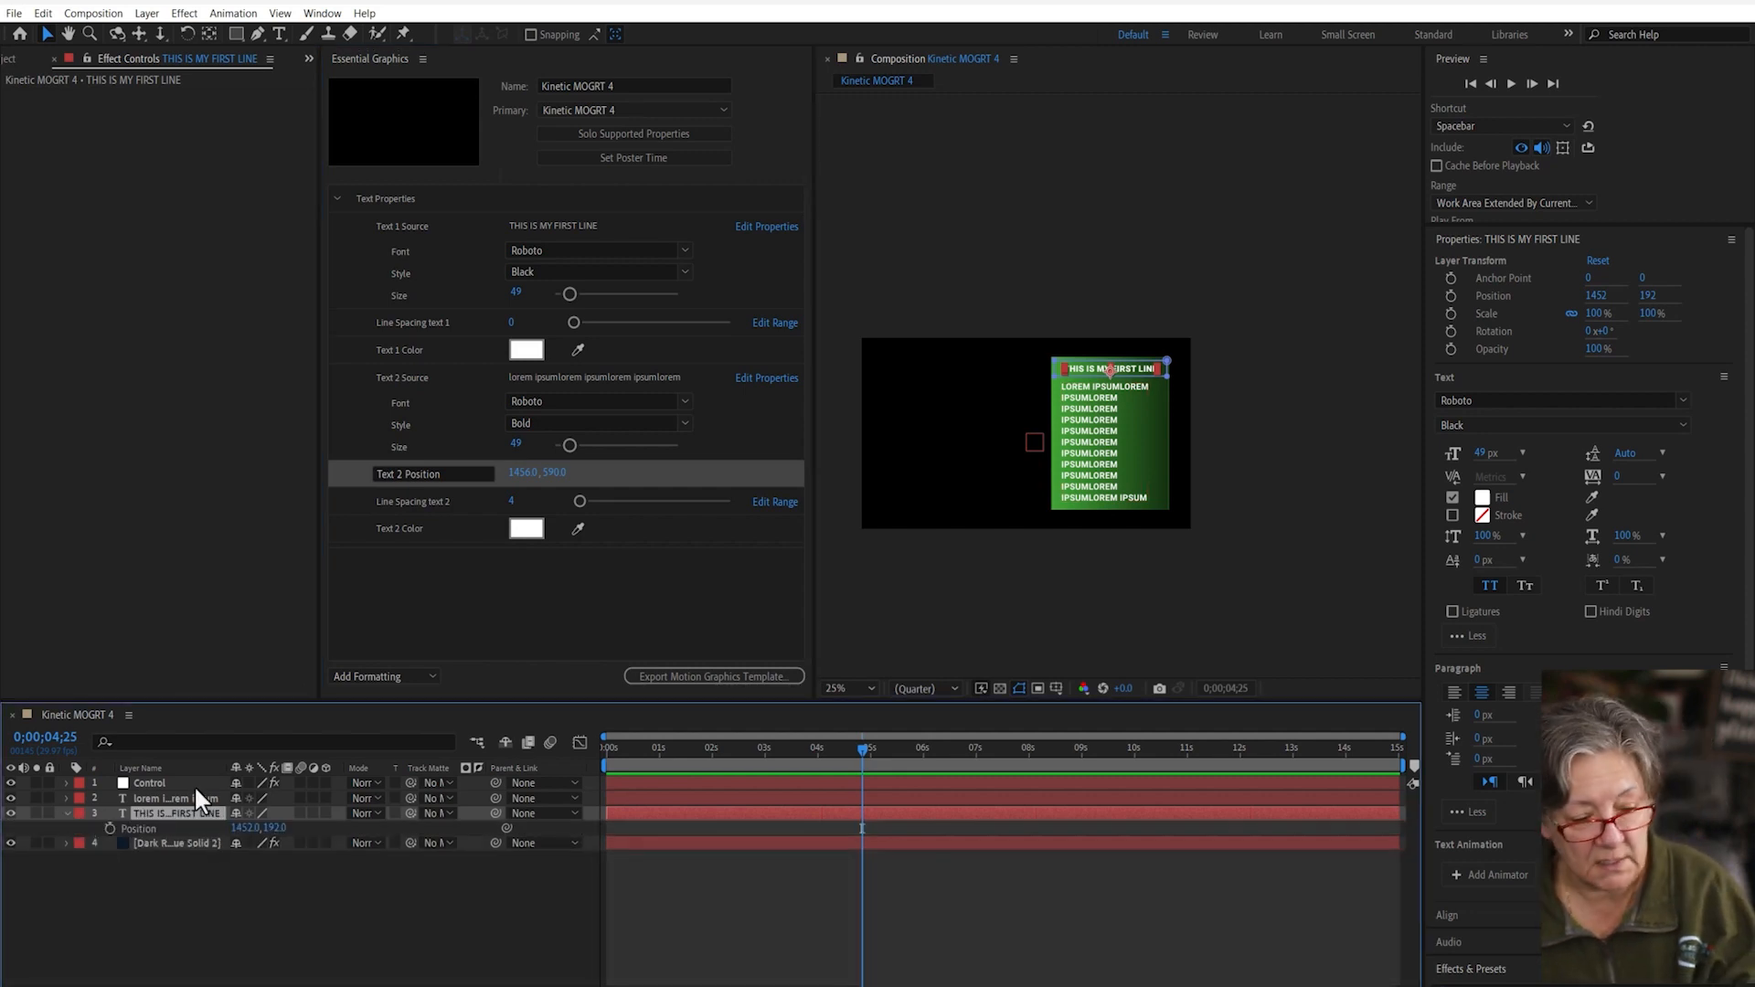
pyautogui.click(146, 826)
pyautogui.moveTo(324, 451); pyautogui.dragTo(410, 314)
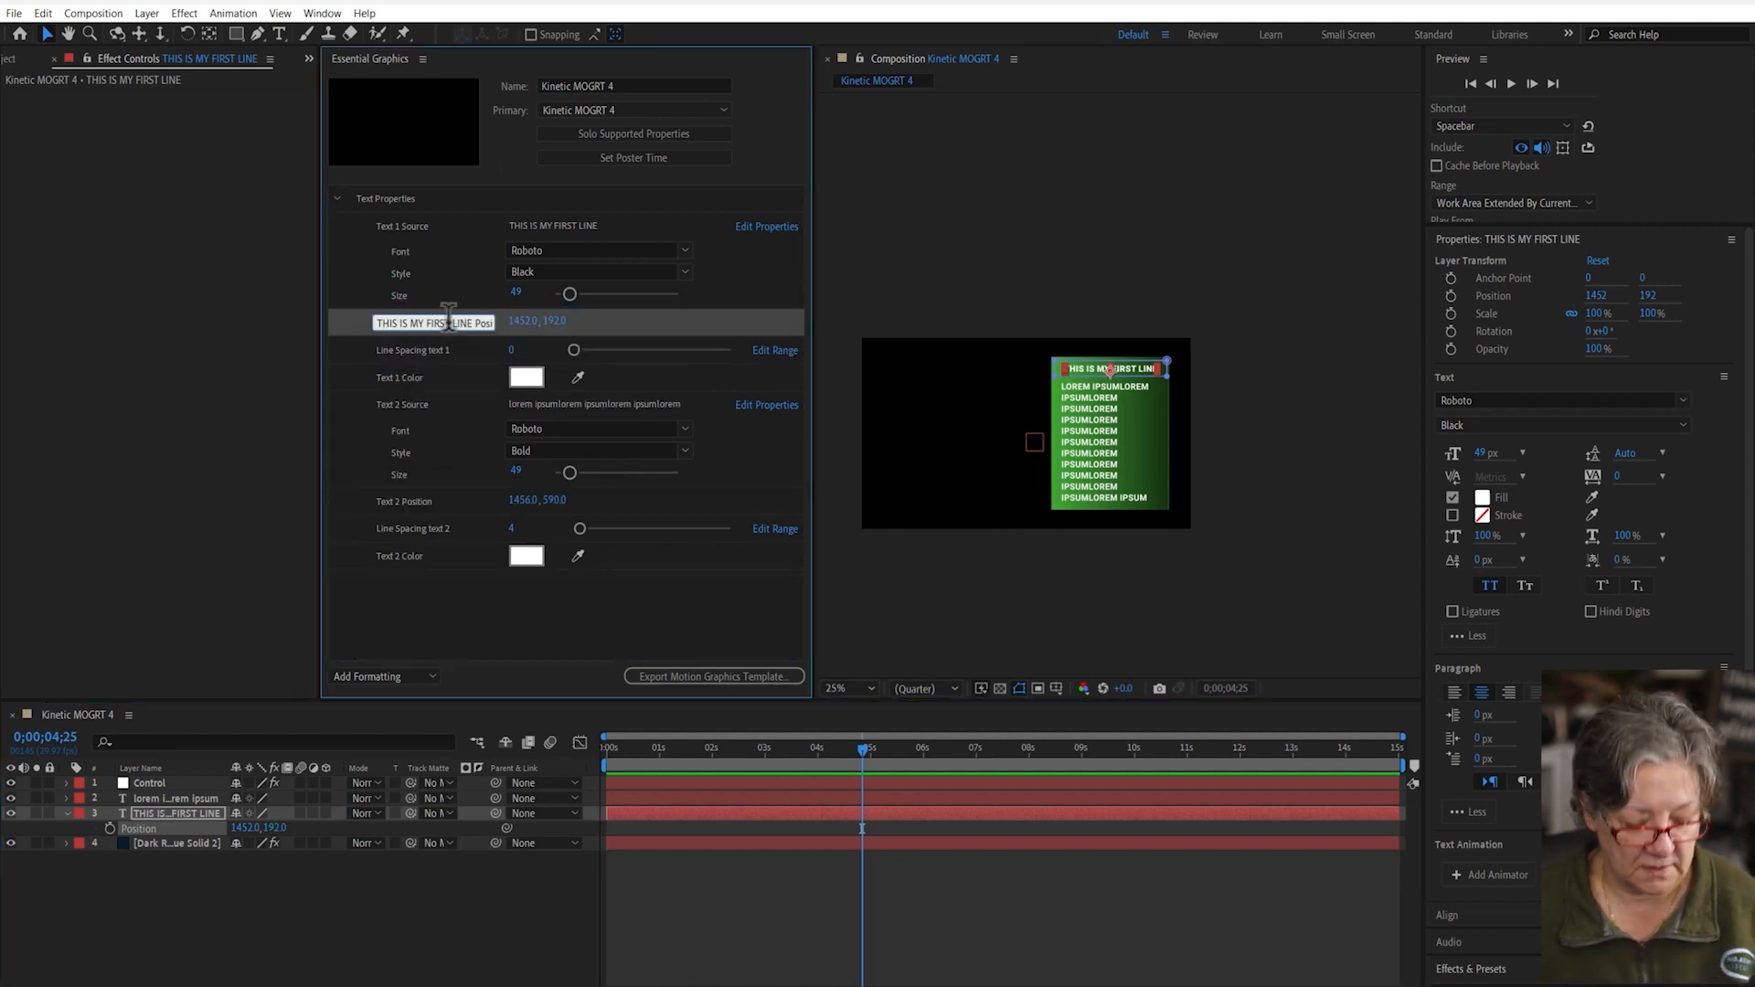
# - Rename the first line's new position control in the Text Properties group to Text 1 Position
pyautogui.hotkey('ctrl', 'a')
pyautogui.press('BackSpace')
pyautogui.write('text 1')
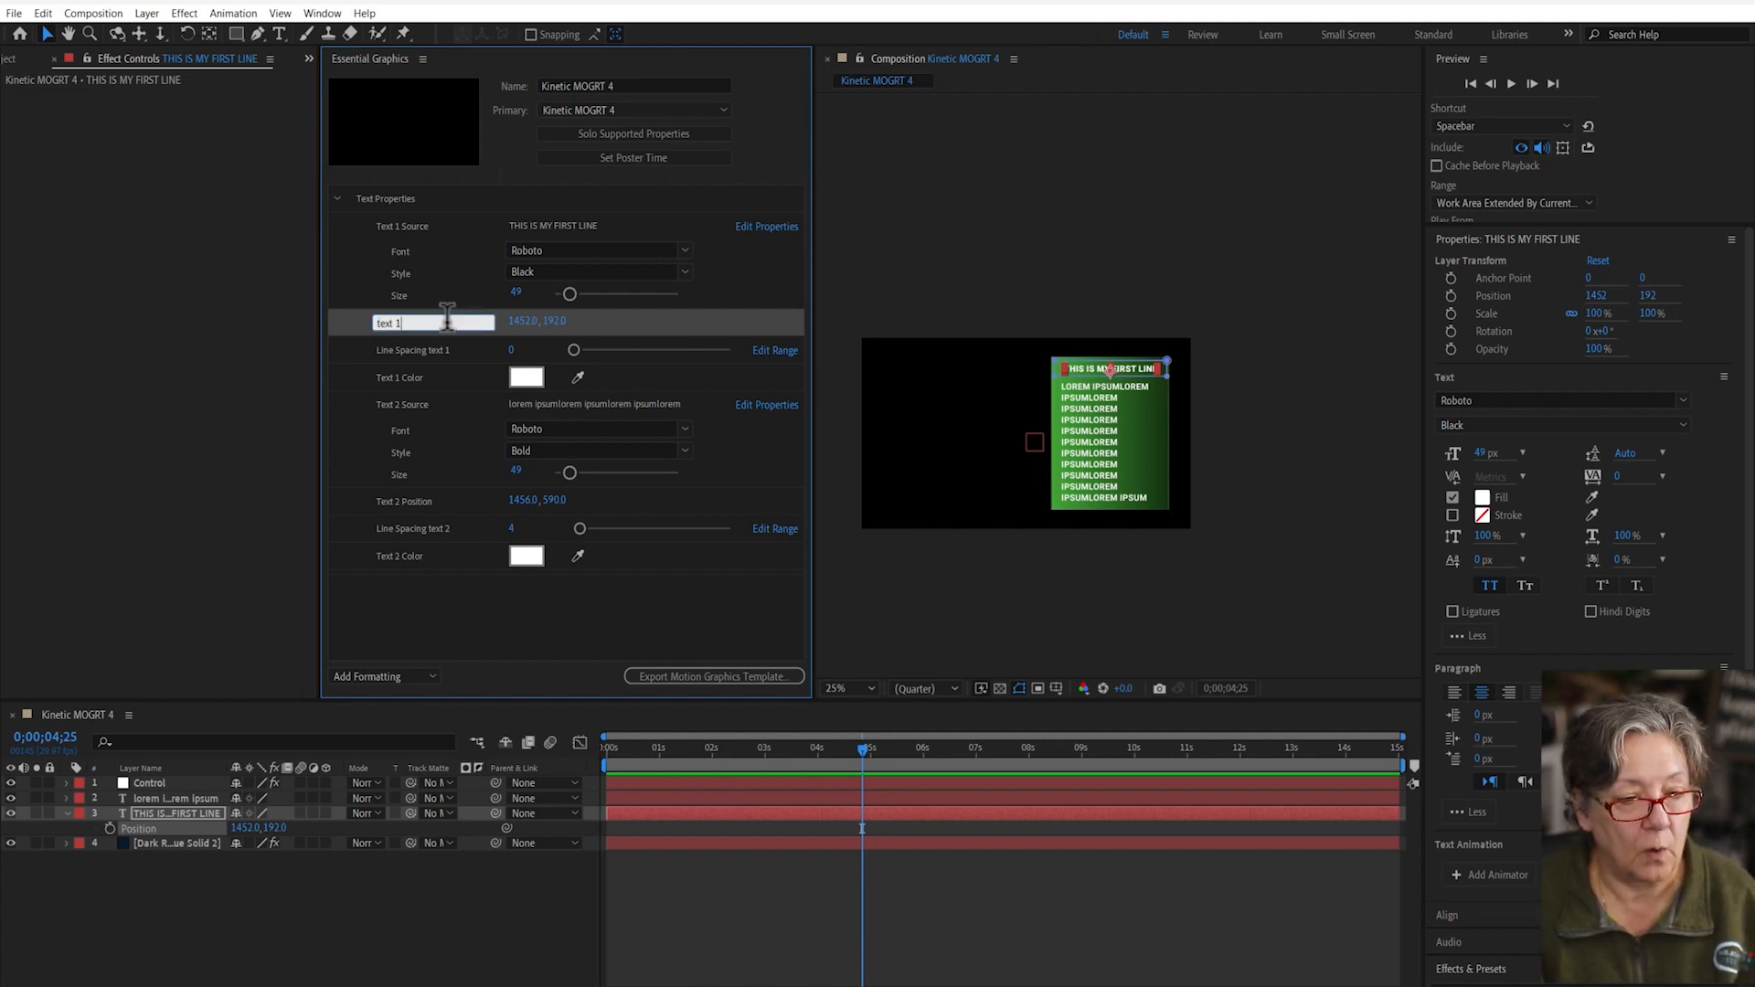
pyautogui.write(' position')
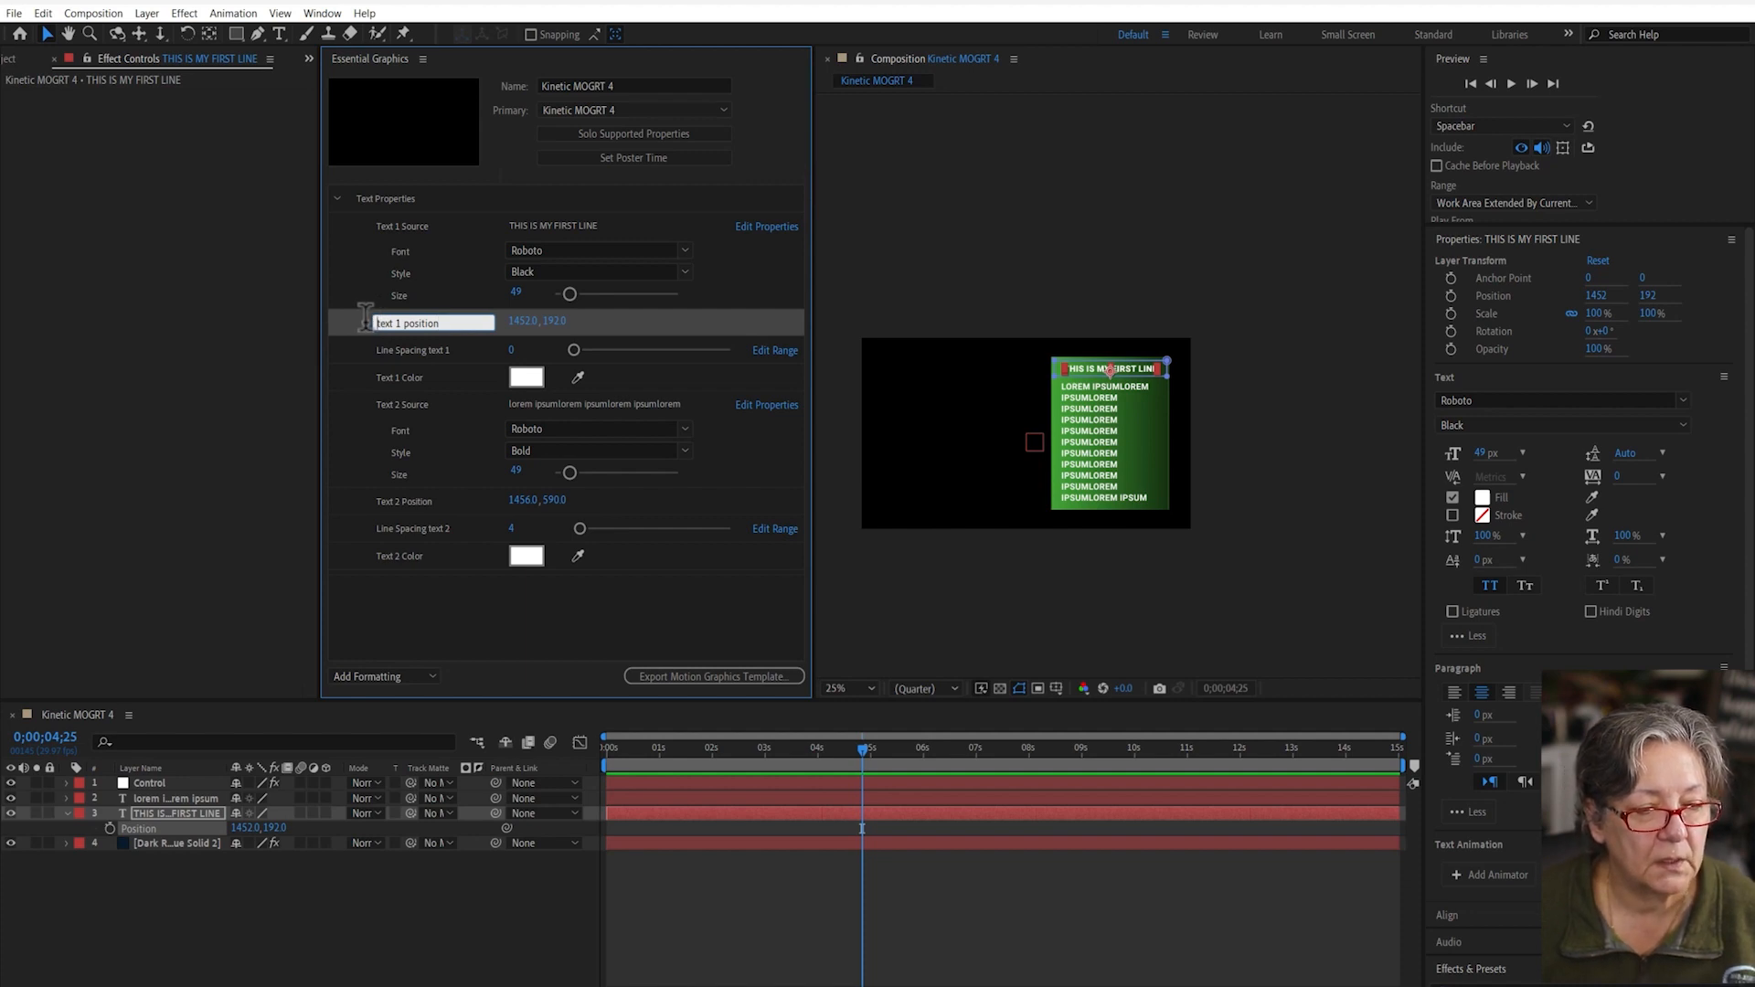
pyautogui.moveTo(456, 328); pyautogui.dragTo(339, 340)
pyautogui.write('T')
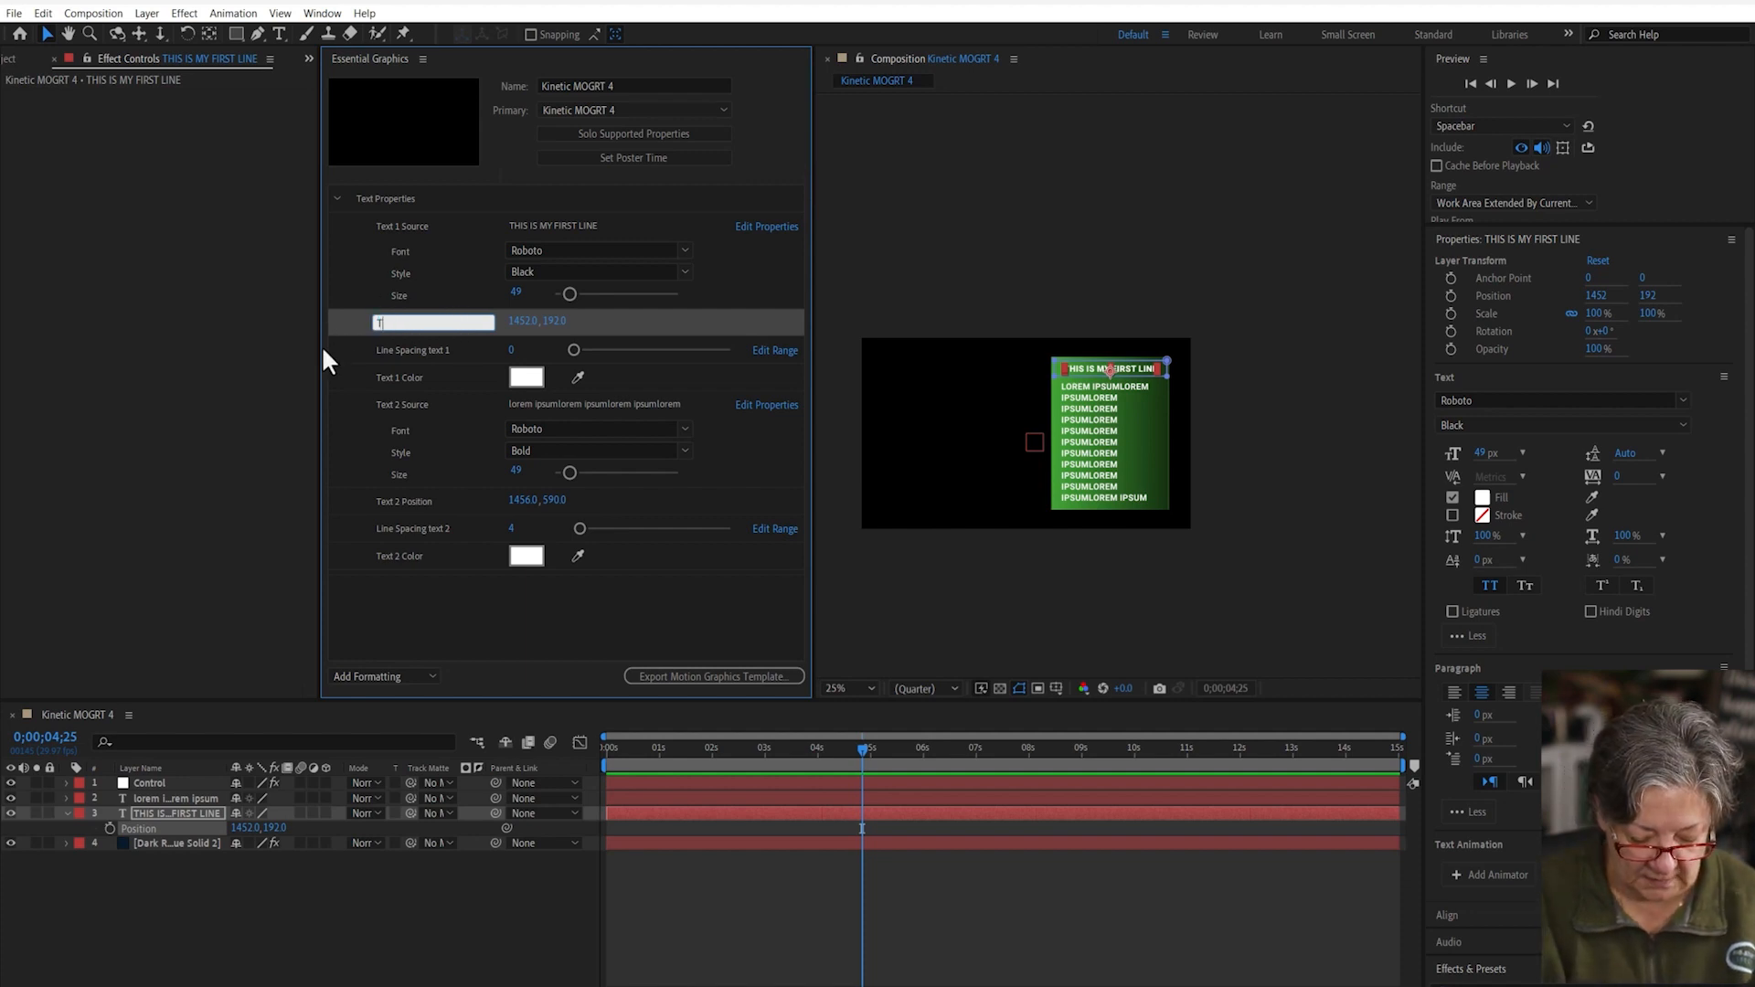
pyautogui.write('ext 1 Position')
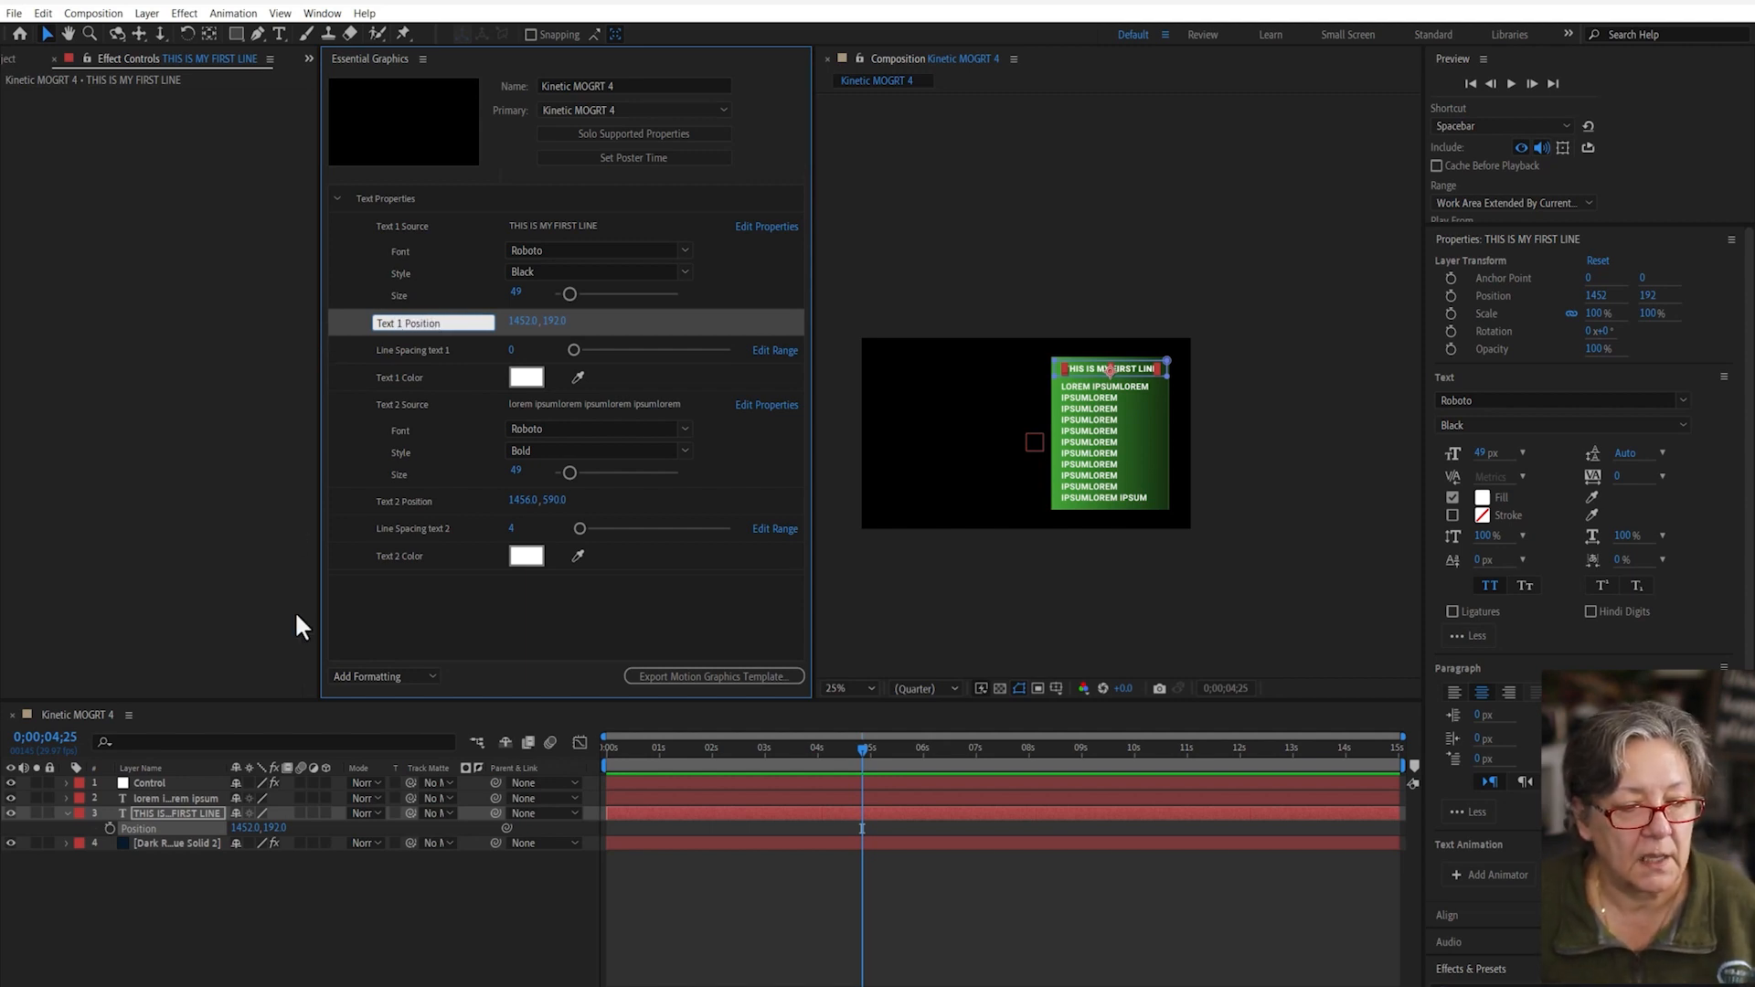
pyautogui.click(426, 635)
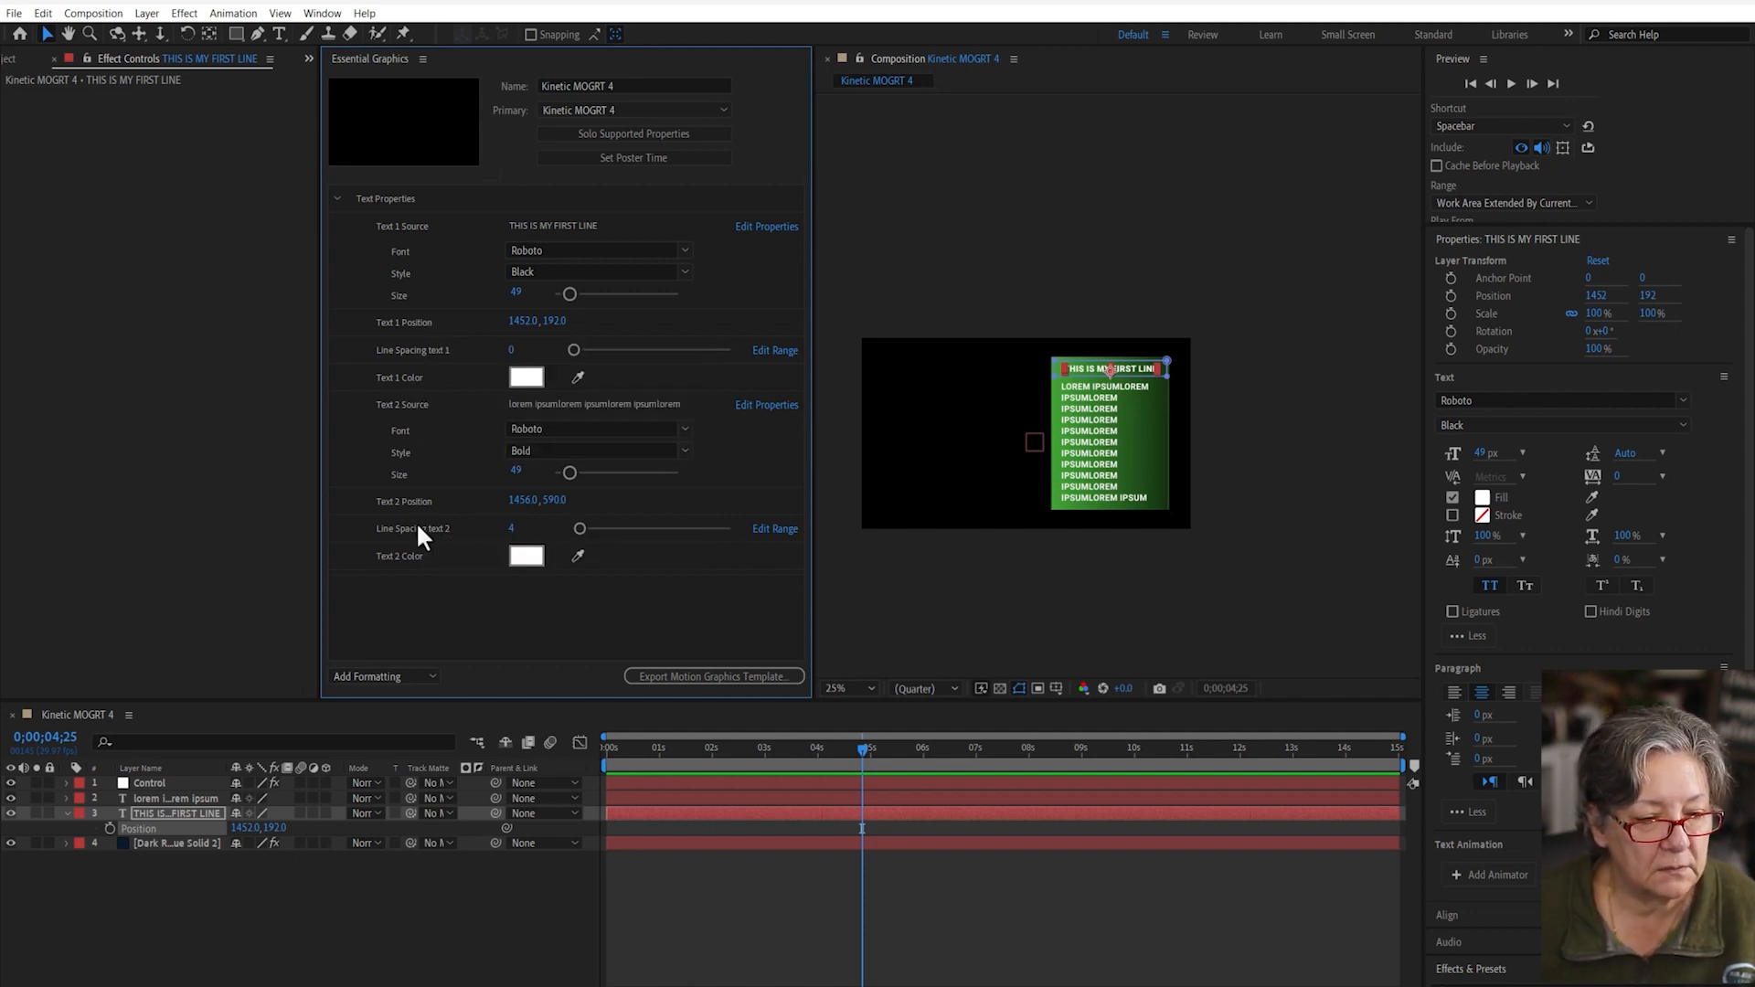
# - Collapse the Text Properties group and solo the supported properties of all layers in the timeline
pyautogui.click(336, 199)
pyautogui.click(190, 877)
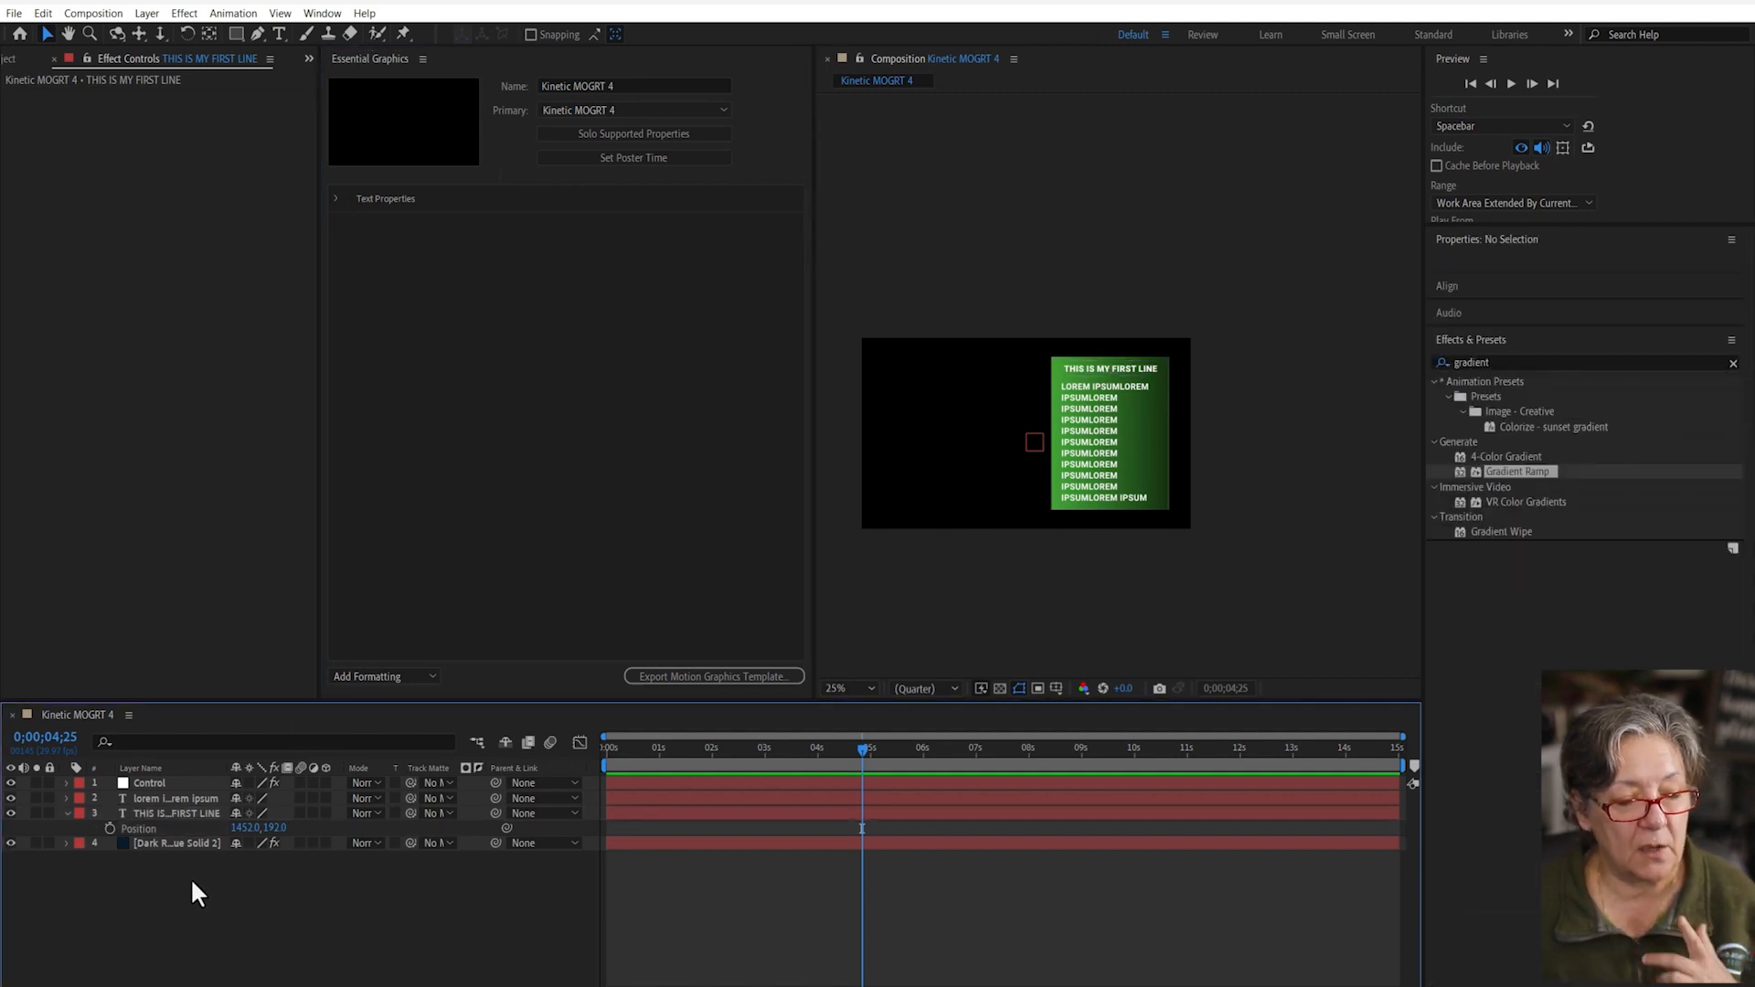
pyautogui.click(640, 133)
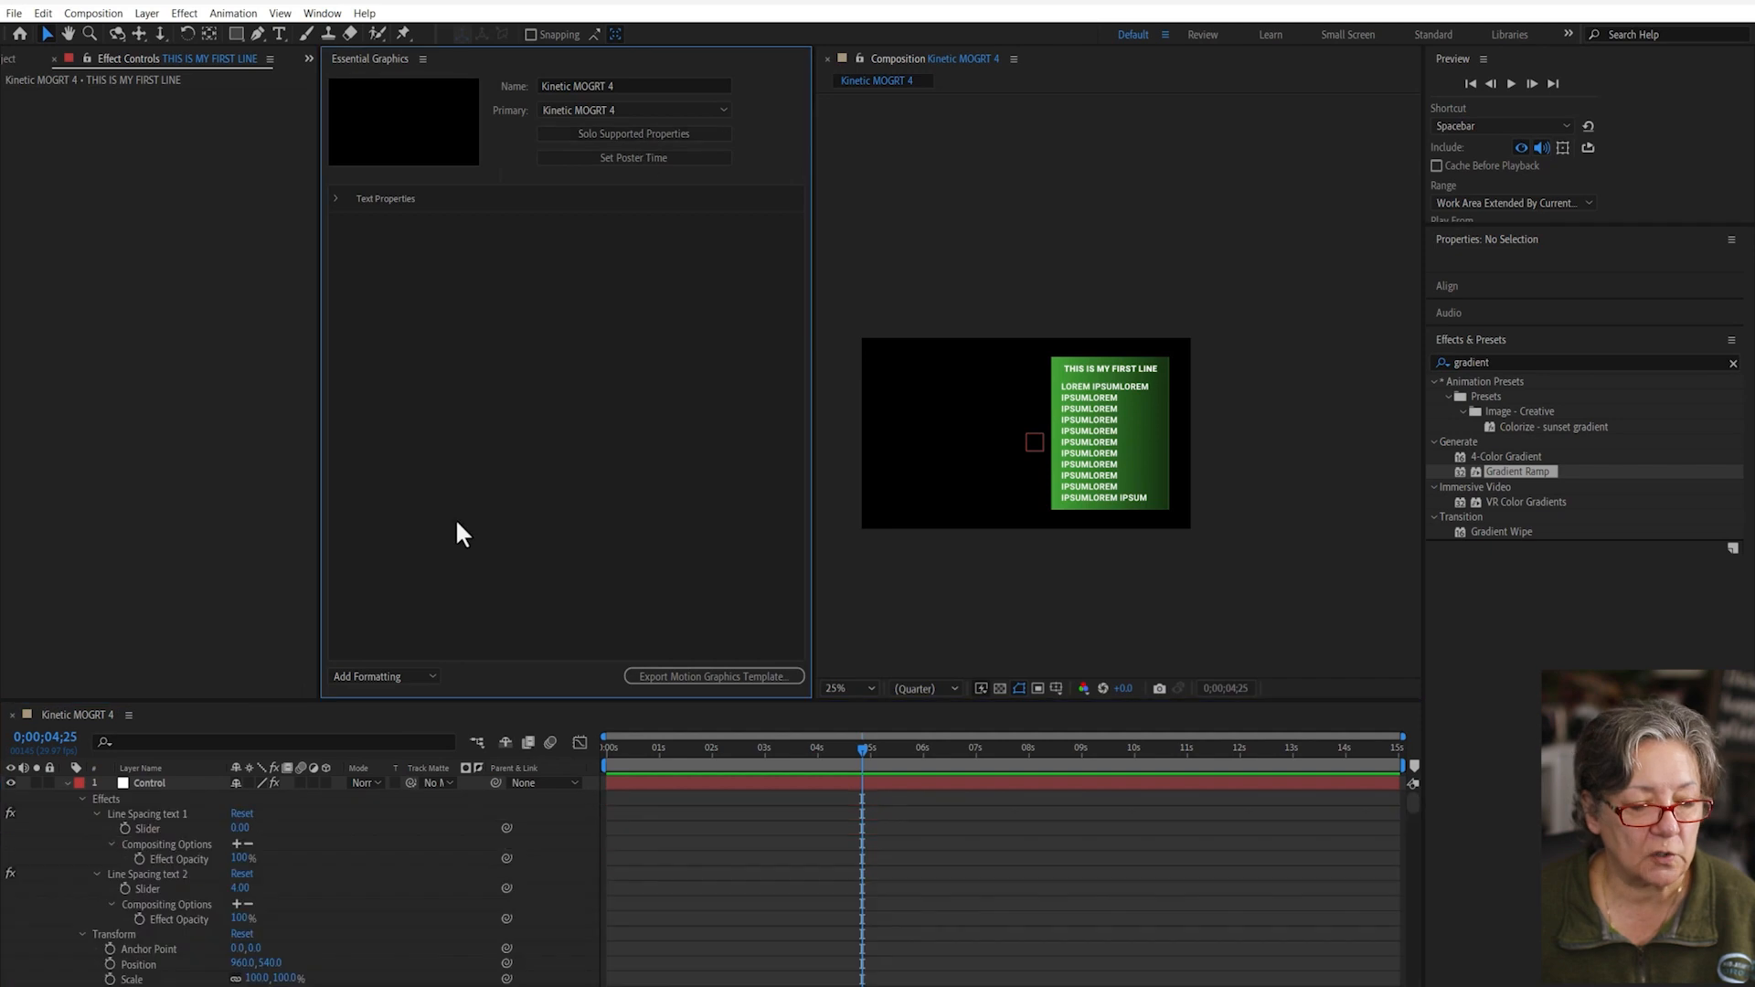
# - Collapse the Control layer and both text layers to expose the dark solid's Gradient Ramp properties in the timeline
pyautogui.click(66, 782)
pyautogui.click(66, 798)
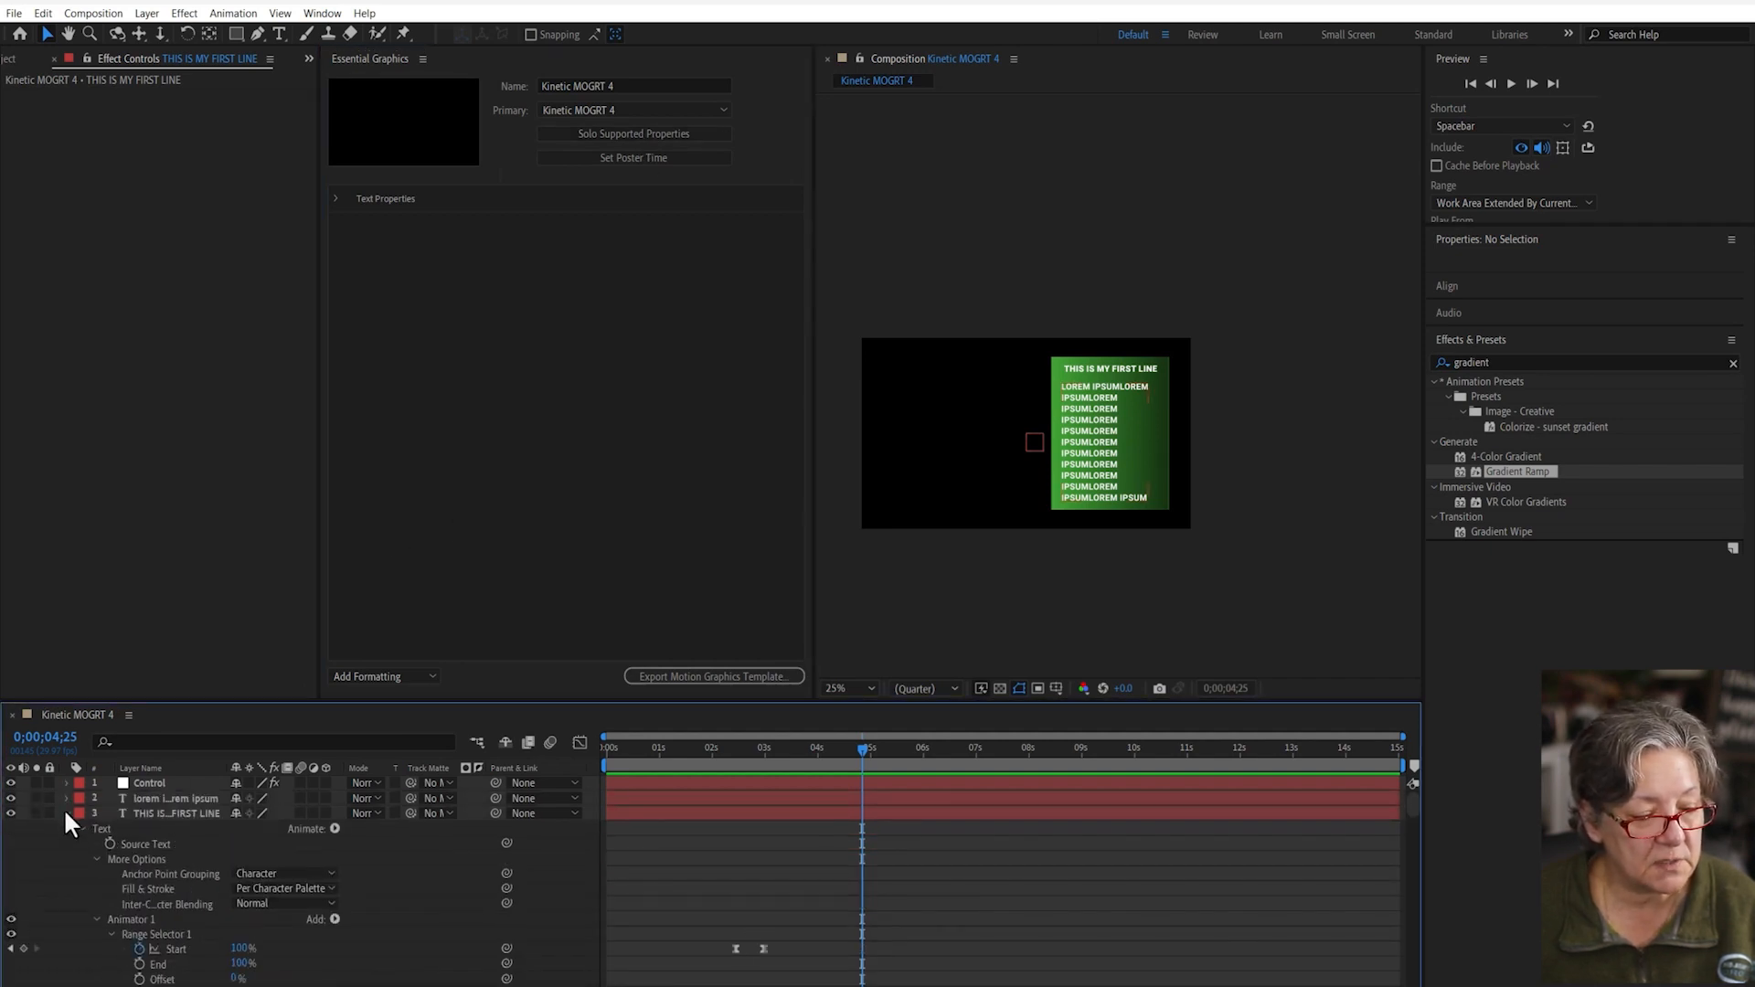
pyautogui.click(64, 812)
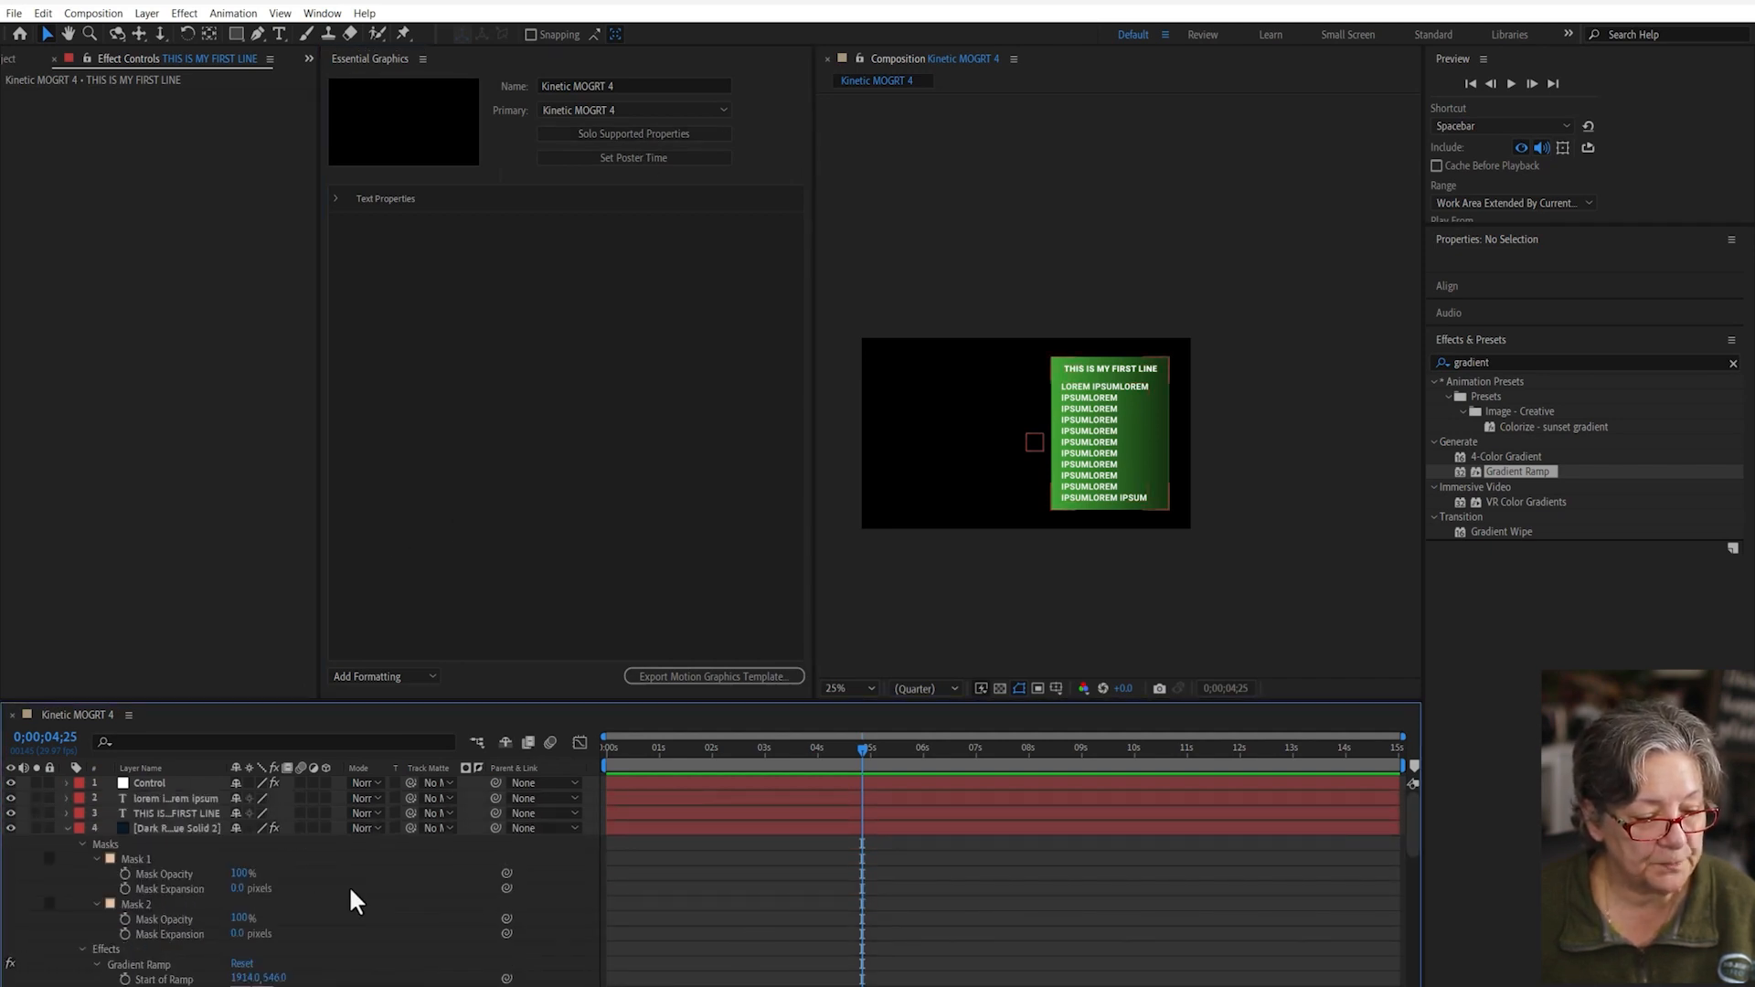
pyautogui.scroll(-3, 350, 887)
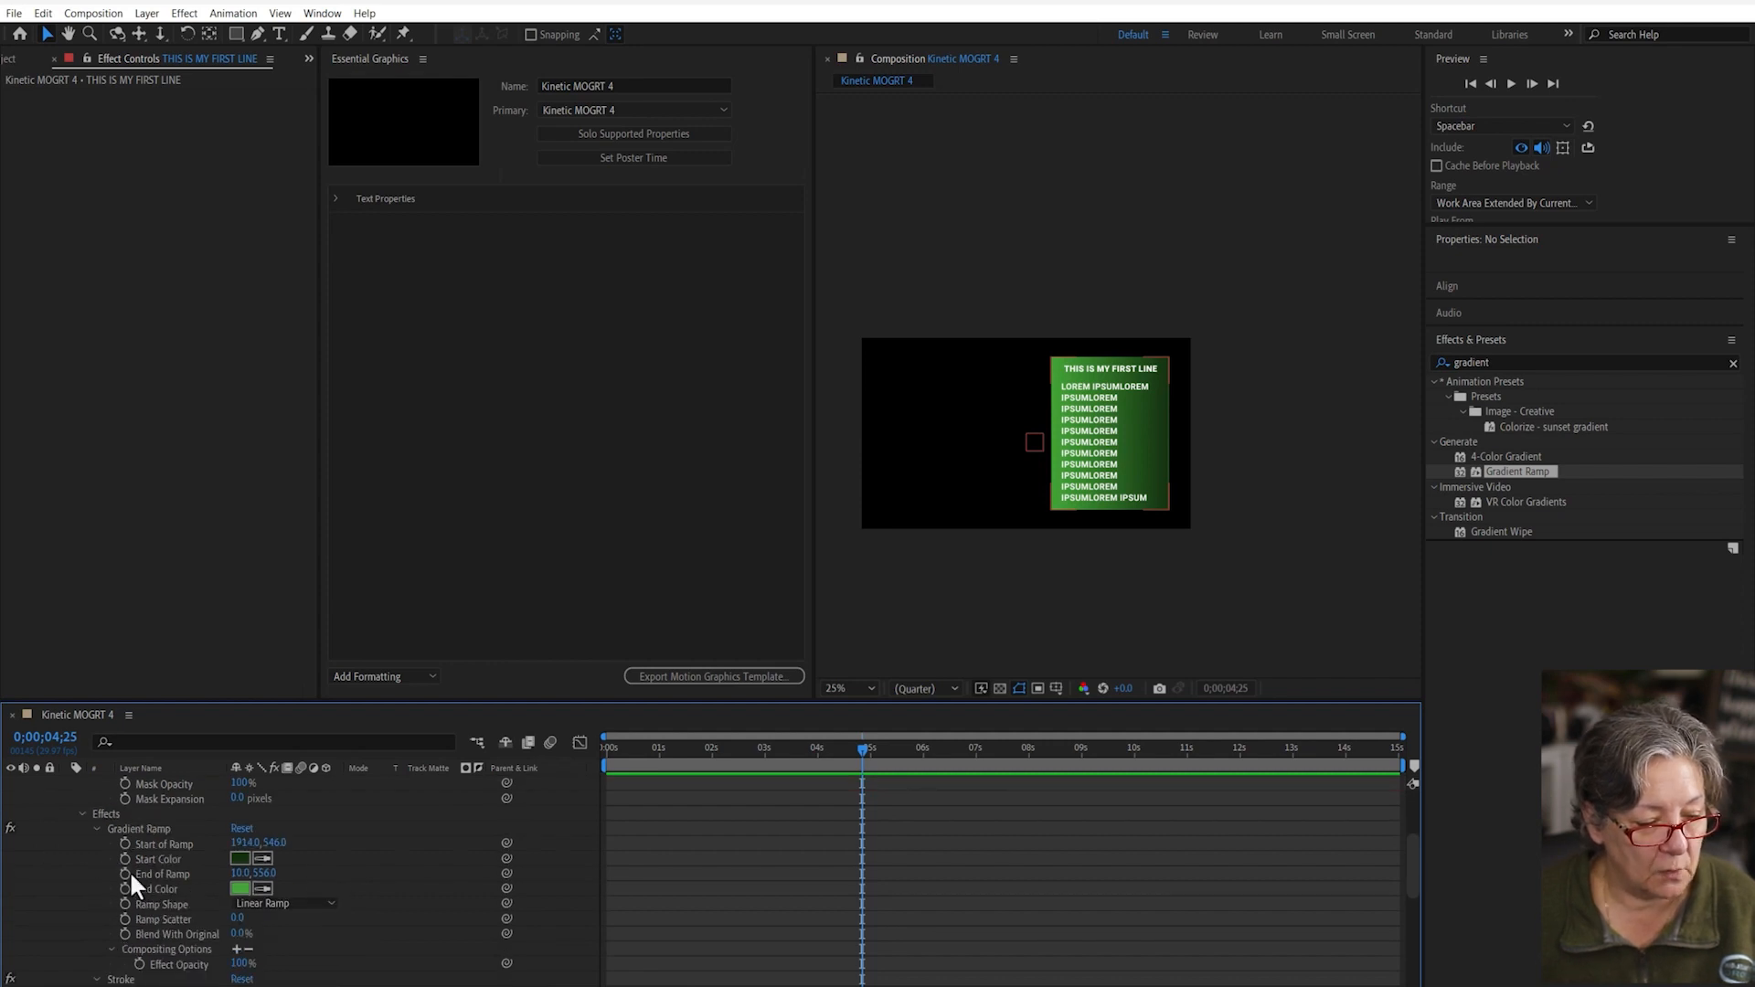
# - Add a new group below Text Properties in Essential Graphics and name it Rectangle Properties
pyautogui.click(404, 677)
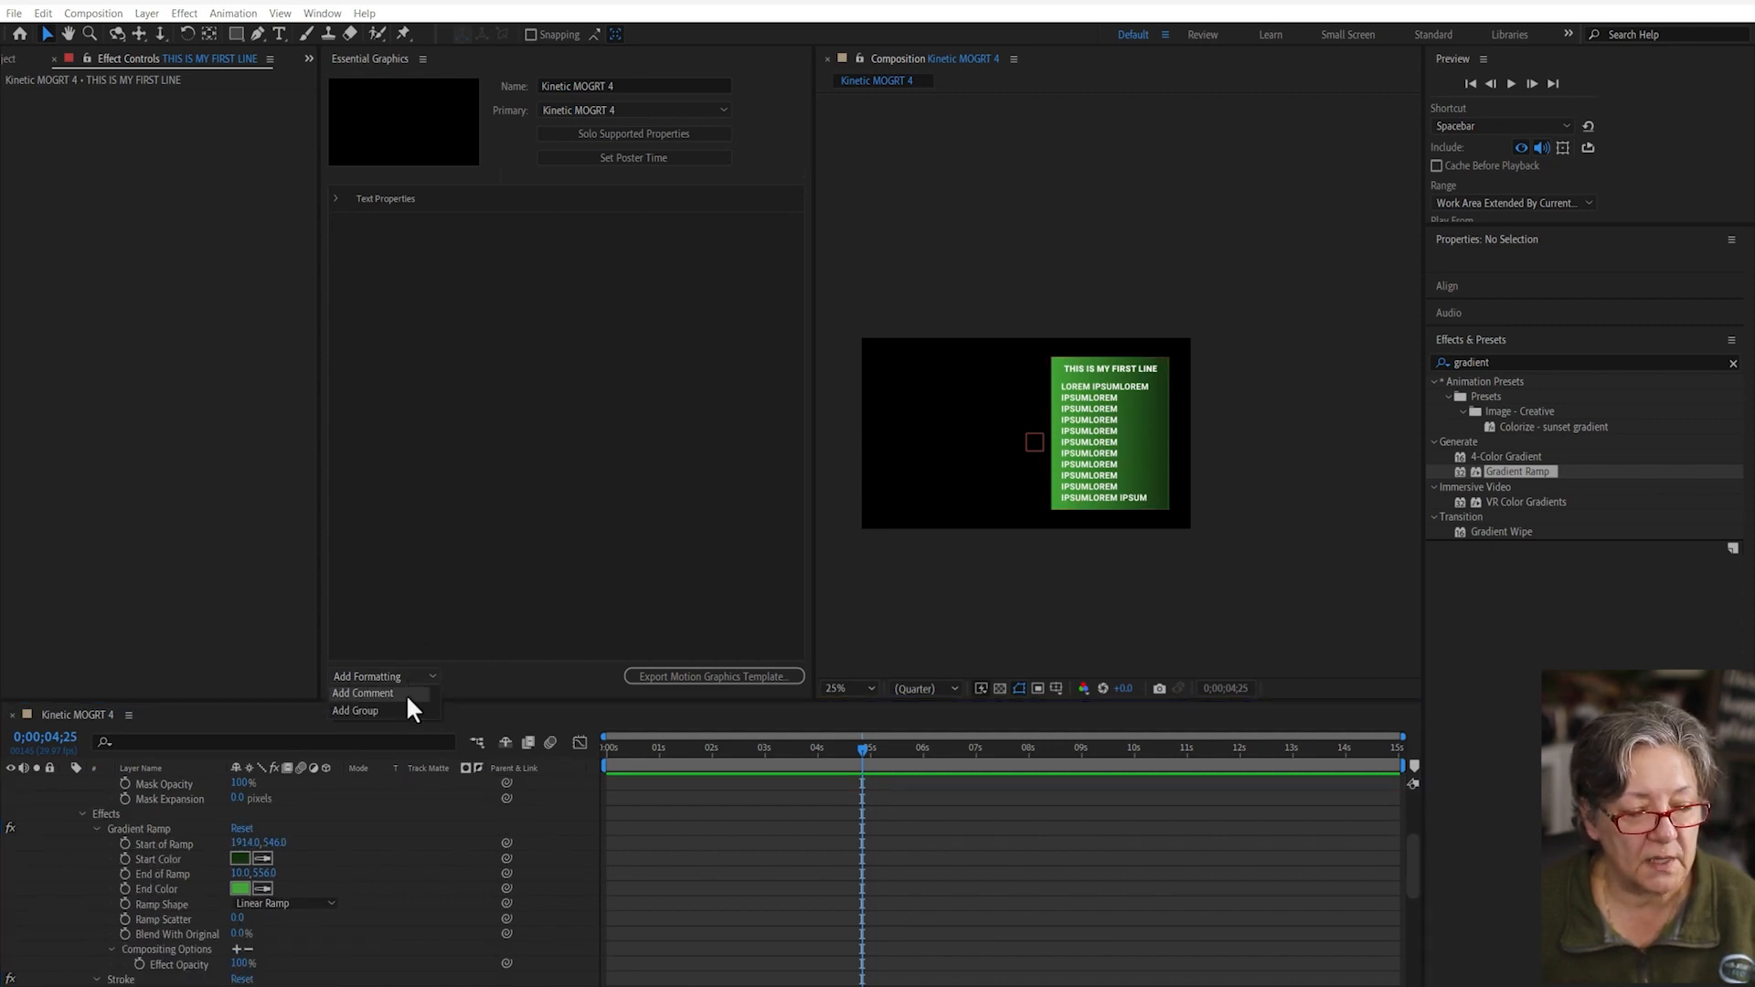
pyautogui.click(397, 710)
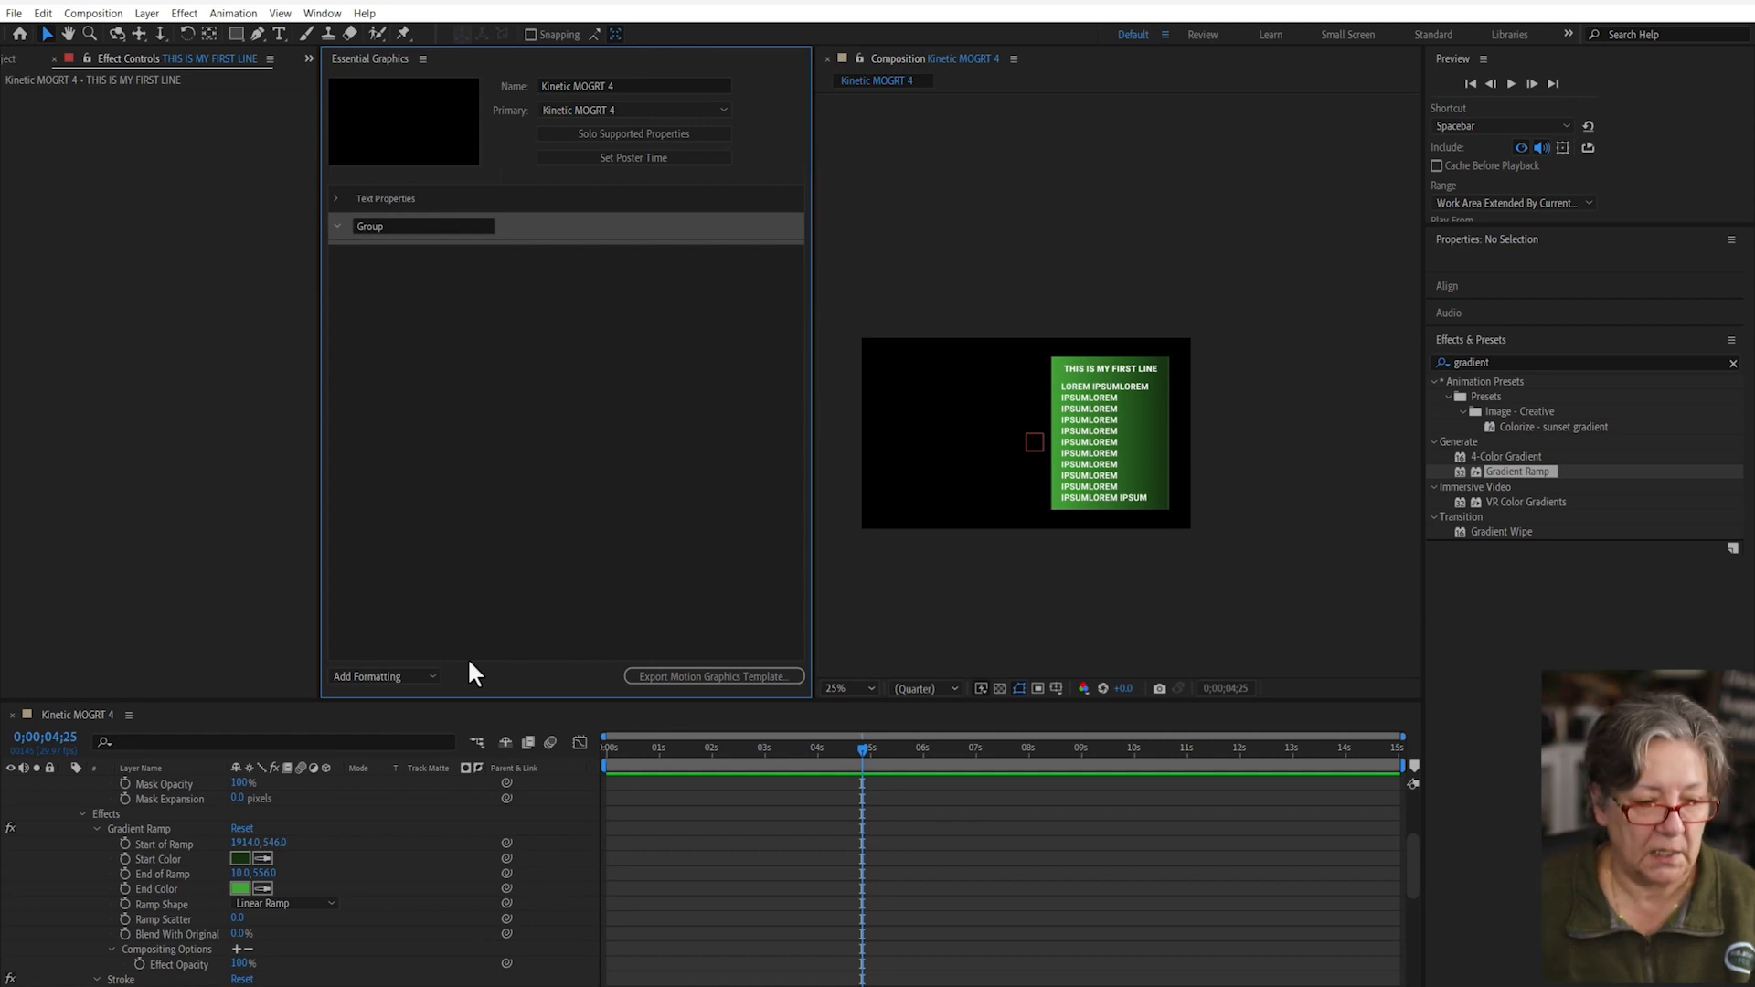
pyautogui.click(391, 225)
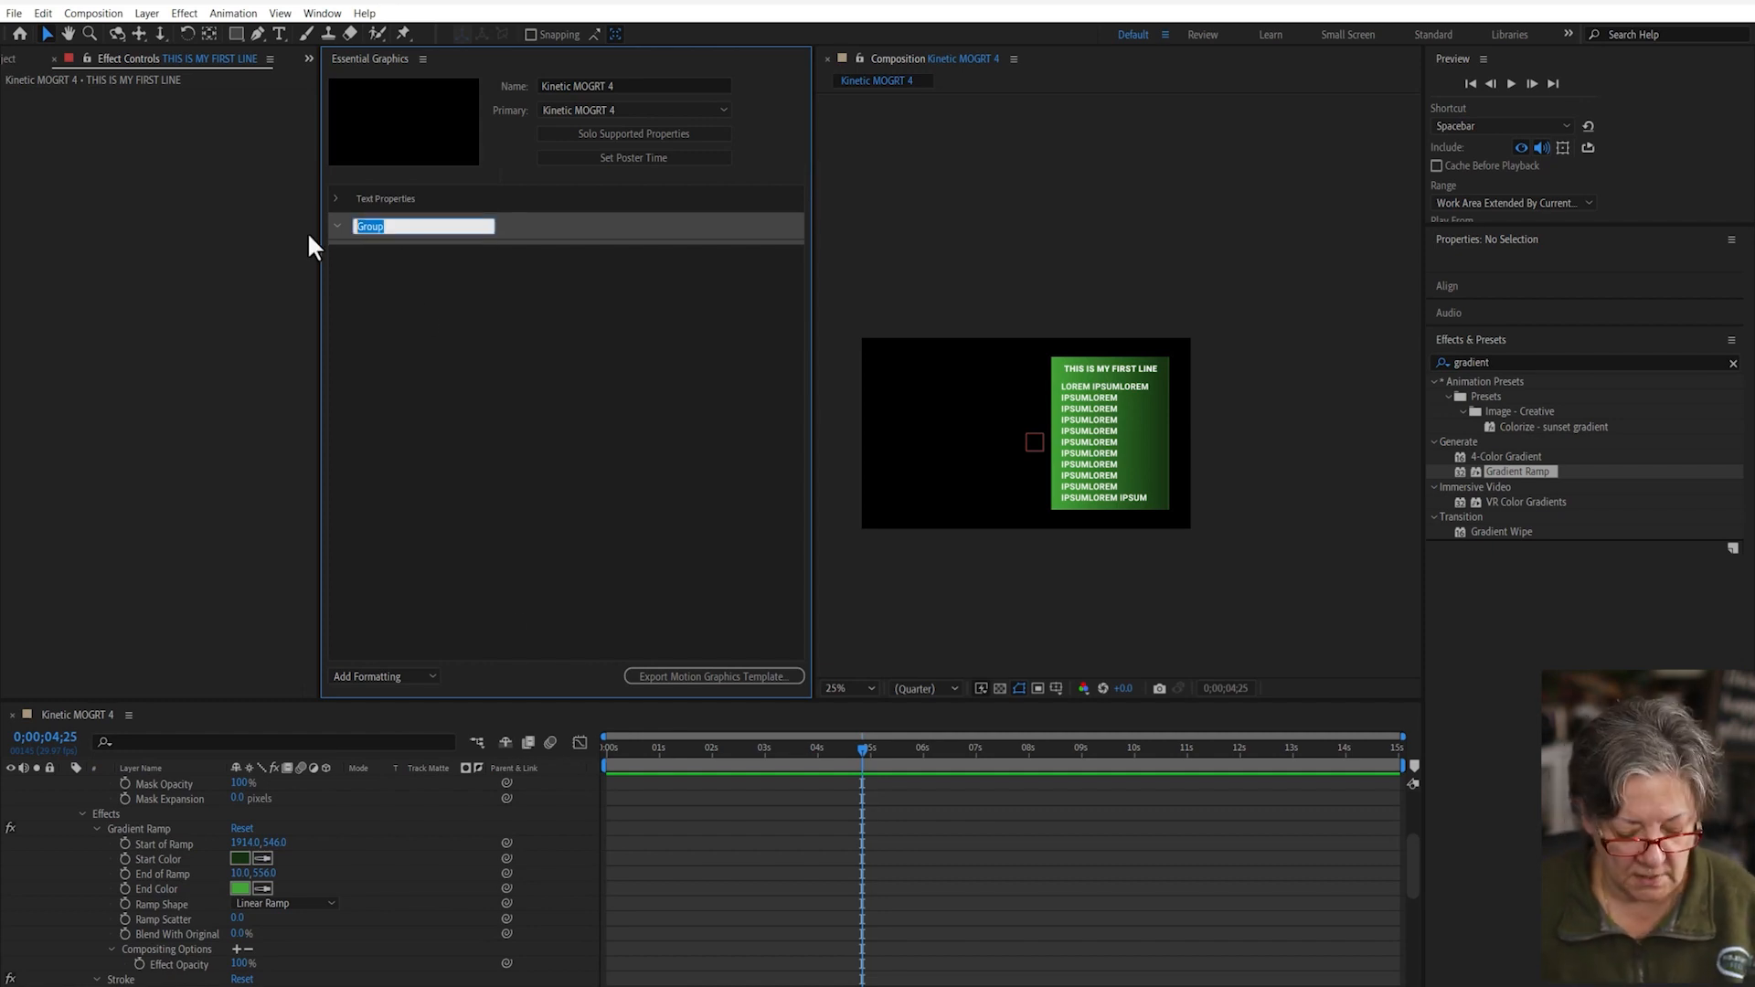
pyautogui.write('Redtangle Prop')
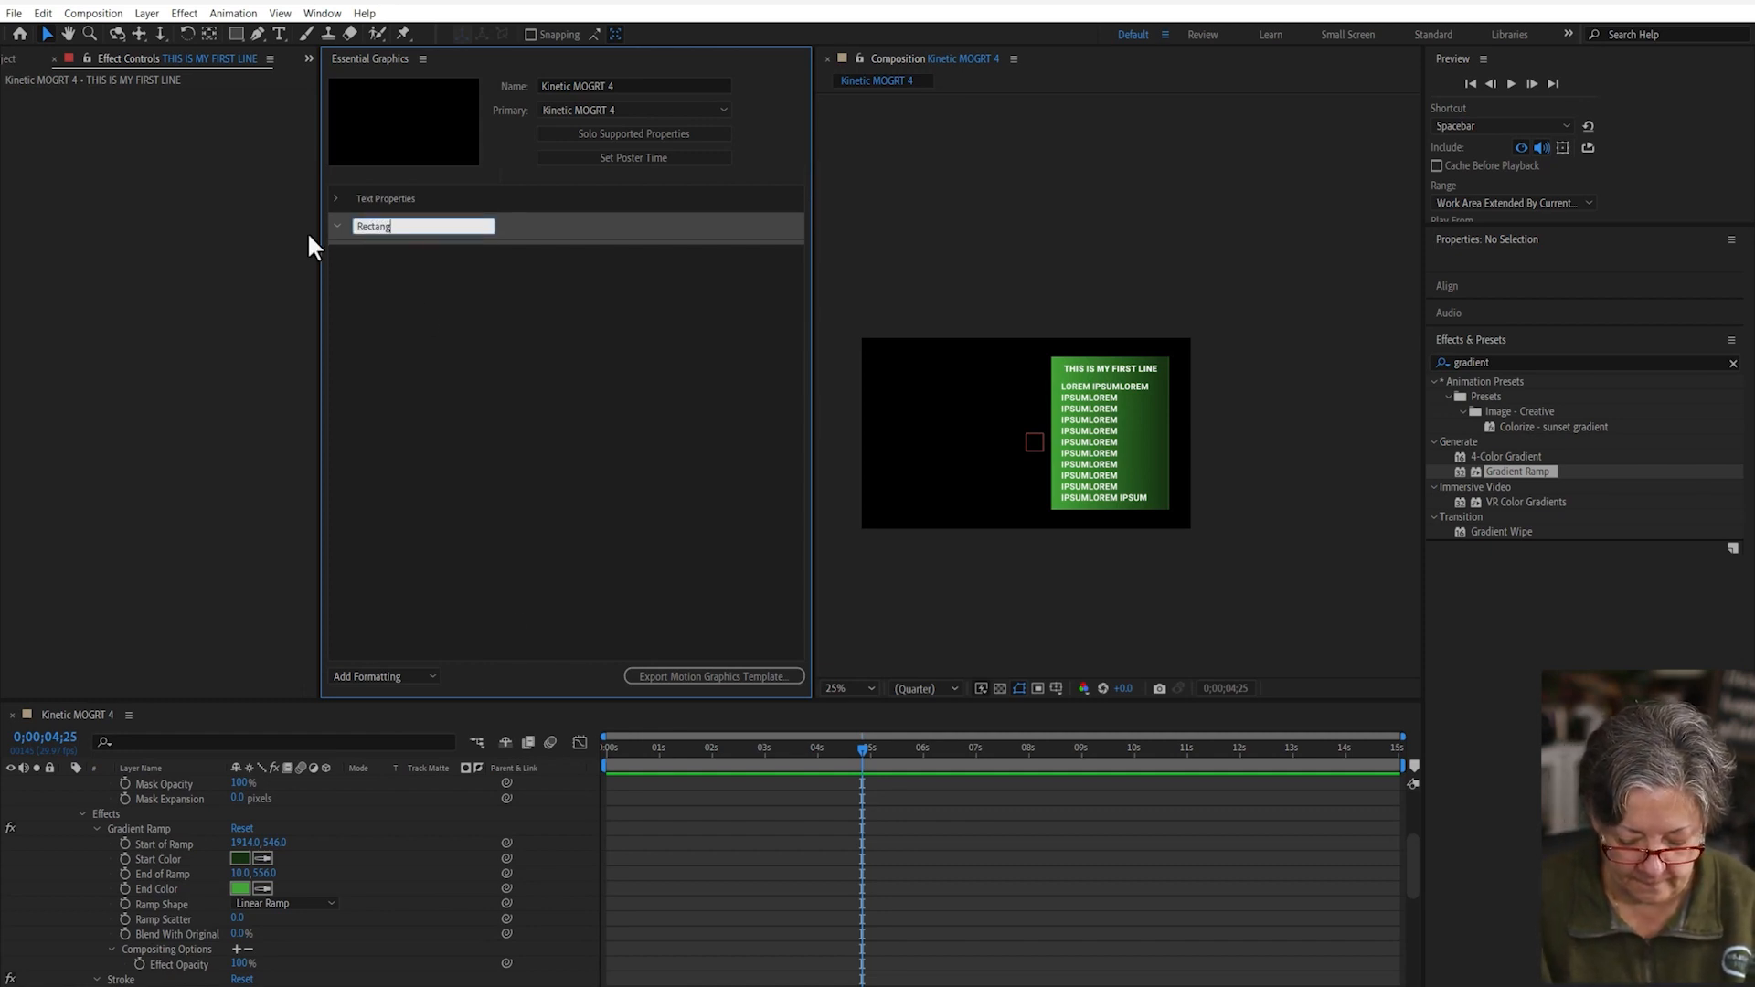
pyautogui.write('erties')
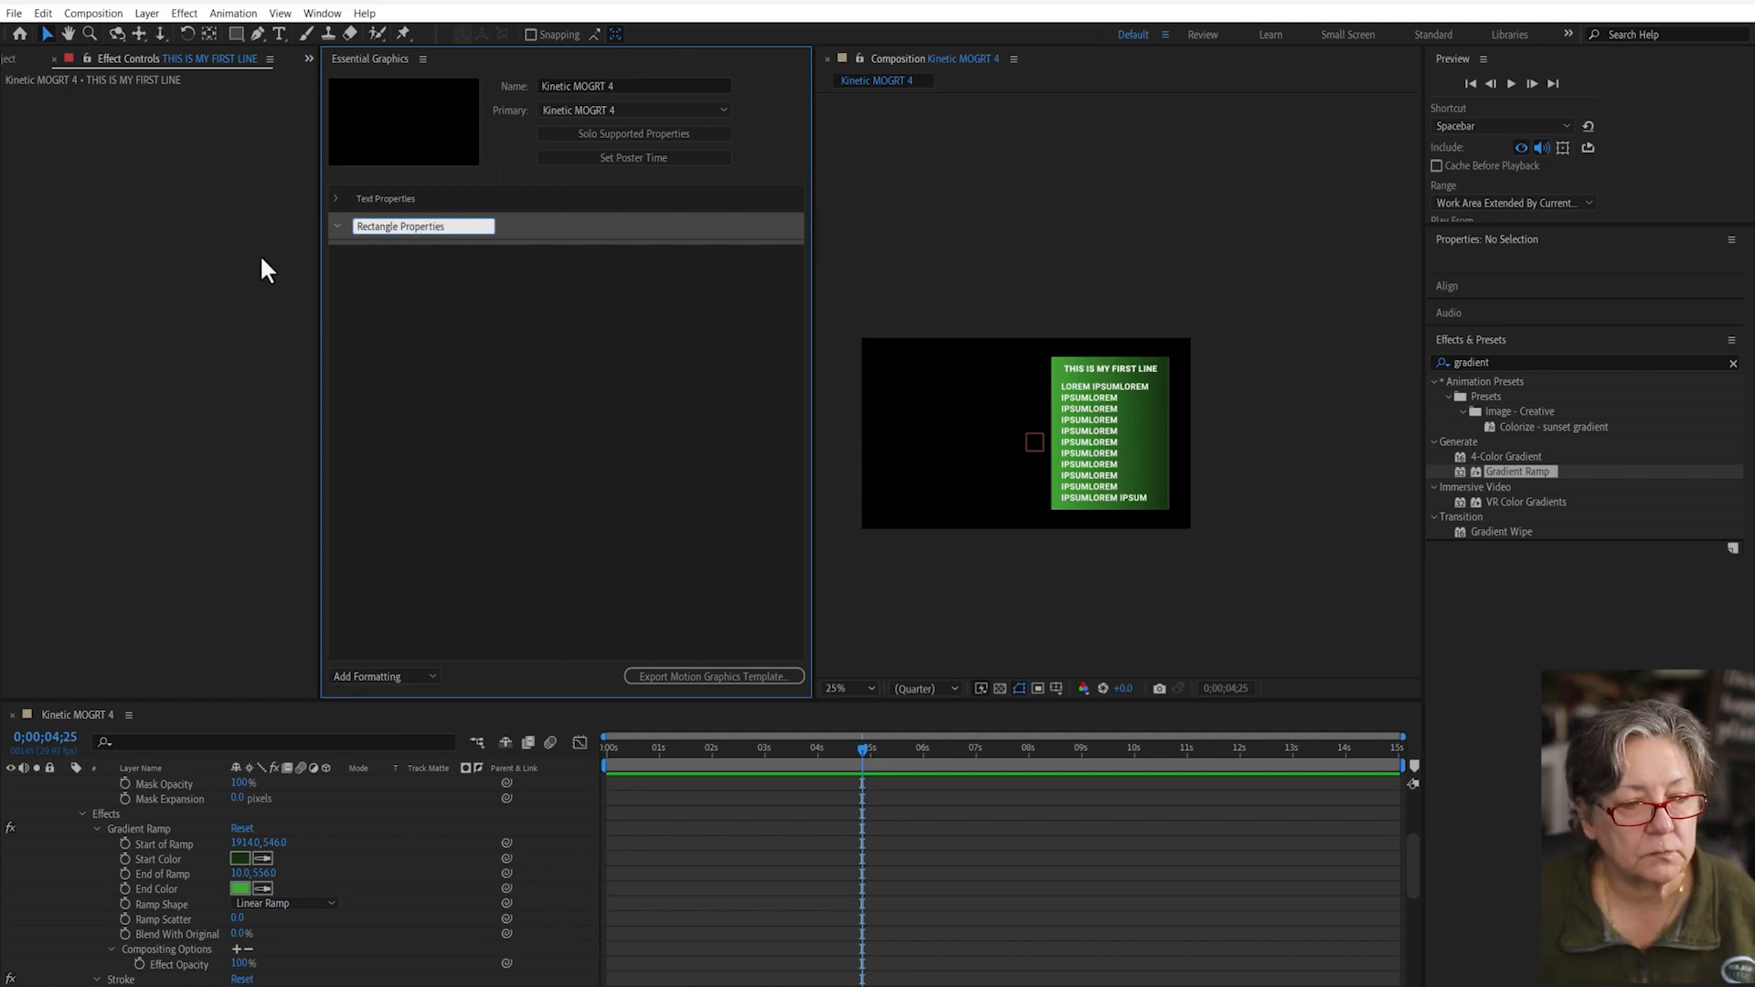
pyautogui.click(252, 364)
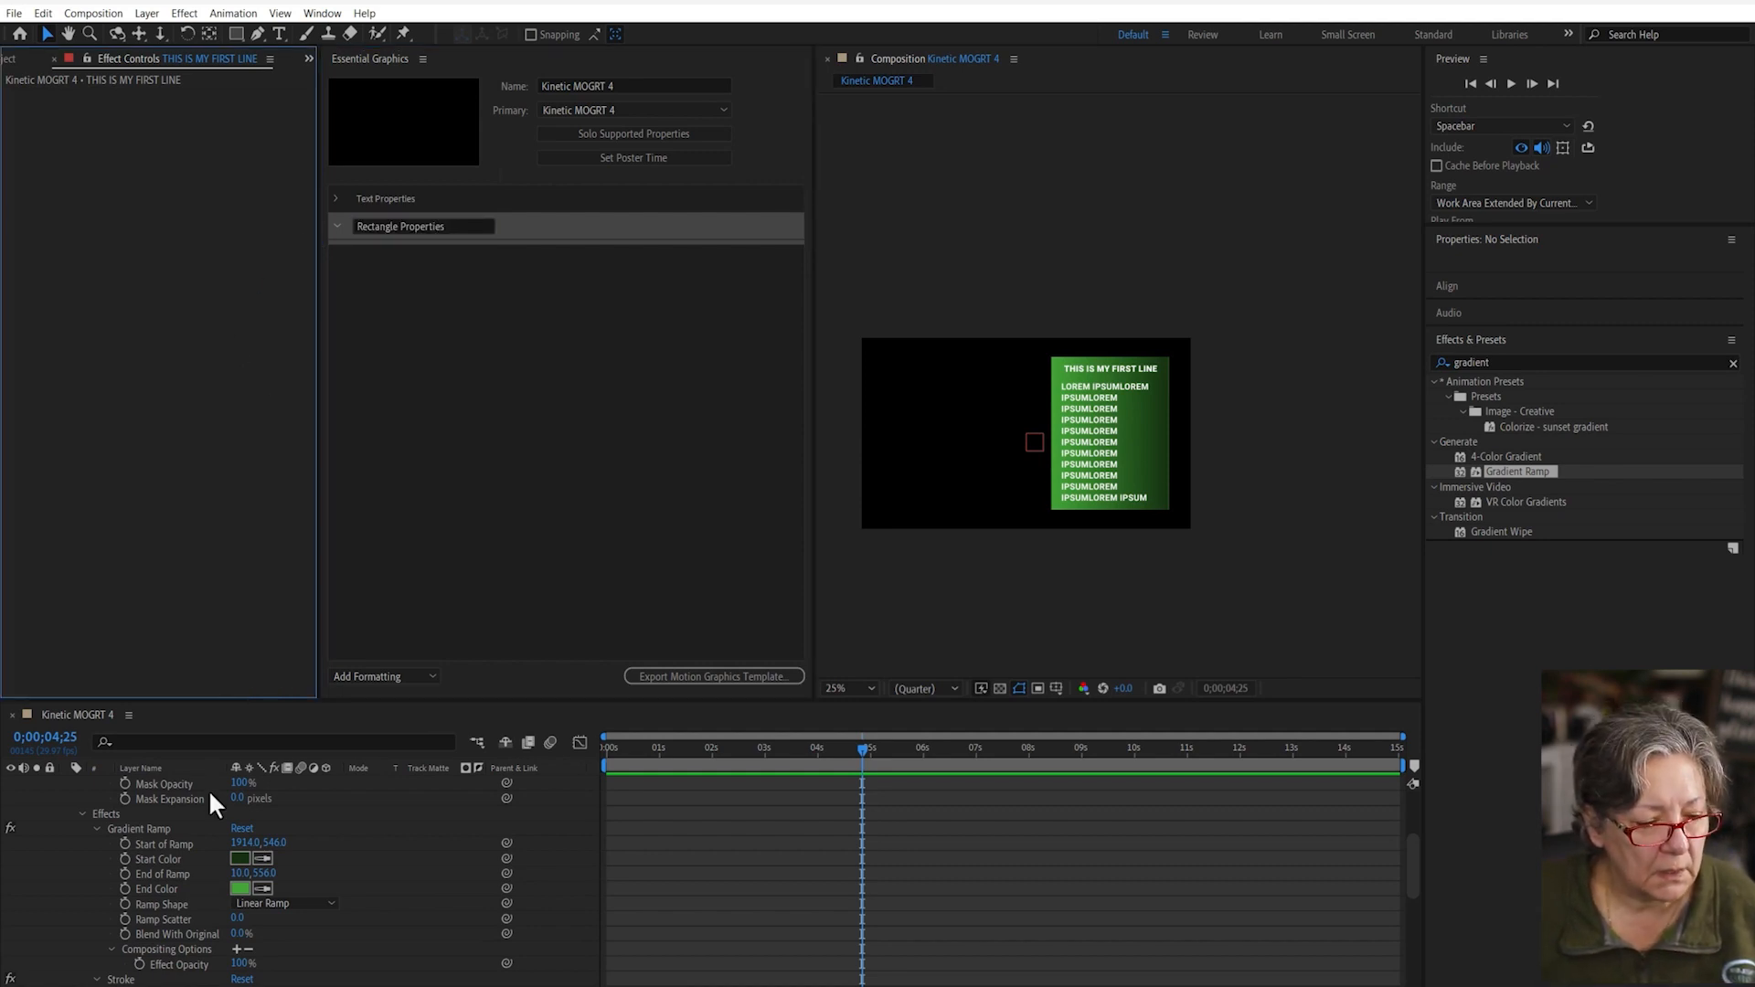
# - Add the dark solid's Gradient Ramp Start Color and End Color plus its Stroke Color and Opacity to the Rectangle Properties group
pyautogui.moveTo(153, 858); pyautogui.dragTo(408, 247)
pyautogui.moveTo(163, 887)
pyautogui.mouseDown()
pyautogui.moveTo(415, 347)
pyautogui.moveTo(431, 266)
pyautogui.mouseUp()
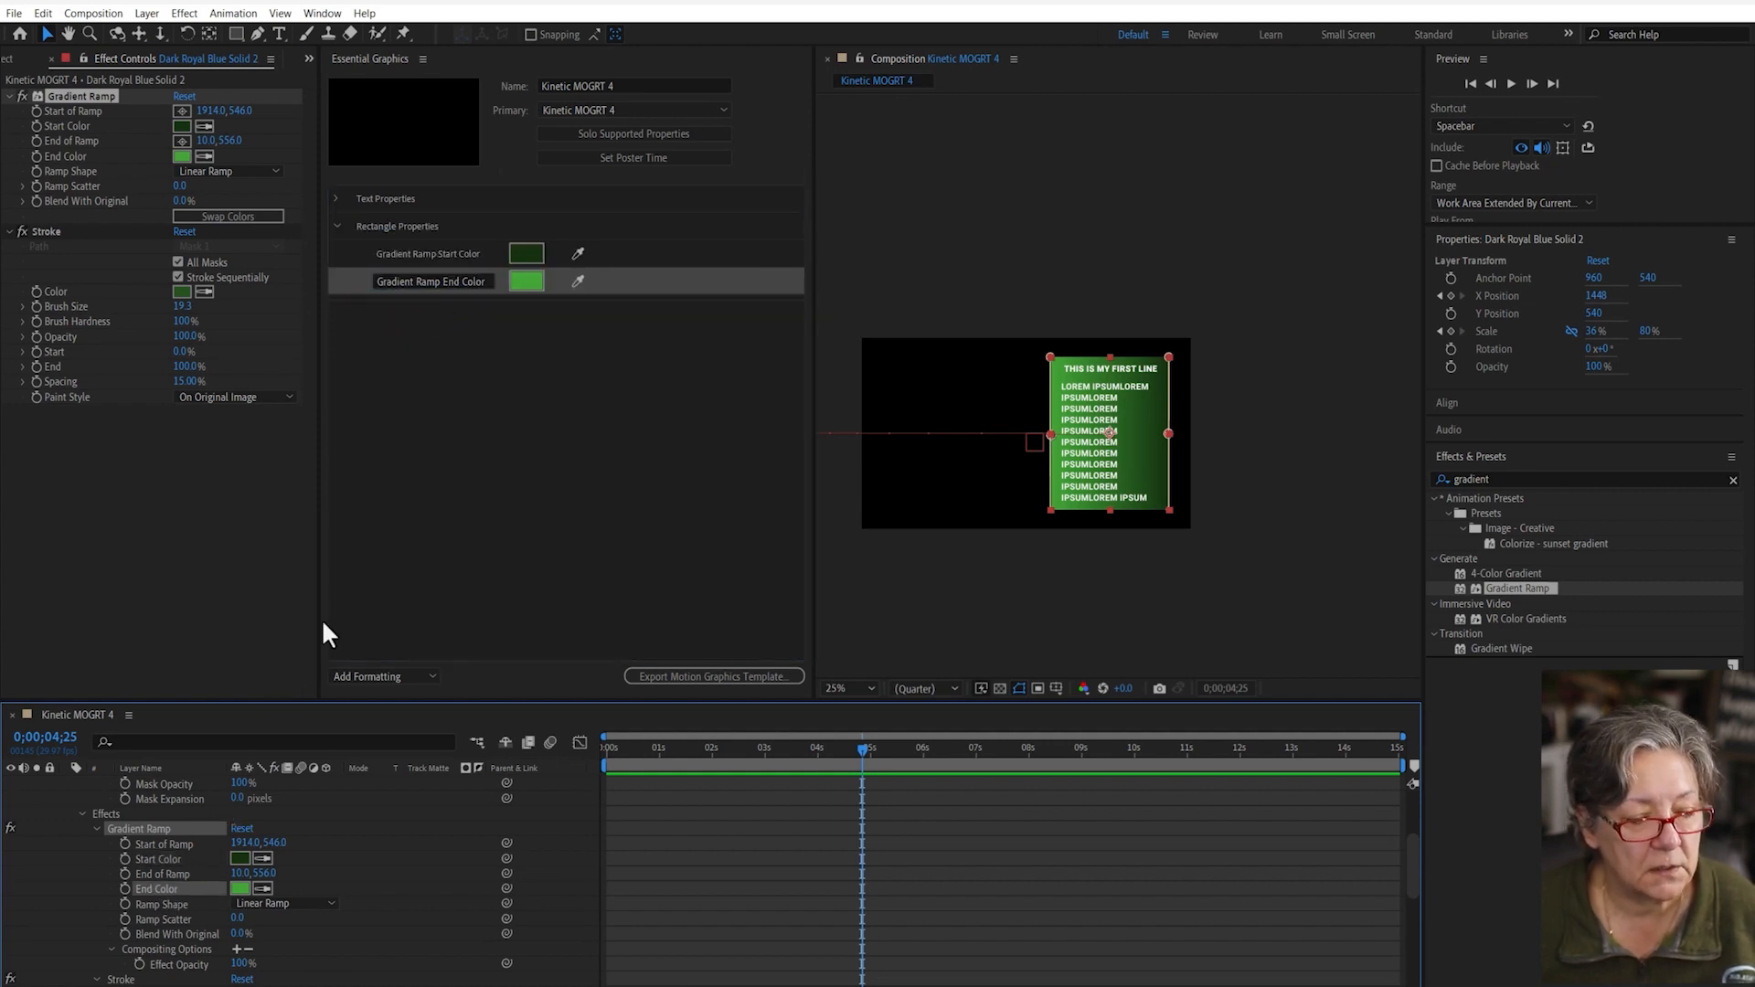
pyautogui.scroll(-3, 337, 856)
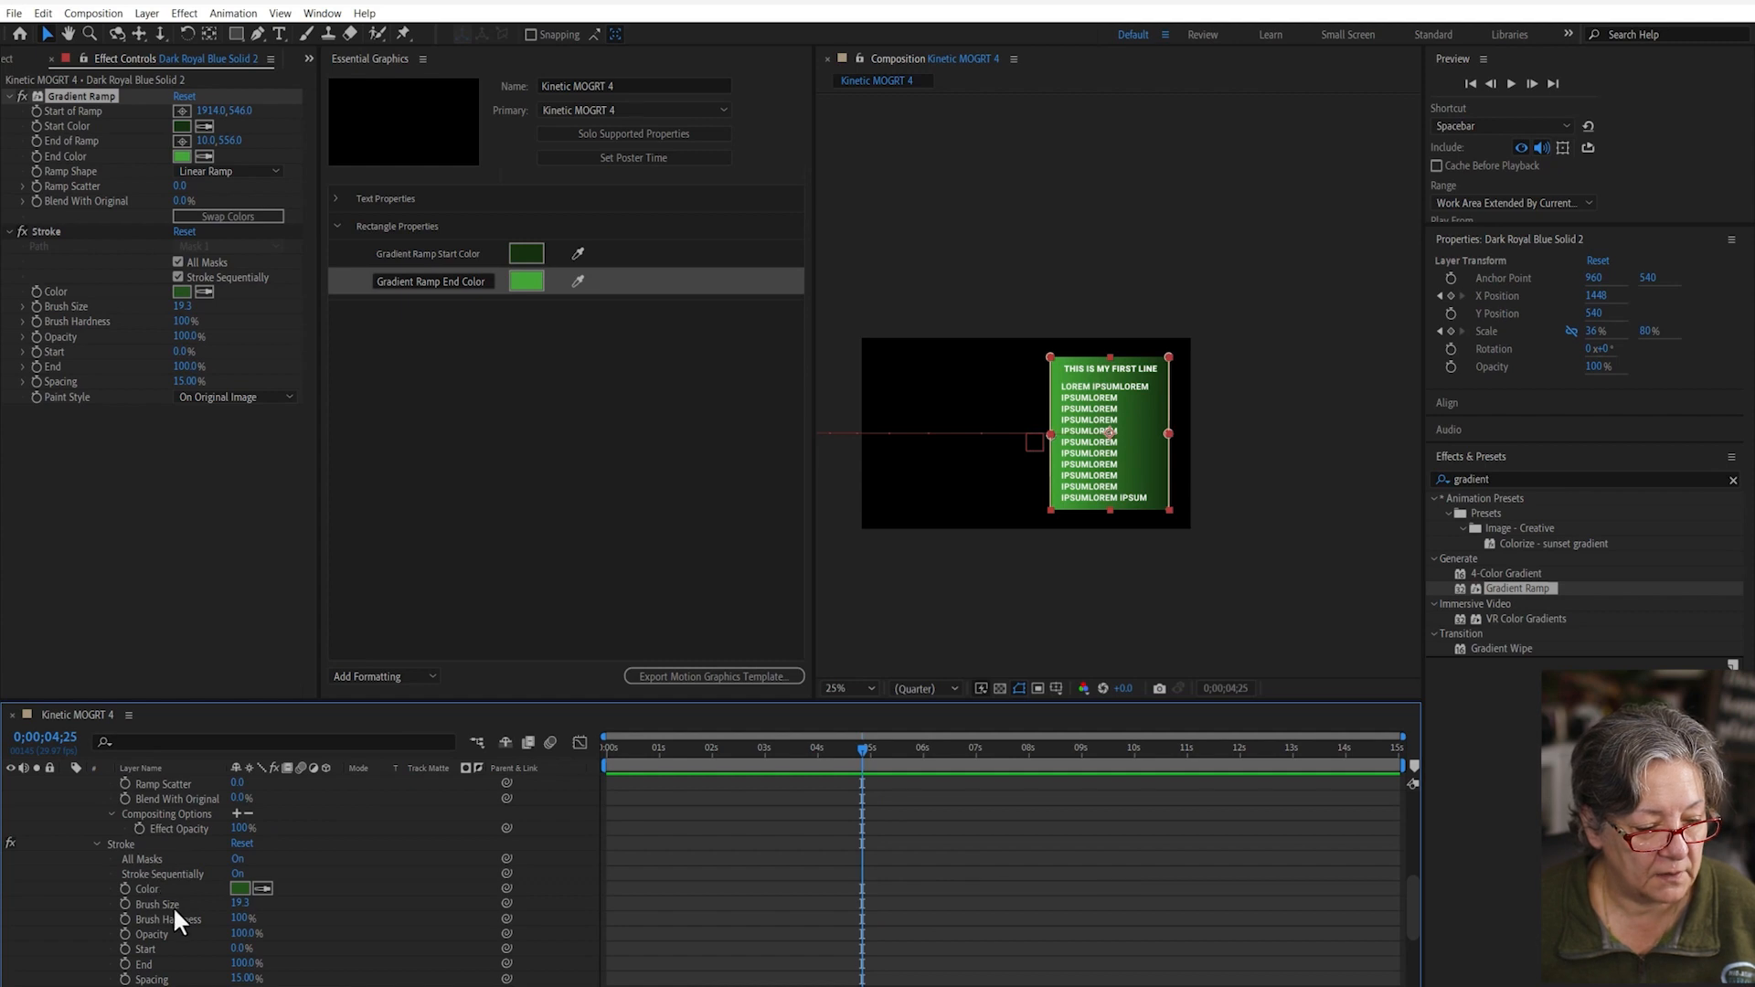
pyautogui.moveTo(146, 886); pyautogui.dragTo(422, 294)
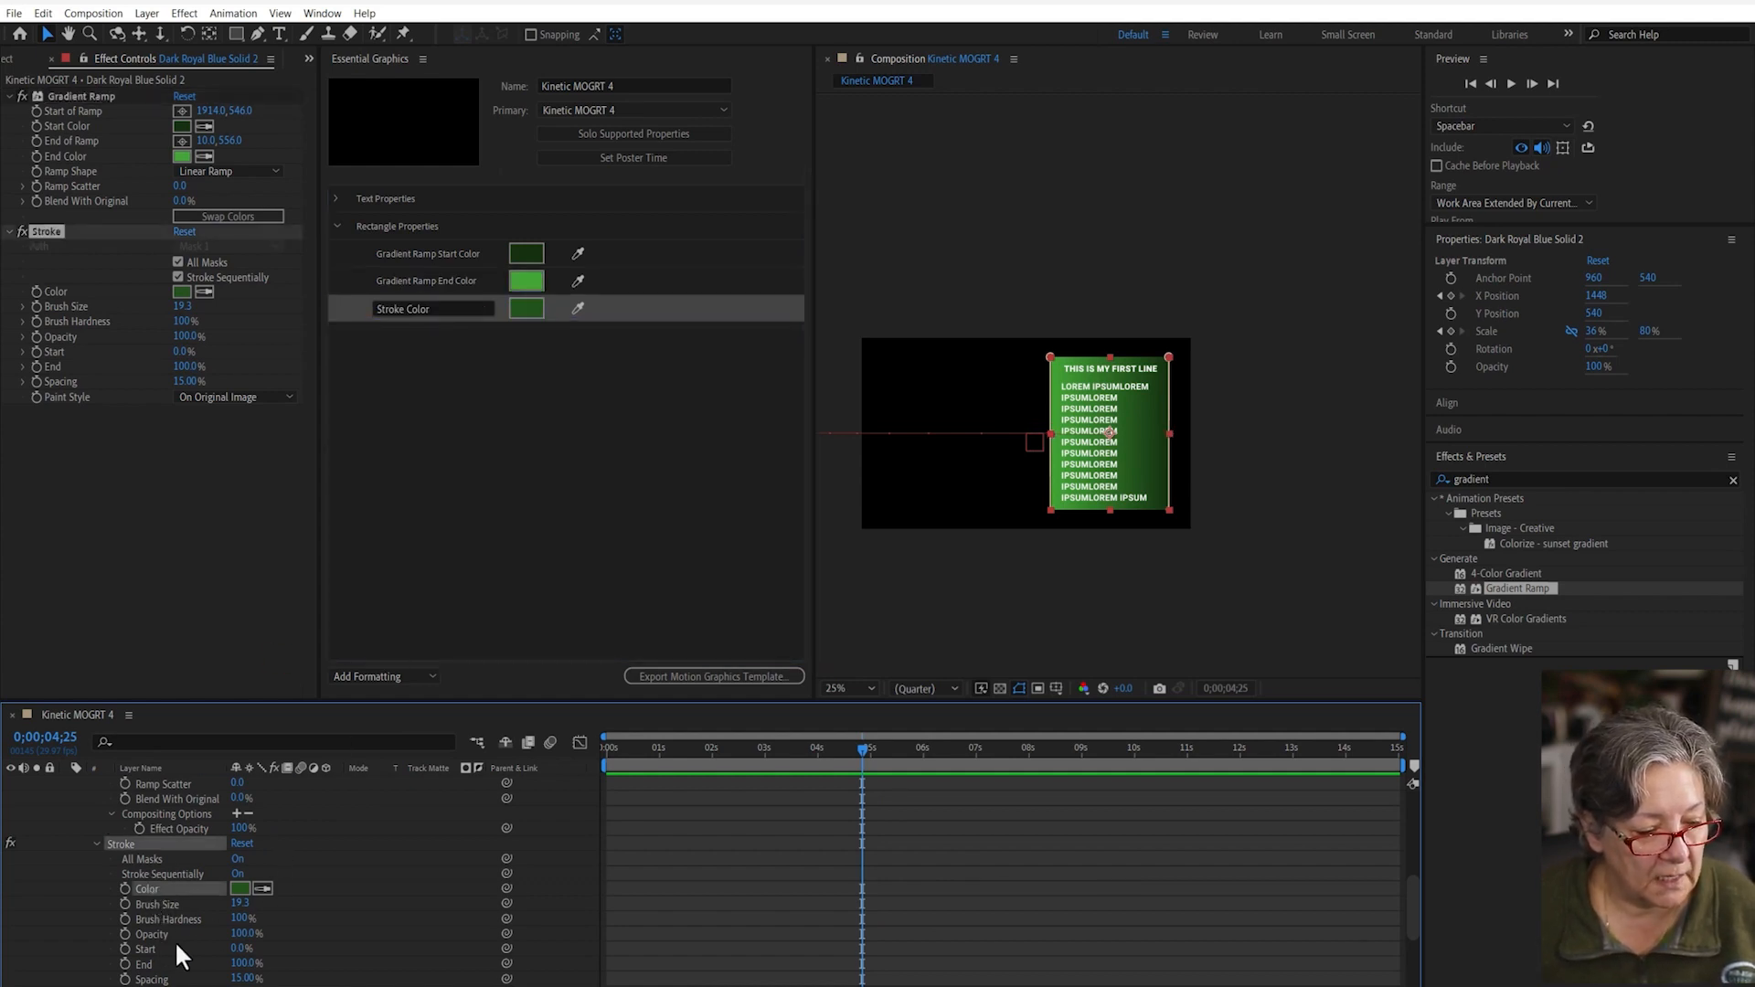
pyautogui.scroll(-3, 295, 923)
pyautogui.moveTo(151, 888)
pyautogui.mouseDown()
pyautogui.moveTo(280, 468)
pyautogui.moveTo(262, 502)
pyautogui.moveTo(426, 304)
pyautogui.moveTo(426, 322)
pyautogui.mouseUp()
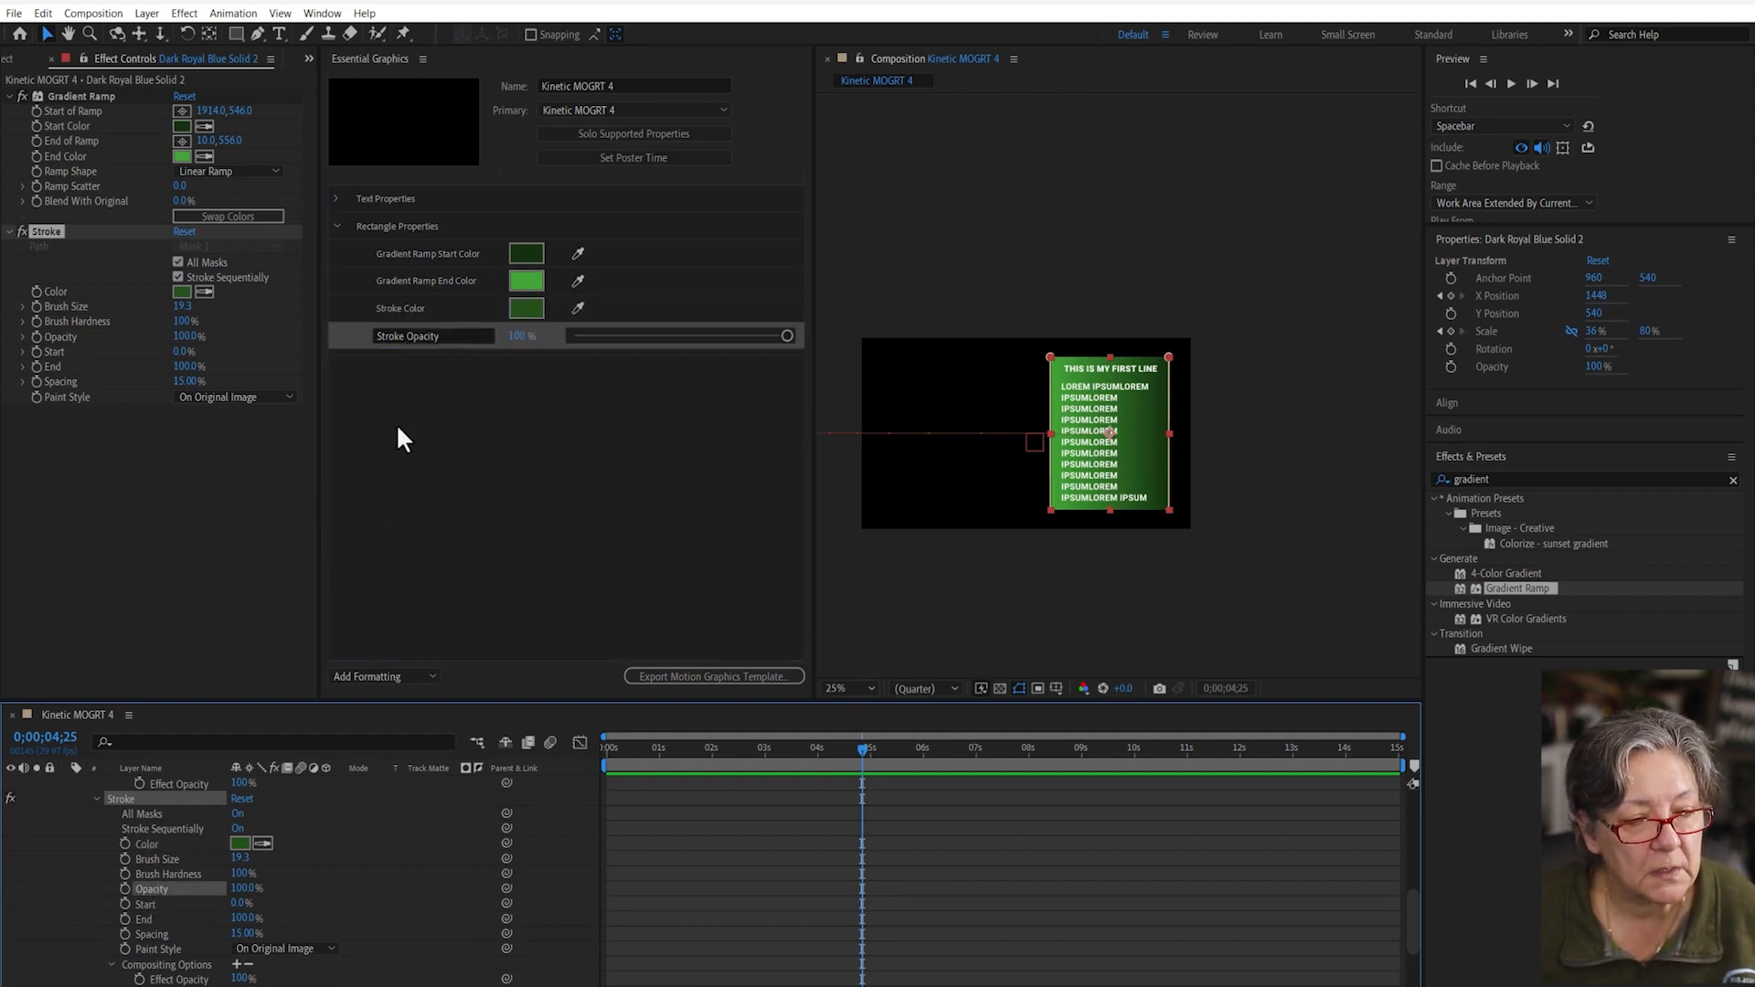
# - Add the dark solid's Transform Opacity between the gradient end color and stroke color controls, and collapse the solid layer
pyautogui.scroll(-5, 360, 881)
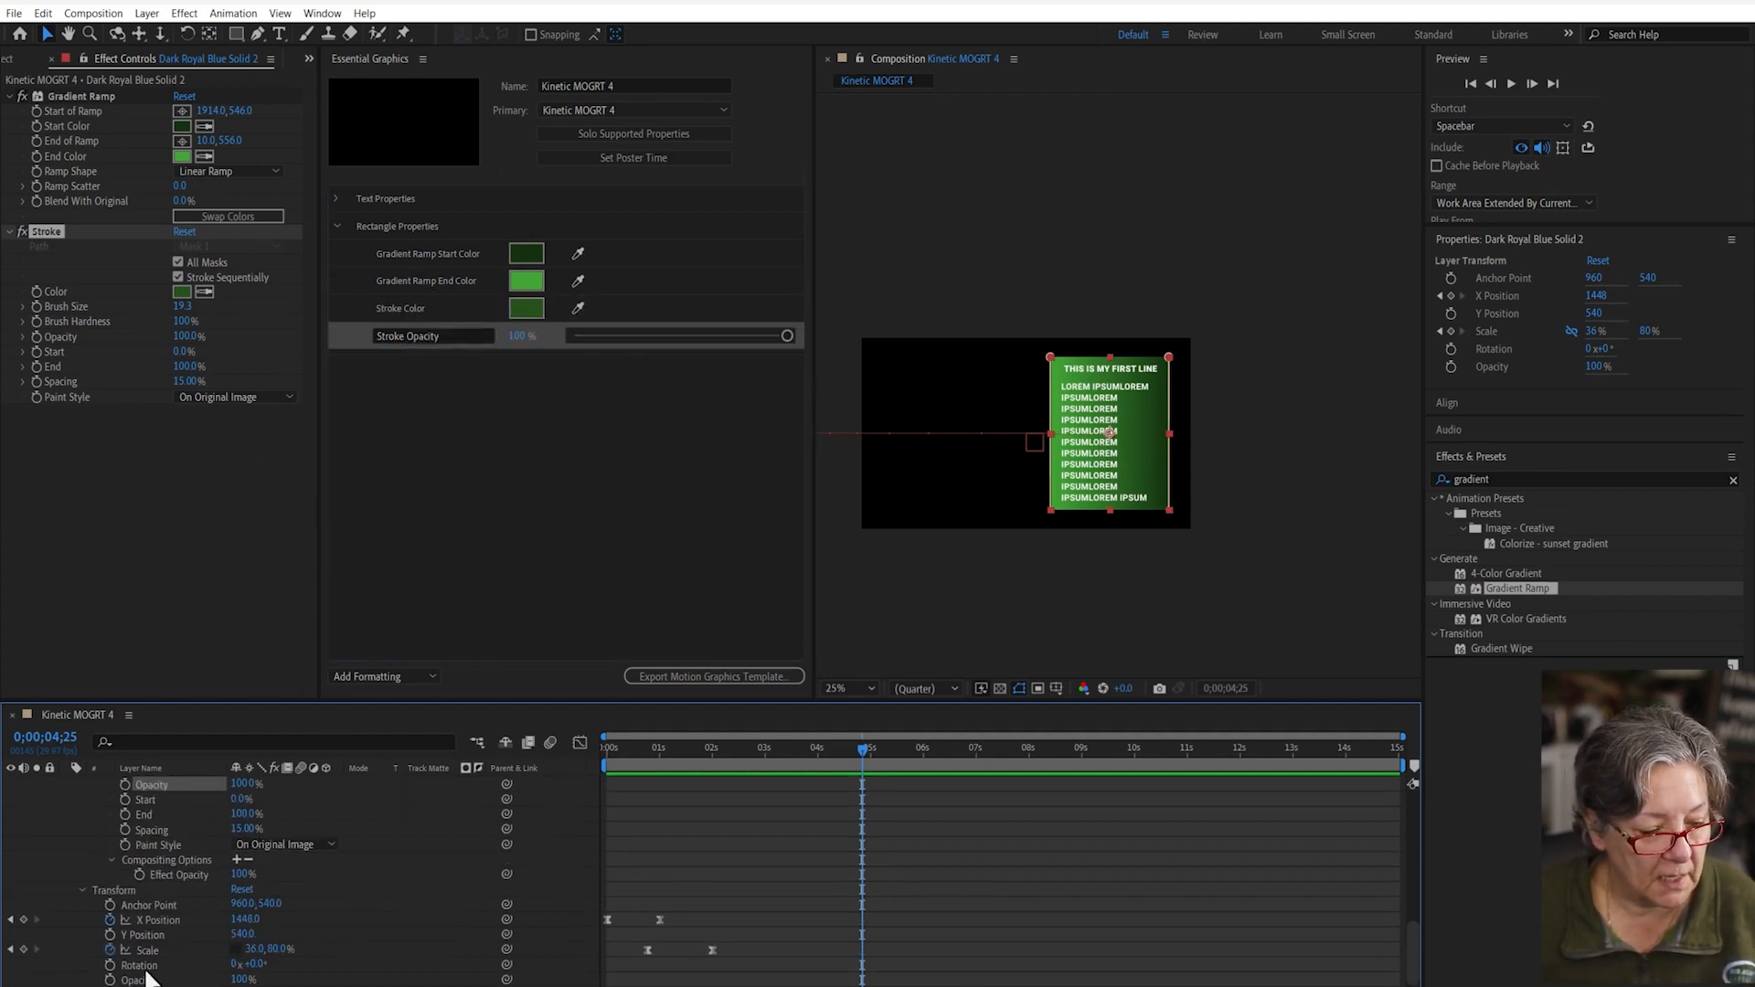
pyautogui.moveTo(137, 980); pyautogui.dragTo(447, 294)
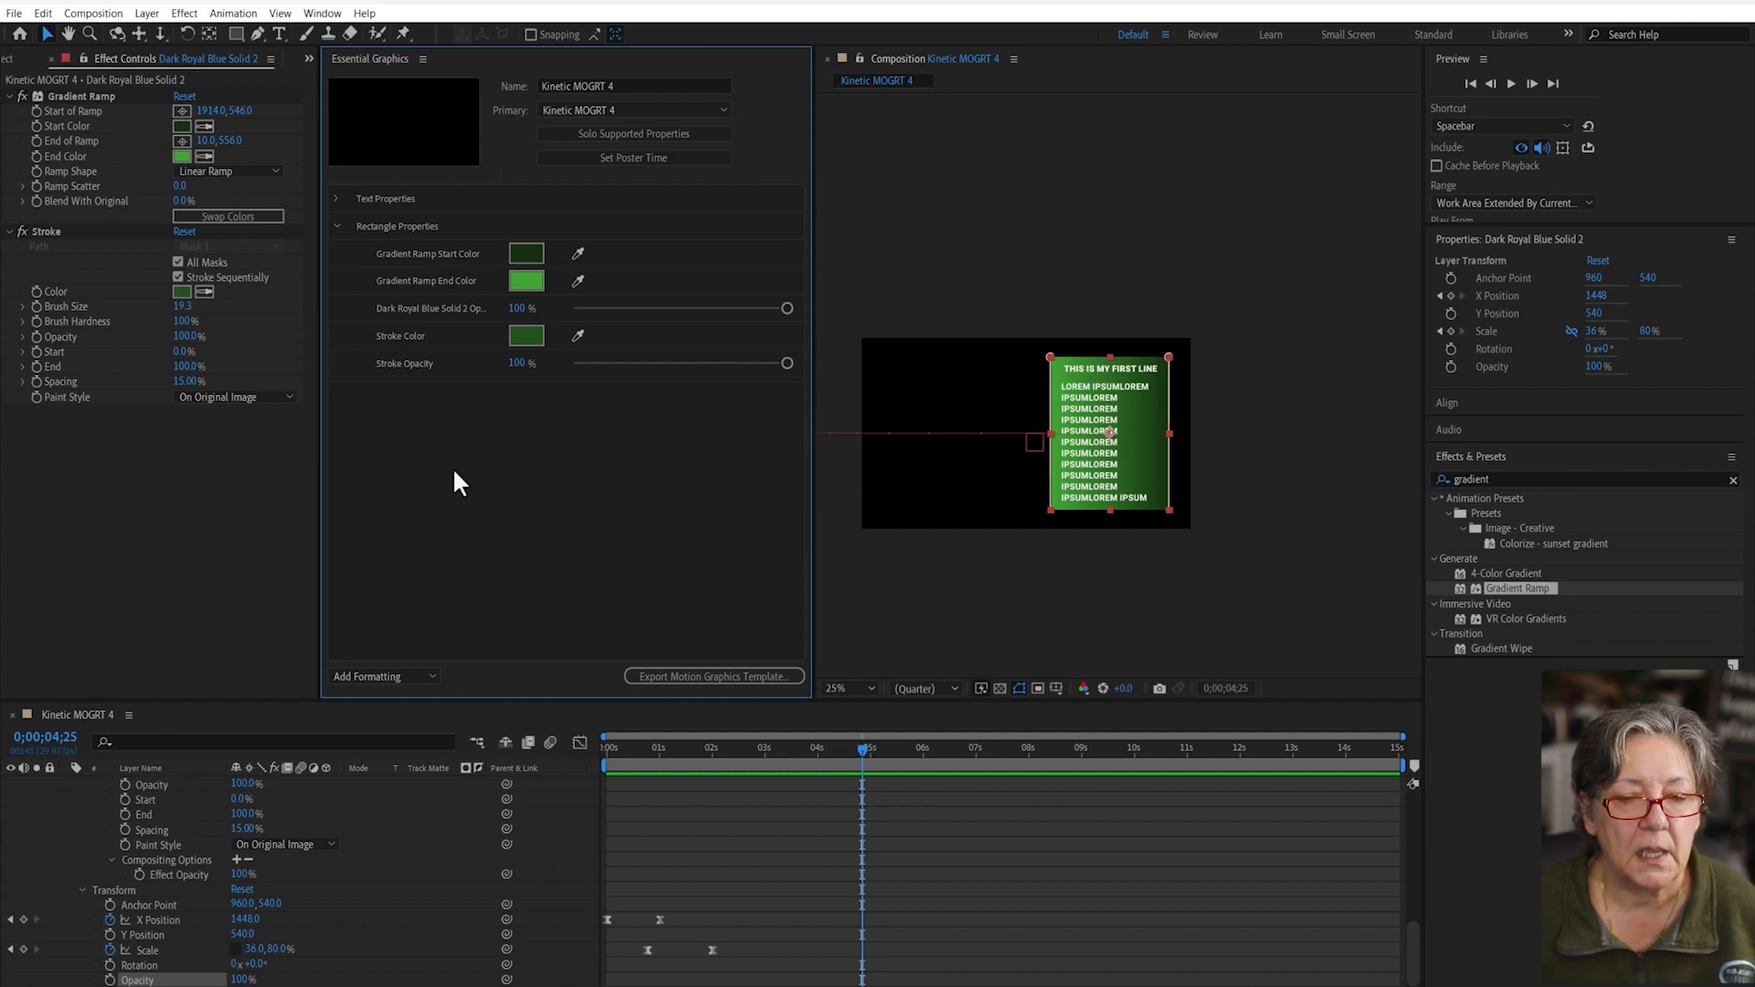
pyautogui.scroll(4, 361, 840)
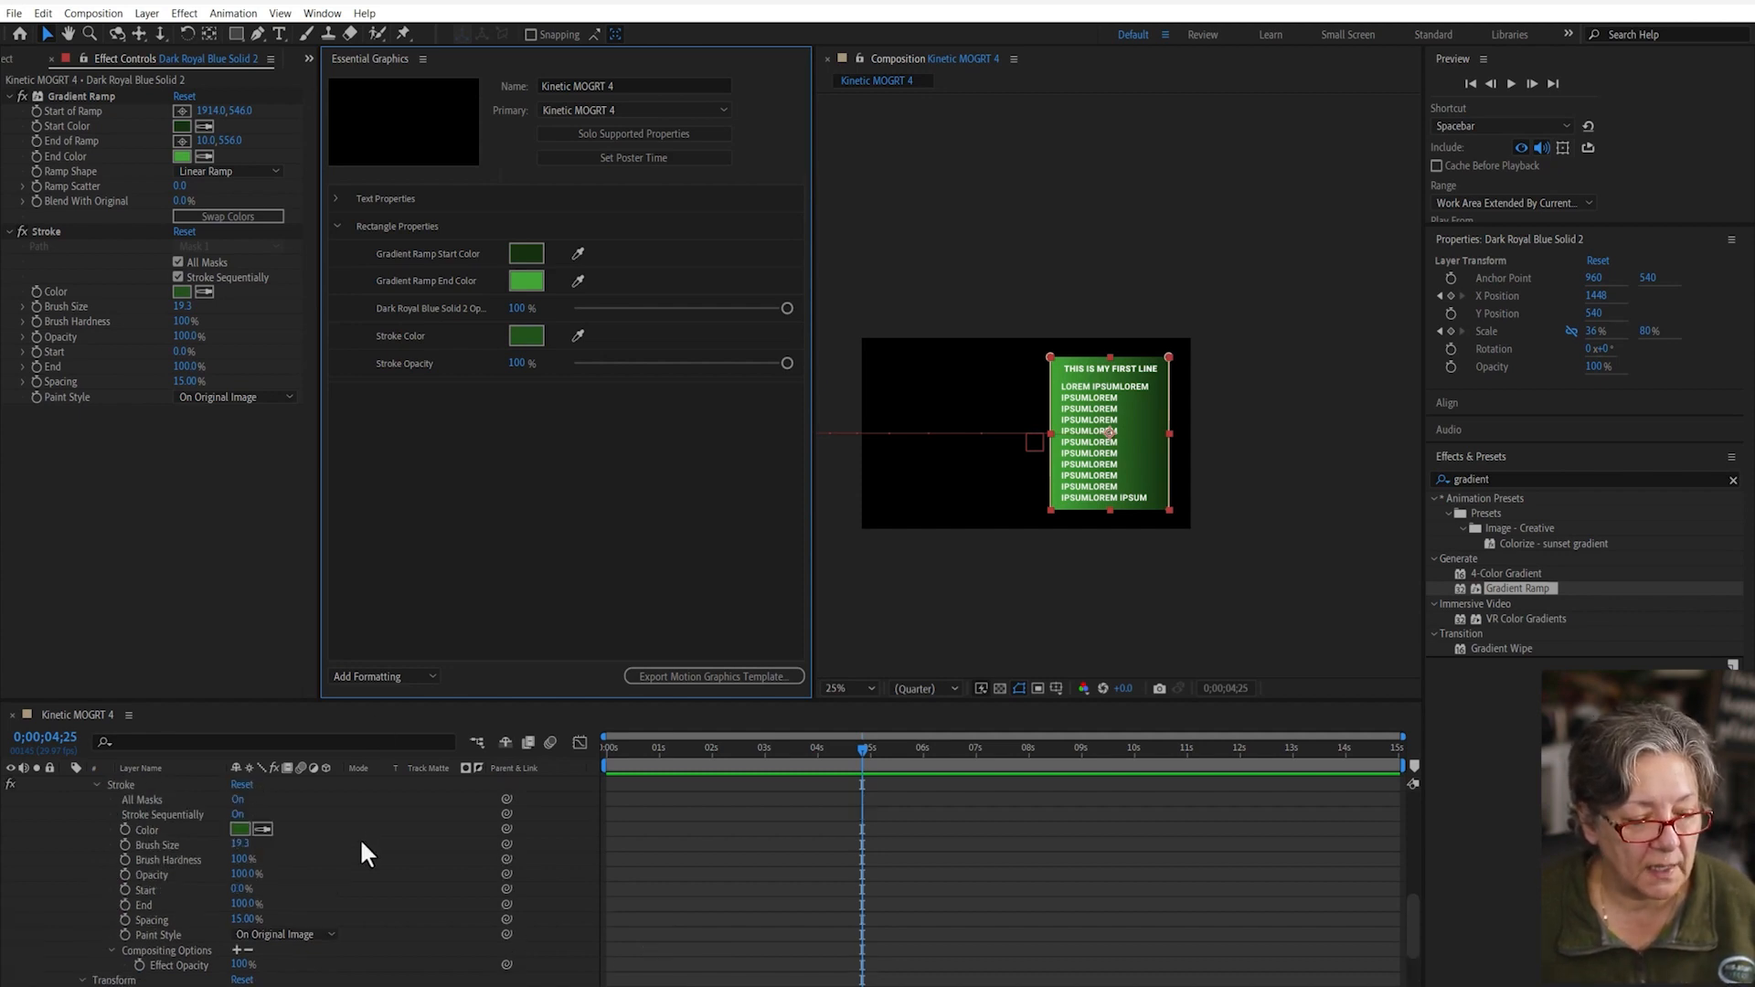
pyautogui.scroll(-4, 361, 841)
pyautogui.scroll(6, 359, 837)
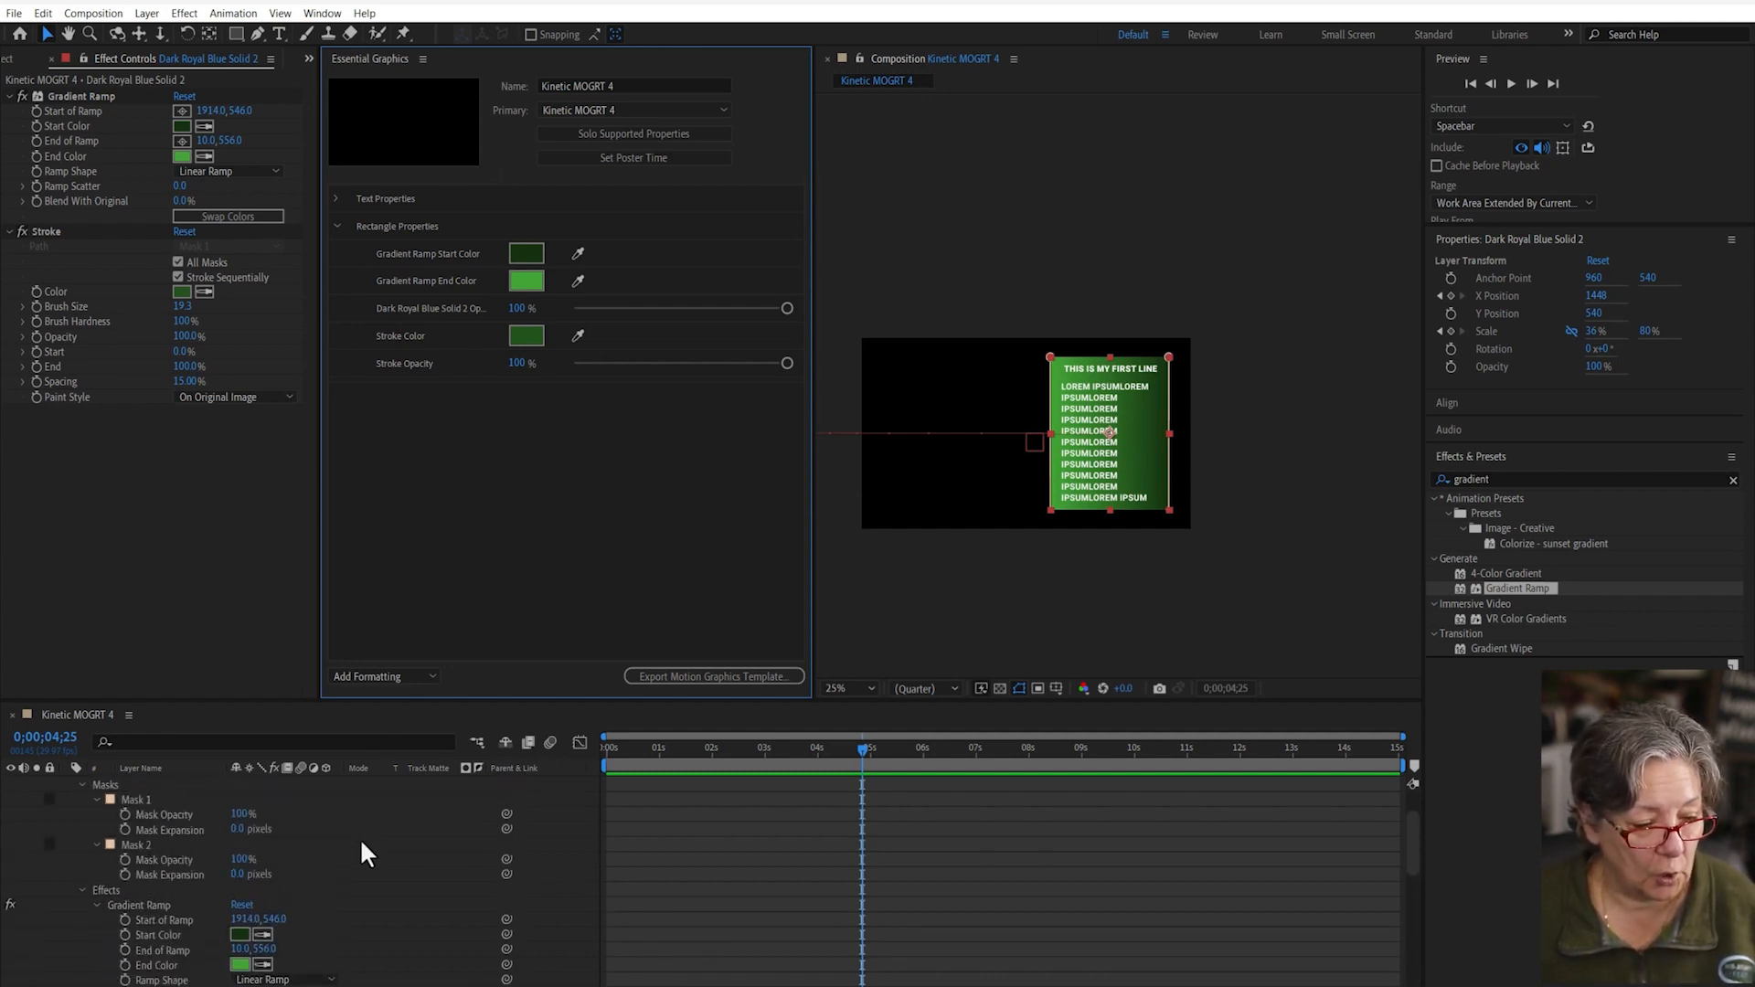
pyautogui.scroll(2, 346, 859)
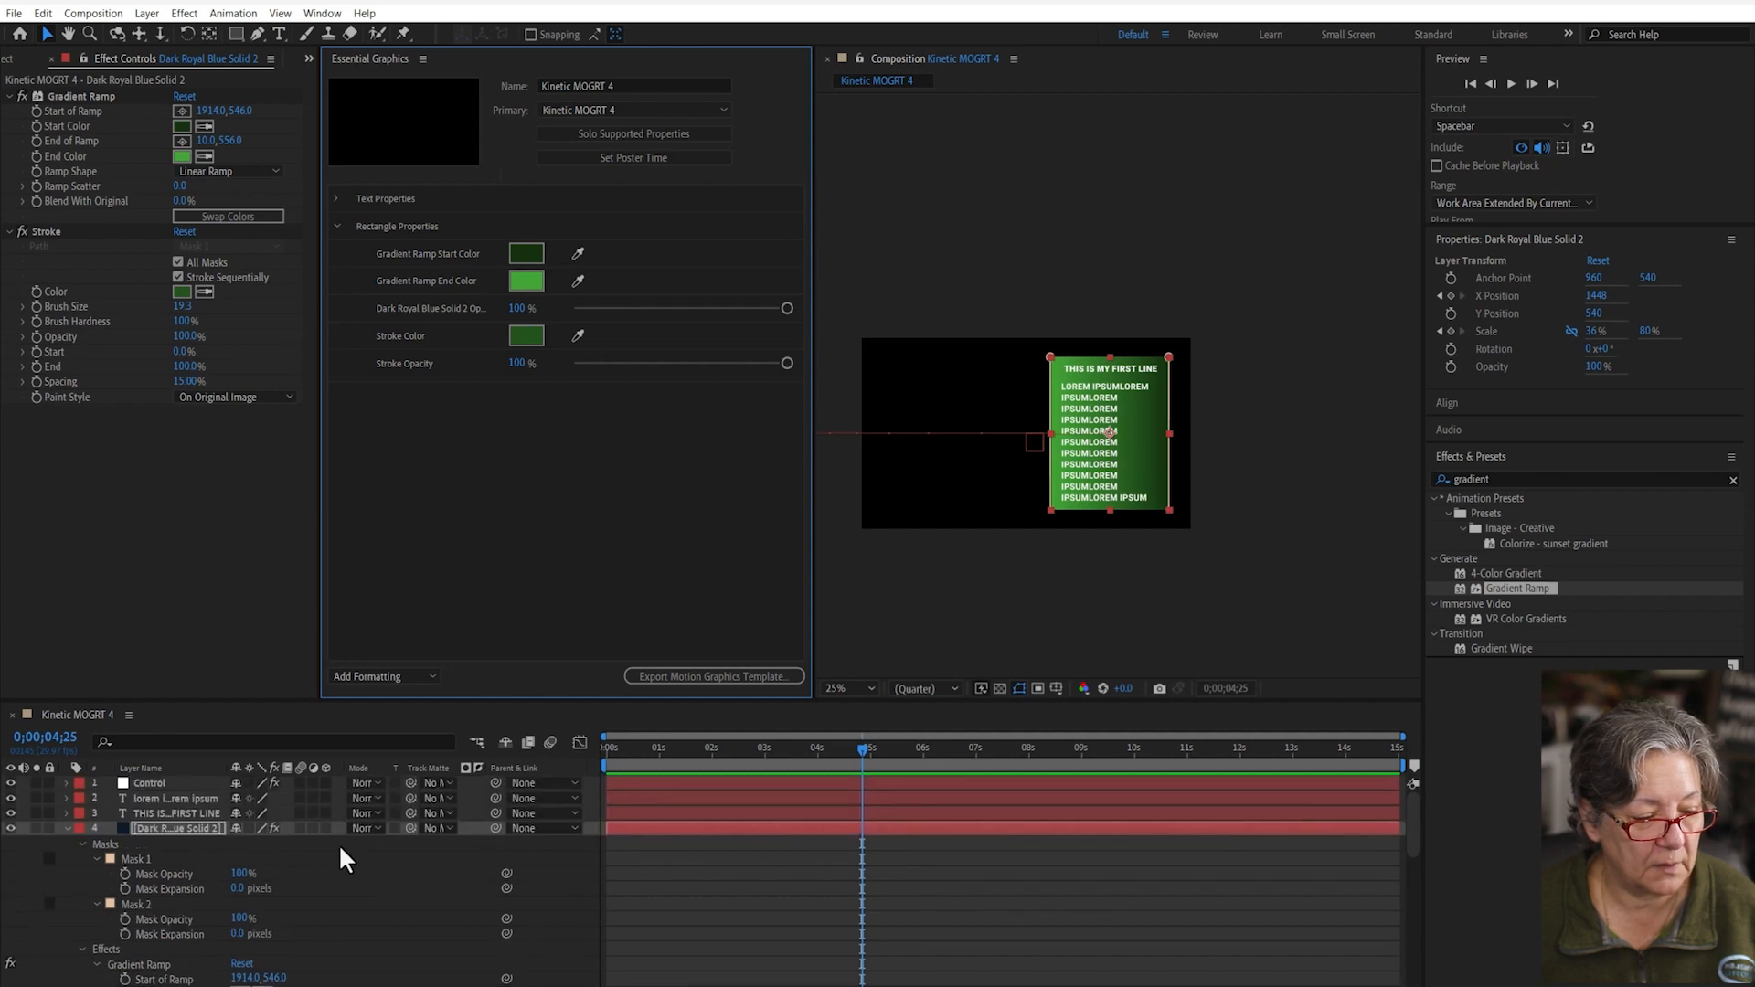
pyautogui.click(65, 829)
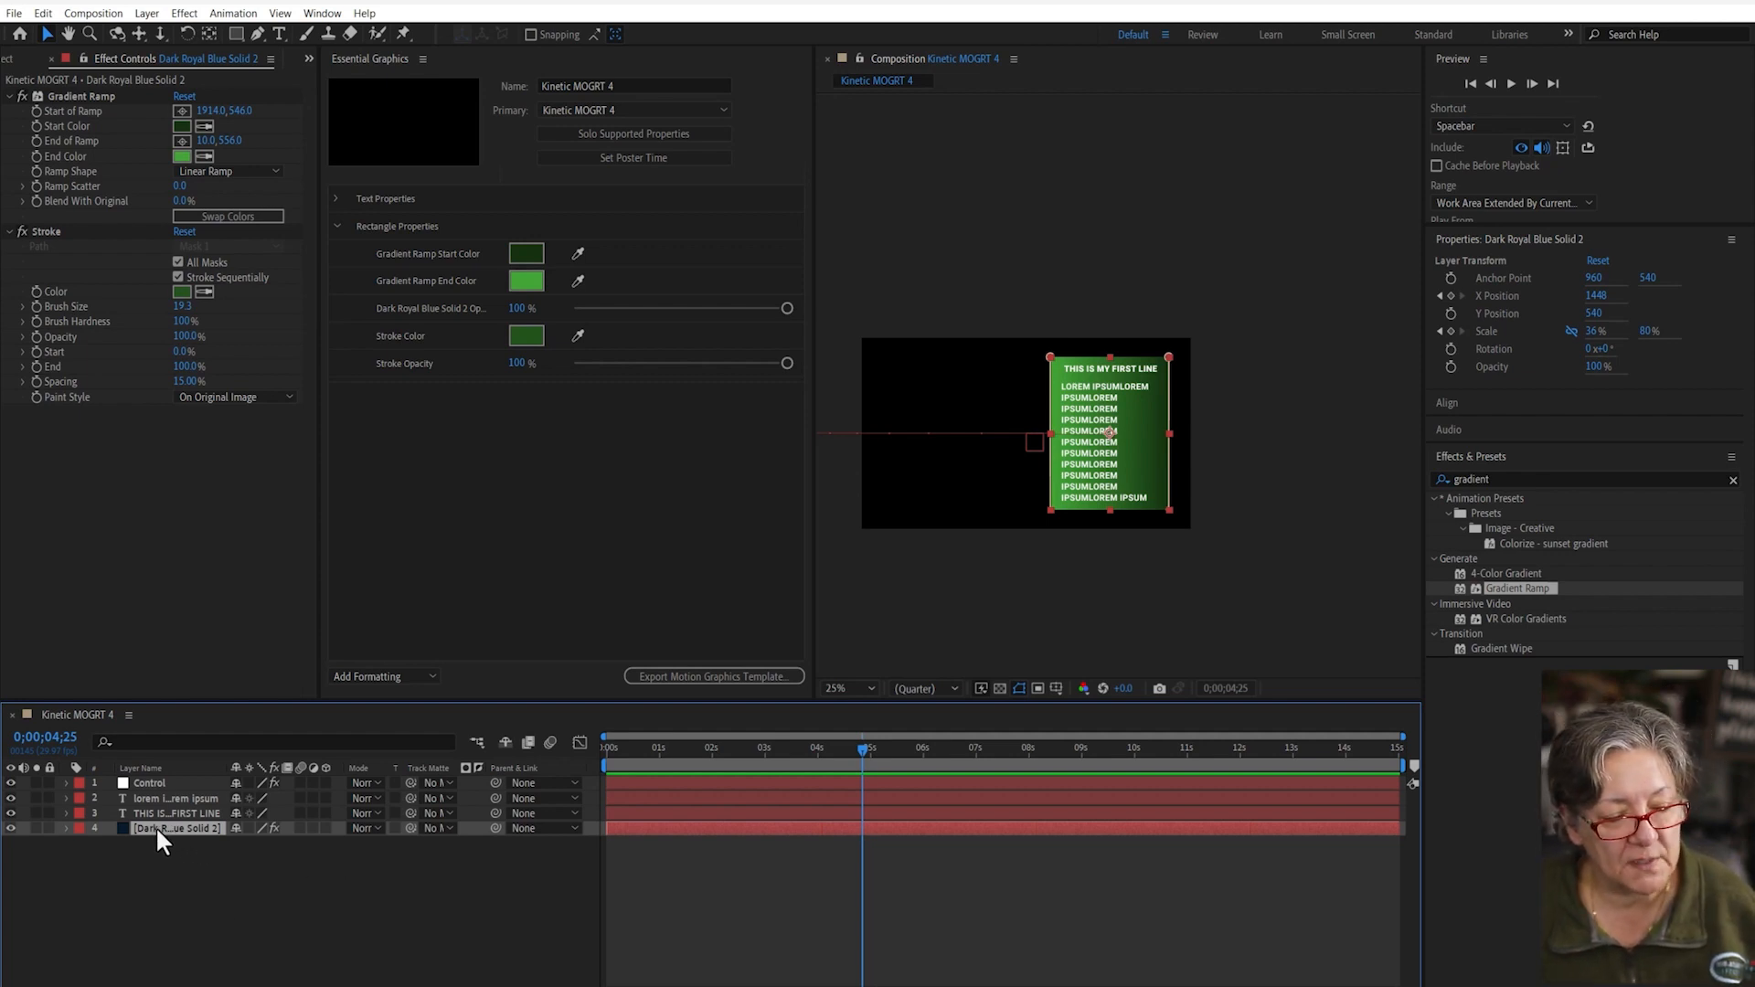
# - Parent the dark solid to the Control layer and add Control's Position property at the end of the Rectangle Properties group
pyautogui.moveTo(491, 827); pyautogui.dragTo(179, 781)
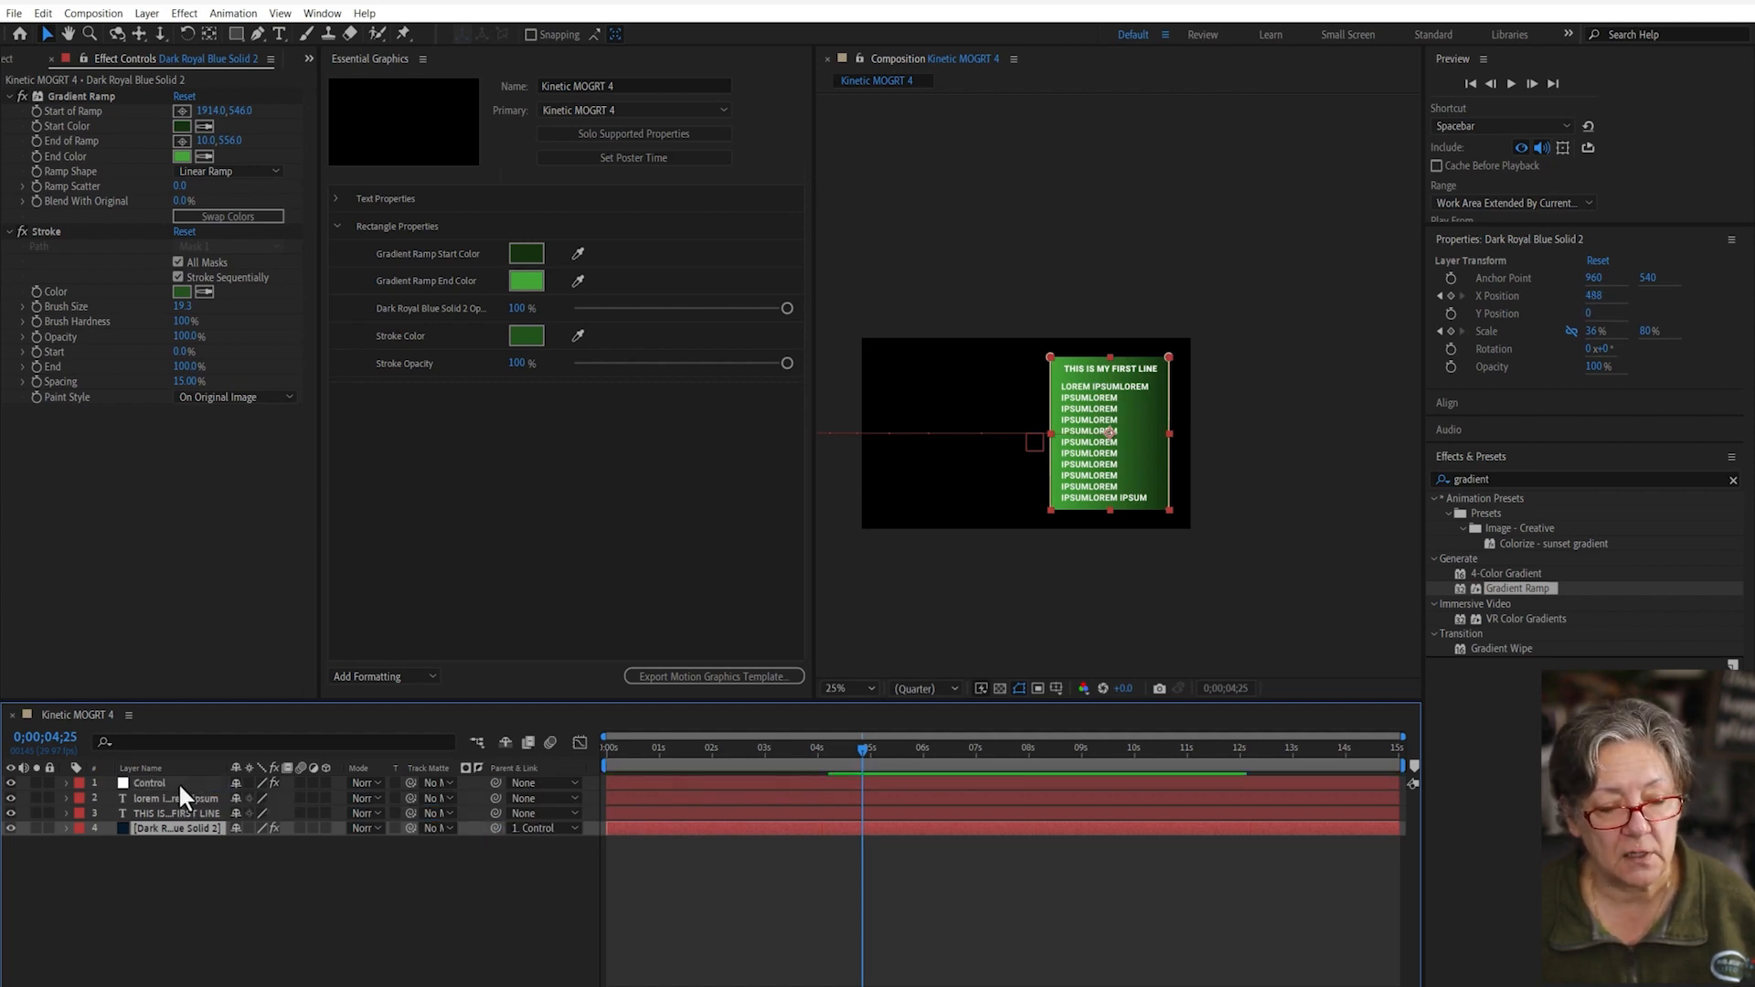
pyautogui.click(179, 781)
pyautogui.press('p')
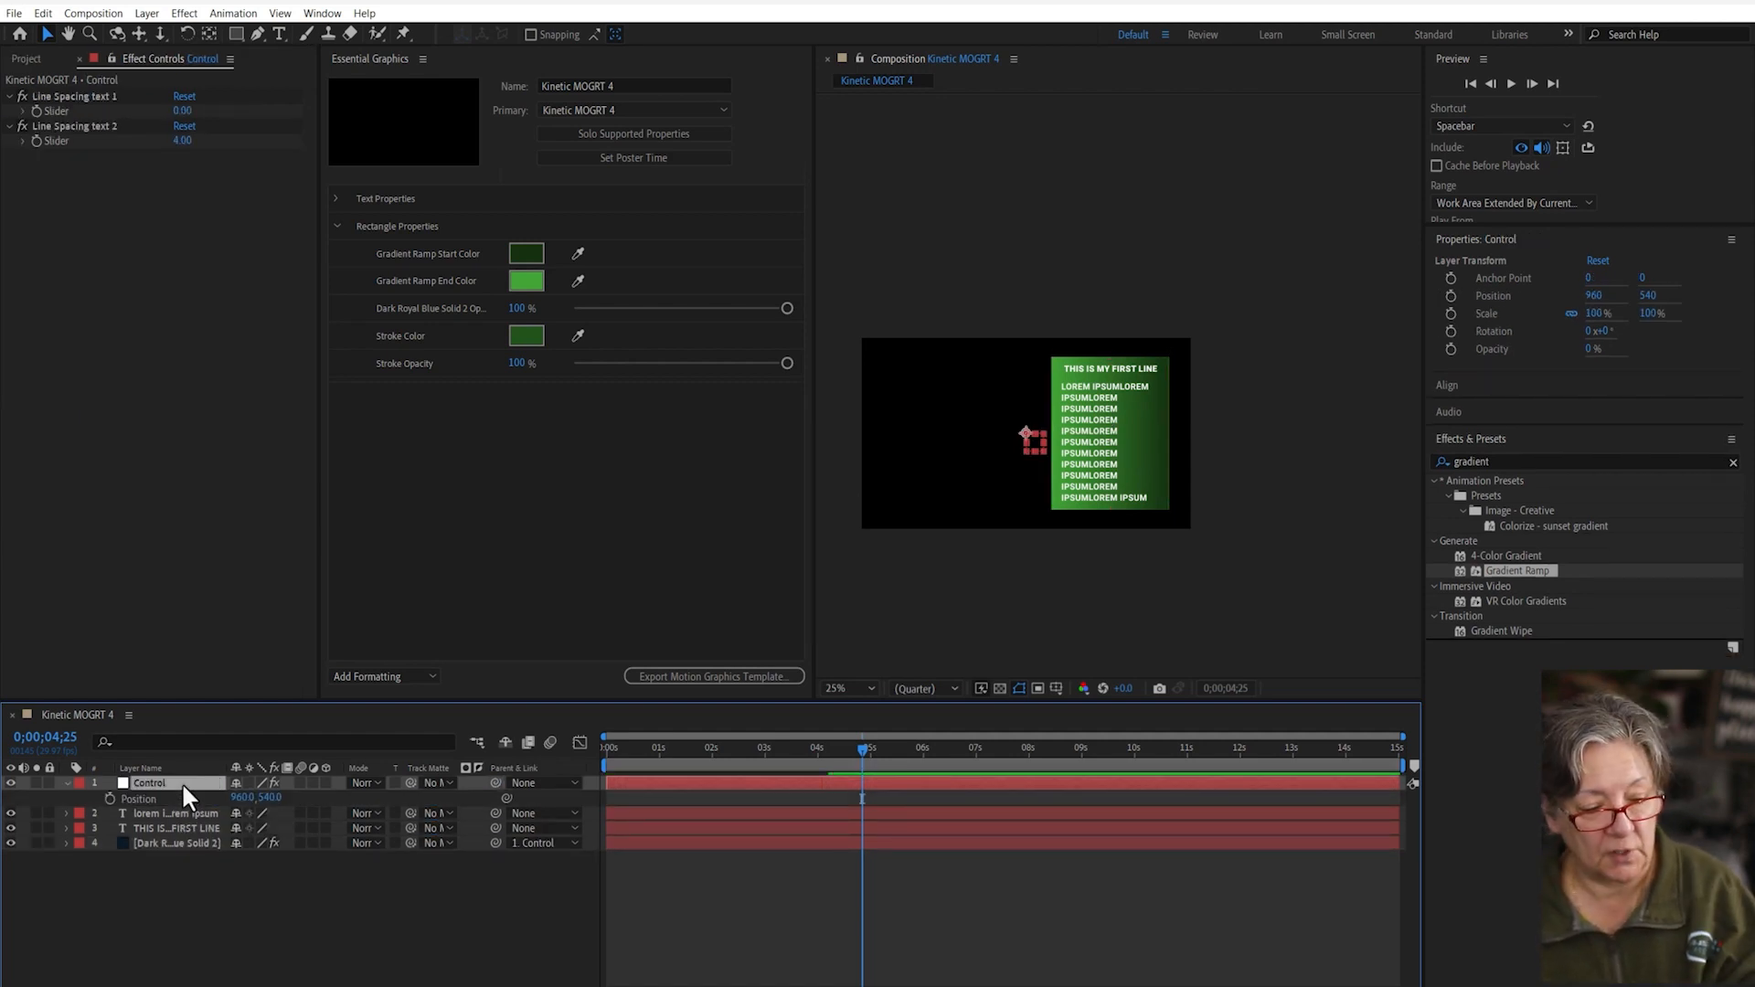
pyautogui.moveTo(131, 798); pyautogui.dragTo(436, 391)
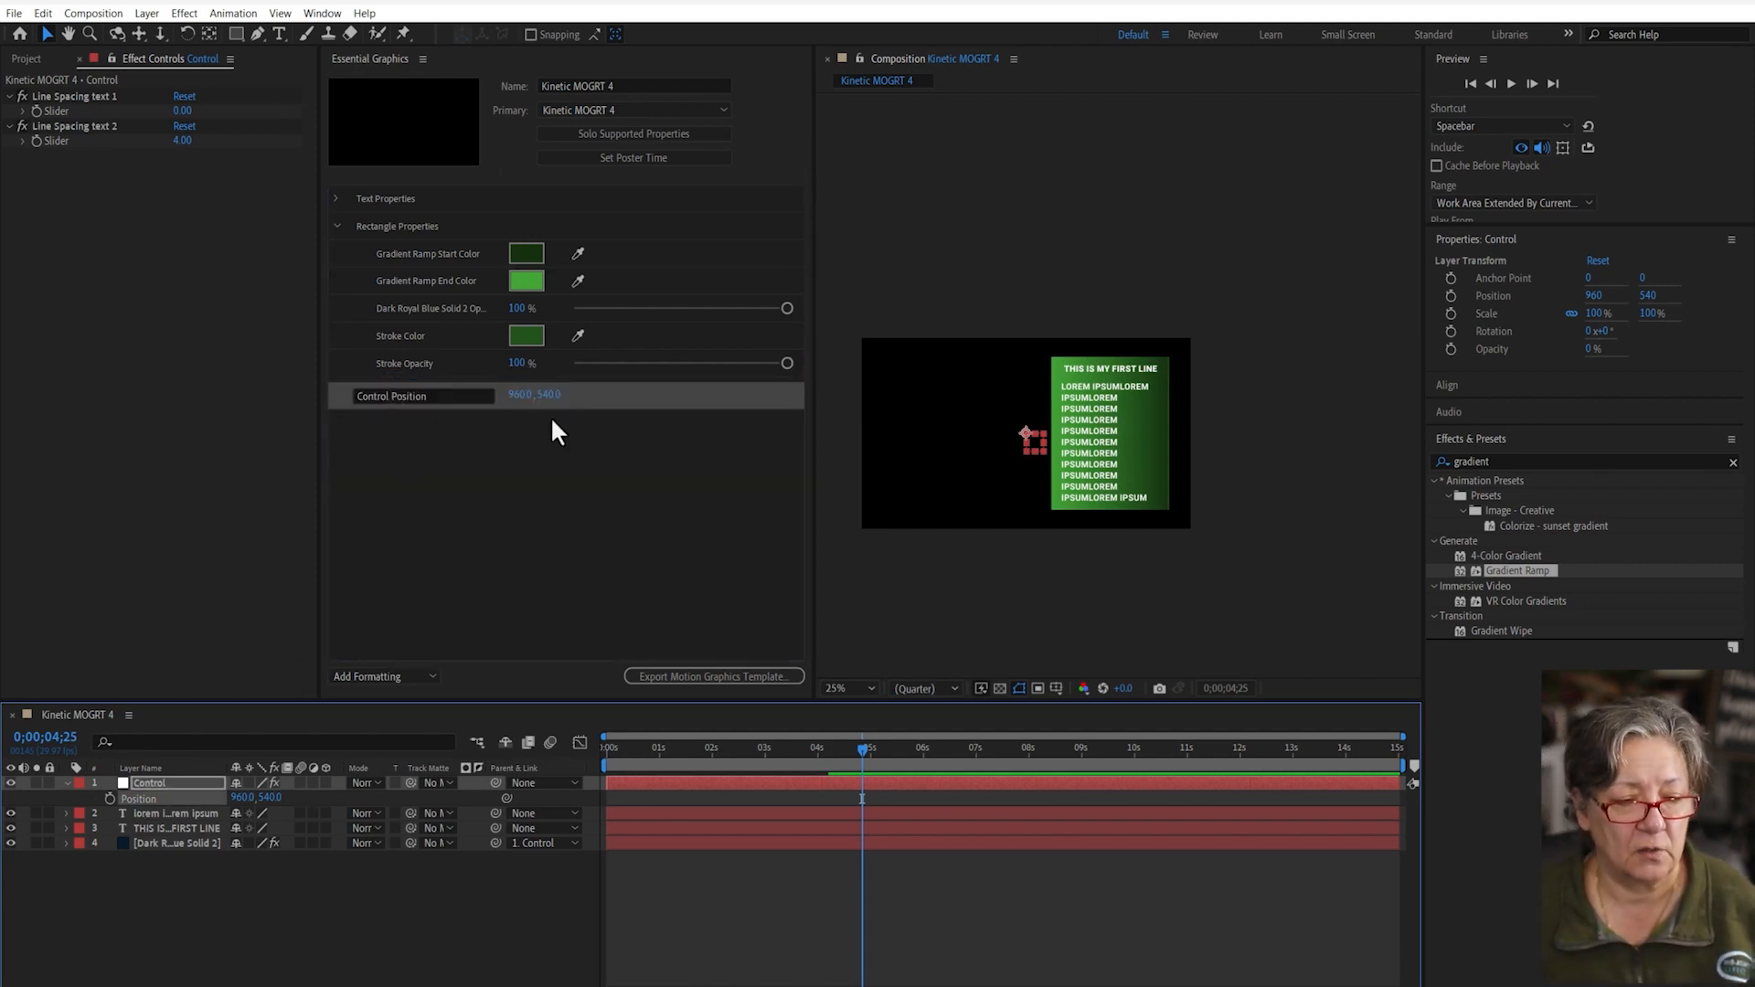
pyautogui.click(592, 386)
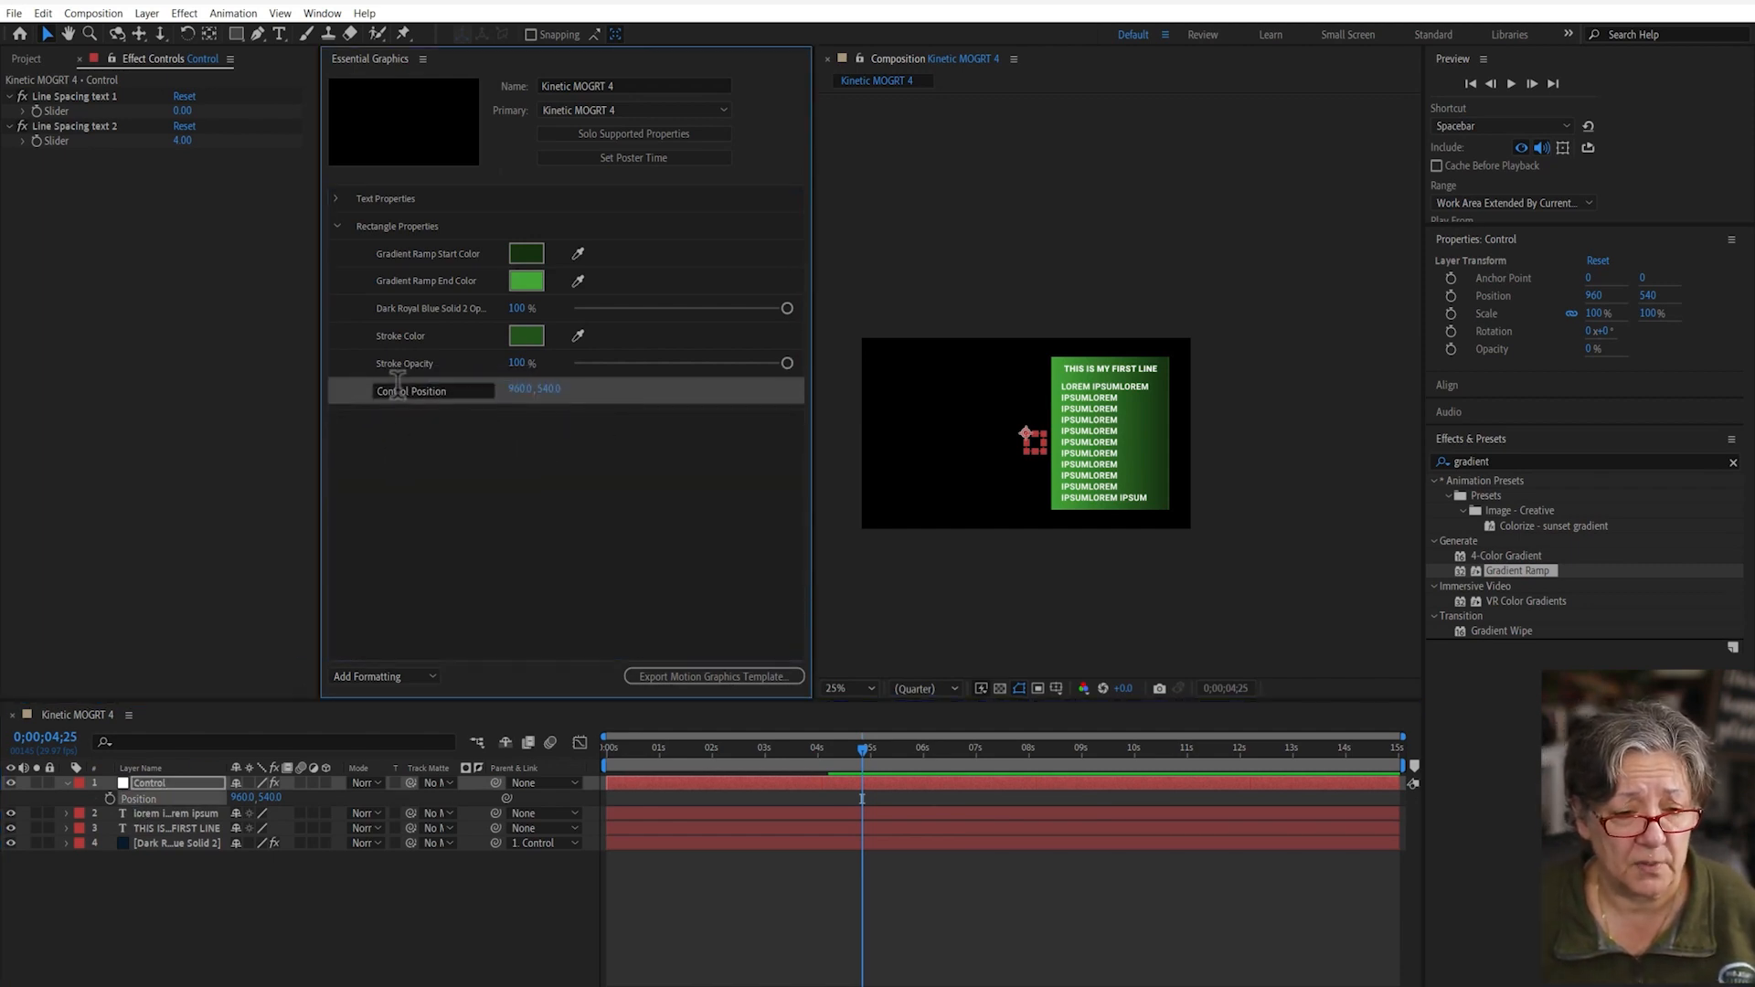
# - Rename the two Gradient Ramp controls in Rectangle Properties to Start Color and End Color
pyautogui.click(428, 253)
pyautogui.moveTo(441, 248); pyautogui.dragTo(312, 249)
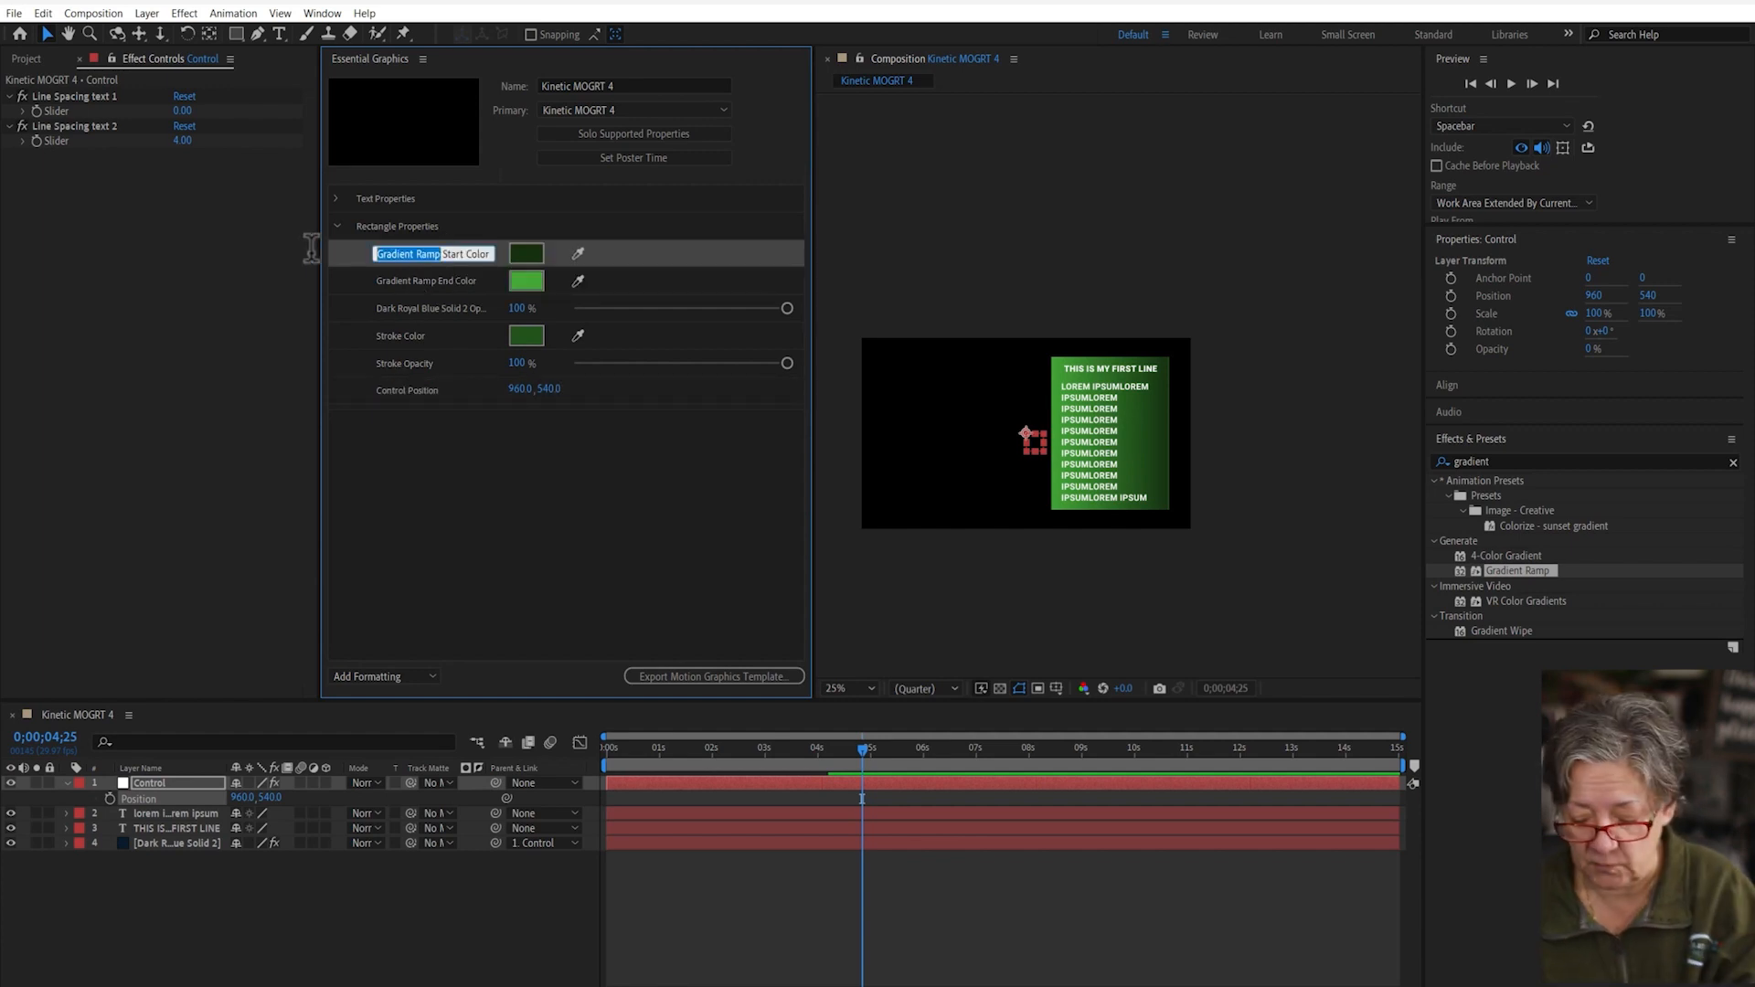
pyautogui.click(408, 281)
pyautogui.moveTo(439, 281); pyautogui.dragTo(282, 282)
pyautogui.press('BackSpace')
# - Rename the dark solid's opacity control in Rectangle Properties to Rectangle Opacity
pyautogui.click(421, 307)
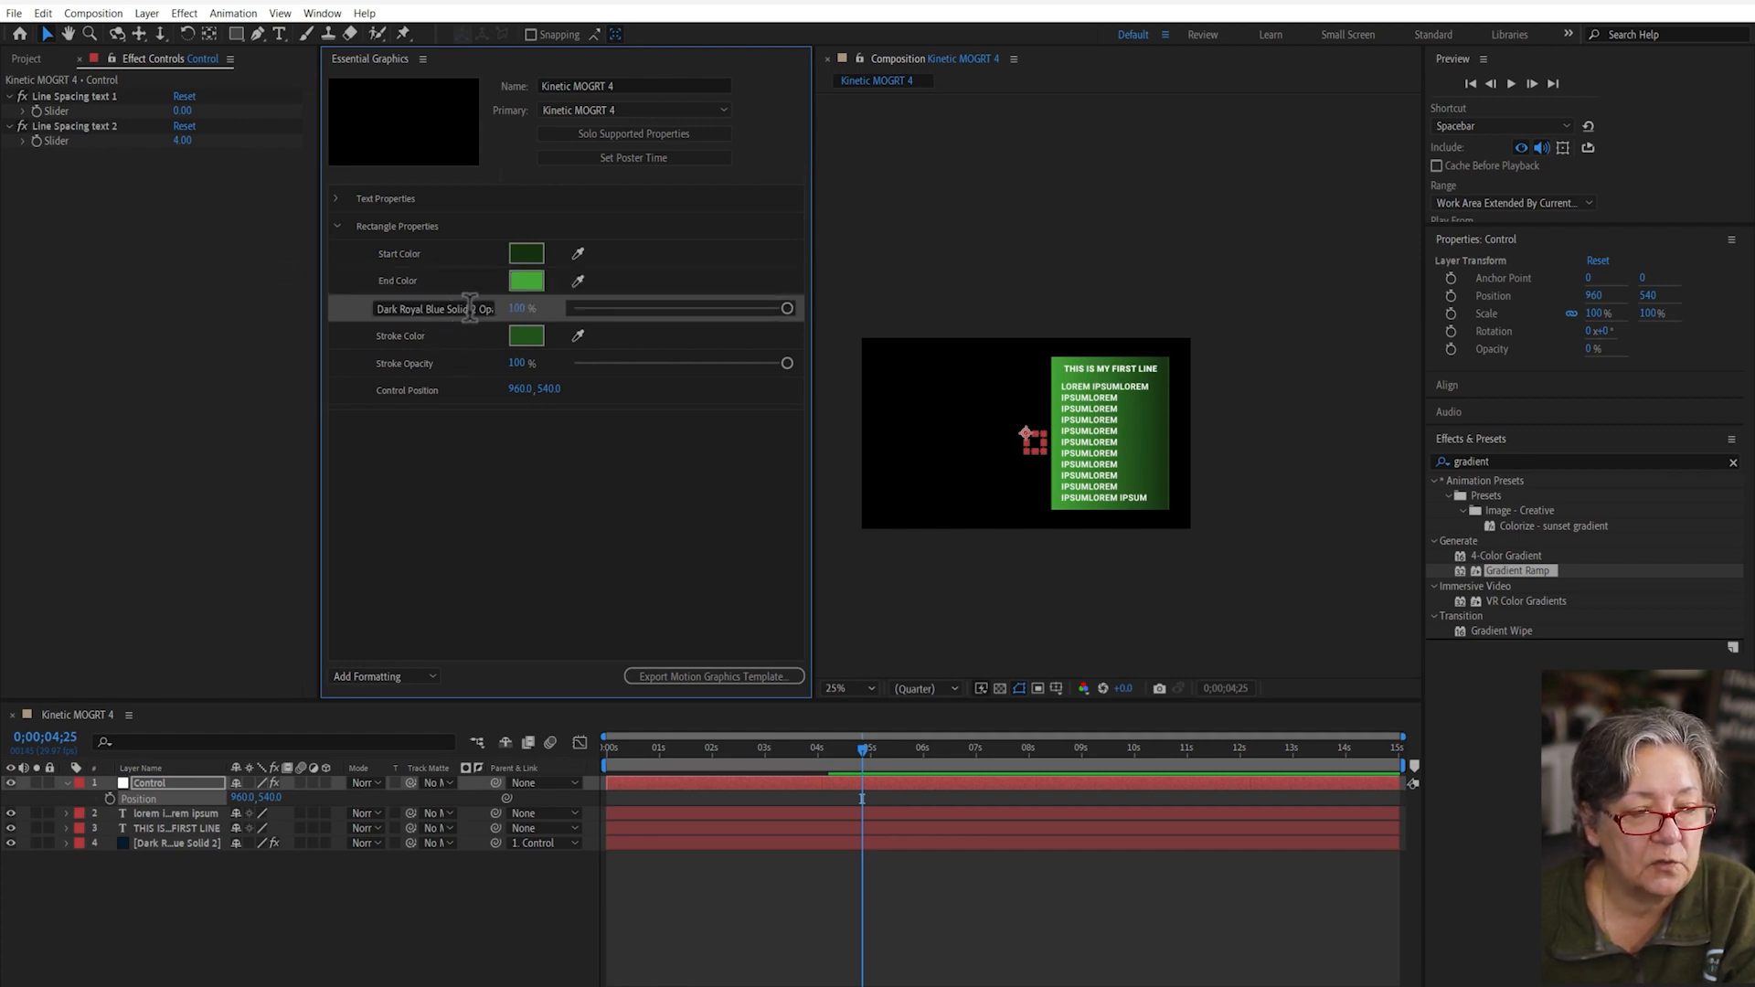
pyautogui.moveTo(479, 307); pyautogui.dragTo(235, 306)
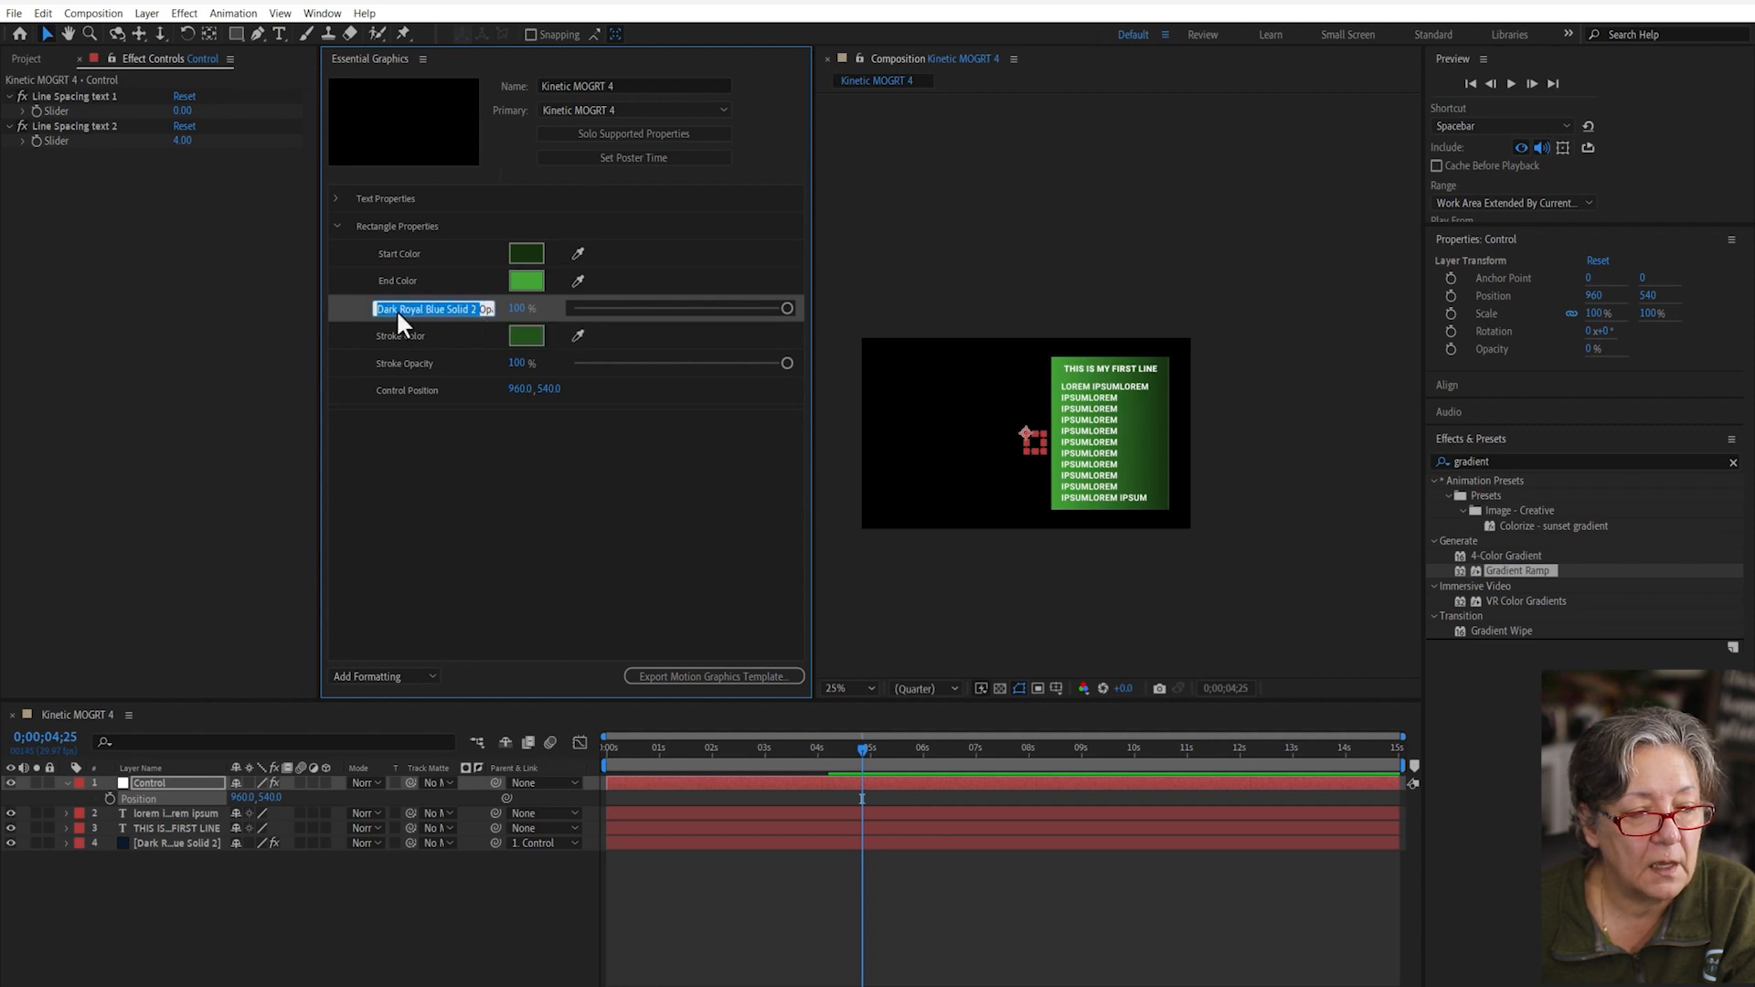
pyautogui.write('Rectangle Opacity')
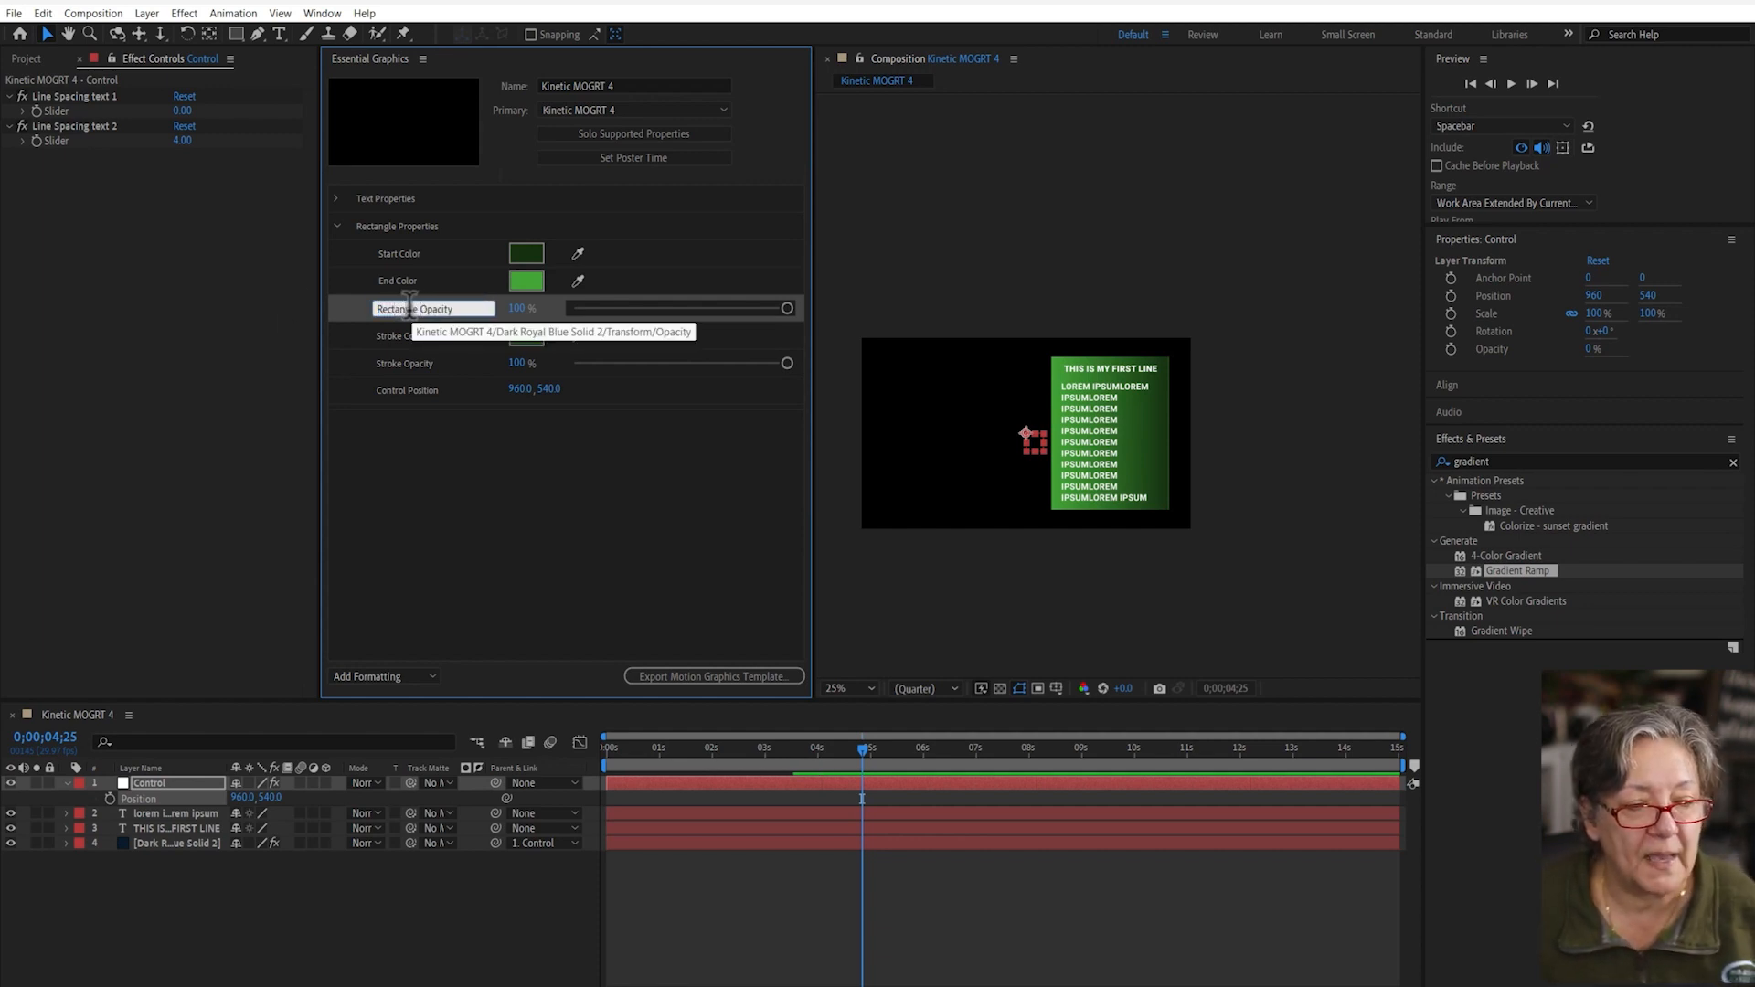
pyautogui.click(431, 483)
# - Rename the Control Position entry in the Rectangle Properties group to Rectangle Position
pyautogui.click(406, 336)
pyautogui.click(405, 363)
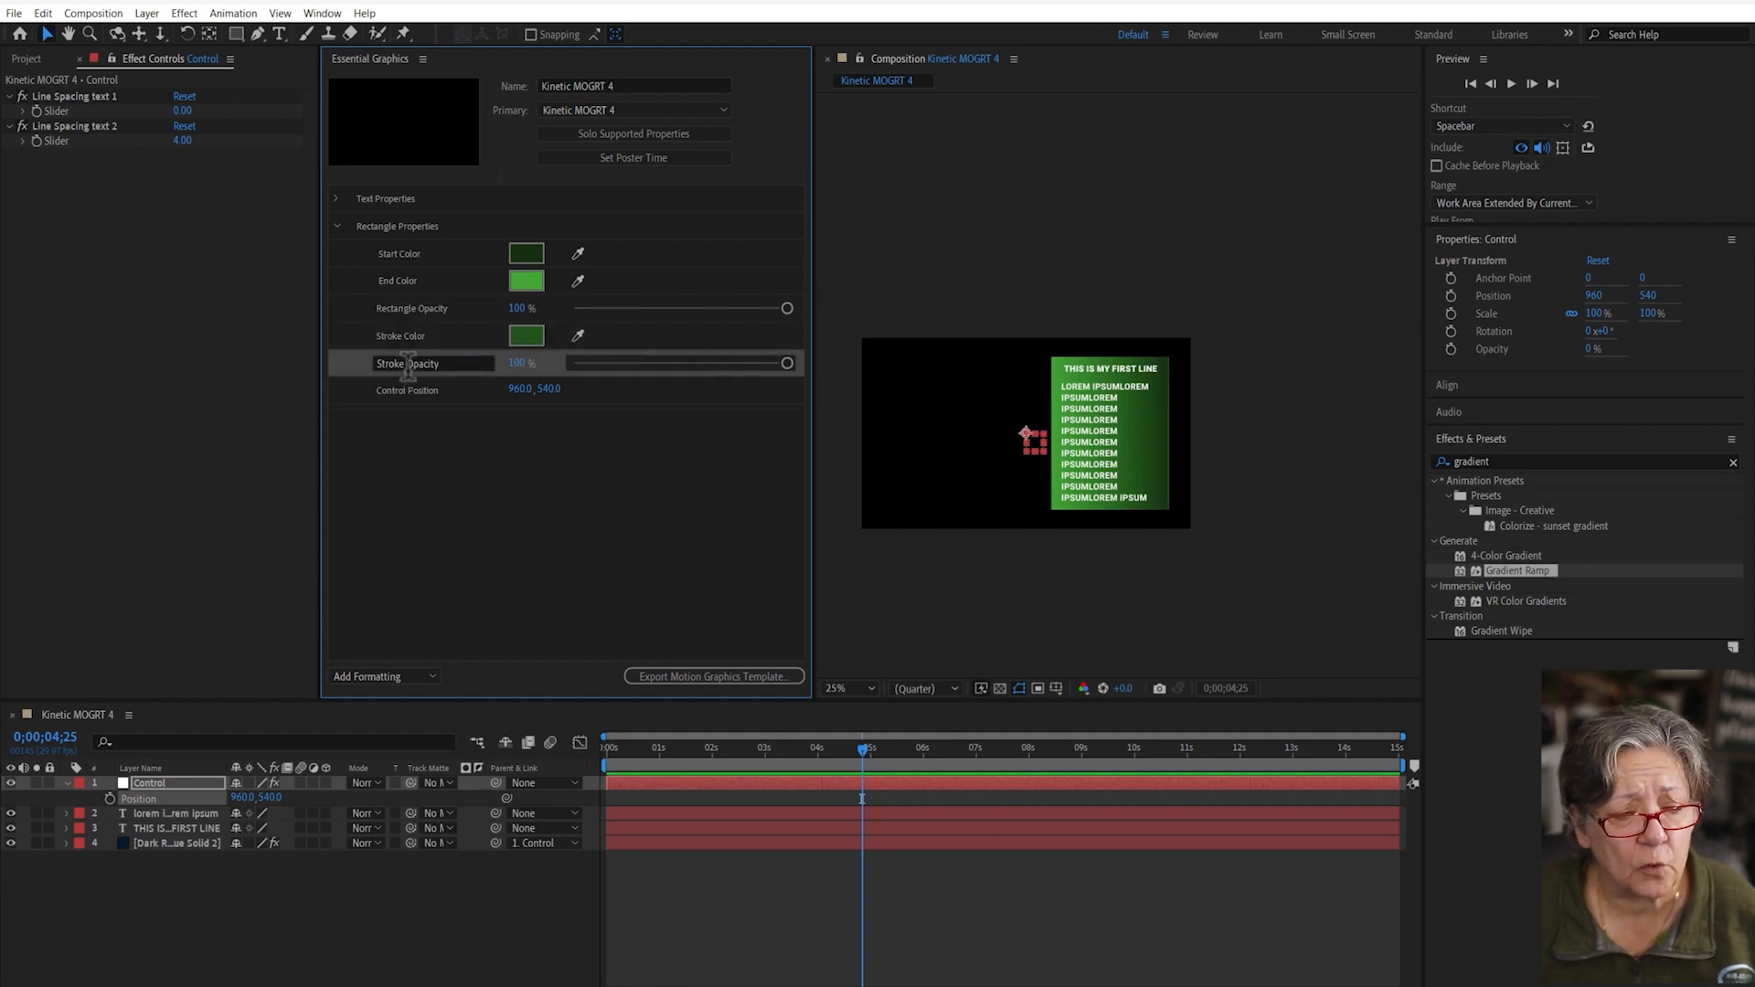
pyautogui.click(409, 392)
pyautogui.moveTo(407, 392); pyautogui.dragTo(277, 398)
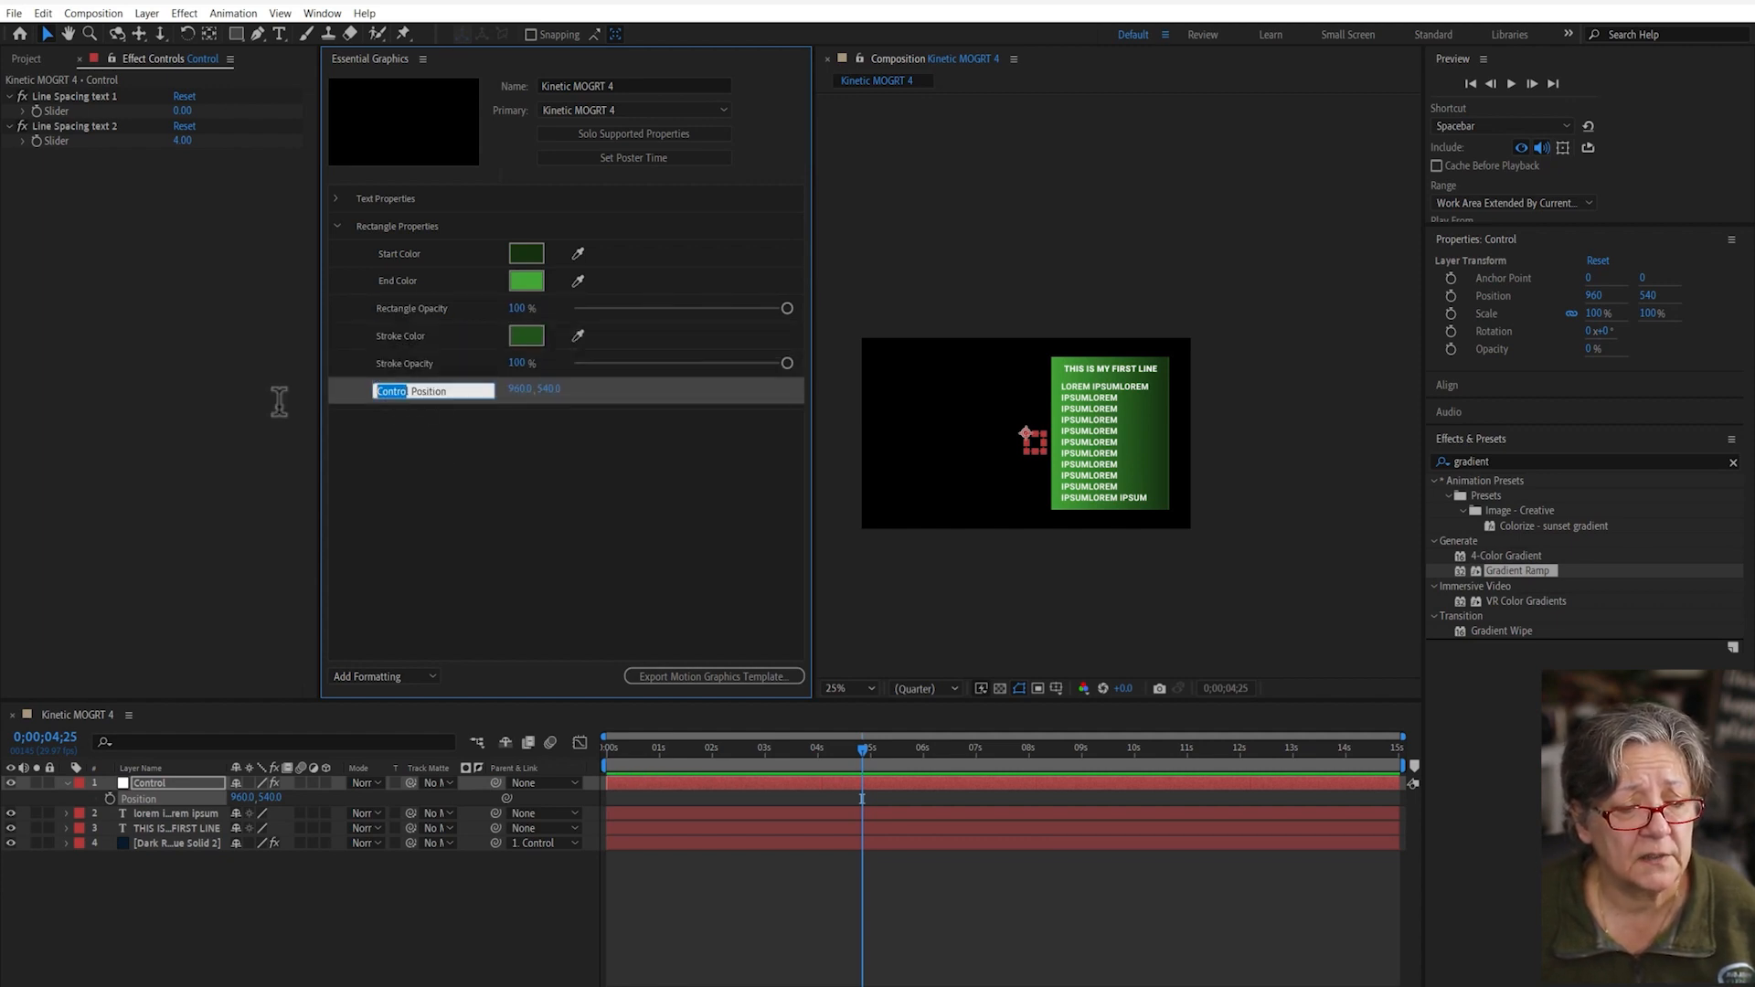
pyautogui.press('BackSpace')
pyautogui.press('Delete')
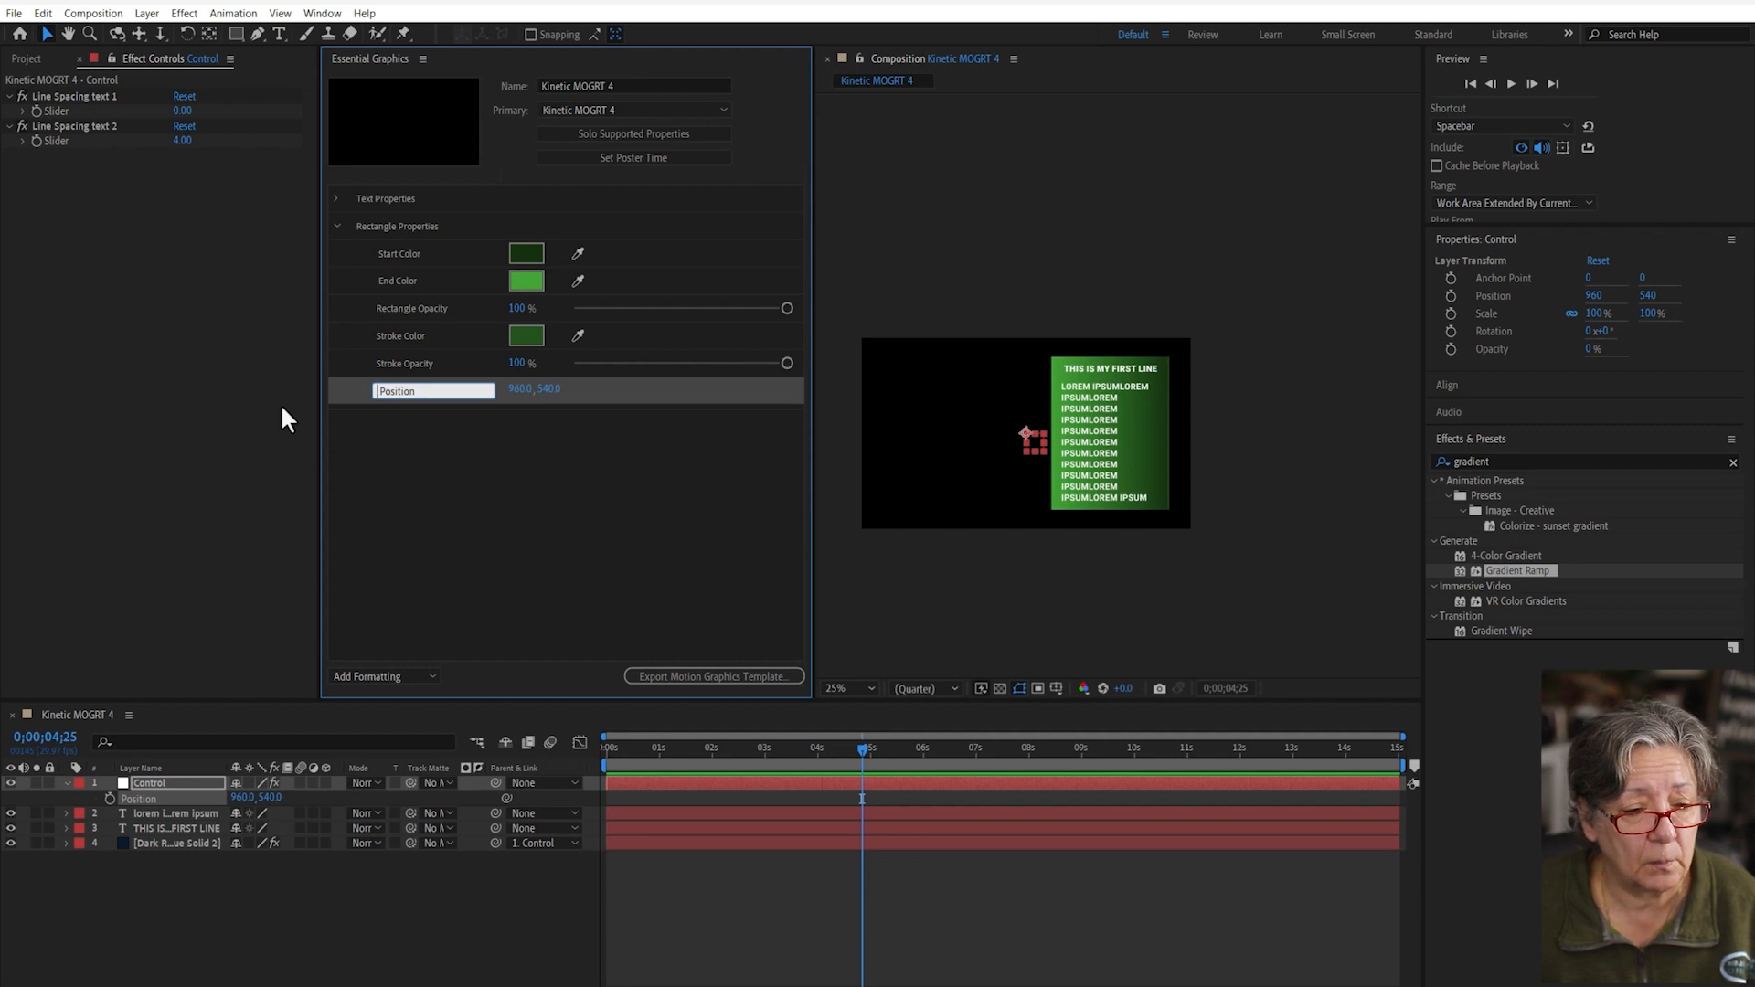
pyautogui.write('rectan')
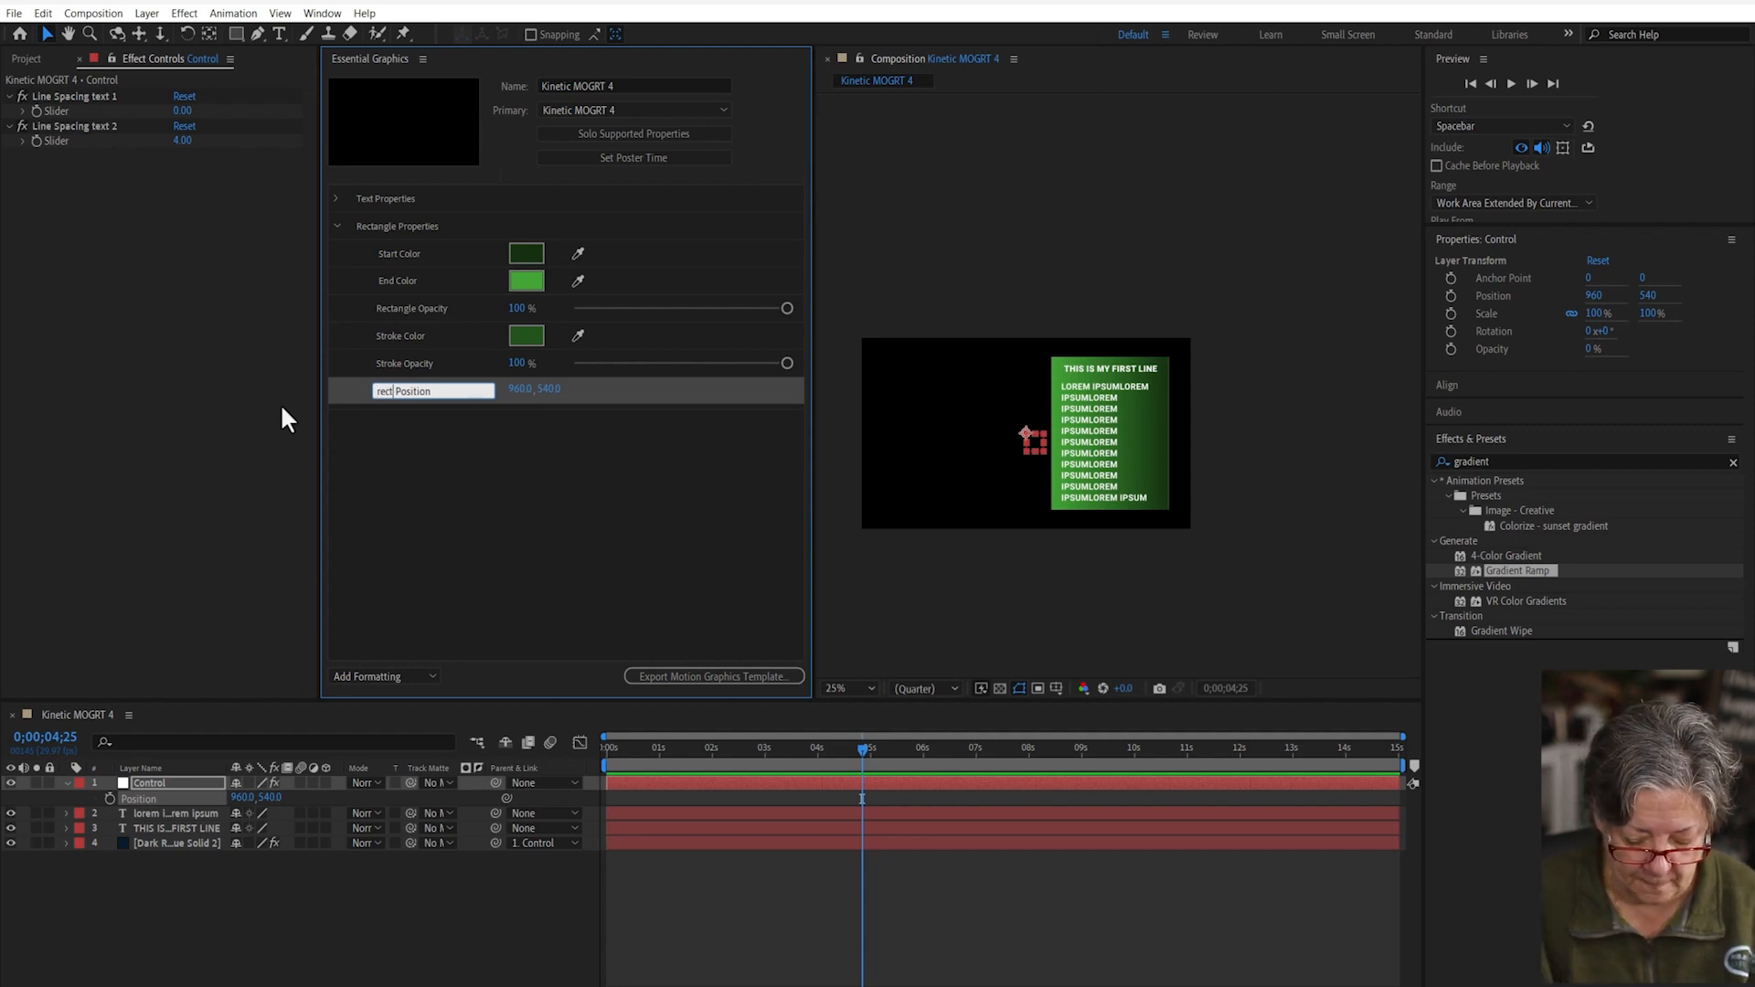
pyautogui.write('gle position')
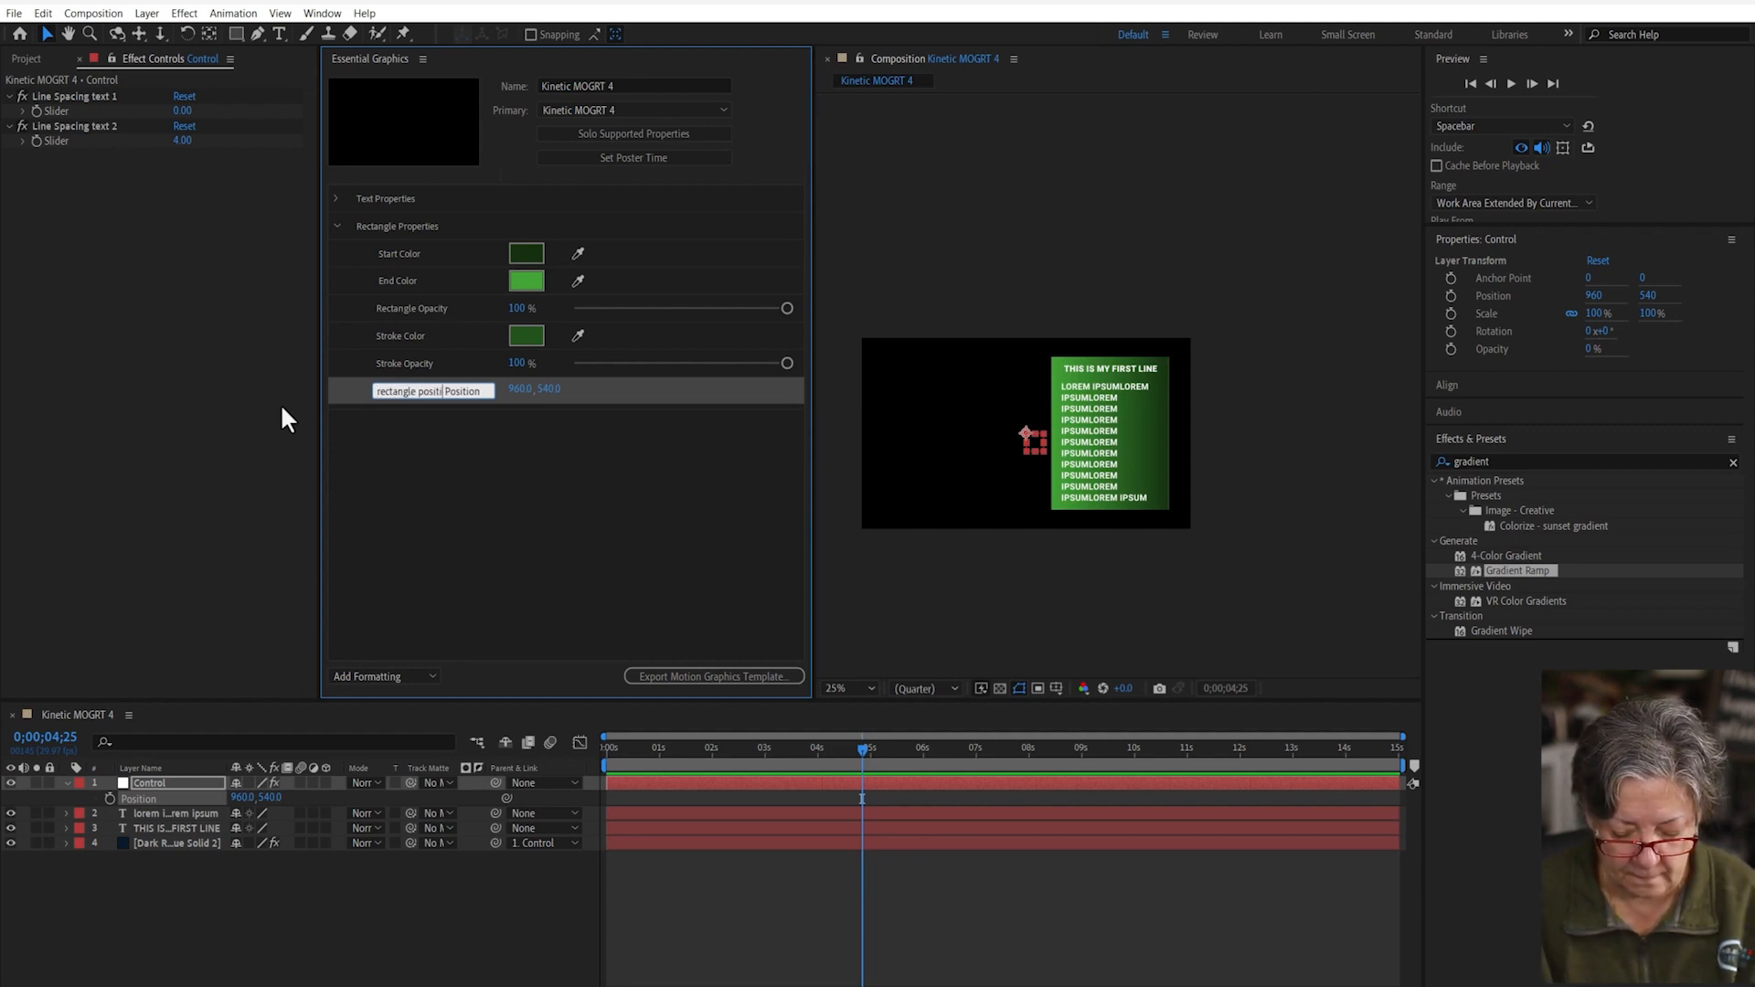
pyautogui.doubleClick(436, 392)
pyautogui.press('BackSpace')
pyautogui.press('BackSpace')
pyautogui.press('Return')
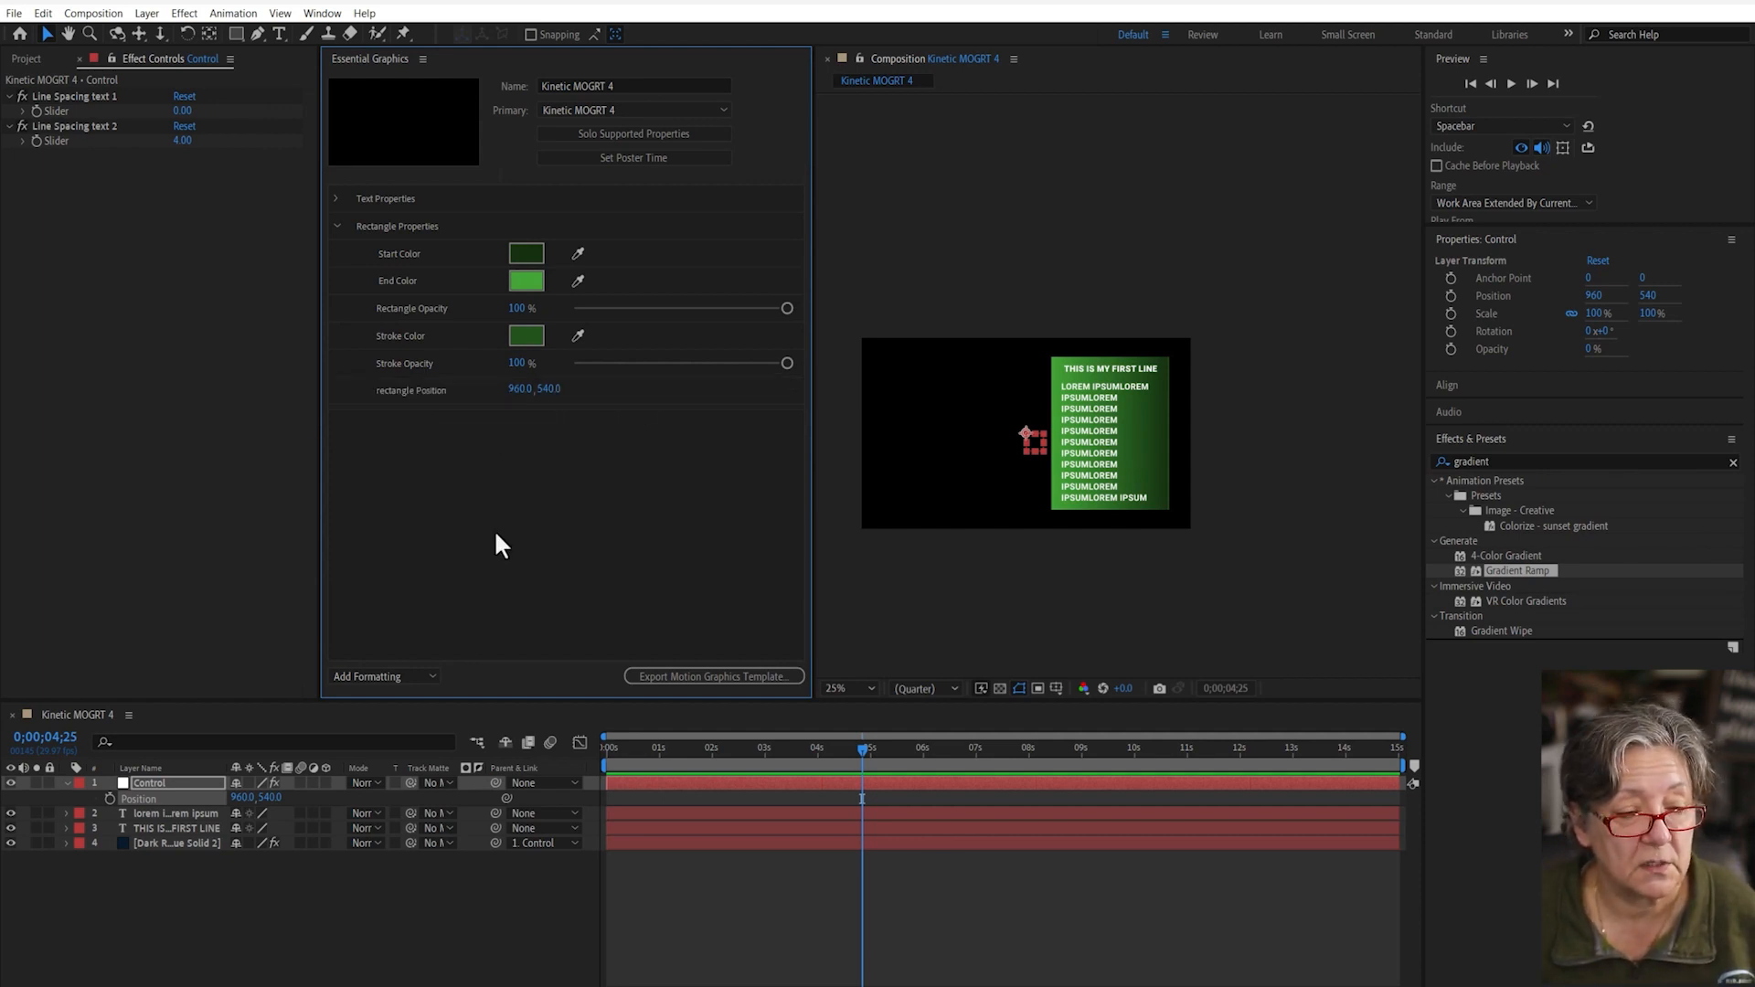
pyautogui.click(381, 393)
pyautogui.click(373, 394)
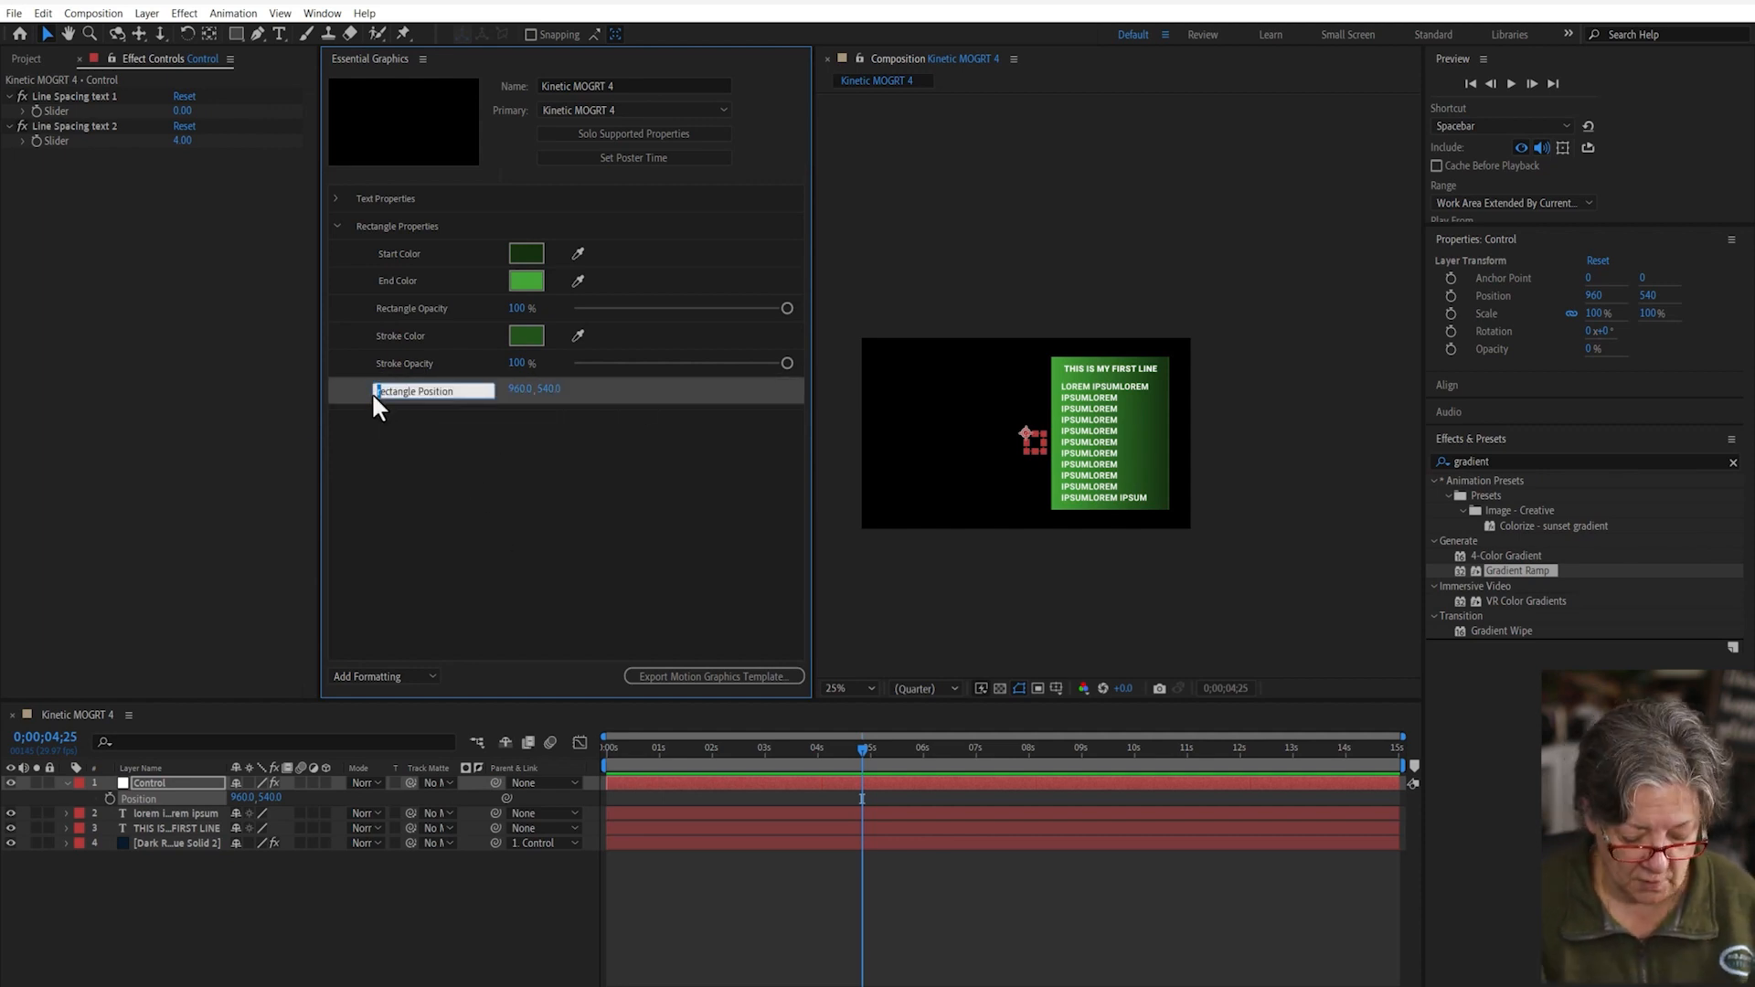
pyautogui.write('R')
pyautogui.click(434, 494)
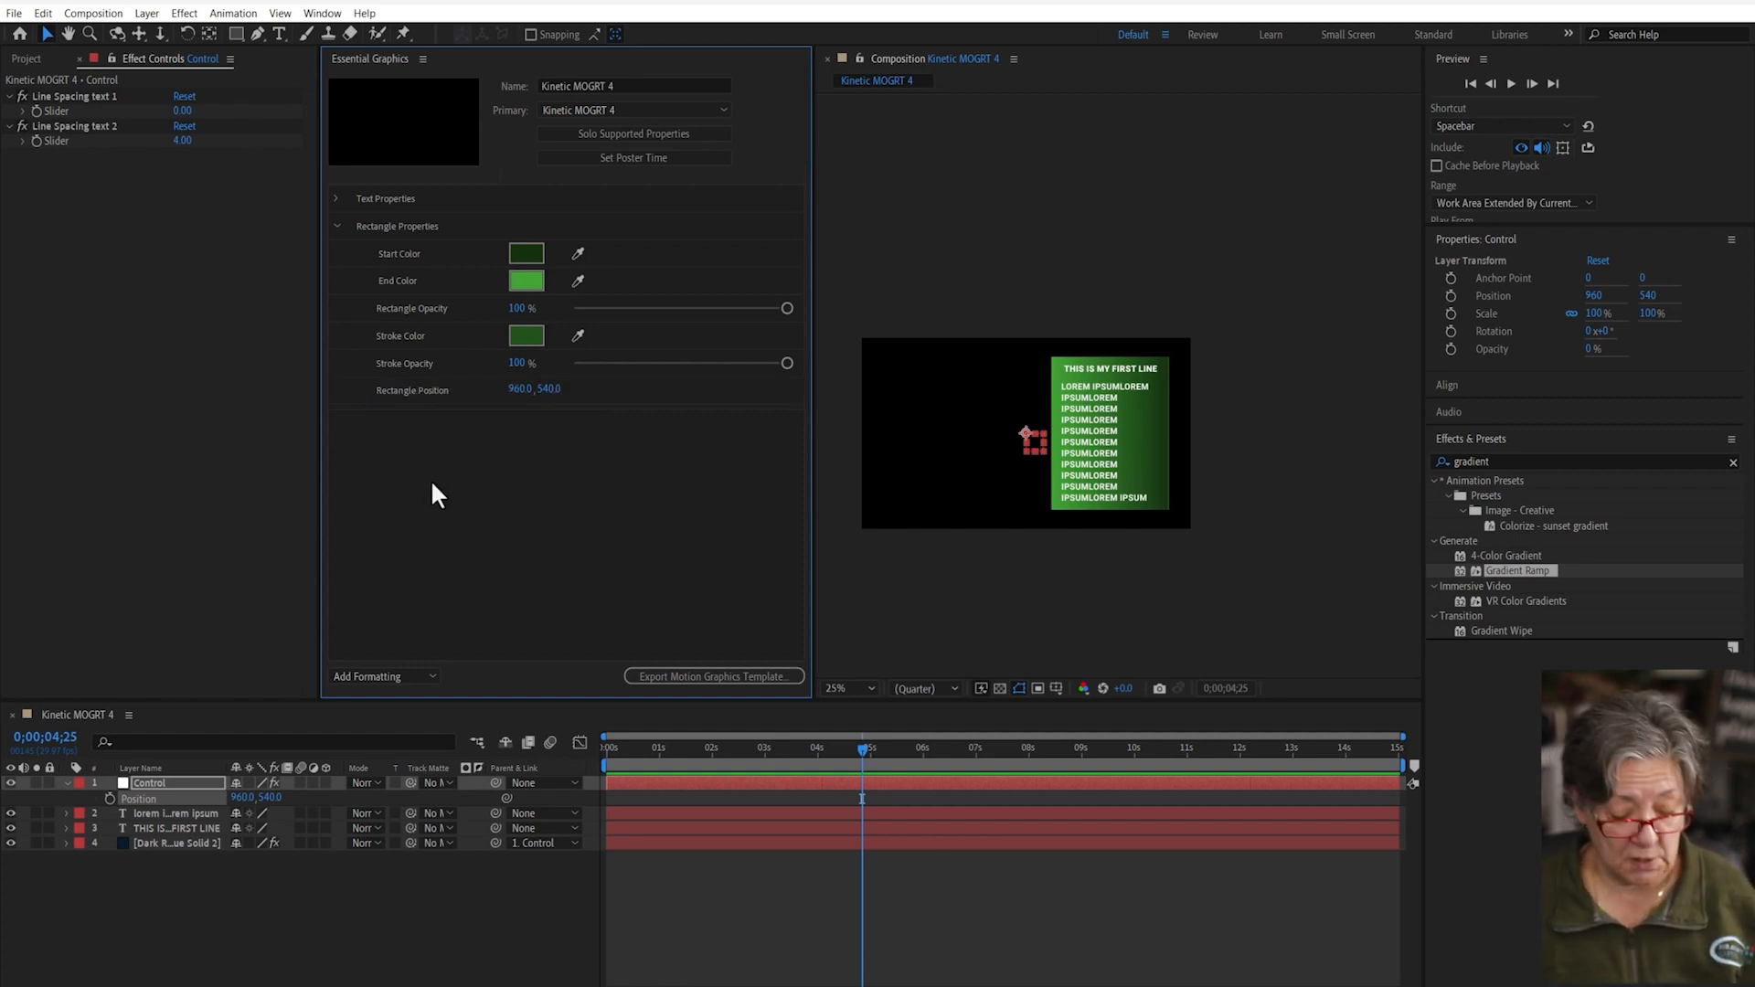
# - Save the project and export the template with a video preview to the Local Templates Folder, entering the author's first name as keyword
pyautogui.hotkey('ctrl', 's')
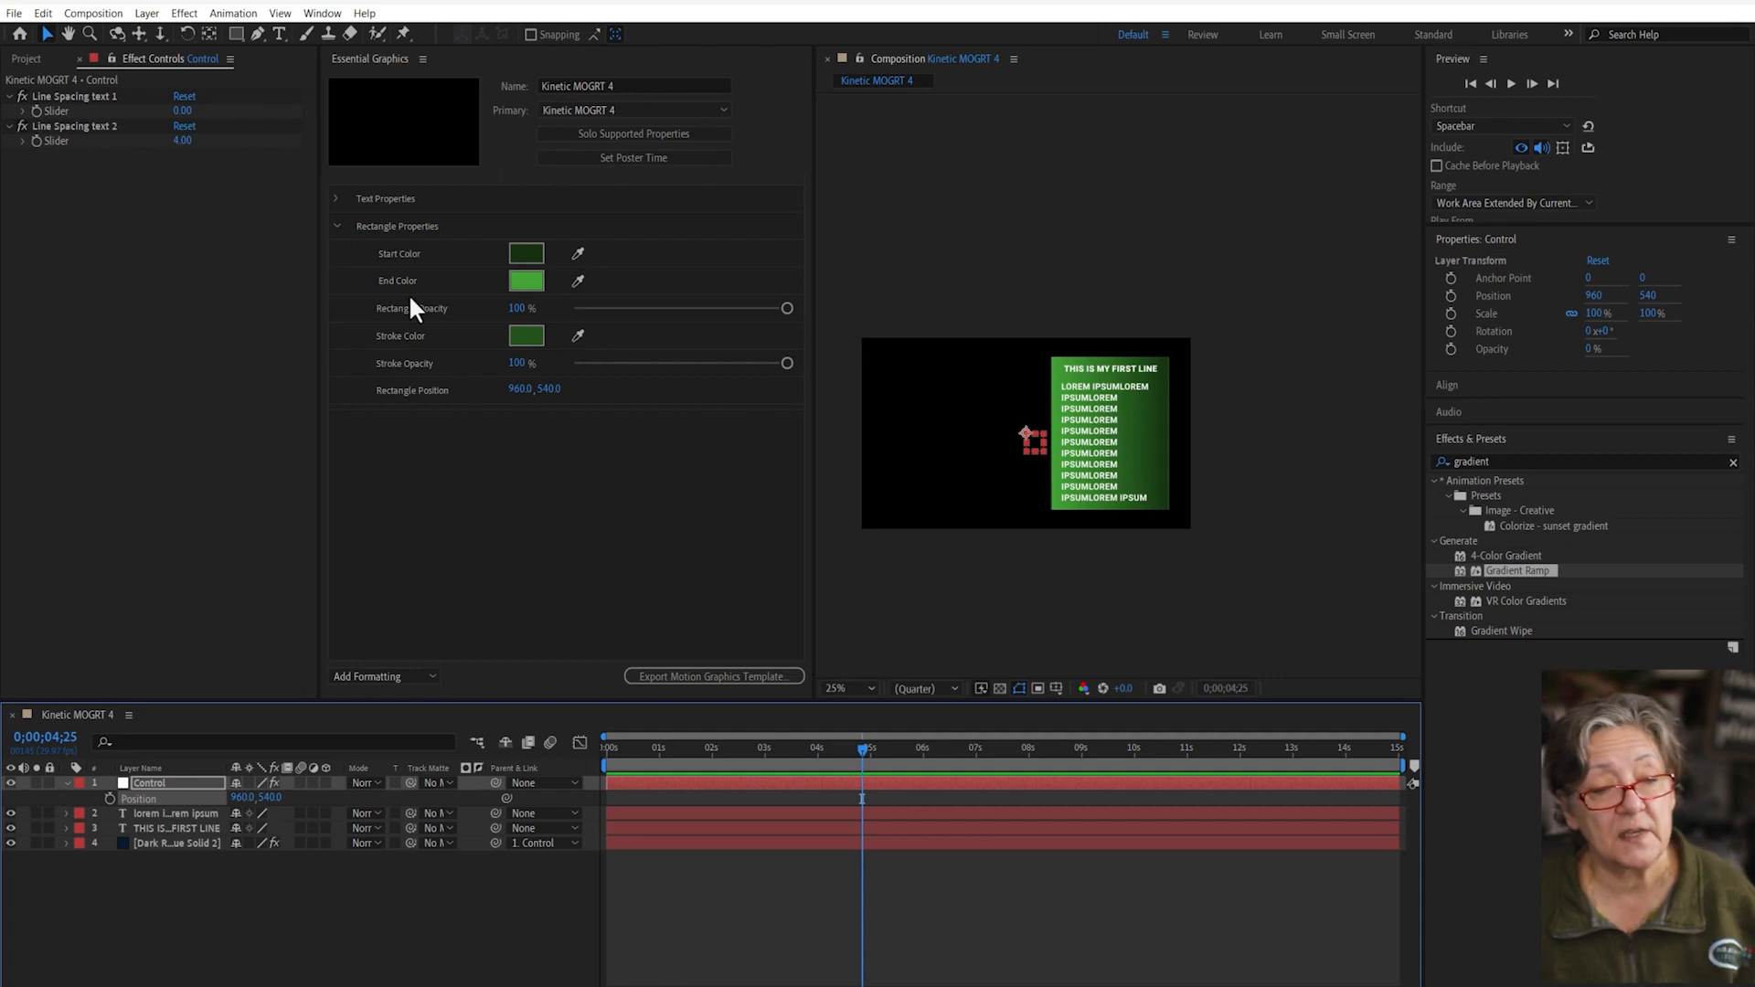
pyautogui.click(336, 226)
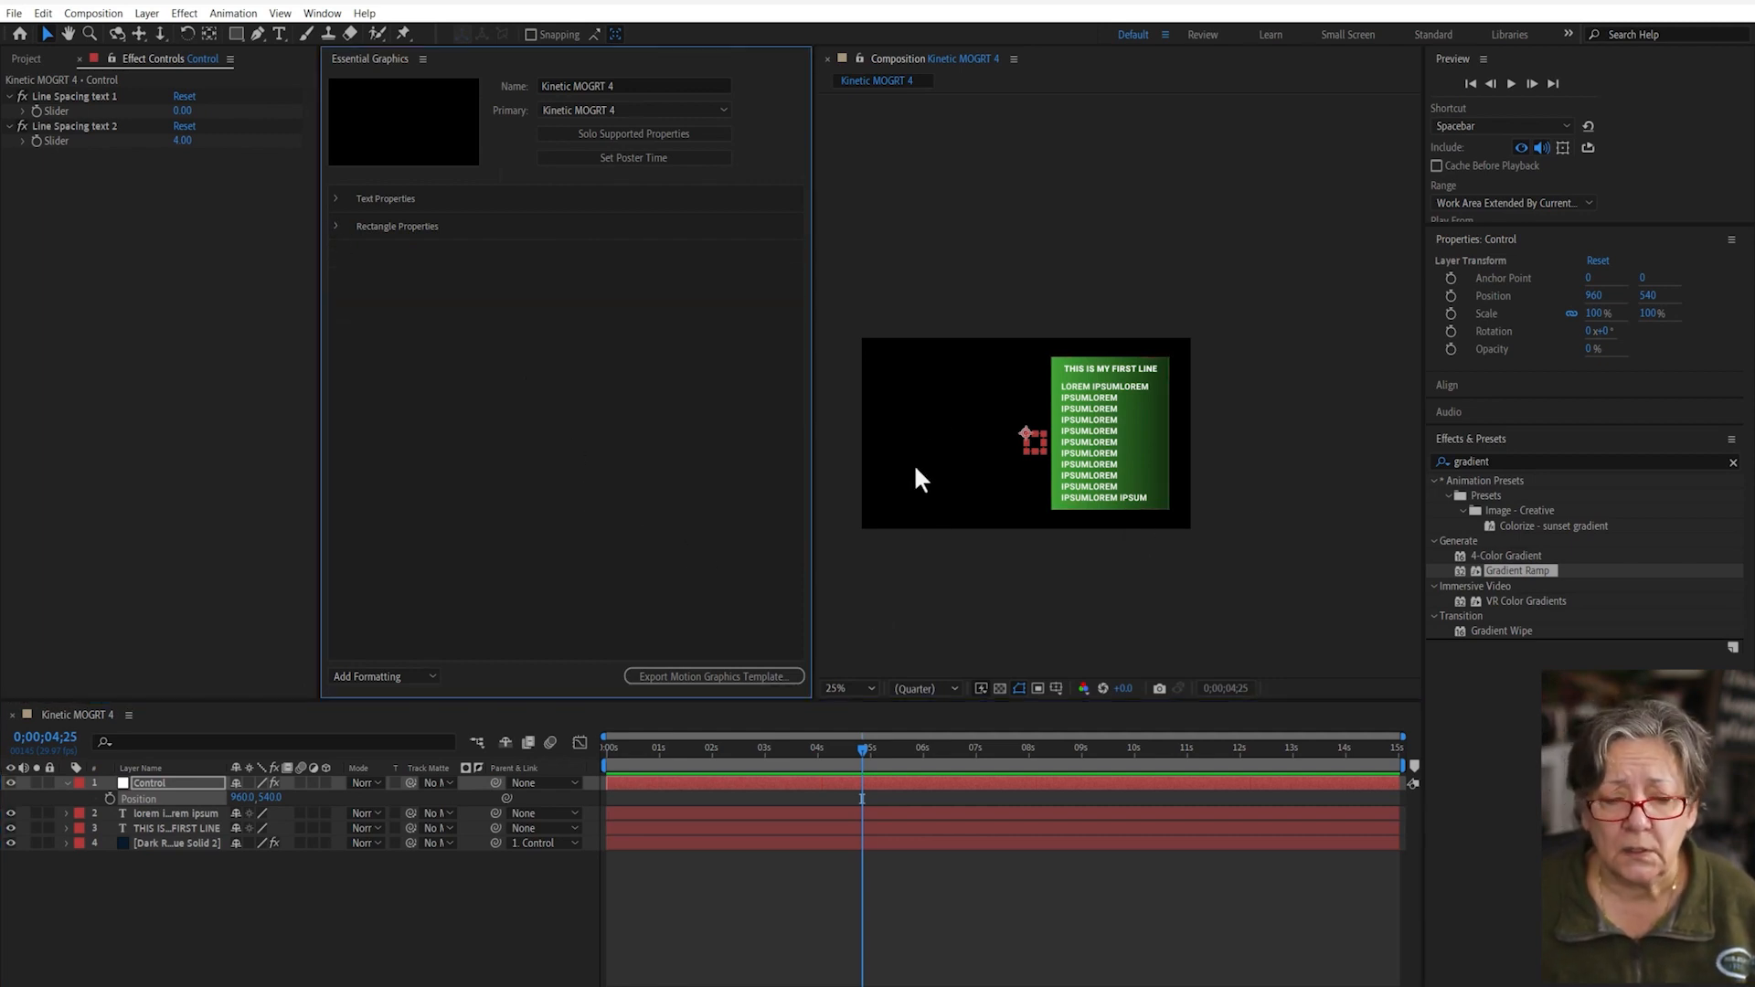
pyautogui.click(685, 676)
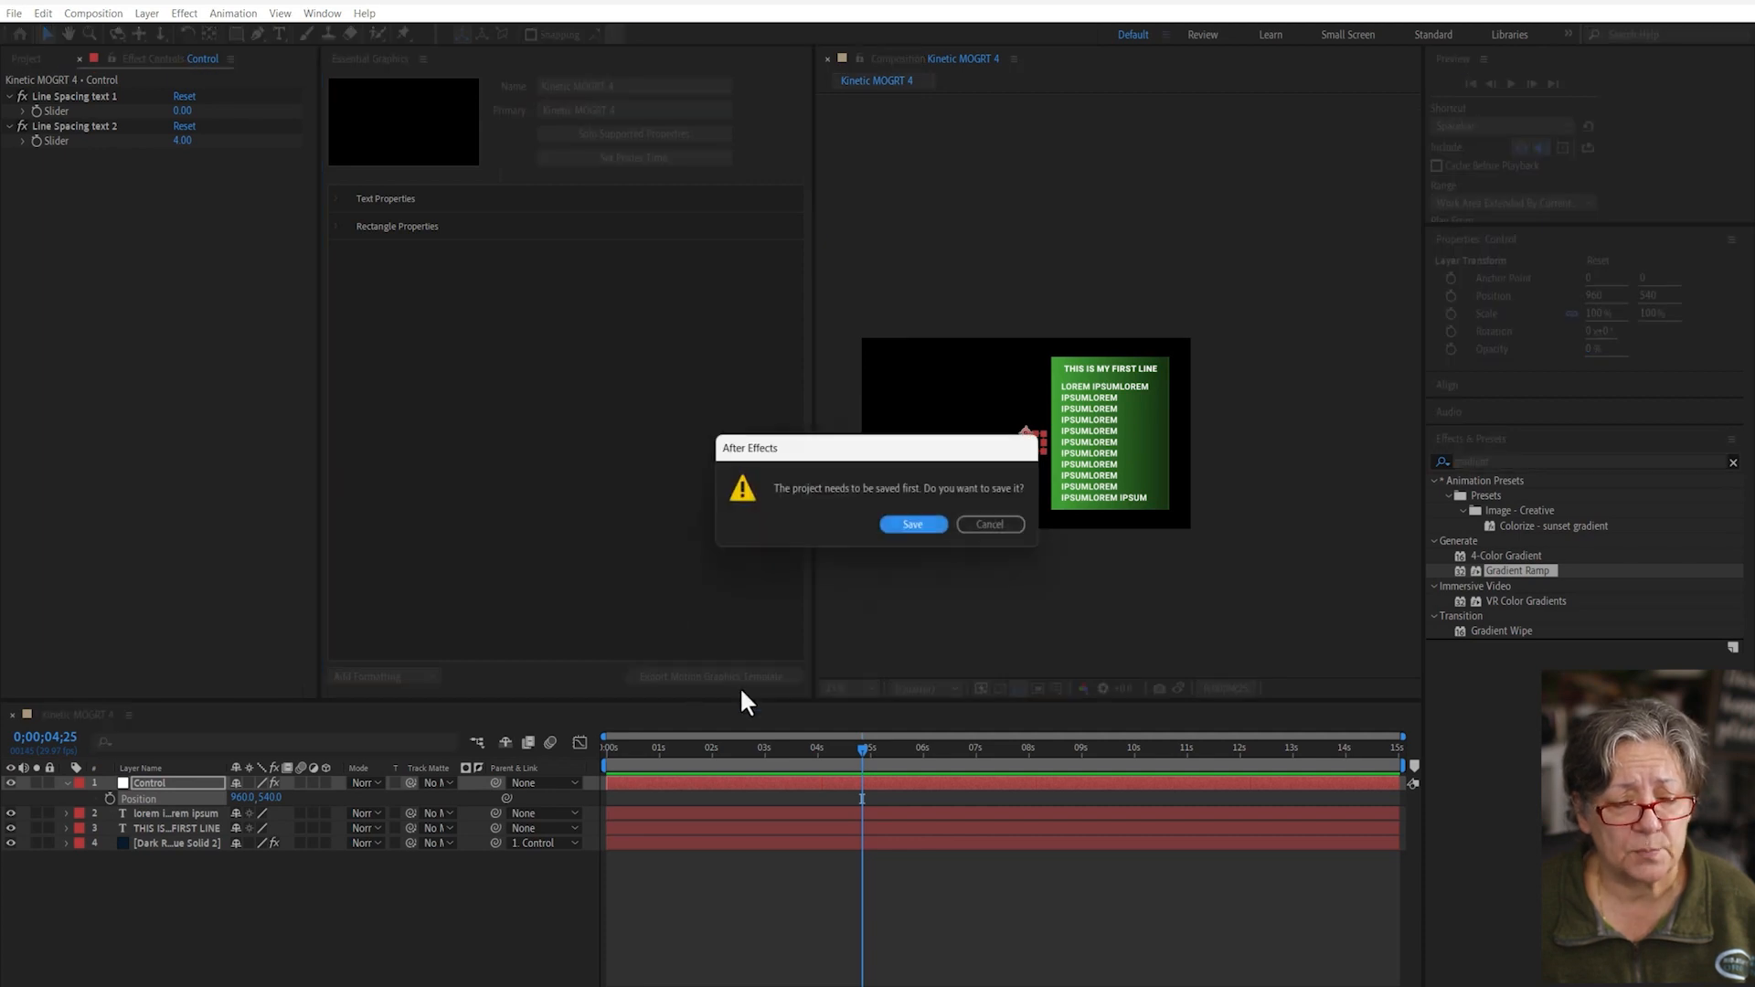
pyautogui.click(913, 527)
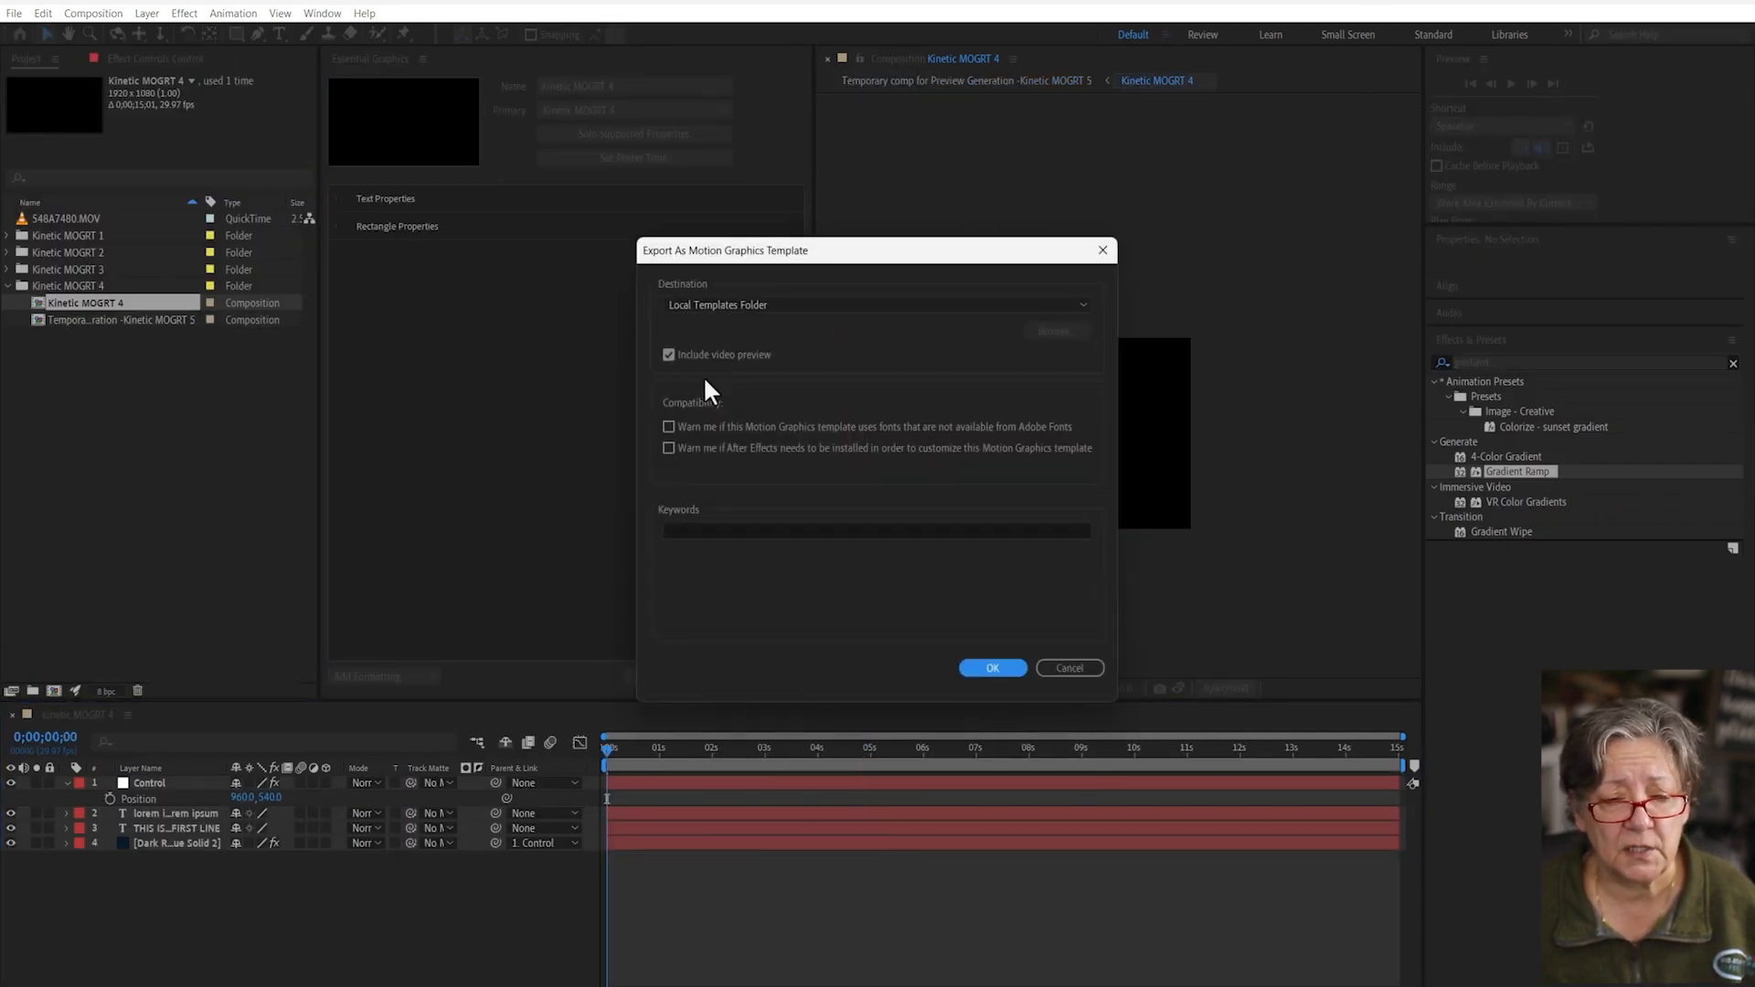
pyautogui.click(684, 530)
pyautogui.write('Luisa')
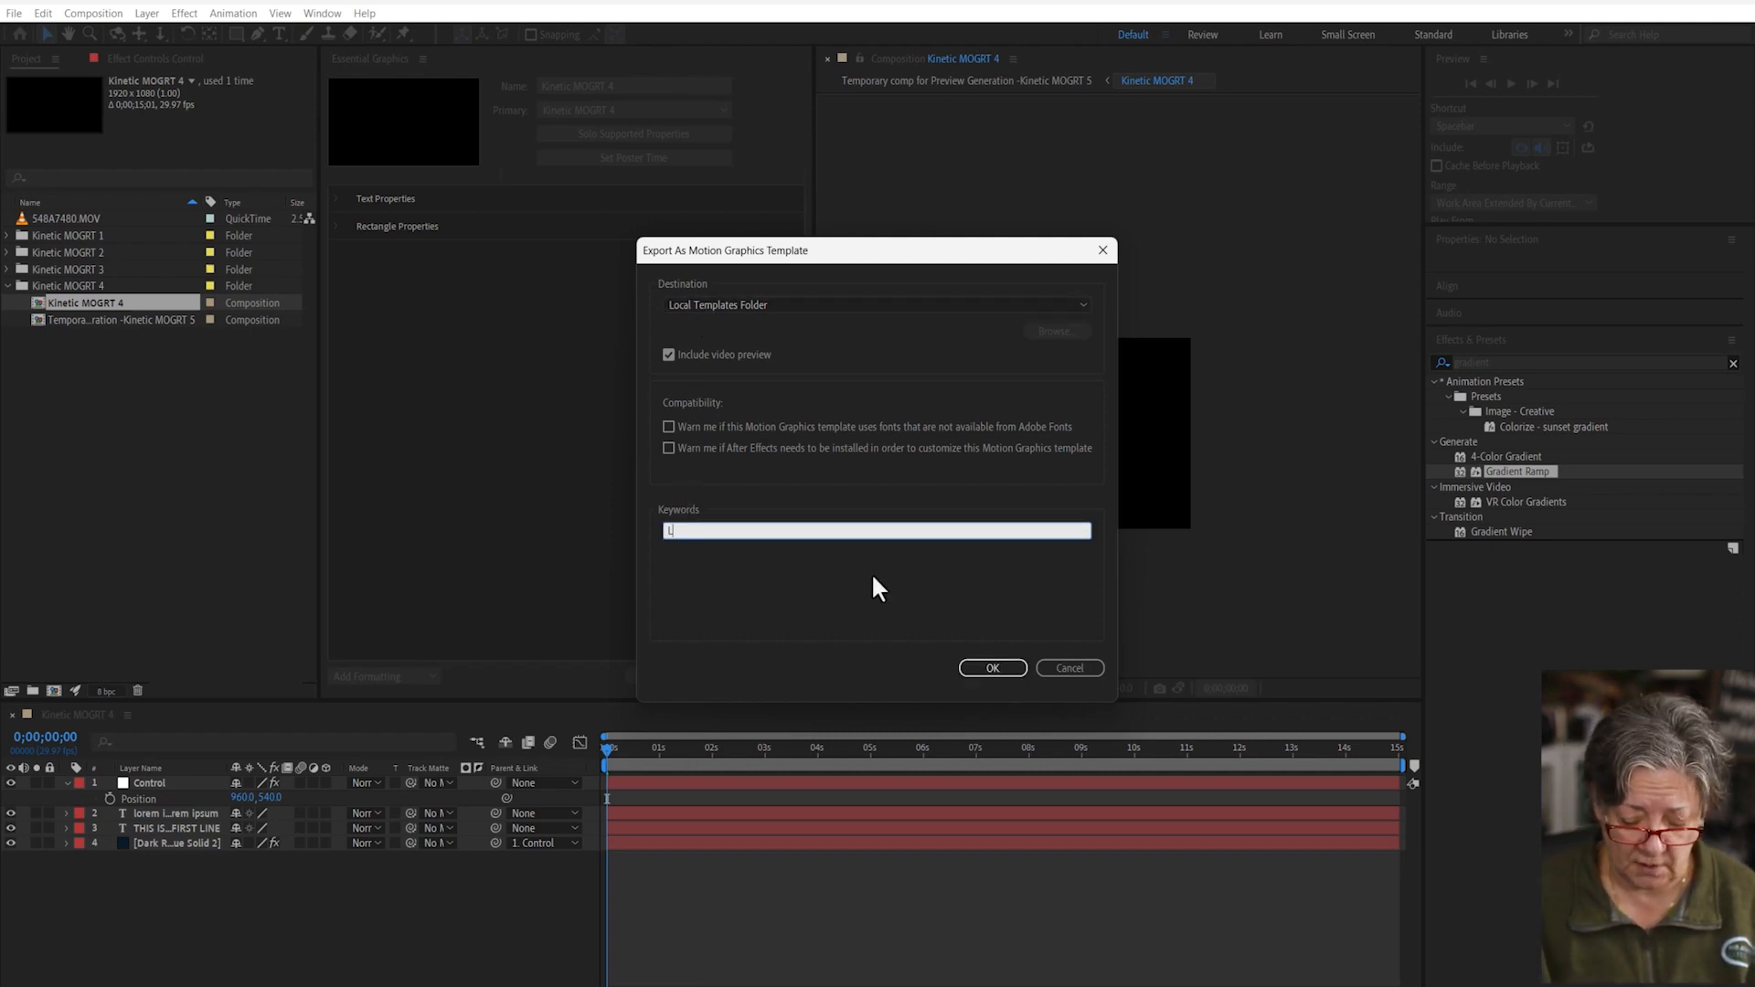
pyautogui.click(995, 669)
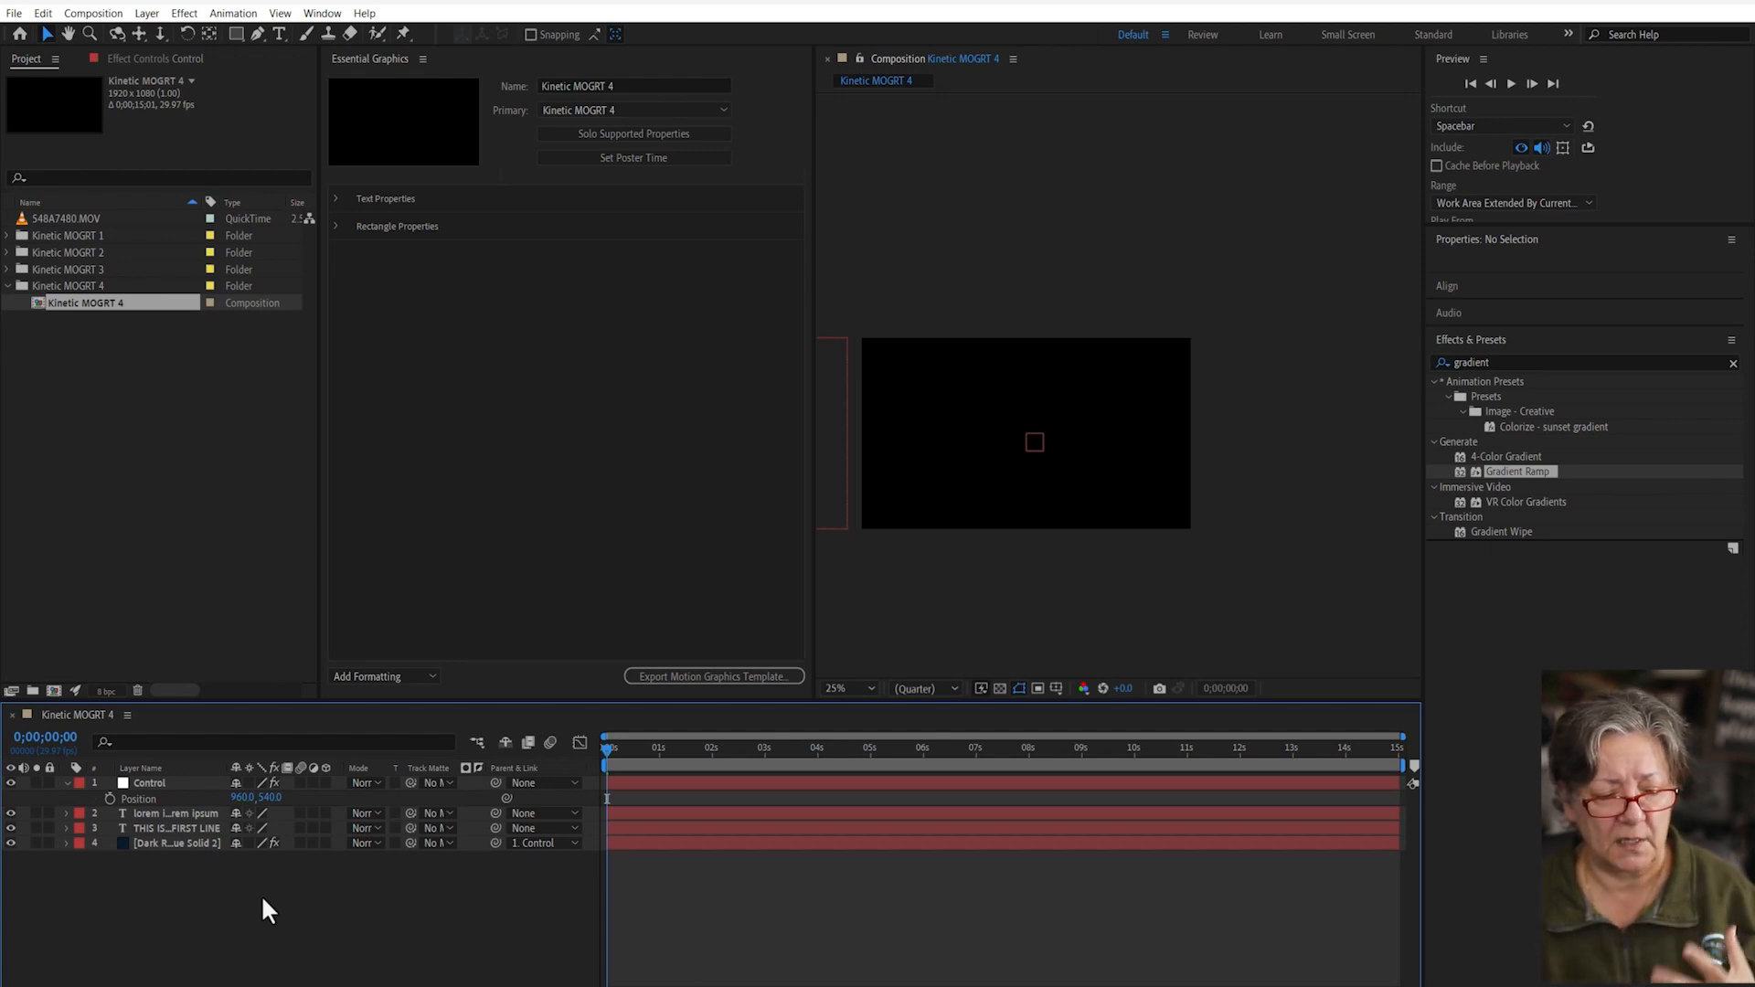
# - Pre-compose all four layers into a new composition named MOGRT 4 Precomp, moving all attributes into it
pyautogui.hotkey('ctrl', 'a')
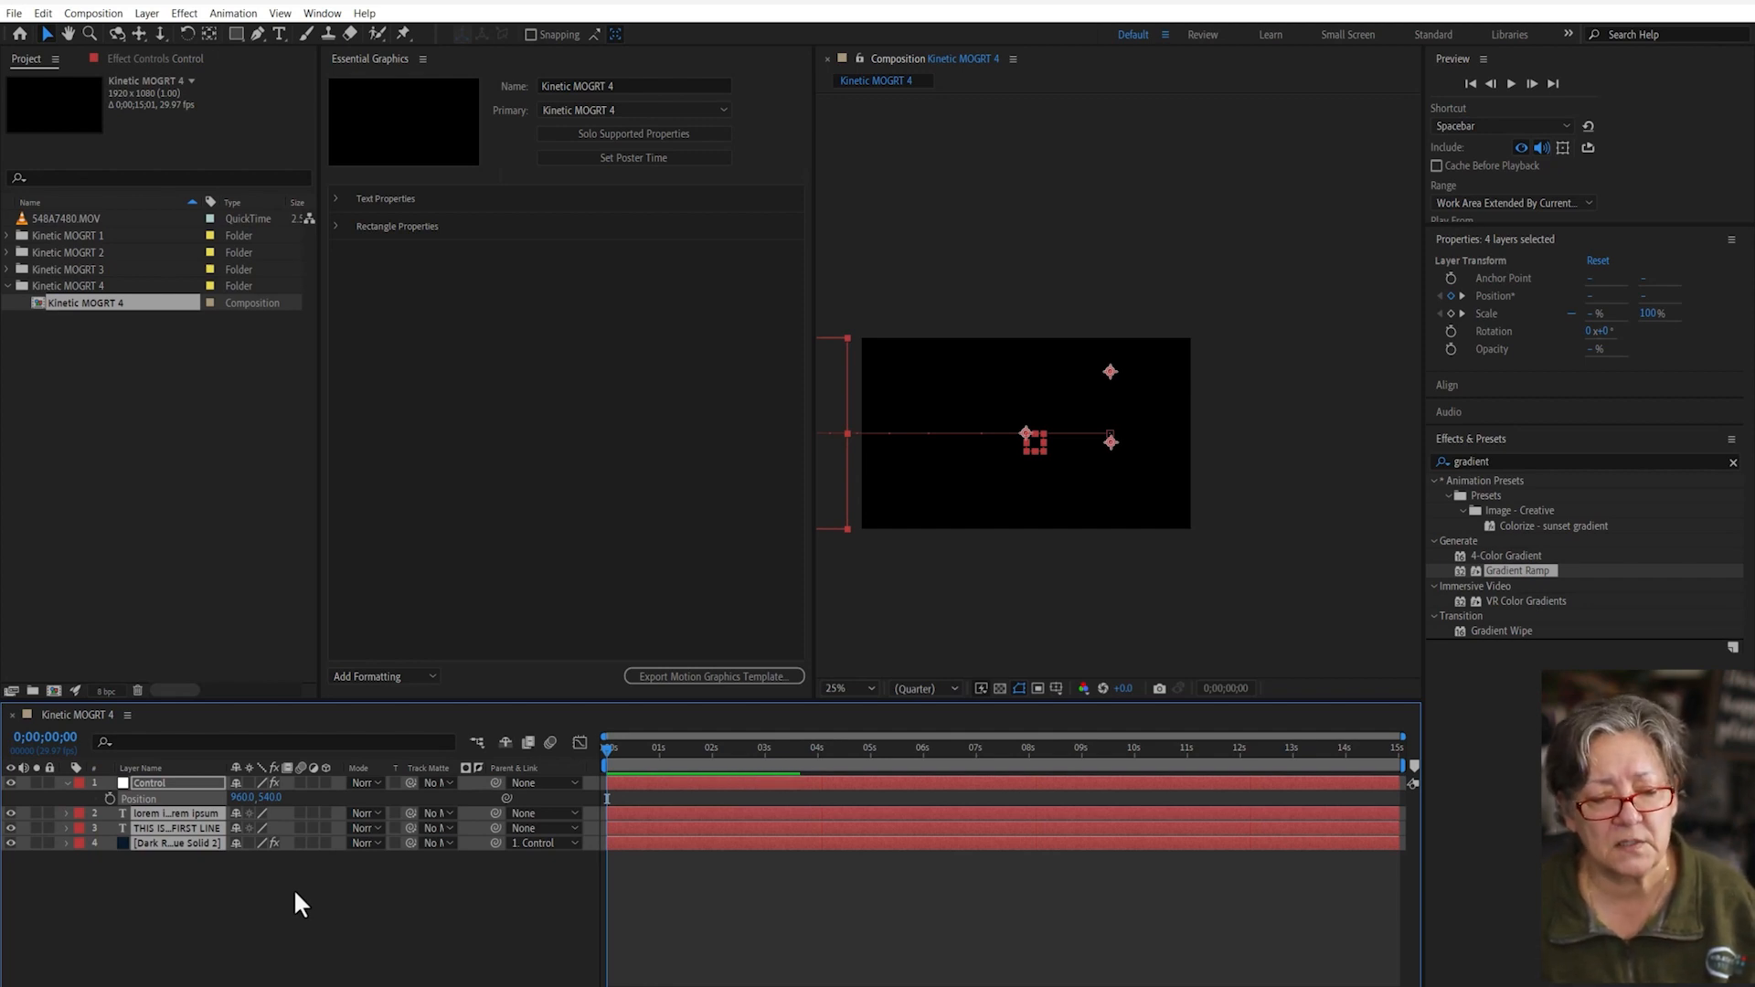
pyautogui.moveTo(282, 892); pyautogui.dragTo(152, 757)
pyautogui.click(146, 12)
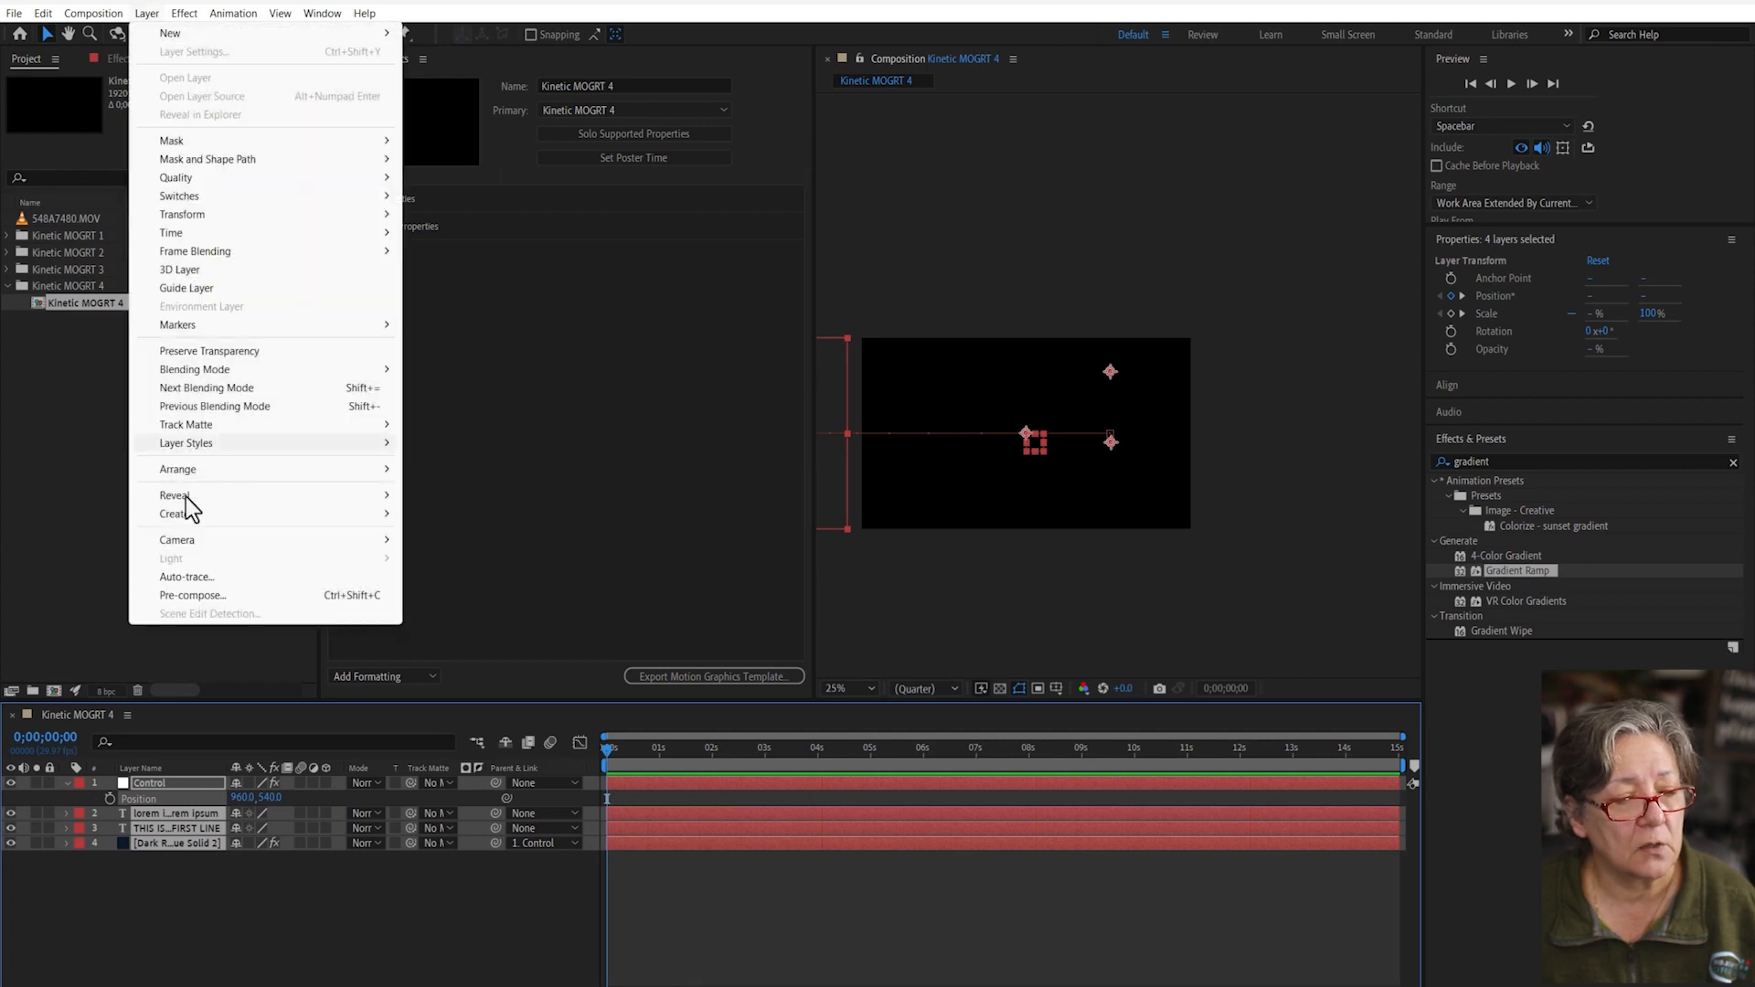
pyautogui.click(205, 599)
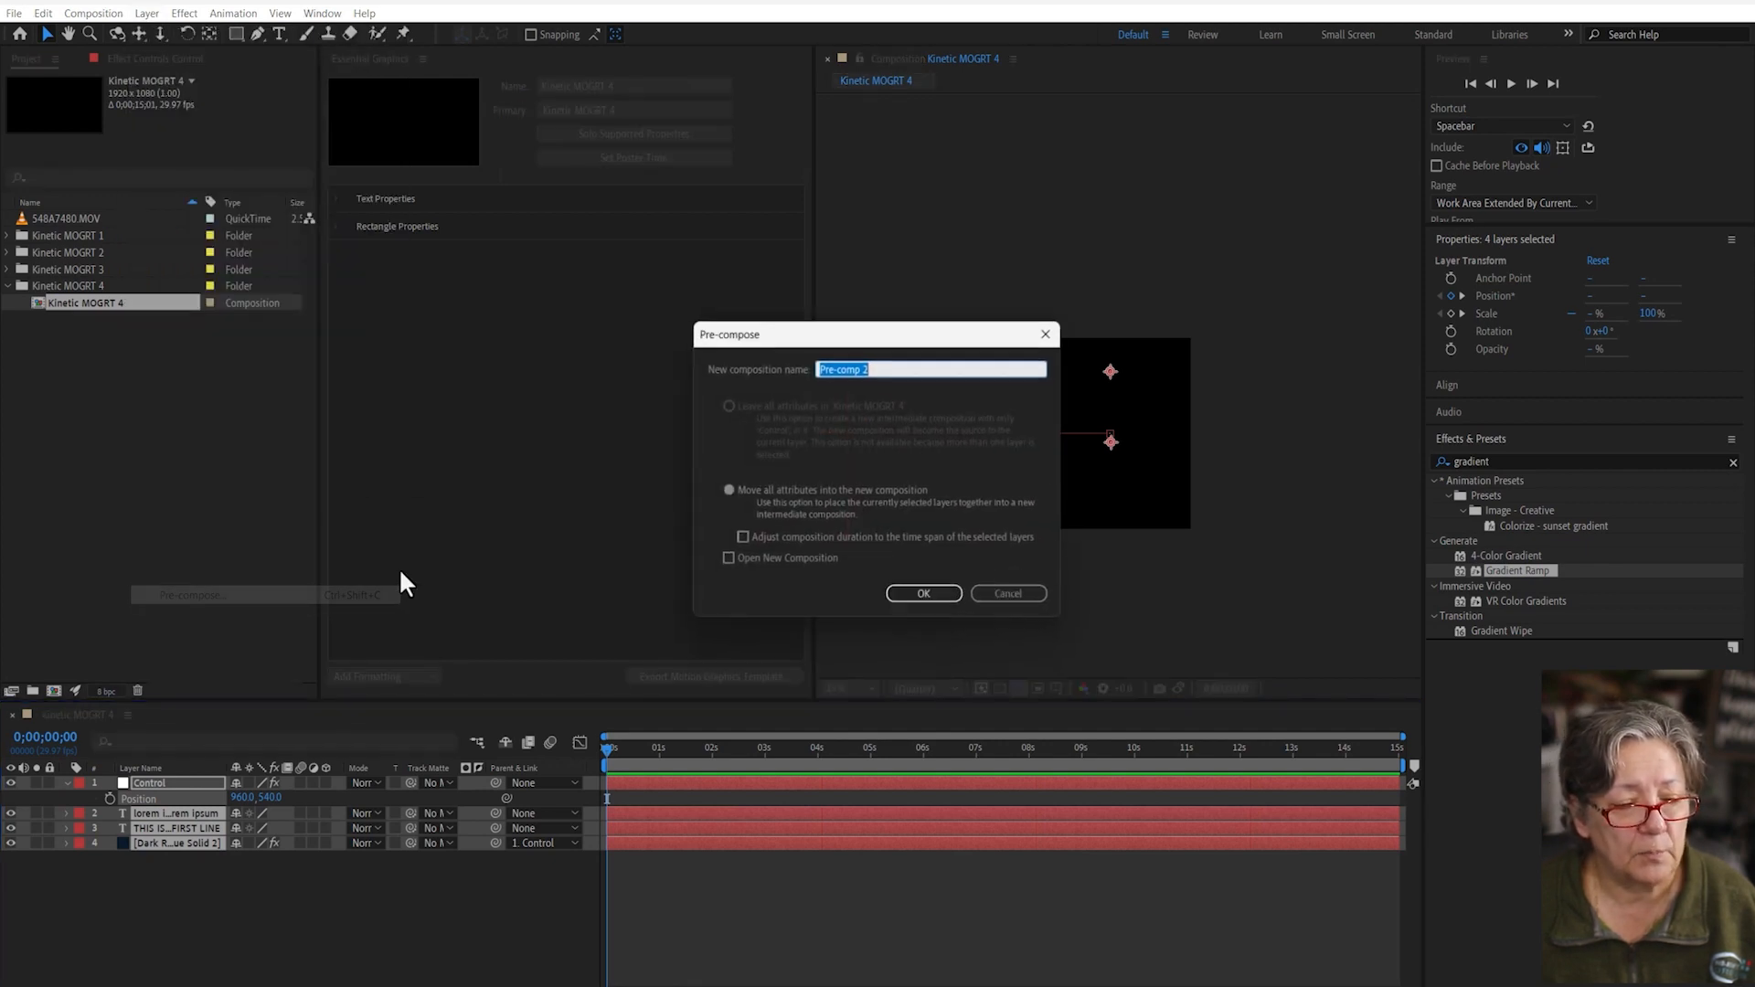
pyautogui.write('MO')
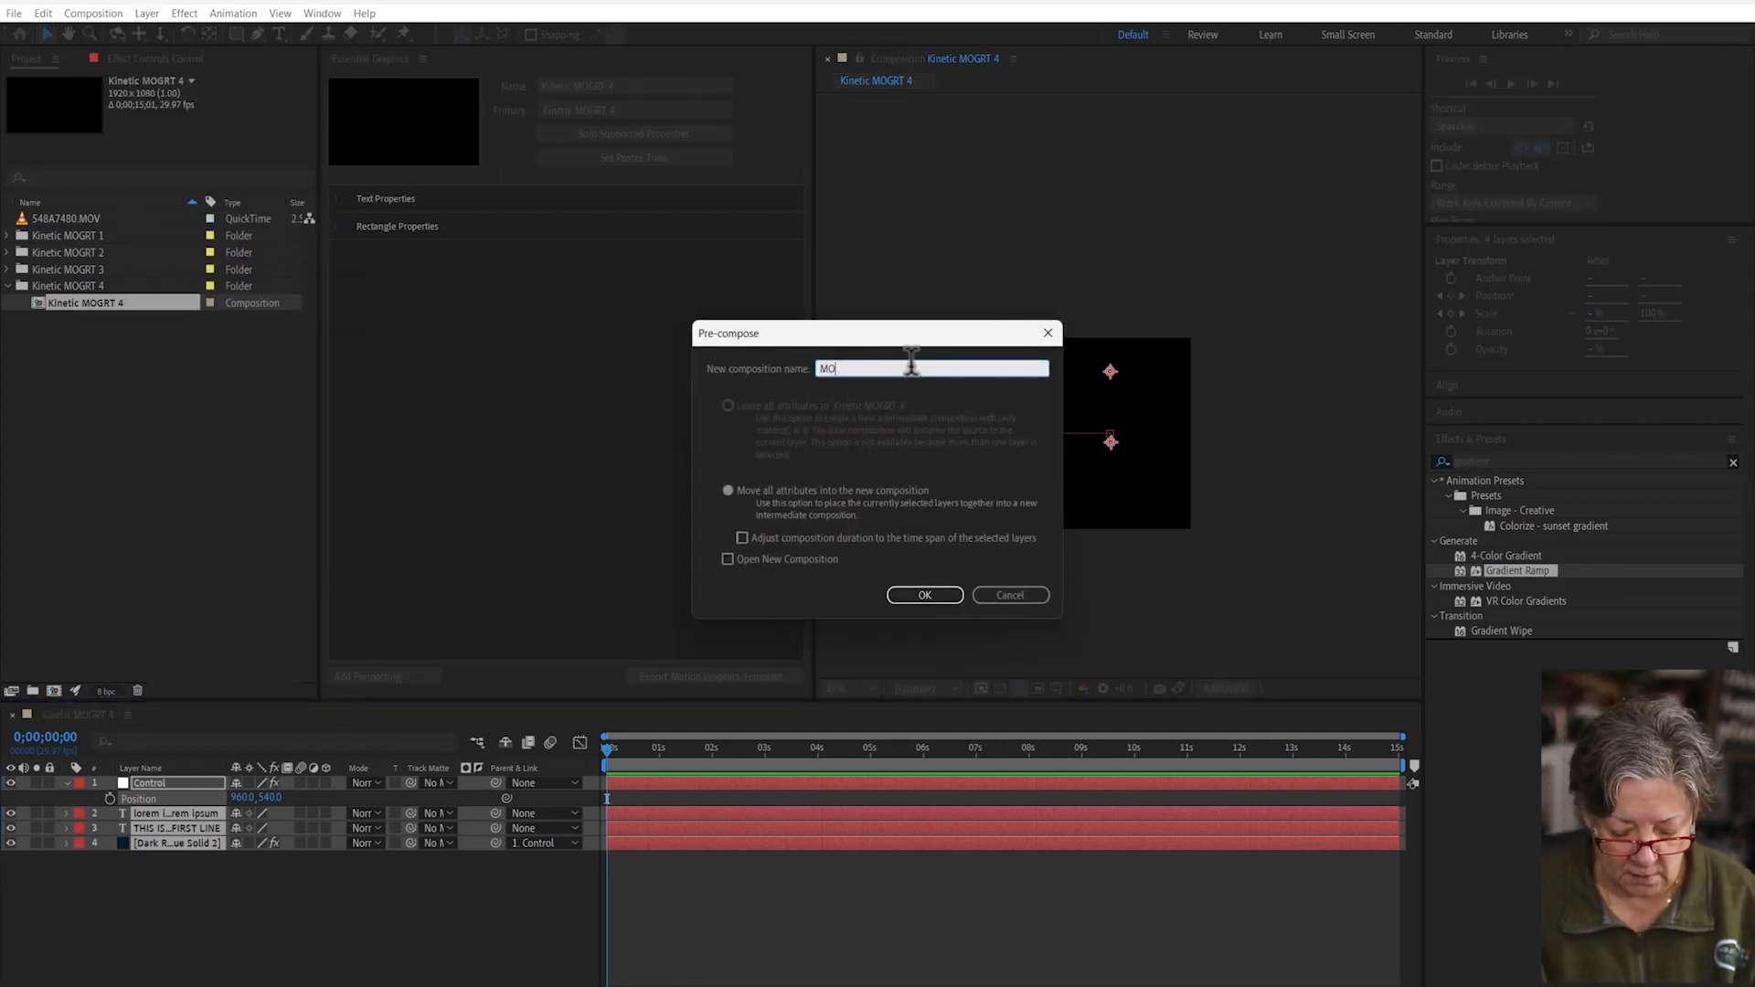
pyautogui.write('GRT 4 ')
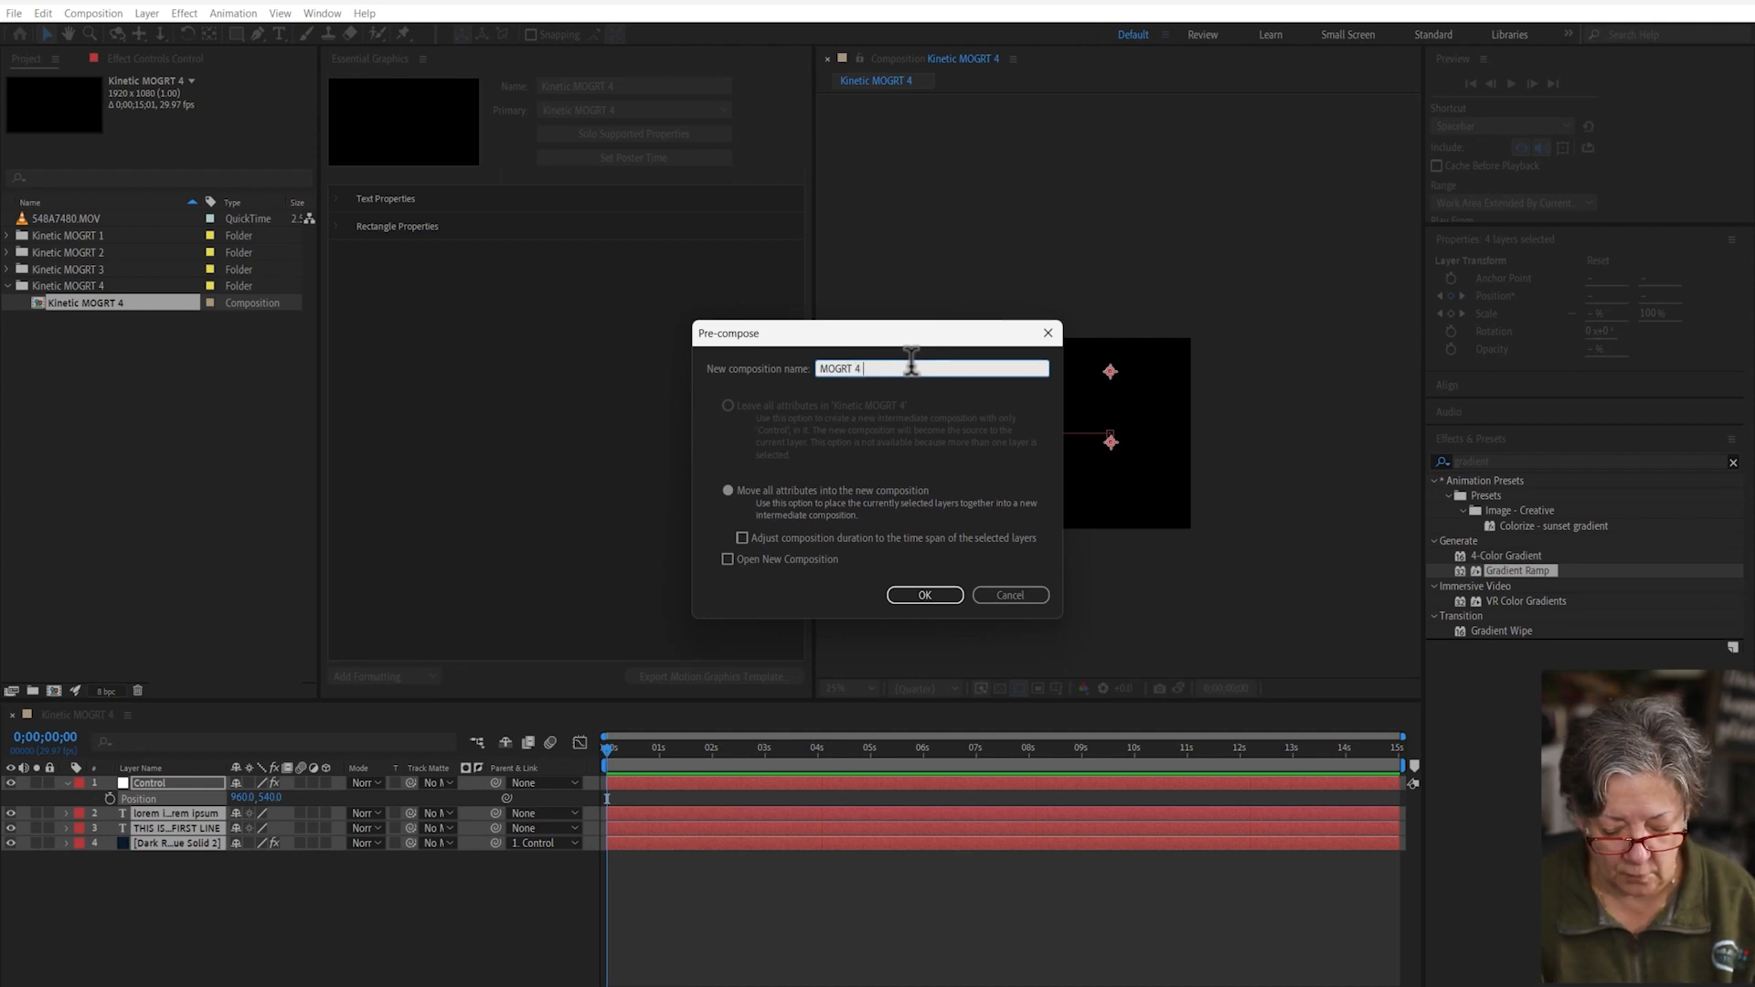
pyautogui.write('Precomp')
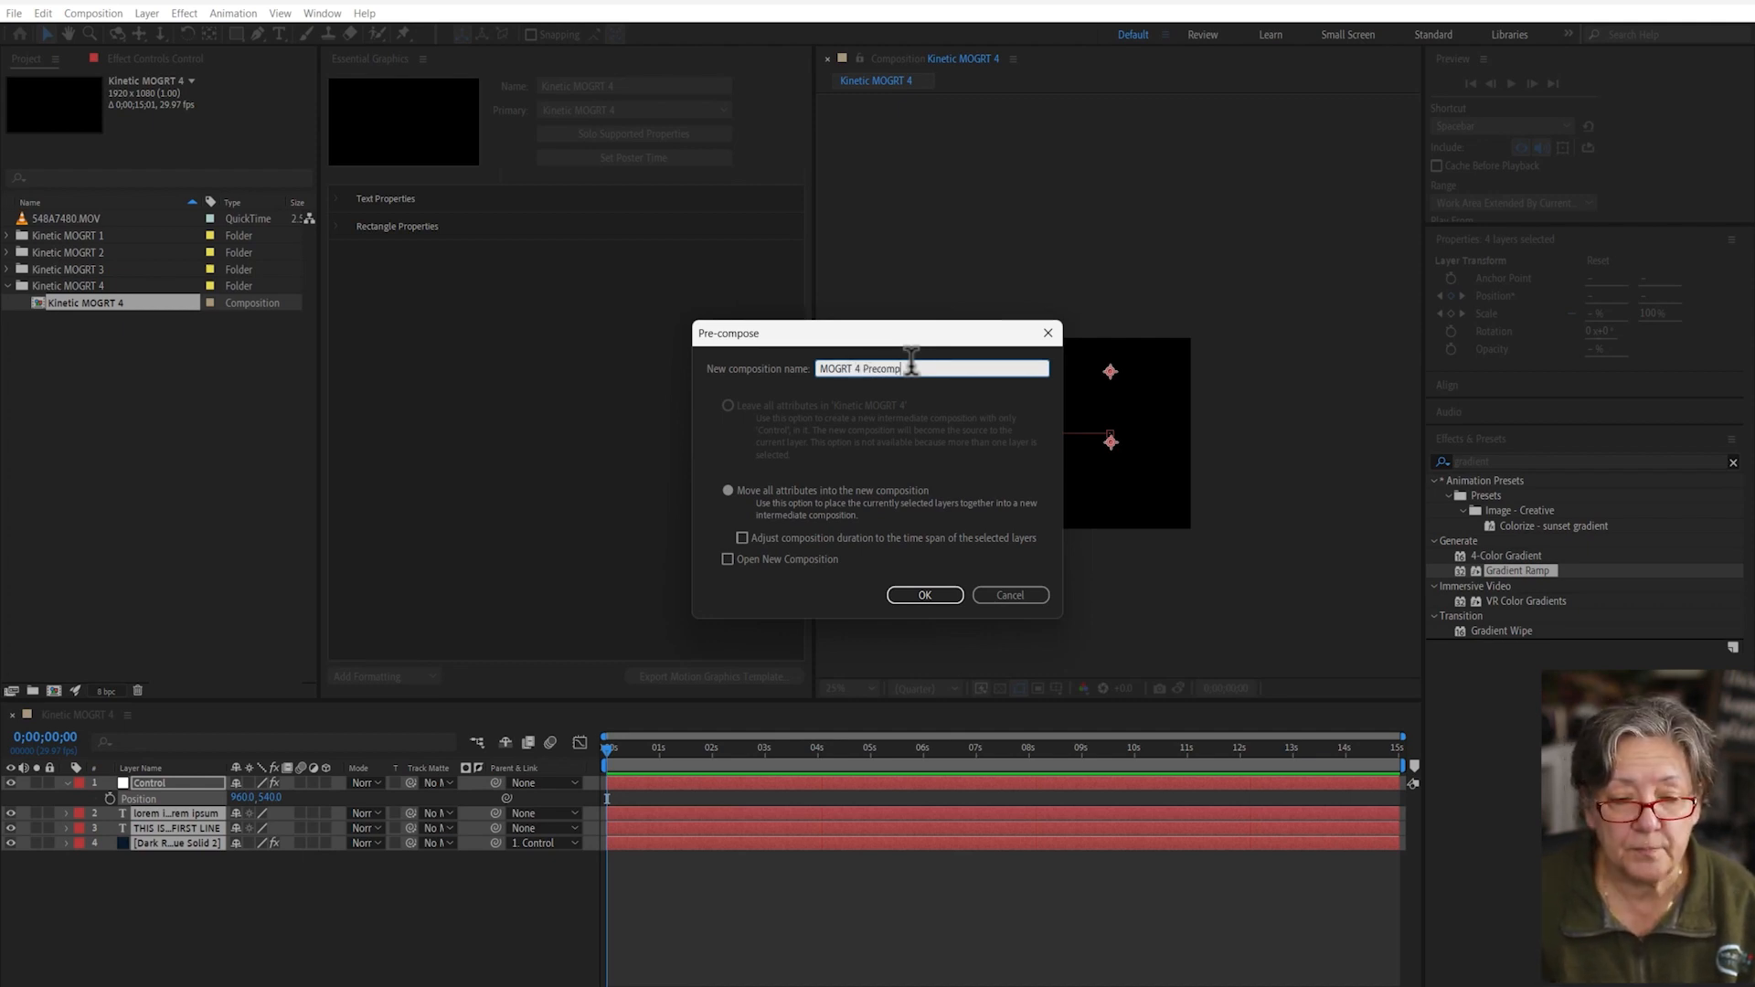
pyautogui.press('Return')
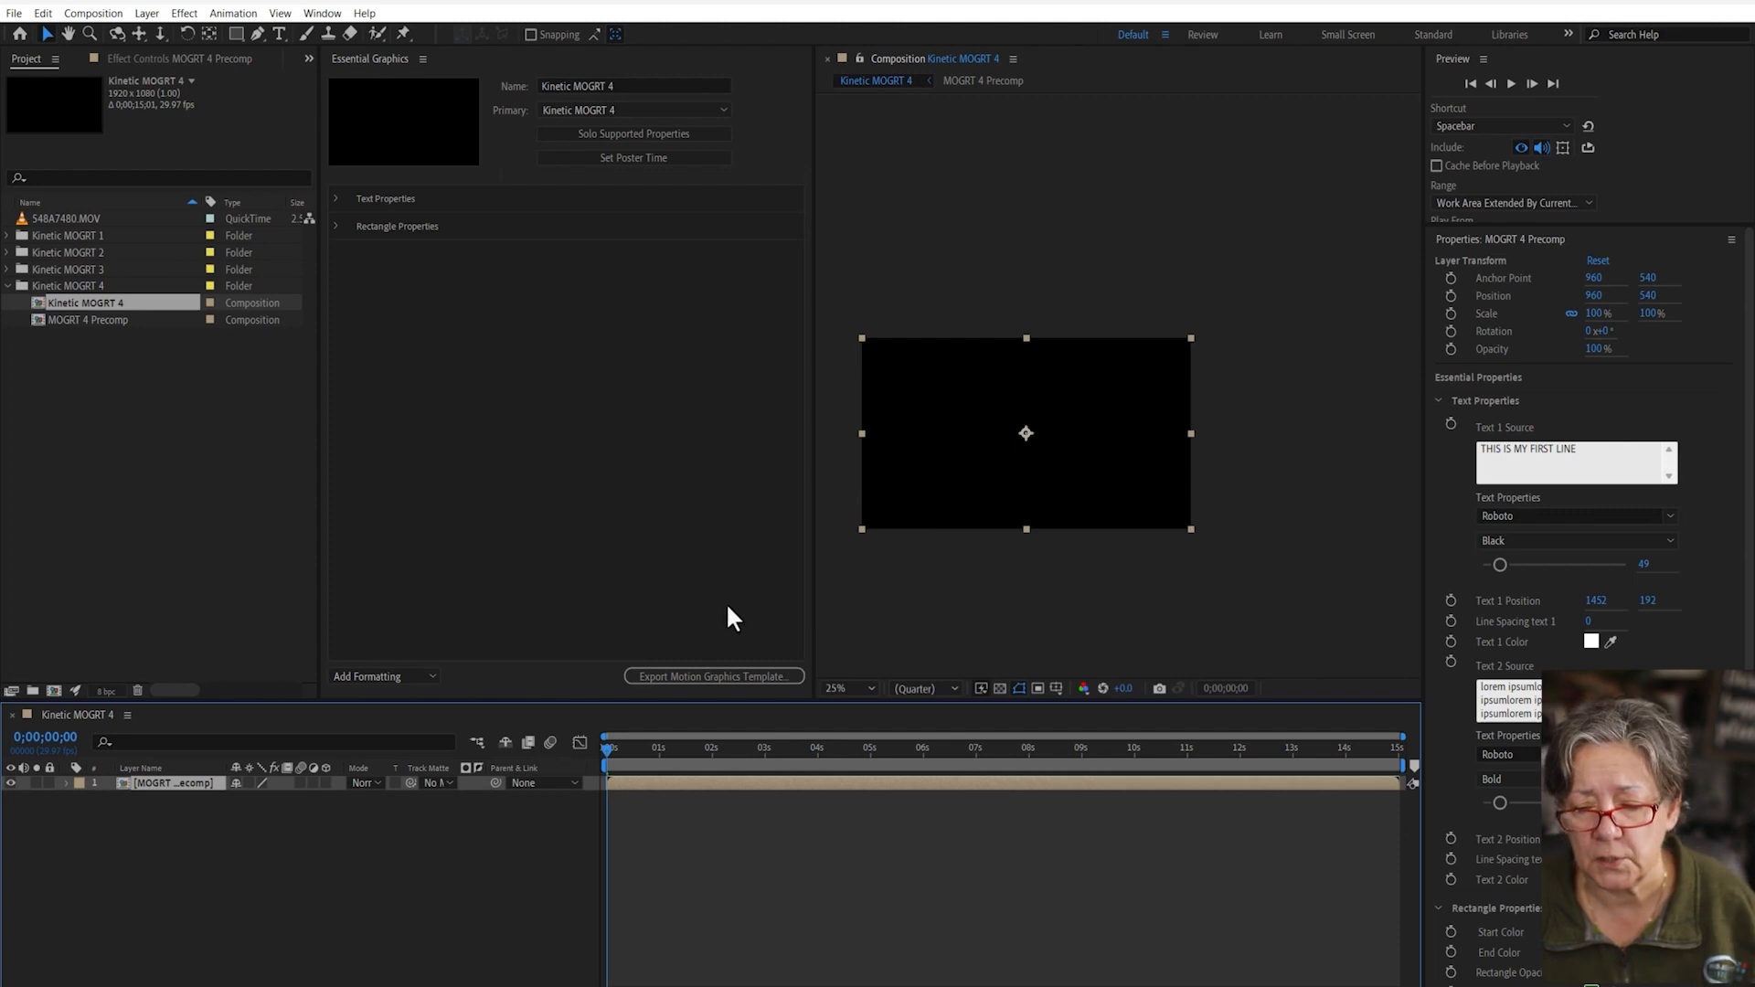
# - Split the MOGRT 4 Precomp layer at 0;00;04;09 and time-reverse its second part
pyautogui.moveTo(612, 744); pyautogui.dragTo(830, 759)
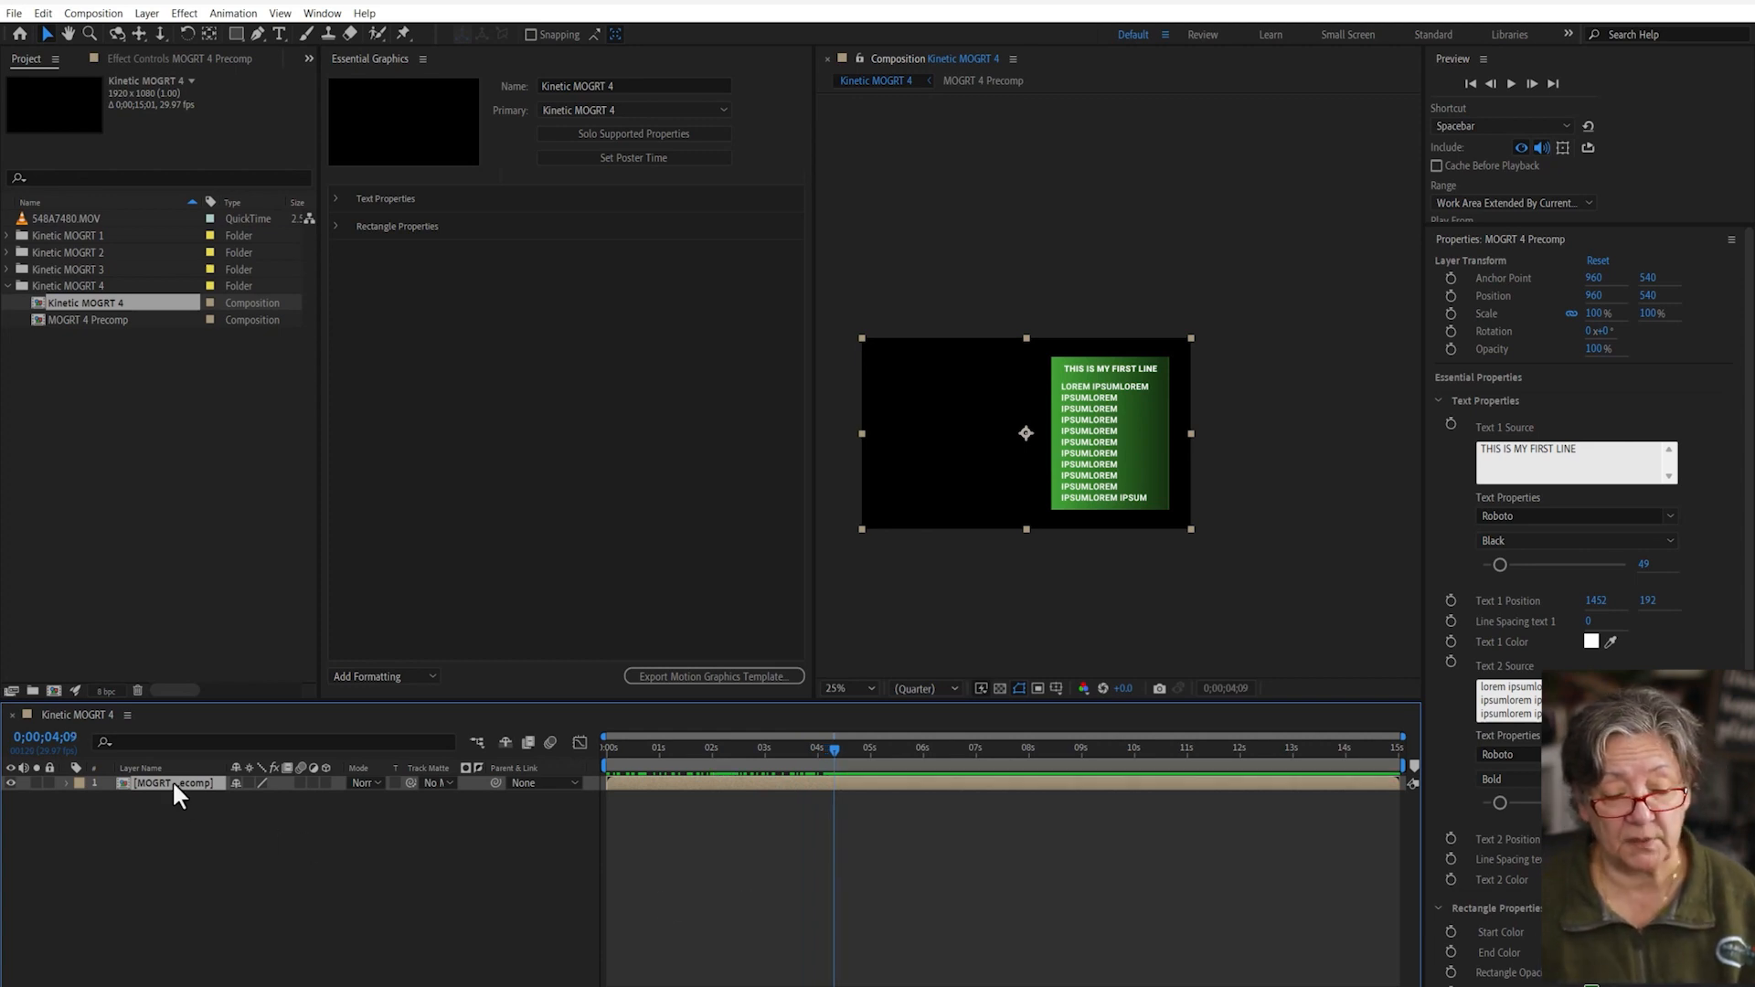
pyautogui.hotkey('ctrl', 'd')
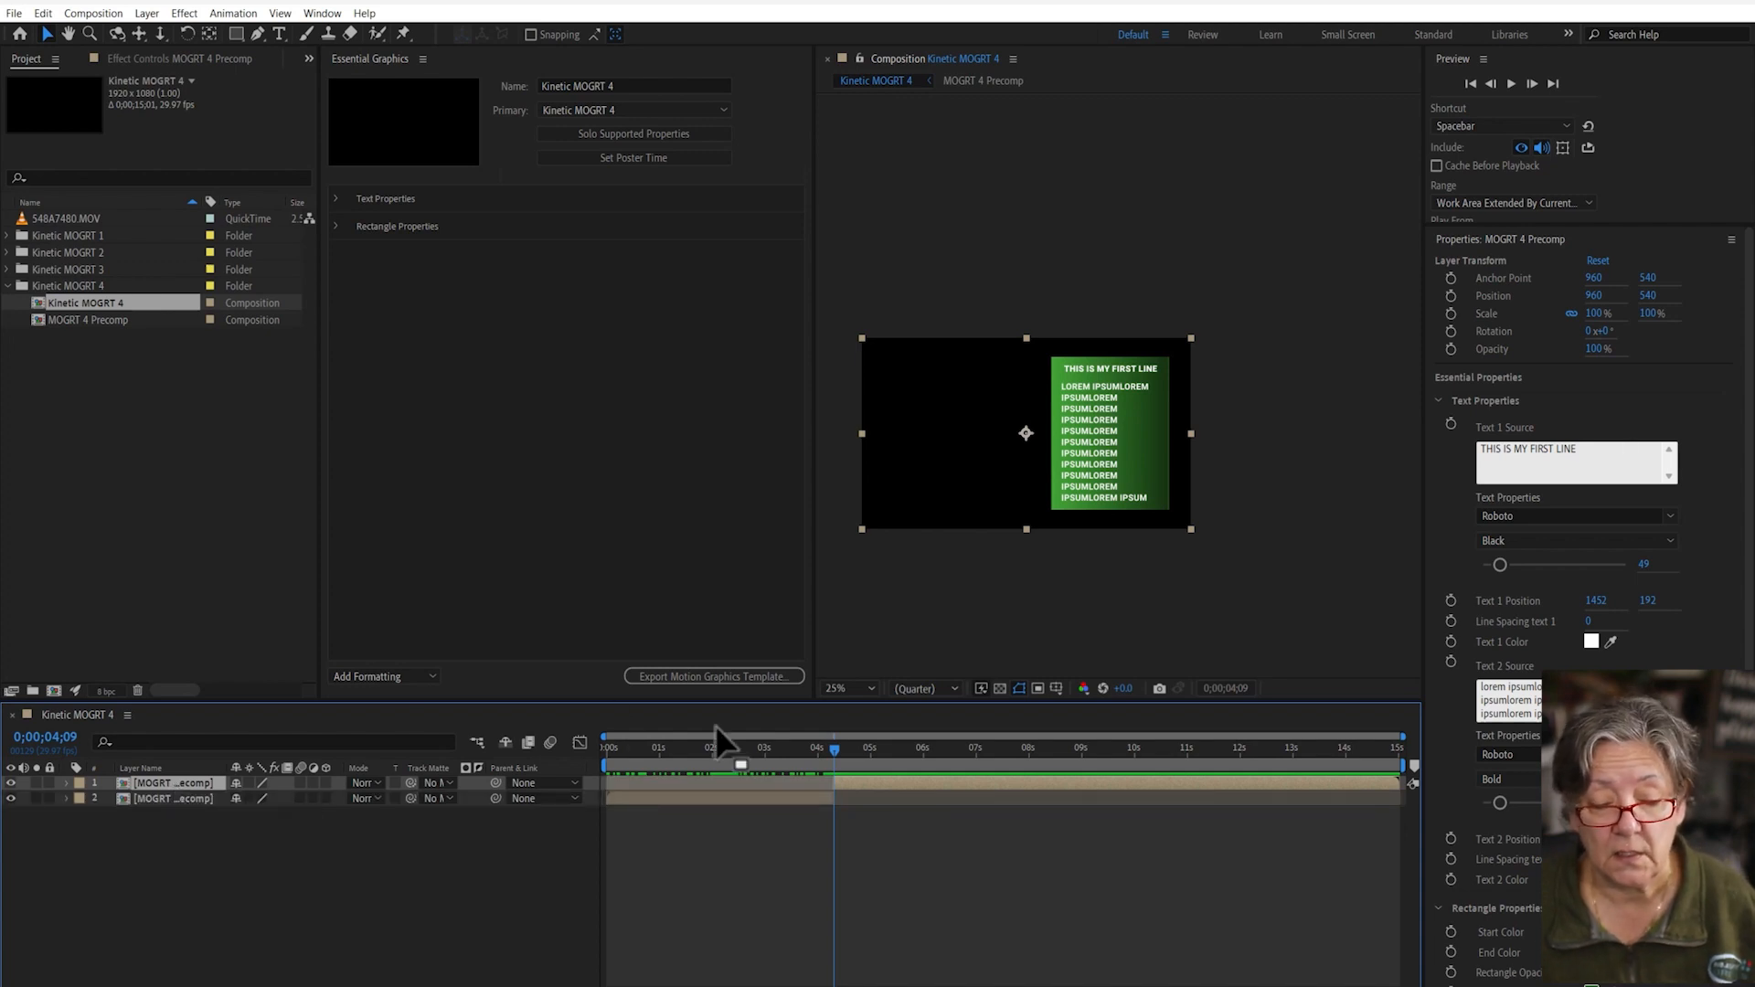
pyautogui.moveTo(834, 744); pyautogui.dragTo(1095, 746)
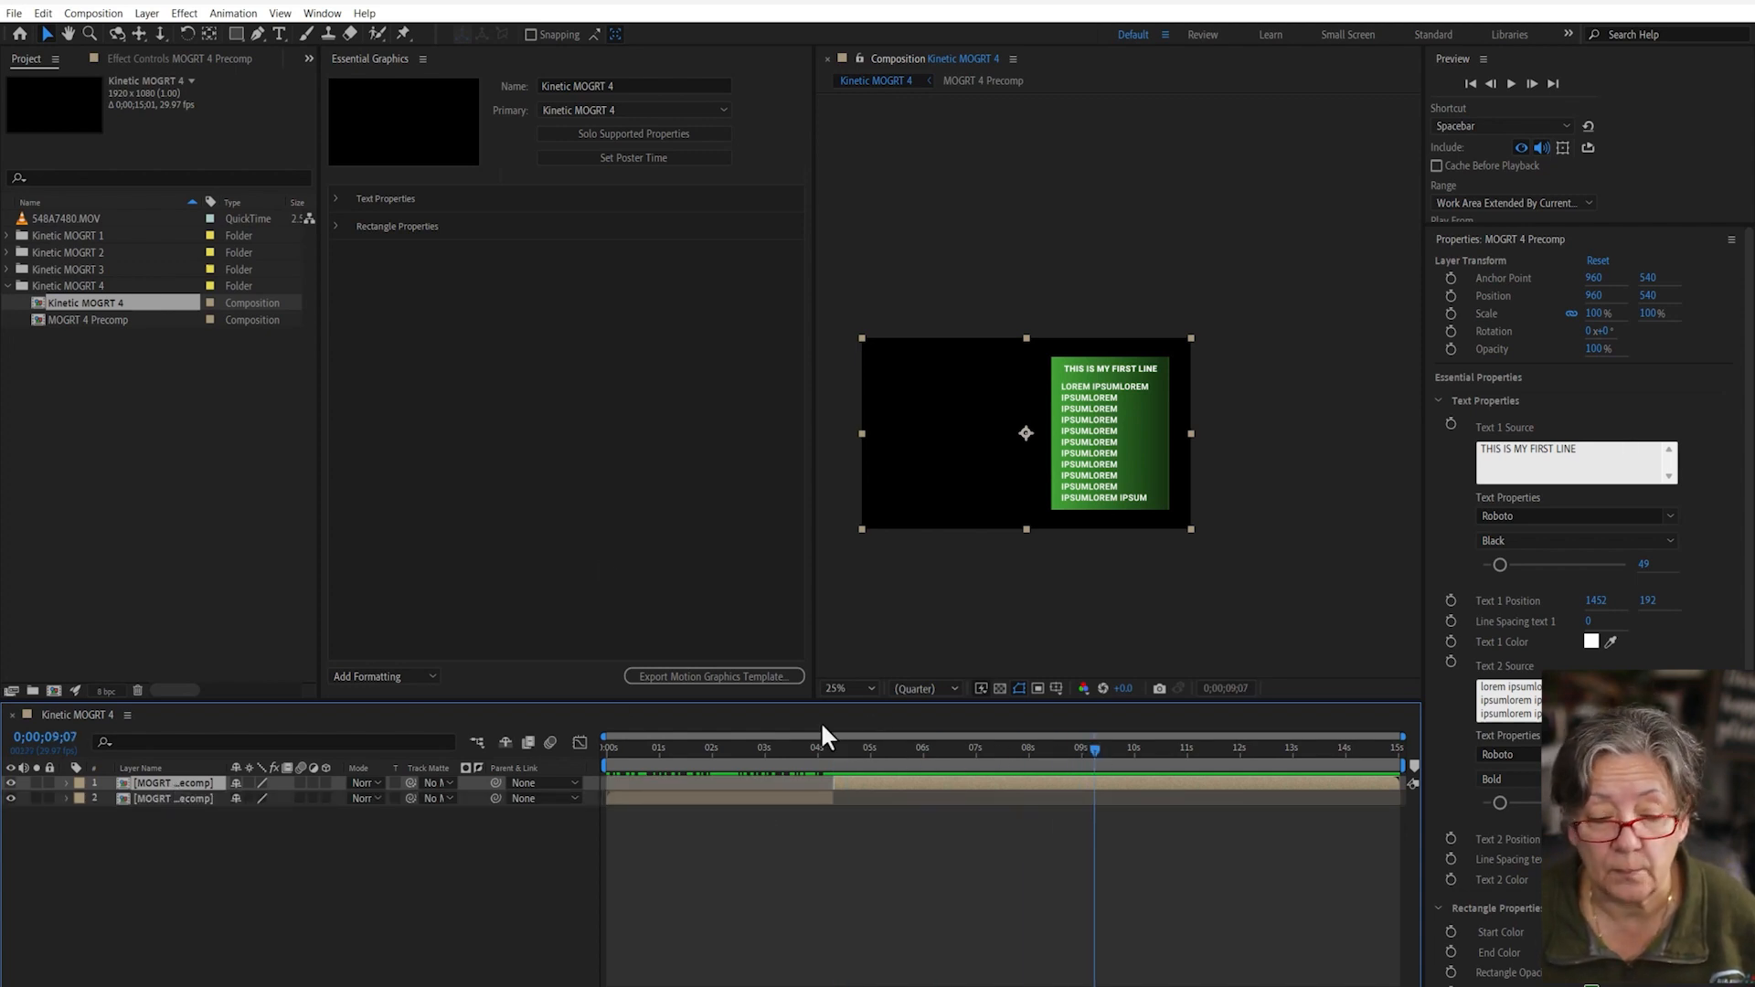
pyautogui.click(97, 16)
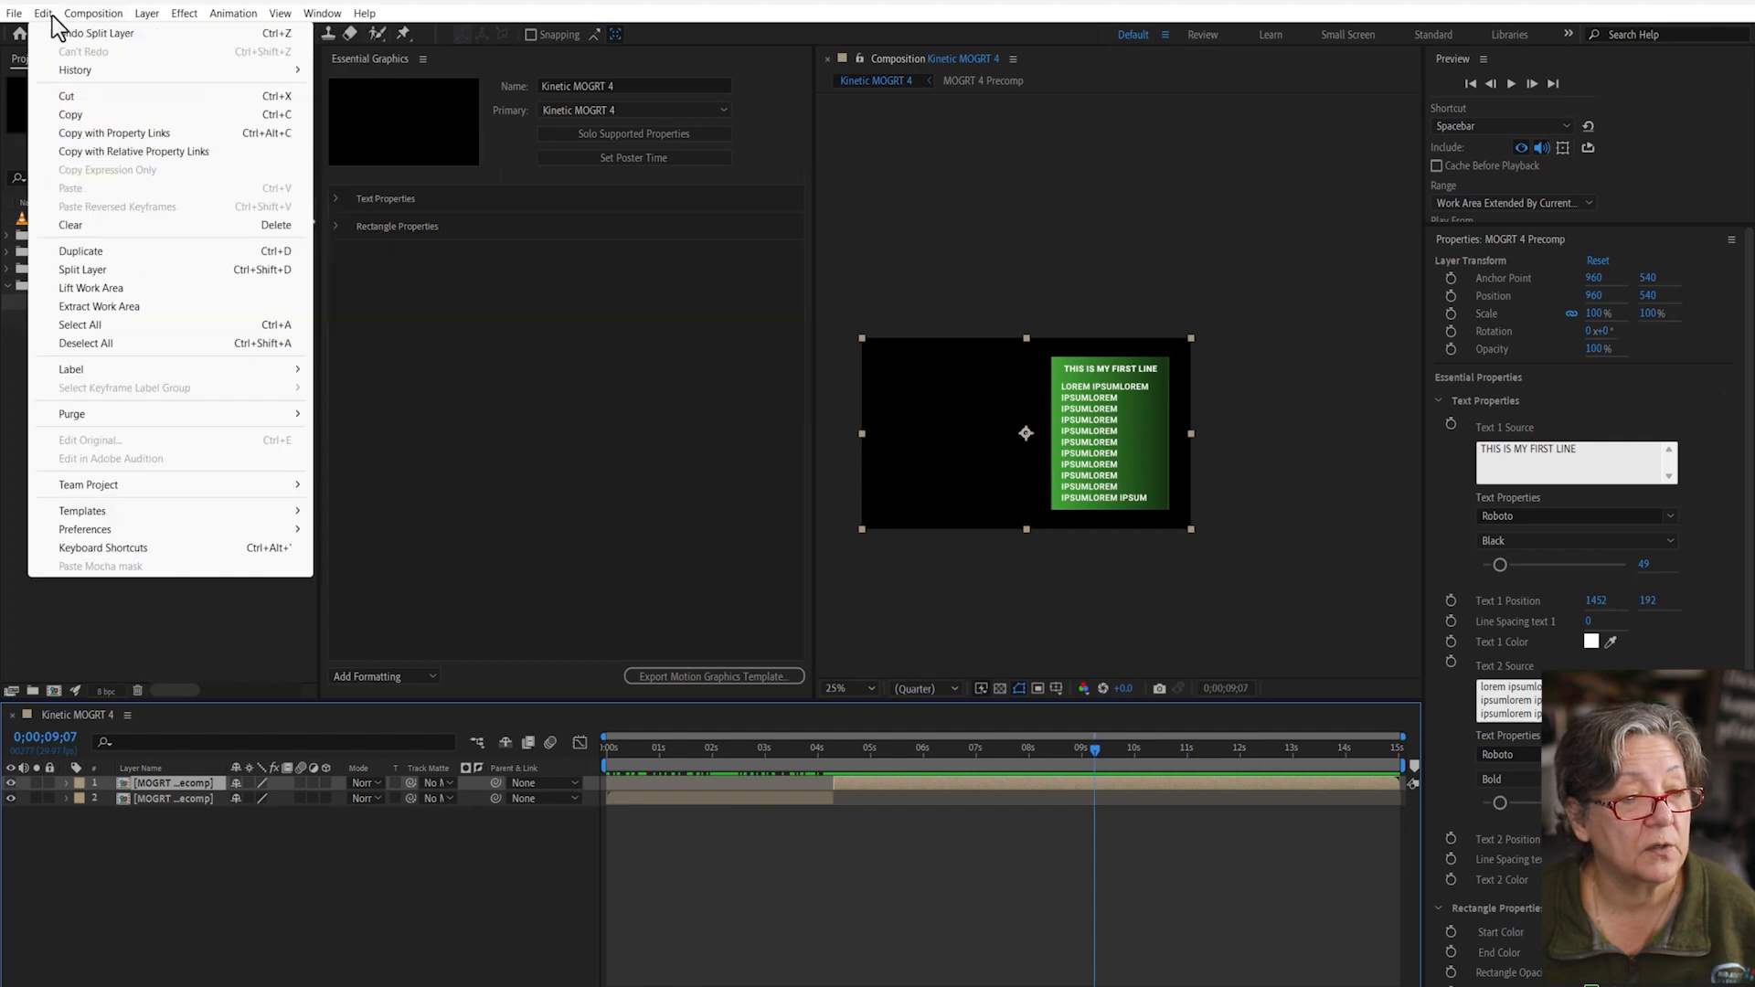
pyautogui.click(146, 13)
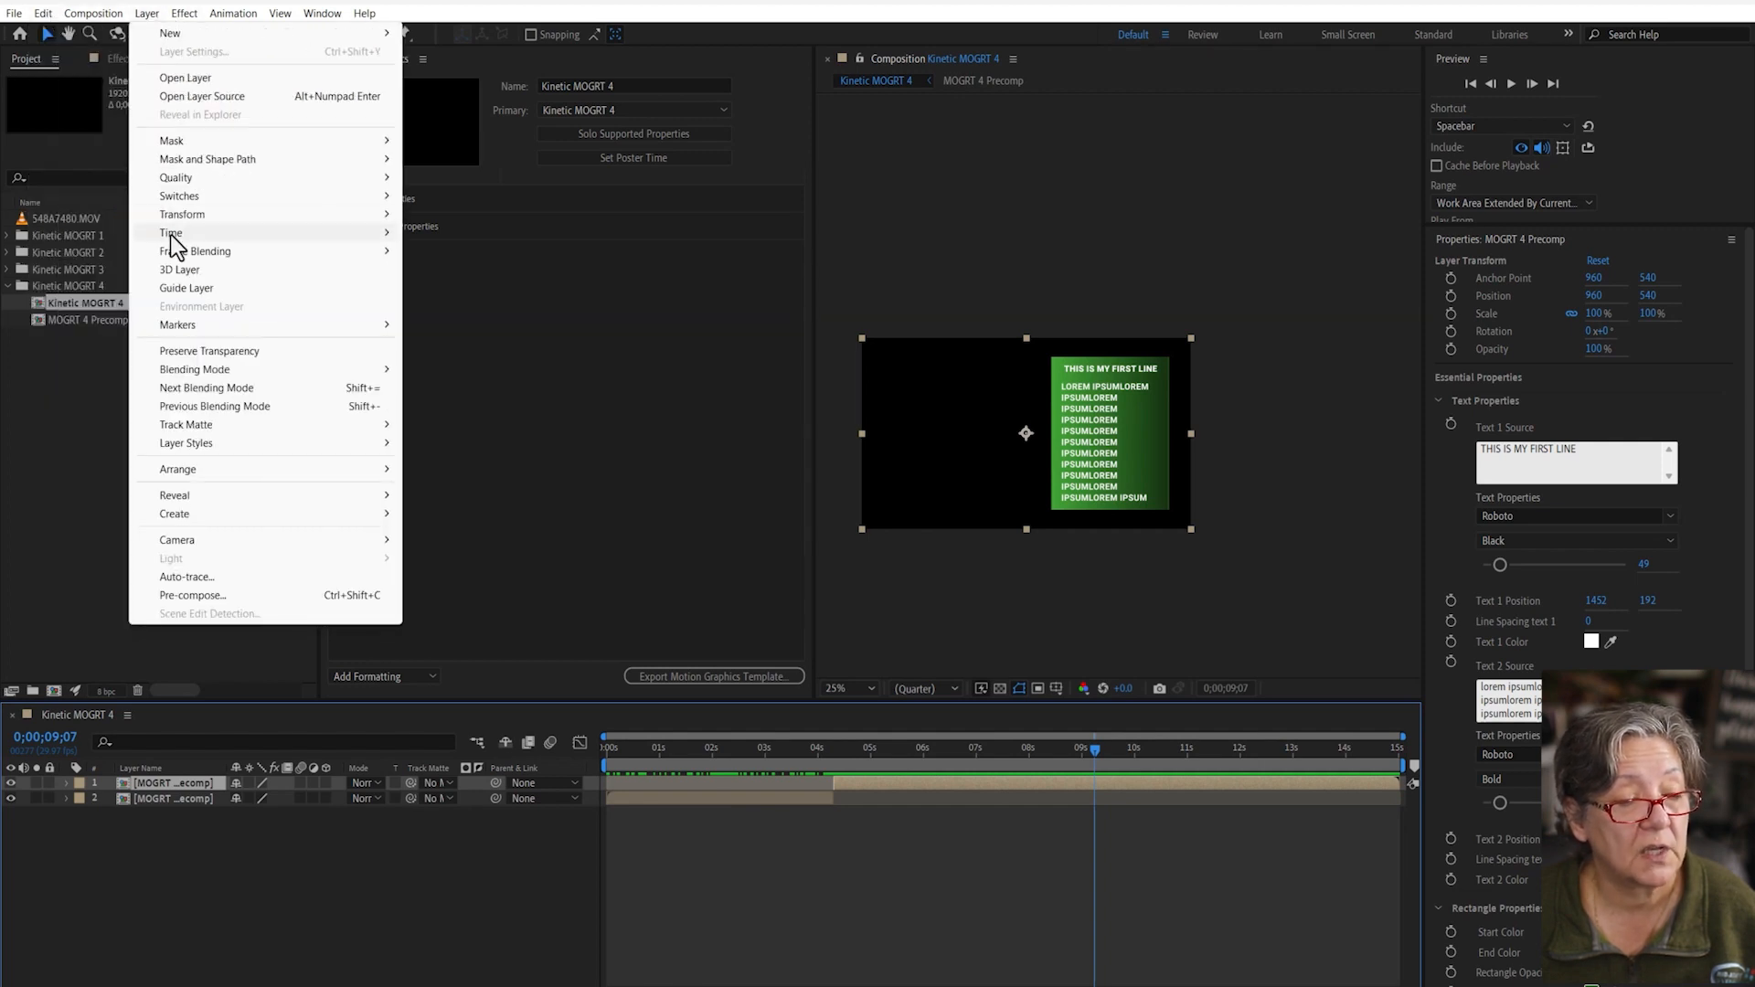
pyautogui.moveTo(347, 238)
pyautogui.click(485, 252)
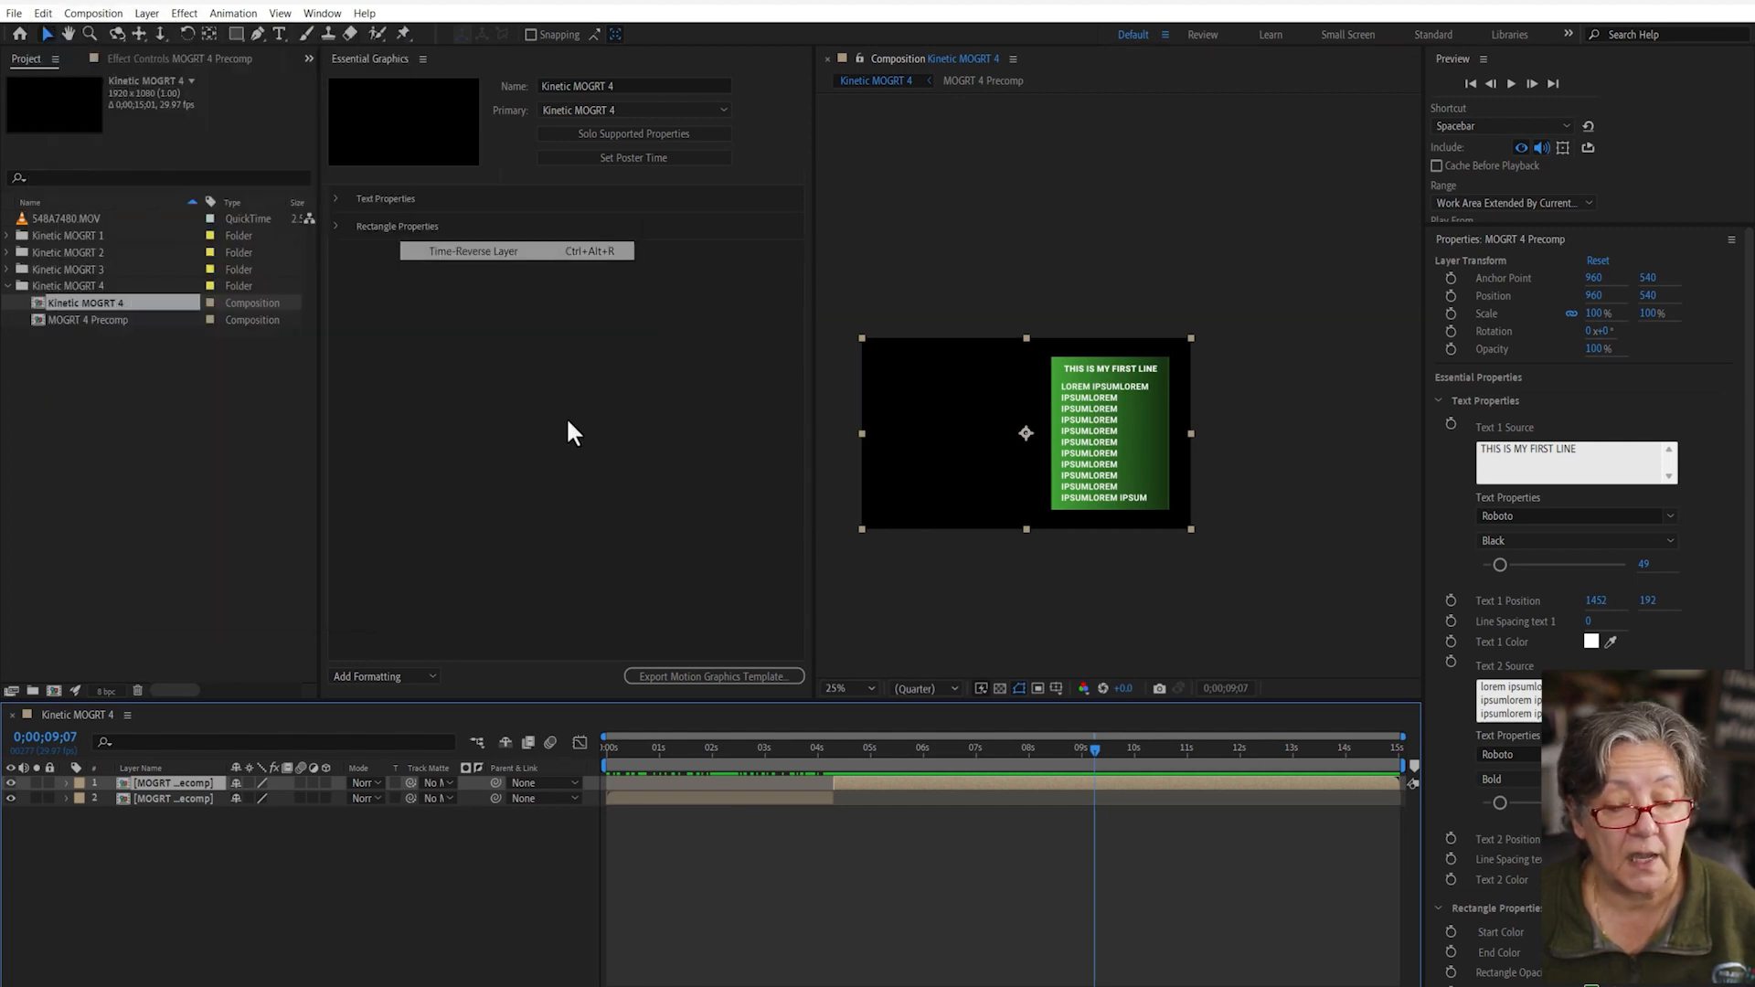
# - Place the reversed part directly after the first one, ending at about 0;00;08;23, and trim the composition to that work area
pyautogui.moveTo(875, 786); pyautogui.dragTo(945, 797)
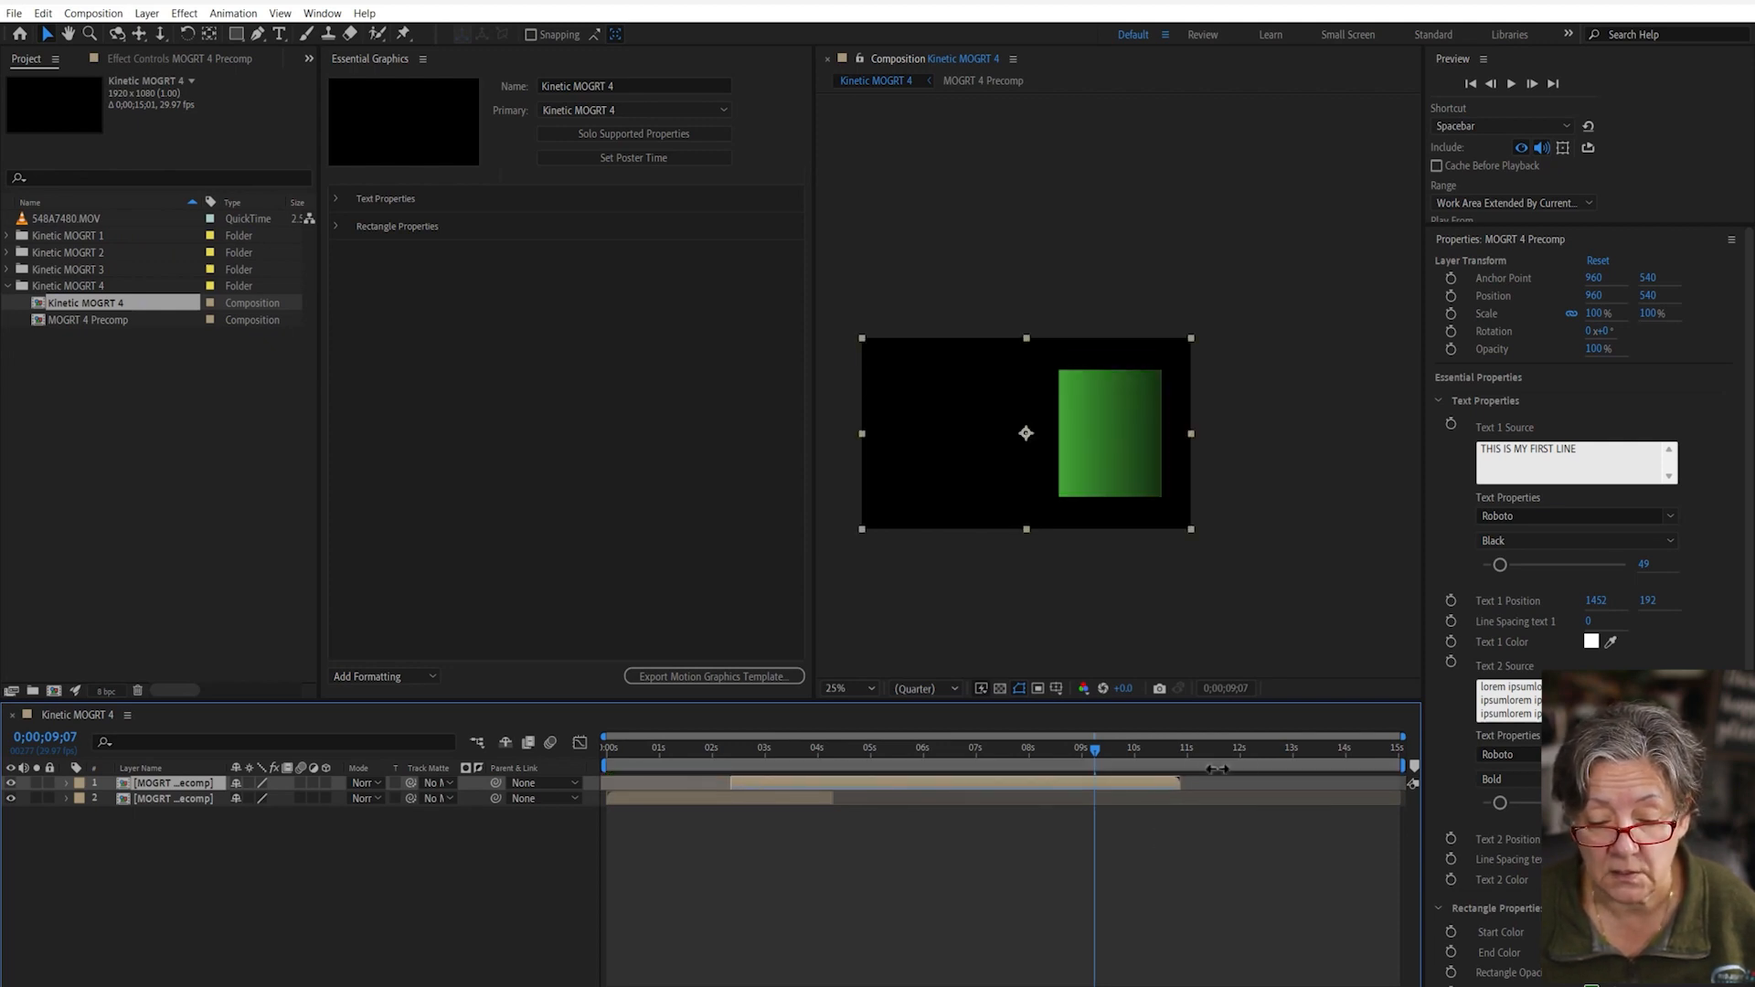
pyautogui.moveTo(847, 747); pyautogui.dragTo(939, 750)
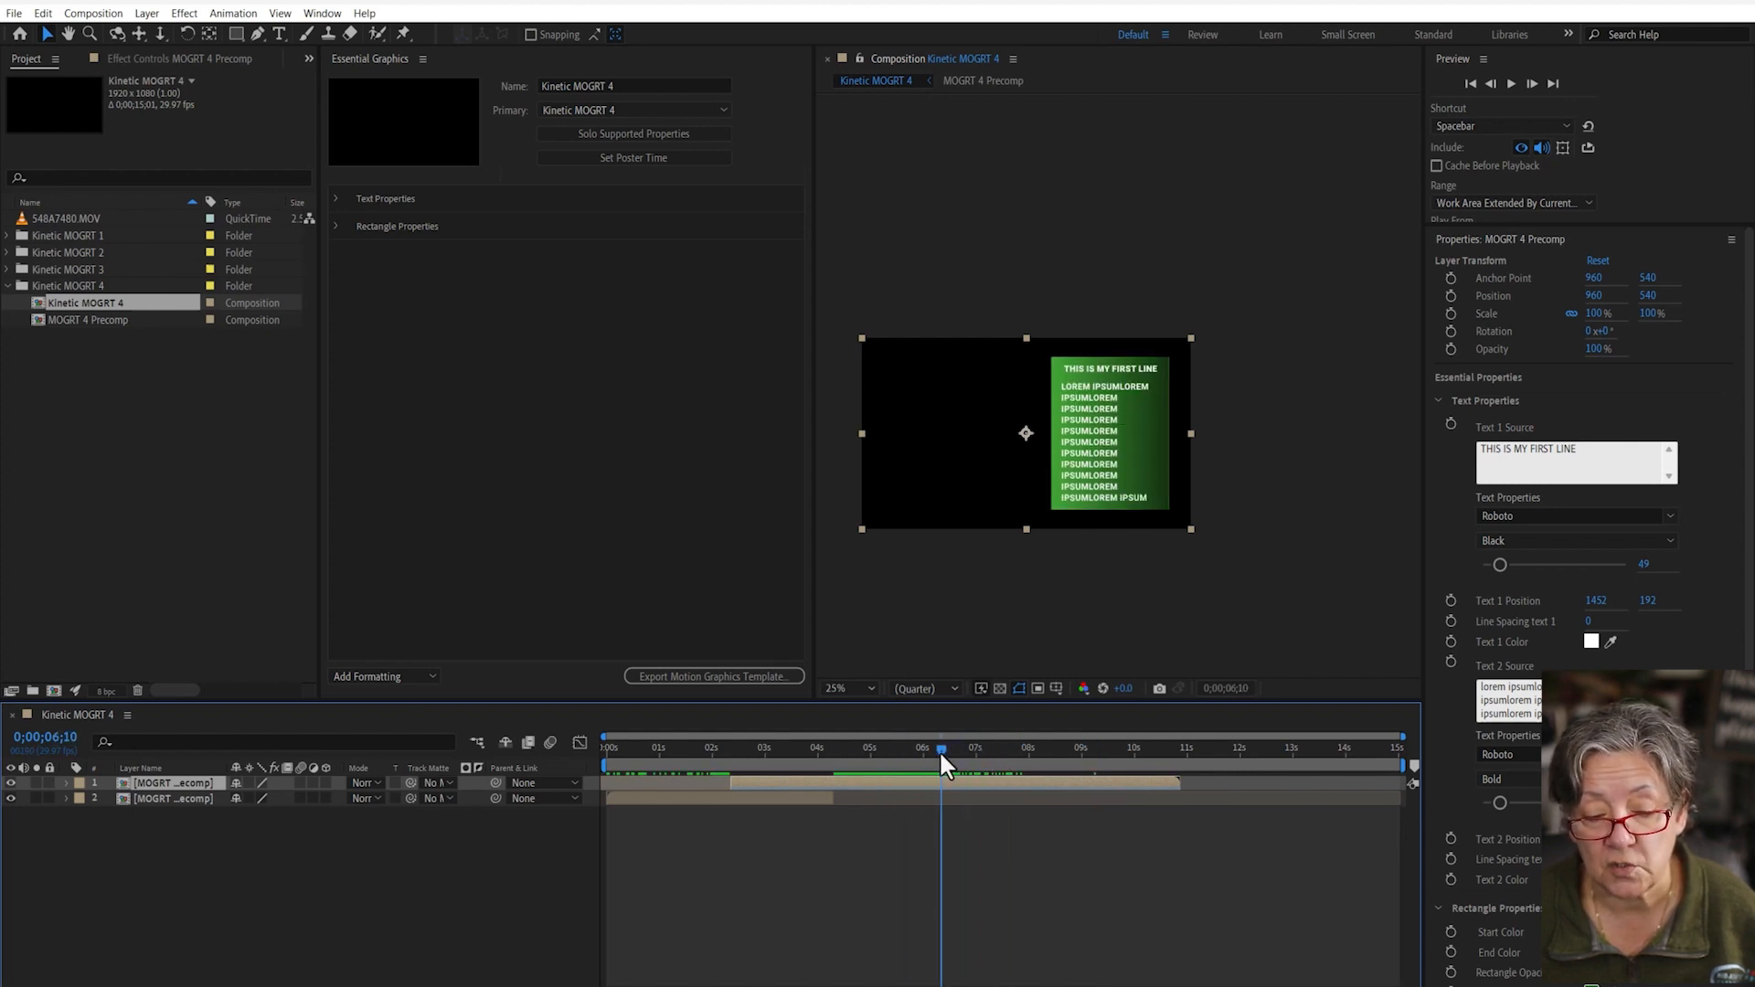
pyautogui.moveTo(730, 782); pyautogui.dragTo(1067, 781)
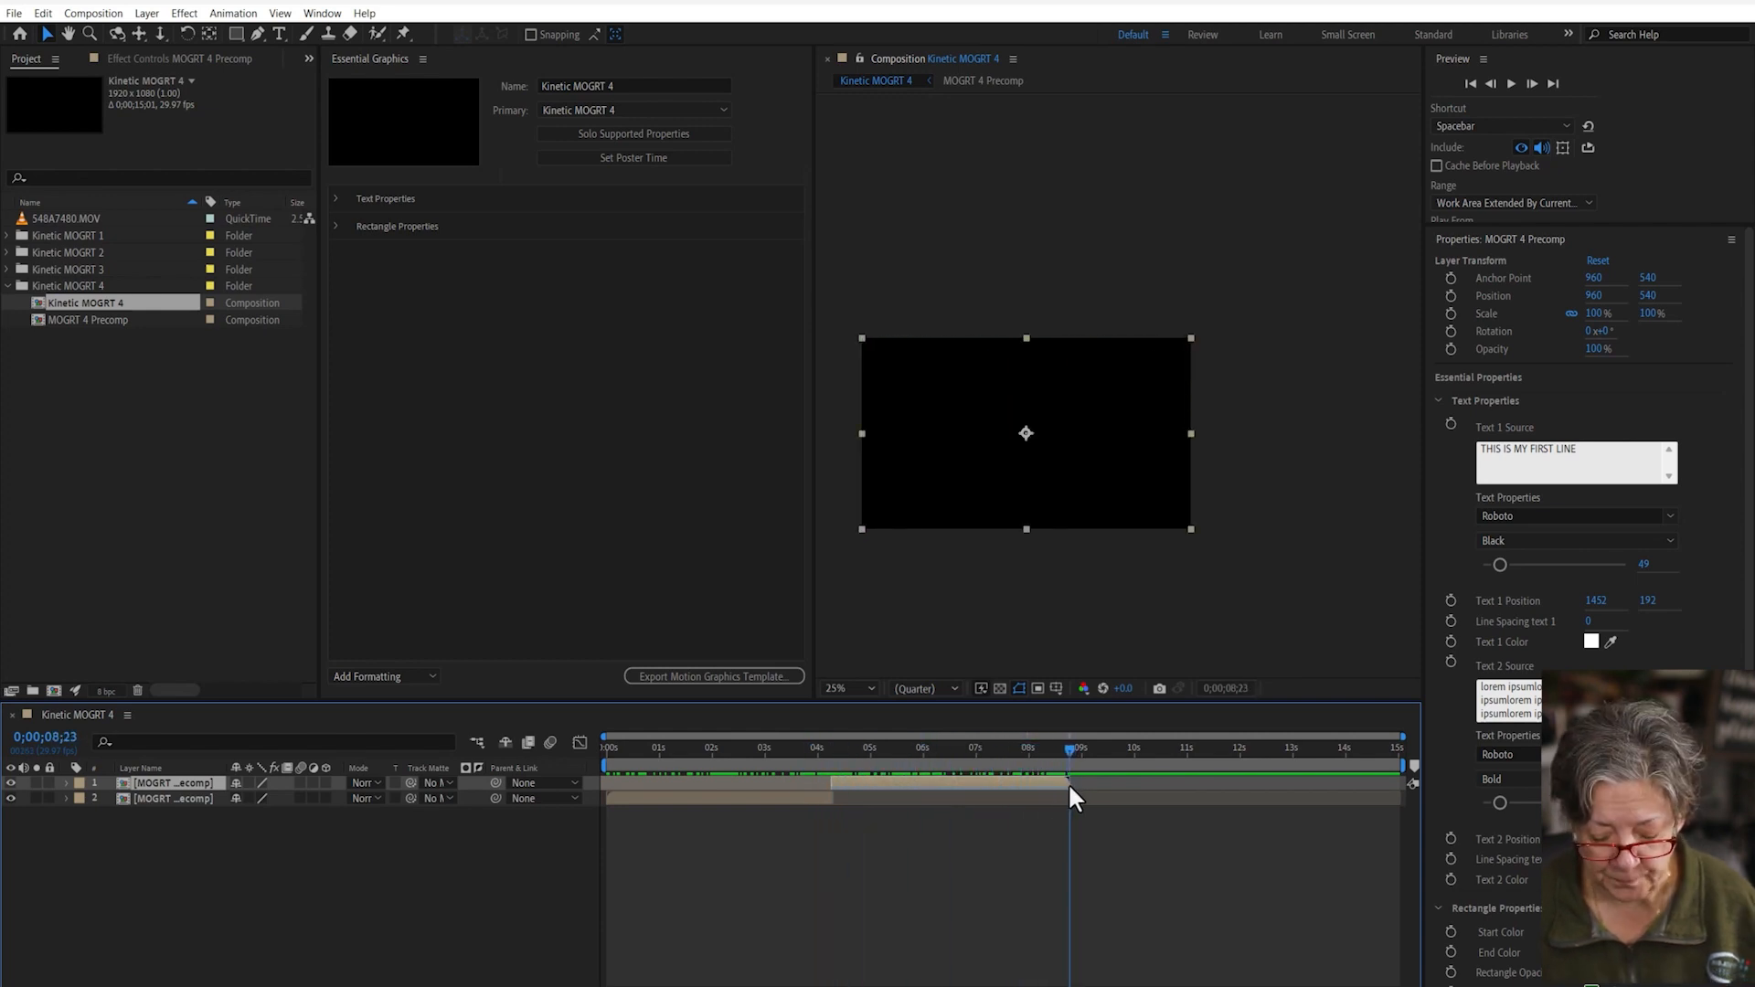
pyautogui.rightClick(1011, 764)
pyautogui.click(1110, 810)
# - Create a protected region from the work area spanning the composition start to 0;00;04;08
pyautogui.moveTo(986, 749)
pyautogui.mouseDown()
pyautogui.moveTo(951, 759)
pyautogui.moveTo(992, 764)
pyautogui.mouseUp()
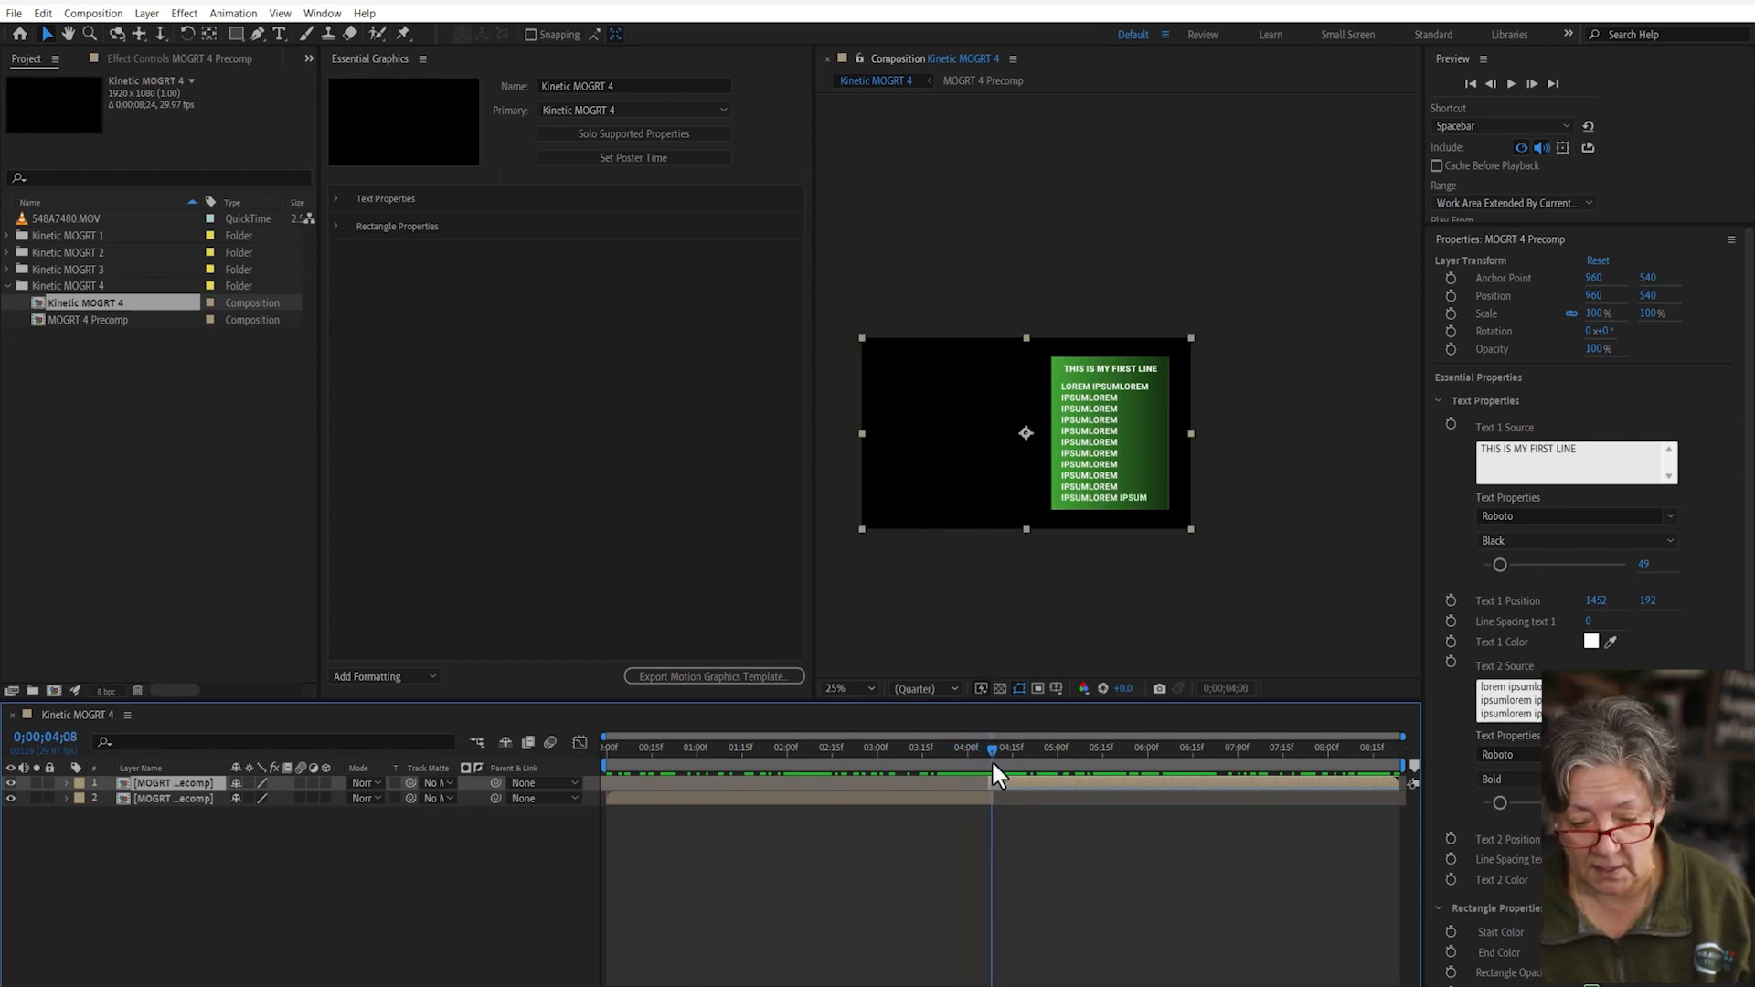
pyautogui.moveTo(988, 781); pyautogui.dragTo(991, 781)
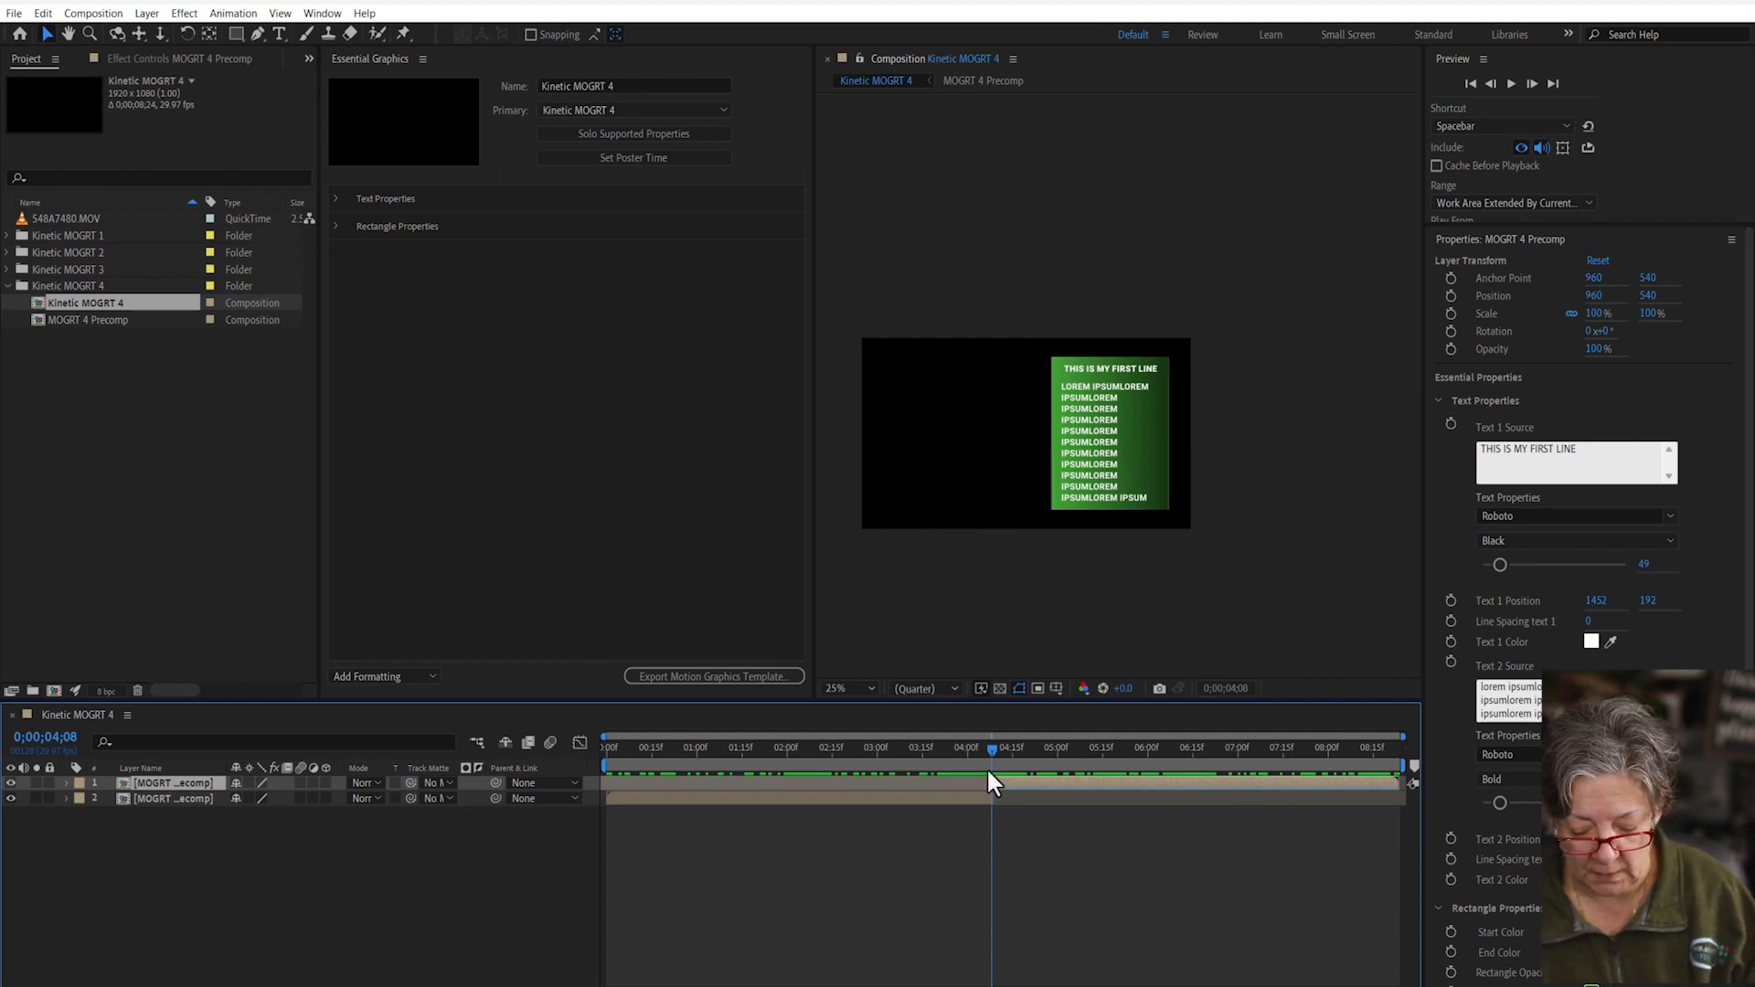
pyautogui.rightClick(977, 763)
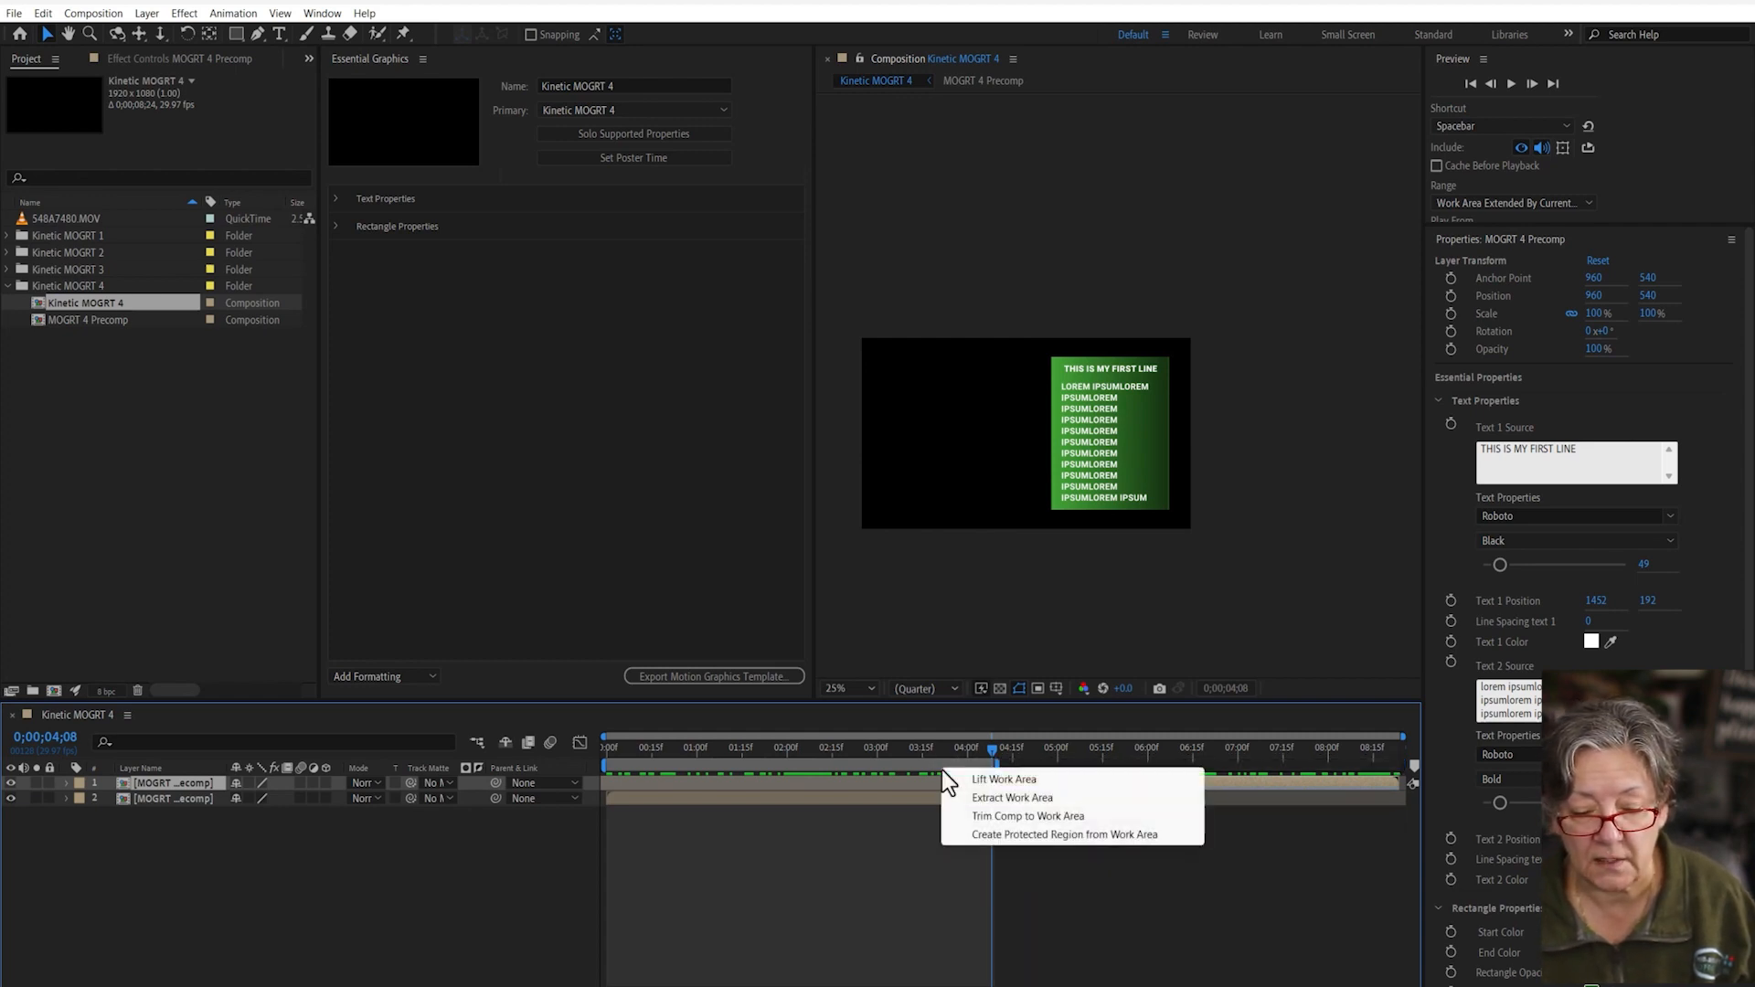
pyautogui.click(1039, 835)
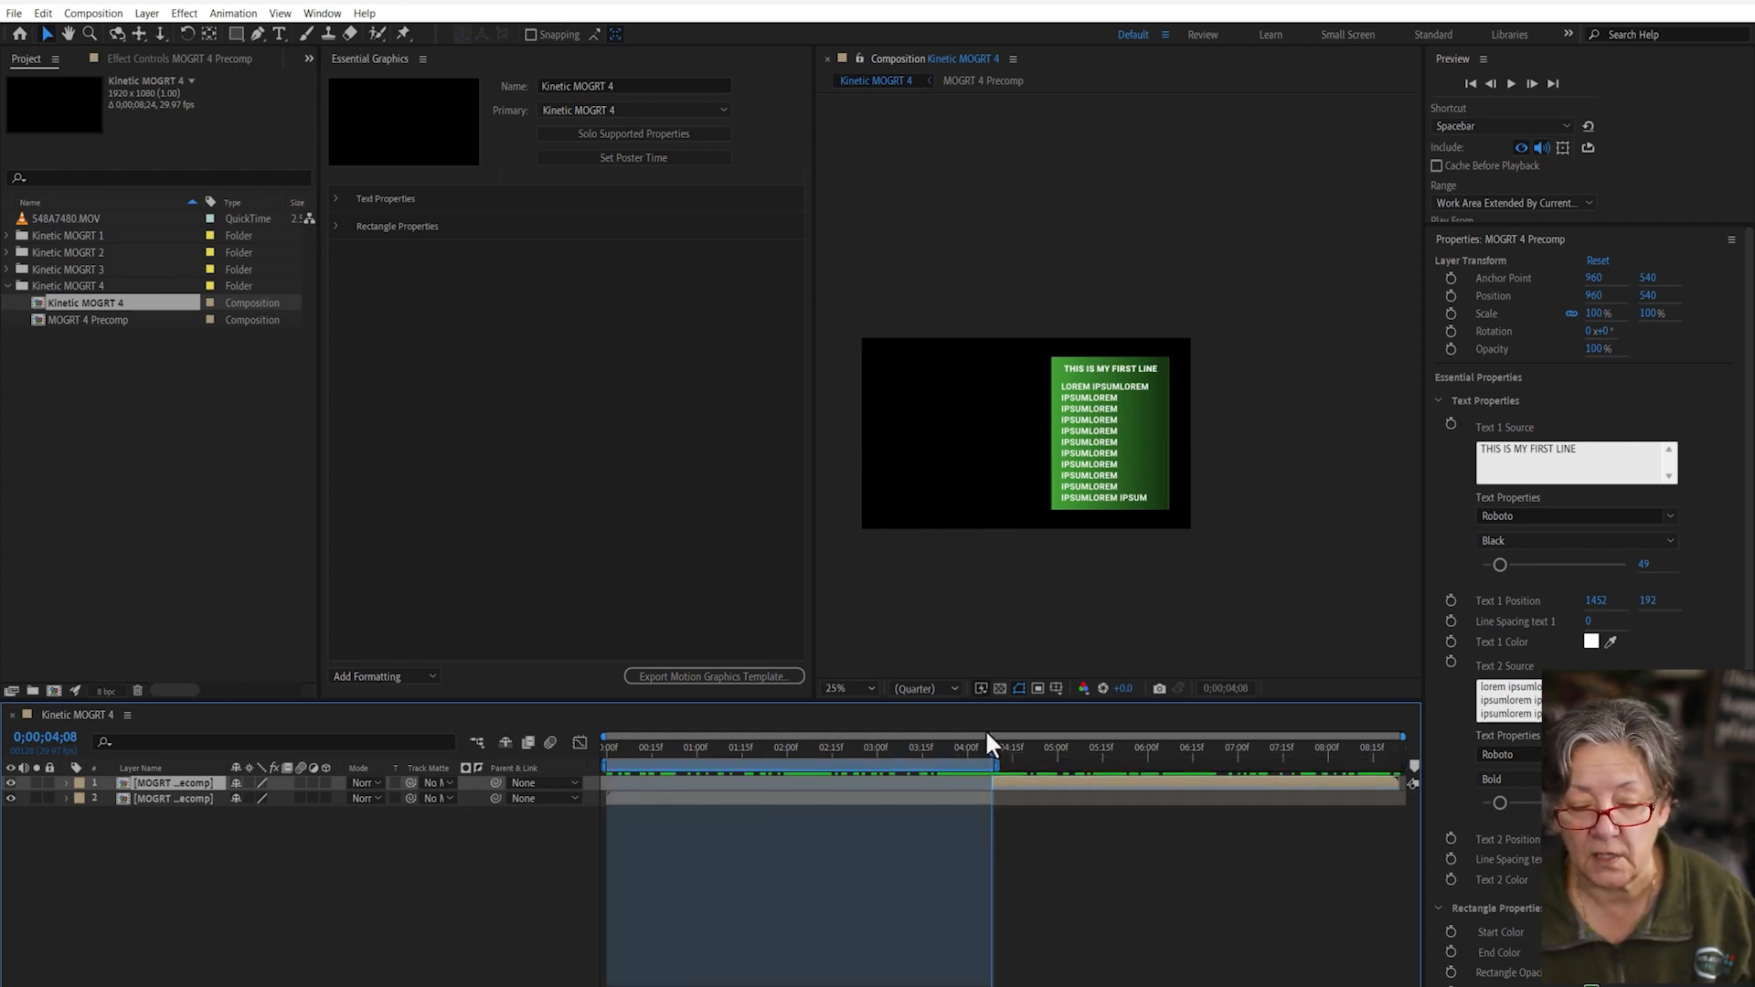
# - Create a second protected region from a work area running from 0;00;04;15 to the composition's end
pyautogui.moveTo(990, 748)
pyautogui.mouseDown()
pyautogui.moveTo(1039, 750)
pyautogui.moveTo(1013, 755)
pyautogui.mouseUp()
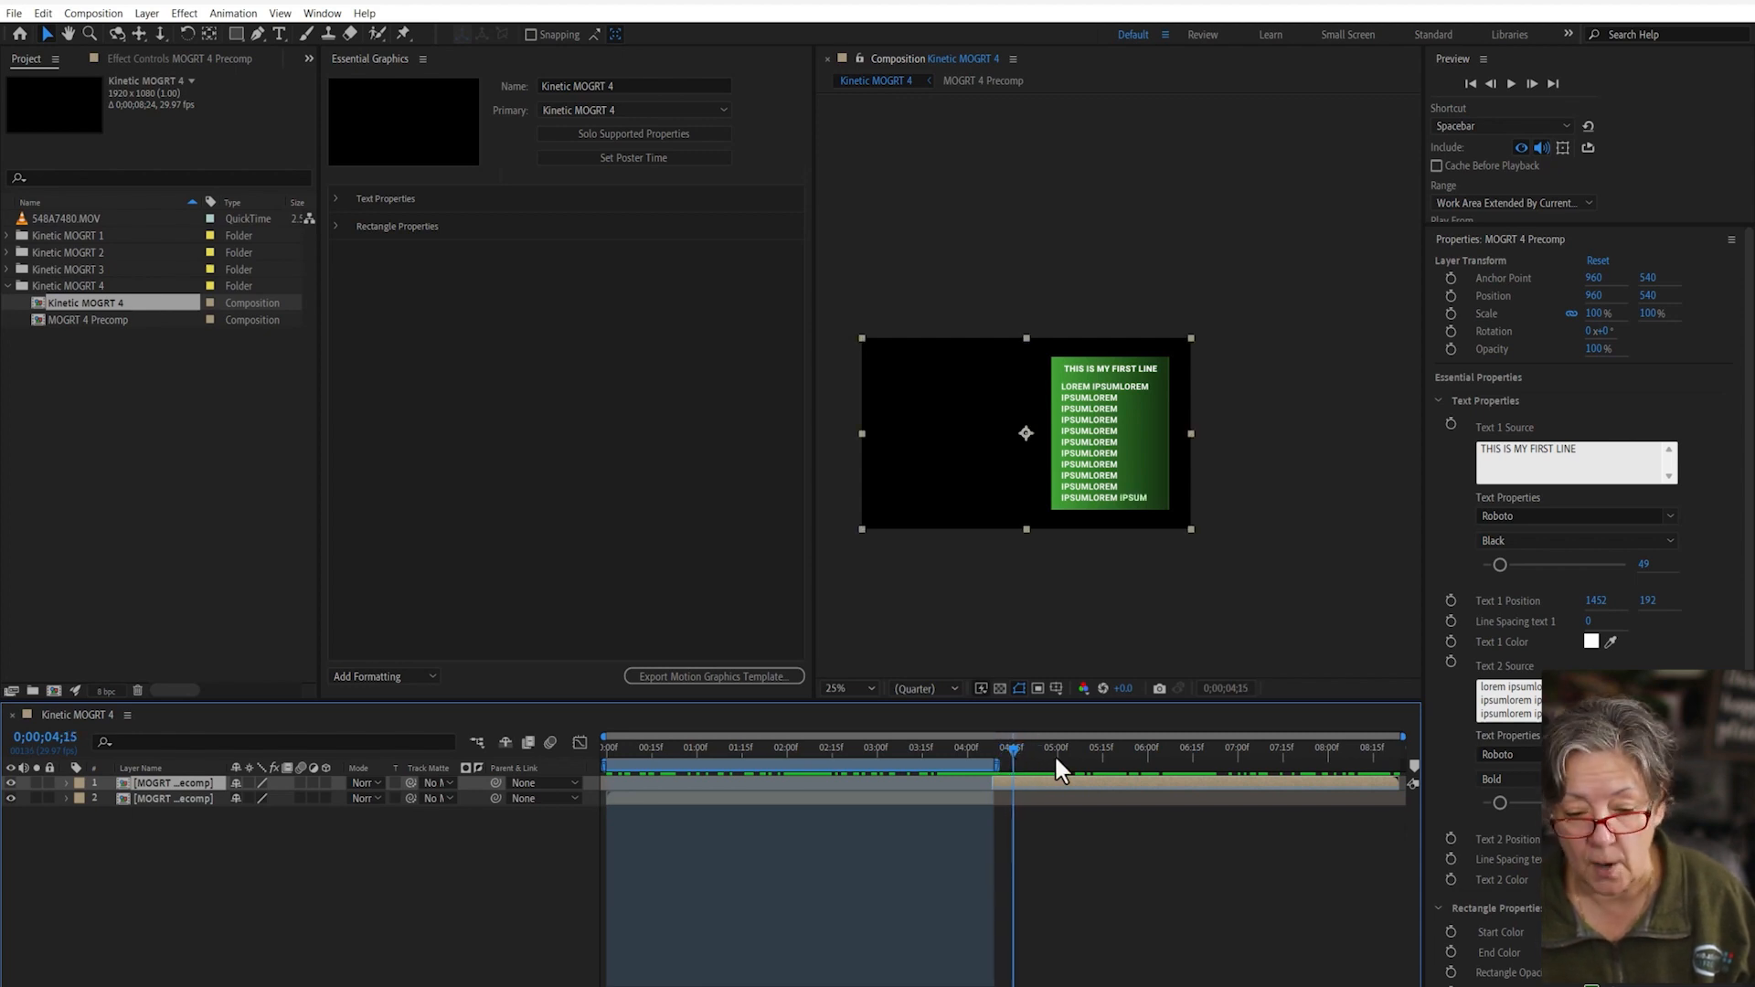
pyautogui.press('b')
pyautogui.rightClick(1084, 767)
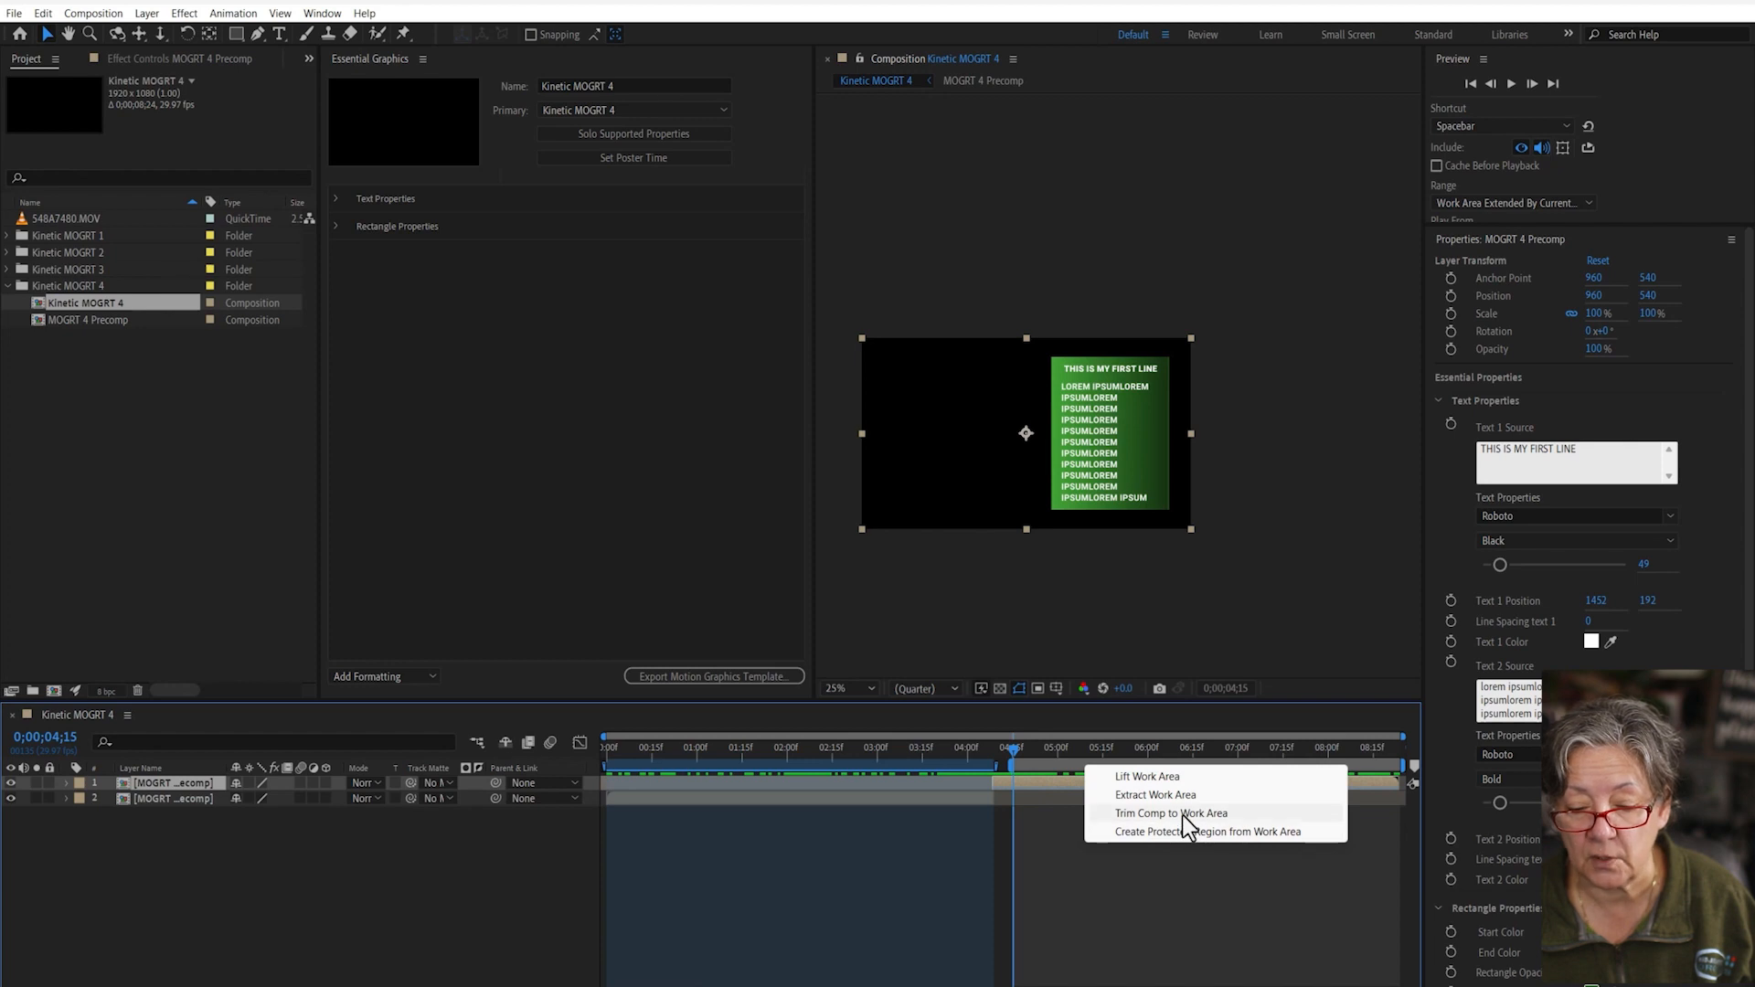
pyautogui.click(1182, 834)
# - Set the poster time at 0;00;04;12 and export to the Local Templates Folder with the author's first name as keyword, replacing the existing template
pyautogui.moveTo(1002, 749); pyautogui.dragTo(1002, 745)
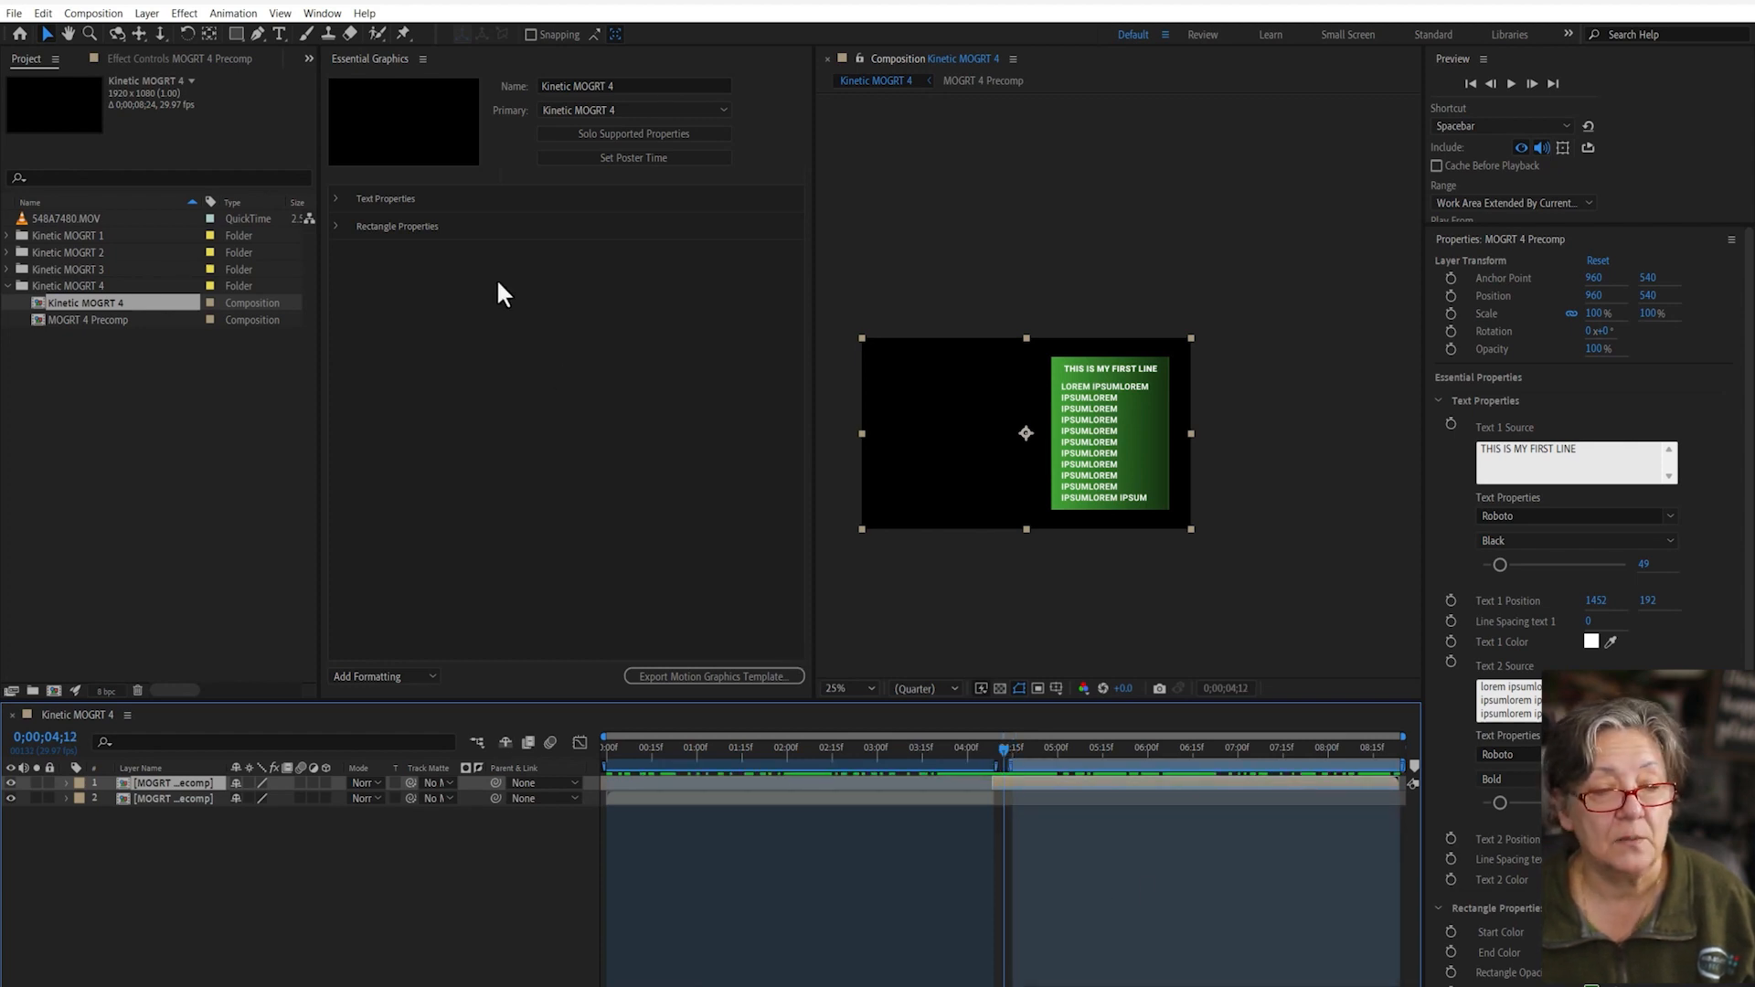
pyautogui.click(638, 158)
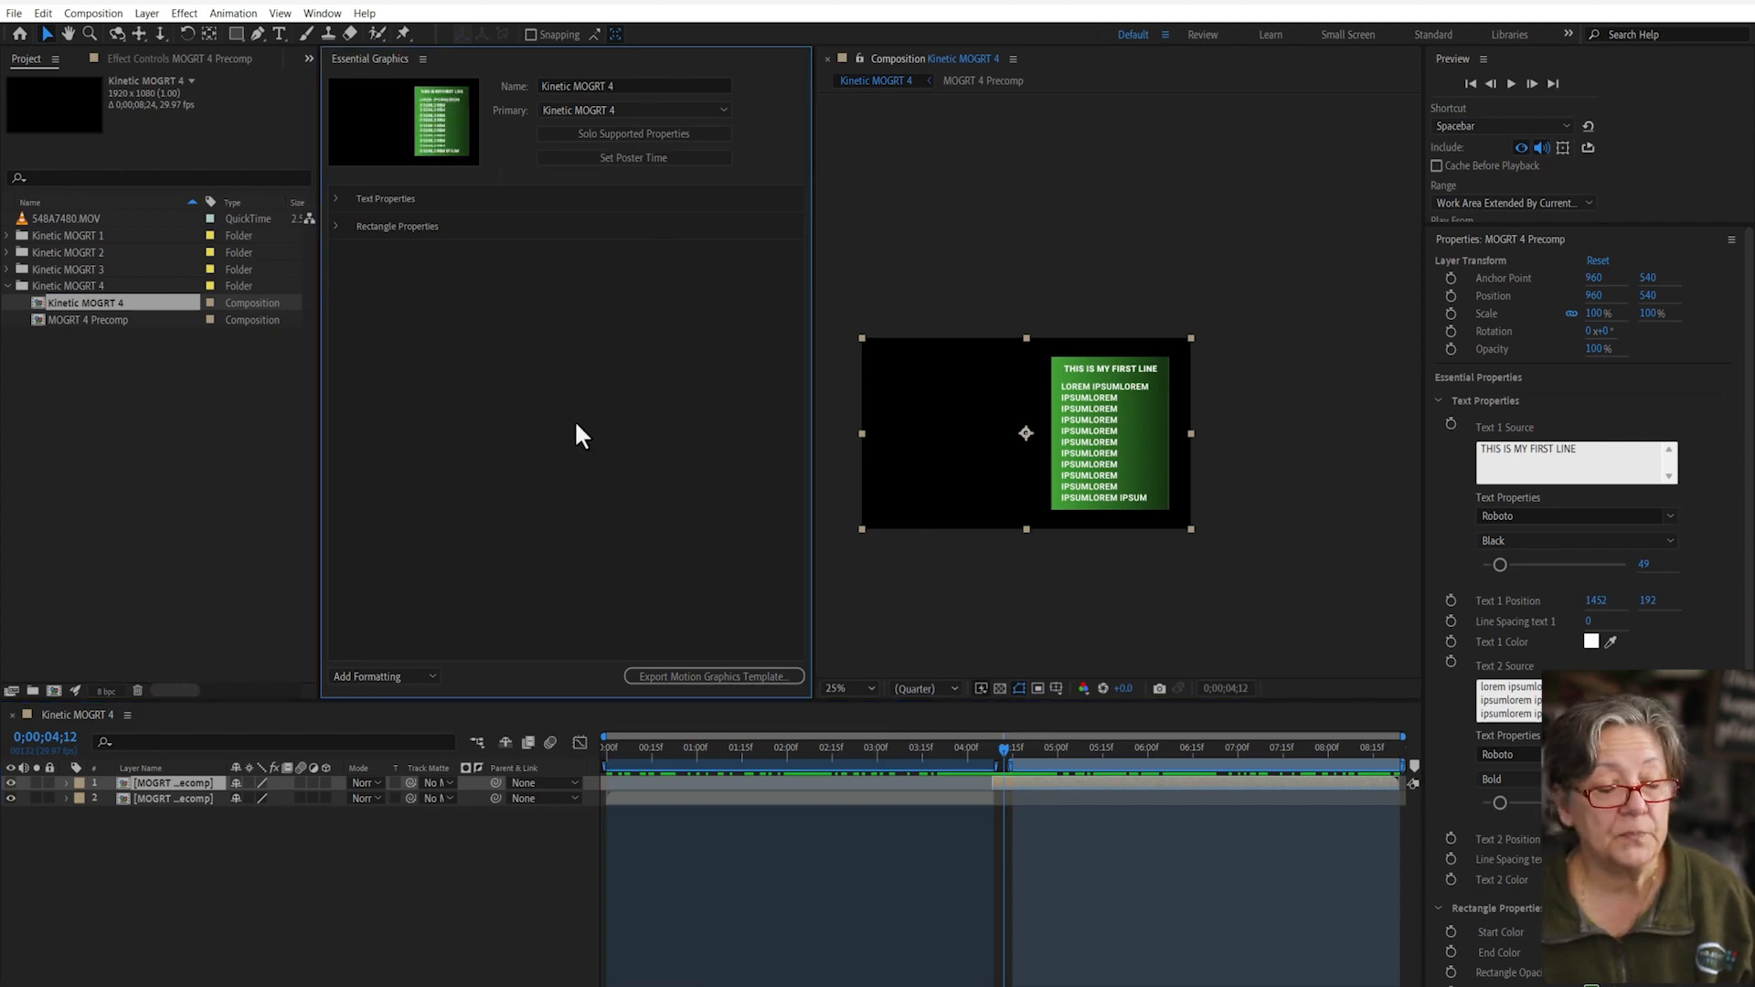
pyautogui.click(681, 678)
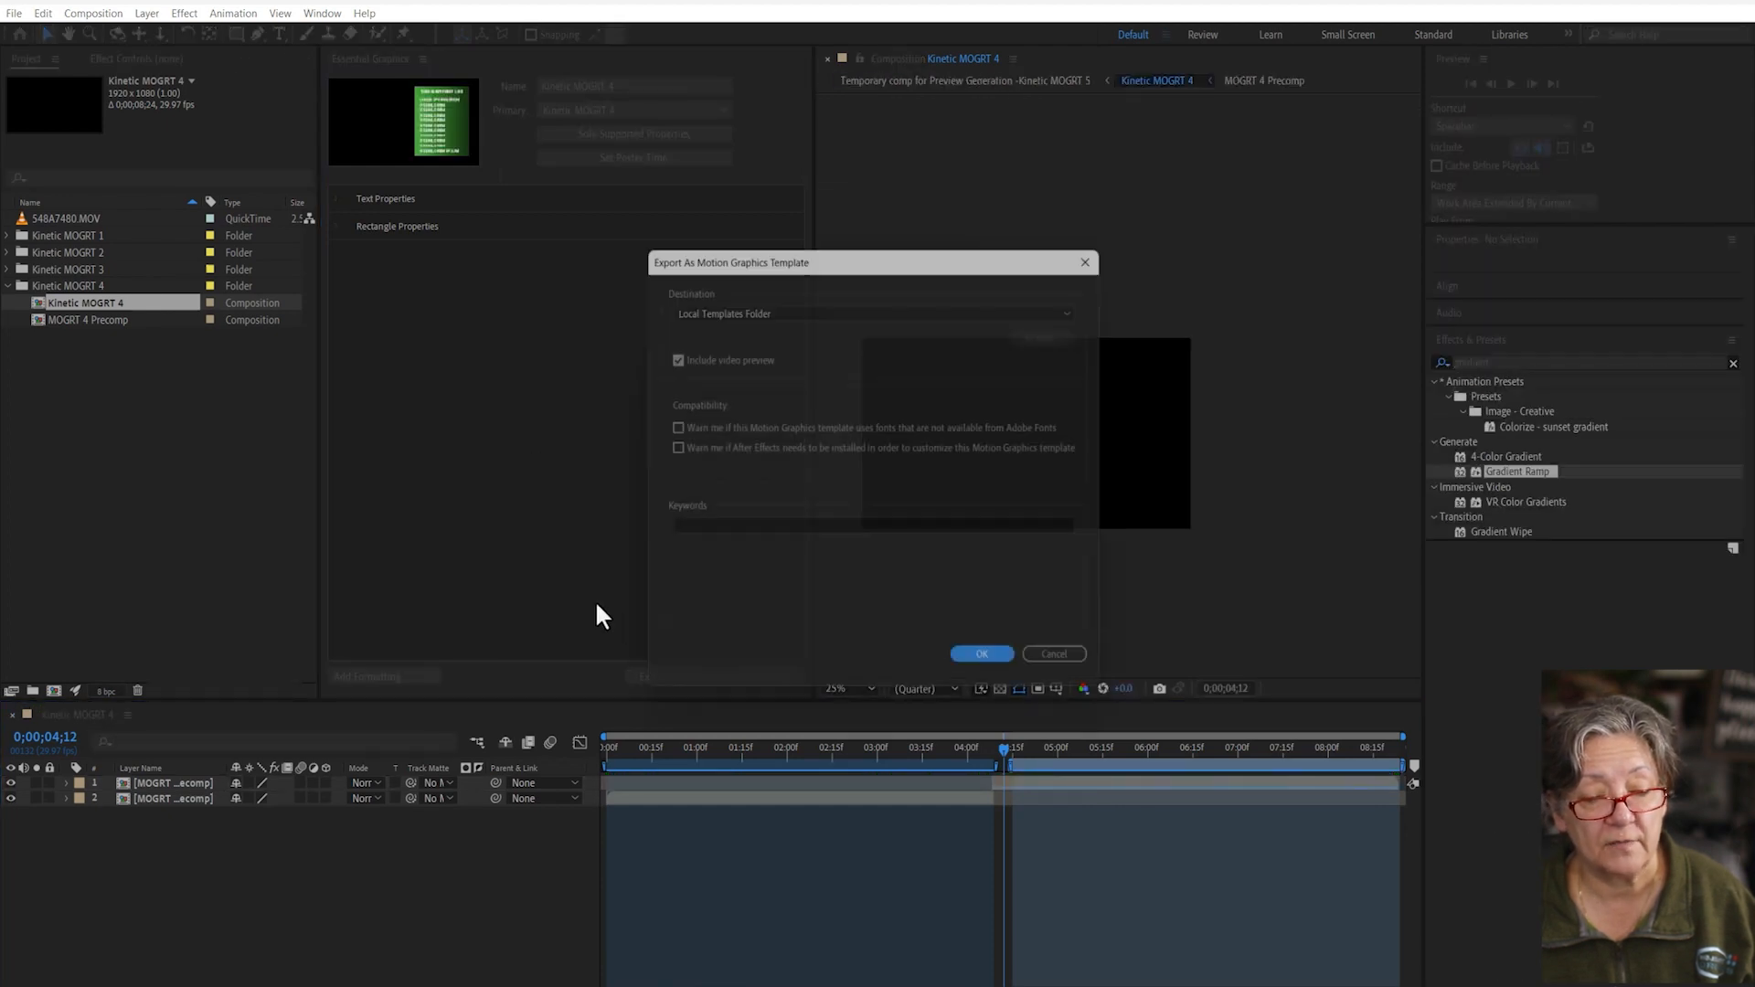
pyautogui.click(700, 530)
pyautogui.write('Luisa')
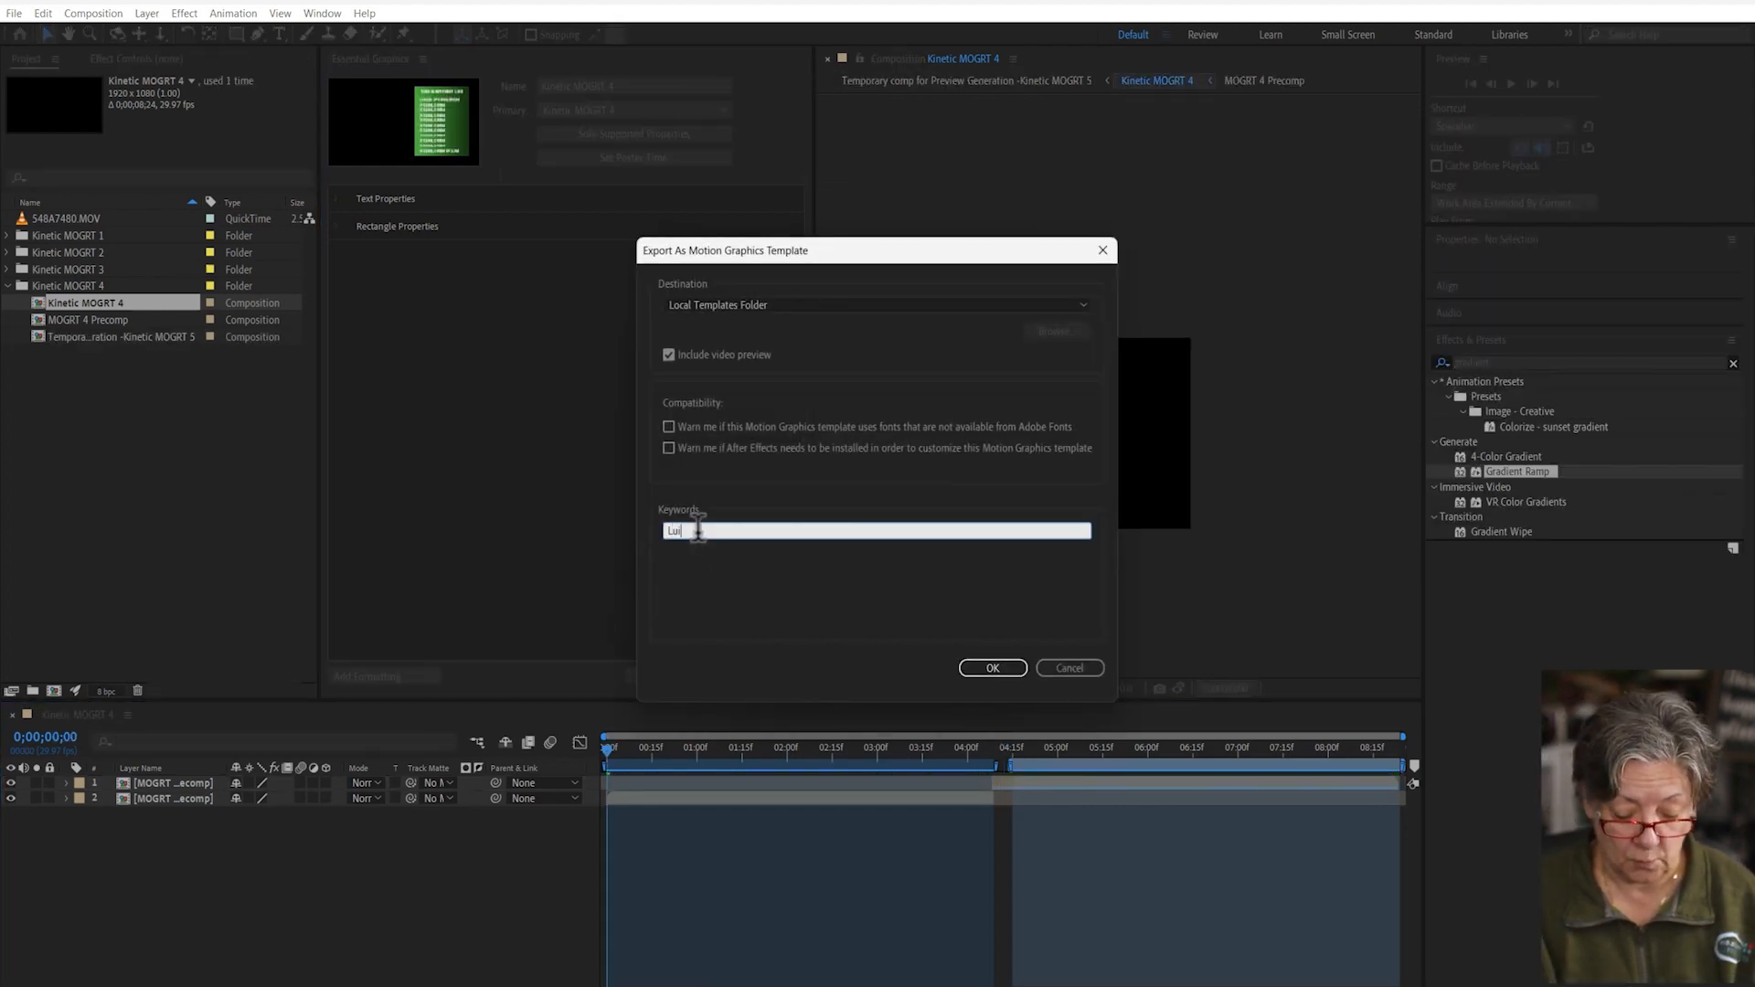
pyautogui.press('Return')
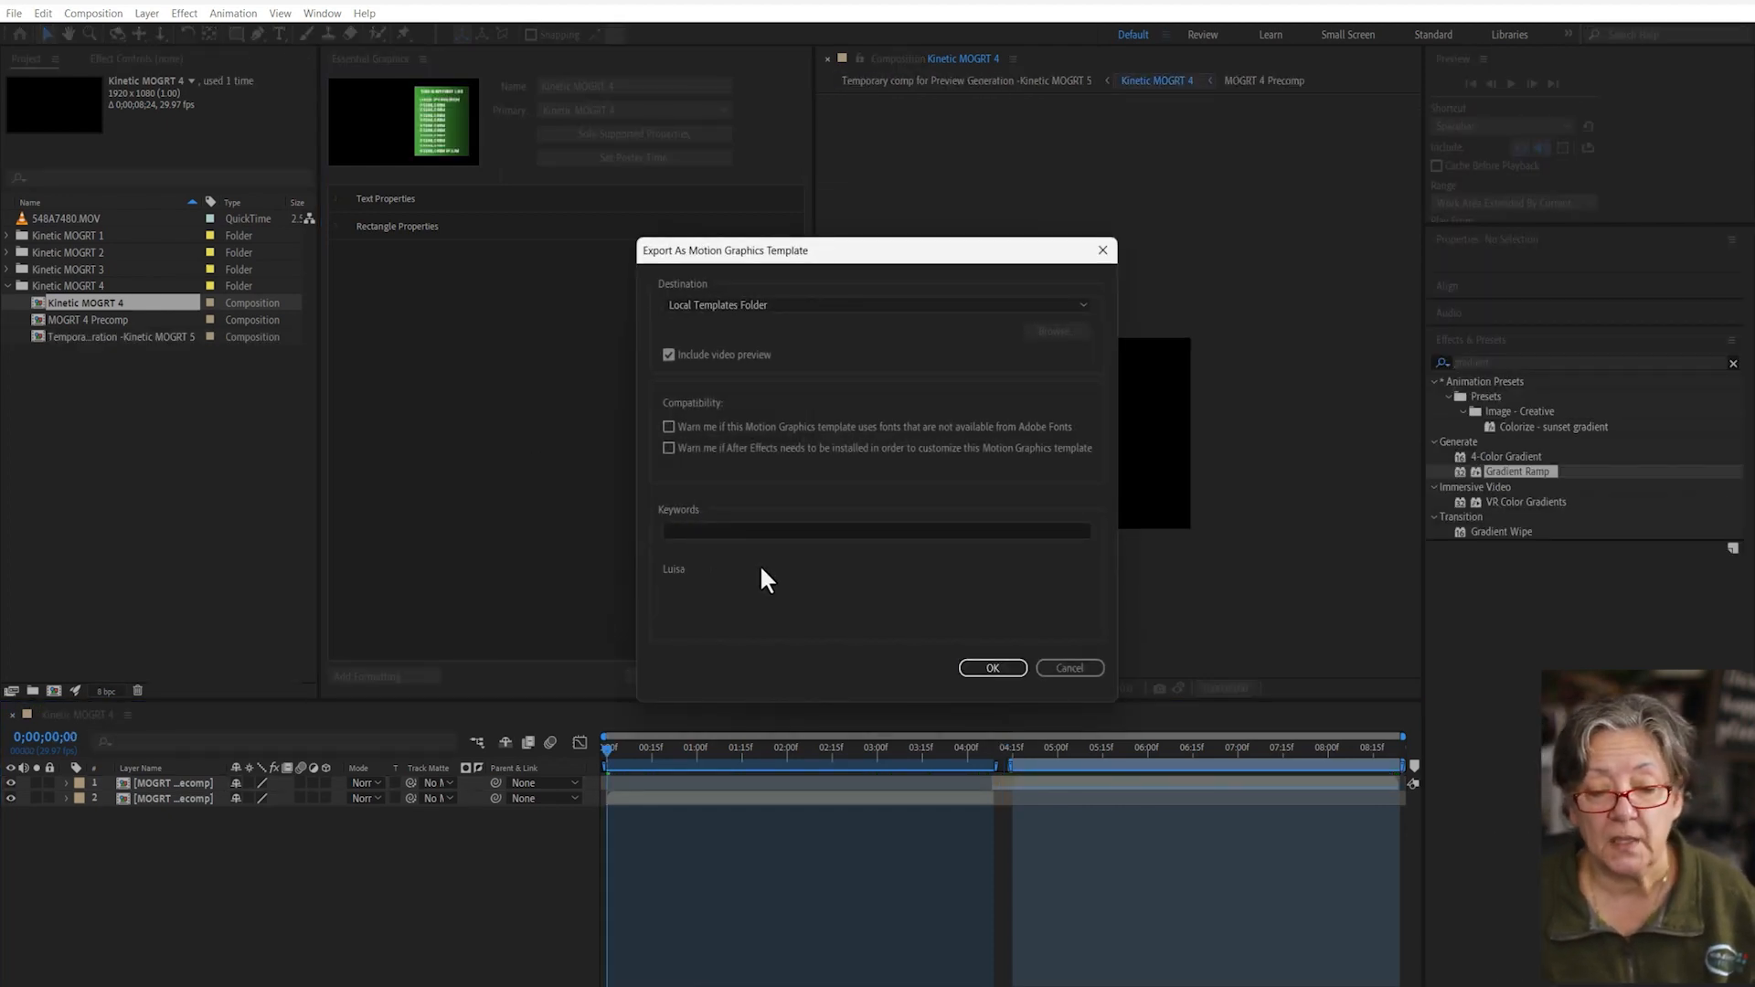
pyautogui.click(1011, 667)
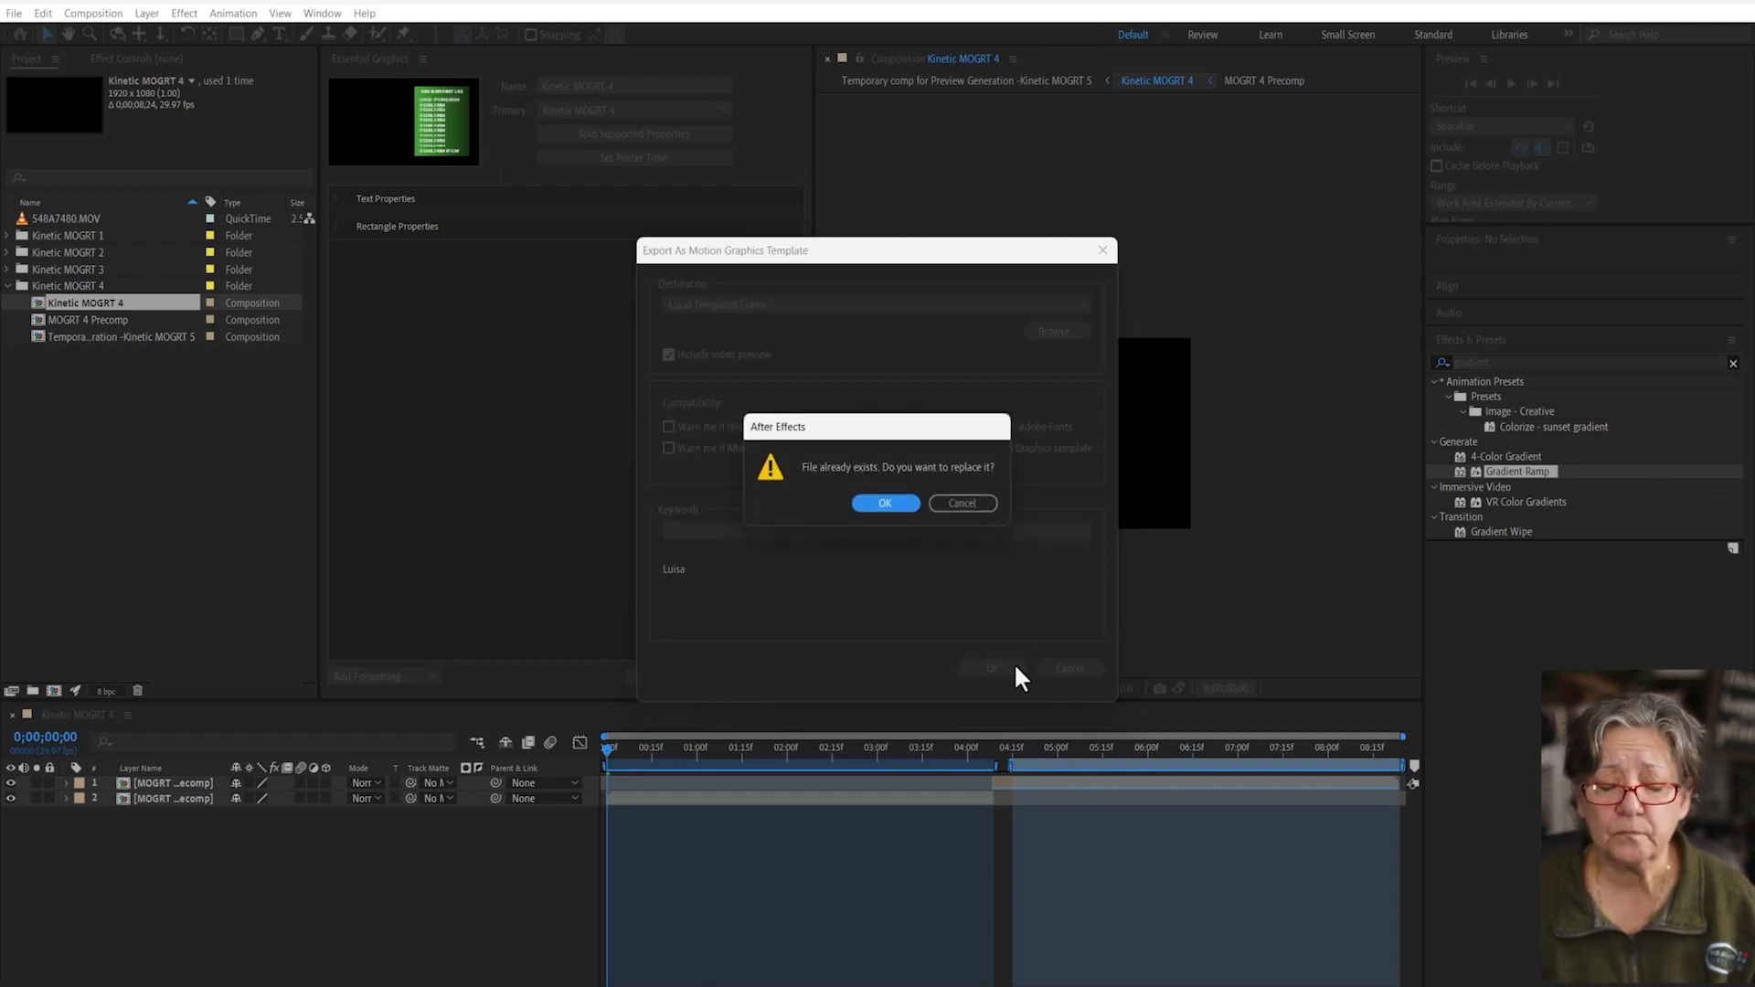
pyautogui.click(897, 505)
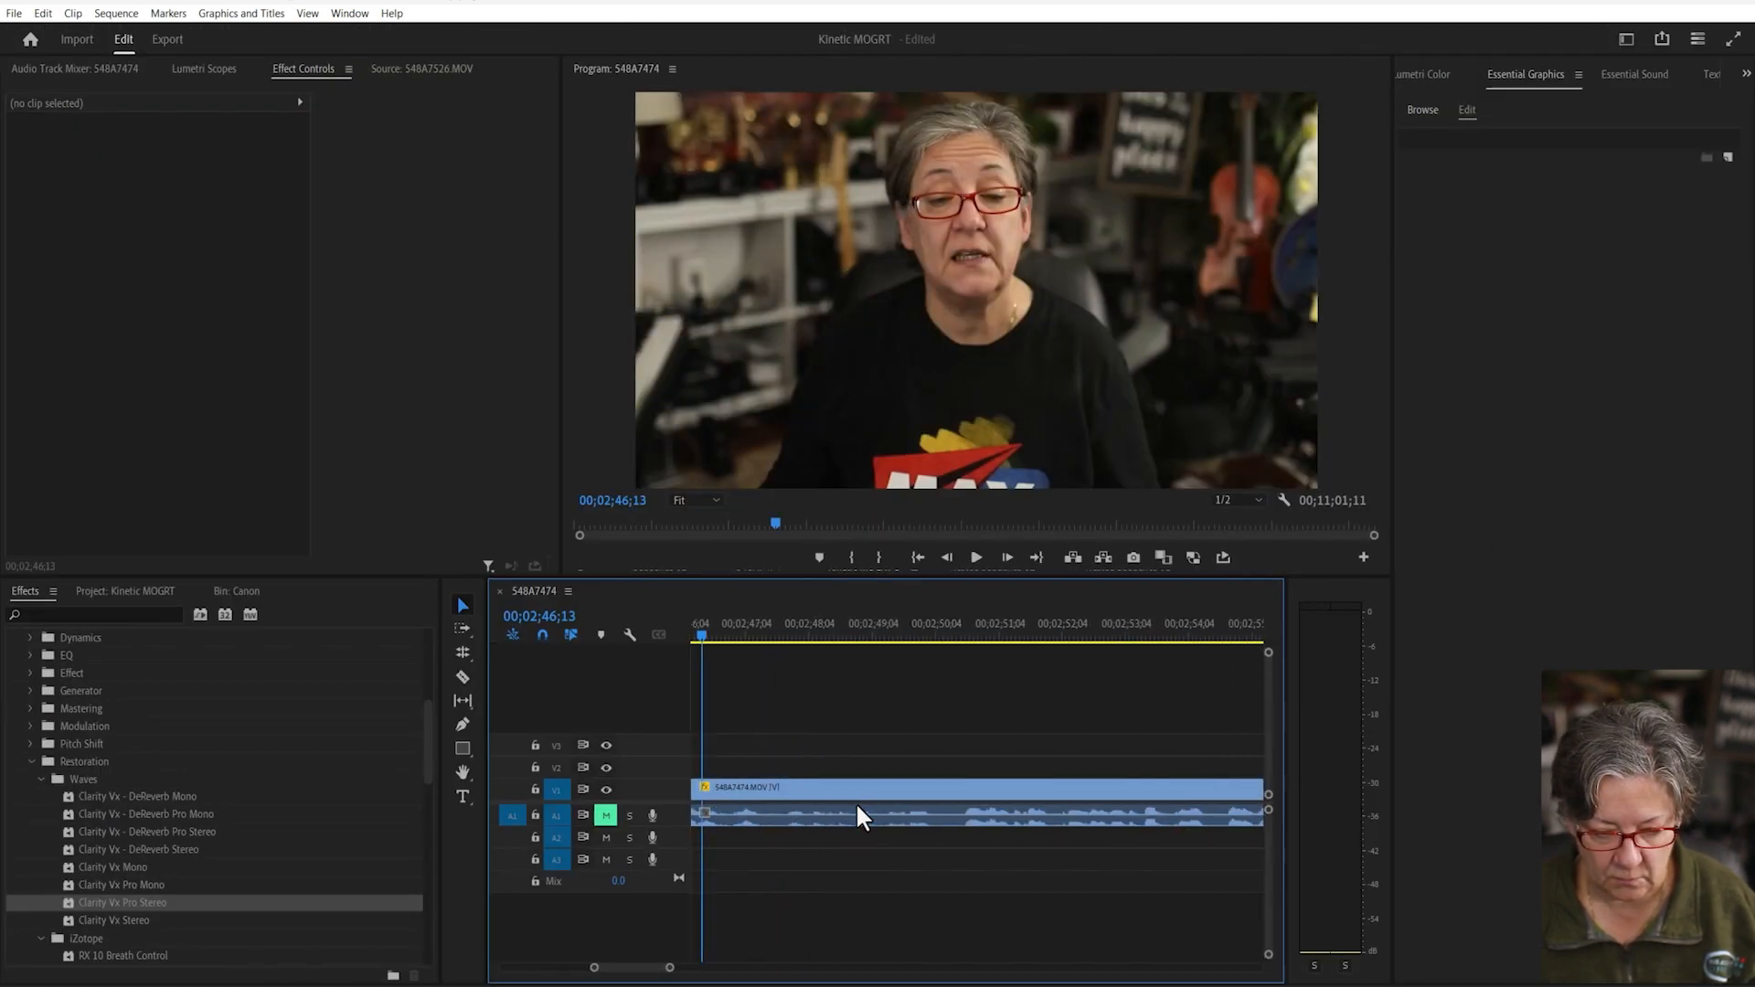
# - Add the Kinetic MOGRT 4 template from the local templates to track V2 at the cut between the two footage clips
pyautogui.press('\\')
pyautogui.click(813, 640)
pyautogui.click(806, 639)
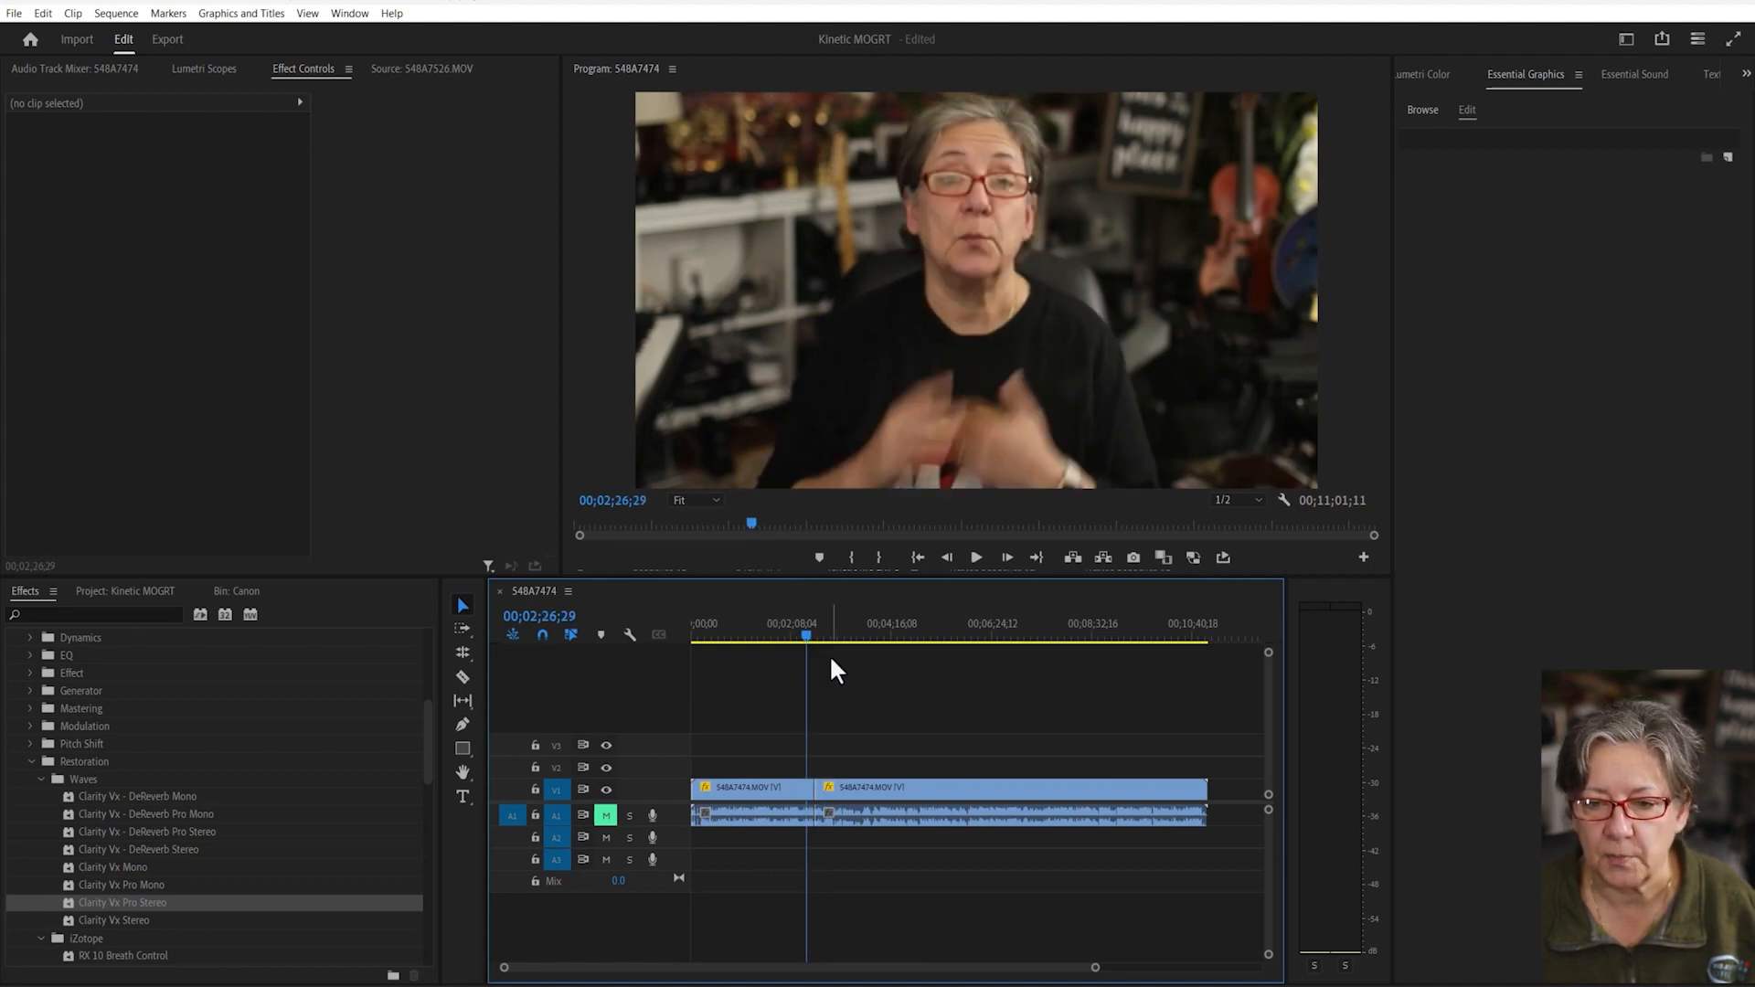
pyautogui.click(1419, 110)
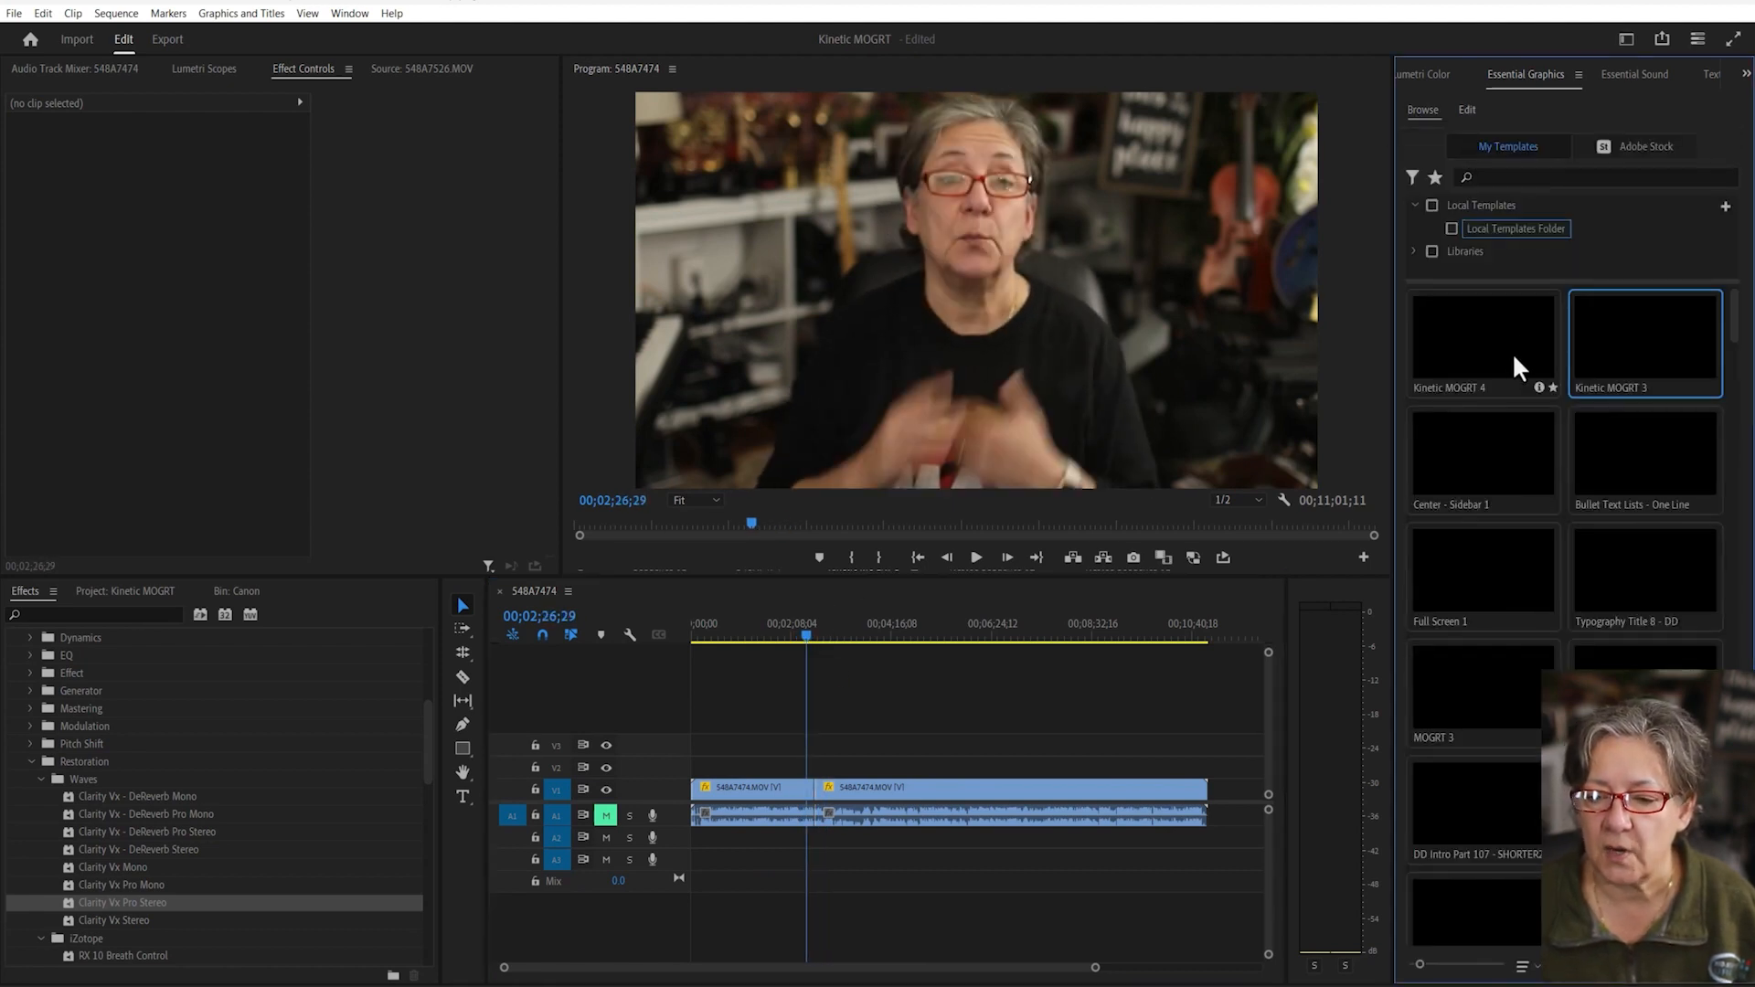
pyautogui.moveTo(1486, 338); pyautogui.dragTo(818, 768)
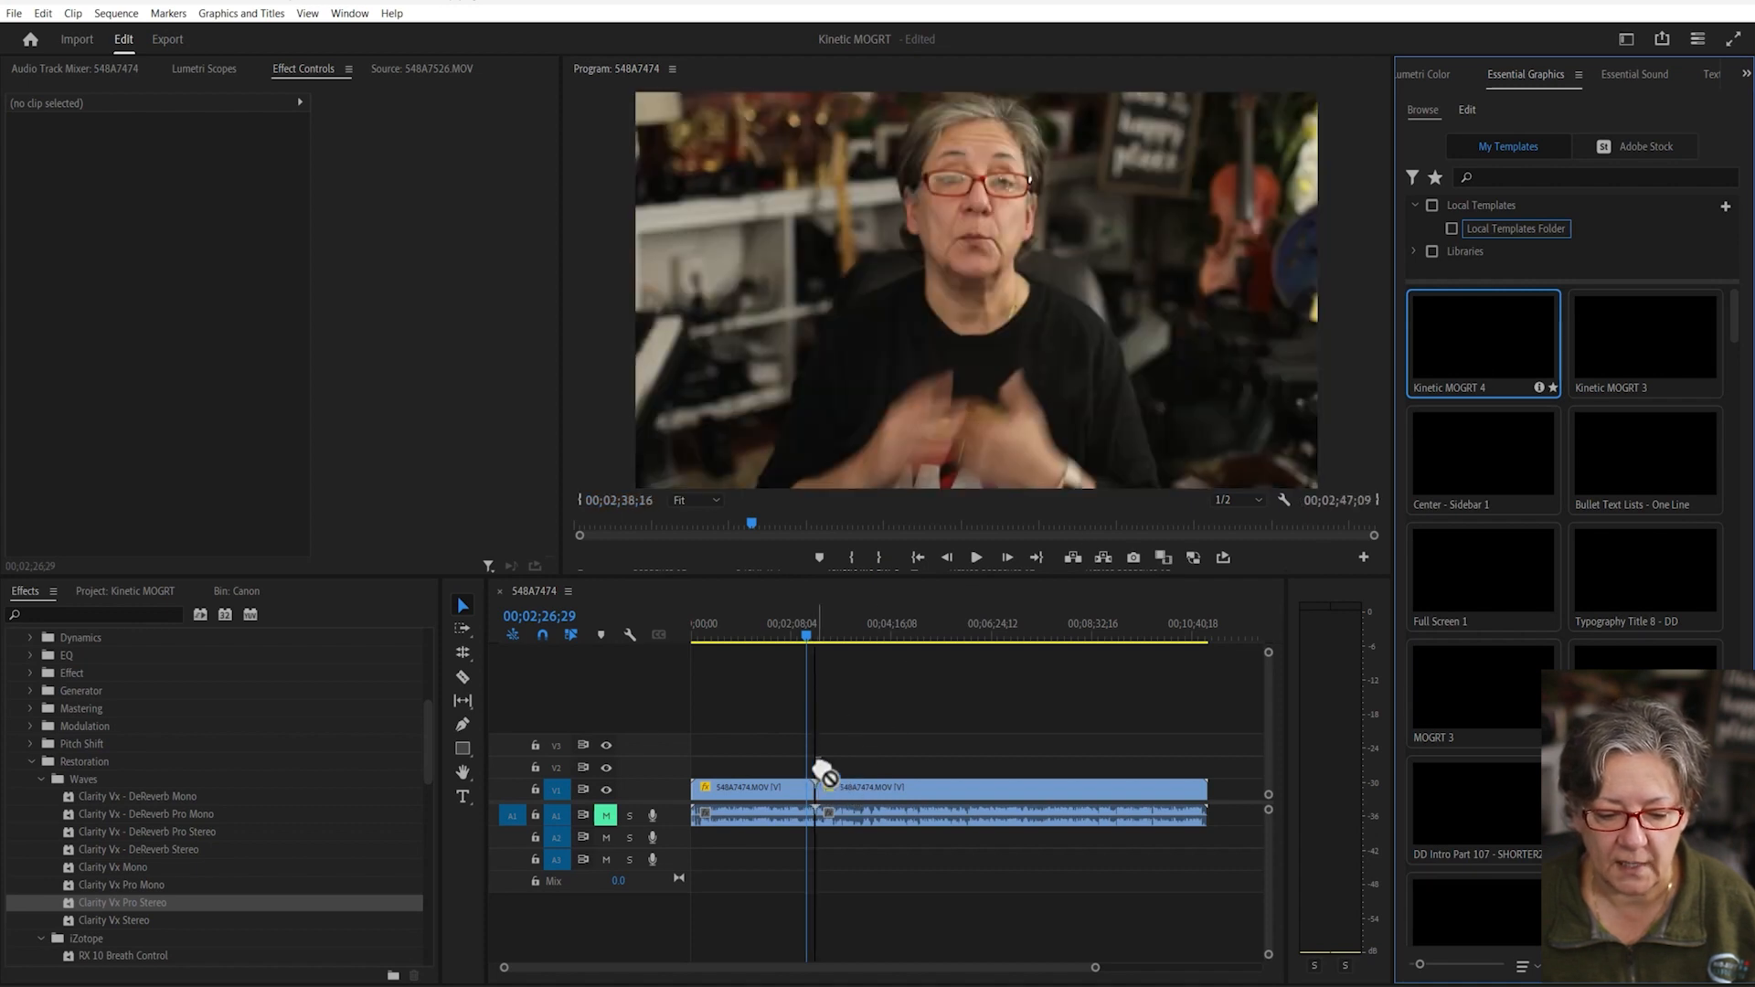
pyautogui.press('=')
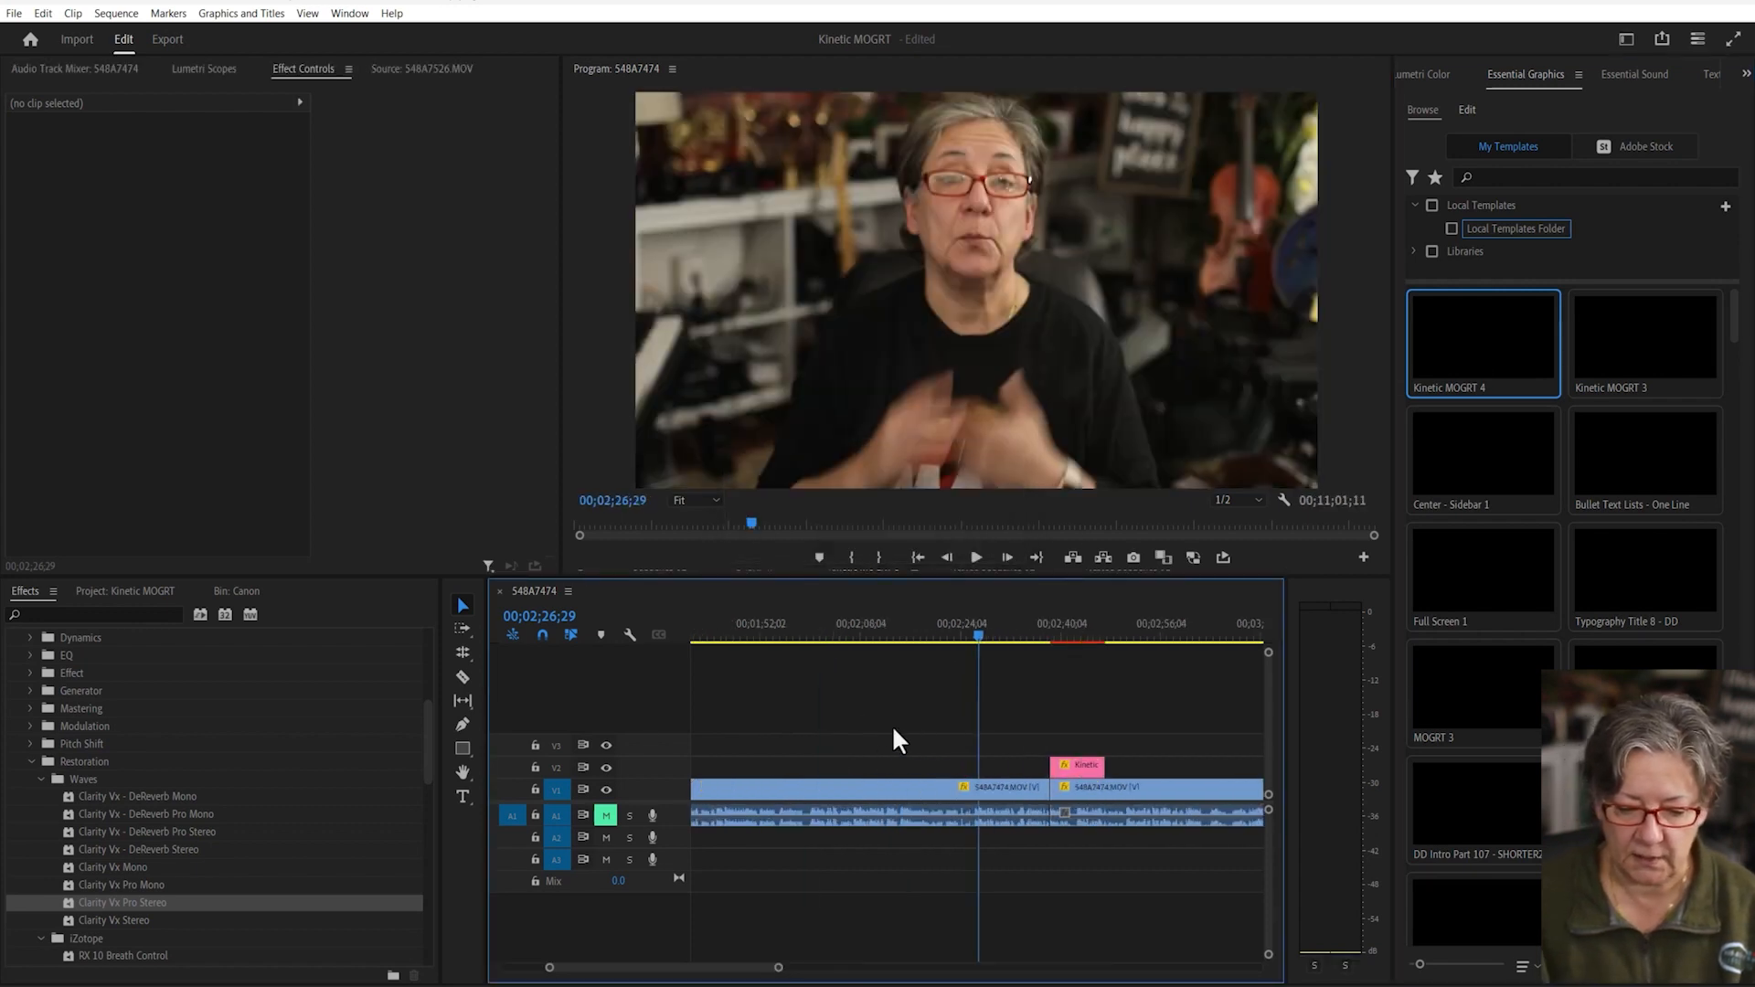
# - Shift the Kinetic MOGRT 4 clip about 30 frames earlier so that it starts before the footage cut
pyautogui.click(1080, 766)
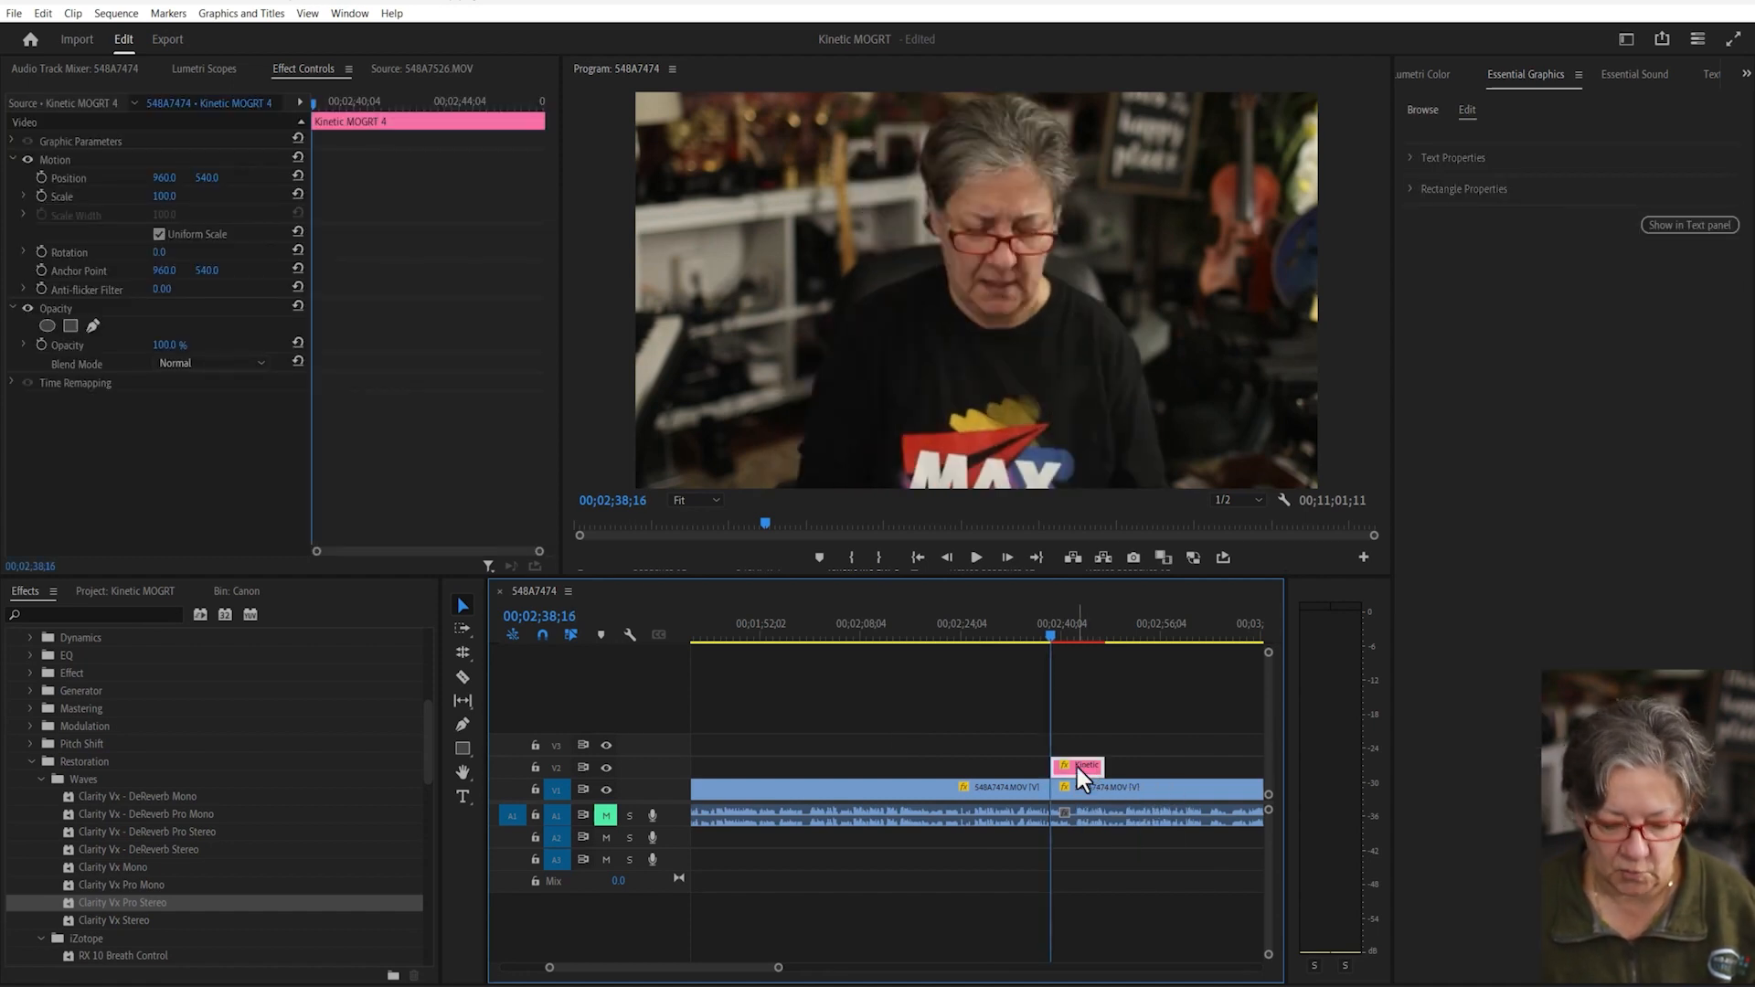
pyautogui.hotkey('alt', 'shift', 'Left')
pyautogui.hotkey('alt', 'shift', 'Left')
pyautogui.hotkey('alt', 'shift', 'Left')
pyautogui.hotkey('alt', 'shift', 'Left')
pyautogui.hotkey('alt', 'shift', 'Left')
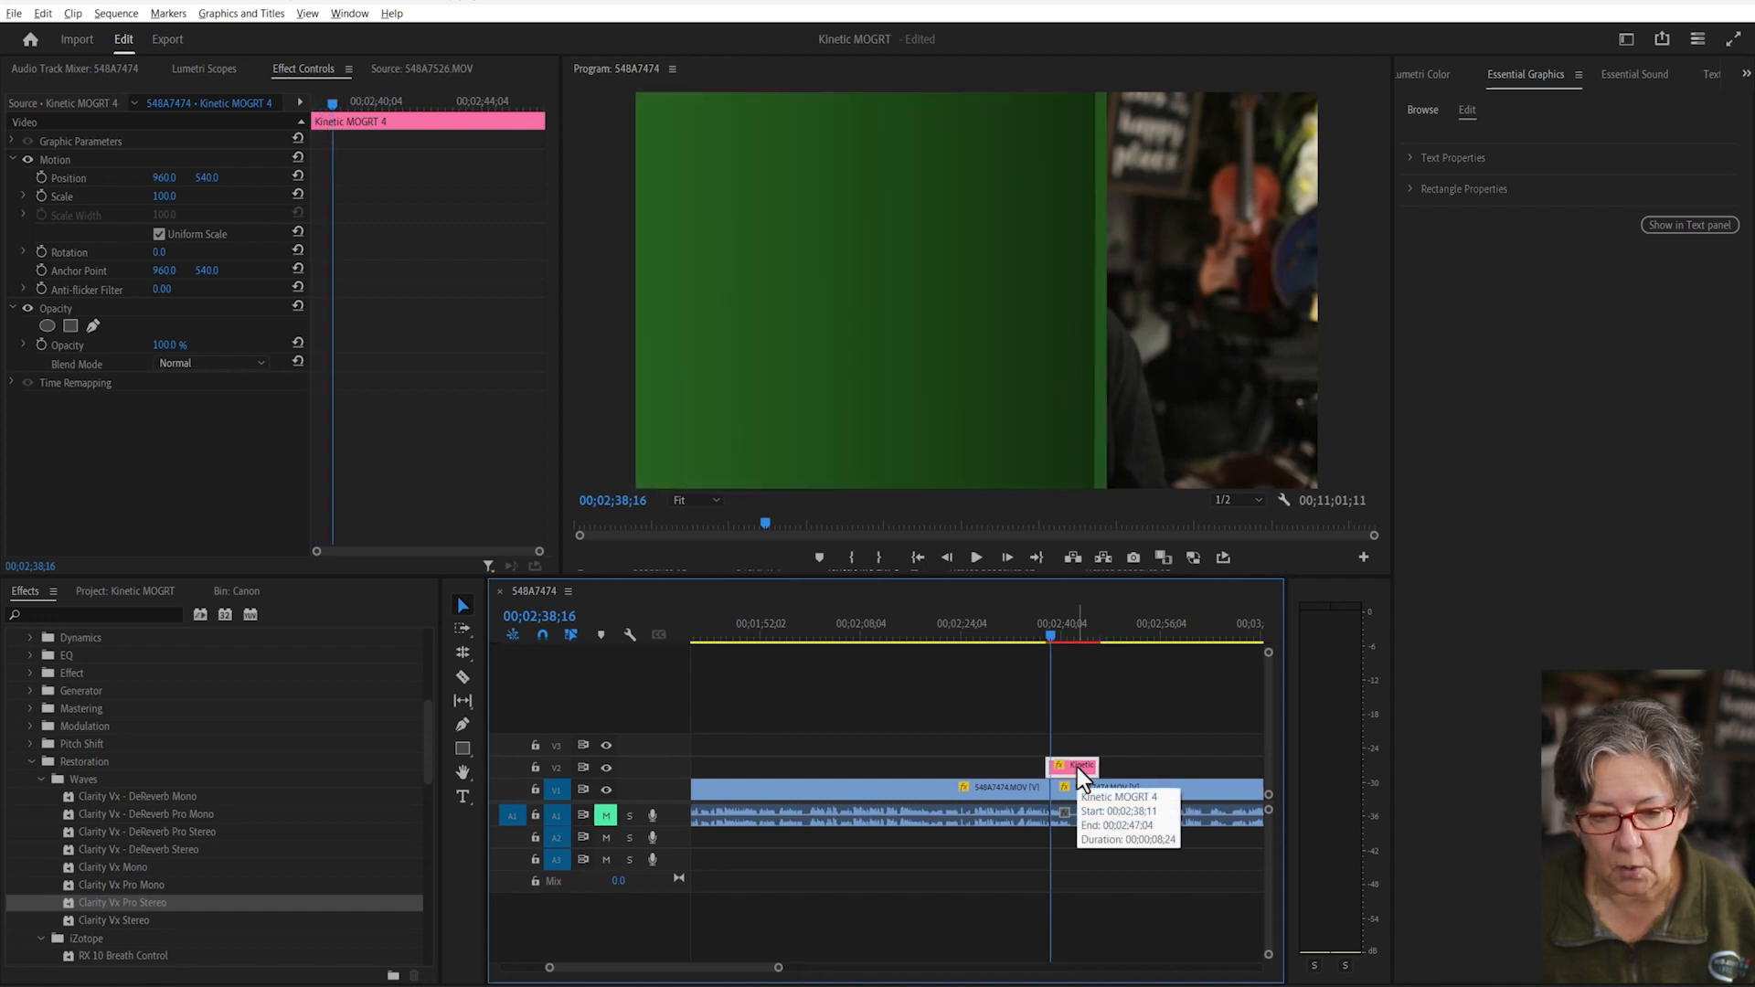
pyautogui.hotkey('alt', 'shift', 'Left')
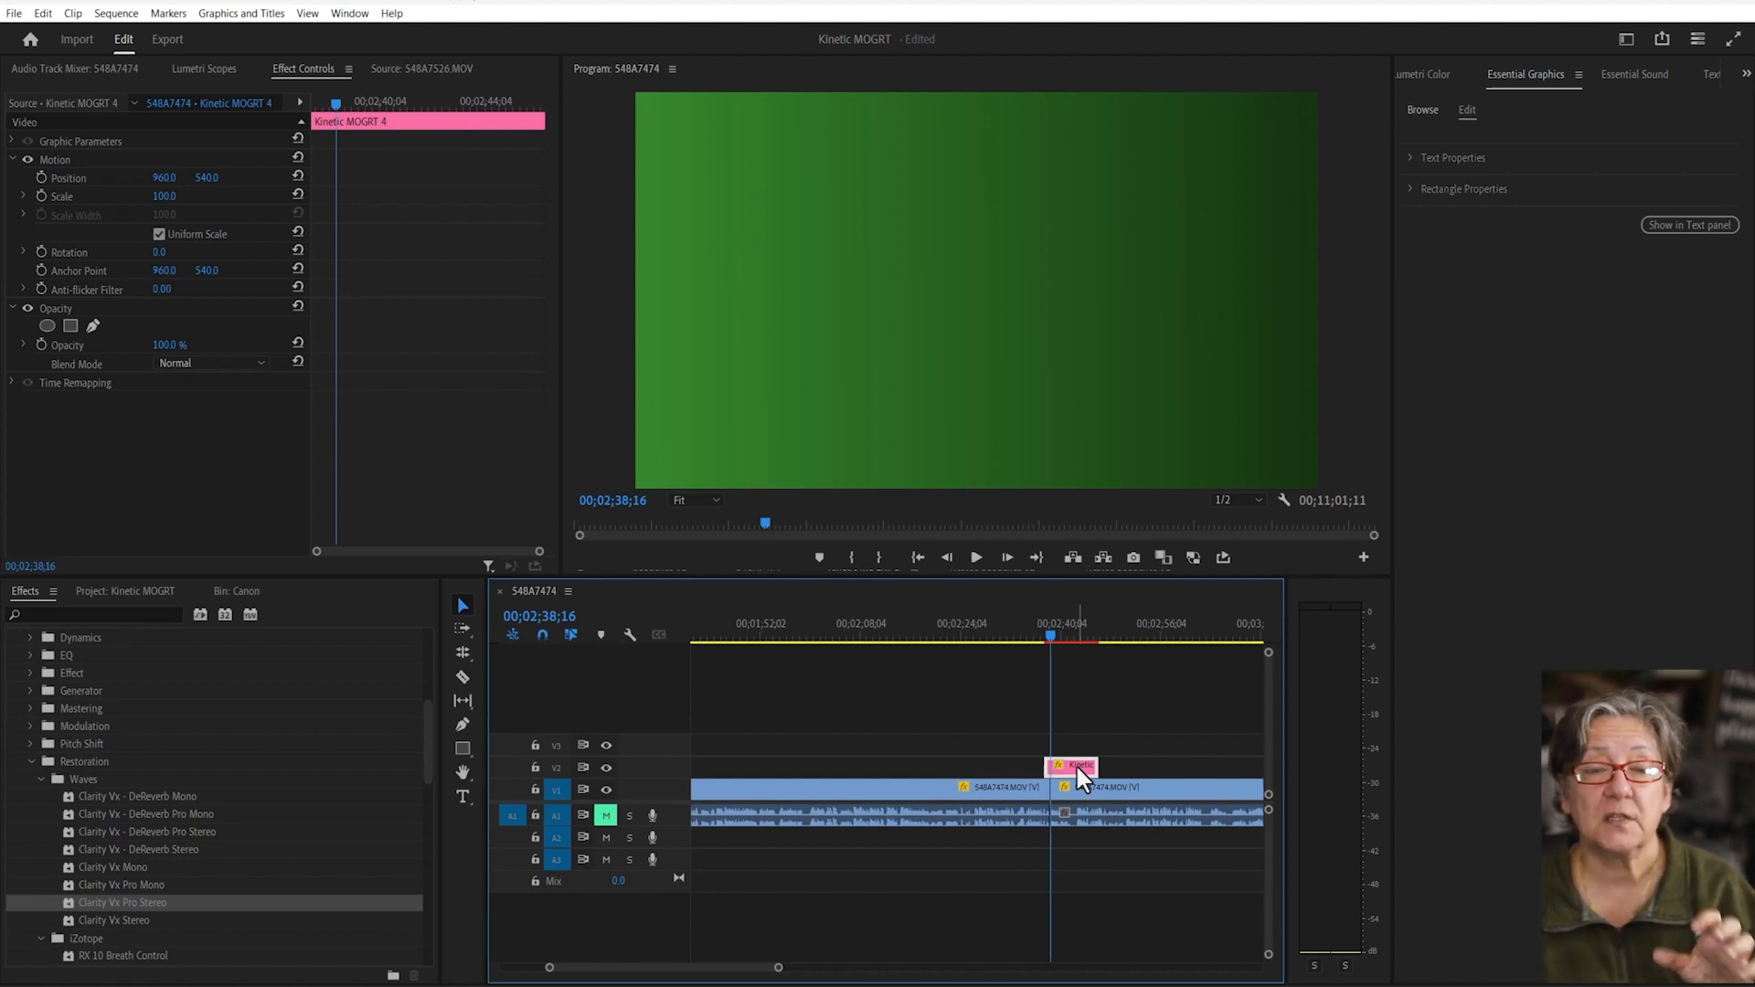
# - Play back the graphic's intro over the footage cut to check its timing
pyautogui.click(1028, 624)
pyautogui.click(1100, 931)
pyautogui.press('space')
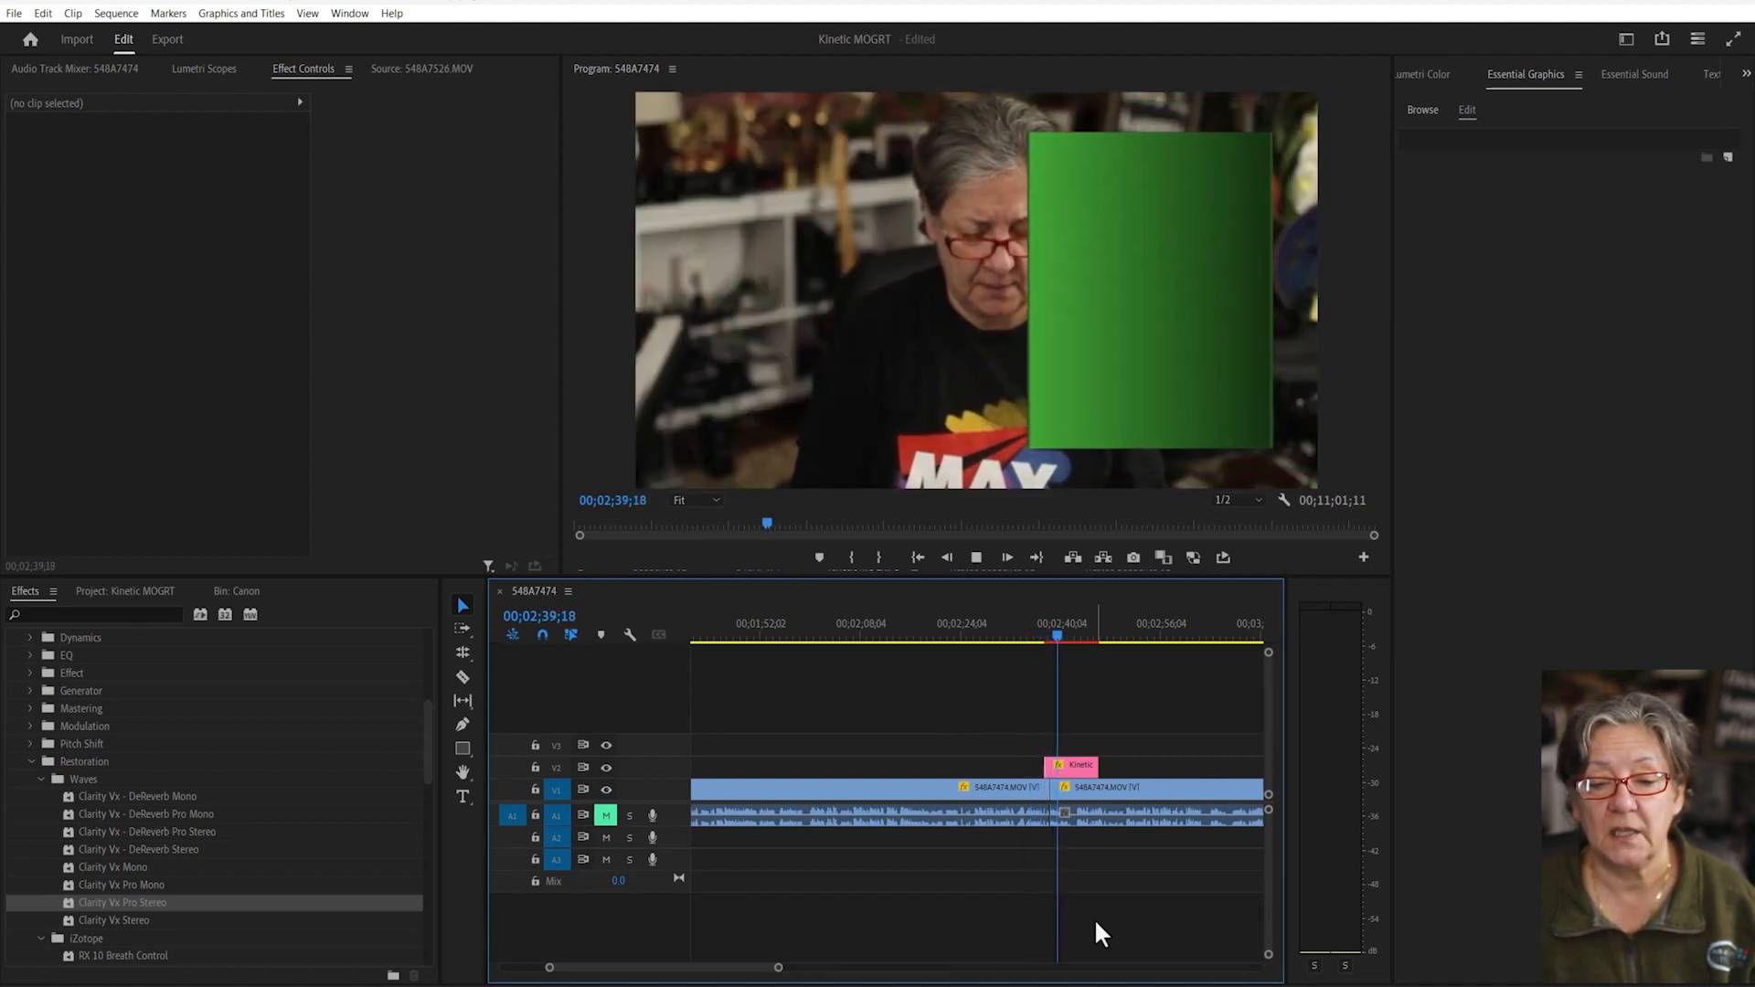
pyautogui.press('space')
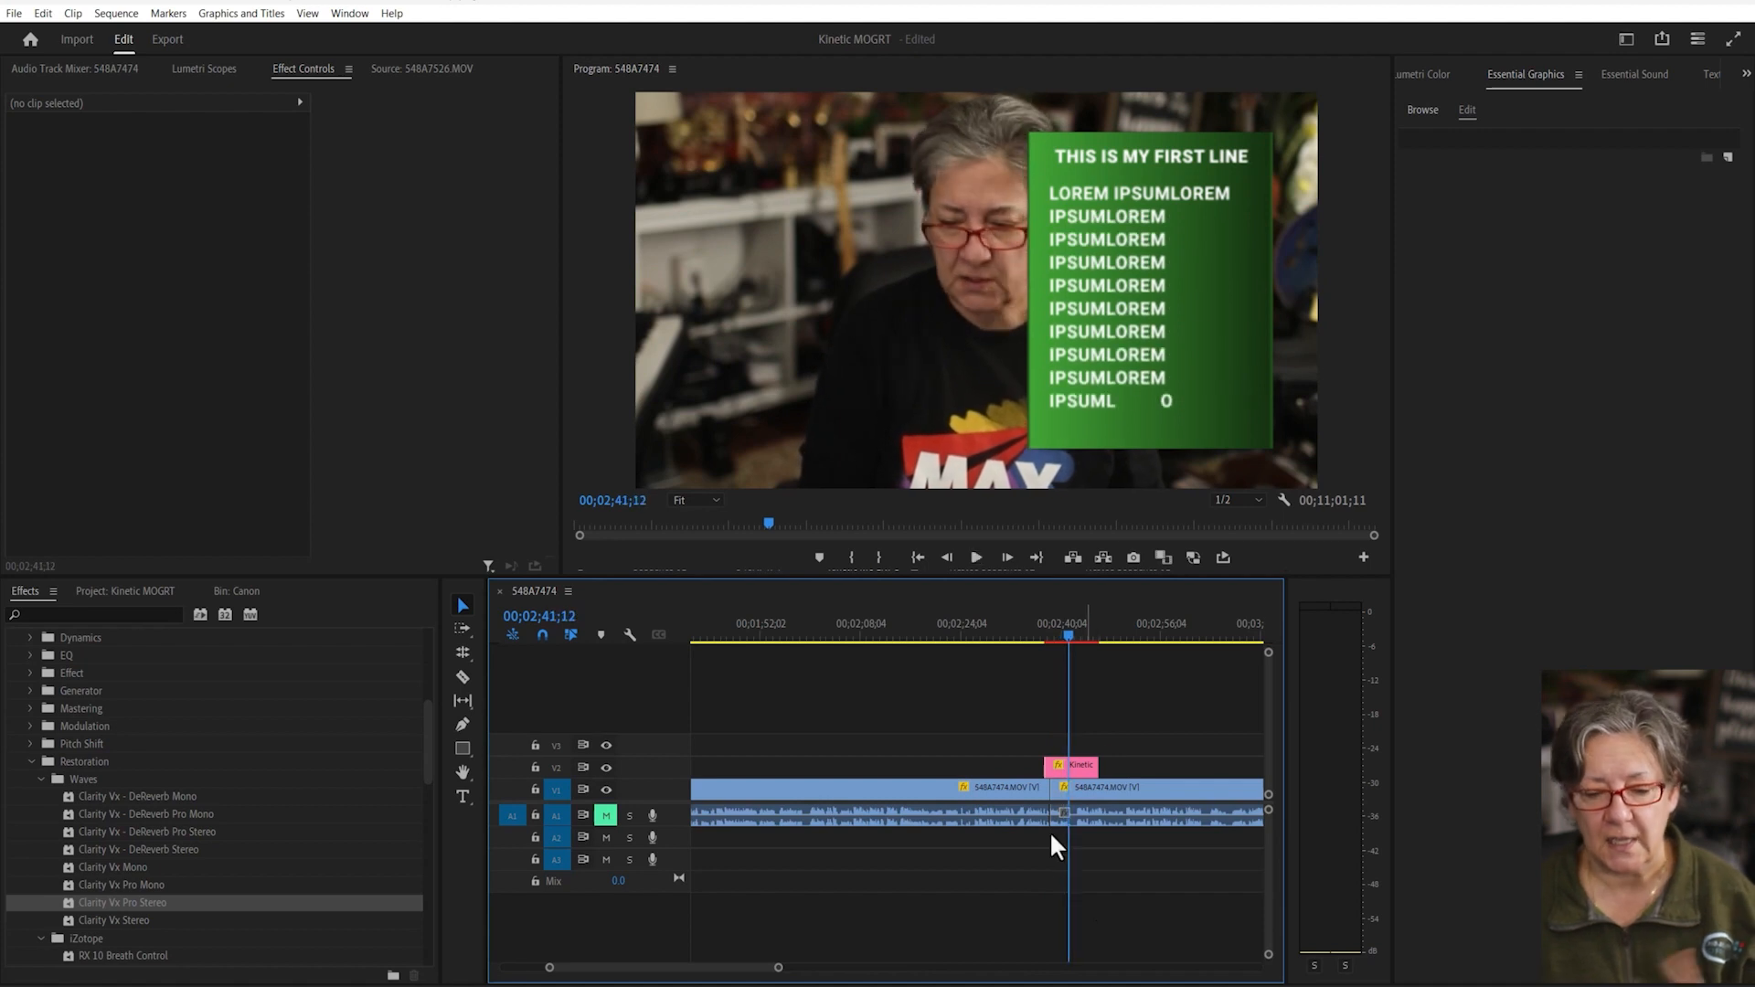
# - Enlarge the footage clip after the cut to a scale of 166
pyautogui.click(1124, 794)
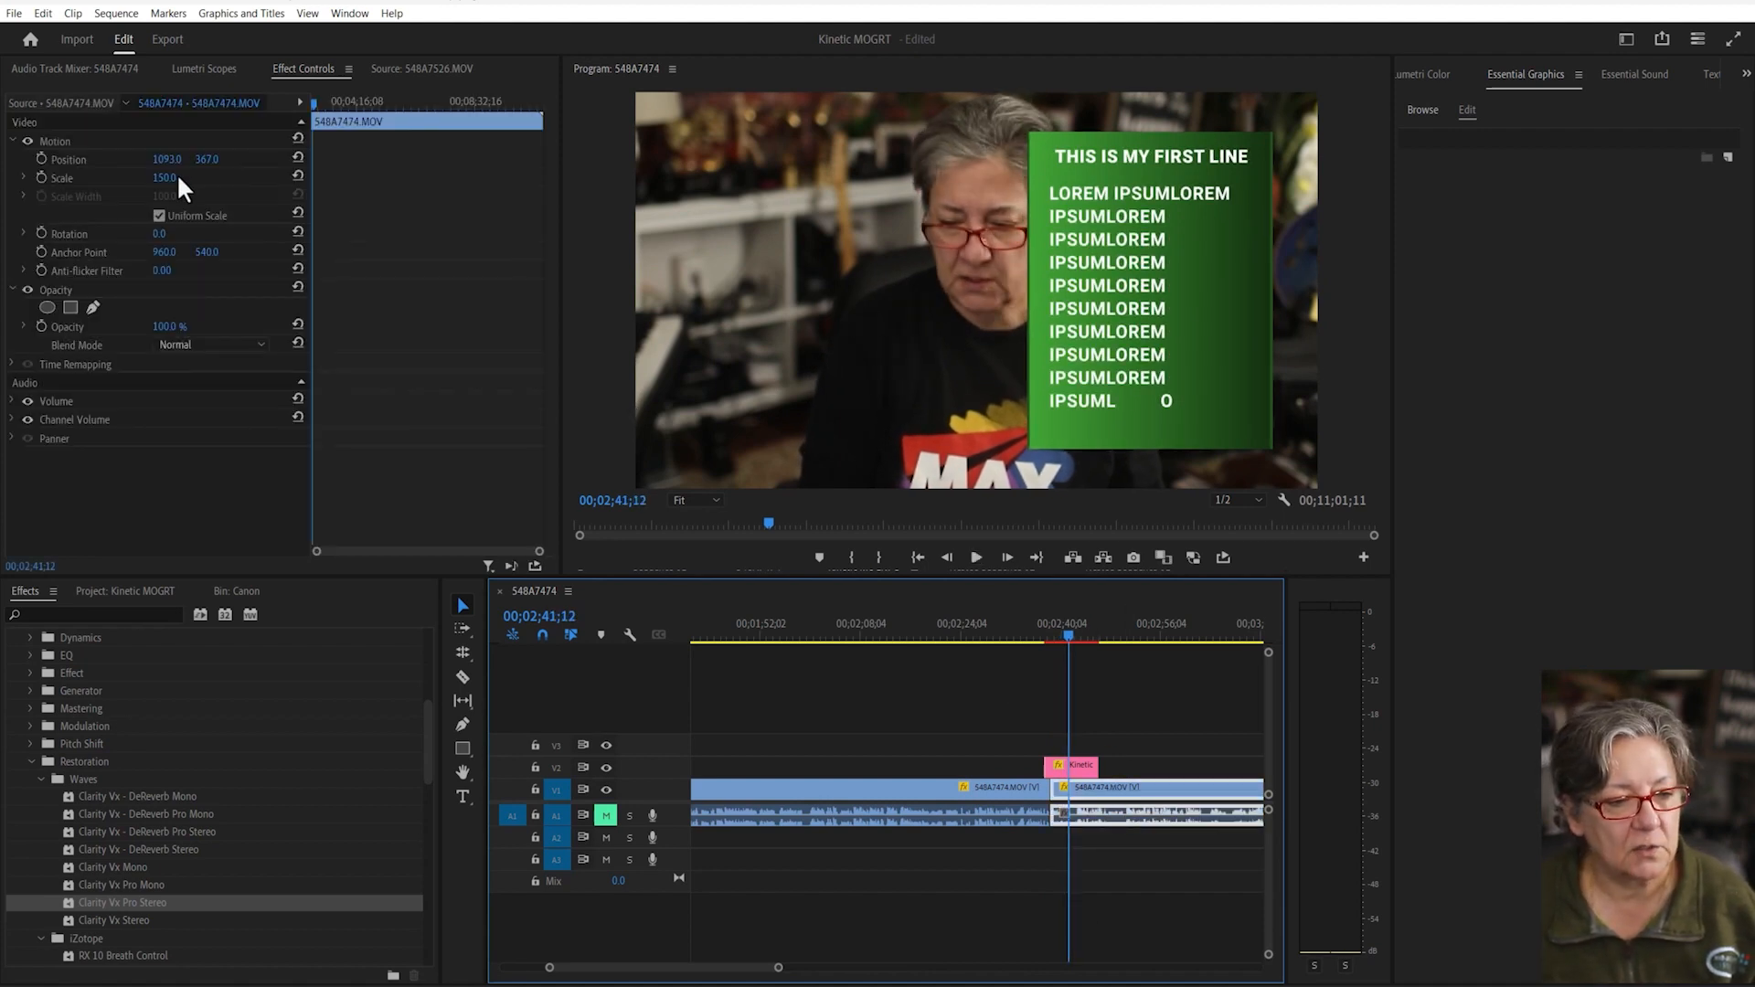
pyautogui.moveTo(159, 173); pyautogui.dragTo(430, 203)
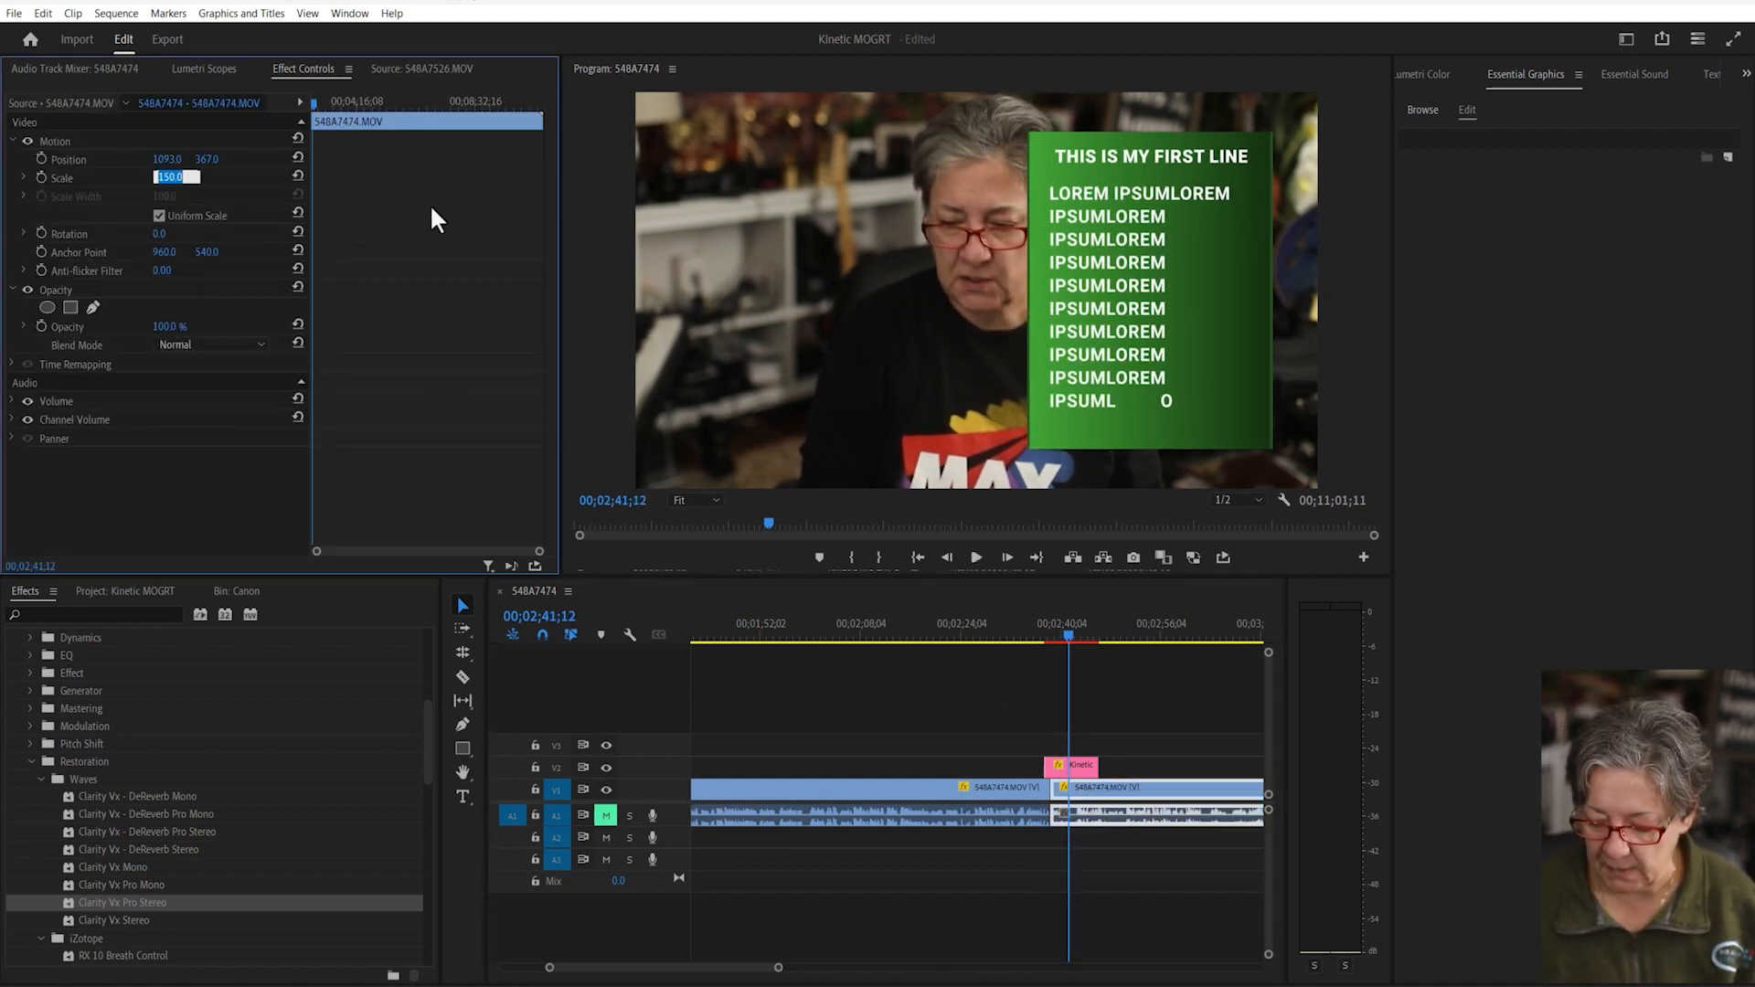
pyautogui.press('Up')
pyautogui.press('Up')
pyautogui.press('Up')
pyautogui.press('Up')
pyautogui.press('Up')
pyautogui.press('Up')
pyautogui.press('Up')
pyautogui.press('Up')
pyautogui.press('Up')
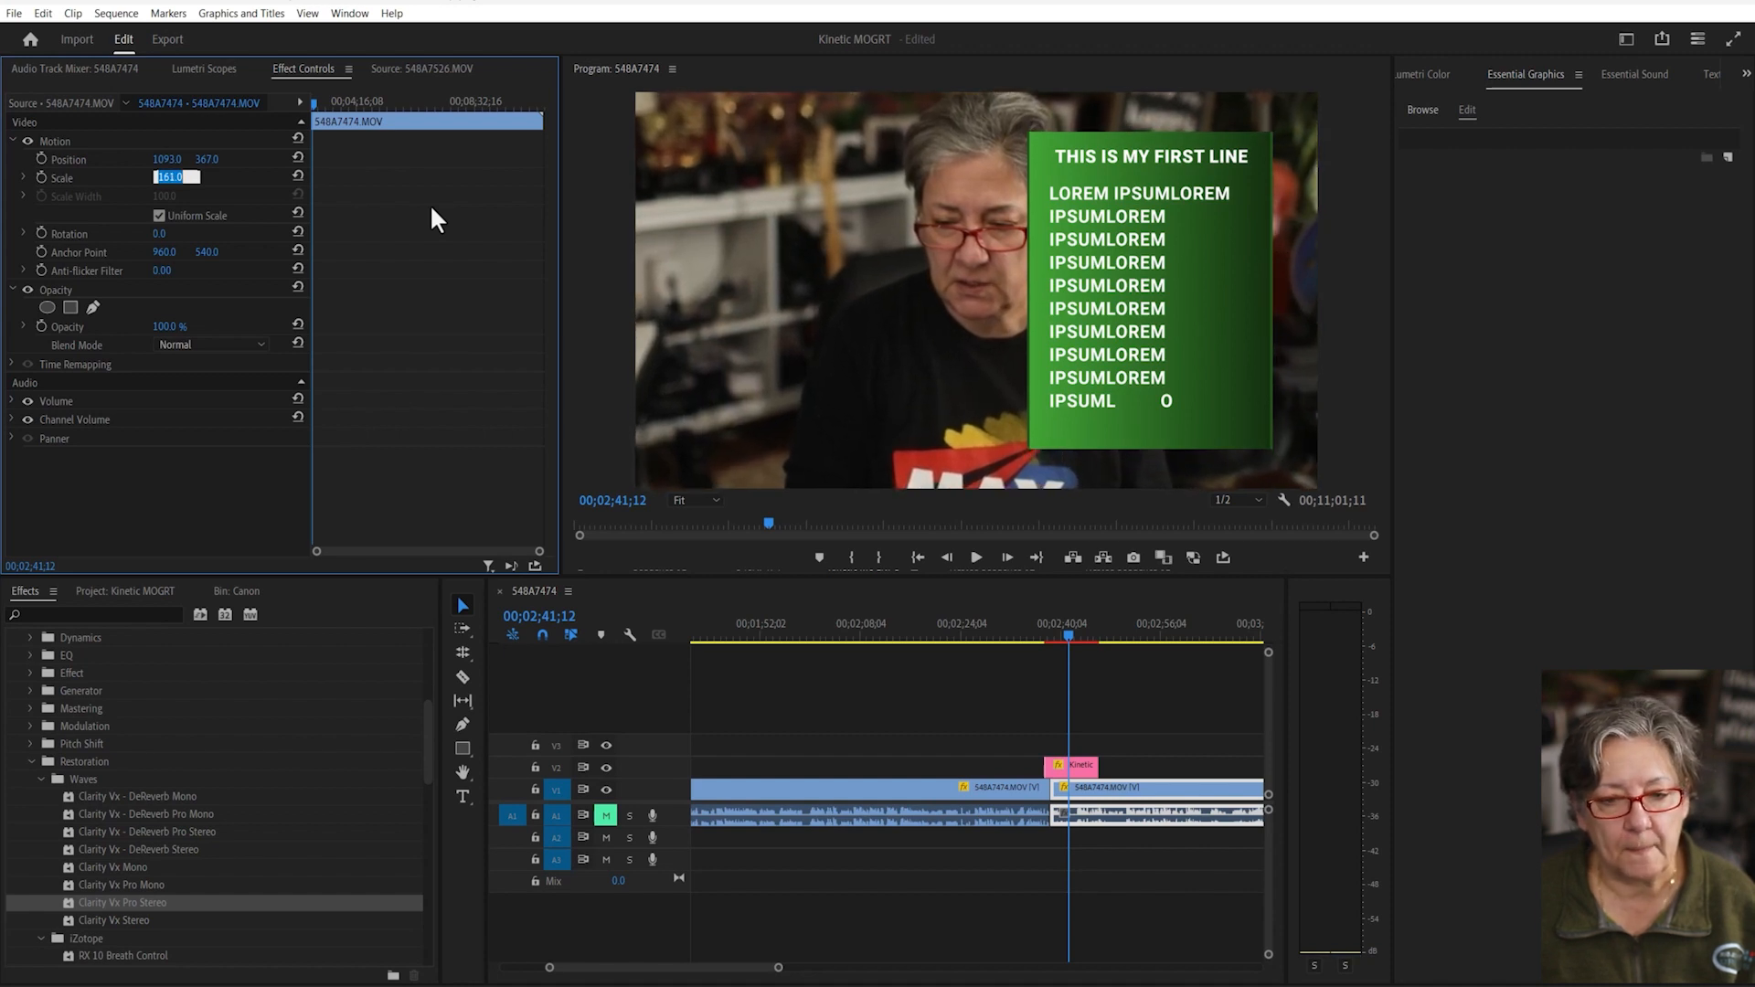
# - Reposition the footage clip after the cut to 756, 519 and set its scale to 150
pyautogui.moveTo(165, 159); pyautogui.dragTo(22, 159)
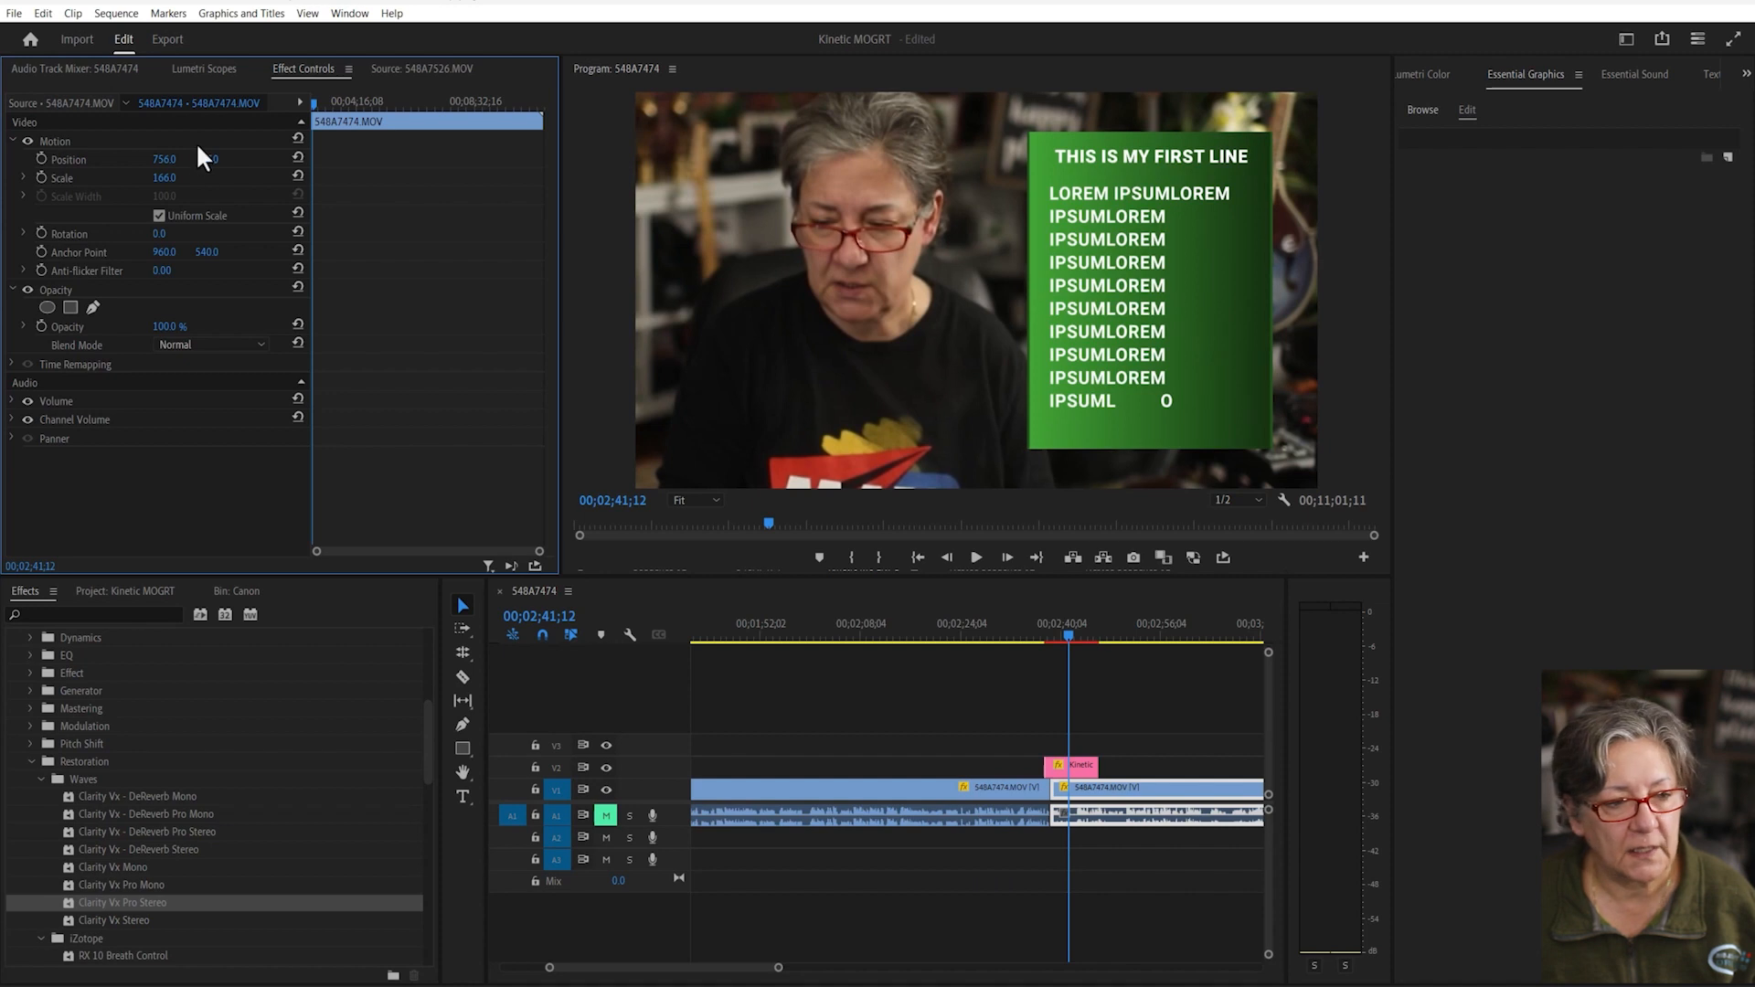
pyautogui.moveTo(204, 159); pyautogui.dragTo(244, 159)
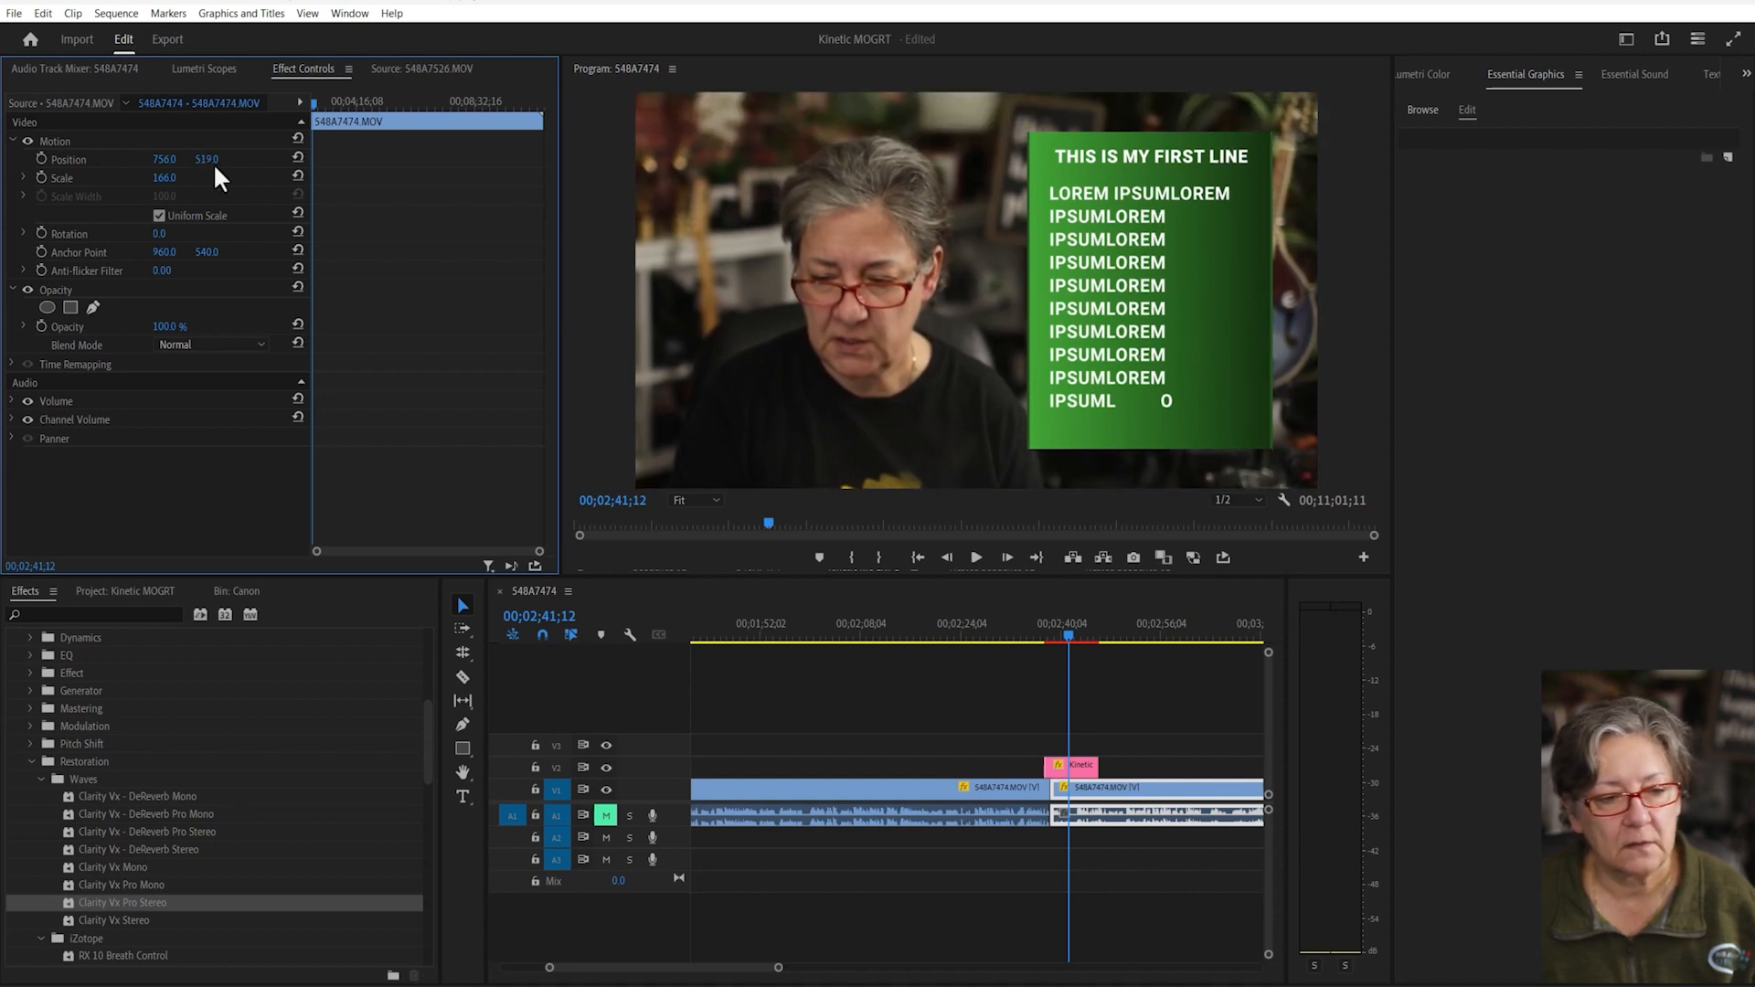
pyautogui.click(166, 179)
pyautogui.write('150')
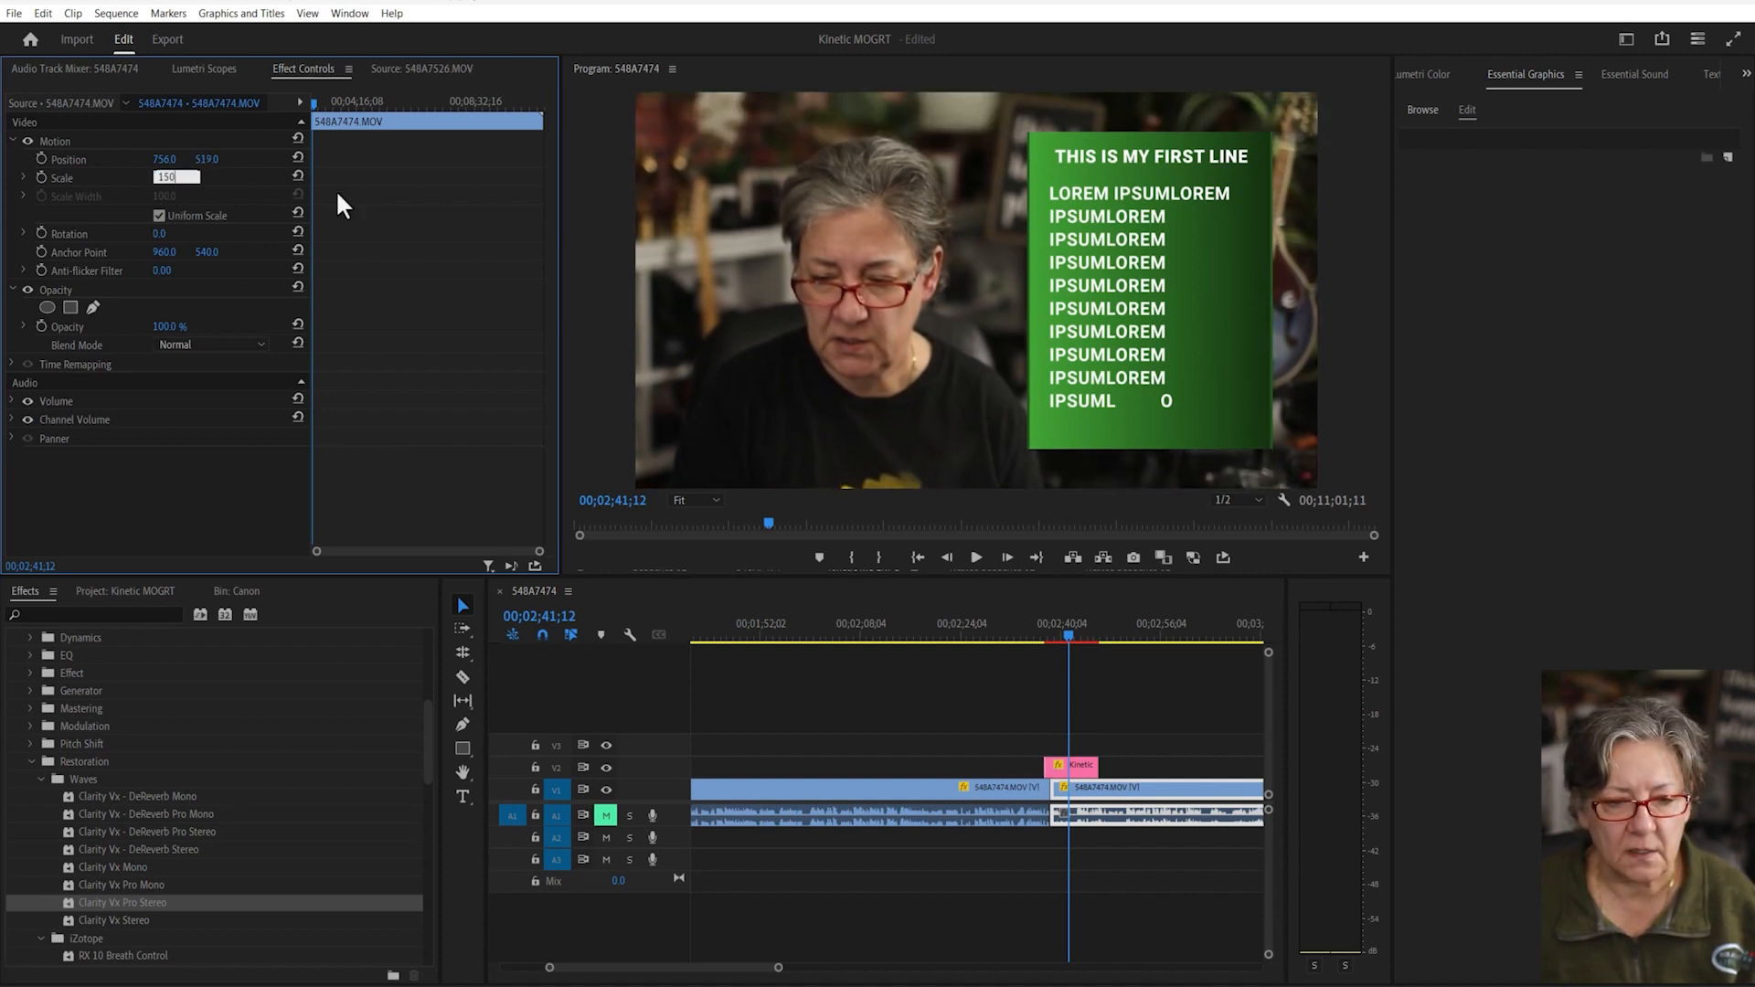
pyautogui.press('Return')
# - Play back the graphic's intro over the reframed footage
pyautogui.click(1047, 634)
pyautogui.click(1084, 887)
pyautogui.press('space')
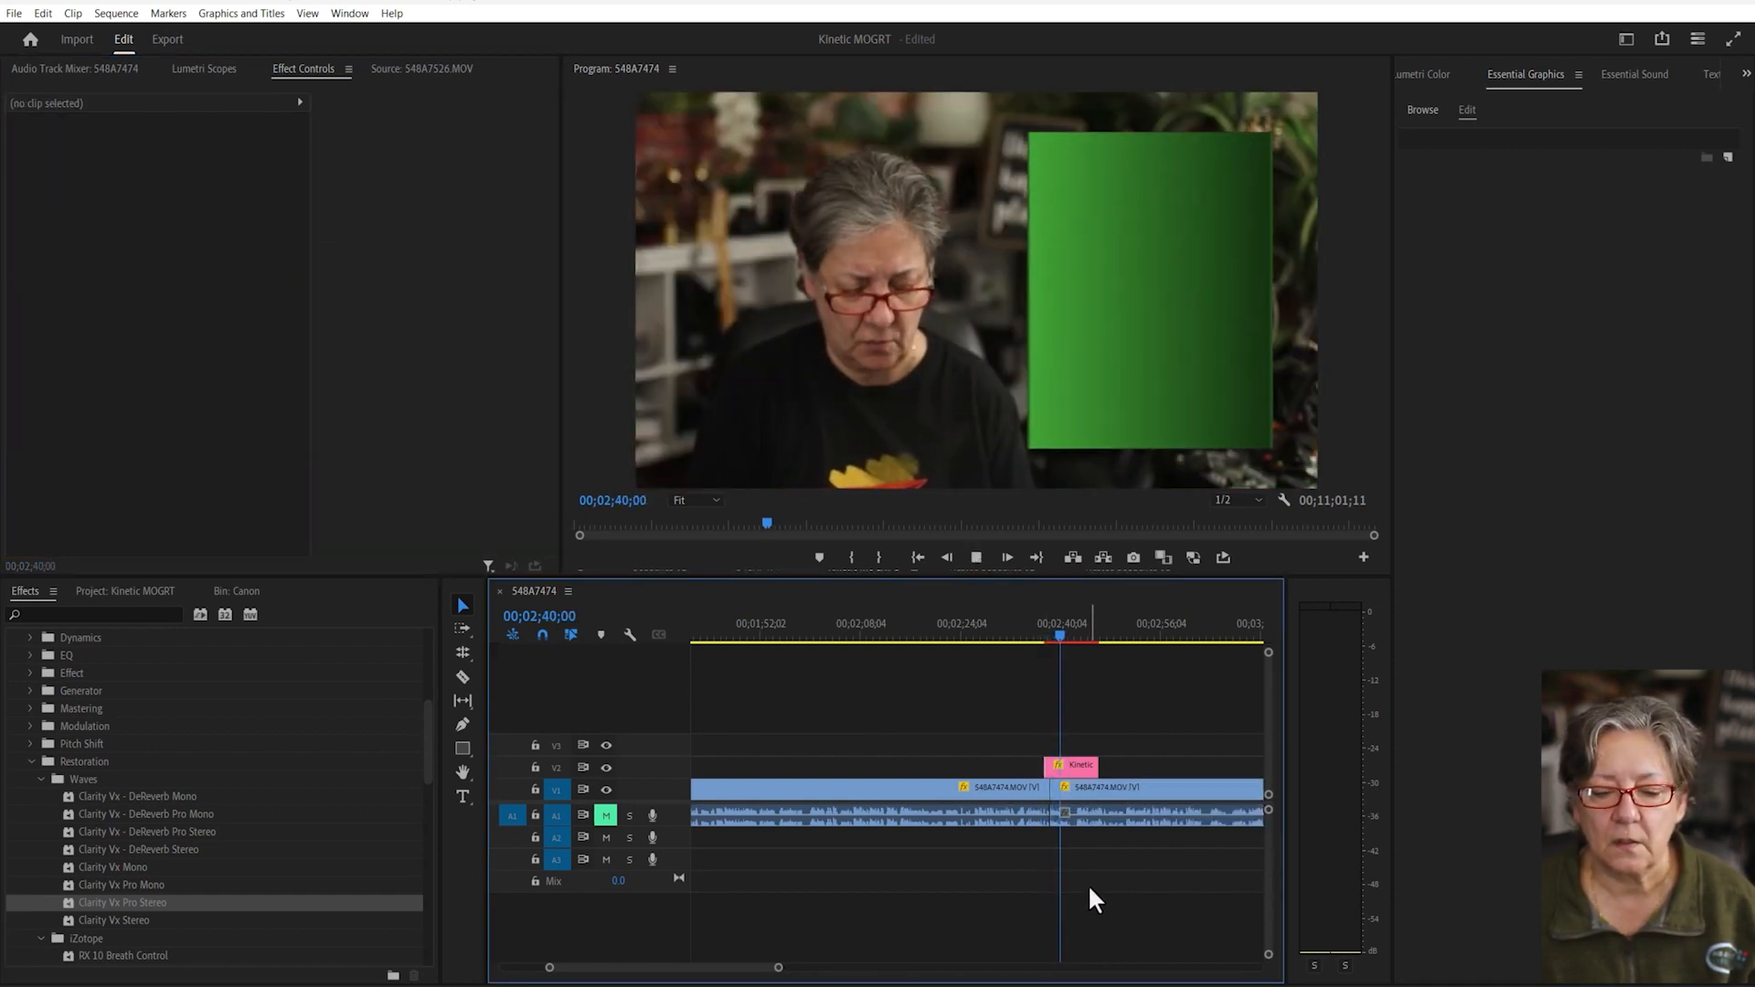
pyautogui.press('space')
# - Replace the Text 1 source of the Kinetic MOGRT 4 graphic with the speaker's full name
pyautogui.click(1131, 486)
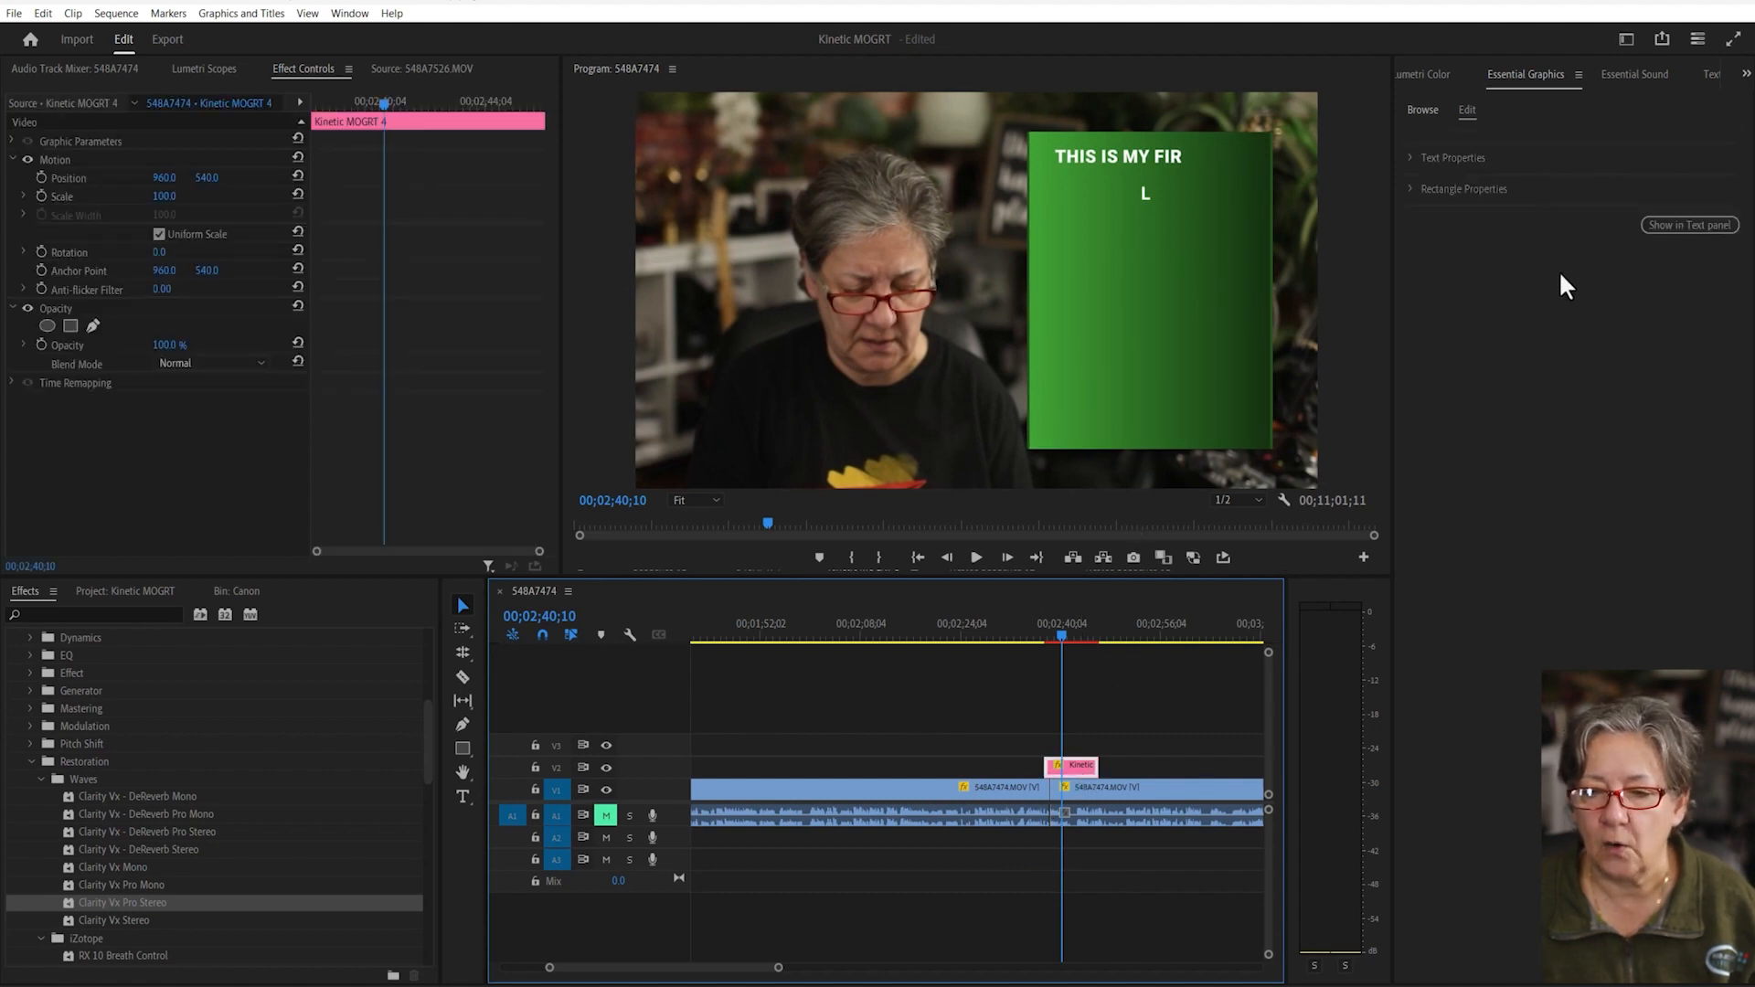
pyautogui.click(1412, 158)
pyautogui.click(1489, 203)
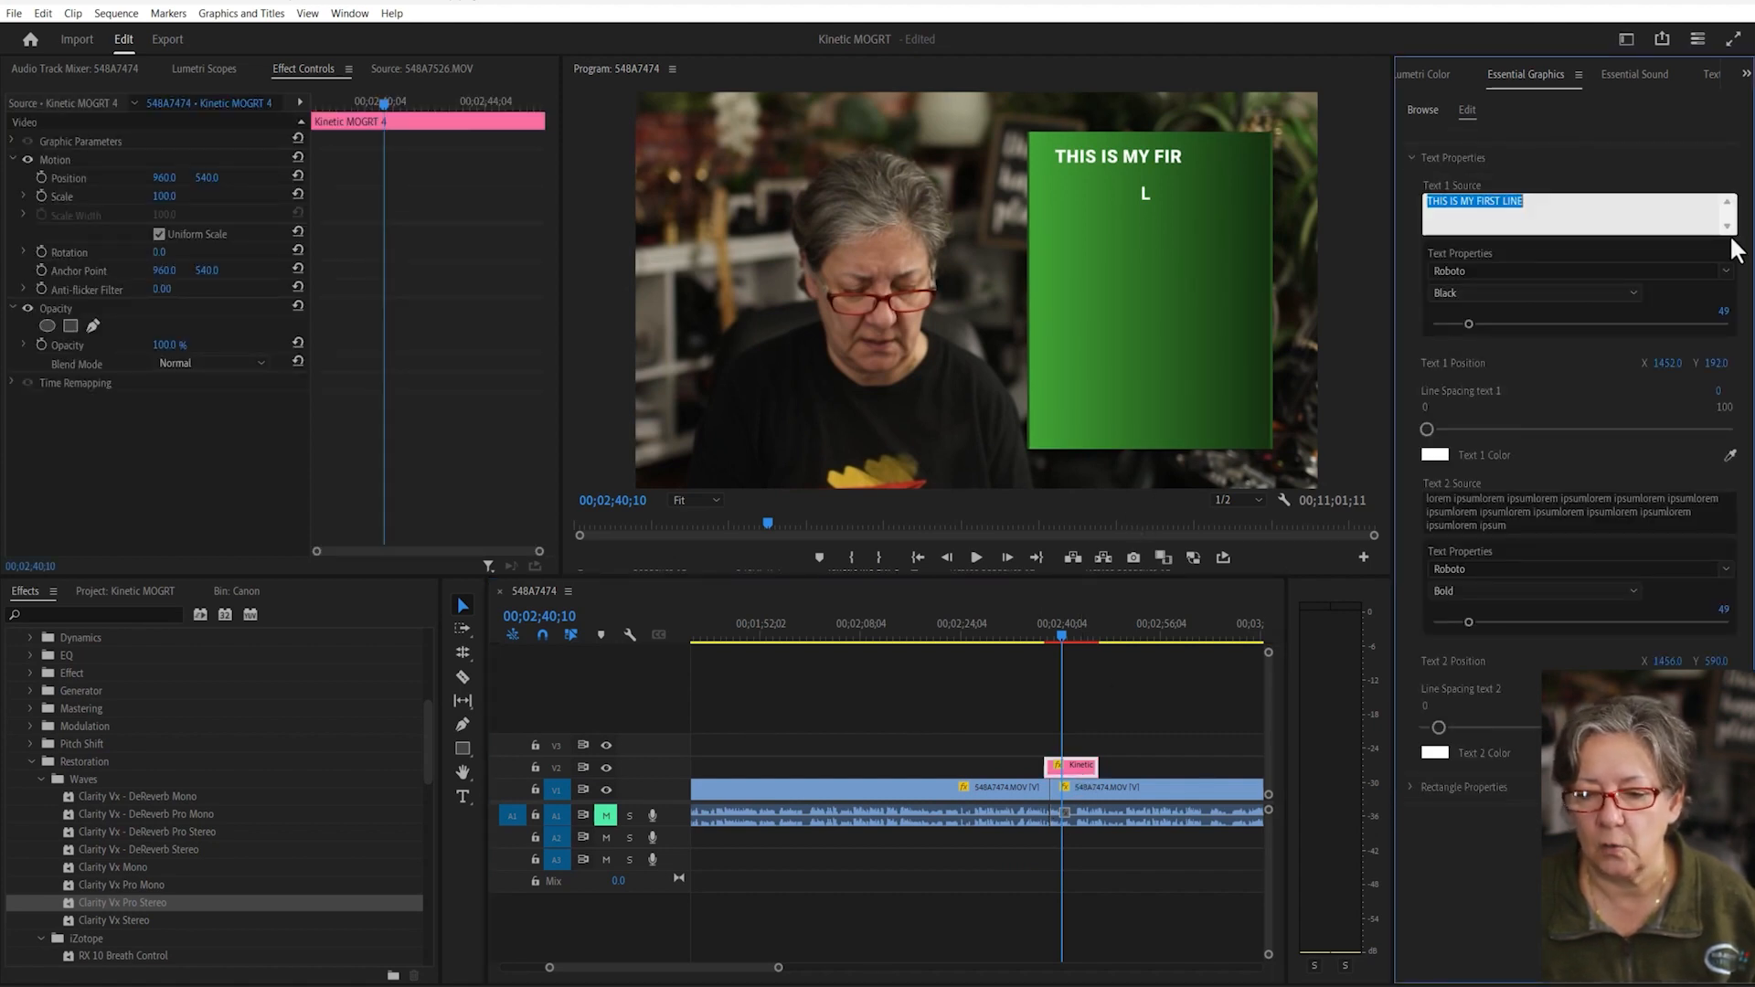
pyautogui.write('Luisa Winters')
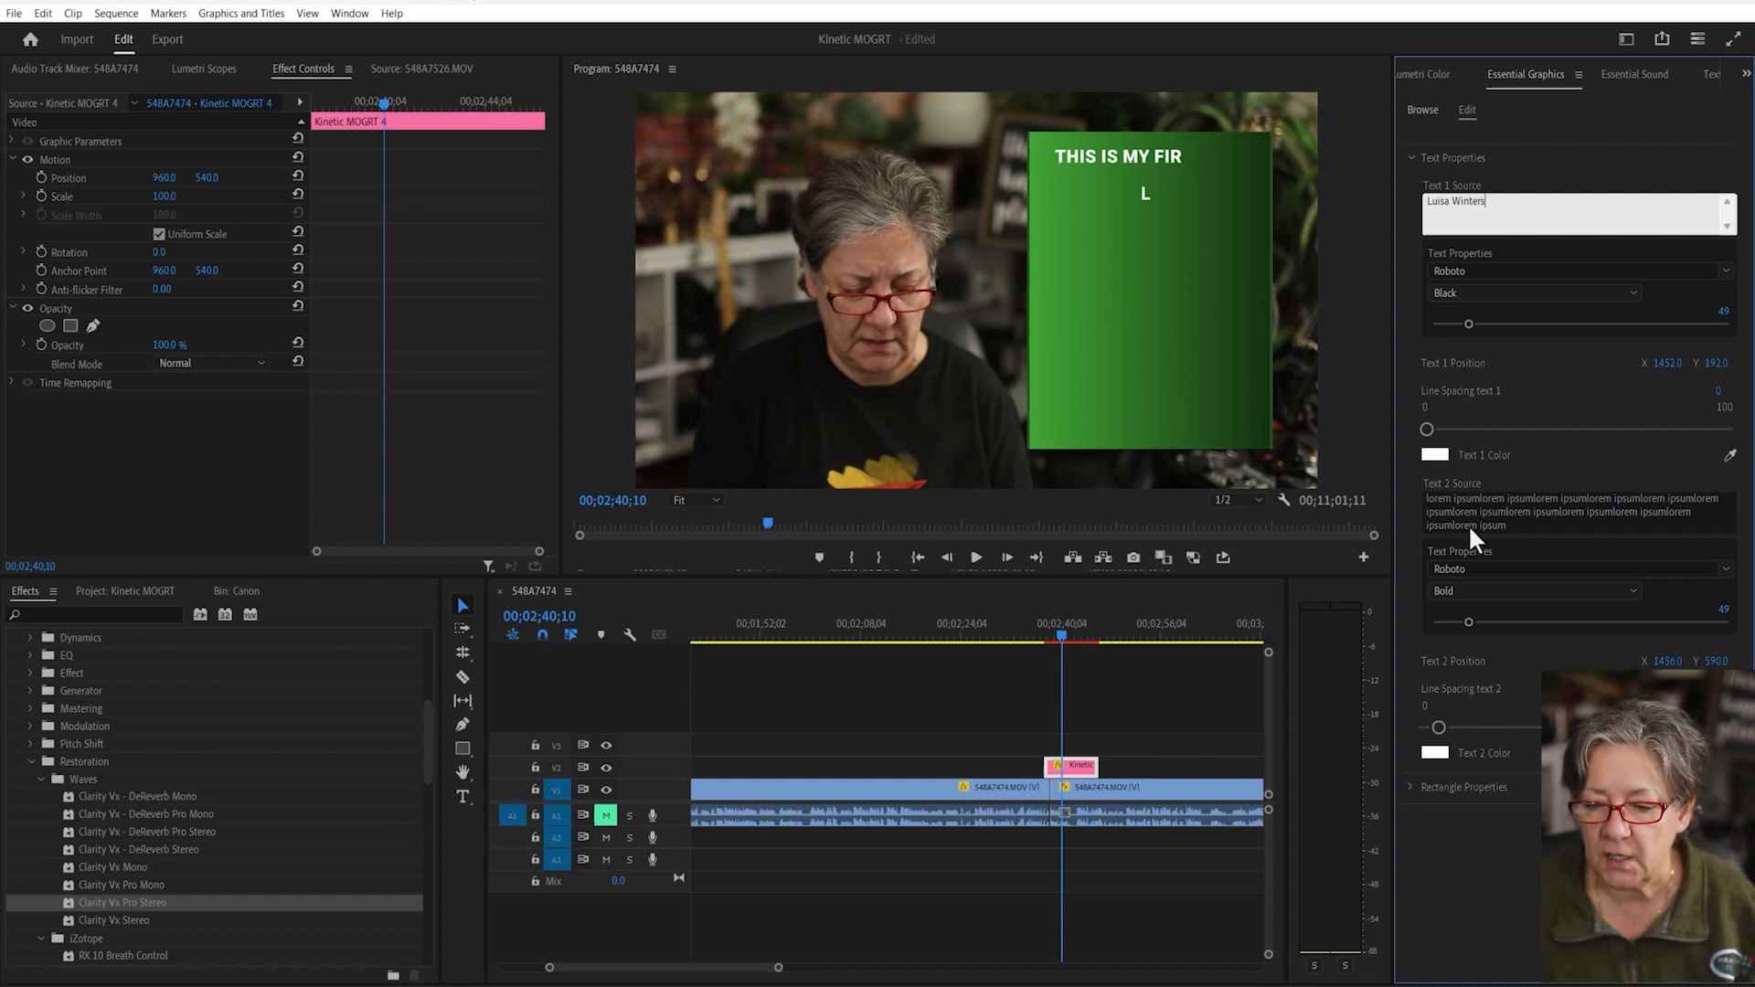
# - Set the Text 2 source to the speaker's first name followed by "in an Adobe SME, and has been teaching Adobe products for over 25 years"
pyautogui.click(1665, 501)
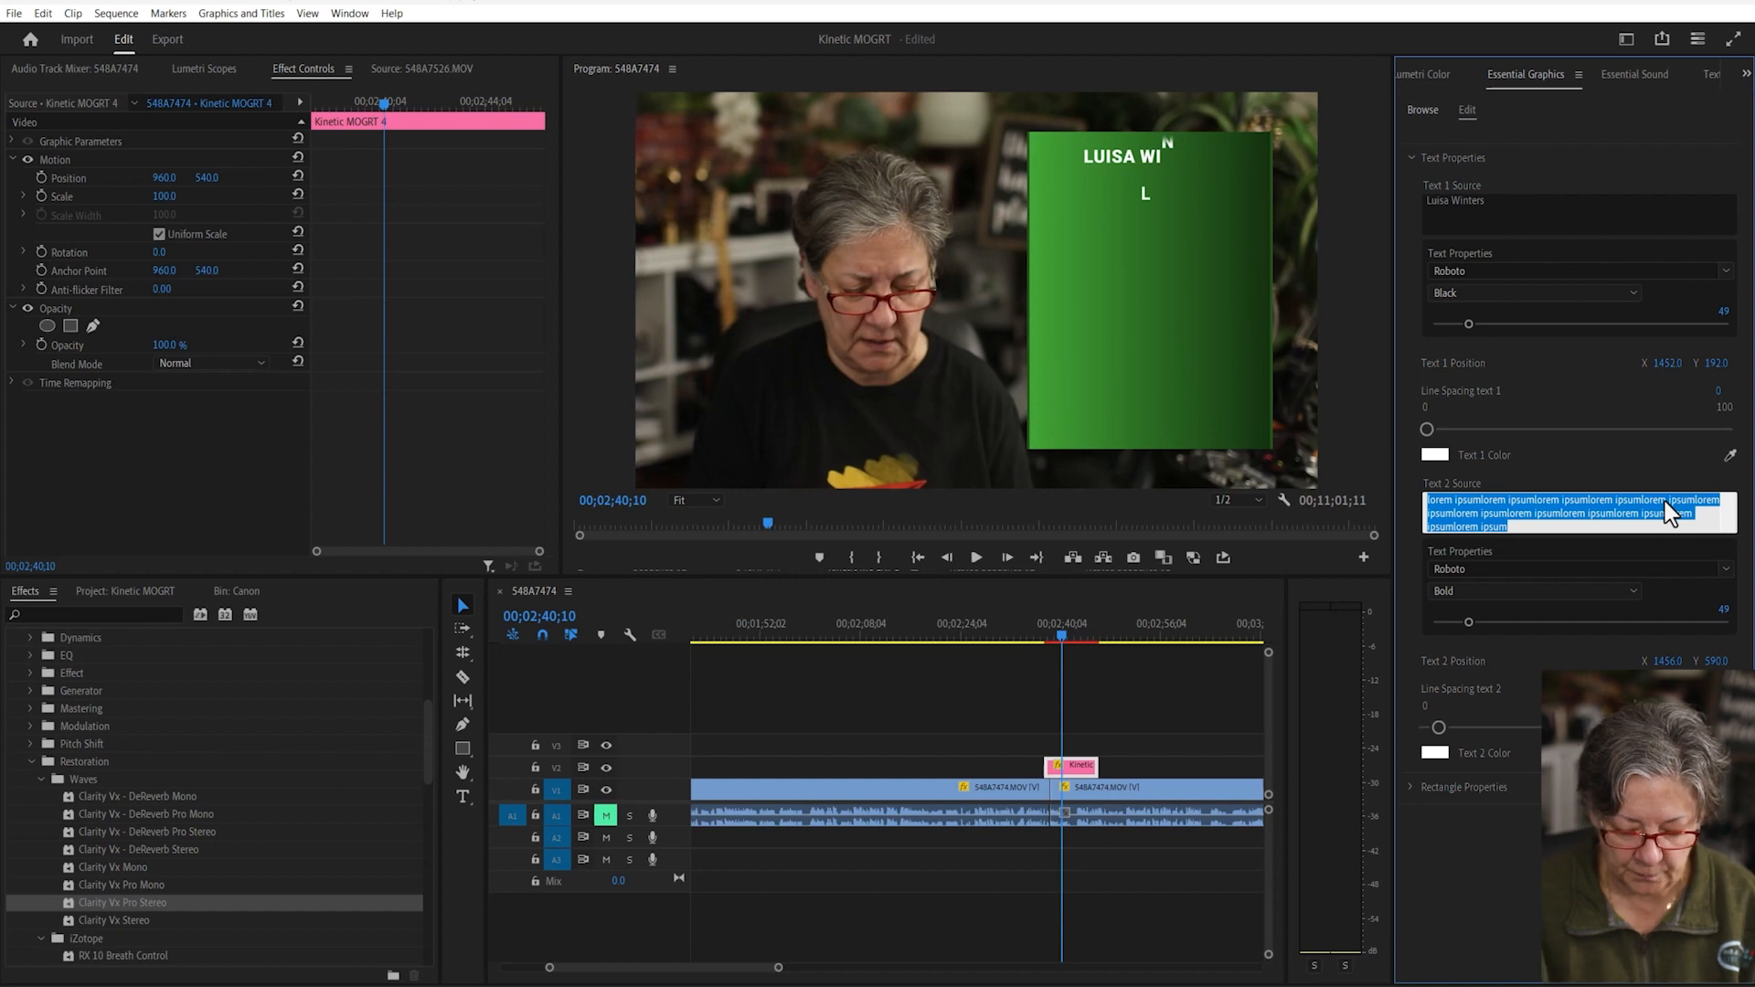
pyautogui.write('Luisa in an ')
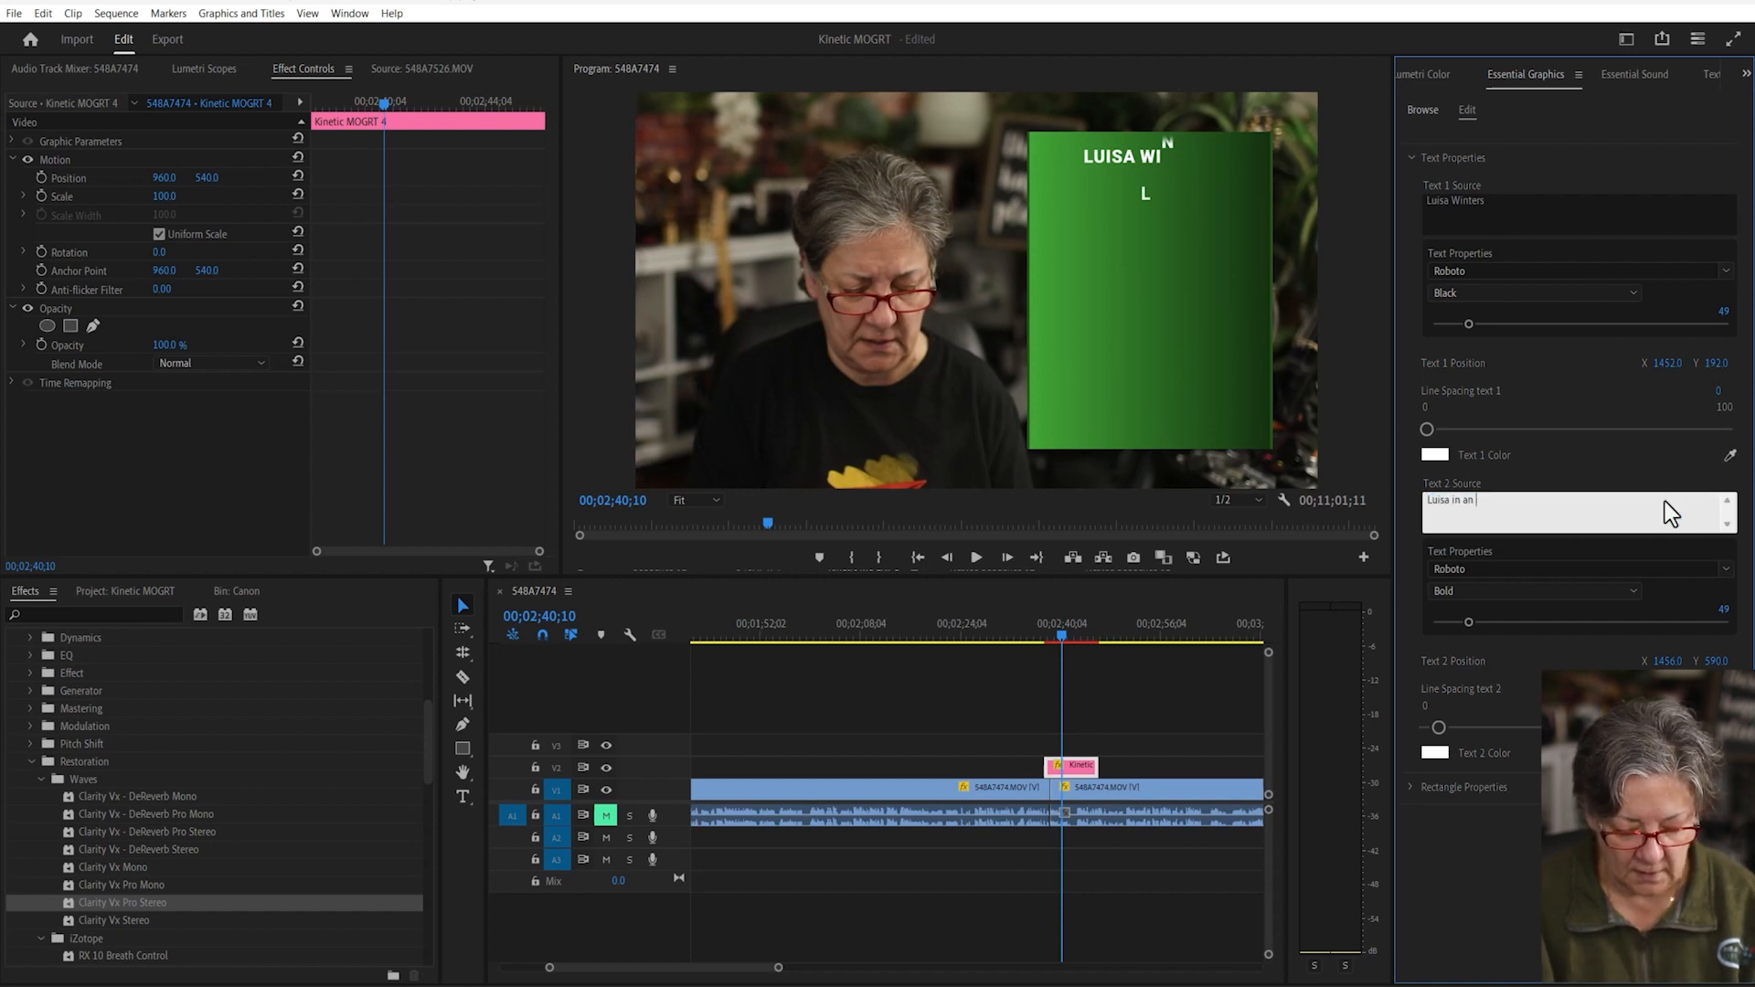
pyautogui.write('Adobe SME')
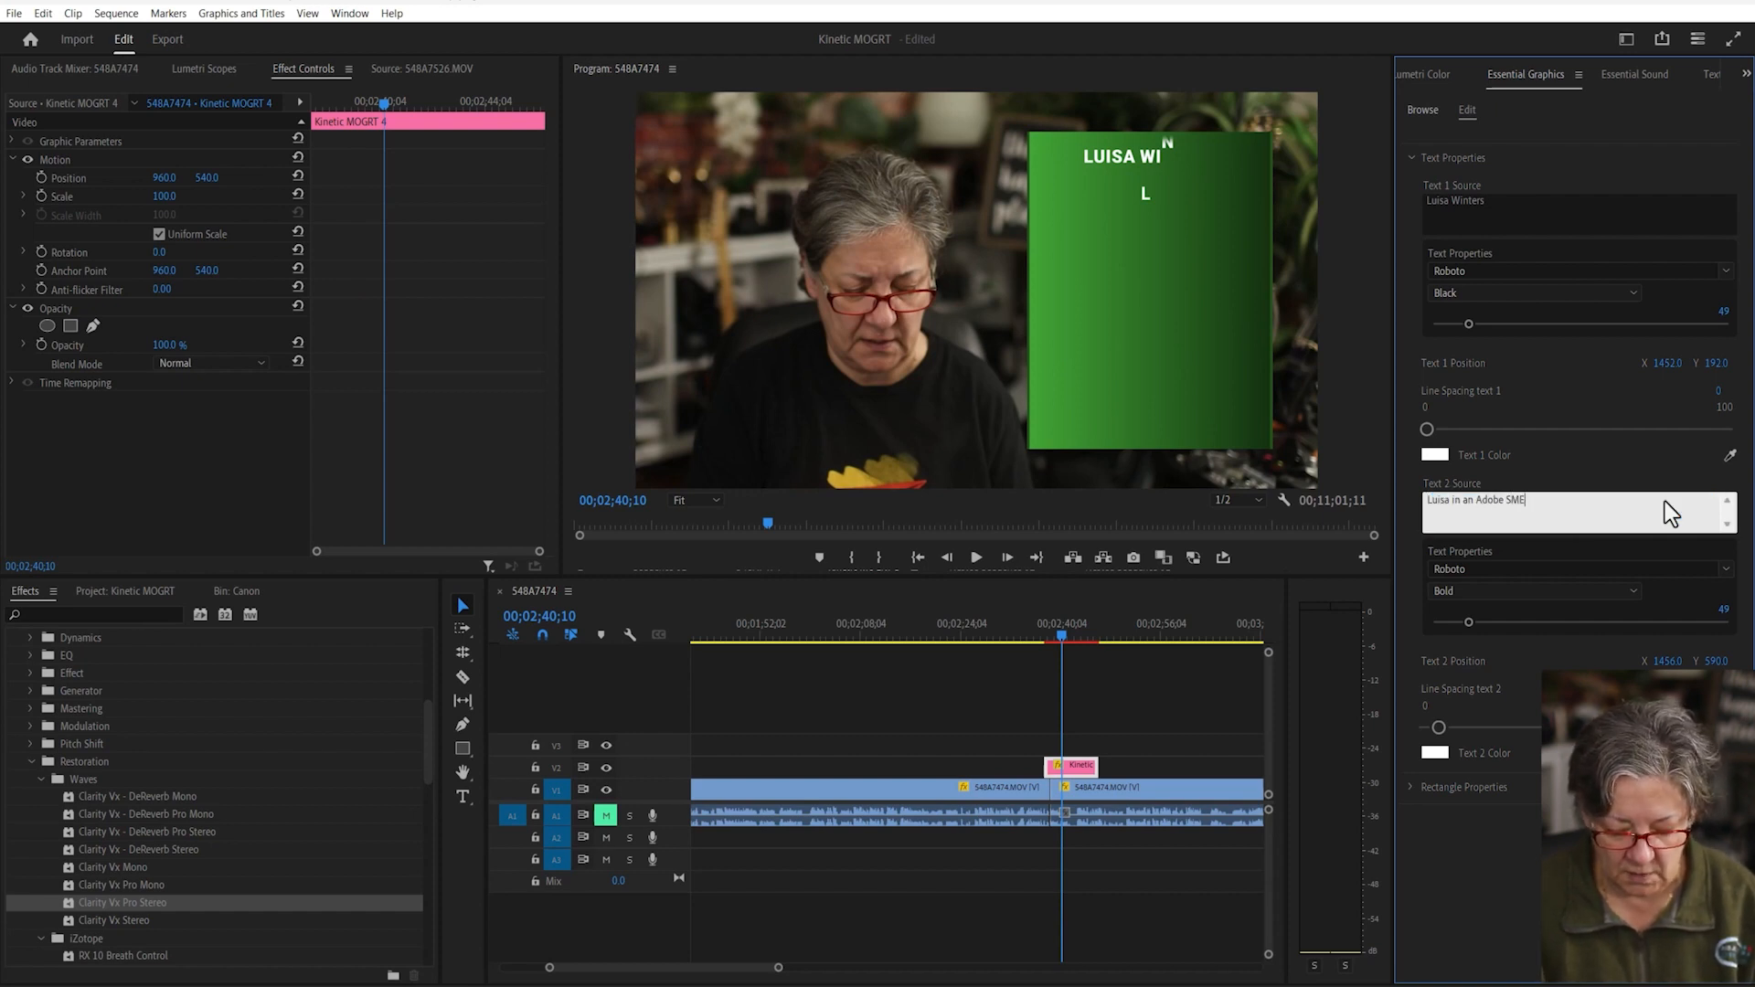
pyautogui.write(', and has been teaching Adobe')
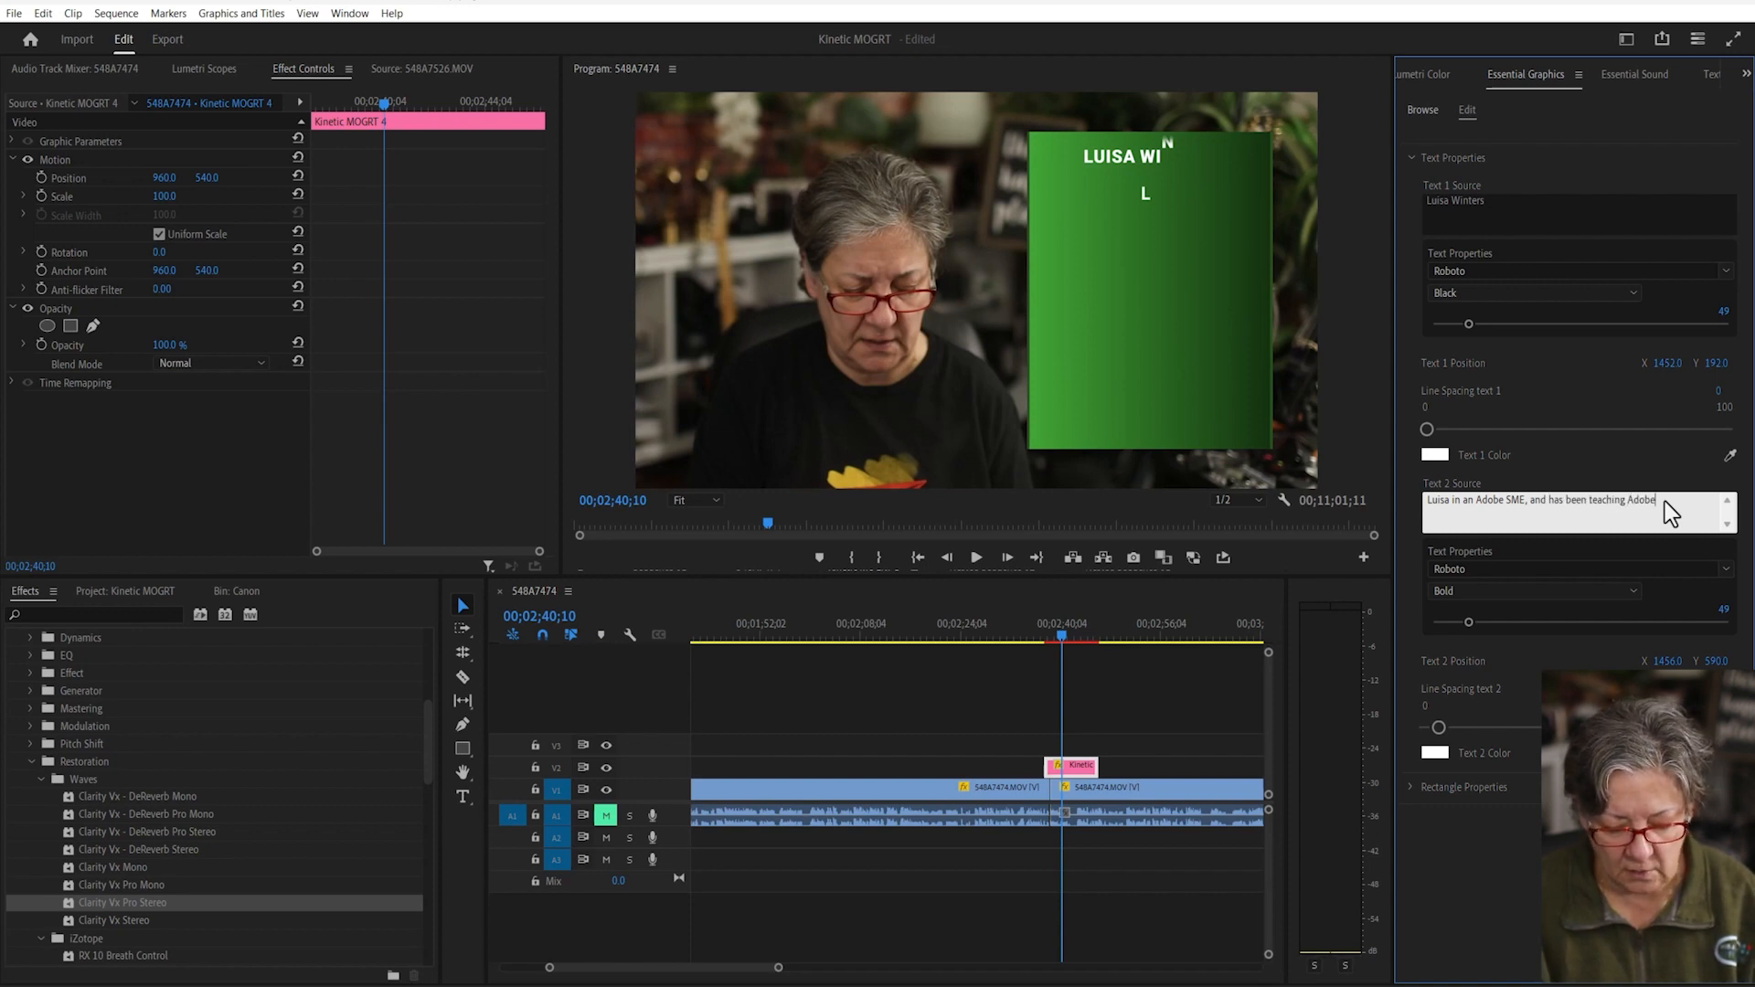
pyautogui.write(' products for over')
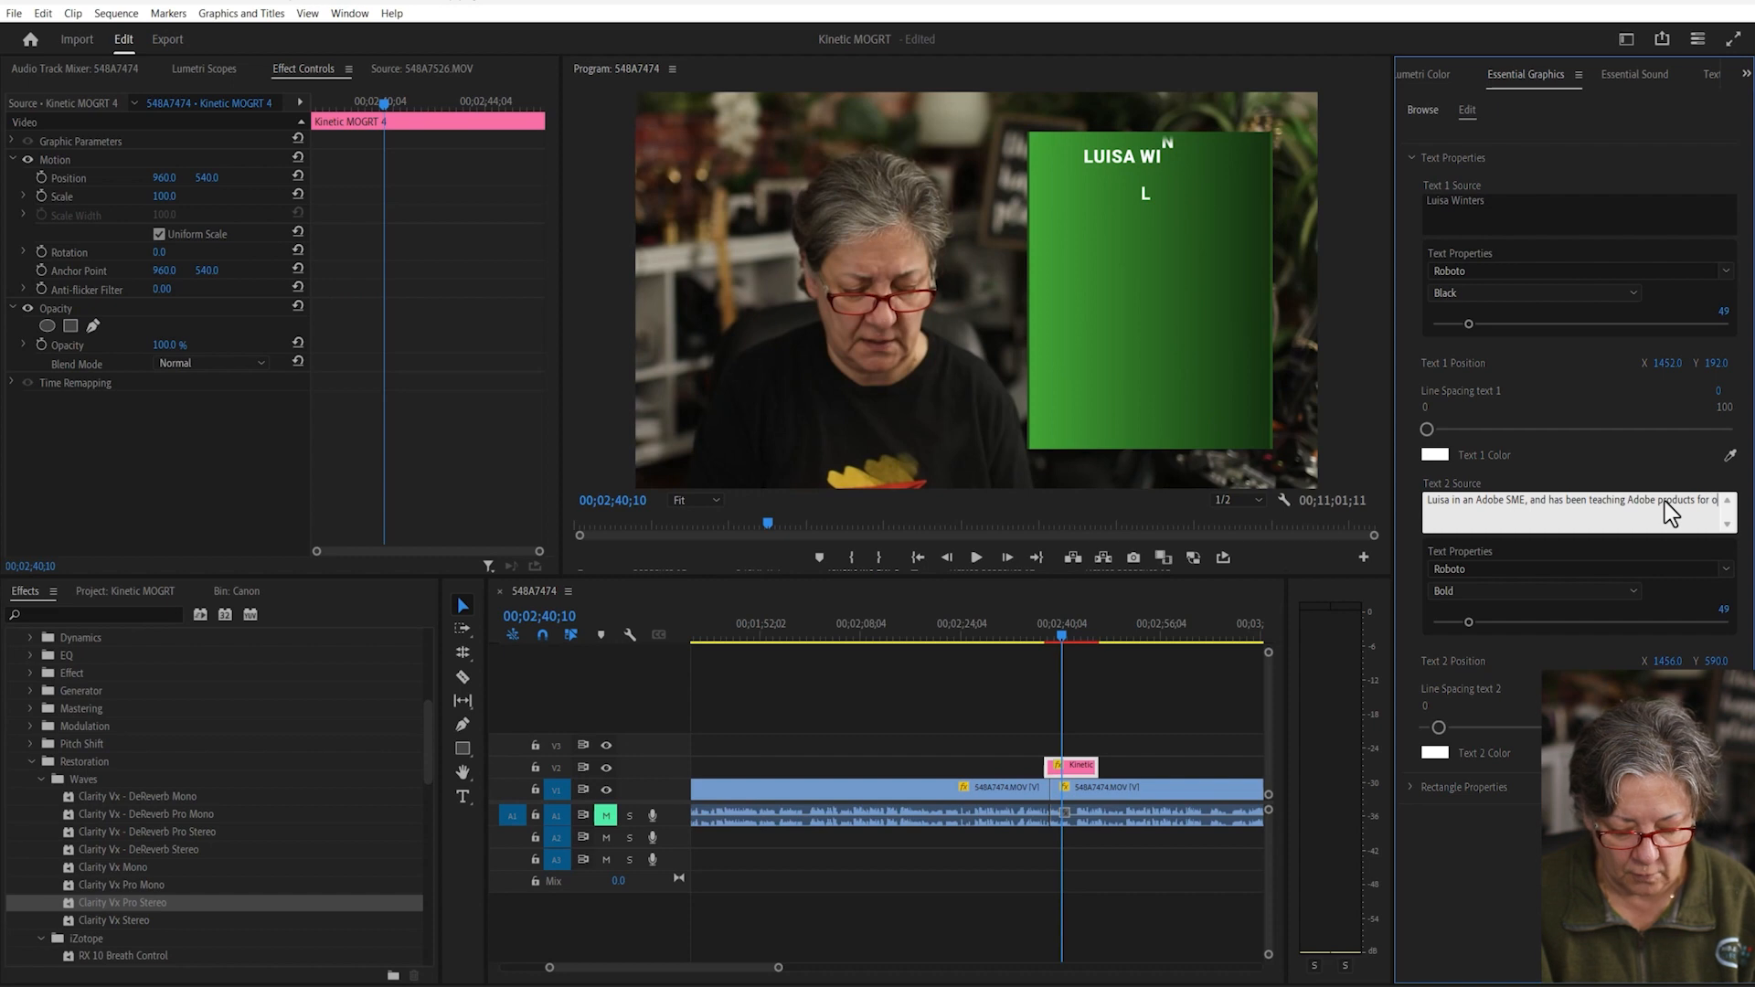
pyautogui.write(' 25 years')
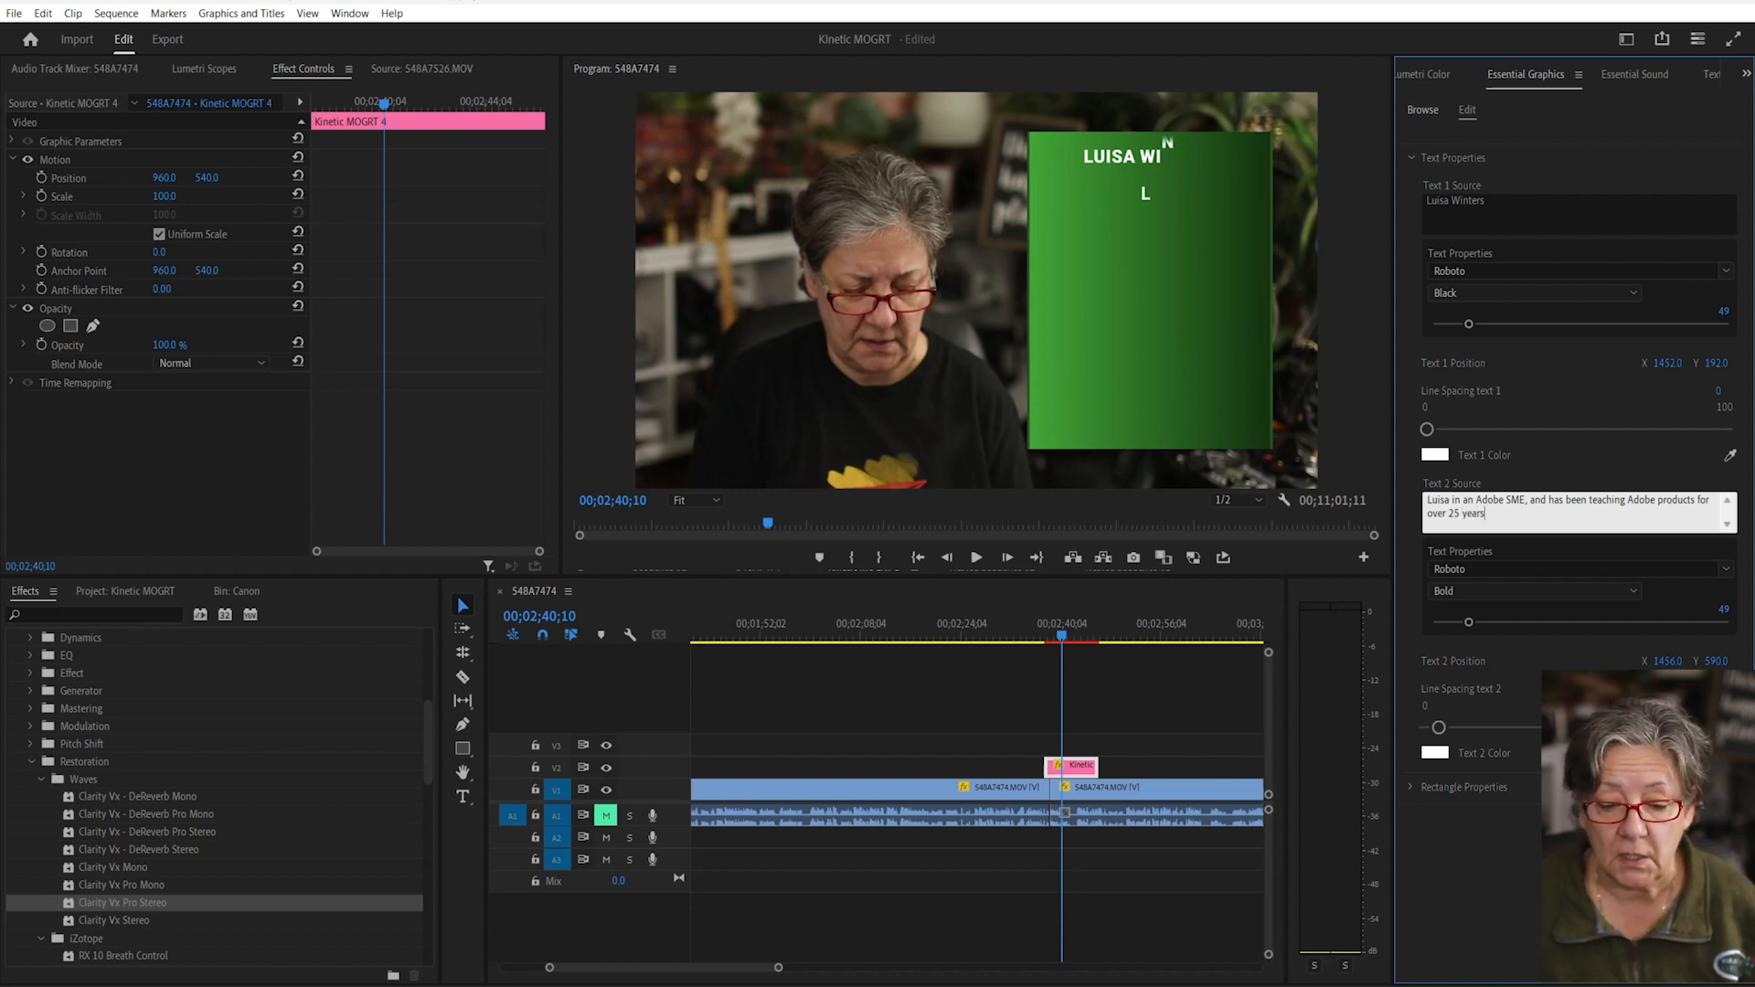
pyautogui.click(1159, 775)
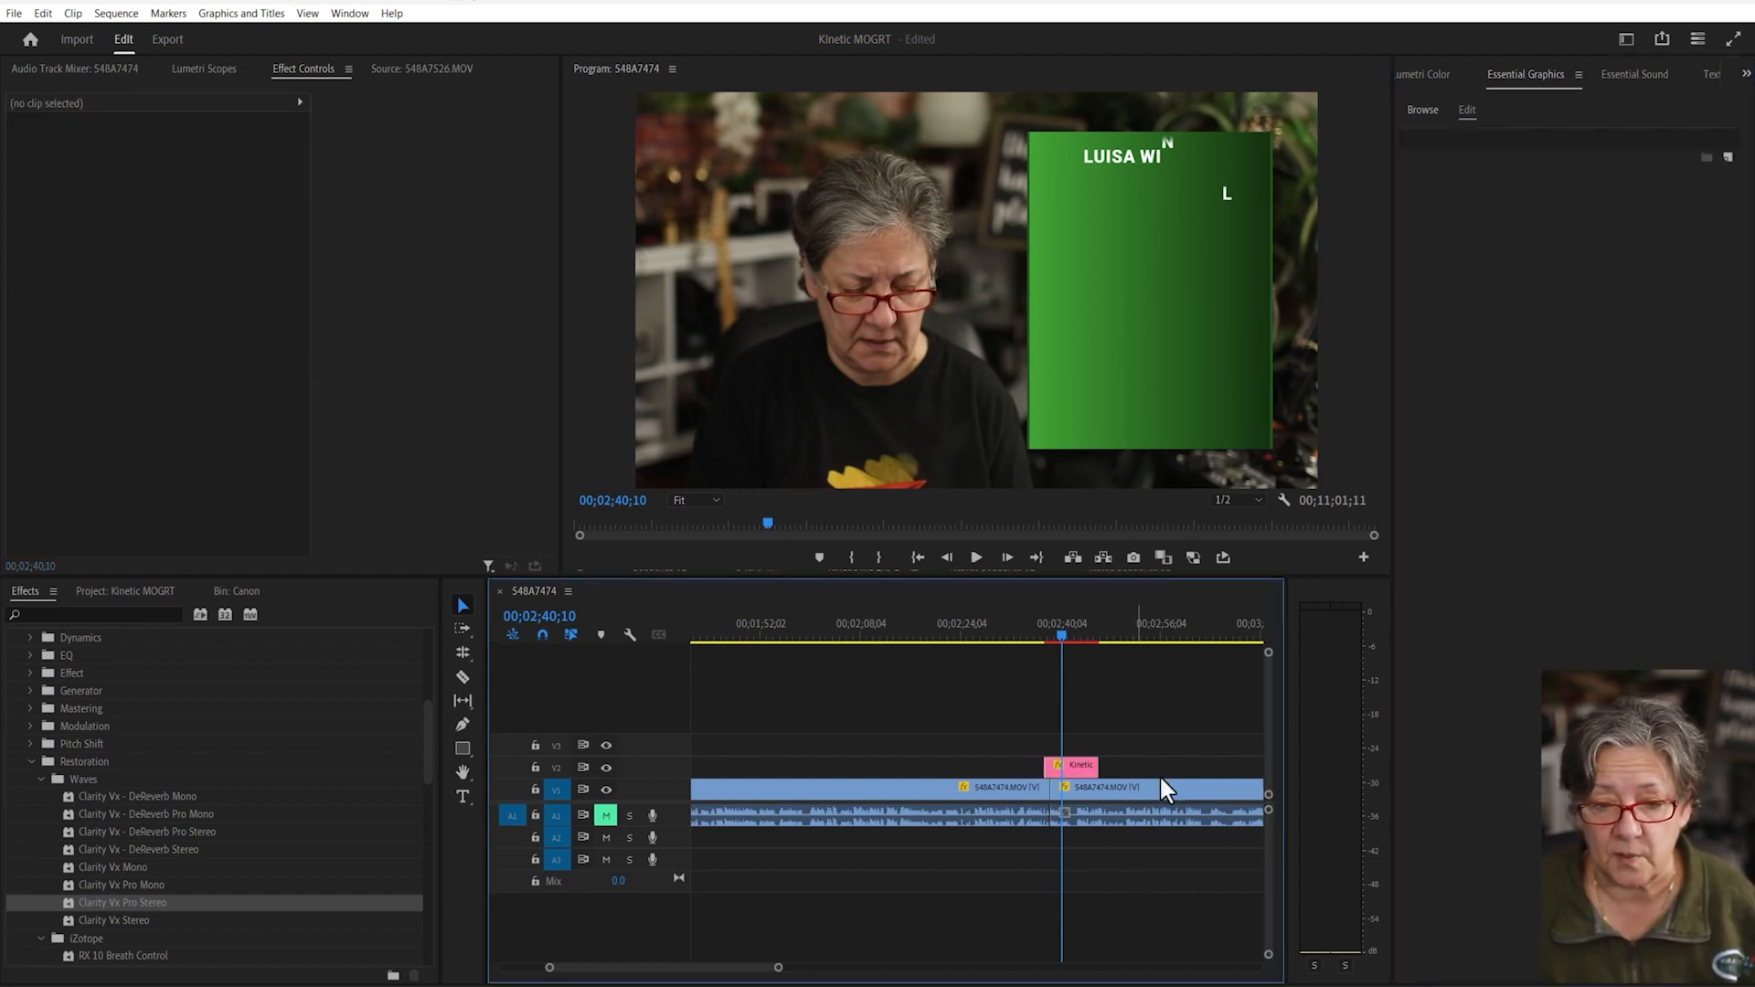
# - Play back the graphic from its start to review the new heading and body text
pyautogui.click(1037, 631)
pyautogui.press('space')
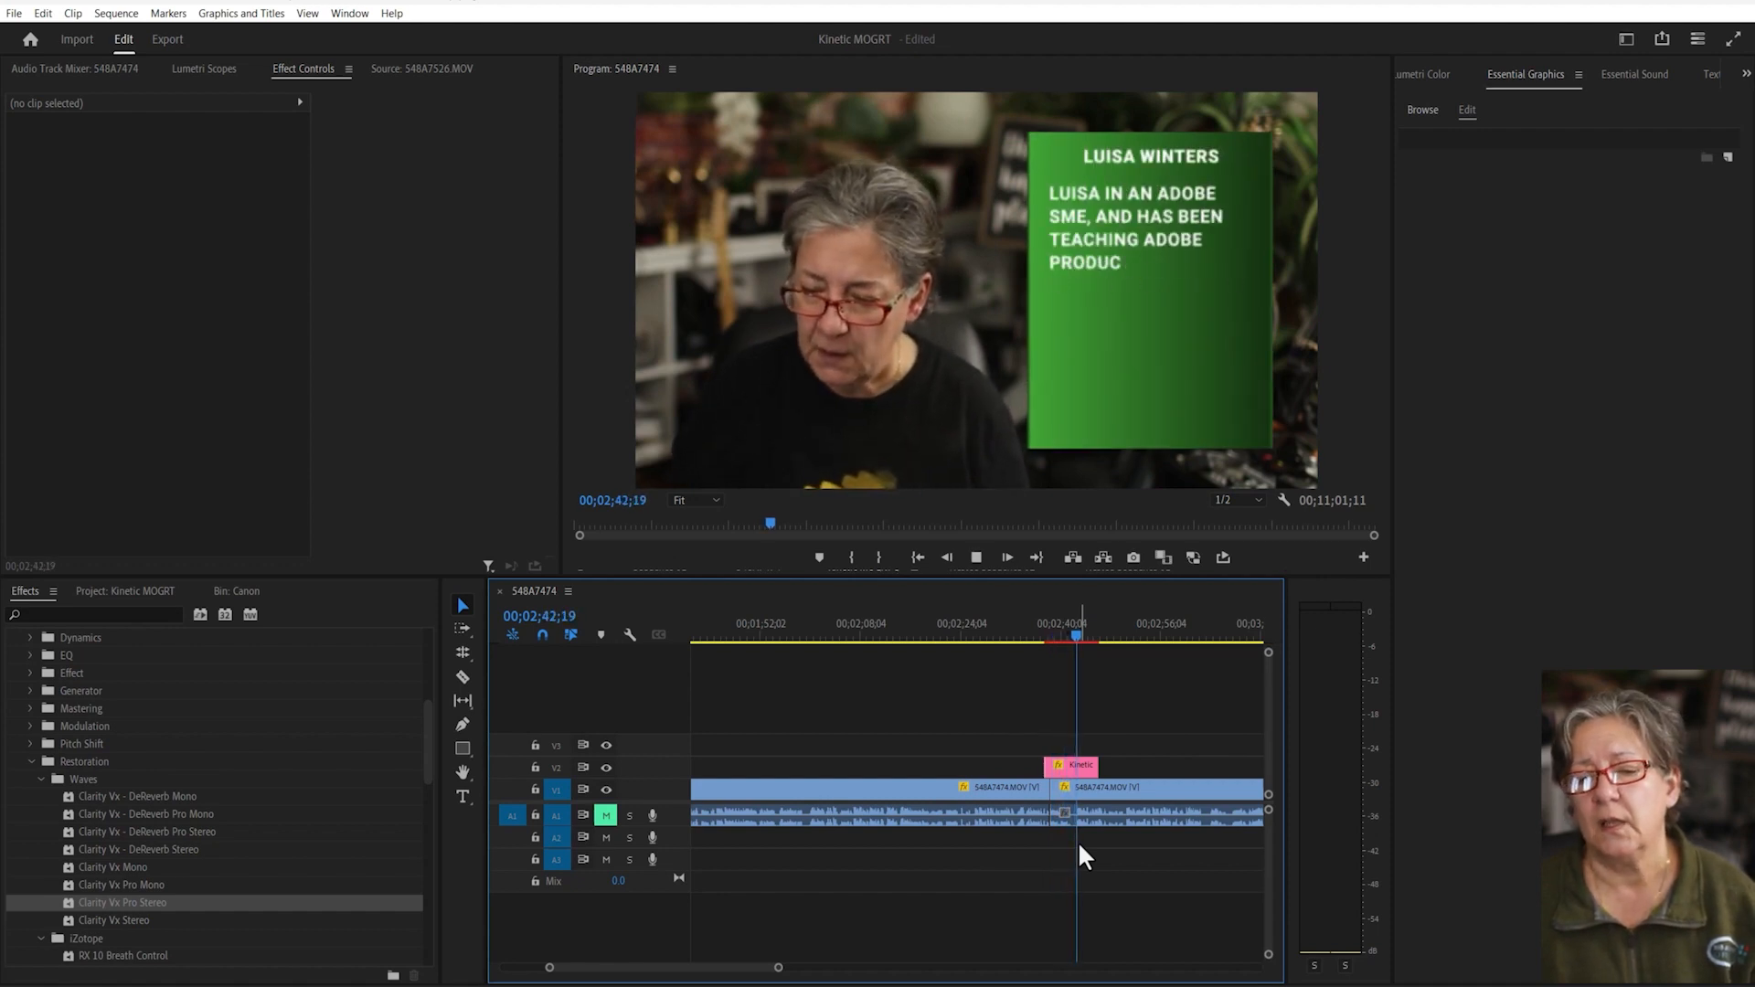
pyautogui.press('space')
# - Extend the end of the Kinetic MOGRT 4 clip to about 00;02;57 and play it back from the cut
pyautogui.moveTo(1088, 760); pyautogui.dragTo(1168, 764)
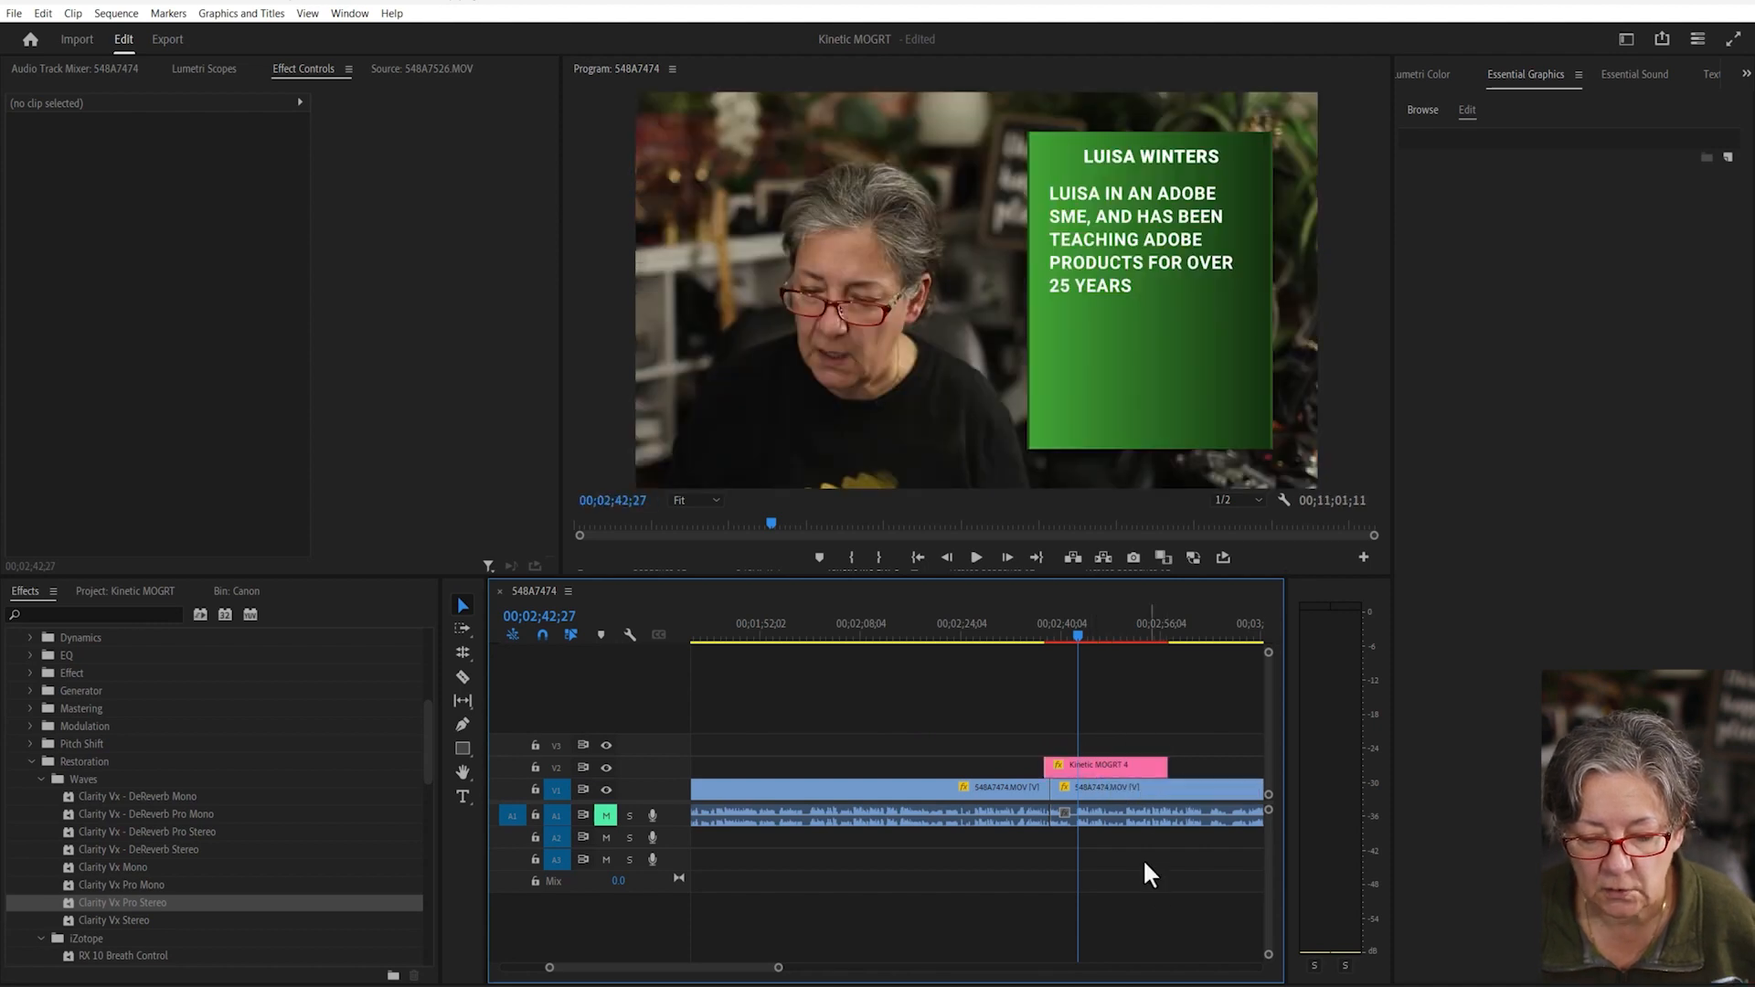
pyautogui.click(1049, 636)
pyautogui.press('space')
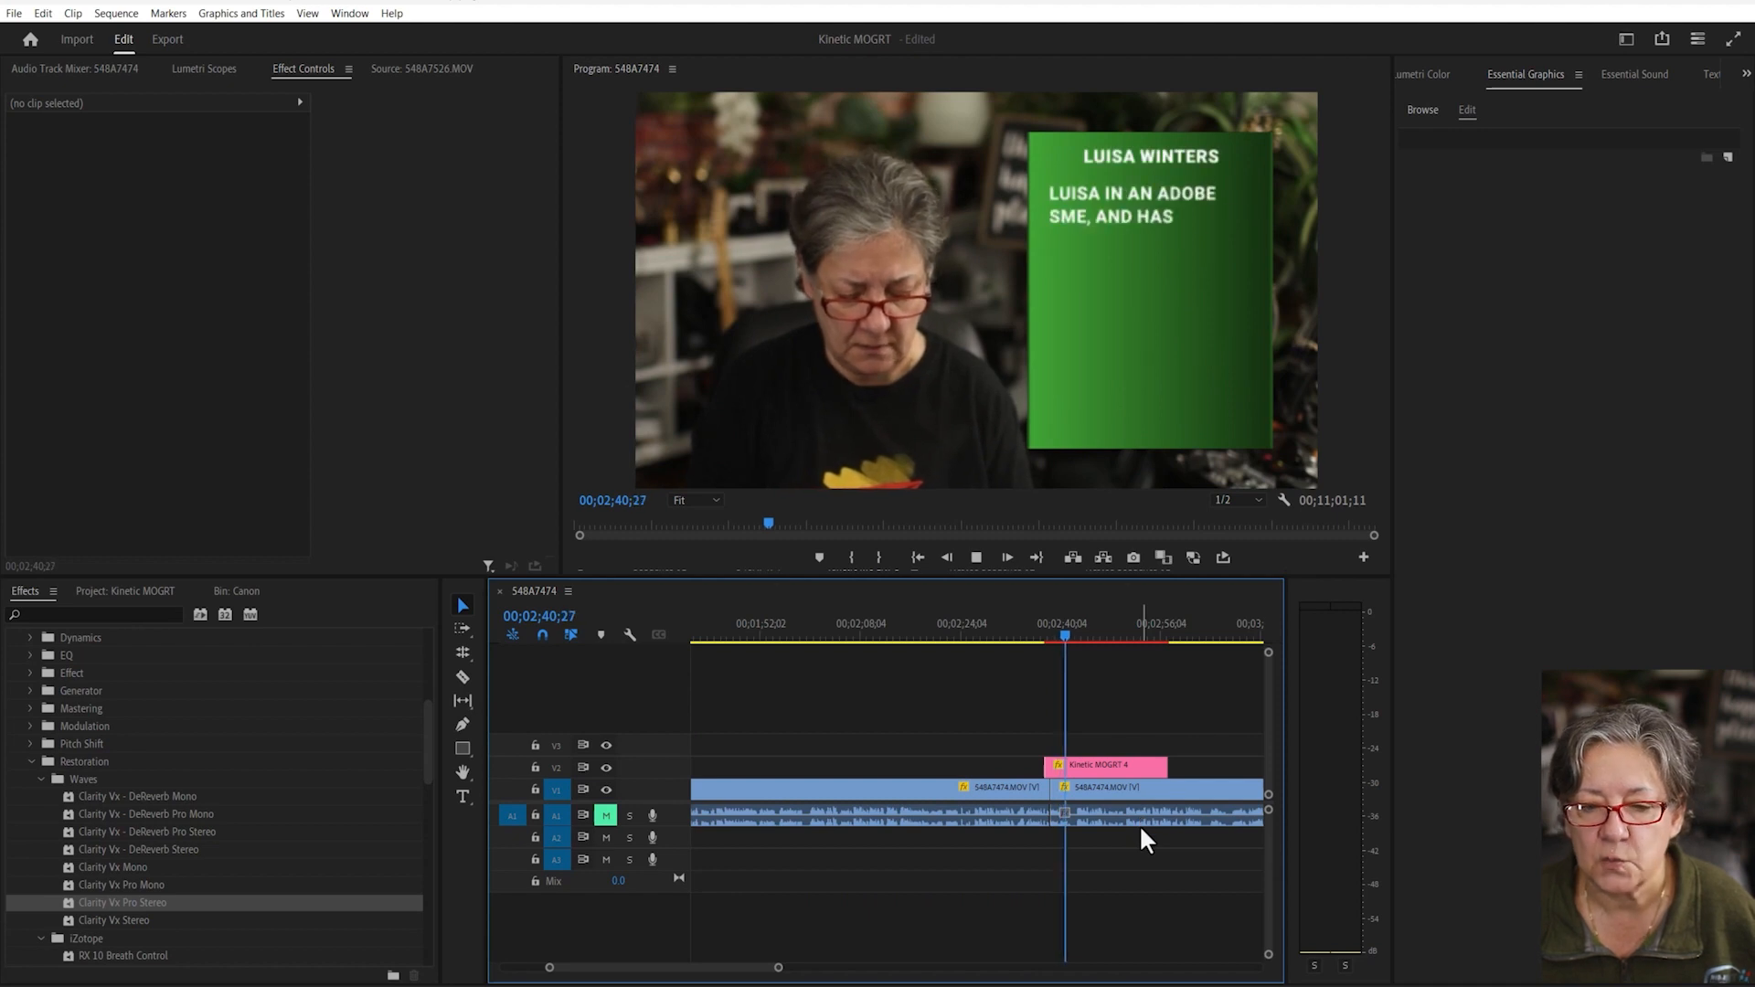
# - Move the graphic's text lower, setting the Y position of Text 1 to 328 and of Text 2 to 722
pyautogui.click(1101, 767)
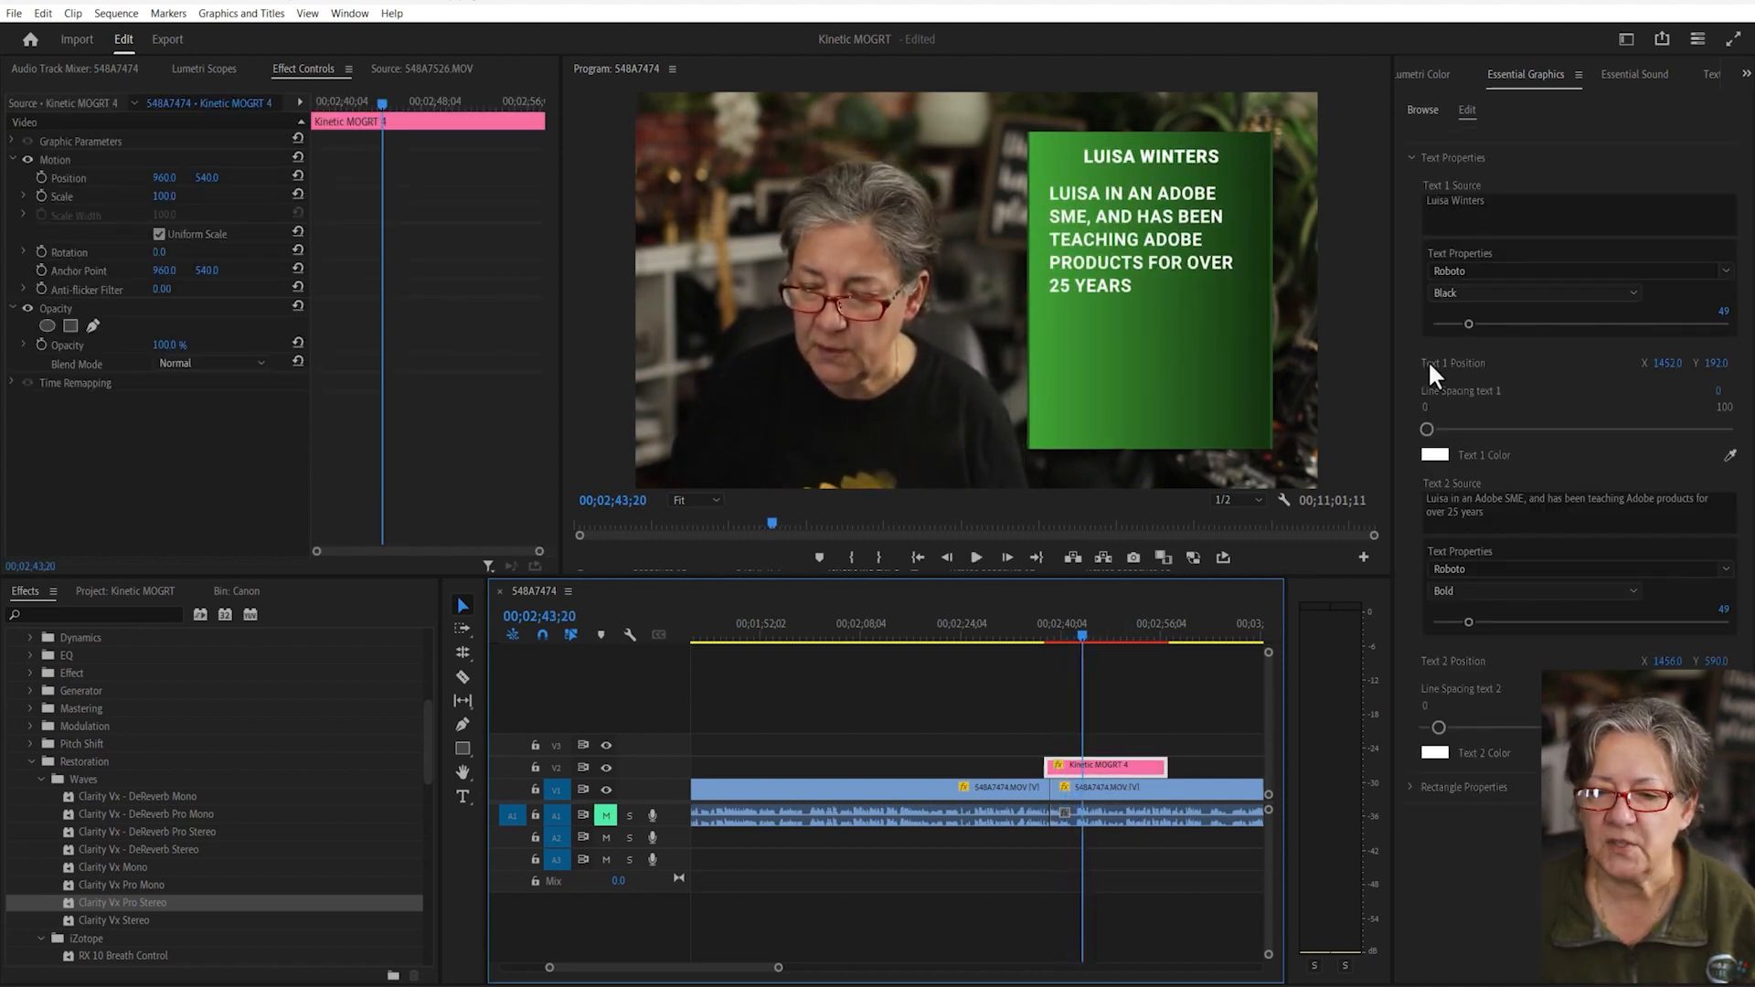
pyautogui.moveTo(1711, 362); pyautogui.dragTo(1753, 362)
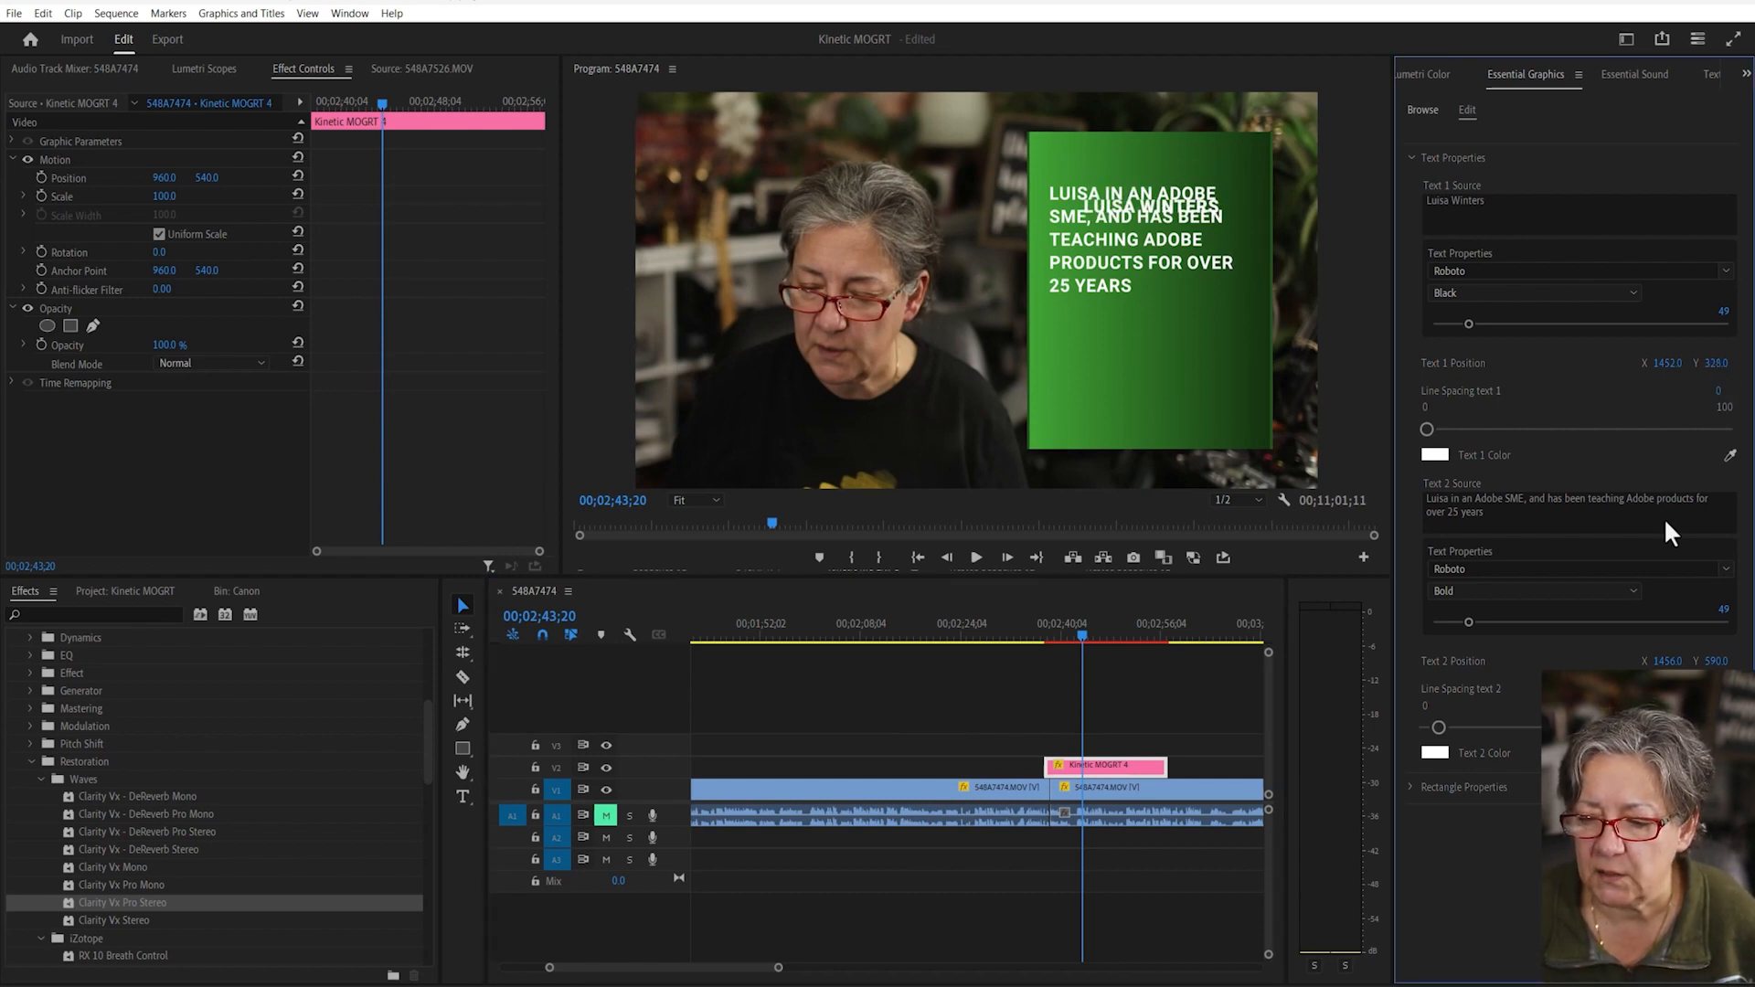
pyautogui.moveTo(1717, 661)
pyautogui.mouseDown()
pyautogui.moveTo(1754, 661)
pyautogui.moveTo(1724, 661)
pyautogui.mouseUp()
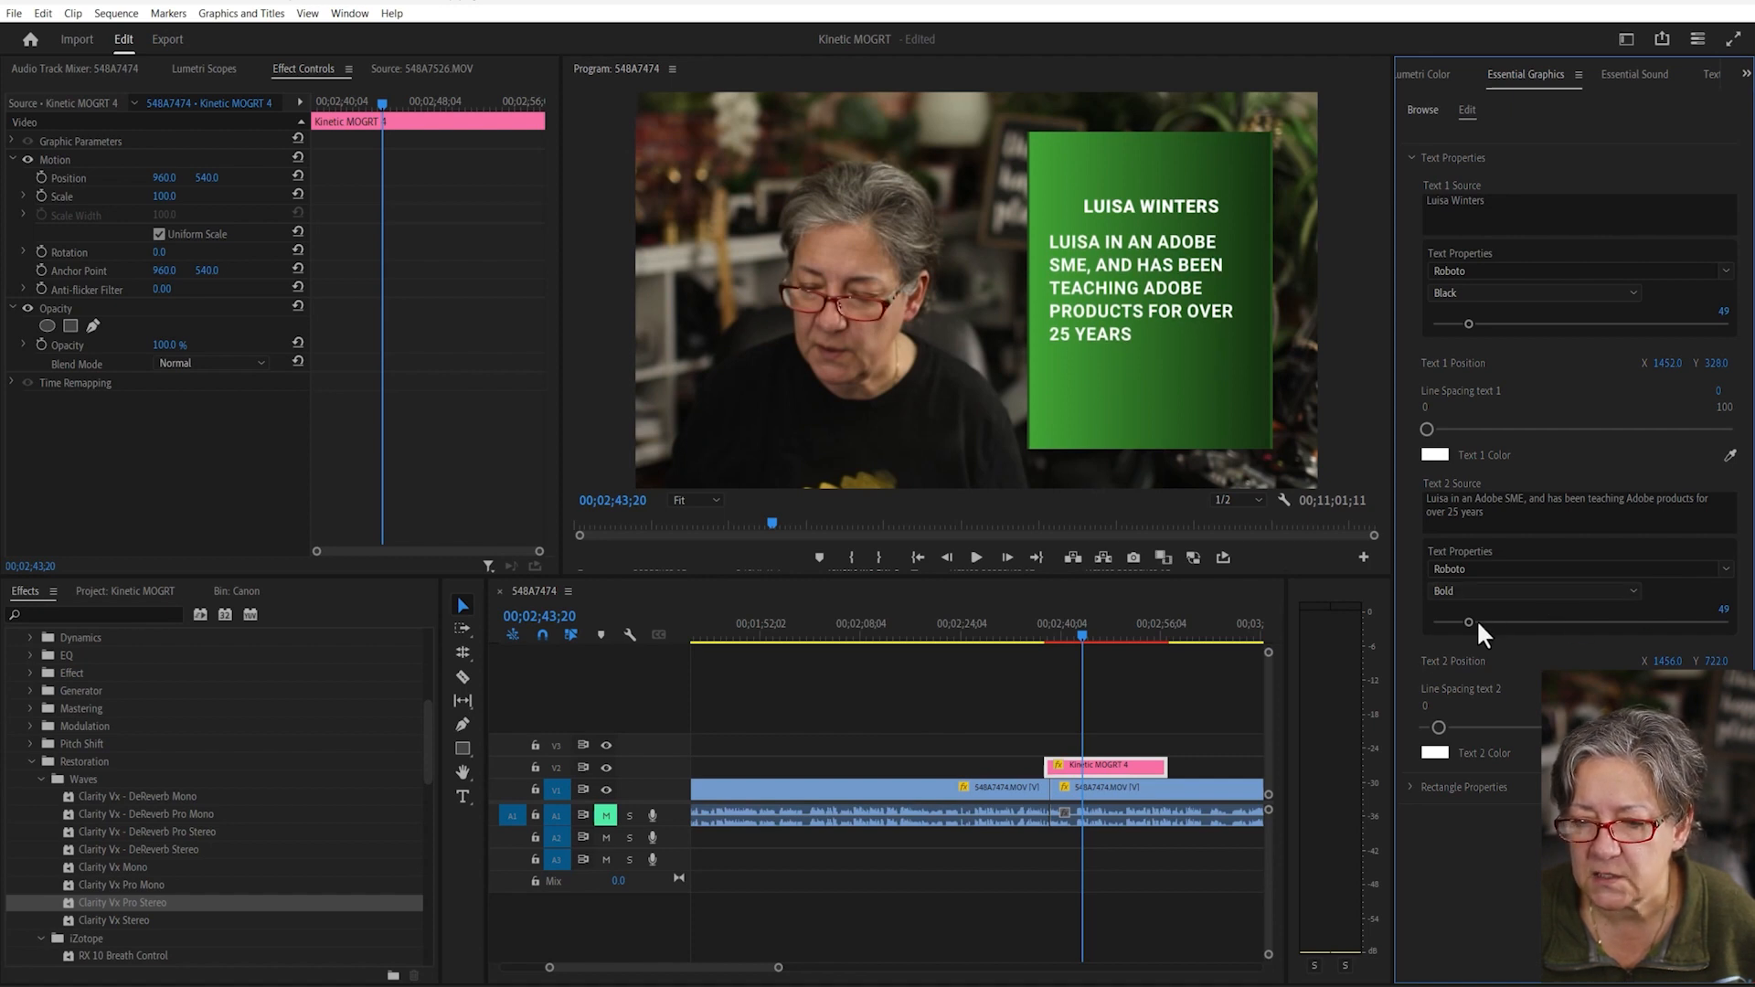
# - Set the Text 2 font size to 38 and its position to 1470, 784, and increase its line spacing
pyautogui.moveTo(1469, 622); pyautogui.dragTo(1456, 621)
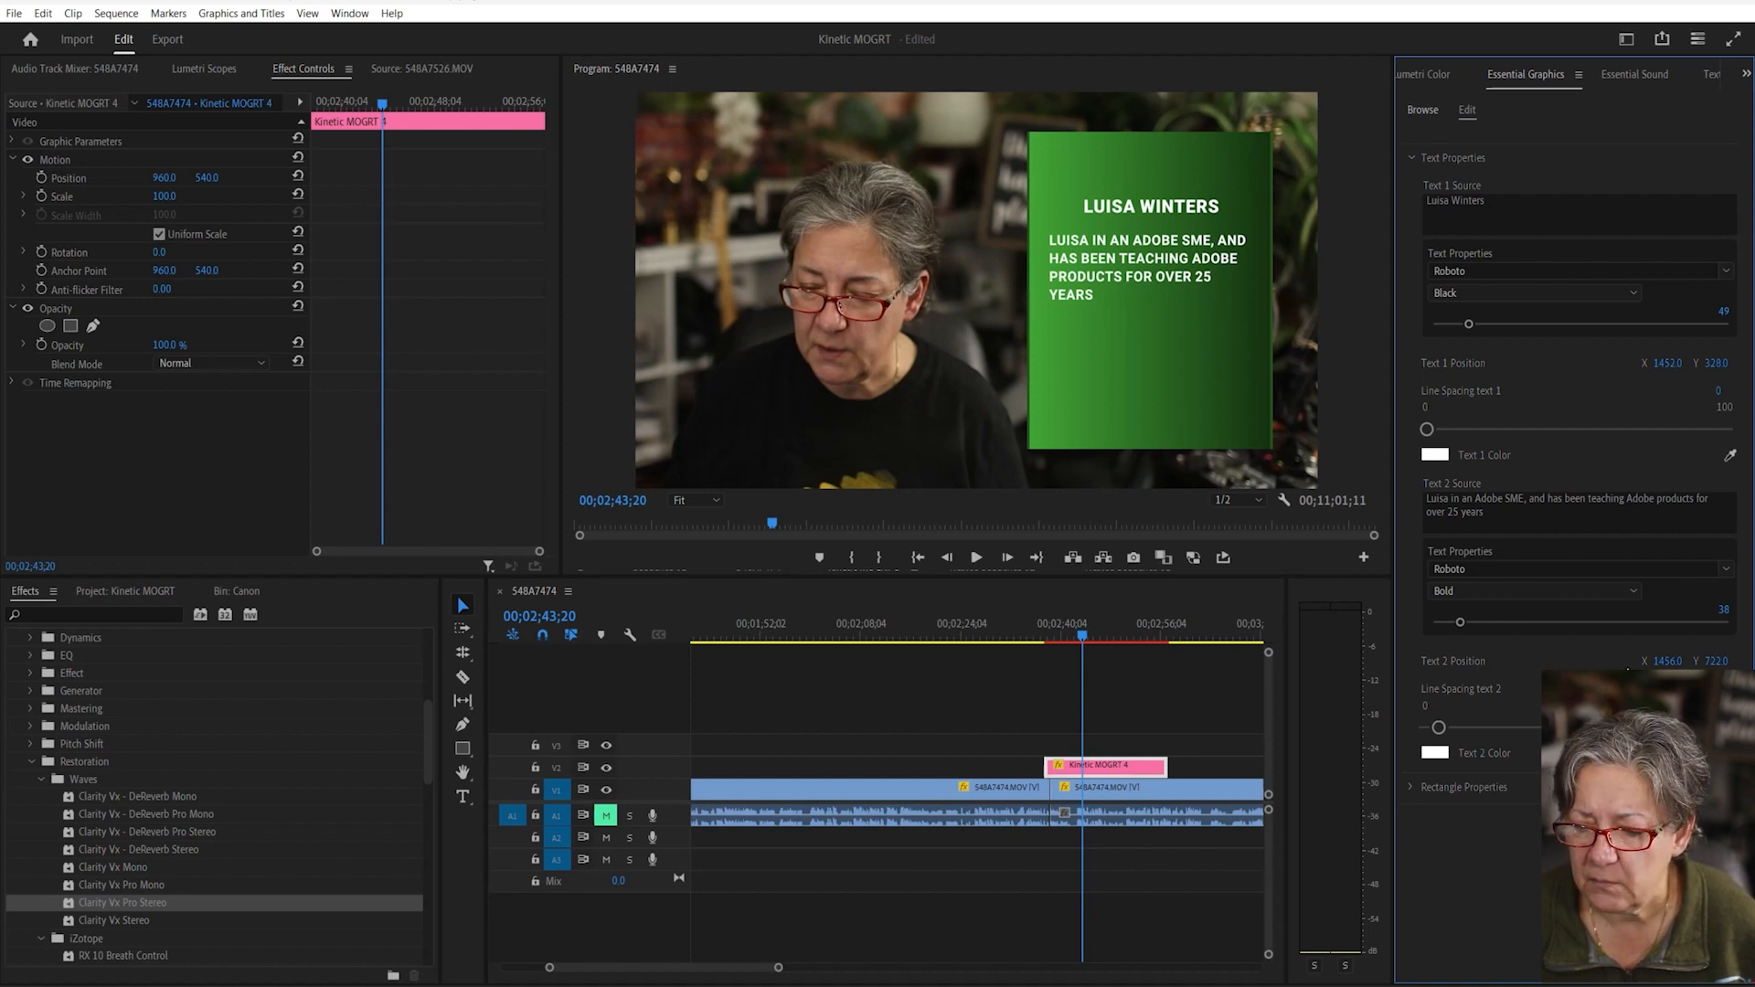
pyautogui.moveTo(1668, 661); pyautogui.dragTo(1754, 661)
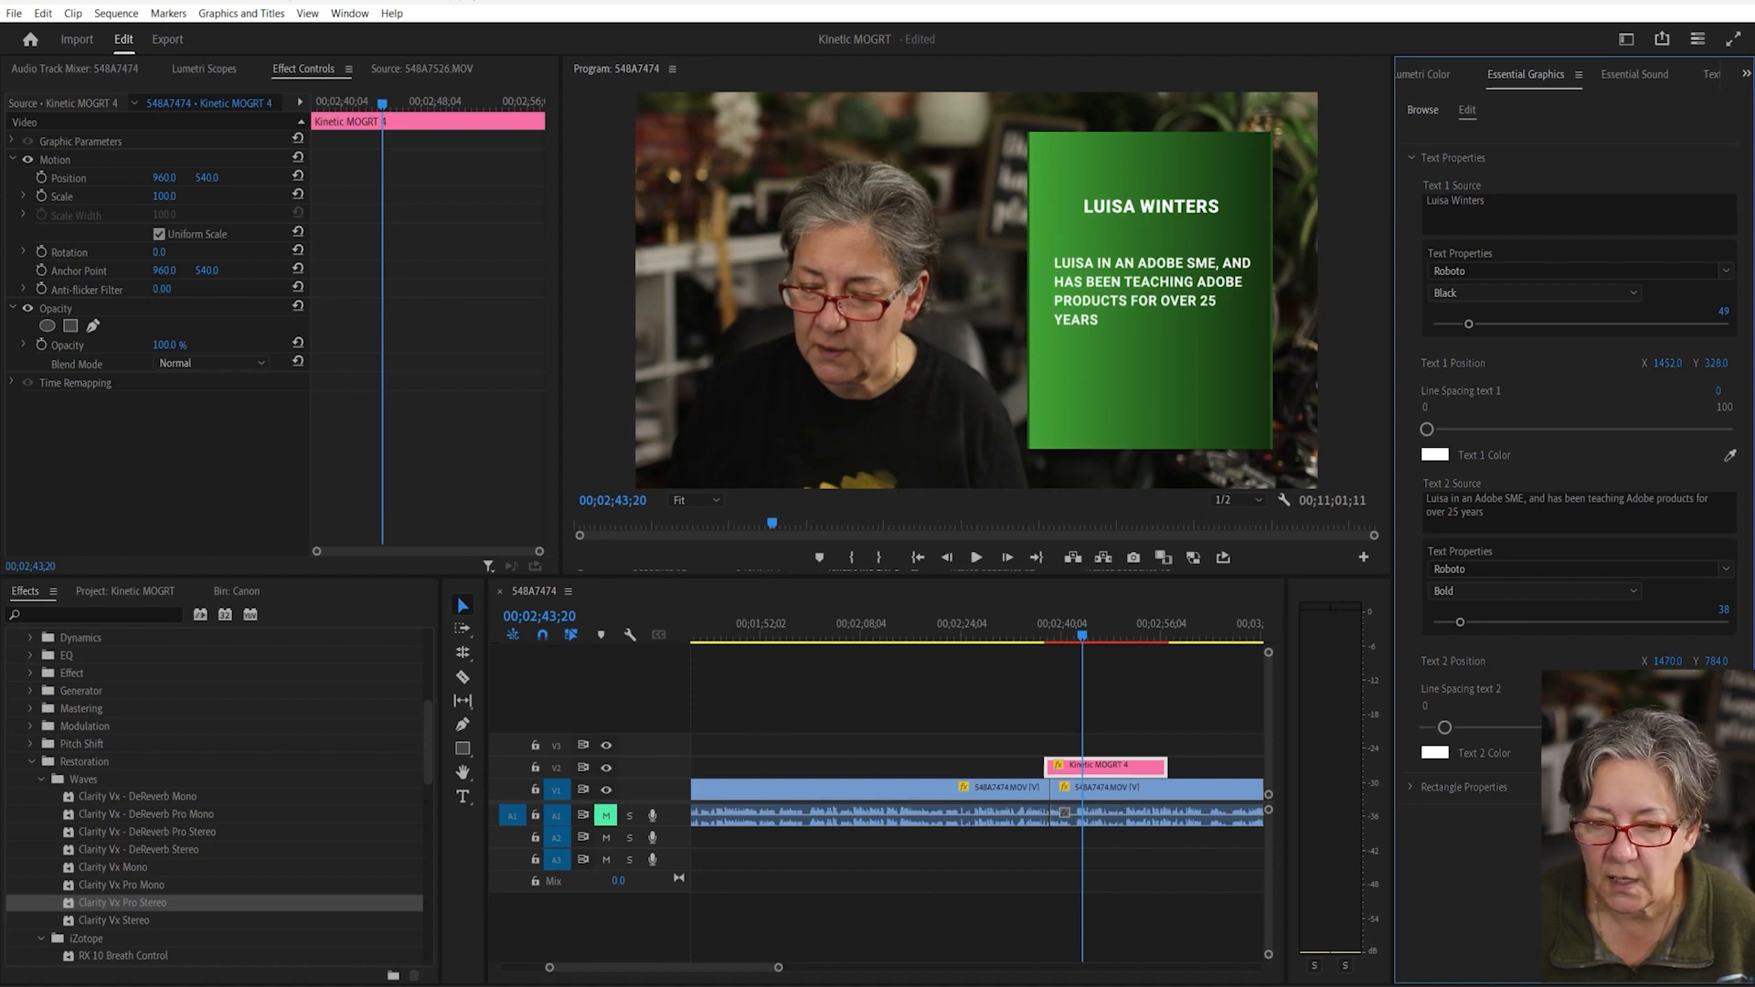
pyautogui.moveTo(1439, 727); pyautogui.dragTo(1472, 728)
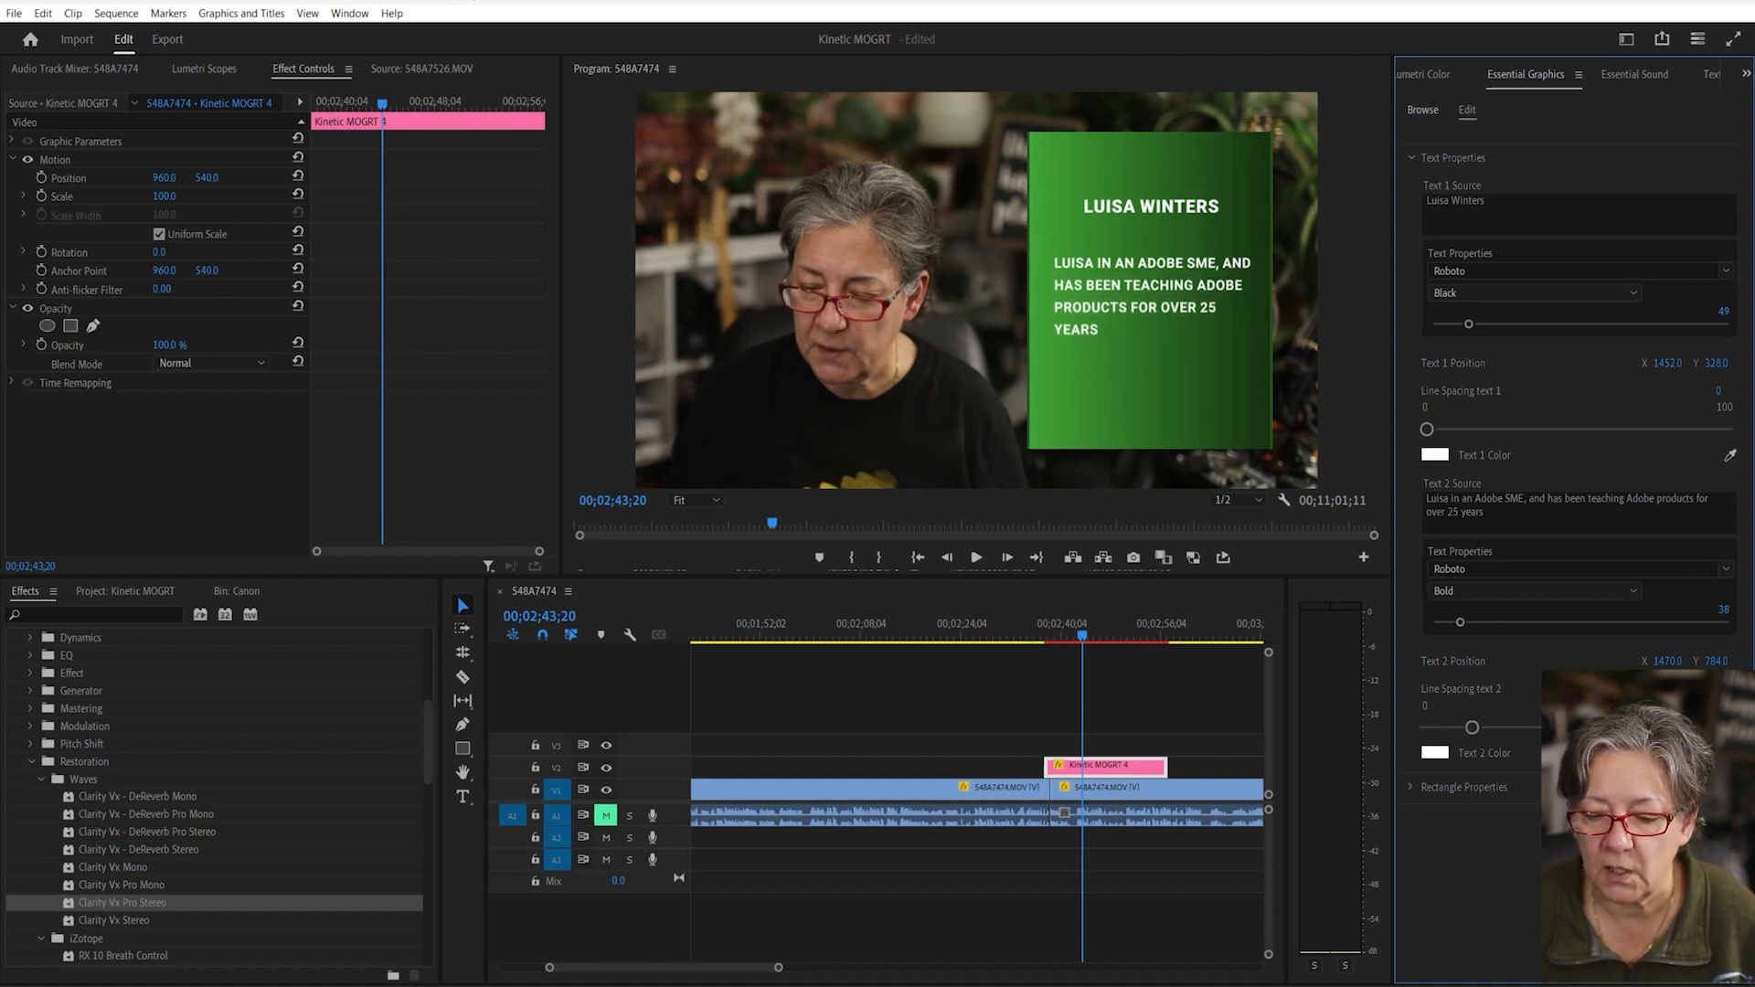
# - Change the rectangle's gradient start color from dark green to the golden orange CA8A16
pyautogui.click(1410, 158)
pyautogui.click(1410, 188)
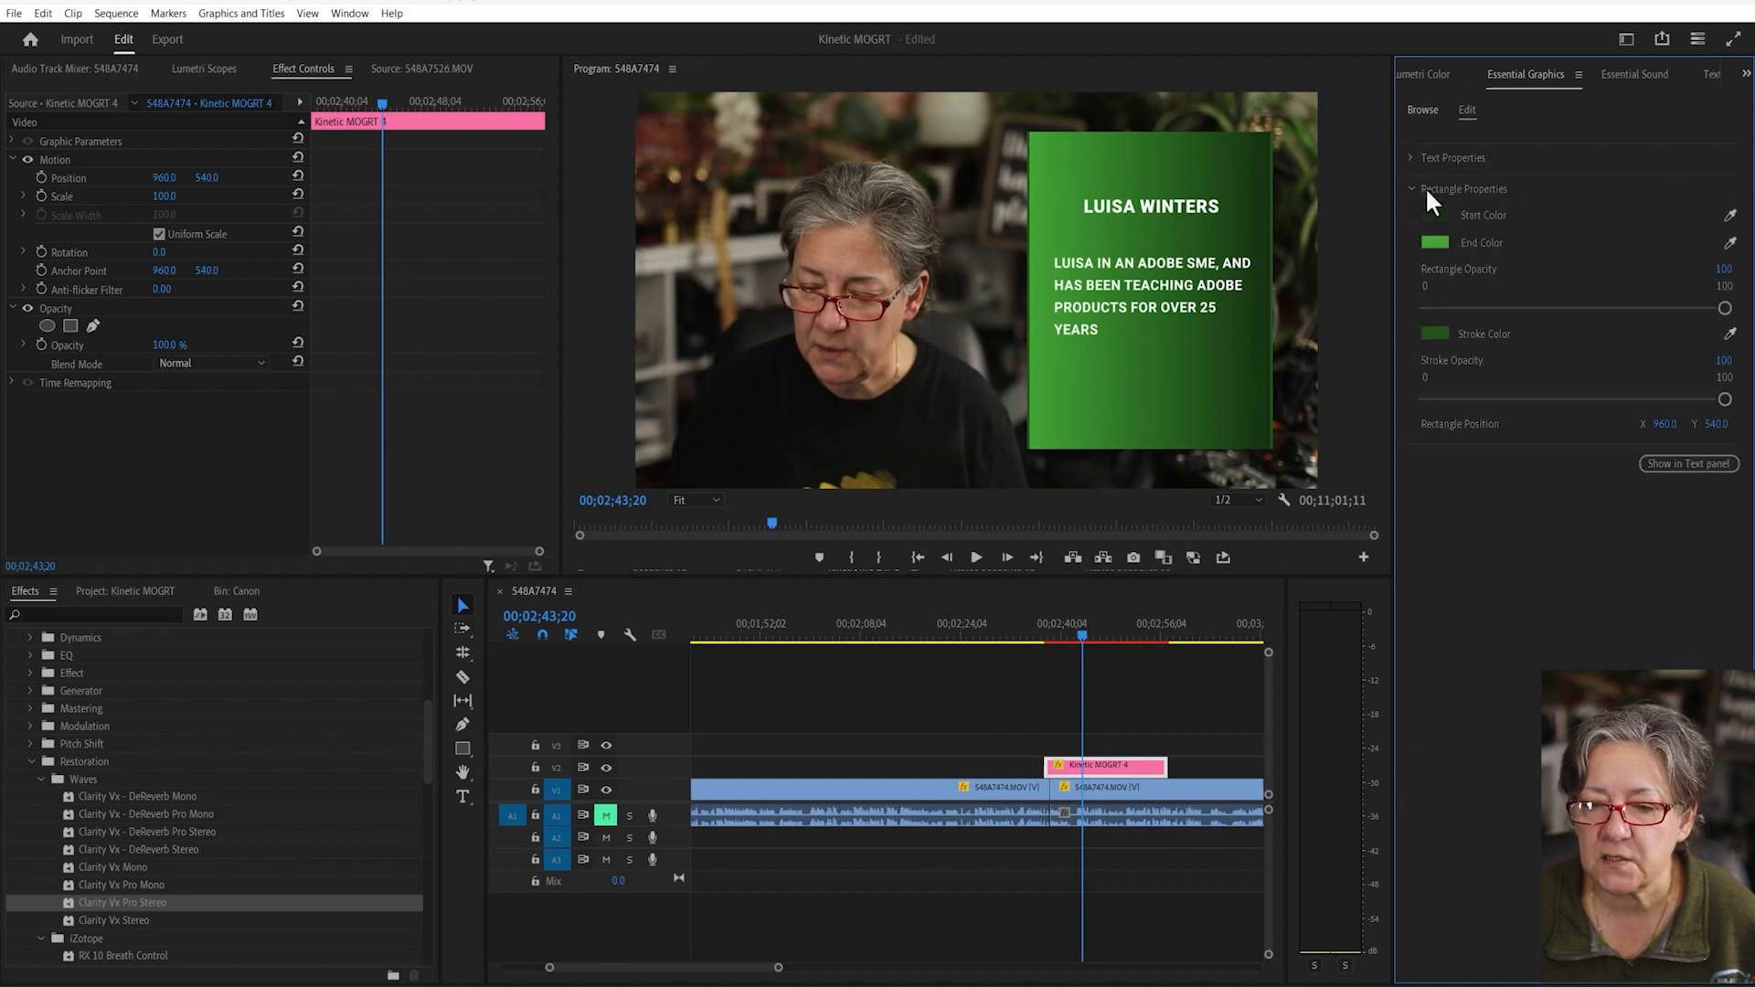
pyautogui.click(1437, 215)
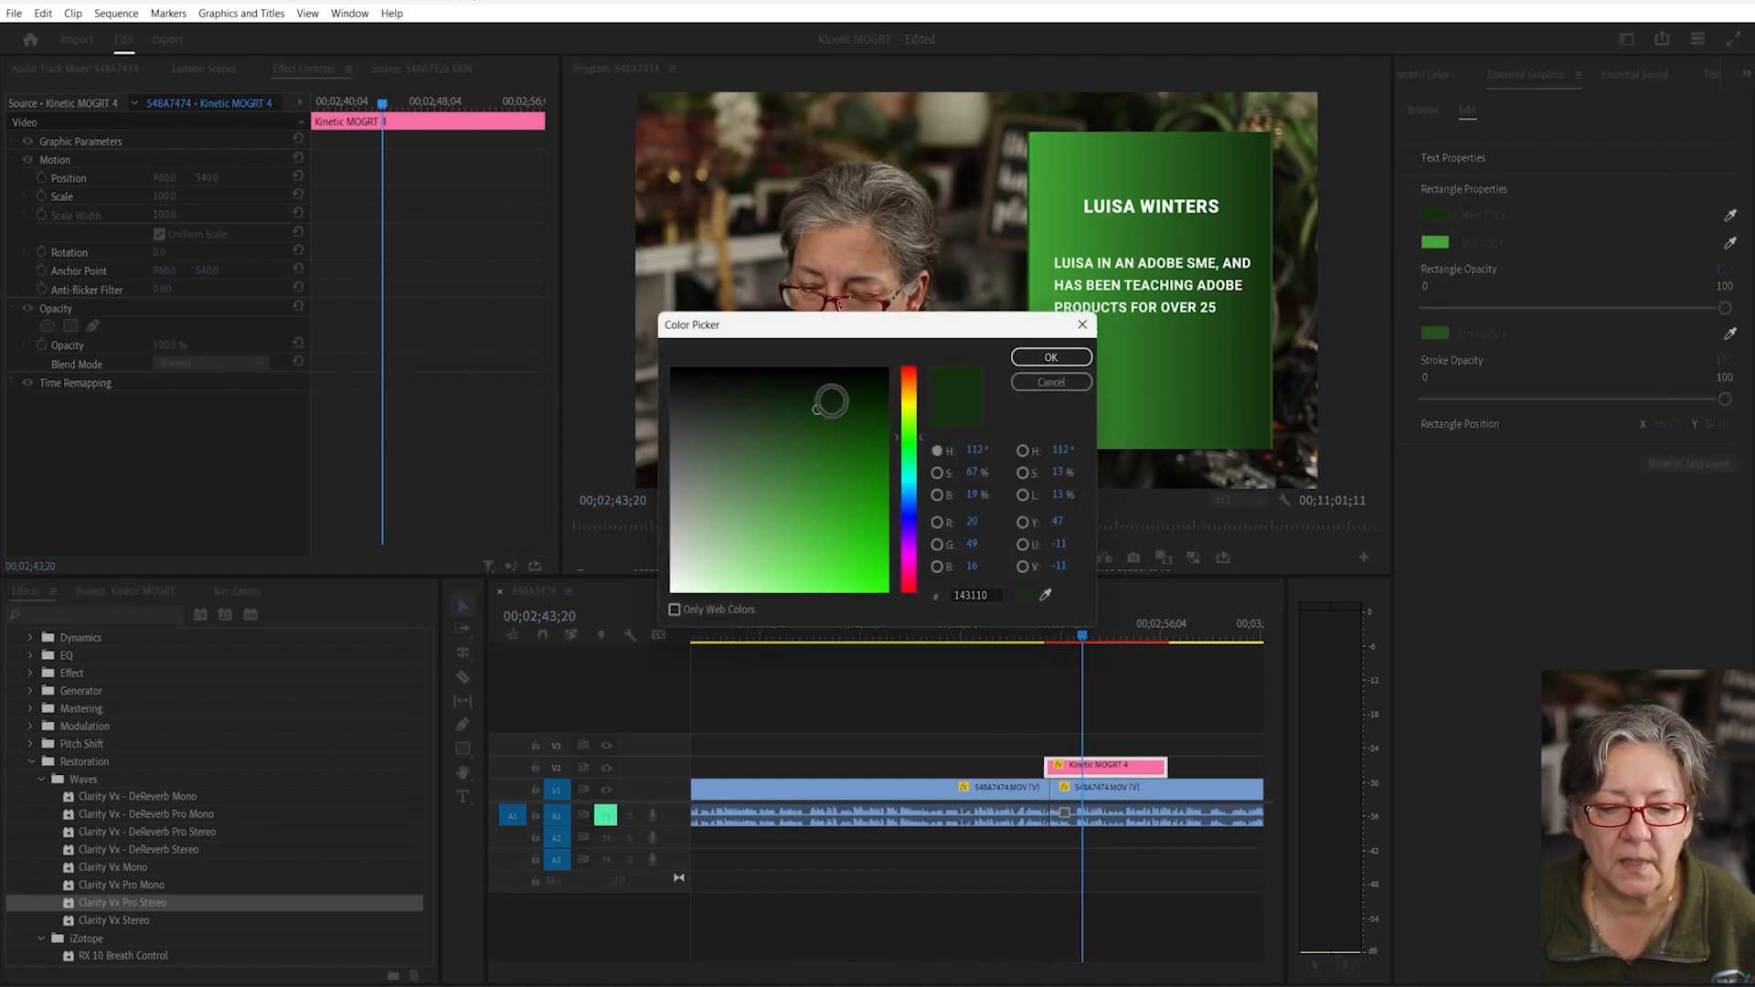
pyautogui.click(909, 390)
pyautogui.click(869, 539)
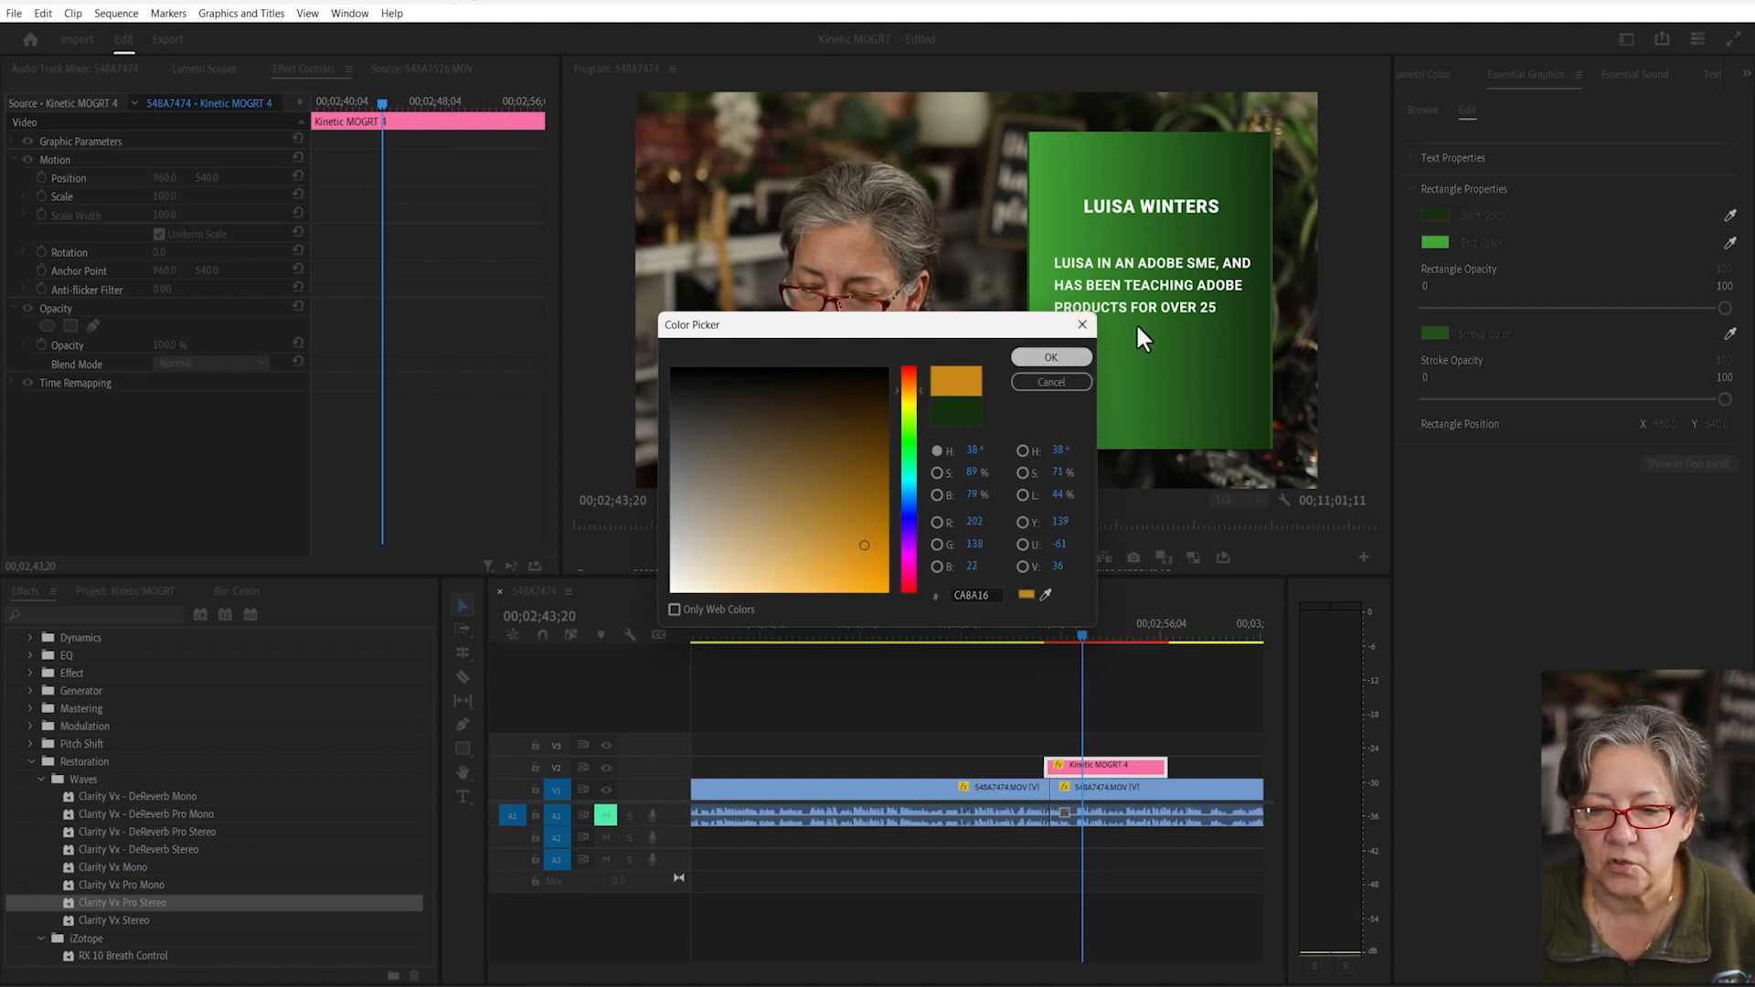
pyautogui.click(1083, 356)
# - Copy the start color's hex value CA8A16 into the rectangle's end color and darken it to a deep golden brown
pyautogui.click(1437, 243)
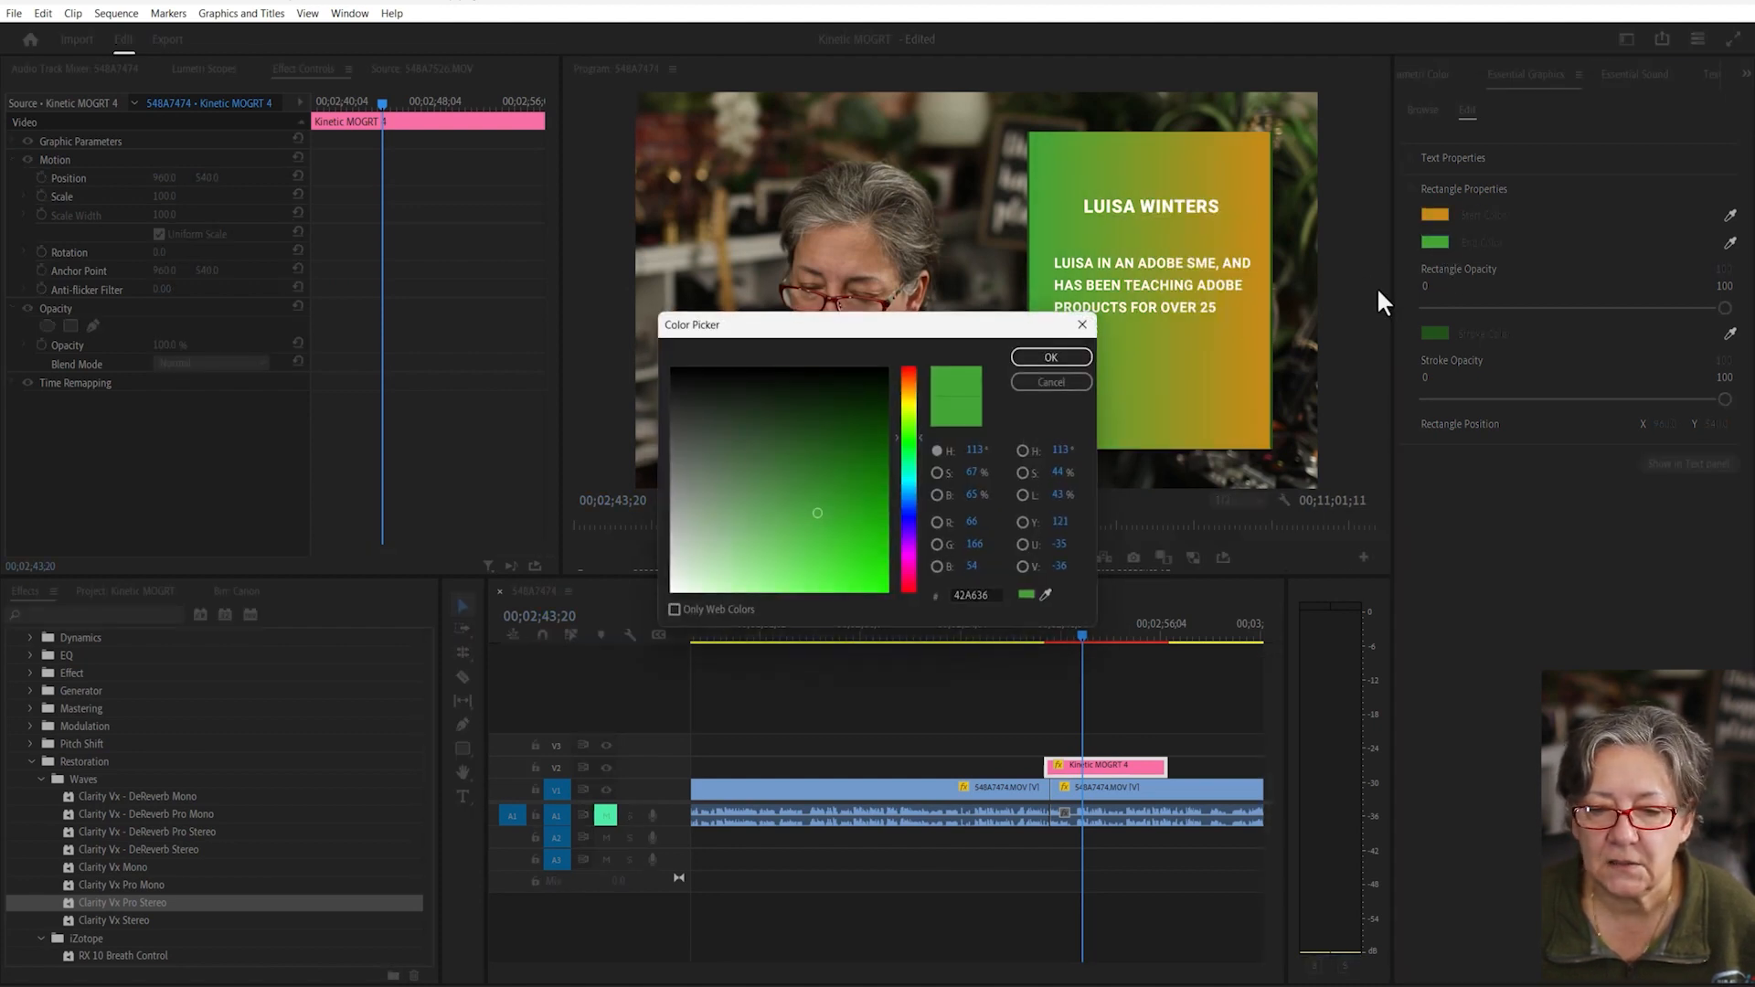
pyautogui.press('Escape')
pyautogui.click(1436, 215)
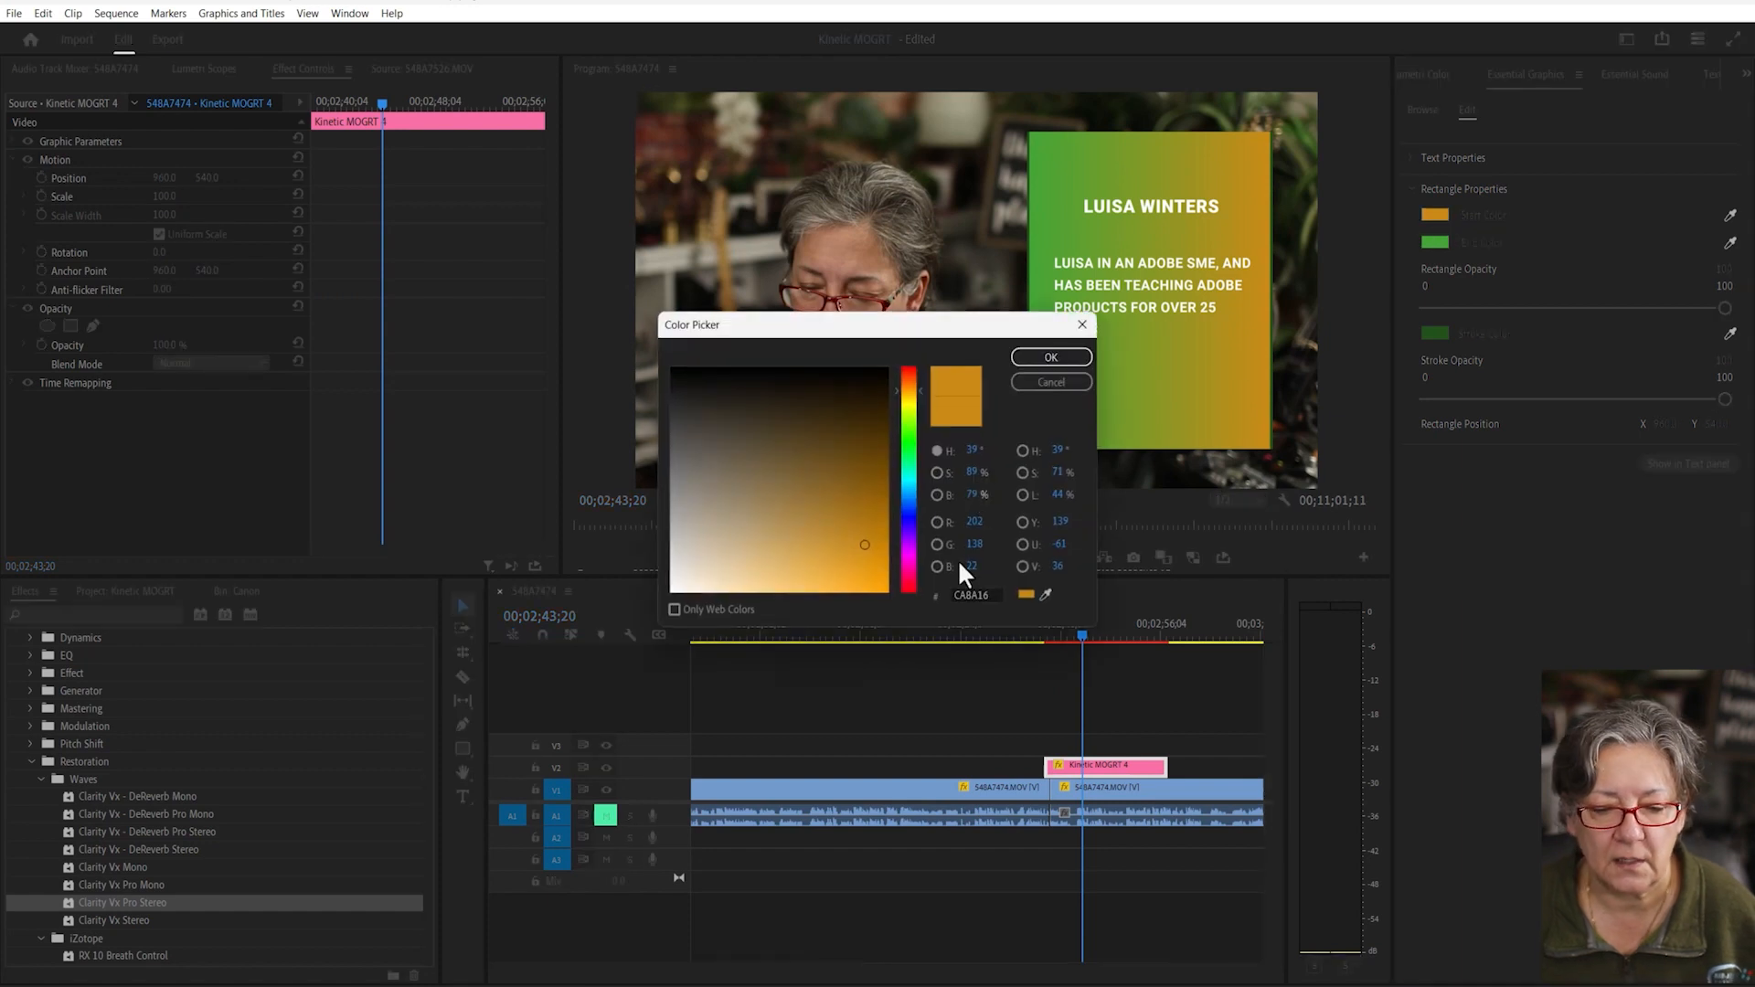
pyautogui.click(1052, 356)
pyautogui.click(1435, 241)
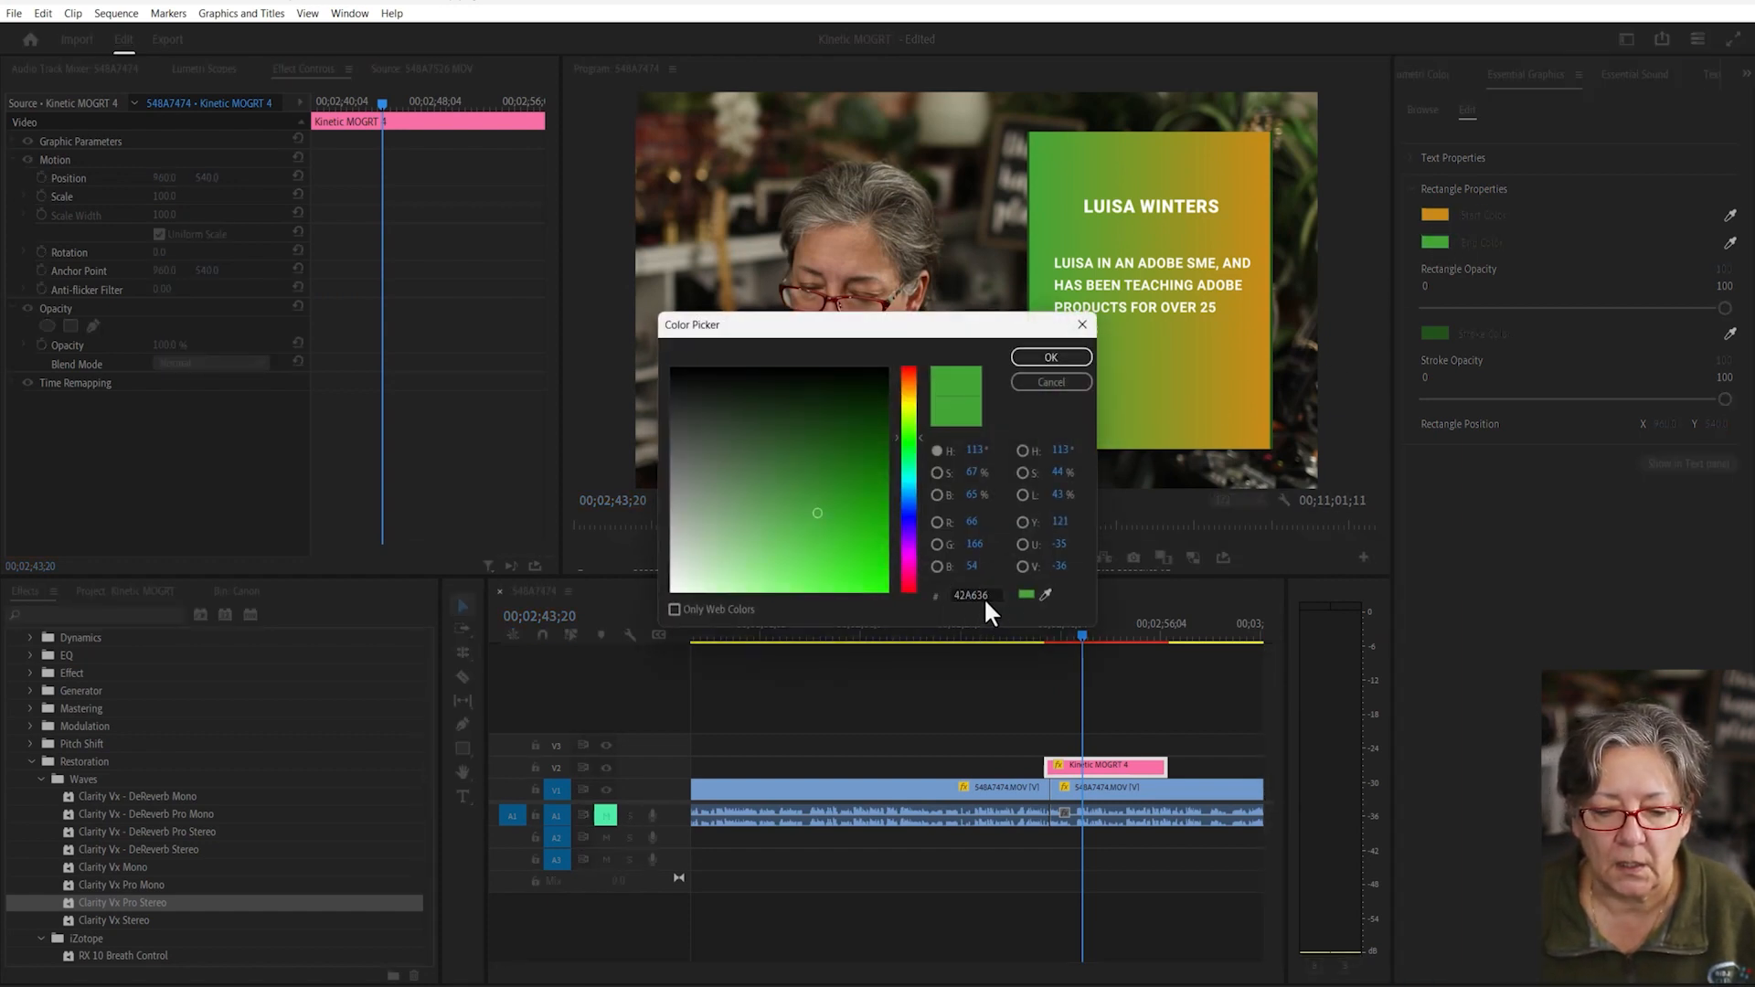
pyautogui.write('CA8A16')
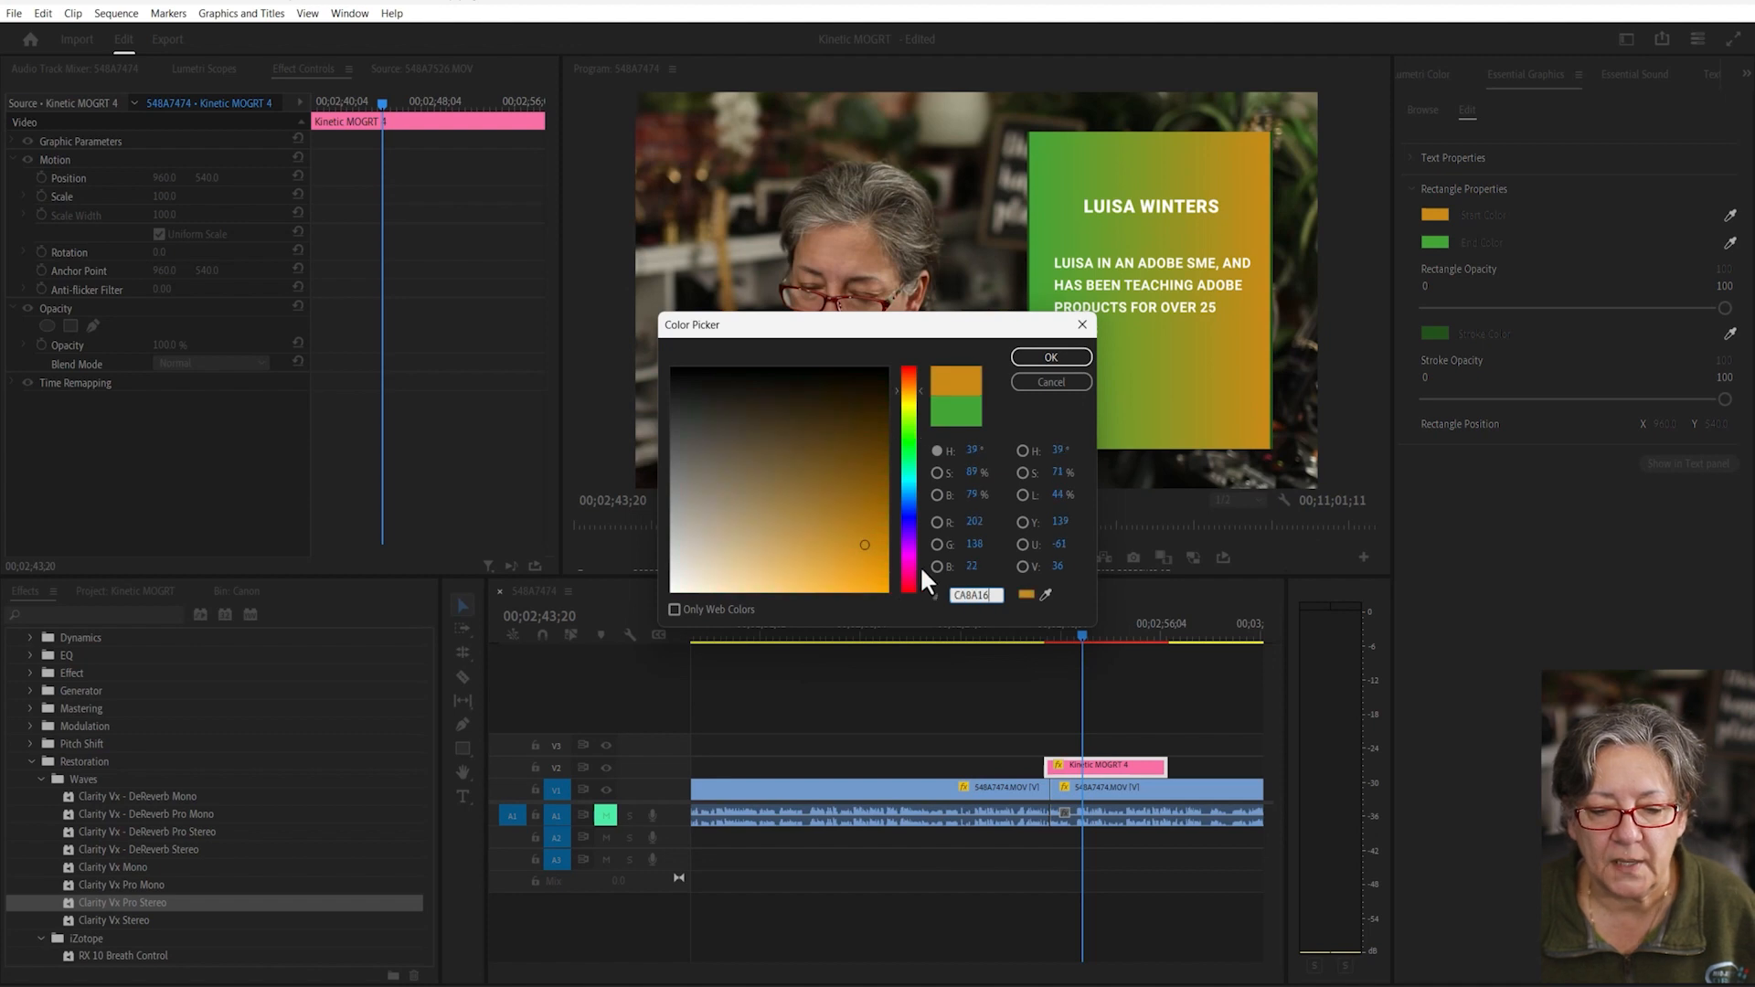
pyautogui.click(862, 456)
pyautogui.click(1059, 357)
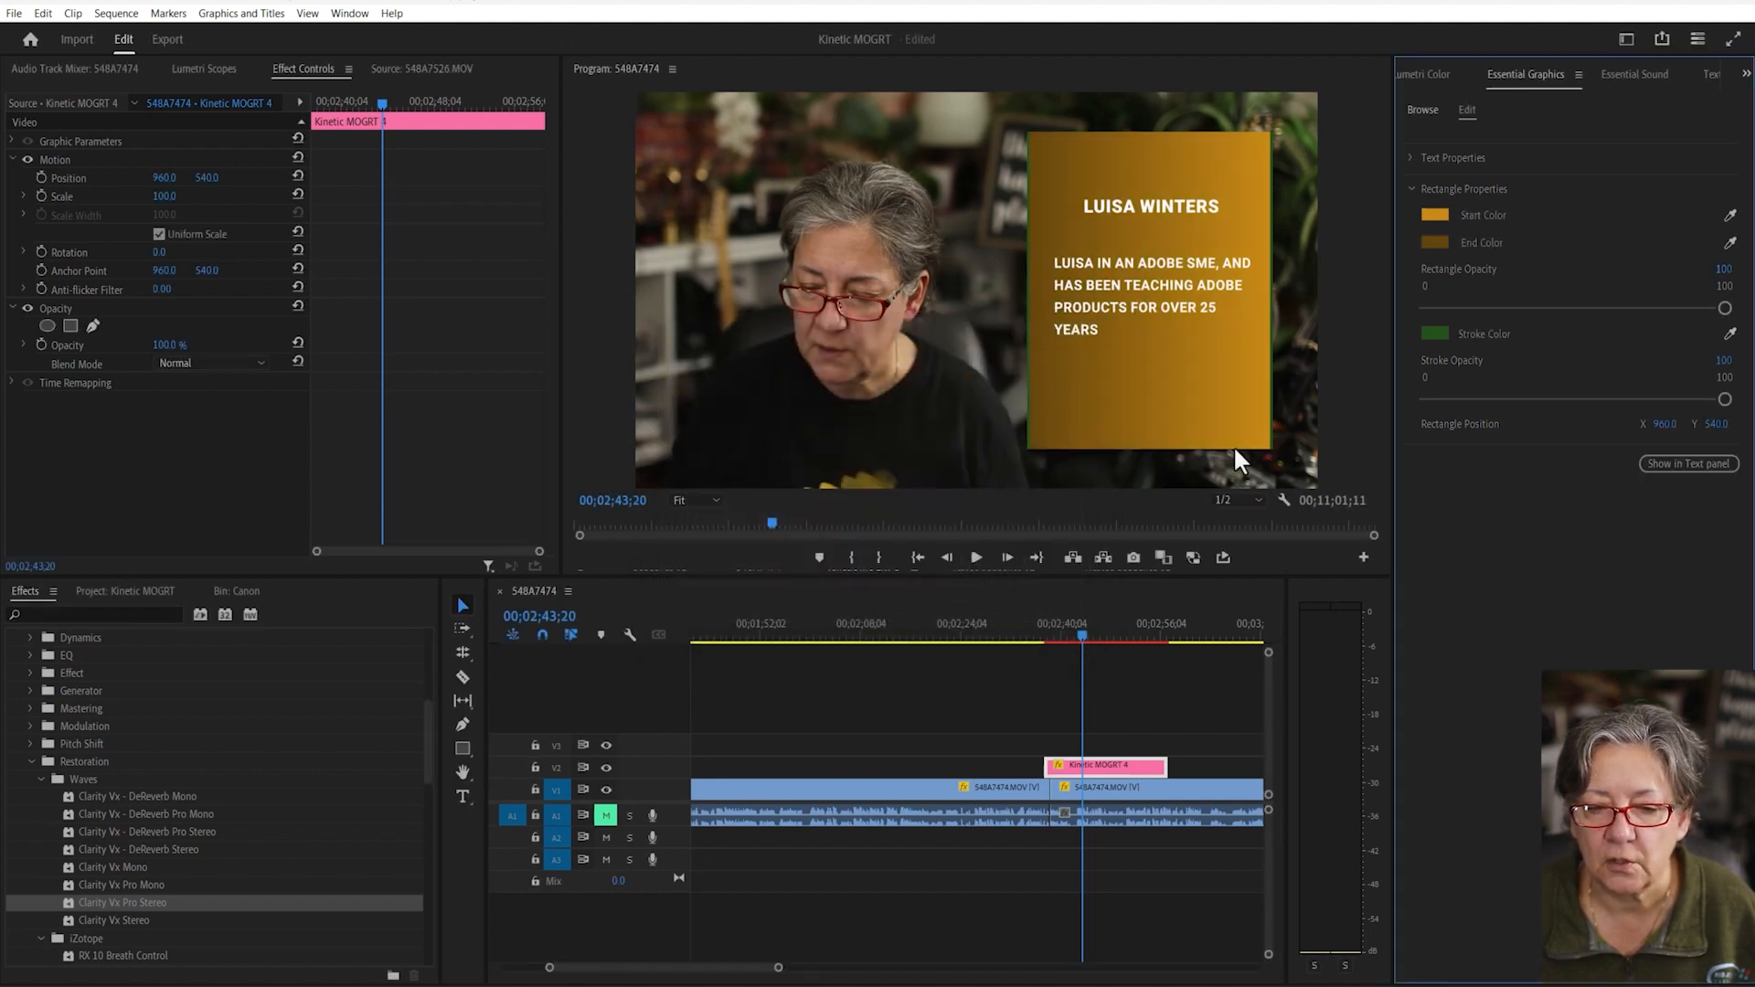
# - Set the rectangle's stroke color to CA8A16 and lighten it to the paler gold C99D4C
pyautogui.click(1433, 334)
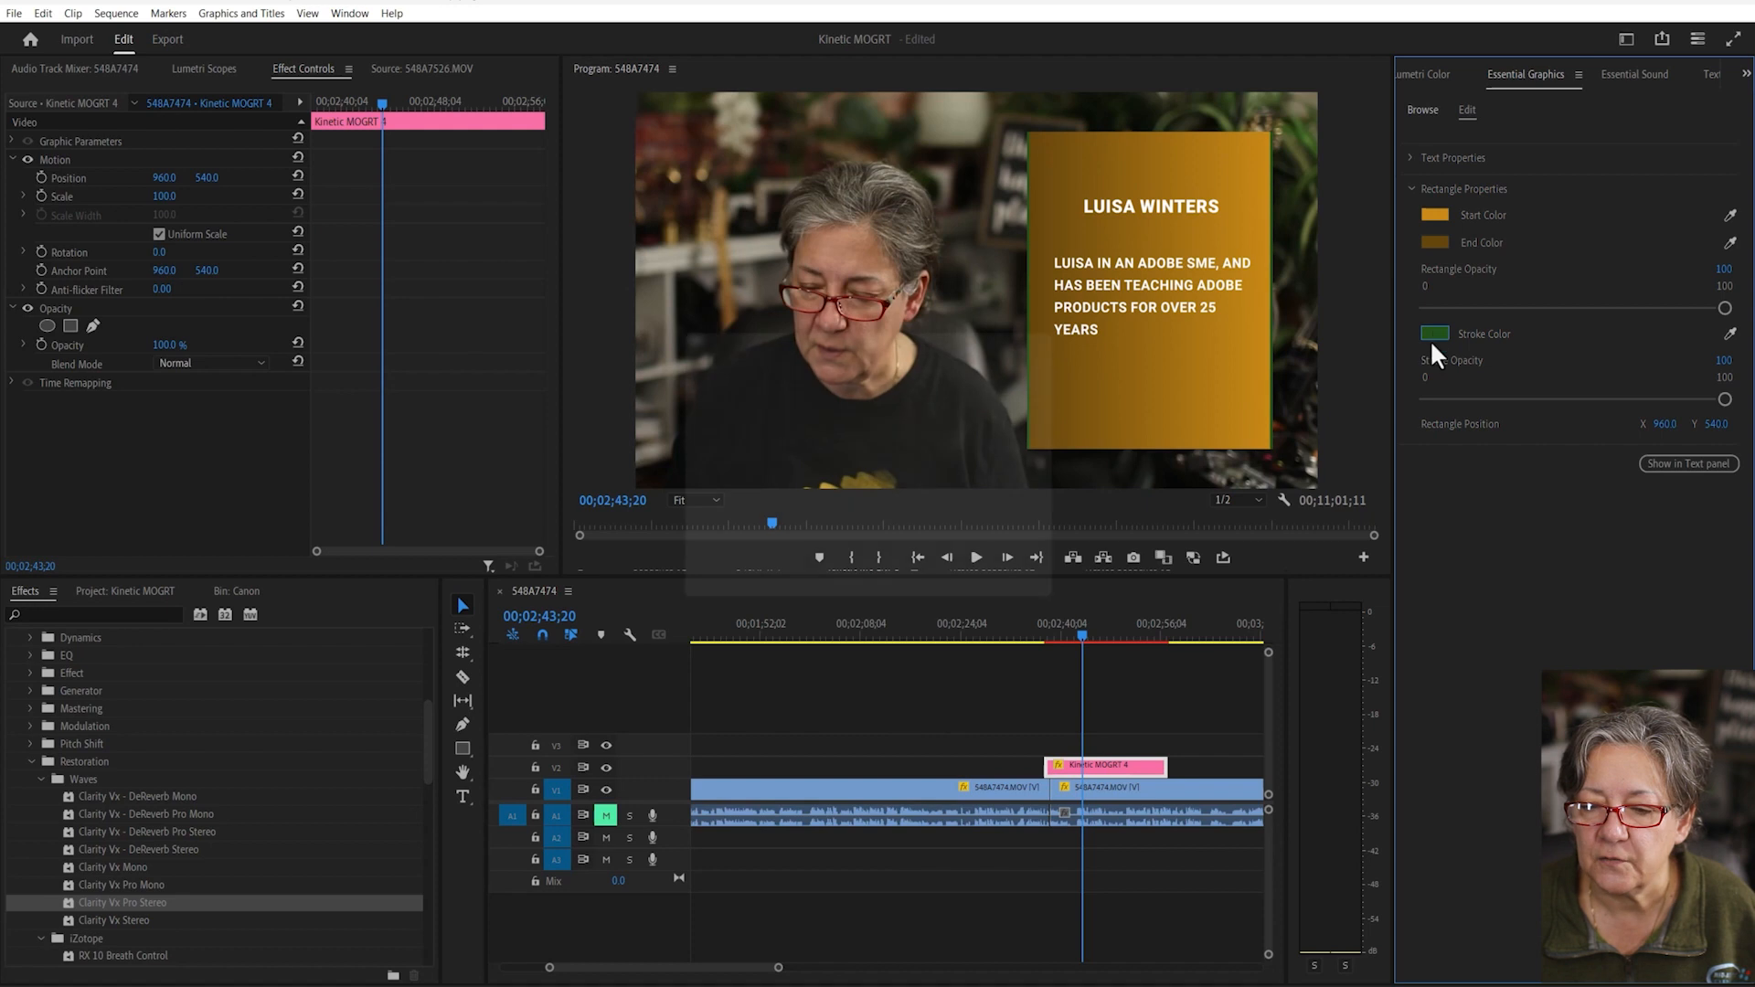
pyautogui.doubleClick(990, 594)
pyautogui.hotkey('ctrl', 'v')
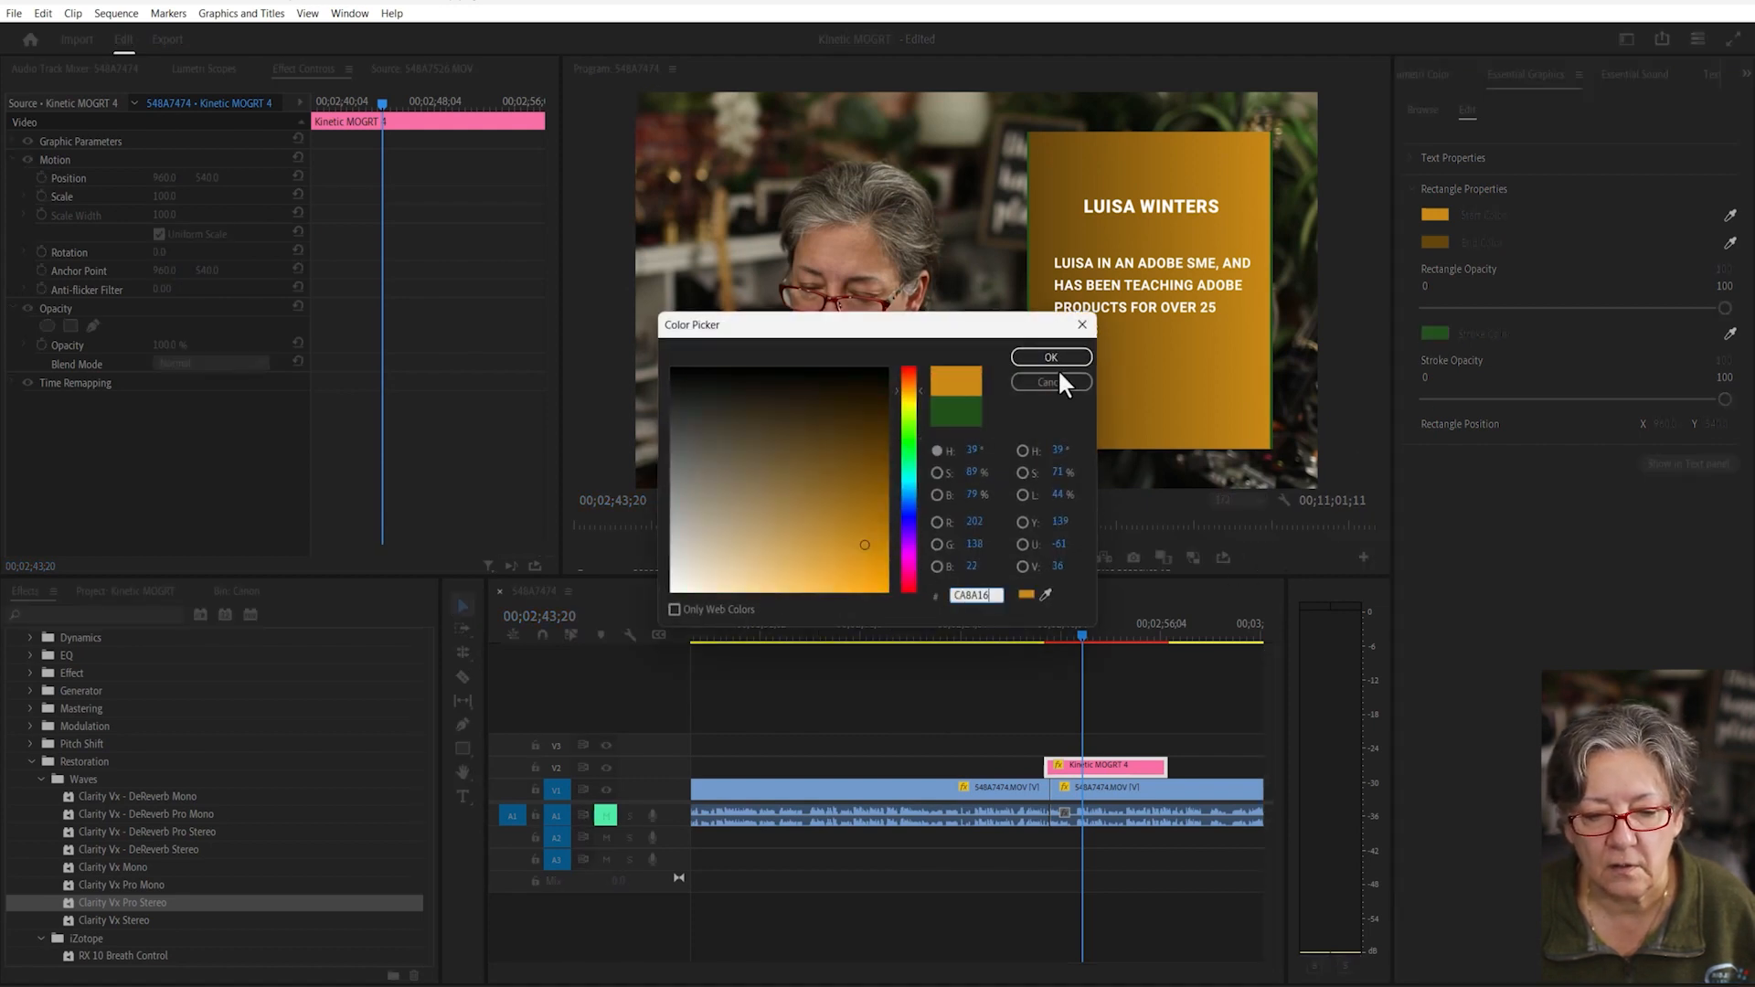
pyautogui.click(1051, 357)
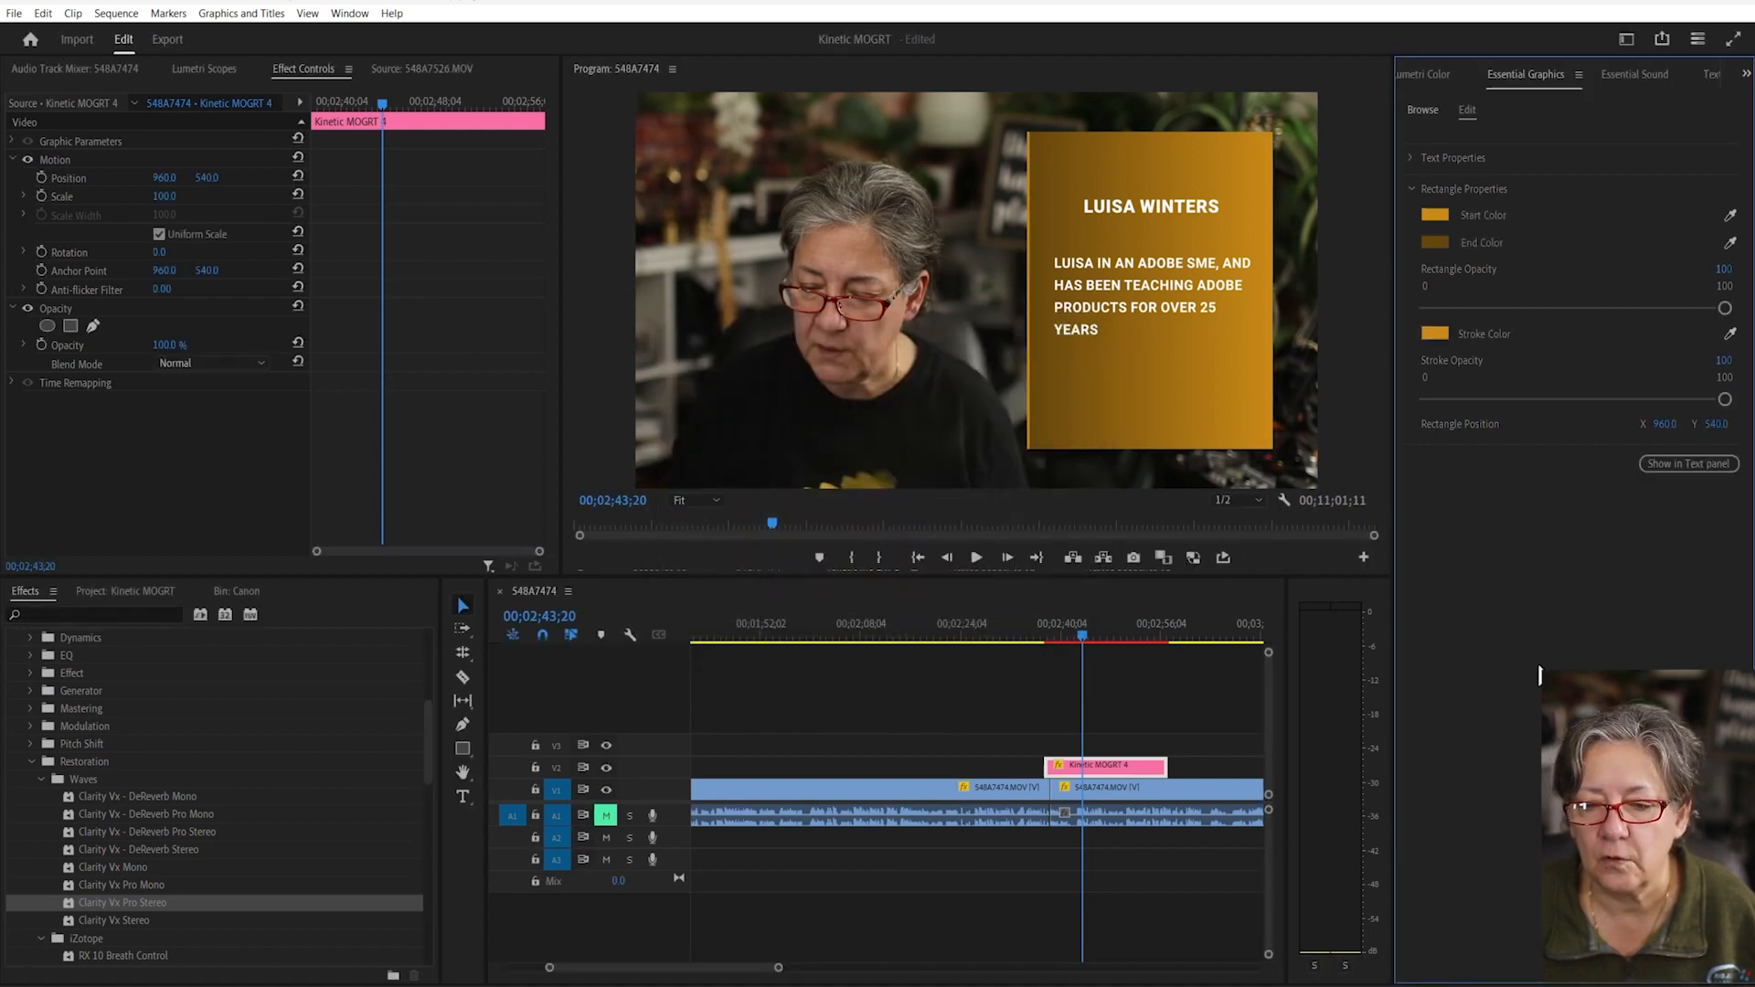
pyautogui.click(1437, 334)
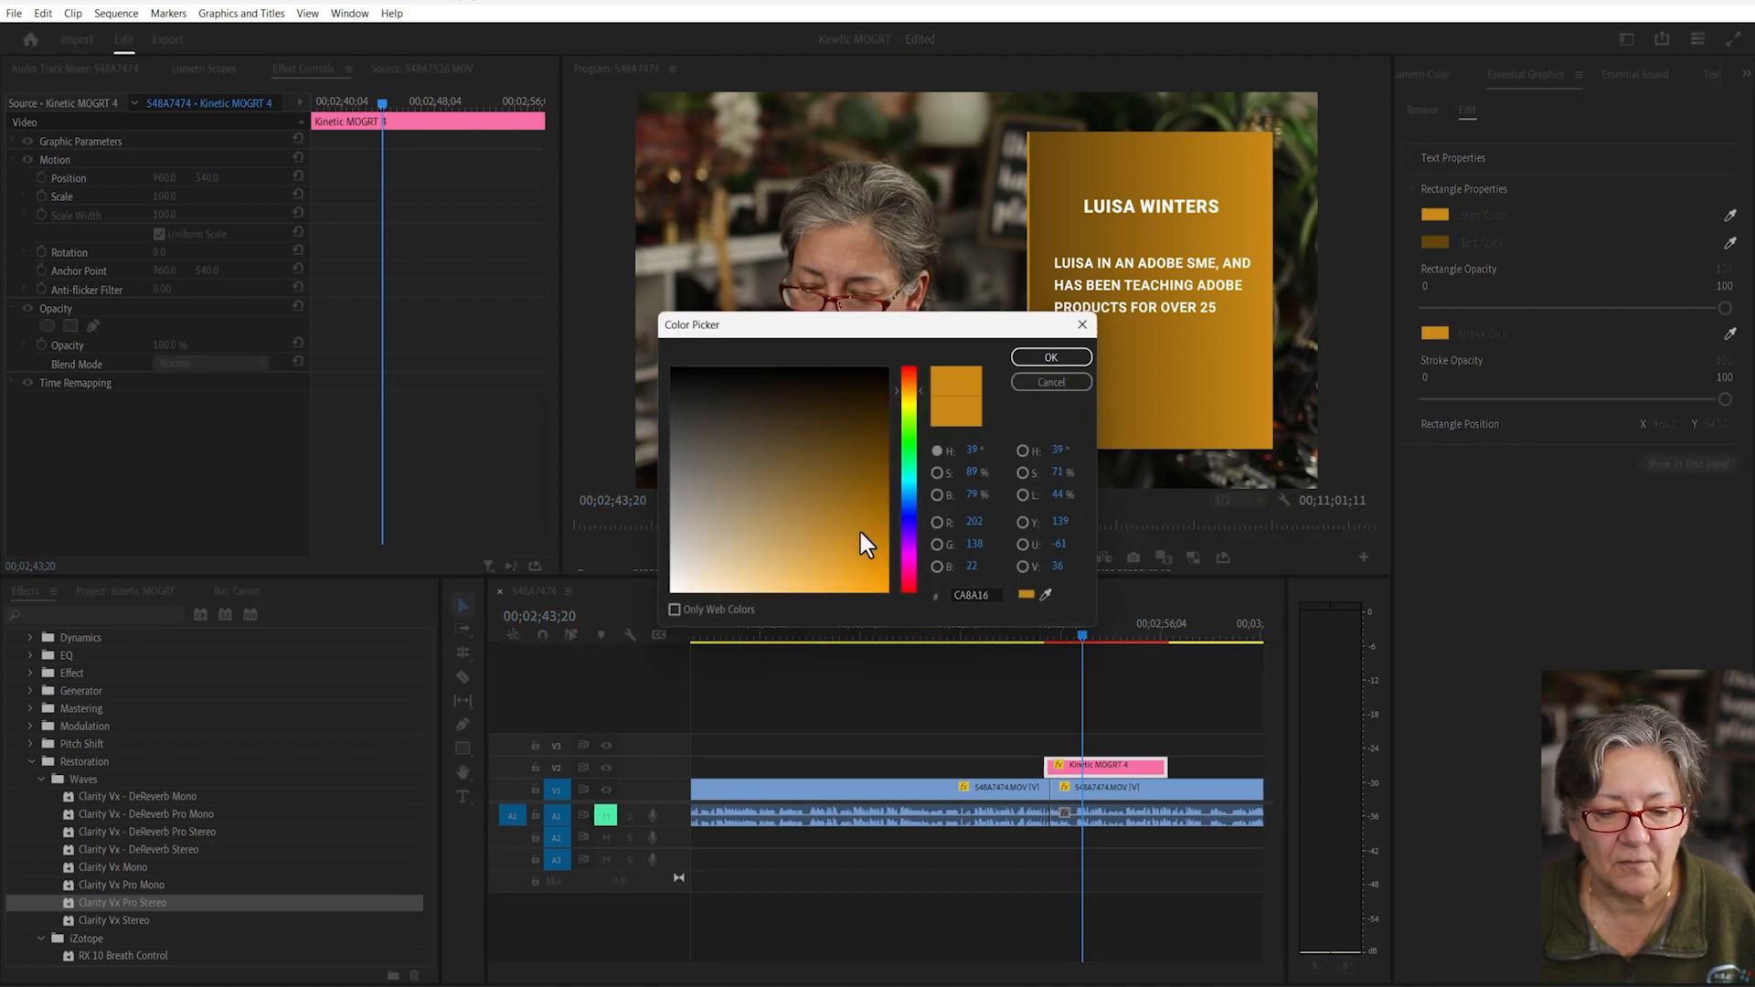
pyautogui.click(805, 545)
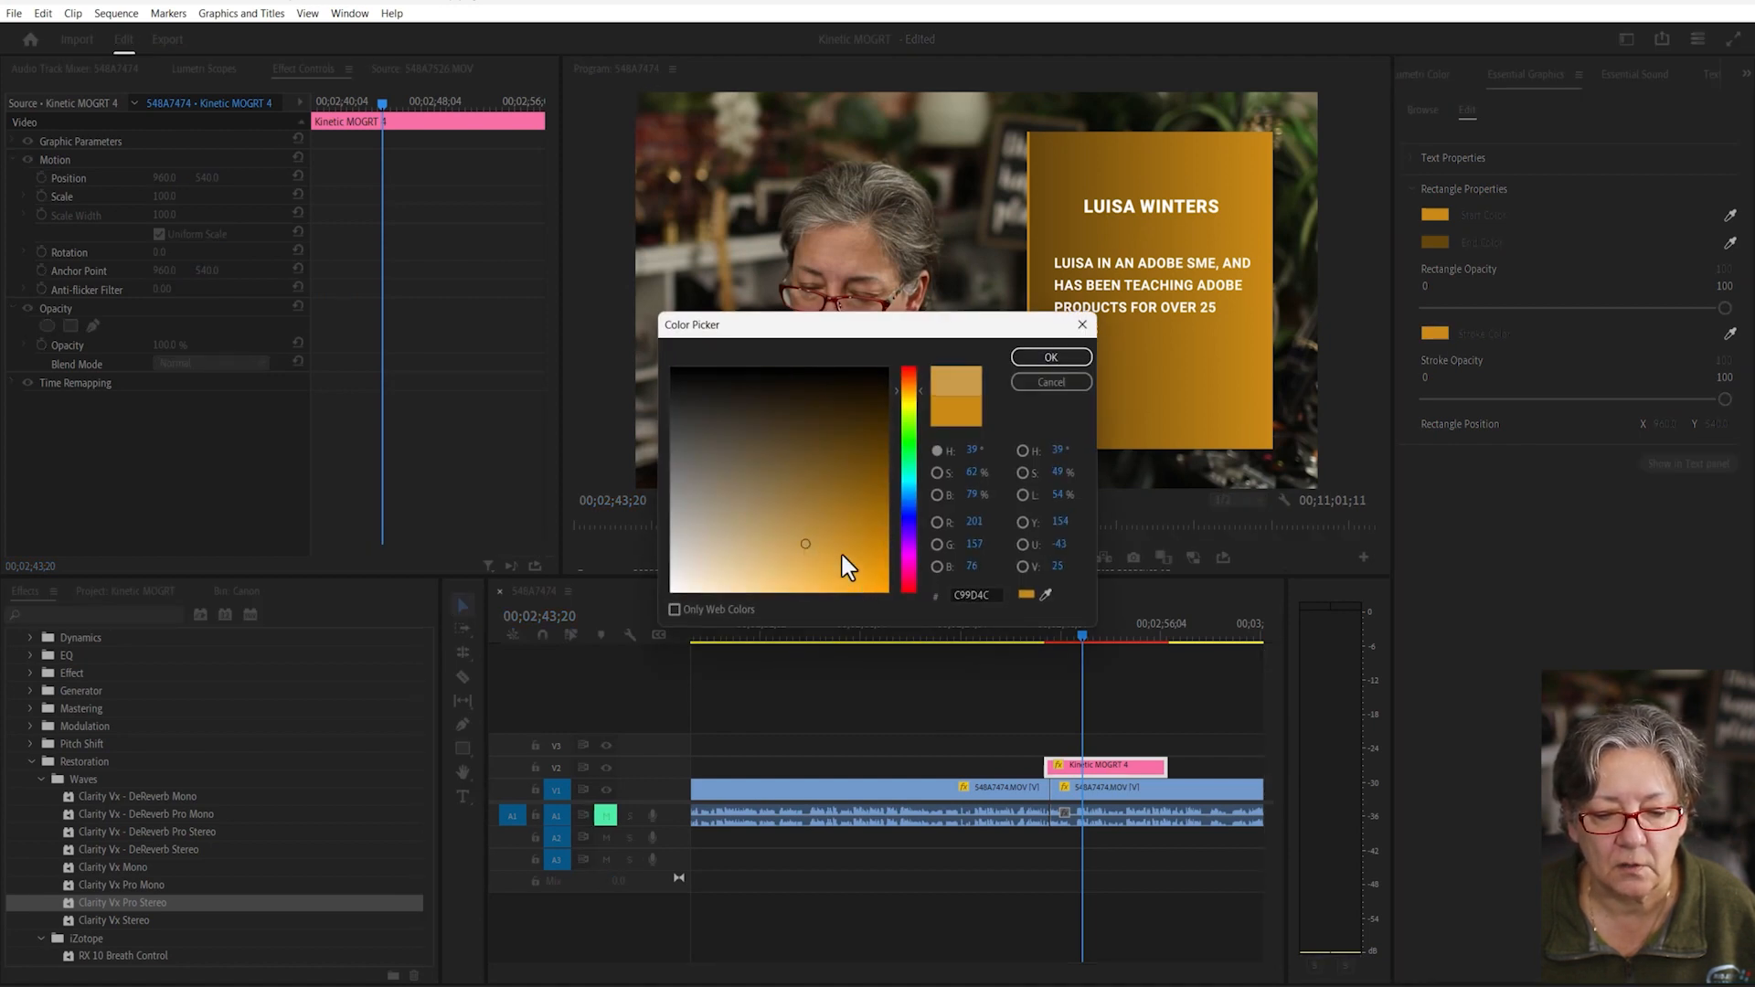
pyautogui.click(1051, 357)
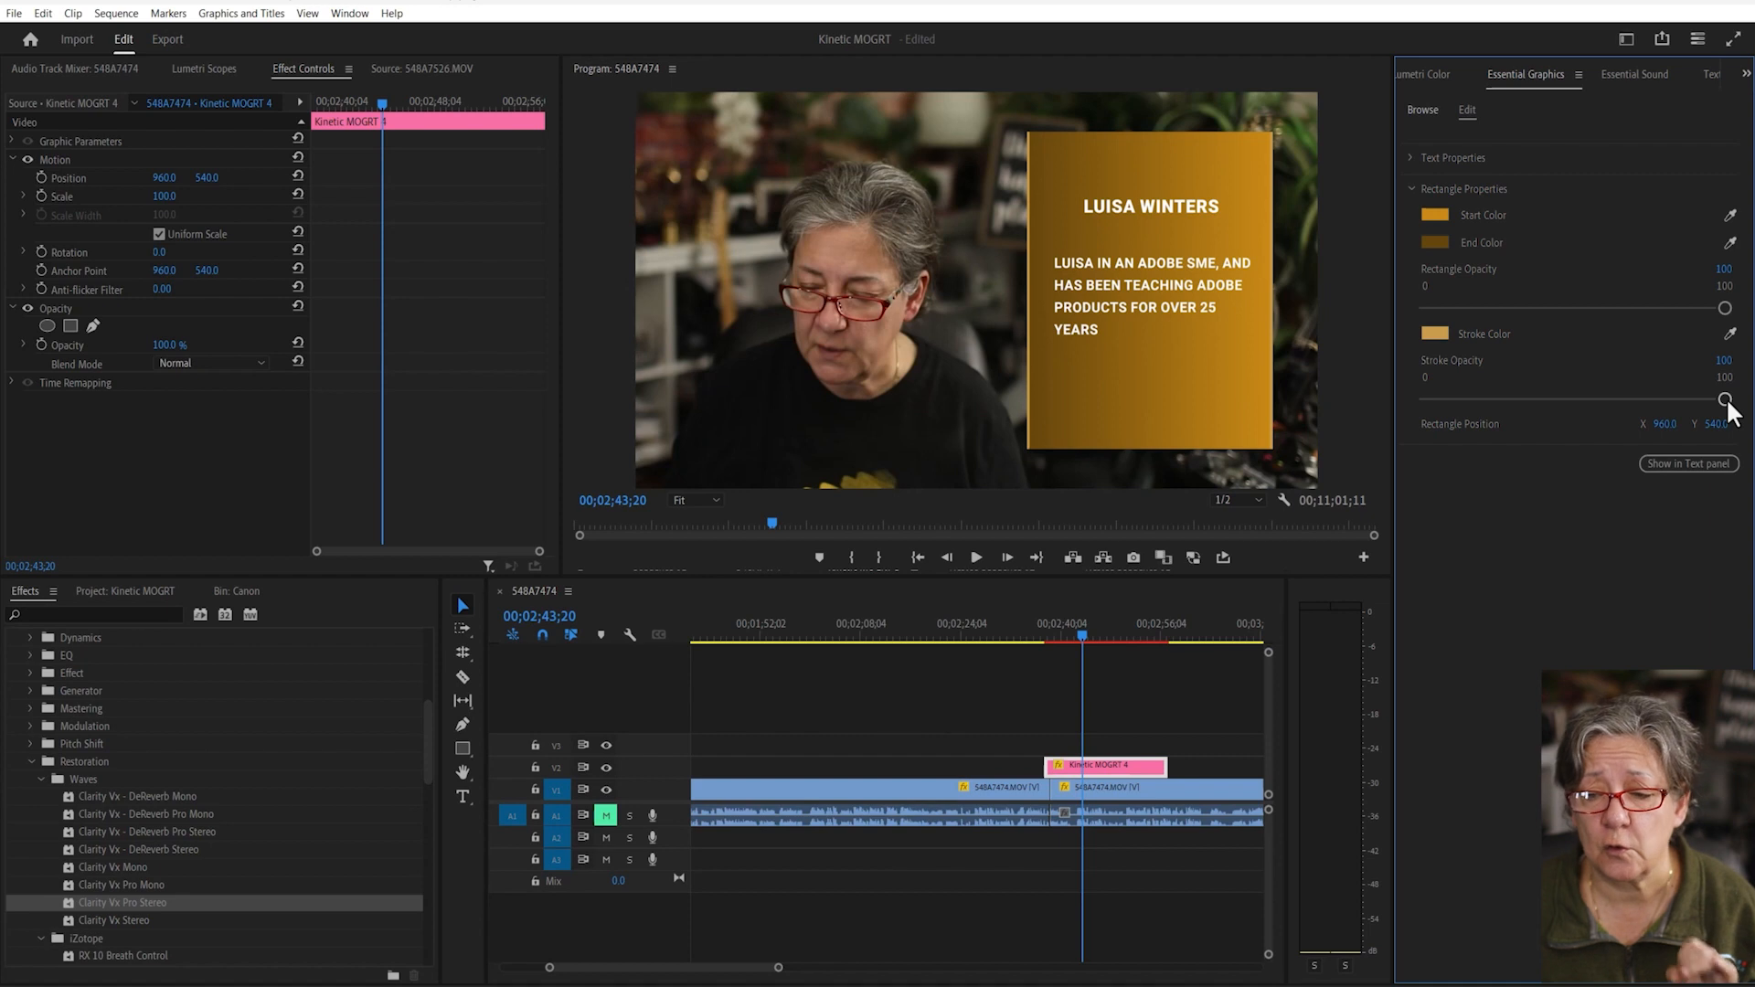
# - Try the rectangle's stroke opacity at 0 and restore it to 100
pyautogui.moveTo(1725, 399); pyautogui.dragTo(1232, 451)
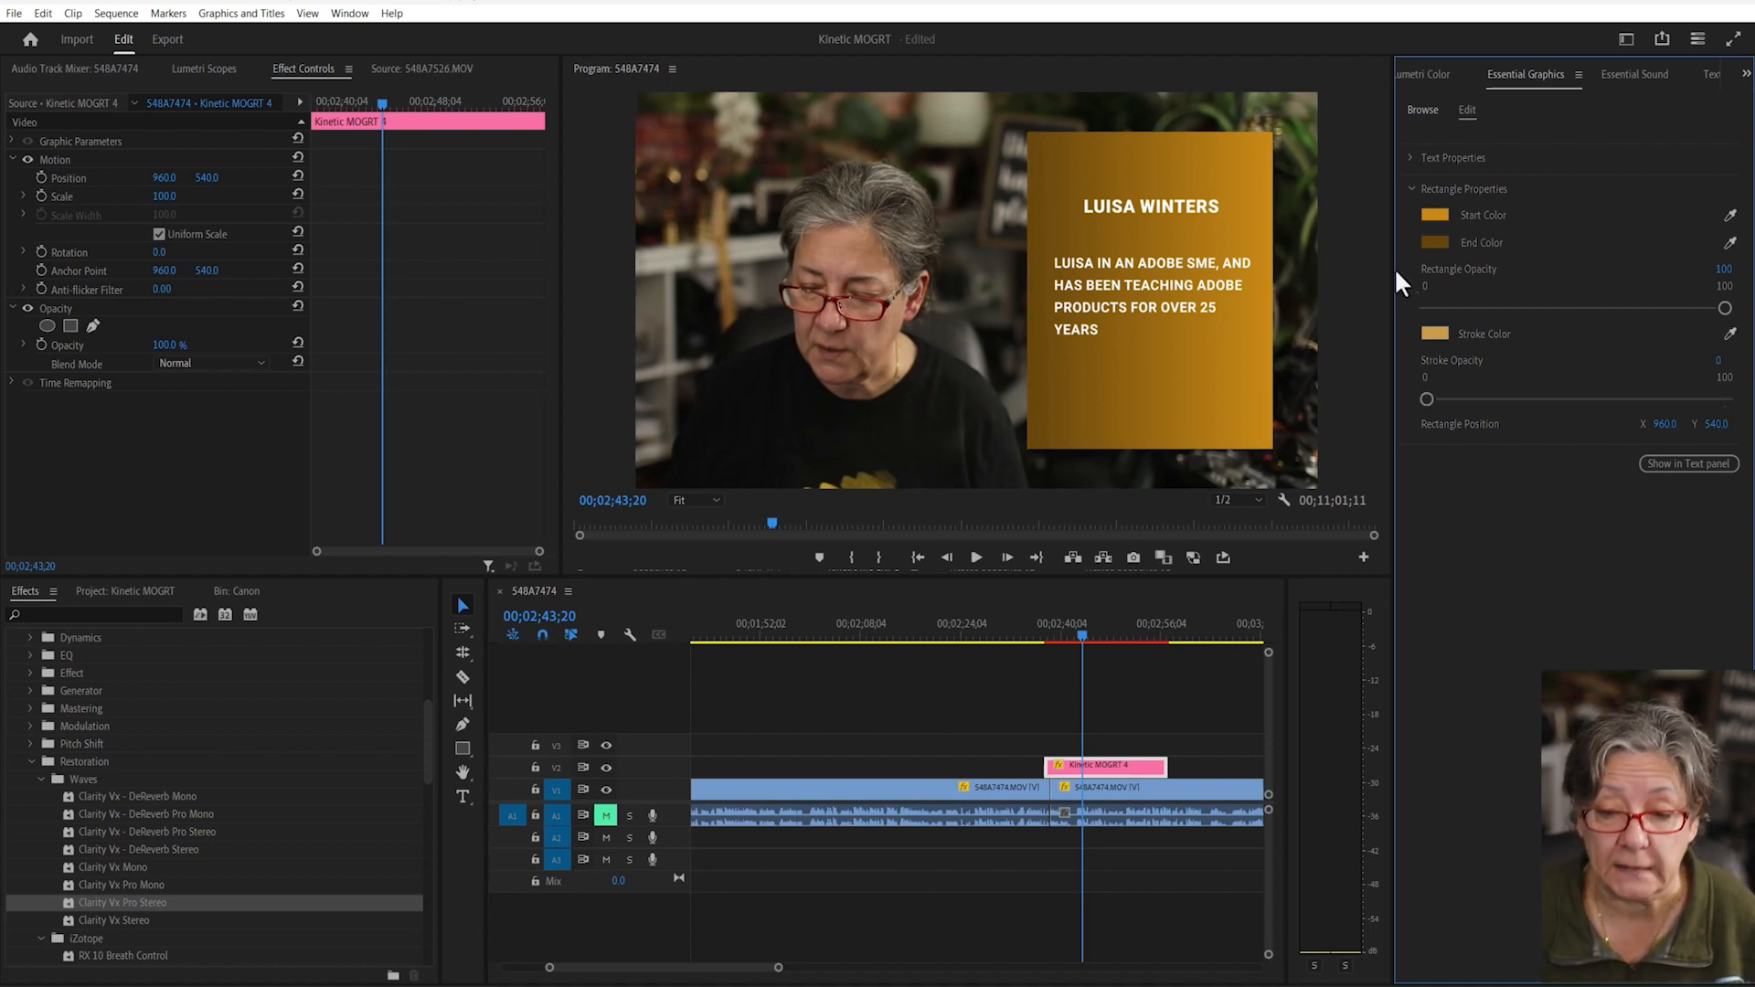
pyautogui.moveTo(1426, 399); pyautogui.dragTo(1725, 399)
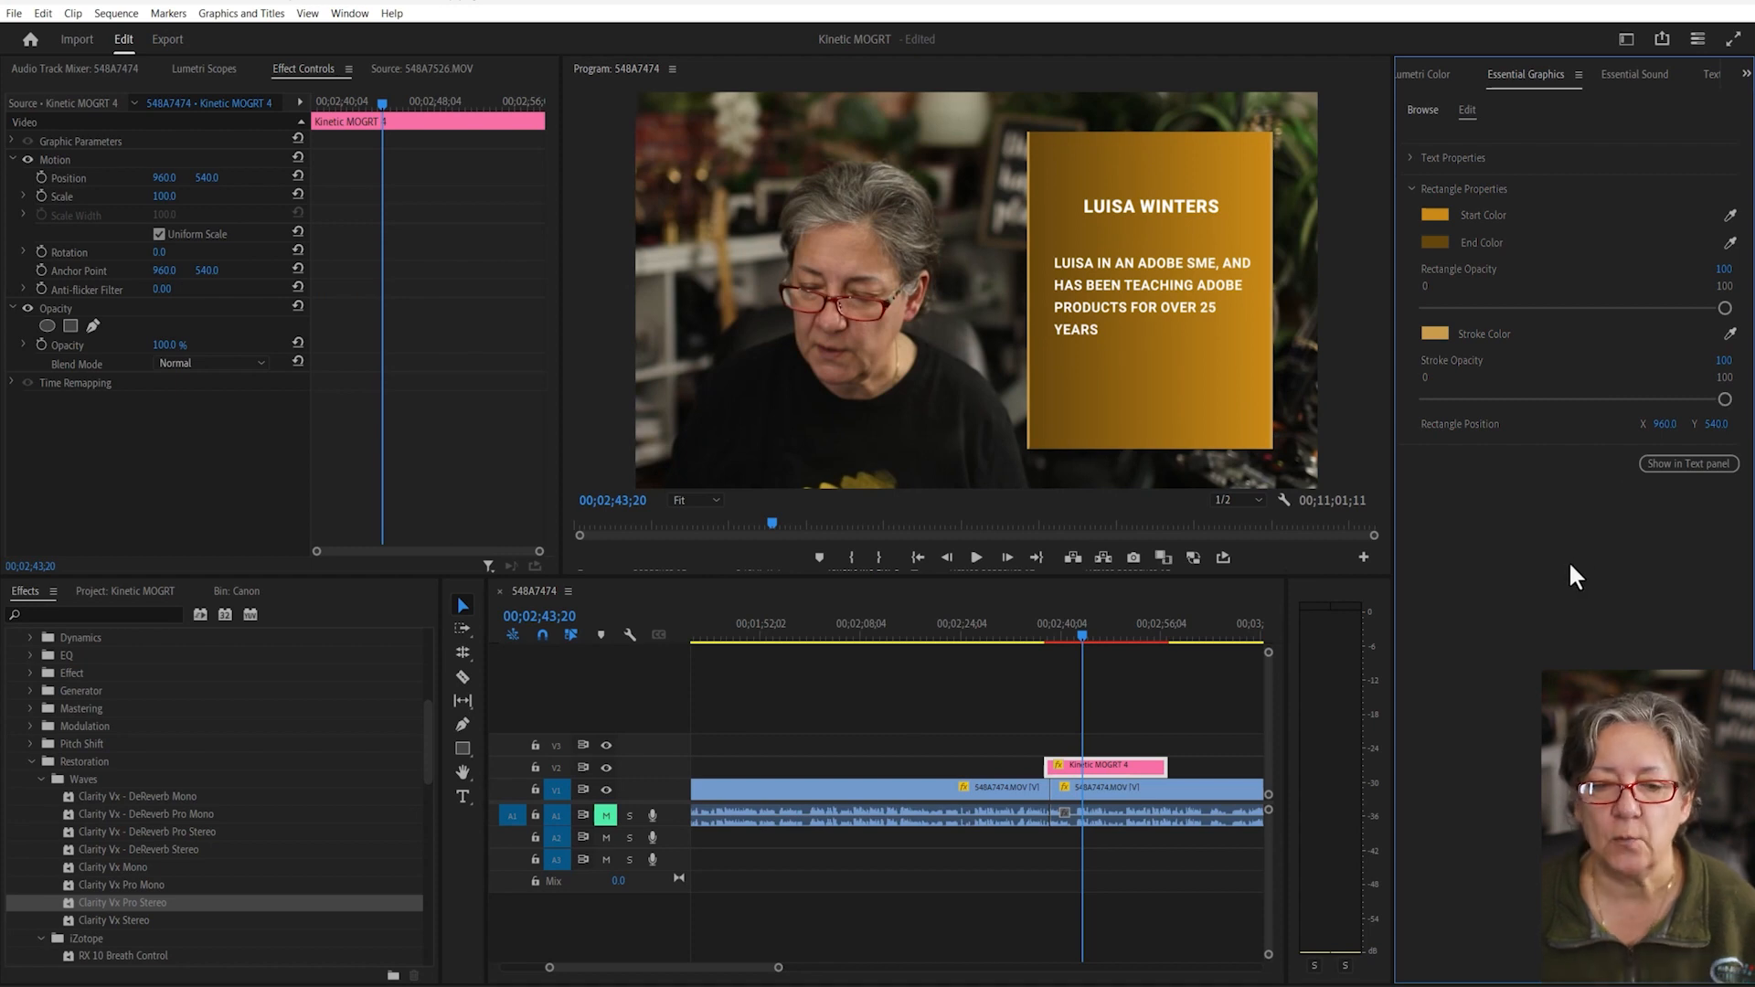